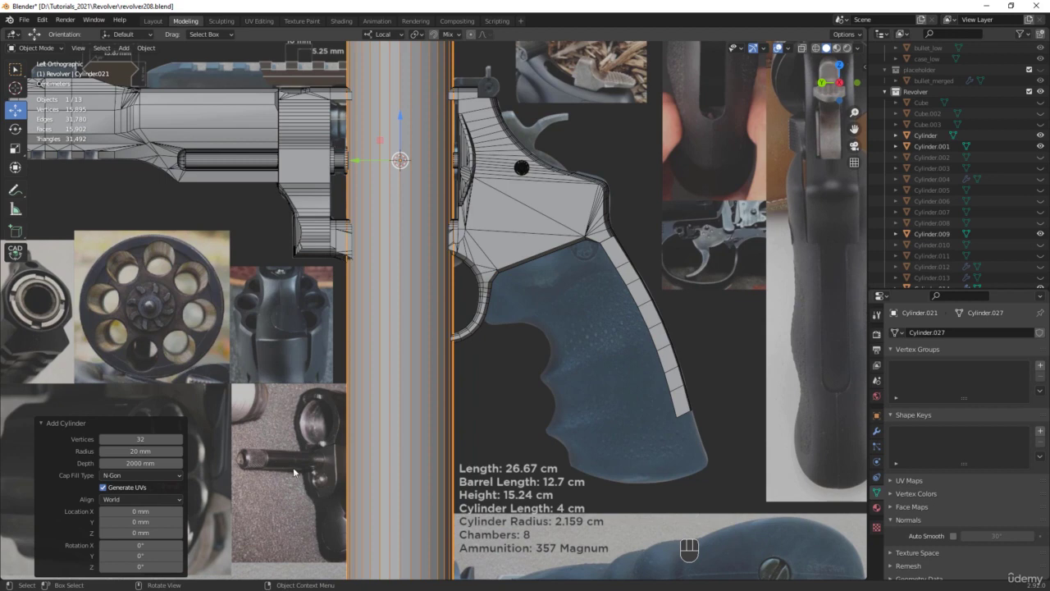
Set the new cylinder's depth to 120 mm and its vertex count to 10
{"action": "left_click", "coordinate": [135, 463]}
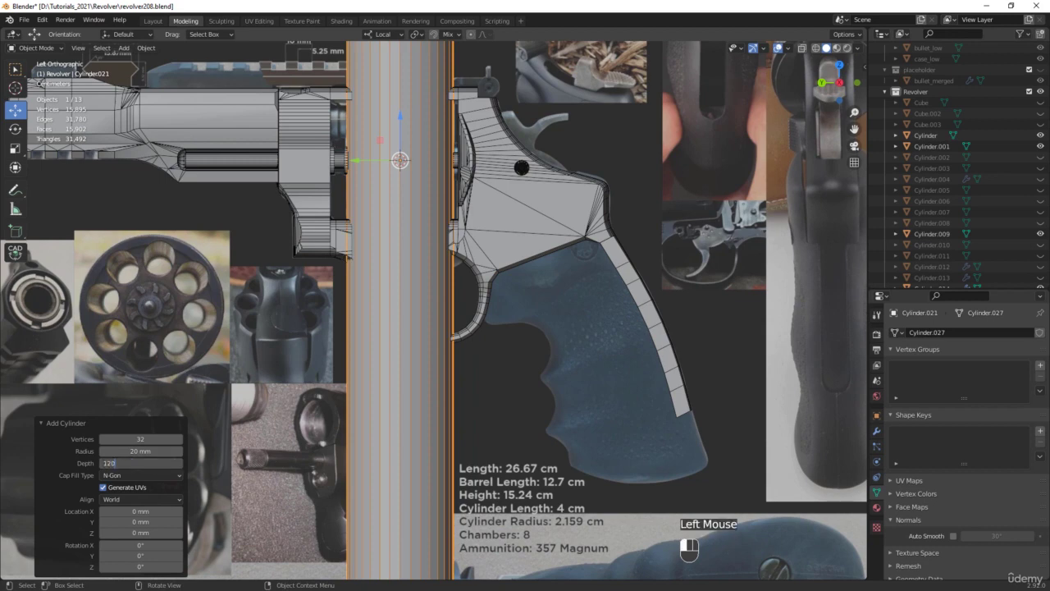
{"action": "type", "text": "120"}
{"action": "key", "text": "Return"}
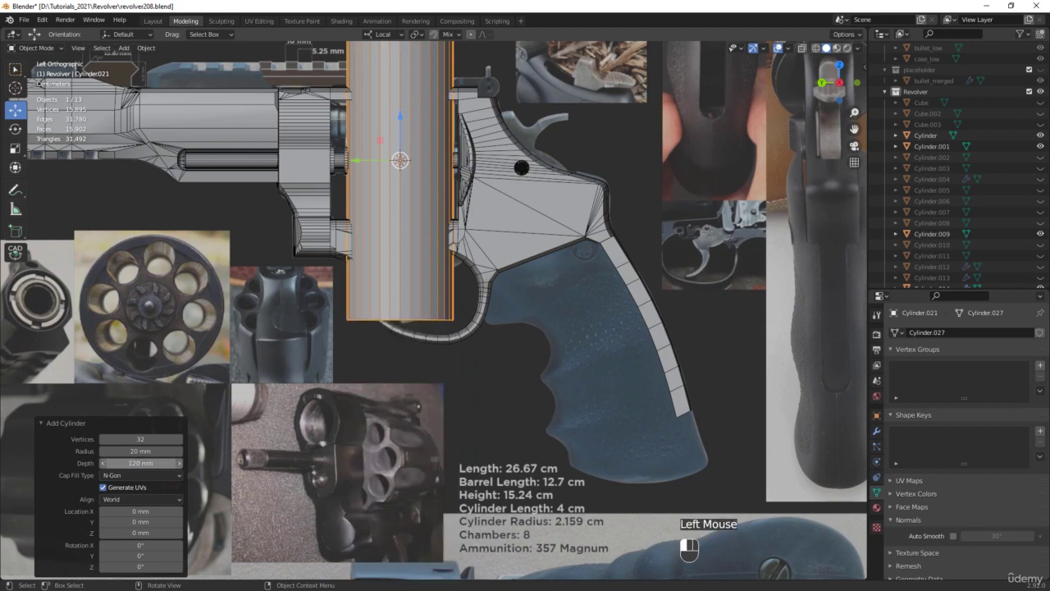
{"action": "left_click", "coordinate": [135, 439]}
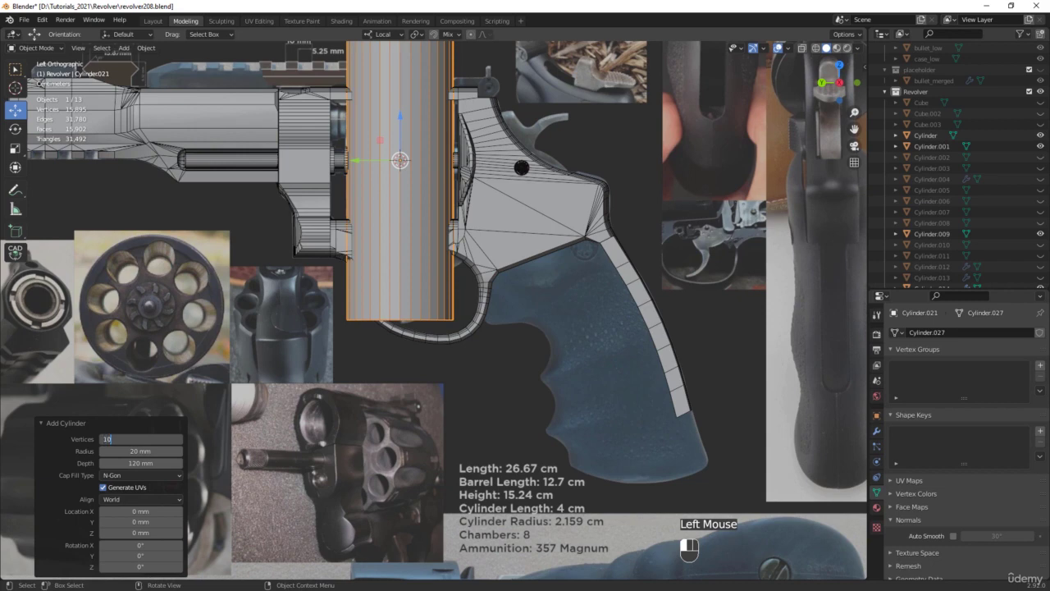
{"action": "type", "text": "10"}
{"action": "key", "text": "Return"}
{"action": "scroll", "coordinate": [417, 279], "scroll_direction": "down", "scroll_amount": 2}
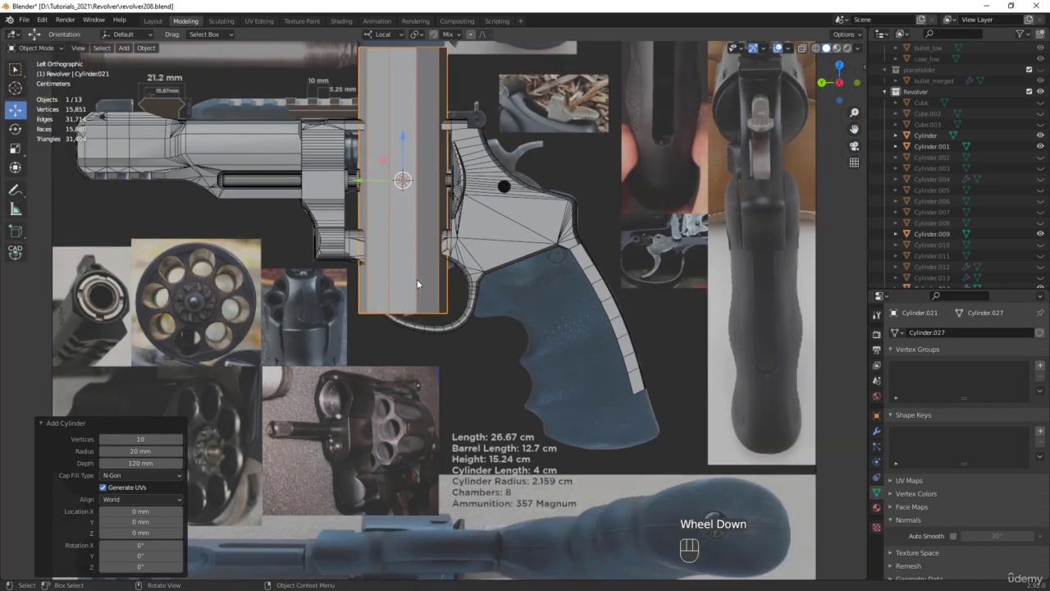
Move the cylinder over the grip in the reference image and save the file as revolver209
{"action": "left_click_drag", "start_coordinate": [405, 197], "coordinate": [533, 285]}
{"action": "scroll", "coordinate": [533, 286], "scroll_direction": "up", "scroll_amount": 2}
{"action": "key", "text": "ctrl+alt+s"}
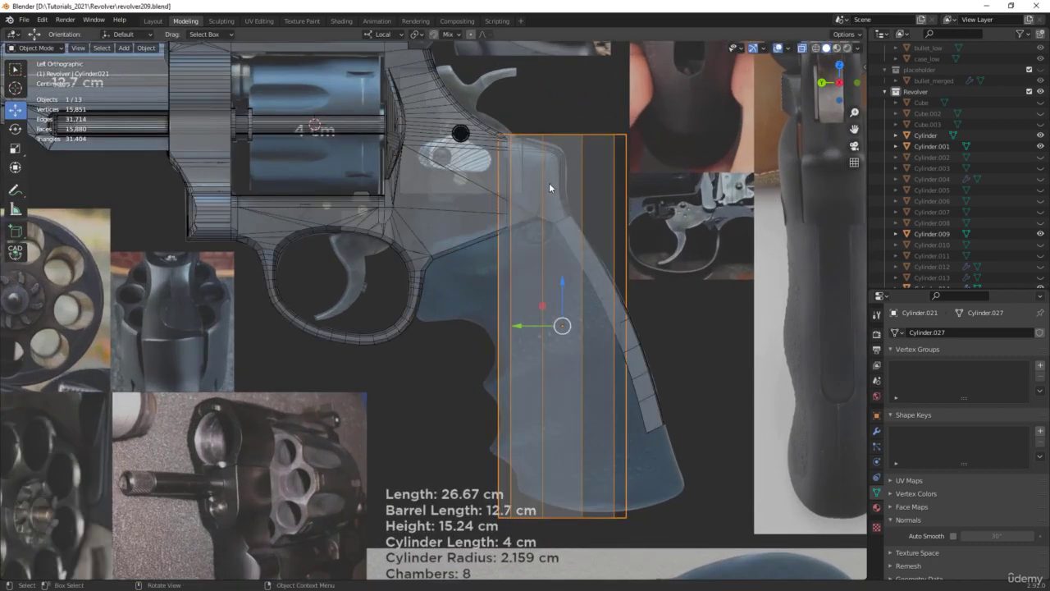
From the top view, narrow the cylinder's front vertex columns along X, scaling the foremost group to 0.822
{"action": "key", "text": "Tab"}
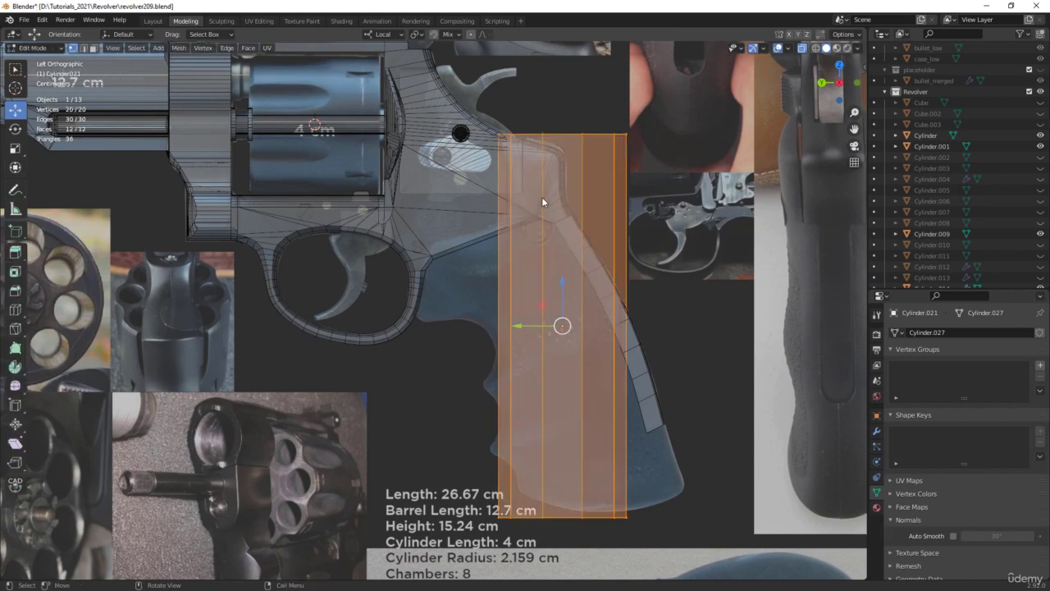
{"action": "left_click_drag", "start_coordinate": [528, 535], "coordinate": [560, 96]}
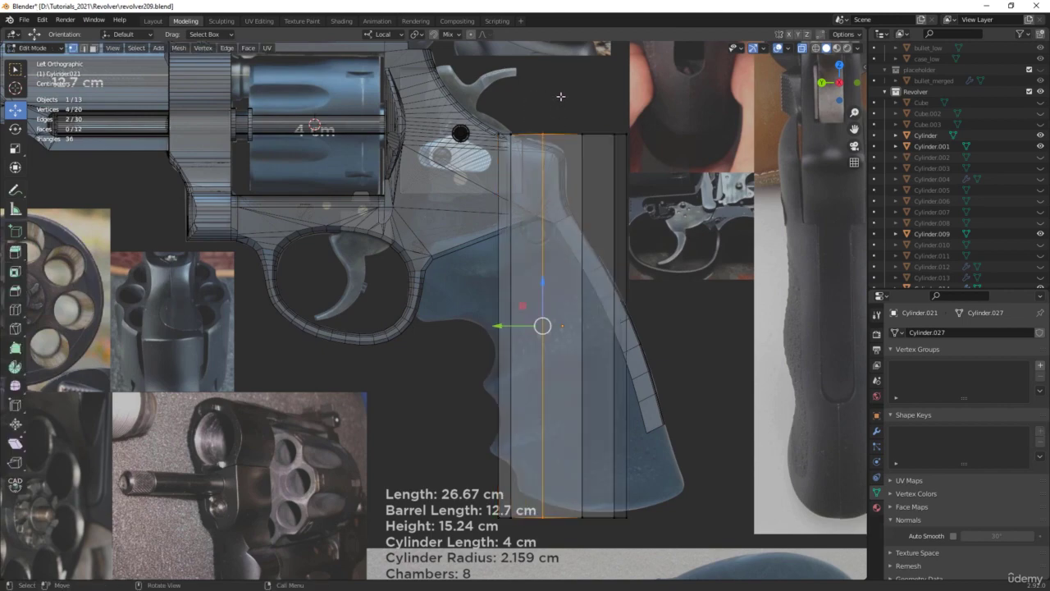
{"action": "middle_click_drag", "start_coordinate": [560, 96], "coordinate": [566, 178]}
{"action": "key", "text": "KP_7"}
{"action": "scroll", "coordinate": [538, 328], "scroll_direction": "up", "scroll_amount": 3}
{"action": "key", "text": "s"}
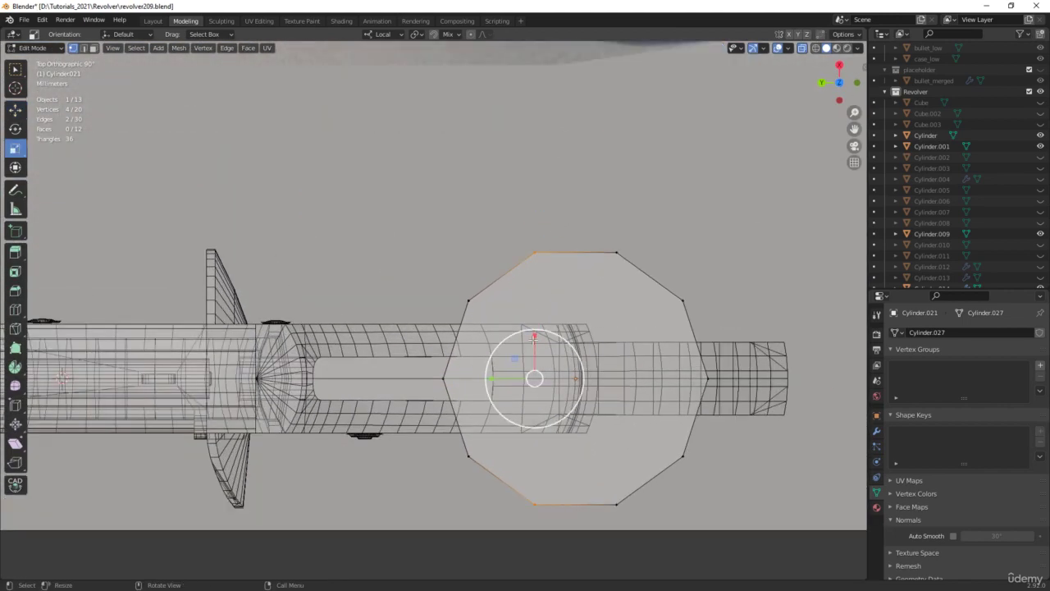
{"action": "left_click", "coordinate": [538, 343]}
{"action": "left_click_drag", "start_coordinate": [429, 471], "coordinate": [461, 344], "text": "shift"}
{"action": "left_click", "coordinate": [461, 344]}
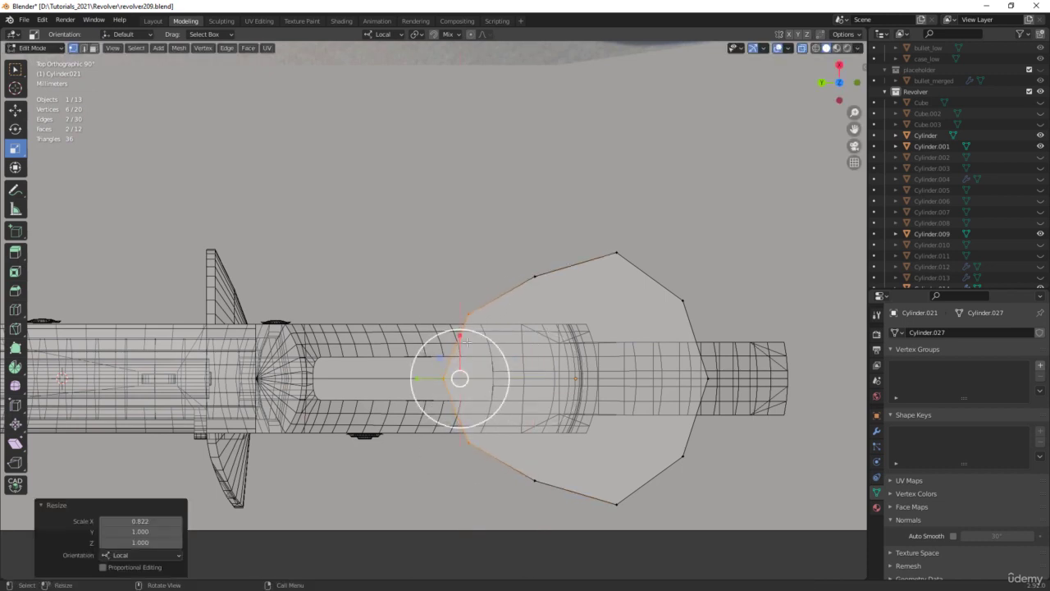
Rotate the whole cylinder -25° about its local X axis to follow the slant of the grip
{"action": "scroll", "coordinate": [500, 327], "scroll_direction": "down", "scroll_amount": 3}
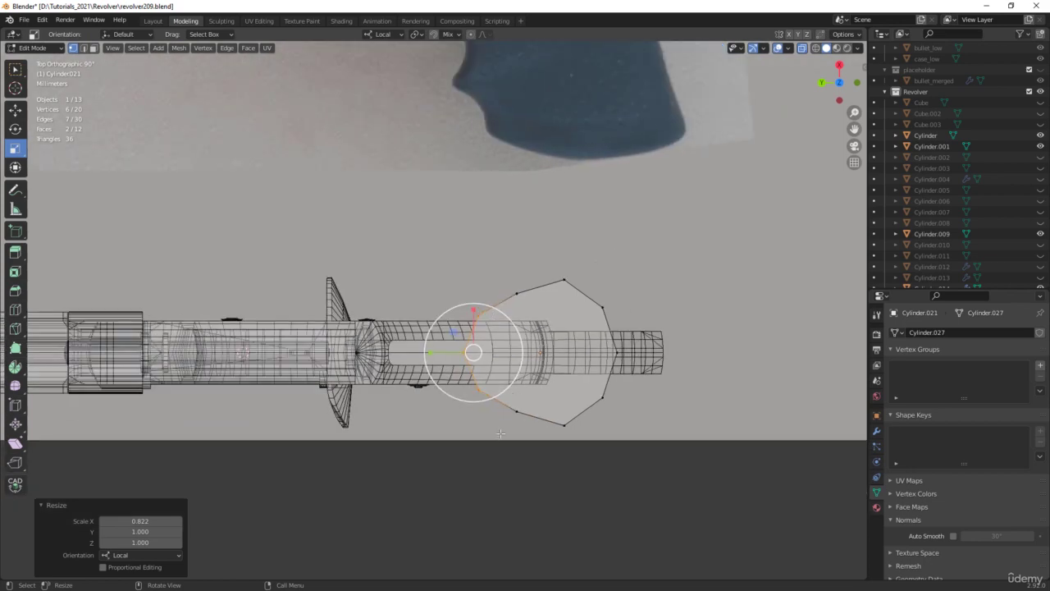
{"action": "key", "text": "ctrl+KP_3"}
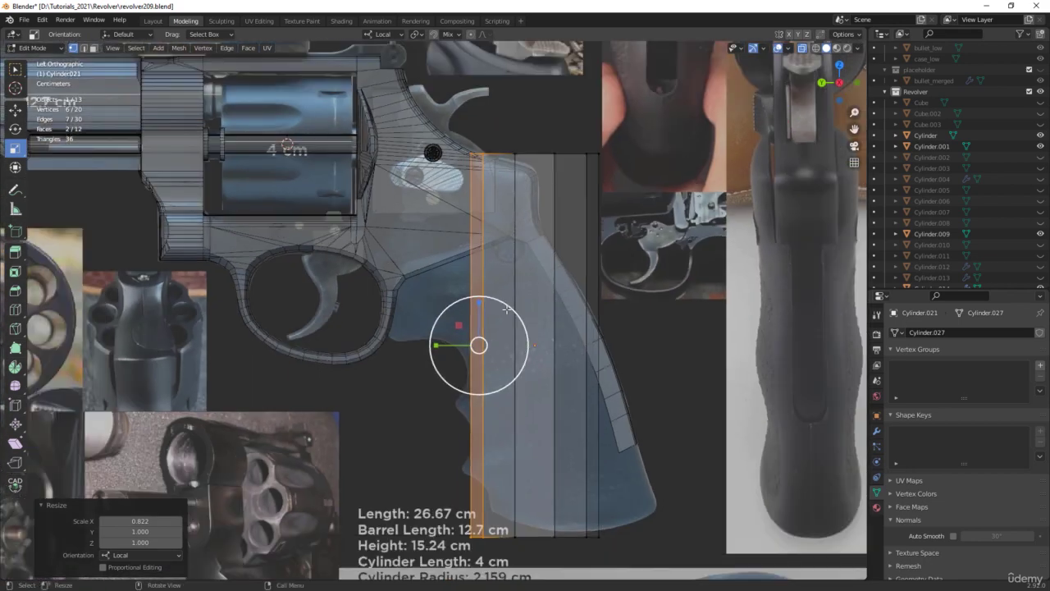
{"action": "key", "text": "Tab"}
{"action": "key", "text": "shift+space"}
{"action": "key", "text": "r"}
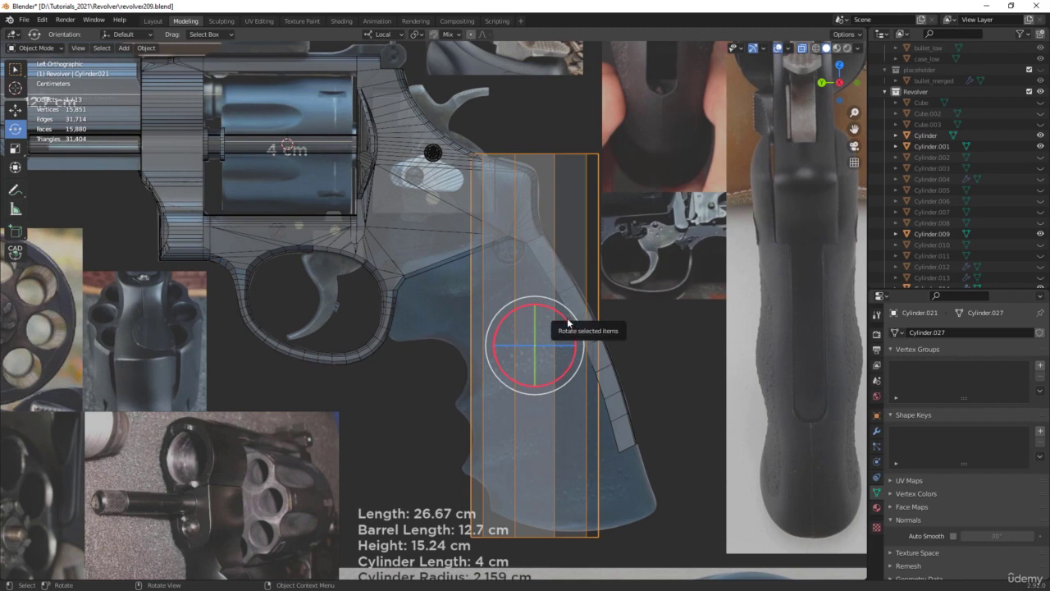
{"action": "left_click_drag", "start_coordinate": [567, 317], "coordinate": [566, 294]}
{"action": "key", "text": "shift+space"}
{"action": "key", "text": "g"}
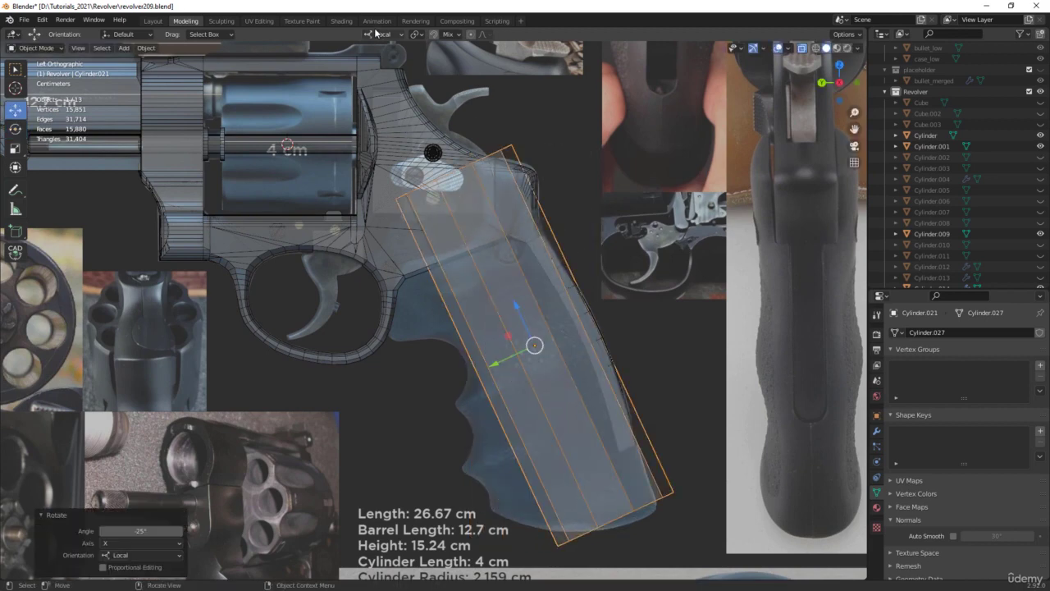
{"action": "left_click", "coordinate": [375, 33]}
{"action": "left_click", "coordinate": [359, 66]}
{"action": "left_click", "coordinate": [386, 37]}
{"action": "left_click", "coordinate": [360, 79]}
Save the file as revolver210 and hide the revolver frame object that overlaps the grip reference
{"action": "key", "text": "ctrl+alt+s"}
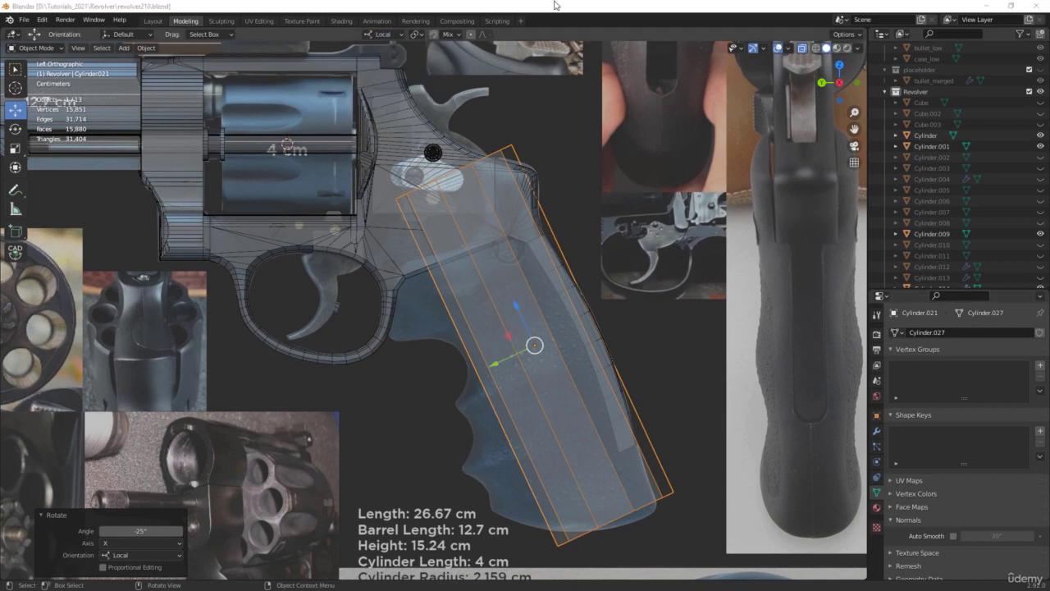
{"action": "left_click", "coordinate": [379, 229]}
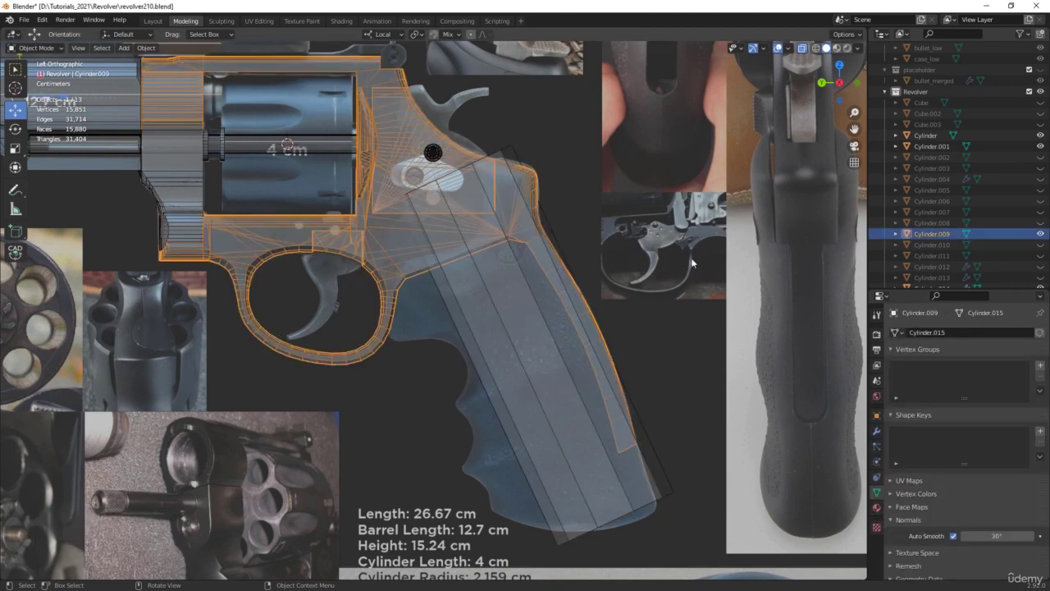
{"action": "key", "text": "h"}
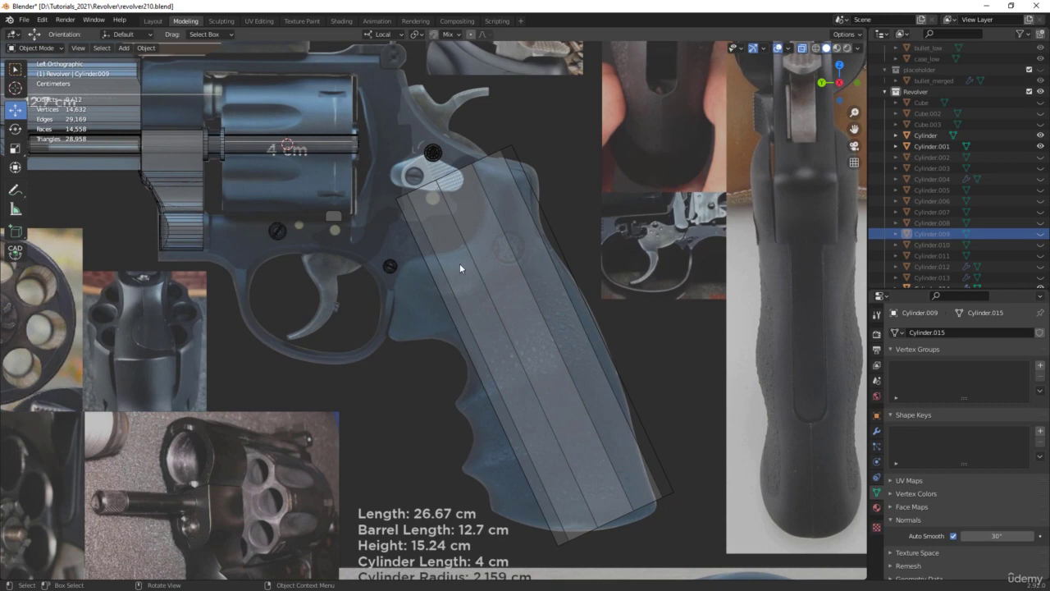
Subdivide all lengthwise edges of the grip cylinder with one cut
{"action": "left_click", "coordinate": [501, 324]}
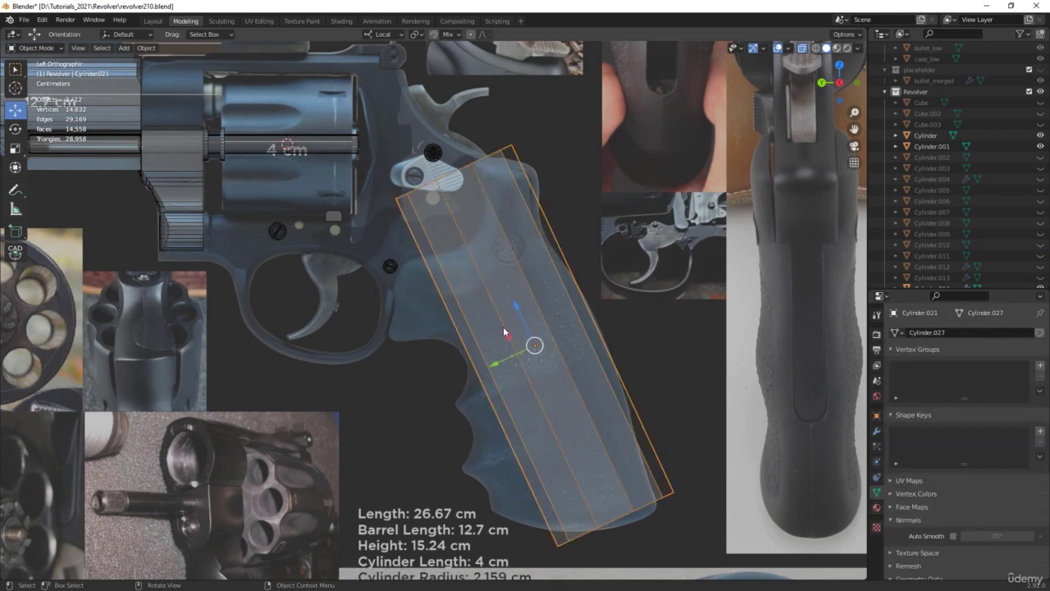
{"action": "key", "text": "Tab"}
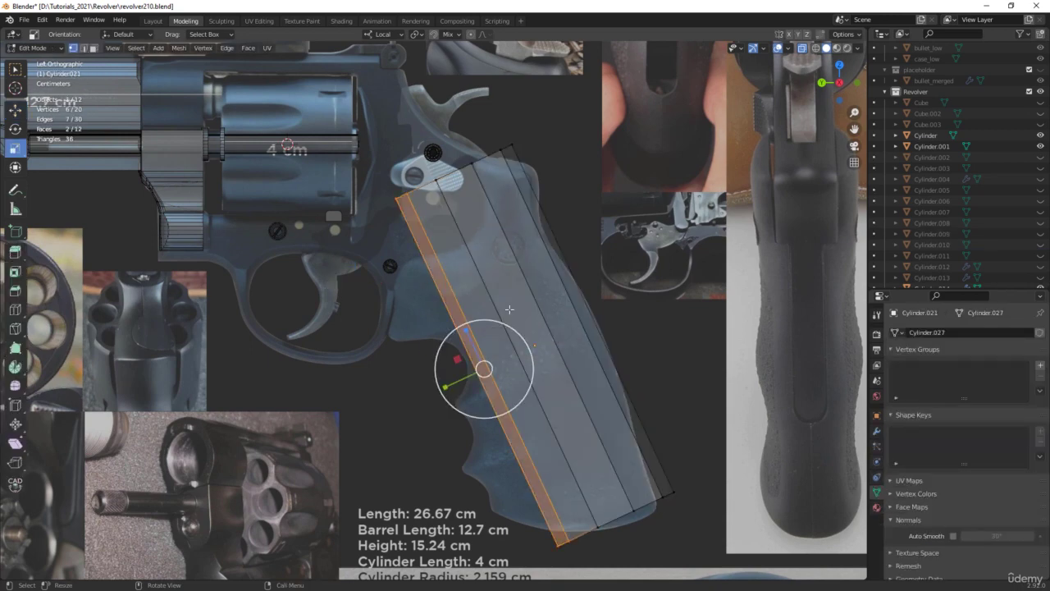
{"action": "key", "text": "shift+space"}
{"action": "key", "text": "g"}
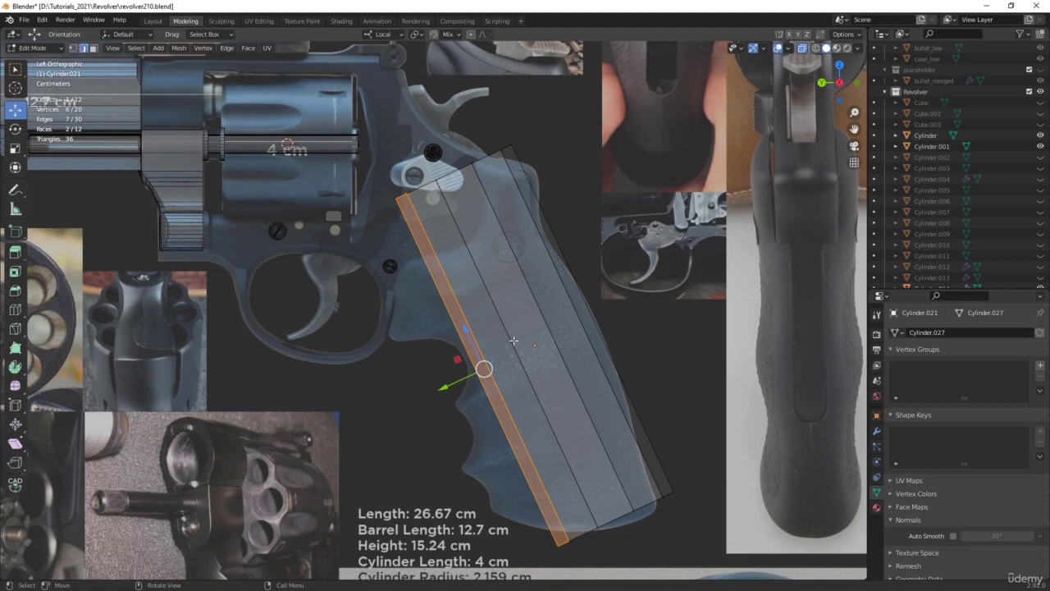
{"action": "left_click", "coordinate": [507, 328], "text": "ctrl+alt"}
{"action": "right_click", "coordinate": [507, 327]}
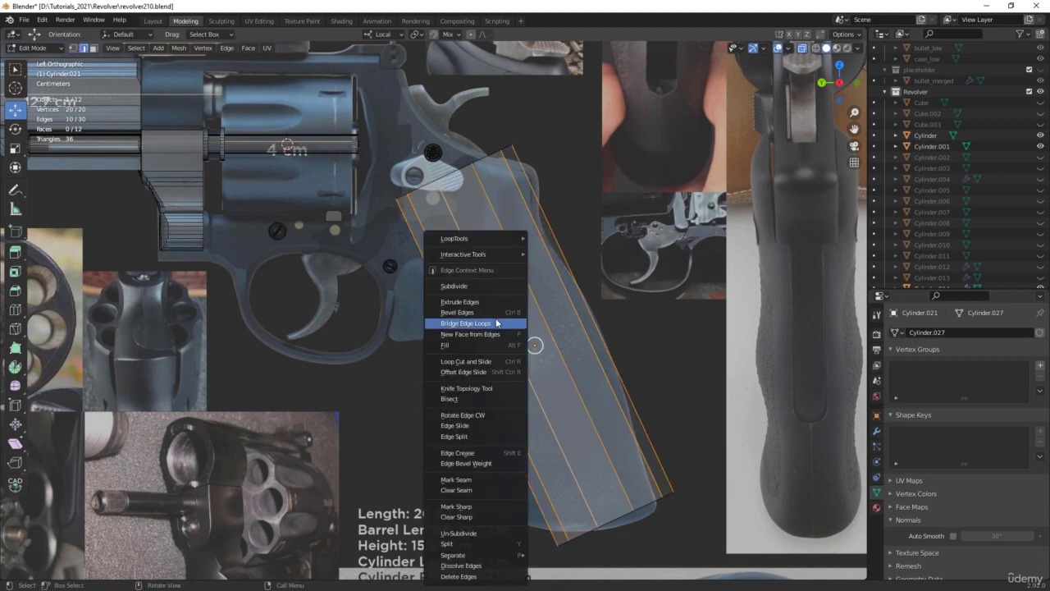
{"action": "left_click", "coordinate": [480, 288]}
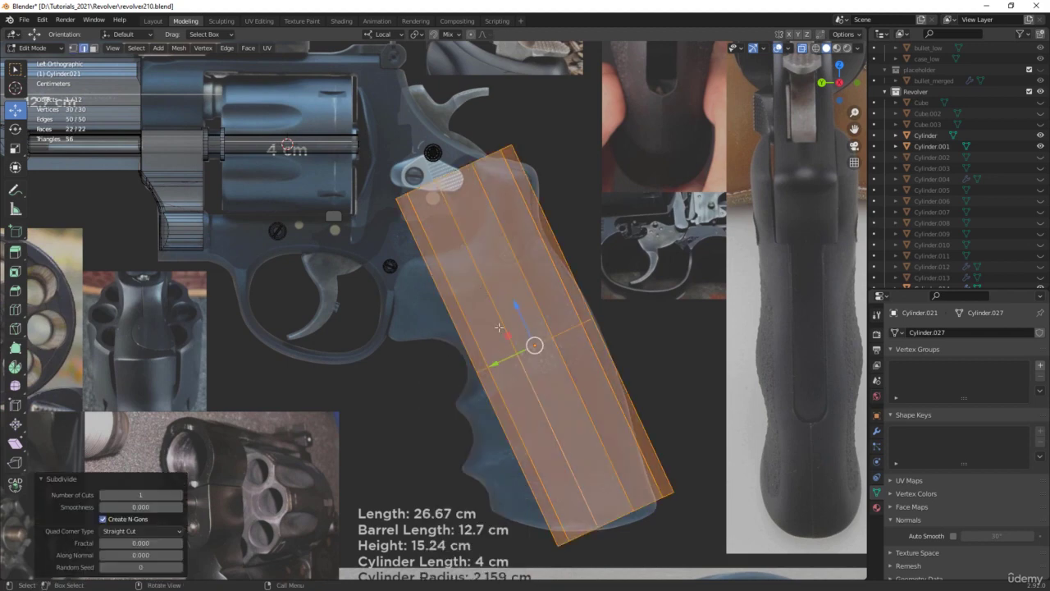
Move the grip's middle edge loop up about 5.75 mm along local Z and bevel it about 7.7 mm wide
{"action": "left_click", "coordinate": [565, 332], "text": "alt"}
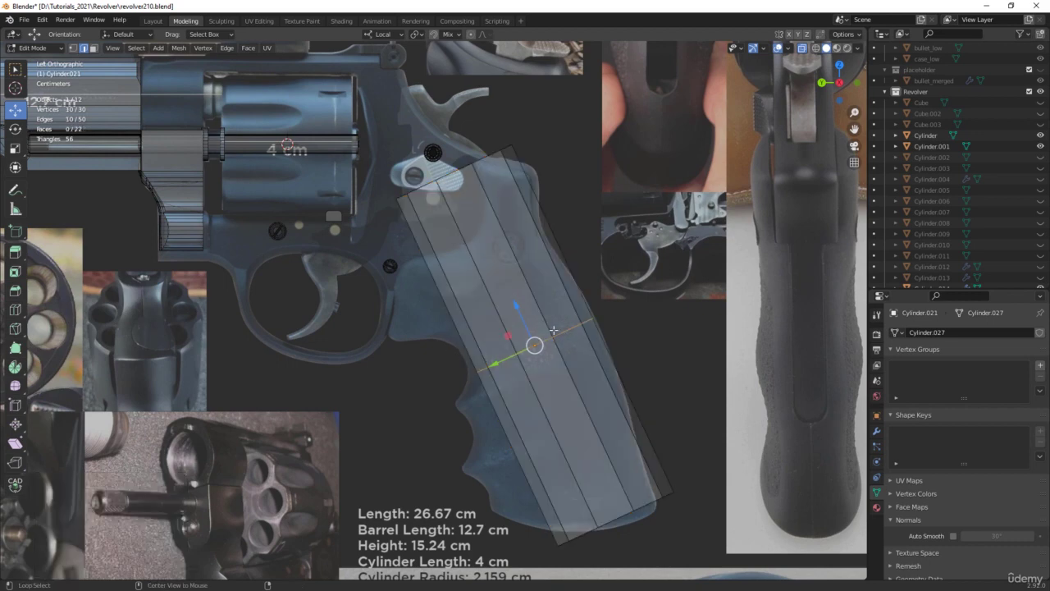
{"action": "left_click_drag", "start_coordinate": [525, 327], "coordinate": [518, 307]}
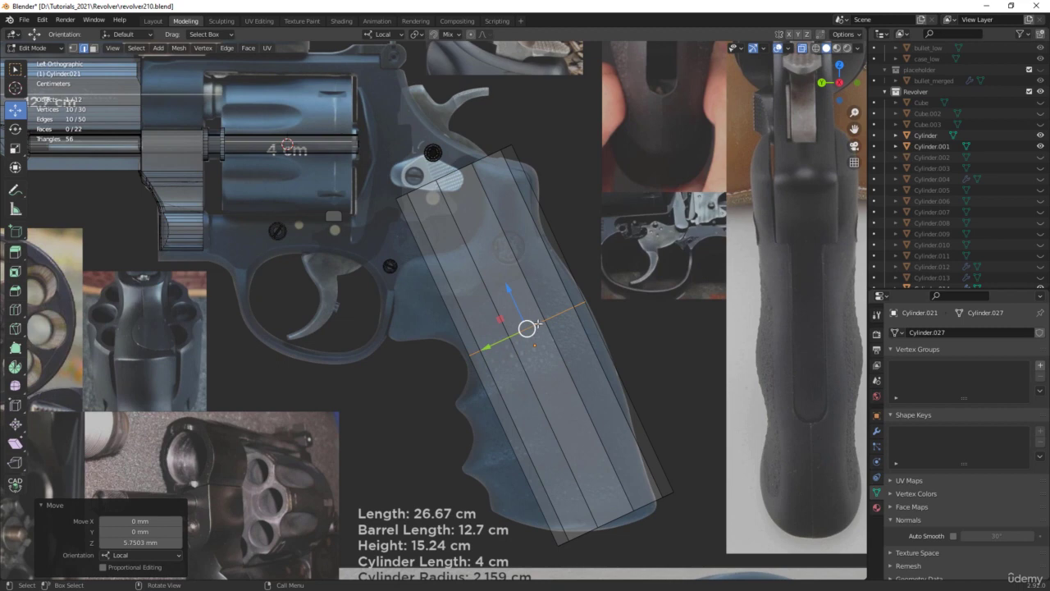
{"action": "key", "text": "ctrl+b"}
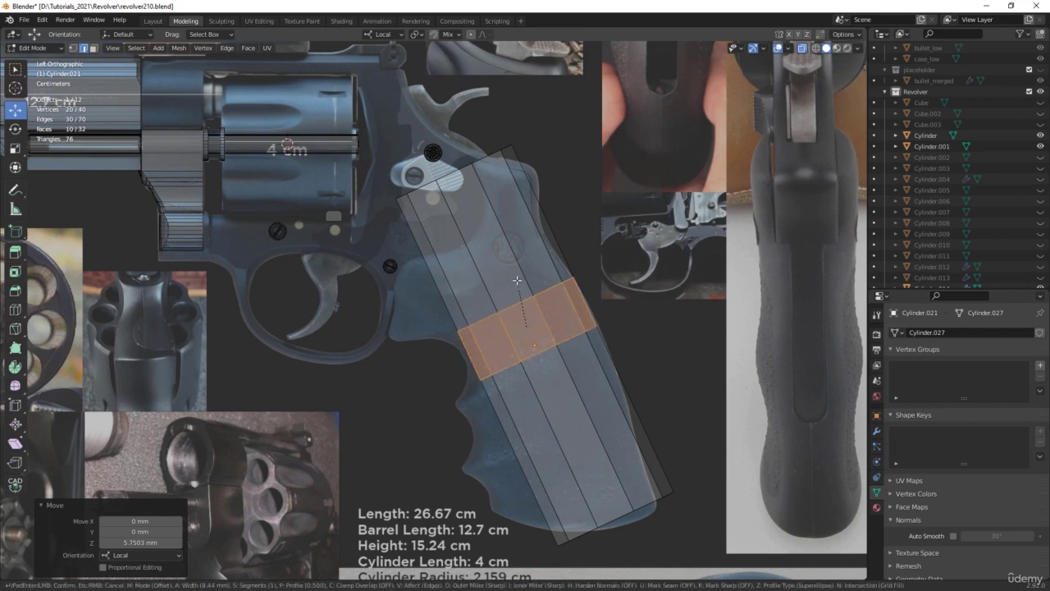
{"action": "left_click", "coordinate": [516, 283]}
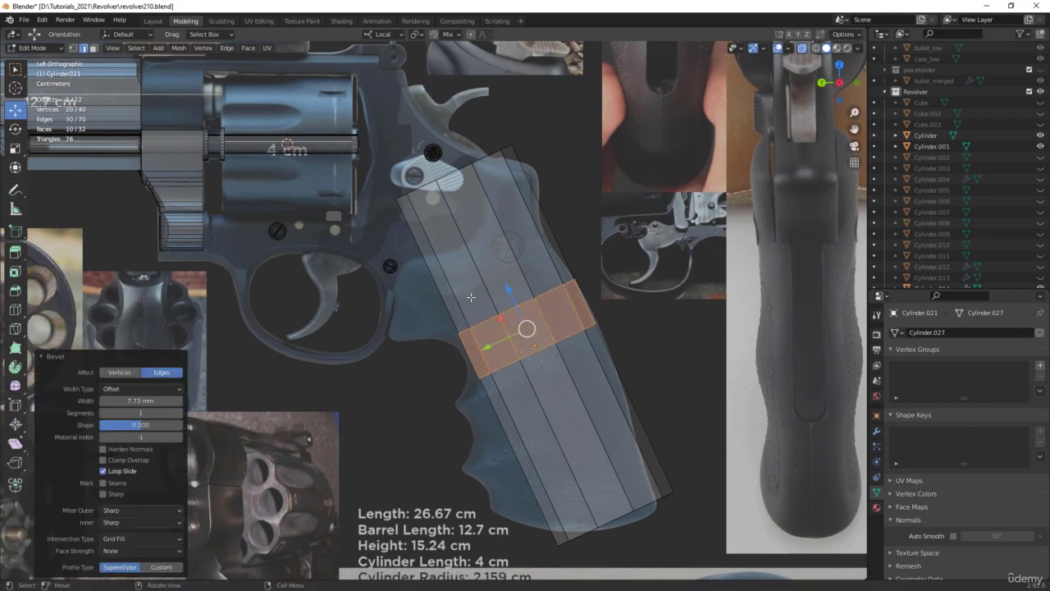
Subdivide the lengthwise edges of the grip's upper section with one cut
{"action": "left_click", "coordinate": [431, 273], "text": "alt"}
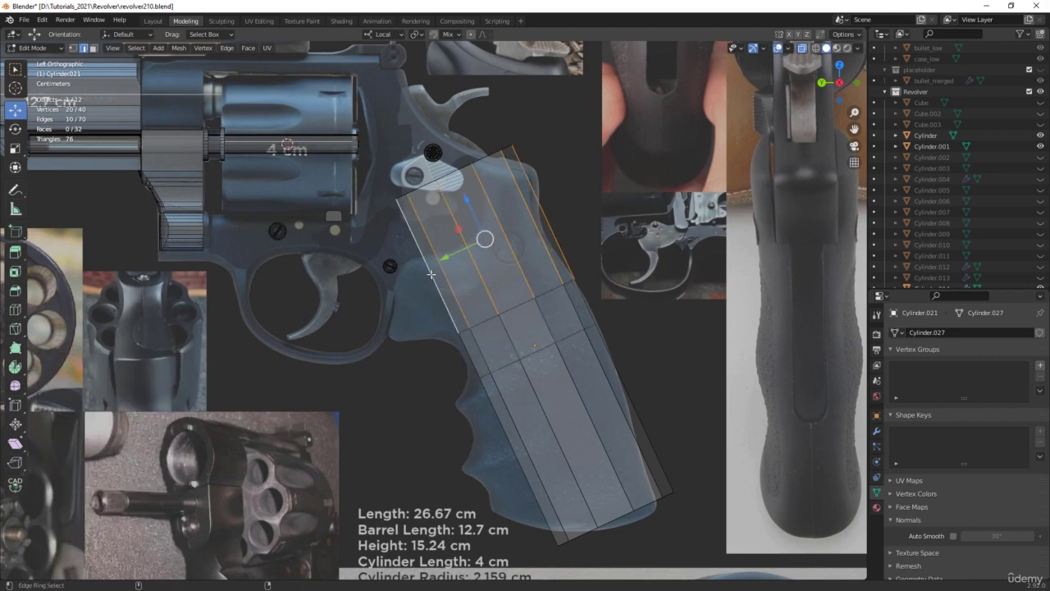
{"action": "right_click", "coordinate": [431, 274]}
{"action": "left_click", "coordinate": [431, 273]}
{"action": "scroll", "coordinate": [449, 284], "scroll_direction": "up", "scroll_amount": 1}
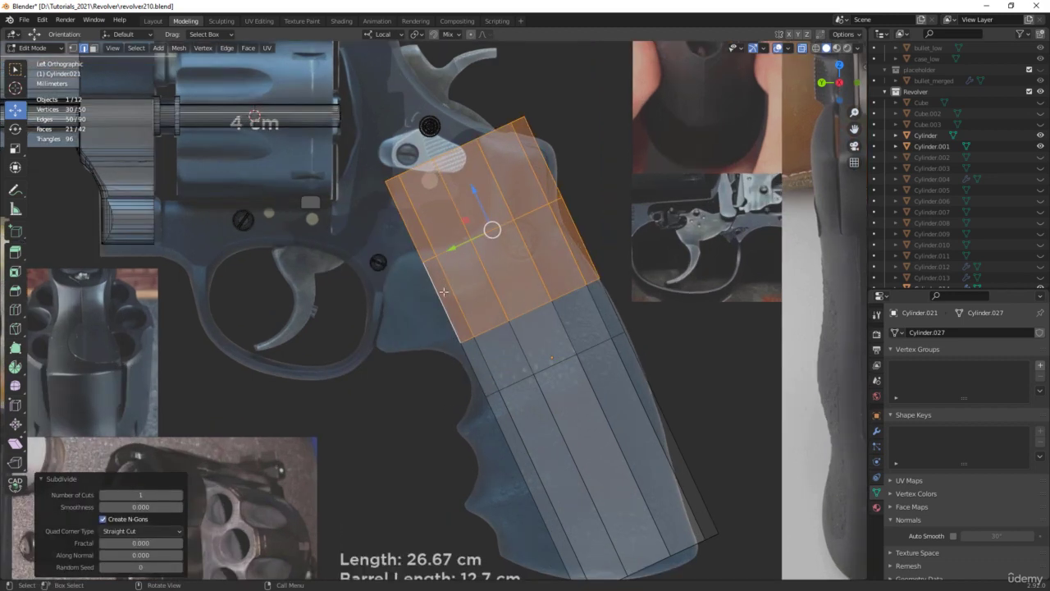
Extrude the four front faces of the grip's second section about 20 mm toward the trigger guard
{"action": "key", "text": "3"}
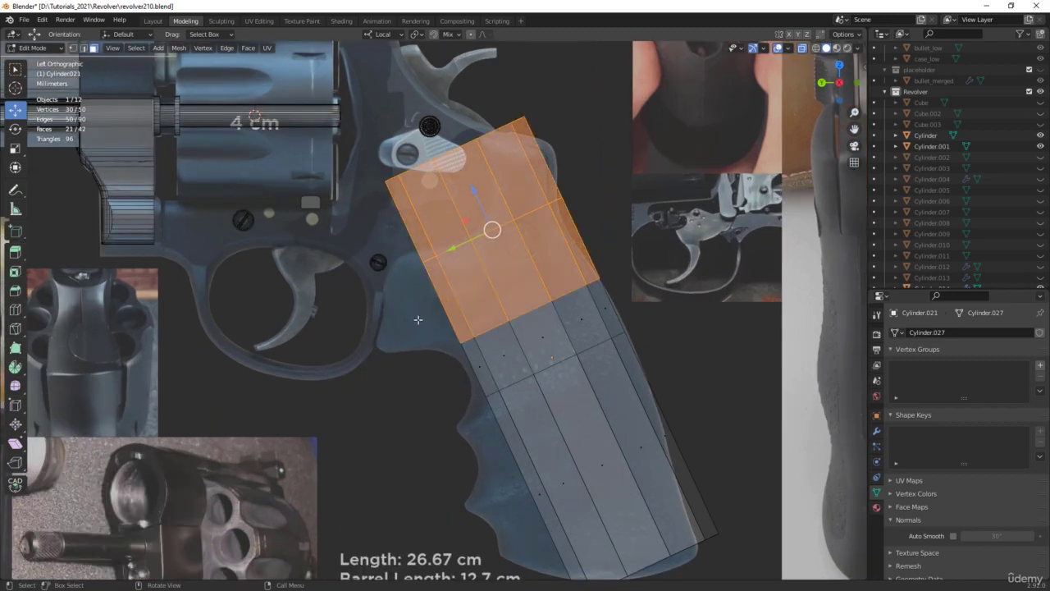
{"action": "left_click_drag", "start_coordinate": [418, 320], "coordinate": [480, 279]}
{"action": "middle_click_drag", "start_coordinate": [480, 279], "coordinate": [444, 270]}
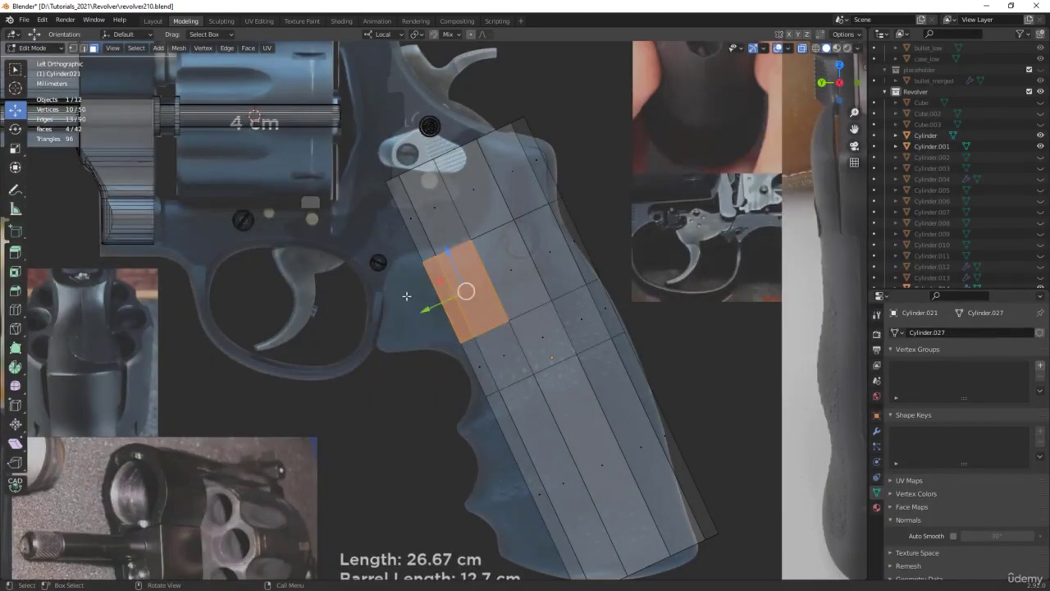
{"action": "key", "text": "e"}
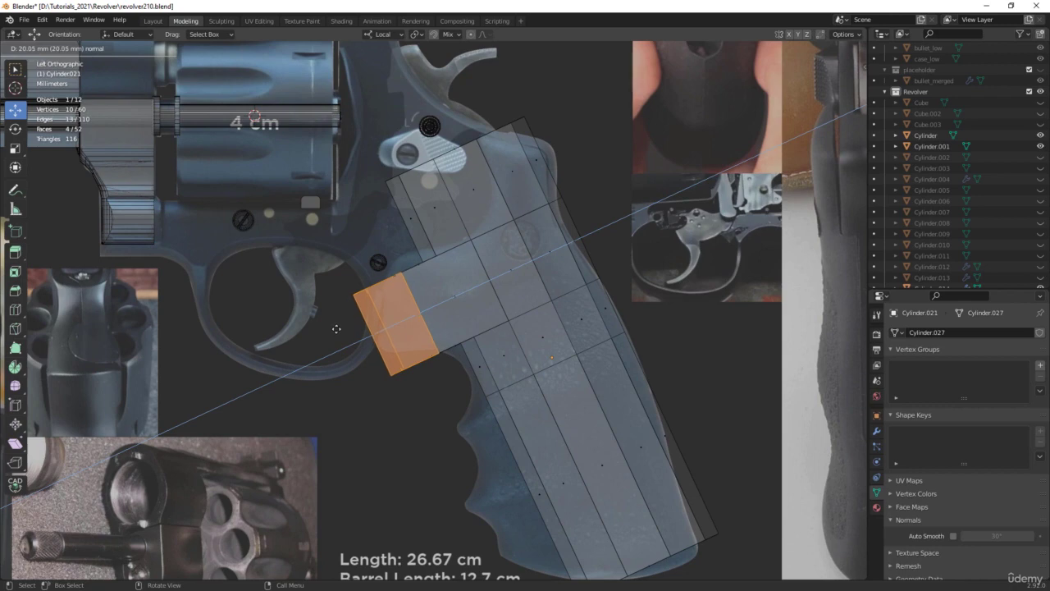
{"action": "left_click", "coordinate": [336, 328]}
{"action": "scroll", "coordinate": [335, 329], "scroll_direction": "up", "scroll_amount": 4}
Scale the extruded front faces to about 0.47 along local Z
{"action": "key", "text": "shift+space"}
{"action": "key", "text": "s"}
{"action": "left_click_drag", "start_coordinate": [425, 285], "coordinate": [430, 305]}
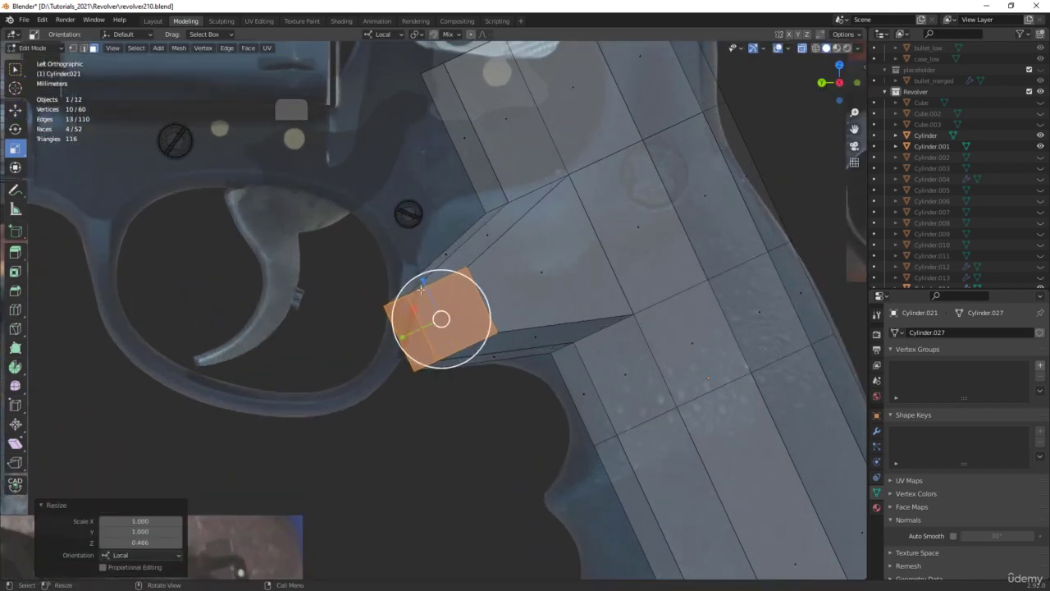
{"action": "scroll", "coordinate": [430, 308], "scroll_direction": "up", "scroll_amount": 2}
{"action": "middle_click_drag", "start_coordinate": [457, 243], "coordinate": [377, 339], "text": "shift"}
{"action": "scroll", "coordinate": [377, 339], "scroll_direction": "down", "scroll_amount": 1}
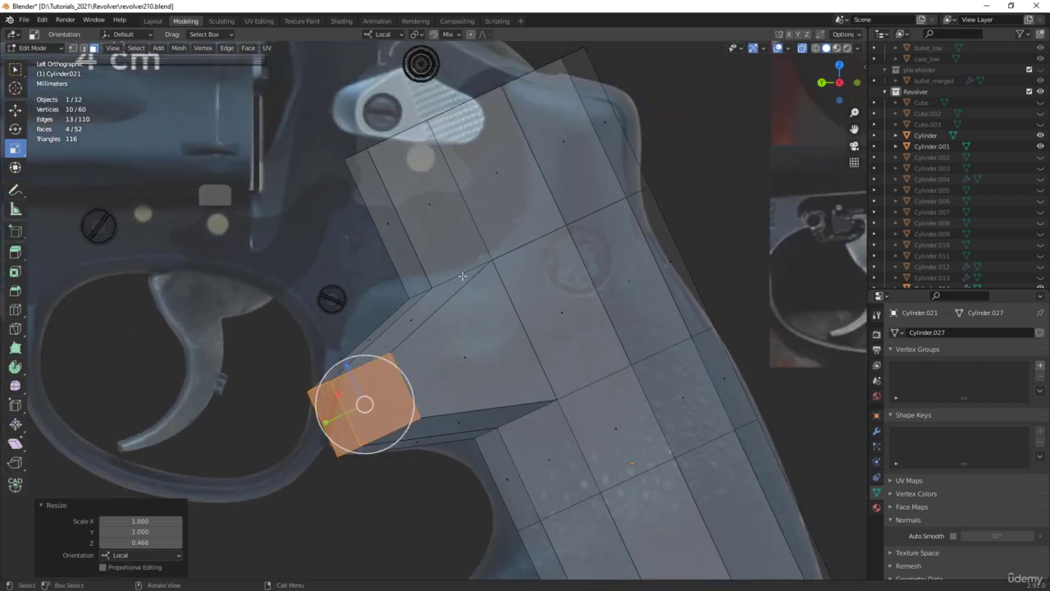
Rotate and move the extrusion's upper end vertices to follow the grip's upper front outline behind the trigger guard
{"action": "key", "text": "1"}
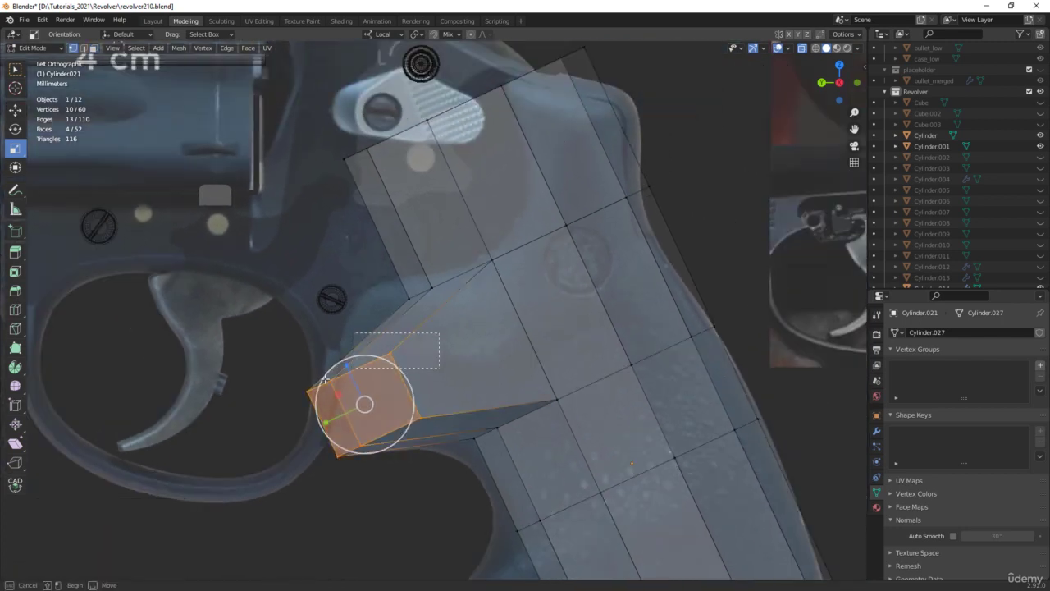
{"action": "left_click_drag", "start_coordinate": [355, 334], "coordinate": [272, 401]}
{"action": "key", "text": "shift+space"}
{"action": "key", "text": "r"}
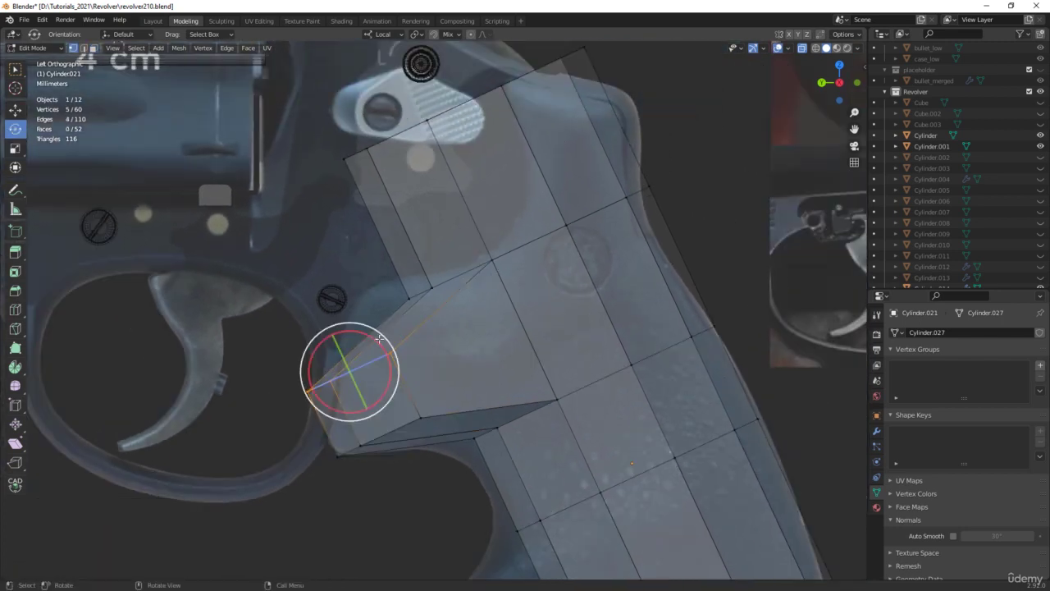
{"action": "left_click_drag", "start_coordinate": [375, 343], "coordinate": [435, 299]}
{"action": "key", "text": "shift+space"}
{"action": "key", "text": "g"}
Move the three front vertices just above the extrusion about 1.3 mm in local Y and 3 mm in local Z toward the reference outline
{"action": "key", "text": "shift+space"}
{"action": "key", "text": "r"}
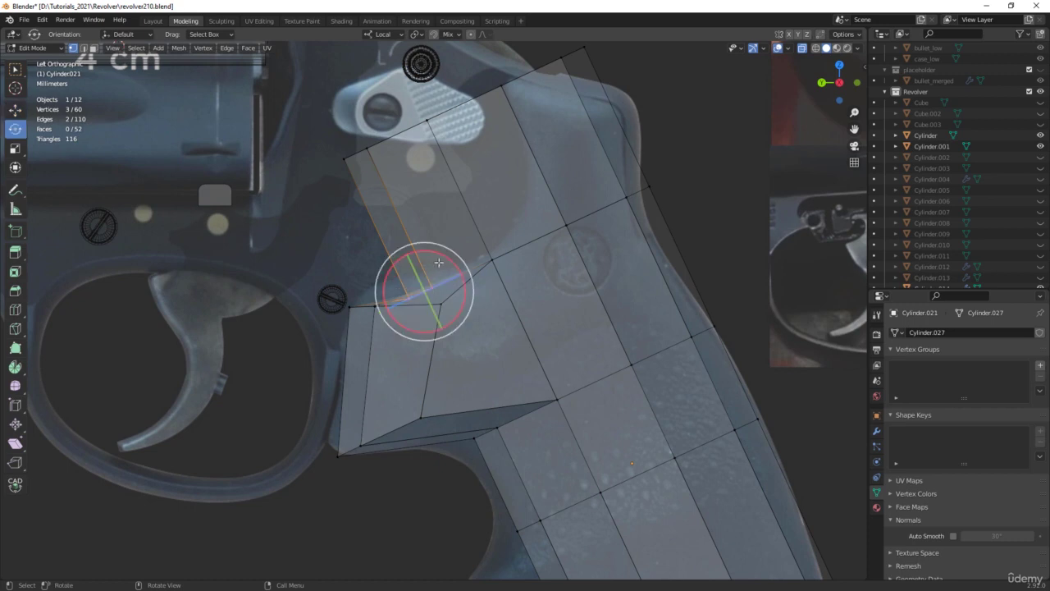
{"action": "left_click_drag", "start_coordinate": [444, 260], "coordinate": [405, 274]}
{"action": "key", "text": "shift+space"}
{"action": "key", "text": "g"}
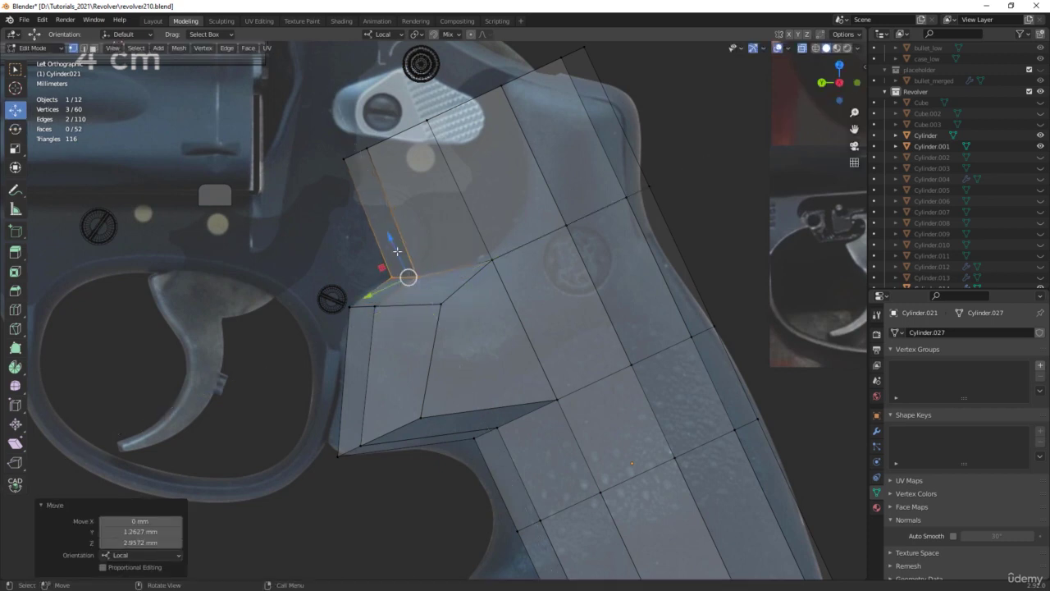
{"action": "scroll", "coordinate": [434, 229], "scroll_direction": "down", "scroll_amount": 2}
{"action": "scroll", "coordinate": [434, 229], "scroll_direction": "up", "scroll_amount": 3}
Delete the top cap and the front and adjoining side faces of the grip's uppermost section
{"action": "key", "text": "alt+a"}
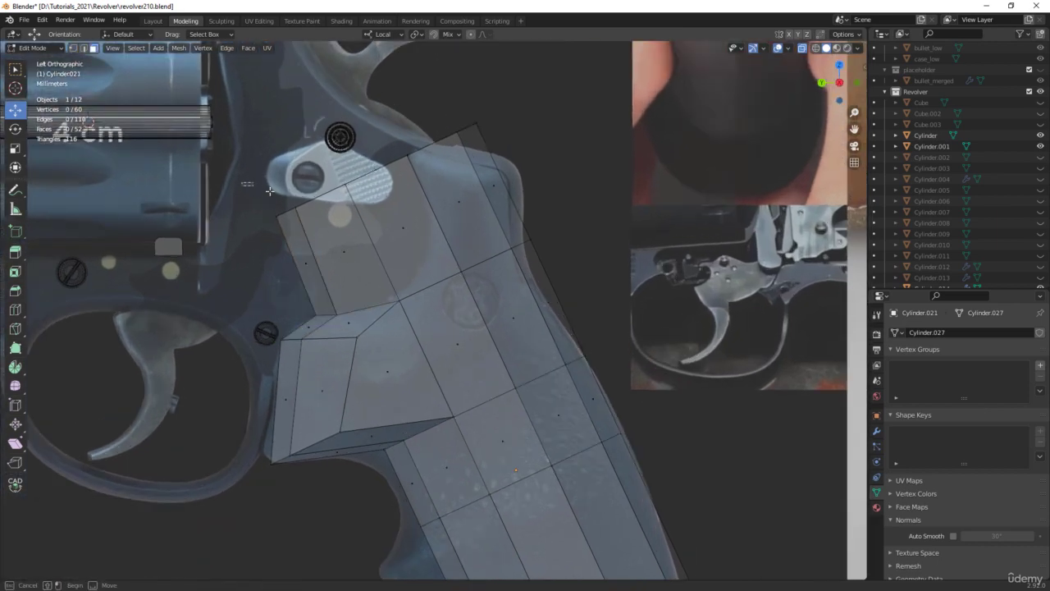
{"action": "left_click_drag", "start_coordinate": [243, 182], "coordinate": [407, 264]}
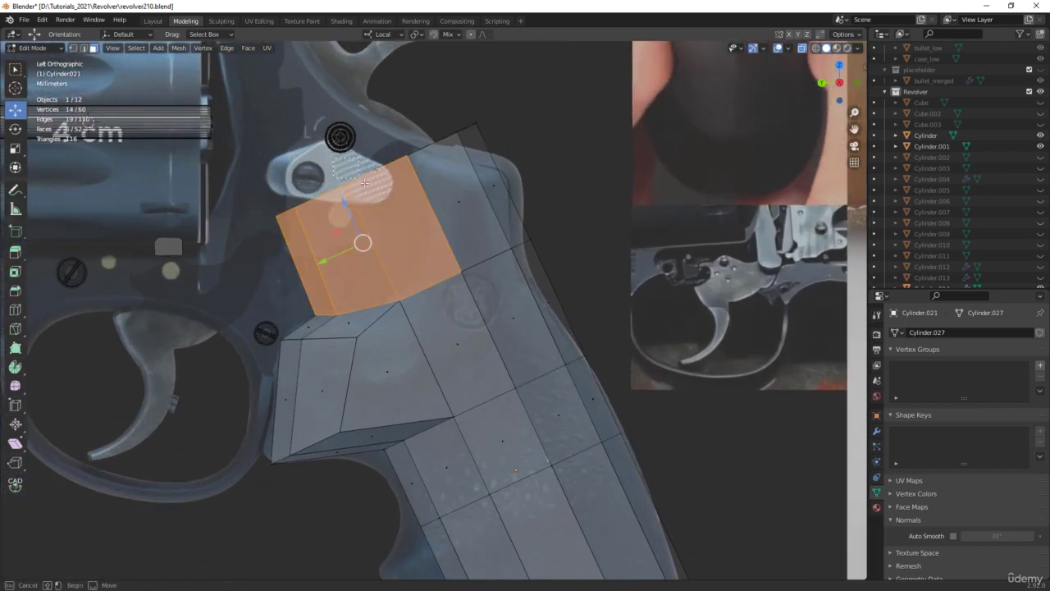
{"action": "left_click", "coordinate": [392, 201], "text": "shift"}
{"action": "middle_click_drag", "start_coordinate": [376, 207], "coordinate": [387, 178]}
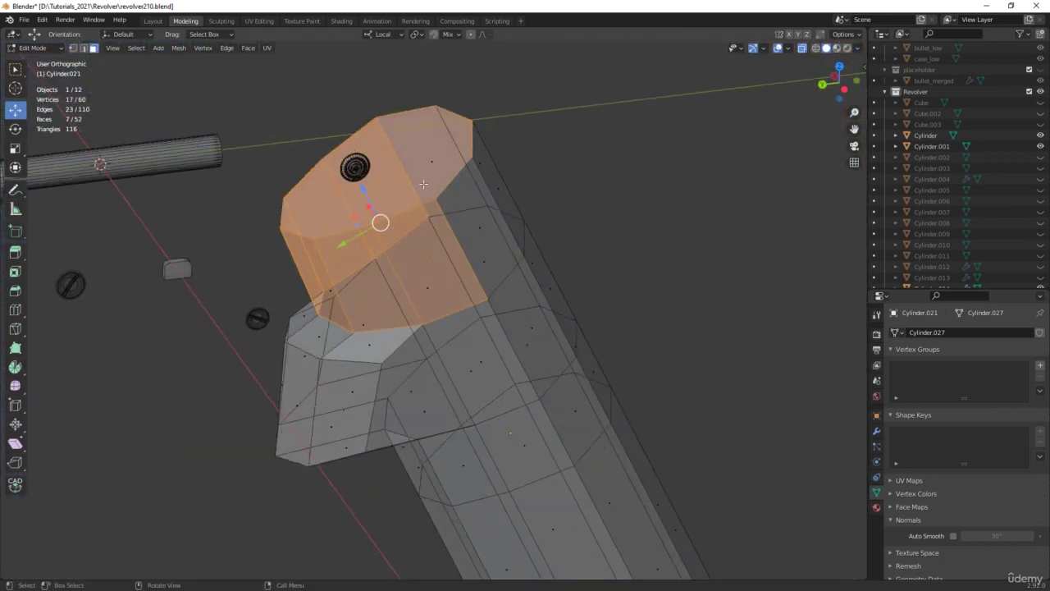
{"action": "key", "text": "x"}
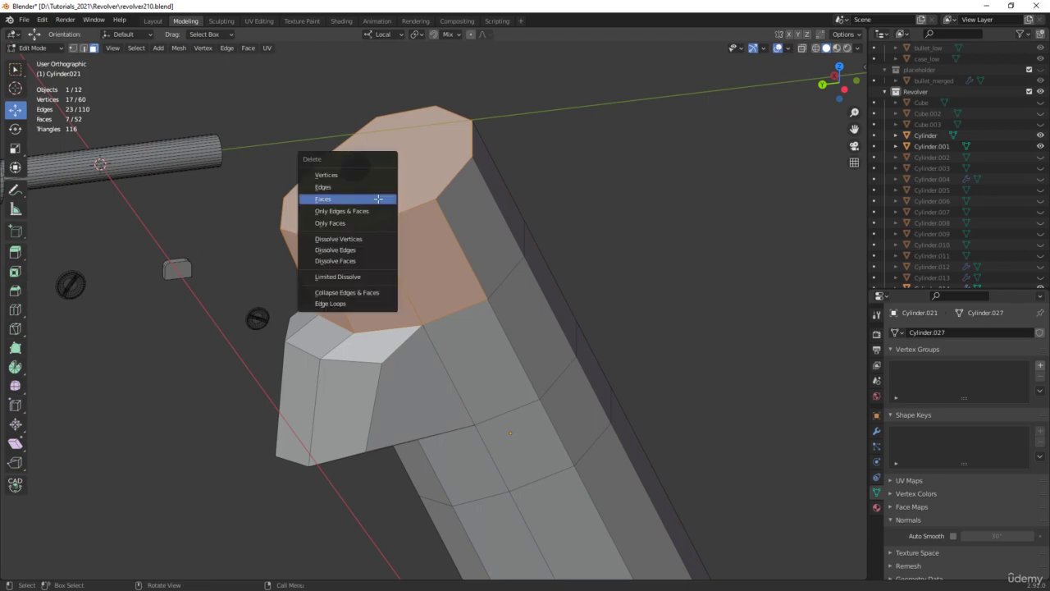
{"action": "left_click", "coordinate": [379, 199]}
{"action": "middle_click_drag", "start_coordinate": [379, 203], "coordinate": [349, 204]}
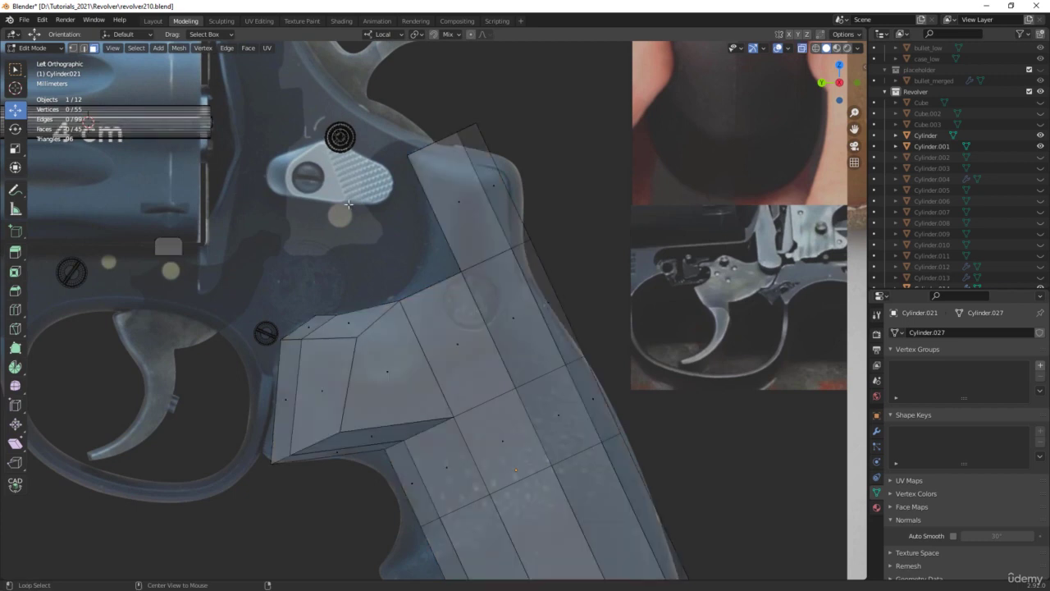
Move the uppermost section's lower front vertices about 3.5 mm in local Y and 5.2 mm in Z, and its rear ones 3.1 mm and -3.1 mm
{"action": "left_click", "coordinate": [458, 261]}
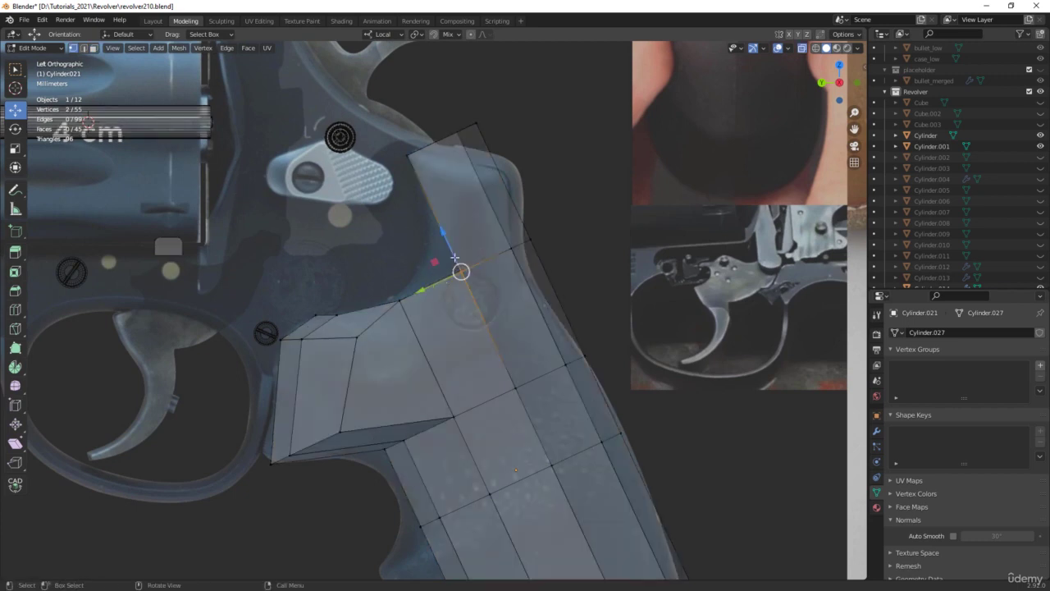
{"action": "left_click_drag", "start_coordinate": [442, 259], "coordinate": [402, 241]}
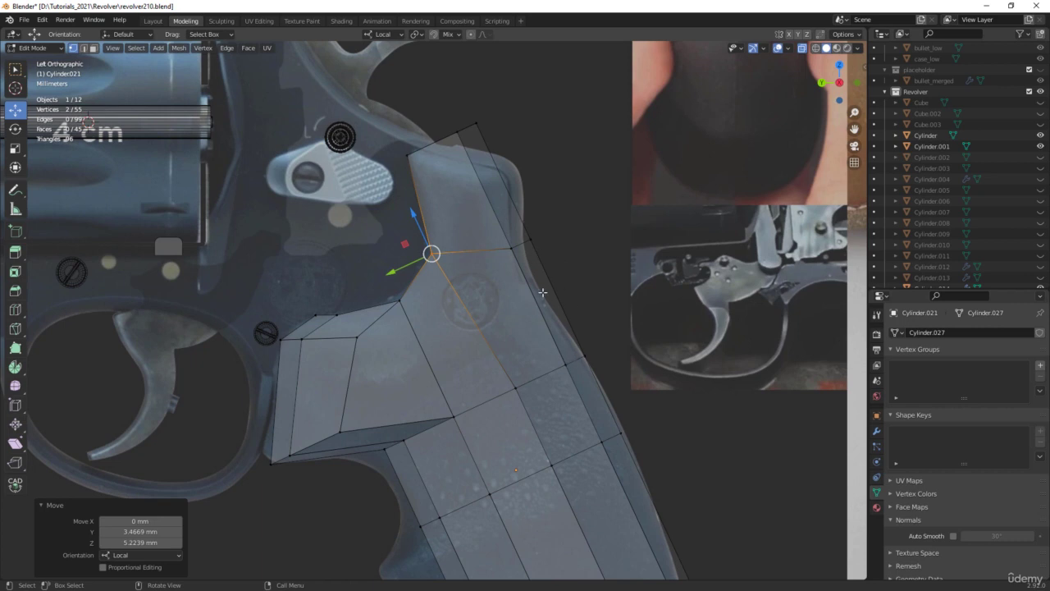
{"action": "left_click", "coordinate": [528, 241], "text": "shift"}
{"action": "left_click_drag", "start_coordinate": [489, 237], "coordinate": [481, 258]}
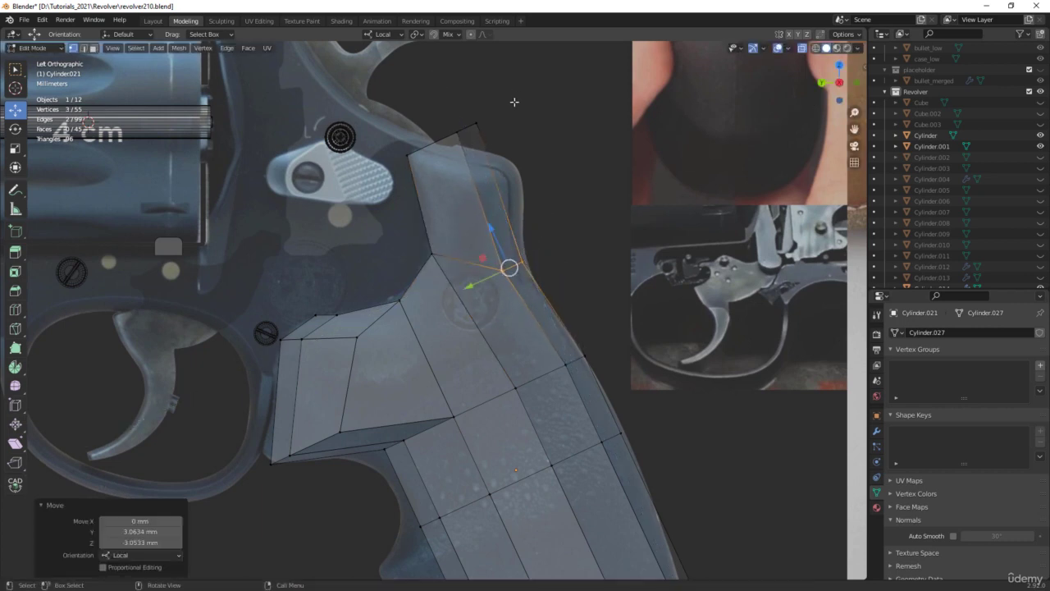
Move the grip's top vertices onto the reference outline's upper end and save an incremental version as revolver211.blend
{"action": "left_click_drag", "start_coordinate": [516, 99], "coordinate": [494, 192]}
{"action": "scroll", "coordinate": [504, 160], "scroll_direction": "up", "scroll_amount": 4}
{"action": "left_click", "coordinate": [506, 189]}
{"action": "scroll", "coordinate": [501, 201], "scroll_direction": "down", "scroll_amount": 7}
{"action": "middle_click_drag", "start_coordinate": [503, 204], "coordinate": [504, 246]}
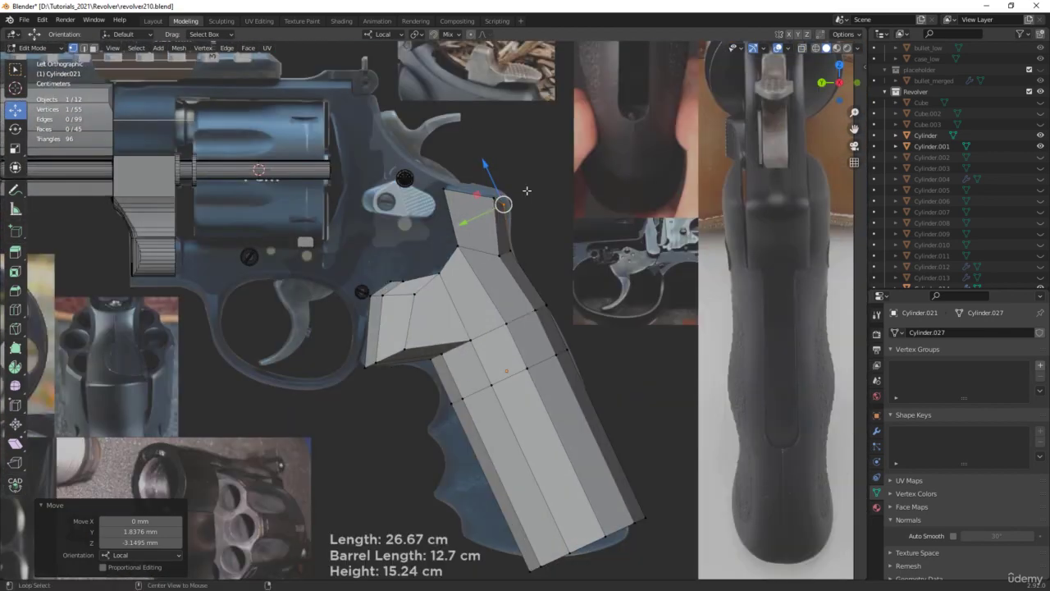
{"action": "key", "text": "alt+z"}
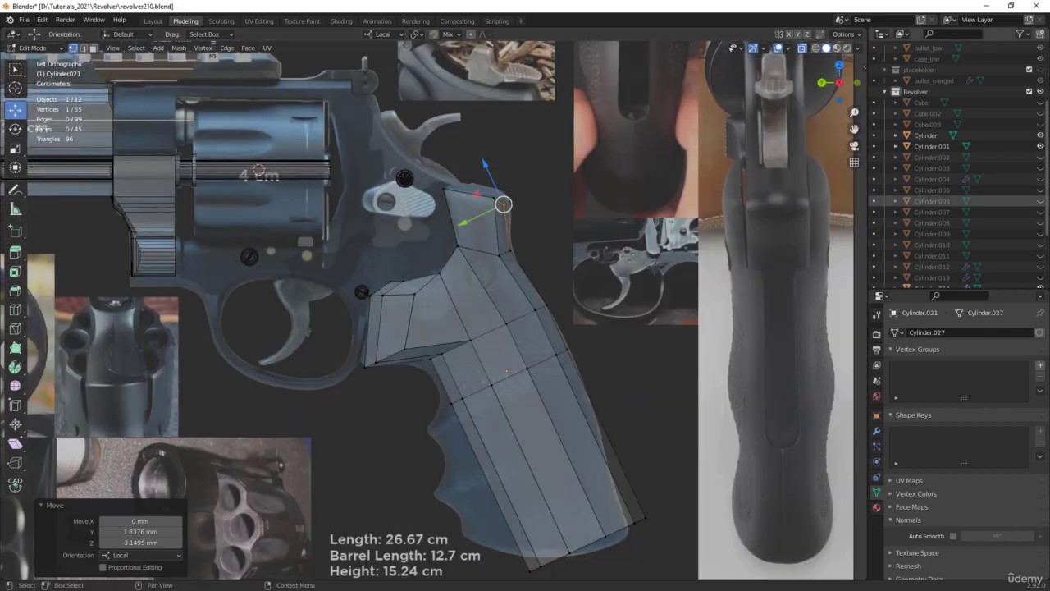
{"action": "key", "text": "ctrl+alt+s"}
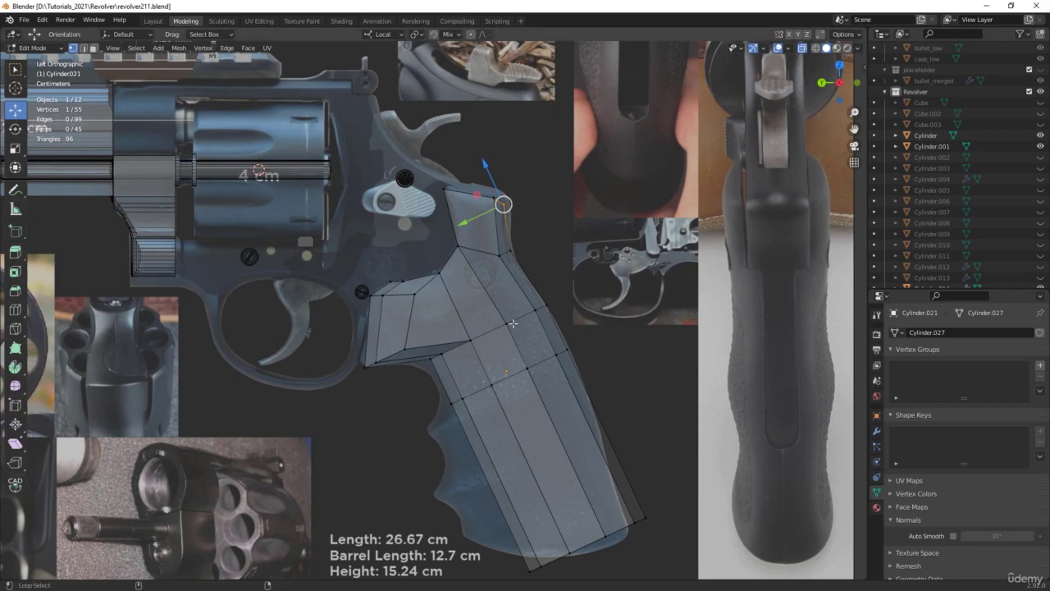
Subdivide the lengthwise edges of the grip's long lower section with four cuts
{"action": "middle_click_drag", "start_coordinate": [513, 324], "coordinate": [456, 361], "text": "shift"}
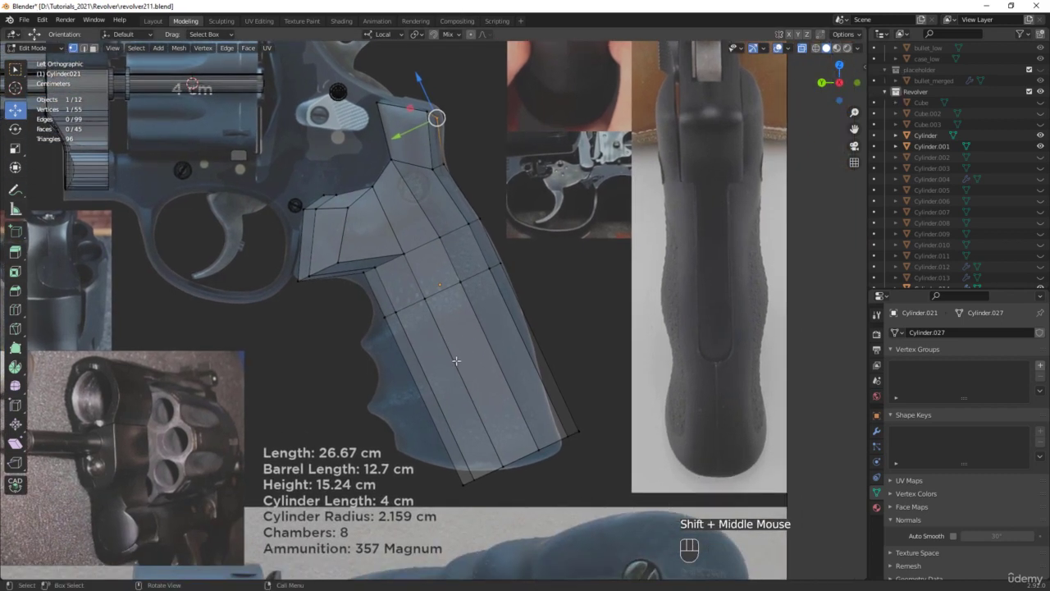
{"action": "left_click", "coordinate": [473, 439], "text": "ctrl+alt"}
{"action": "right_click", "coordinate": [482, 374]}
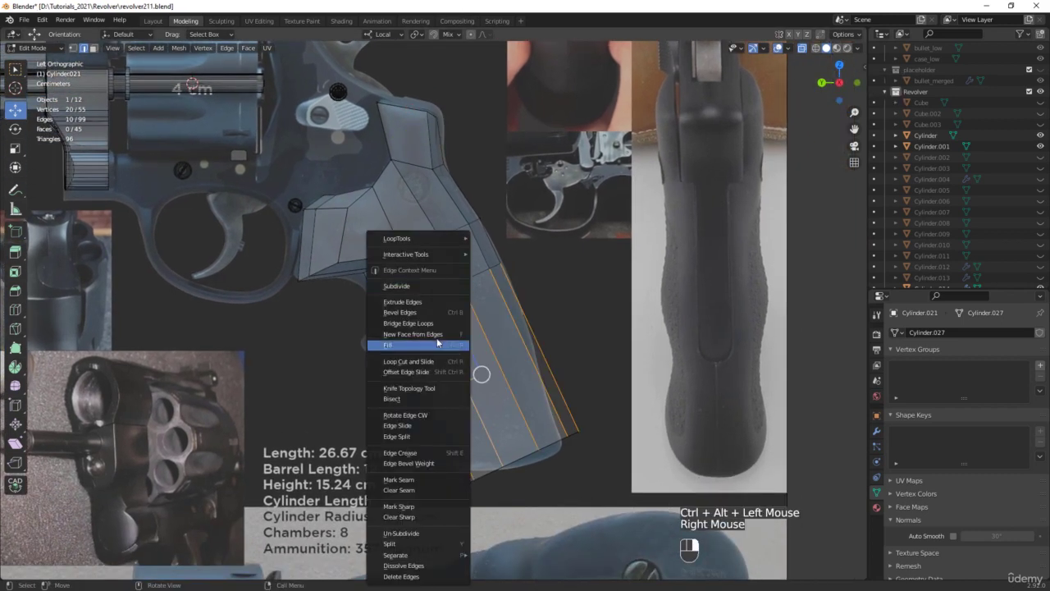
{"action": "left_click", "coordinate": [421, 286]}
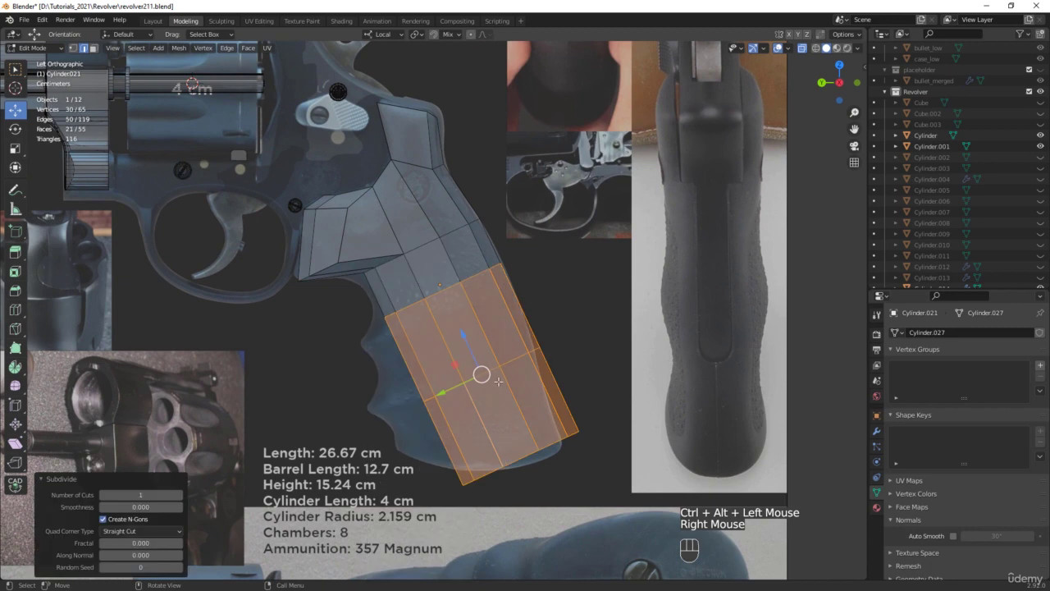
{"action": "left_click", "coordinate": [178, 498]}
{"action": "left_click", "coordinate": [178, 498]}
{"action": "left_click", "coordinate": [178, 498]}
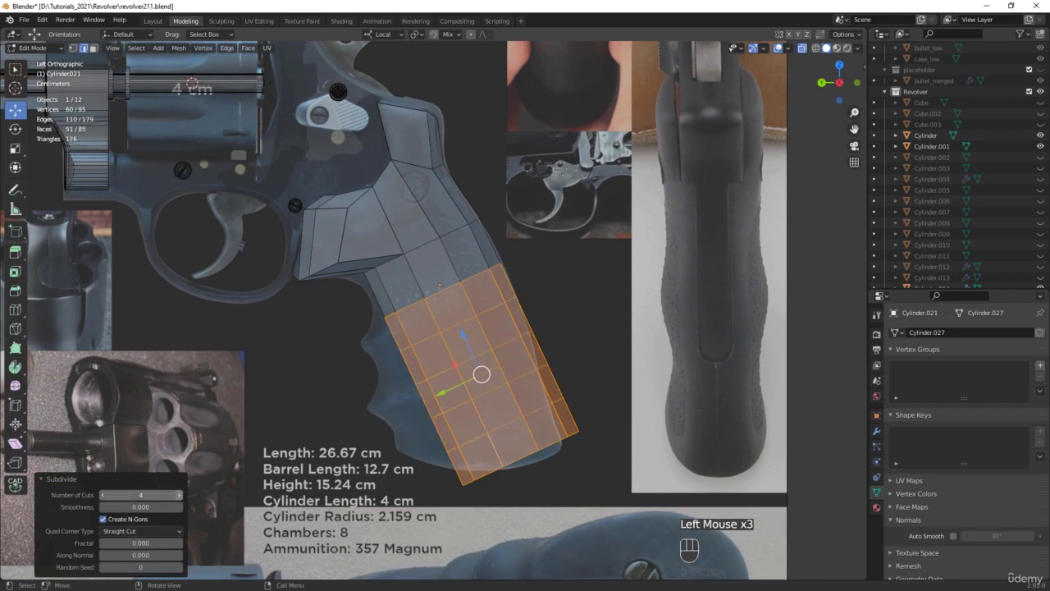
Extrude the four front faces of the lower section's first row about 10.3 mm forward and scale them to about 0.41 along local Z
{"action": "scroll", "coordinate": [421, 369], "scroll_direction": "up", "scroll_amount": 2}
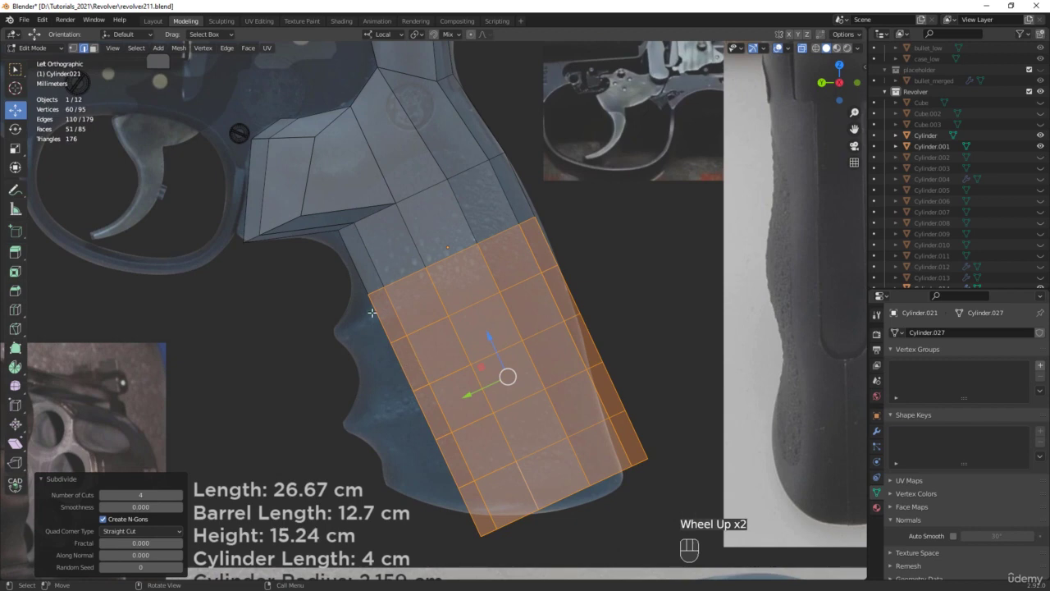
{"action": "key", "text": "alt+z"}
{"action": "left_click_drag", "start_coordinate": [360, 322], "coordinate": [427, 298]}
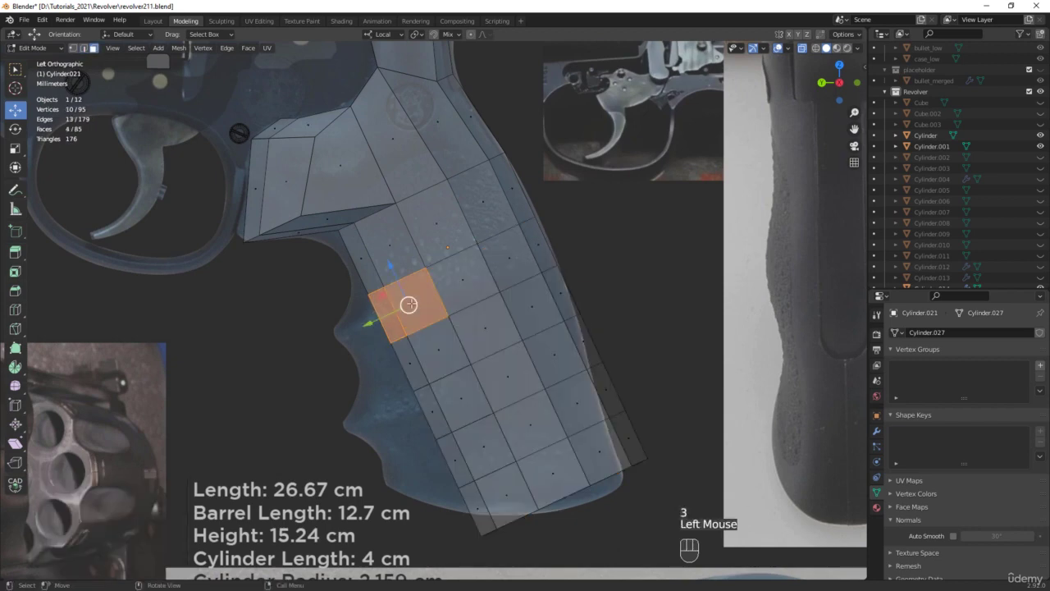
{"action": "key", "text": "e"}
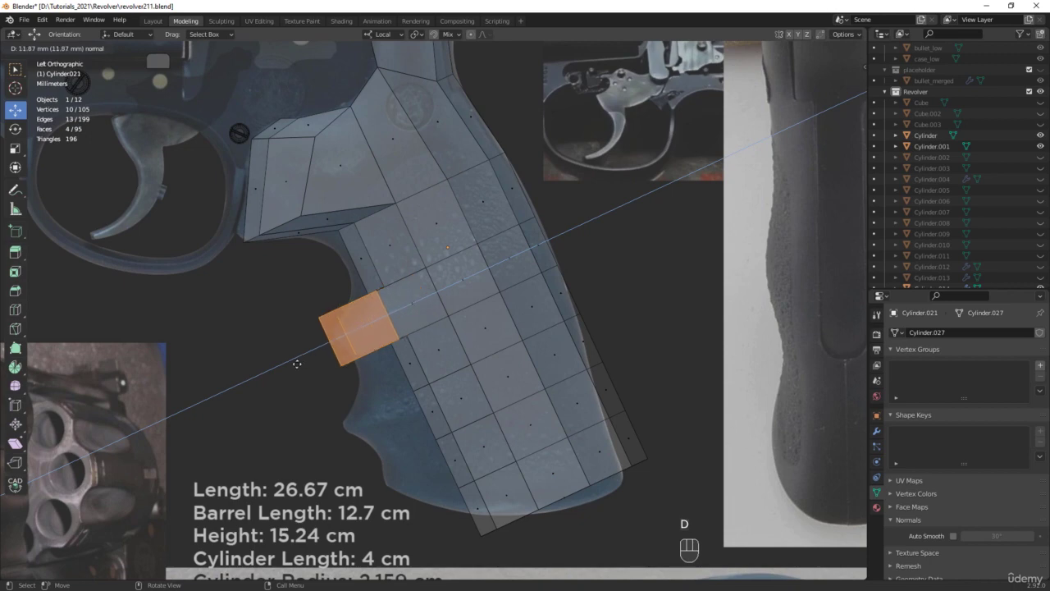
{"action": "left_click", "coordinate": [300, 362]}
{"action": "key", "text": "s"}
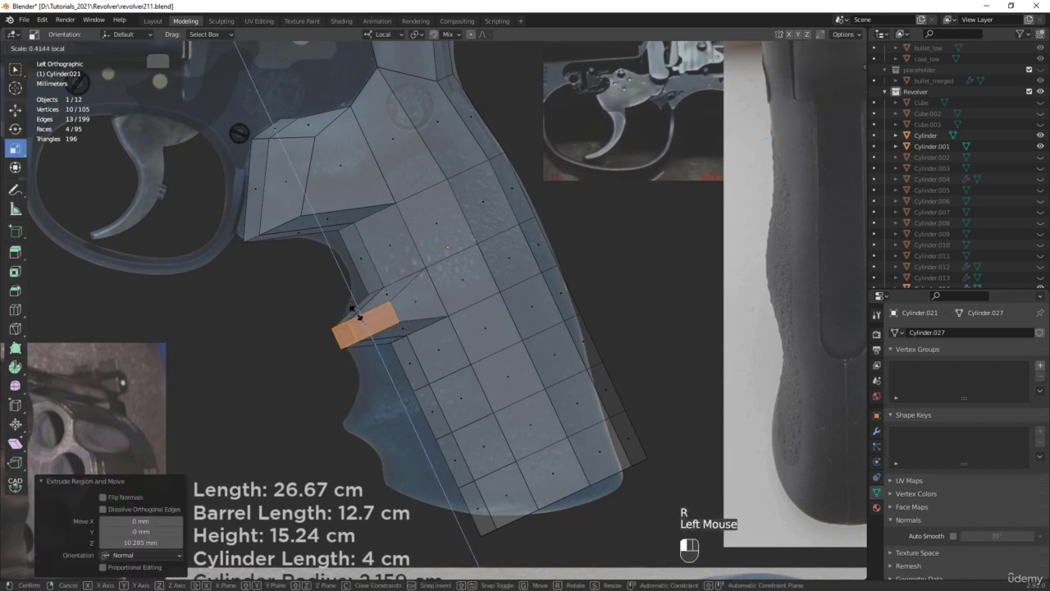
{"action": "left_click", "coordinate": [357, 313]}
Extrude the four front faces of the lower section's third row about 22 mm forward to form the lower finger ridge
{"action": "left_click_drag", "start_coordinate": [407, 428], "coordinate": [481, 380]}
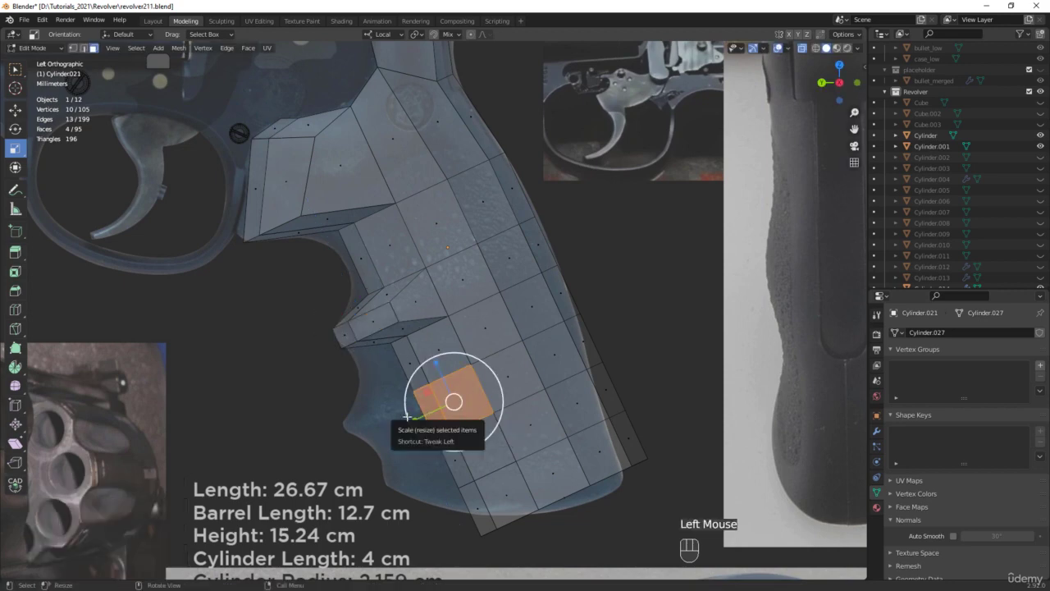
{"action": "key", "text": "e"}
{"action": "left_click", "coordinate": [311, 463]}
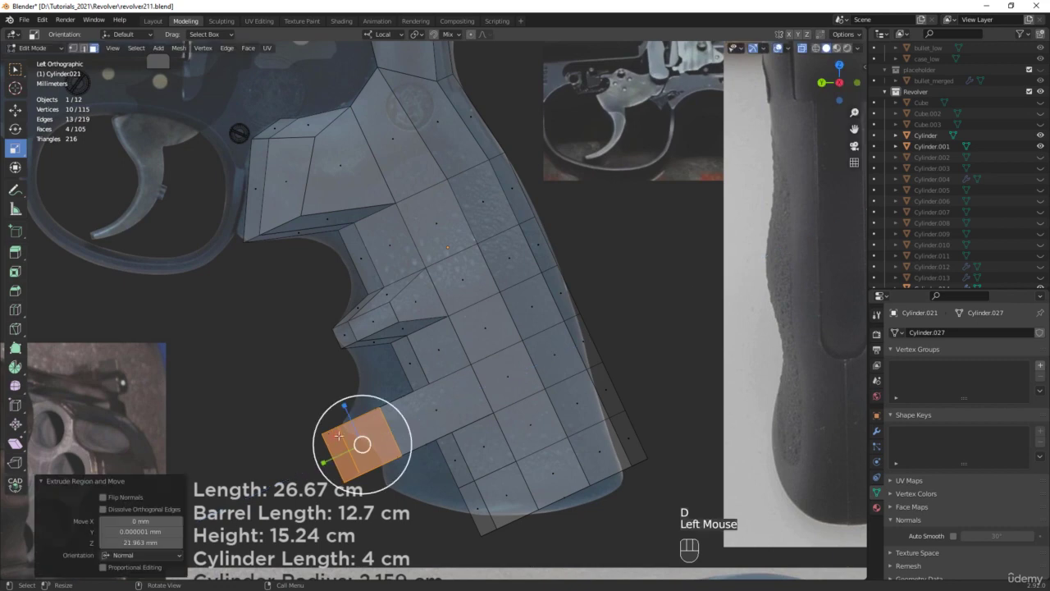
Scale the lower ridge's end faces to about 0.505 along local Z and move them back about 4.2 mm in local Y
{"action": "left_click_drag", "start_coordinate": [345, 406], "coordinate": [361, 433]}
{"action": "scroll", "coordinate": [340, 347], "scroll_direction": "up", "scroll_amount": 1, "text": "shift"}
{"action": "scroll", "coordinate": [340, 347], "scroll_direction": "up", "scroll_amount": 2}
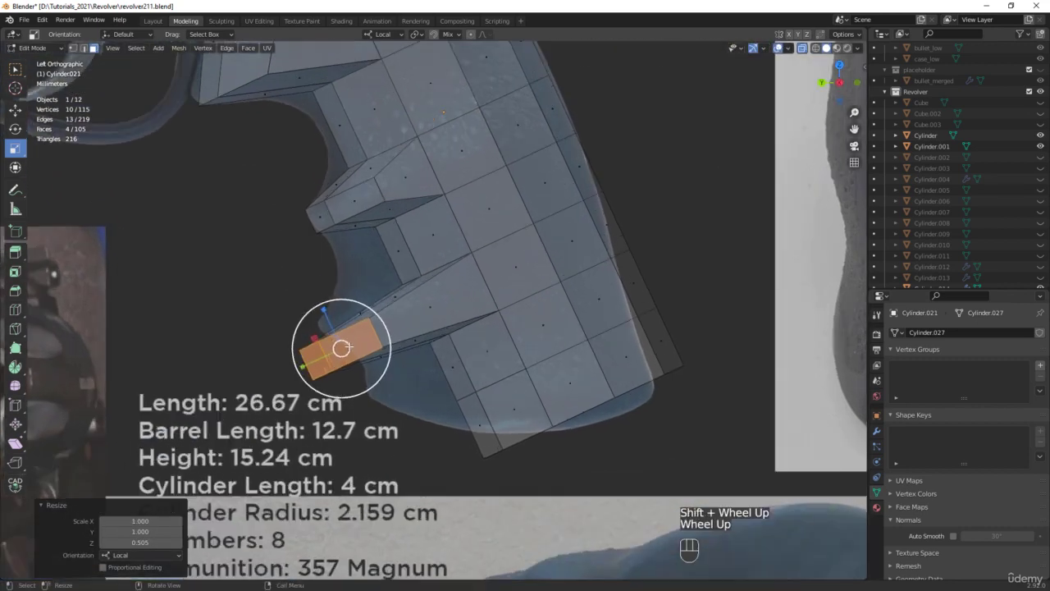
{"action": "key", "text": "w"}
{"action": "left_click_drag", "start_coordinate": [311, 359], "coordinate": [352, 312]}
Move the lower ridge's end faces together with its upper slope faces up along local Z to match the reference finger ridge
{"action": "scroll", "coordinate": [383, 279], "scroll_direction": "up", "scroll_amount": 1}
{"action": "left_click", "coordinate": [414, 276], "text": "shift"}
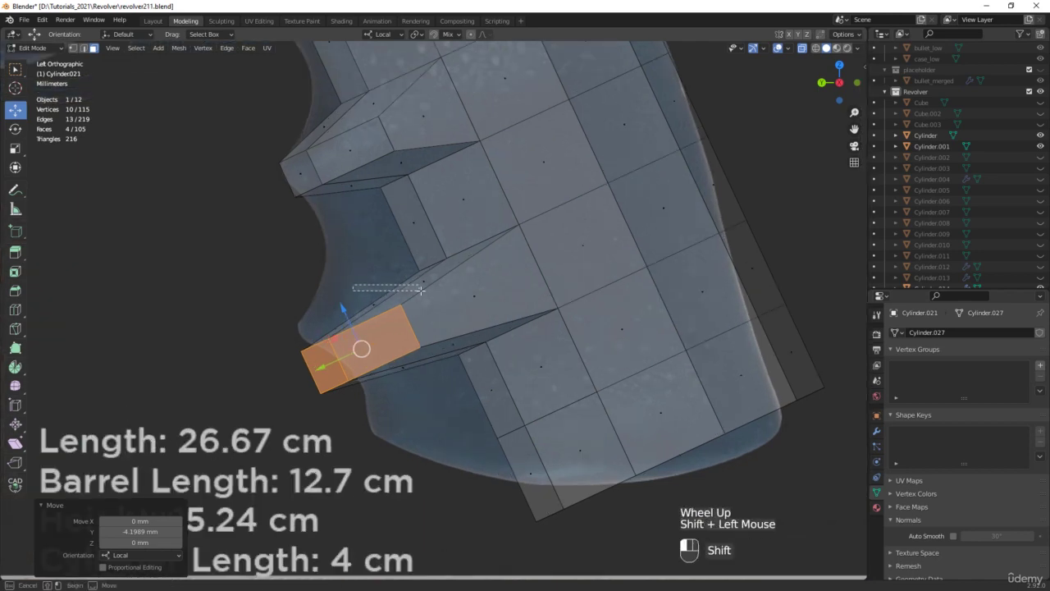
{"action": "left_click", "coordinate": [419, 281], "text": "shift"}
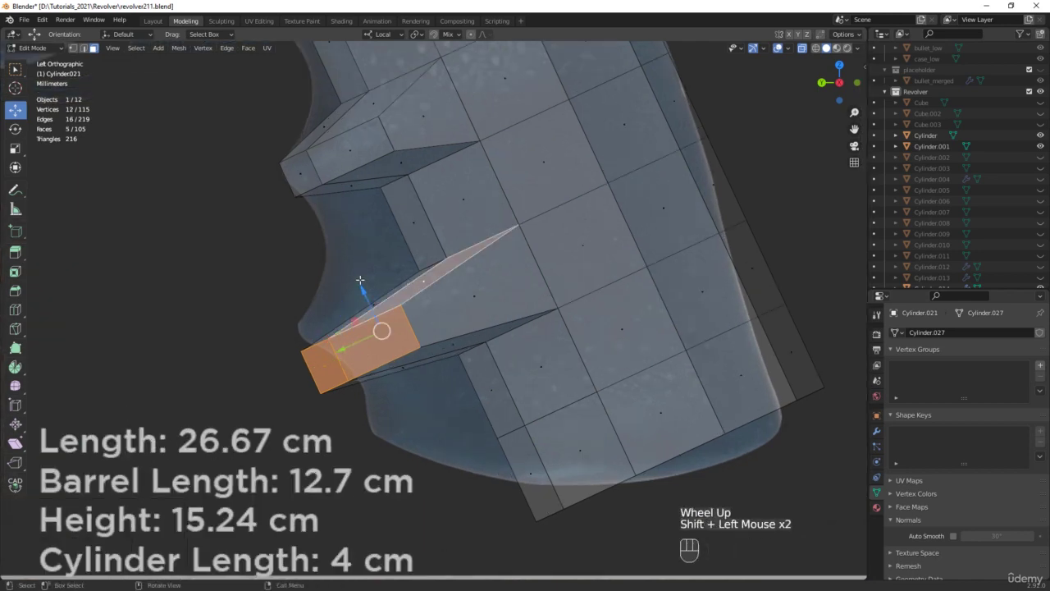
{"action": "left_click", "coordinate": [379, 293], "text": "shift"}
{"action": "middle_click_drag", "start_coordinate": [352, 269], "coordinate": [379, 290]}
{"action": "key", "text": "alt+z"}
{"action": "left_click", "coordinate": [480, 290], "text": "shift"}
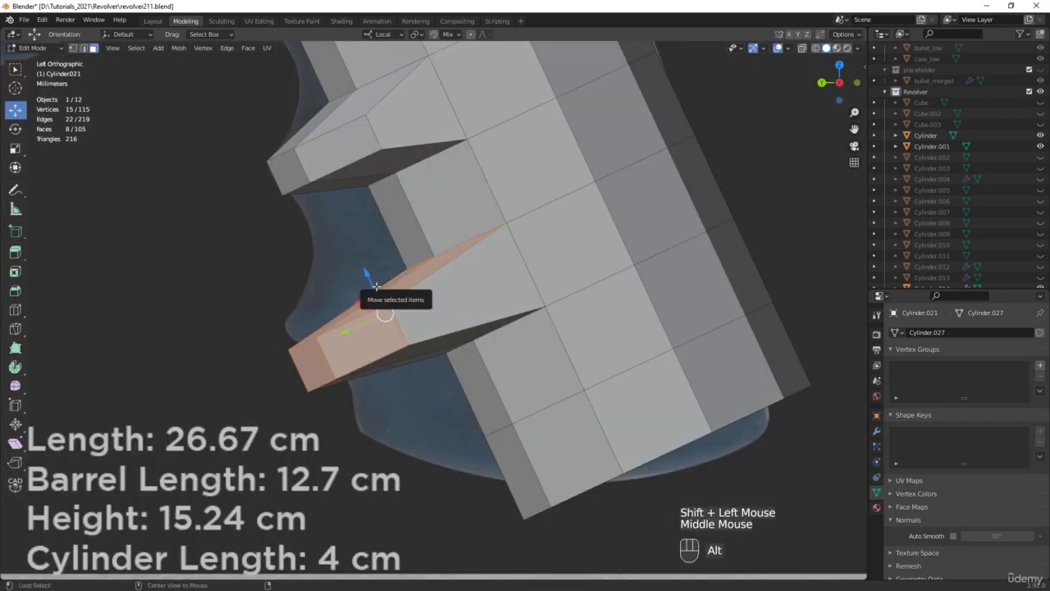
{"action": "key", "text": "alt+z"}
{"action": "left_click_drag", "start_coordinate": [366, 279], "coordinate": [425, 197]}
Move the four front faces between the two finger ridges about 7.4 mm forward along local Y
{"action": "scroll", "coordinate": [345, 256], "scroll_direction": "down", "scroll_amount": 2}
{"action": "scroll", "coordinate": [362, 233], "scroll_direction": "up", "scroll_amount": 2}
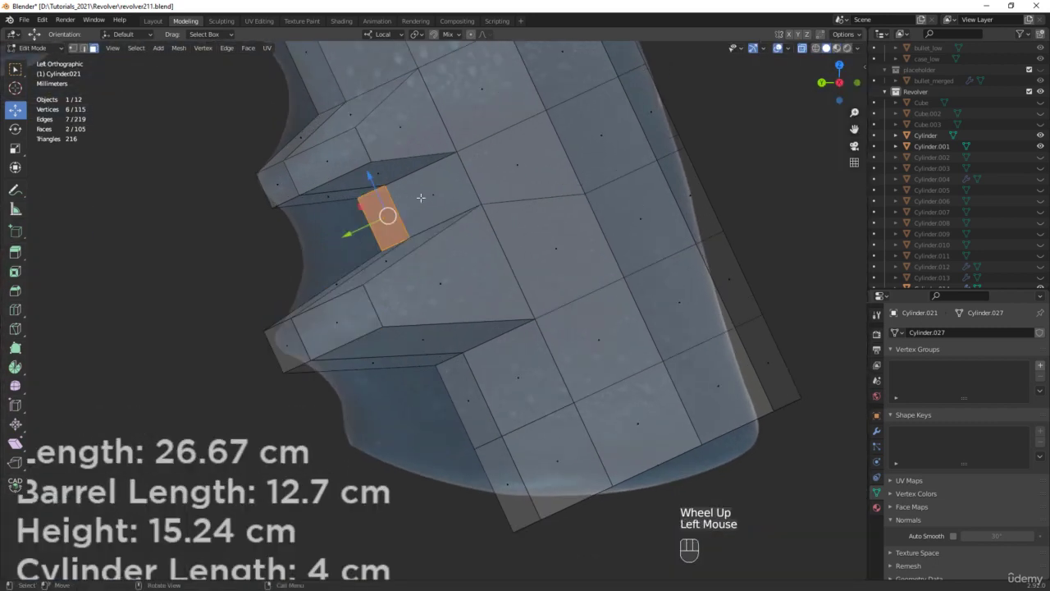
{"action": "left_click", "coordinate": [353, 218], "text": "shift"}
{"action": "left_click", "coordinate": [445, 186], "text": "shift"}
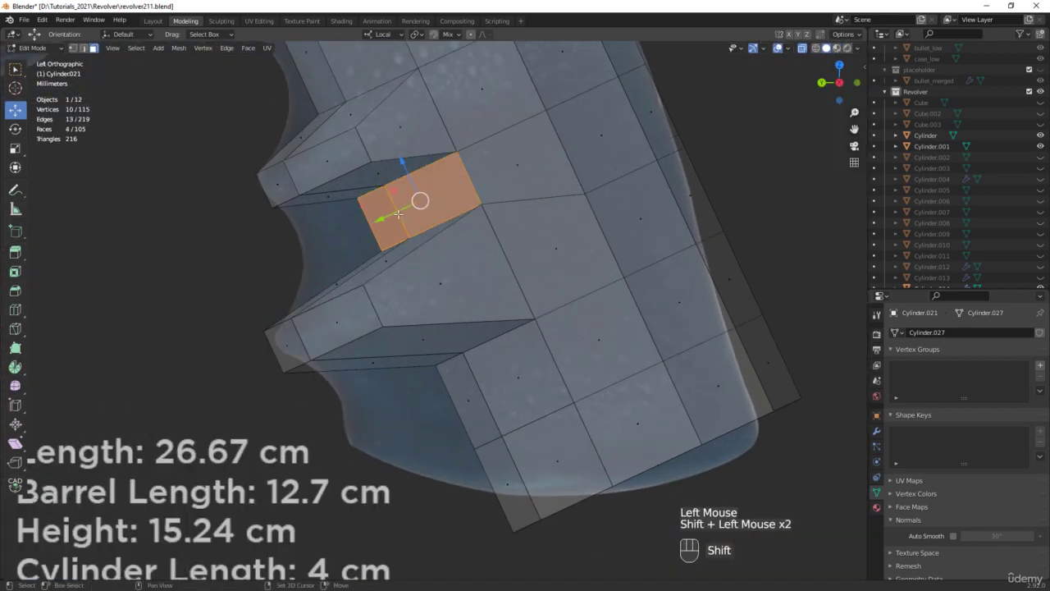
{"action": "left_click_drag", "start_coordinate": [378, 208], "coordinate": [323, 235]}
{"action": "scroll", "coordinate": [429, 336], "scroll_direction": "down", "scroll_amount": 2}
{"action": "scroll", "coordinate": [430, 335], "scroll_direction": "up", "scroll_amount": 2}
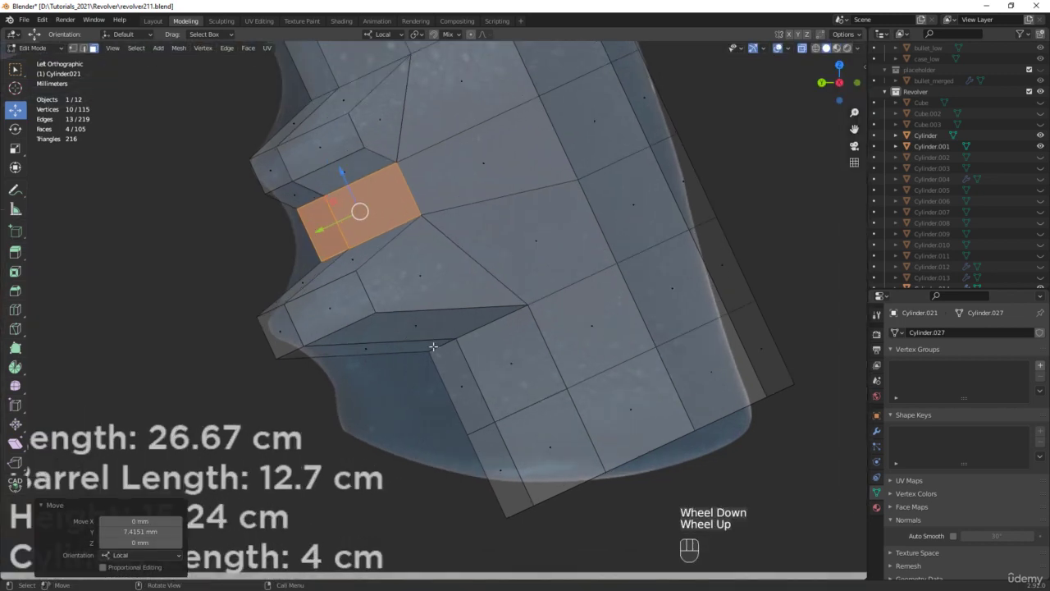
Move the two front vertex rows below the lower ridge onto the reference outline, the lower row about 13.6 mm in local Y and 7.6 mm in Z
{"action": "left_click", "coordinate": [426, 358]}
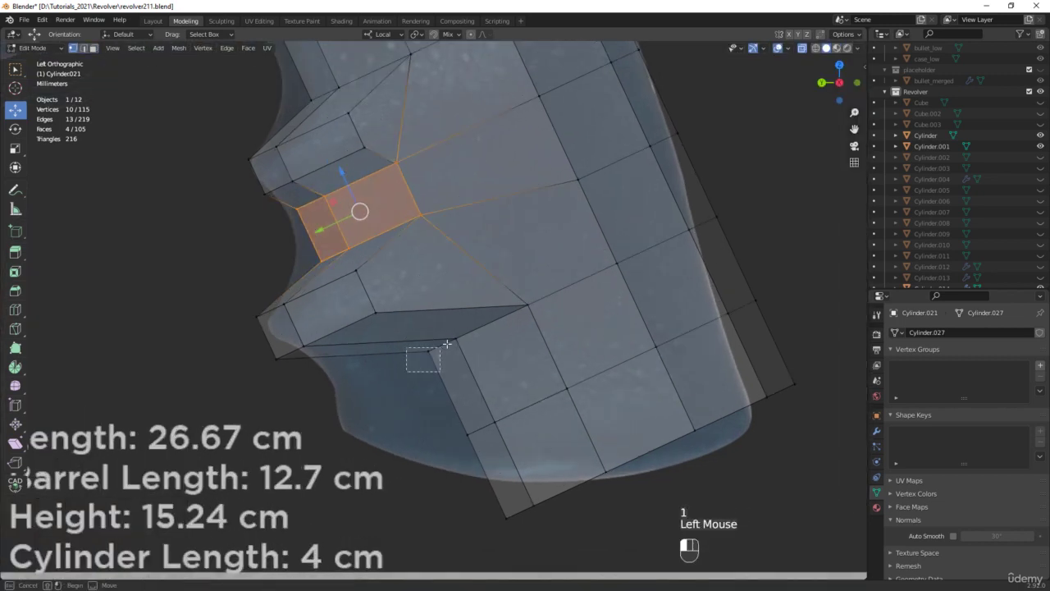
{"action": "left_click_drag", "start_coordinate": [413, 356], "coordinate": [395, 359]}
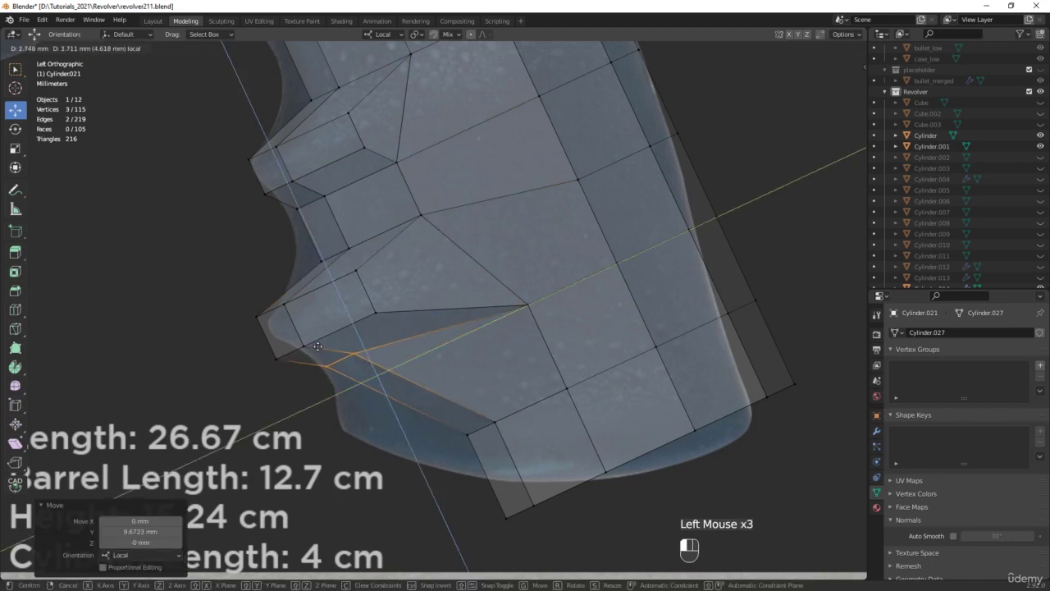
{"action": "left_click", "coordinate": [453, 432]}
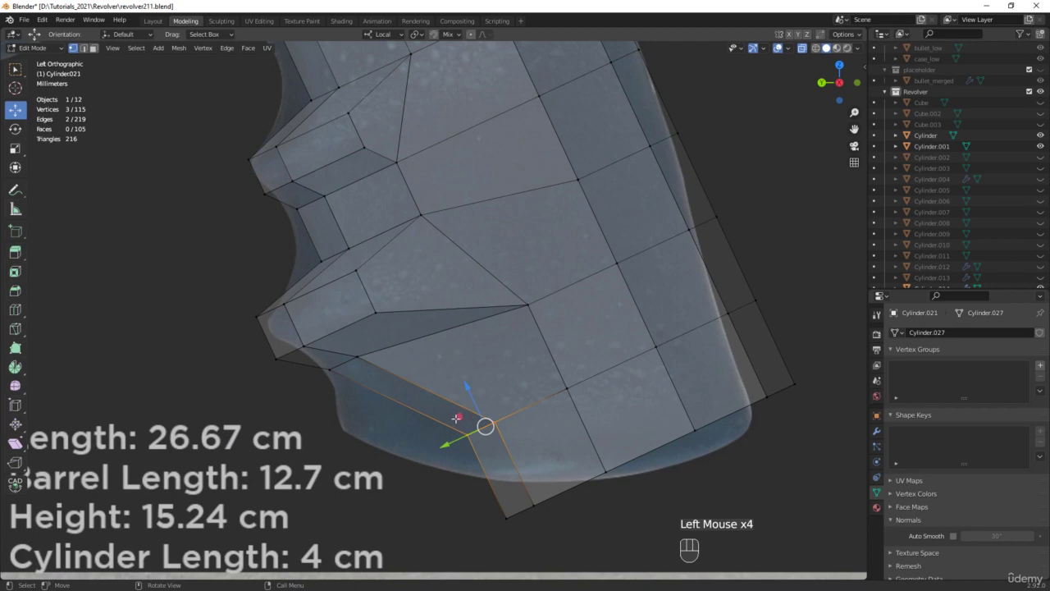
{"action": "left_click_drag", "start_coordinate": [457, 418], "coordinate": [331, 407]}
Move the side vertices behind the lower ridge's underside about 7.3 mm in local Y and 0.7 mm in local Z
{"action": "middle_click_drag", "start_coordinate": [544, 485], "coordinate": [401, 454], "text": "shift"}
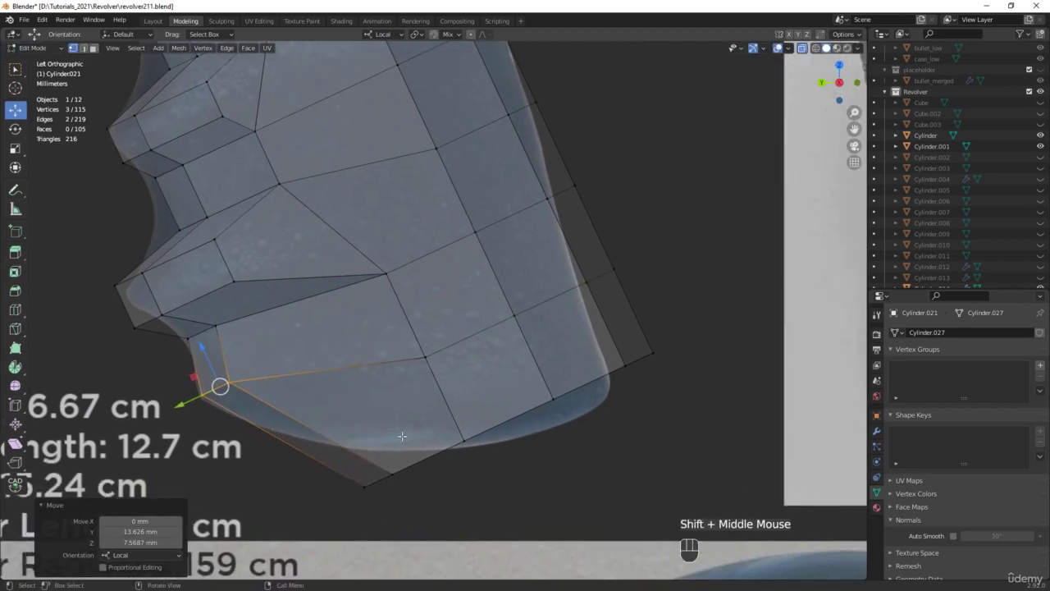
{"action": "left_click", "coordinate": [387, 274]}
{"action": "left_click_drag", "start_coordinate": [362, 262], "coordinate": [306, 283]}
{"action": "scroll", "coordinate": [305, 283], "scroll_direction": "down", "scroll_amount": 1}
{"action": "middle_click_drag", "start_coordinate": [331, 285], "coordinate": [465, 367], "text": "shift"}
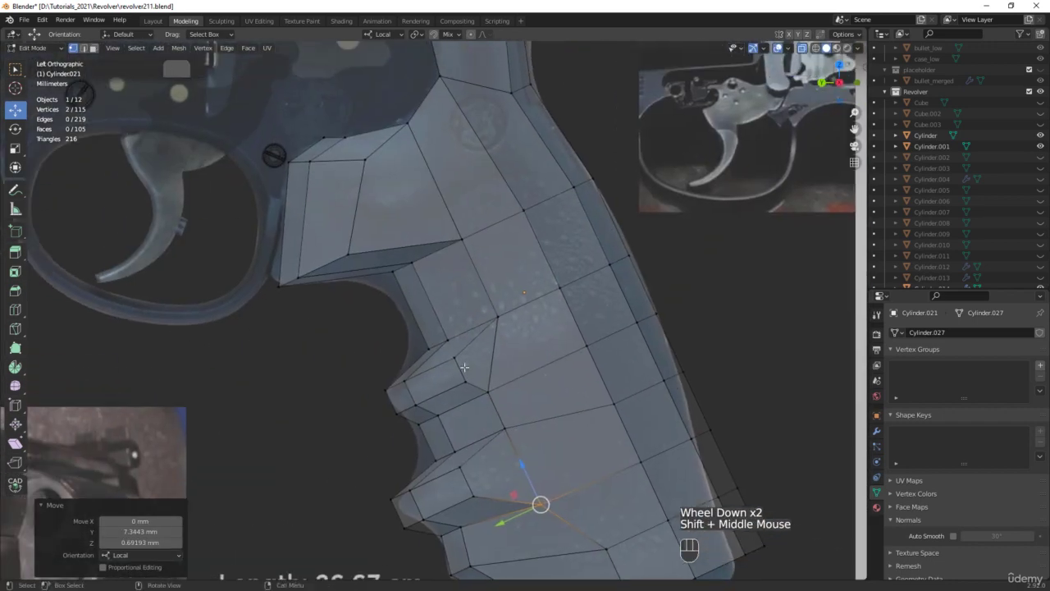
Subdivide the three front edges between the upper bulge and the first finger ridge, and move the new vertices back into the hollow
{"action": "left_click_drag", "start_coordinate": [454, 276], "coordinate": [384, 304]}
{"action": "right_click", "coordinate": [414, 302]}
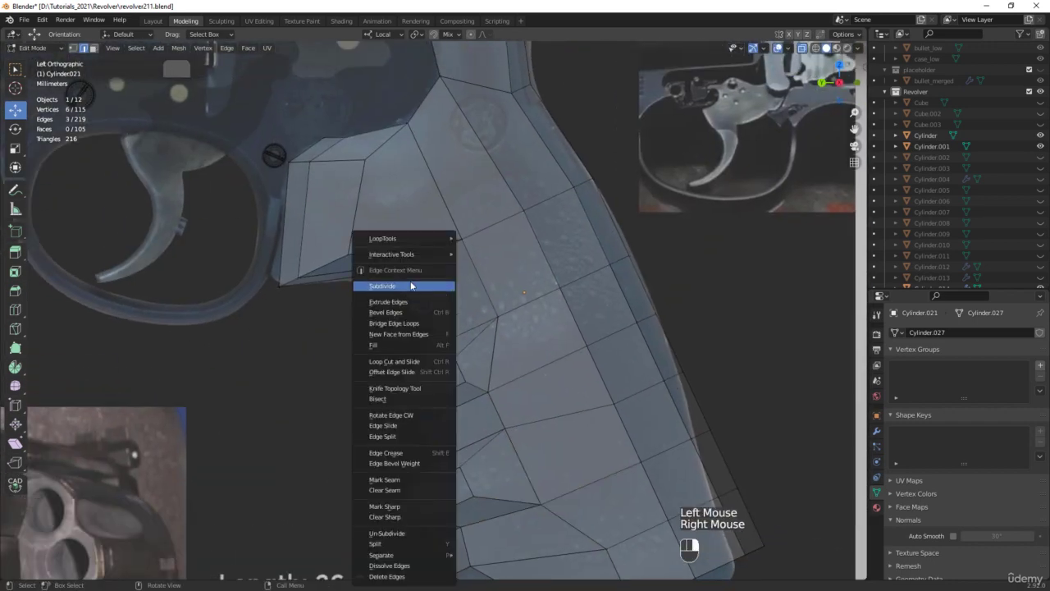
{"action": "left_click", "coordinate": [414, 284]}
{"action": "scroll", "coordinate": [418, 301], "scroll_direction": "up", "scroll_amount": 2}
{"action": "key", "text": "1"}
{"action": "left_click", "coordinate": [419, 300]}
{"action": "left_click_drag", "start_coordinate": [398, 337], "coordinate": [478, 291]}
Connect the new hollow side vertices to the two nearest side vertices, above at the bulge's underside corner and below behind the finger ridge
{"action": "left_click", "coordinate": [474, 299]}
{"action": "left_click", "coordinate": [495, 208], "text": "shift"}
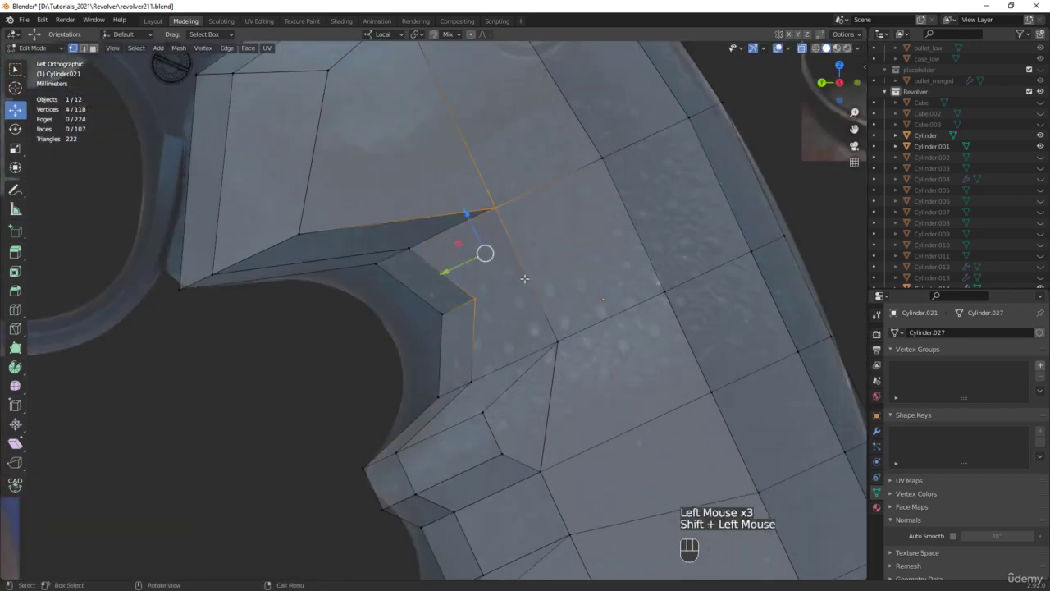
{"action": "key", "text": "j"}
{"action": "left_click", "coordinate": [558, 341]}
{"action": "left_click", "coordinate": [475, 299], "text": "shift"}
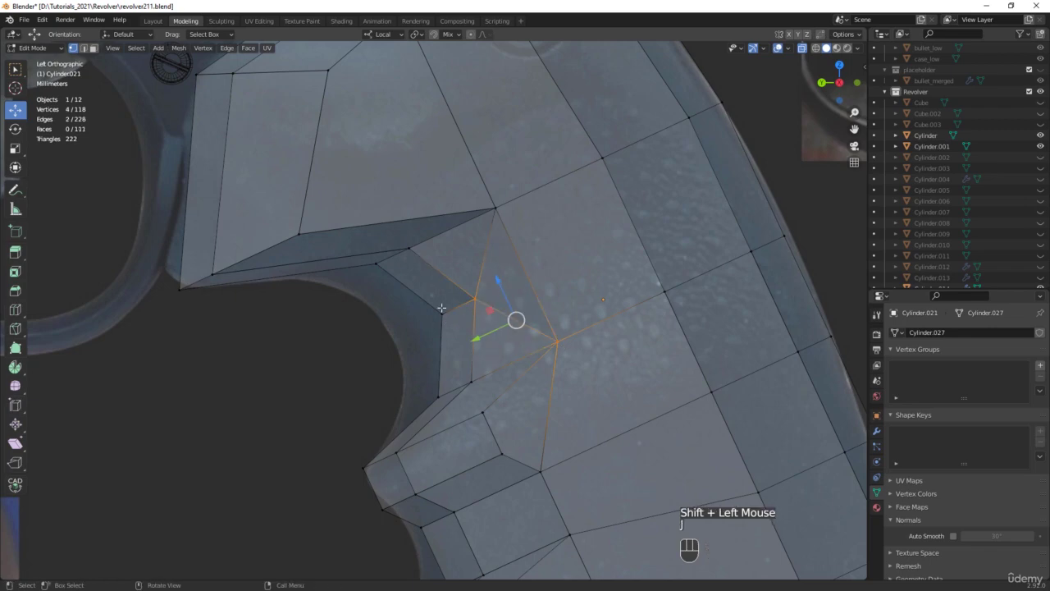
{"action": "key", "text": "j"}
Move the front faces of the hollow between the upper bulge and first finger ridge forward along local Y onto the reference outline
{"action": "scroll", "coordinate": [426, 301], "scroll_direction": "down", "scroll_amount": 3}
{"action": "left_click_drag", "start_coordinate": [409, 324], "coordinate": [463, 279]}
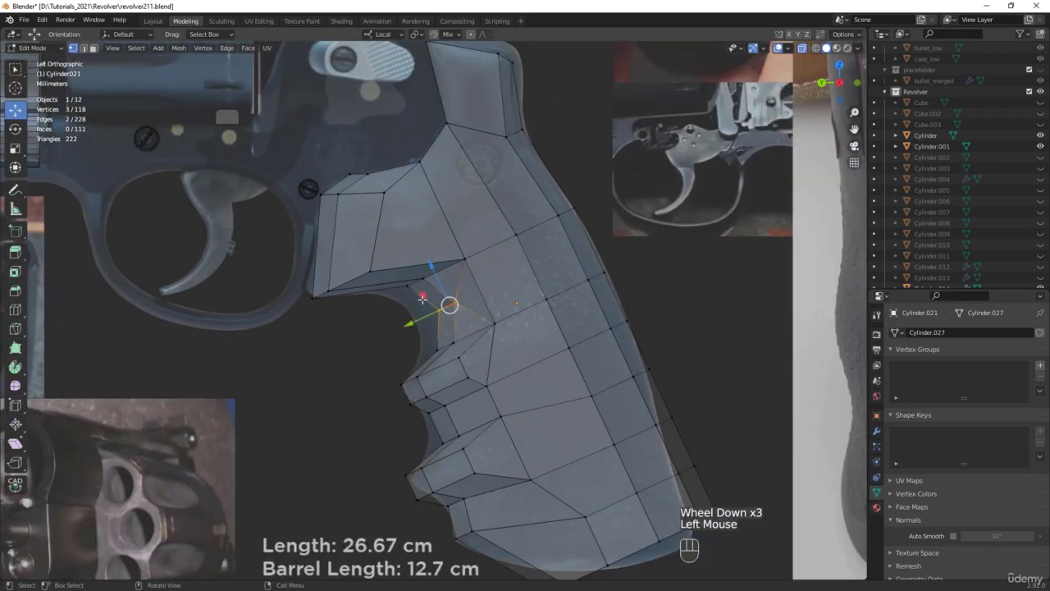
{"action": "scroll", "coordinate": [435, 304], "scroll_direction": "up", "scroll_amount": 1}
{"action": "left_click", "coordinate": [447, 345], "text": "shift"}
{"action": "left_click", "coordinate": [446, 356], "text": "shift"}
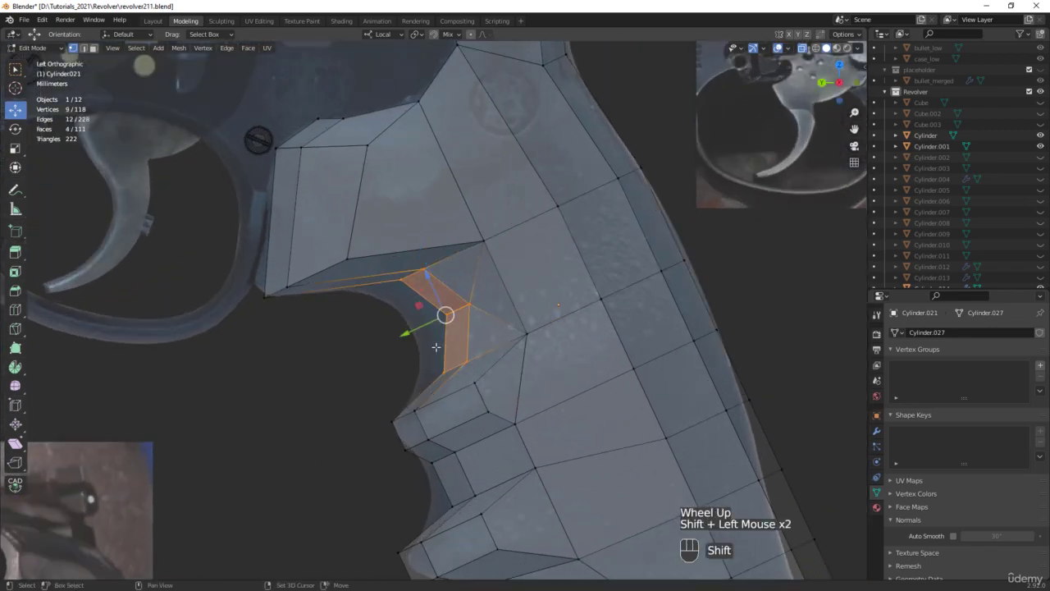
{"action": "left_click_drag", "start_coordinate": [420, 328], "coordinate": [385, 328]}
Subdivide the five upright edges of the upper front bulge with one cut and move the new edge loop down near its lower edge
{"action": "scroll", "coordinate": [380, 315], "scroll_direction": "down", "scroll_amount": 1}
{"action": "scroll", "coordinate": [386, 328], "scroll_direction": "up", "scroll_amount": 2}
{"action": "key", "text": "2"}
{"action": "left_click", "coordinate": [271, 215], "text": "ctrl+alt"}
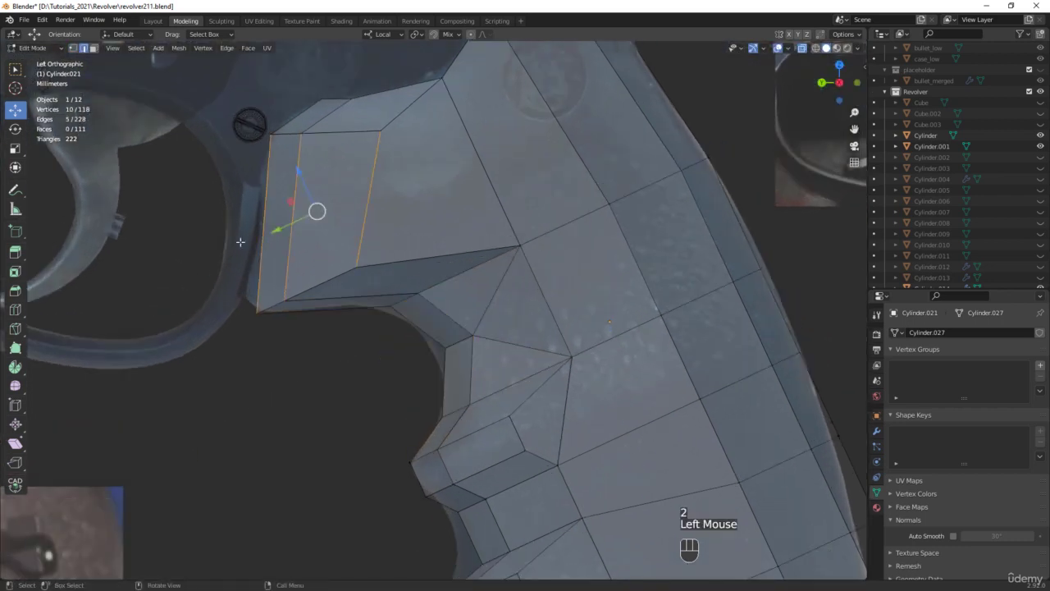
{"action": "right_click", "coordinate": [269, 228]}
{"action": "left_click", "coordinate": [242, 226]}
{"action": "scroll", "coordinate": [279, 209], "scroll_direction": "up", "scroll_amount": 1}
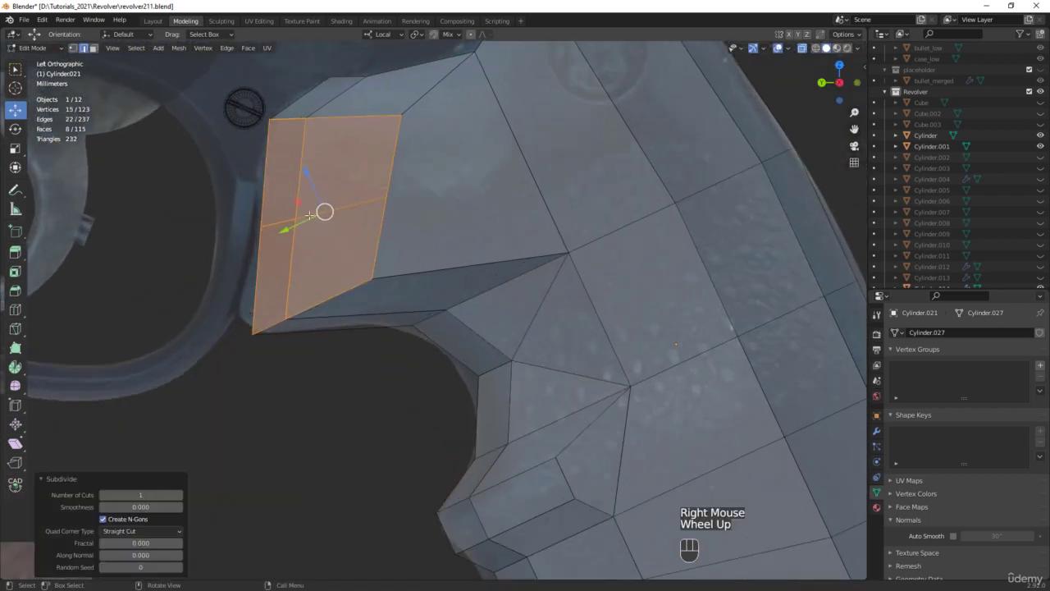
{"action": "left_click", "coordinate": [317, 207], "text": "alt"}
{"action": "left_click_drag", "start_coordinate": [323, 210], "coordinate": [273, 285]}
{"action": "scroll", "coordinate": [364, 251], "scroll_direction": "up", "scroll_amount": 1}
Shift the new loop's rear side vertices about -1.04 mm in local Y and 1.78 mm in Z, and the vertices ahead about 0.28 mm and 0.61 mm
{"action": "key", "text": "1"}
{"action": "left_click_drag", "start_coordinate": [390, 237], "coordinate": [347, 223]}
{"action": "left_click", "coordinate": [346, 226]}
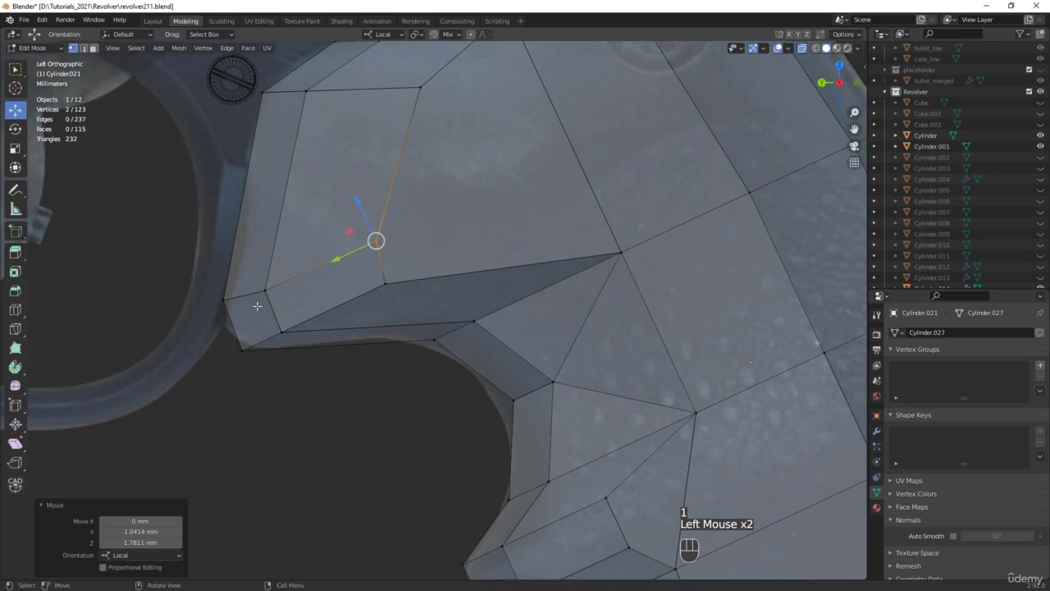
{"action": "left_click", "coordinate": [265, 289]}
{"action": "left_click_drag", "start_coordinate": [265, 289], "coordinate": [267, 260]}
{"action": "scroll", "coordinate": [268, 260], "scroll_direction": "down", "scroll_amount": 2}
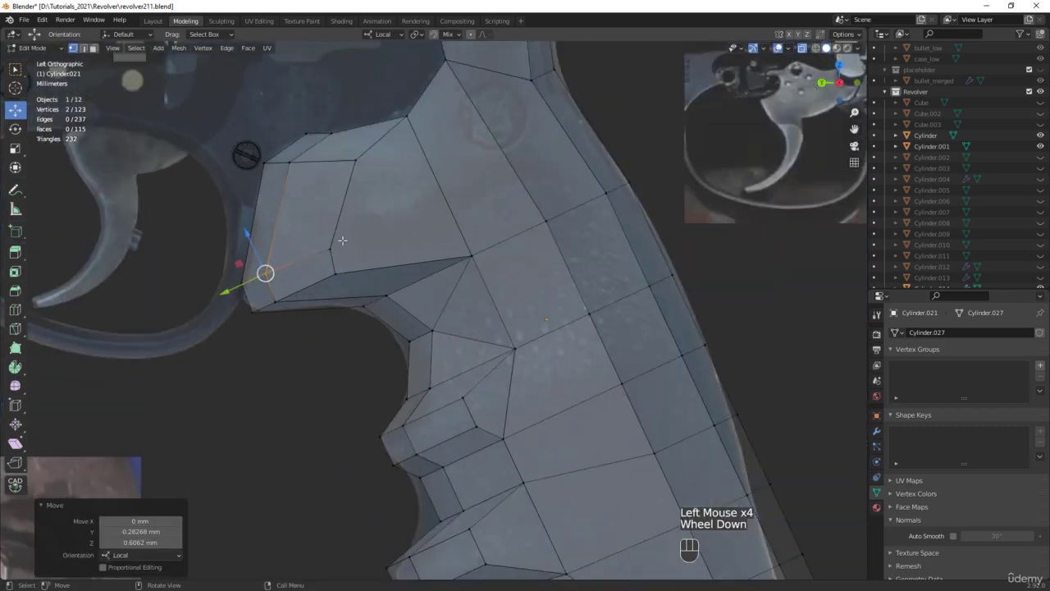
Connect the new loop's rear side vertices to the side vertices at the inner end of the bulge's underside
{"action": "left_click", "coordinate": [333, 247]}
{"action": "left_click", "coordinate": [480, 256], "text": "shift"}
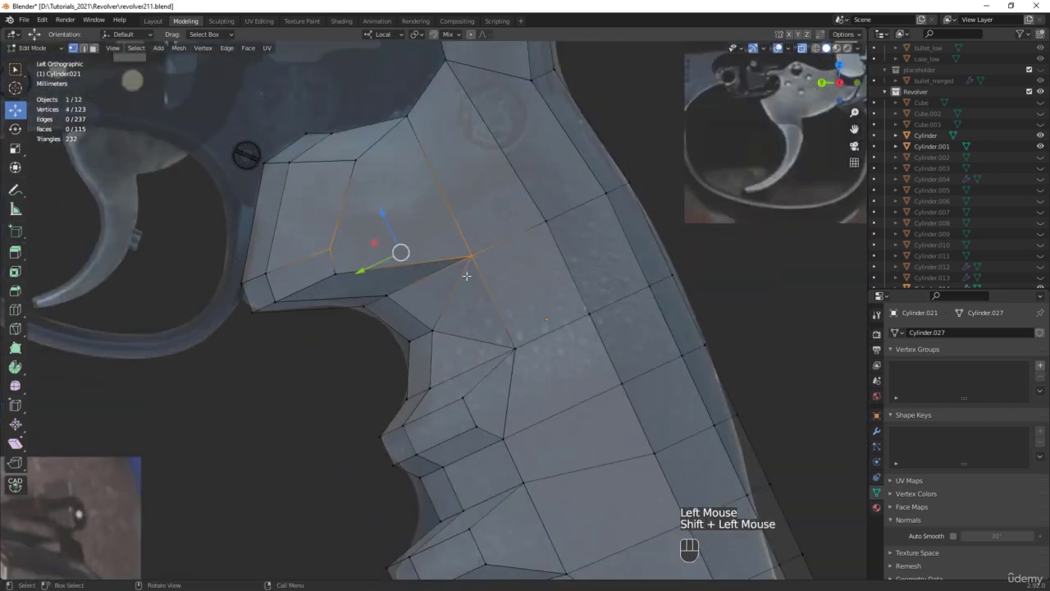
{"action": "key", "text": "j"}
Move the protruding bottom front vertices about 11.4 mm in local Y and 15.1 mm in local Z toward the reference outline
{"action": "scroll", "coordinate": [461, 268], "scroll_direction": "down", "scroll_amount": 2}
{"action": "middle_click_drag", "start_coordinate": [516, 441], "coordinate": [426, 255], "text": "shift"}
{"action": "scroll", "coordinate": [504, 393], "scroll_direction": "up", "scroll_amount": 3}
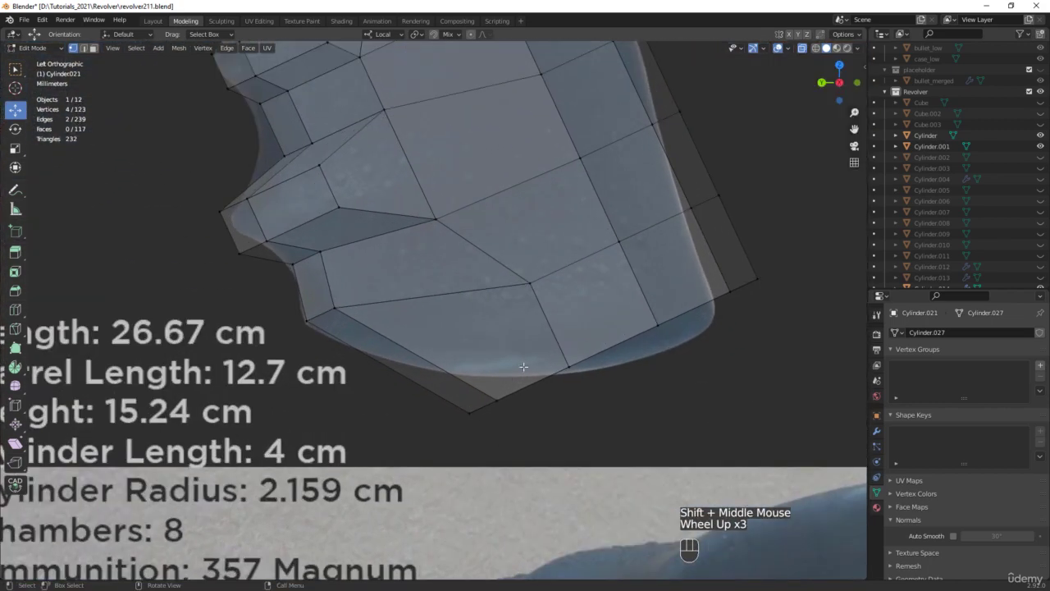
{"action": "mouse_move", "coordinate": [500, 386]}
{"action": "middle_mouse_down"}
{"action": "mouse_move", "coordinate": [481, 330]}
{"action": "mouse_move", "coordinate": [512, 326]}
{"action": "mouse_move", "coordinate": [500, 359]}
{"action": "middle_mouse_up"}
{"action": "key", "text": "alt+z"}
{"action": "scroll", "coordinate": [493, 321], "scroll_direction": "down", "scroll_amount": 1}
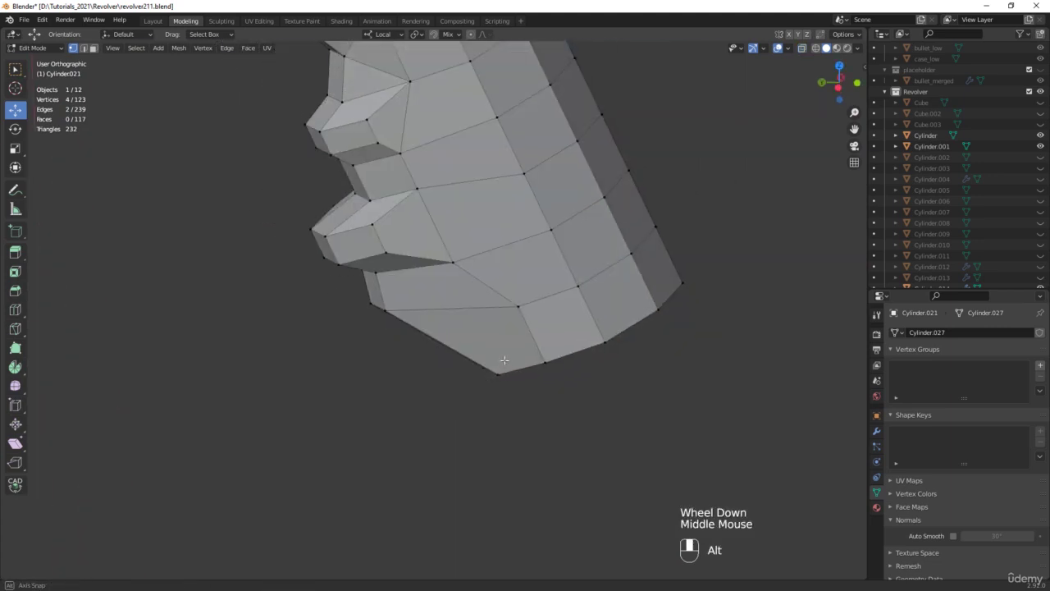
{"action": "key", "text": "alt+z"}
{"action": "left_click", "coordinate": [499, 358]}
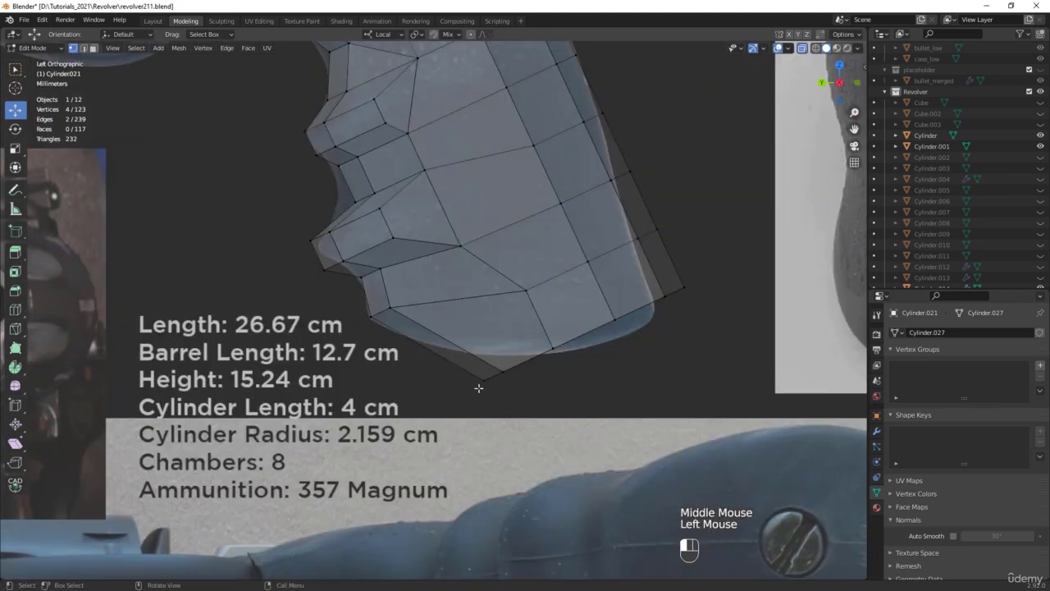
{"action": "left_click_drag", "start_coordinate": [492, 370], "coordinate": [414, 323]}
{"action": "scroll", "coordinate": [414, 323], "scroll_direction": "up", "scroll_amount": 2}
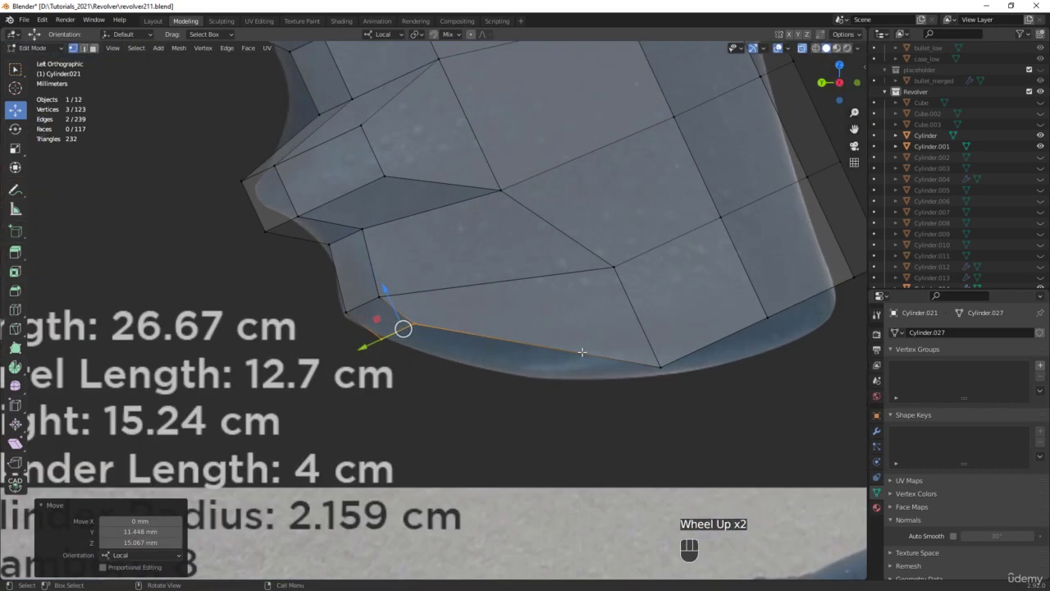
Shift the rear pair of those bottom front vertices down and backward onto the reference outline
{"action": "scroll", "coordinate": [542, 343], "scroll_direction": "down", "scroll_amount": 1}
{"action": "left_click", "coordinate": [416, 348]}
{"action": "left_click_drag", "start_coordinate": [417, 316], "coordinate": [448, 345]}
Divide the grip's bottom cap into strips by connecting its opposite vertex pairs with four edges
{"action": "key", "text": "alt+z"}
{"action": "middle_click_drag", "start_coordinate": [450, 345], "coordinate": [458, 264]}
{"action": "key", "text": "j"}
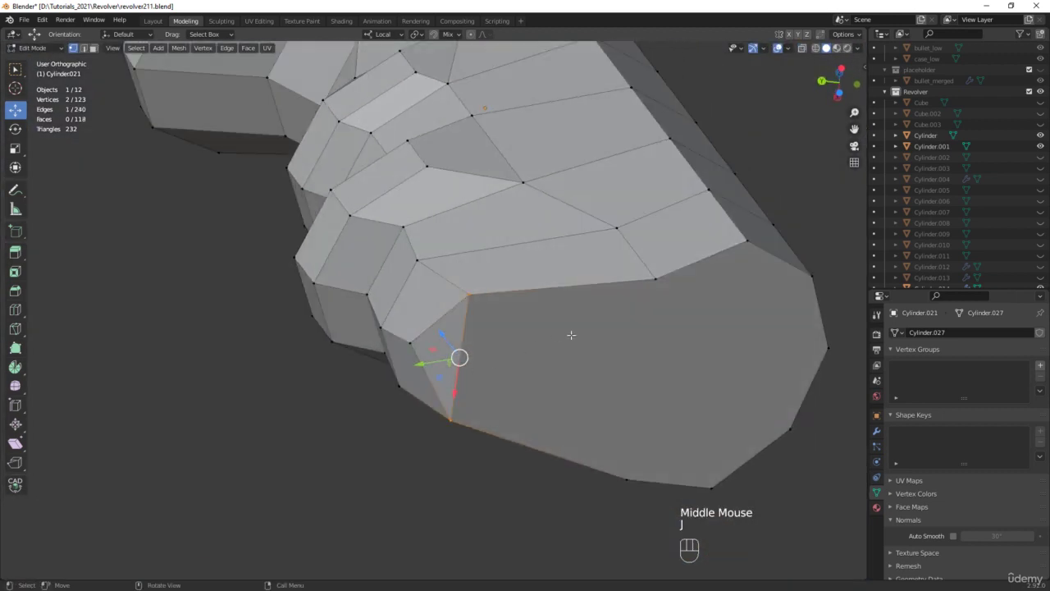
{"action": "left_click", "coordinate": [652, 286]}
{"action": "left_click", "coordinate": [629, 465], "text": "shift"}
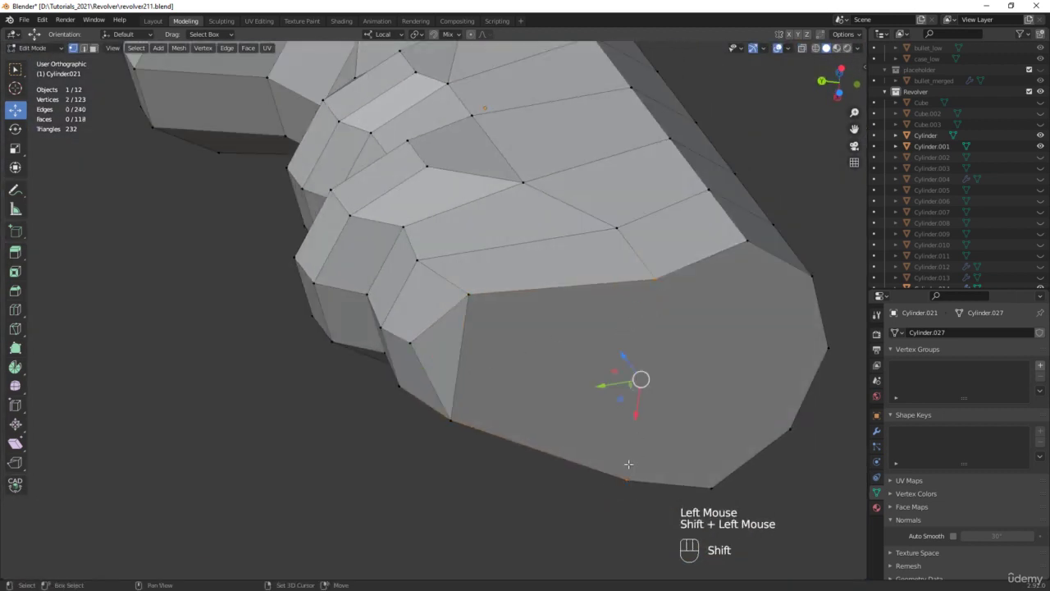
{"action": "key", "text": "j"}
{"action": "left_click", "coordinate": [712, 488]}
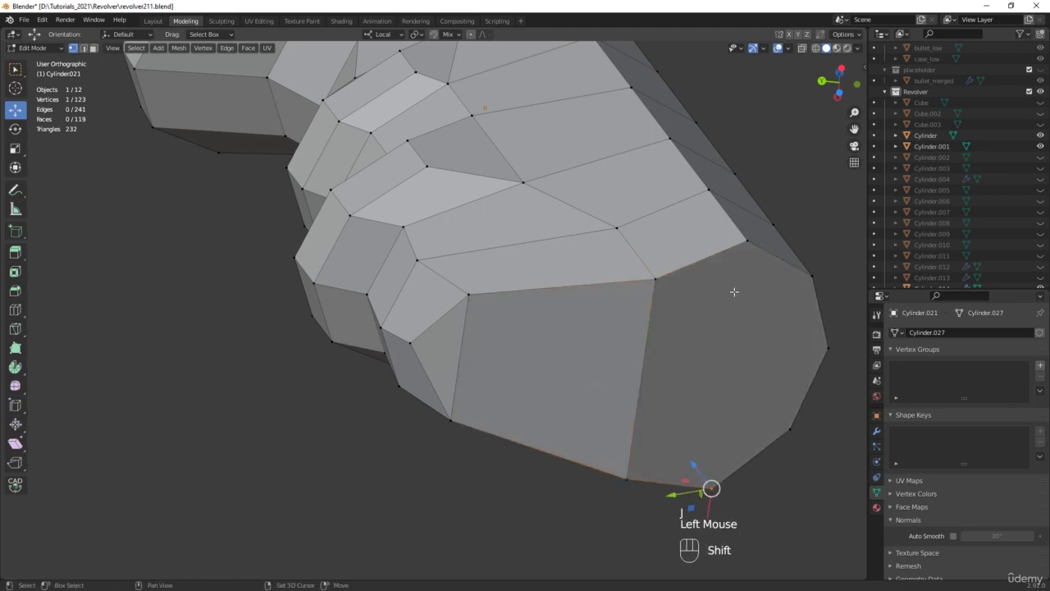
{"action": "left_click_drag", "start_coordinate": [731, 287], "coordinate": [747, 227], "text": "shift"}
{"action": "key", "text": "j"}
{"action": "left_click", "coordinate": [813, 282]}
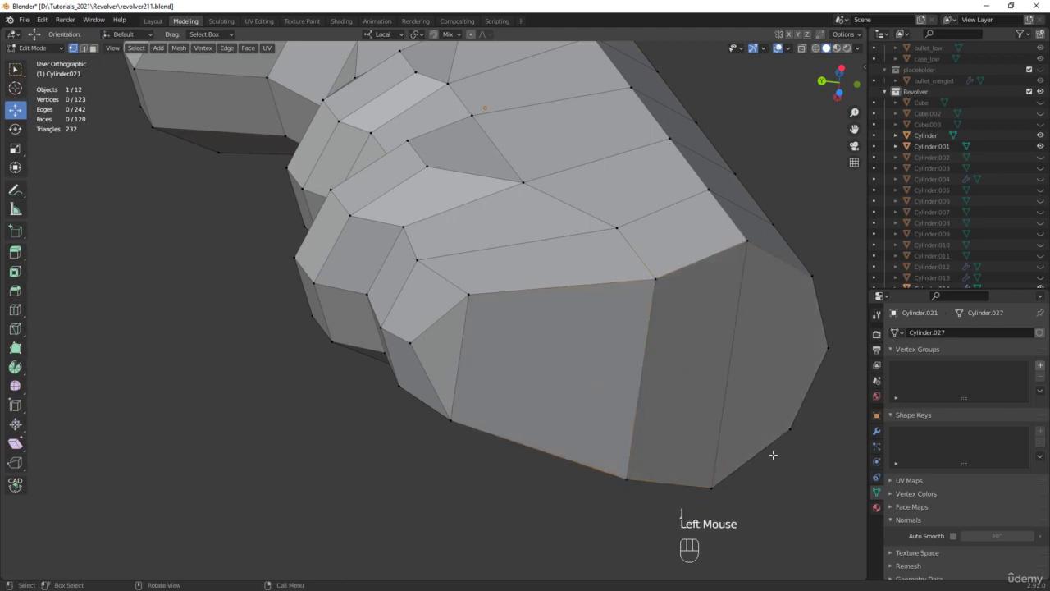
{"action": "left_click", "coordinate": [789, 429]}
{"action": "left_click", "coordinate": [813, 277], "text": "shift"}
{"action": "key", "text": "j"}
Move the lower back-edge vertex rows forward along local Y onto the reference outline, the bottom row about 5.8 mm and the uppermost about 1.0 mm
{"action": "scroll", "coordinate": [715, 270], "scroll_direction": "down", "scroll_amount": 1}
{"action": "middle_click_drag", "start_coordinate": [715, 270], "coordinate": [431, 401]}
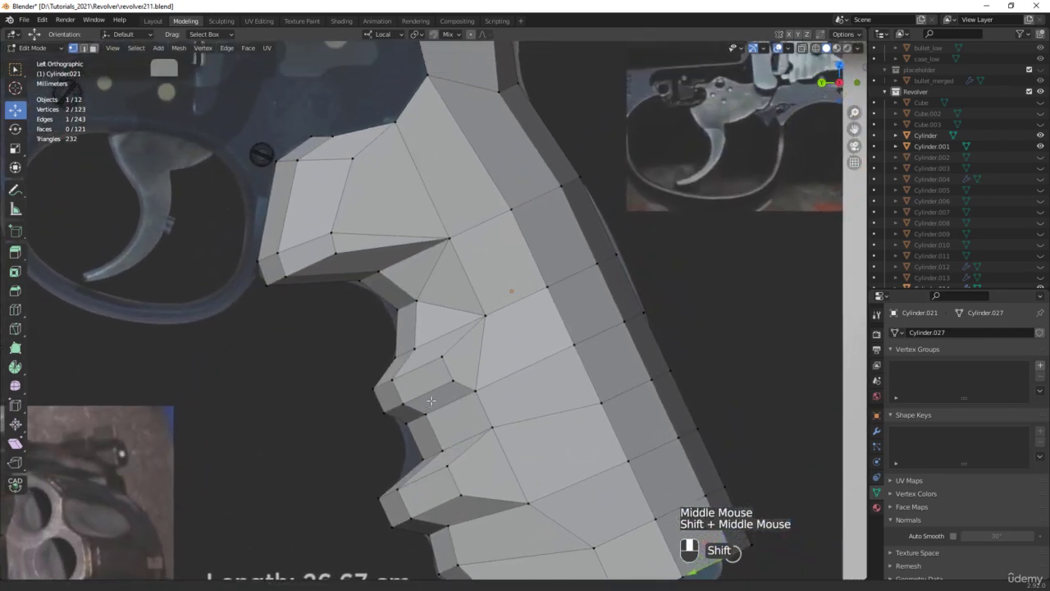
{"action": "scroll", "coordinate": [431, 401], "scroll_direction": "down", "scroll_amount": 2}
{"action": "key", "text": "alt+z"}
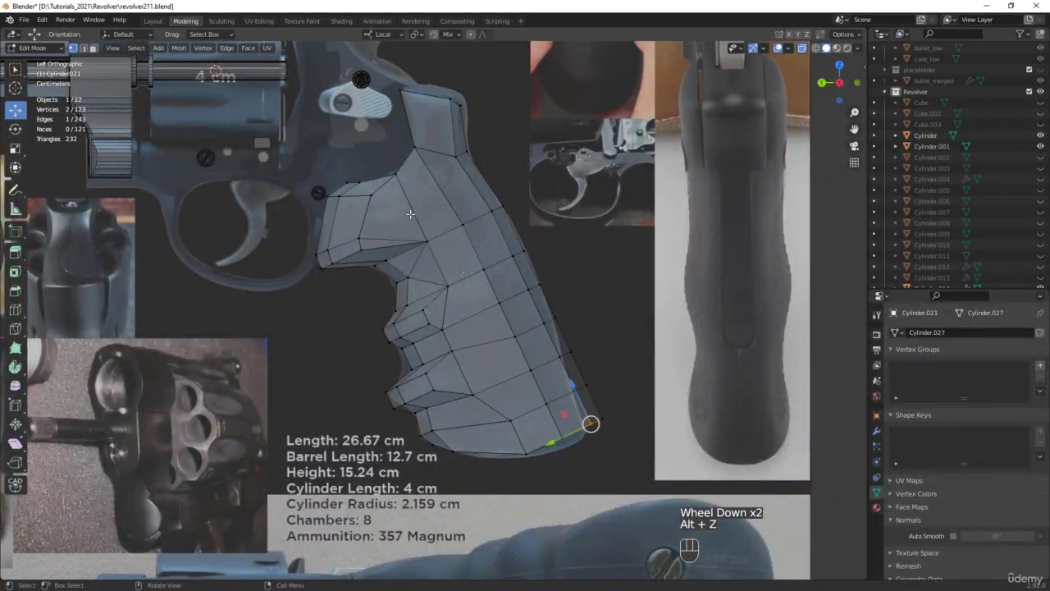
{"action": "key", "text": "alt+z"}
{"action": "scroll", "coordinate": [607, 422], "scroll_direction": "up", "scroll_amount": 2}
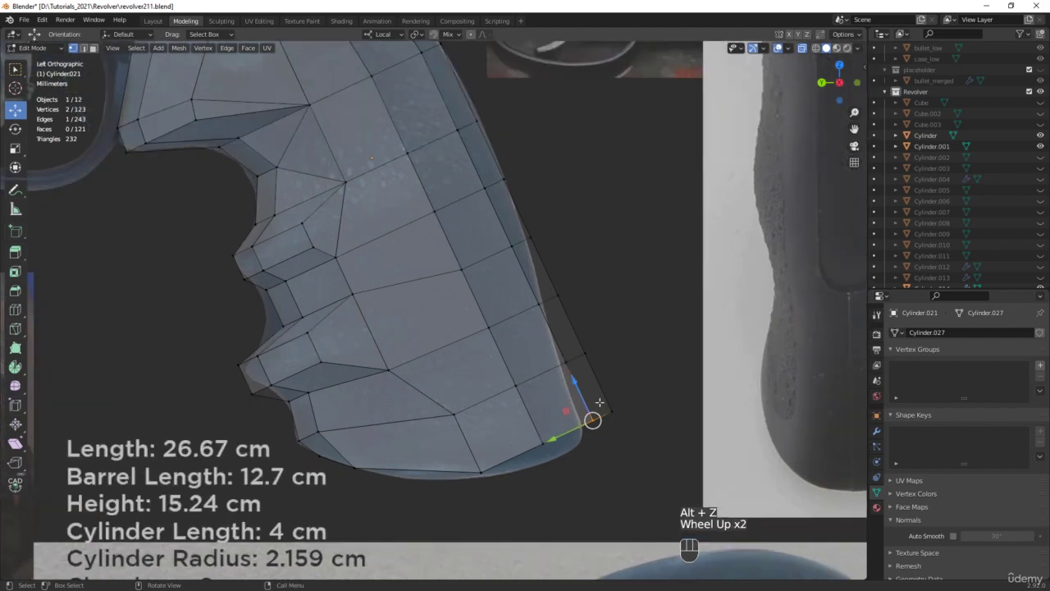
{"action": "left_click_drag", "start_coordinate": [649, 376], "coordinate": [583, 440]}
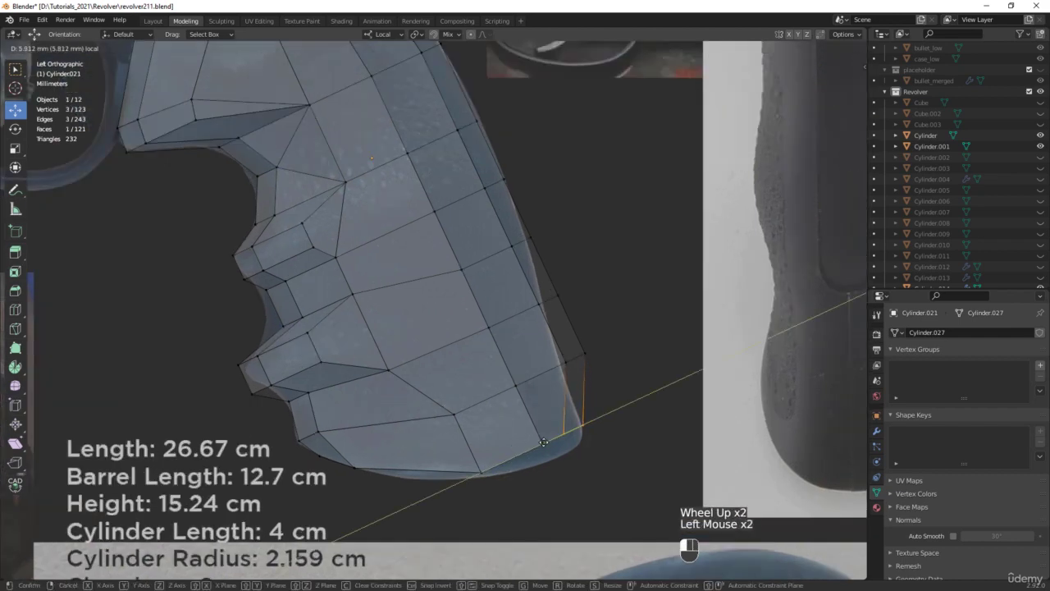
{"action": "left_click_drag", "start_coordinate": [612, 328], "coordinate": [501, 315]}
{"action": "left_click_drag", "start_coordinate": [558, 222], "coordinate": [480, 256]}
Lower the rear vertices of the grip's bottom rim along local Z onto the reference outline, the last pair about 2.7 mm
{"action": "scroll", "coordinate": [522, 389], "scroll_direction": "down", "scroll_amount": 1}
{"action": "scroll", "coordinate": [522, 389], "scroll_direction": "up", "scroll_amount": 3}
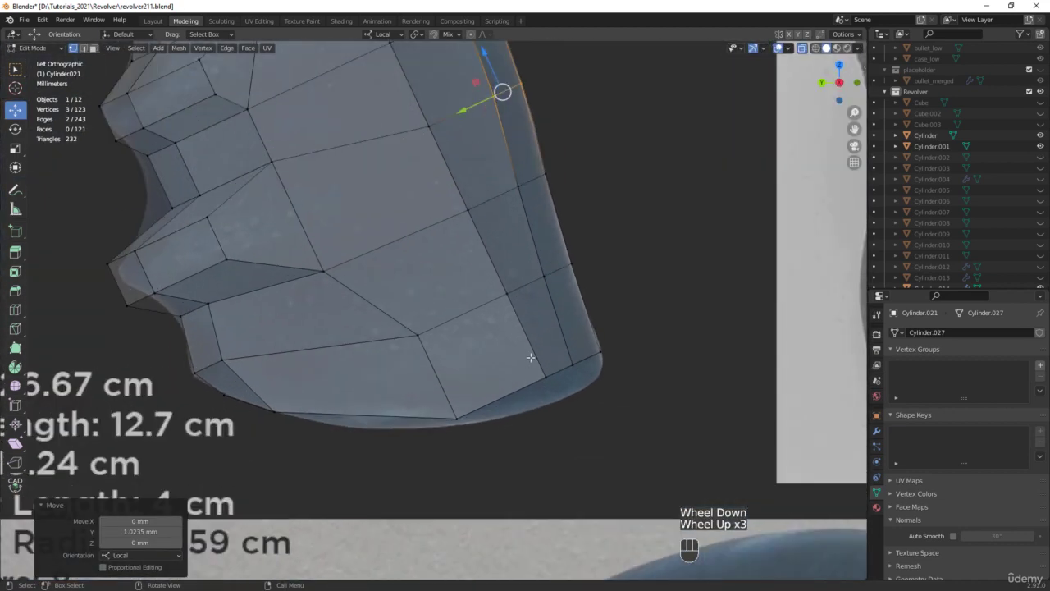
{"action": "left_click", "coordinate": [545, 375]}
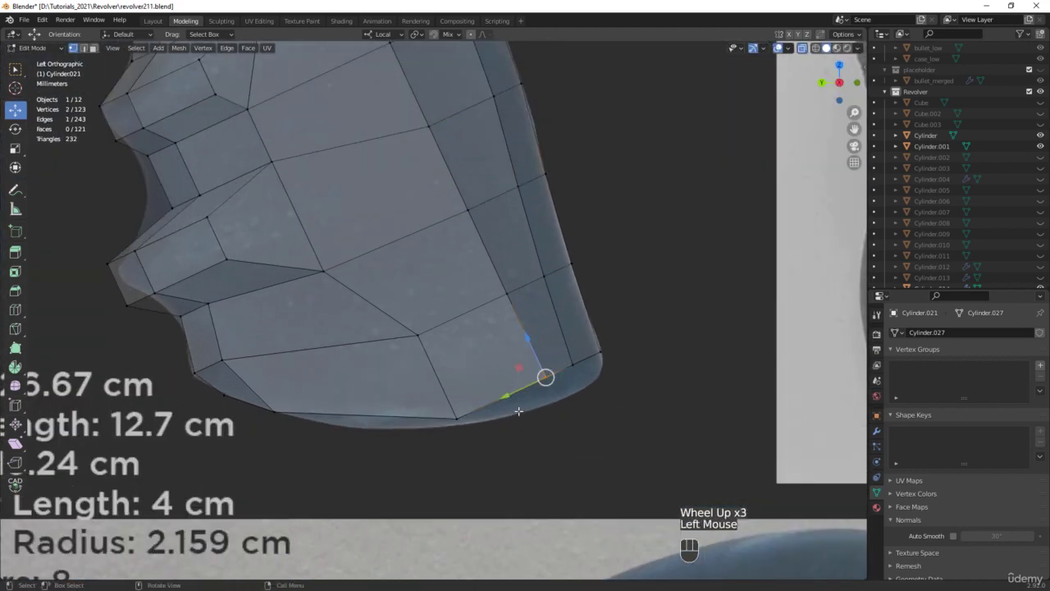
{"action": "left_click_drag", "start_coordinate": [533, 348], "coordinate": [579, 355]}
{"action": "left_click", "coordinate": [558, 363]}
Move the lower side vertices just above the bottom rim about 4.3 mm forward along local Y
{"action": "scroll", "coordinate": [578, 357], "scroll_direction": "down", "scroll_amount": 4}
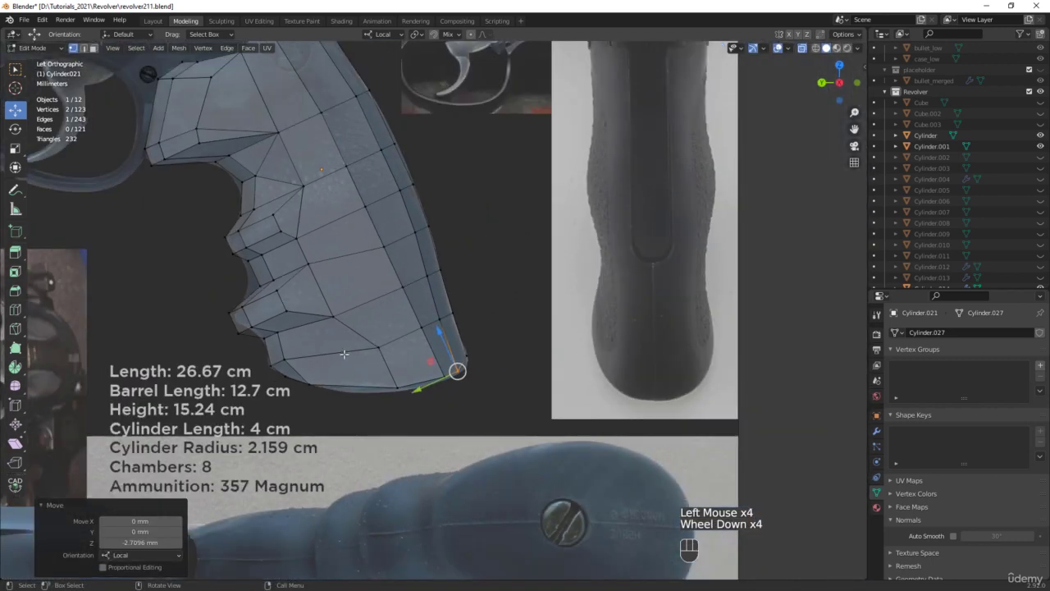
{"action": "left_click", "coordinate": [346, 354]}
{"action": "left_click_drag", "start_coordinate": [363, 353], "coordinate": [343, 363]}
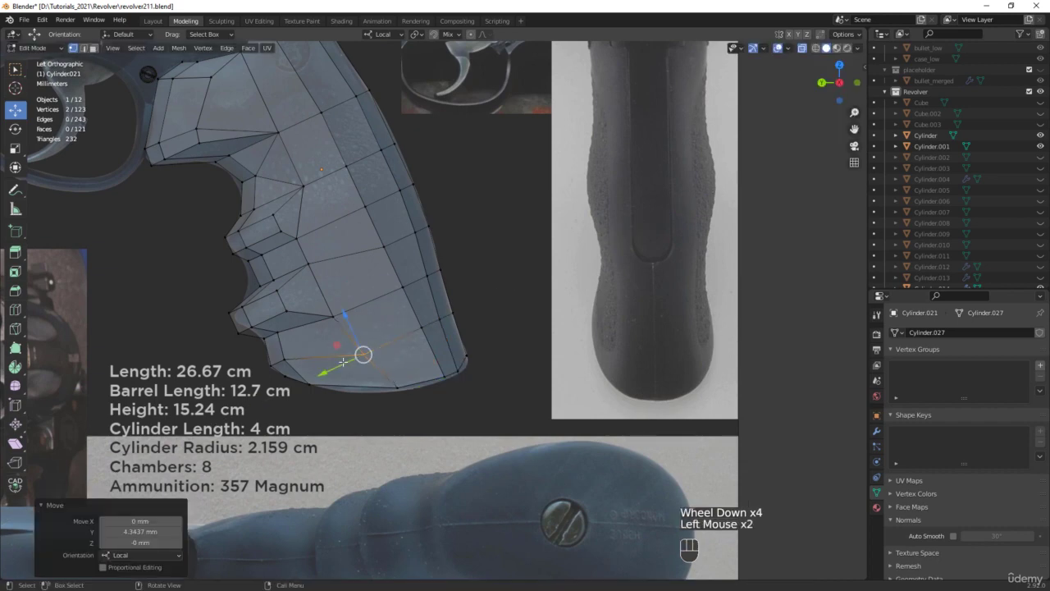
Leave mesh editing, add a Subdivision Surface modifier to the grip, and compare the smoothed shape with the side reference in see-through view
{"action": "middle_click_drag", "start_coordinate": [351, 271], "coordinate": [452, 403], "text": "shift"}
{"action": "key", "text": "Tab"}
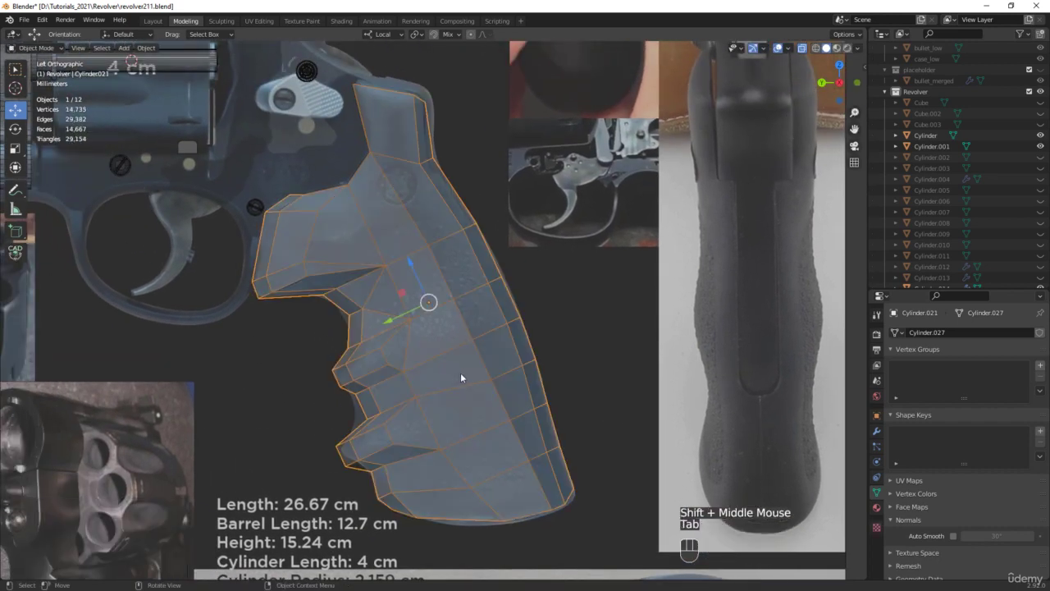
{"action": "key", "text": "alt+z"}
{"action": "middle_click_drag", "start_coordinate": [429, 351], "coordinate": [463, 370]}
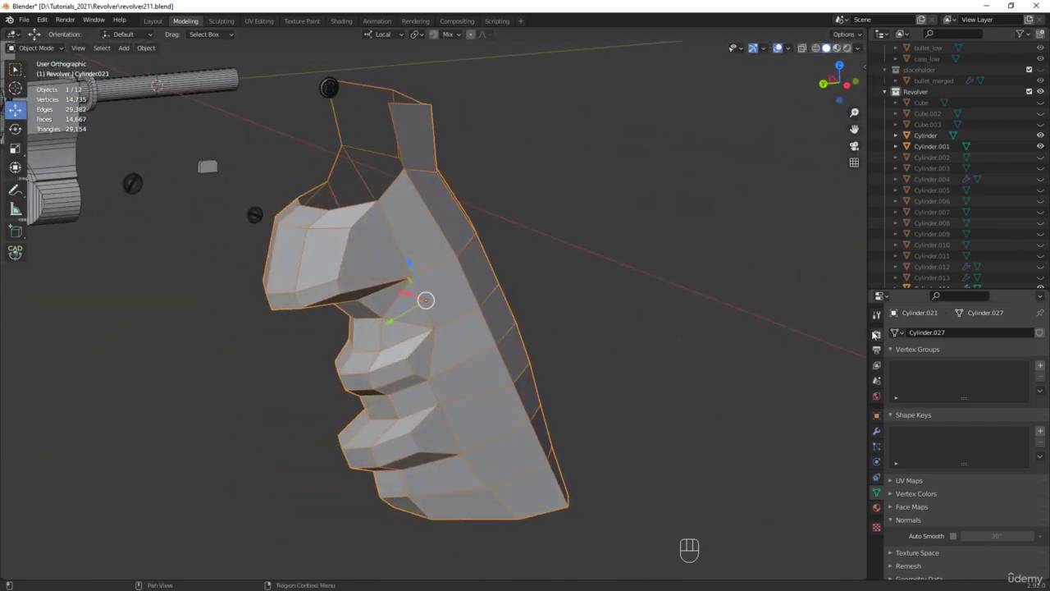
{"action": "left_click", "coordinate": [877, 432]}
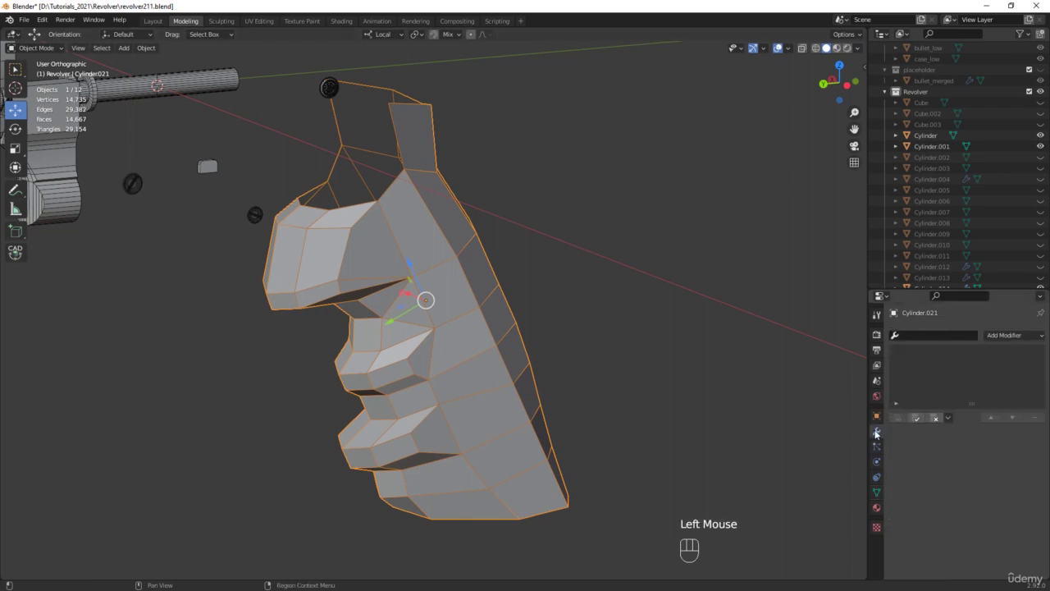
{"action": "left_click", "coordinate": [1007, 336]}
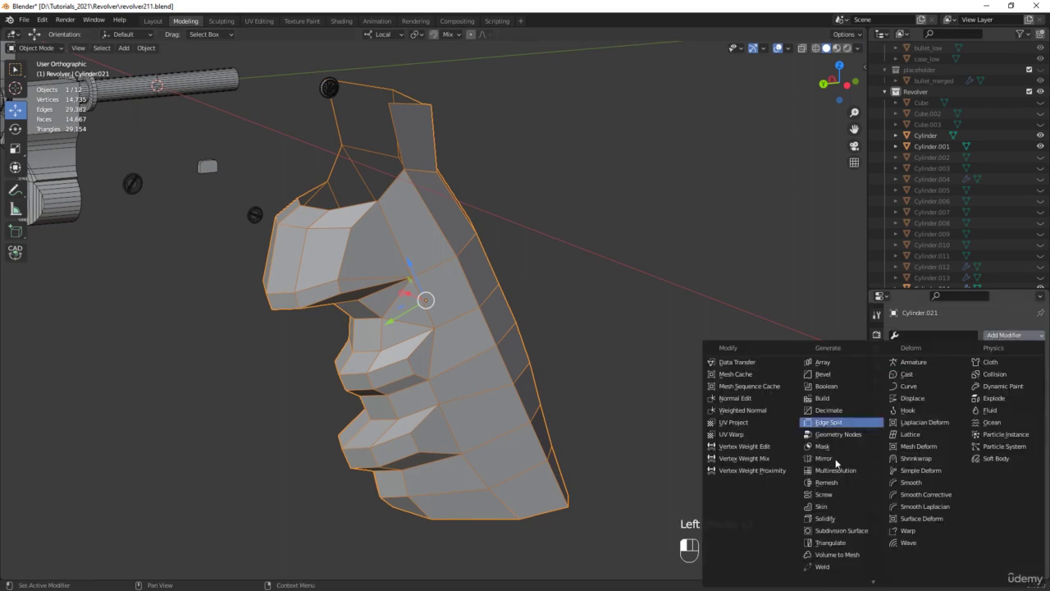
{"action": "left_click", "coordinate": [836, 531]}
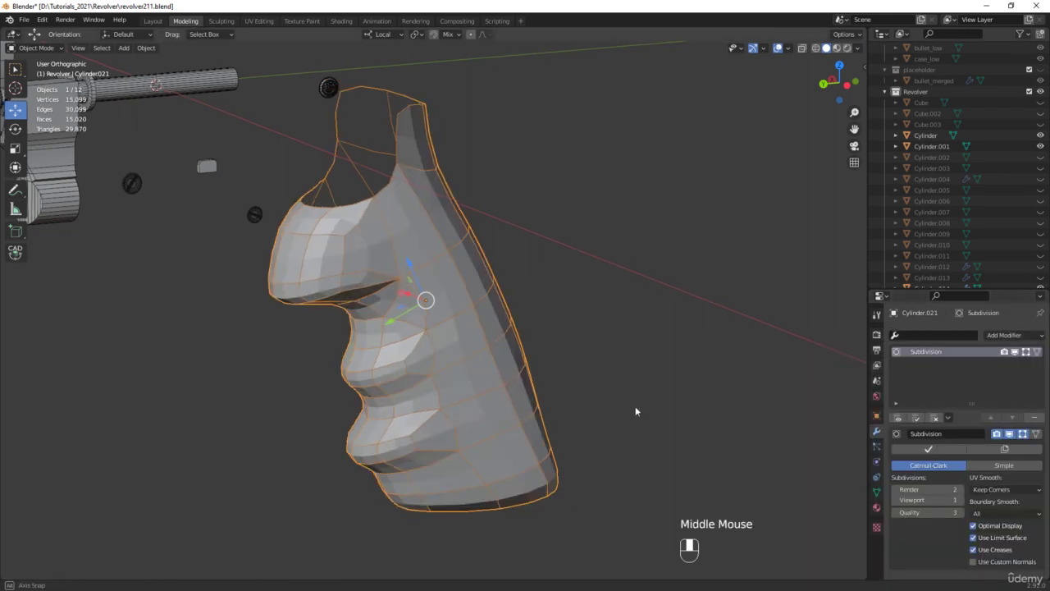
{"action": "middle_click_drag", "start_coordinate": [636, 410], "coordinate": [615, 399], "text": "alt"}
{"action": "key", "text": "alt+z"}
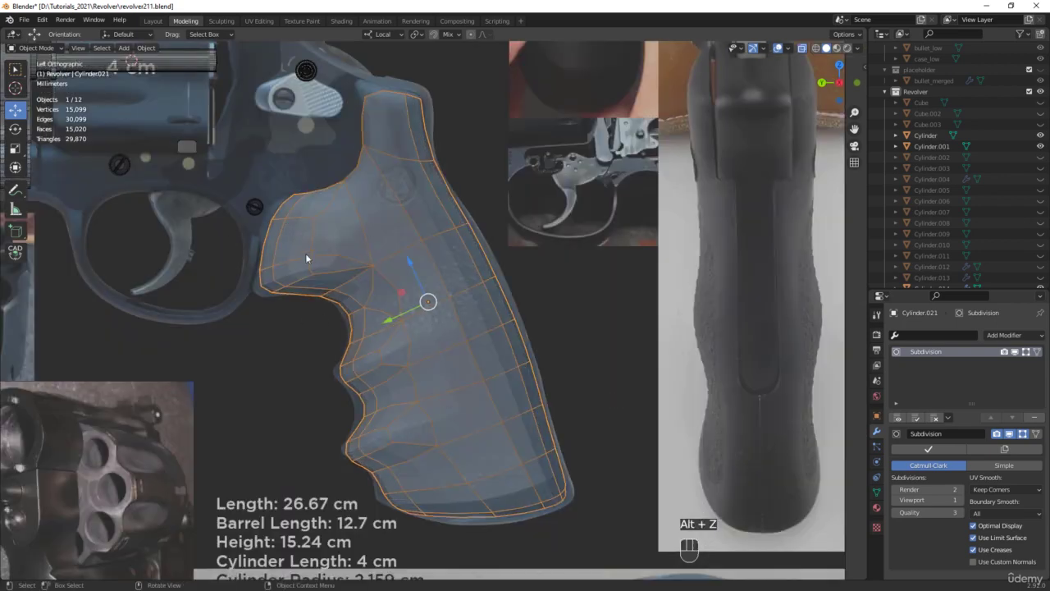
Return to editing the grip's mesh and apply the Maya interface theme preset in the preferences
{"action": "key", "text": "Tab"}
{"action": "scroll", "coordinate": [296, 287], "scroll_direction": "up", "scroll_amount": 3}
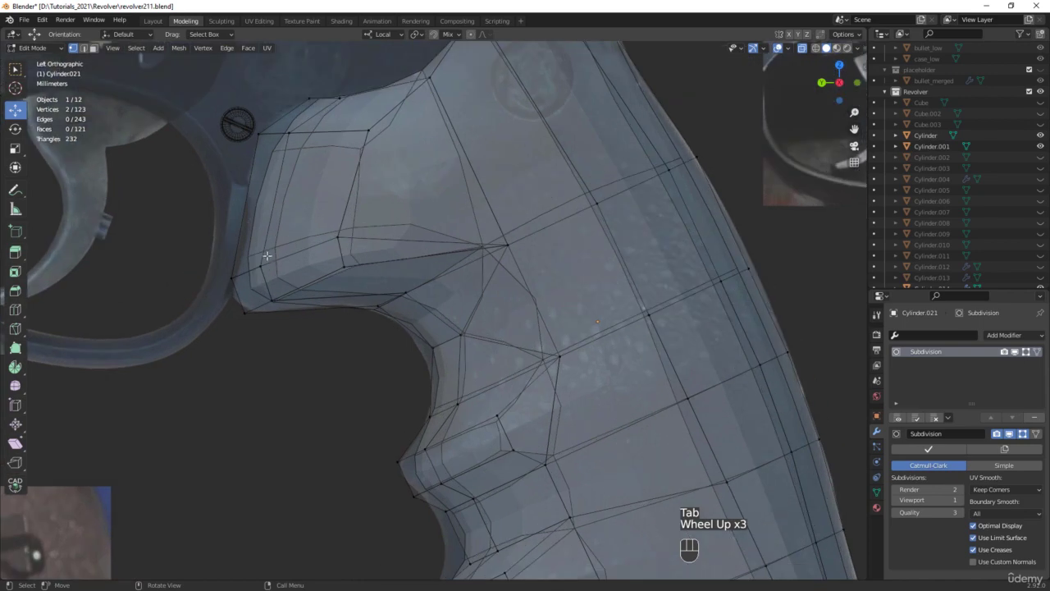
{"action": "scroll", "coordinate": [304, 313], "scroll_direction": "down", "scroll_amount": 3}
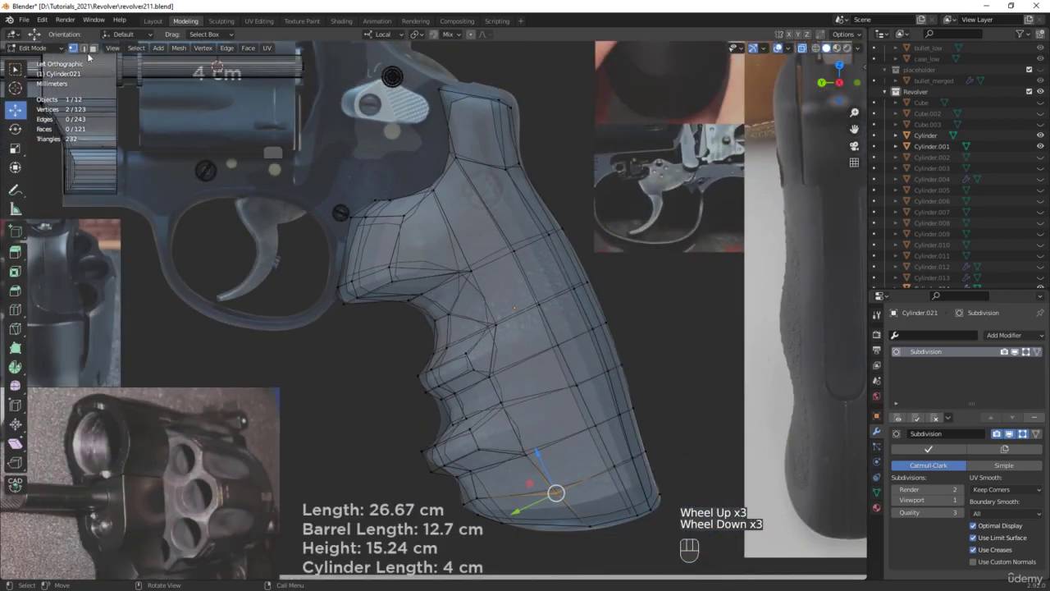
{"action": "left_click", "coordinate": [42, 19]}
{"action": "left_click", "coordinate": [70, 176]}
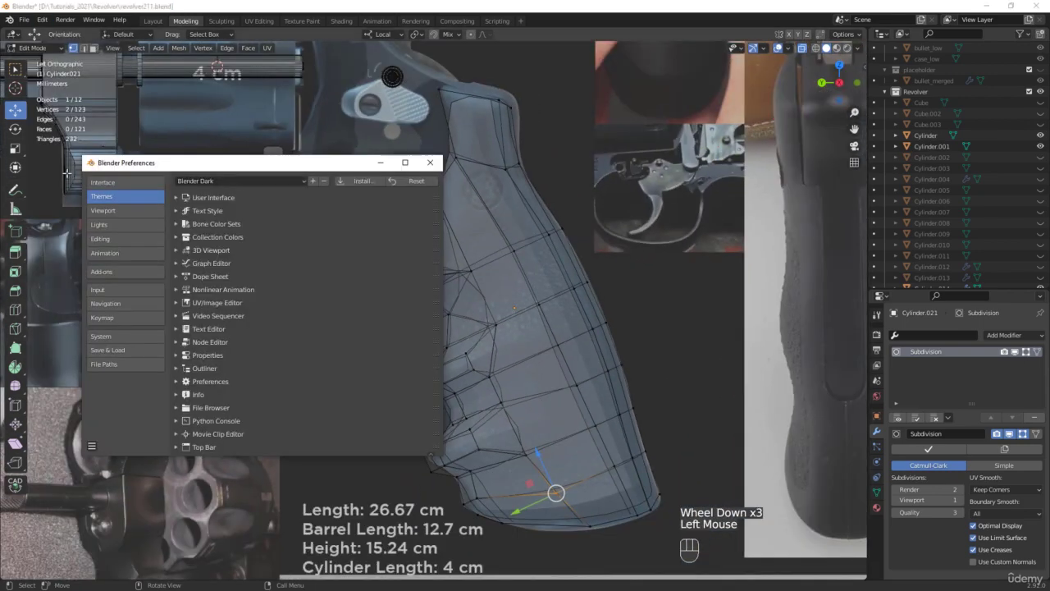
{"action": "left_click", "coordinate": [206, 249]}
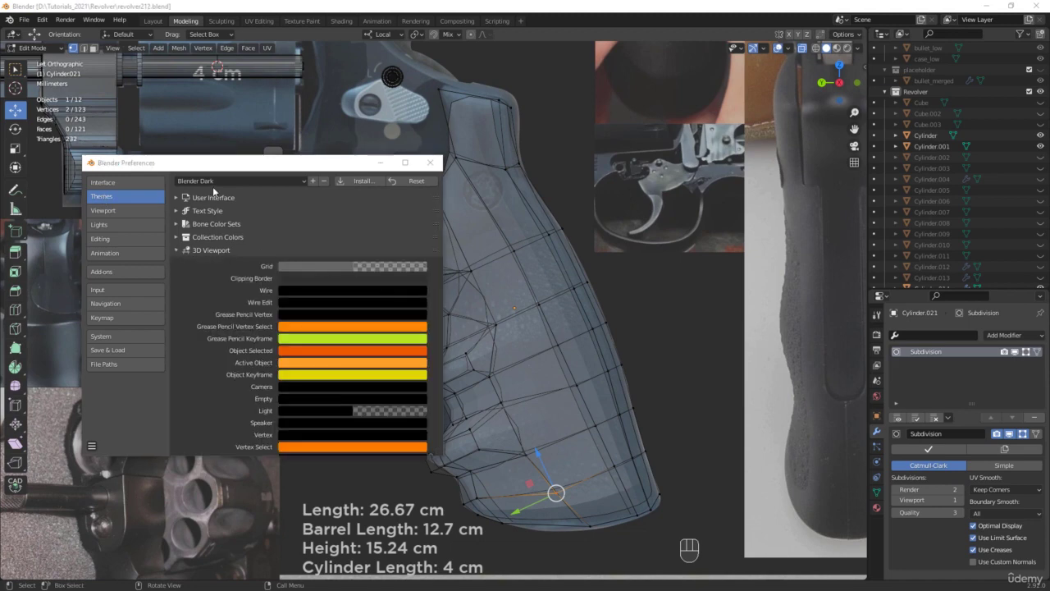
{"action": "left_click", "coordinate": [207, 182]}
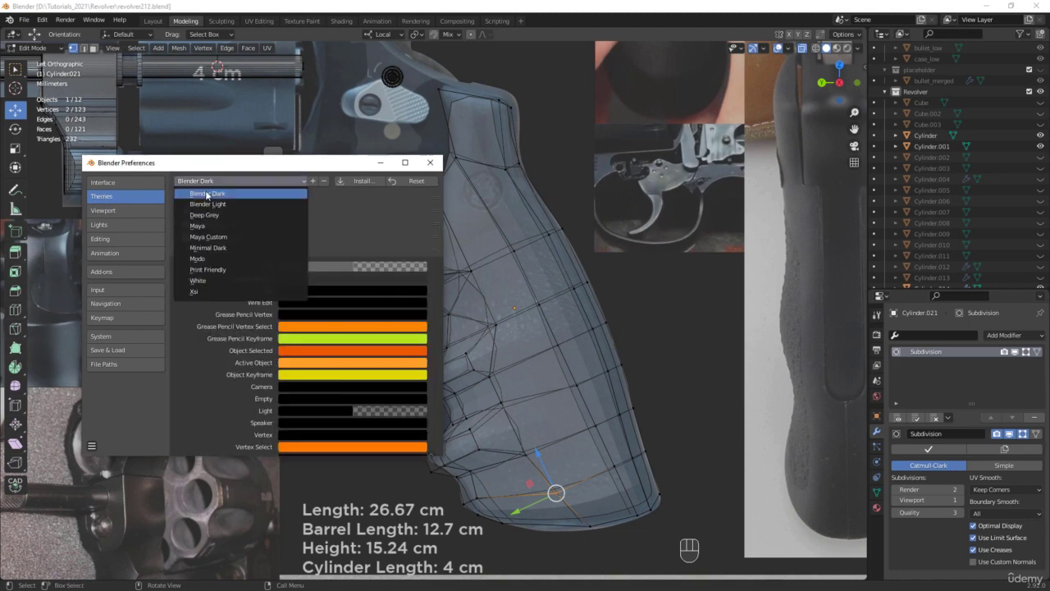
{"action": "left_click", "coordinate": [203, 226]}
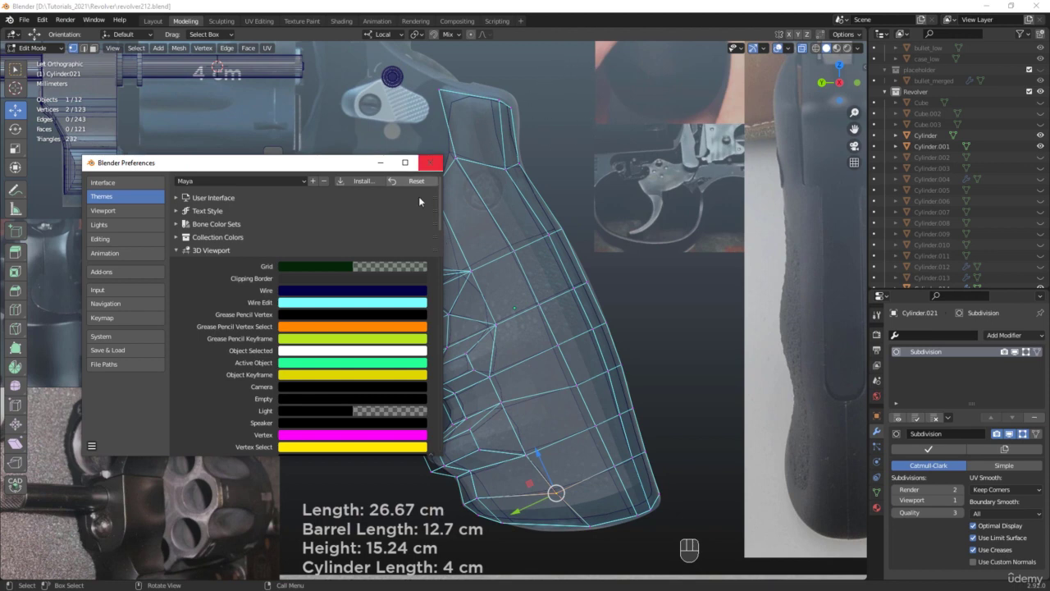
Set the theme's 3D Viewport background to Single Color, with a neutral grey of saturation 0 and value 0.22
{"action": "scroll", "coordinate": [424, 281], "scroll_direction": "down", "scroll_amount": 20}
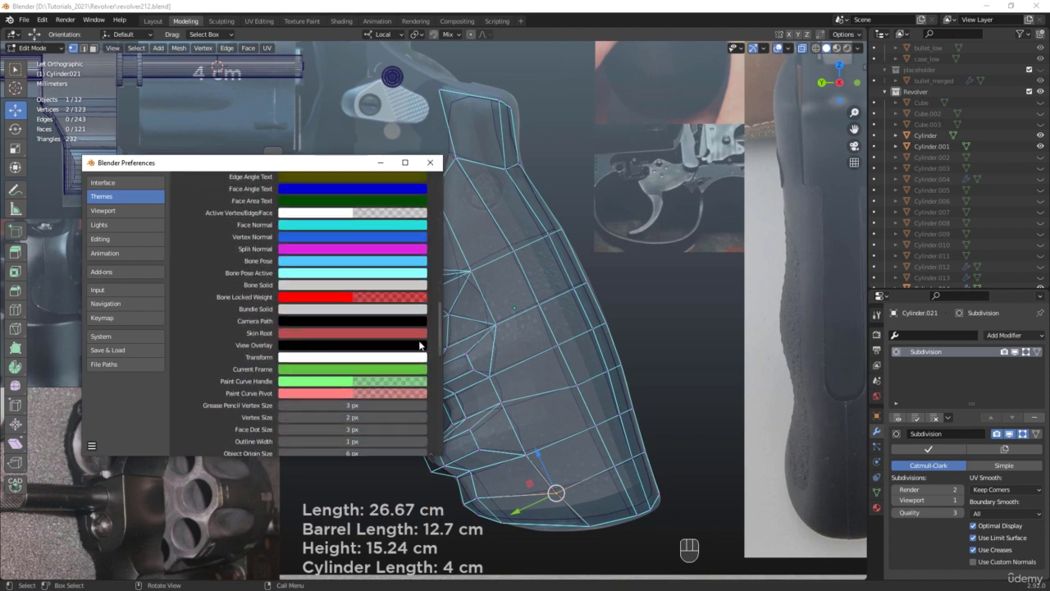
{"action": "scroll", "coordinate": [416, 382], "scroll_direction": "down", "scroll_amount": 8}
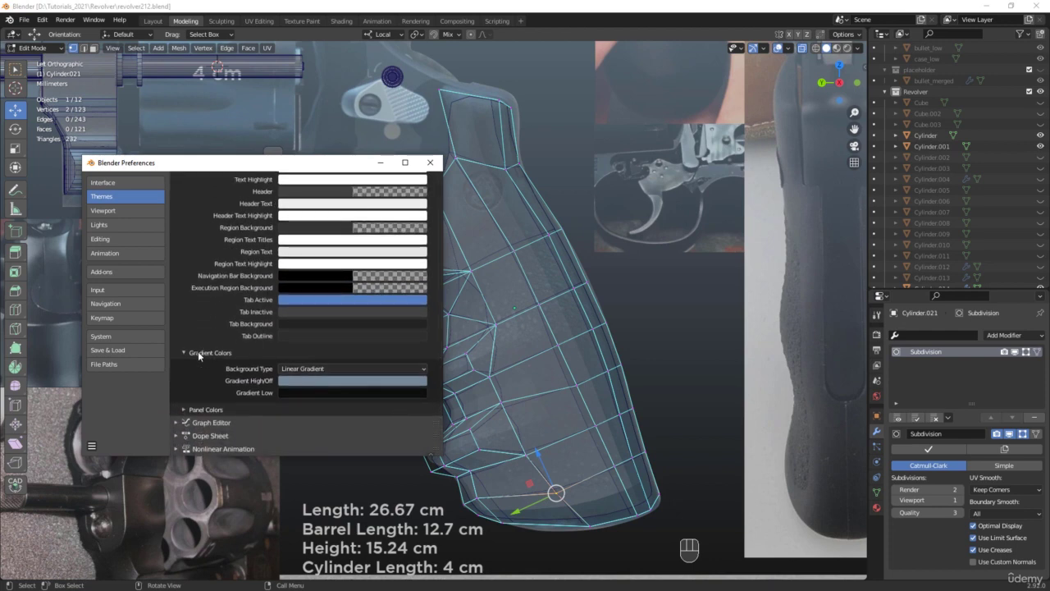
{"action": "left_click", "coordinate": [312, 370]}
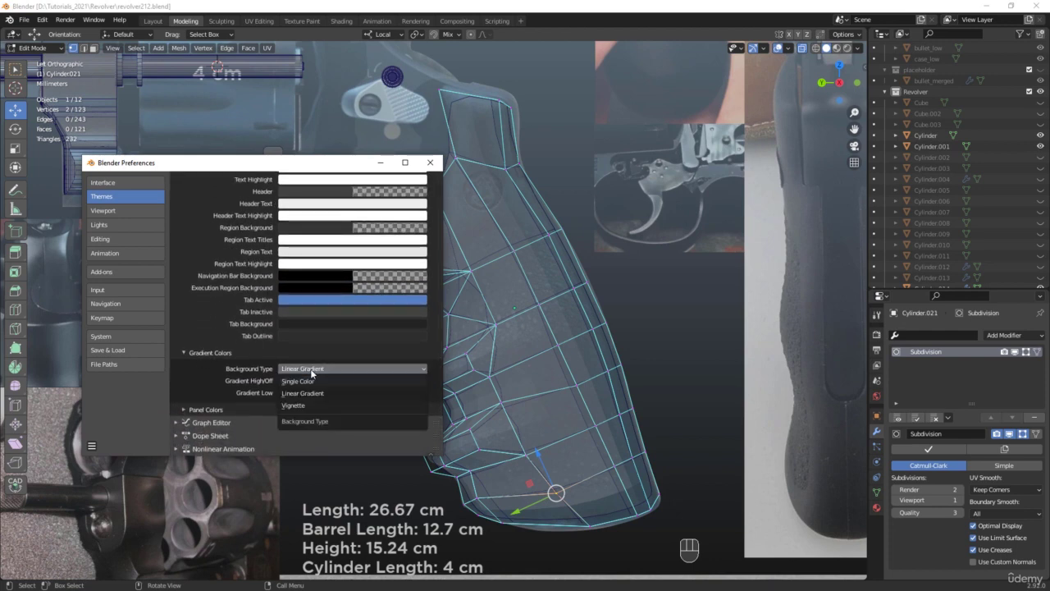
{"action": "left_click", "coordinate": [311, 381]}
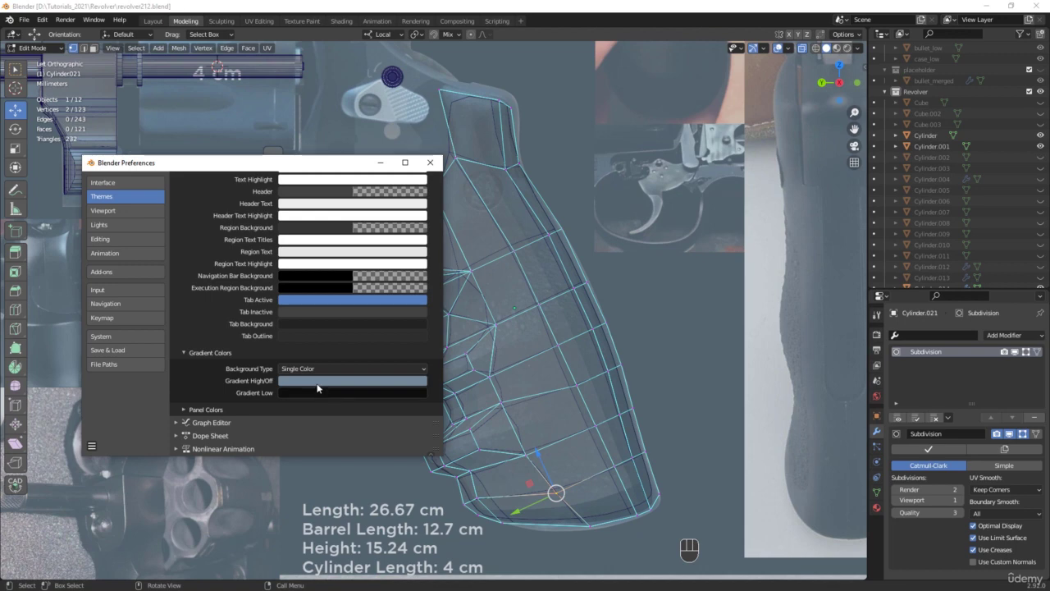
{"action": "left_click", "coordinate": [317, 382]}
{"action": "left_click_drag", "start_coordinate": [353, 343], "coordinate": [332, 353]}
{"action": "left_click", "coordinate": [353, 363]}
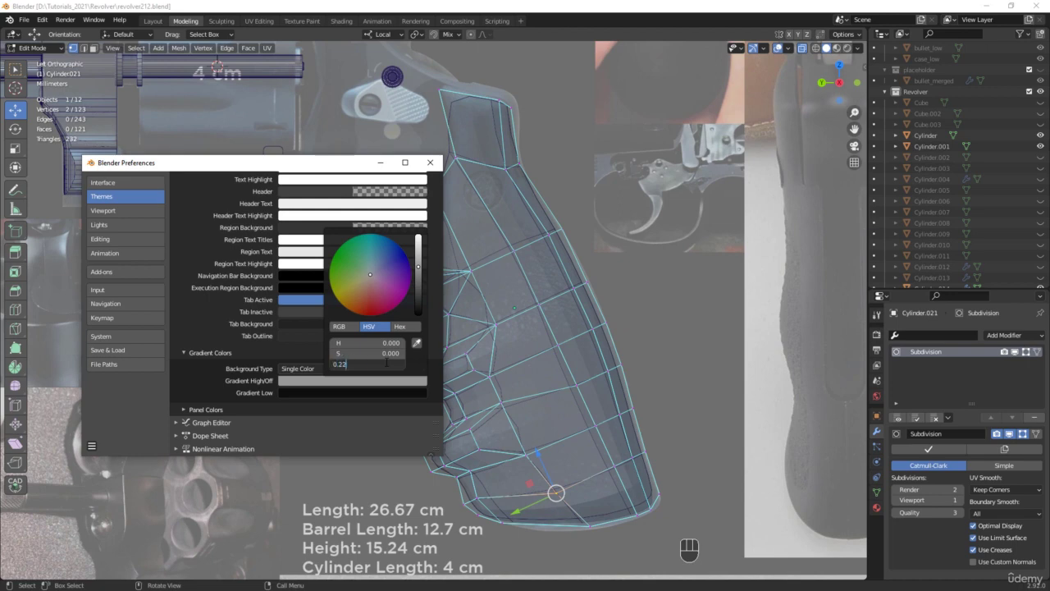
{"action": "key", "text": "Return"}
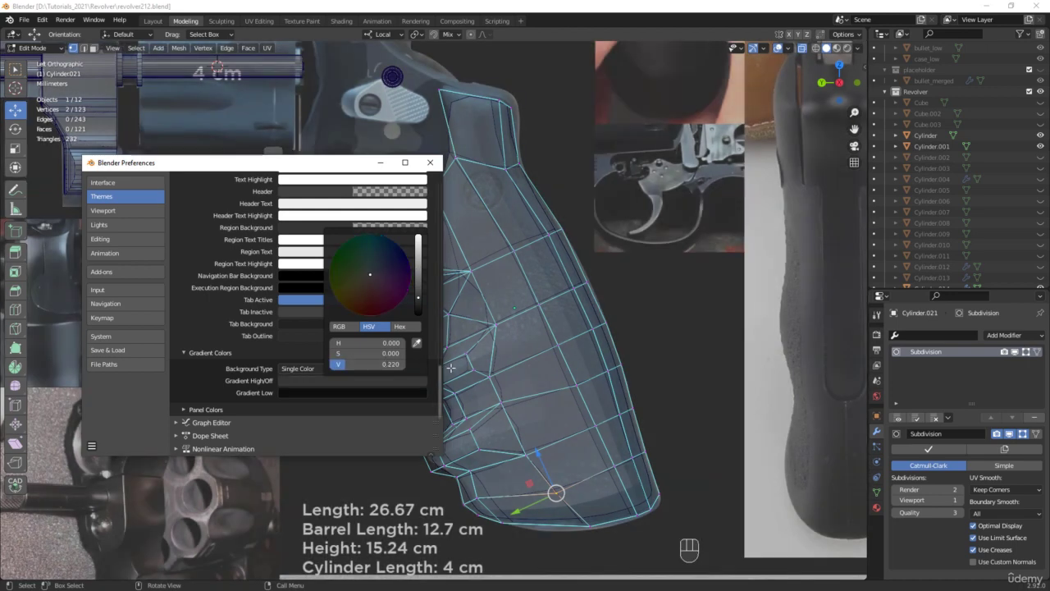
Darken the theme's 3D Viewport Wire color to value 0 and return to the main modeling window
{"action": "scroll", "coordinate": [526, 245], "scroll_direction": "up", "scroll_amount": 5}
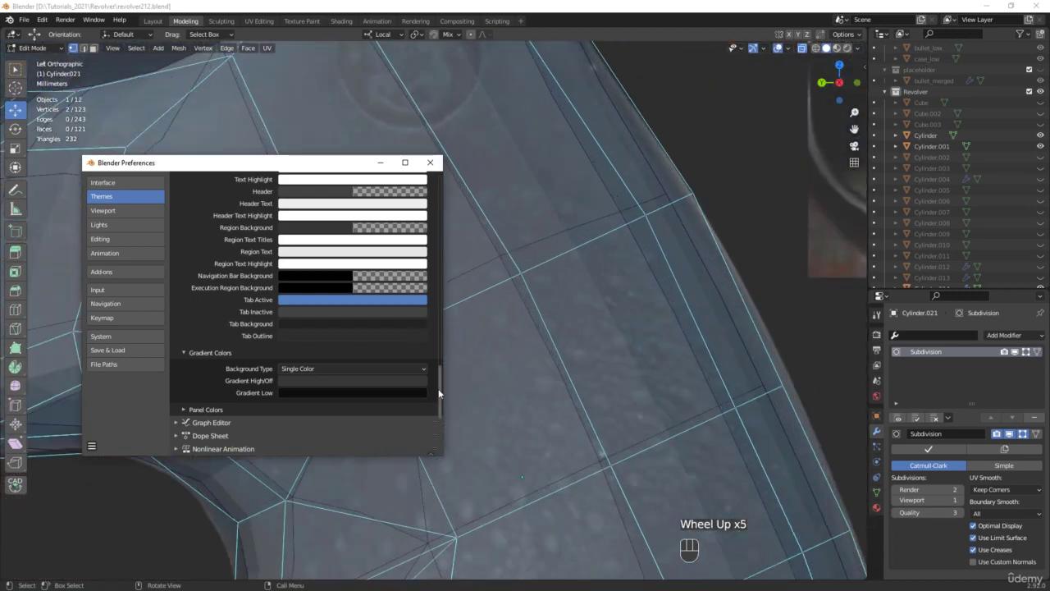
{"action": "left_click_drag", "start_coordinate": [439, 394], "coordinate": [446, 190]}
{"action": "left_click", "coordinate": [335, 292]}
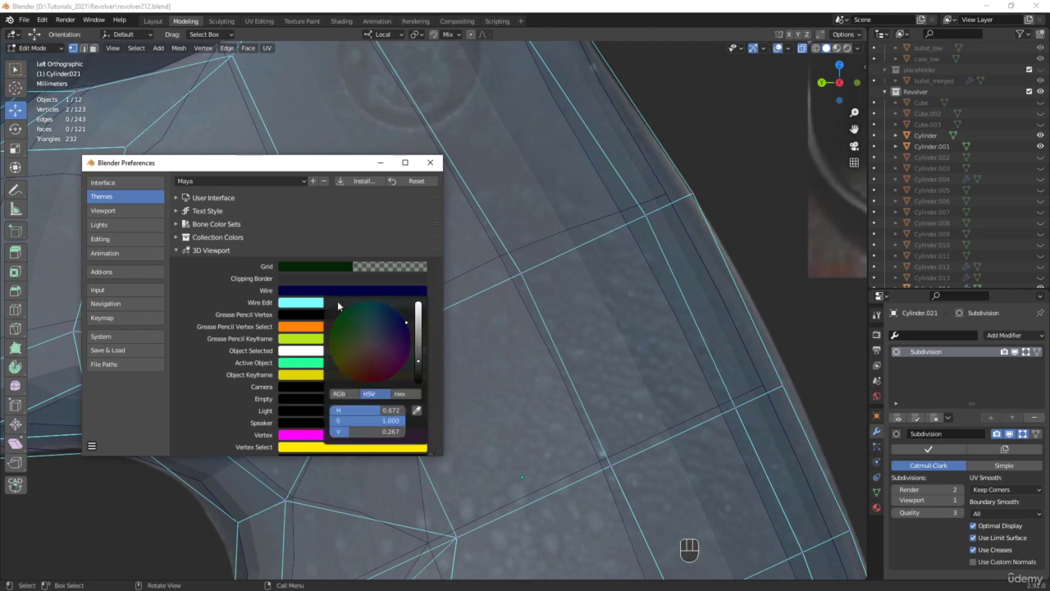
{"action": "left_click_drag", "start_coordinate": [421, 364], "coordinate": [419, 381]}
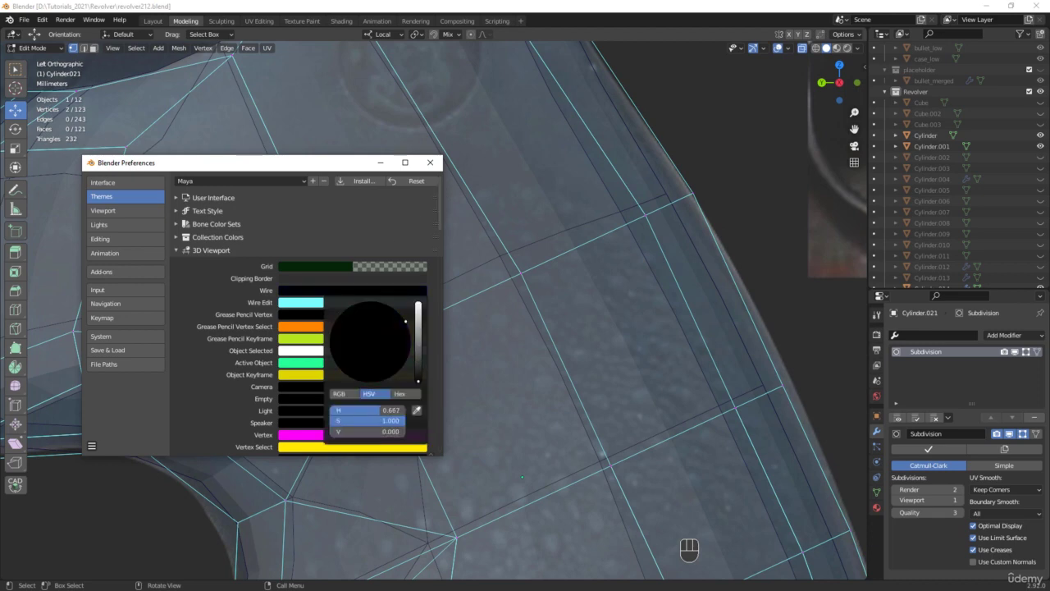
{"action": "scroll", "coordinate": [608, 320], "scroll_direction": "down", "scroll_amount": 5}
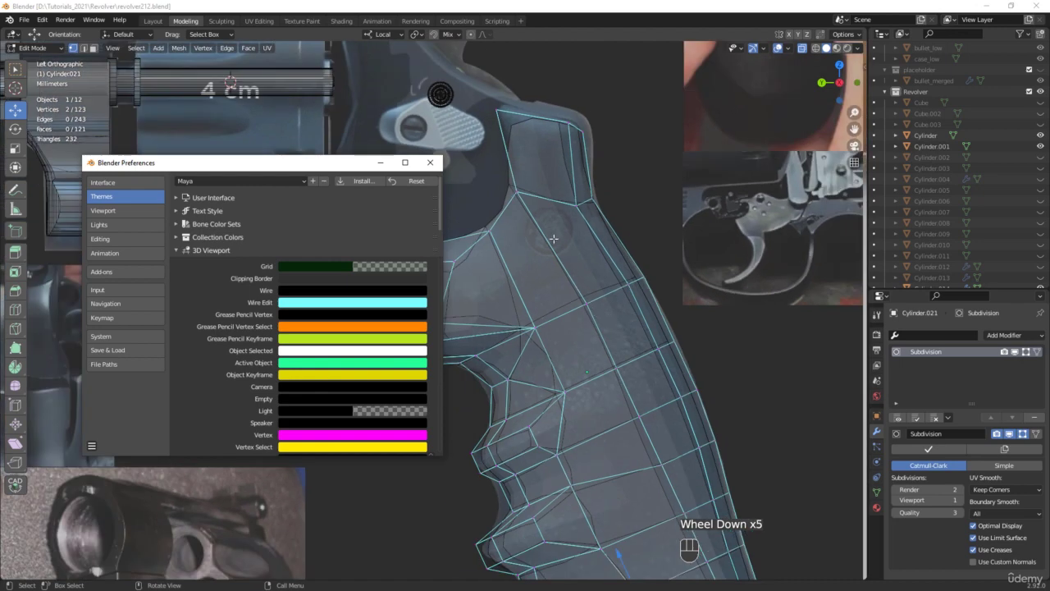
{"action": "left_click", "coordinate": [522, 9]}
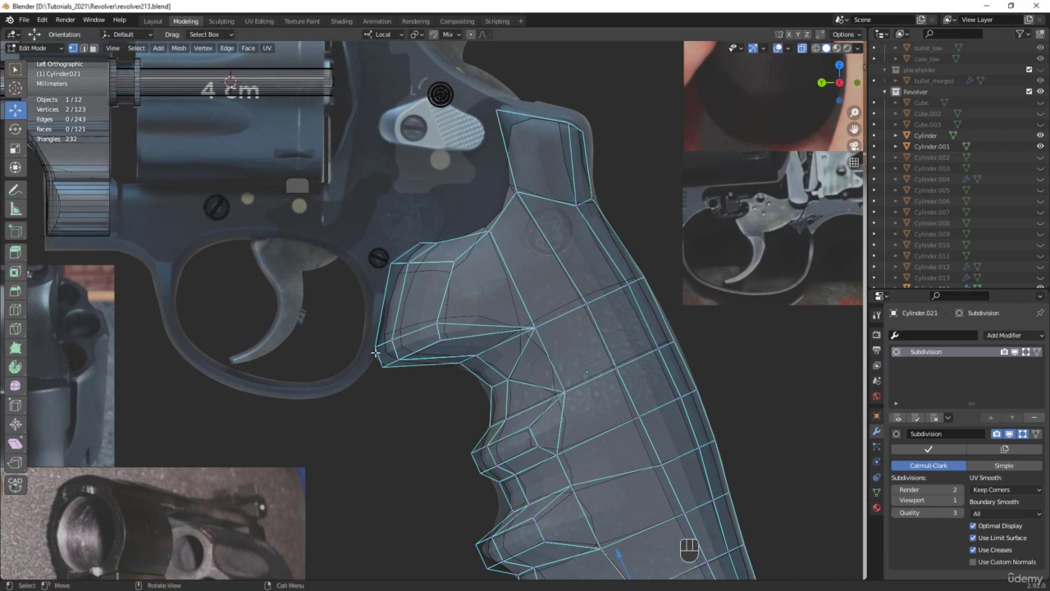
Move the lower vertices of the grip's front lobe about 2.9 mm forward along local Y
{"action": "scroll", "coordinate": [376, 352], "scroll_direction": "up", "scroll_amount": 3}
{"action": "left_click", "coordinate": [483, 301]}
{"action": "left_click_drag", "start_coordinate": [483, 301], "coordinate": [347, 387]}
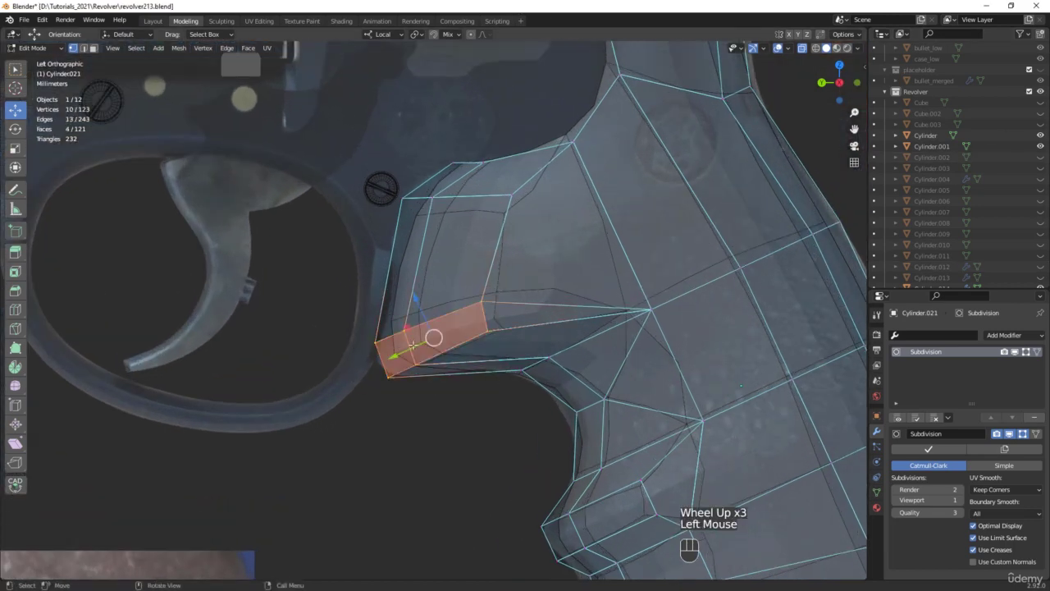
{"action": "left_click_drag", "start_coordinate": [430, 336], "coordinate": [385, 355]}
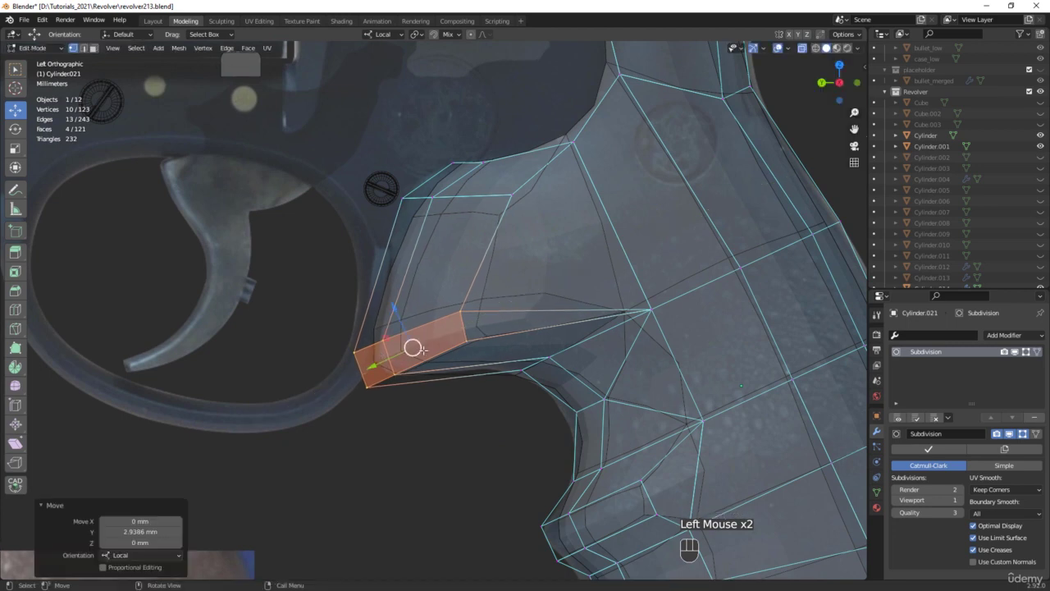
Subdivide the edges along the underside of the grip's front lobe and connect the new midpoint vertices to the side vertices above
{"action": "key", "text": "2"}
{"action": "left_click", "coordinate": [480, 380]}
{"action": "right_click", "coordinate": [493, 355]}
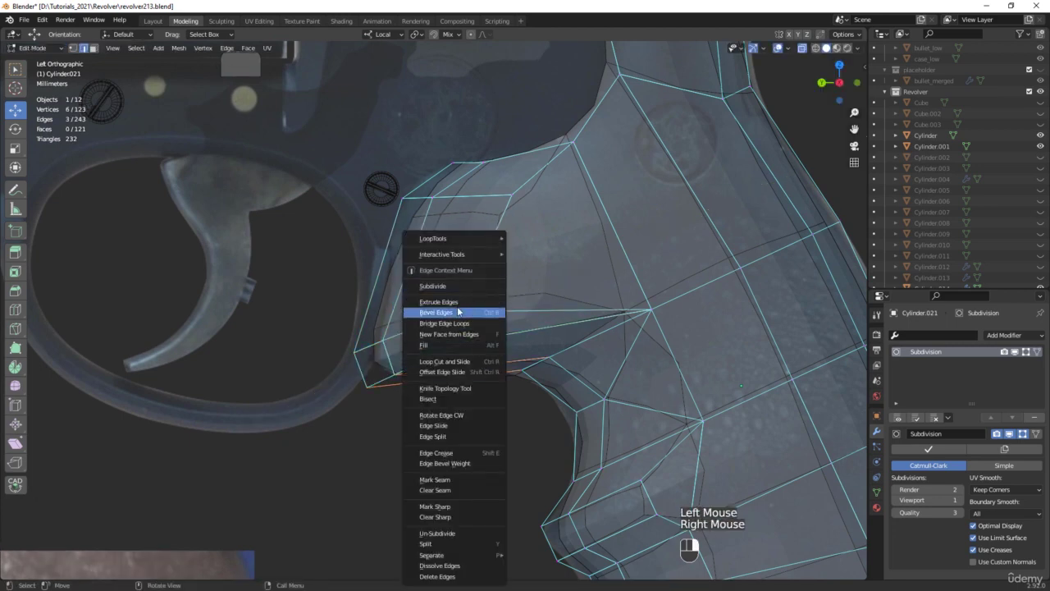
{"action": "left_click", "coordinate": [435, 286]}
{"action": "scroll", "coordinate": [457, 375], "scroll_direction": "up", "scroll_amount": 2}
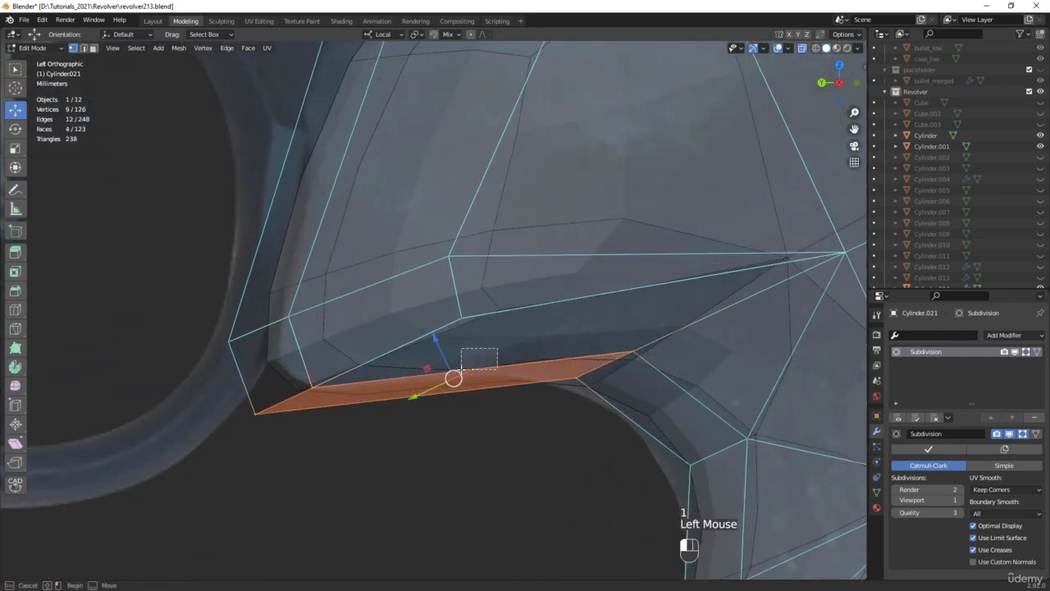
{"action": "left_click_drag", "start_coordinate": [461, 370], "coordinate": [455, 383]}
{"action": "left_click", "coordinate": [480, 310], "text": "shift"}
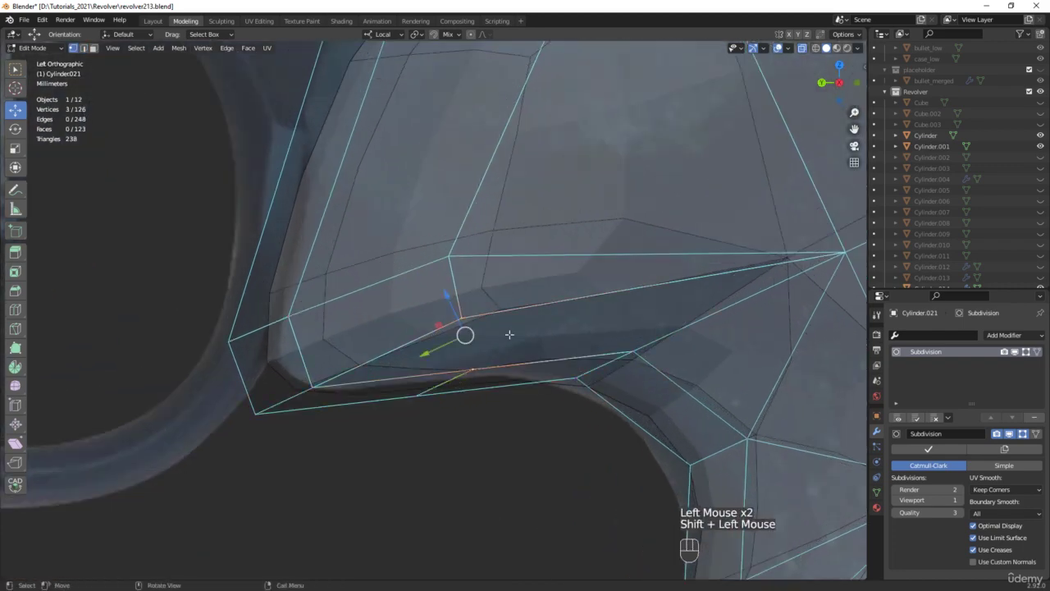
{"action": "key", "text": "j"}
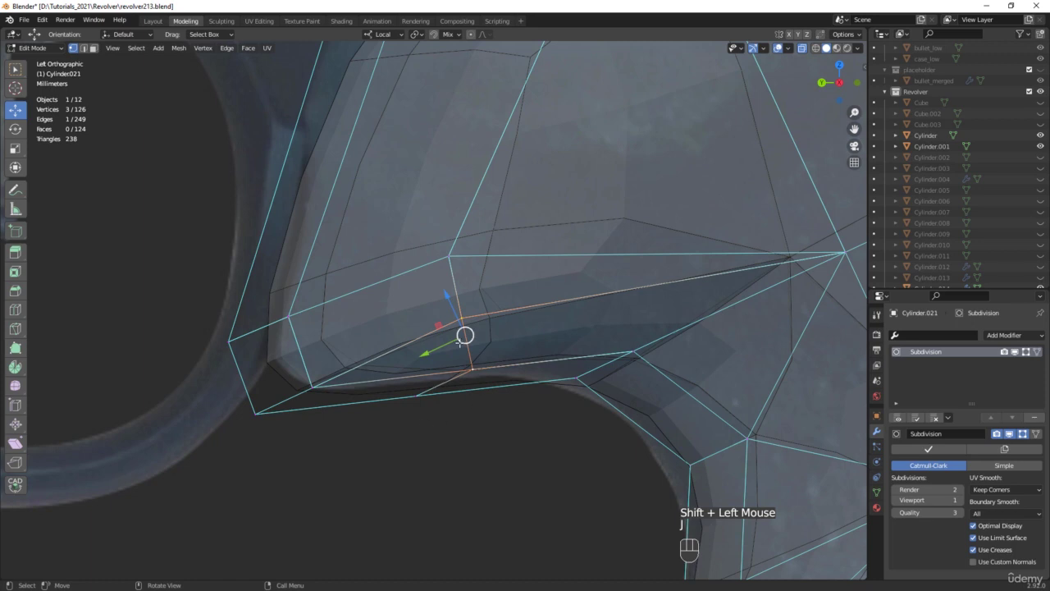
Move the front lobe's inner side vertices about -1.4 mm in local Y and 3.1 mm in local Z
{"action": "left_click_drag", "start_coordinate": [542, 230], "coordinate": [426, 343]}
{"action": "scroll", "coordinate": [479, 296], "scroll_direction": "down", "scroll_amount": 2}
{"action": "left_click_drag", "start_coordinate": [435, 278], "coordinate": [435, 241]}
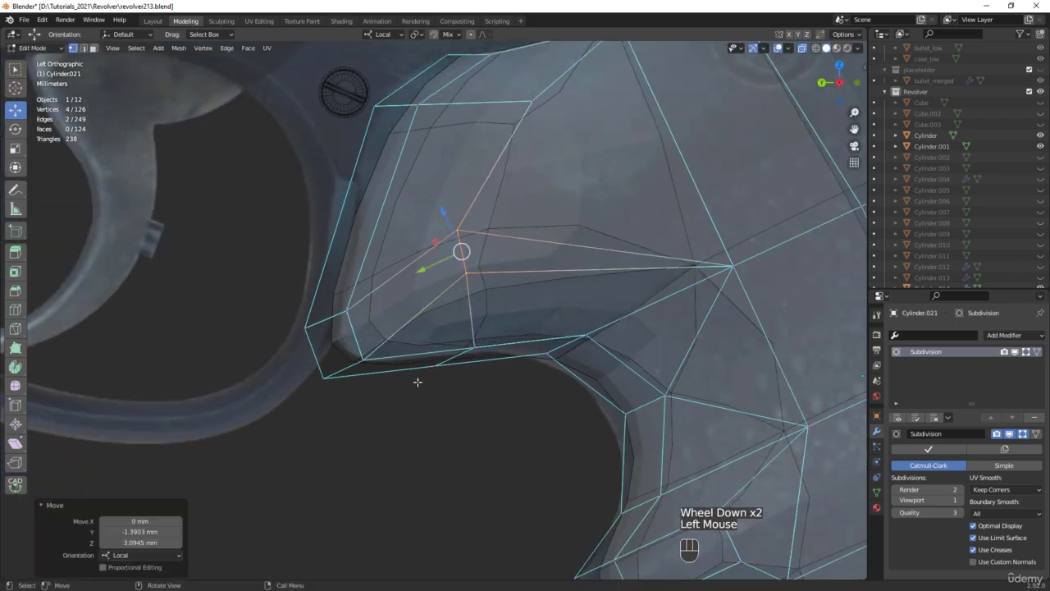
Shift the new underside vertices back along the outline and move the rear side pair about 1.1 mm in local Y and 1.6 mm in Z
{"action": "left_click", "coordinate": [447, 363]}
{"action": "left_click_drag", "start_coordinate": [414, 357], "coordinate": [450, 358]}
{"action": "left_click_drag", "start_coordinate": [455, 400], "coordinate": [451, 327]}
{"action": "left_click_drag", "start_coordinate": [569, 312], "coordinate": [541, 311]}
{"action": "scroll", "coordinate": [569, 323], "scroll_direction": "down", "scroll_amount": 2}
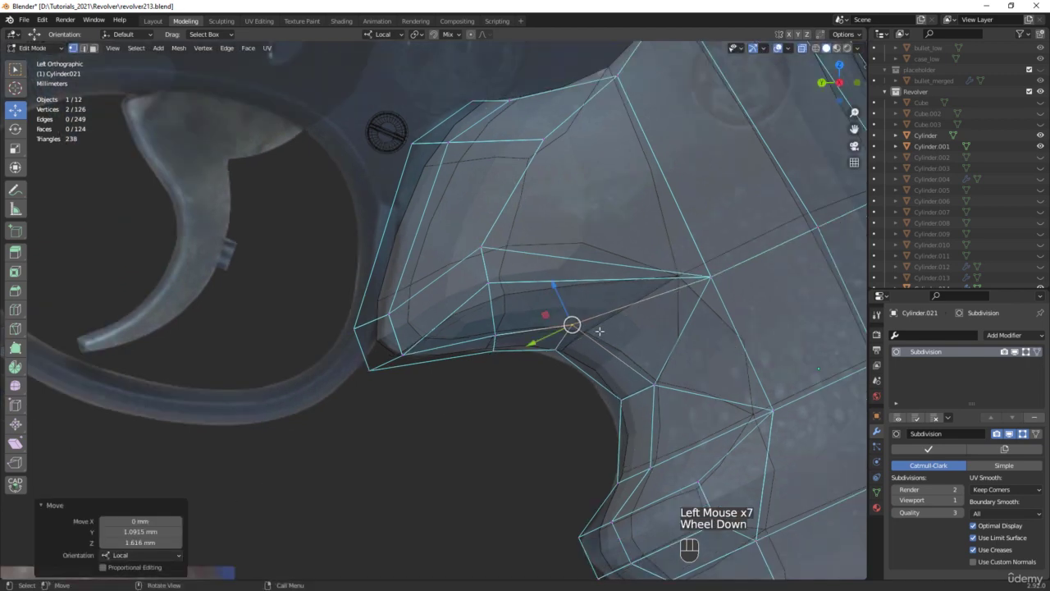
Move the upper finger ridge forward along local Y and raise its lower vertex row about 1.9 mm along local Z
{"action": "middle_click_drag", "start_coordinate": [574, 323], "coordinate": [512, 367], "text": "shift"}
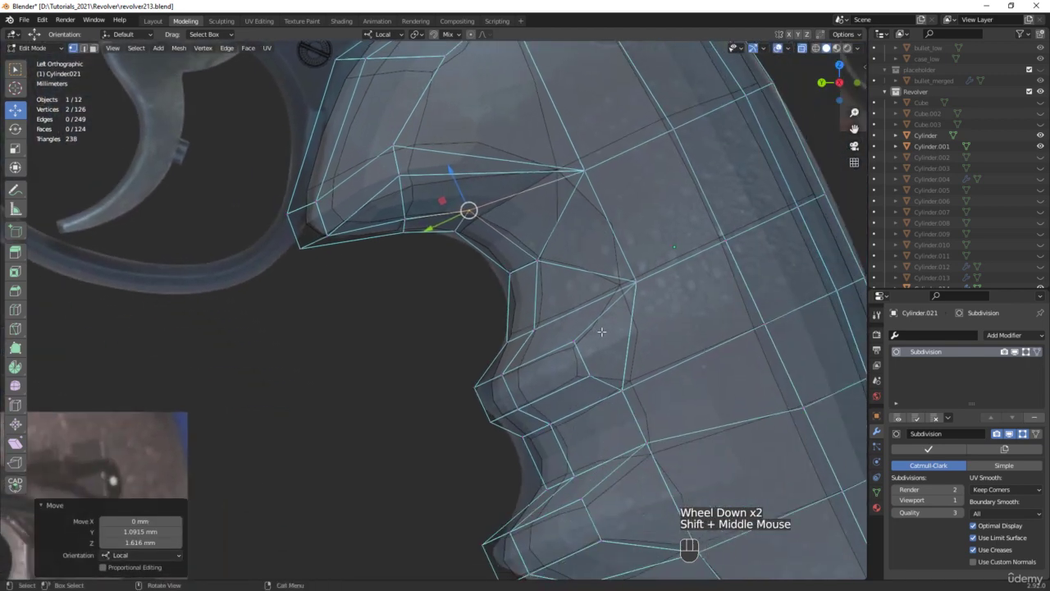
{"action": "left_click_drag", "start_coordinate": [602, 331], "coordinate": [555, 378]}
{"action": "left_click_drag", "start_coordinate": [451, 433], "coordinate": [519, 362], "text": "shift"}
{"action": "left_click_drag", "start_coordinate": [499, 399], "coordinate": [494, 421]}
{"action": "left_click", "coordinate": [522, 402]}
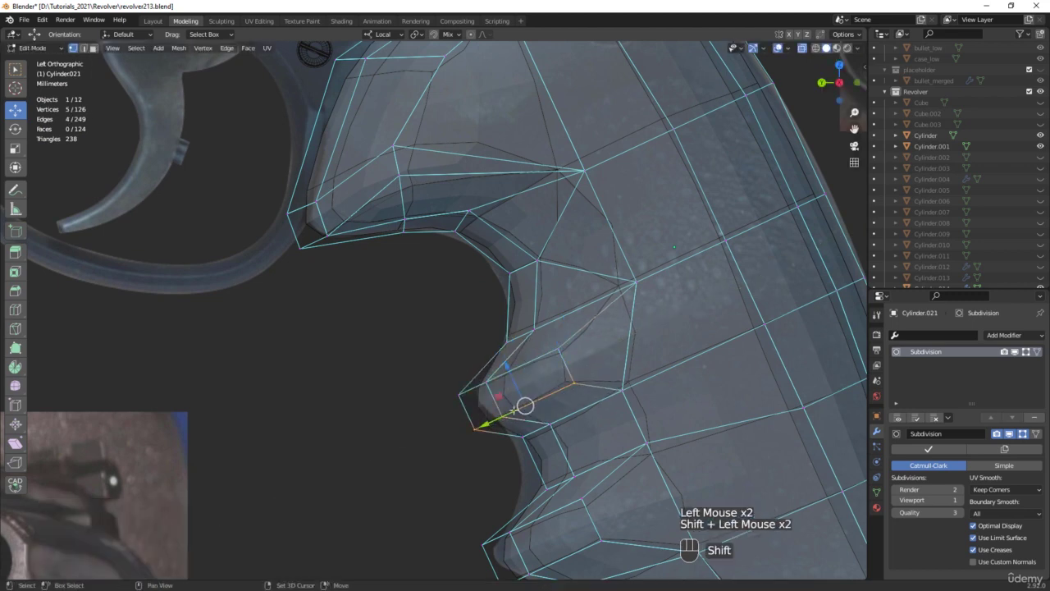
{"action": "left_click_drag", "start_coordinate": [509, 377], "coordinate": [506, 366]}
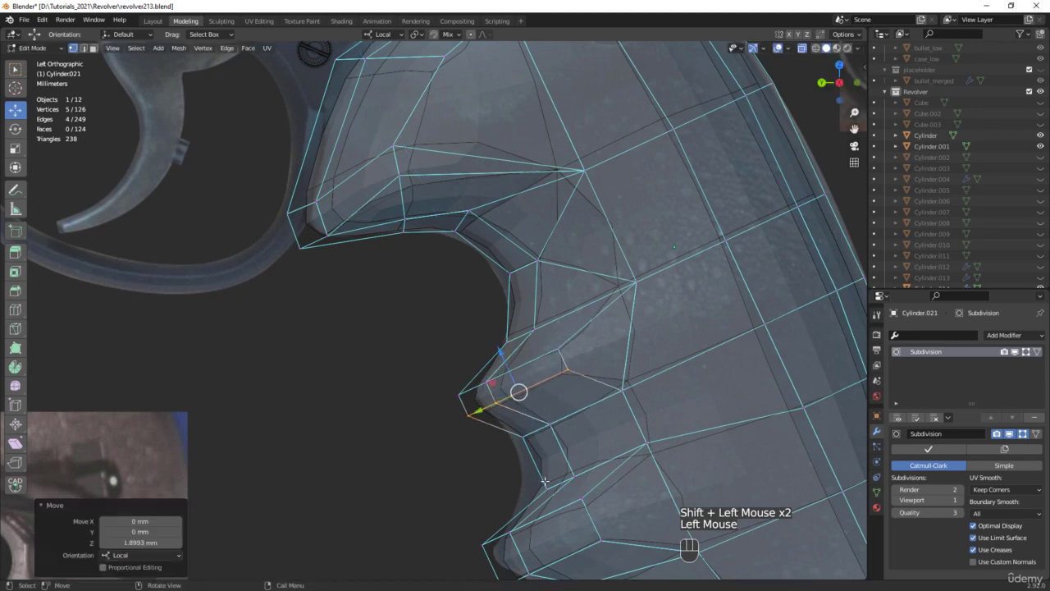
Move the groove vertices between the two finger ridges forward along local Y onto the reference outline
{"action": "middle_click_drag", "start_coordinate": [507, 450], "coordinate": [471, 345], "text": "shift"}
{"action": "scroll", "coordinate": [538, 355], "scroll_direction": "up", "scroll_amount": 3}
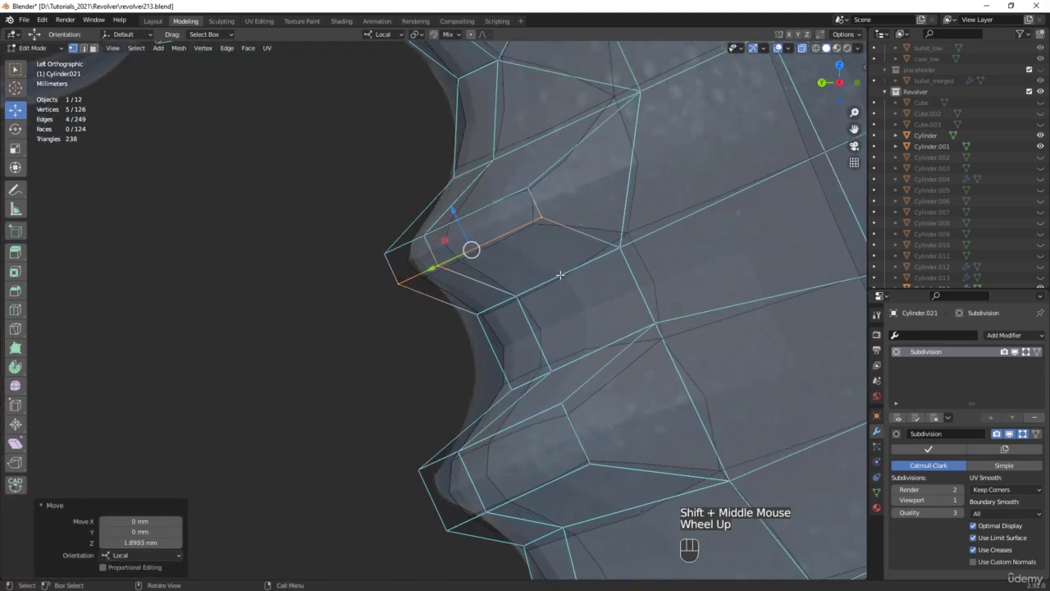
{"action": "left_click_drag", "start_coordinate": [570, 349], "coordinate": [457, 399]}
{"action": "left_click_drag", "start_coordinate": [537, 287], "coordinate": [467, 322]}
{"action": "middle_click_drag", "start_coordinate": [467, 322], "coordinate": [475, 345], "text": "shift"}
Raise the lower finger ridge's bottom row about 3.7 mm along local Z, then shift the whole ridge about 1.0 mm in Y and -0.9 mm in Z
{"action": "left_click_drag", "start_coordinate": [394, 402], "coordinate": [395, 403]}
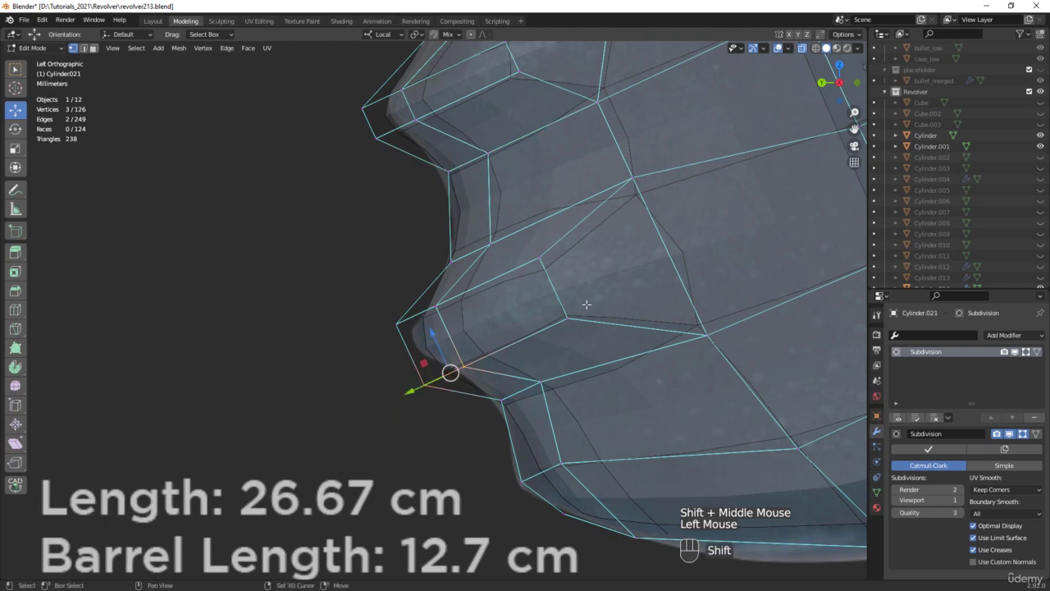
{"action": "left_click", "coordinate": [567, 316], "text": "shift"}
{"action": "left_click_drag", "start_coordinate": [479, 326], "coordinate": [465, 293]}
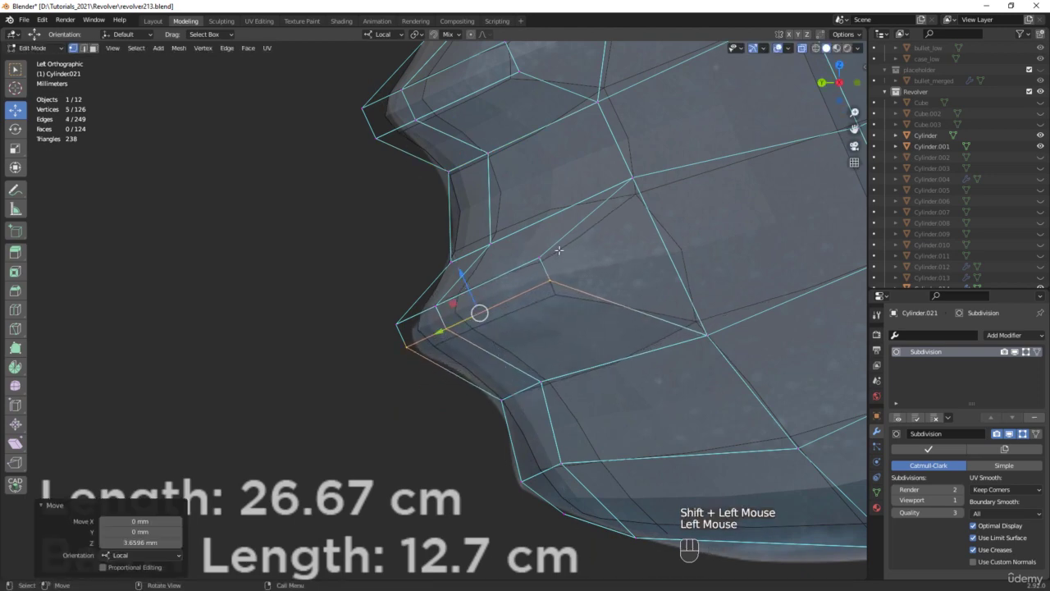
{"action": "left_click_drag", "start_coordinate": [558, 247], "coordinate": [440, 304]}
{"action": "left_click", "coordinate": [423, 356], "text": "shift"}
{"action": "scroll", "coordinate": [479, 308], "scroll_direction": "down", "scroll_amount": 2}
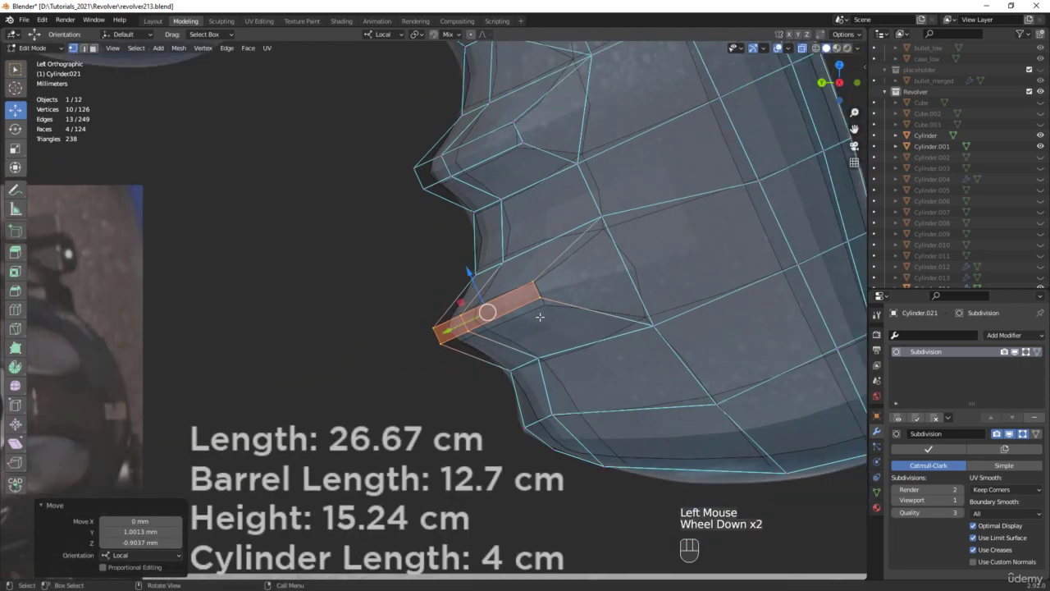
Move the front vertices just above the grip's bottom rim about 3.3 mm forward along local Y
{"action": "middle_click_drag", "start_coordinate": [555, 367], "coordinate": [499, 301], "text": "shift"}
{"action": "scroll", "coordinate": [472, 359], "scroll_direction": "up", "scroll_amount": 1}
{"action": "left_click_drag", "start_coordinate": [535, 318], "coordinate": [423, 373]}
{"action": "left_click_drag", "start_coordinate": [462, 336], "coordinate": [441, 347]}
{"action": "scroll", "coordinate": [440, 347], "scroll_direction": "down", "scroll_amount": 2}
{"action": "middle_click_drag", "start_coordinate": [447, 345], "coordinate": [480, 404], "text": "shift"}
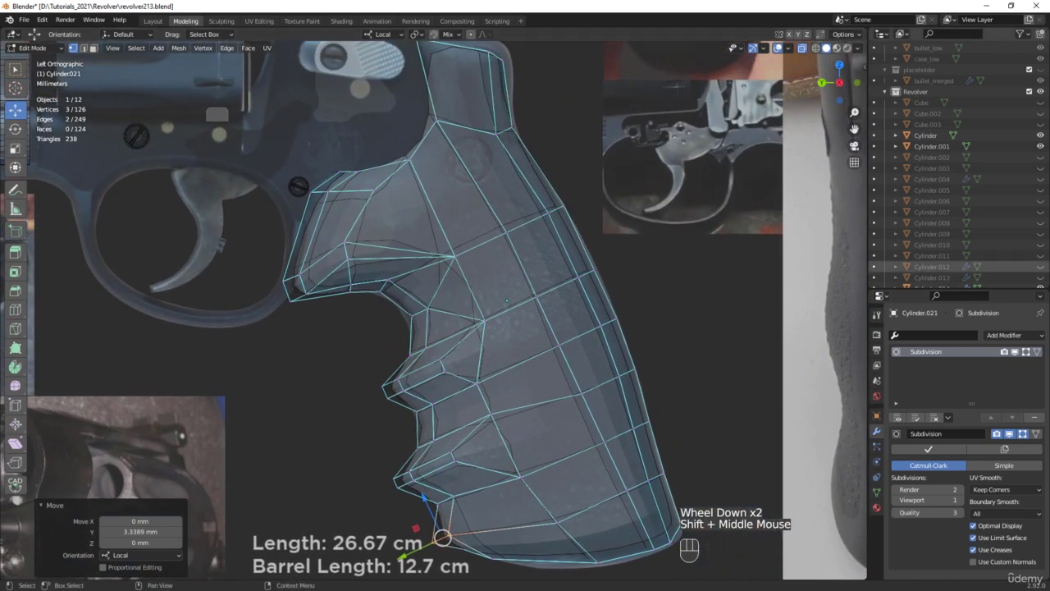
Save an incremental version of the file as revolver214.blend and turn off see-through display
{"action": "key", "text": "ctrl+alt+s"}
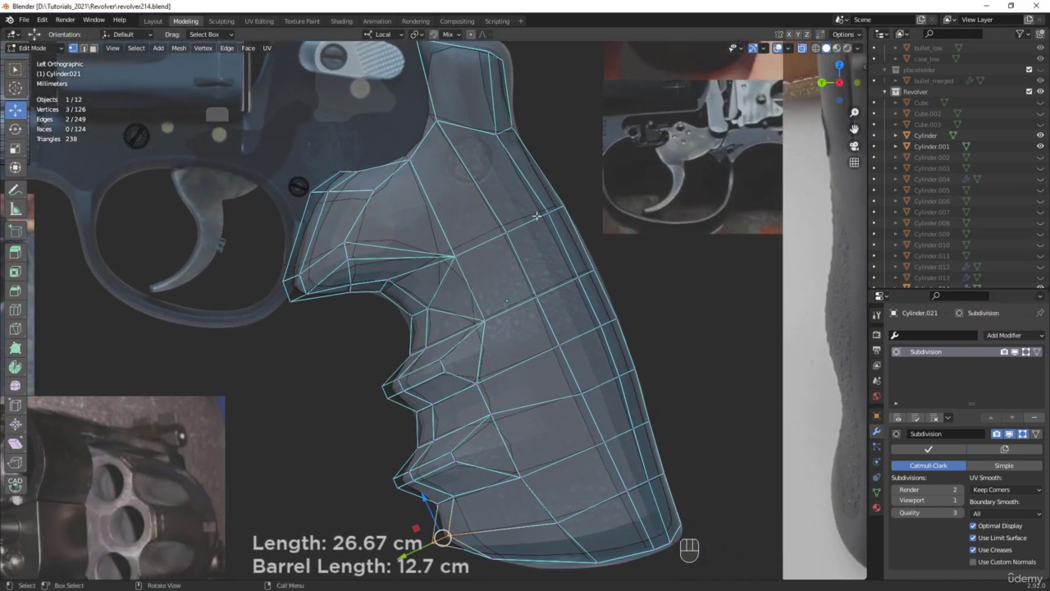
{"action": "key", "text": "alt+z"}
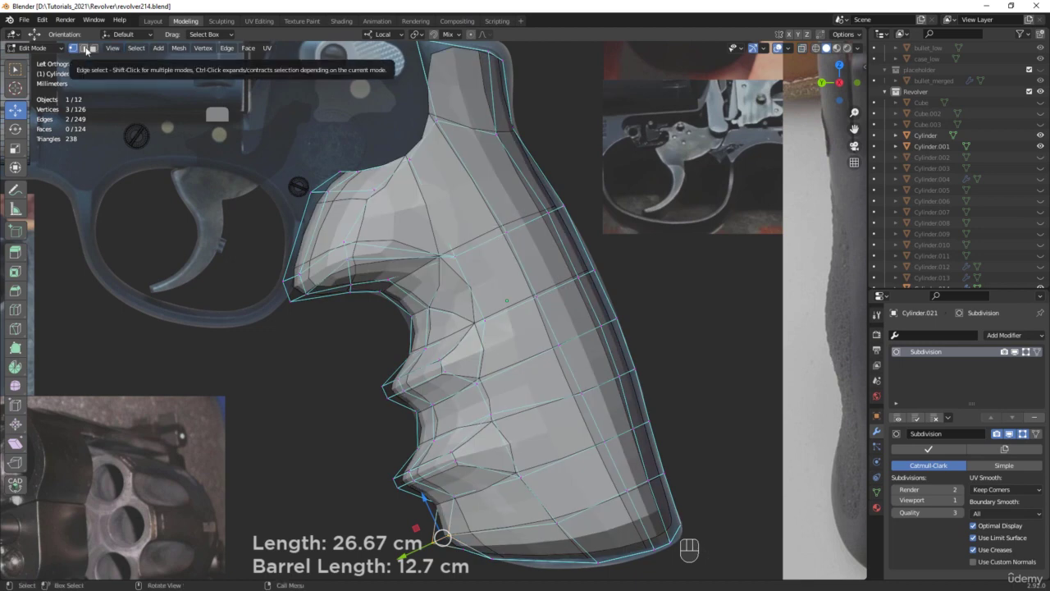
Select a path of four connected edges running down the middle of the grip's side
{"action": "left_click", "coordinate": [85, 48]}
{"action": "left_click", "coordinate": [501, 223]}
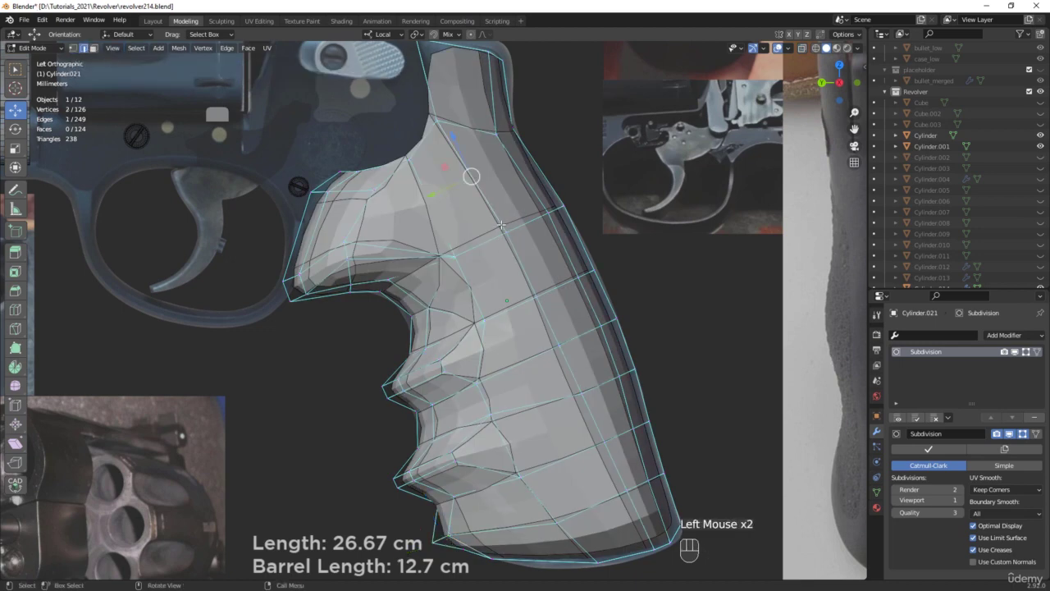
{"action": "scroll", "coordinate": [501, 223], "scroll_direction": "up", "scroll_amount": 4}
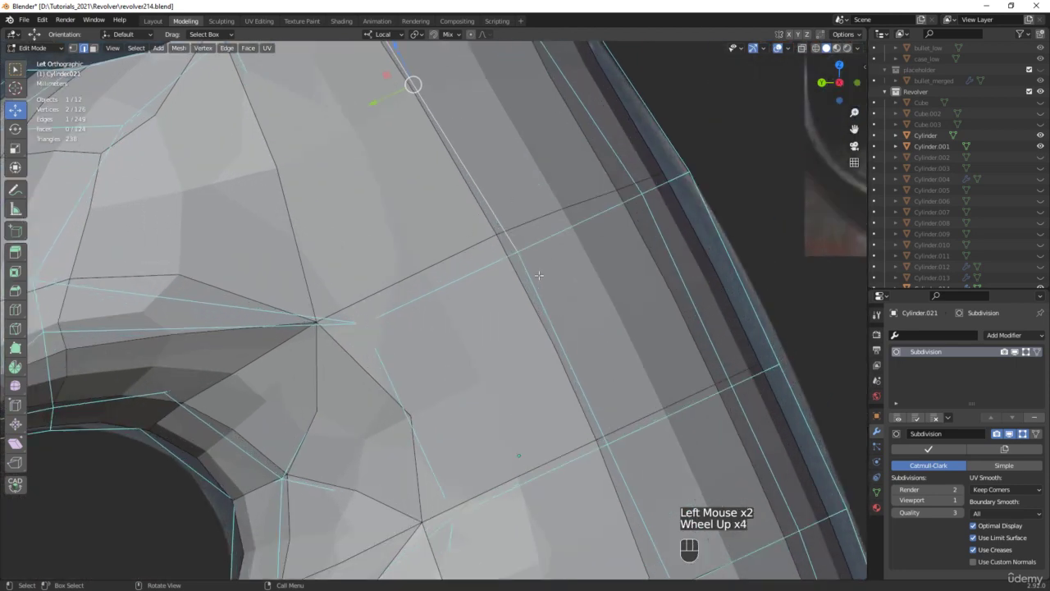
{"action": "left_click", "coordinate": [538, 243]}
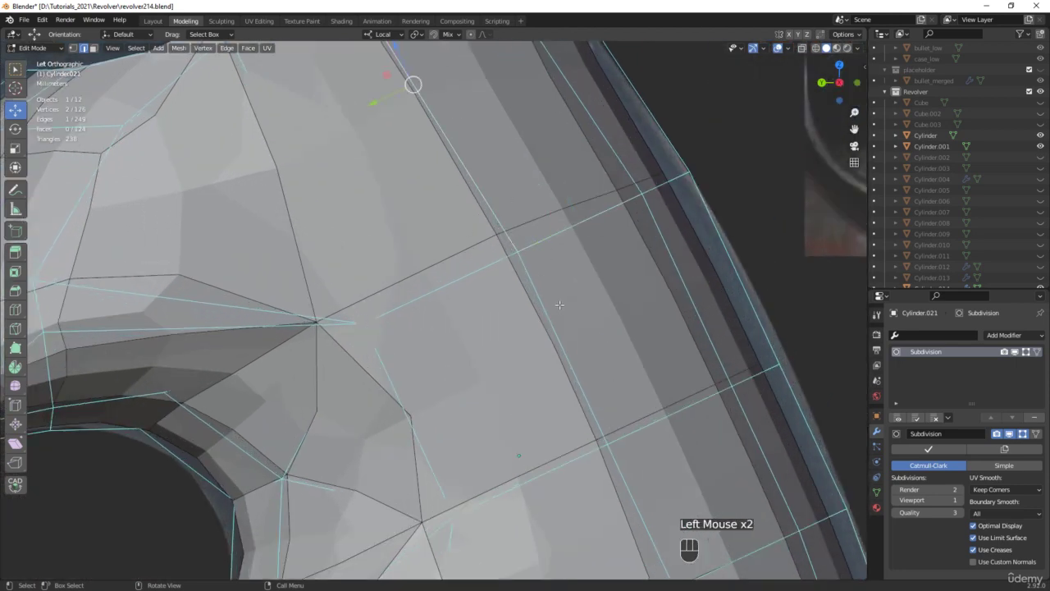
{"action": "scroll", "coordinate": [570, 287], "scroll_direction": "down", "scroll_amount": 3}
{"action": "left_click", "coordinate": [634, 488], "text": "ctrl"}
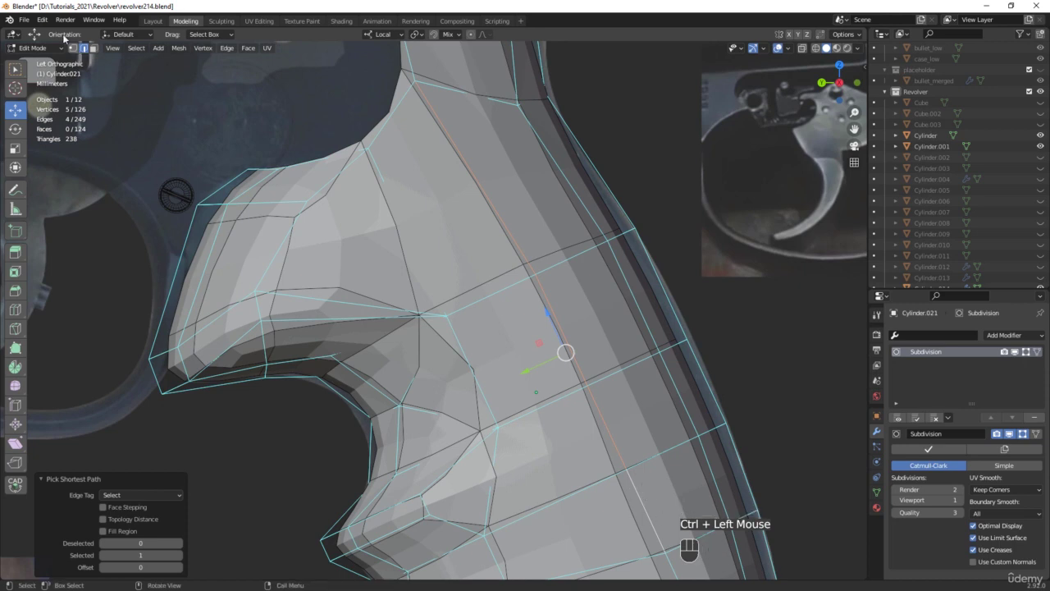
{"action": "middle_click_drag", "start_coordinate": [156, 156], "coordinate": [65, 40], "text": "shift"}
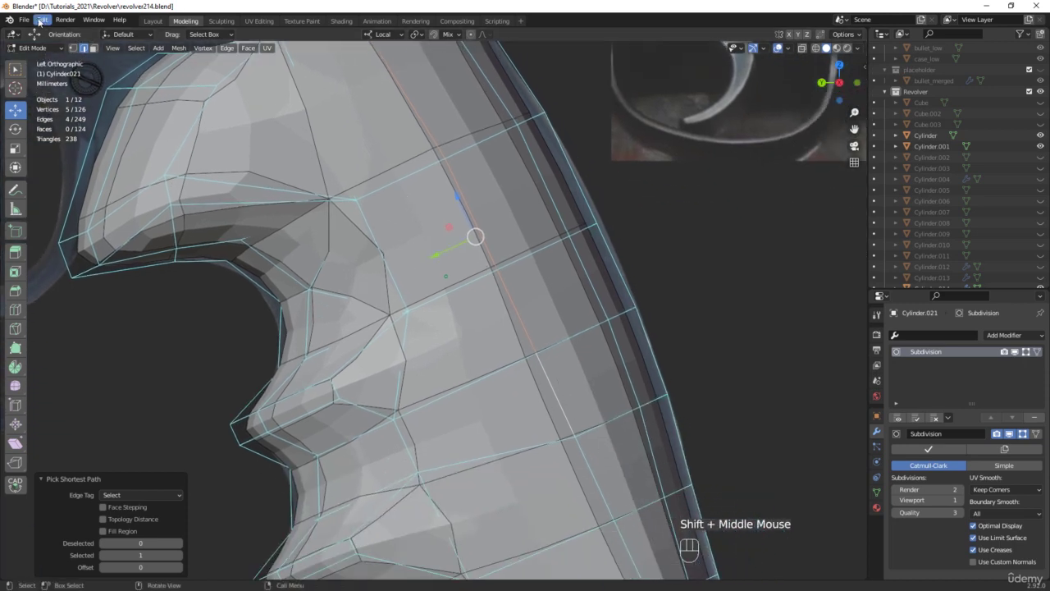
Set the theme's 3D Viewport colour for Active Vertex/Edge/Face to bright green in the preferences
{"action": "left_click", "coordinate": [39, 20]}
{"action": "left_click", "coordinate": [82, 169]}
{"action": "left_click", "coordinate": [161, 200]}
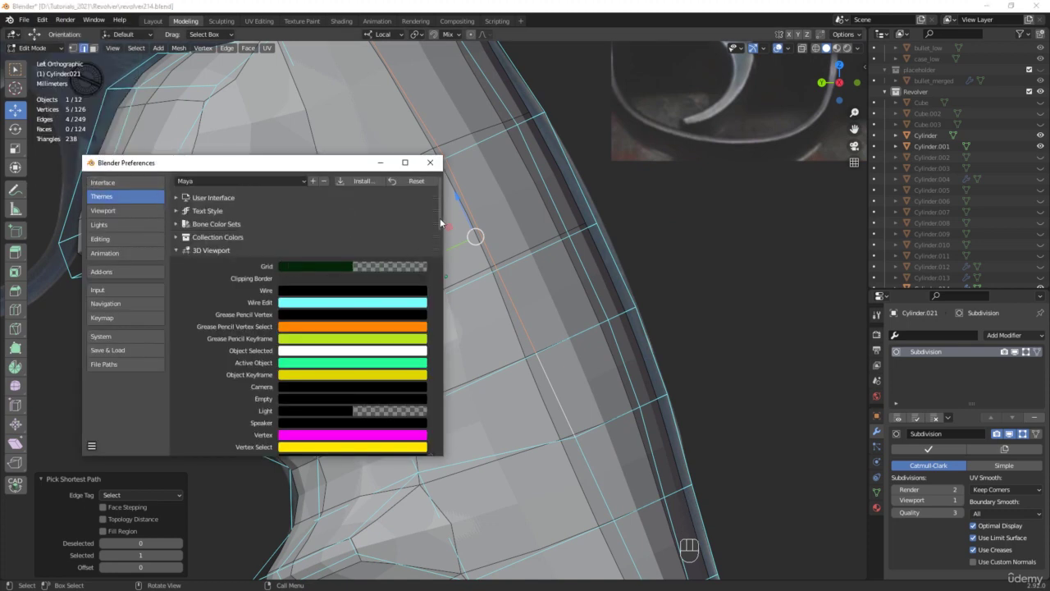
{"action": "left_click_drag", "start_coordinate": [441, 223], "coordinate": [434, 342]}
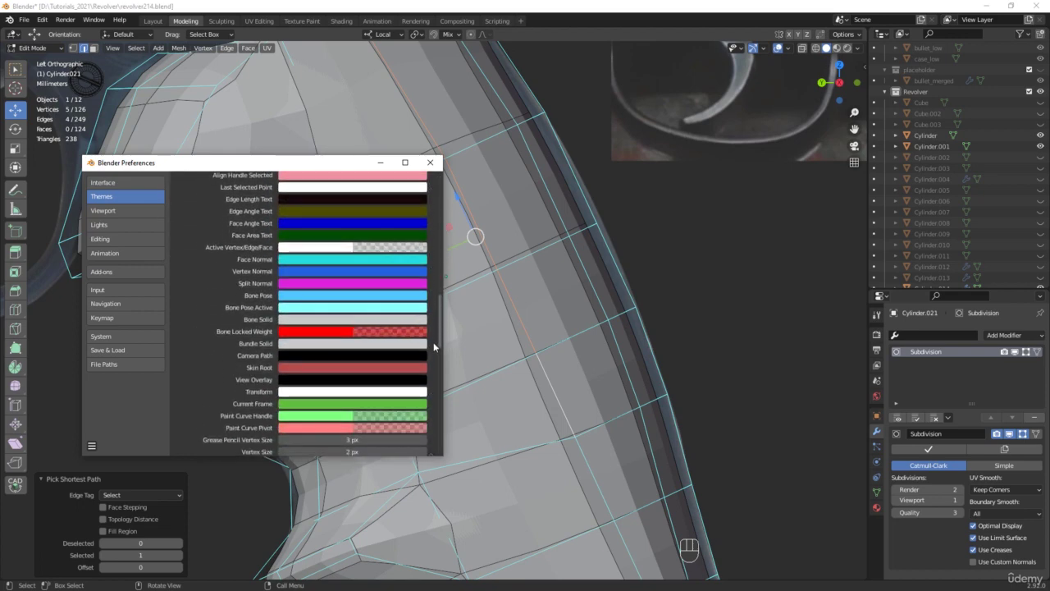
{"action": "left_click", "coordinate": [319, 248]}
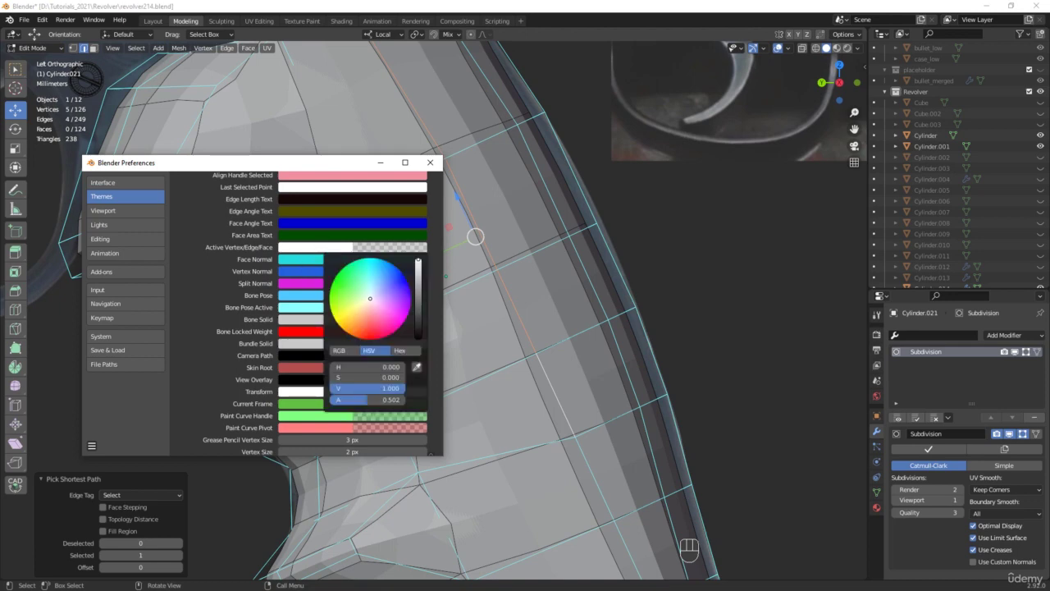
{"action": "left_click", "coordinate": [330, 290]}
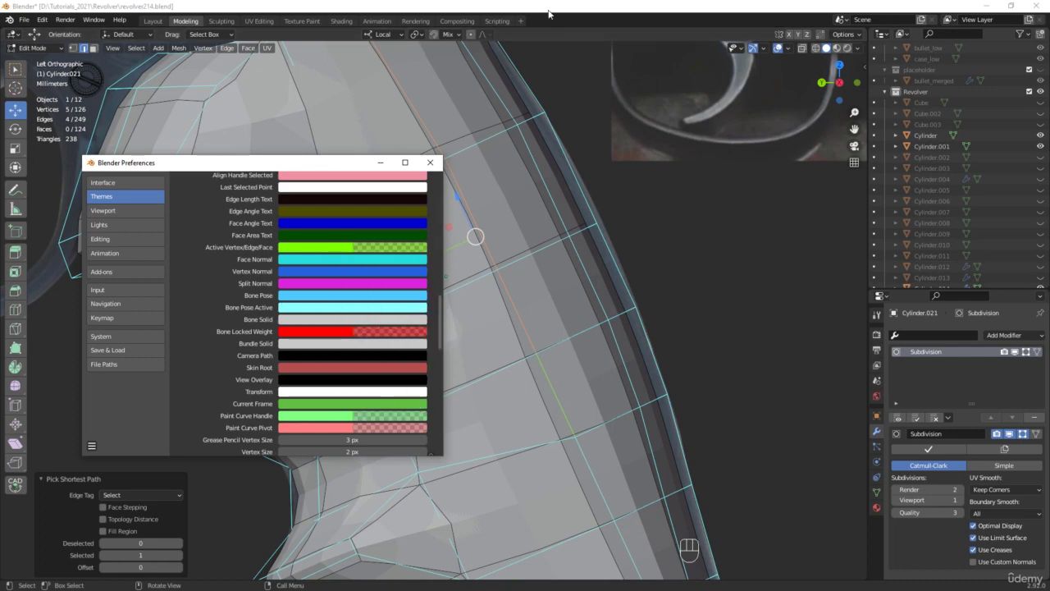
{"action": "left_click", "coordinate": [430, 162]}
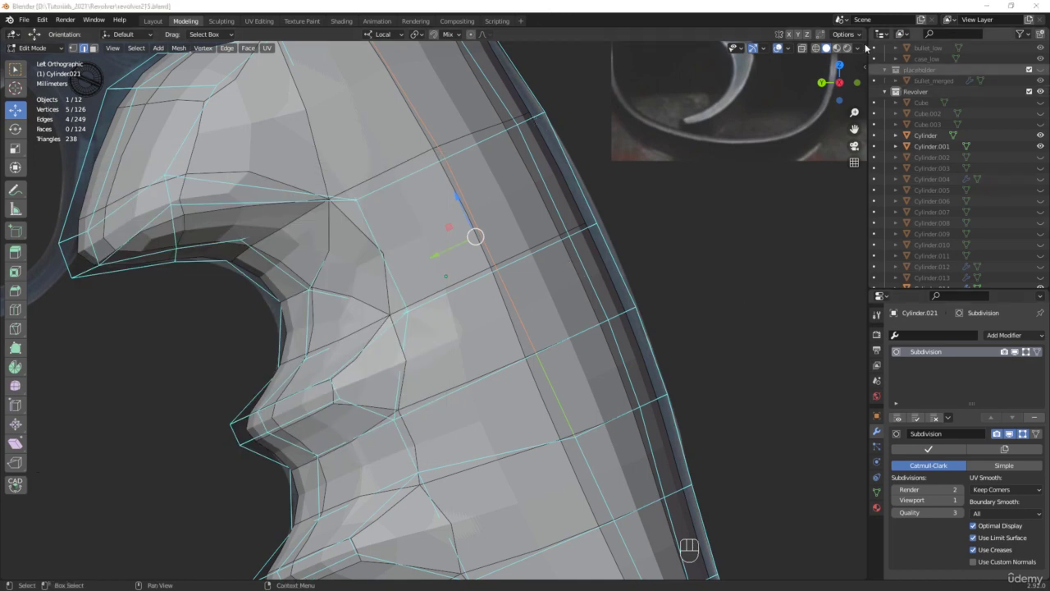
Save an incremental version of the file as revolver215.blend and turn on see-through display
{"action": "key", "text": "ctrl+alt+s"}
{"action": "key", "text": "alt+z"}
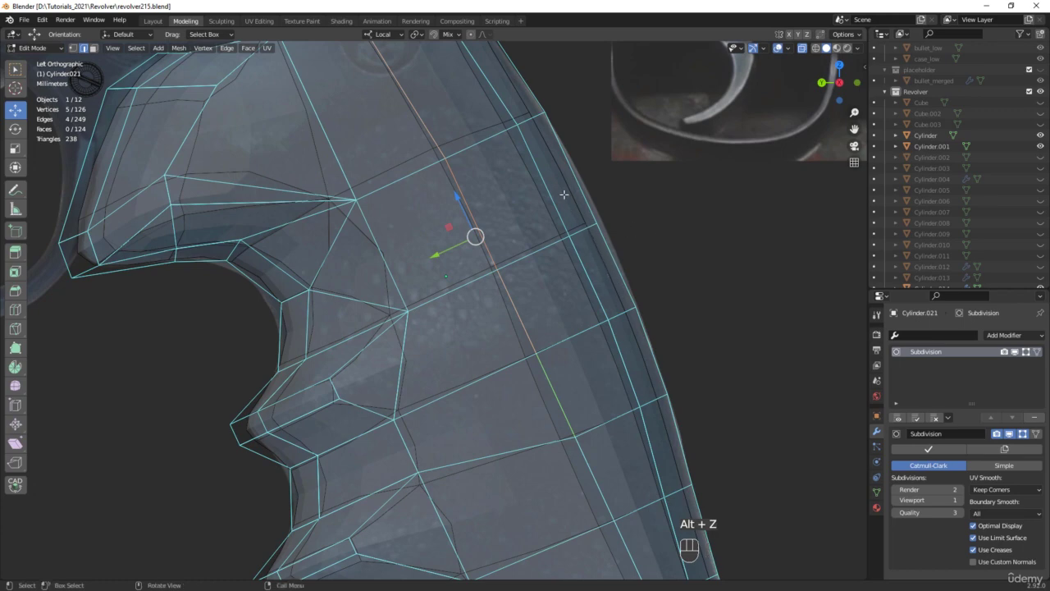
Move the six vertices of two neighbouring rows on the grip's upper back edge about 1.9 mm rearward along local Y
{"action": "scroll", "coordinate": [564, 179], "scroll_direction": "down", "scroll_amount": 2}
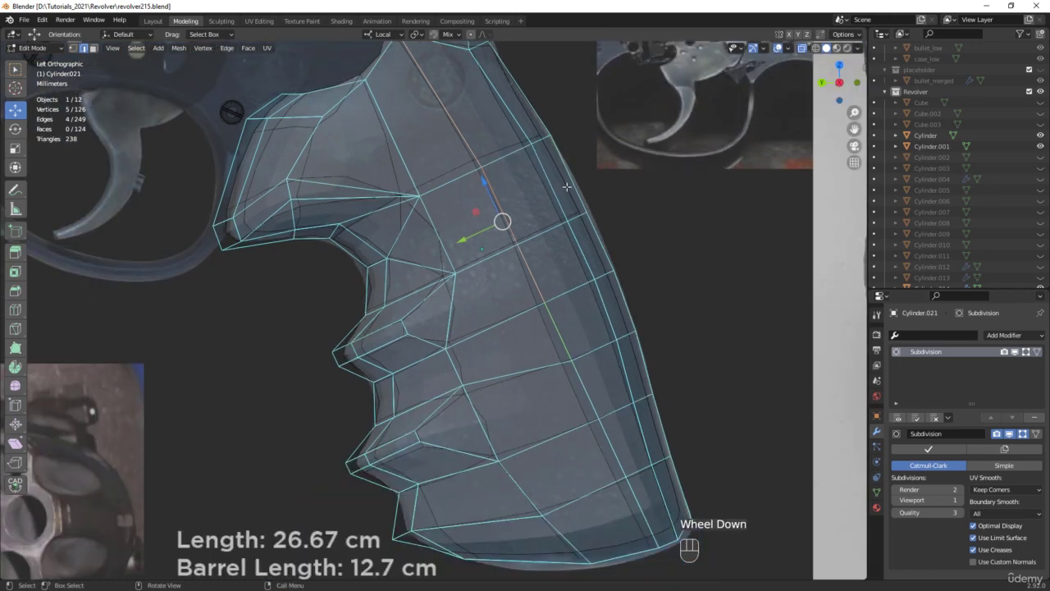
{"action": "left_click_drag", "start_coordinate": [600, 177], "coordinate": [557, 299]}
{"action": "left_click_drag", "start_coordinate": [559, 260], "coordinate": [572, 265]}
{"action": "scroll", "coordinate": [575, 271], "scroll_direction": "up", "scroll_amount": 2}
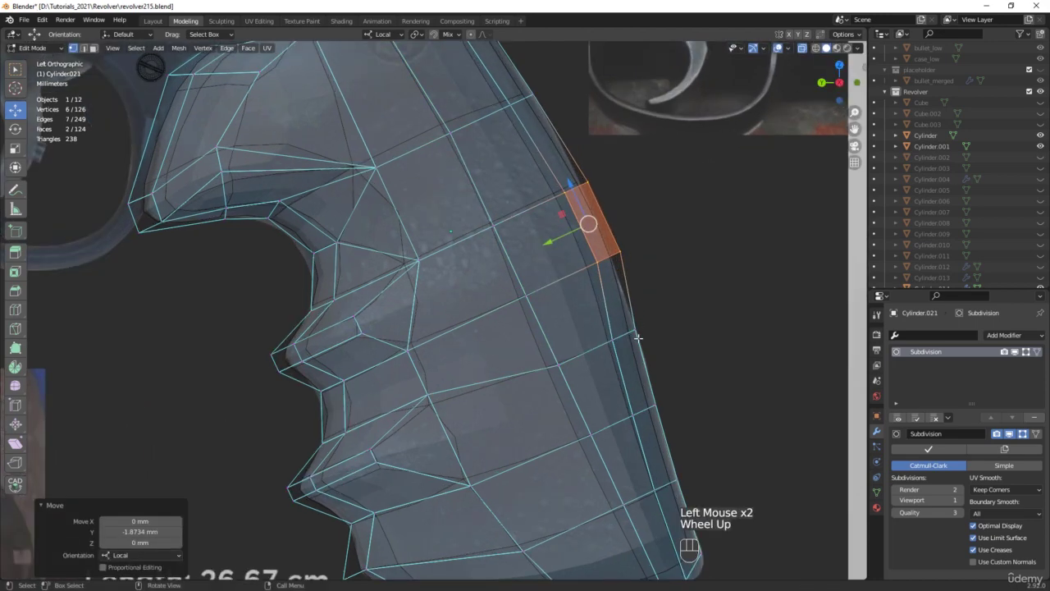
Shift the lower back-edge vertices rearward along local Y, moving the row just above the bottom corner about 1.3 mm
{"action": "left_click", "coordinate": [657, 336]}
{"action": "left_click_drag", "start_coordinate": [697, 398], "coordinate": [603, 389], "text": "shift"}
{"action": "middle_click_drag", "start_coordinate": [602, 390], "coordinate": [525, 215], "text": "shift"}
{"action": "left_click_drag", "start_coordinate": [639, 294], "coordinate": [569, 323]}
{"action": "scroll", "coordinate": [574, 332], "scroll_direction": "up", "scroll_amount": 2}
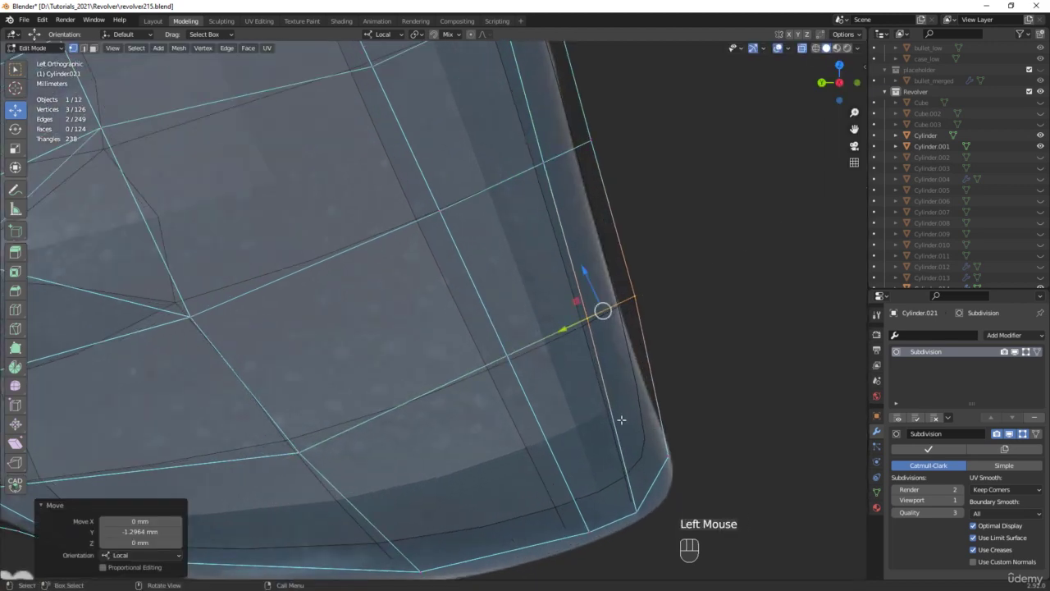
Move the three back-edge vertices in the first row below the neck about 1.9 mm rearward along local Y
{"action": "scroll", "coordinate": [622, 420], "scroll_direction": "down", "scroll_amount": 1}
{"action": "scroll", "coordinate": [380, 186], "scroll_direction": "down", "scroll_amount": 1}
{"action": "middle_click_drag", "start_coordinate": [380, 186], "coordinate": [481, 265], "text": "shift"}
{"action": "scroll", "coordinate": [482, 265], "scroll_direction": "up", "scroll_amount": 1}
{"action": "left_click_drag", "start_coordinate": [551, 186], "coordinate": [433, 284]}
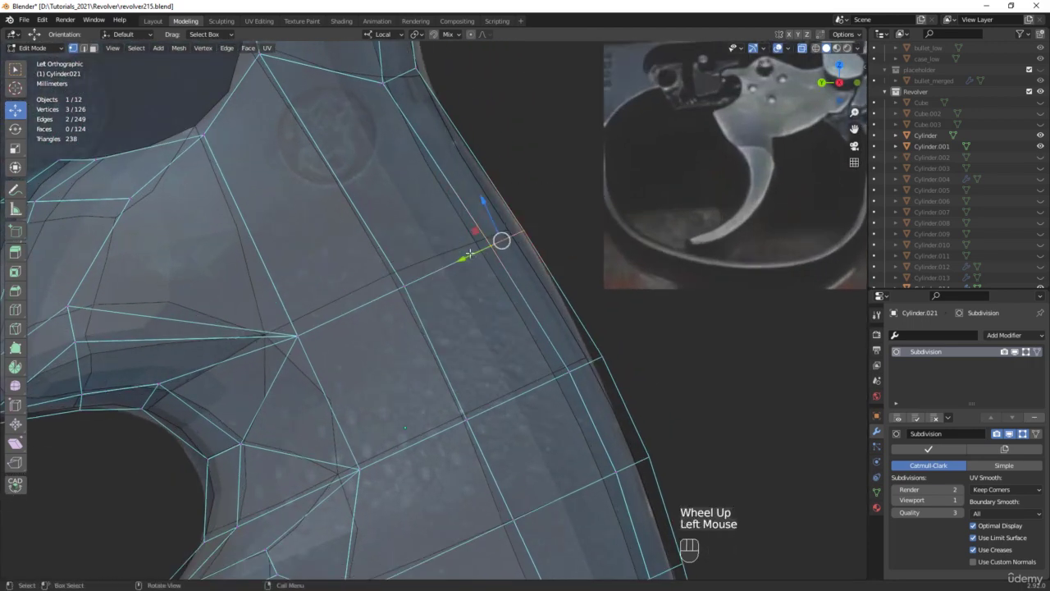
{"action": "left_click_drag", "start_coordinate": [469, 254], "coordinate": [487, 241]}
Move the front curve's vertices above the upper finger ridge about 1.5 mm forward along local Y, and save incrementally as revolver216.blend
{"action": "middle_click_drag", "start_coordinate": [487, 241], "coordinate": [535, 424], "text": "shift"}
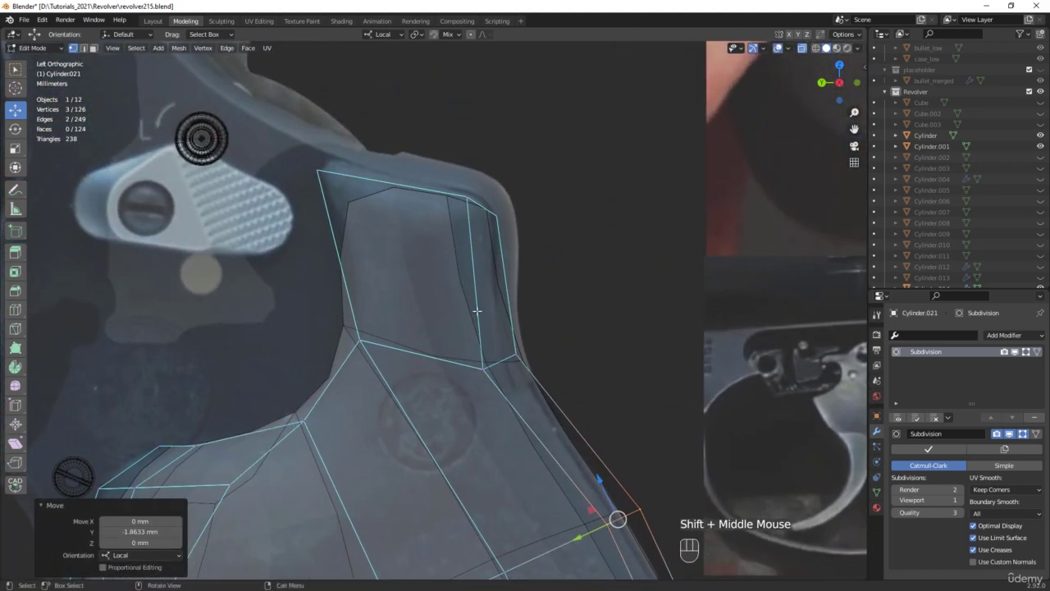
{"action": "scroll", "coordinate": [450, 305], "scroll_direction": "down", "scroll_amount": 2, "text": "shift"}
{"action": "middle_click_drag", "start_coordinate": [451, 305], "coordinate": [403, 129], "text": "shift"}
{"action": "scroll", "coordinate": [420, 320], "scroll_direction": "up", "scroll_amount": 1, "text": "shift"}
{"action": "scroll", "coordinate": [420, 320], "scroll_direction": "up", "scroll_amount": 1}
{"action": "scroll", "coordinate": [420, 320], "scroll_direction": "up", "scroll_amount": 1}
{"action": "left_click", "coordinate": [421, 320]}
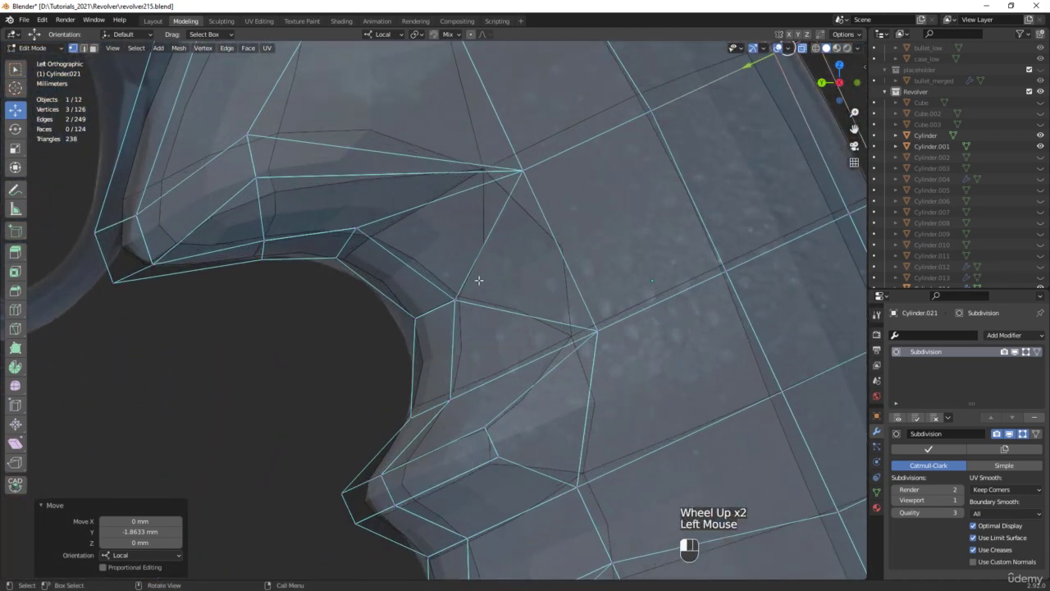
{"action": "left_click_drag", "start_coordinate": [404, 324], "coordinate": [399, 337]}
{"action": "scroll", "coordinate": [400, 337], "scroll_direction": "down", "scroll_amount": 1}
{"action": "scroll", "coordinate": [399, 337], "scroll_direction": "down", "scroll_amount": 1}
{"action": "middle_click_drag", "start_coordinate": [400, 338], "coordinate": [458, 423], "text": "shift"}
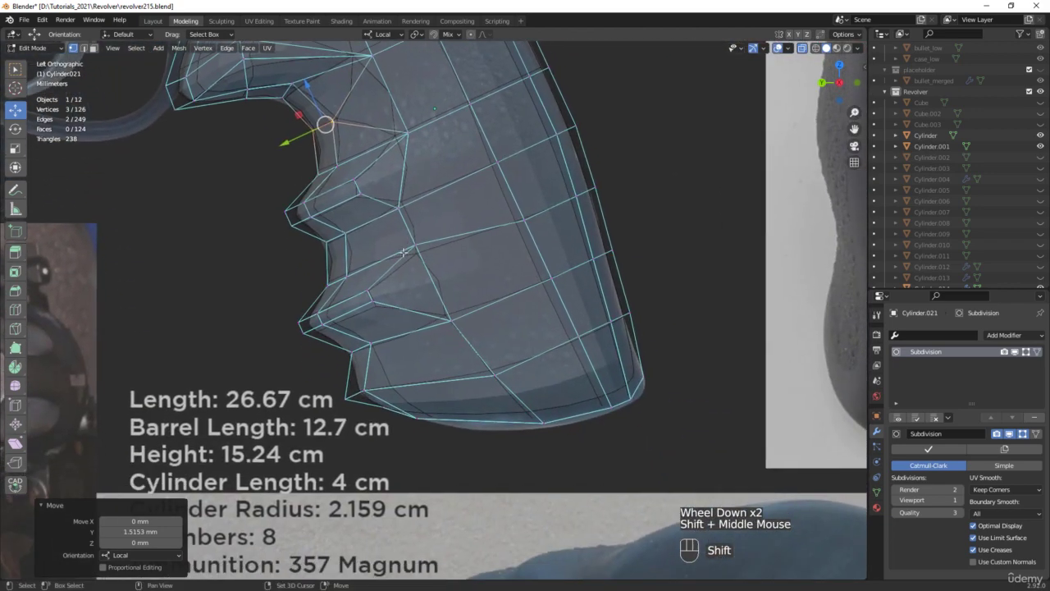
{"action": "key", "text": "ctrl+alt+s"}
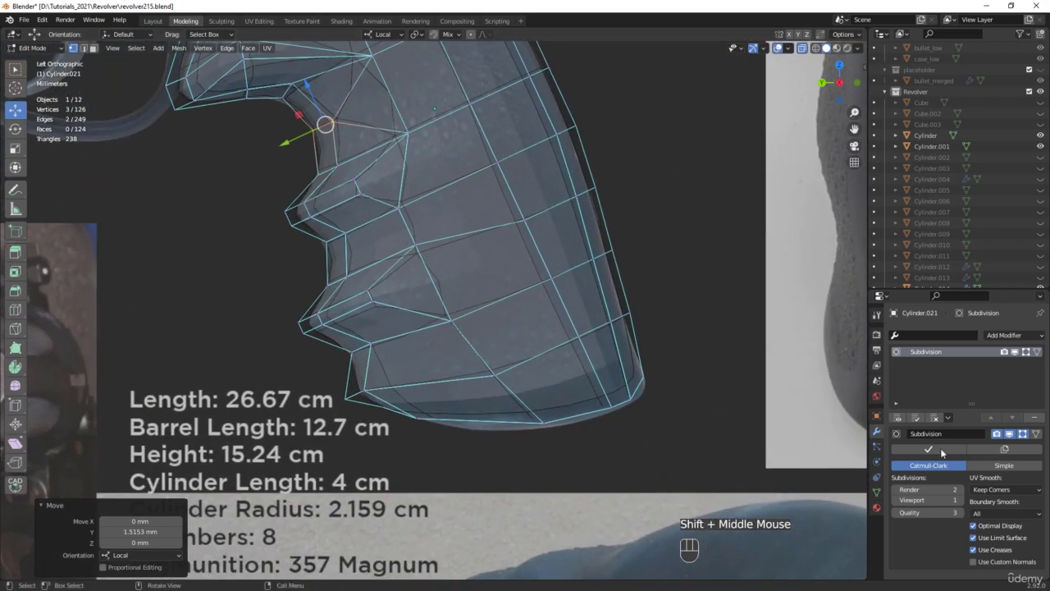
Subdivide the ring of four edges across the front part of the grip's bottom rim
{"action": "scroll", "coordinate": [447, 428], "scroll_direction": "up", "scroll_amount": 3}
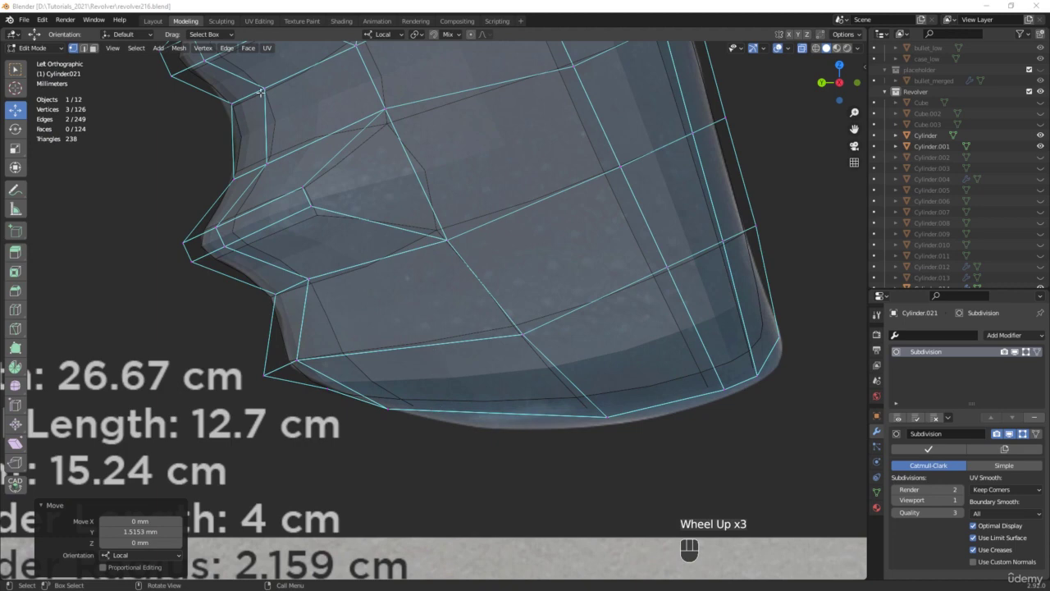
{"action": "left_click", "coordinate": [83, 47]}
{"action": "double_click", "coordinate": [450, 342]}
{"action": "right_click", "coordinate": [465, 370]}
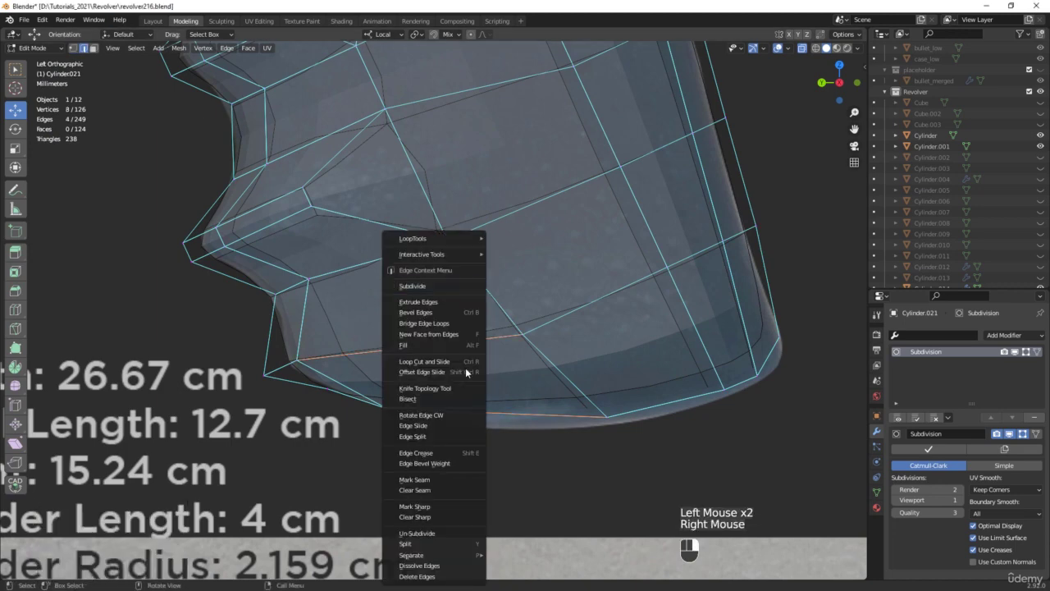
{"action": "left_click", "coordinate": [434, 285]}
{"action": "key", "text": "1"}
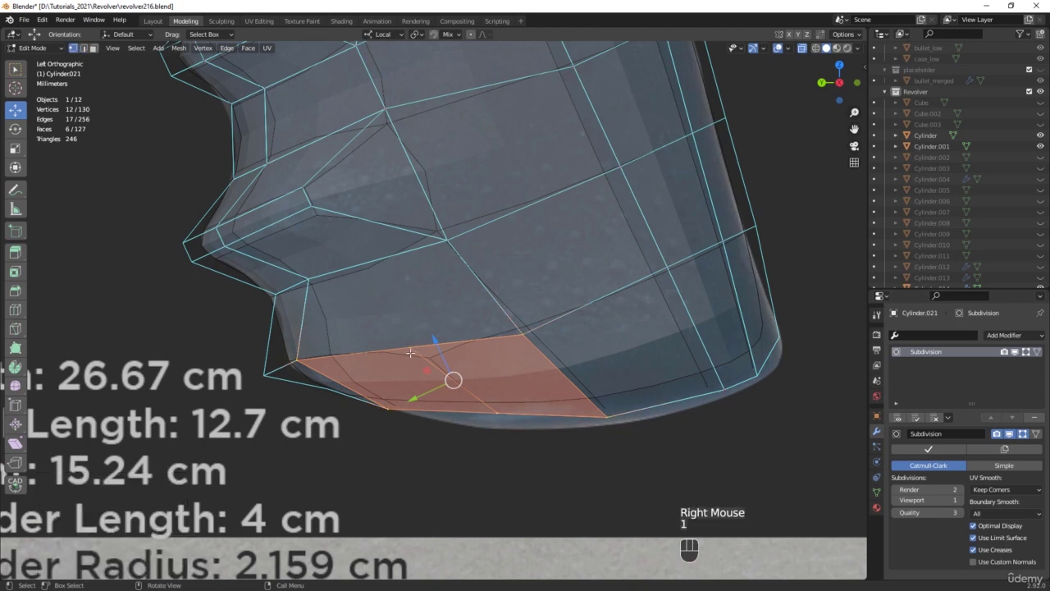
Connect the new upper midpoint vertices to the inner corner vertices just below the lower finger ridge on both sides
{"action": "left_click", "coordinate": [408, 350]}
{"action": "left_click", "coordinate": [330, 270], "text": "shift"}
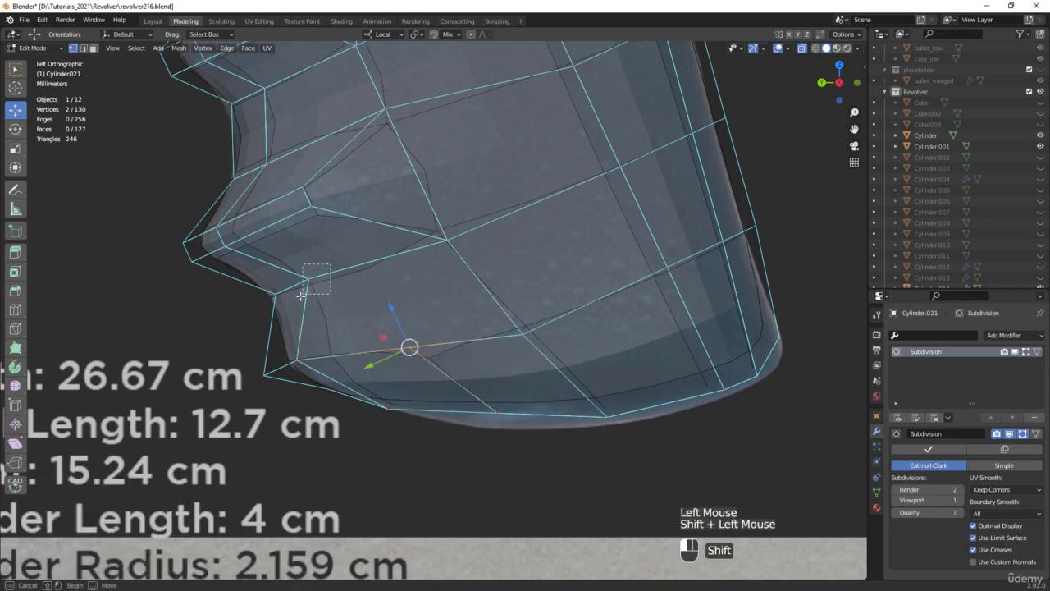
{"action": "key", "text": "j"}
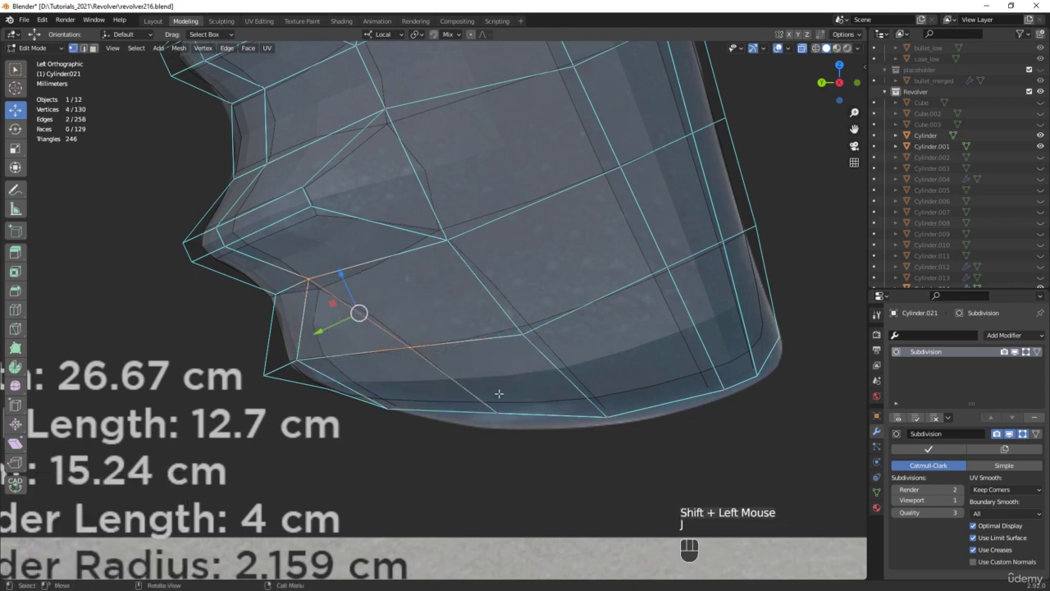
Lower the bottom-rim vertices onto the reference outline, shifting the middle pair about -0.2 mm in local Y and -1.5 mm in Z
{"action": "left_click_drag", "start_coordinate": [499, 394], "coordinate": [477, 421]}
{"action": "left_click", "coordinate": [596, 425]}
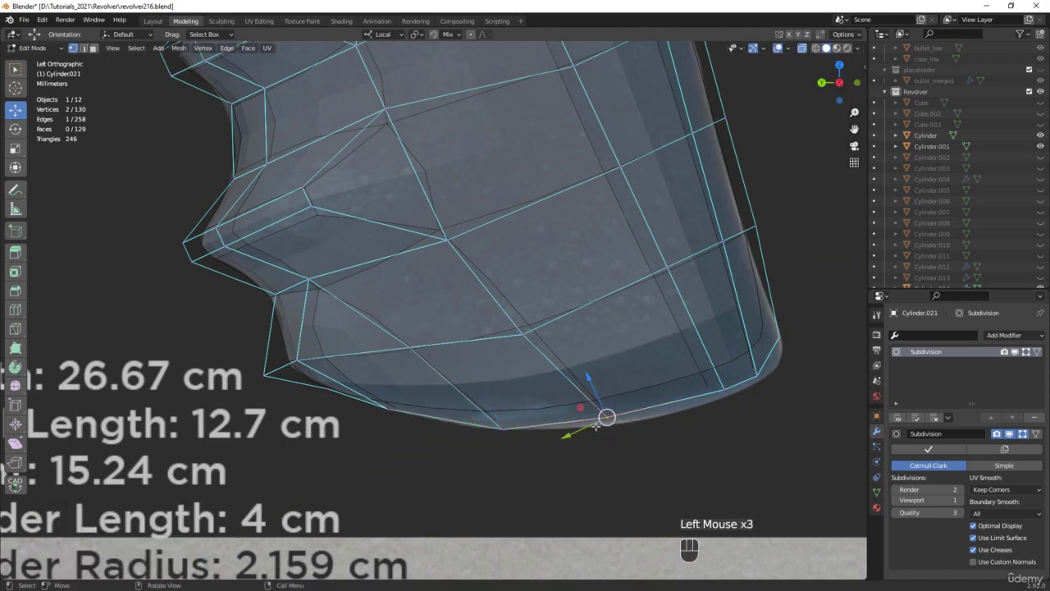
{"action": "left_click_drag", "start_coordinate": [584, 409], "coordinate": [586, 414]}
{"action": "scroll", "coordinate": [586, 414], "scroll_direction": "down", "scroll_amount": 2}
Turn off see-through display and hide the Subdivision modifier's effect in the viewport
{"action": "key", "text": "alt+z"}
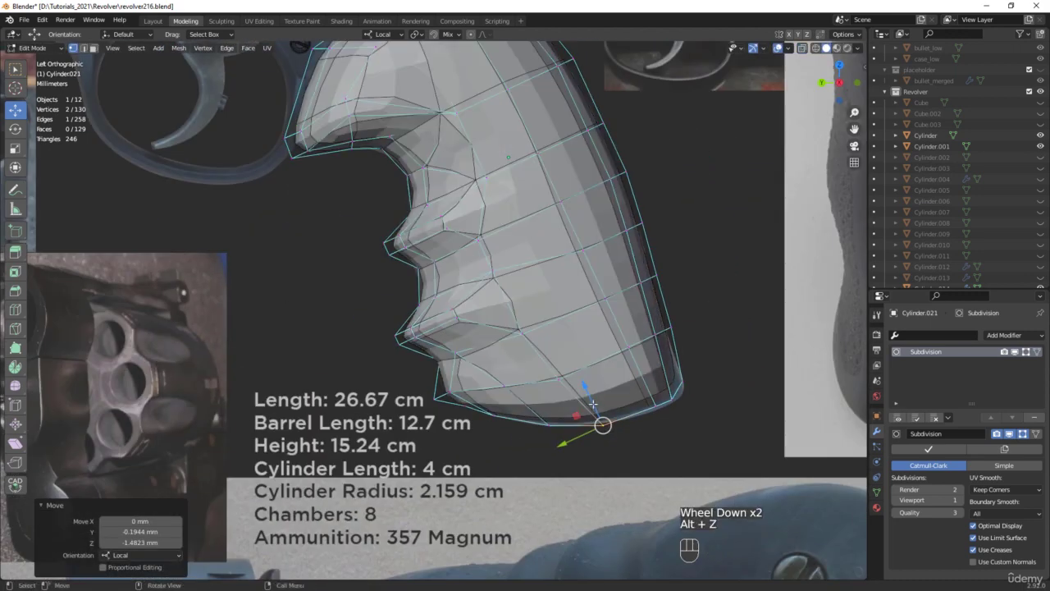
{"action": "middle_click_drag", "start_coordinate": [586, 415], "coordinate": [521, 275]}
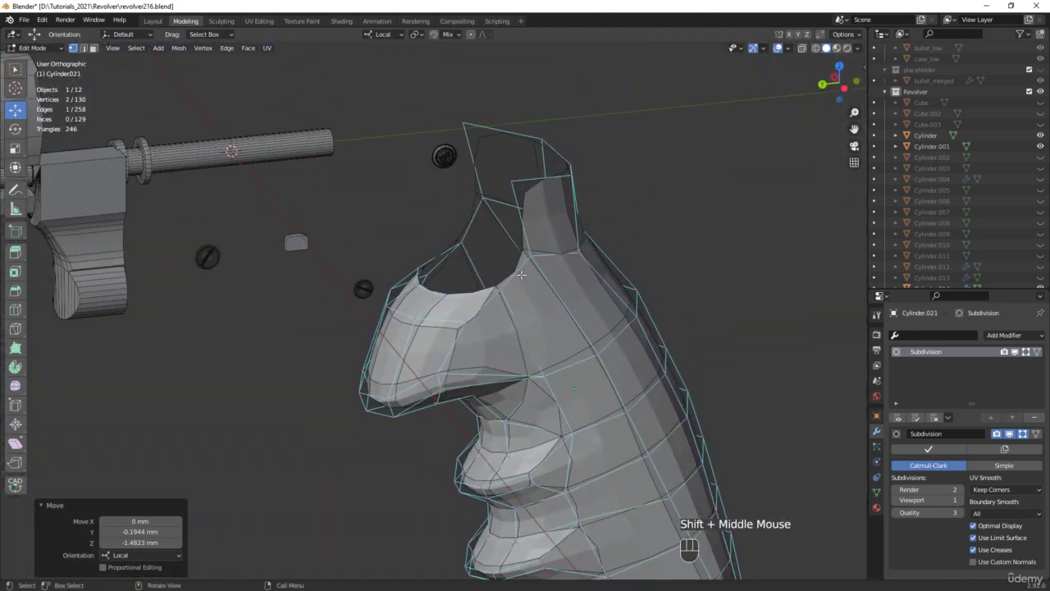
{"action": "left_click", "coordinate": [1015, 351]}
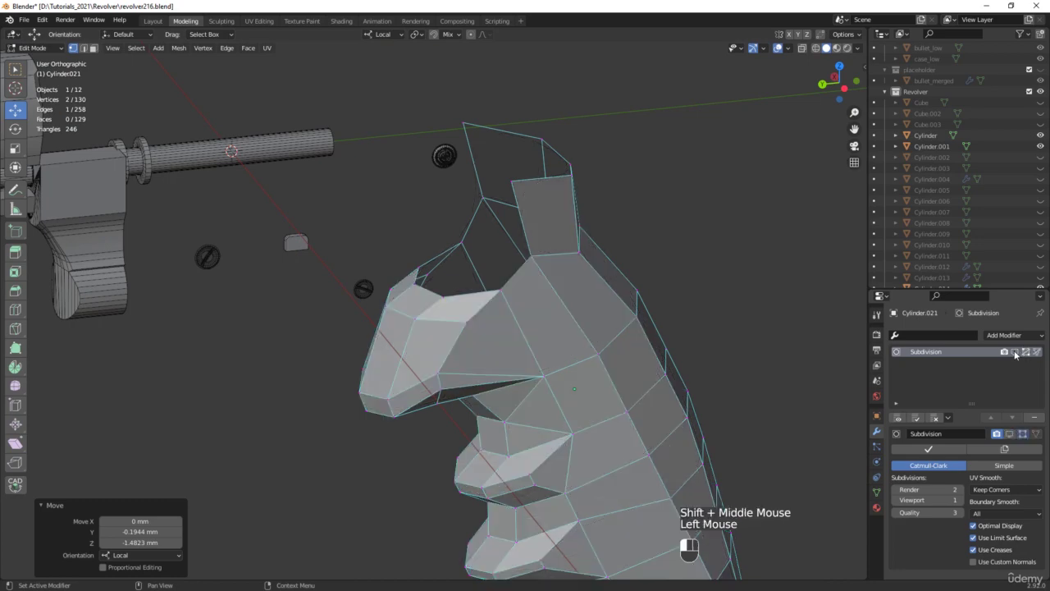
Select the boundary loop around the grip's open top and fill it with a single face
{"action": "middle_click_drag", "start_coordinate": [566, 324], "coordinate": [555, 311]}
{"action": "scroll", "coordinate": [555, 311], "scroll_direction": "up", "scroll_amount": 2}
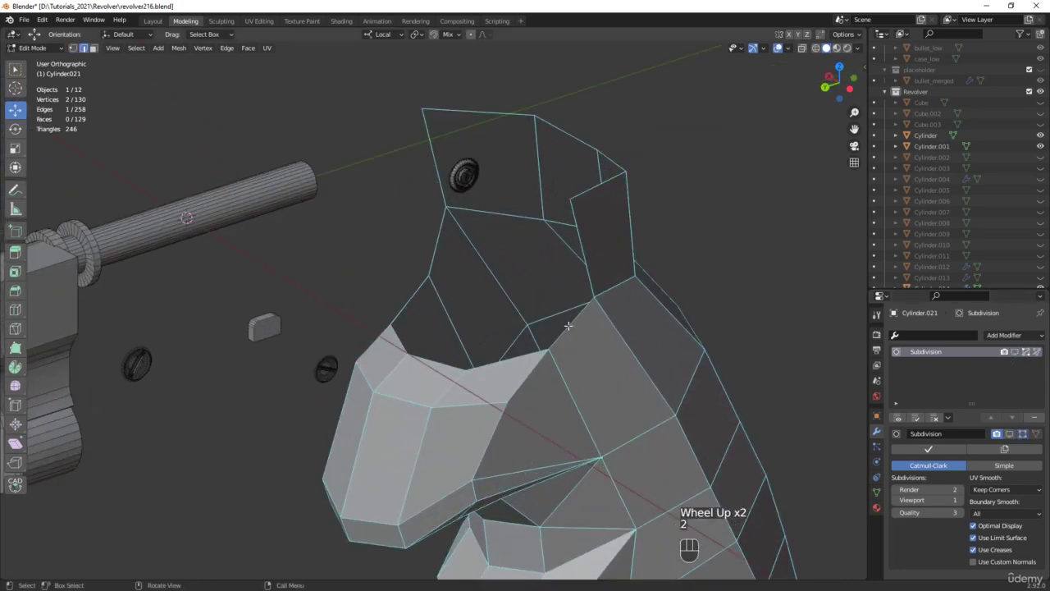
{"action": "left_click", "coordinate": [569, 325], "text": "alt"}
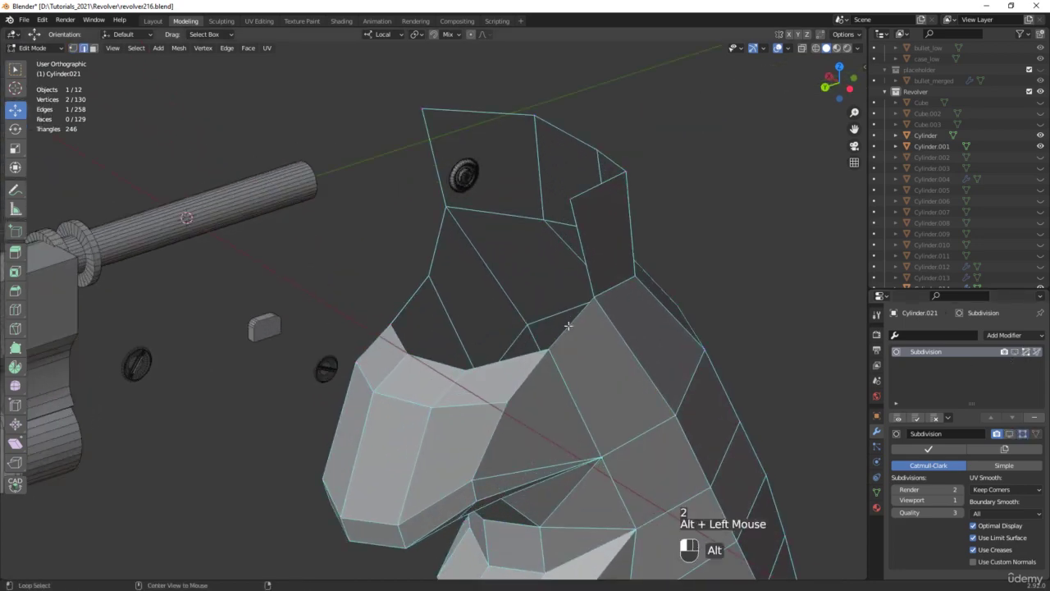
{"action": "left_click", "coordinate": [580, 193], "text": "alt+shift"}
{"action": "key", "text": "f"}
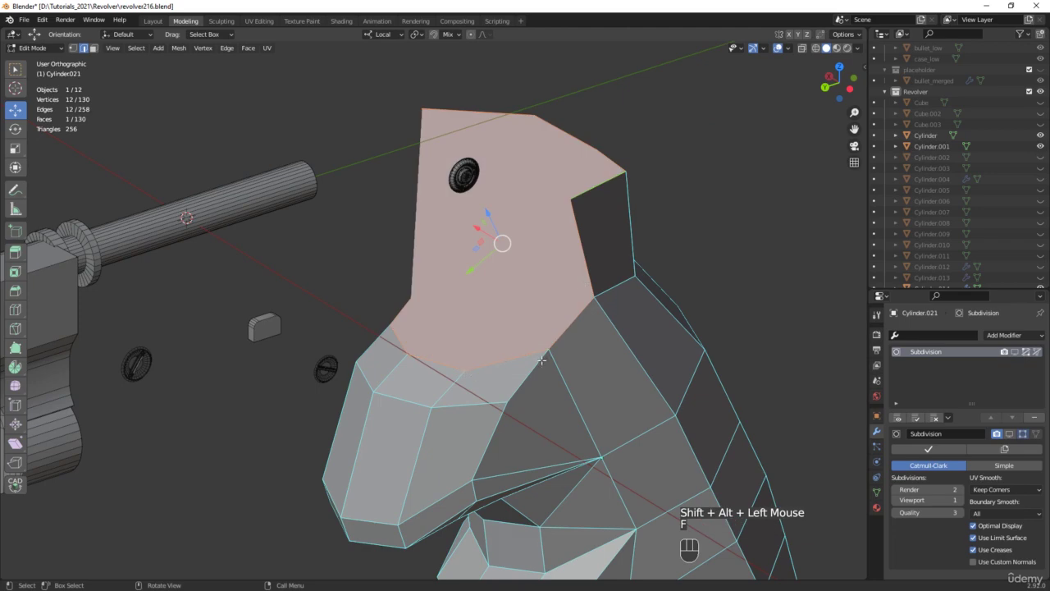
Split the new top face with edges joining the opposing side vertices at the front shoulder and at the neck's base
{"action": "left_click", "coordinate": [551, 350]}
{"action": "key", "text": "alt+z"}
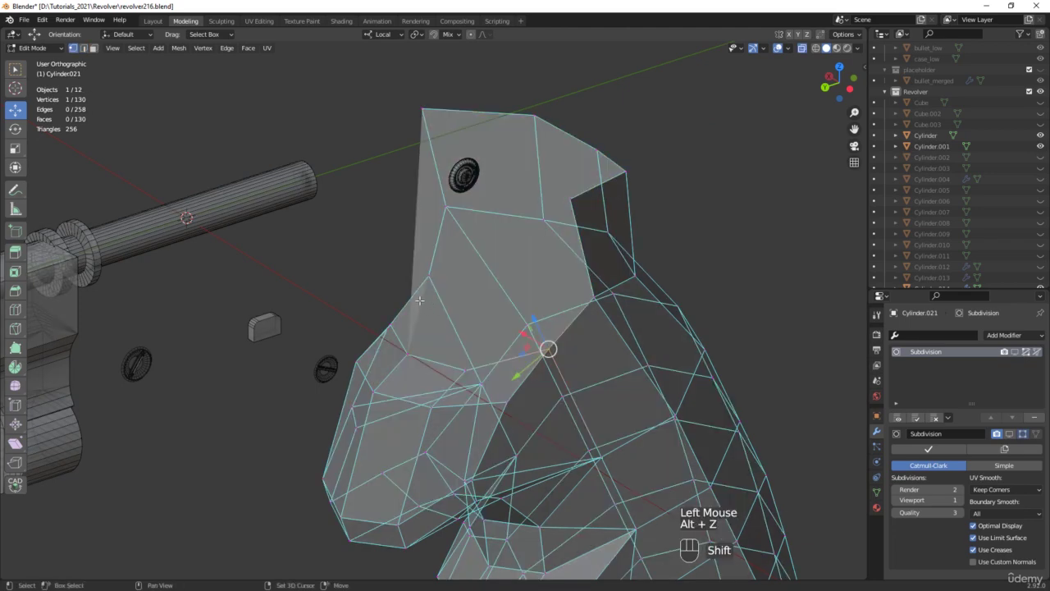
{"action": "middle_click_drag", "start_coordinate": [463, 297], "coordinate": [533, 378]}
{"action": "left_click_drag", "start_coordinate": [534, 377], "coordinate": [578, 330]}
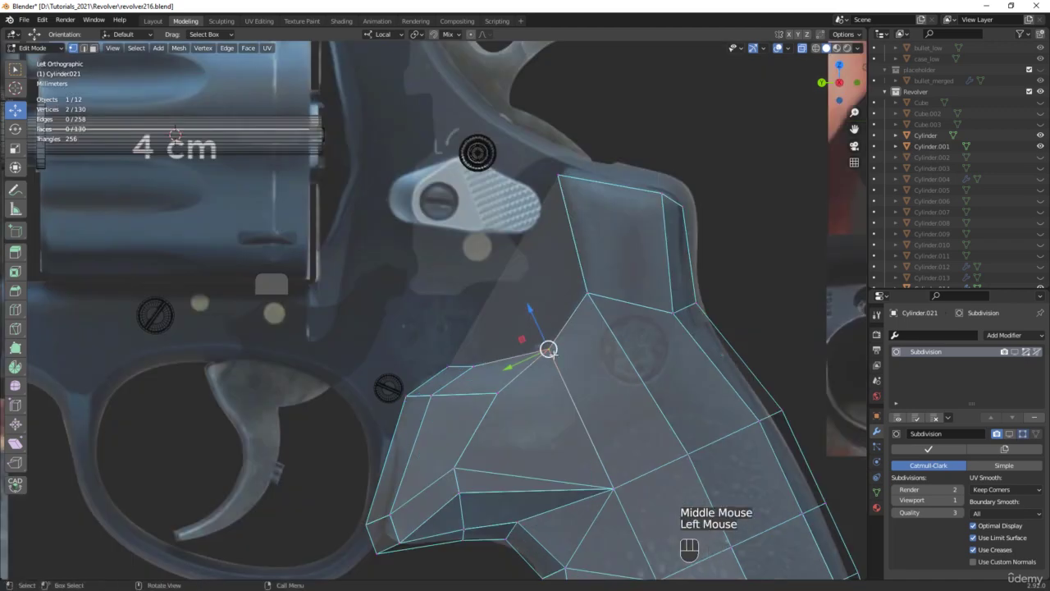
{"action": "key", "text": "j"}
Join the two opposing front corners at the neck's top with an edge, and save the file as revolver217.blend
{"action": "middle_click_drag", "start_coordinate": [579, 287], "coordinate": [576, 201]}
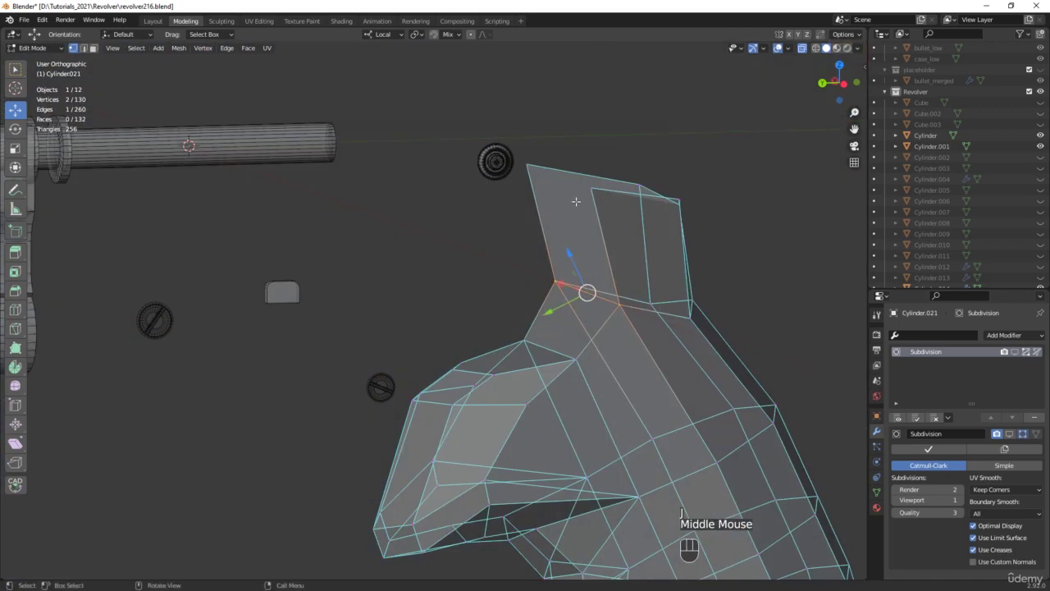
{"action": "left_click", "coordinate": [528, 165]}
{"action": "left_click", "coordinate": [591, 187], "text": "shift"}
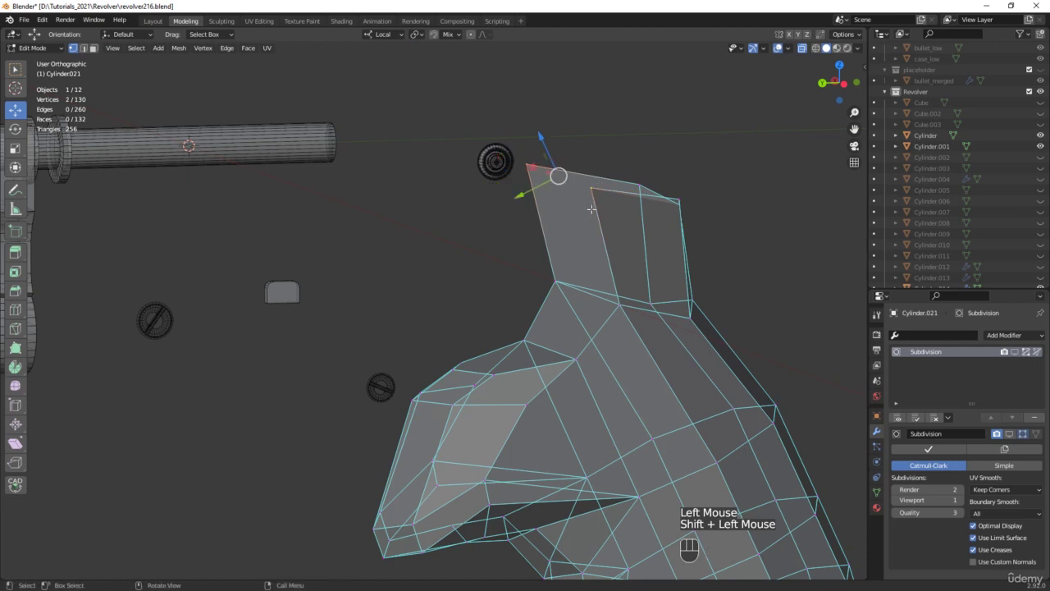
{"action": "key", "text": "j"}
{"action": "key", "text": "alt+z"}
{"action": "middle_click_drag", "start_coordinate": [628, 225], "coordinate": [526, 371]}
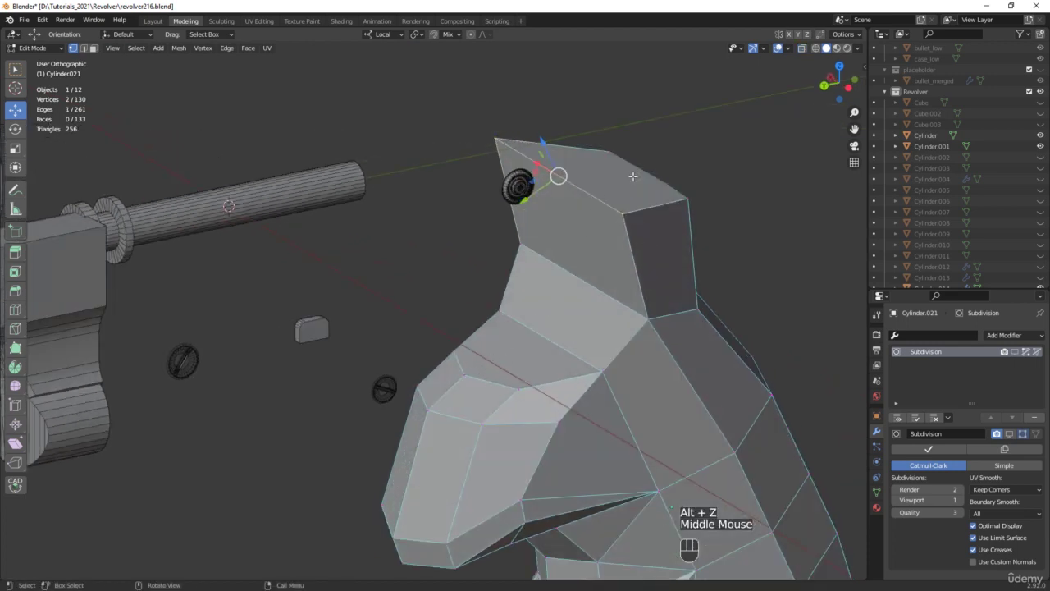
{"action": "key", "text": "ctrl+alt+s"}
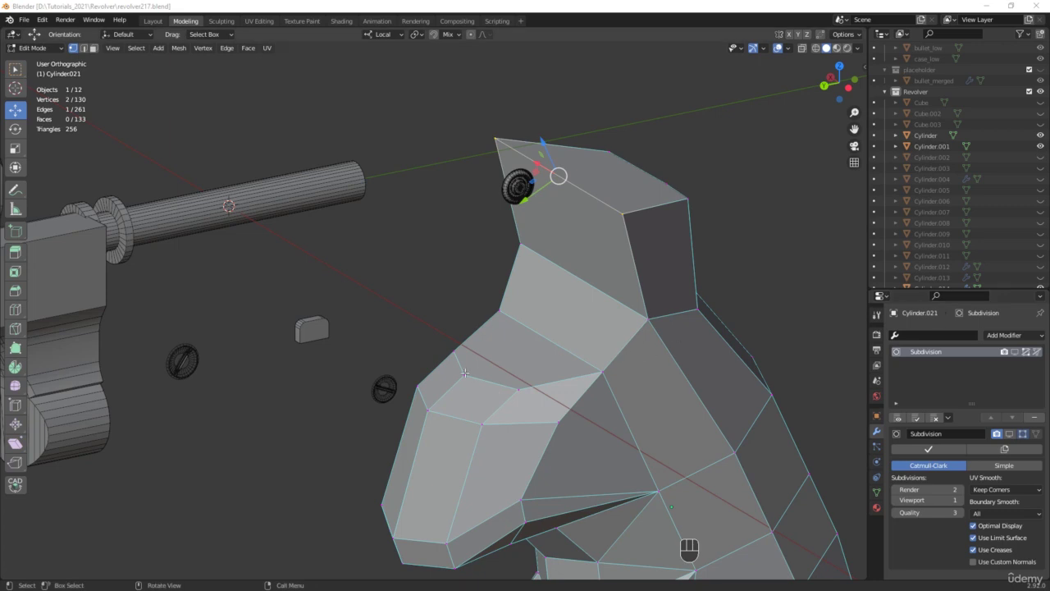
Add a Mirror modifier on the X axis with X bisect enabled, and apply it to the grip
{"action": "left_click", "coordinate": [1015, 335]}
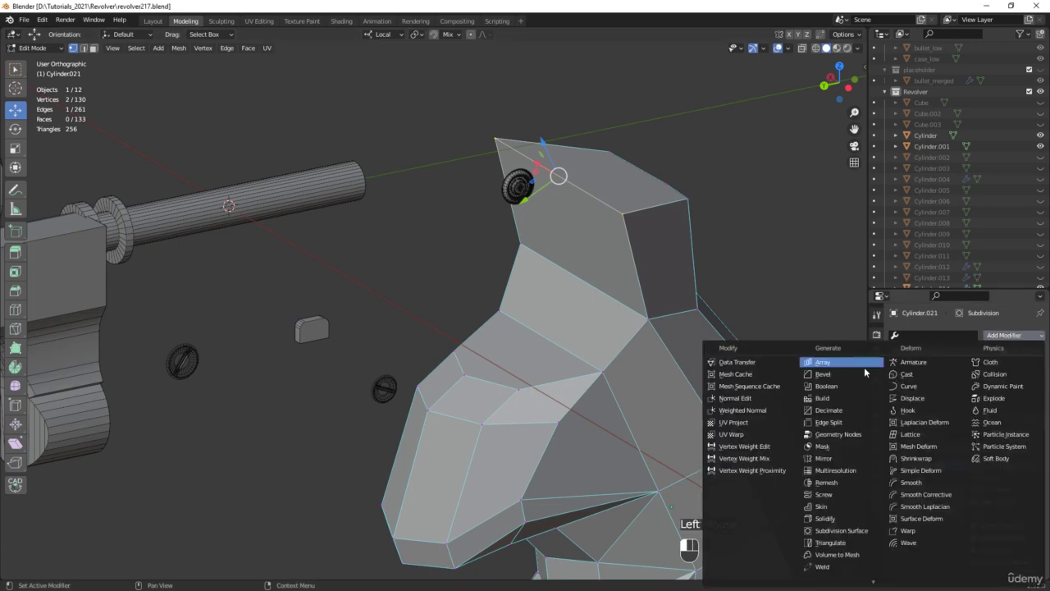
{"action": "left_click", "coordinate": [824, 458]}
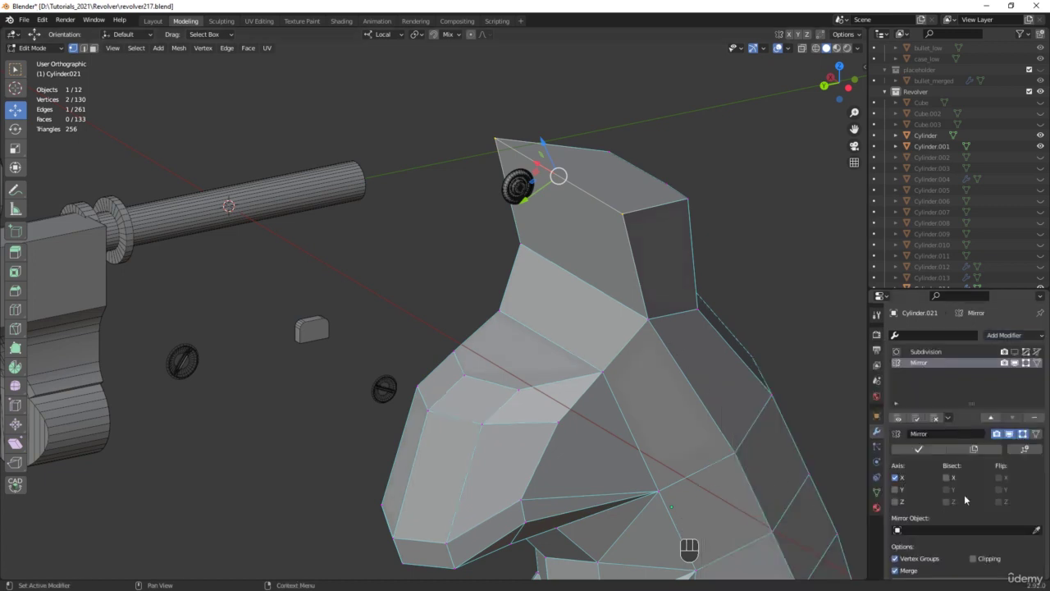
{"action": "left_click", "coordinate": [948, 478]}
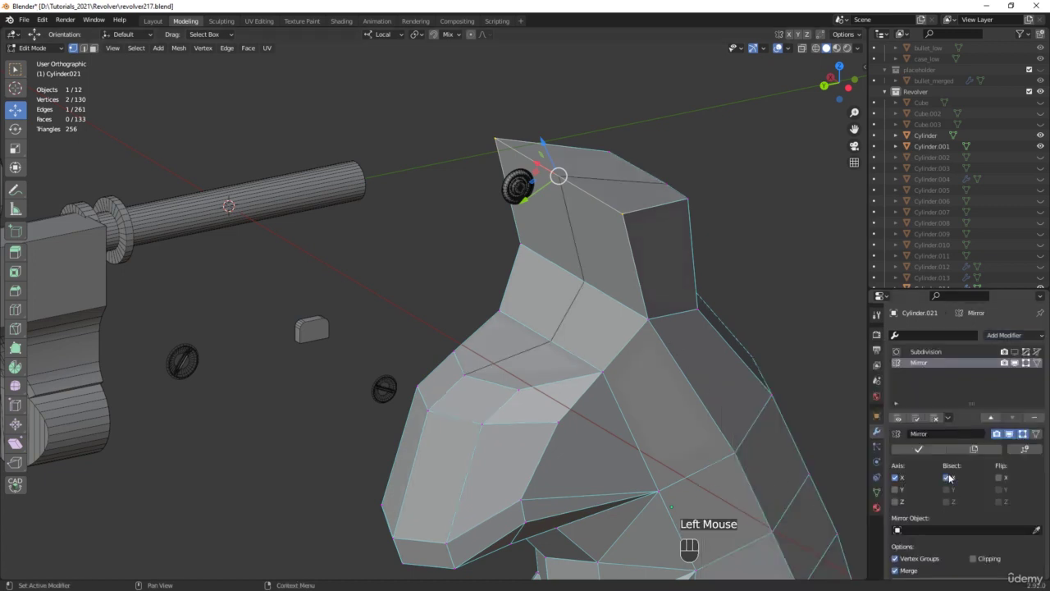
{"action": "middle_click_drag", "start_coordinate": [574, 410], "coordinate": [505, 264], "text": "shift"}
{"action": "scroll", "coordinate": [525, 254], "scroll_direction": "down", "scroll_amount": 2}
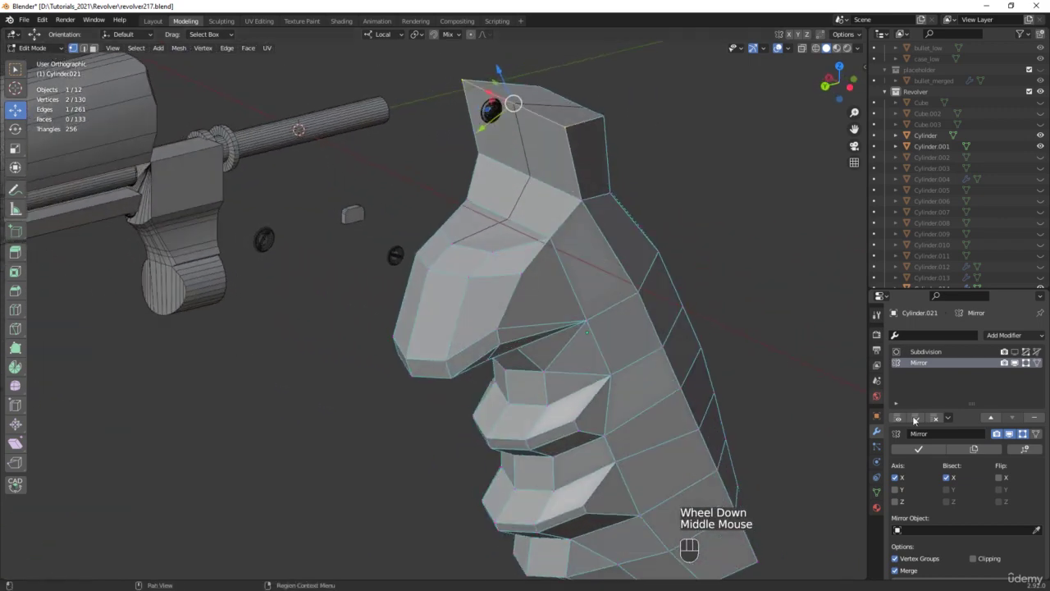
{"action": "left_click", "coordinate": [949, 450]}
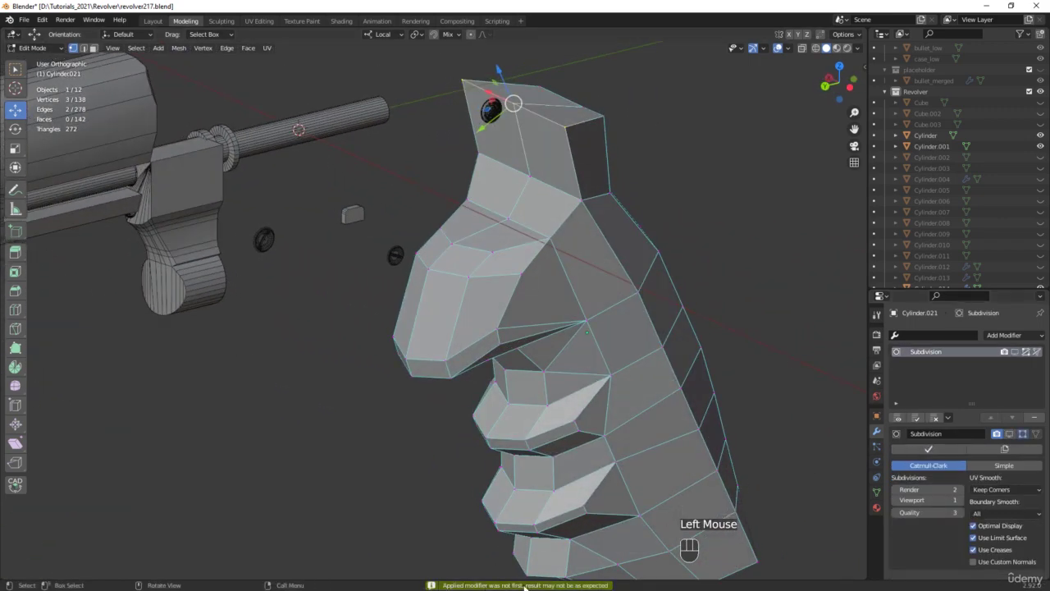
Delete all grip vertices on the +X side of the center seam, keeping the seam itself
{"action": "middle_click_drag", "start_coordinate": [575, 328], "coordinate": [513, 280], "text": "alt"}
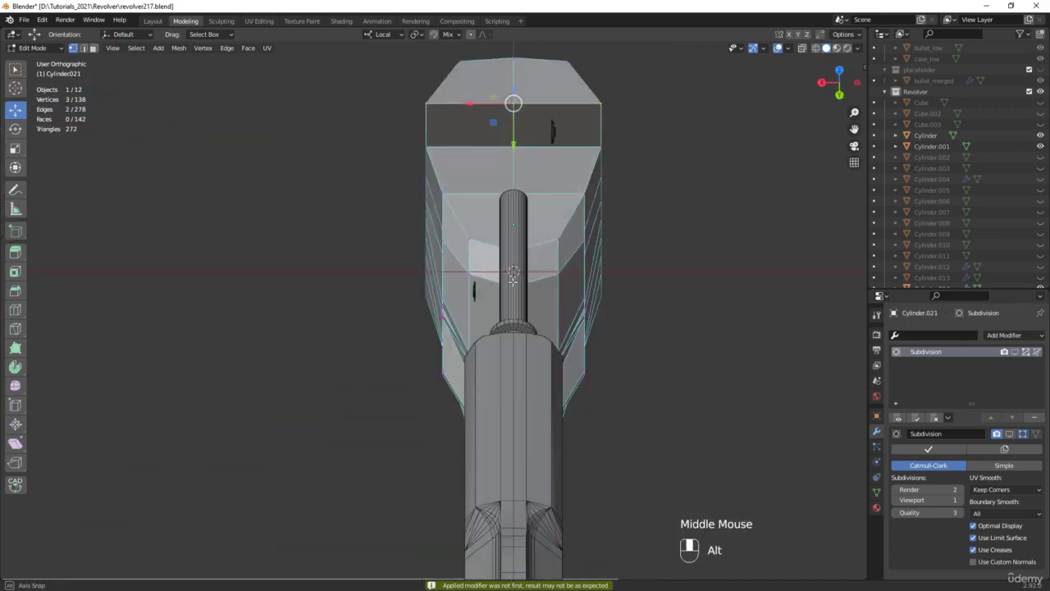
{"action": "key", "text": "alt+z"}
{"action": "scroll", "coordinate": [396, 429], "scroll_direction": "down", "scroll_amount": 2}
{"action": "left_click_drag", "start_coordinate": [376, 445], "coordinate": [492, 80]}
{"action": "key", "text": "x"}
{"action": "left_click", "coordinate": [492, 79]}
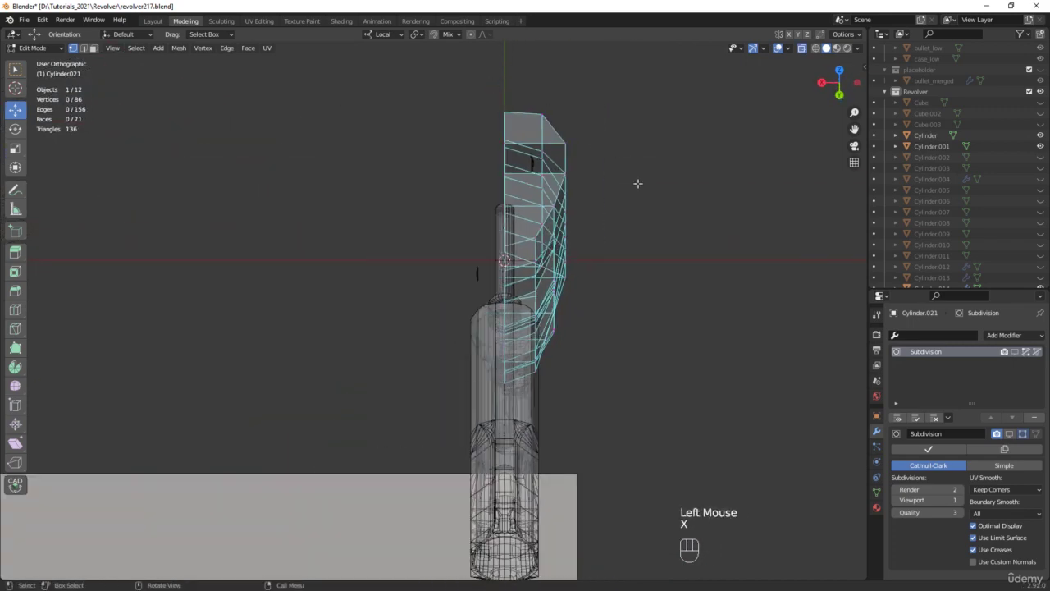
Flatten the four vertices at the neck's top by scaling them to 0 along local Z
{"action": "middle_click_drag", "start_coordinate": [635, 180], "coordinate": [626, 436]}
{"action": "key", "text": "alt+z"}
{"action": "key", "text": "alt+z"}
{"action": "scroll", "coordinate": [525, 182], "scroll_direction": "up", "scroll_amount": 4}
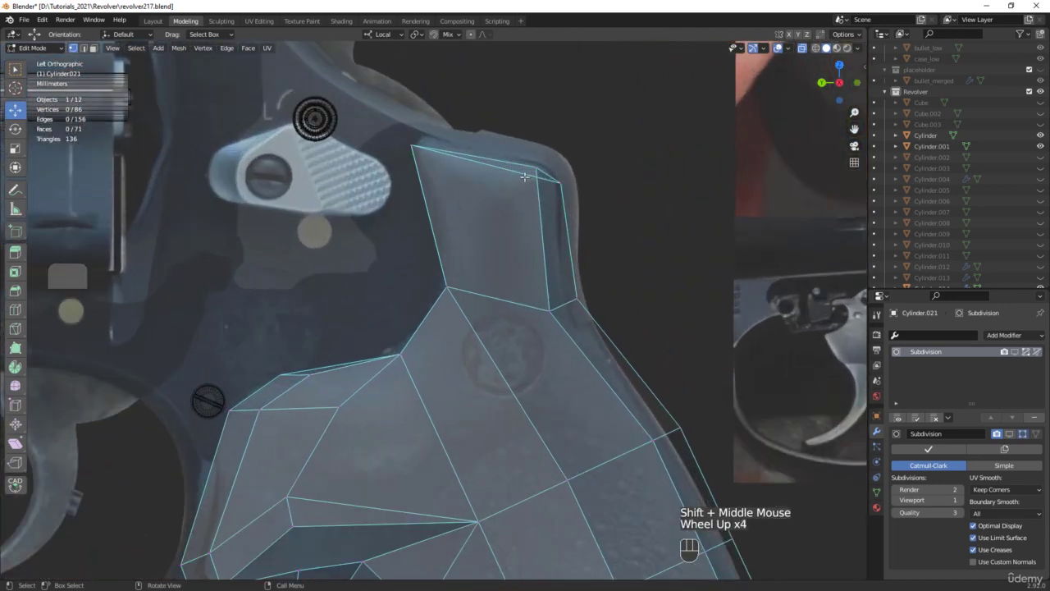
{"action": "left_click_drag", "start_coordinate": [384, 105], "coordinate": [614, 205]}
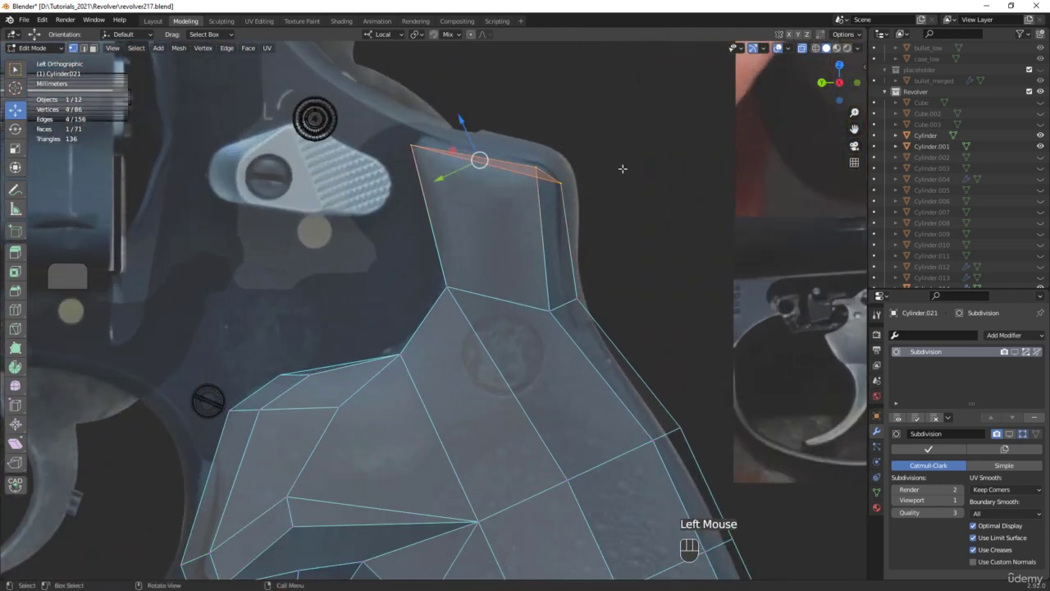
{"action": "key", "text": "s"}
{"action": "key", "text": "z"}
{"action": "key", "text": "0"}
{"action": "left_click", "coordinate": [622, 169]}
{"action": "scroll", "coordinate": [468, 164], "scroll_direction": "up", "scroll_amount": 2}
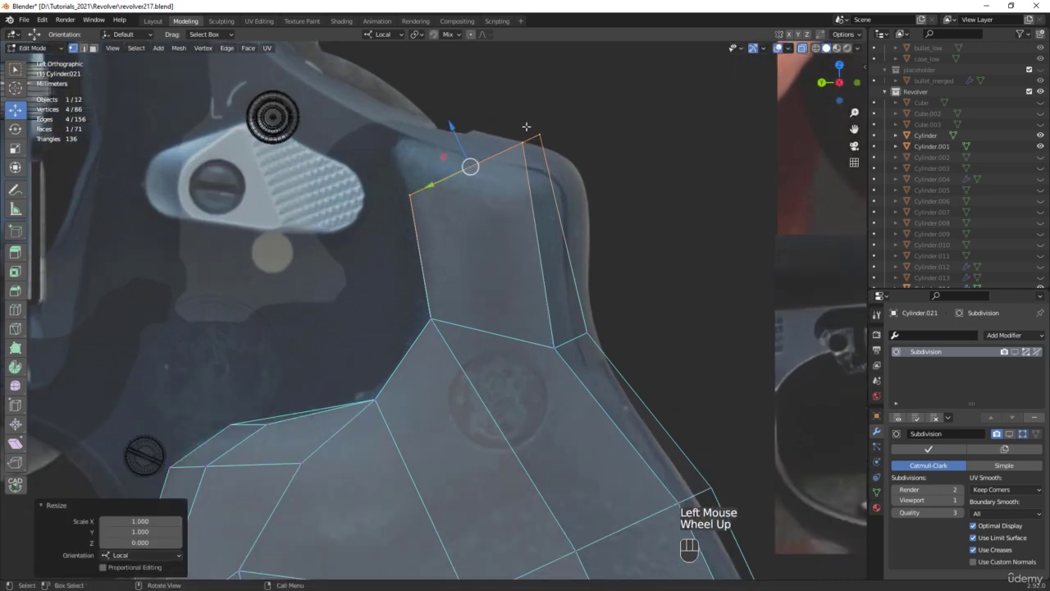
Rotate the flattened neck top so it slopes down toward the back, and adjust its vertices to the reference outline
{"action": "key", "text": "e"}
{"action": "left_click_drag", "start_coordinate": [496, 135], "coordinate": [472, 156]}
{"action": "scroll", "coordinate": [486, 159], "scroll_direction": "up", "scroll_amount": 1}
{"action": "key", "text": "w"}
{"action": "left_click_drag", "start_coordinate": [617, 146], "coordinate": [539, 194]}
{"action": "scroll", "coordinate": [577, 197], "scroll_direction": "up", "scroll_amount": 2}
{"action": "scroll", "coordinate": [525, 192], "scroll_direction": "down", "scroll_amount": 4}
Subdivide the neck's lengthwise edges with one cut
{"action": "key", "text": "2"}
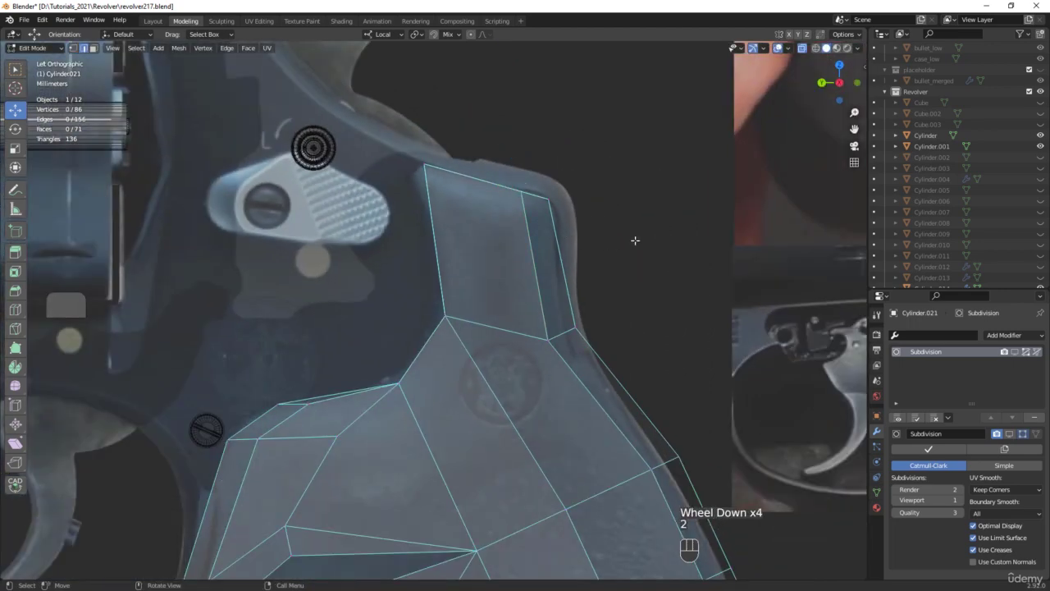
{"action": "left_click_drag", "start_coordinate": [635, 240], "coordinate": [378, 250]}
{"action": "right_click", "coordinate": [446, 239]}
{"action": "left_click", "coordinate": [435, 238]}
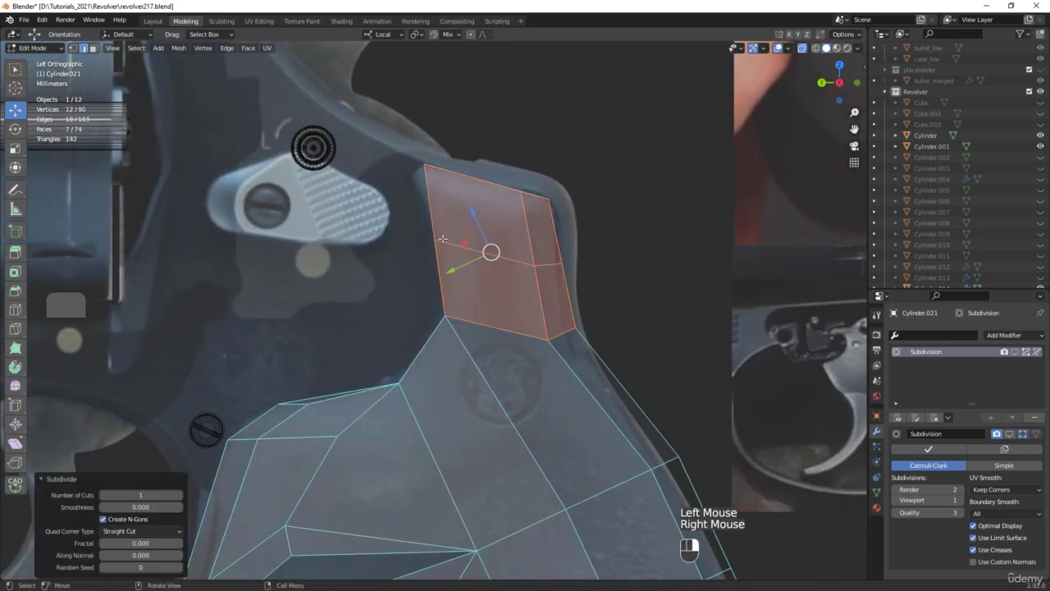
Move the two new rear vertices at mid-neck about 0.84 mm in local Y and 0.34 mm in Z
{"action": "scroll", "coordinate": [550, 249], "scroll_direction": "up", "scroll_amount": 2}
{"action": "left_click", "coordinate": [569, 274]}
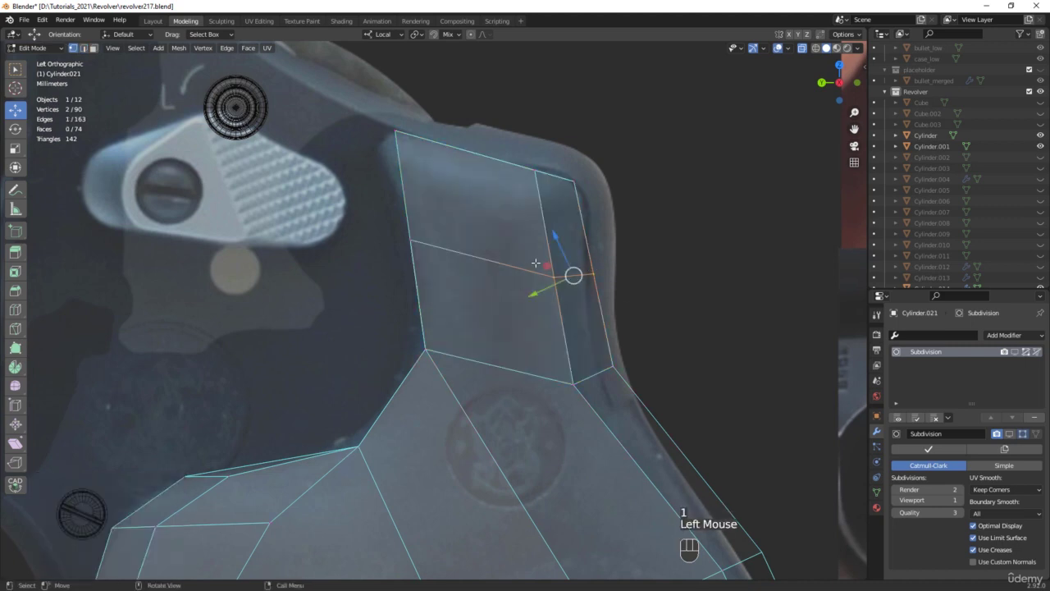
{"action": "left_click_drag", "start_coordinate": [569, 274], "coordinate": [531, 265]}
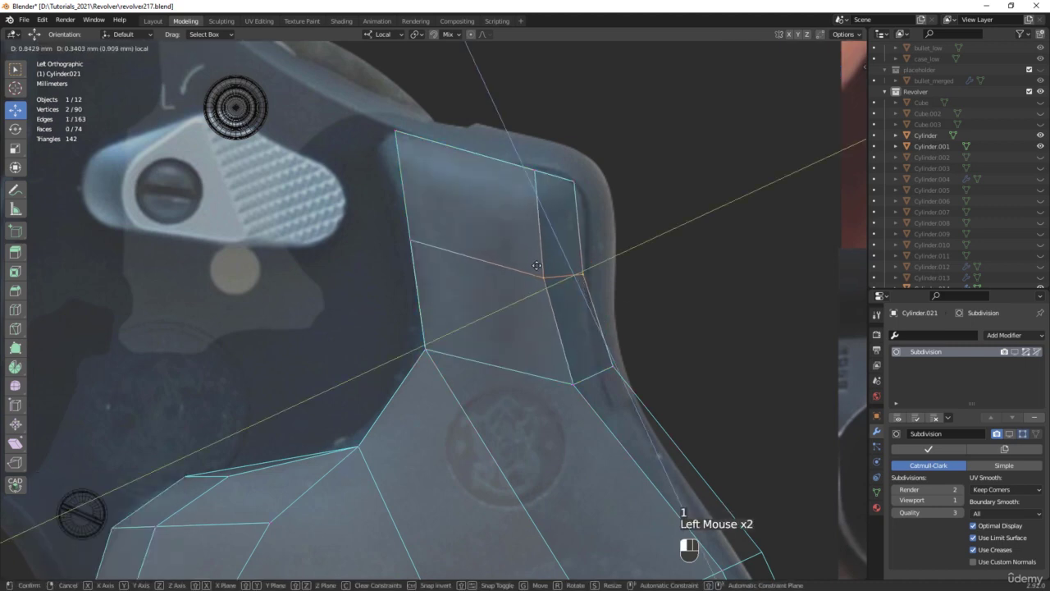
{"action": "left_click", "coordinate": [558, 271]}
{"action": "scroll", "coordinate": [559, 263], "scroll_direction": "down", "scroll_amount": 2}
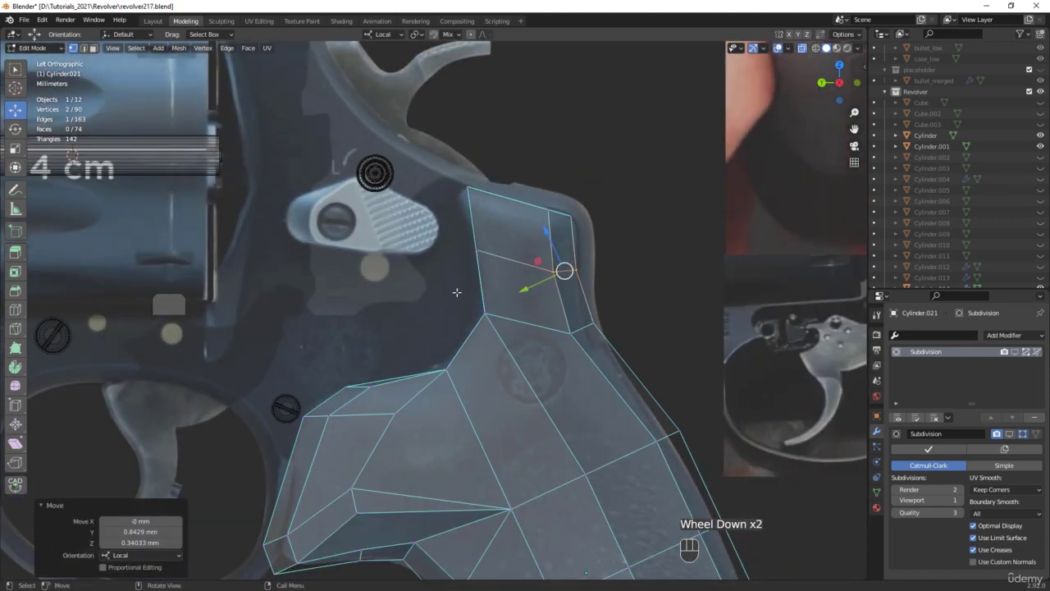
Try to join the front-shoulder vertices to the side vertex at the neck's rear base
{"action": "middle_click_drag", "start_coordinate": [477, 359], "coordinate": [483, 269], "text": "shift"}
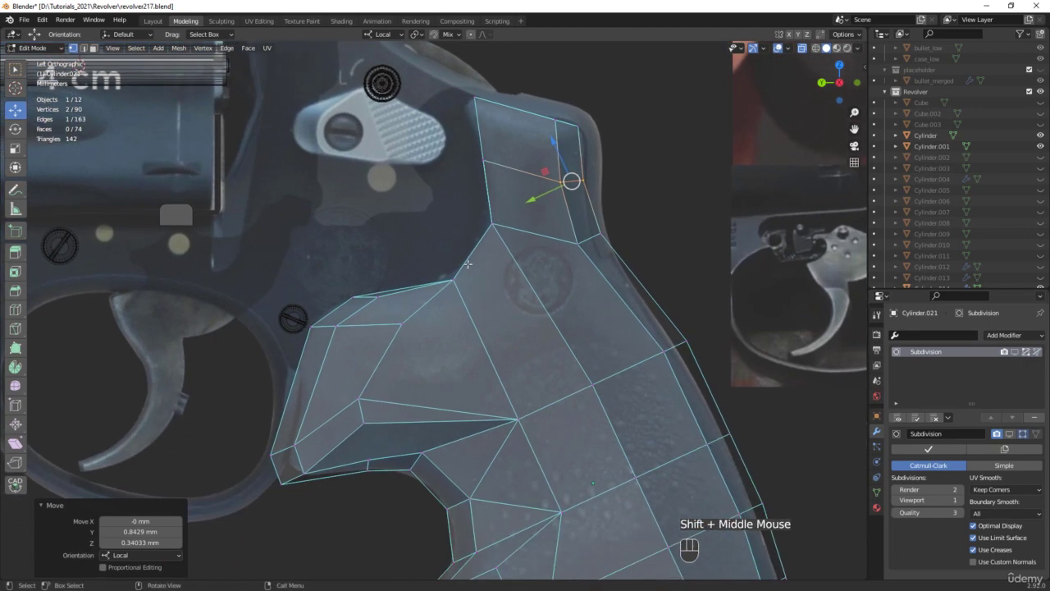
{"action": "left_click", "coordinate": [453, 279]}
{"action": "left_click", "coordinate": [593, 237], "text": "shift"}
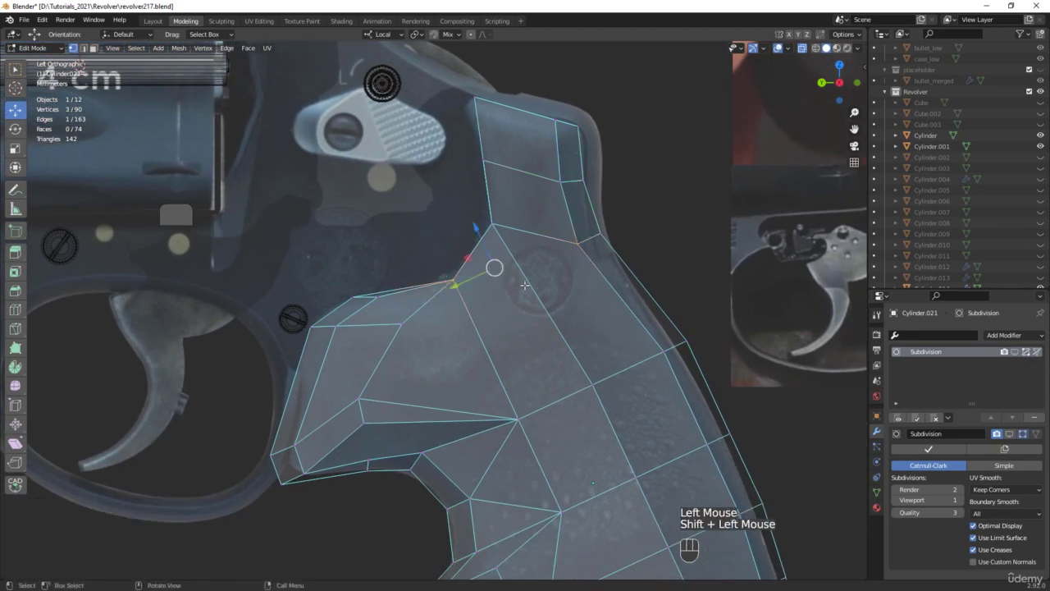
{"action": "key", "text": "j"}
Connect the outer front-shoulder vertex to the outer rear corner of the neck's base, cutting across the lengthwise edge between them
{"action": "middle_click_drag", "start_coordinate": [516, 270], "coordinate": [534, 275]}
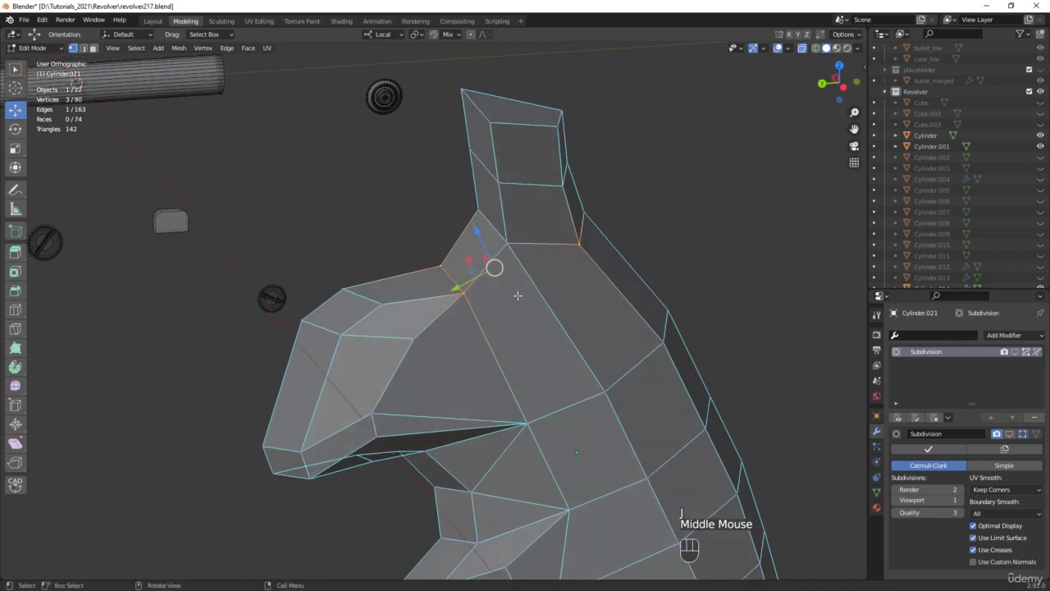
{"action": "scroll", "coordinate": [534, 275], "scroll_direction": "up", "scroll_amount": 1}
{"action": "left_click", "coordinate": [460, 292]}
{"action": "left_click", "coordinate": [600, 230], "text": "shift"}
{"action": "key", "text": "j"}
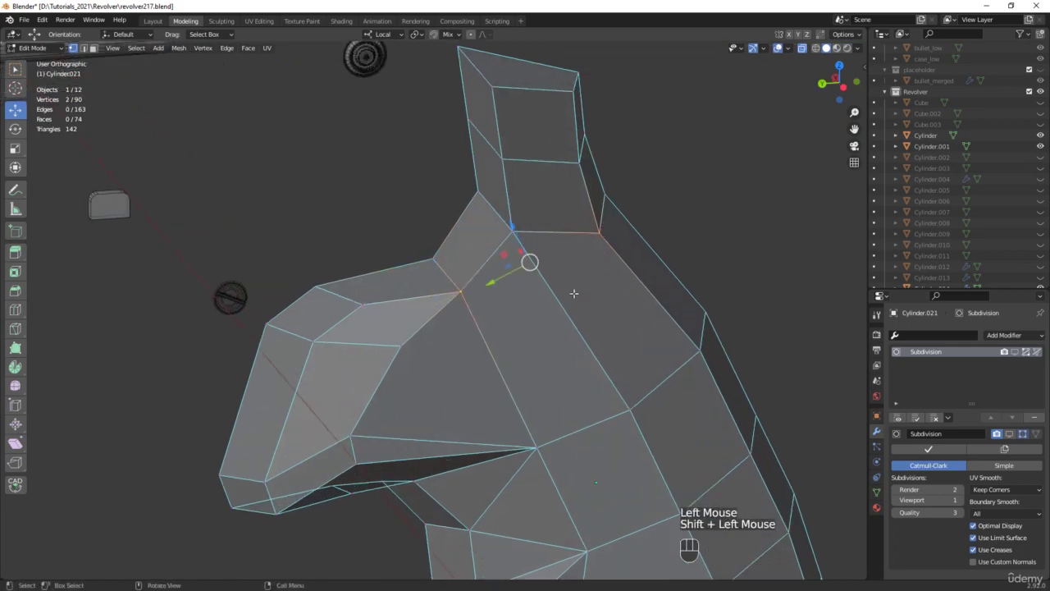
Lower the new crossing vertex onto the grip's side, finishing with a shift of about 2.2 mm in local Y and -0.9 mm in Z
{"action": "middle_click_drag", "start_coordinate": [492, 275], "coordinate": [527, 258]}
{"action": "left_click", "coordinate": [530, 271]}
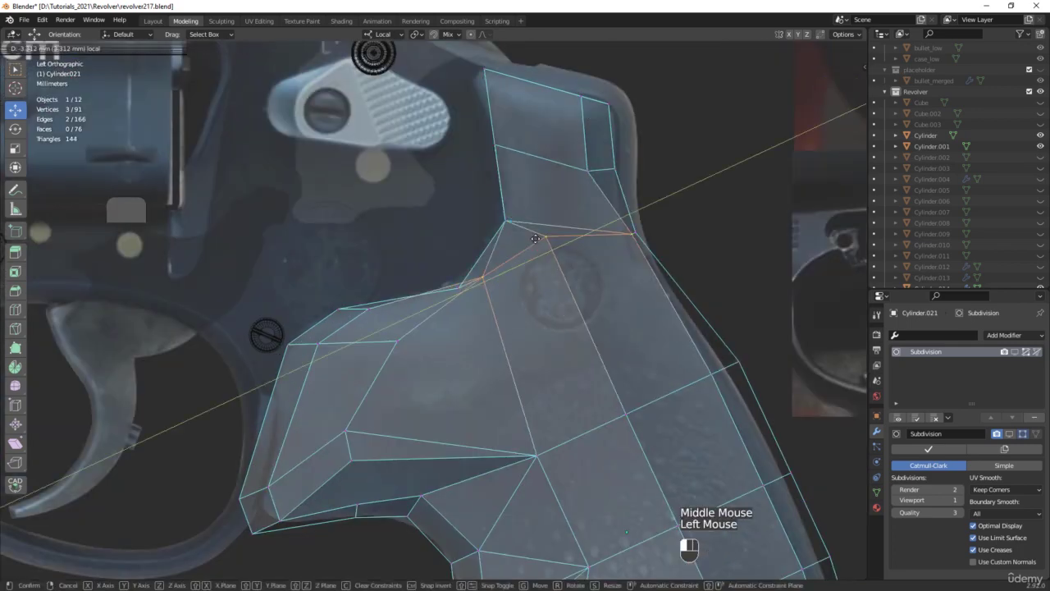
{"action": "key", "text": "ctrl+z"}
{"action": "left_click", "coordinate": [522, 246]}
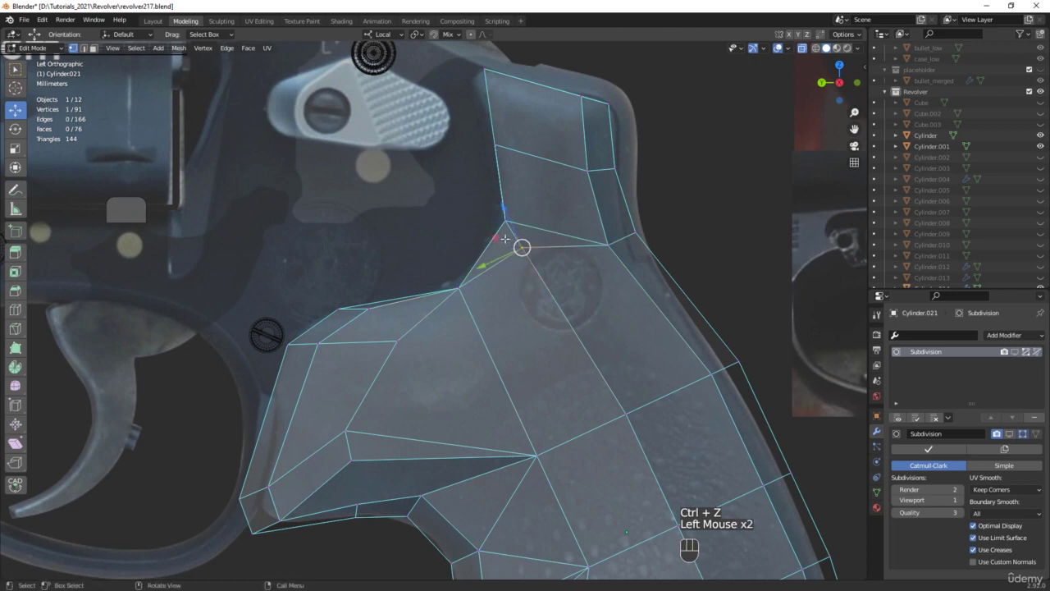
{"action": "left_click_drag", "start_coordinate": [504, 237], "coordinate": [536, 355]}
Join the lowered vertex to the inner corner above the first finger groove, and dissolve its edge to the front shoulder
{"action": "left_click", "coordinate": [346, 430], "text": "shift"}
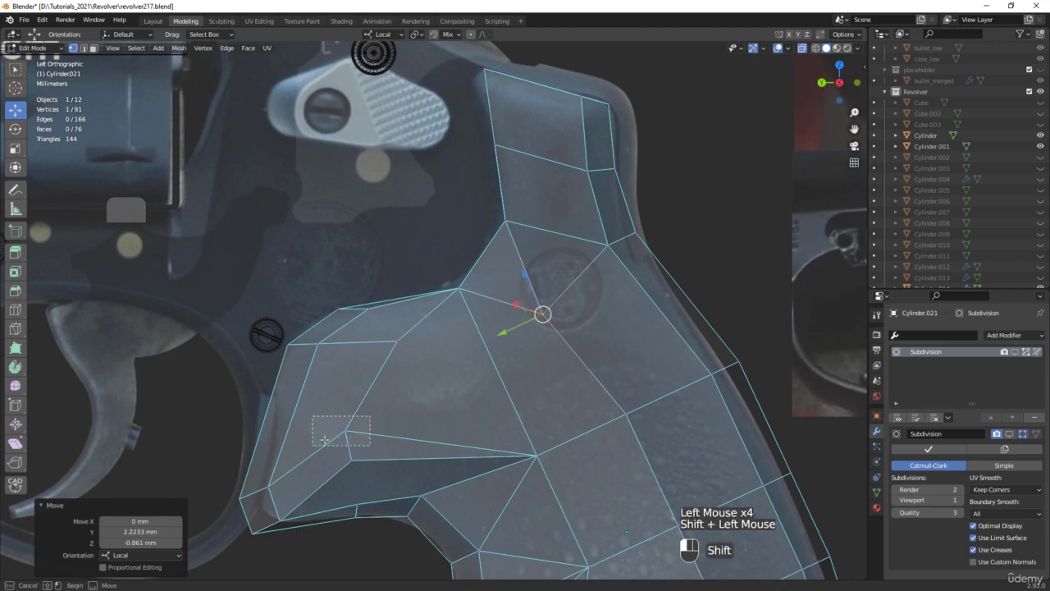
{"action": "left_click", "coordinate": [546, 312], "text": "shift"}
{"action": "key", "text": "j"}
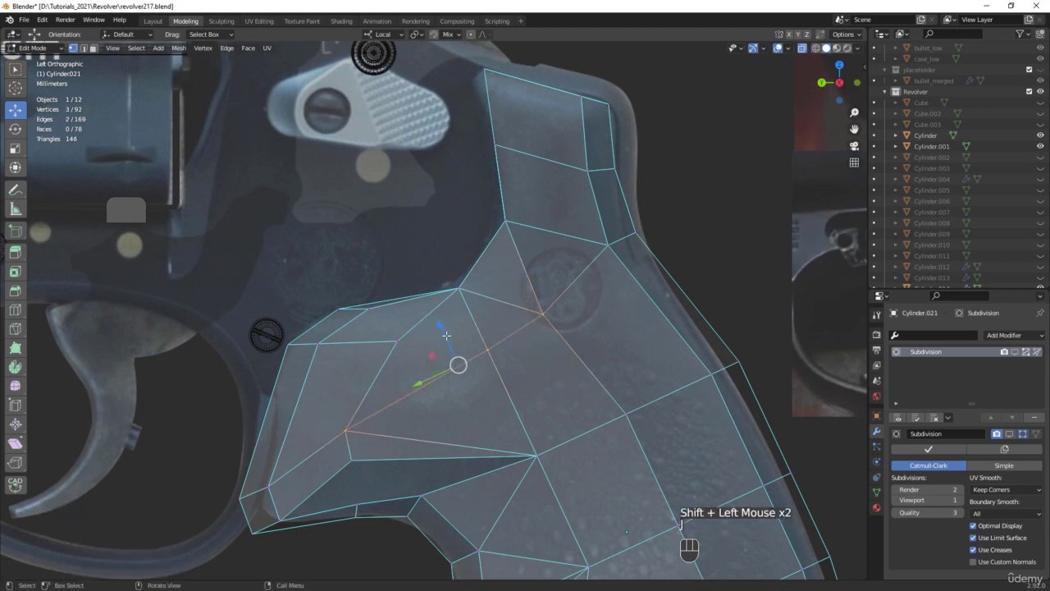
{"action": "middle_click_drag", "start_coordinate": [534, 387], "coordinate": [534, 332], "text": "shift"}
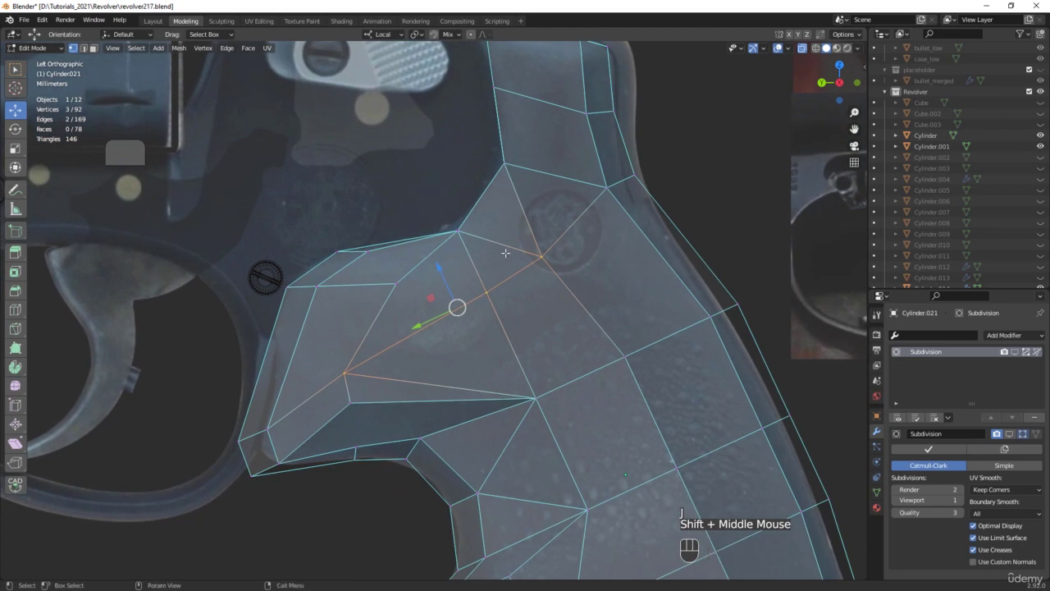
{"action": "key", "text": "2"}
{"action": "left_click", "coordinate": [504, 240]}
{"action": "key", "text": "x"}
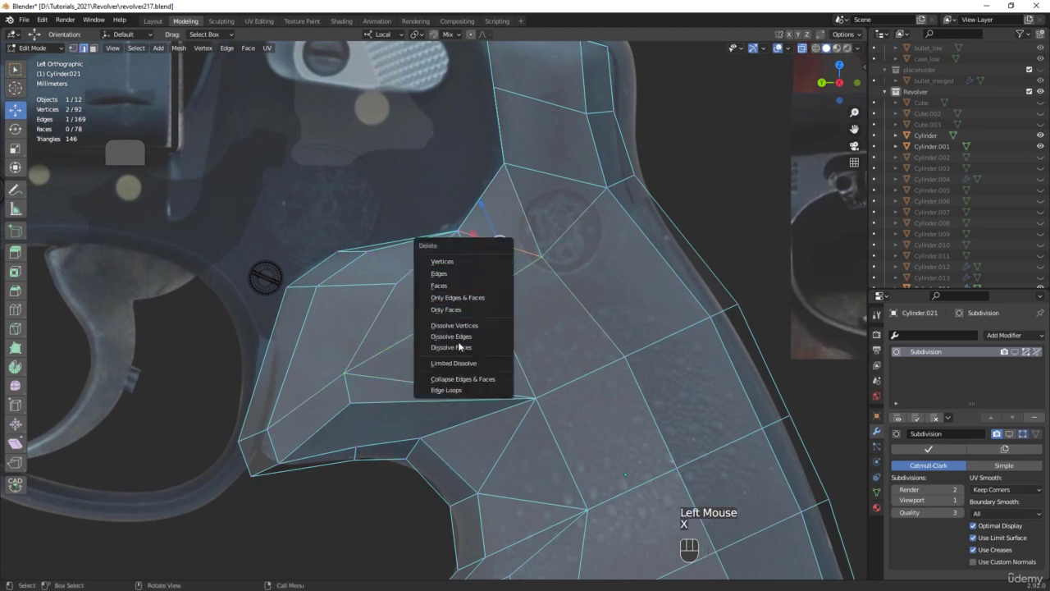
{"action": "left_click", "coordinate": [464, 336]}
Turn off see-through display and slightly shift the new vertex below the front shoulder along local X
{"action": "middle_click_drag", "start_coordinate": [497, 319], "coordinate": [549, 284]}
{"action": "key", "text": "alt+z"}
{"action": "scroll", "coordinate": [505, 279], "scroll_direction": "down", "scroll_amount": 2}
{"action": "scroll", "coordinate": [525, 262], "scroll_direction": "up", "scroll_amount": 1}
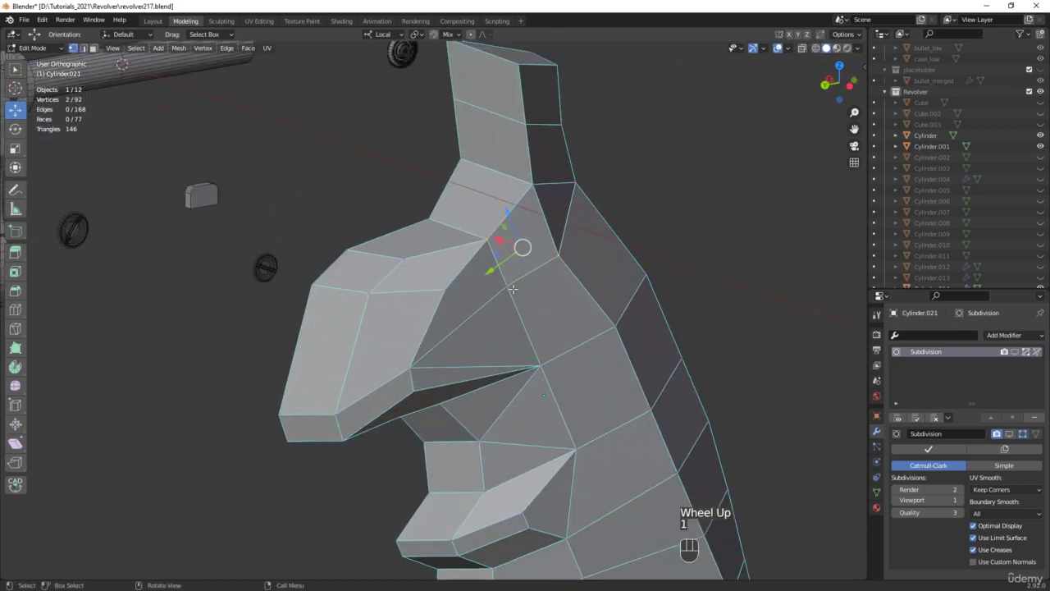
{"action": "left_click", "coordinate": [493, 266]}
{"action": "middle_click_drag", "start_coordinate": [493, 266], "coordinate": [493, 273]}
{"action": "left_click_drag", "start_coordinate": [488, 273], "coordinate": [501, 279]}
{"action": "scroll", "coordinate": [501, 279], "scroll_direction": "down", "scroll_amount": 2}
{"action": "middle_click_drag", "start_coordinate": [502, 279], "coordinate": [542, 287]}
Leave mesh editing and add a Mirror modifier on the X axis to the half grip
{"action": "key", "text": "Tab"}
{"action": "left_click", "coordinate": [1015, 335]}
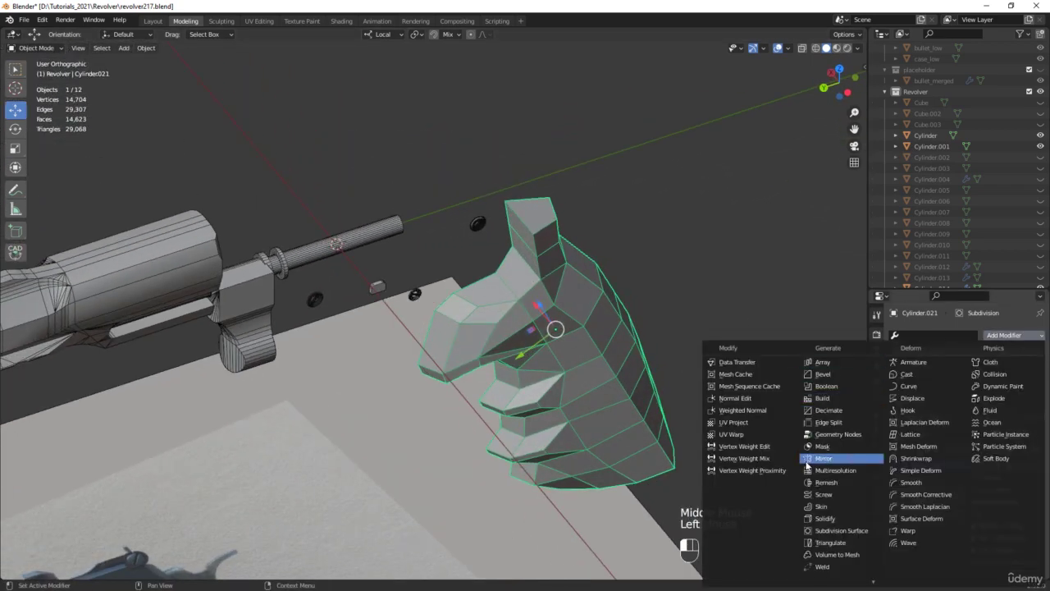
{"action": "left_click", "coordinate": [833, 459]}
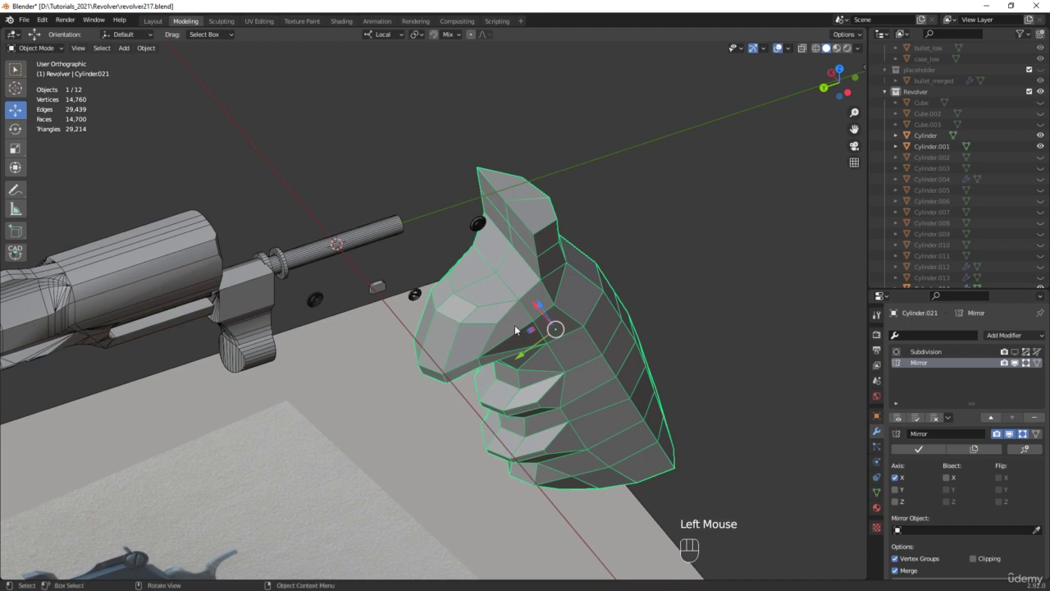
Show the Subdivision modifier's effect in the viewport and unhide Cylinder.009 to compare the grip with the frame
{"action": "middle_click_drag", "start_coordinate": [515, 325], "coordinate": [483, 275]}
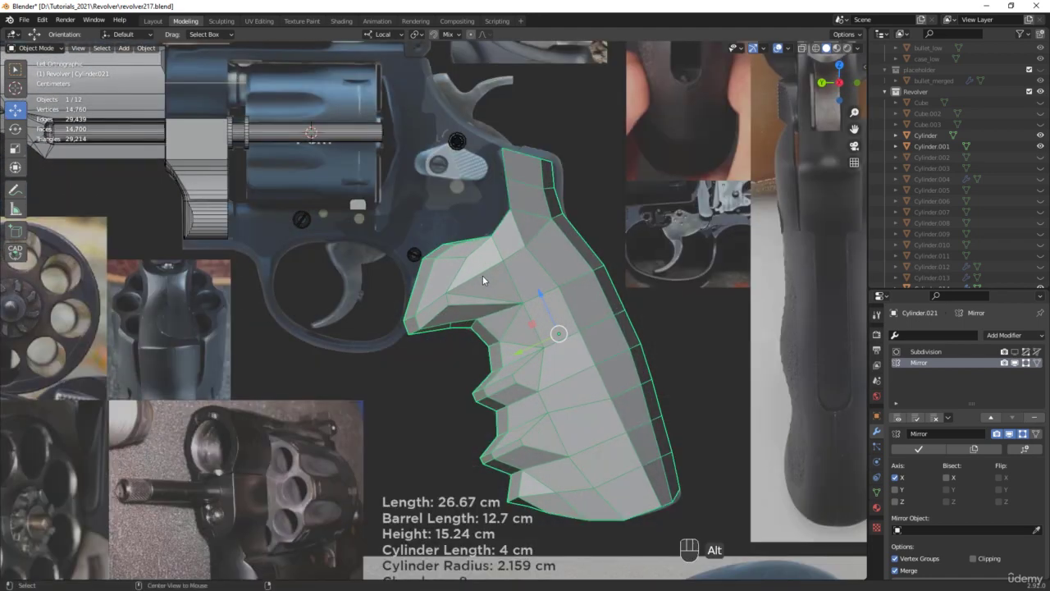
{"action": "left_click", "coordinate": [1015, 352]}
{"action": "key", "text": "alt+z"}
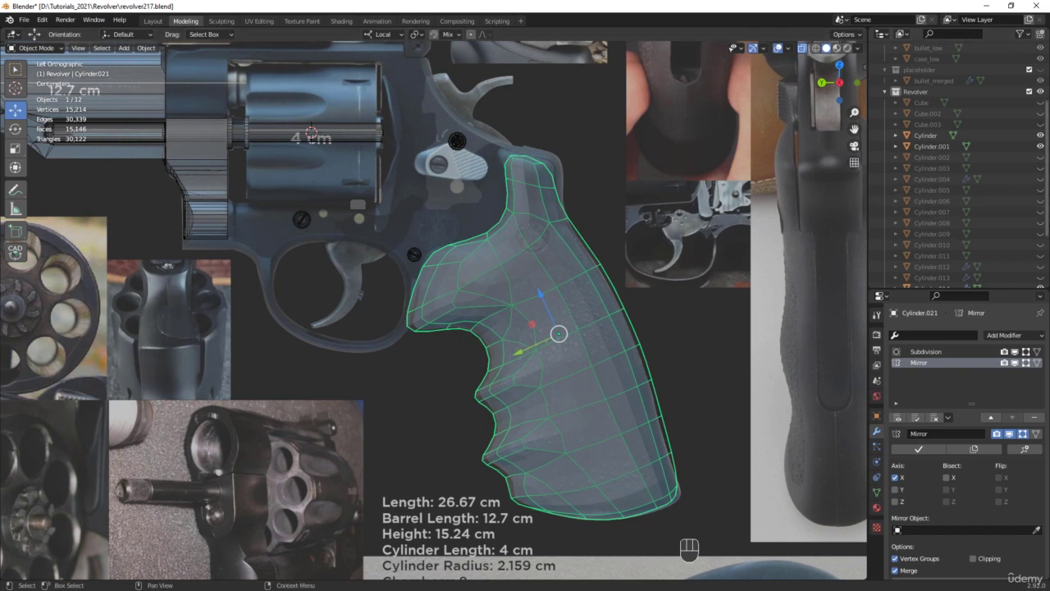
{"action": "left_click", "coordinate": [1041, 234]}
{"action": "key", "text": "alt+z"}
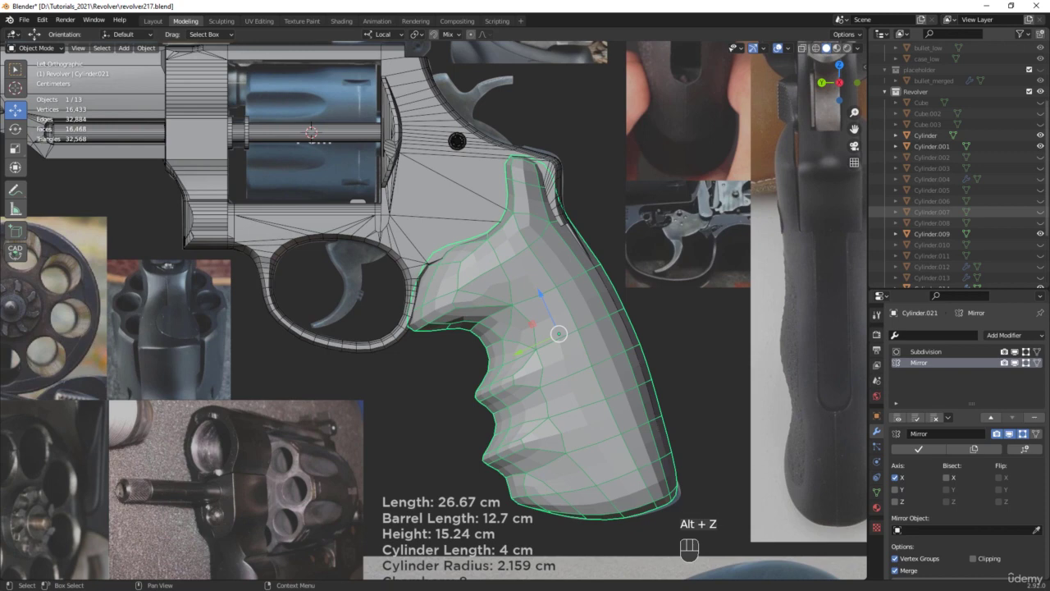
Save an incremental version of the file as revolver218.blend and turn off Optimal Display in the grip's Subdivision modifier
{"action": "key", "text": "ctrl+alt+s"}
{"action": "left_click", "coordinate": [930, 353]}
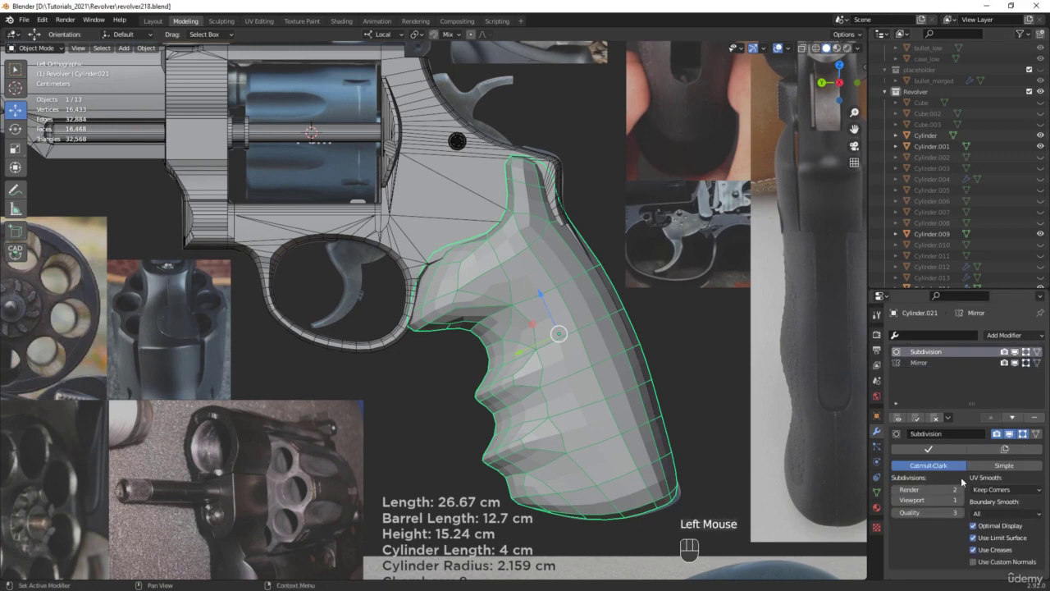
{"action": "left_click", "coordinate": [975, 526]}
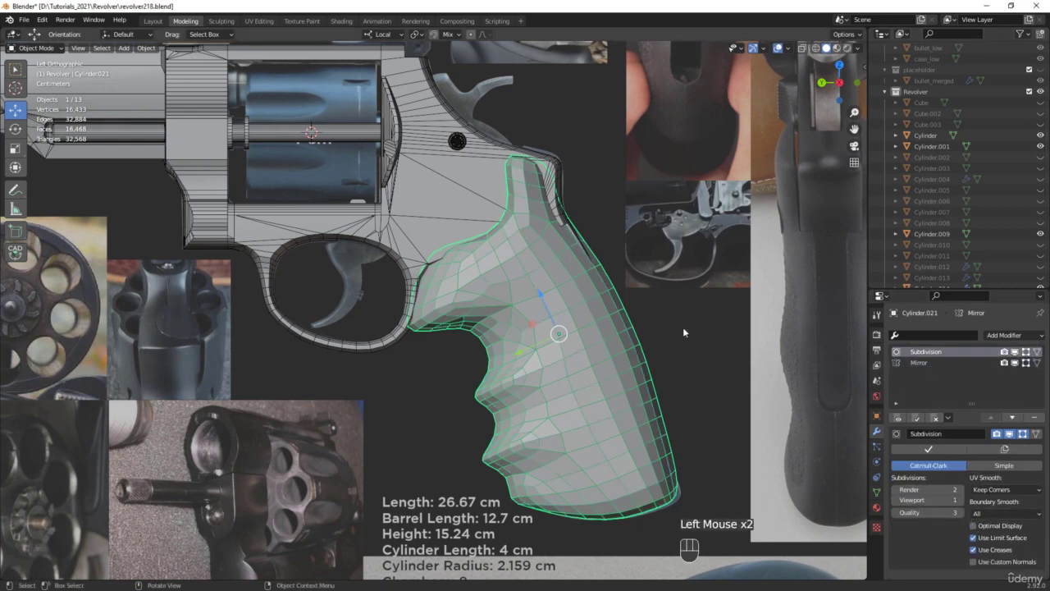
Move the three outer vertices running up the rear of the grip's neck about 4.6 mm inward along local X
{"action": "middle_click_drag", "start_coordinate": [514, 243], "coordinate": [552, 282]}
{"action": "scroll", "coordinate": [554, 280], "scroll_direction": "up", "scroll_amount": 3}
{"action": "scroll", "coordinate": [554, 279], "scroll_direction": "up", "scroll_amount": 1}
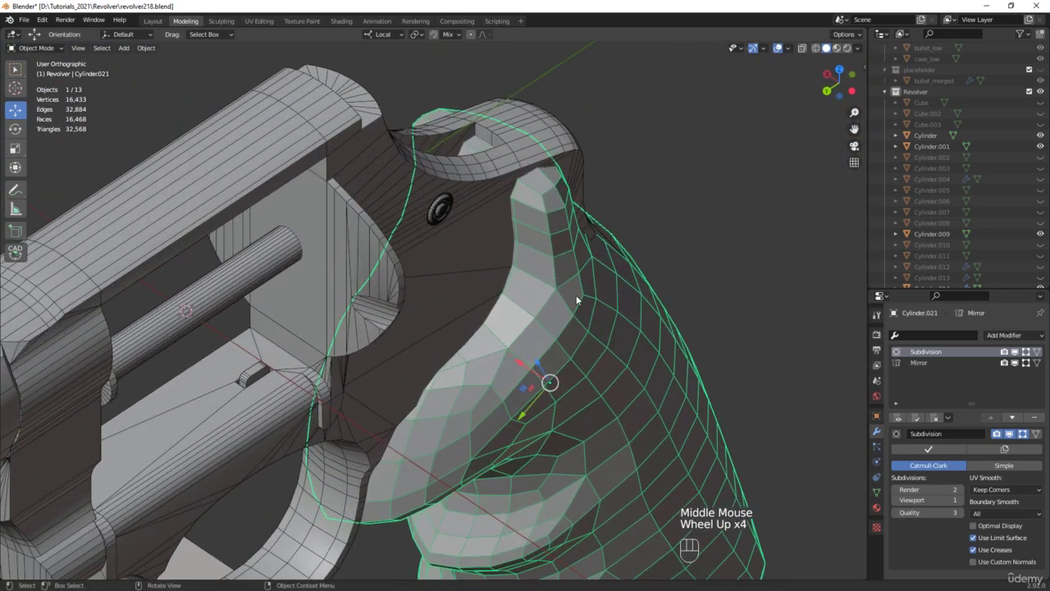
{"action": "key", "text": "Tab"}
{"action": "left_click", "coordinate": [565, 296]}
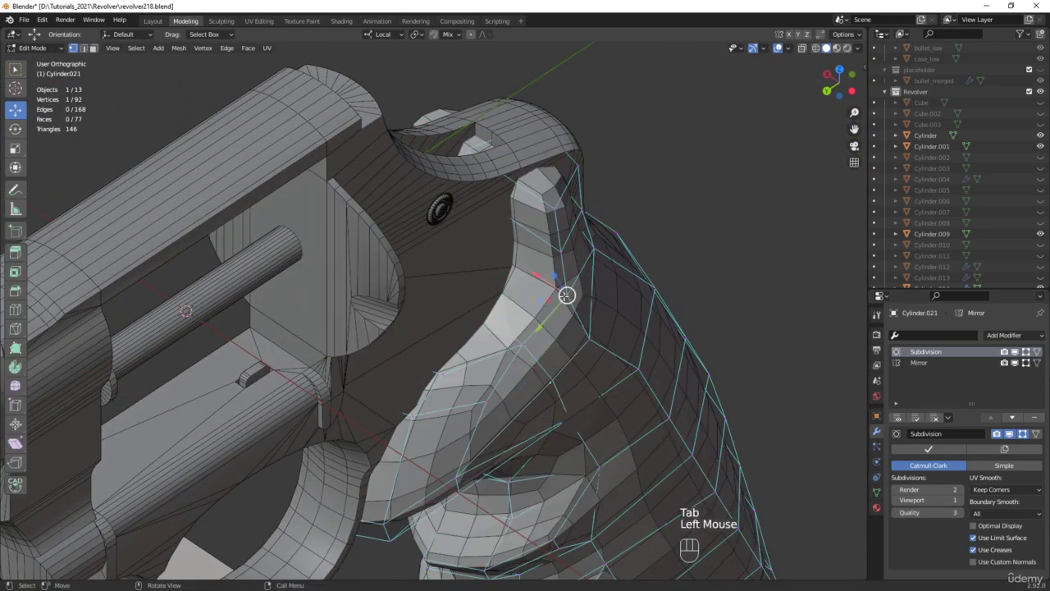
{"action": "middle_click_drag", "start_coordinate": [566, 297], "coordinate": [574, 238]}
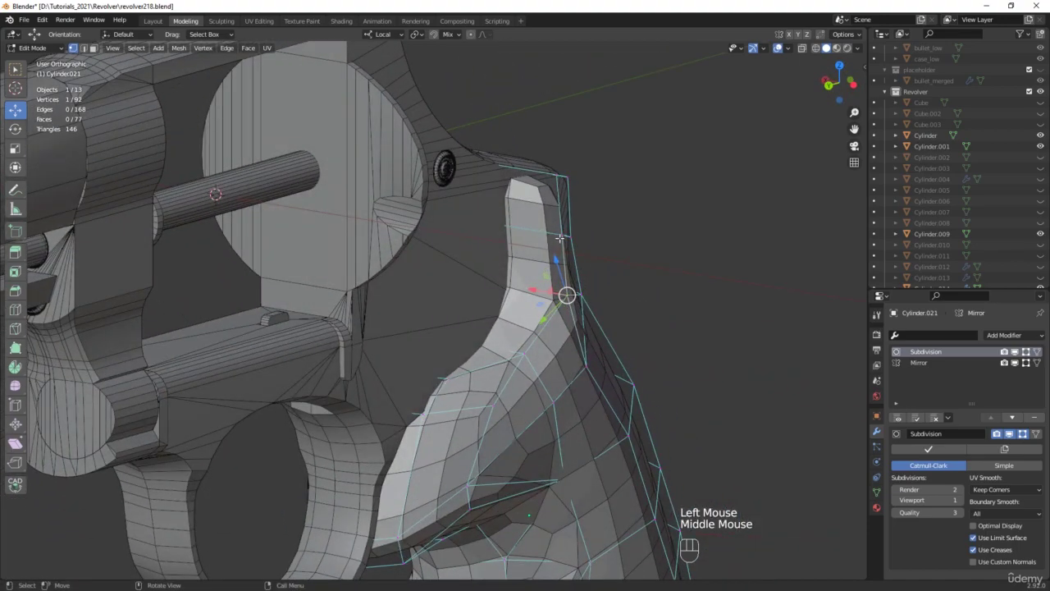
{"action": "left_click", "coordinate": [570, 218], "text": "shift"}
{"action": "left_click", "coordinate": [558, 180], "text": "shift"}
{"action": "middle_click_drag", "start_coordinate": [557, 179], "coordinate": [551, 252]}
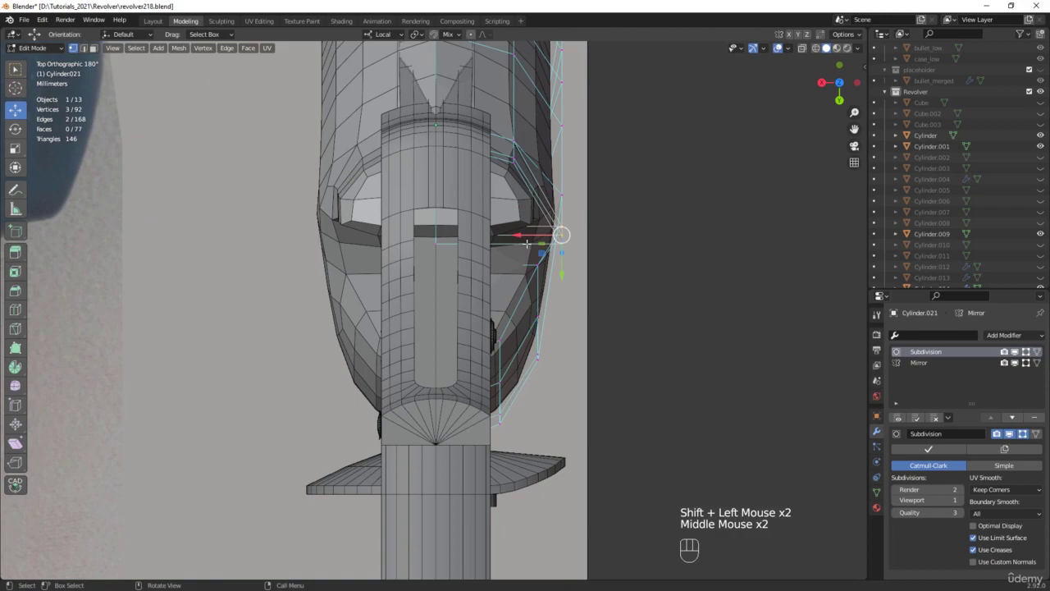
{"action": "left_click_drag", "start_coordinate": [528, 235], "coordinate": [494, 228]}
Move the outer edge at the grip's front shoulder about 2.1 mm inward along local X
{"action": "middle_click_drag", "start_coordinate": [594, 320], "coordinate": [570, 238]}
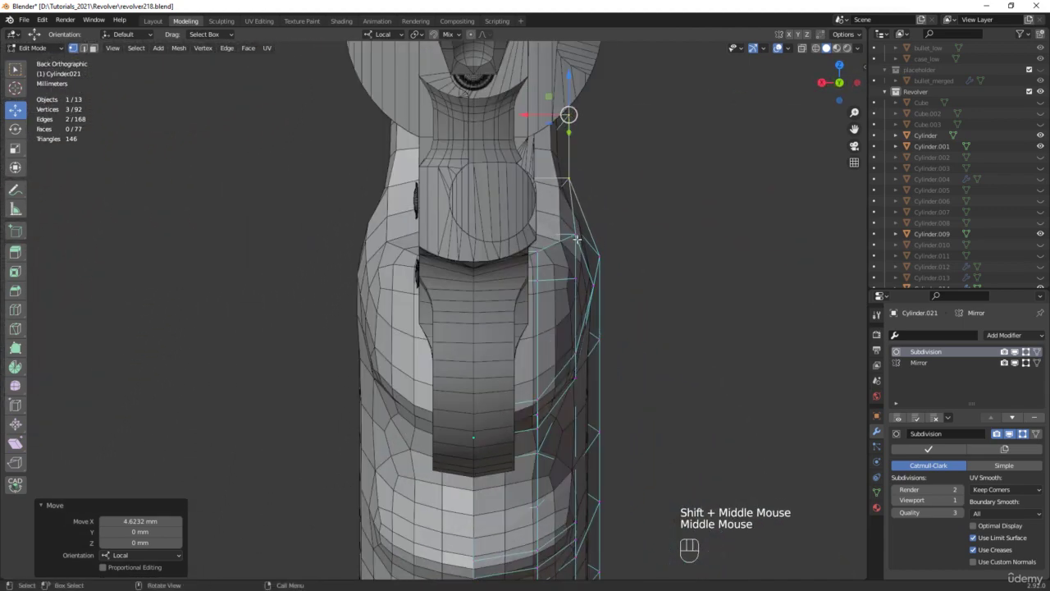
{"action": "key", "text": "2"}
{"action": "left_click", "coordinate": [574, 256]}
{"action": "left_click_drag", "start_coordinate": [574, 256], "coordinate": [530, 255]}
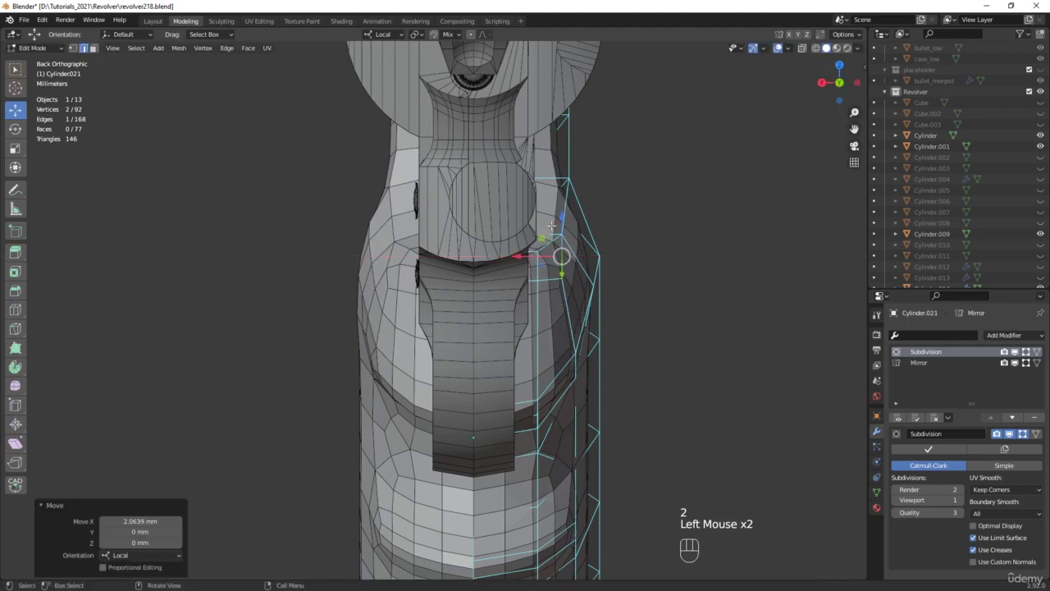
Switch the transform orientation to Global and move the neck's middle rear vertex about 3 mm backward along Y to fit the reference
{"action": "scroll", "coordinate": [575, 238], "scroll_direction": "down", "scroll_amount": 2}
{"action": "middle_click_drag", "start_coordinate": [605, 206], "coordinate": [484, 214]}
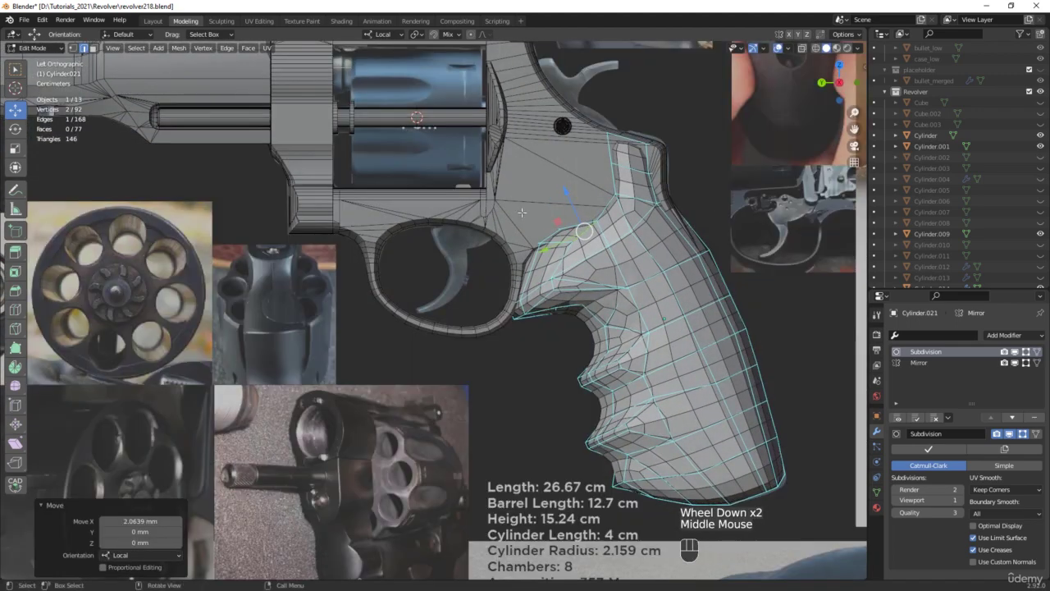
{"action": "key", "text": "alt+z"}
{"action": "middle_click_drag", "start_coordinate": [581, 200], "coordinate": [714, 395], "text": "shift"}
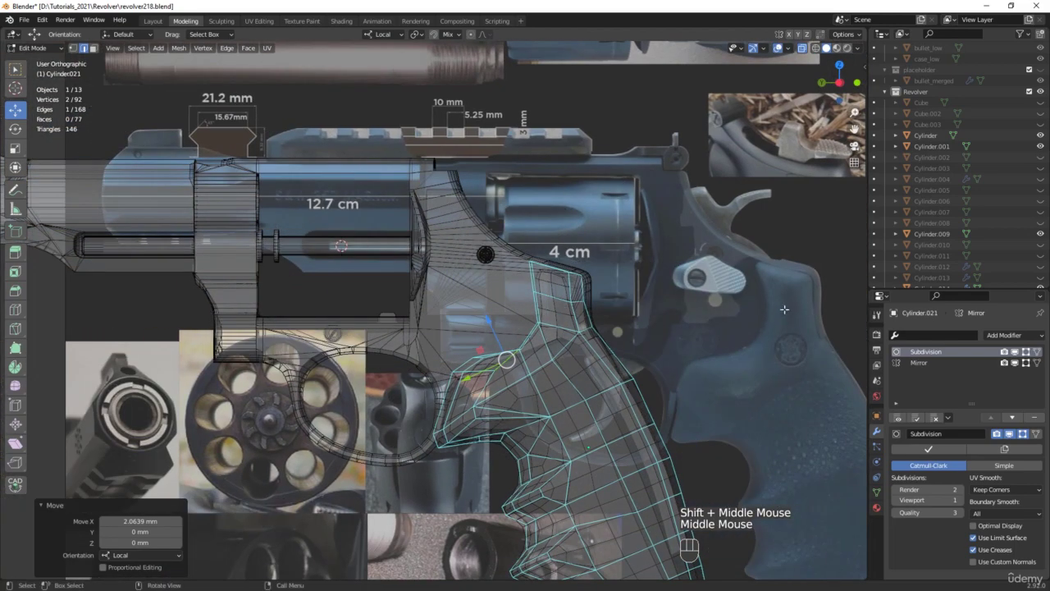
{"action": "scroll", "coordinate": [563, 303], "scroll_direction": "up", "scroll_amount": 3}
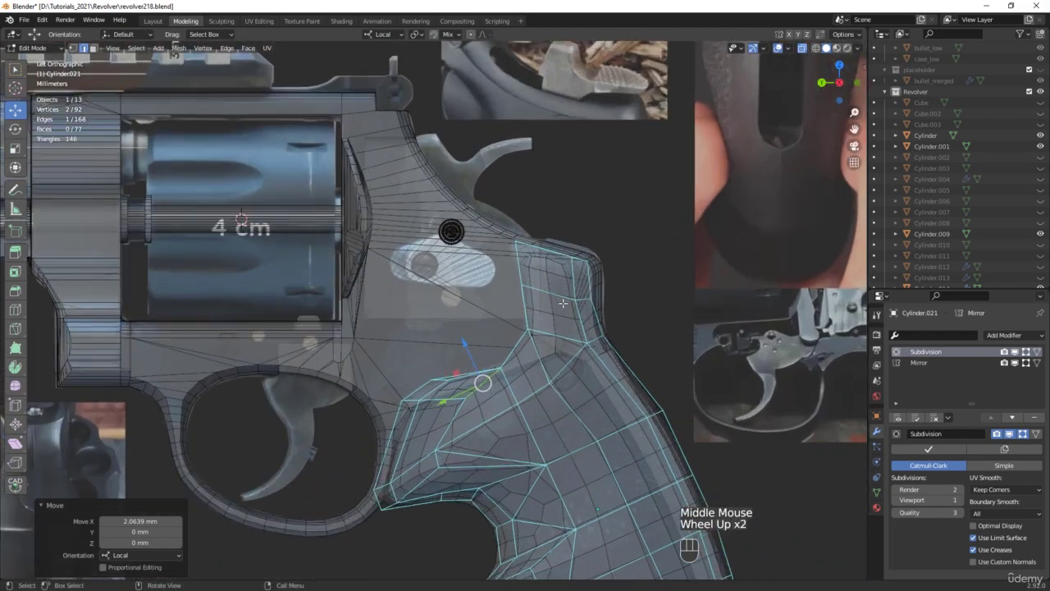
{"action": "key", "text": "alt+z"}
{"action": "scroll", "coordinate": [565, 303], "scroll_direction": "up", "scroll_amount": 2}
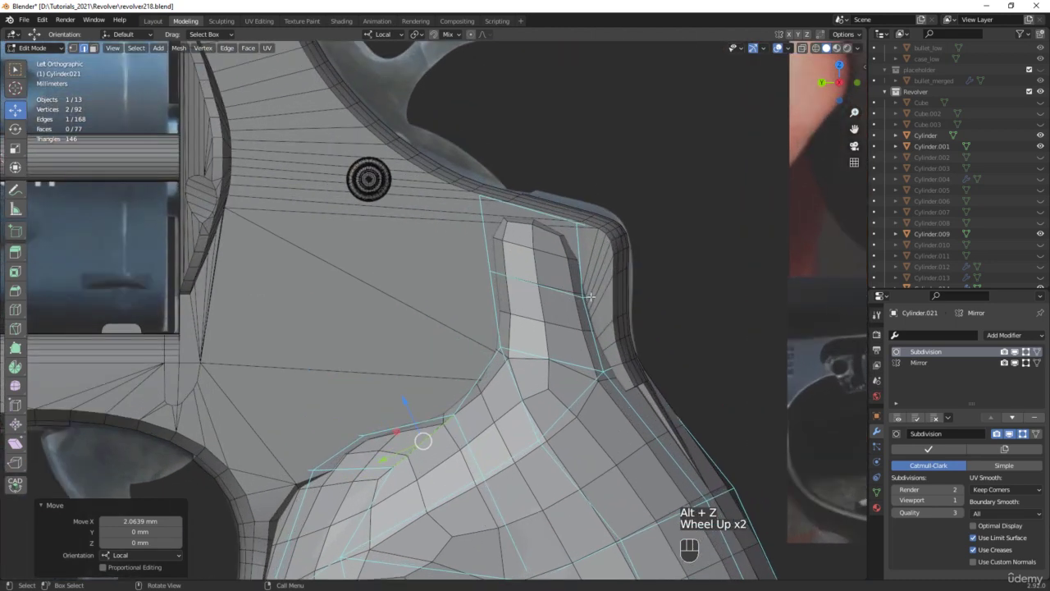
{"action": "left_click", "coordinate": [582, 298]}
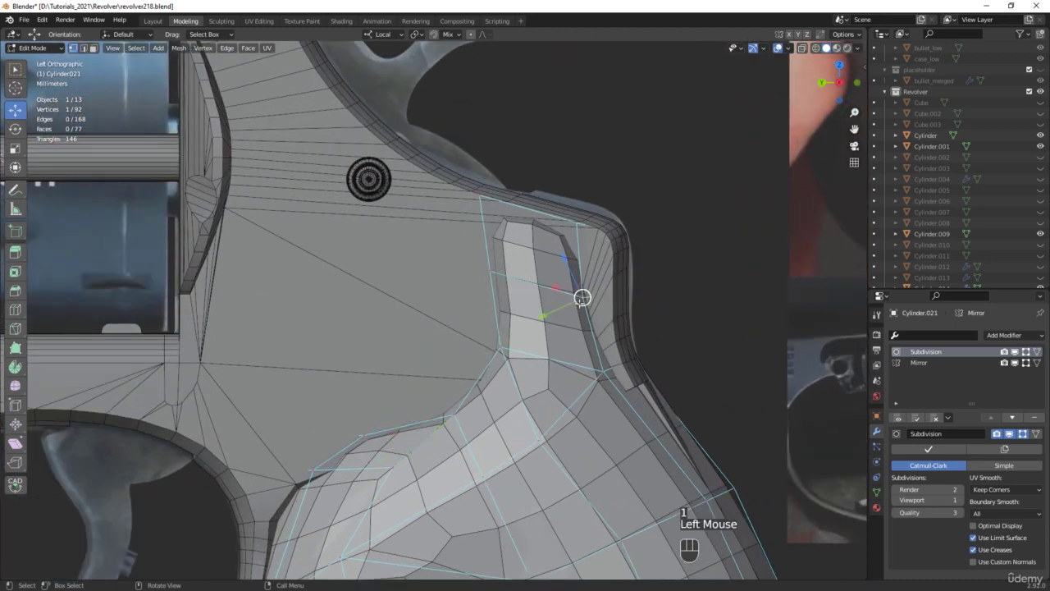
{"action": "key", "text": "alt+z"}
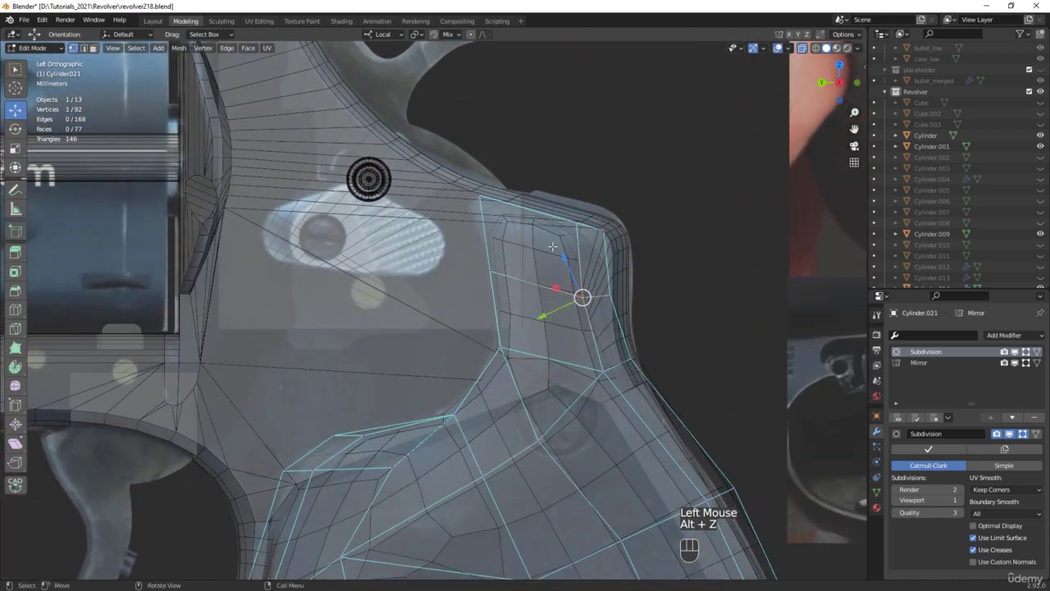
{"action": "left_click", "coordinate": [389, 38]}
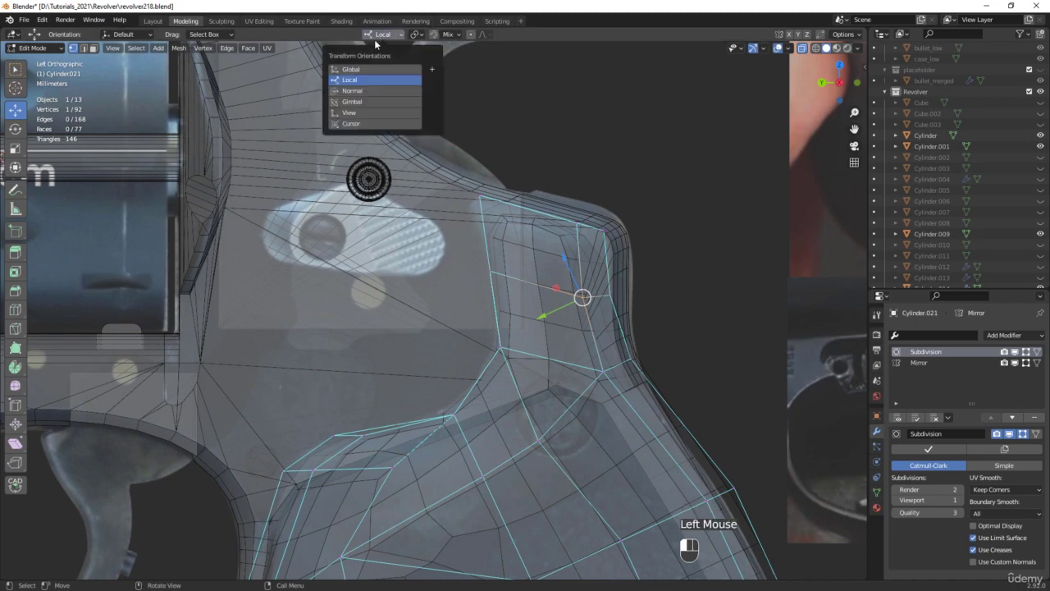
{"action": "left_click", "coordinate": [361, 67]}
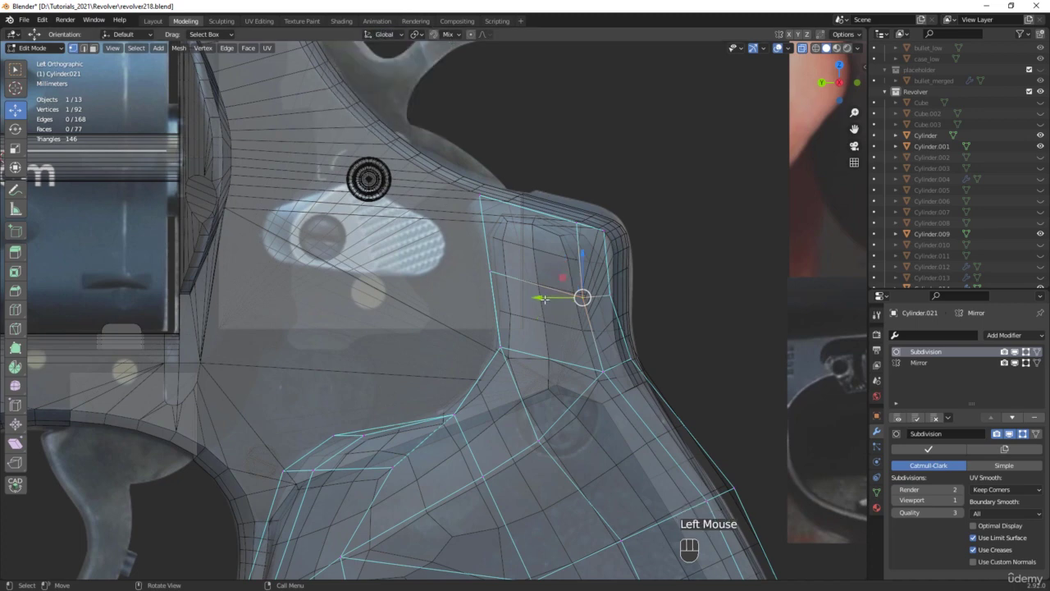
{"action": "left_click_drag", "start_coordinate": [544, 299], "coordinate": [568, 300]}
{"action": "key", "text": "alt+z"}
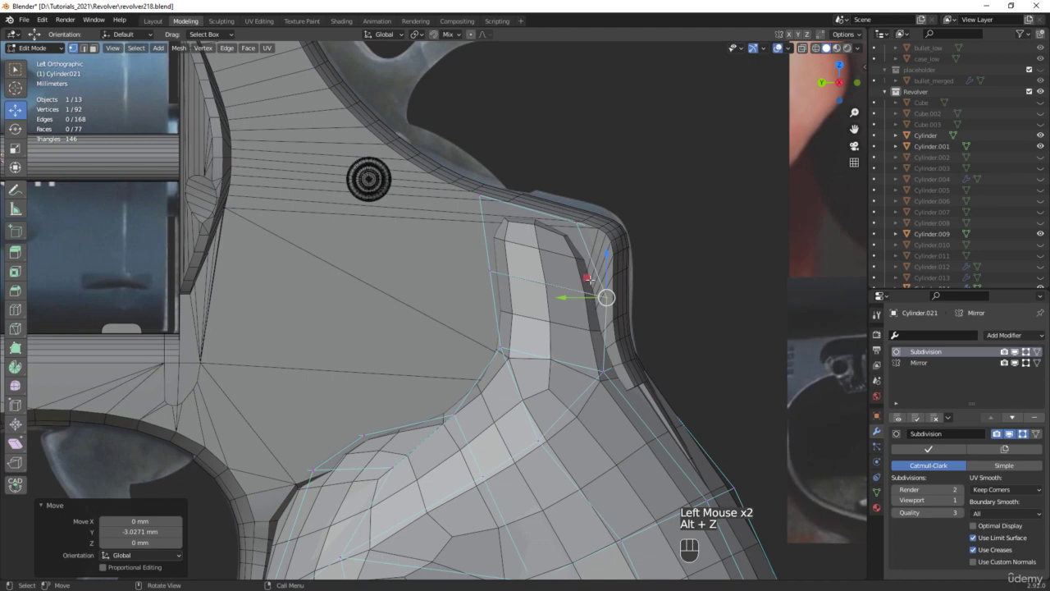
Move the neck's top rear vertex about 3.3 mm backward along Y and 1 mm down to follow the frame
{"action": "key", "text": "alt+z"}
{"action": "scroll", "coordinate": [589, 242], "scroll_direction": "up", "scroll_amount": 4}
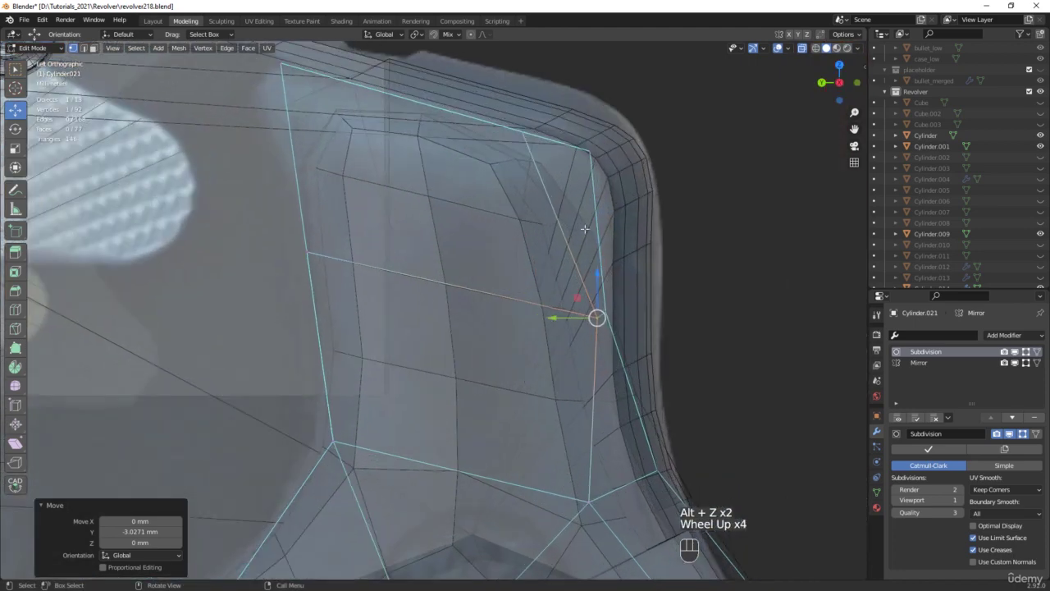
{"action": "left_click", "coordinate": [520, 132]}
{"action": "left_click_drag", "start_coordinate": [520, 132], "coordinate": [573, 134]}
{"action": "scroll", "coordinate": [586, 159], "scroll_direction": "down", "scroll_amount": 2}
{"action": "key", "text": "alt+z"}
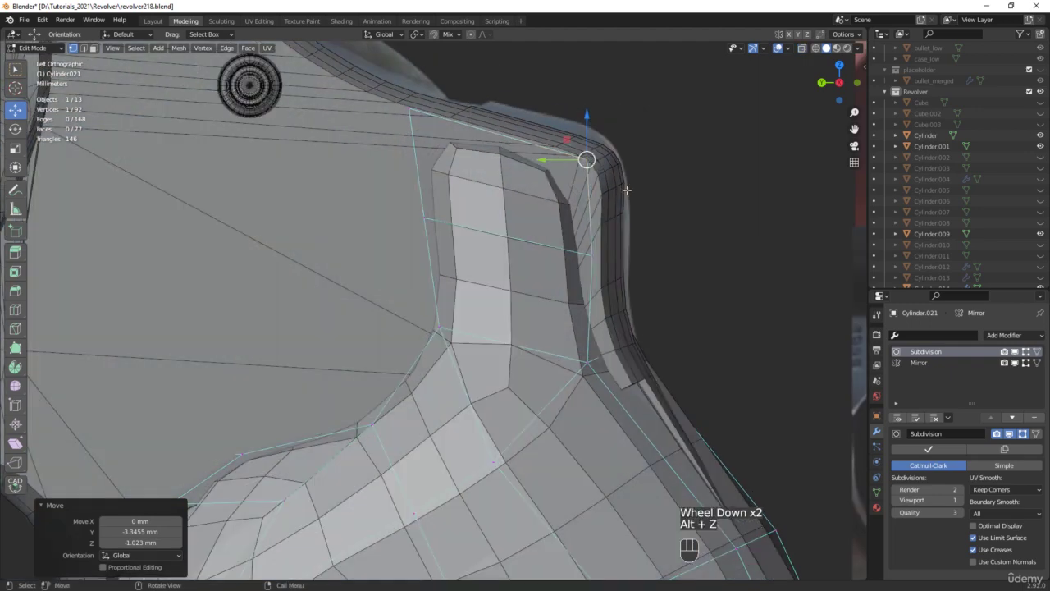
Subdivide the three upright edges at the top of the grip's neck and raise the new edge loop toward the top edge
{"action": "left_click_drag", "start_coordinate": [682, 204], "coordinate": [309, 172]}
{"action": "key", "text": "alt+z"}
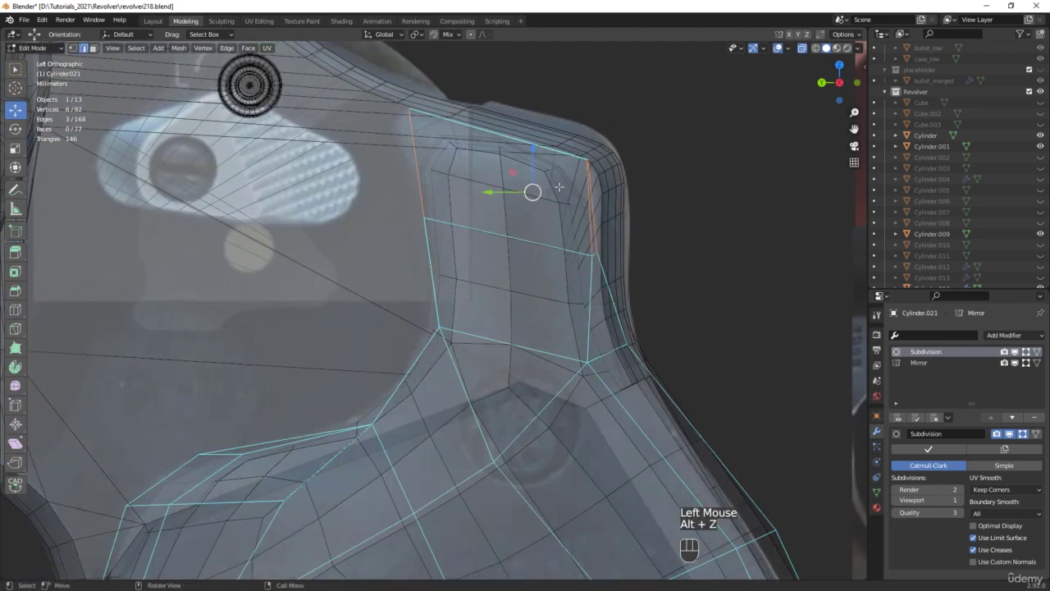
{"action": "right_click", "coordinate": [559, 187]}
{"action": "left_click", "coordinate": [559, 186]}
{"action": "scroll", "coordinate": [493, 179], "scroll_direction": "up", "scroll_amount": 1}
{"action": "left_click", "coordinate": [473, 175], "text": "alt"}
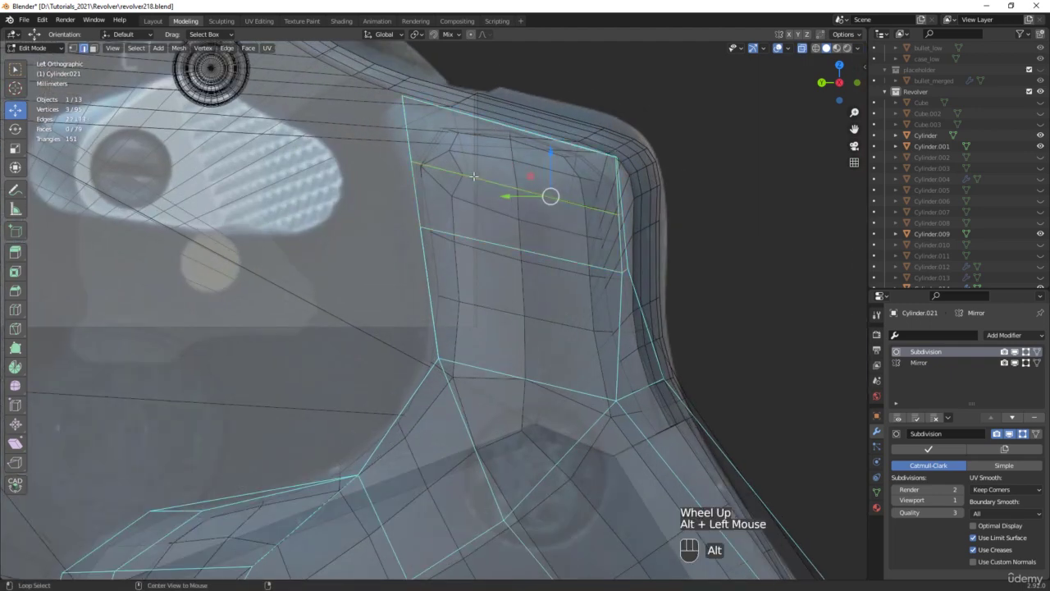
{"action": "left_click_drag", "start_coordinate": [531, 179], "coordinate": [532, 133]}
Leave mesh editing and examine how the smoothed grip fits the frame from the rear, front and side
{"action": "scroll", "coordinate": [532, 135], "scroll_direction": "down", "scroll_amount": 2}
{"action": "middle_click_drag", "start_coordinate": [531, 135], "coordinate": [555, 168]}
{"action": "key", "text": "alt+z"}
{"action": "key", "text": "Tab"}
{"action": "scroll", "coordinate": [696, 174], "scroll_direction": "down", "scroll_amount": 4}
{"action": "scroll", "coordinate": [626, 348], "scroll_direction": "up", "scroll_amount": 2}
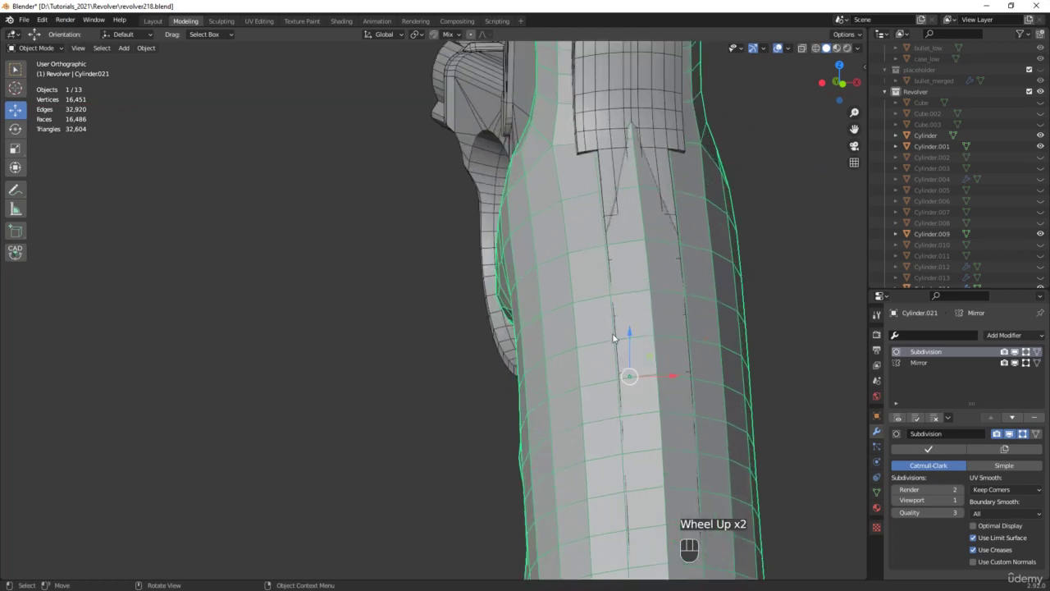
{"action": "middle_click_drag", "start_coordinate": [562, 131], "coordinate": [680, 332], "text": "shift"}
{"action": "key", "text": "alt+z"}
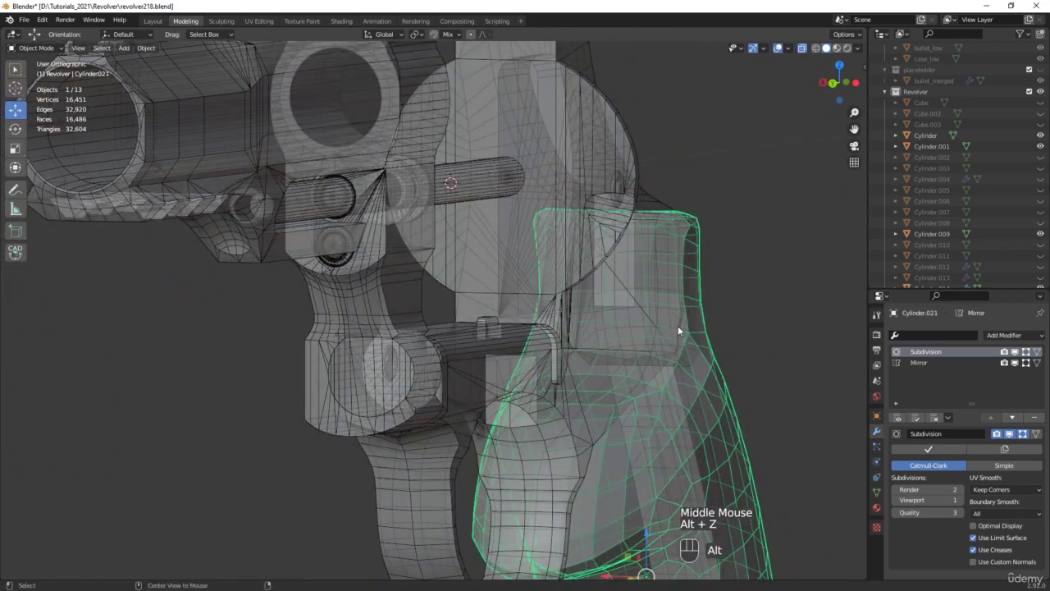
{"action": "key", "text": "alt+z"}
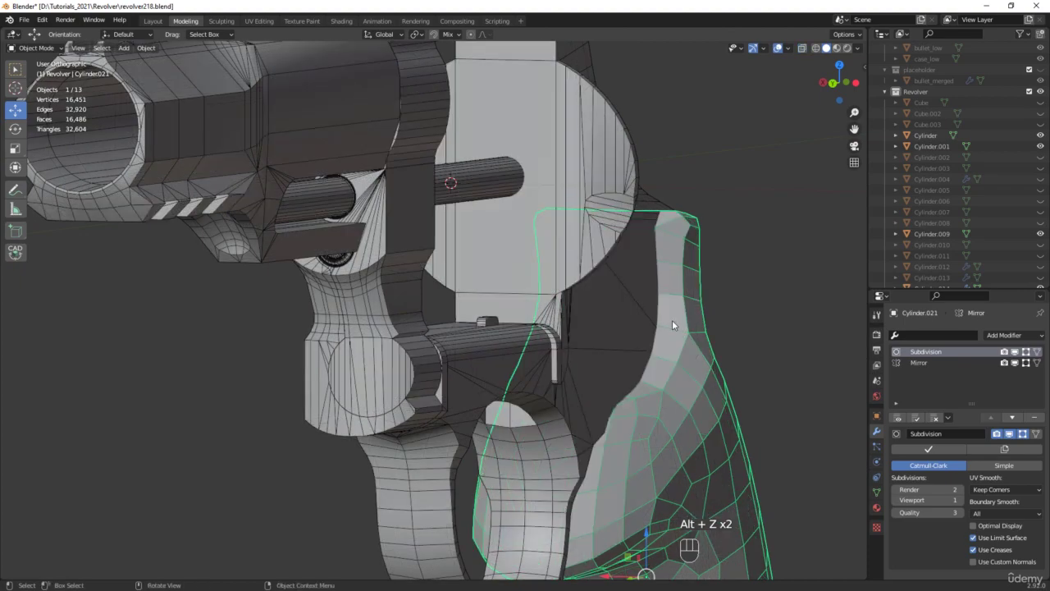
{"action": "scroll", "coordinate": [672, 320], "scroll_direction": "down", "scroll_amount": 3}
{"action": "middle_click_drag", "start_coordinate": [672, 320], "coordinate": [266, 332]}
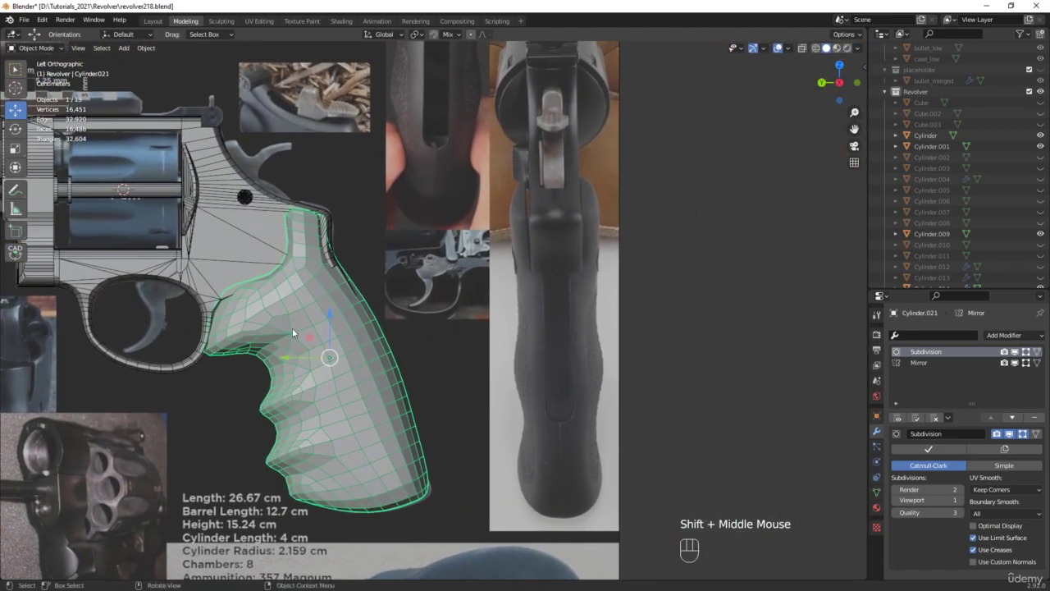
Place a linked duplicate of the grip beside the rear-view reference photo and rotate it -90° about the global Z axis
{"action": "key", "text": "alt+d"}
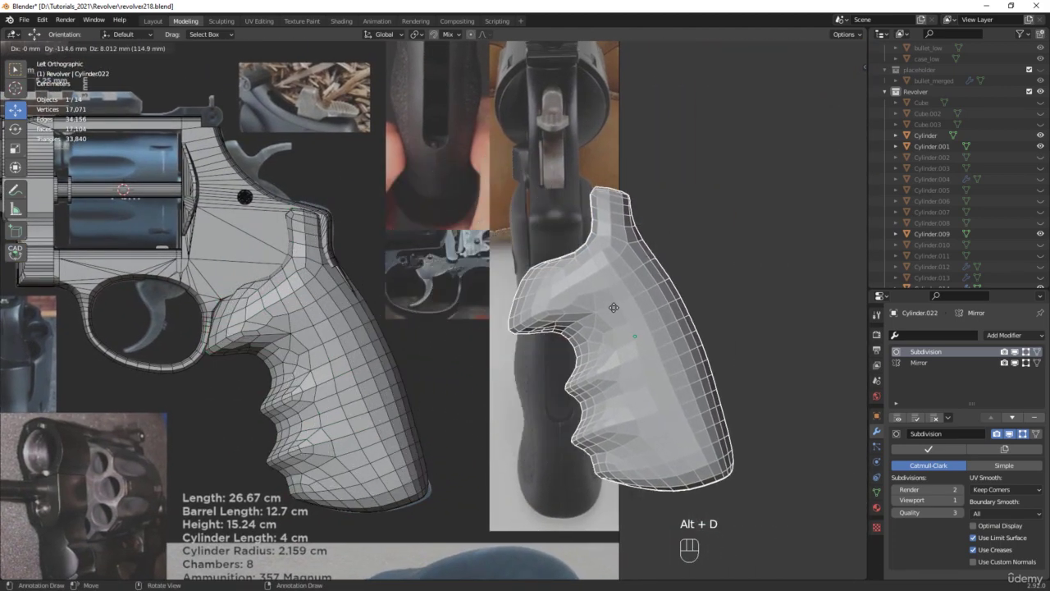
{"action": "left_click", "coordinate": [715, 330]}
{"action": "middle_click_drag", "start_coordinate": [715, 330], "coordinate": [714, 345]}
{"action": "key", "text": "e"}
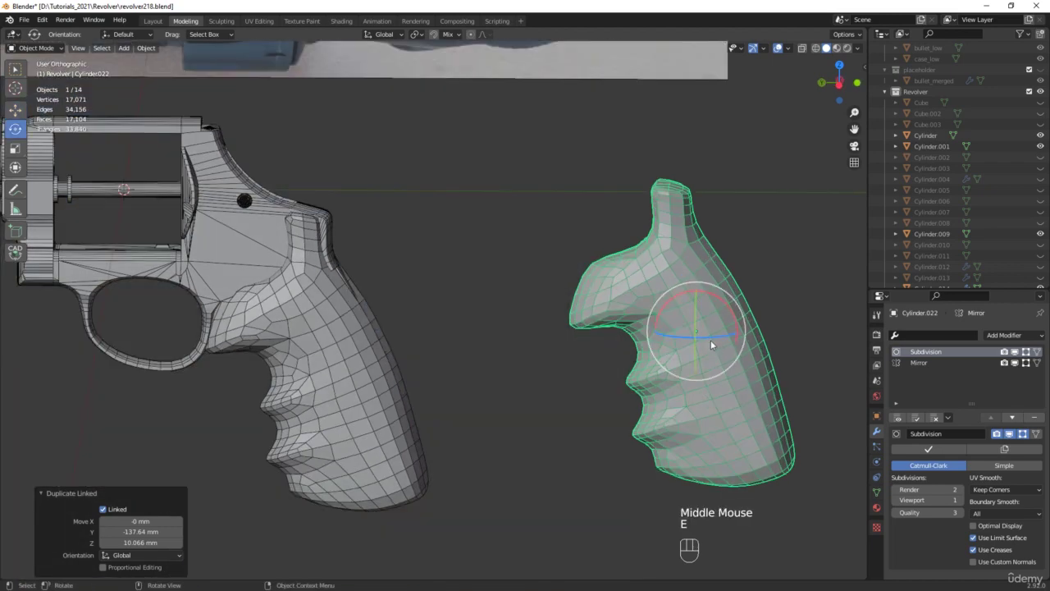
{"action": "left_click_drag", "start_coordinate": [720, 335], "coordinate": [695, 334]}
{"action": "middle_click_drag", "start_coordinate": [696, 334], "coordinate": [699, 321], "text": "alt"}
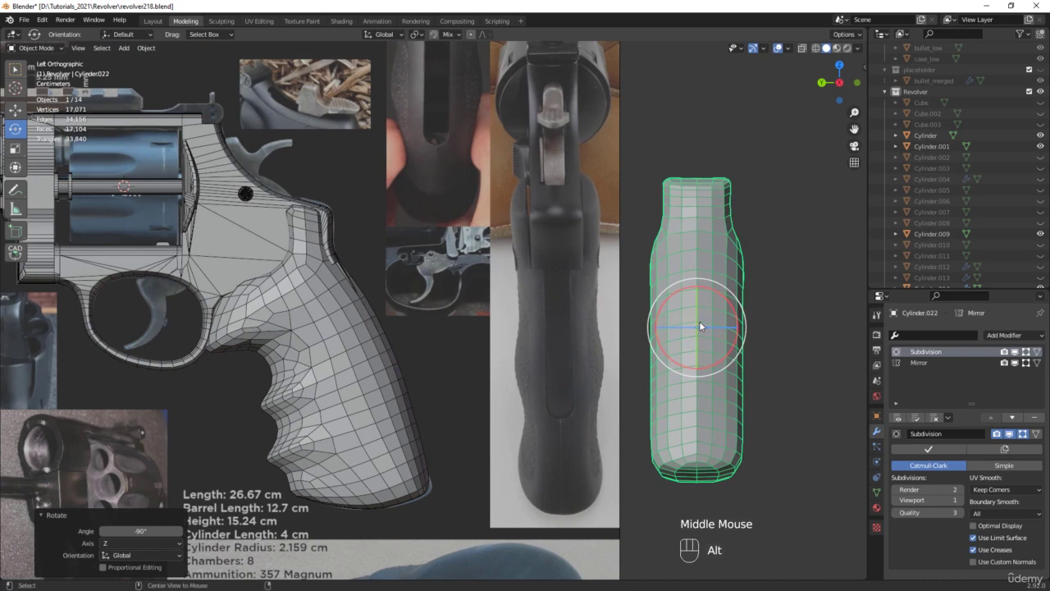
Hide the copy's subdivision, move its upper and lower waist side edges about 5 mm inward along global Y, and show the subdivision again
{"action": "left_click", "coordinate": [1015, 352]}
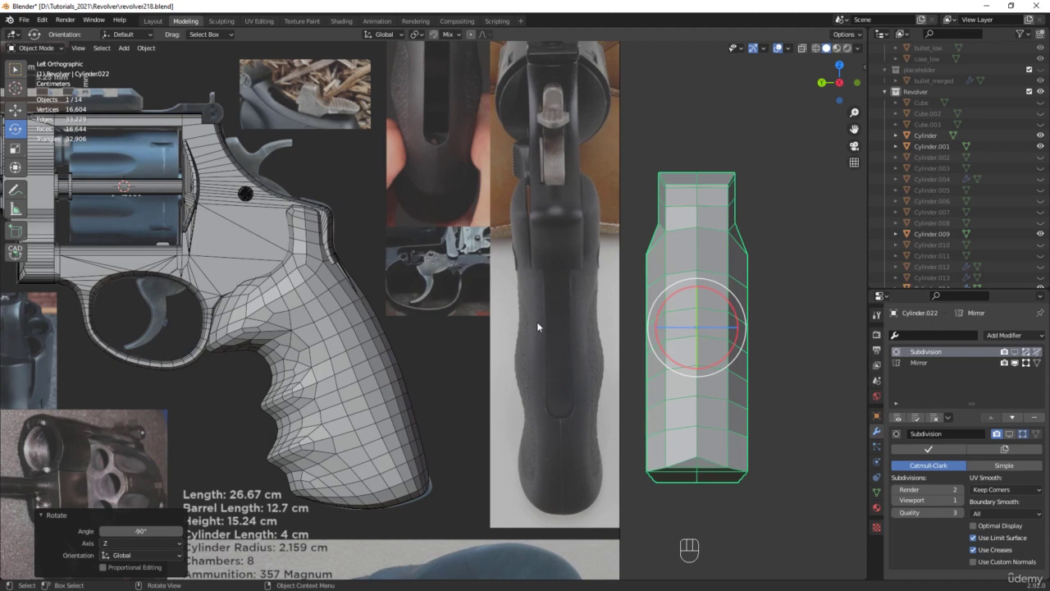
{"action": "scroll", "coordinate": [682, 373], "scroll_direction": "up", "scroll_amount": 1}
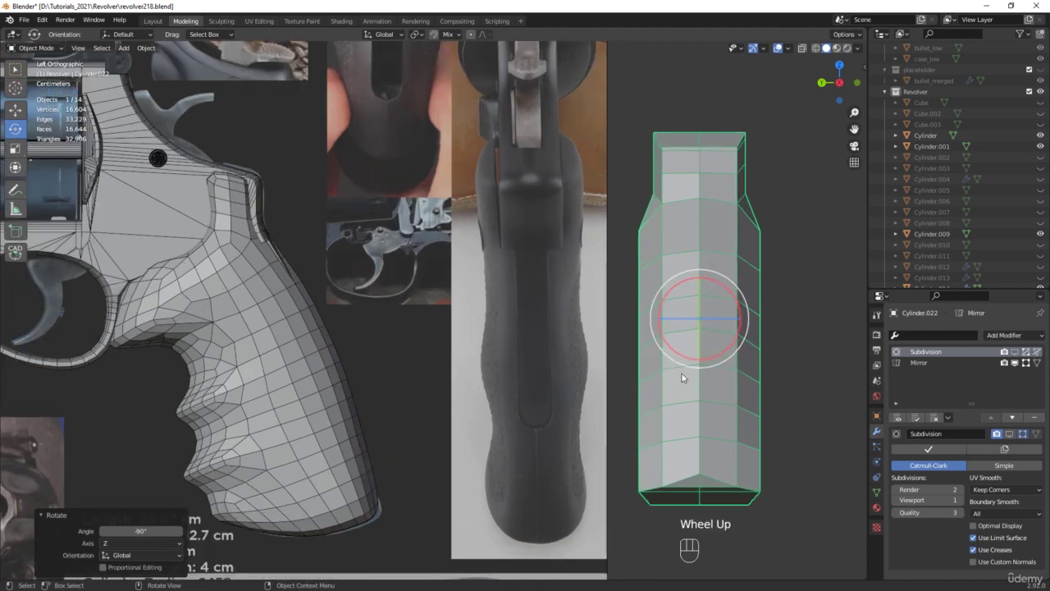
{"action": "key", "text": "Tab"}
{"action": "left_click", "coordinate": [639, 399]}
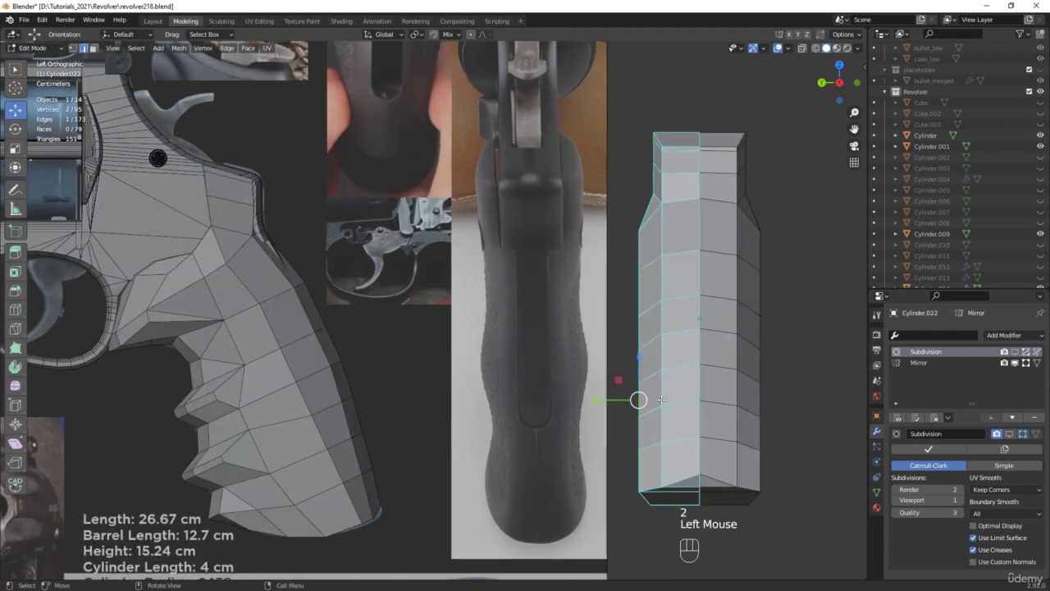
{"action": "middle_click_drag", "start_coordinate": [643, 335], "coordinate": [645, 433]}
{"action": "scroll", "coordinate": [645, 432], "scroll_direction": "up", "scroll_amount": 2}
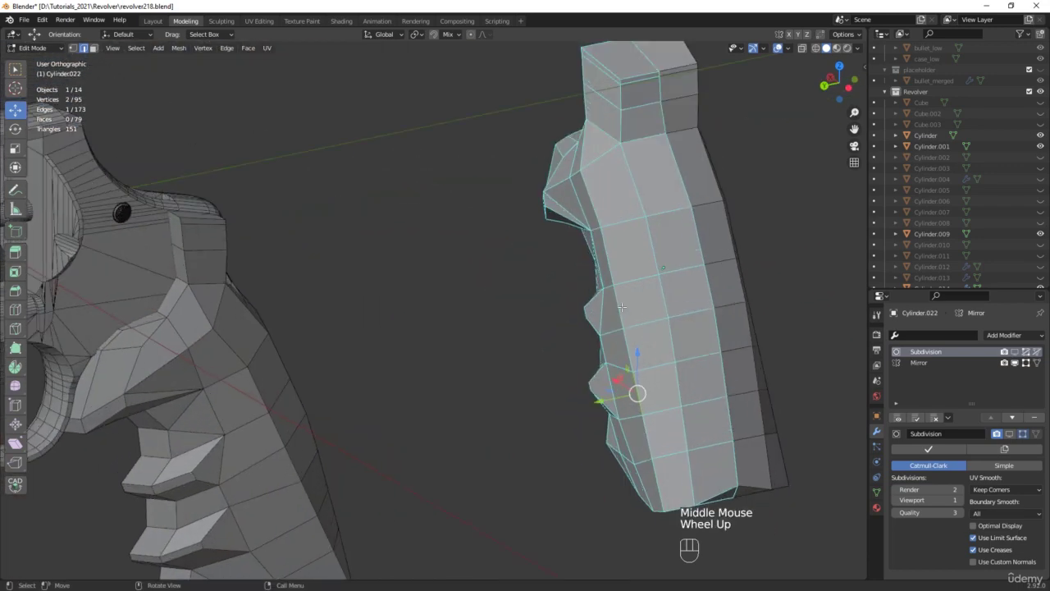
{"action": "left_click", "coordinate": [605, 257], "text": "shift"}
{"action": "middle_click_drag", "start_coordinate": [606, 256], "coordinate": [606, 285]}
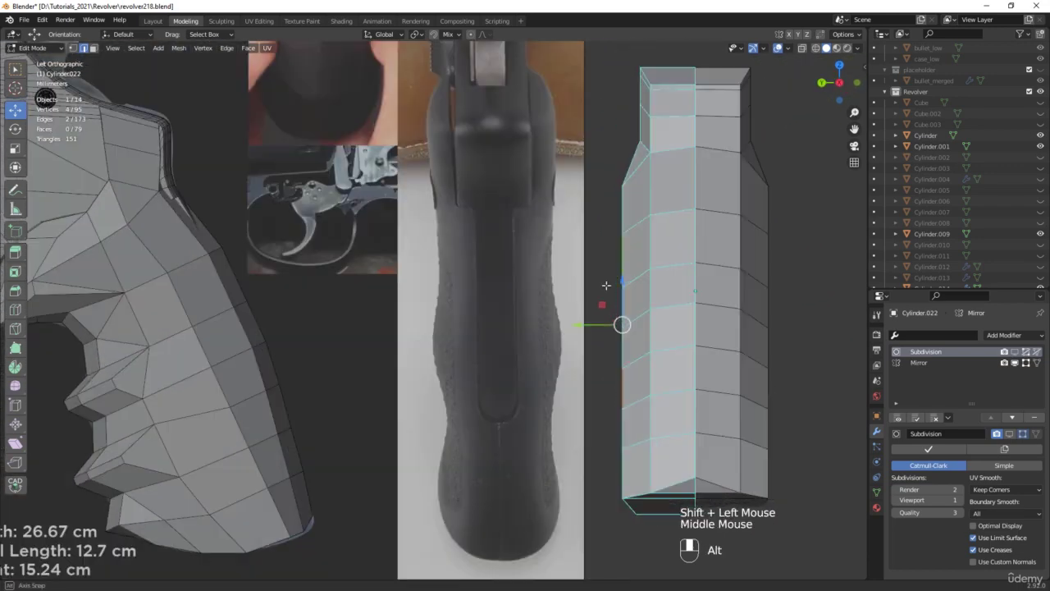
{"action": "left_click_drag", "start_coordinate": [596, 328], "coordinate": [616, 325]}
{"action": "left_click", "coordinate": [1016, 353]}
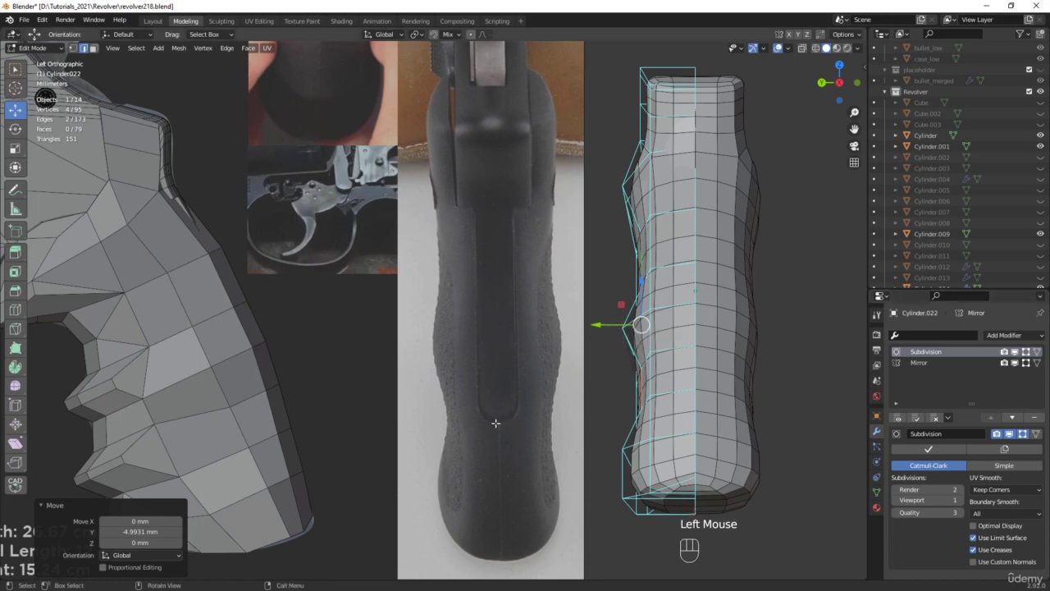
{"action": "scroll", "coordinate": [643, 206], "scroll_direction": "down", "scroll_amount": 2}
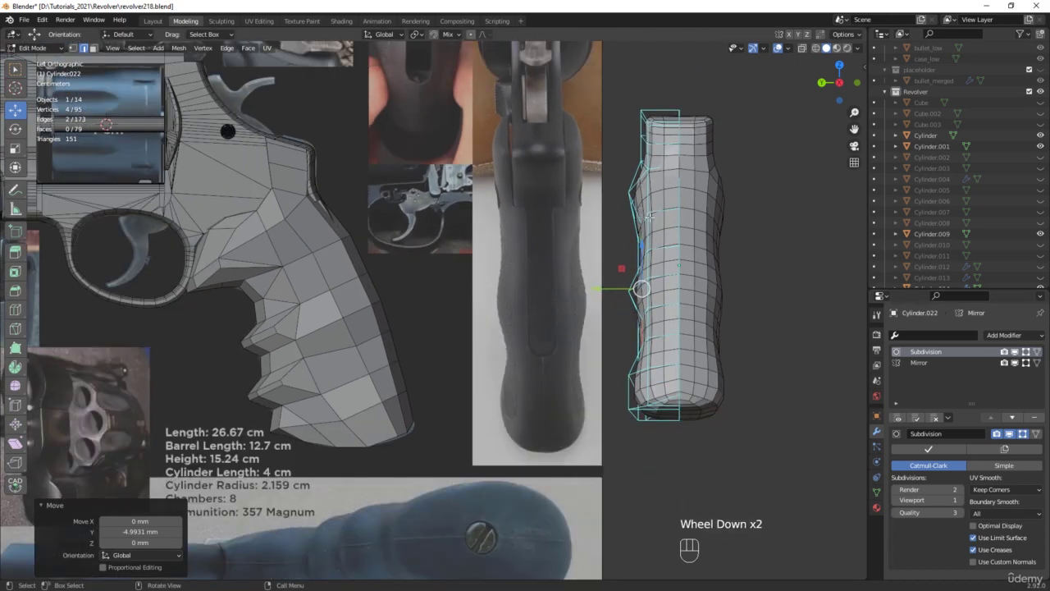
Move the two vertical rear edges at the copy's upper and lower waists about 3.9 mm inward along global Y
{"action": "middle_click_drag", "start_coordinate": [649, 216], "coordinate": [652, 233]}
{"action": "scroll", "coordinate": [654, 246], "scroll_direction": "up", "scroll_amount": 3}
{"action": "left_click", "coordinate": [648, 235]}
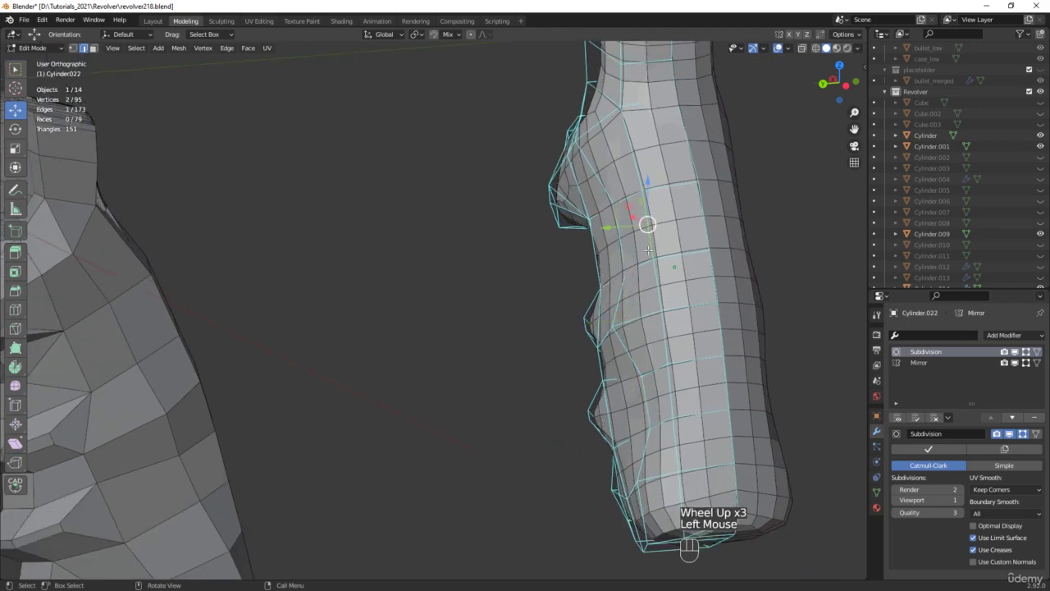
{"action": "left_click", "coordinate": [671, 402], "text": "shift"}
{"action": "middle_click_drag", "start_coordinate": [671, 402], "coordinate": [646, 381]}
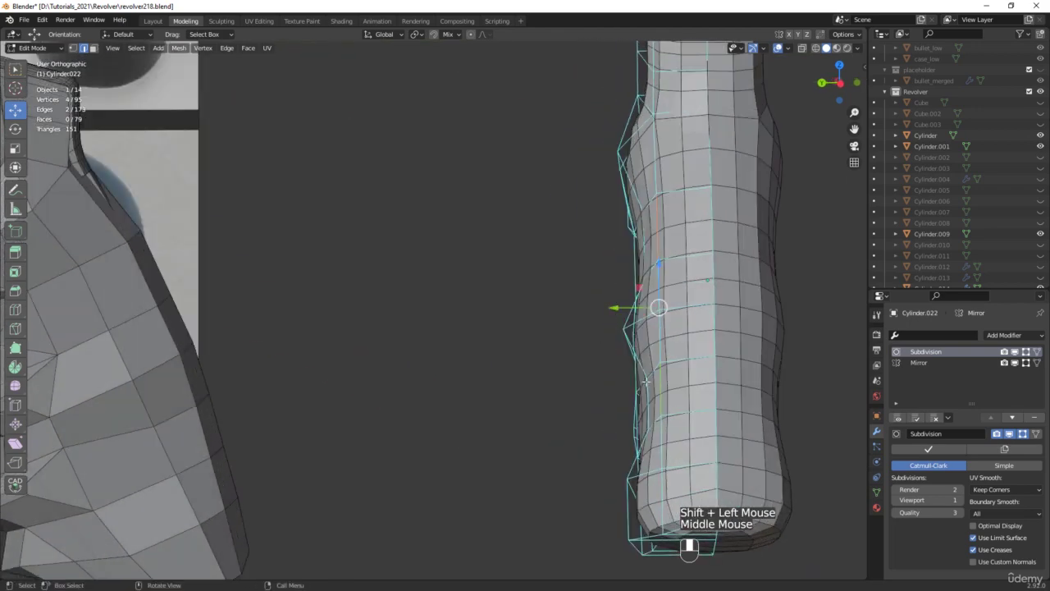
{"action": "middle_click_drag", "start_coordinate": [618, 308], "coordinate": [619, 304]}
{"action": "scroll", "coordinate": [622, 307], "scroll_direction": "up", "scroll_amount": 1}
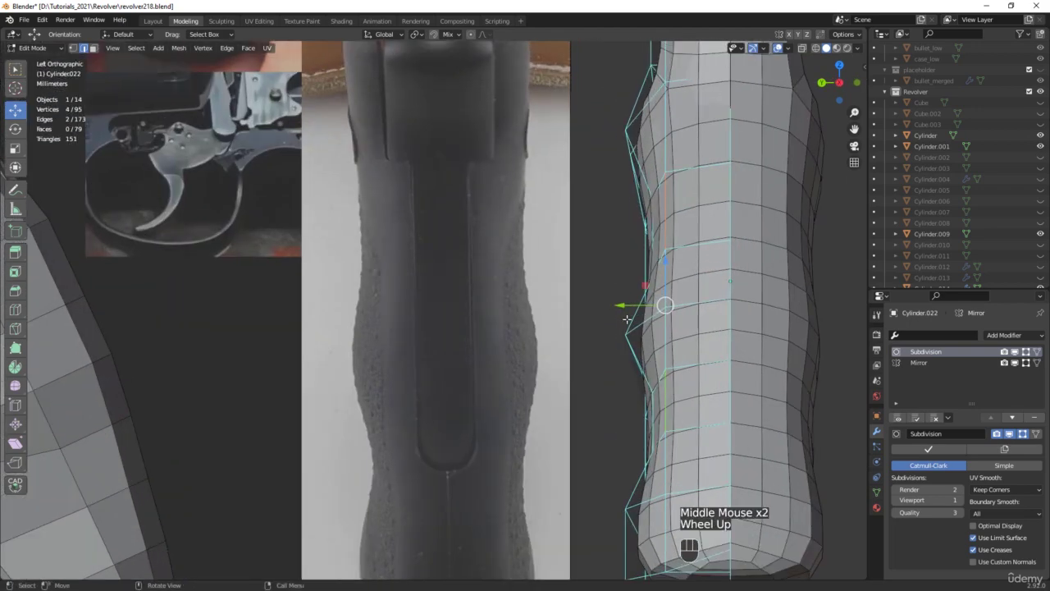
{"action": "scroll", "coordinate": [616, 318], "scroll_direction": "down", "scroll_amount": 2}
{"action": "left_click_drag", "start_coordinate": [617, 317], "coordinate": [631, 310]}
{"action": "scroll", "coordinate": [630, 310], "scroll_direction": "down", "scroll_amount": 3}
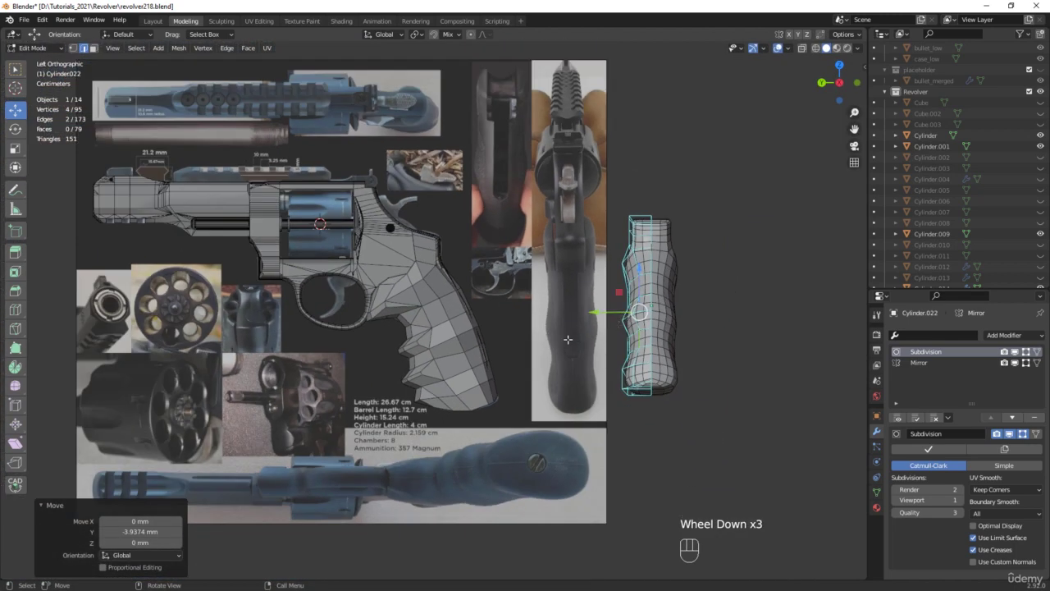
Select three edges beside the copy's lower finger grooves, move them inward along global Y, and leave mesh editing
{"action": "middle_click_drag", "start_coordinate": [455, 317], "coordinate": [667, 304]}
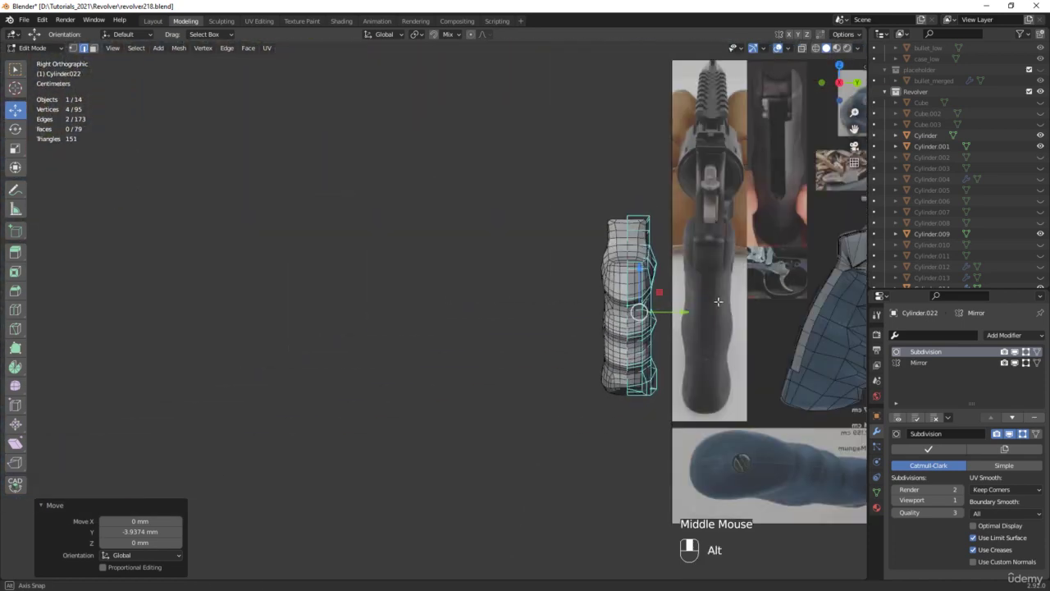
{"action": "scroll", "coordinate": [661, 372], "scroll_direction": "up", "scroll_amount": 6}
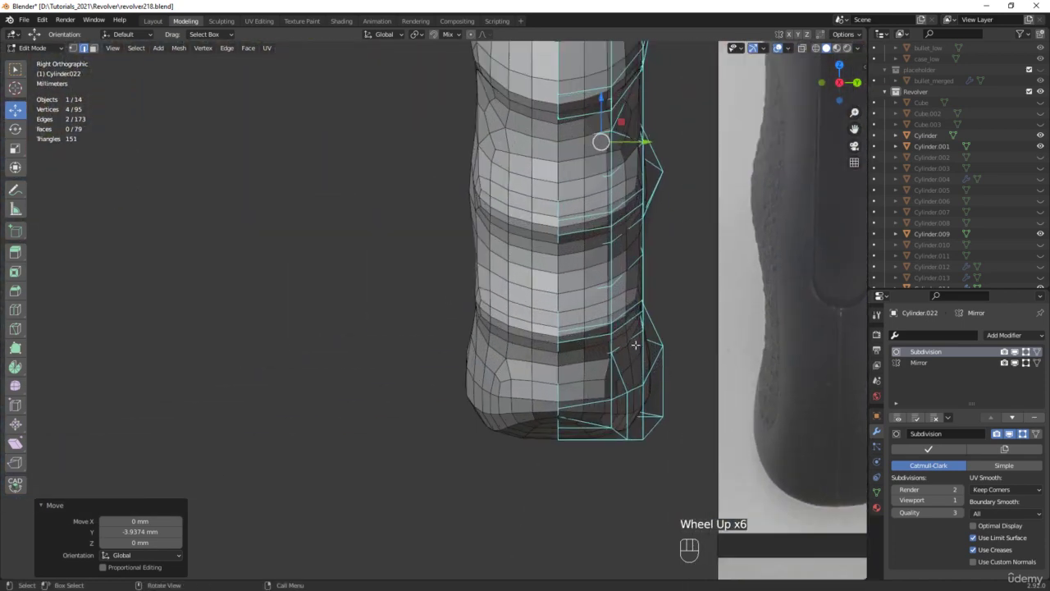
{"action": "scroll", "coordinate": [636, 344], "scroll_direction": "down", "scroll_amount": 1}
{"action": "mouse_move", "coordinate": [636, 345]}
{"action": "middle_mouse_down"}
{"action": "mouse_move", "coordinate": [609, 327]}
{"action": "mouse_move", "coordinate": [599, 250]}
{"action": "mouse_move", "coordinate": [601, 261]}
{"action": "middle_mouse_up"}
{"action": "scroll", "coordinate": [606, 327], "scroll_direction": "up", "scroll_amount": 2}
{"action": "left_click", "coordinate": [606, 327]}
{"action": "key", "text": "alt+z"}
{"action": "left_click", "coordinate": [598, 247], "text": "shift"}
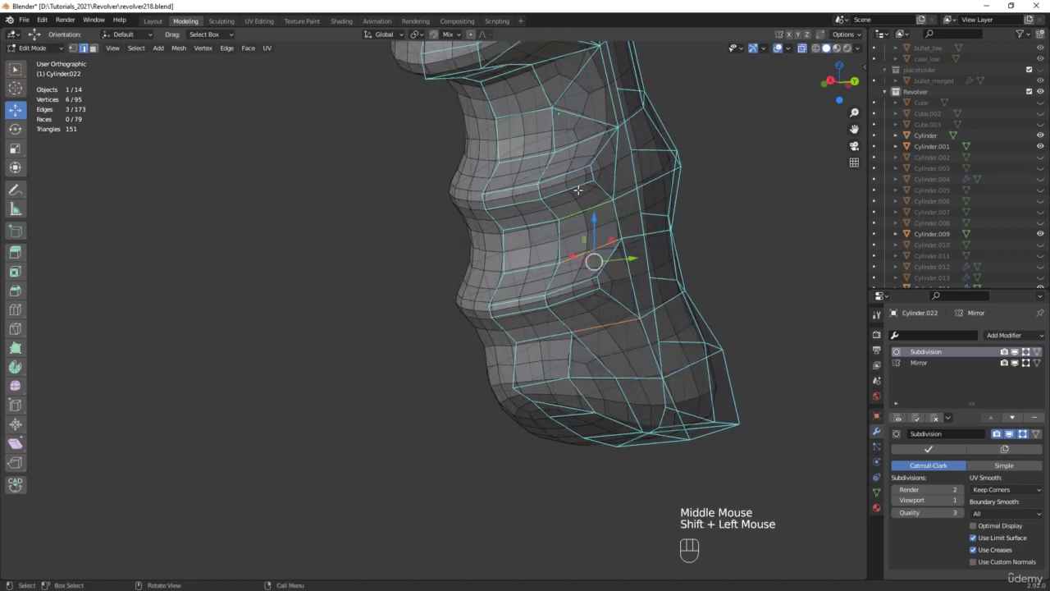
{"action": "middle_click_drag", "start_coordinate": [579, 190], "coordinate": [635, 326], "text": "shift"}
{"action": "middle_click_drag", "start_coordinate": [657, 321], "coordinate": [652, 336], "text": "alt"}
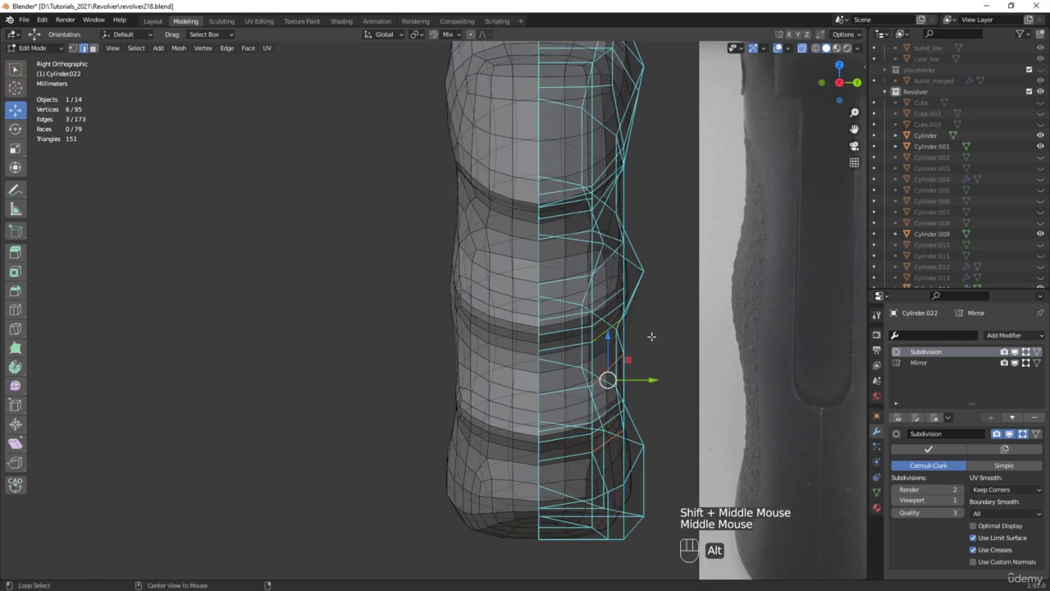
{"action": "left_click_drag", "start_coordinate": [640, 381], "coordinate": [621, 379]}
{"action": "middle_click_drag", "start_coordinate": [621, 379], "coordinate": [545, 357]}
{"action": "scroll", "coordinate": [636, 399], "scroll_direction": "down", "scroll_amount": 2}
{"action": "scroll", "coordinate": [669, 391], "scroll_direction": "down", "scroll_amount": 4}
{"action": "scroll", "coordinate": [546, 357], "scroll_direction": "up", "scroll_amount": 2}
{"action": "key", "text": "Tab"}
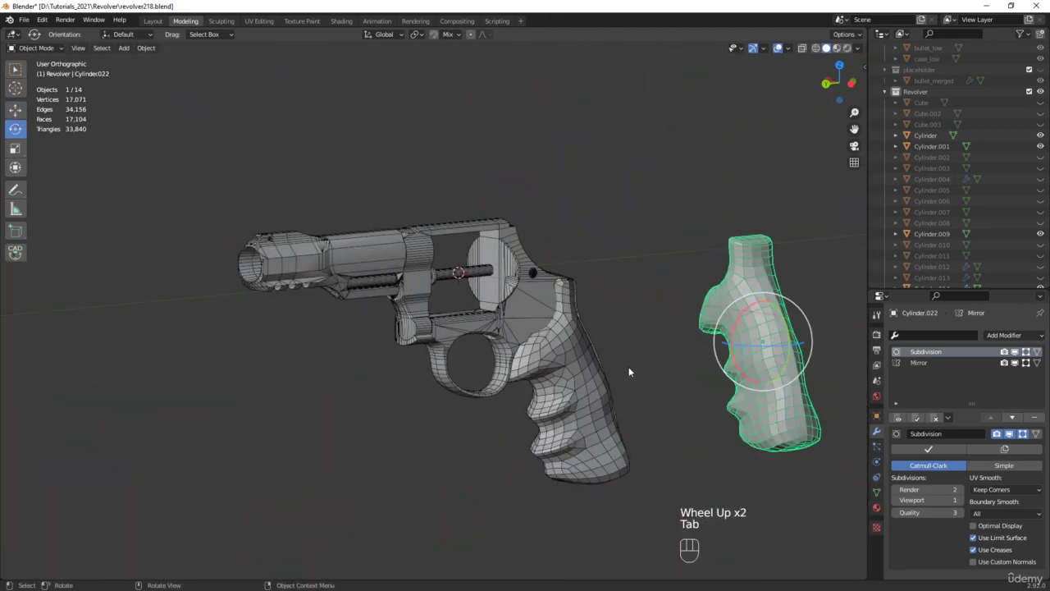
Edit the original grip's mesh and move its protruding side edge about 3.5 mm inward along global X
{"action": "left_click", "coordinate": [591, 401]}
{"action": "middle_click_drag", "start_coordinate": [591, 400], "coordinate": [657, 387]}
{"action": "scroll", "coordinate": [575, 360], "scroll_direction": "up", "scroll_amount": 4}
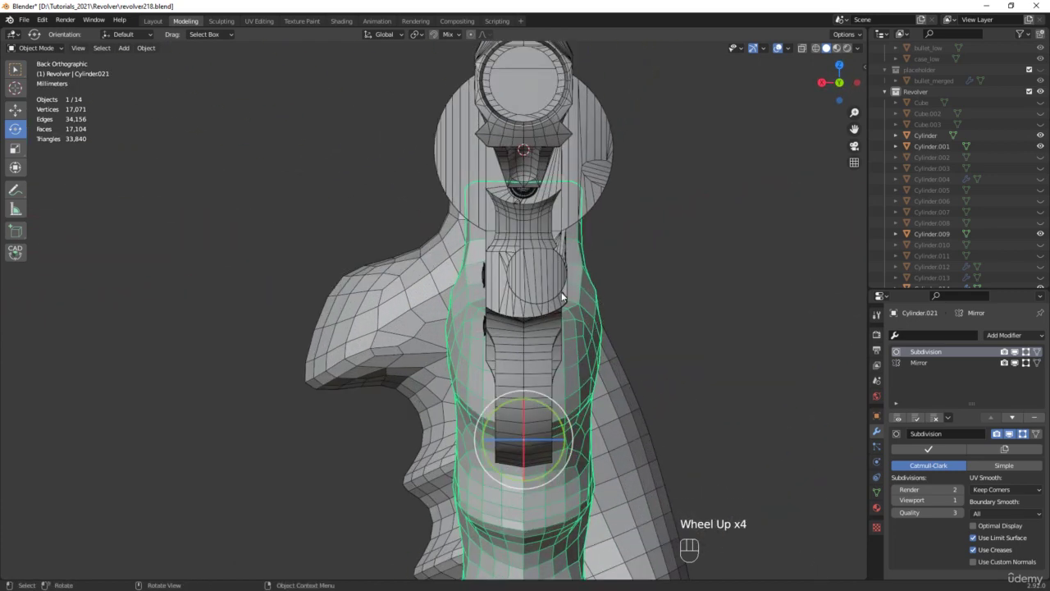
{"action": "scroll", "coordinate": [543, 396], "scroll_direction": "down", "scroll_amount": 2}
{"action": "middle_click_drag", "start_coordinate": [544, 396], "coordinate": [500, 484]}
{"action": "scroll", "coordinate": [427, 374], "scroll_direction": "up", "scroll_amount": 1}
{"action": "key", "text": "Tab"}
{"action": "scroll", "coordinate": [485, 439], "scroll_direction": "up", "scroll_amount": 3}
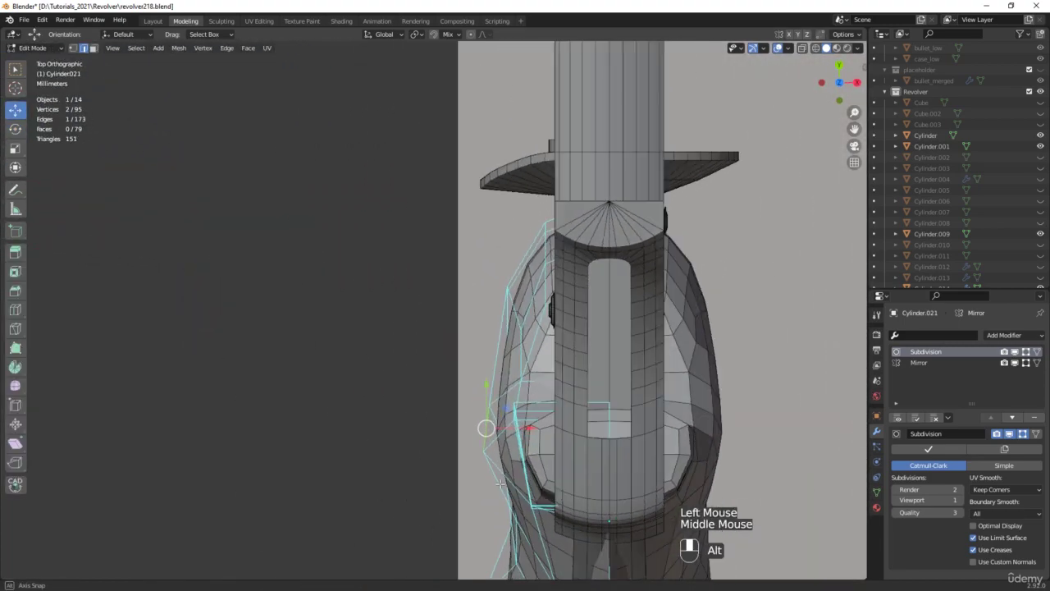
{"action": "left_click_drag", "start_coordinate": [513, 428], "coordinate": [532, 429]}
{"action": "scroll", "coordinate": [532, 419], "scroll_direction": "down", "scroll_amount": 1}
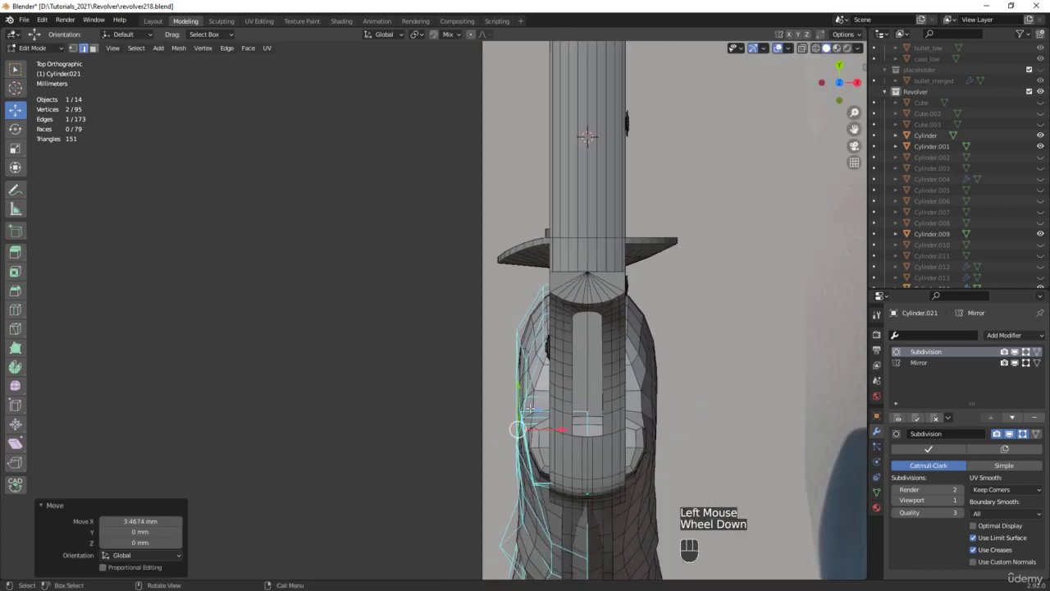
{"action": "scroll", "coordinate": [533, 312], "scroll_direction": "up", "scroll_amount": 2}
Select three connected vertices on the side of the grip's front lobe and move them about 3.3 mm inward along global X
{"action": "key", "text": "1"}
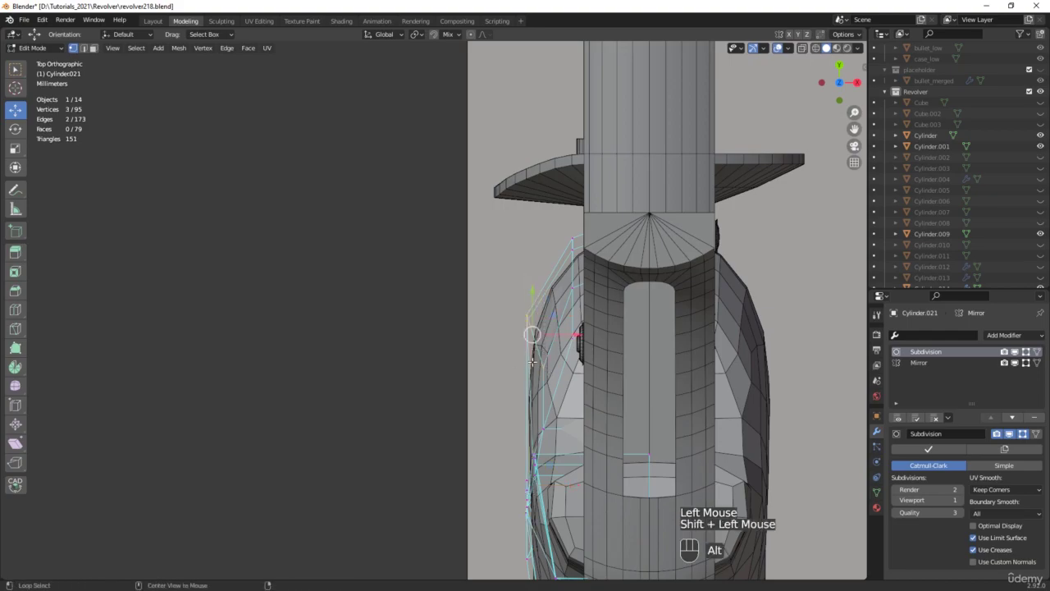
{"action": "key", "text": "alt+z"}
{"action": "middle_click_drag", "start_coordinate": [533, 361], "coordinate": [493, 354]}
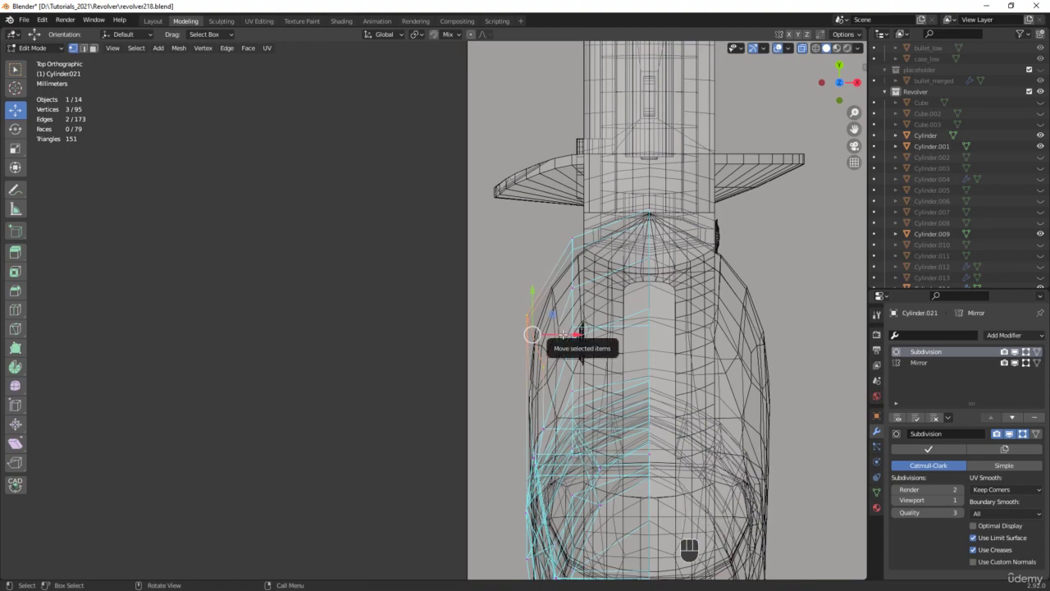
{"action": "left_click_drag", "start_coordinate": [563, 334], "coordinate": [593, 339]}
{"action": "scroll", "coordinate": [592, 338], "scroll_direction": "down", "scroll_amount": 2}
{"action": "key", "text": "alt+z"}
{"action": "scroll", "coordinate": [593, 339], "scroll_direction": "down", "scroll_amount": 1}
{"action": "middle_click_drag", "start_coordinate": [593, 339], "coordinate": [552, 332]}
{"action": "scroll", "coordinate": [553, 331], "scroll_direction": "up", "scroll_amount": 3}
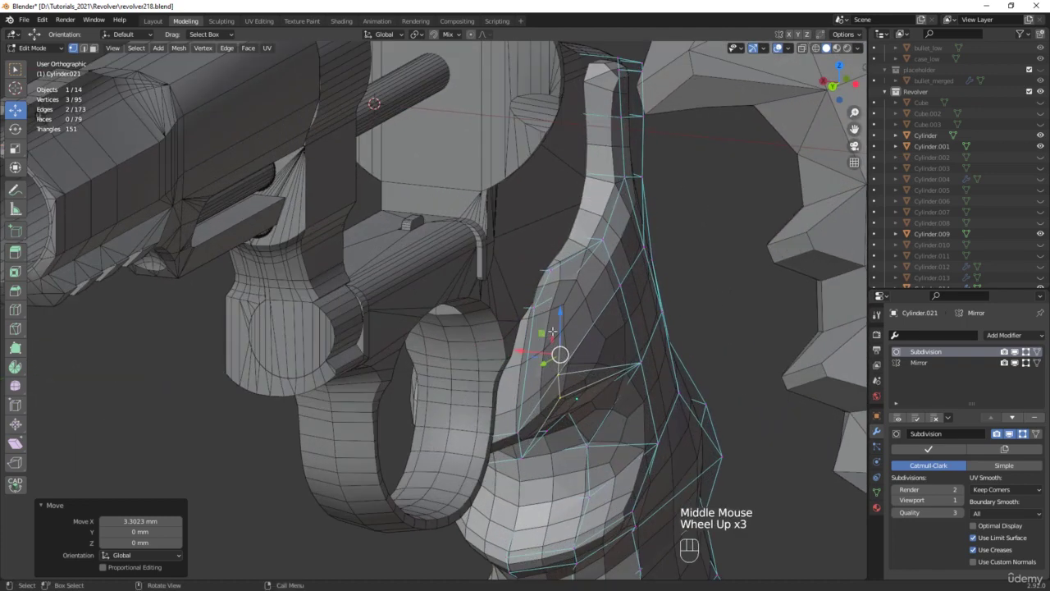
Move the upper front edge of the lobe behind the trigger guard about 2.1 mm outward along global X
{"action": "scroll", "coordinate": [553, 332], "scroll_direction": "up", "scroll_amount": 2}
{"action": "left_click_drag", "start_coordinate": [517, 296], "coordinate": [523, 297]}
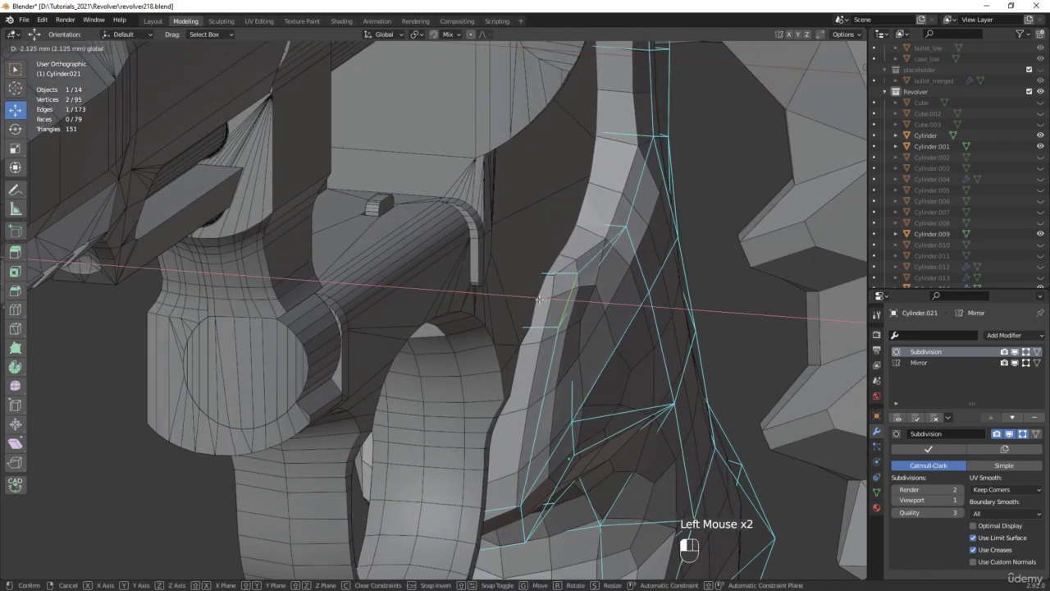
{"action": "left_click", "coordinate": [540, 300]}
{"action": "scroll", "coordinate": [539, 300], "scroll_direction": "down", "scroll_amount": 2}
{"action": "middle_click_drag", "start_coordinate": [540, 300], "coordinate": [503, 446]}
{"action": "scroll", "coordinate": [522, 343], "scroll_direction": "up", "scroll_amount": 2}
{"action": "scroll", "coordinate": [509, 347], "scroll_direction": "down", "scroll_amount": 2}
{"action": "middle_click_drag", "start_coordinate": [556, 526], "coordinate": [540, 345], "text": "shift"}
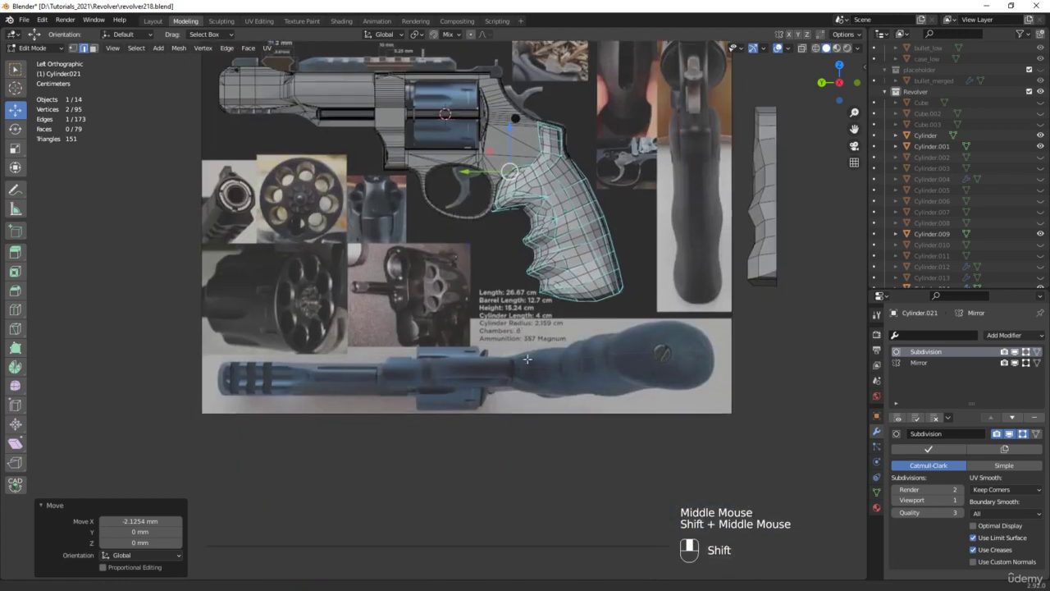
{"action": "scroll", "coordinate": [539, 337], "scroll_direction": "up", "scroll_amount": 2}
{"action": "scroll", "coordinate": [539, 337], "scroll_direction": "down", "scroll_amount": 1}
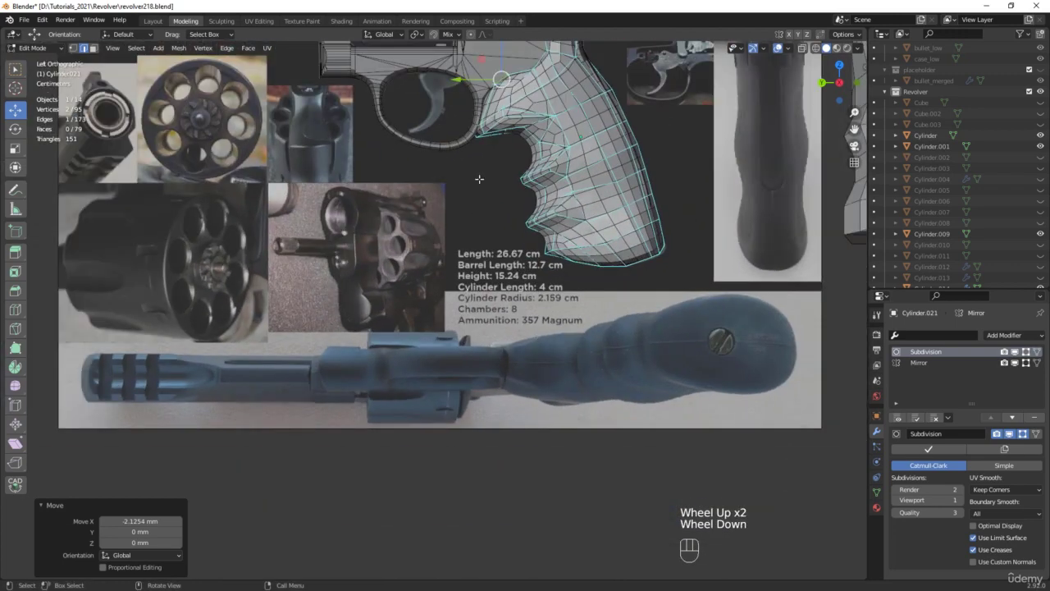
Select the small side face low on the grip's front lobe and move it inward along global X
{"action": "middle_click_drag", "start_coordinate": [480, 179], "coordinate": [524, 176]}
{"action": "scroll", "coordinate": [491, 172], "scroll_direction": "up", "scroll_amount": 3}
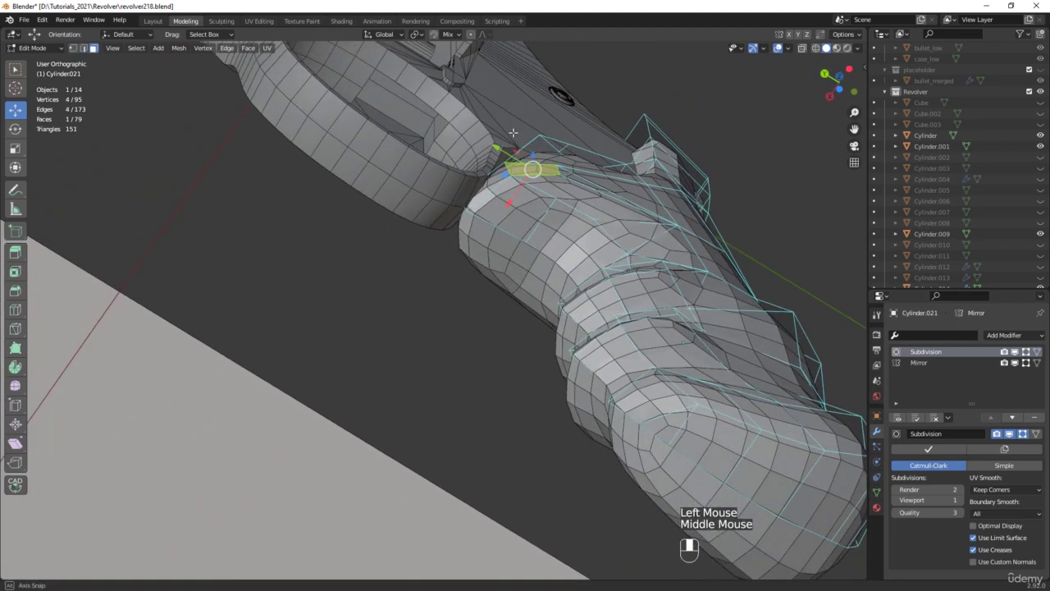
{"action": "scroll", "coordinate": [525, 182], "scroll_direction": "up", "scroll_amount": 2}
{"action": "left_click_drag", "start_coordinate": [518, 188], "coordinate": [509, 205]}
{"action": "middle_click_drag", "start_coordinate": [526, 213], "coordinate": [591, 286]}
{"action": "key", "text": "alt+z"}
{"action": "scroll", "coordinate": [584, 220], "scroll_direction": "up", "scroll_amount": 1}
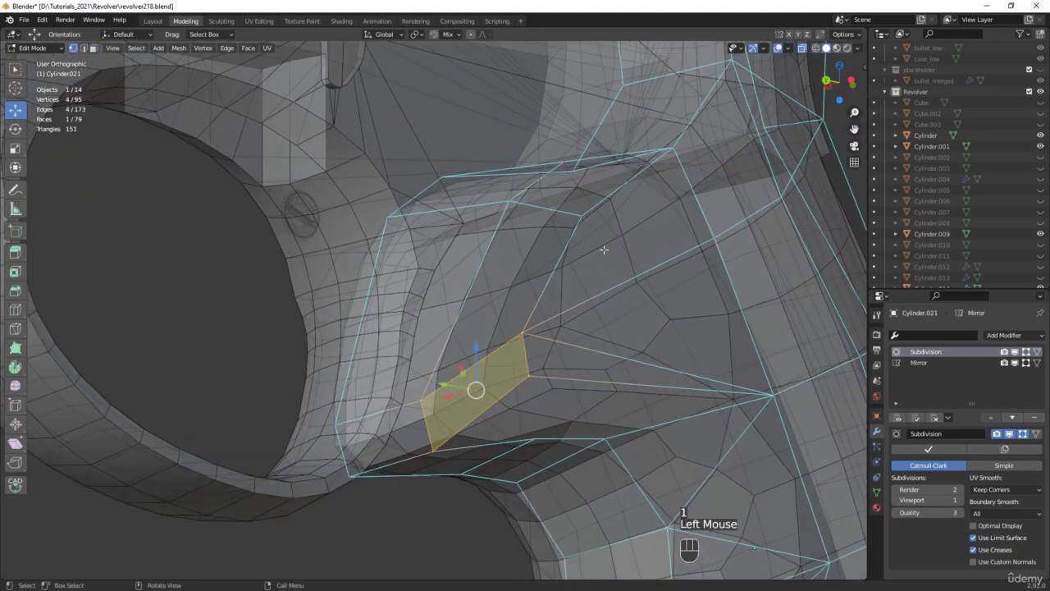
Move the upper side vertex of the front lobe about 4 mm outward along global X
{"action": "left_click", "coordinate": [581, 218]}
{"action": "middle_click_drag", "start_coordinate": [581, 218], "coordinate": [582, 217]}
{"action": "key", "text": "alt+z"}
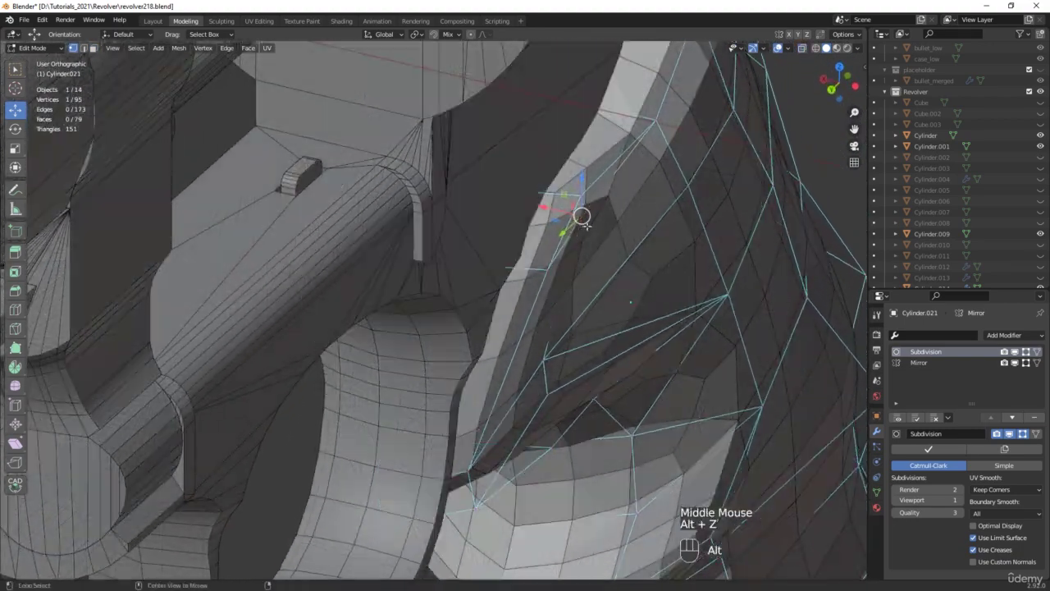
{"action": "left_click_drag", "start_coordinate": [550, 211], "coordinate": [572, 218]}
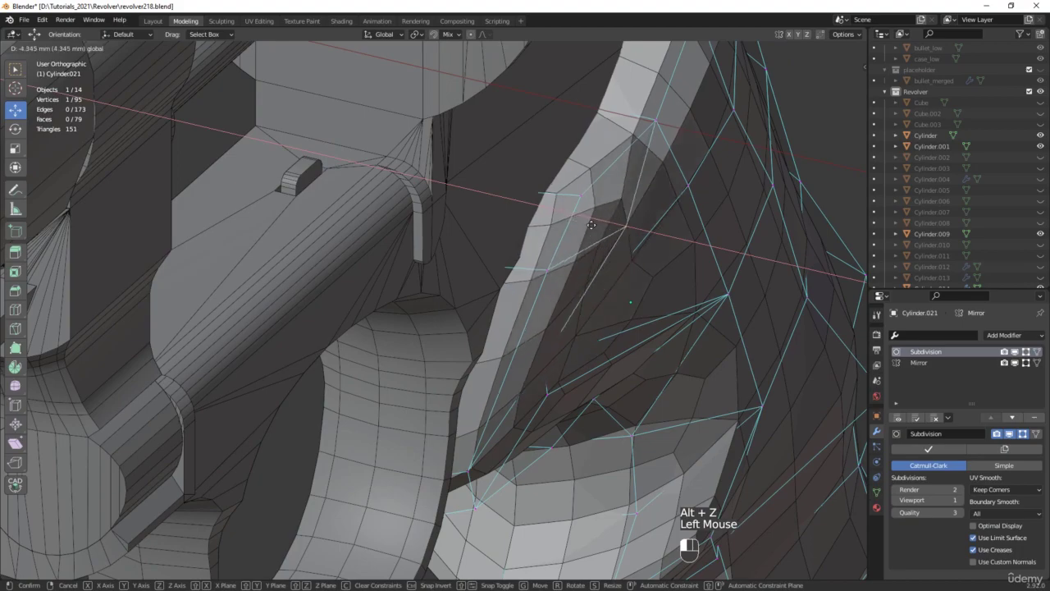
{"action": "left_click", "coordinate": [588, 224]}
{"action": "scroll", "coordinate": [588, 224], "scroll_direction": "down", "scroll_amount": 3}
{"action": "middle_click_drag", "start_coordinate": [588, 224], "coordinate": [492, 271]}
{"action": "scroll", "coordinate": [492, 271], "scroll_direction": "up", "scroll_amount": 2}
Move the vertex in the middle of the front lobe's side about 2 mm outward along global X
{"action": "key", "text": "alt+z"}
{"action": "left_click", "coordinate": [575, 315]}
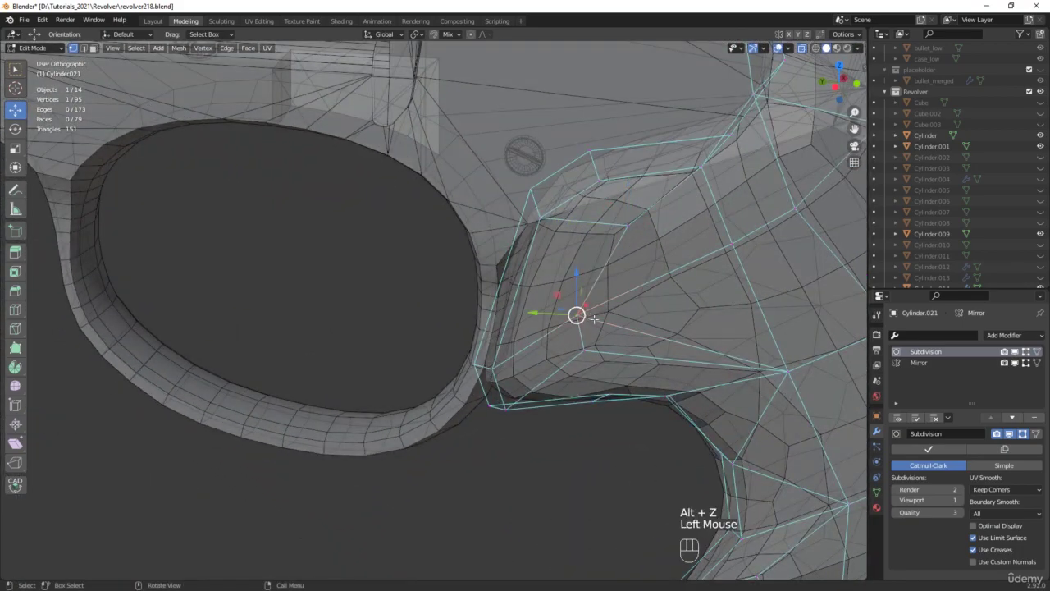
{"action": "mouse_move", "coordinate": [575, 315]}
{"action": "middle_mouse_down"}
{"action": "mouse_move", "coordinate": [546, 311]}
{"action": "mouse_move", "coordinate": [575, 313]}
{"action": "middle_mouse_up"}
{"action": "left_click_drag", "start_coordinate": [609, 314], "coordinate": [588, 315]}
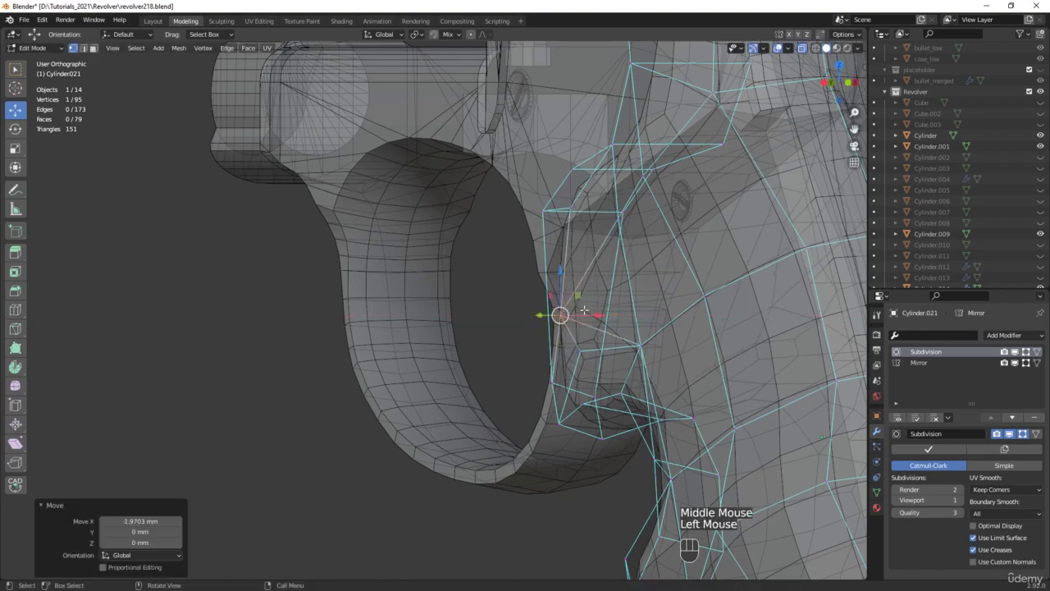
{"action": "key", "text": "alt+z"}
Move the protruding side vertex behind the front lobe about 5.6 mm inward along global X
{"action": "middle_click_drag", "start_coordinate": [587, 315], "coordinate": [600, 349]}
{"action": "scroll", "coordinate": [568, 354], "scroll_direction": "down", "scroll_amount": 3}
{"action": "scroll", "coordinate": [599, 361], "scroll_direction": "up", "scroll_amount": 2}
{"action": "left_click", "coordinate": [629, 331]}
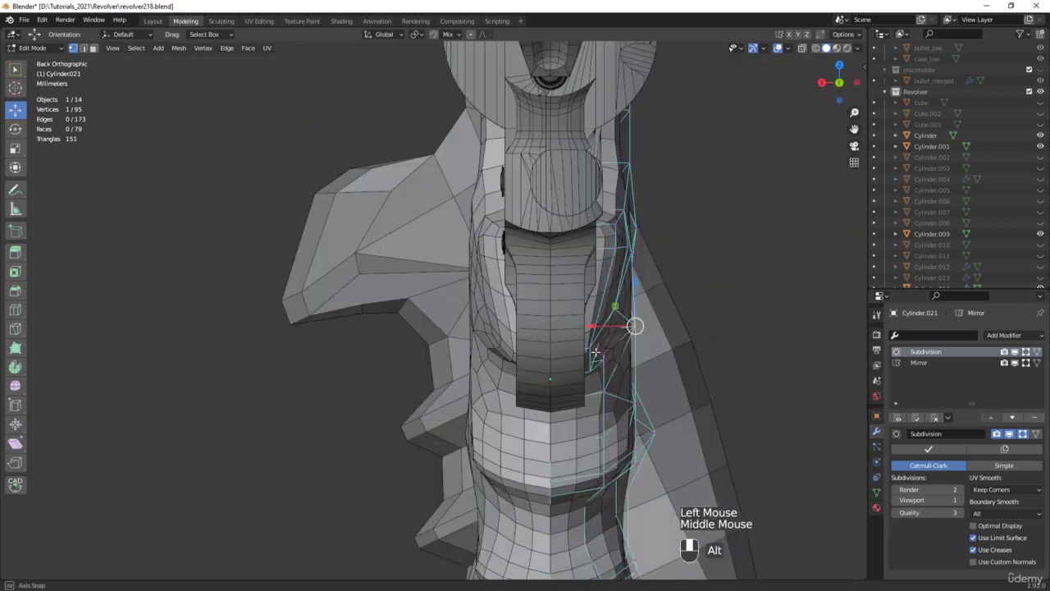
{"action": "scroll", "coordinate": [596, 352], "scroll_direction": "down", "scroll_amount": 2}
{"action": "left_click_drag", "start_coordinate": [589, 334], "coordinate": [576, 331]}
{"action": "scroll", "coordinate": [580, 340], "scroll_direction": "down", "scroll_amount": 3}
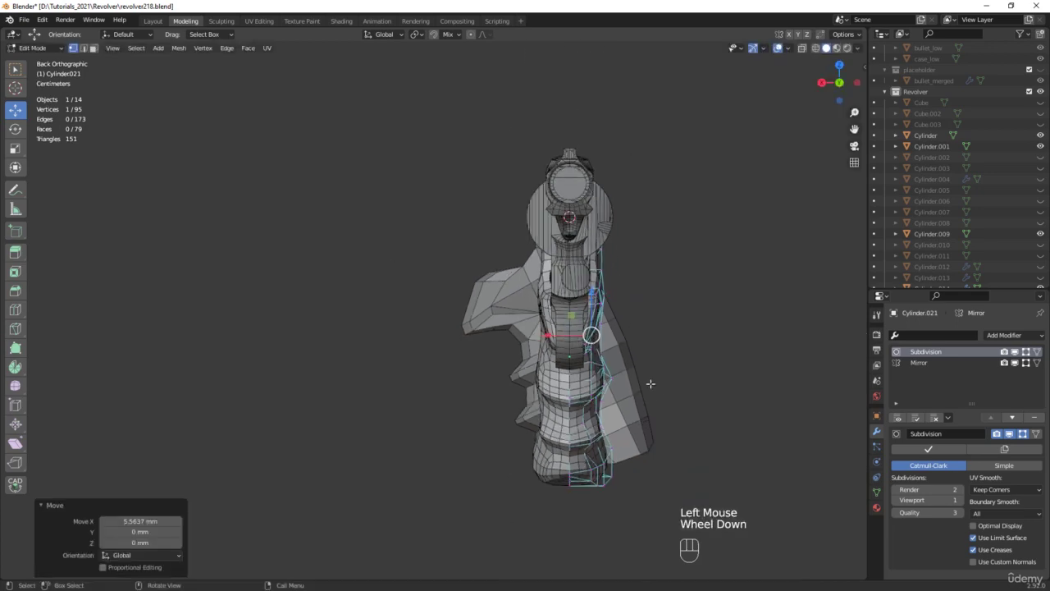
{"action": "scroll", "coordinate": [661, 387], "scroll_direction": "down", "scroll_amount": 1}
Leave mesh editing, deselect the grip, hide the wireframe overlay, and save the file incrementally as revolver219.blend
{"action": "key", "text": "Tab"}
{"action": "left_click", "coordinate": [716, 405]}
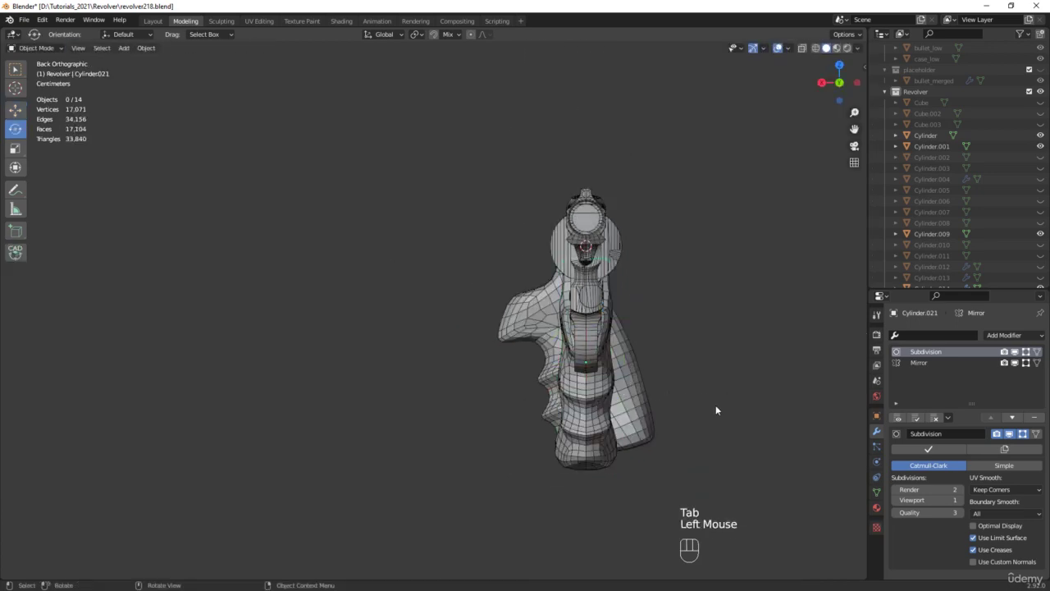
{"action": "middle_click_drag", "start_coordinate": [716, 404], "coordinate": [682, 379]}
{"action": "key", "text": "F4"}
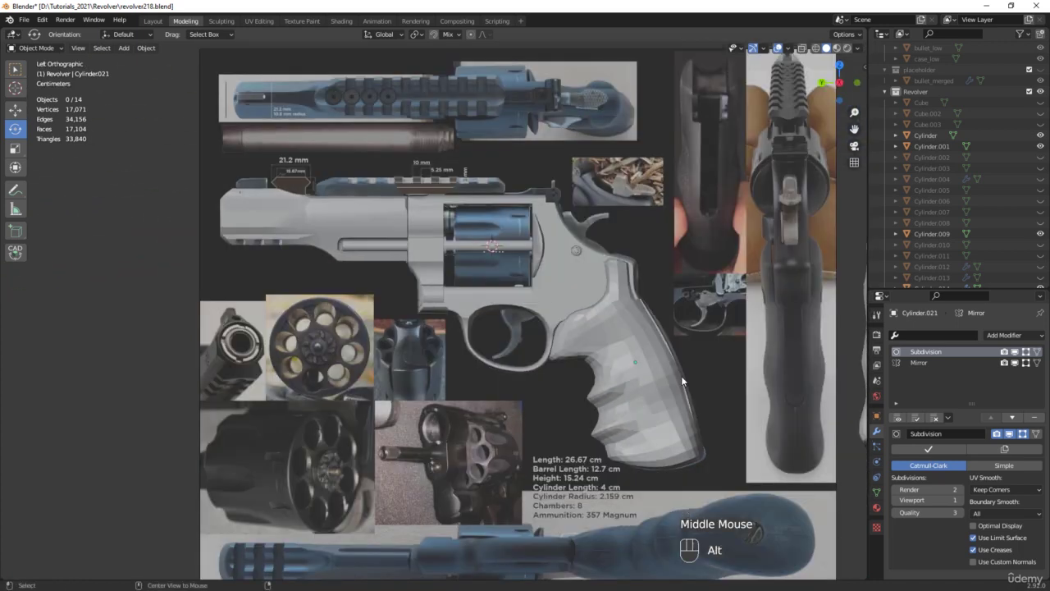
{"action": "key", "text": "ctrl+alt+s"}
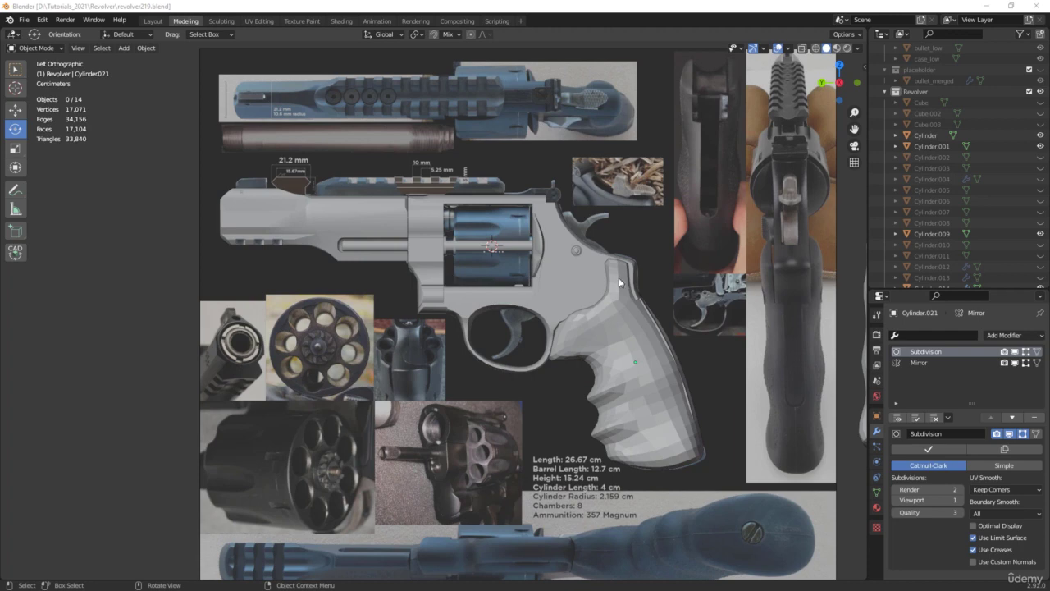
Edit the grip's mesh again and shift the two uppermost side faces of its neck along global X
{"action": "scroll", "coordinate": [769, 270], "scroll_direction": "up", "scroll_amount": 3}
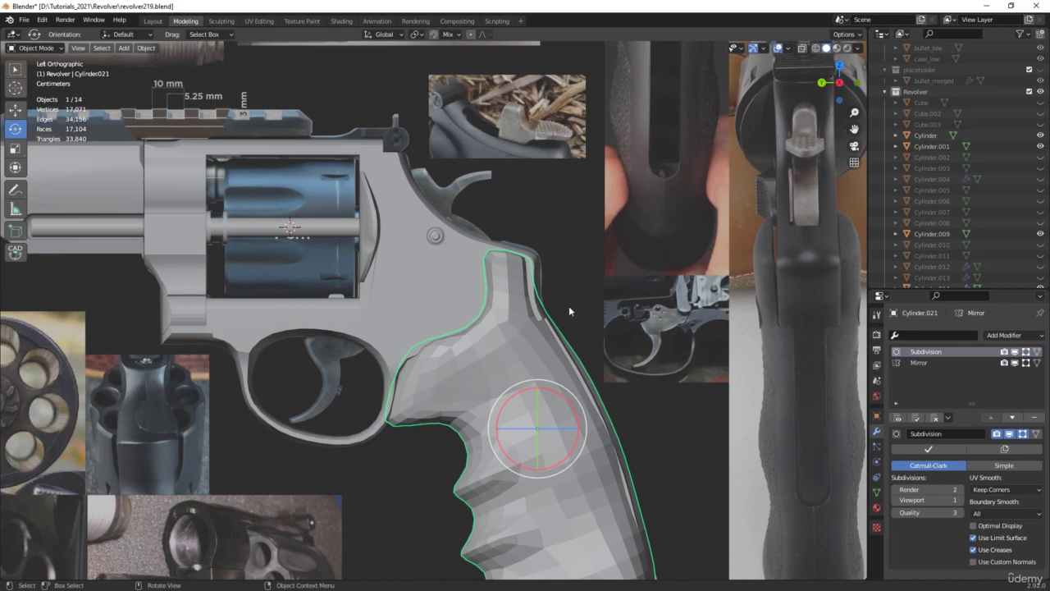
{"action": "middle_click_drag", "start_coordinate": [570, 311], "coordinate": [485, 328]}
{"action": "scroll", "coordinate": [499, 282], "scroll_direction": "up", "scroll_amount": 3}
{"action": "key", "text": "Tab"}
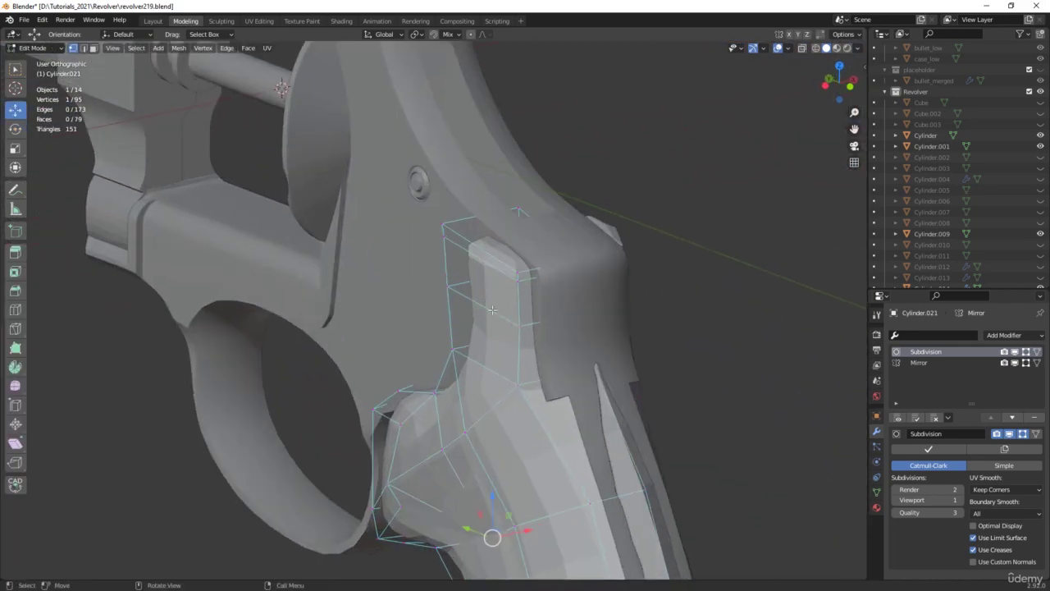
{"action": "middle_click_drag", "start_coordinate": [489, 310], "coordinate": [479, 305]}
{"action": "key", "text": "3"}
{"action": "left_click", "coordinate": [497, 267]}
{"action": "left_click", "coordinate": [497, 257], "text": "shift"}
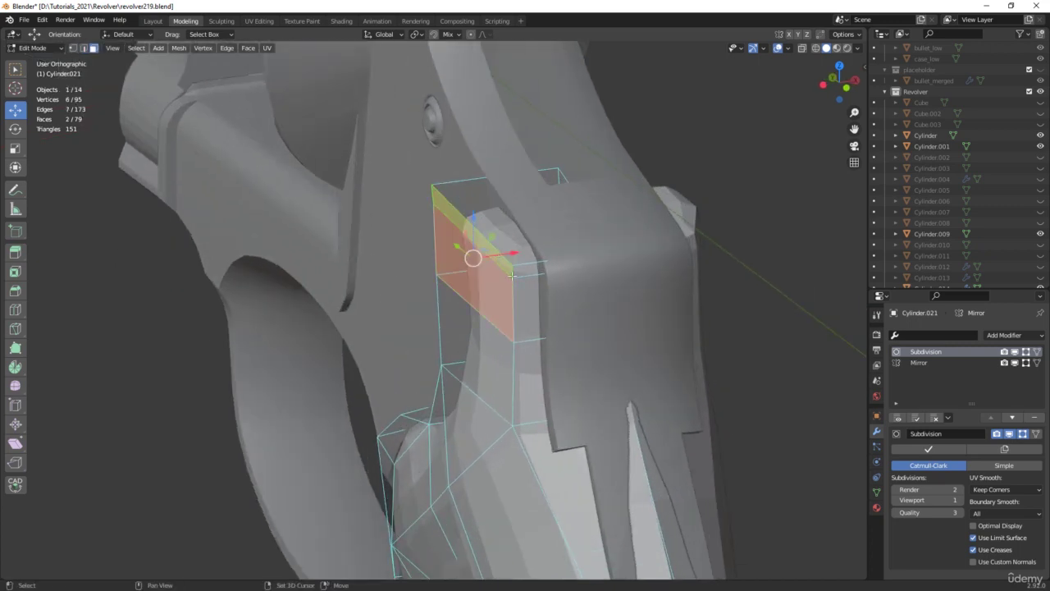
{"action": "middle_click_drag", "start_coordinate": [498, 257], "coordinate": [495, 261]}
{"action": "left_click_drag", "start_coordinate": [511, 257], "coordinate": [498, 253]}
Move the neck's horizontal side edge below those faces about 0.9 mm inward along global X and compare with the top view
{"action": "left_click", "coordinate": [467, 313]}
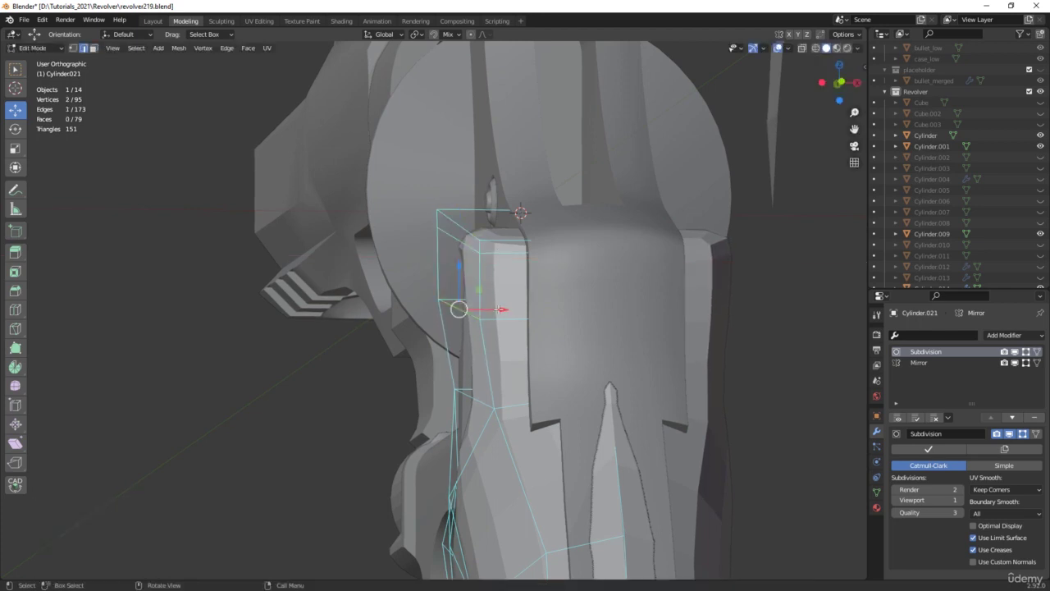
{"action": "left_click_drag", "start_coordinate": [500, 309], "coordinate": [504, 309]}
{"action": "scroll", "coordinate": [503, 308], "scroll_direction": "down", "scroll_amount": 3}
{"action": "middle_click_drag", "start_coordinate": [503, 309], "coordinate": [701, 431]}
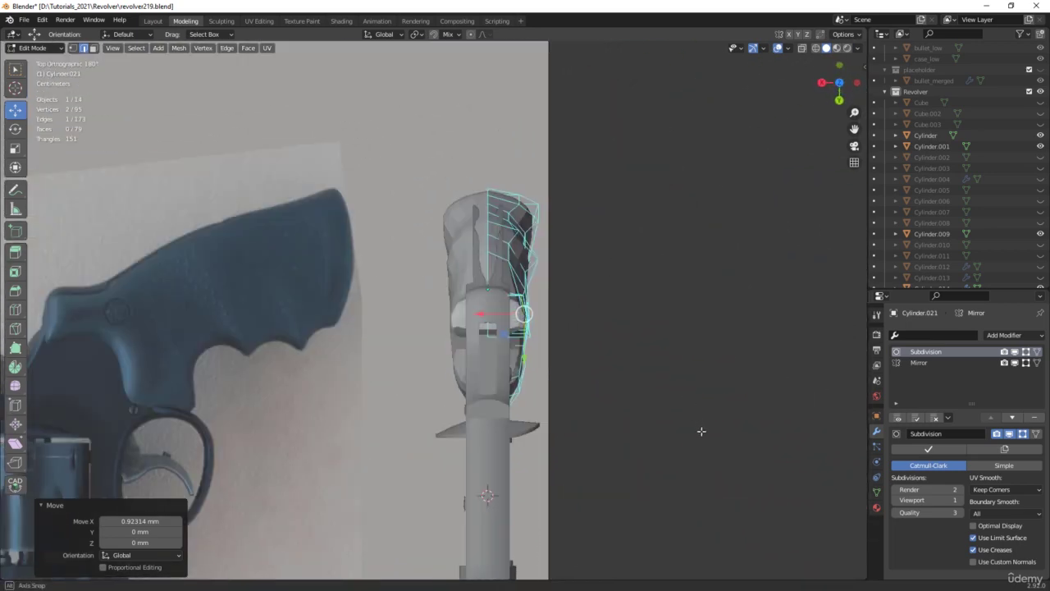
{"action": "scroll", "coordinate": [542, 329], "scroll_direction": "down", "scroll_amount": 3}
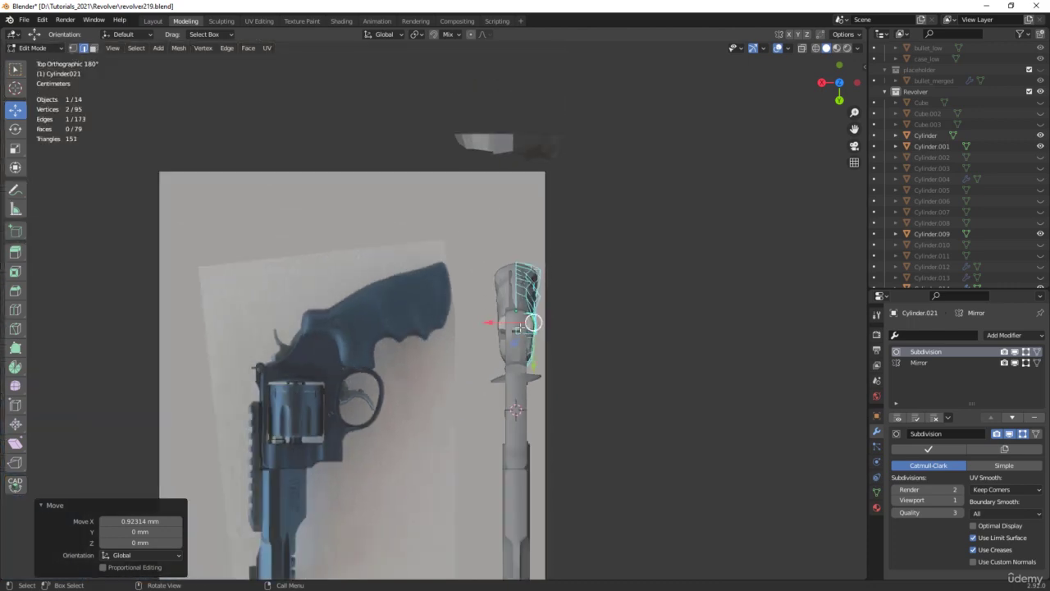
Move the vertex where the grip's lower side meets its bottom end inward along global X
{"action": "middle_click_drag", "start_coordinate": [446, 316], "coordinate": [678, 176]}
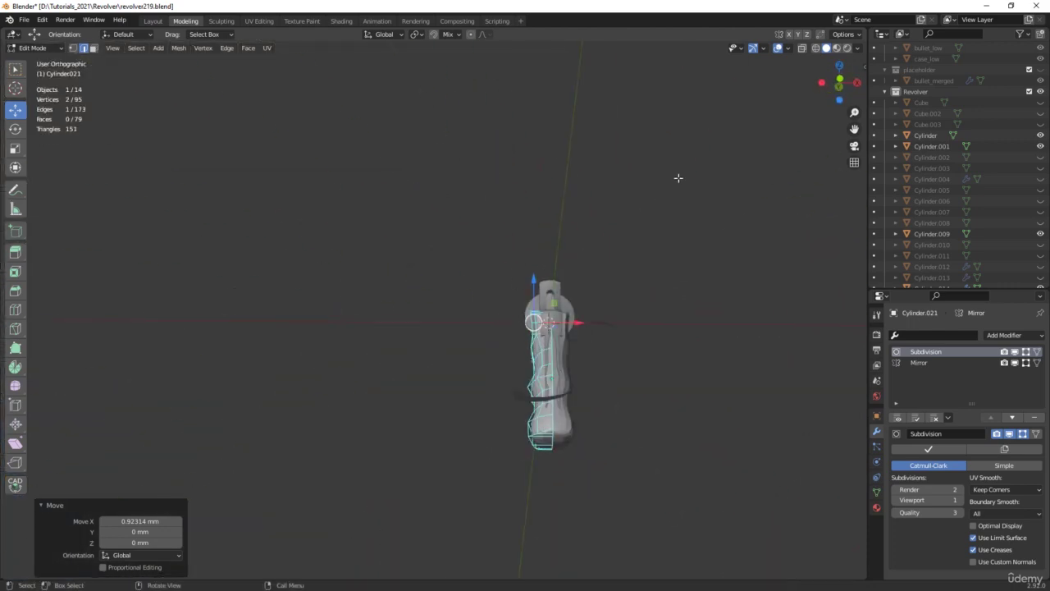
{"action": "middle_click_drag", "start_coordinate": [521, 454], "coordinate": [546, 411]}
{"action": "scroll", "coordinate": [566, 373], "scroll_direction": "up", "scroll_amount": 4}
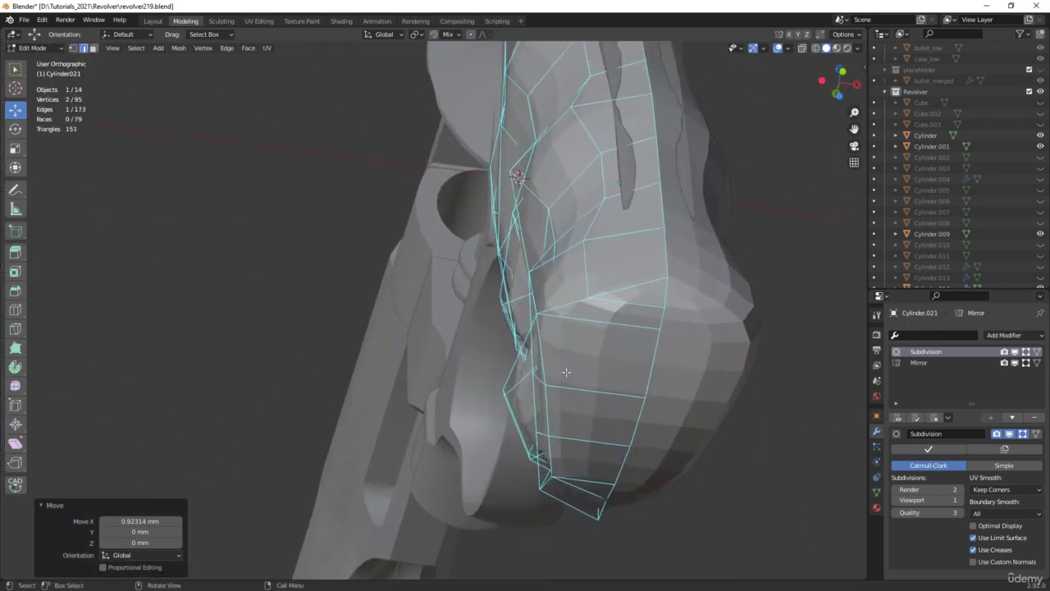
{"action": "key", "text": "1"}
{"action": "left_click", "coordinate": [540, 323]}
{"action": "middle_click_drag", "start_coordinate": [542, 323], "coordinate": [590, 343]}
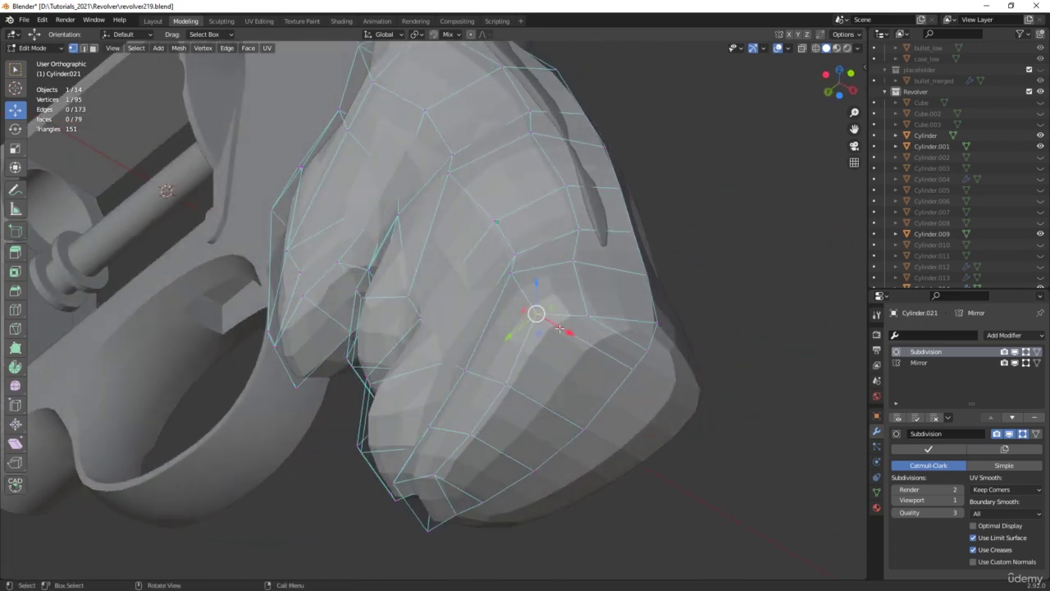
{"action": "left_click_drag", "start_coordinate": [559, 328], "coordinate": [578, 339]}
{"action": "left_click", "coordinate": [587, 343]}
Shift the side edge next to that vertex near the grip's bottom end to smooth the contour
{"action": "middle_click_drag", "start_coordinate": [587, 343], "coordinate": [509, 340]}
{"action": "key", "text": "2"}
{"action": "left_click", "coordinate": [457, 303]}
{"action": "left_click_drag", "start_coordinate": [498, 346], "coordinate": [496, 362]}
{"action": "scroll", "coordinate": [496, 362], "scroll_direction": "down", "scroll_amount": 5}
Reposition the vertex near the rear corner of the grip's bottom rim
{"action": "middle_click_drag", "start_coordinate": [495, 361], "coordinate": [580, 431]}
{"action": "scroll", "coordinate": [580, 431], "scroll_direction": "up", "scroll_amount": 4}
{"action": "key", "text": "1"}
{"action": "left_click", "coordinate": [610, 340]}
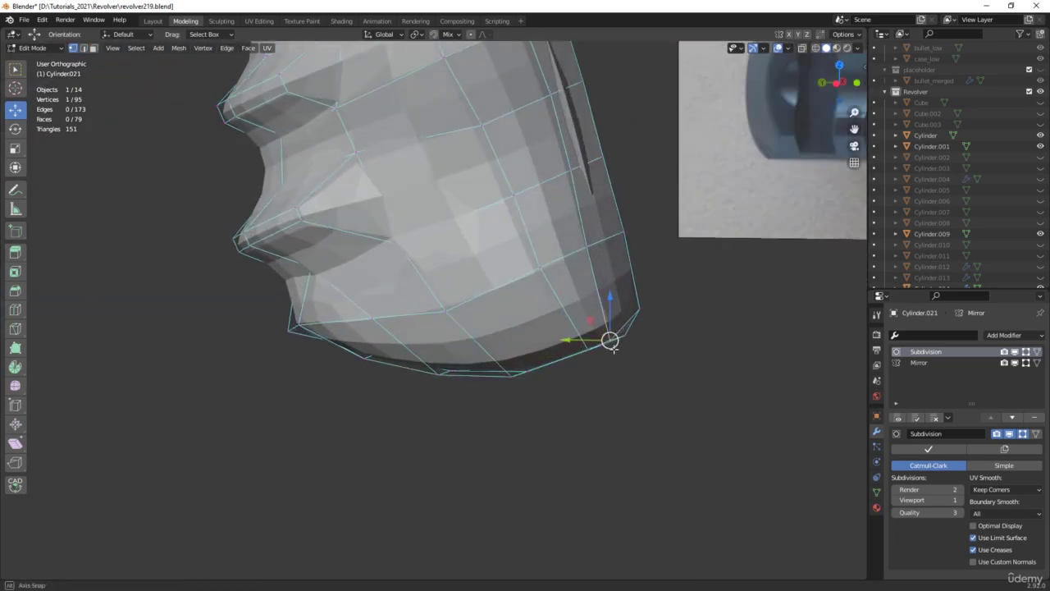
{"action": "middle_click_drag", "start_coordinate": [610, 340], "coordinate": [604, 411]}
{"action": "key", "text": "g"}
{"action": "left_click", "coordinate": [650, 365]}
Move the outer vertex at the rear of the grip's bottom about 2.3 mm inward along global X
{"action": "scroll", "coordinate": [650, 365], "scroll_direction": "down", "scroll_amount": 3}
{"action": "scroll", "coordinate": [606, 353], "scroll_direction": "up", "scroll_amount": 3}
{"action": "key", "text": "2"}
{"action": "left_click", "coordinate": [614, 276]}
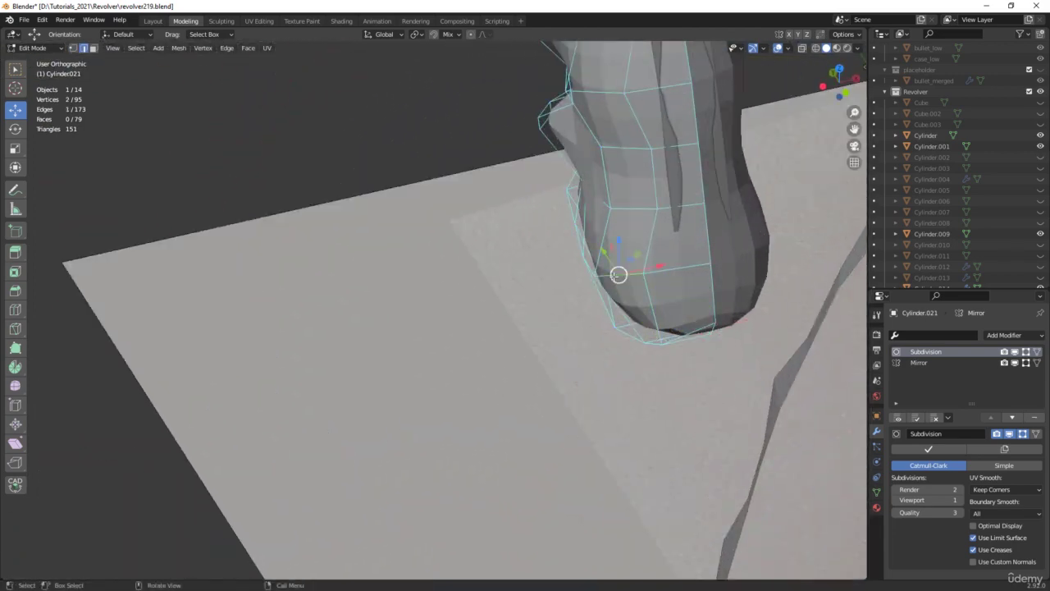
{"action": "middle_click_drag", "start_coordinate": [613, 276], "coordinate": [605, 280]}
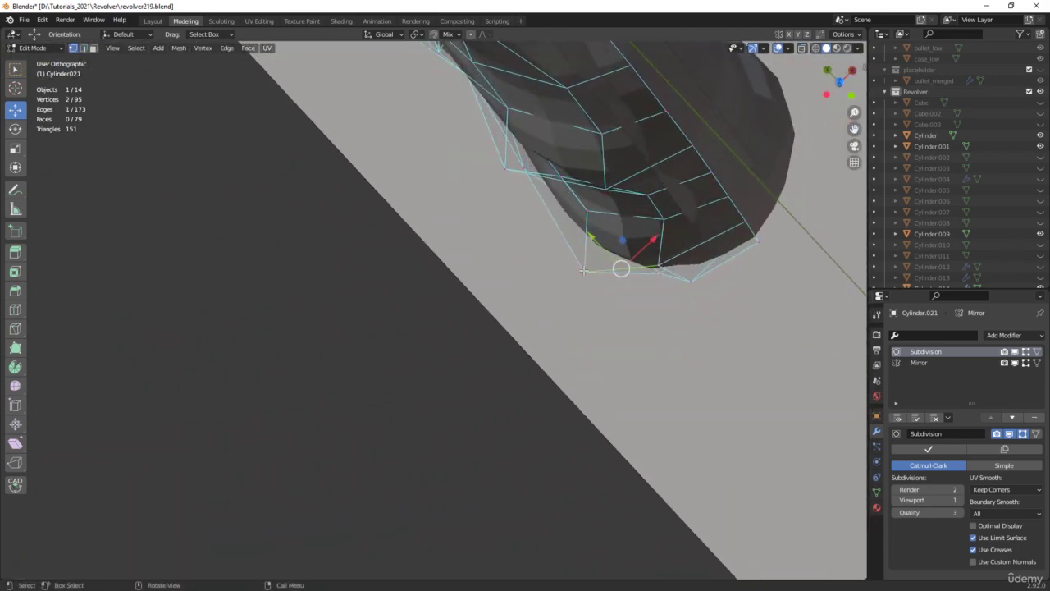
{"action": "left_click_drag", "start_coordinate": [612, 248], "coordinate": [625, 239]}
Leave mesh editing, compare the grip in the back and left views, and save the file incrementally as revolver220.blend
{"action": "scroll", "coordinate": [624, 239], "scroll_direction": "down", "scroll_amount": 5}
{"action": "middle_click_drag", "start_coordinate": [624, 239], "coordinate": [773, 154]}
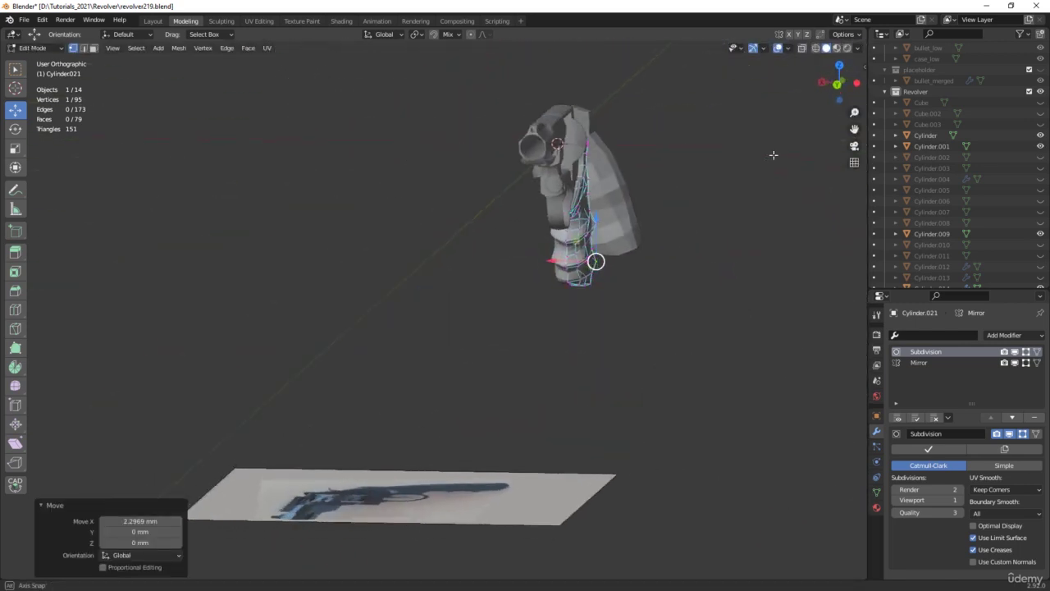
{"action": "key", "text": "ctrl+KP_1"}
{"action": "key", "text": "Tab"}
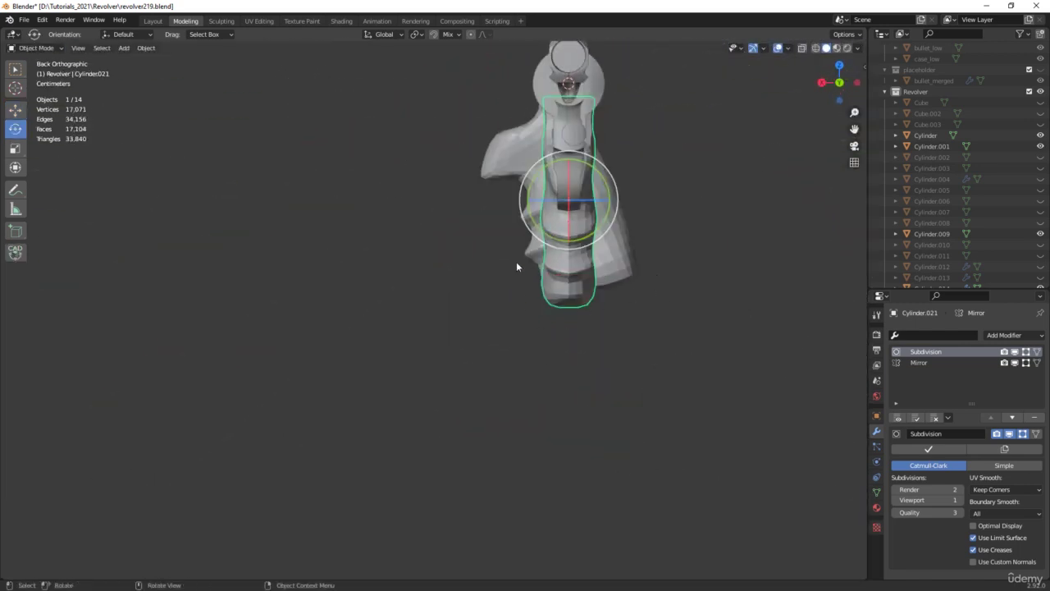
{"action": "mouse_move", "coordinate": [517, 267]}
{"action": "middle_mouse_down"}
{"action": "mouse_move", "coordinate": [665, 257]}
{"action": "mouse_move", "coordinate": [457, 279]}
{"action": "mouse_move", "coordinate": [407, 310]}
{"action": "mouse_move", "coordinate": [405, 332]}
{"action": "mouse_move", "coordinate": [513, 283]}
{"action": "middle_mouse_up"}
{"action": "key", "text": "ctrl+KP_3"}
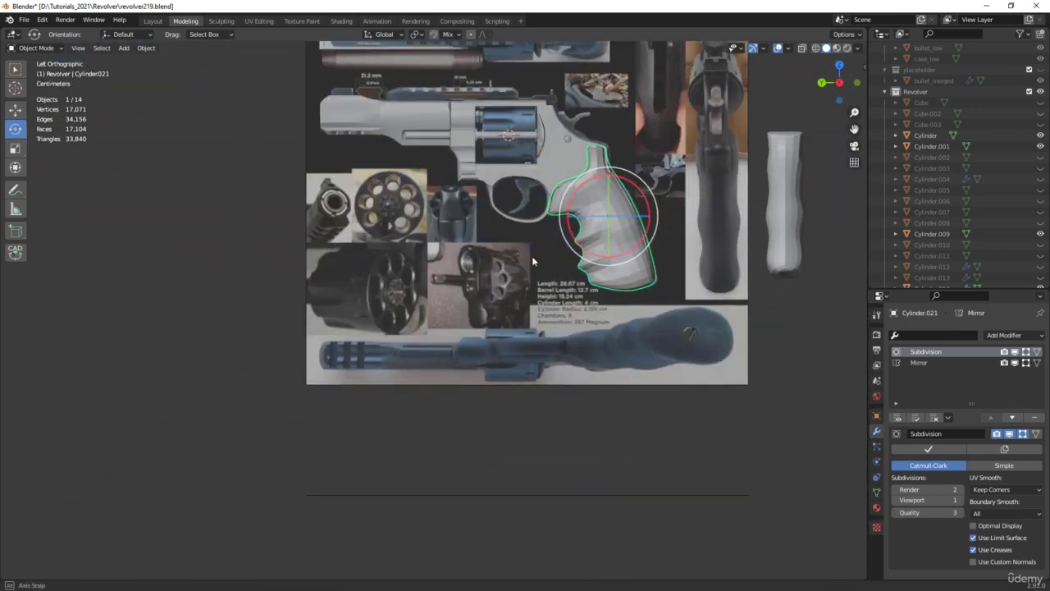
{"action": "scroll", "coordinate": [644, 170], "scroll_direction": "up", "scroll_amount": 7}
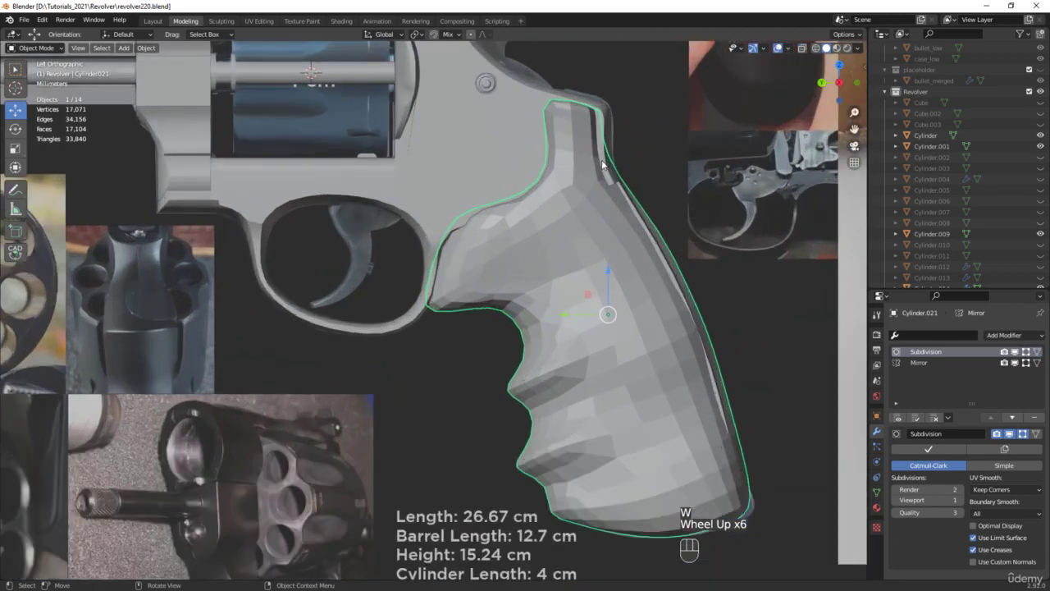
Show the wireframe and X-ray, edit the grip's mesh, and dissolve the upper edge running from the front lobe to the side's centre
{"action": "key", "text": "F4"}
{"action": "key", "text": "alt+z"}
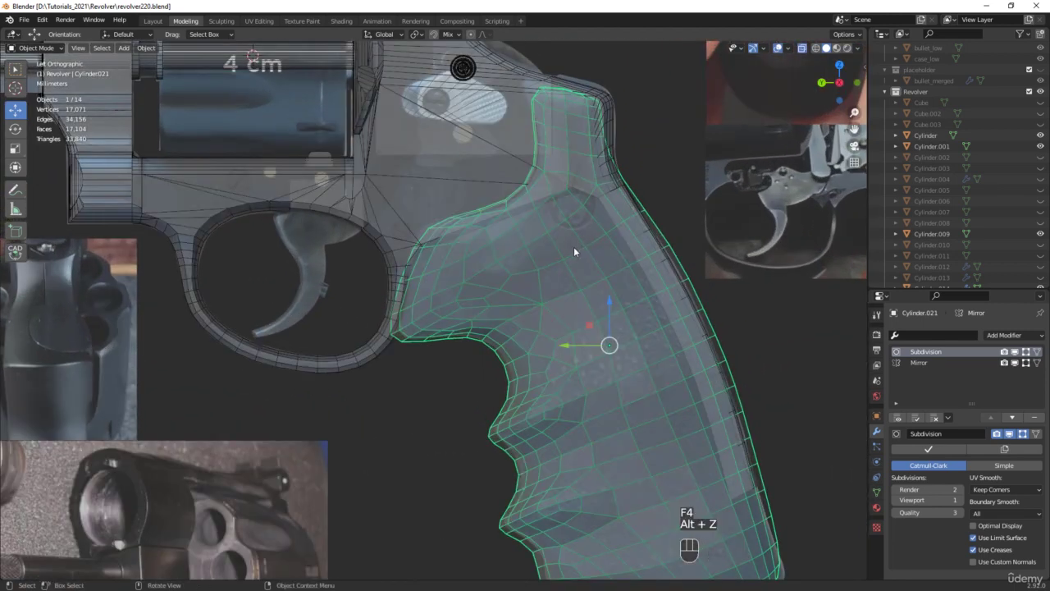
{"action": "key", "text": "Tab"}
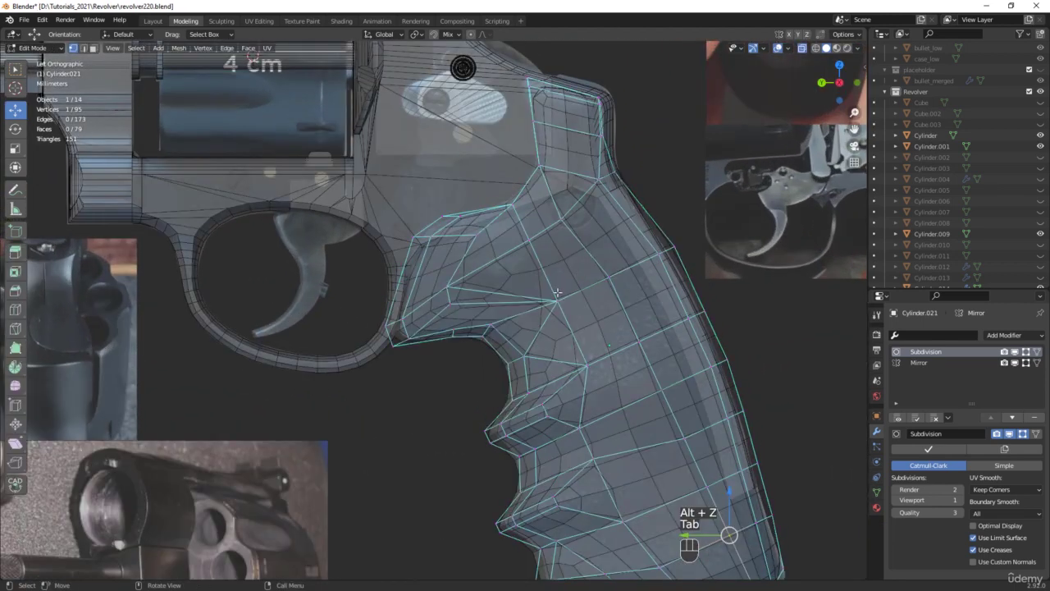
{"action": "scroll", "coordinate": [517, 292], "scroll_direction": "up", "scroll_amount": 3}
{"action": "key", "text": "2"}
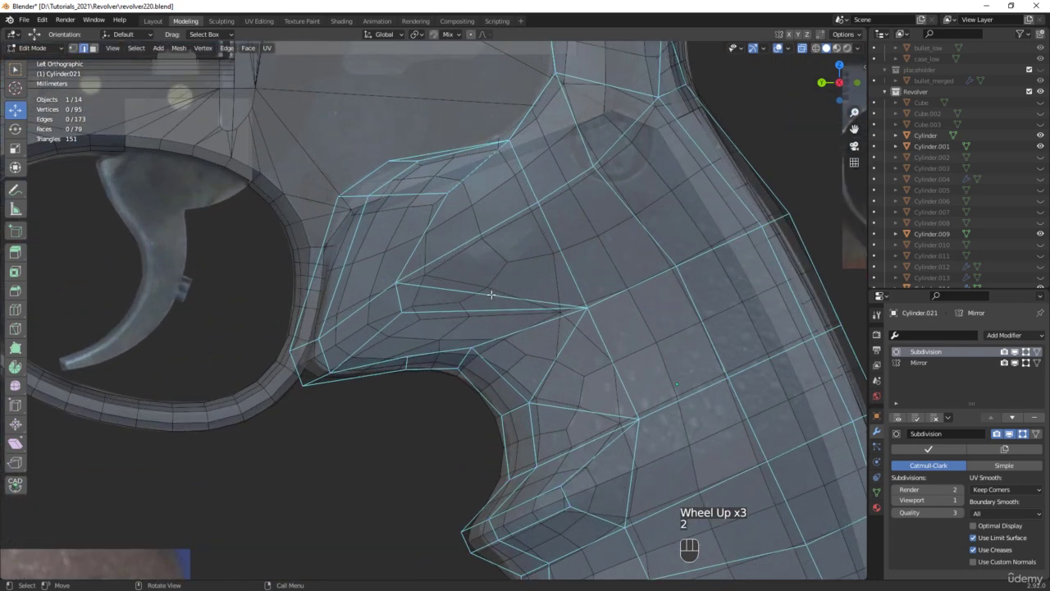
{"action": "key", "text": "x"}
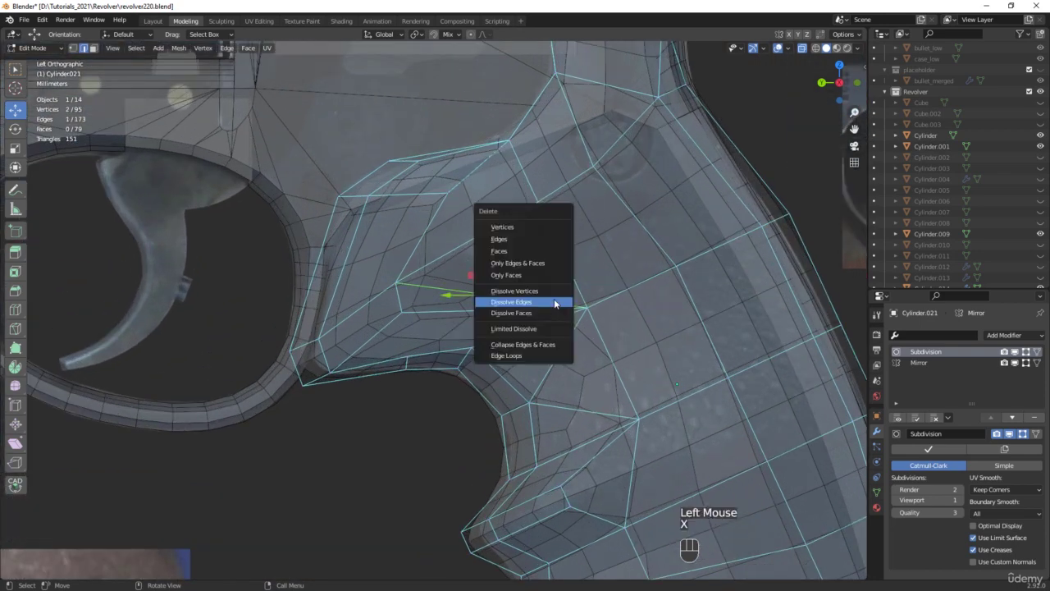
{"action": "left_click", "coordinate": [552, 303]}
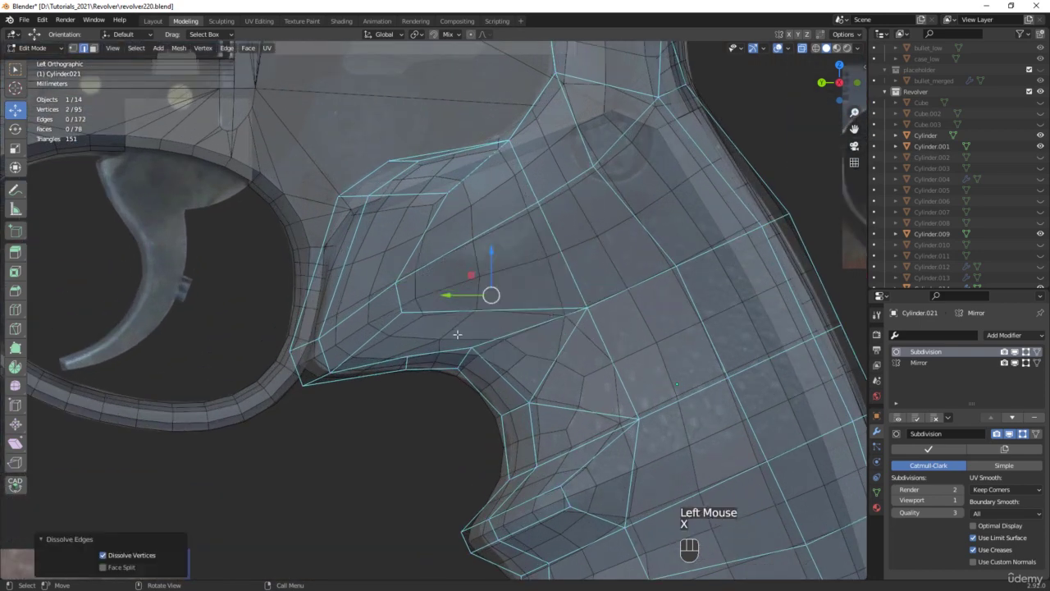
Connect the front lobe's inner vertex to the one above the first finger groove, and adjust the nearby vertex where several side edges meet
{"action": "scroll", "coordinate": [457, 334], "scroll_direction": "up", "scroll_amount": 2}
{"action": "key", "text": "1"}
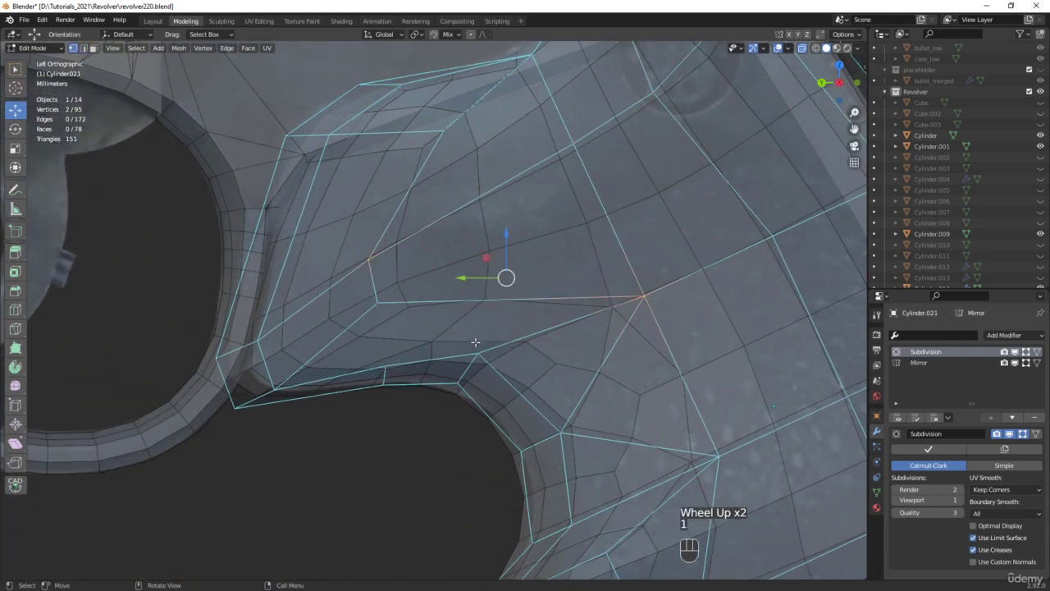
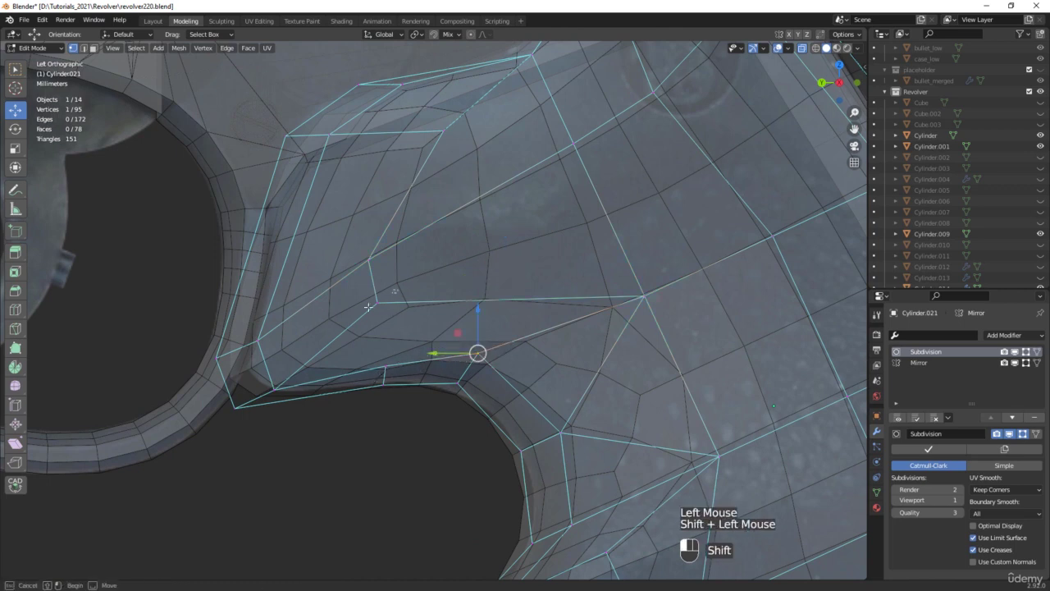
{"action": "key", "text": "j"}
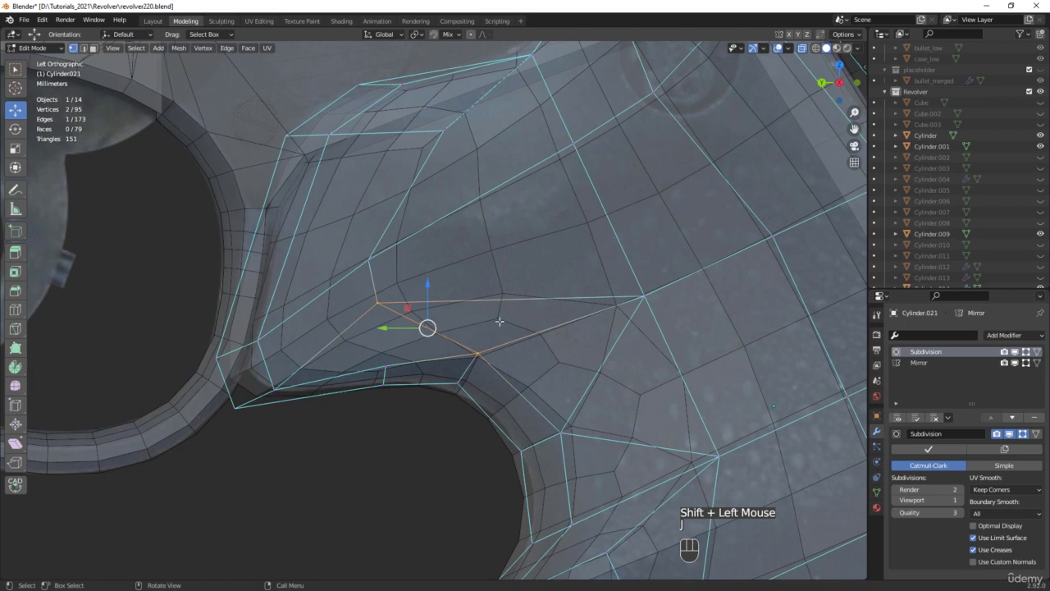
{"action": "scroll", "coordinate": [644, 295], "scroll_direction": "down", "scroll_amount": 2}
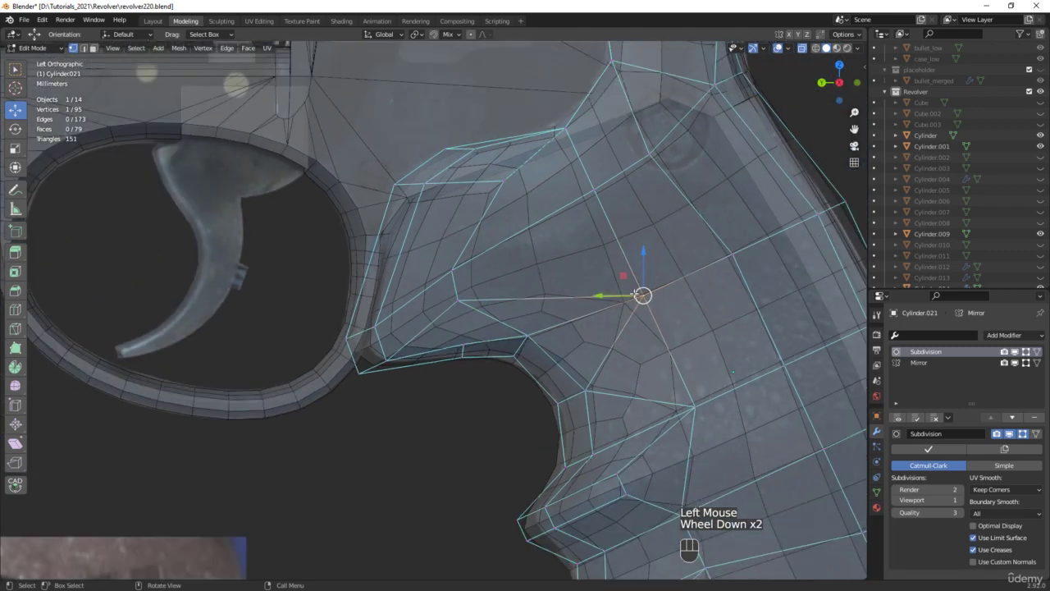
{"action": "left_click_drag", "start_coordinate": [617, 276], "coordinate": [592, 279]}
Dissolve the upper horizontal edge loop of the grip's neck
{"action": "scroll", "coordinate": [592, 279], "scroll_direction": "down", "scroll_amount": 2}
{"action": "middle_click_drag", "start_coordinate": [592, 279], "coordinate": [489, 178], "text": "shift"}
{"action": "scroll", "coordinate": [576, 171], "scroll_direction": "up", "scroll_amount": 2}
{"action": "key", "text": "alt+z"}
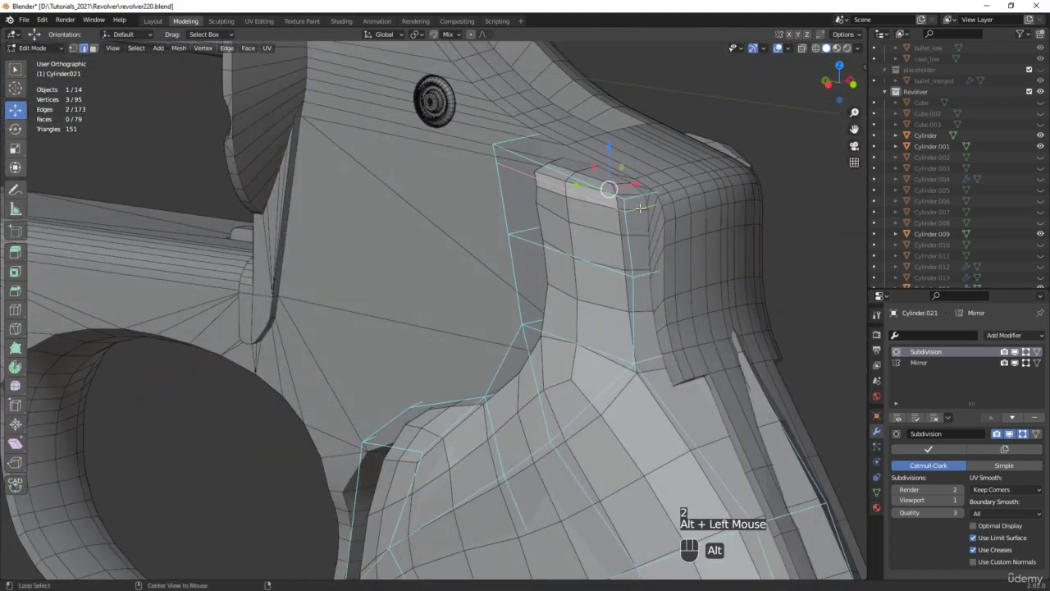
{"action": "key", "text": "alt+z"}
{"action": "middle_click_drag", "start_coordinate": [640, 207], "coordinate": [551, 246]}
{"action": "key", "text": "x"}
{"action": "left_click", "coordinate": [582, 217]}
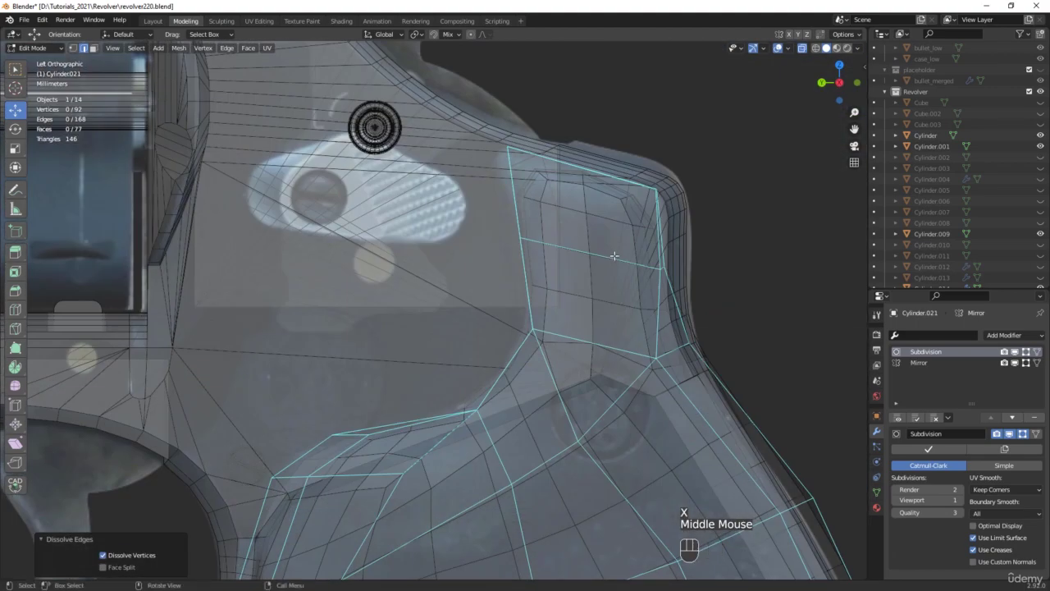
Move the neck's remaining horizontal edge loop about 5.1 mm up along Z and 0.34 mm along Y
{"action": "left_click", "coordinate": [614, 257], "text": "alt"}
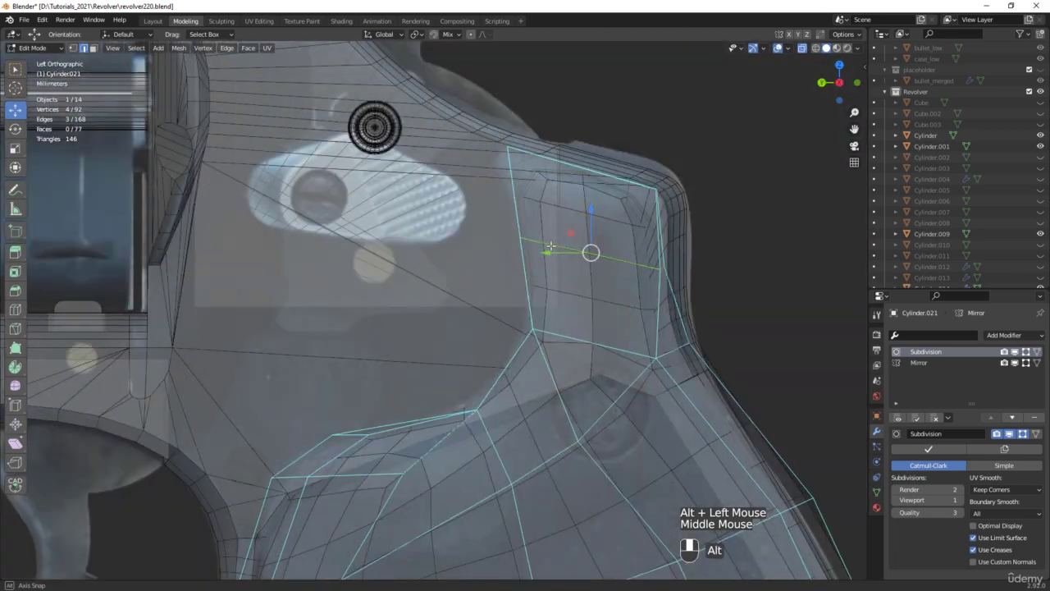
{"action": "left_click_drag", "start_coordinate": [573, 232], "coordinate": [567, 180]}
{"action": "key", "text": "alt+z"}
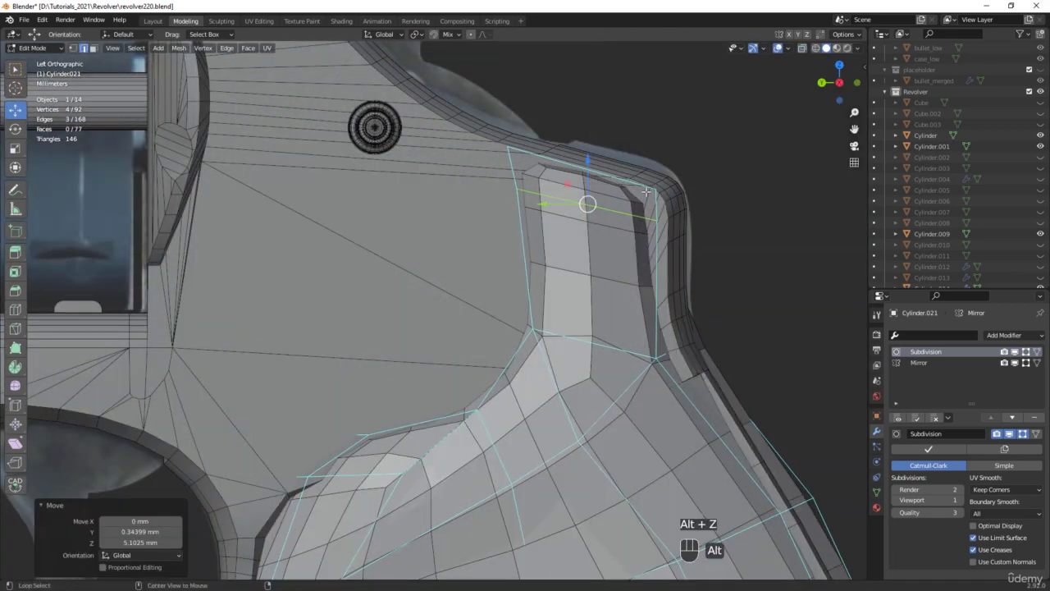
{"action": "scroll", "coordinate": [681, 187], "scroll_direction": "up", "scroll_amount": 1}
Move the vertices of the neck's upper rear corner about -1.9 mm along global Y
{"action": "key", "text": "alt+z"}
{"action": "left_click_drag", "start_coordinate": [745, 138], "coordinate": [620, 246]}
{"action": "left_click_drag", "start_coordinate": [656, 204], "coordinate": [639, 207]}
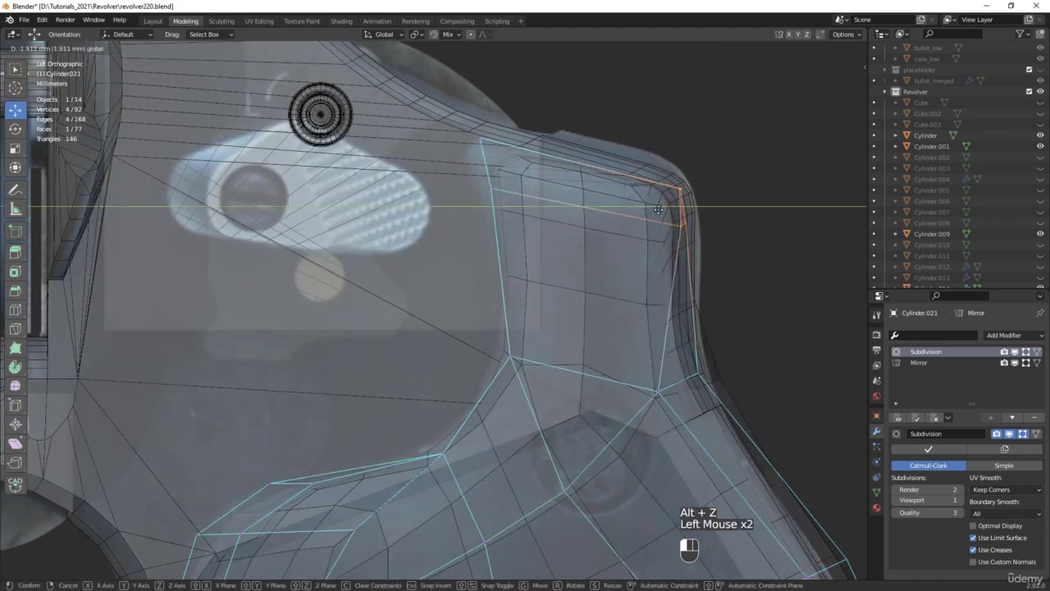
{"action": "left_click", "coordinate": [665, 207]}
{"action": "key", "text": "alt+z"}
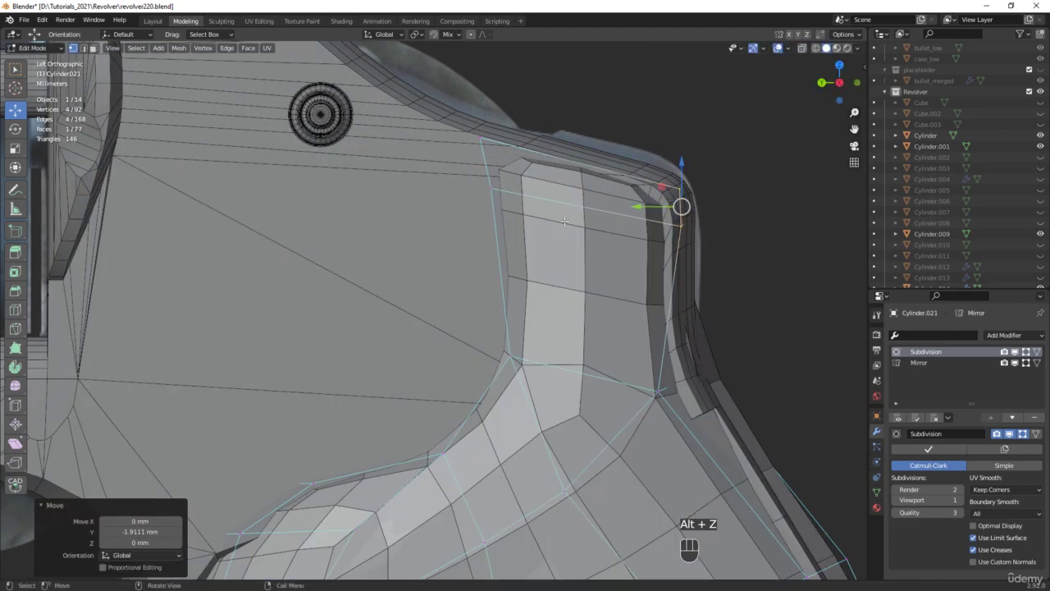
Subdivide the neck's horizontal edges with 1 cut to add a vertical edge line down its middle
{"action": "scroll", "coordinate": [564, 222], "scroll_direction": "down", "scroll_amount": 1}
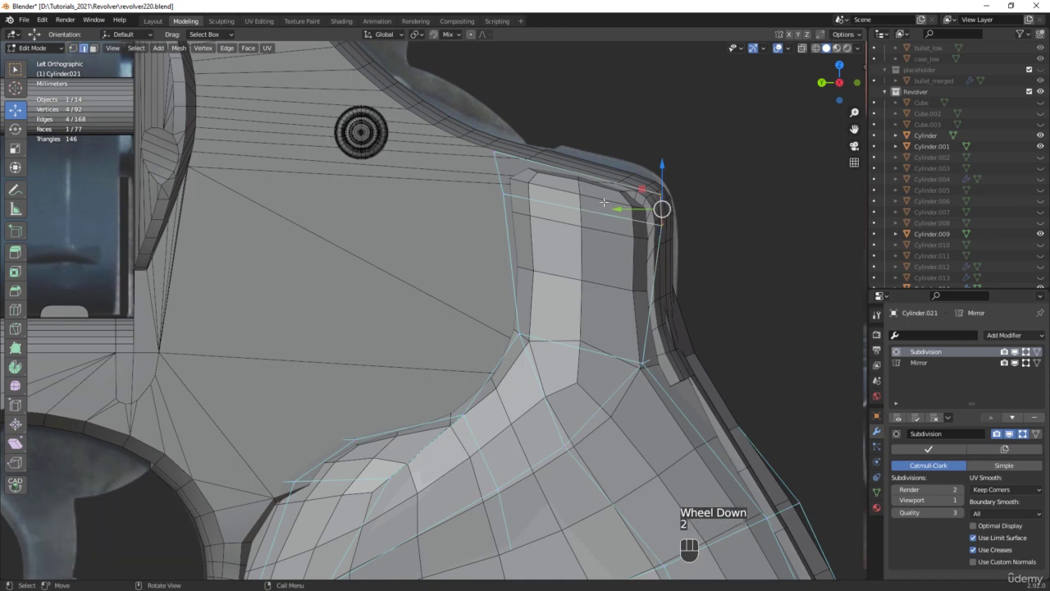
{"action": "key", "text": "alt+z"}
{"action": "left_click_drag", "start_coordinate": [605, 154], "coordinate": [606, 154]}
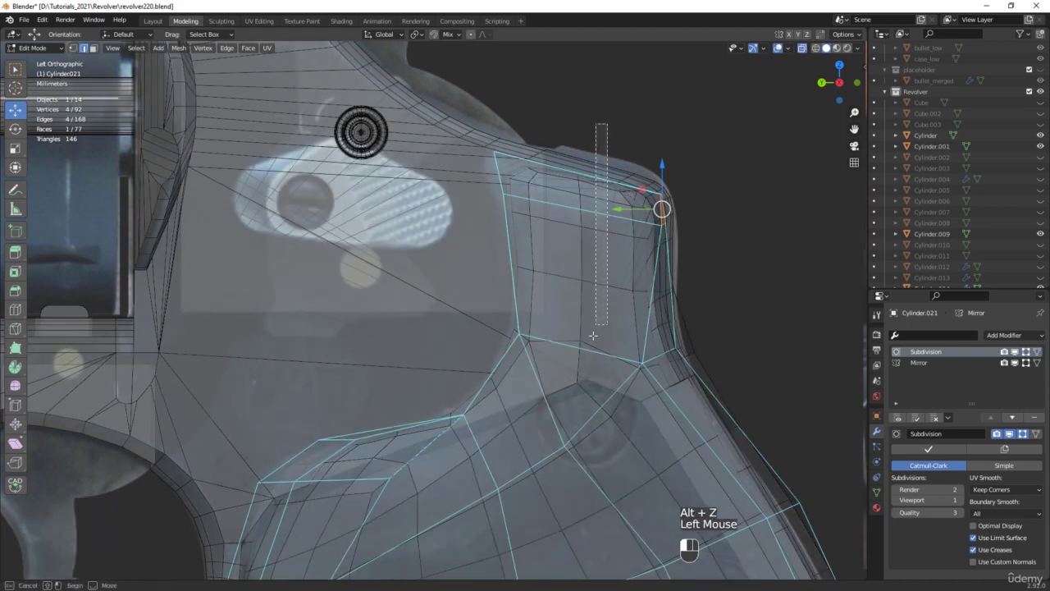
{"action": "left_click_drag", "start_coordinate": [593, 335], "coordinate": [590, 371]}
{"action": "right_click", "coordinate": [619, 263]}
{"action": "left_click", "coordinate": [619, 262]}
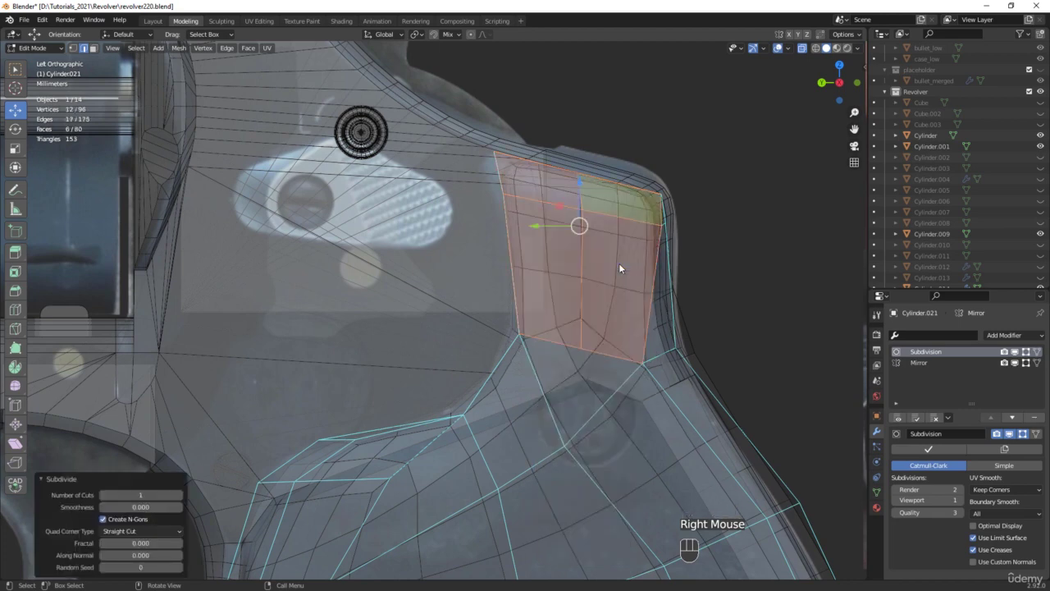
Connect the lower end of the neck's new middle line to the side vertex below it
{"action": "left_click", "coordinate": [581, 353]}
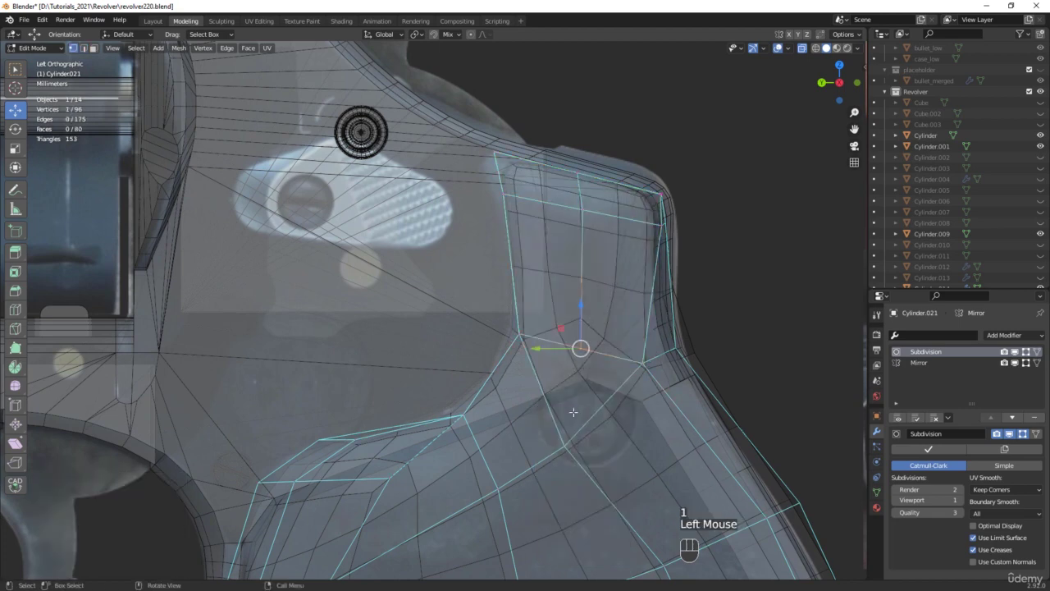
{"action": "left_click", "coordinate": [564, 448], "text": "shift"}
{"action": "key", "text": "j"}
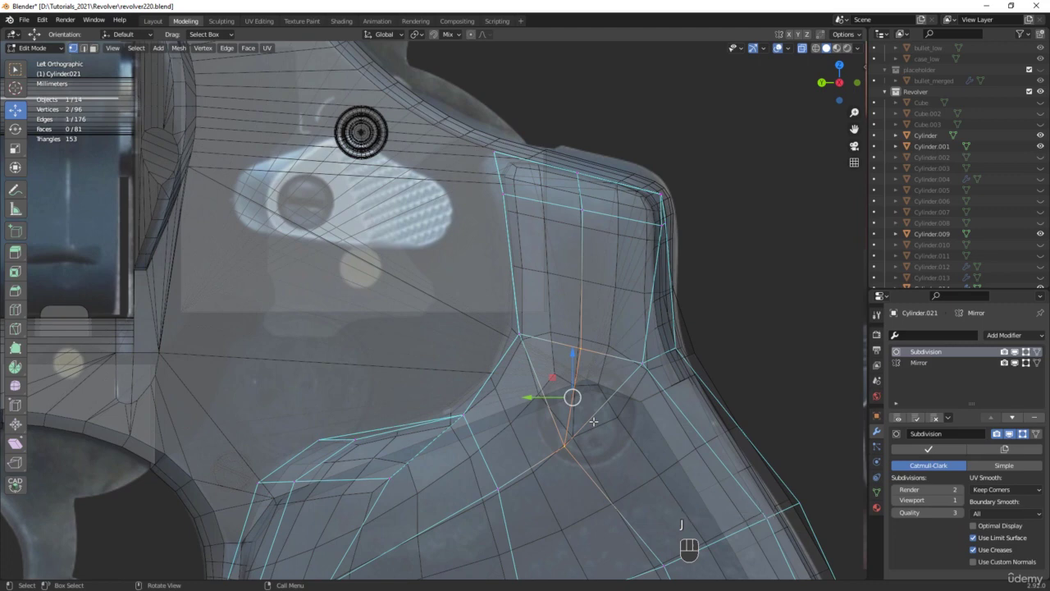
Move the side vertex behind the front lobe's top about 1 mm along Y and 2 mm down along Z
{"action": "scroll", "coordinate": [574, 416], "scroll_direction": "down", "scroll_amount": 3}
{"action": "middle_click_drag", "start_coordinate": [574, 415], "coordinate": [591, 341], "text": "shift"}
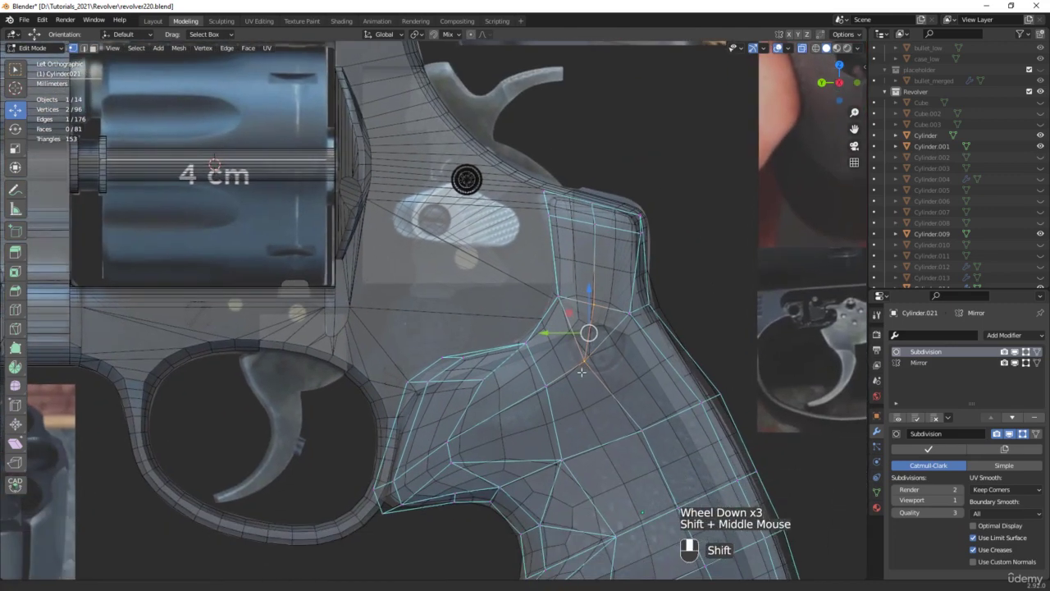
{"action": "left_click", "coordinate": [532, 384]}
{"action": "left_click_drag", "start_coordinate": [525, 363], "coordinate": [517, 380]}
{"action": "key", "text": "alt+z"}
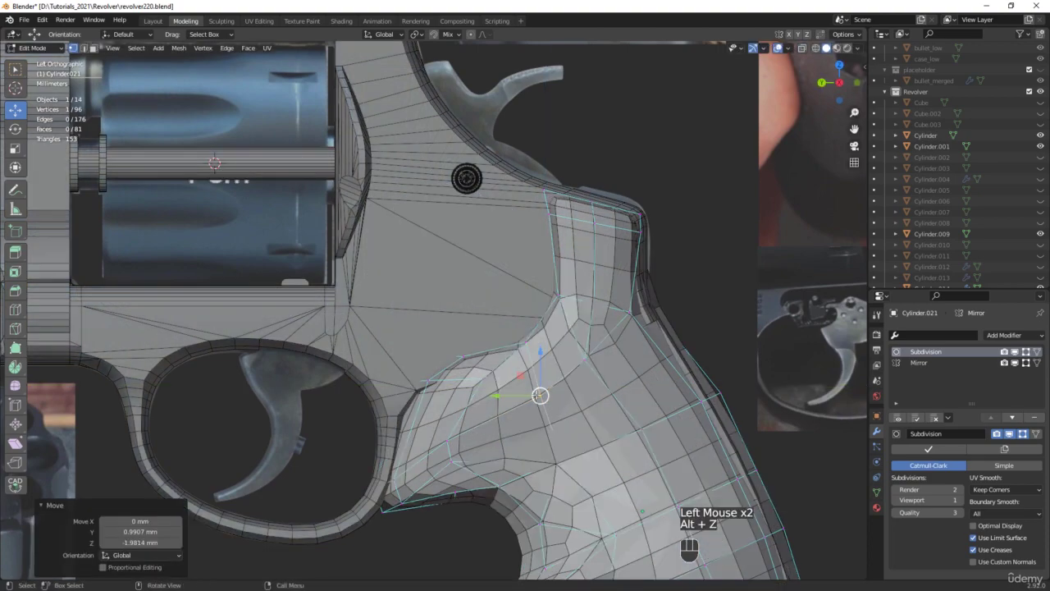
Select the two upper front edges of the neck and move them about 2.6 mm inward along global X
{"action": "middle_click_drag", "start_coordinate": [623, 352], "coordinate": [576, 222]}
{"action": "scroll", "coordinate": [576, 222], "scroll_direction": "up", "scroll_amount": 2}
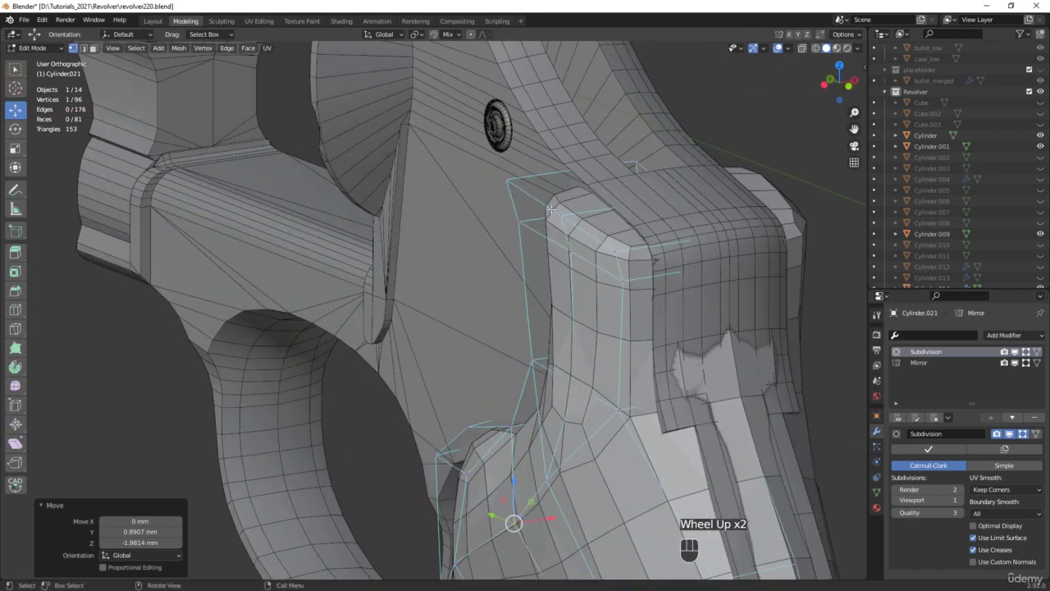
{"action": "left_click", "coordinate": [549, 207]}
{"action": "left_click", "coordinate": [574, 221], "text": "shift"}
{"action": "middle_click_drag", "start_coordinate": [574, 221], "coordinate": [589, 215]}
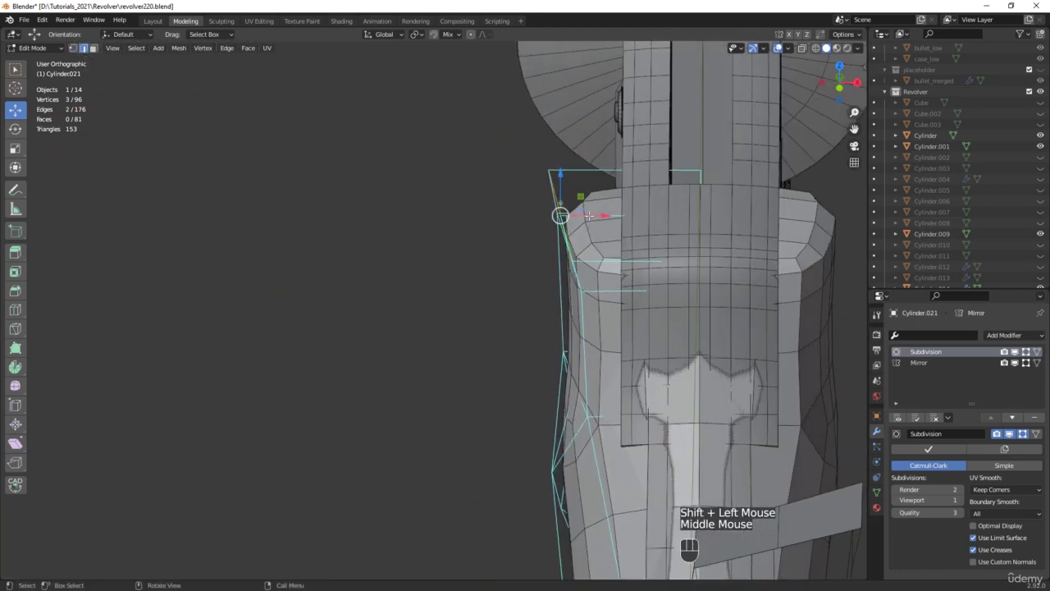
{"action": "left_click_drag", "start_coordinate": [588, 215], "coordinate": [621, 216]}
{"action": "scroll", "coordinate": [620, 216], "scroll_direction": "down", "scroll_amount": 3}
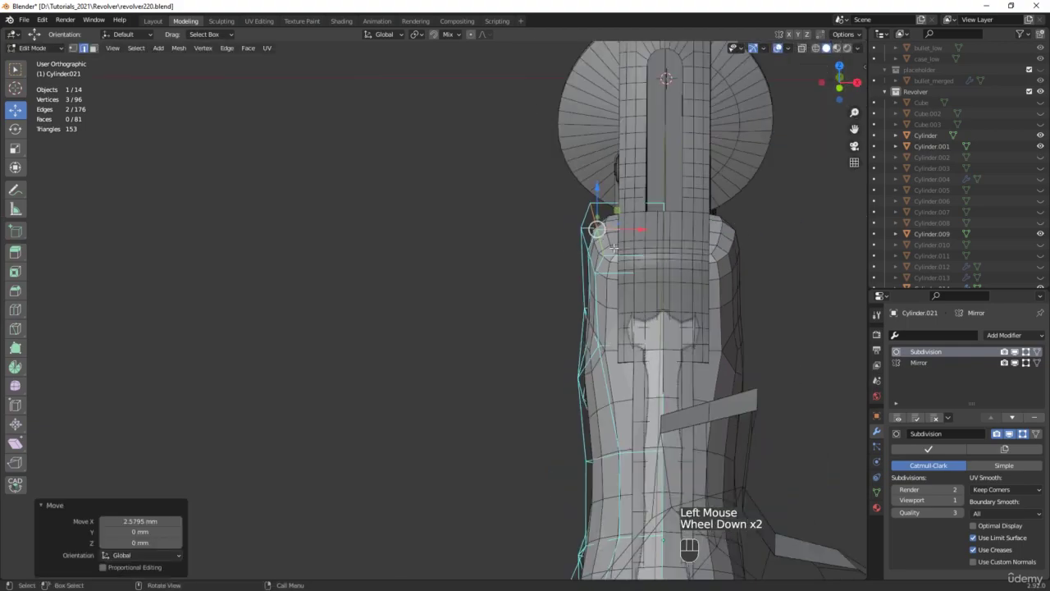
Move two neighbouring vertices on the side of the grip's butt outward along global X, the second by about 2.8 mm
{"action": "middle_click_drag", "start_coordinate": [623, 226], "coordinate": [810, 233]}
{"action": "scroll", "coordinate": [678, 306], "scroll_direction": "down", "scroll_amount": 2}
{"action": "middle_click_drag", "start_coordinate": [678, 306], "coordinate": [679, 278]}
{"action": "middle_click_drag", "start_coordinate": [663, 427], "coordinate": [594, 275], "text": "shift"}
{"action": "scroll", "coordinate": [641, 319], "scroll_direction": "up", "scroll_amount": 5}
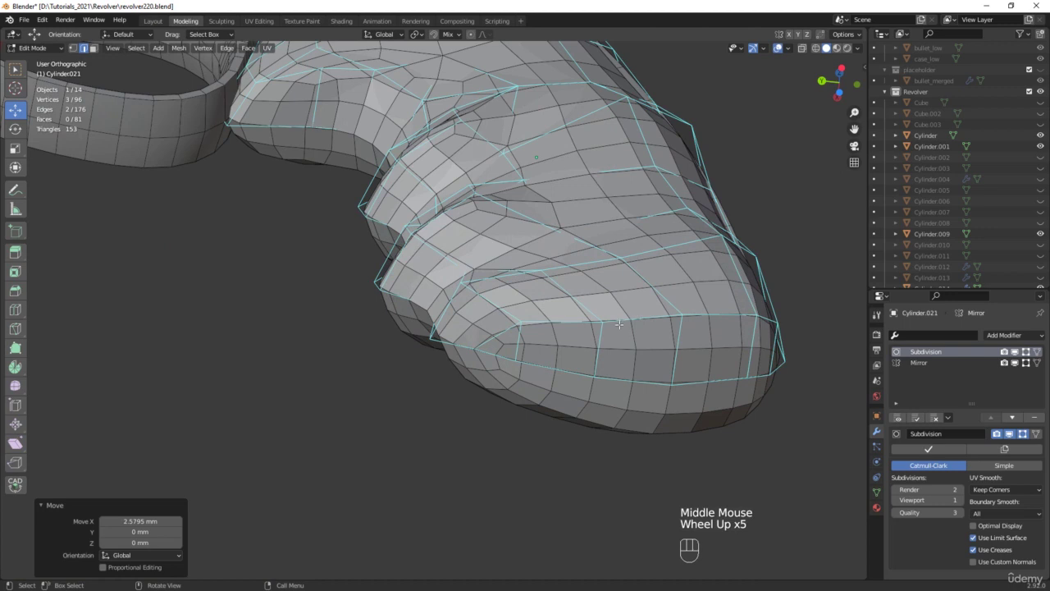
{"action": "left_click", "coordinate": [603, 322]}
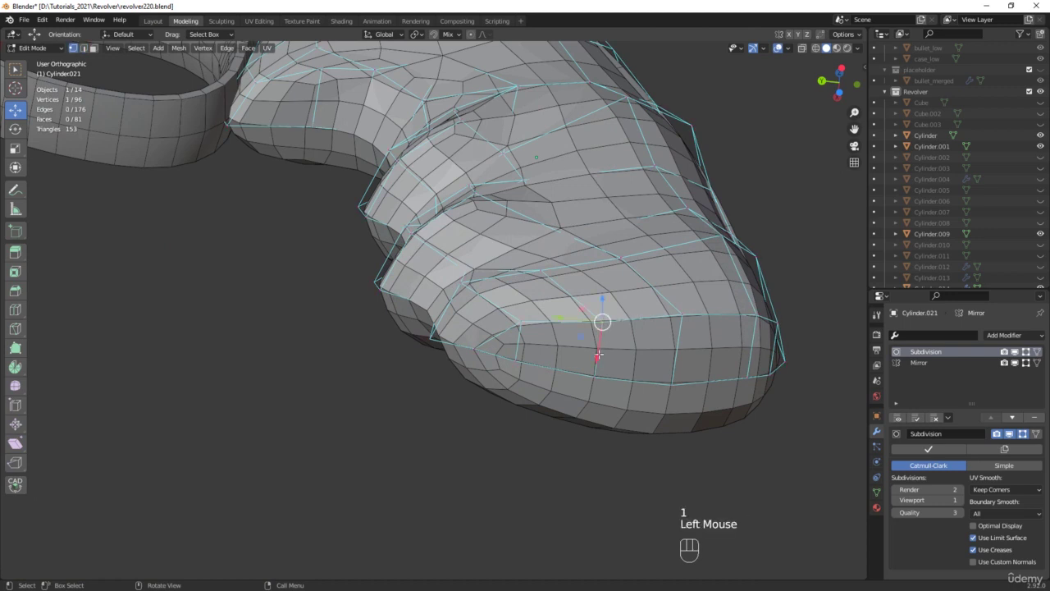
{"action": "left_click_drag", "start_coordinate": [598, 355], "coordinate": [683, 315]}
{"action": "left_click", "coordinate": [679, 314]}
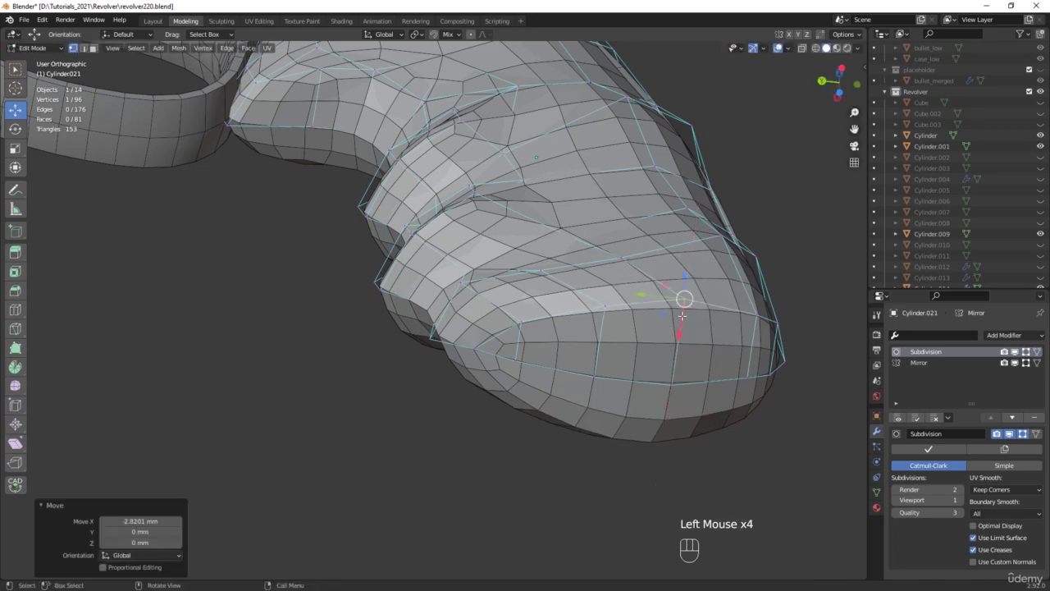
{"action": "scroll", "coordinate": [683, 316], "scroll_direction": "down", "scroll_amount": 2}
{"action": "middle_click_drag", "start_coordinate": [683, 315], "coordinate": [749, 315]}
{"action": "scroll", "coordinate": [716, 365], "scroll_direction": "down", "scroll_amount": 2}
Bevel the edge at the rear base of the grip's neck with 1 segment and a width of about 3.5 mm
{"action": "key", "text": "Tab"}
{"action": "scroll", "coordinate": [732, 375], "scroll_direction": "down", "scroll_amount": 2}
{"action": "scroll", "coordinate": [637, 346], "scroll_direction": "up", "scroll_amount": 3}
{"action": "scroll", "coordinate": [683, 269], "scroll_direction": "up", "scroll_amount": 6}
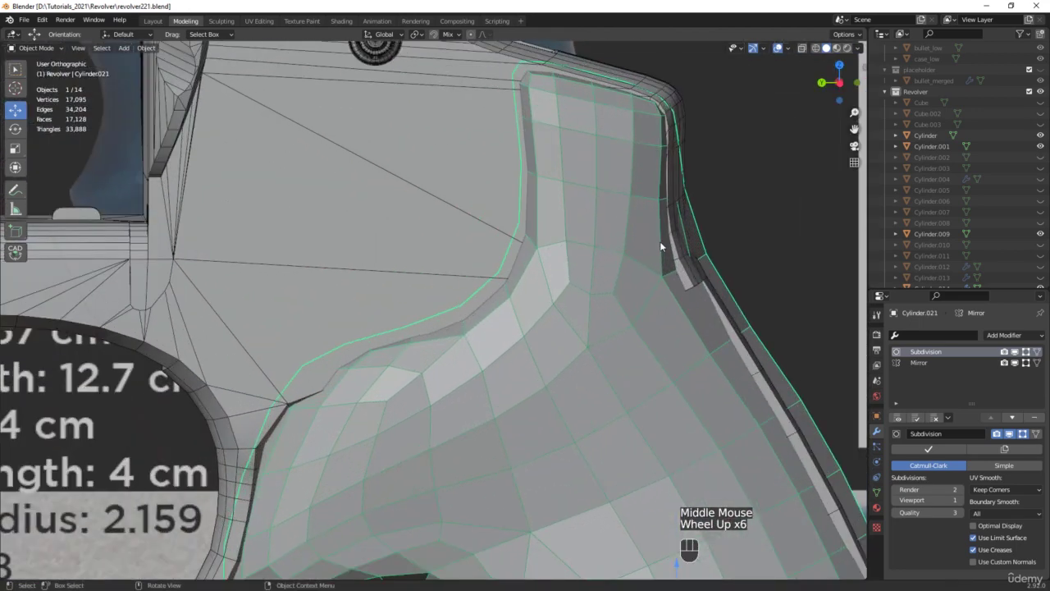
{"action": "key", "text": "Tab"}
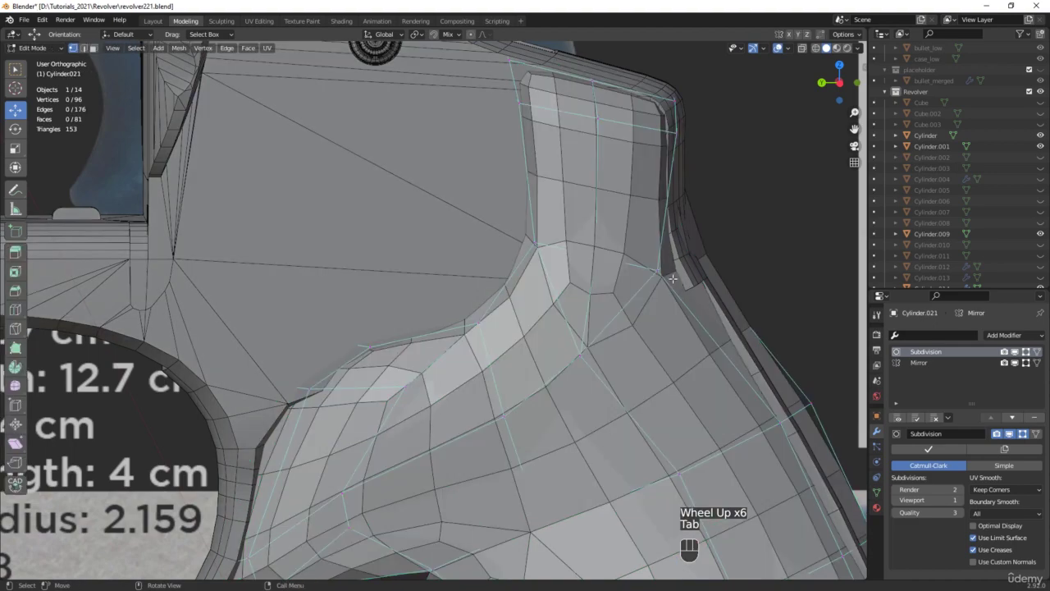
{"action": "key", "text": "alt+z"}
{"action": "middle_click_drag", "start_coordinate": [672, 273], "coordinate": [704, 277]}
{"action": "key", "text": "2"}
{"action": "left_click", "coordinate": [648, 272]}
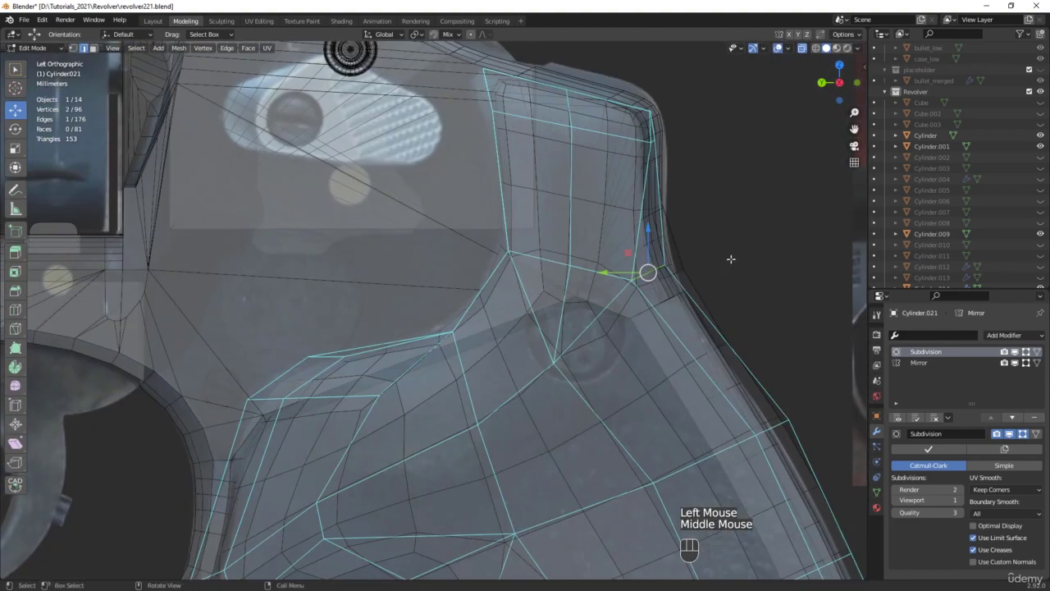
{"action": "key", "text": "alt+z"}
{"action": "key", "text": "ctrl+b"}
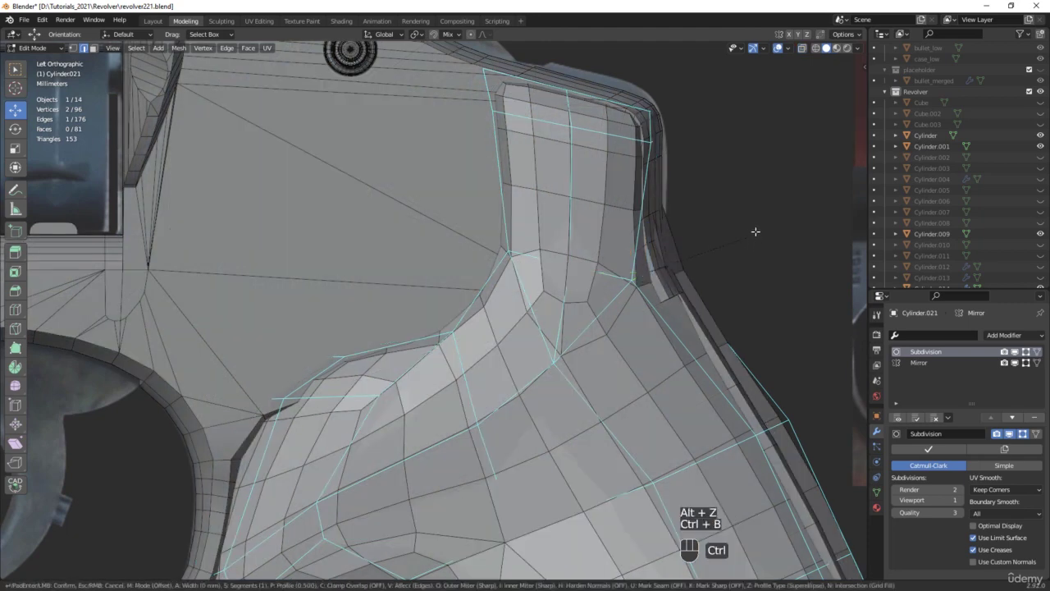
{"action": "left_click", "coordinate": [750, 163]}
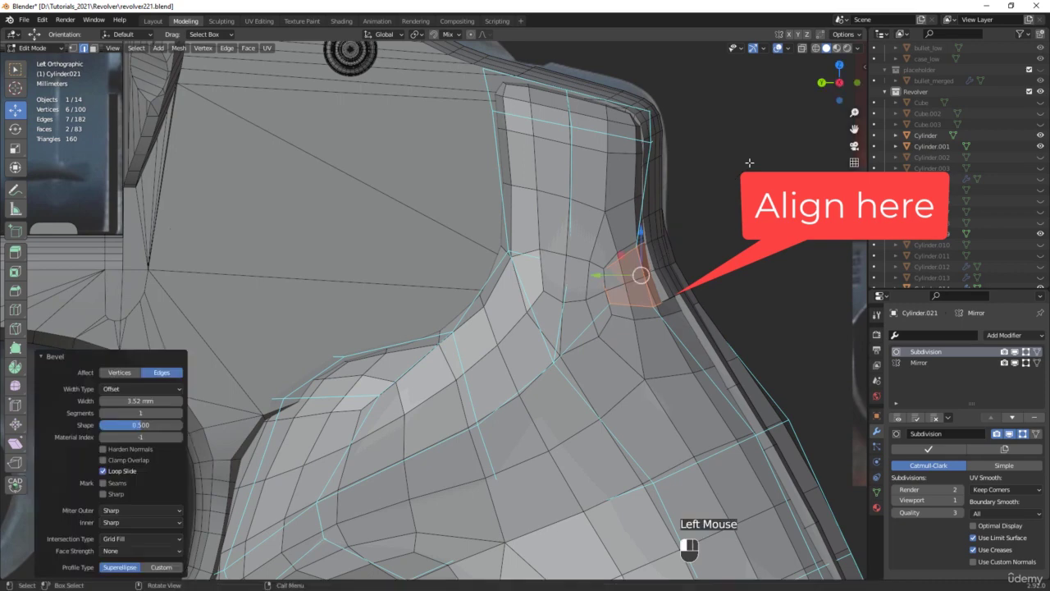
{"action": "scroll", "coordinate": [627, 304], "scroll_direction": "up", "scroll_amount": 3}
{"action": "scroll", "coordinate": [675, 279], "scroll_direction": "down", "scroll_amount": 3}
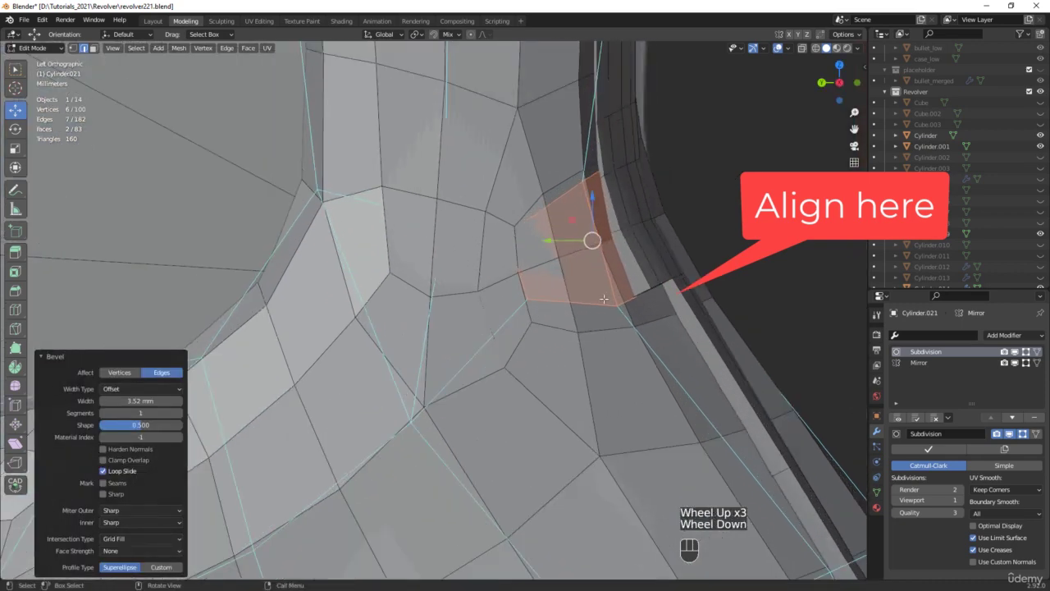
Connect the bevel's upper side corner to the neck's middle vertex and its lower side corner to the vertex where the middle line ends
{"action": "key", "text": "alt+z"}
{"action": "key", "text": "1"}
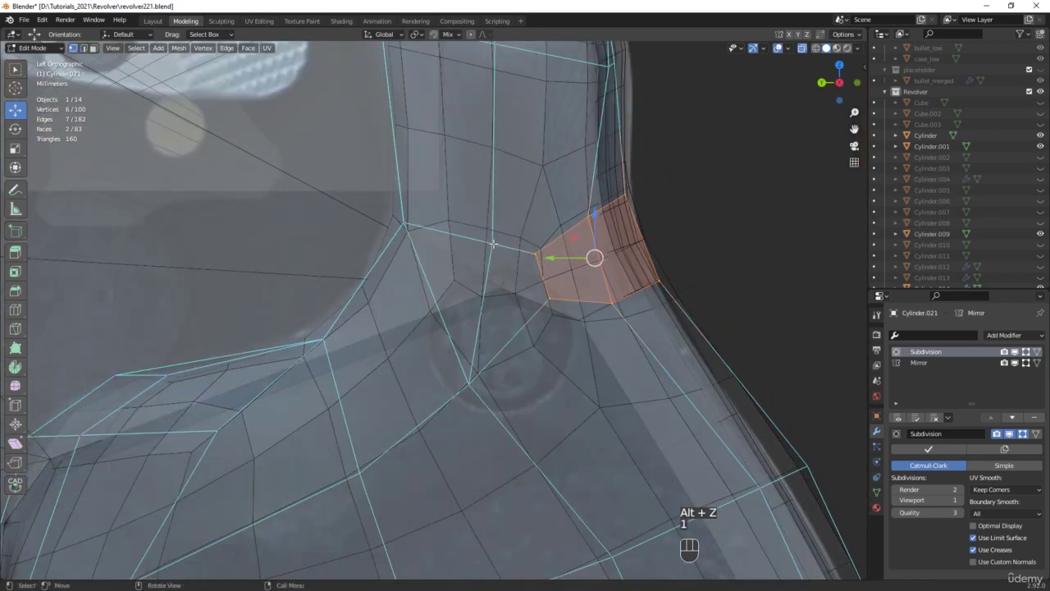
{"action": "left_click", "coordinate": [492, 240]}
{"action": "left_click", "coordinate": [598, 237], "text": "shift"}
{"action": "key", "text": "j"}
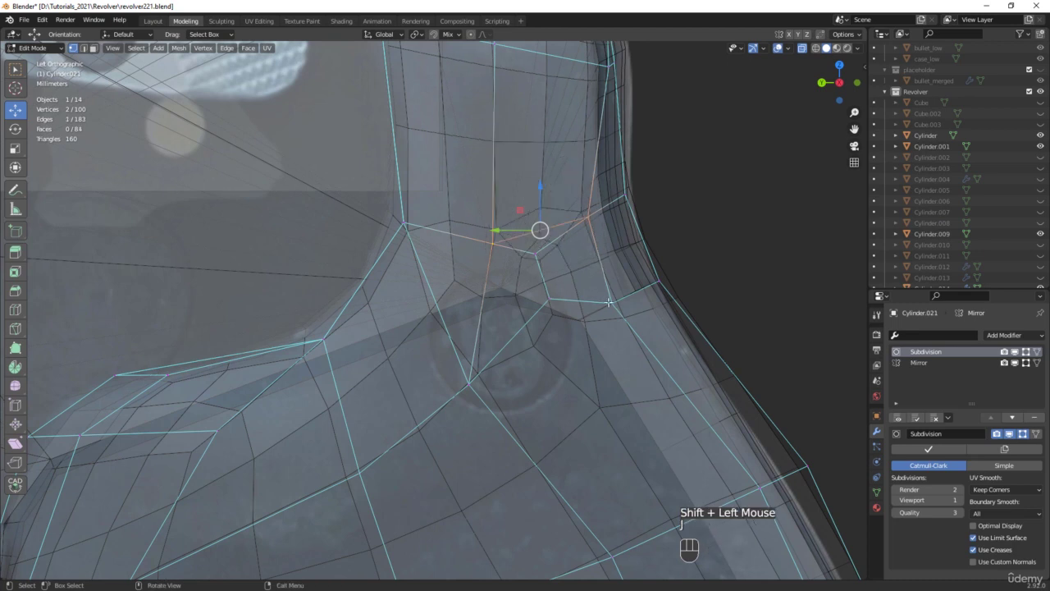
{"action": "left_click", "coordinate": [611, 304]}
{"action": "left_click", "coordinate": [468, 384], "text": "shift"}
{"action": "key", "text": "j"}
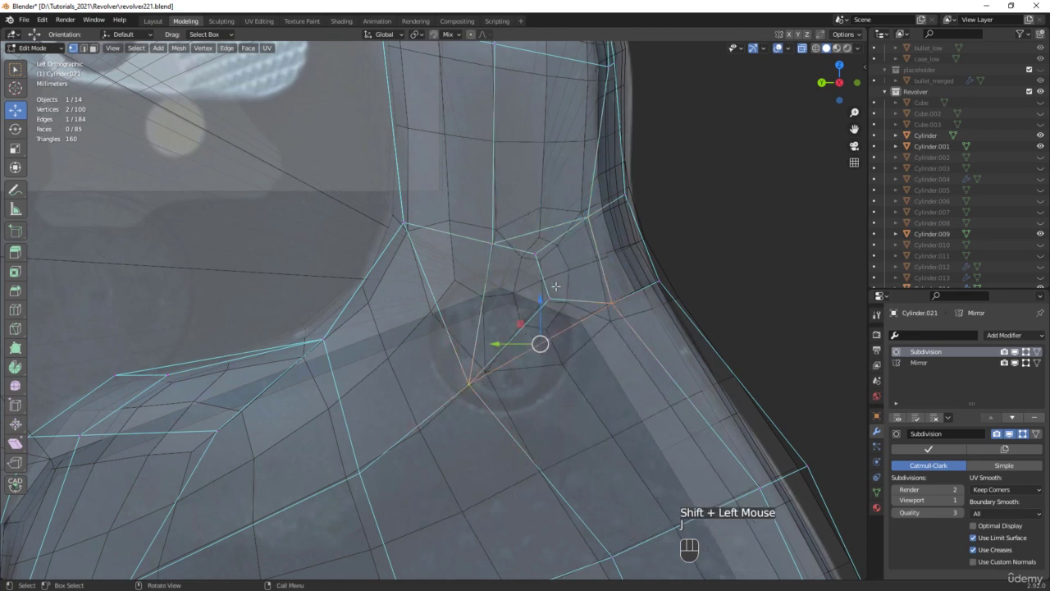
Dissolve the leftover bevel edges between the two new connecting edges at the neck's base
{"action": "key", "text": "x"}
{"action": "left_click", "coordinate": [543, 279]}
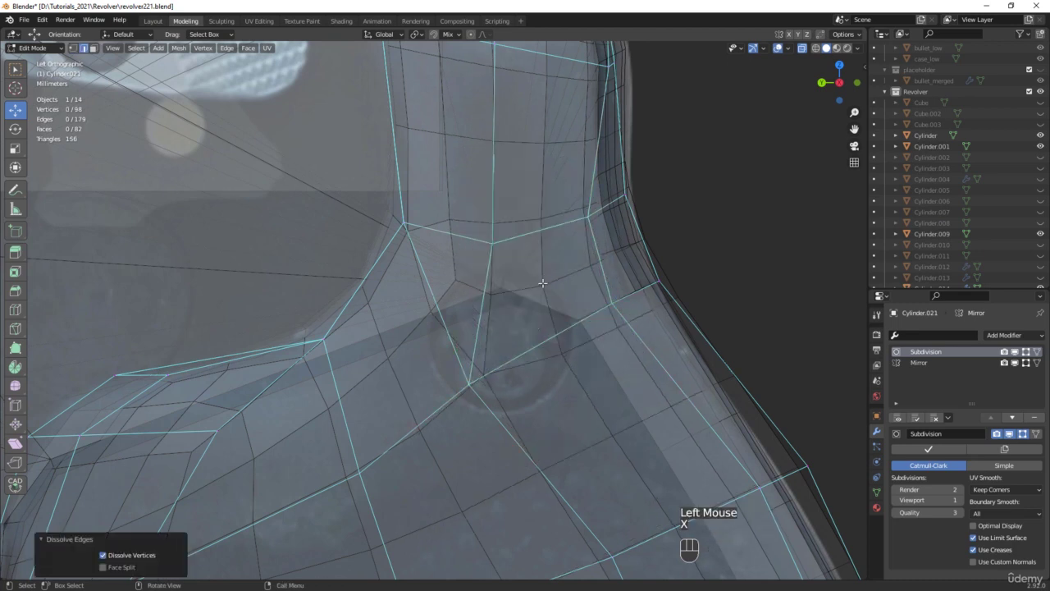
{"action": "scroll", "coordinate": [520, 282], "scroll_direction": "down", "scroll_amount": 2}
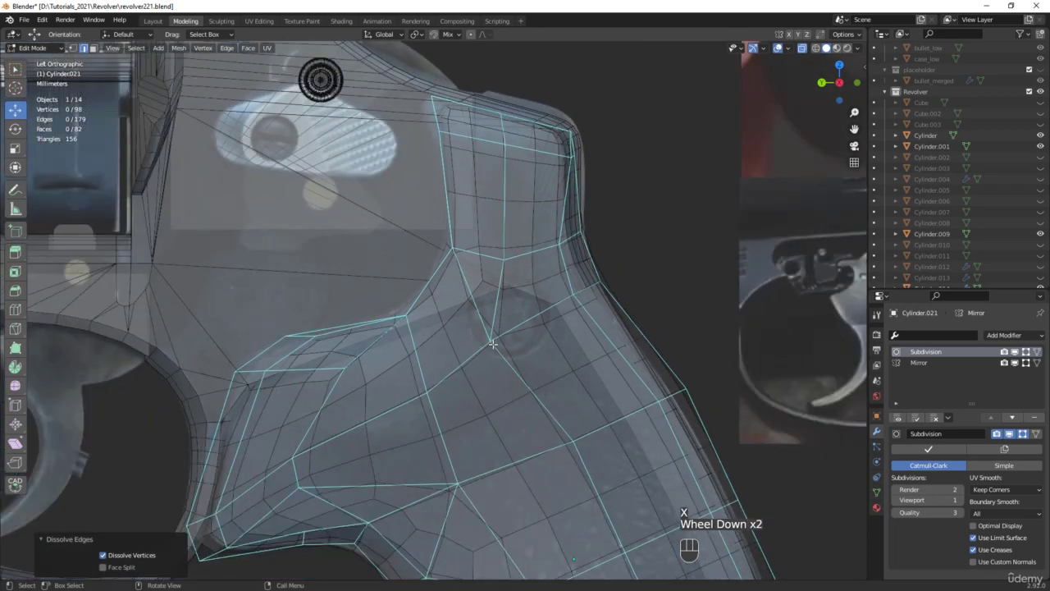
Move the middle line's lower vertex about -1.9 mm along Y and 0.7 mm along Z, and raise the vertex above it about 1.2 mm
{"action": "left_click", "coordinate": [491, 342]}
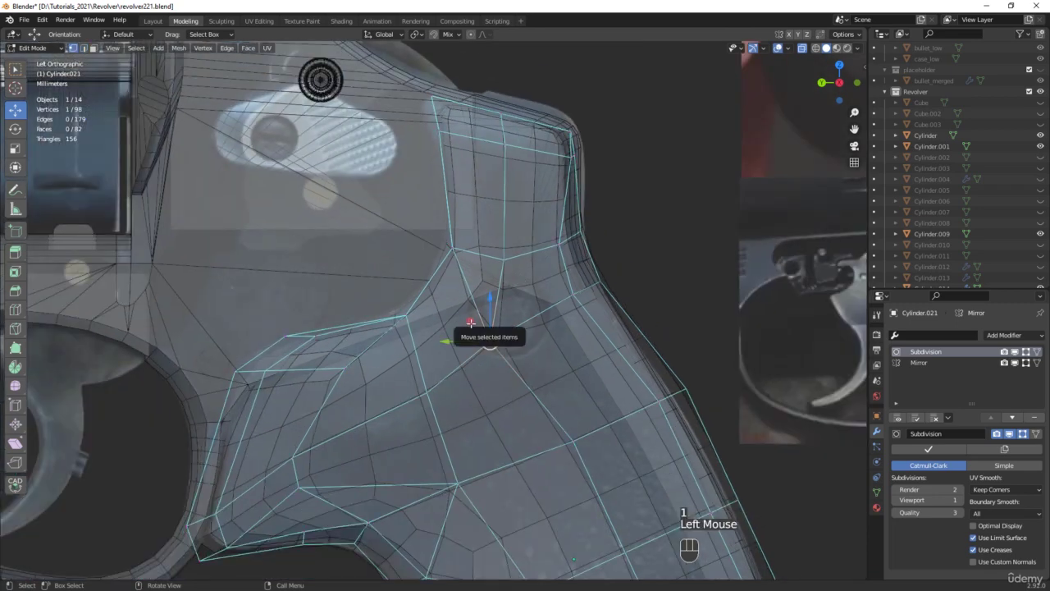
{"action": "double_click", "coordinate": [478, 320]}
{"action": "left_click_drag", "start_coordinate": [488, 317], "coordinate": [489, 318]}
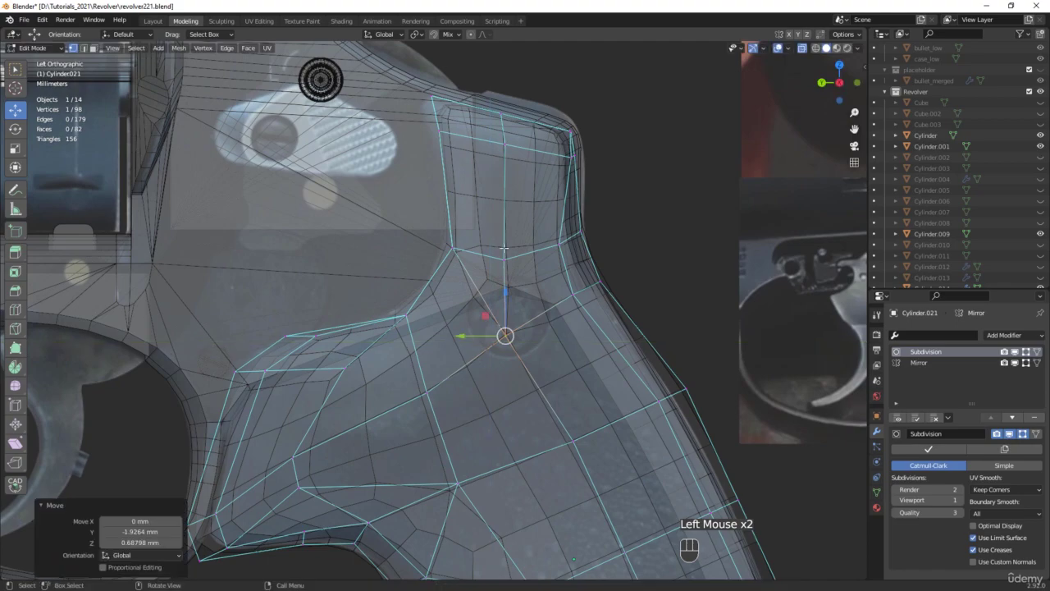
{"action": "left_click", "coordinate": [503, 257]}
{"action": "left_click_drag", "start_coordinate": [503, 258], "coordinate": [505, 216]}
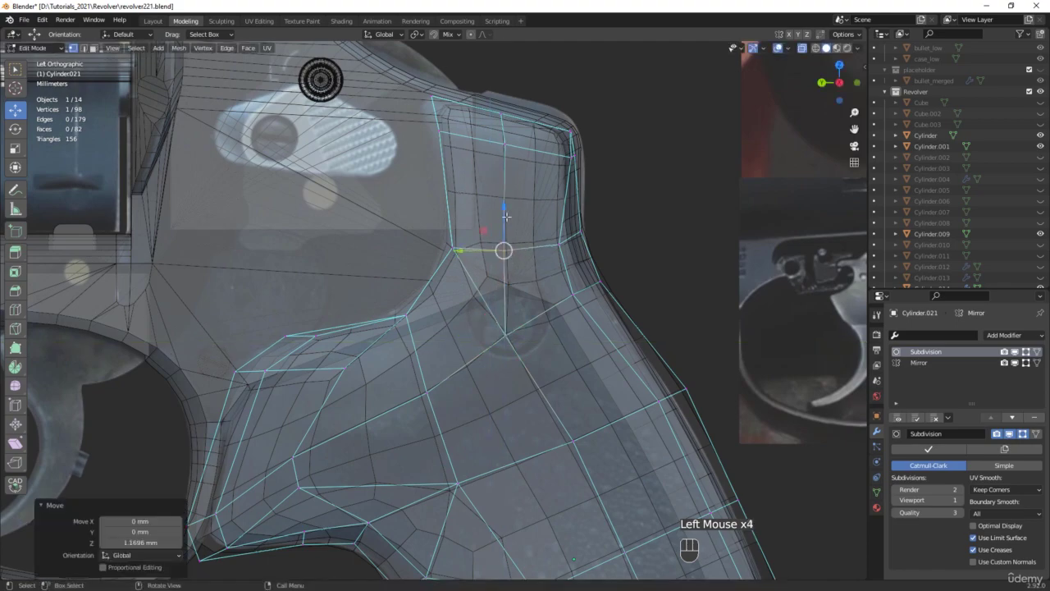
Set the Subdivision modifier's viewport level to 3 with the mesh shown solid
{"action": "key", "text": "alt+z"}
{"action": "middle_click_drag", "start_coordinate": [640, 233], "coordinate": [617, 247]}
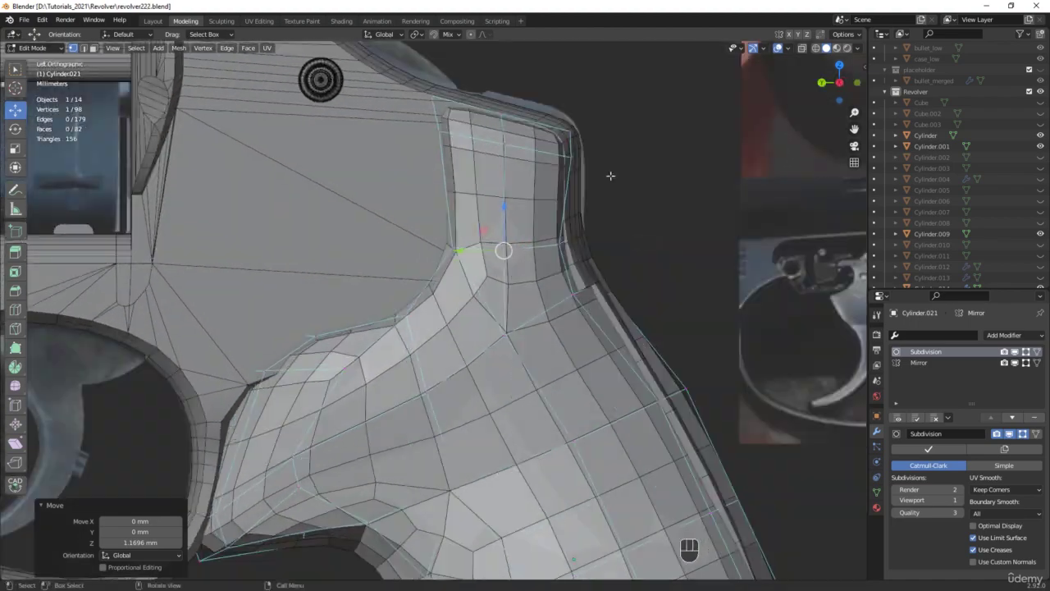
{"action": "left_click", "coordinate": [962, 501]}
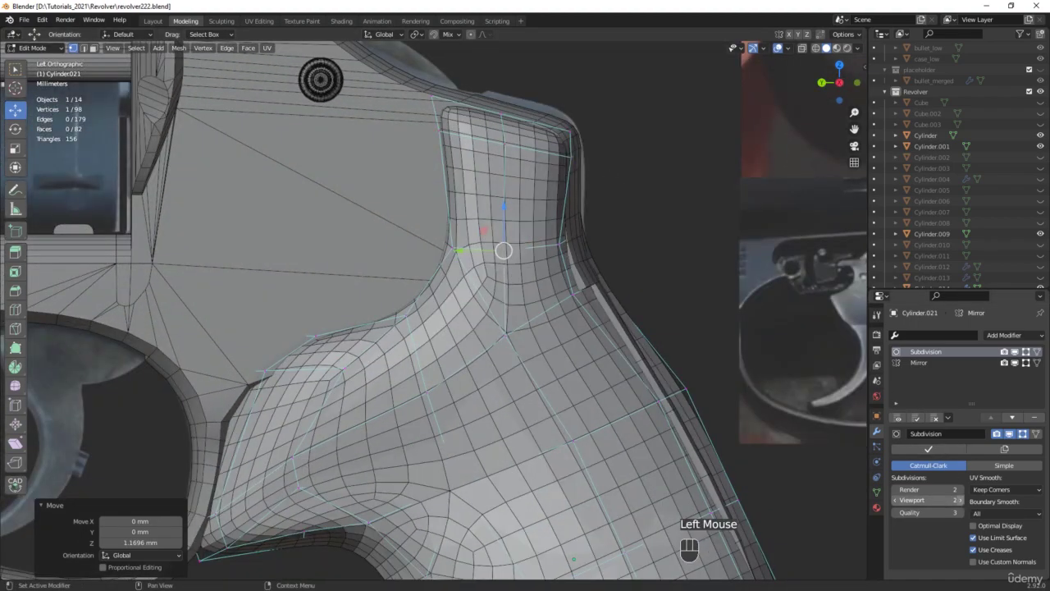
{"action": "left_click", "coordinate": [961, 502]}
{"action": "middle_click", "coordinate": [387, 367], "text": "alt"}
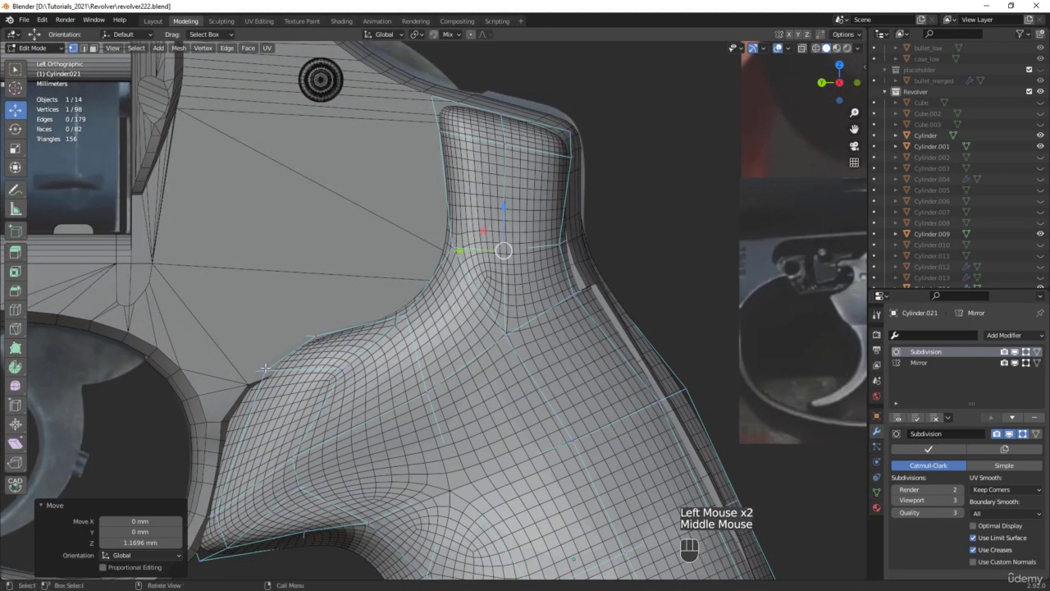
Select the five vertices at the front lobe's top and move them about 4.8 mm along Y and 0.8 mm along Z
{"action": "scroll", "coordinate": [265, 368], "scroll_direction": "up", "scroll_amount": 3}
{"action": "key", "text": "alt+z"}
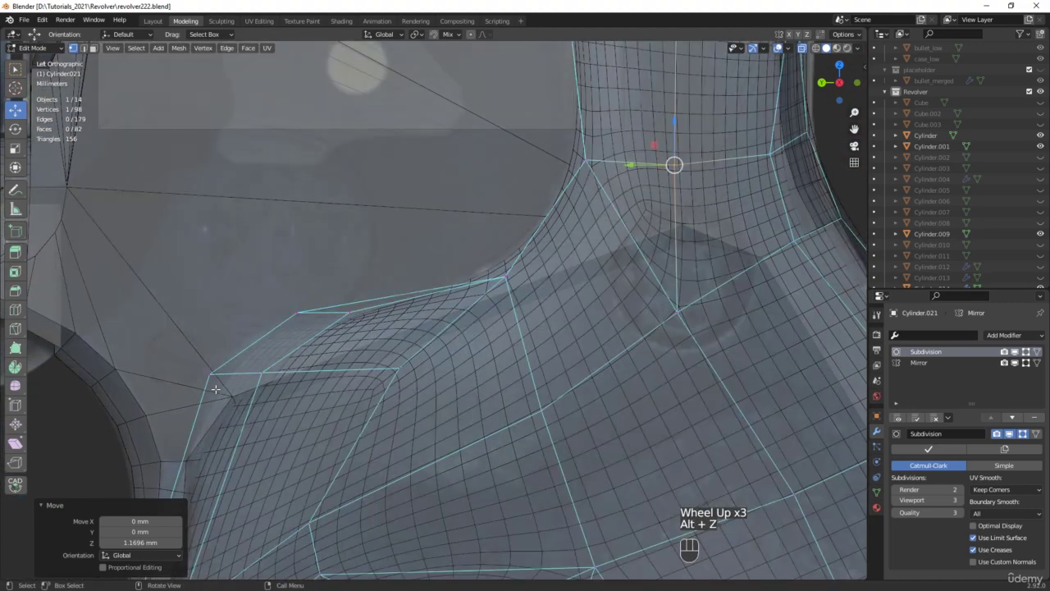
{"action": "scroll", "coordinate": [215, 388], "scroll_direction": "up", "scroll_amount": 5}
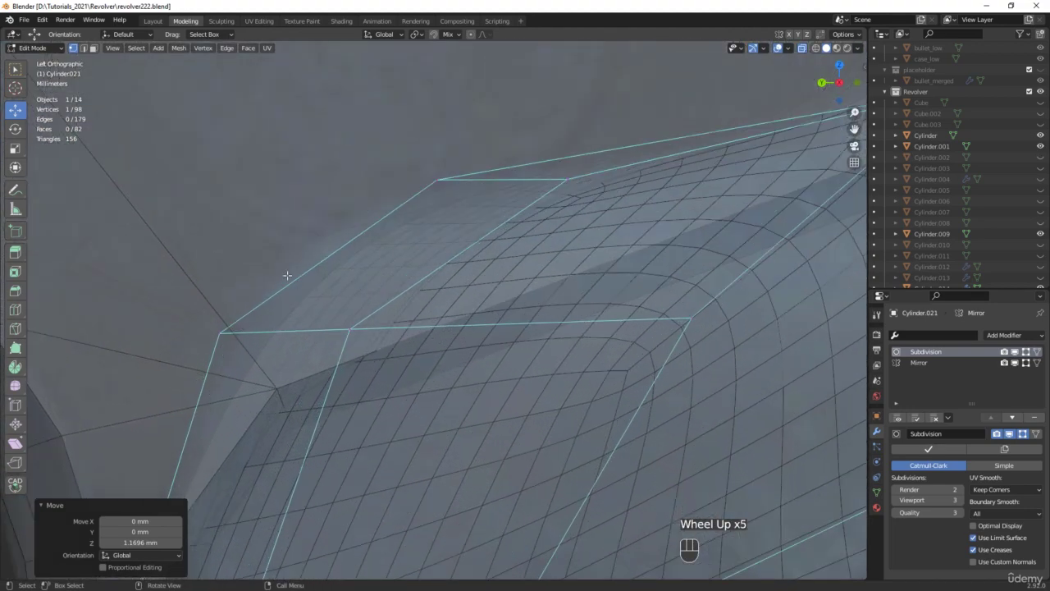
{"action": "scroll", "coordinate": [649, 164], "scroll_direction": "down", "scroll_amount": 3}
{"action": "scroll", "coordinate": [605, 179], "scroll_direction": "up", "scroll_amount": 1}
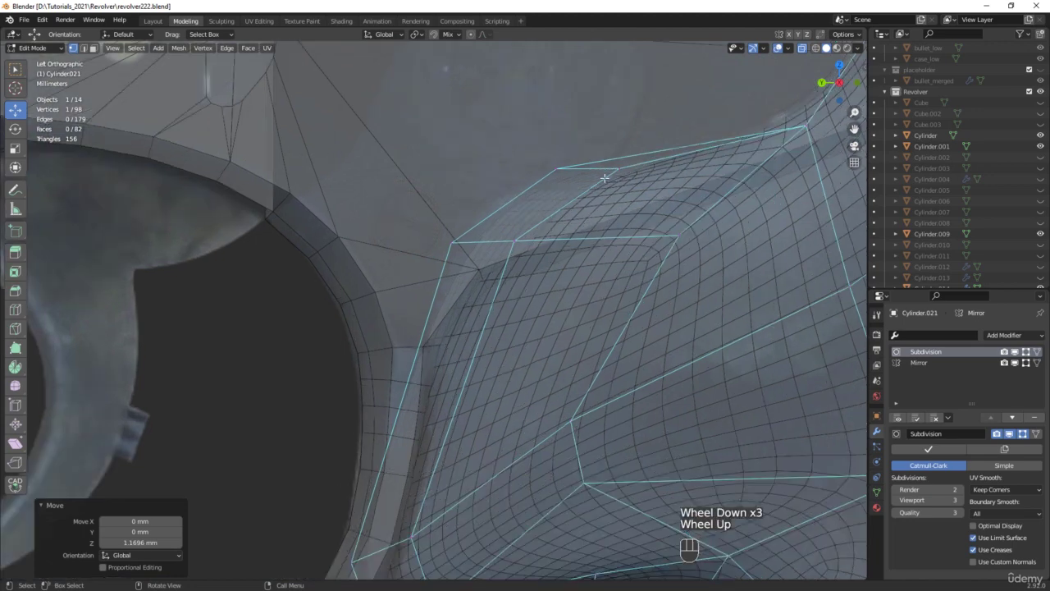
{"action": "key", "text": "alt+z"}
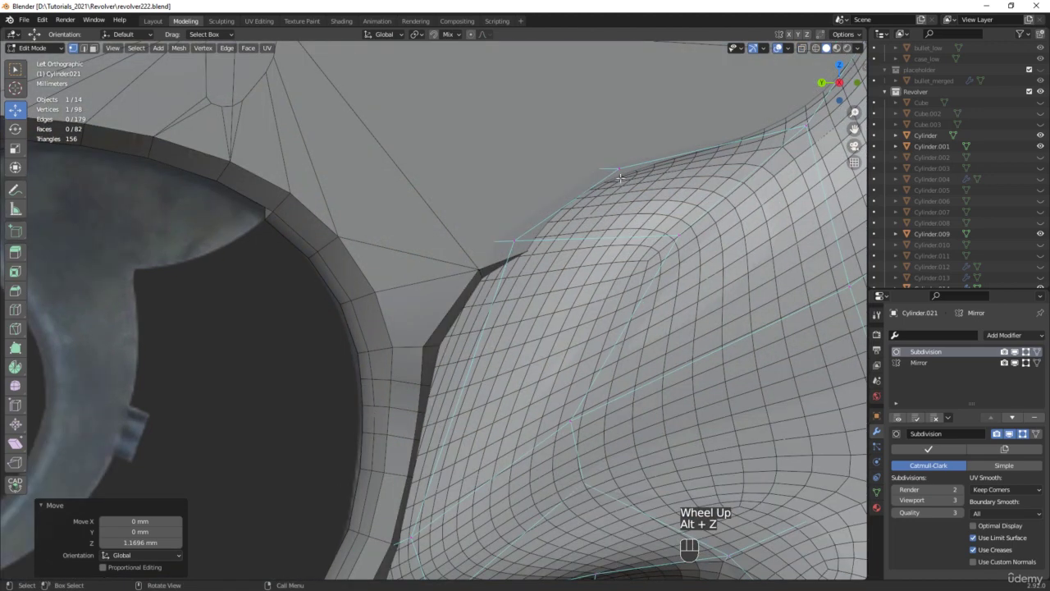
{"action": "scroll", "coordinate": [632, 174], "scroll_direction": "down", "scroll_amount": 1}
{"action": "key", "text": "alt+z"}
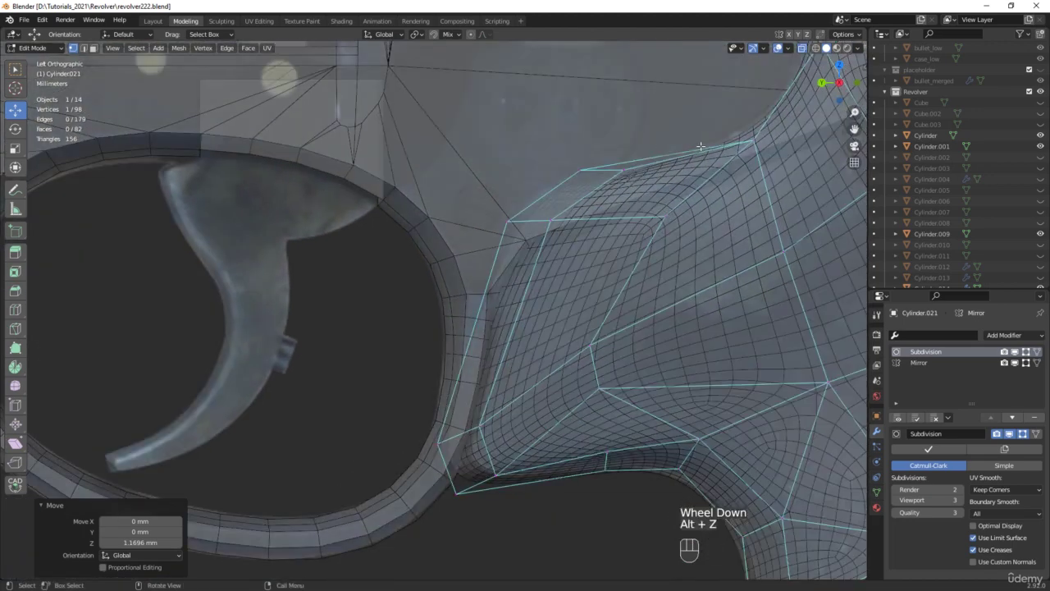
{"action": "left_click_drag", "start_coordinate": [701, 146], "coordinate": [466, 242]}
{"action": "scroll", "coordinate": [568, 186], "scroll_direction": "up", "scroll_amount": 2}
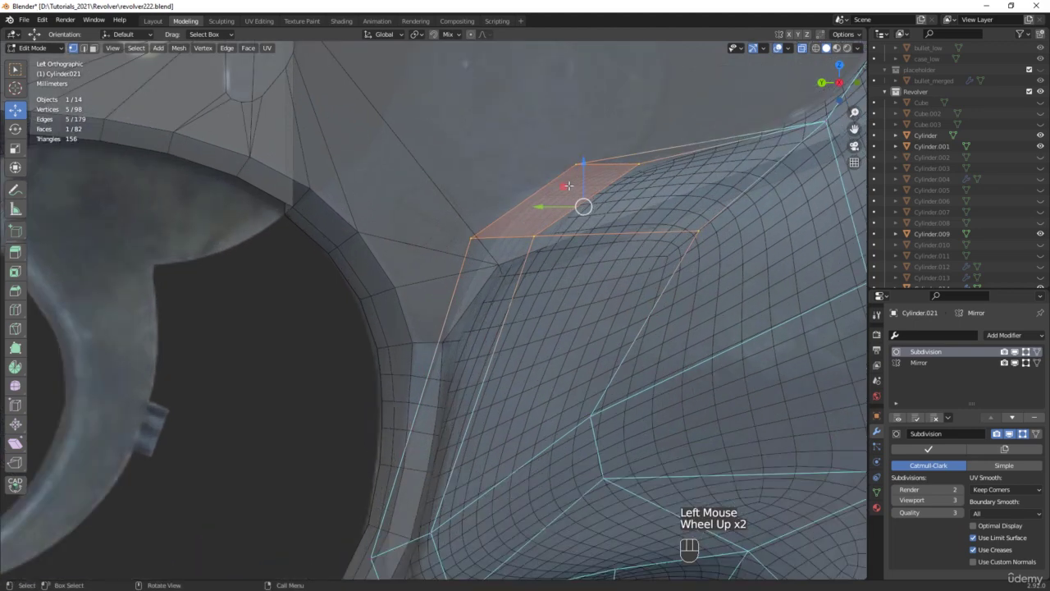
{"action": "left_click_drag", "start_coordinate": [566, 187], "coordinate": [483, 177]}
{"action": "key", "text": "alt+z"}
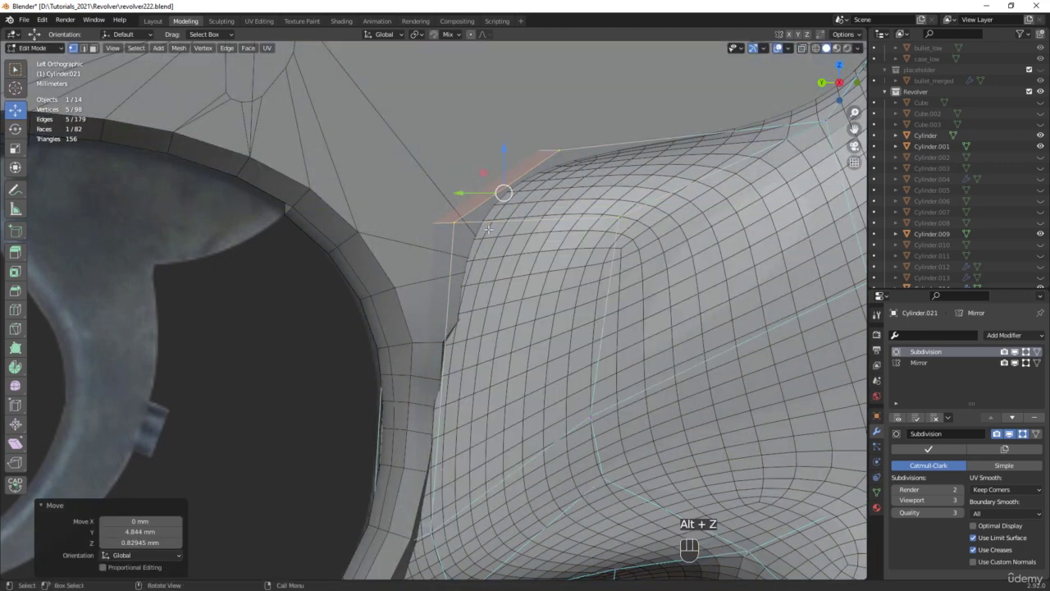
Move the front lobe's five top vertices about 1.5 mm further forward along Y and 1.4 mm down along Z
{"action": "key", "text": "alt+z"}
{"action": "scroll", "coordinate": [492, 222], "scroll_direction": "down", "scroll_amount": 4}
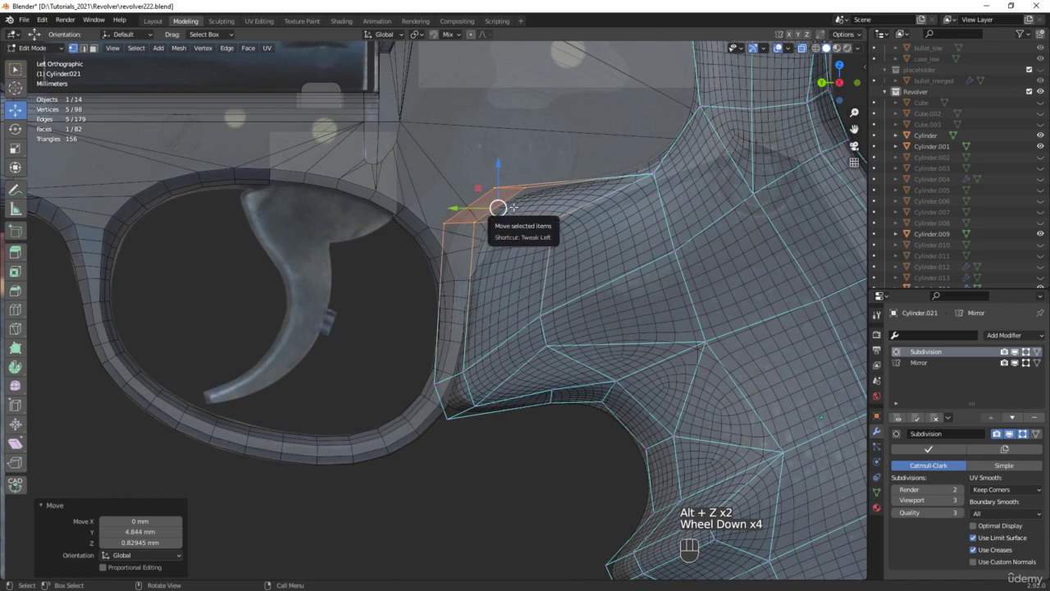
{"action": "scroll", "coordinate": [488, 182], "scroll_direction": "up", "scroll_amount": 2}
{"action": "key", "text": "g"}
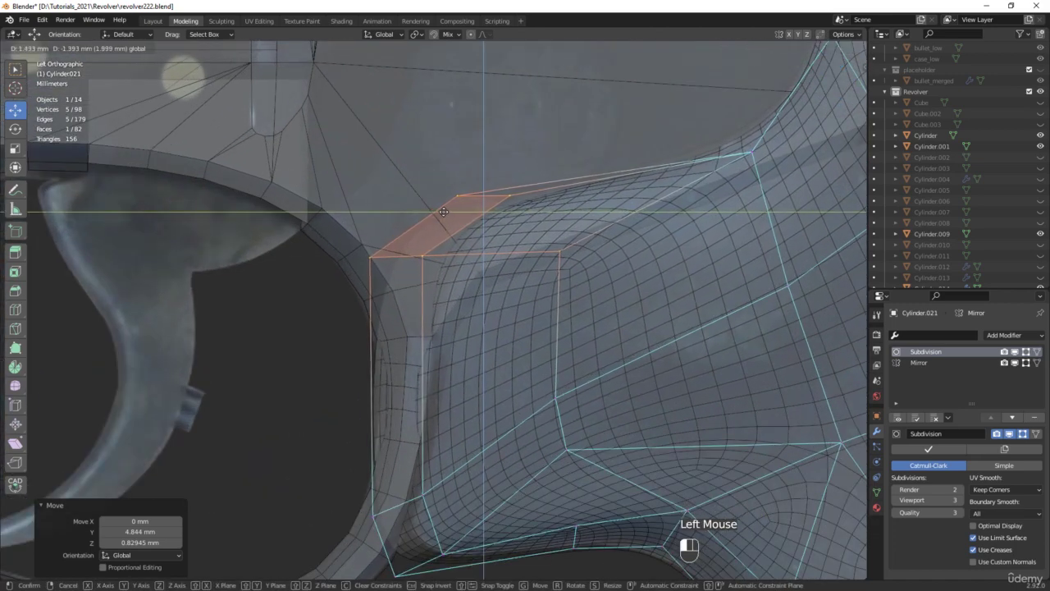
{"action": "left_click", "coordinate": [434, 286]}
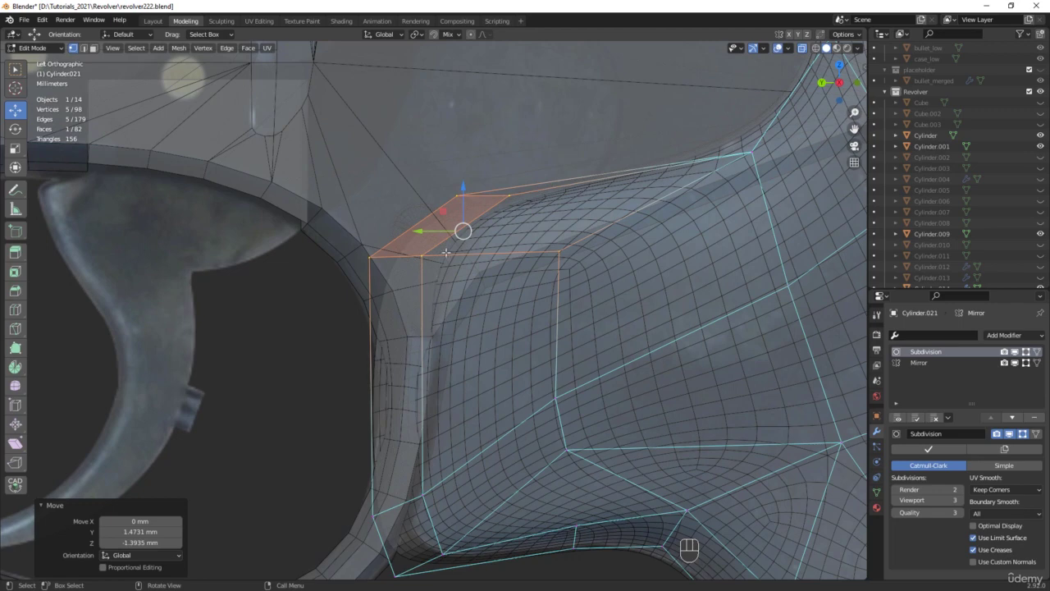
{"action": "scroll", "coordinate": [576, 197], "scroll_direction": "down", "scroll_amount": 1}
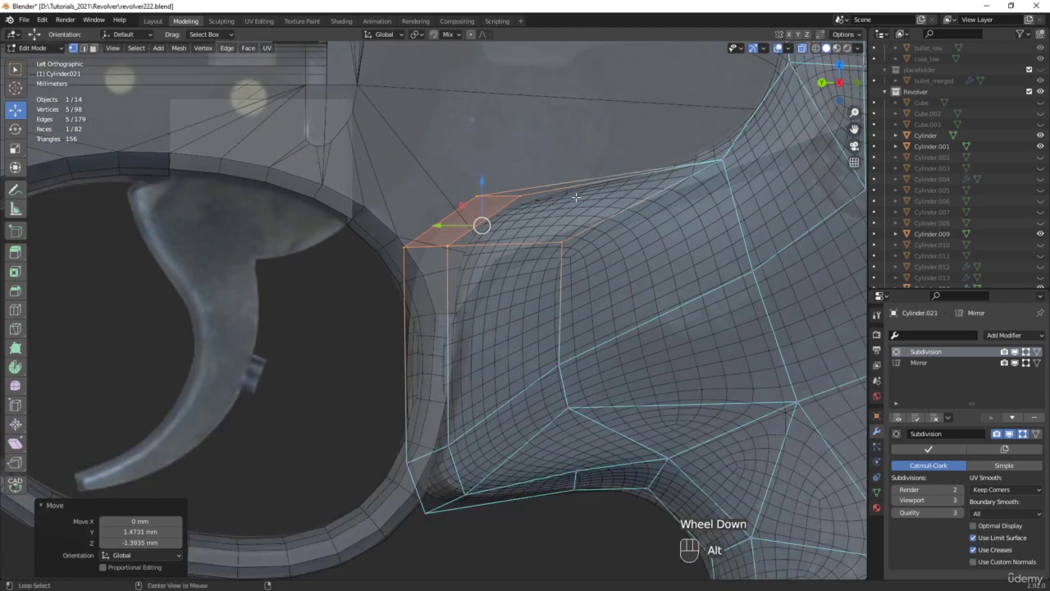
{"action": "key", "text": "alt+z"}
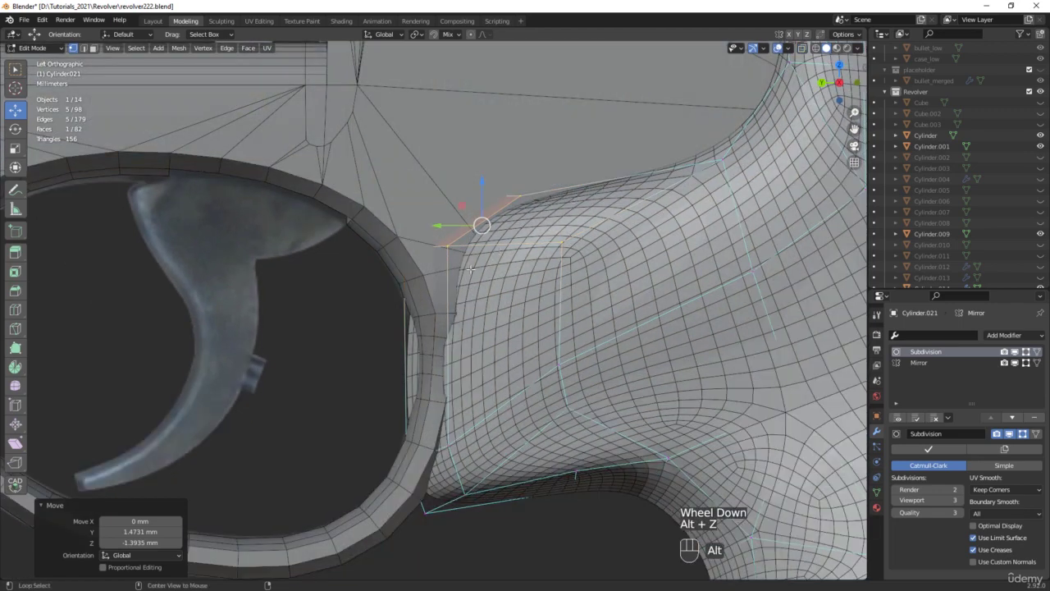
Select the front lobe's foremost vertical edge behind the trigger guard and move it about -1.9 mm along Y
{"action": "middle_click_drag", "start_coordinate": [444, 283], "coordinate": [473, 295]}
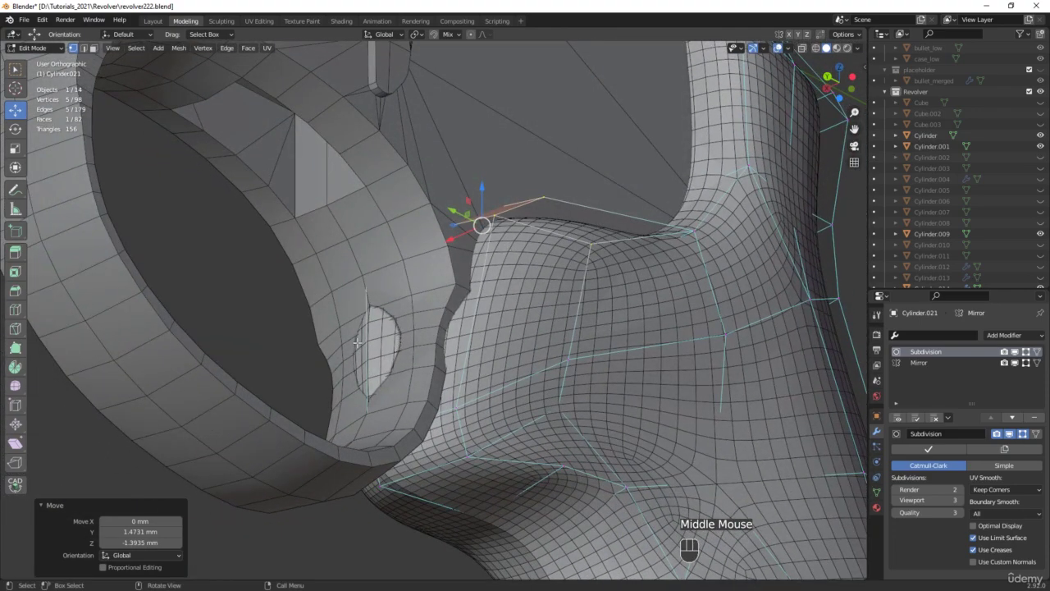
{"action": "key", "text": "alt+z"}
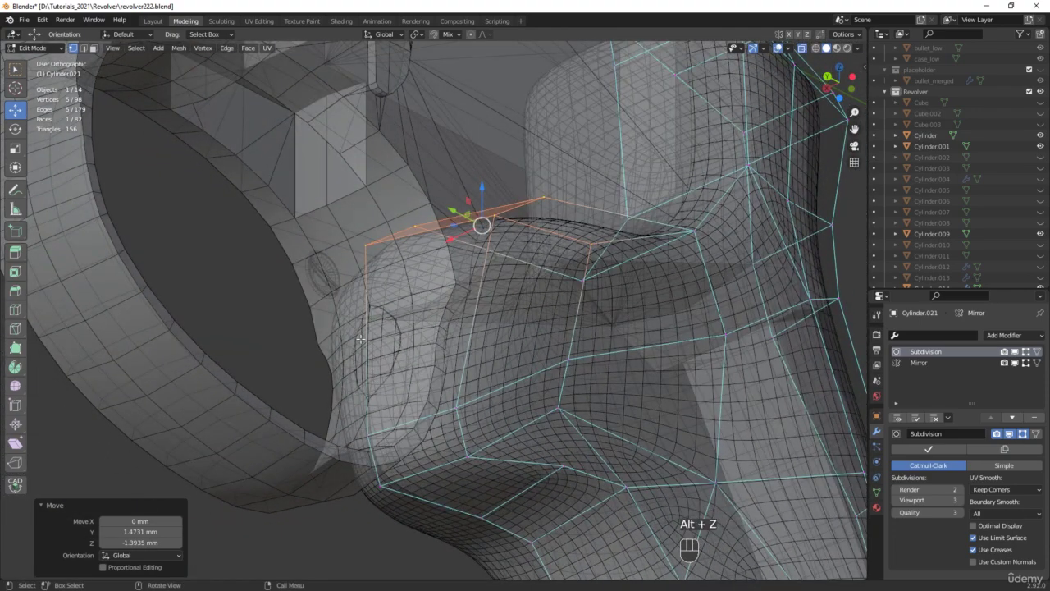
{"action": "middle_click_drag", "start_coordinate": [367, 325], "coordinate": [365, 373]}
{"action": "left_click_drag", "start_coordinate": [339, 340], "coordinate": [357, 338]}
{"action": "key", "text": "alt+z"}
{"action": "mouse_move", "coordinate": [357, 338]}
{"action": "middle_mouse_down"}
{"action": "mouse_move", "coordinate": [304, 359]}
{"action": "mouse_move", "coordinate": [549, 348]}
{"action": "mouse_move", "coordinate": [326, 349]}
{"action": "mouse_move", "coordinate": [421, 329]}
{"action": "middle_mouse_up"}
{"action": "scroll", "coordinate": [359, 343], "scroll_direction": "down", "scroll_amount": 3}
{"action": "key", "text": "alt+z"}
{"action": "key", "text": "alt+z"}
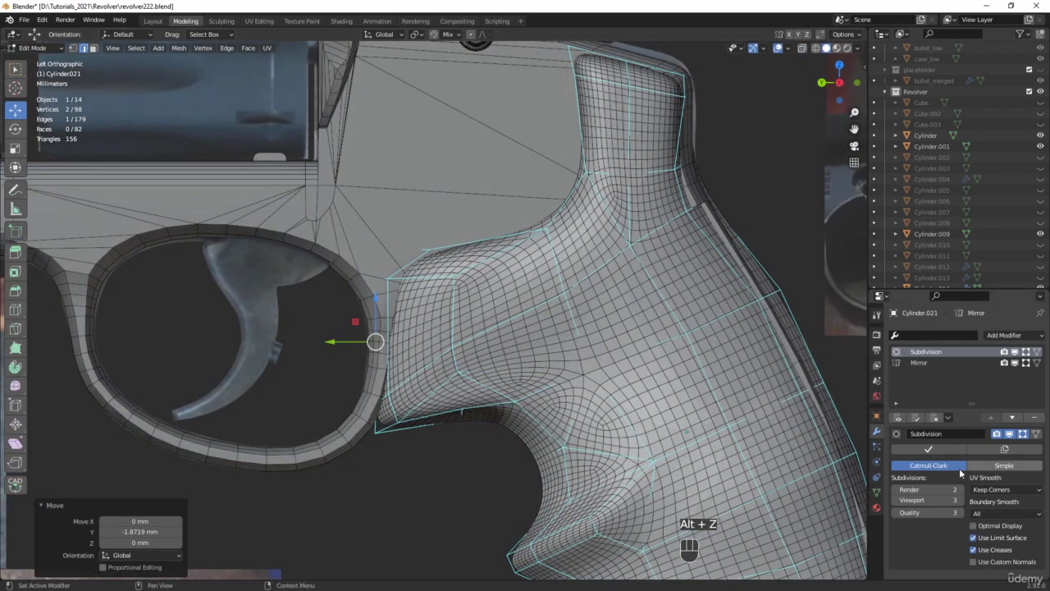
Set the Subdivision modifier's viewport level to 1 and return to Object Mode
{"action": "left_click", "coordinate": [896, 500]}
{"action": "left_click", "coordinate": [896, 500]}
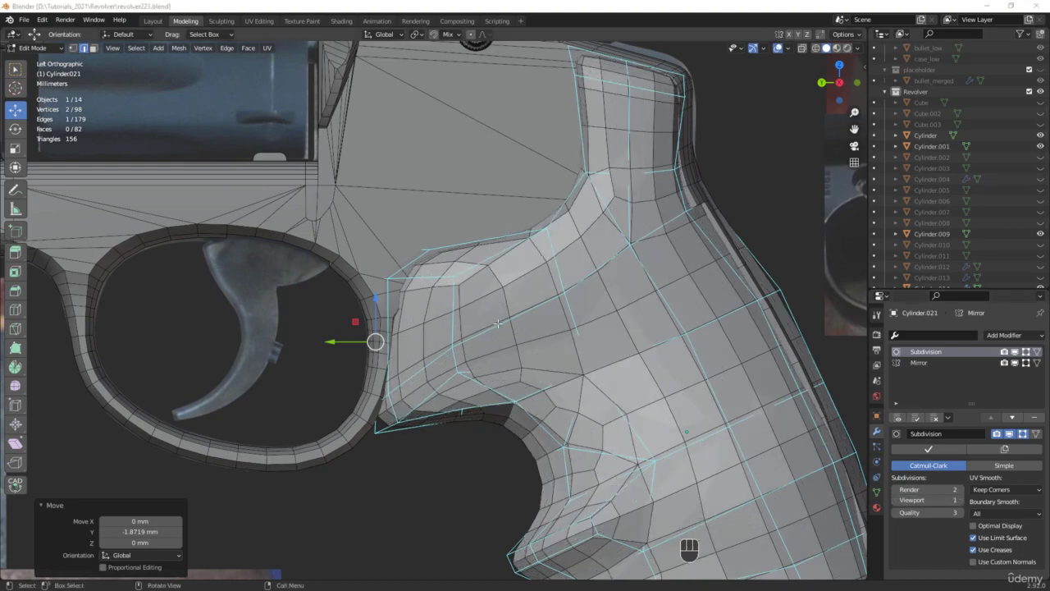
{"action": "scroll", "coordinate": [498, 324], "scroll_direction": "down", "scroll_amount": 8}
{"action": "middle_click_drag", "start_coordinate": [498, 324], "coordinate": [479, 470]}
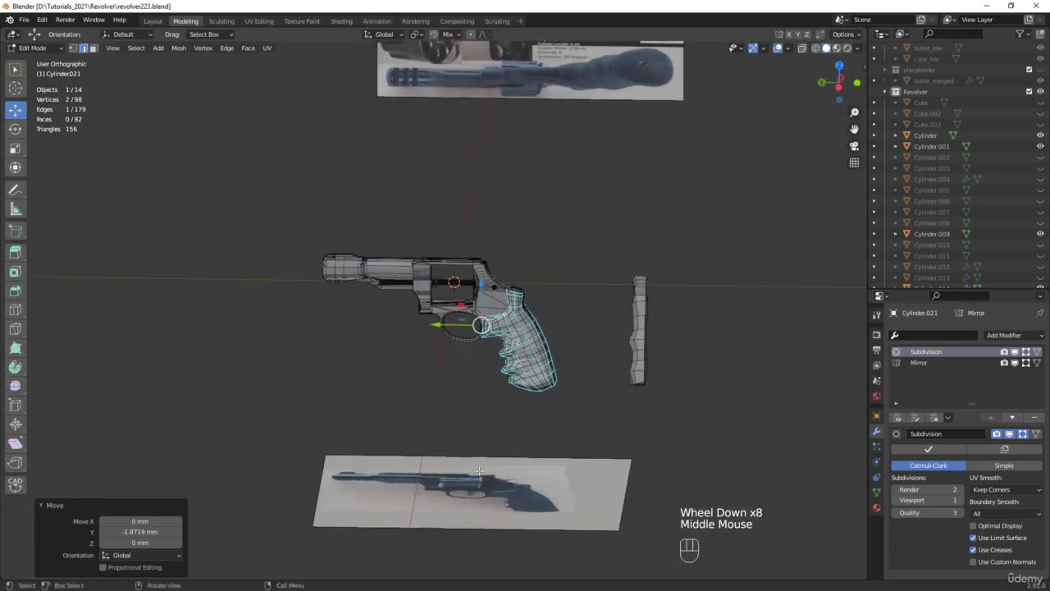
{"action": "key", "text": "Tab"}
Hide the top-view reference image lying below the revolver, Empty.001
{"action": "left_click", "coordinate": [489, 494]}
{"action": "scroll", "coordinate": [983, 107], "scroll_direction": "up", "scroll_amount": 3}
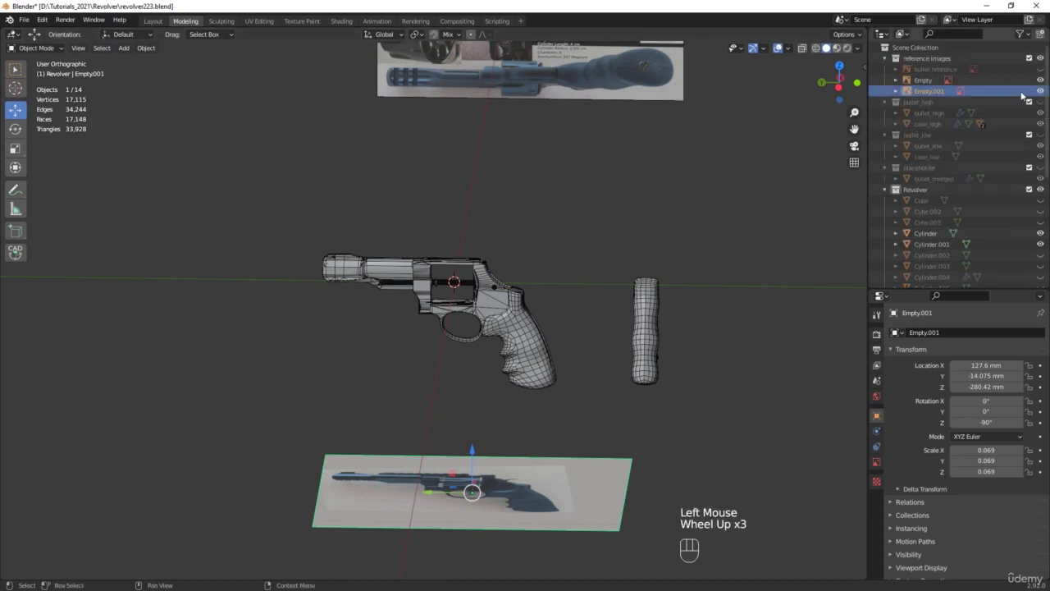
{"action": "left_click", "coordinate": [1041, 92]}
Delete the spare straight grip piece, Cylinder.022, standing behind the revolver
{"action": "left_click", "coordinate": [646, 329]}
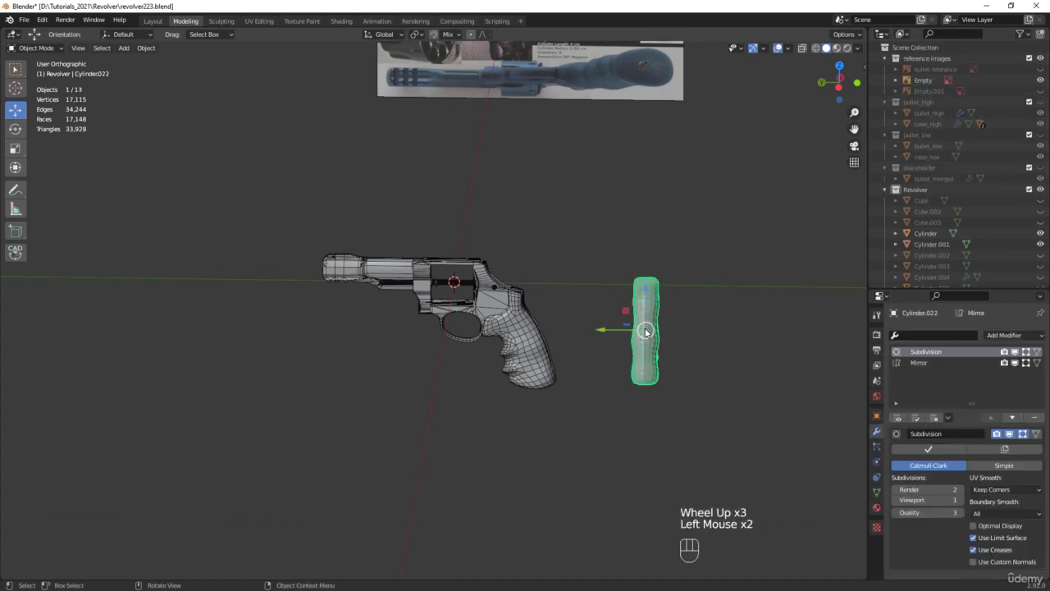
{"action": "key", "text": "x"}
{"action": "left_click", "coordinate": [646, 328]}
Select the grip and apply its Subdivision modifier, leaving only the Mirror modifier
{"action": "left_click", "coordinate": [508, 338]}
{"action": "middle_click_drag", "start_coordinate": [509, 338], "coordinate": [506, 333]}
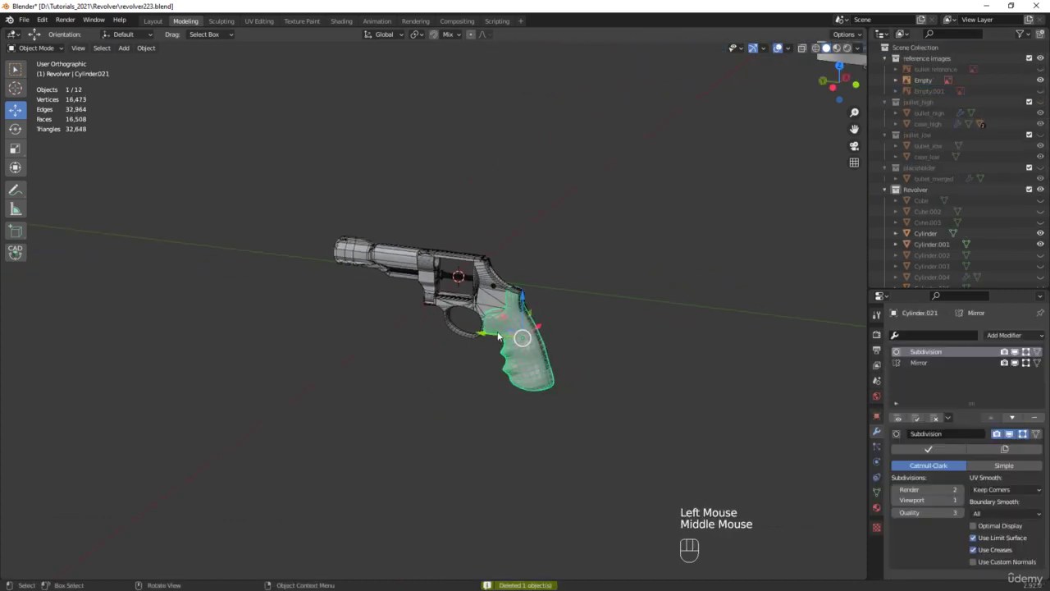
{"action": "scroll", "coordinate": [506, 333], "scroll_direction": "up", "scroll_amount": 4}
{"action": "scroll", "coordinate": [507, 333], "scroll_direction": "up", "scroll_amount": 1}
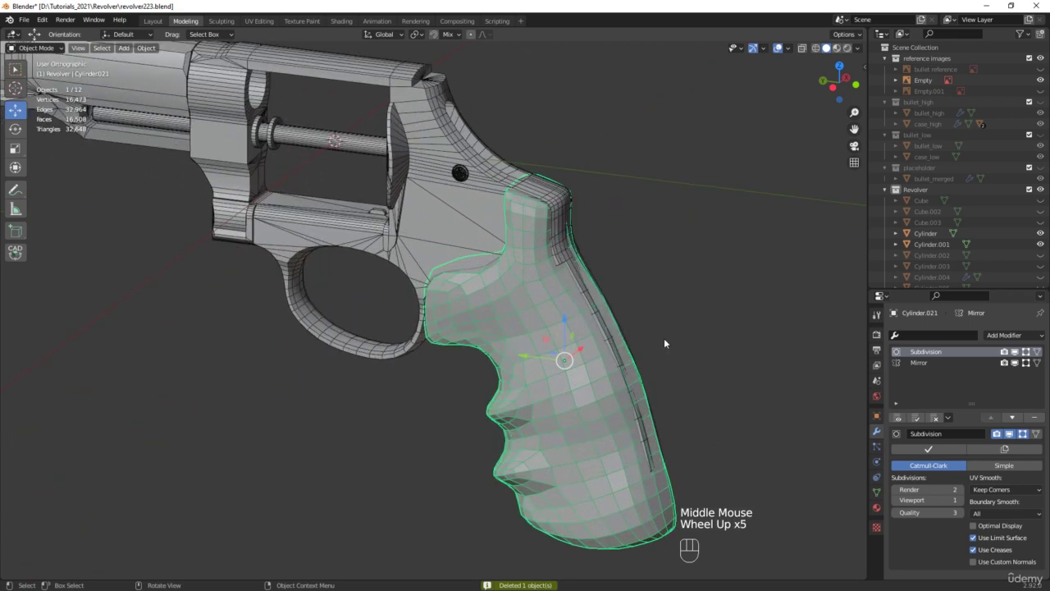
{"action": "left_click", "coordinate": [930, 449]}
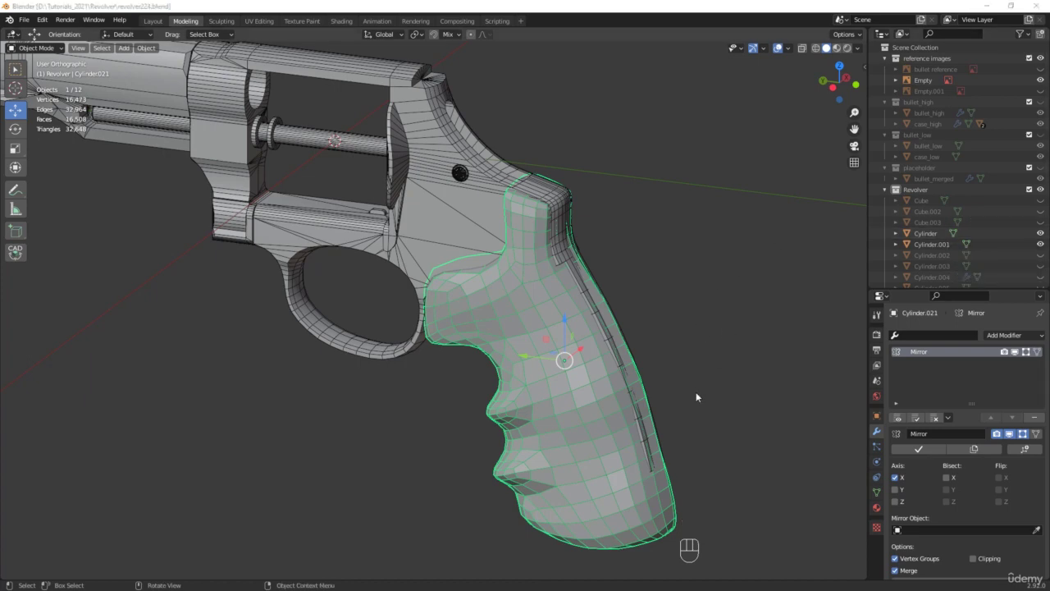
In Edit Mode, select the shortest edge path up the grip's back, starting at the seventh edge from the bottom
{"action": "middle_click_drag", "start_coordinate": [695, 397], "coordinate": [667, 416]}
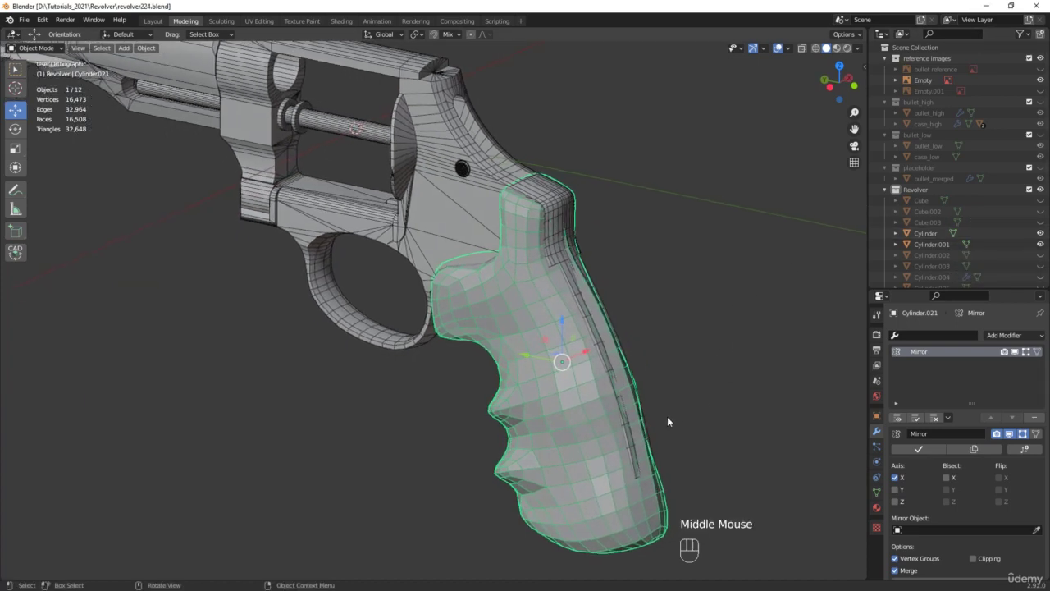
{"action": "key", "text": "Tab"}
{"action": "scroll", "coordinate": [637, 464], "scroll_direction": "up", "scroll_amount": 2}
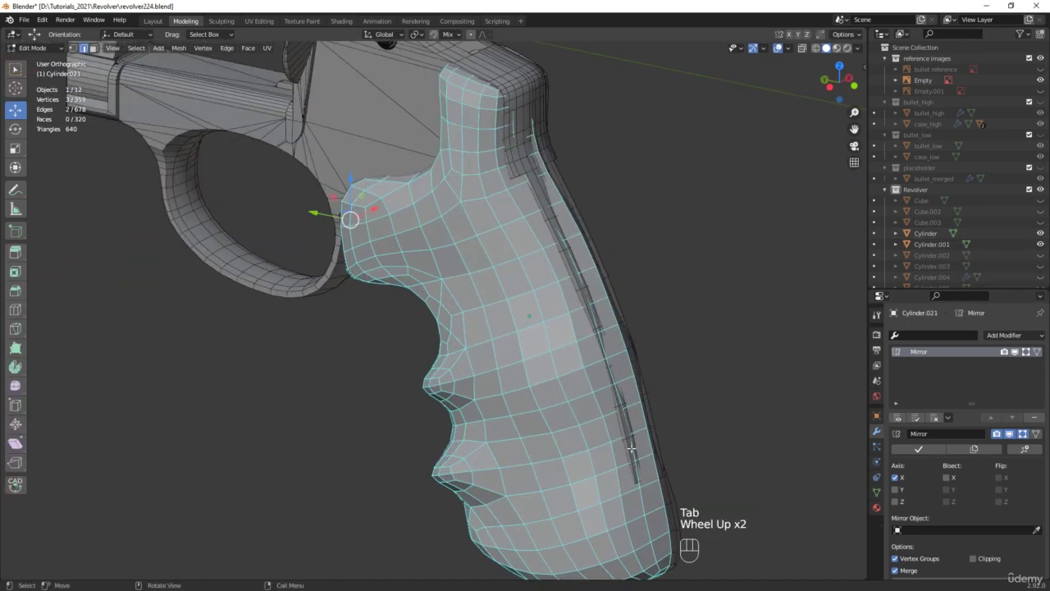
{"action": "middle_click_drag", "start_coordinate": [666, 458], "coordinate": [633, 433]}
{"action": "left_click", "coordinate": [628, 420]}
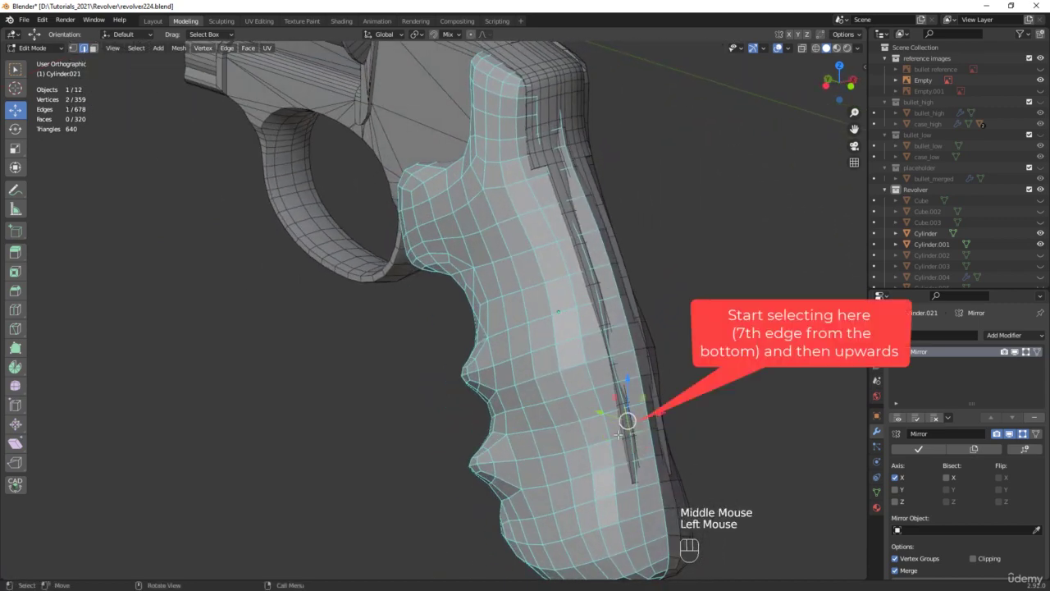
{"action": "scroll", "coordinate": [627, 386], "scroll_direction": "down", "scroll_amount": 2}
{"action": "middle_click_drag", "start_coordinate": [627, 385], "coordinate": [570, 395]}
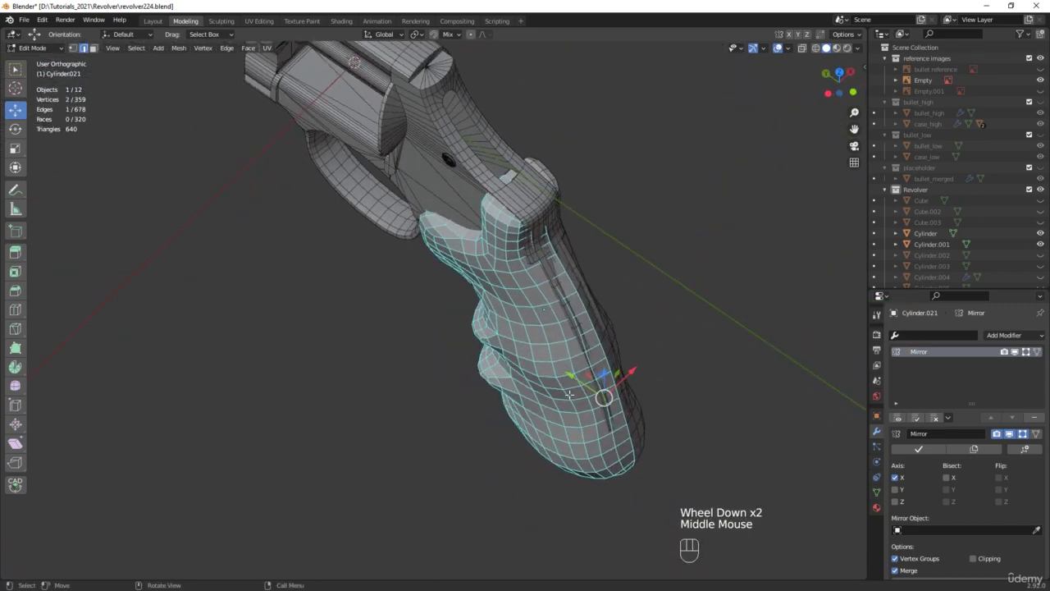
{"action": "middle_click_drag", "start_coordinate": [535, 187], "coordinate": [571, 197]}
{"action": "scroll", "coordinate": [567, 175], "scroll_direction": "up", "scroll_amount": 2}
{"action": "left_click", "coordinate": [570, 211], "text": "ctrl"}
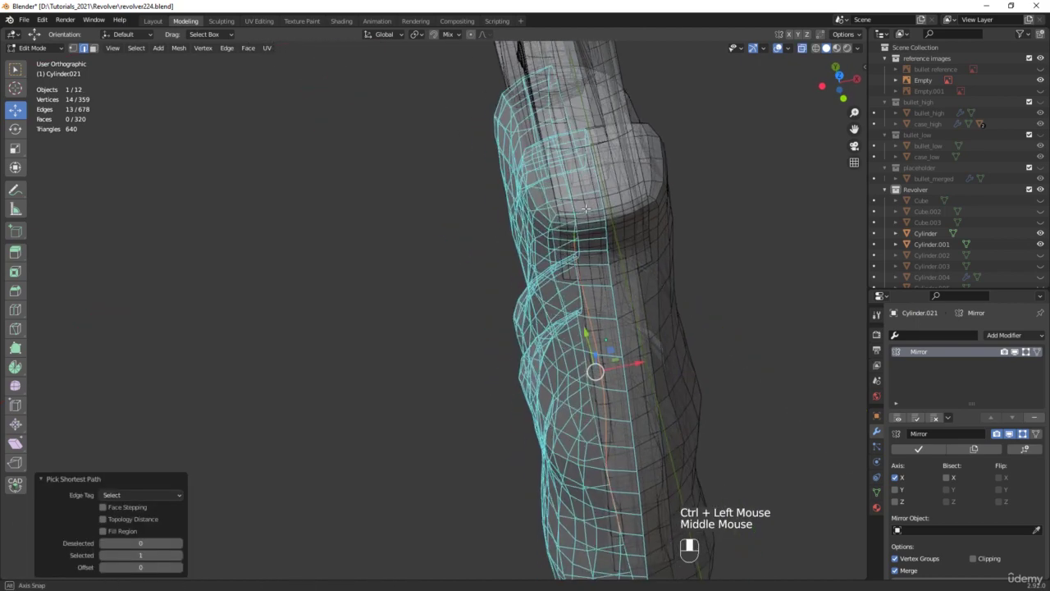
Isolate the grip and extend the edge path over the neck's top and down to the front lobe, with Fill Region
{"action": "scroll", "coordinate": [571, 197], "scroll_direction": "up", "scroll_amount": 2}
{"action": "key", "text": "KP_Divide"}
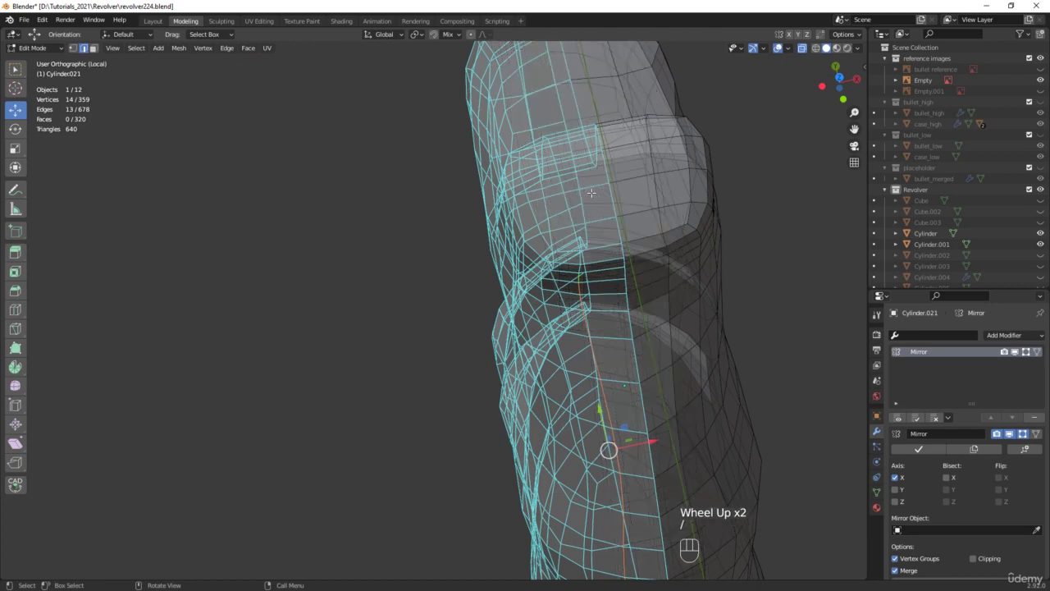
{"action": "key", "text": "alt+z"}
{"action": "scroll", "coordinate": [429, 253], "scroll_direction": "up", "scroll_amount": 2}
{"action": "scroll", "coordinate": [428, 253], "scroll_direction": "up", "scroll_amount": 2}
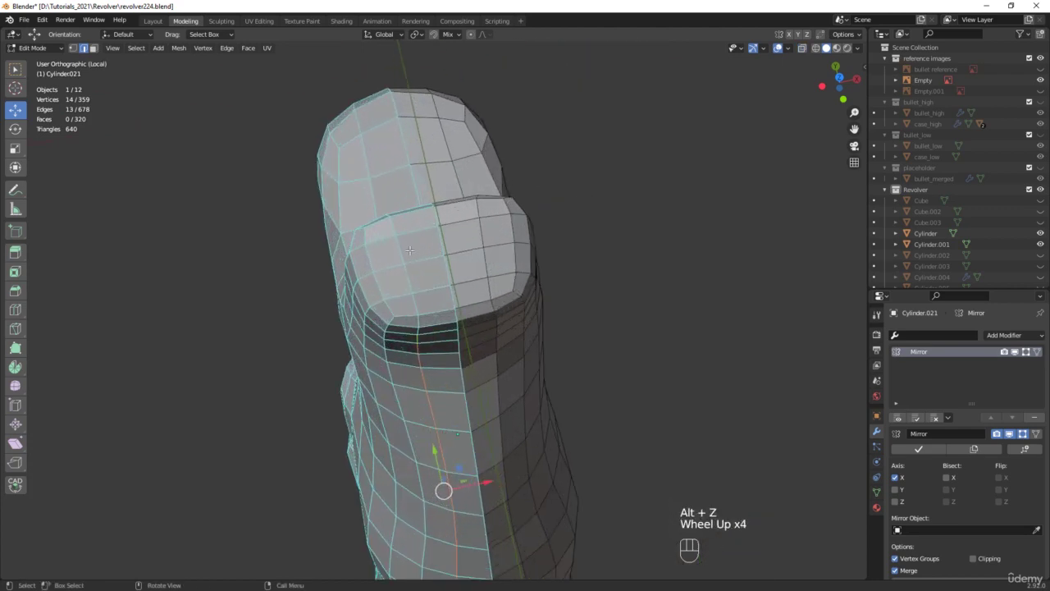
{"action": "left_click", "coordinate": [395, 223], "text": "ctrl+shift"}
{"action": "middle_click_drag", "start_coordinate": [394, 223], "coordinate": [569, 121]}
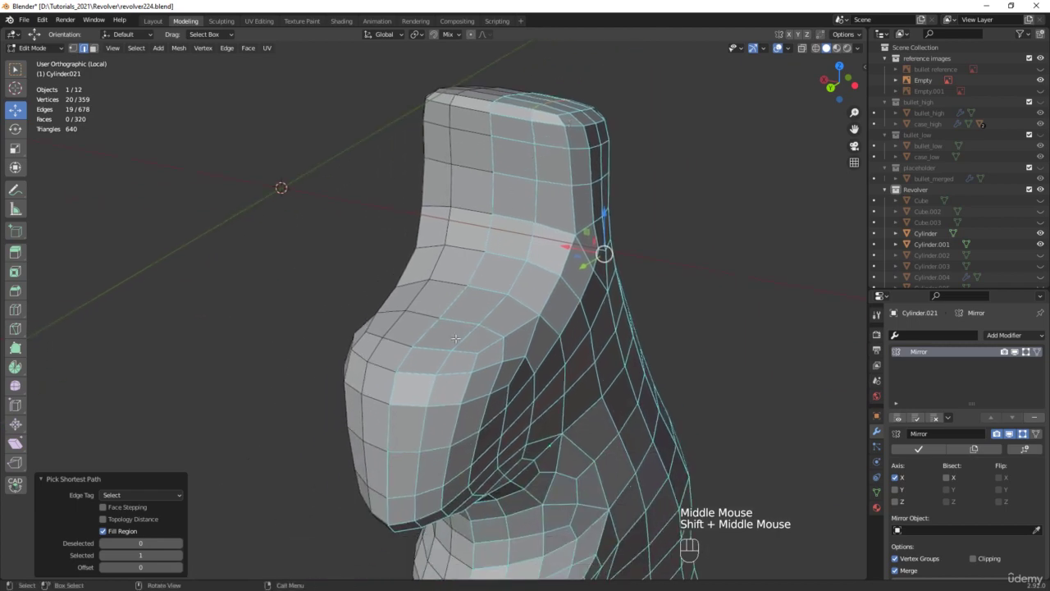
{"action": "left_click", "coordinate": [425, 448], "text": "ctrl+shift"}
Scale the selected edge path to 0 along X and exit local view
{"action": "middle_click_drag", "start_coordinate": [425, 448], "coordinate": [295, 432]}
{"action": "scroll", "coordinate": [304, 428], "scroll_direction": "down", "scroll_amount": 2}
{"action": "middle_click_drag", "start_coordinate": [755, 448], "coordinate": [662, 379], "text": "shift"}
{"action": "key", "text": "s"}
{"action": "key", "text": "x"}
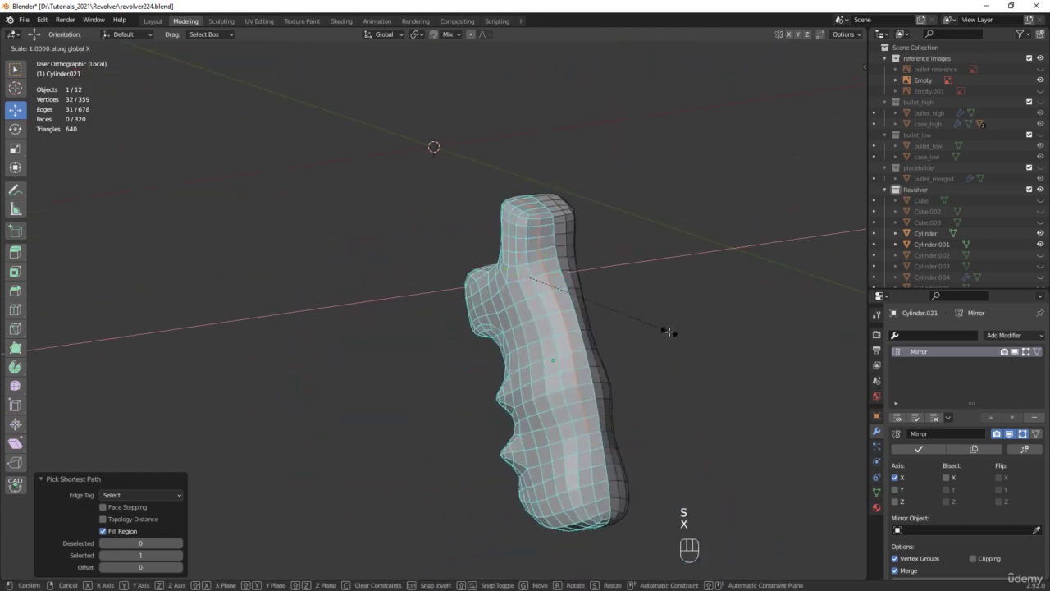
{"action": "key", "text": "0"}
{"action": "key", "text": "slash"}
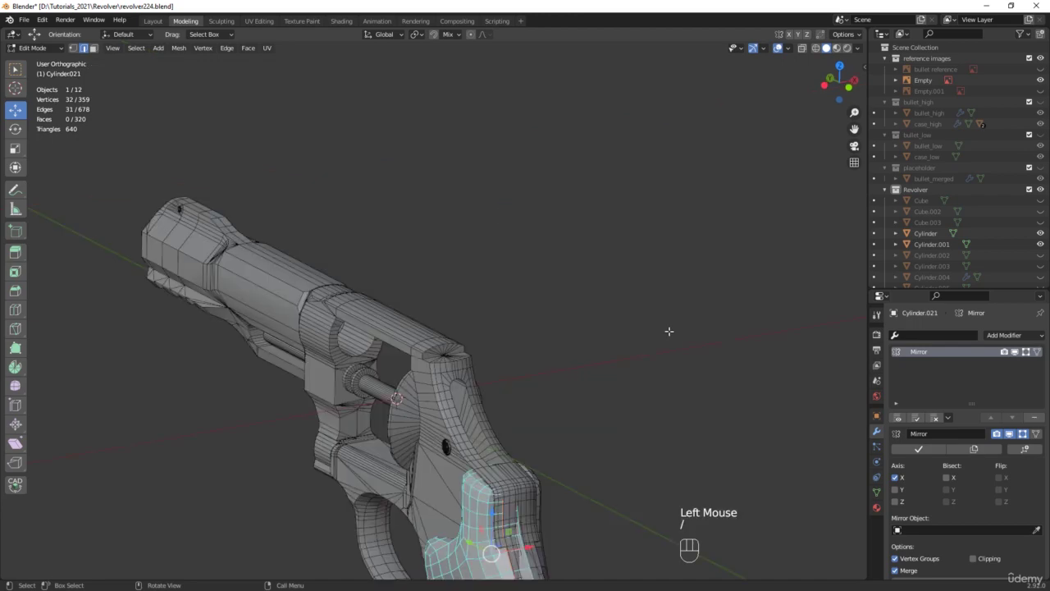
Move the flattened edge path about -0.15 mm along X to line it up with the frame's side
{"action": "scroll", "coordinate": [590, 396], "scroll_direction": "up", "scroll_amount": 3}
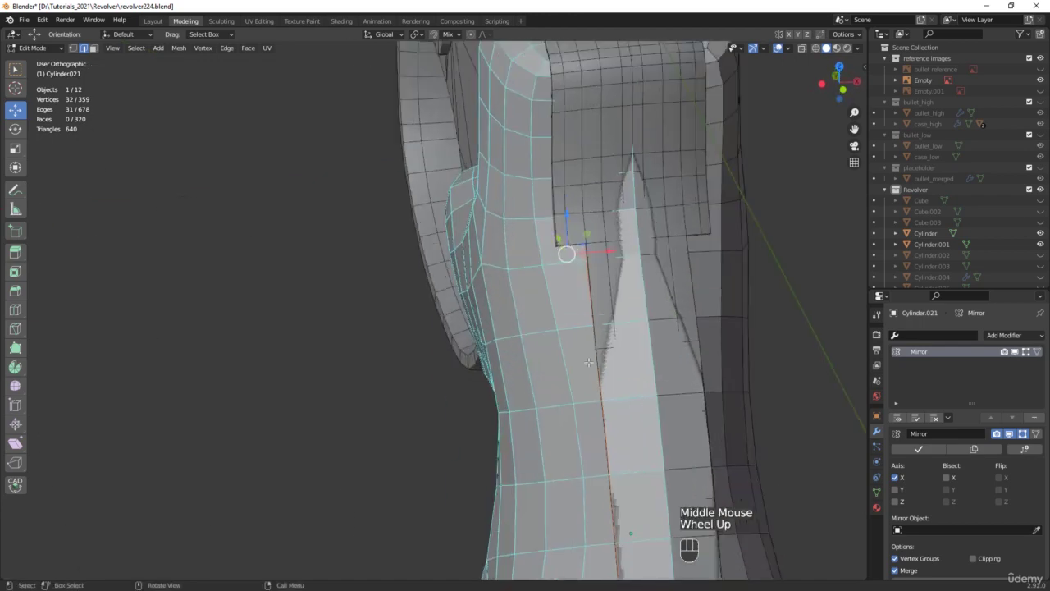
{"action": "middle_click_drag", "start_coordinate": [603, 404], "coordinate": [513, 255], "text": "shift"}
{"action": "scroll", "coordinate": [490, 160], "scroll_direction": "up", "scroll_amount": 2}
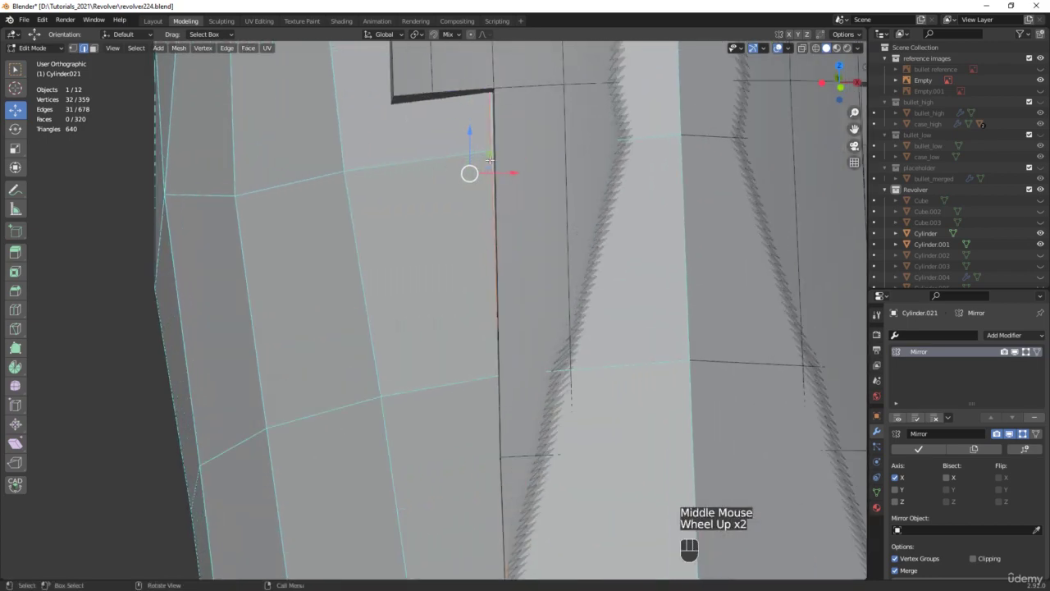
{"action": "scroll", "coordinate": [502, 172], "scroll_direction": "down", "scroll_amount": 3}
{"action": "middle_click_drag", "start_coordinate": [501, 172], "coordinate": [503, 176], "text": "alt"}
{"action": "scroll", "coordinate": [503, 176], "scroll_direction": "up", "scroll_amount": 3}
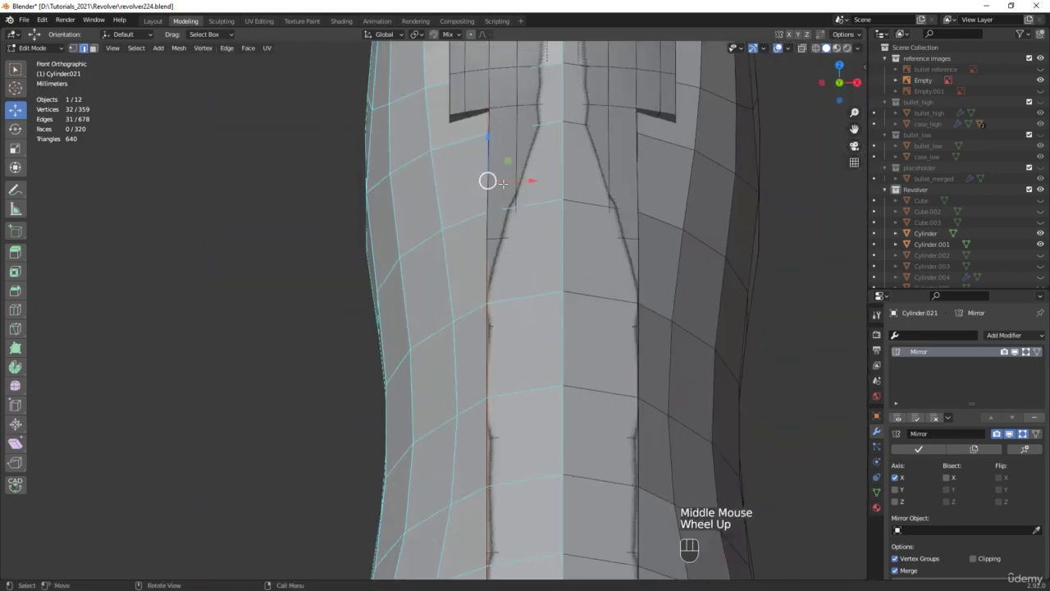
{"action": "left_click_drag", "start_coordinate": [503, 176], "coordinate": [497, 176]}
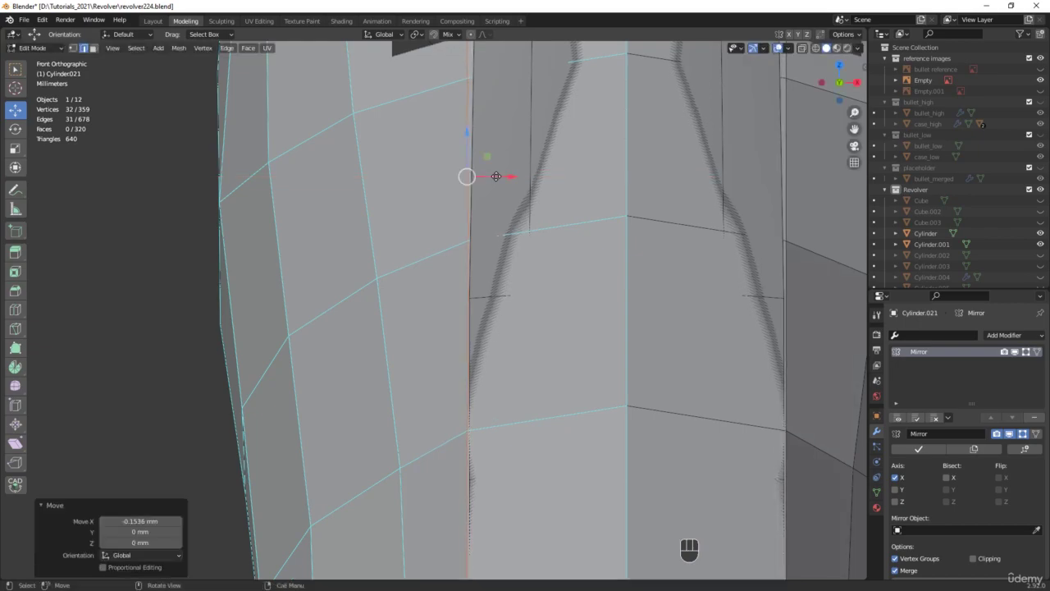
Check the edge path against the frame with X-ray, and save the file incrementally as revolver225.blend
{"action": "scroll", "coordinate": [486, 178], "scroll_direction": "down", "scroll_amount": 3}
{"action": "key", "text": "alt+z"}
{"action": "scroll", "coordinate": [505, 242], "scroll_direction": "down", "scroll_amount": 2}
{"action": "middle_click_drag", "start_coordinate": [506, 242], "coordinate": [580, 371]}
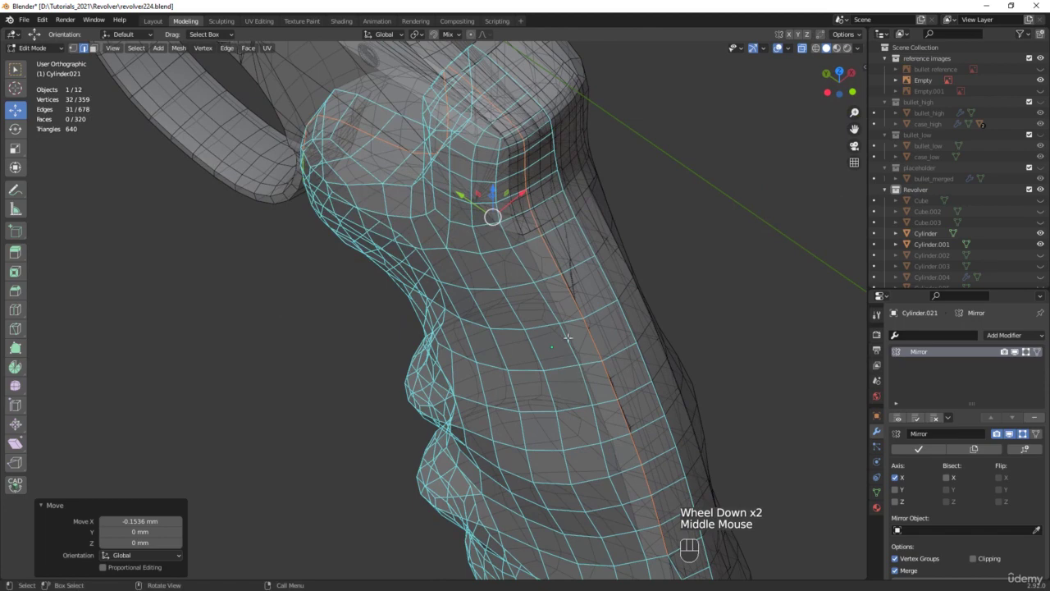
{"action": "key", "text": "alt+z"}
{"action": "key", "text": "ctrl+alt+s"}
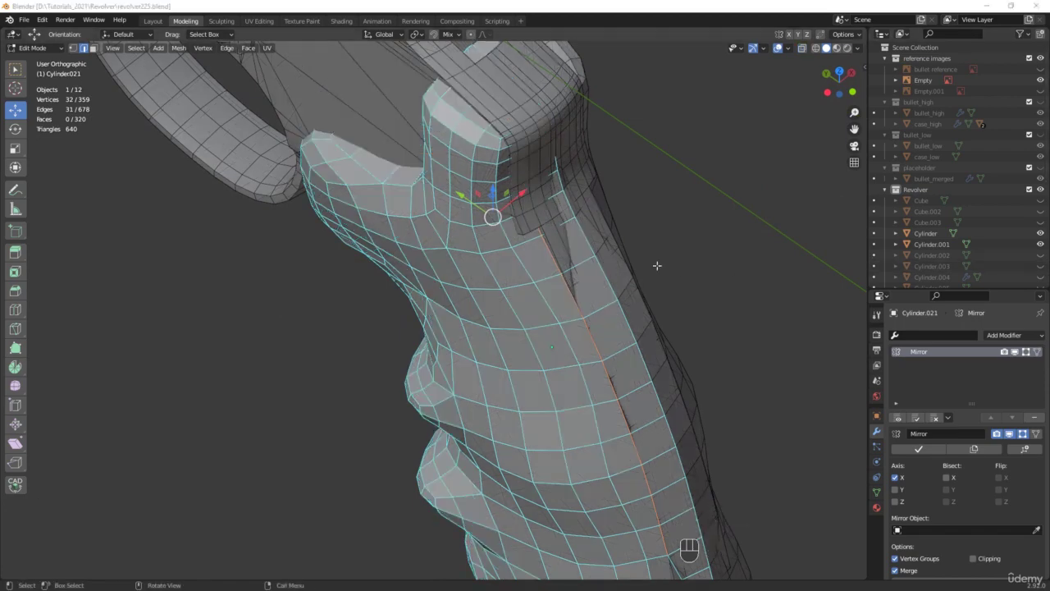
Select the two edges at the back of the grip's neck and move them about 0.92 mm along Y and 1.27 mm along Z
{"action": "middle_click_drag", "start_coordinate": [545, 239], "coordinate": [539, 211]}
{"action": "scroll", "coordinate": [534, 232], "scroll_direction": "up", "scroll_amount": 4}
{"action": "left_click", "coordinate": [525, 222]}
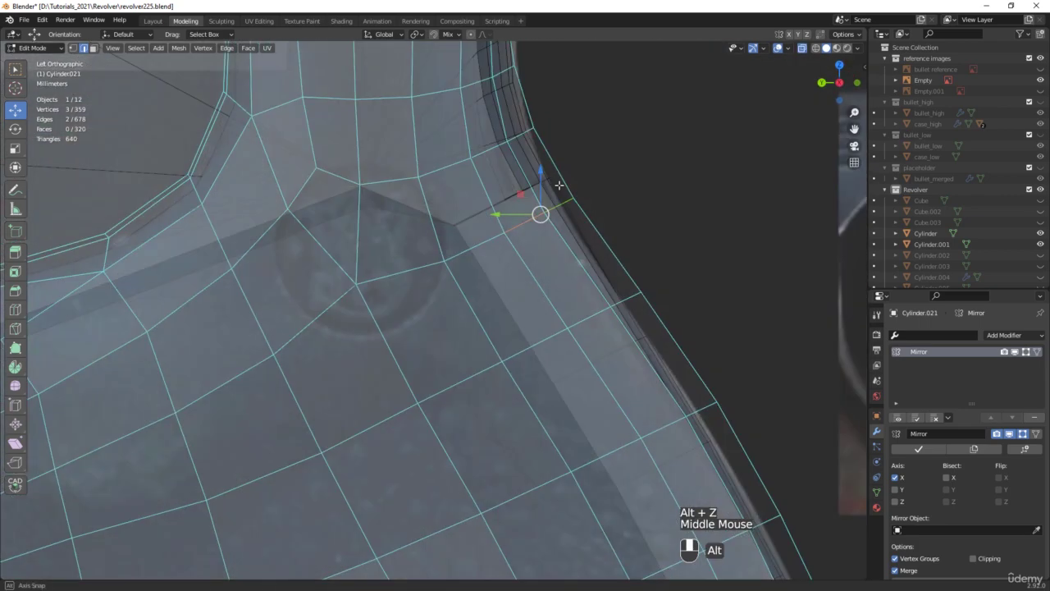
{"action": "scroll", "coordinate": [527, 198], "scroll_direction": "up", "scroll_amount": 2}
{"action": "left_click_drag", "start_coordinate": [534, 198], "coordinate": [512, 164]}
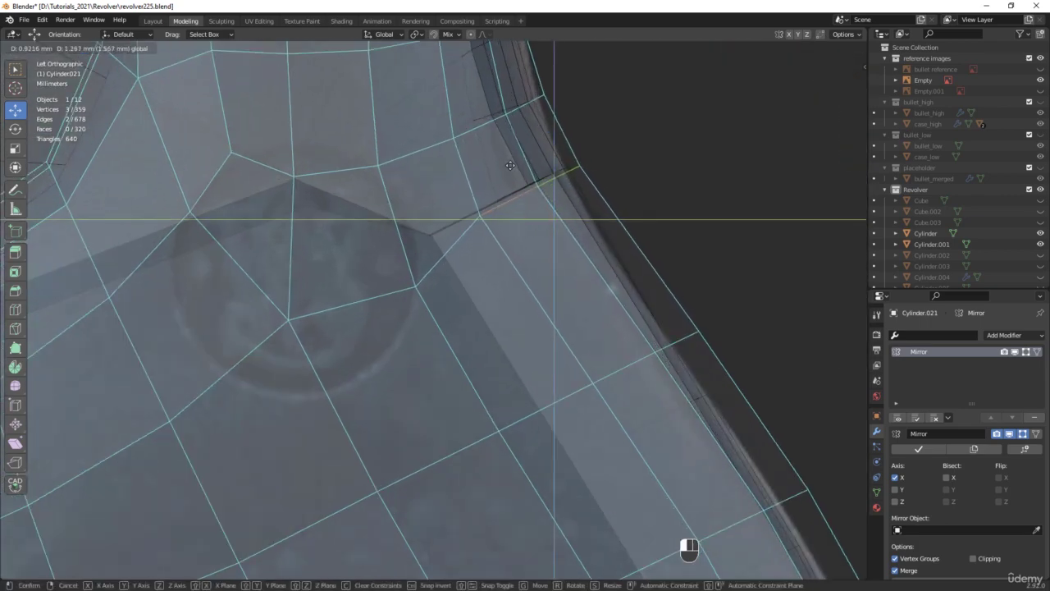
{"action": "scroll", "coordinate": [643, 178], "scroll_direction": "down", "scroll_amount": 2}
{"action": "key", "text": "alt+z"}
{"action": "middle_click_drag", "start_coordinate": [642, 178], "coordinate": [552, 194]}
{"action": "scroll", "coordinate": [547, 201], "scroll_direction": "down", "scroll_amount": 1}
{"action": "scroll", "coordinate": [547, 201], "scroll_direction": "down", "scroll_amount": 1}
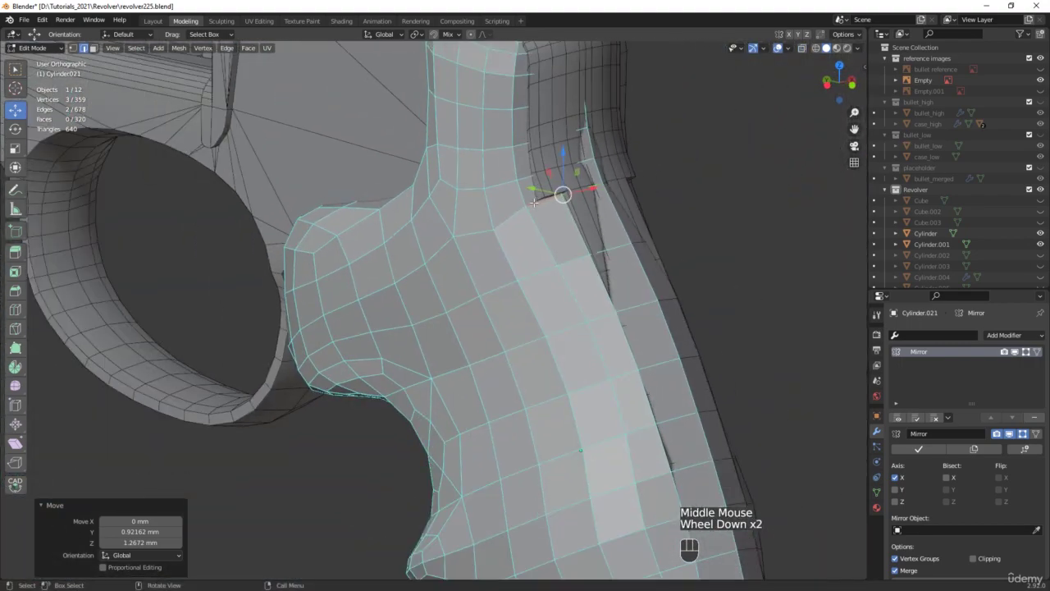
Select the ring of crosswise edges bordering the frame side around the grip's neck
{"action": "left_click", "coordinate": [535, 201]}
{"action": "middle_click_drag", "start_coordinate": [654, 169], "coordinate": [612, 262]}
{"action": "key", "text": "alt+z"}
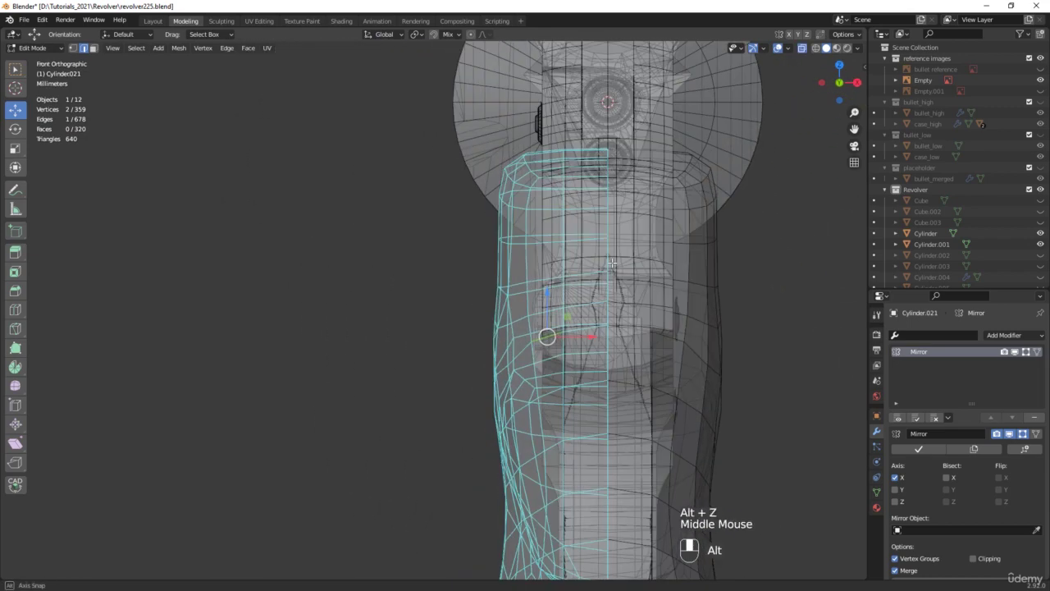
{"action": "scroll", "coordinate": [573, 224], "scroll_direction": "up", "scroll_amount": 1}
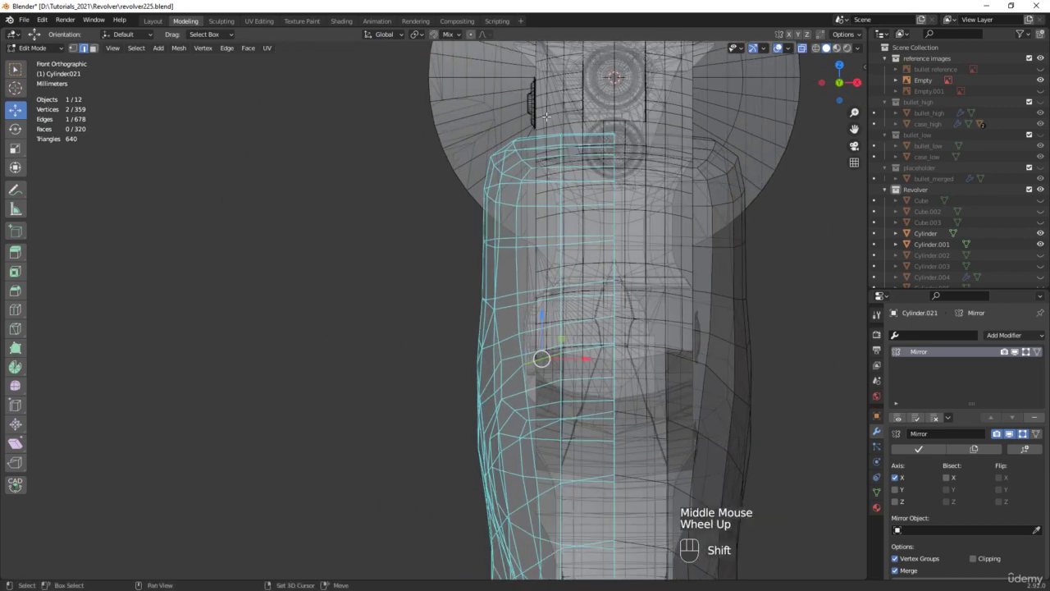
{"action": "left_click", "coordinate": [546, 368], "text": "ctrl+alt+shift"}
{"action": "middle_click_drag", "start_coordinate": [547, 318], "coordinate": [523, 289]}
{"action": "key", "text": "alt+z"}
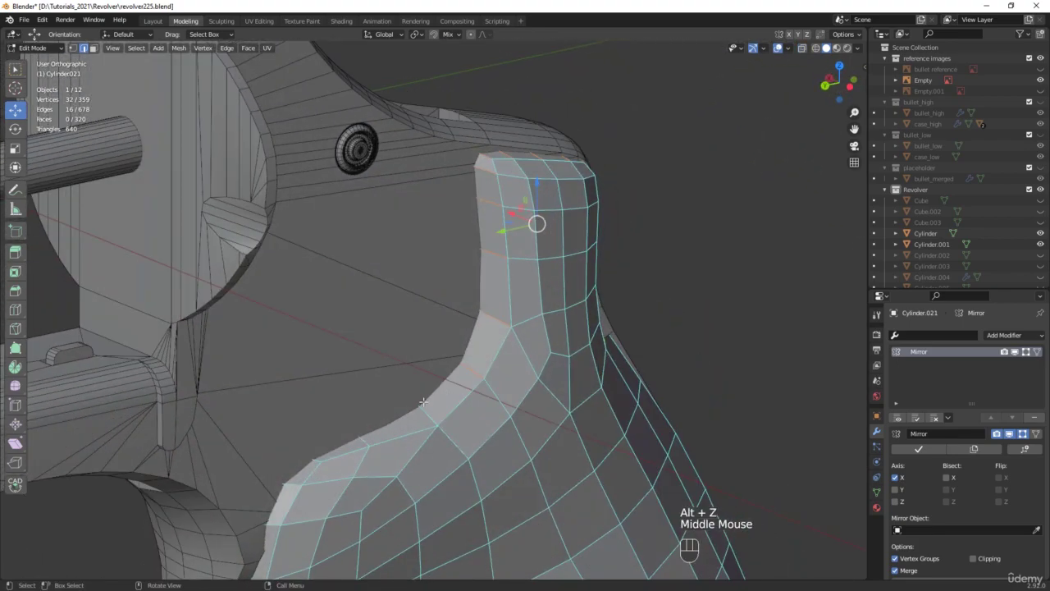
Add the remaining crosswise edges down the neck's front and the front lobe to the selection
{"action": "key", "text": "alt+z"}
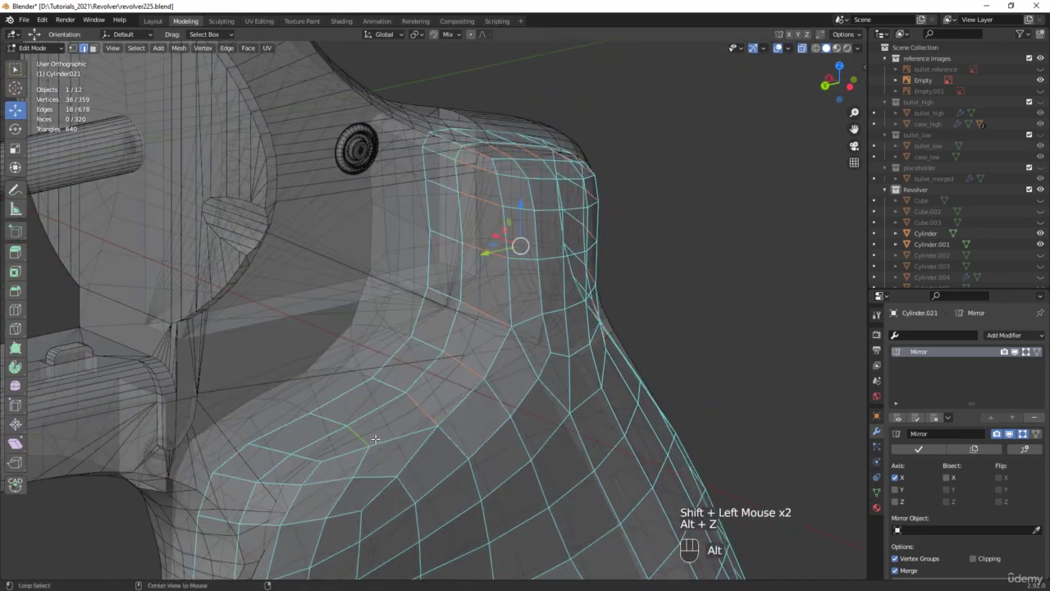
{"action": "middle_click_drag", "start_coordinate": [362, 440], "coordinate": [403, 315], "text": "shift"}
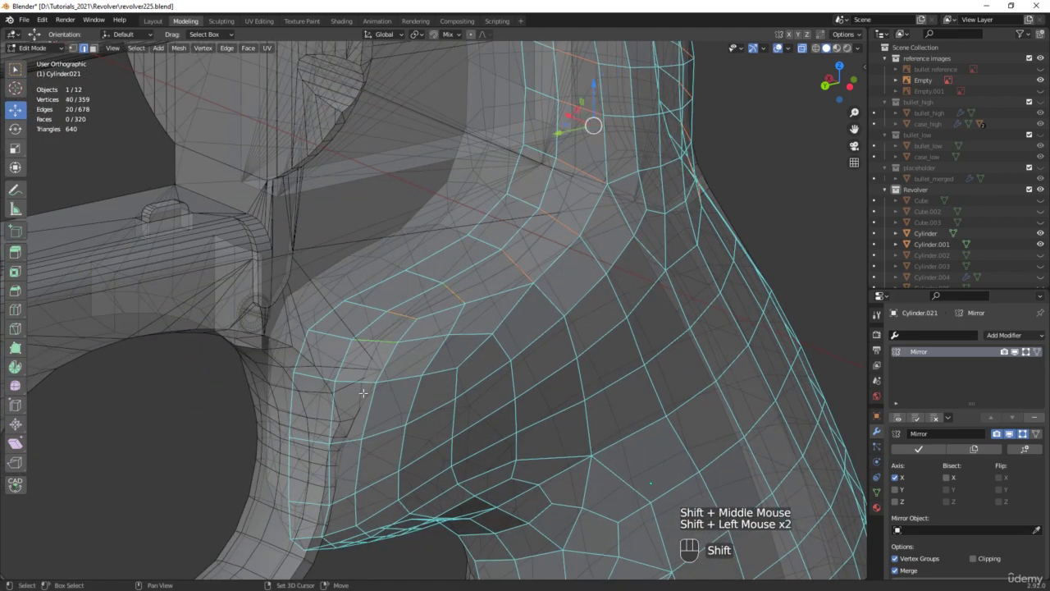
{"action": "left_click", "coordinate": [337, 446], "text": "shift"}
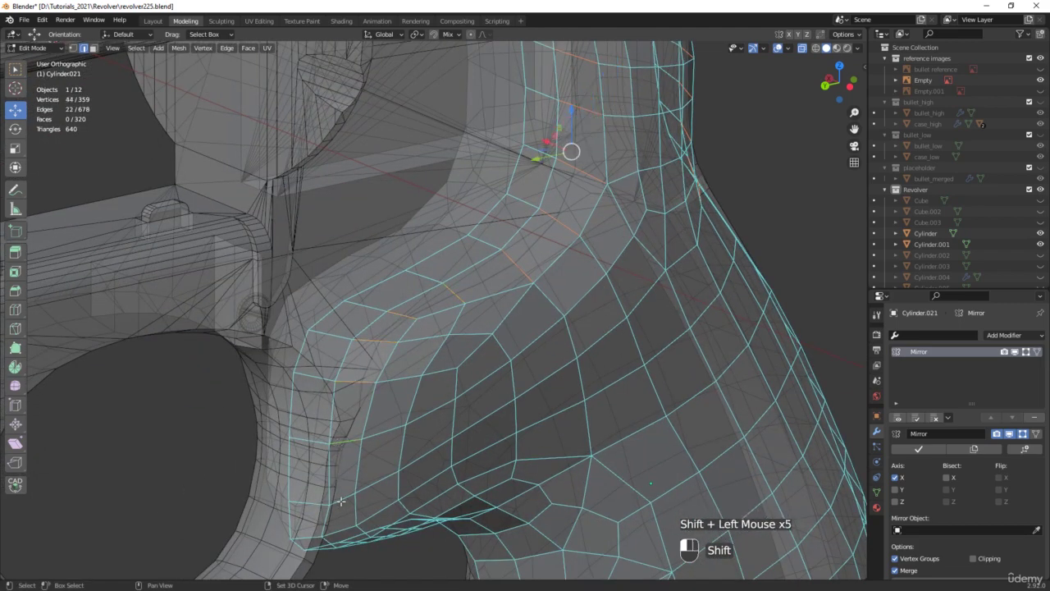
{"action": "middle_click_drag", "start_coordinate": [341, 500], "coordinate": [342, 506]}
{"action": "left_click", "coordinate": [342, 506], "text": "shift"}
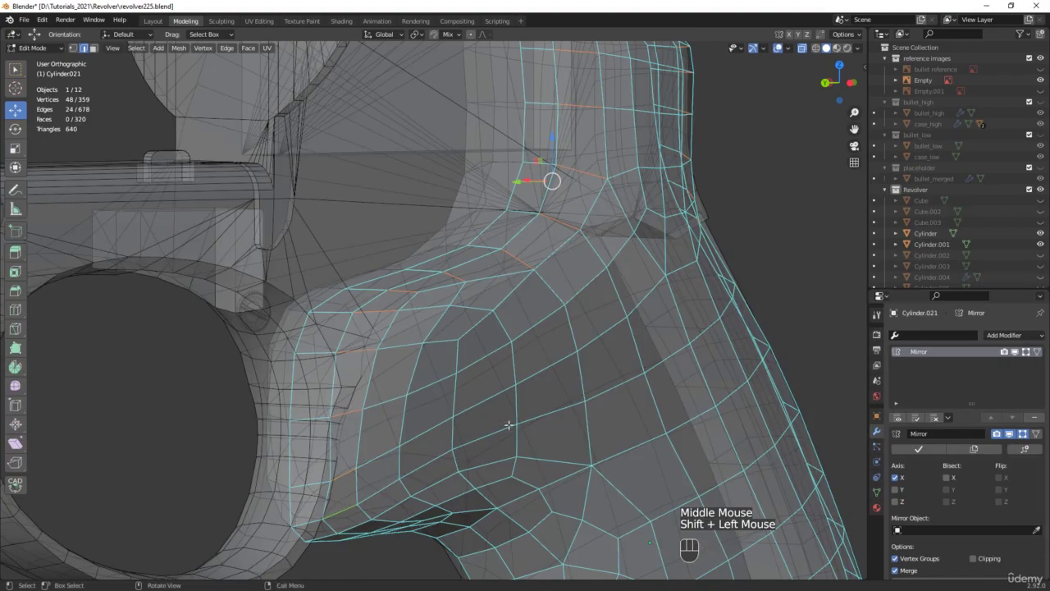
Subdivide the selected crosswise edges around the grip's neck and front lobe
{"action": "key", "text": "alt+z"}
{"action": "scroll", "coordinate": [509, 424], "scroll_direction": "down", "scroll_amount": 2}
{"action": "middle_click_drag", "start_coordinate": [505, 427], "coordinate": [375, 448]}
{"action": "right_click", "coordinate": [593, 286]}
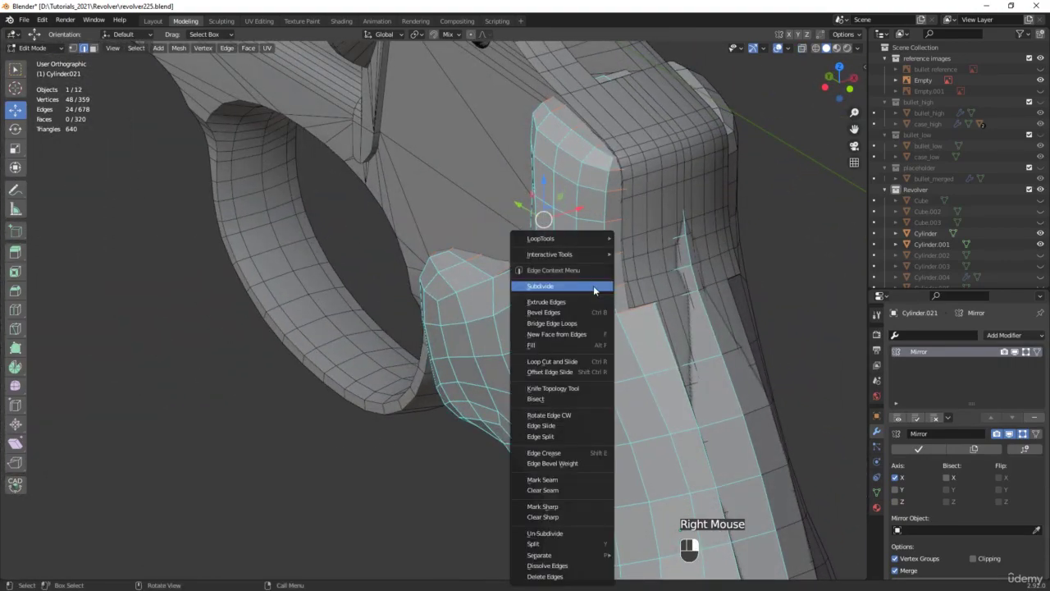
Subdivide the selected ring of edges along the upper grip's border with one cut
{"action": "left_click", "coordinate": [593, 285]}
{"action": "scroll", "coordinate": [628, 243], "scroll_direction": "up", "scroll_amount": 2}
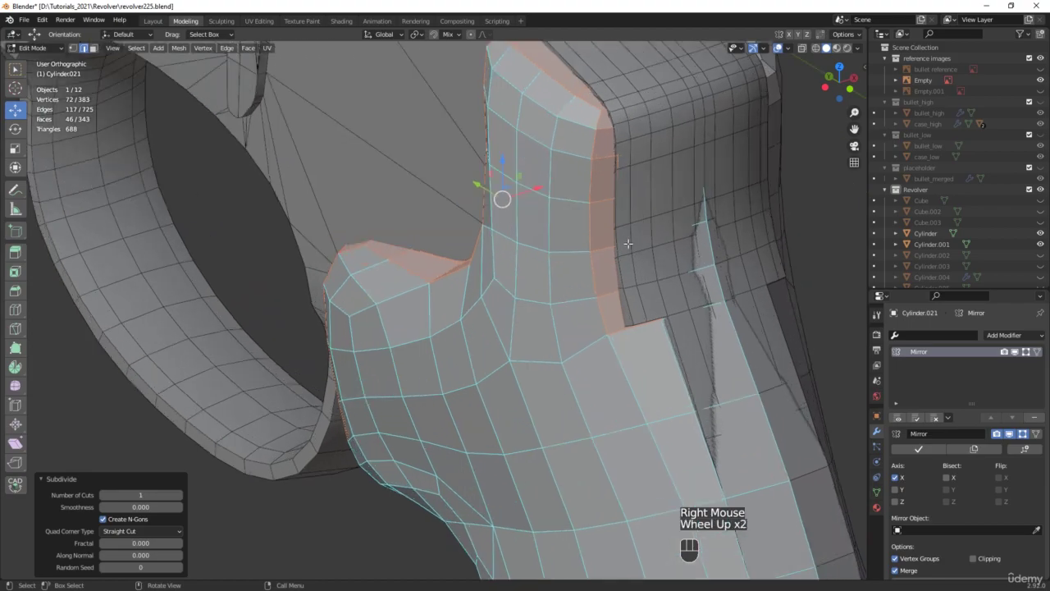
Flatten the new edge loop on the upper grip to scale 0 along X and shift it about 0.53 mm along X
{"action": "key", "text": "alt+z"}
{"action": "left_click", "coordinate": [619, 223], "text": "alt"}
{"action": "scroll", "coordinate": [601, 224], "scroll_direction": "down", "scroll_amount": 2}
{"action": "mouse_move", "coordinate": [600, 224]}
{"action": "middle_mouse_down"}
{"action": "mouse_move", "coordinate": [590, 220]}
{"action": "mouse_move", "coordinate": [599, 217]}
{"action": "middle_mouse_up"}
{"action": "scroll", "coordinate": [617, 213], "scroll_direction": "up", "scroll_amount": 1}
{"action": "key", "text": "alt+z"}
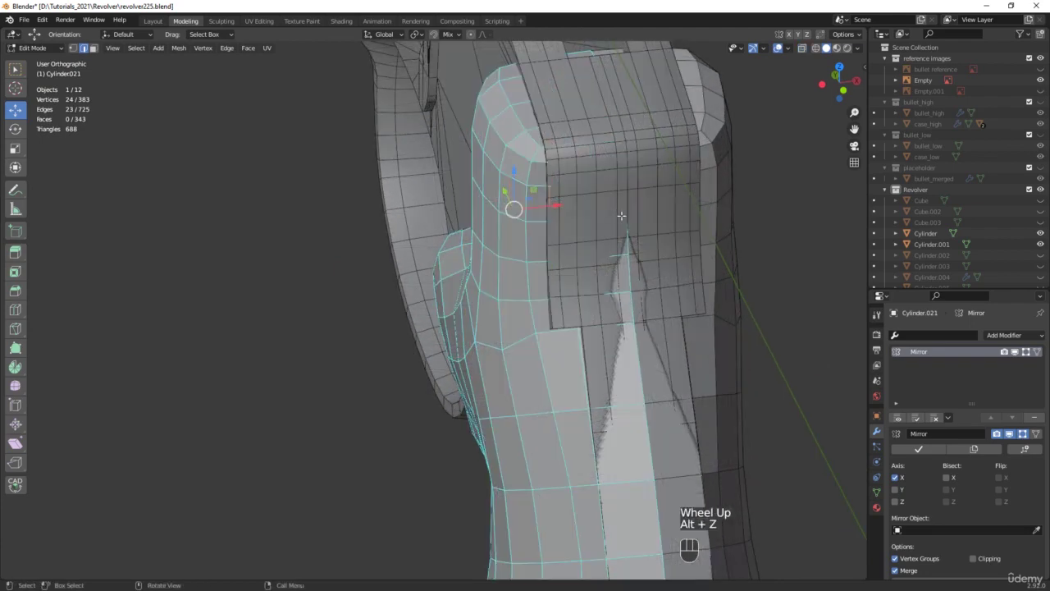
{"action": "key", "text": "s"}
{"action": "key", "text": "x"}
{"action": "key", "text": "0"}
{"action": "left_click", "coordinate": [621, 215]}
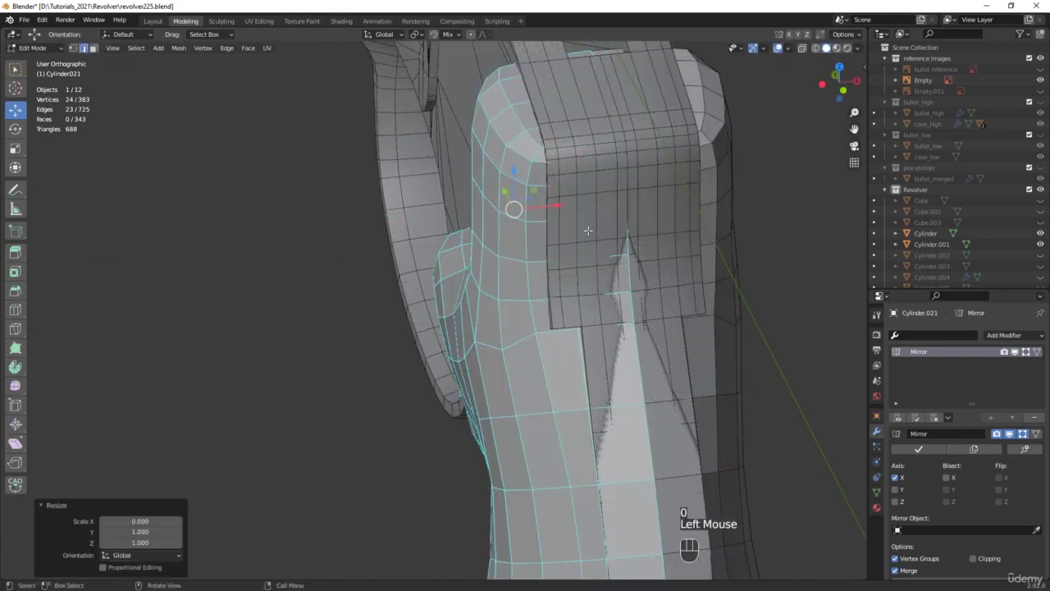
{"action": "scroll", "coordinate": [509, 156], "scroll_direction": "up", "scroll_amount": 2}
{"action": "left_click_drag", "start_coordinate": [557, 269], "coordinate": [545, 269]}
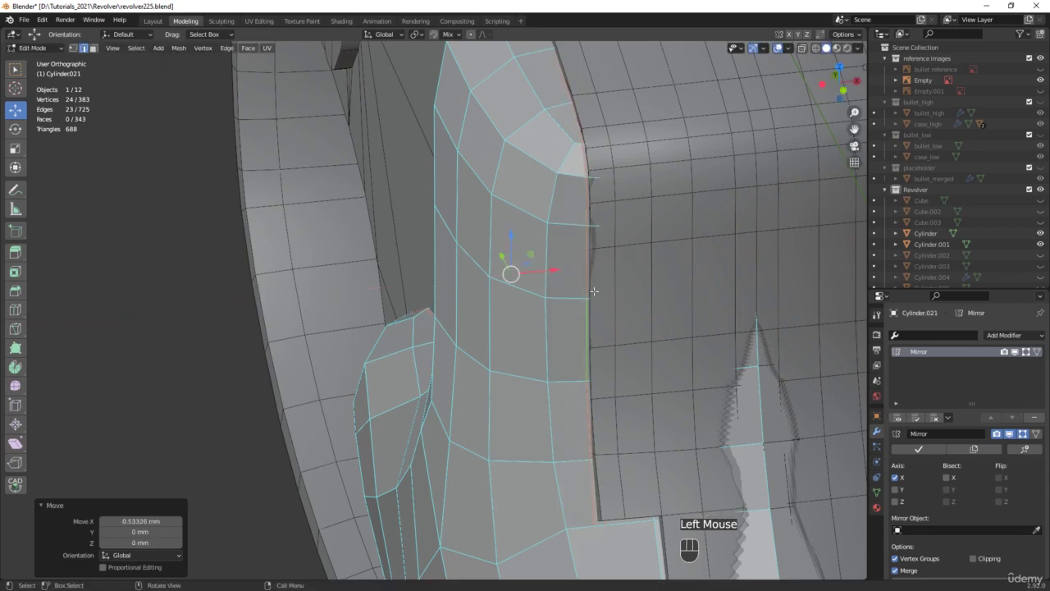
Connect the loop's end vertex at the rear notch corner to the vertex below it with a new edge
{"action": "scroll", "coordinate": [545, 269], "scroll_direction": "down", "scroll_amount": 2}
{"action": "middle_click_drag", "start_coordinate": [545, 269], "coordinate": [614, 372]}
{"action": "scroll", "coordinate": [615, 372], "scroll_direction": "up", "scroll_amount": 3}
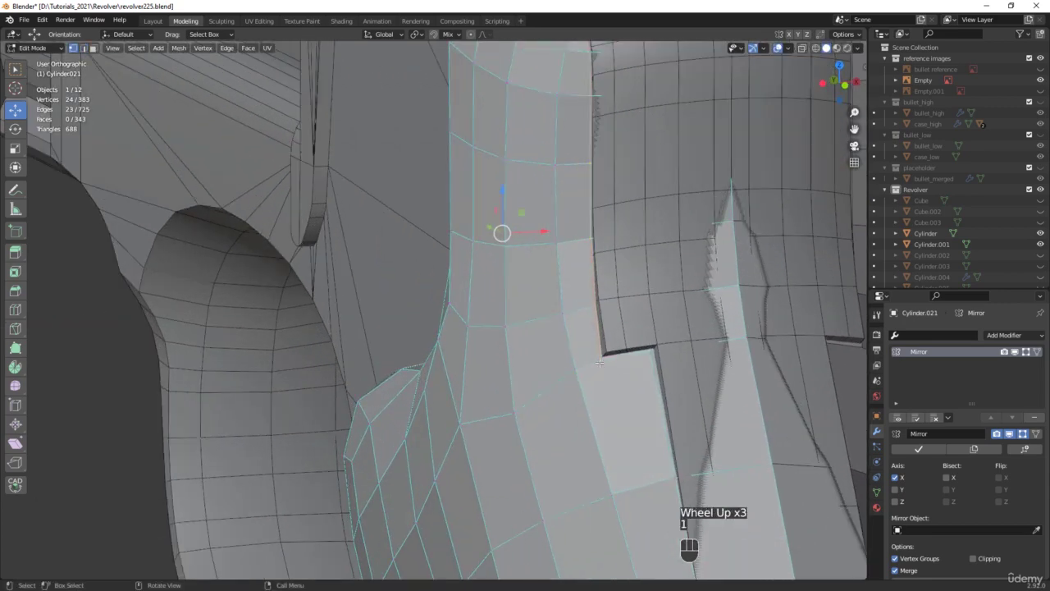
{"action": "left_click", "coordinate": [601, 356]}
{"action": "left_click", "coordinate": [614, 496], "text": "shift"}
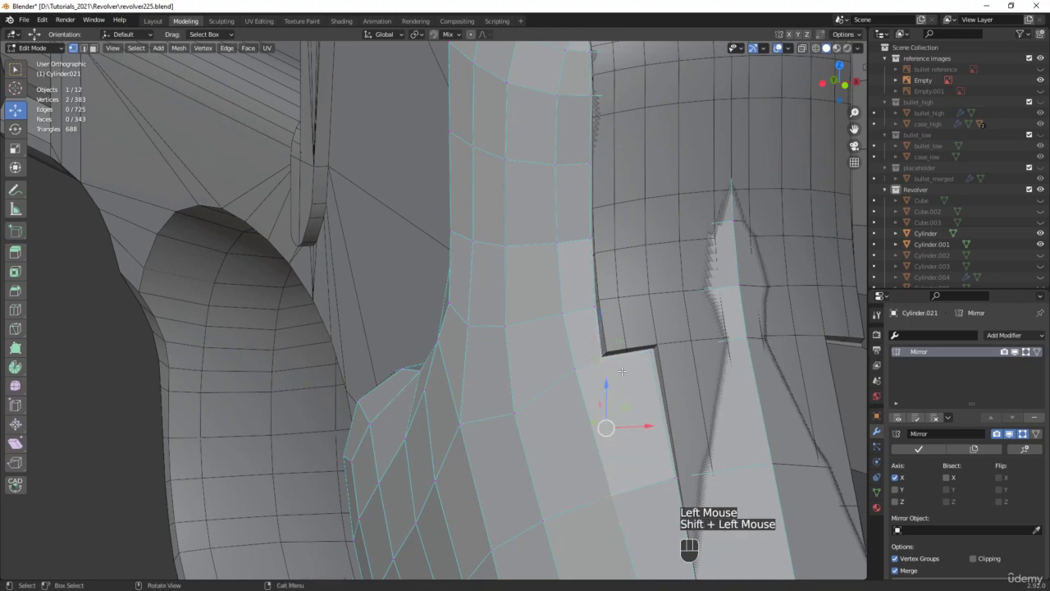
{"action": "key", "text": "j"}
Save the file as a new incremental version, revolver226.blend
{"action": "scroll", "coordinate": [622, 372], "scroll_direction": "down", "scroll_amount": 3}
{"action": "middle_click_drag", "start_coordinate": [622, 372], "coordinate": [441, 236]}
{"action": "scroll", "coordinate": [441, 236], "scroll_direction": "up", "scroll_amount": 2}
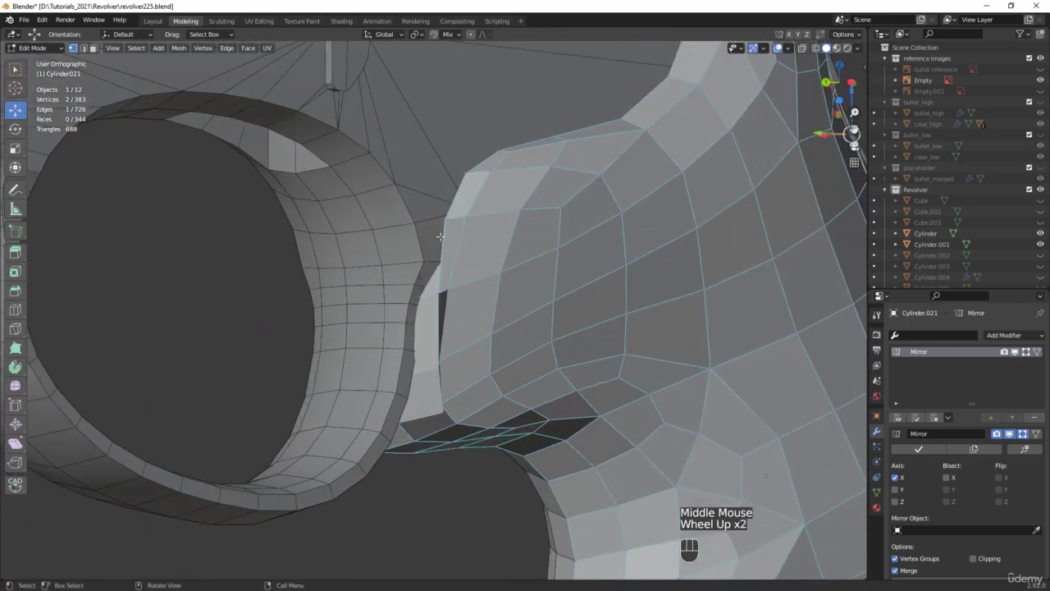
{"action": "key", "text": "ctrl+alt+s"}
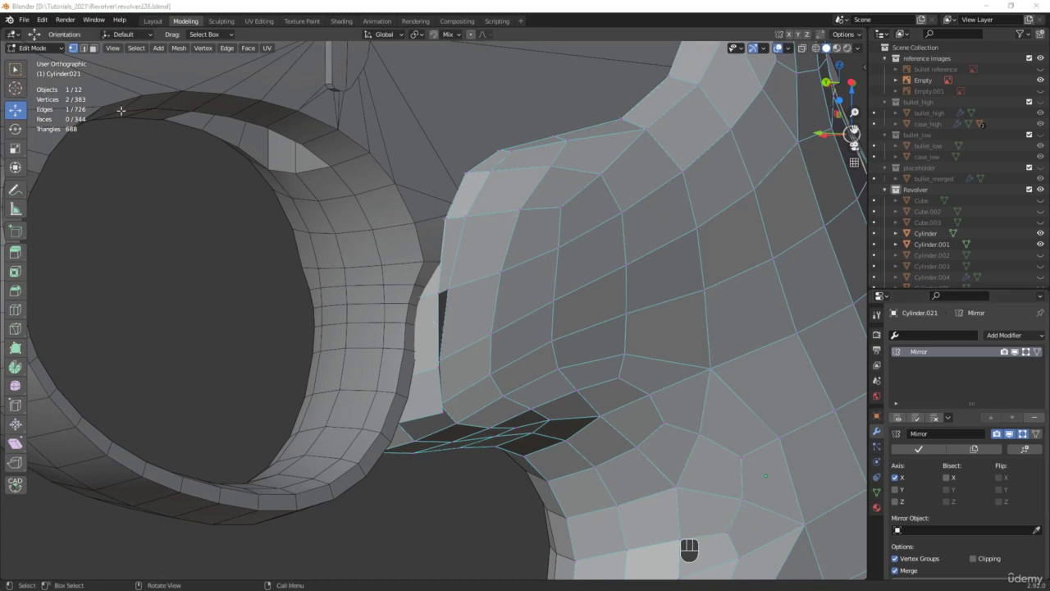
Dissolve the two stray edges at the front of the grip, next to the trigger guard
{"action": "left_click", "coordinate": [83, 50]}
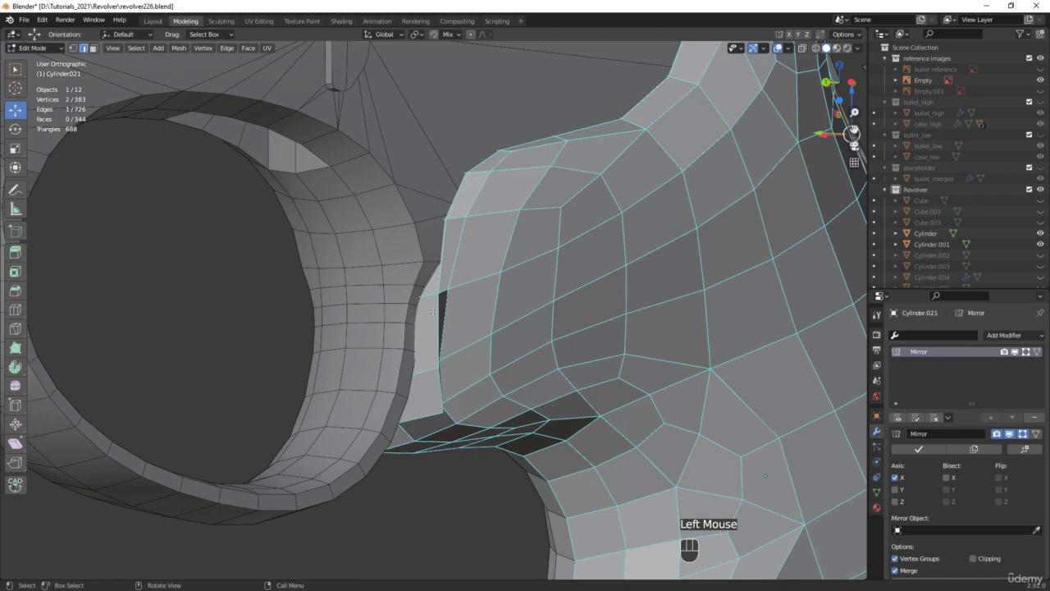
{"action": "left_click", "coordinate": [440, 386], "text": "shift"}
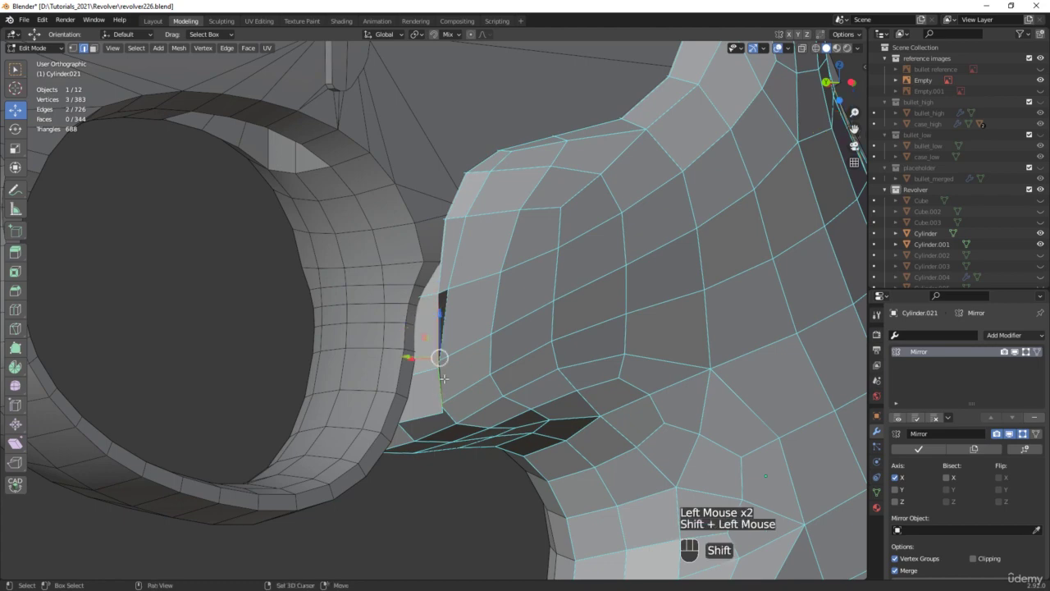
{"action": "middle_click_drag", "start_coordinate": [440, 385], "coordinate": [440, 357]}
{"action": "scroll", "coordinate": [440, 357], "scroll_direction": "up", "scroll_amount": 2}
{"action": "key", "text": "x"}
{"action": "left_click", "coordinate": [441, 350]}
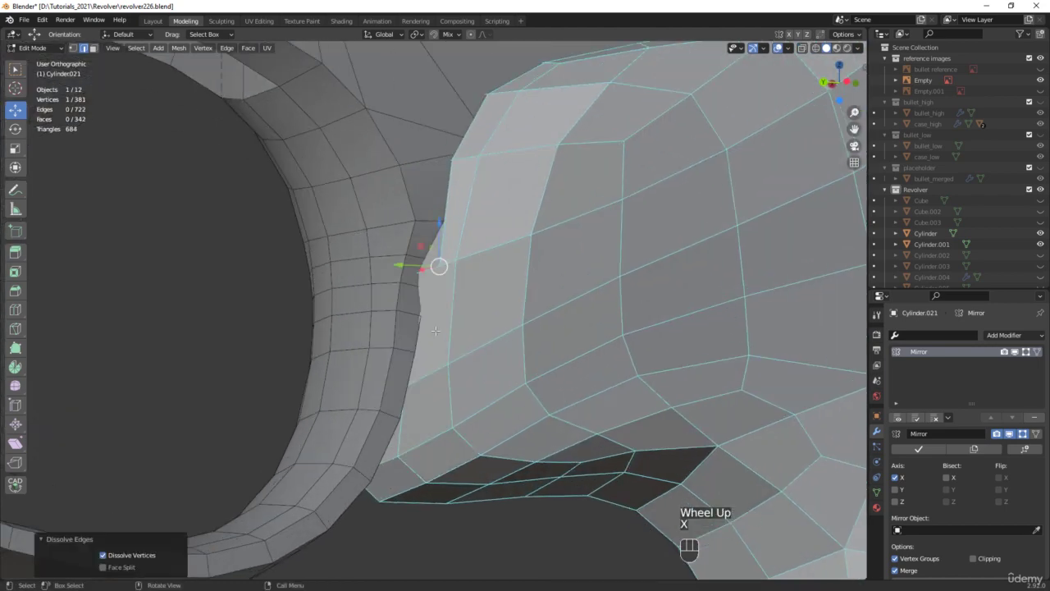
Connect the remaining front border vertex to the seam-side vertex below it with a new edge
{"action": "key", "text": "1"}
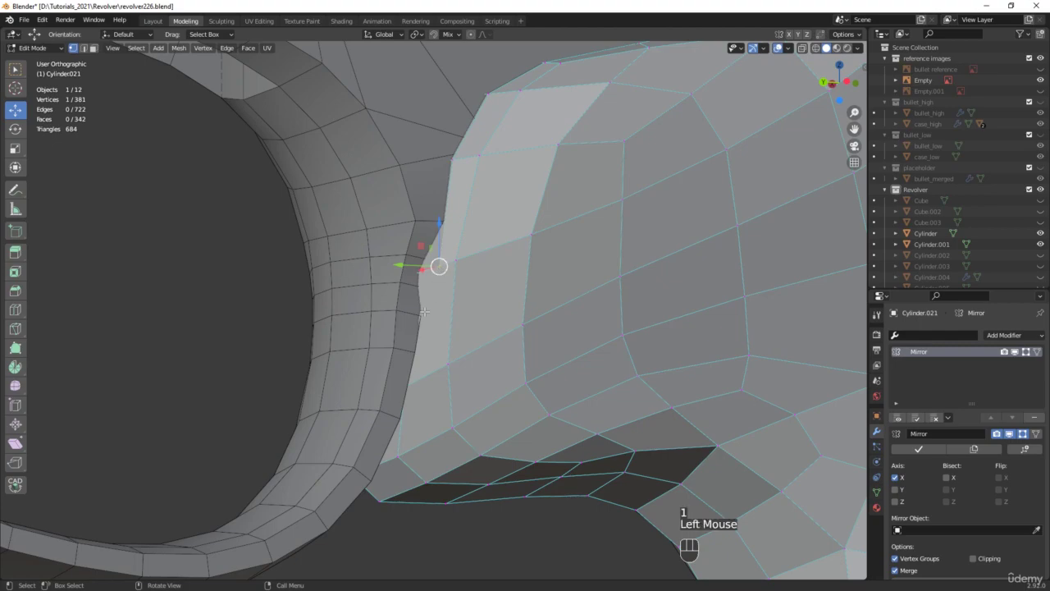
{"action": "key", "text": "alt+z"}
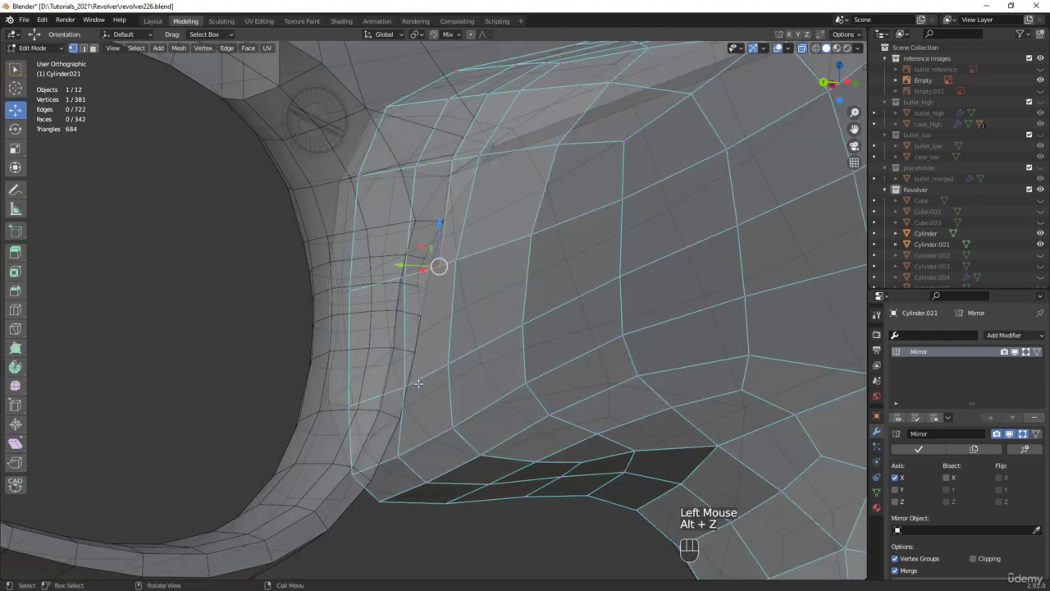
{"action": "left_click", "coordinate": [404, 385], "text": "shift"}
{"action": "key", "text": "j"}
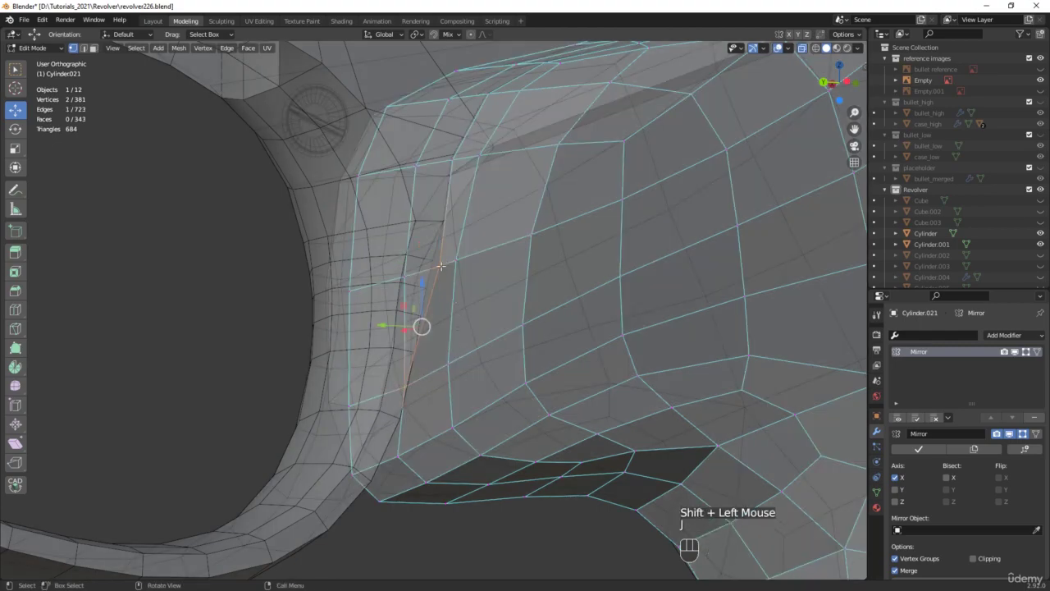
Move the upper vertex of the new front edge inward along X towards the mirror seam
{"action": "left_click", "coordinate": [441, 266]}
{"action": "middle_click_drag", "start_coordinate": [441, 267], "coordinate": [498, 277]}
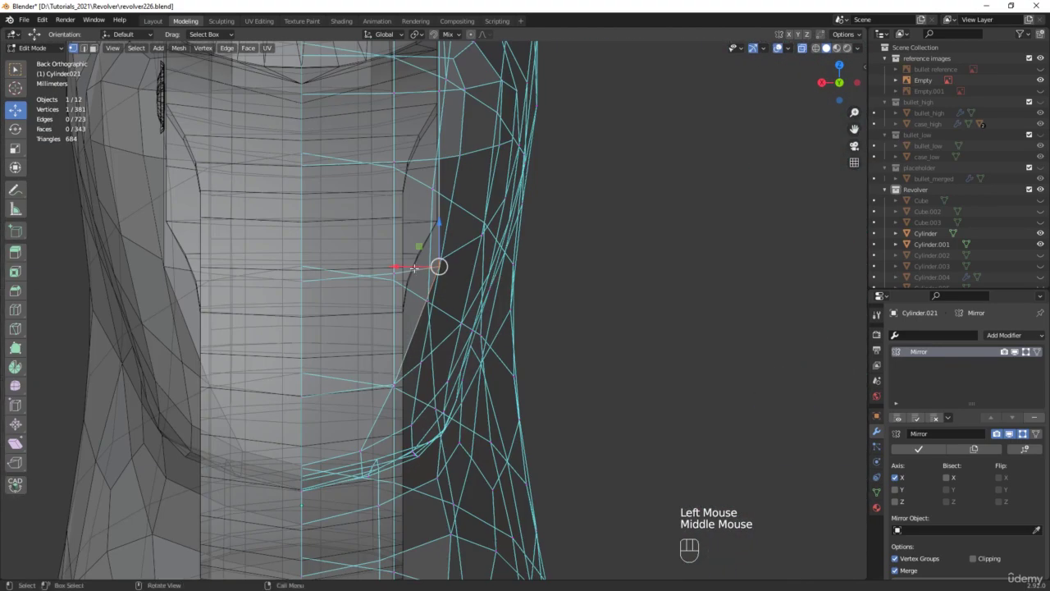
{"action": "left_click_drag", "start_coordinate": [414, 268], "coordinate": [385, 258]}
{"action": "scroll", "coordinate": [422, 265], "scroll_direction": "down", "scroll_amount": 2}
{"action": "key", "text": "alt+z"}
Delete the strip of faces along the grip's mirror seam, from beside the trigger guard over the top and down most of the back
{"action": "middle_click_drag", "start_coordinate": [445, 270], "coordinate": [346, 260]}
{"action": "key", "text": "slash"}
{"action": "key", "text": "3"}
{"action": "left_click", "coordinate": [345, 259]}
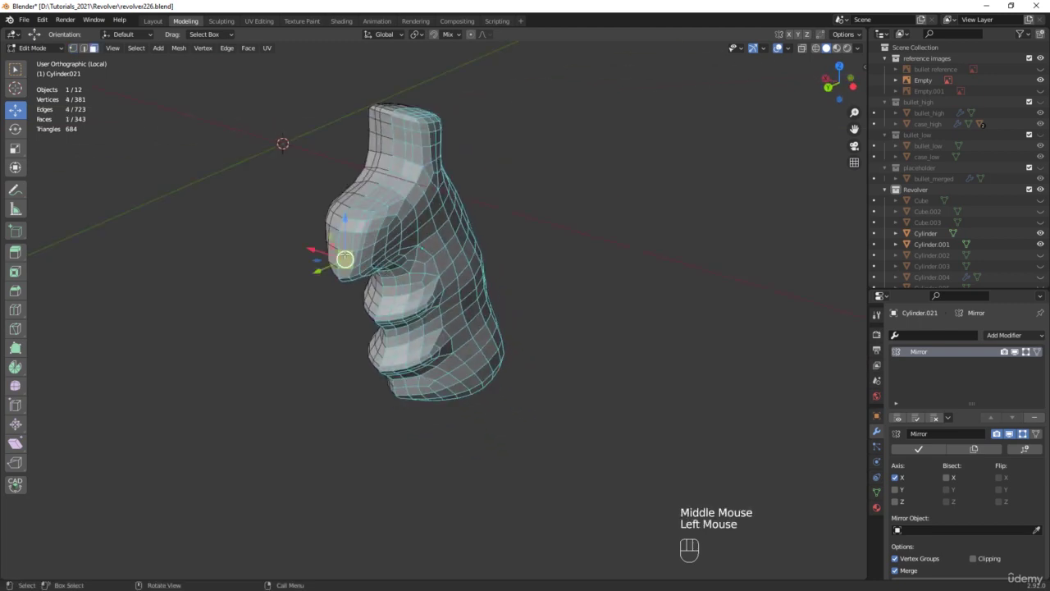
{"action": "left_click", "coordinate": [395, 113], "text": "ctrl"}
{"action": "middle_click_drag", "start_coordinate": [395, 113], "coordinate": [457, 304]}
{"action": "scroll", "coordinate": [458, 304], "scroll_direction": "up", "scroll_amount": 3}
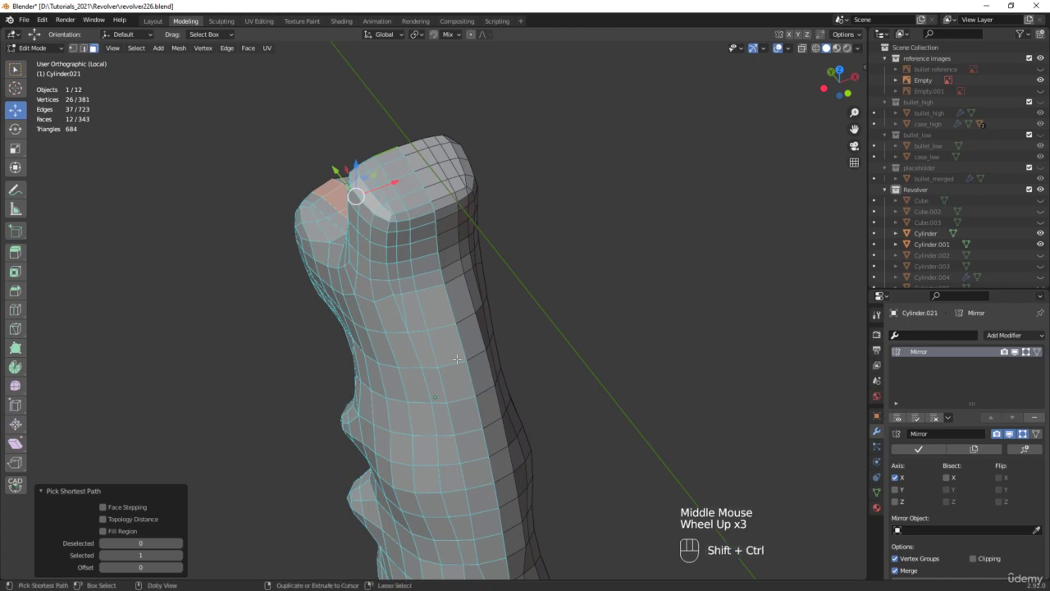
{"action": "left_click", "coordinate": [437, 277], "text": "ctrl+shift"}
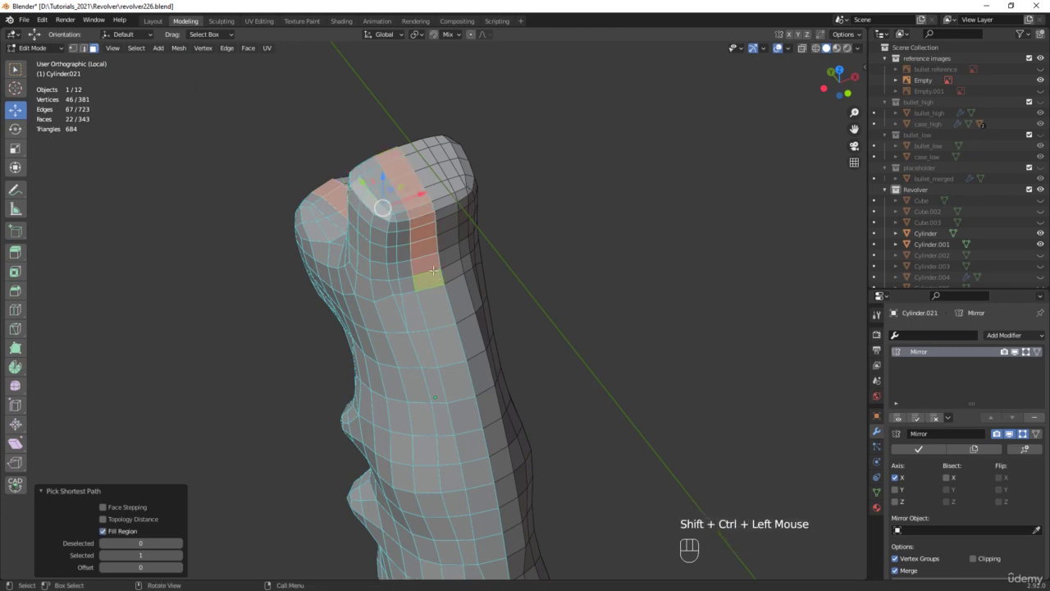
{"action": "key", "text": "KP_Divide"}
{"action": "scroll", "coordinate": [434, 270], "scroll_direction": "down", "scroll_amount": 3}
{"action": "middle_click_drag", "start_coordinate": [427, 296], "coordinate": [591, 257]}
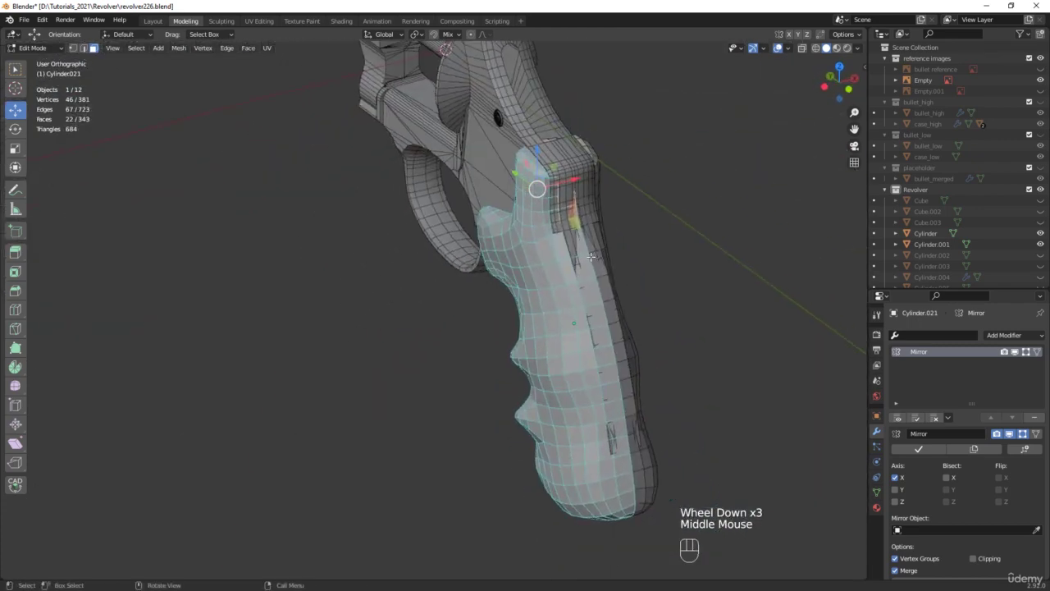
{"action": "scroll", "coordinate": [592, 256], "scroll_direction": "up", "scroll_amount": 1}
{"action": "left_click", "coordinate": [607, 429], "text": "ctrl+shift"}
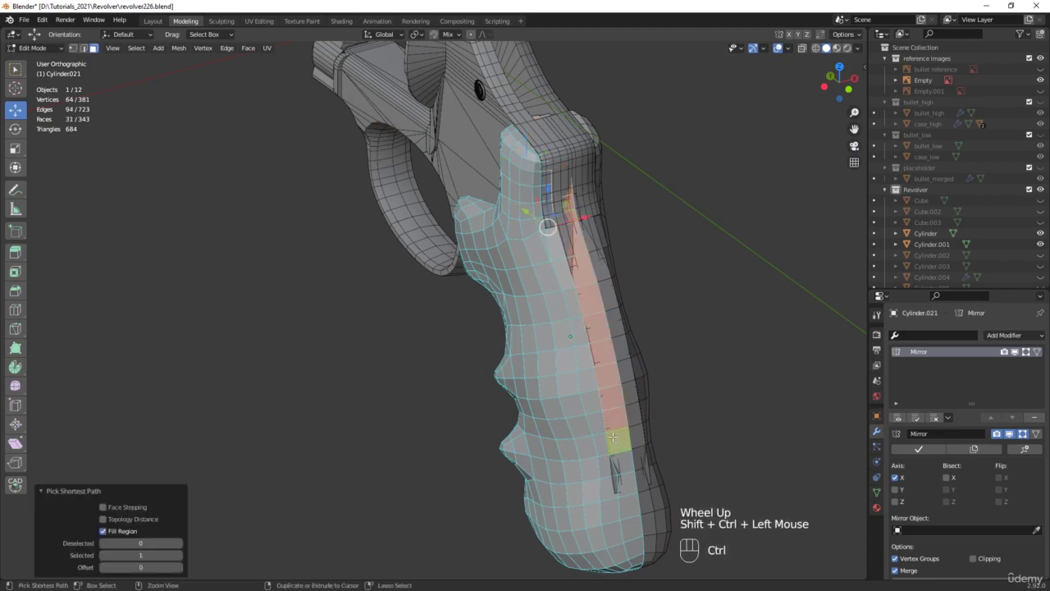
{"action": "middle_click_drag", "start_coordinate": [607, 429], "coordinate": [432, 313]}
{"action": "key", "text": "alt+z"}
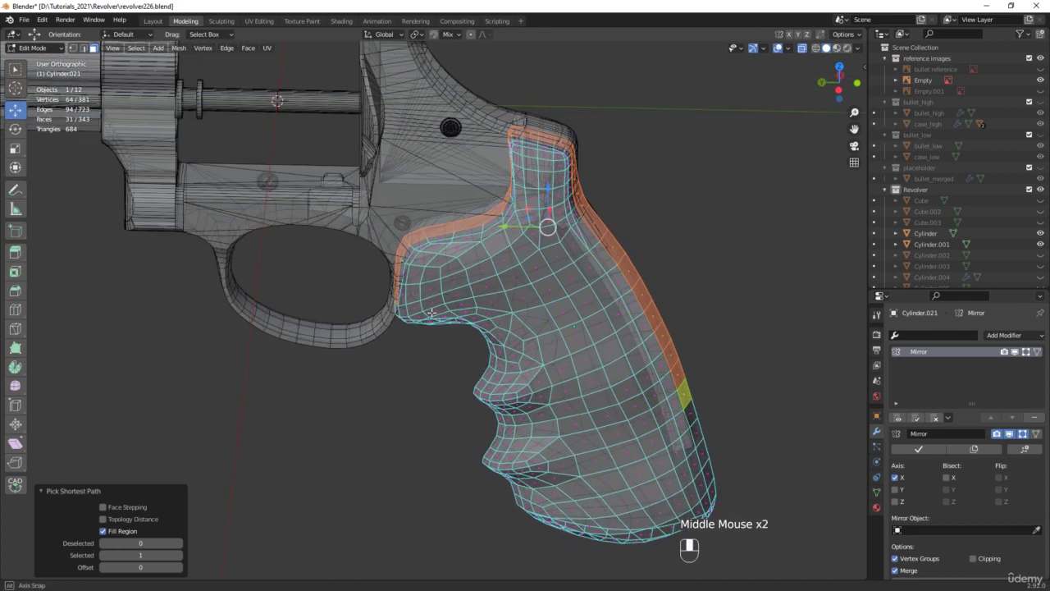
{"action": "key", "text": "x"}
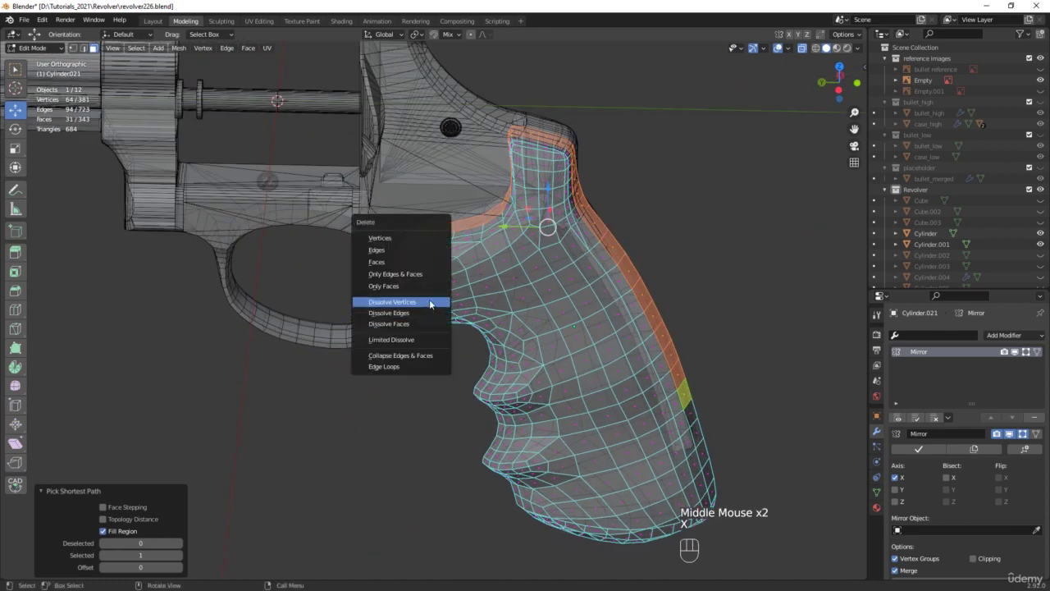
{"action": "left_click", "coordinate": [408, 264]}
Delete the next strip of border faces from the upper rear notch over the top and down the front to the trigger guard
{"action": "middle_click_drag", "start_coordinate": [407, 262], "coordinate": [485, 279]}
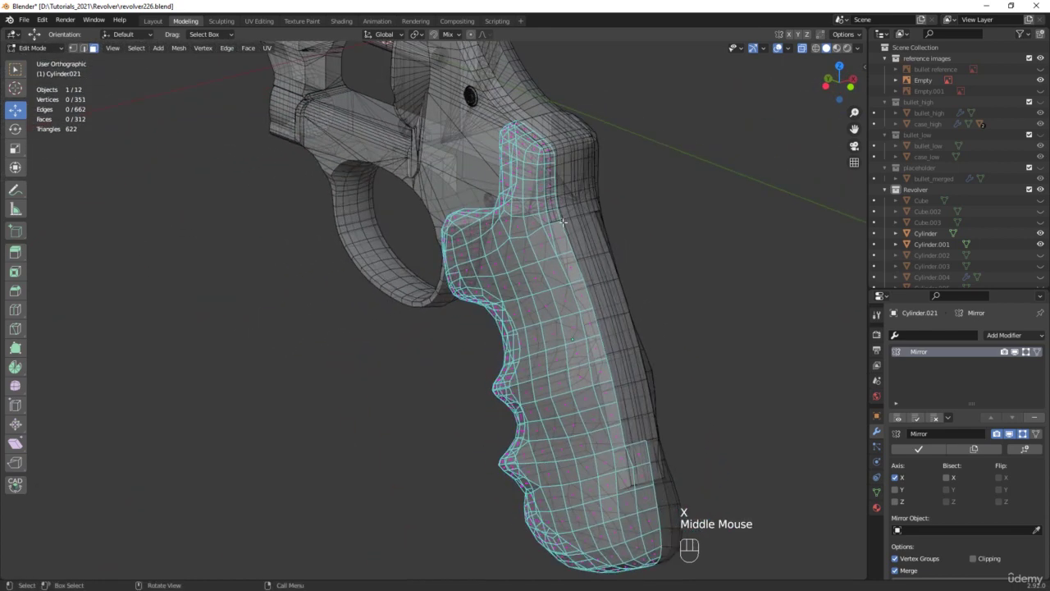
{"action": "scroll", "coordinate": [541, 136], "scroll_direction": "up", "scroll_amount": 3}
{"action": "left_click", "coordinate": [542, 136]}
{"action": "middle_click_drag", "start_coordinate": [542, 137], "coordinate": [491, 87]}
{"action": "left_click", "coordinate": [464, 115], "text": "ctrl"}
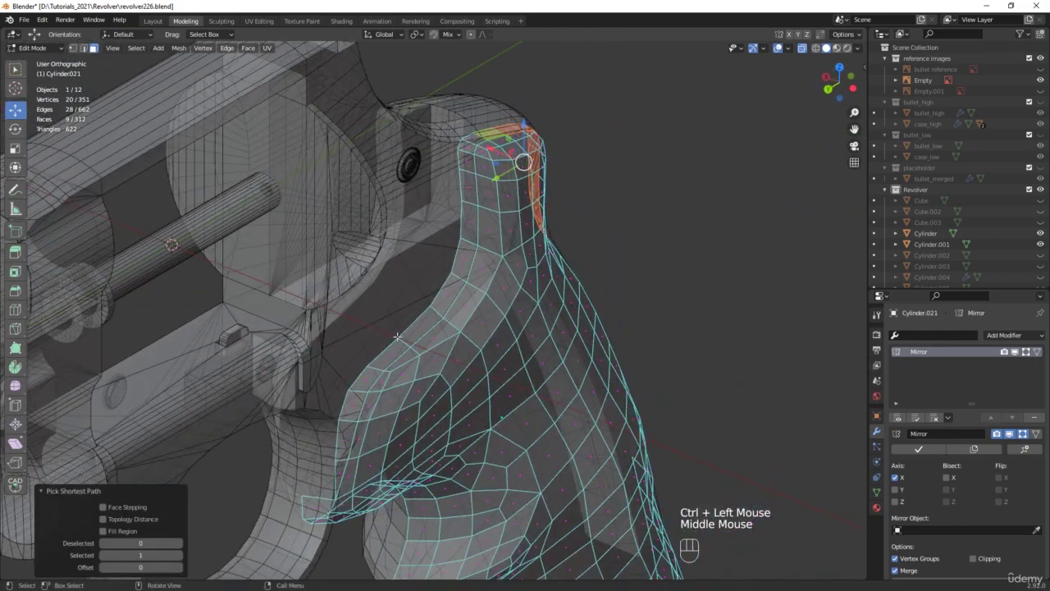
{"action": "left_click", "coordinate": [338, 464], "text": "ctrl+shift"}
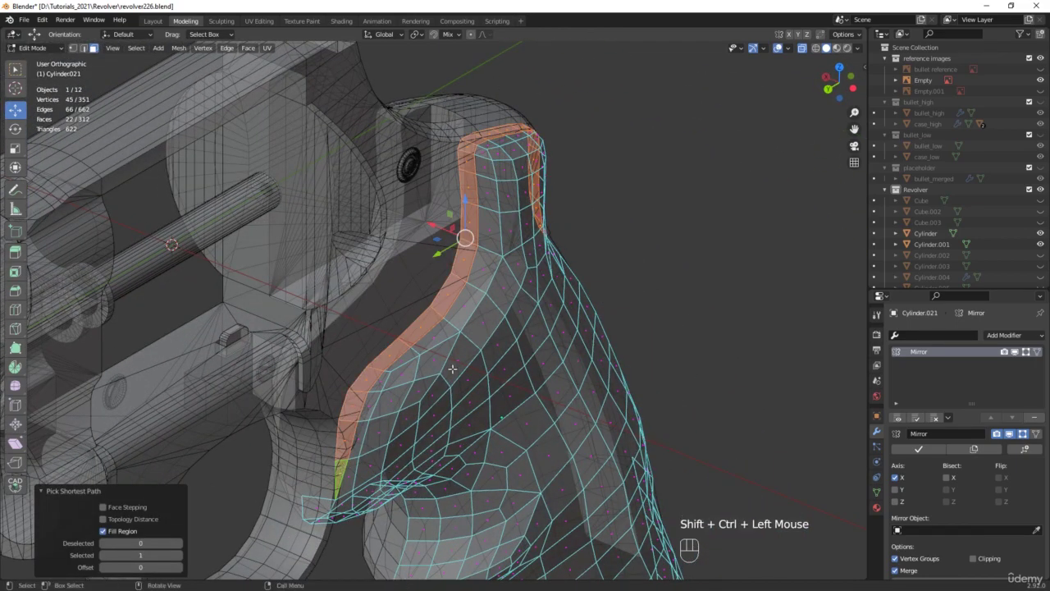
{"action": "middle_click_drag", "start_coordinate": [338, 464], "coordinate": [482, 258]}
{"action": "key", "text": "alt+z"}
{"action": "key", "text": "x"}
{"action": "left_click", "coordinate": [482, 257]}
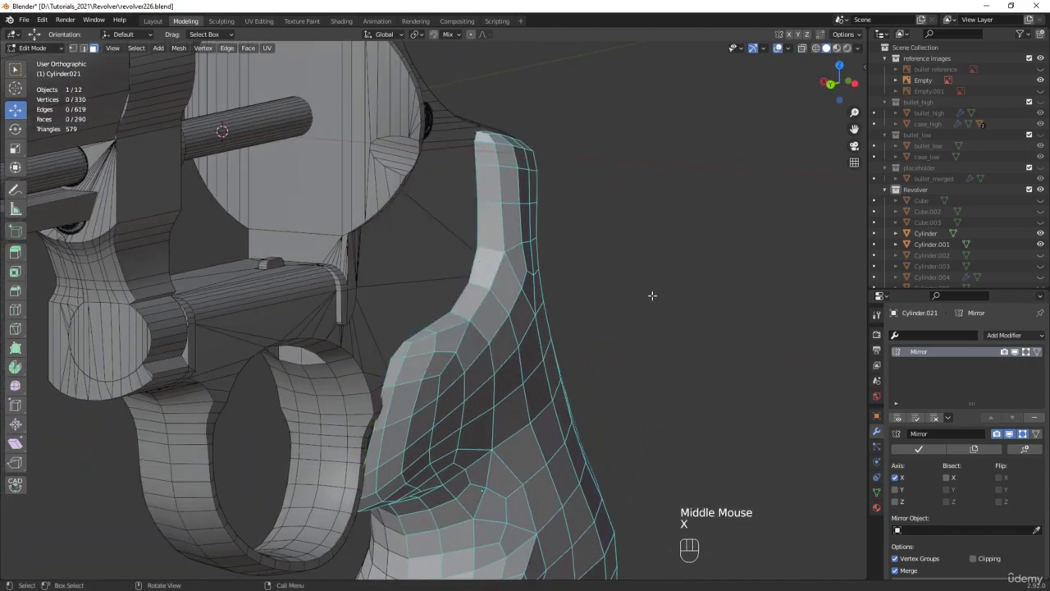
Return to Object Mode and isolate the grip in local view
{"action": "middle_click_drag", "start_coordinate": [652, 296], "coordinate": [473, 306]}
{"action": "scroll", "coordinate": [473, 307], "scroll_direction": "down", "scroll_amount": 2}
{"action": "key", "text": "Tab"}
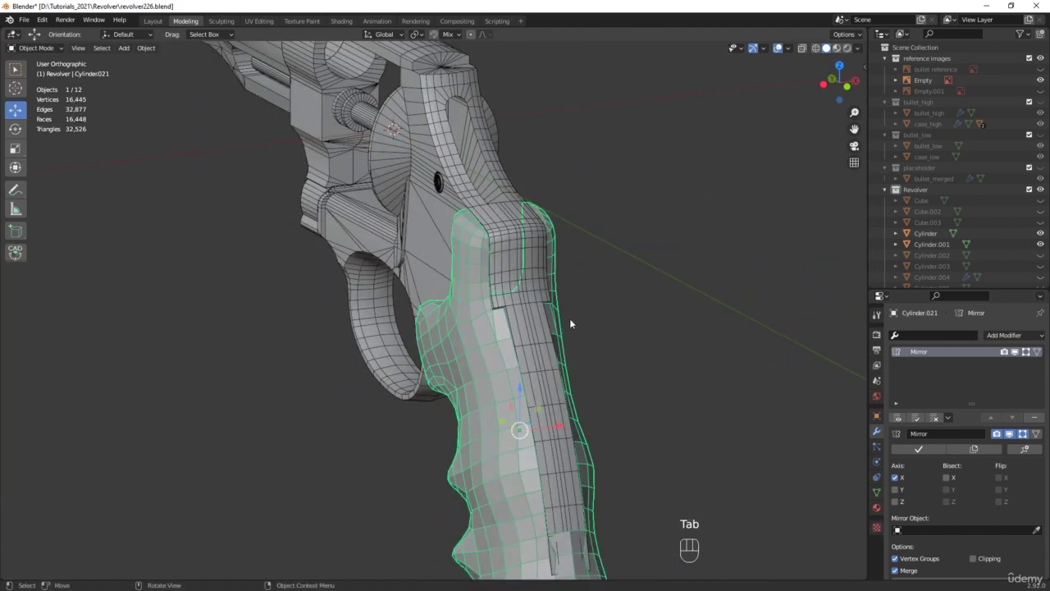
{"action": "key", "text": "KP_Divide"}
{"action": "key", "text": "alt+z"}
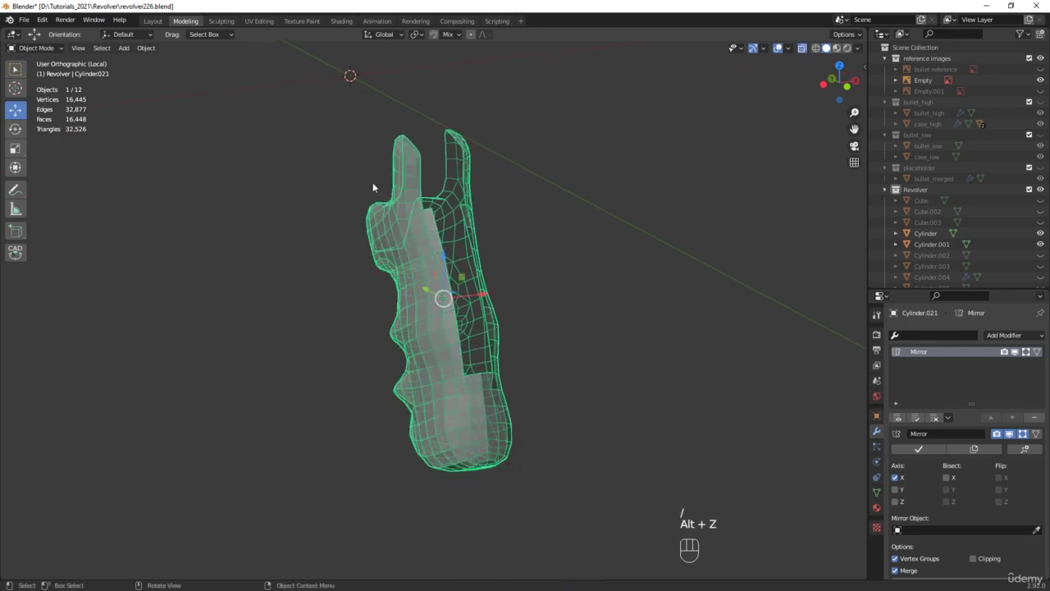
{"action": "key", "text": "alt+z"}
{"action": "middle_click", "coordinate": [332, 200]}
{"action": "mouse_move", "coordinate": [332, 204]}
{"action": "middle_mouse_down"}
{"action": "mouse_move", "coordinate": [242, 227]}
{"action": "mouse_move", "coordinate": [186, 210]}
{"action": "mouse_move", "coordinate": [404, 272]}
{"action": "mouse_move", "coordinate": [464, 274]}
{"action": "mouse_move", "coordinate": [315, 275]}
{"action": "middle_mouse_up"}
Shade the grip smooth and save the file as the incremental version revolver227.blend
{"action": "right_click", "coordinate": [404, 272]}
{"action": "left_click", "coordinate": [403, 272]}
{"action": "scroll", "coordinate": [379, 269], "scroll_direction": "up", "scroll_amount": 3}
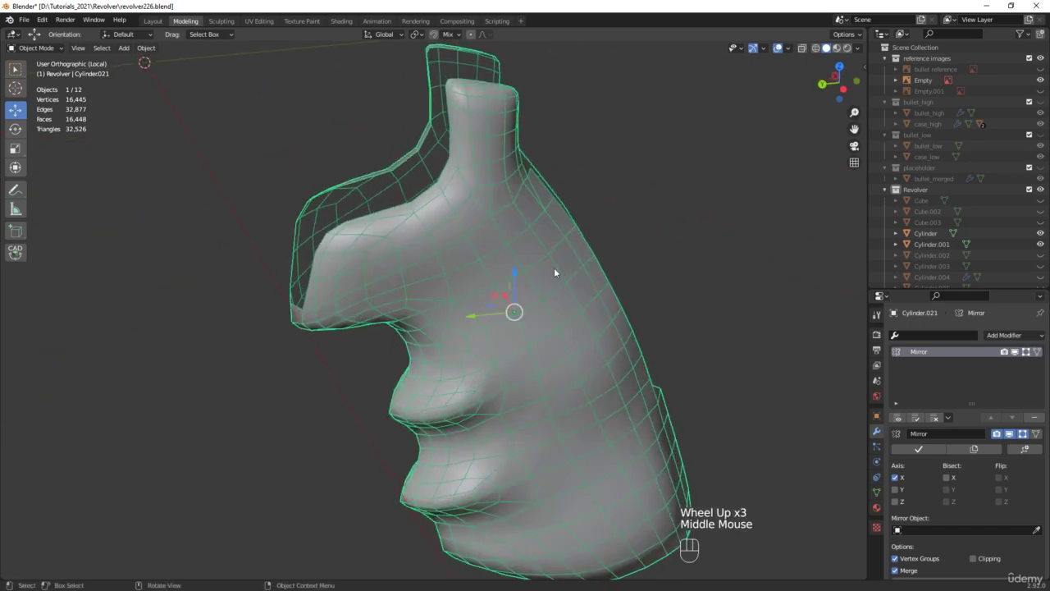
{"action": "middle_click_drag", "start_coordinate": [687, 269], "coordinate": [617, 276]}
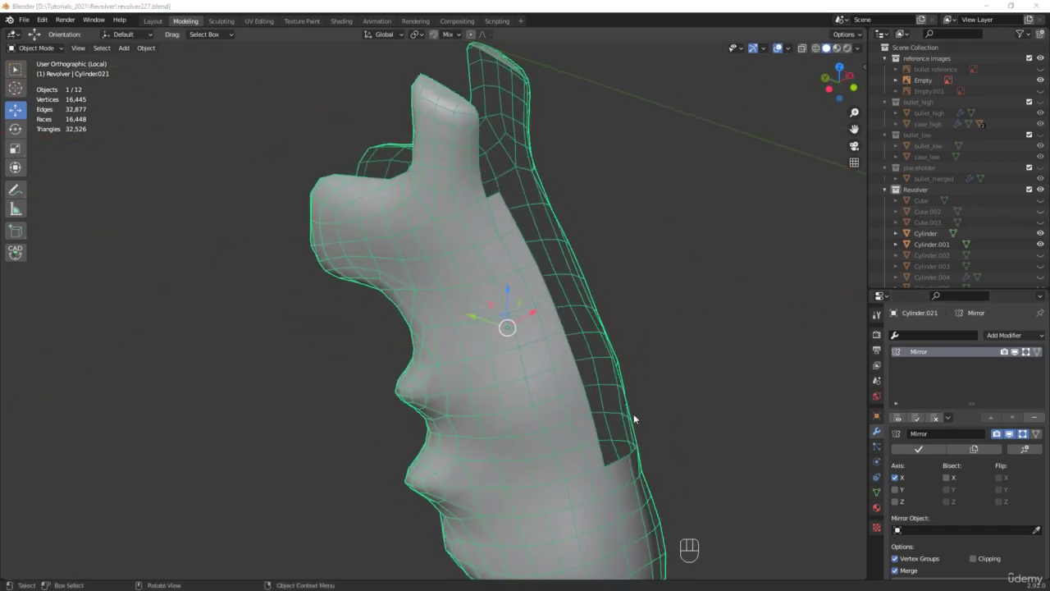
Extrude the border edges along the grip's rear notch, including its short top edge, inward by about 3.3 mm in side view
{"action": "left_click", "coordinate": [593, 460]}
{"action": "key", "text": "Tab"}
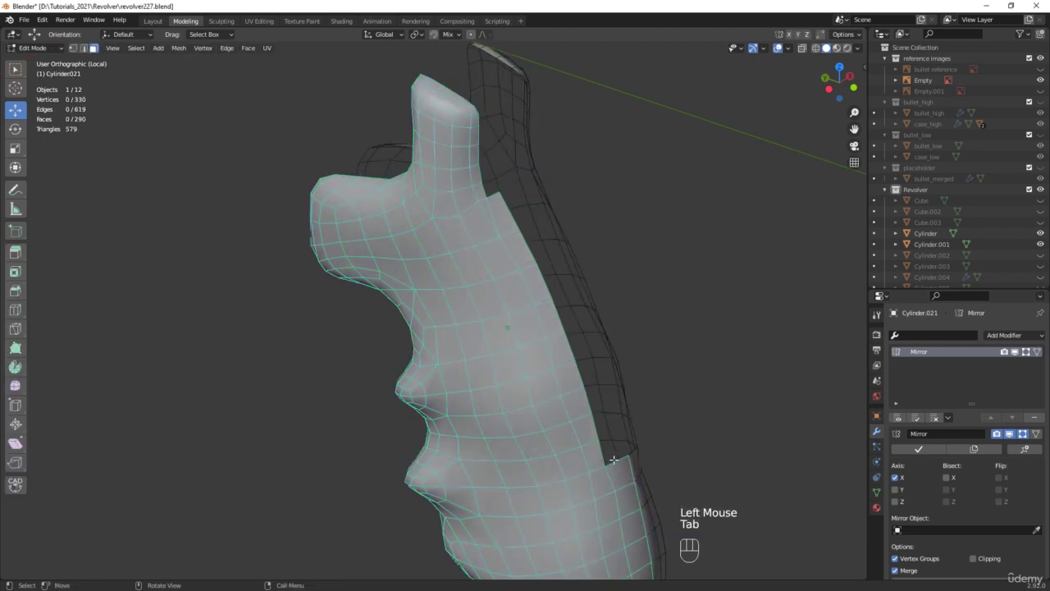
{"action": "key", "text": "2"}
{"action": "left_click", "coordinate": [623, 450]}
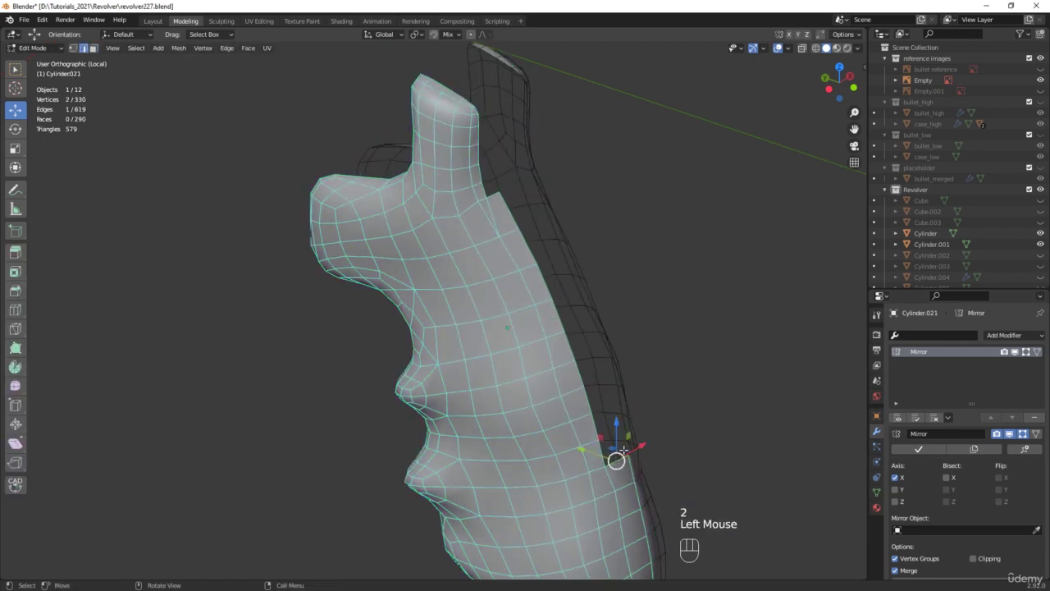
{"action": "left_click", "coordinate": [510, 210], "text": "ctrl"}
{"action": "middle_click_drag", "start_coordinate": [510, 210], "coordinate": [519, 181]}
{"action": "scroll", "coordinate": [519, 181], "scroll_direction": "up", "scroll_amount": 2}
{"action": "scroll", "coordinate": [519, 181], "scroll_direction": "up", "scroll_amount": 1}
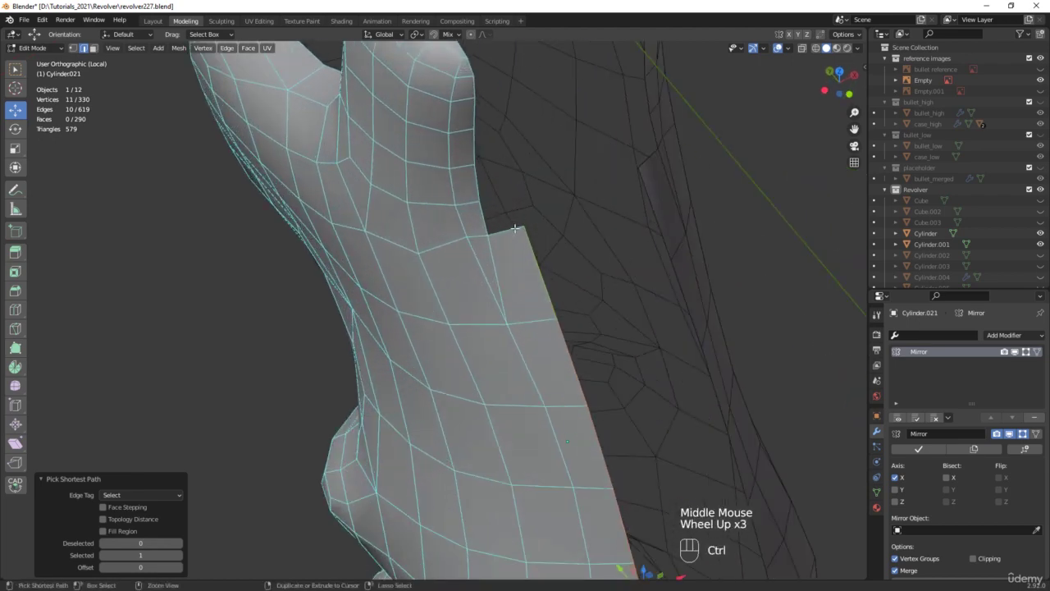
{"action": "left_click", "coordinate": [514, 229], "text": "ctrl"}
{"action": "left_click", "coordinate": [577, 274], "text": "ctrl"}
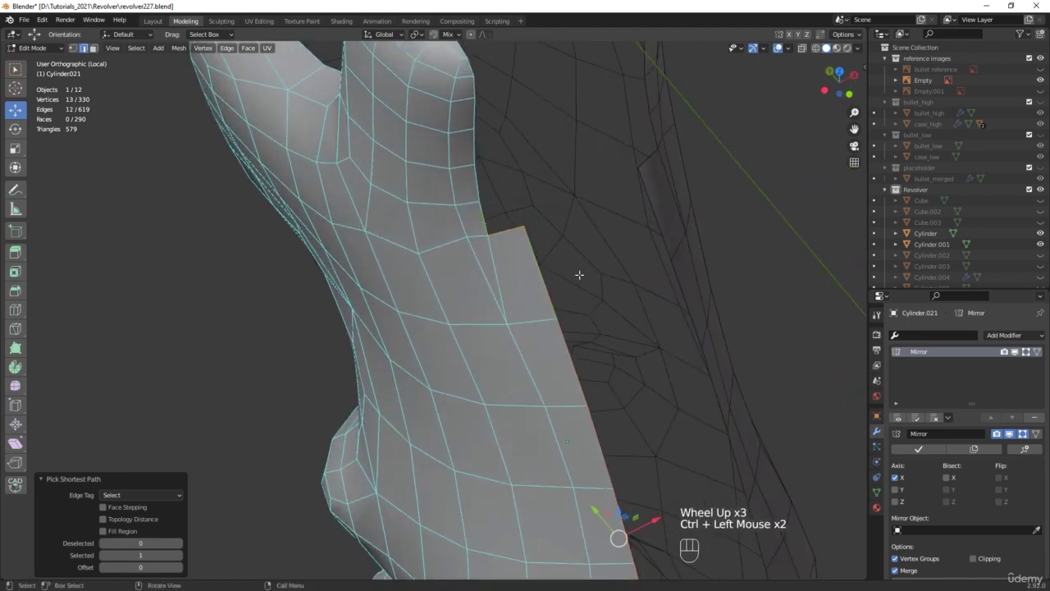
{"action": "scroll", "coordinate": [577, 274], "scroll_direction": "down", "scroll_amount": 2}
{"action": "middle_click_drag", "start_coordinate": [577, 274], "coordinate": [658, 361]}
{"action": "middle_click_drag", "start_coordinate": [664, 428], "coordinate": [574, 345], "text": "alt"}
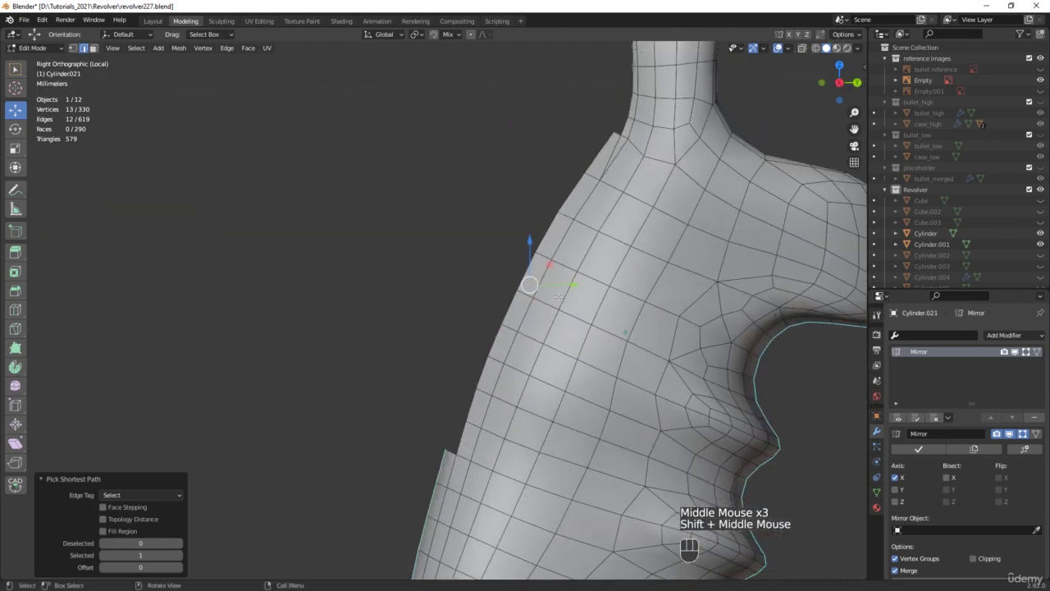
{"action": "scroll", "coordinate": [542, 303], "scroll_direction": "up", "scroll_amount": 1}
{"action": "key", "text": "alt+z"}
{"action": "key", "text": "shift+d"}
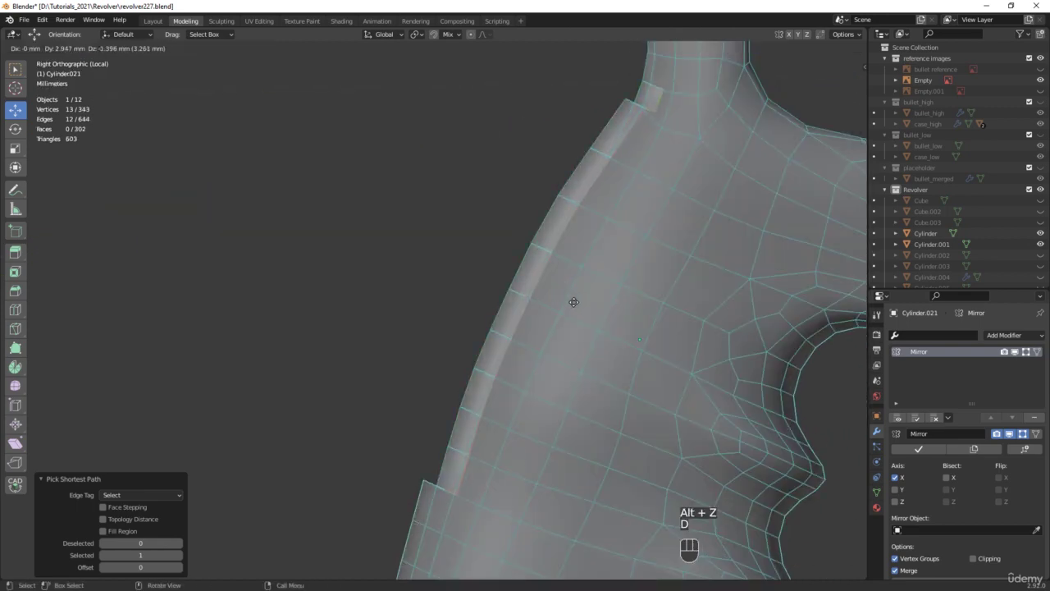
{"action": "left_click", "coordinate": [575, 303]}
{"action": "middle_click_drag", "start_coordinate": [550, 254], "coordinate": [575, 261]}
{"action": "key", "text": "alt+z"}
Bridge the opposite edges at the base of the upper prong with a face and fill the prong's remaining inner opening
{"action": "left_click", "coordinate": [563, 267]}
{"action": "scroll", "coordinate": [574, 259], "scroll_direction": "up", "scroll_amount": 3}
{"action": "left_click", "coordinate": [569, 253]}
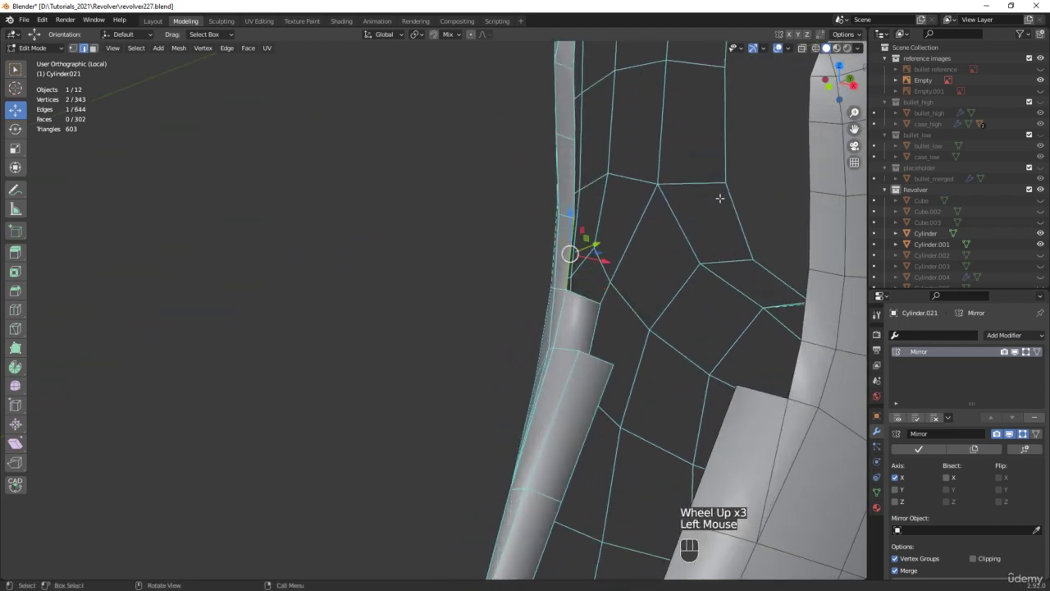
{"action": "scroll", "coordinate": [722, 201], "scroll_direction": "down", "scroll_amount": 2}
{"action": "middle_click_drag", "start_coordinate": [725, 204], "coordinate": [692, 198]}
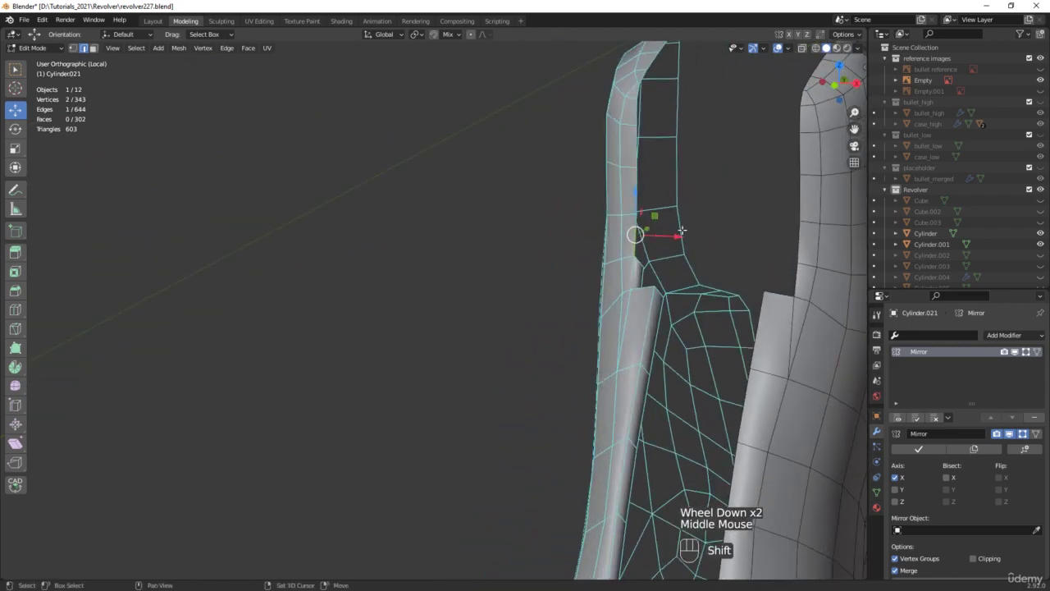
{"action": "left_click", "coordinate": [679, 216], "text": "shift"}
{"action": "key", "text": "f"}
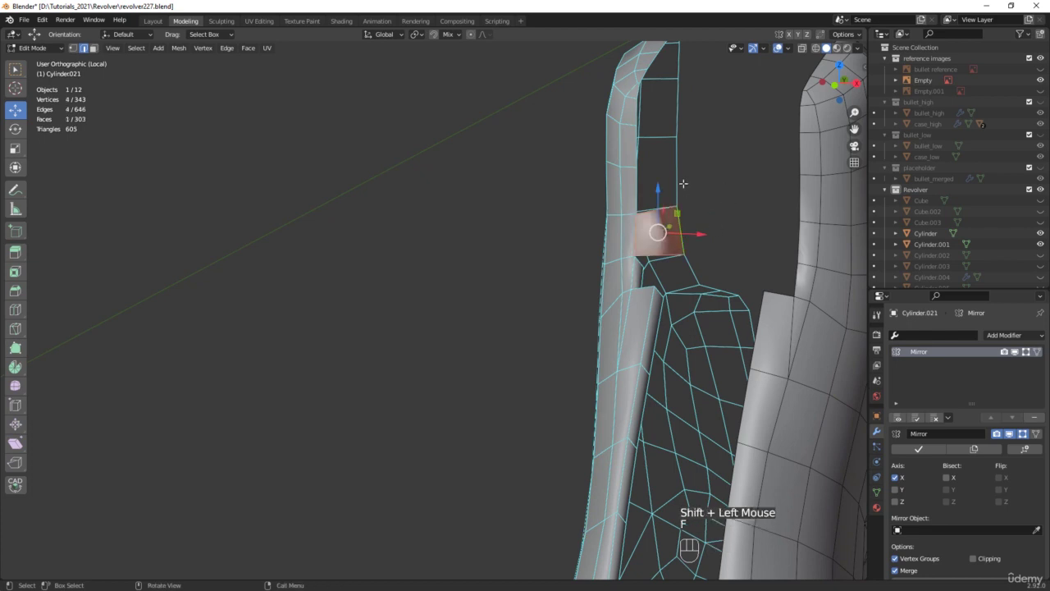
{"action": "left_click", "coordinate": [677, 175], "text": "alt"}
{"action": "key", "text": "f"}
Split the prong's large inner face with three cross edges joining opposite border vertices, working upward from the base
{"action": "middle_click_drag", "start_coordinate": [725, 185], "coordinate": [684, 348], "text": "shift"}
{"action": "middle_click_drag", "start_coordinate": [684, 348], "coordinate": [594, 339]}
{"action": "scroll", "coordinate": [594, 339], "scroll_direction": "up", "scroll_amount": 2}
{"action": "left_click", "coordinate": [593, 324]}
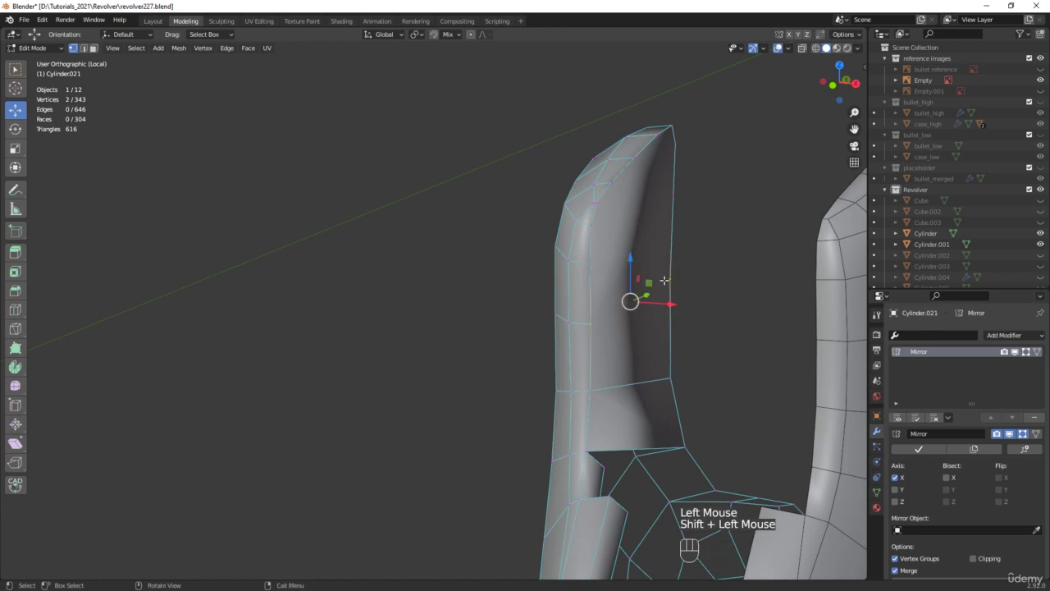
{"action": "key", "text": "j"}
{"action": "left_click", "coordinate": [593, 263]}
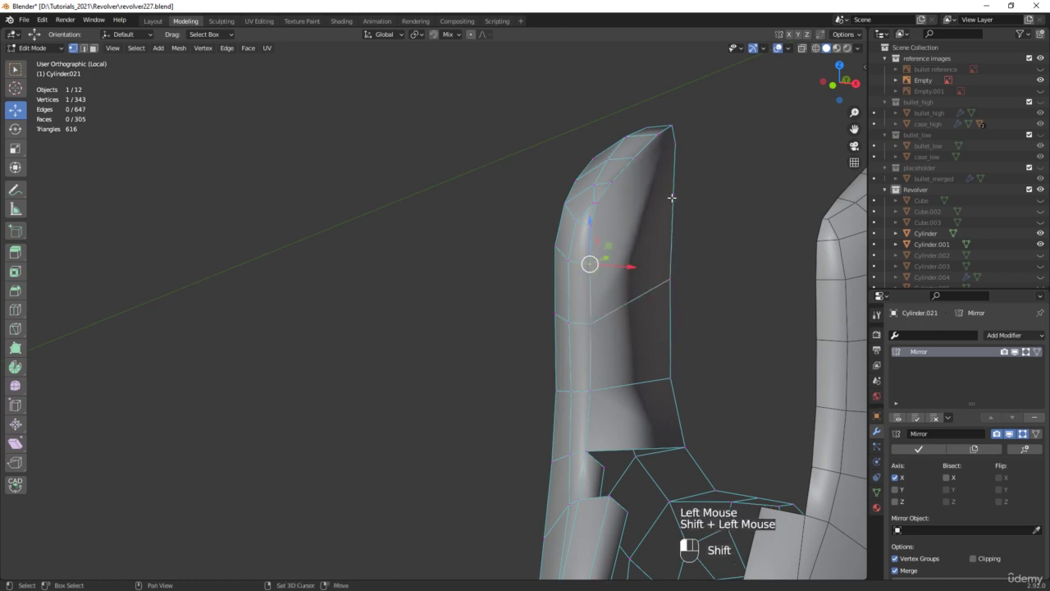
{"action": "left_click", "coordinate": [673, 197], "text": "shift"}
{"action": "key", "text": "j"}
{"action": "left_click", "coordinate": [590, 225]}
{"action": "left_click", "coordinate": [673, 129], "text": "shift"}
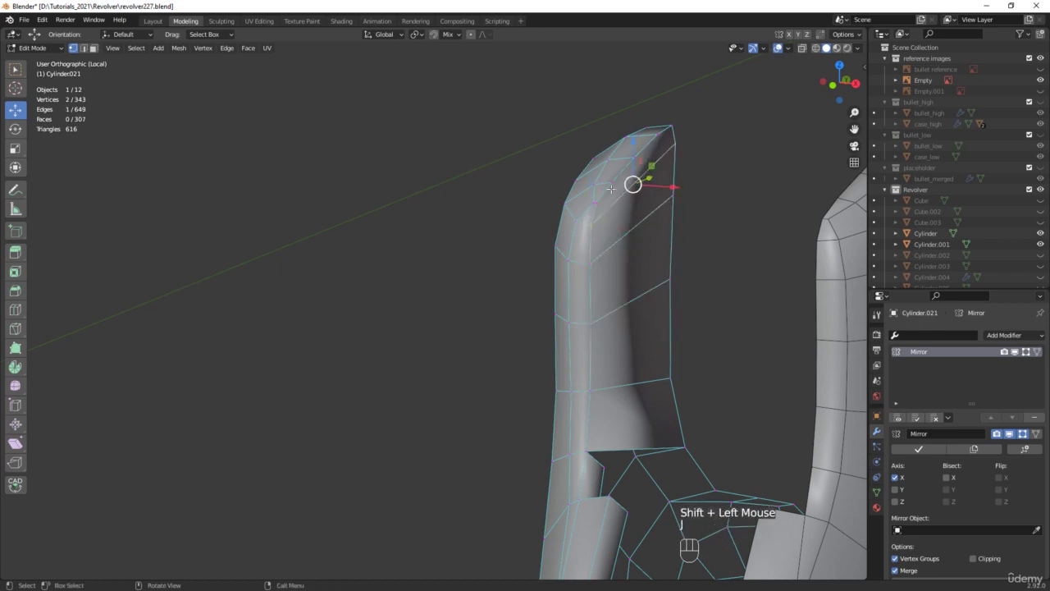
{"action": "scroll", "coordinate": [604, 205], "scroll_direction": "up", "scroll_amount": 2}
{"action": "key", "text": "j"}
{"action": "left_click_drag", "start_coordinate": [633, 209], "coordinate": [616, 203]}
Connect the two border vertices nearest the prong's tip with another cross edge and save the incremental version revolver228.blend
{"action": "scroll", "coordinate": [706, 215], "scroll_direction": "down", "scroll_amount": 2}
{"action": "middle_click_drag", "start_coordinate": [735, 218], "coordinate": [558, 328]}
{"action": "scroll", "coordinate": [518, 320], "scroll_direction": "up", "scroll_amount": 2}
{"action": "left_click", "coordinate": [493, 320]}
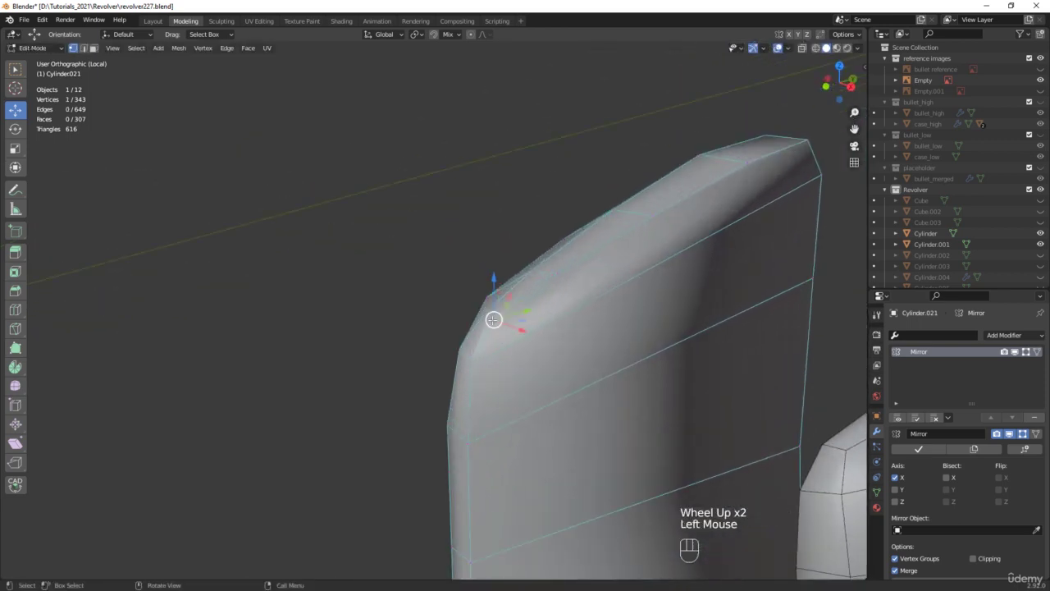
{"action": "left_click", "coordinate": [806, 142], "text": "shift"}
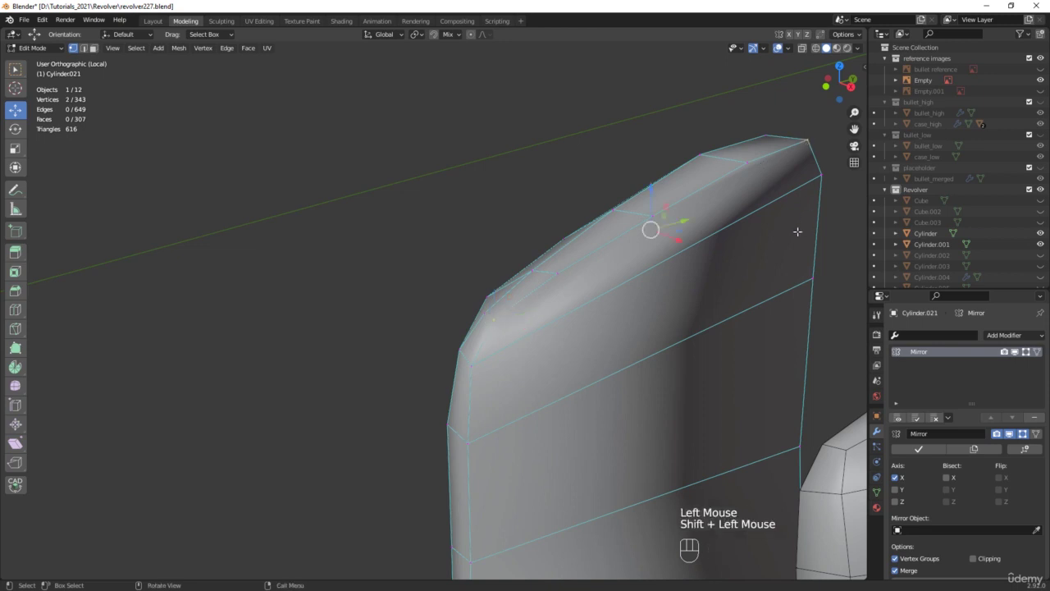
{"action": "key", "text": "j"}
{"action": "scroll", "coordinate": [764, 240], "scroll_direction": "down", "scroll_amount": 2}
{"action": "middle_click_drag", "start_coordinate": [722, 246], "coordinate": [768, 237]}
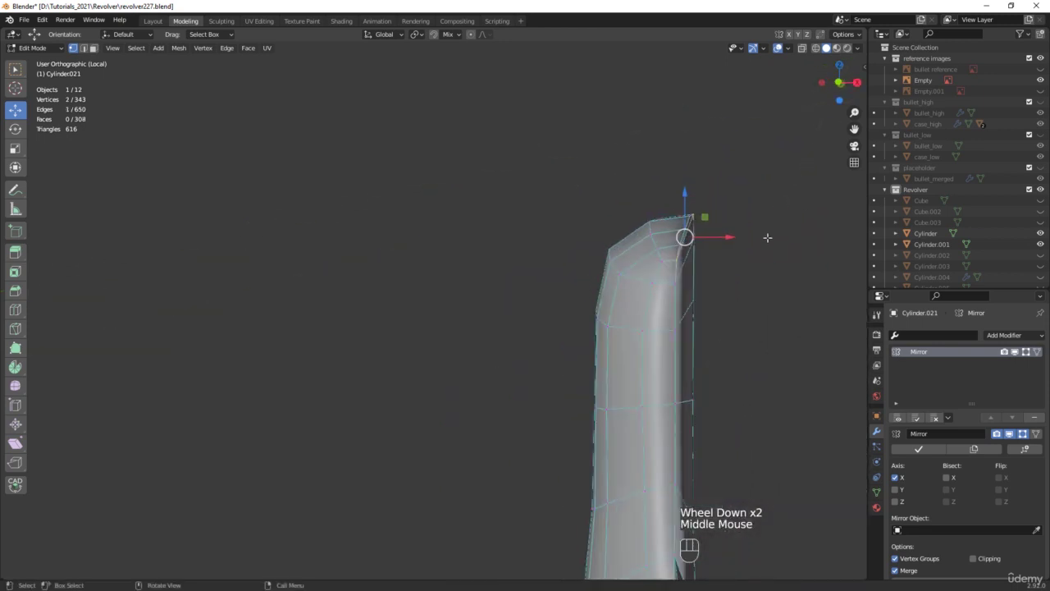
{"action": "scroll", "coordinate": [767, 237], "scroll_direction": "down", "scroll_amount": 3}
{"action": "scroll", "coordinate": [759, 312], "scroll_direction": "up", "scroll_amount": 1}
{"action": "middle_click_drag", "start_coordinate": [750, 408], "coordinate": [657, 276], "text": "shift"}
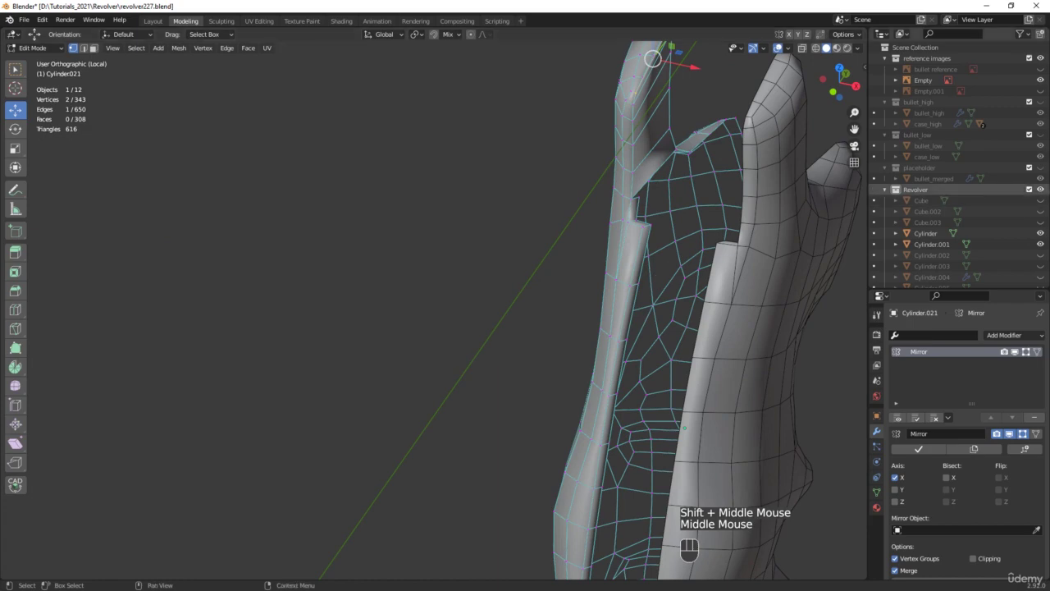
{"action": "key", "text": "ctrl+alt+s"}
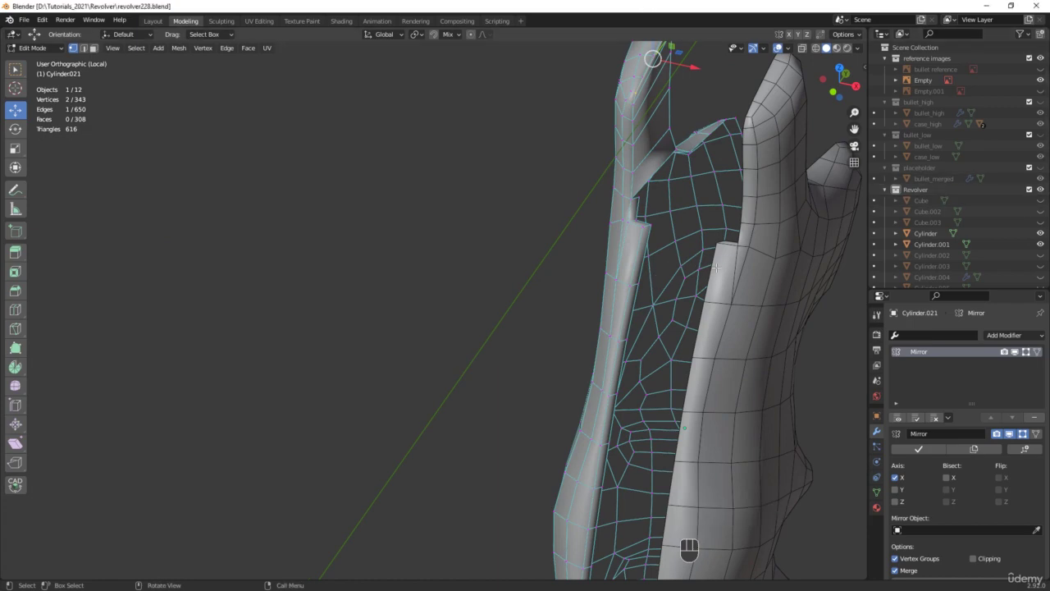
Extrude the front border edges from above the trigger guard up to the prong's base inward by about 2.9 mm
{"action": "middle_click_drag", "start_coordinate": [716, 267], "coordinate": [742, 416]}
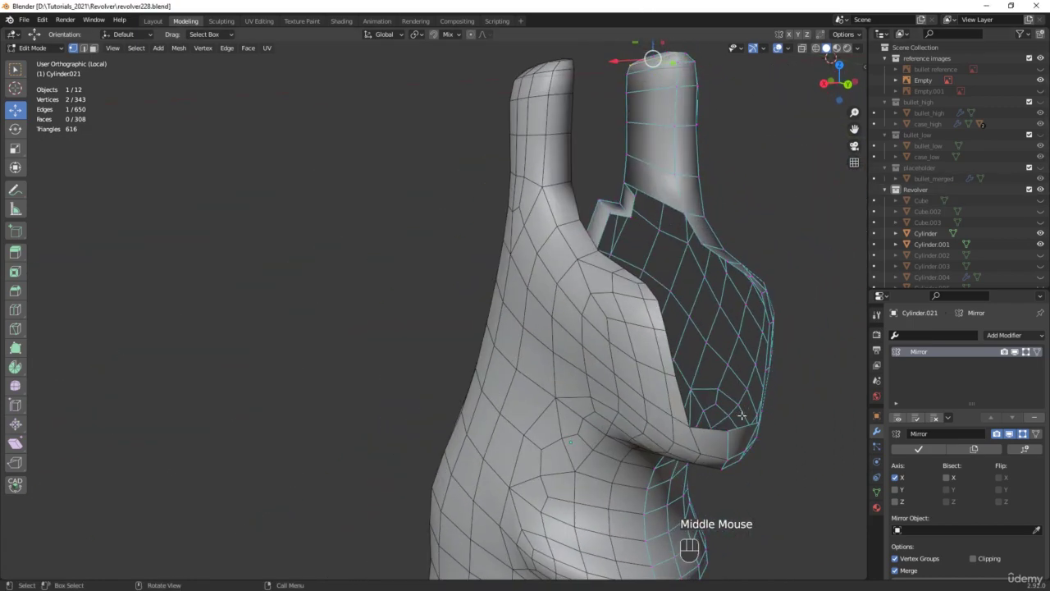
{"action": "double_click", "coordinate": [743, 428]}
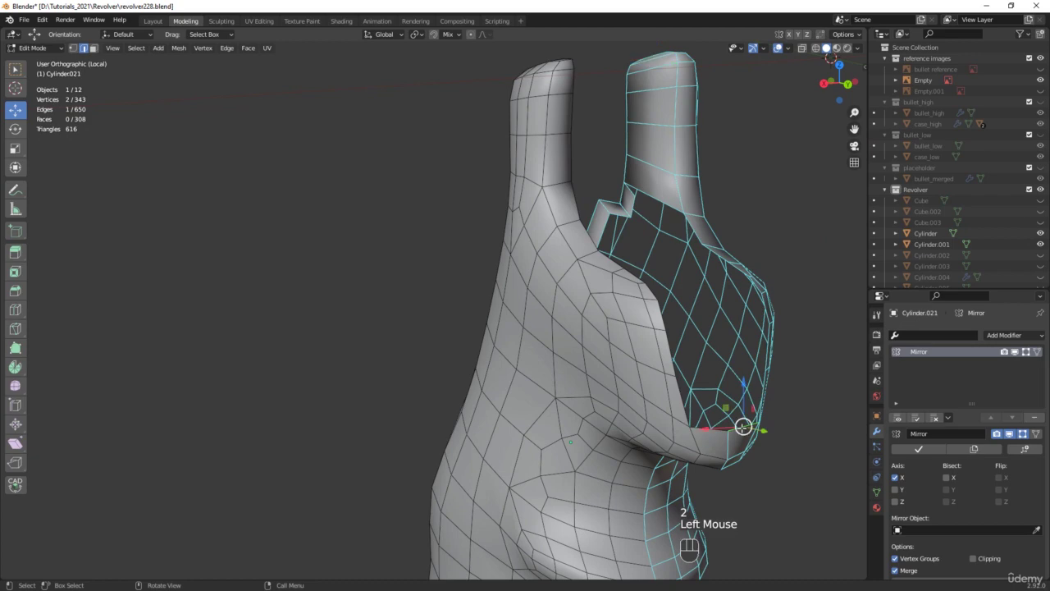
{"action": "left_click", "coordinate": [690, 223], "text": "ctrl"}
{"action": "middle_click_drag", "start_coordinate": [688, 237], "coordinate": [736, 248], "text": "alt"}
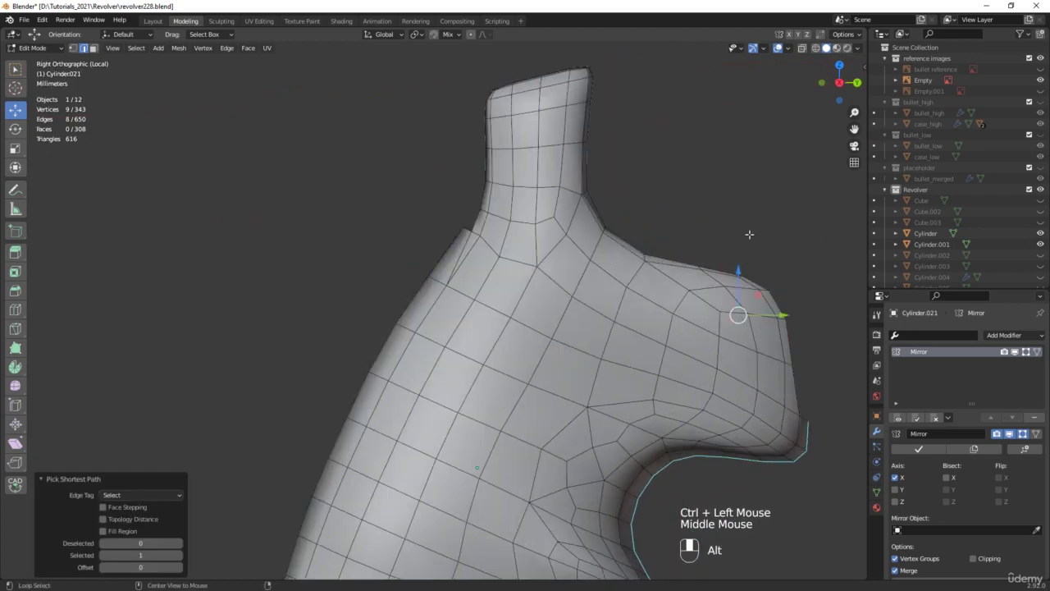
{"action": "key", "text": "alt+z"}
{"action": "key", "text": "d"}
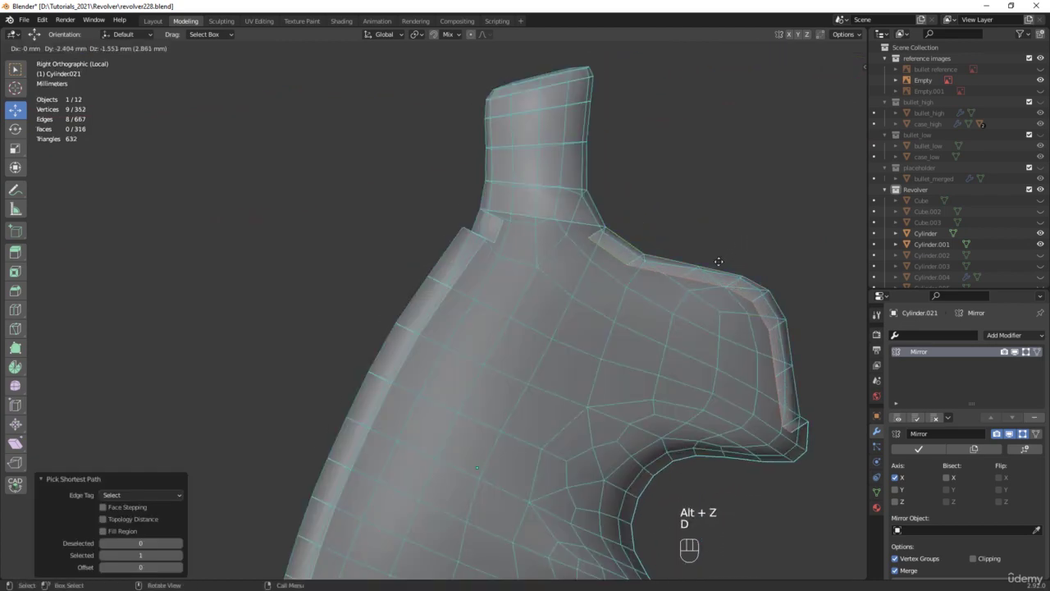
{"action": "left_click", "coordinate": [719, 262]}
{"action": "middle_click_drag", "start_coordinate": [520, 218], "coordinate": [550, 324]}
{"action": "key", "text": "alt+z"}
Fill the gap below the prong's base with a face joining the ends of the rear and front strips
{"action": "scroll", "coordinate": [549, 324], "scroll_direction": "up", "scroll_amount": 4}
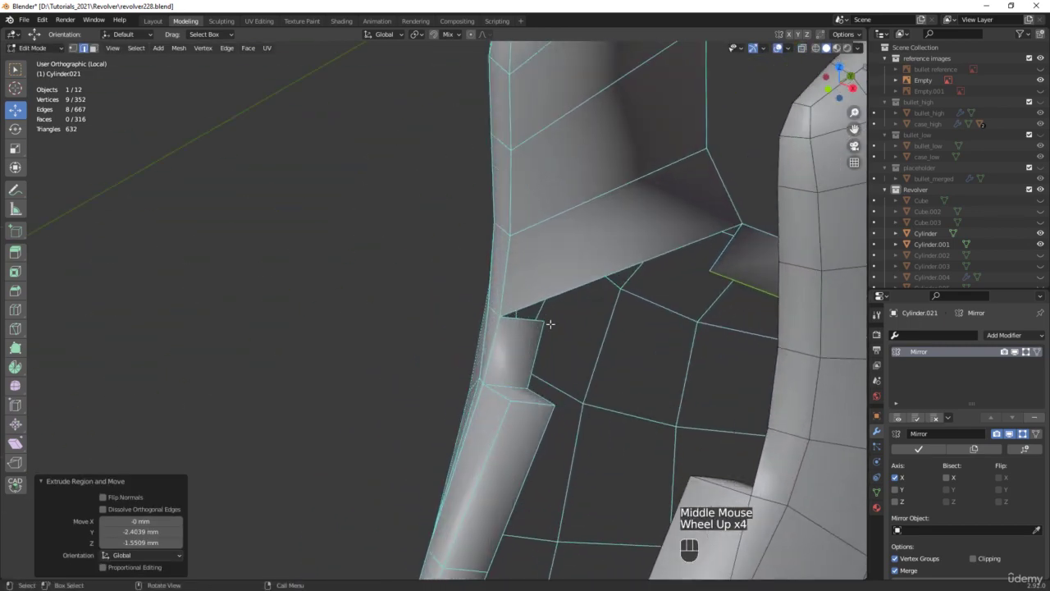
{"action": "left_click", "coordinate": [533, 395]}
{"action": "middle_click_drag", "start_coordinate": [533, 395], "coordinate": [554, 371]}
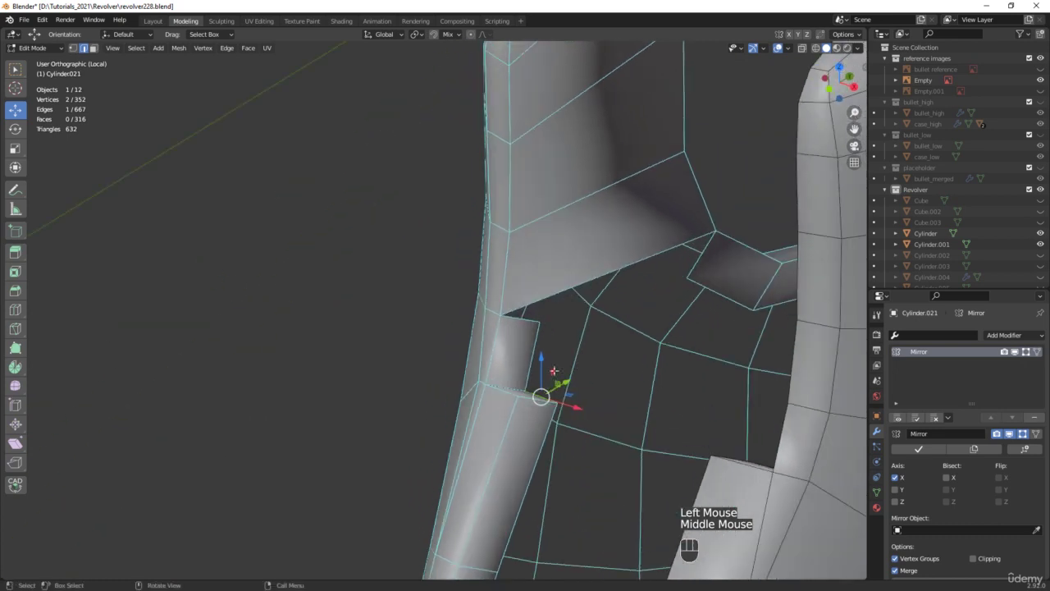
{"action": "left_click", "coordinate": [538, 351]}
{"action": "left_click", "coordinate": [522, 320], "text": "shift"}
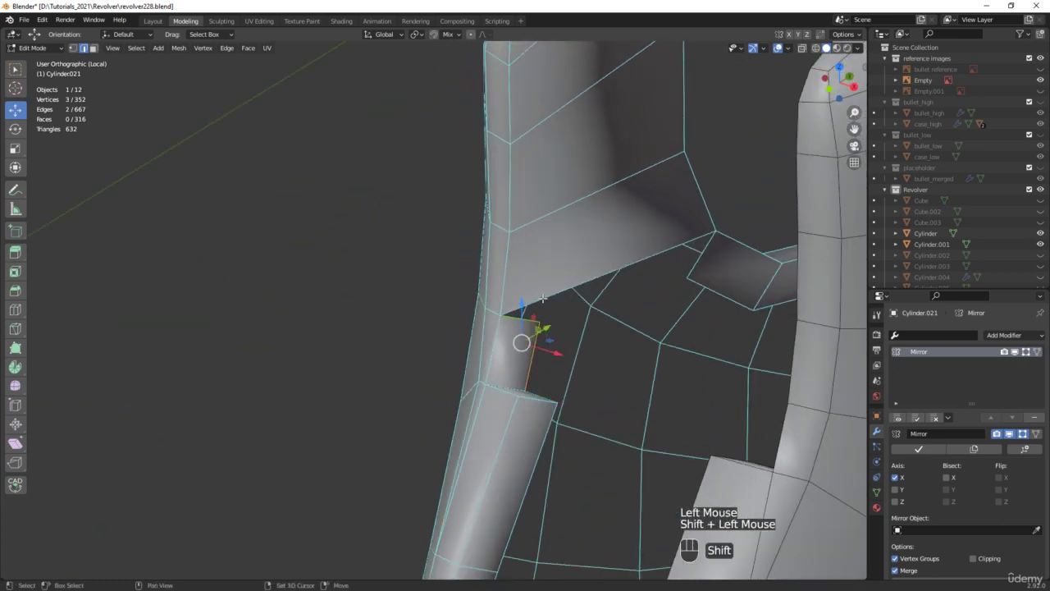
{"action": "left_click", "coordinate": [652, 275], "text": "shift"}
{"action": "key", "text": "f"}
Dissolve the extra corner vertex at the rear end of the new face below the prong's base
{"action": "middle_click_drag", "start_coordinate": [618, 327], "coordinate": [546, 342]}
{"action": "key", "text": "1"}
{"action": "left_click", "coordinate": [535, 321]}
{"action": "key", "text": "x"}
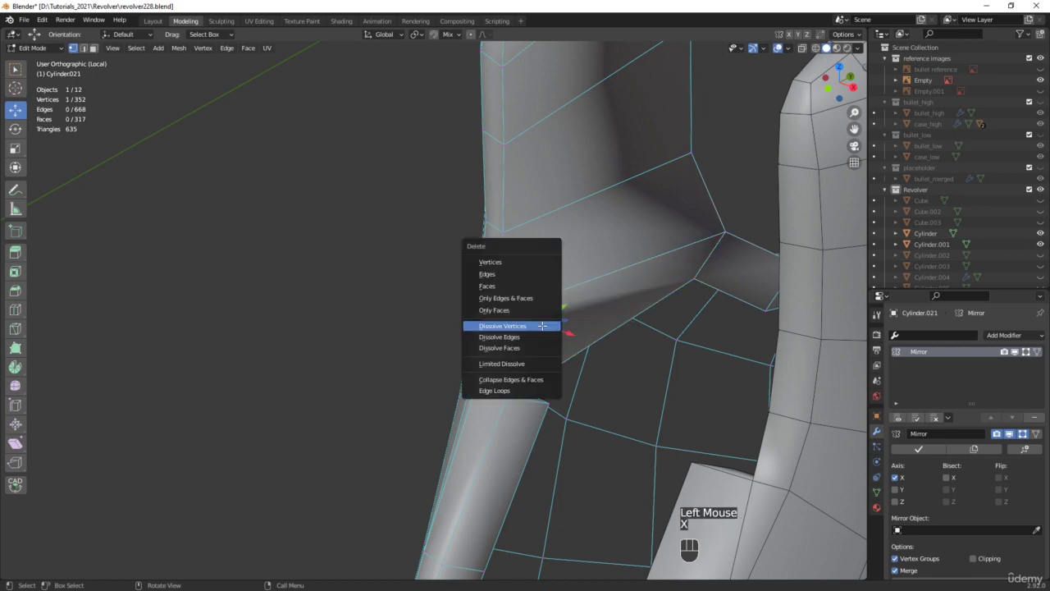
{"action": "left_click", "coordinate": [542, 326]}
{"action": "scroll", "coordinate": [546, 325], "scroll_direction": "down", "scroll_amount": 2}
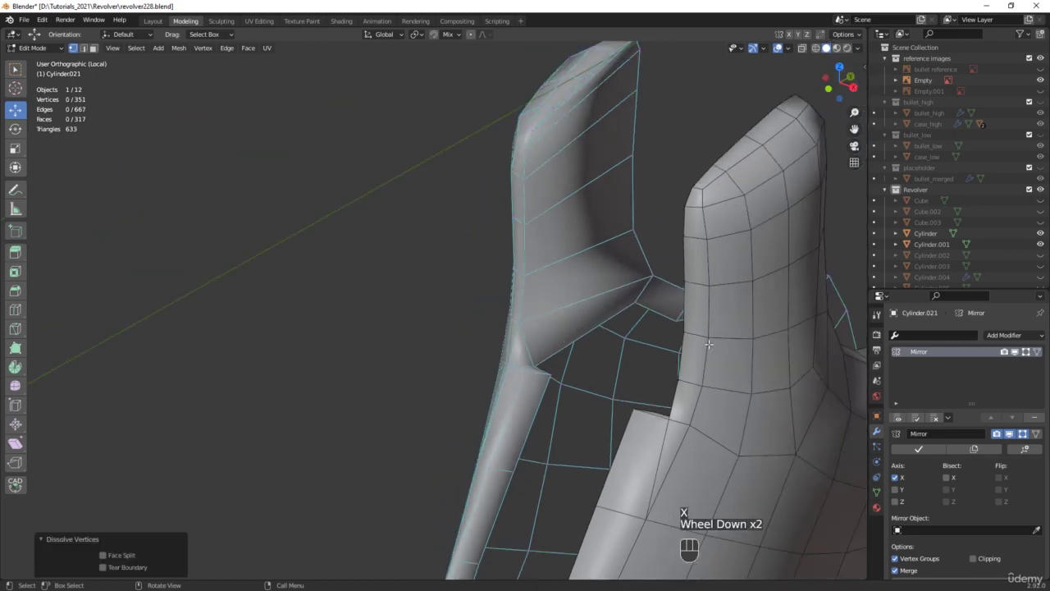
Extrude the front strip's inner edge path from the prong's base to the trigger guard, leaving the new edges in place
{"action": "middle_click_drag", "start_coordinate": [558, 339], "coordinate": [513, 228]}
{"action": "key", "text": "2"}
{"action": "left_click", "coordinate": [510, 220]}
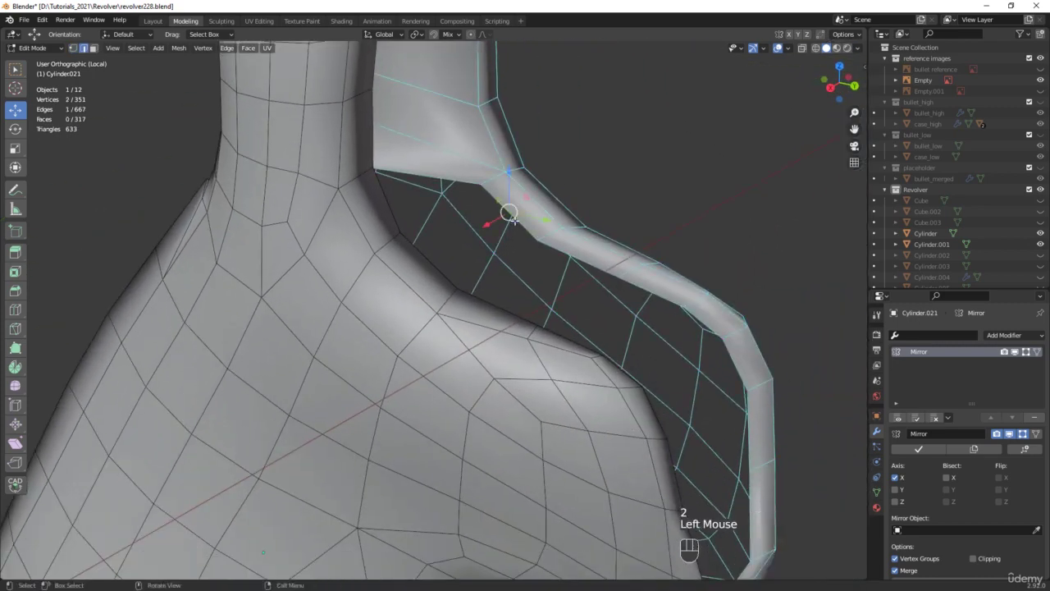
{"action": "scroll", "coordinate": [601, 252], "scroll_direction": "down", "scroll_amount": 1}
{"action": "middle_click_drag", "start_coordinate": [602, 252], "coordinate": [628, 450]}
{"action": "scroll", "coordinate": [680, 475], "scroll_direction": "up", "scroll_amount": 2}
{"action": "left_click", "coordinate": [679, 475], "text": "ctrl"}
{"action": "key", "text": "d"}
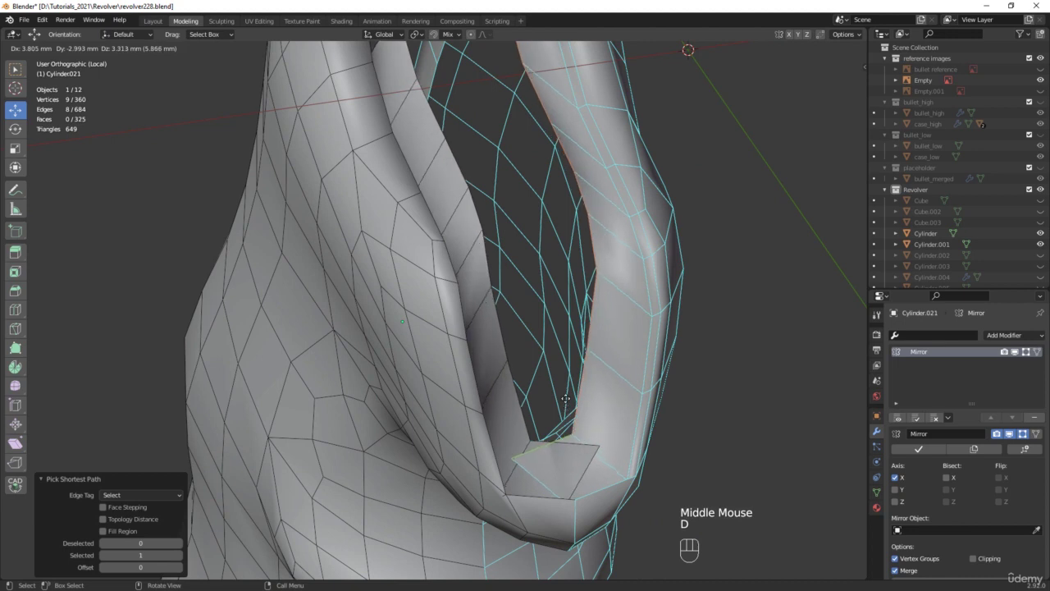
{"action": "right_click", "coordinate": [573, 391]}
Flatten the front strip's extruded edges along X and set their local median X to 0 mm
{"action": "left_click_drag", "start_coordinate": [574, 280], "coordinate": [669, 315]}
{"action": "key", "text": "s"}
{"action": "key", "text": "x"}
{"action": "key", "text": "0"}
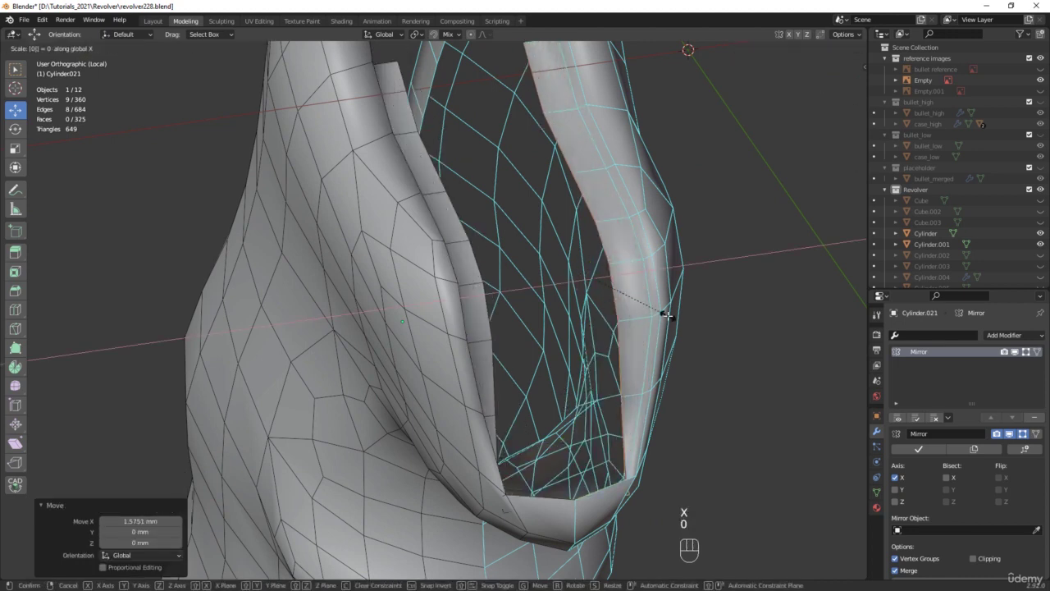
{"action": "left_click", "coordinate": [663, 313]}
{"action": "left_click", "coordinate": [866, 70]}
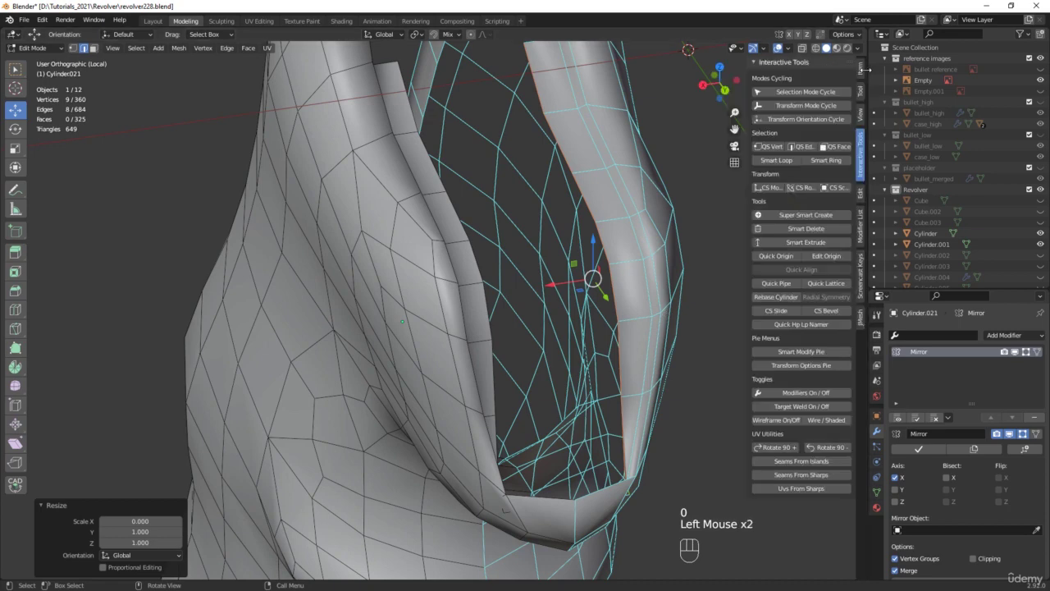
{"action": "left_click", "coordinate": [860, 71]}
{"action": "left_click", "coordinate": [820, 89]}
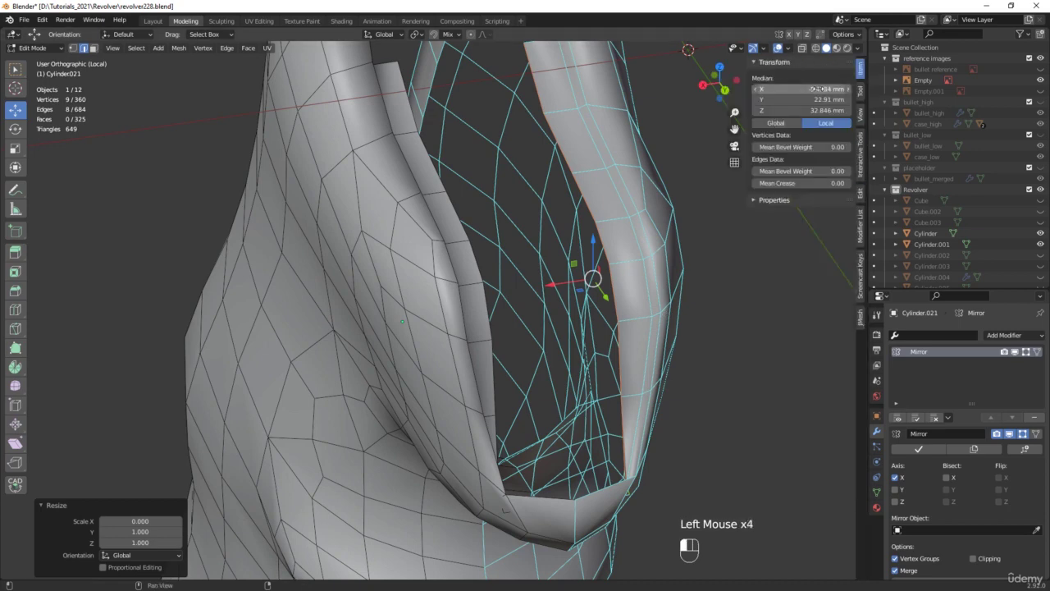
{"action": "type", "text": "0"}
{"action": "key", "text": "Return"}
Extrude the rear strip's inner edge path in place and set the new edges' local median X to 0 mm
{"action": "middle_click_drag", "start_coordinate": [569, 421], "coordinate": [485, 244]}
{"action": "scroll", "coordinate": [591, 362], "scroll_direction": "down", "scroll_amount": 2}
{"action": "left_click", "coordinate": [494, 168]}
{"action": "left_click", "coordinate": [411, 464], "text": "ctrl"}
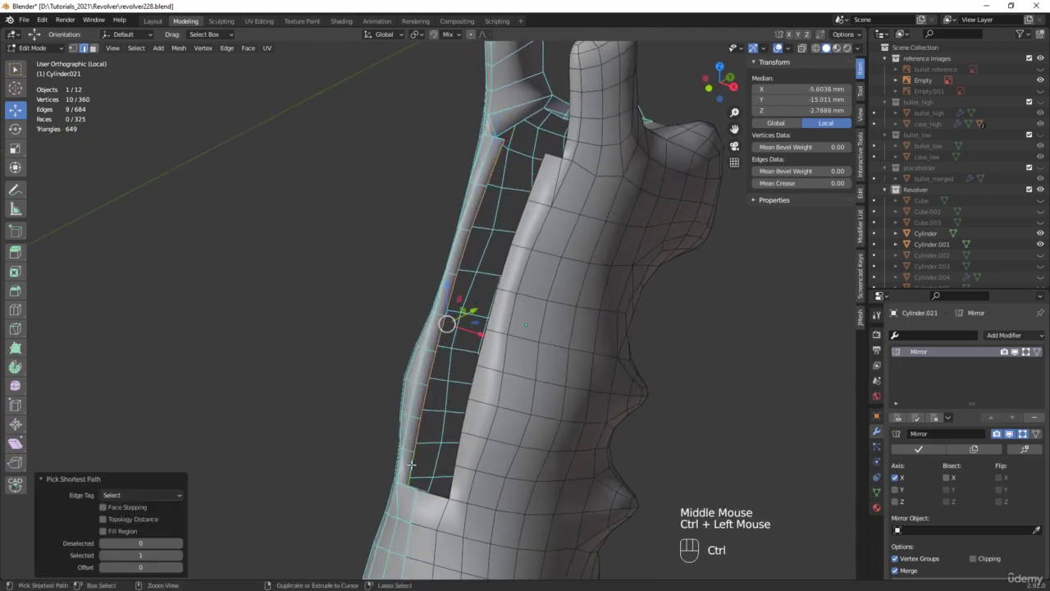
{"action": "key", "text": "e"}
{"action": "right_click", "coordinate": [518, 389]}
{"action": "middle_click_drag", "start_coordinate": [518, 389], "coordinate": [484, 384]}
{"action": "left_click", "coordinate": [809, 89]}
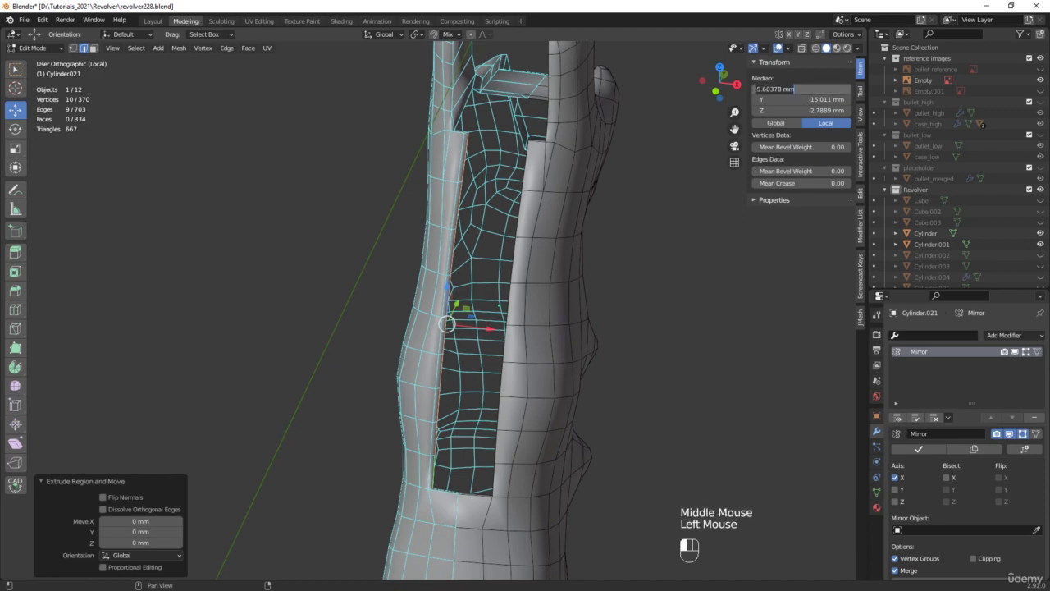
{"action": "type", "text": "0"}
{"action": "key", "text": "Return"}
Turn on snapping and snap the seam vertex at the rear strip's lower end onto the adjacent seam vertex
{"action": "middle_click_drag", "start_coordinate": [534, 358], "coordinate": [492, 460]}
{"action": "scroll", "coordinate": [489, 497], "scroll_direction": "up", "scroll_amount": 3}
{"action": "key", "text": "1"}
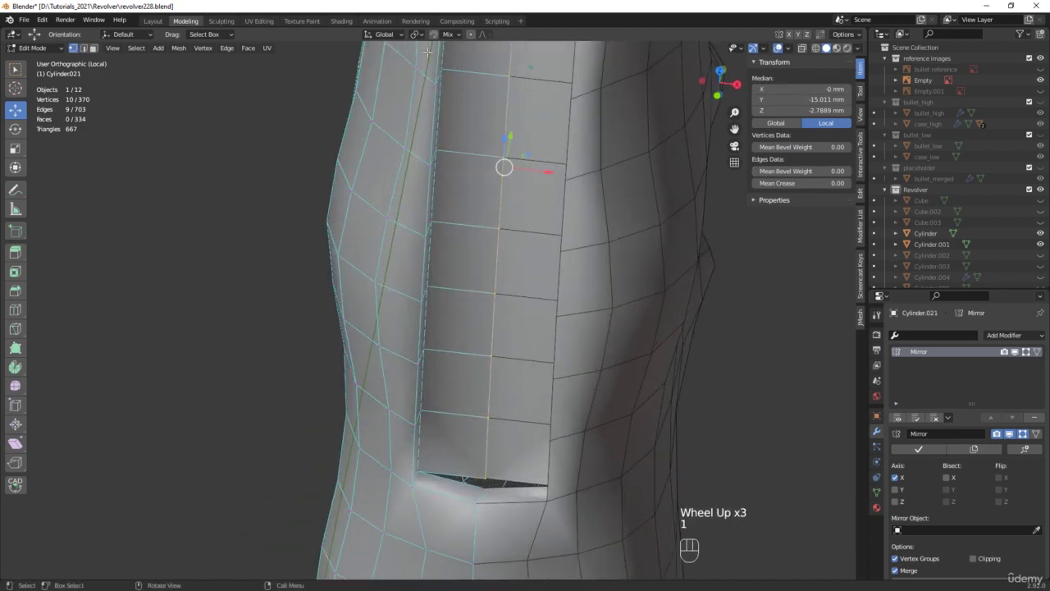
{"action": "left_click", "coordinate": [435, 34]}
{"action": "left_click", "coordinate": [481, 485]}
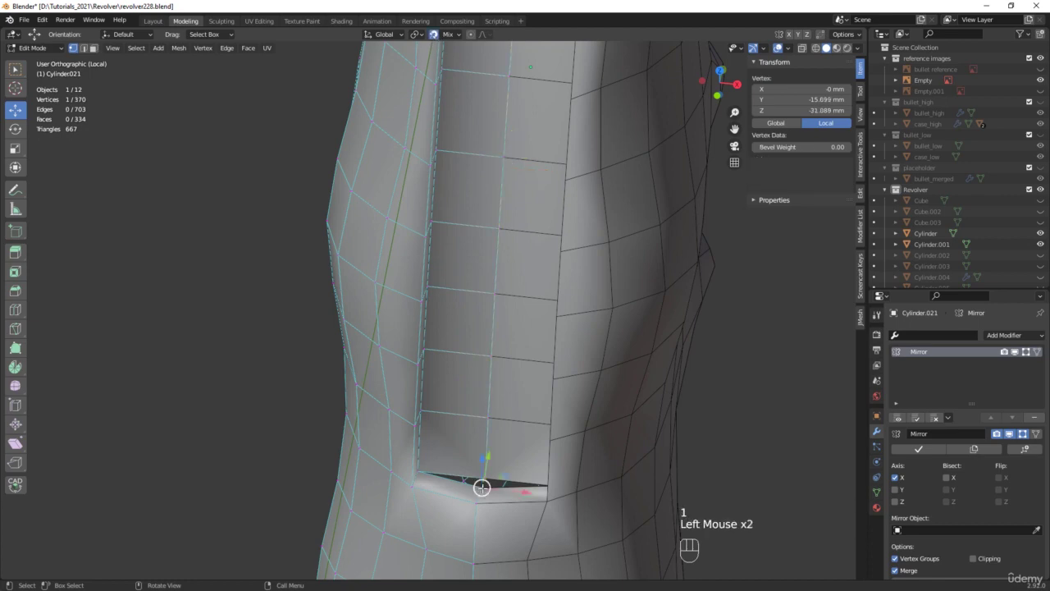
{"action": "scroll", "coordinate": [481, 483], "scroll_direction": "up", "scroll_amount": 3}
{"action": "left_click_drag", "start_coordinate": [481, 480], "coordinate": [489, 460]}
{"action": "scroll", "coordinate": [492, 456], "scroll_direction": "down", "scroll_amount": 2}
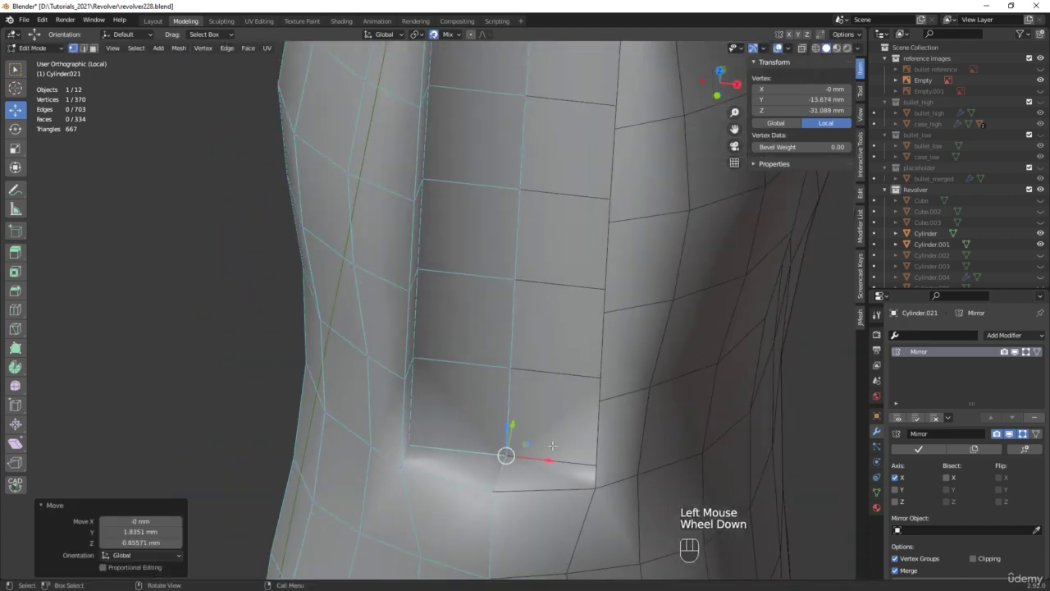
Extrude the two inner edges beside the remaining opening between the prongs, leaving the new edges in place
{"action": "middle_click_drag", "start_coordinate": [493, 455], "coordinate": [416, 176]}
{"action": "scroll", "coordinate": [567, 377], "scroll_direction": "down", "scroll_amount": 1}
{"action": "scroll", "coordinate": [416, 176], "scroll_direction": "up", "scroll_amount": 1}
{"action": "scroll", "coordinate": [416, 177], "scroll_direction": "up", "scroll_amount": 2}
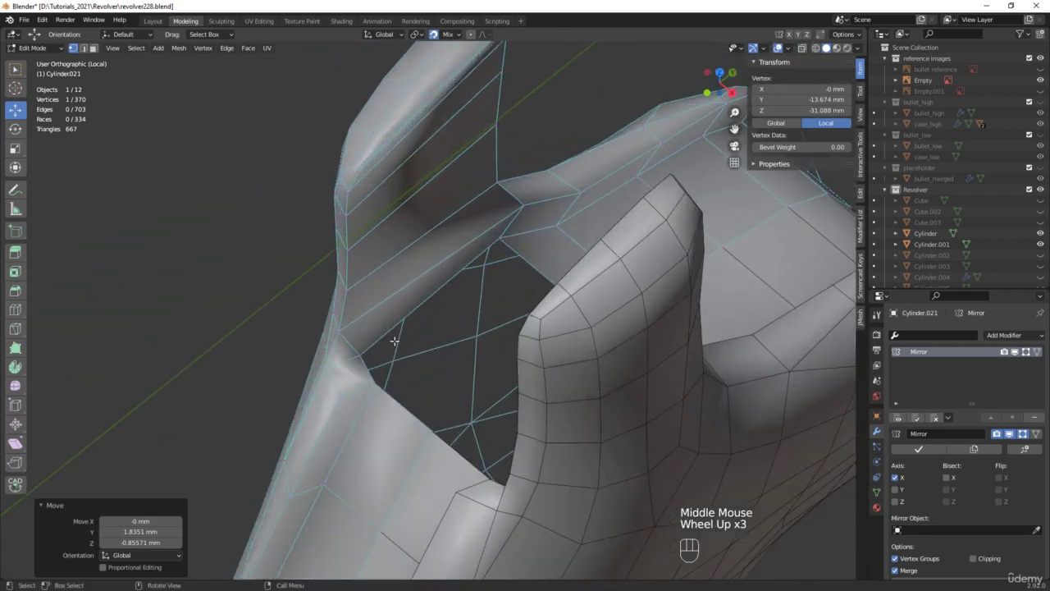
{"action": "key", "text": "2"}
{"action": "left_click", "coordinate": [394, 345]}
{"action": "middle_click_drag", "start_coordinate": [394, 344], "coordinate": [432, 368]}
{"action": "left_click", "coordinate": [374, 371], "text": "shift"}
{"action": "key", "text": "d"}
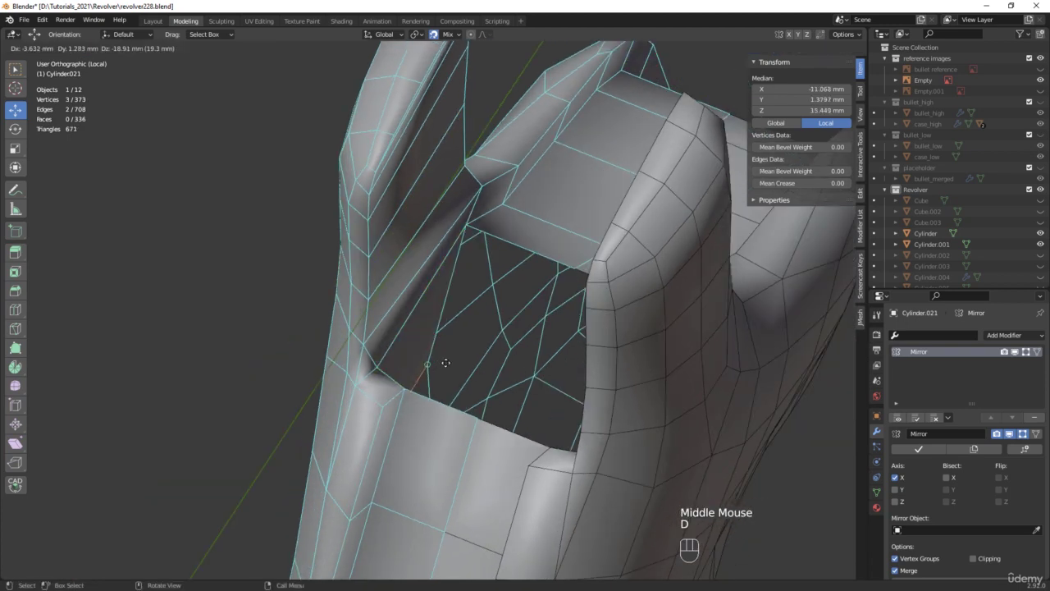
{"action": "right_click", "coordinate": [489, 365]}
Flatten the new edges between the prongs along X and set their local median X to 0 mm
{"action": "key", "text": "s"}
{"action": "key", "text": "x"}
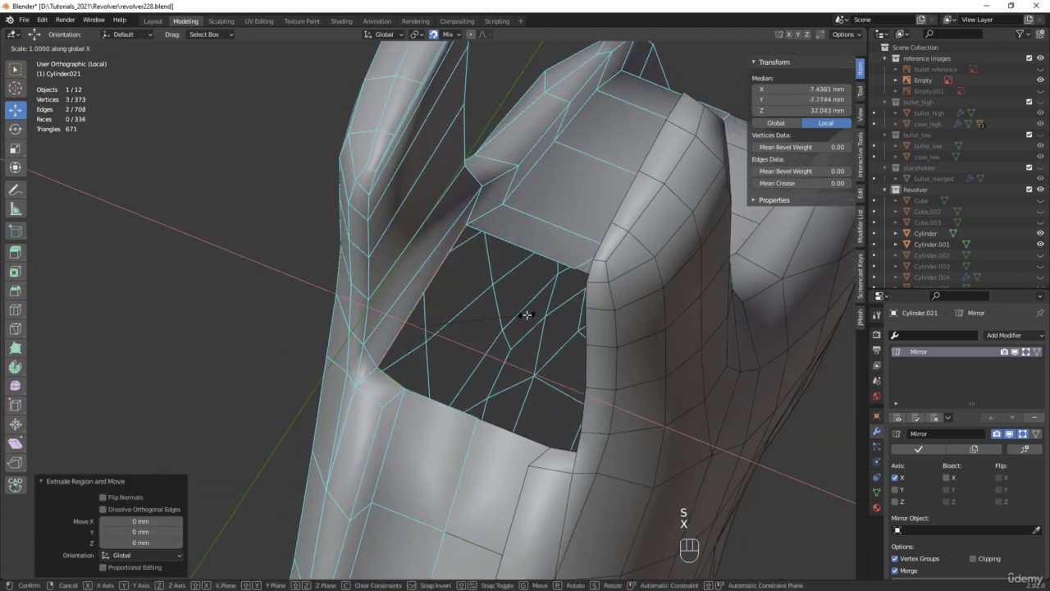
{"action": "key", "text": "0"}
{"action": "left_click", "coordinate": [527, 314]}
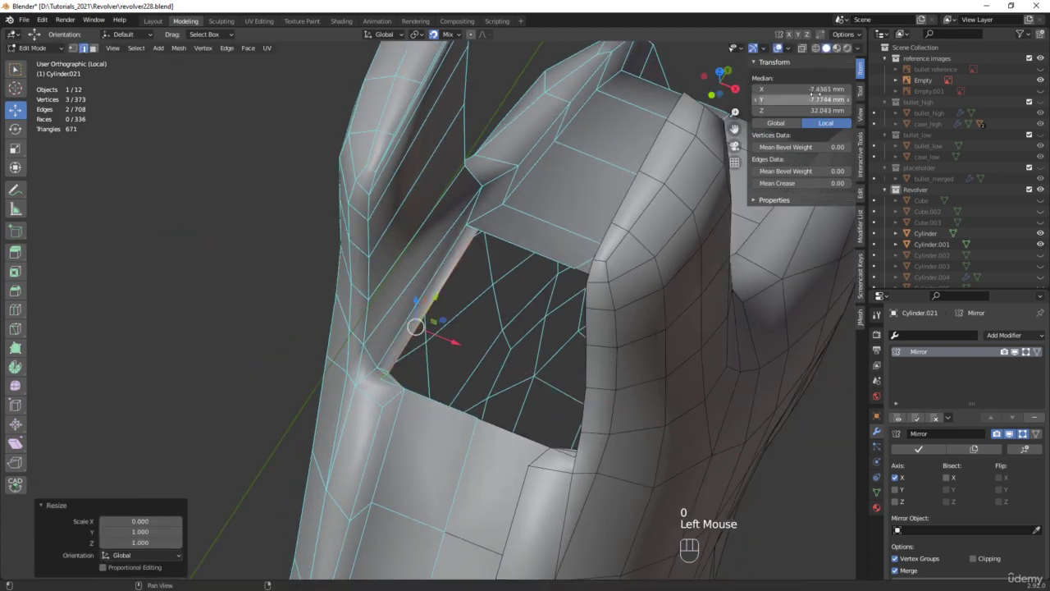
{"action": "left_click", "coordinate": [800, 89]}
{"action": "type", "text": "0"}
{"action": "key", "text": "Return"}
{"action": "middle_click_drag", "start_coordinate": [531, 330], "coordinate": [599, 381]}
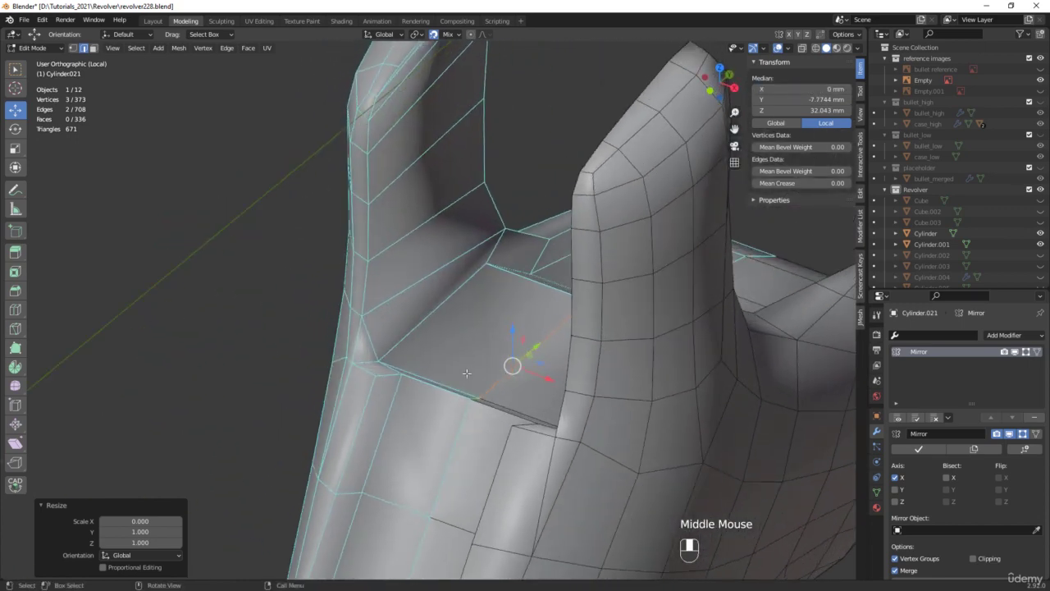
Save a new incremental version as revolver229.blend and merge all of the grip's vertices by distance at 0.1 mm
{"action": "key", "text": "ctrl+alt+s"}
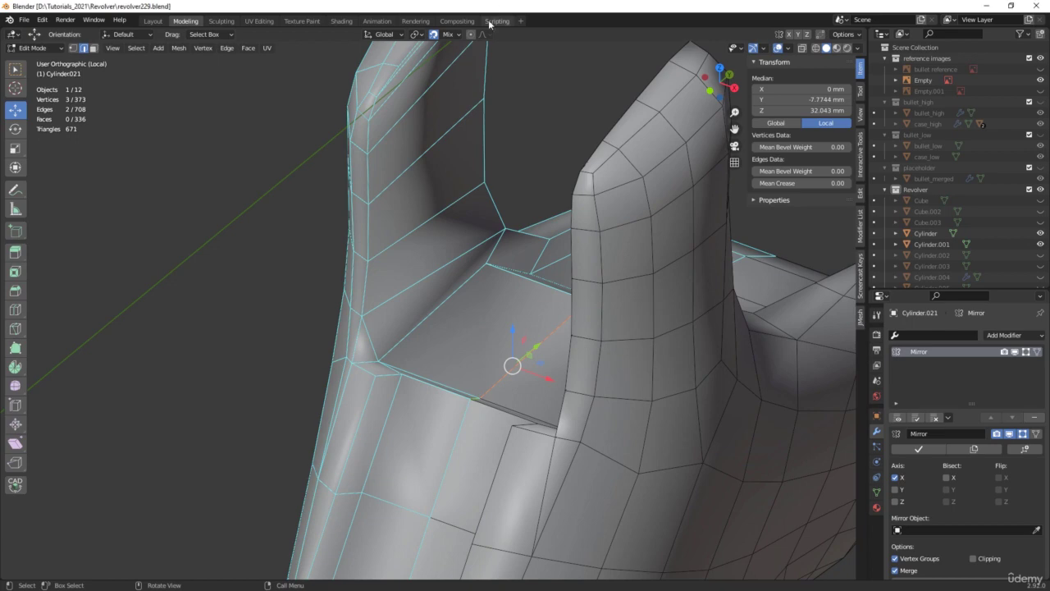
{"action": "scroll", "coordinate": [413, 305], "scroll_direction": "down", "scroll_amount": 6}
{"action": "middle_click_drag", "start_coordinate": [414, 304], "coordinate": [427, 244], "text": "shift"}
{"action": "key", "text": "alt+z"}
{"action": "key", "text": "a"}
{"action": "scroll", "coordinate": [429, 244], "scroll_direction": "up", "scroll_amount": 3}
{"action": "scroll", "coordinate": [430, 244], "scroll_direction": "up", "scroll_amount": 1}
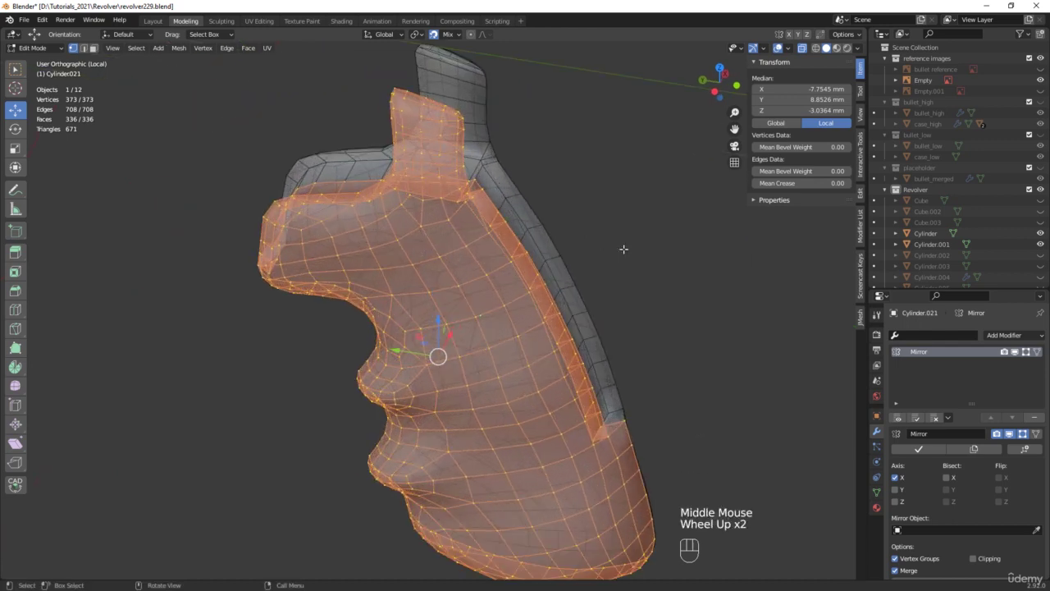
{"action": "middle_click_drag", "start_coordinate": [624, 249], "coordinate": [652, 214], "text": "shift"}
{"action": "key", "text": "m"}
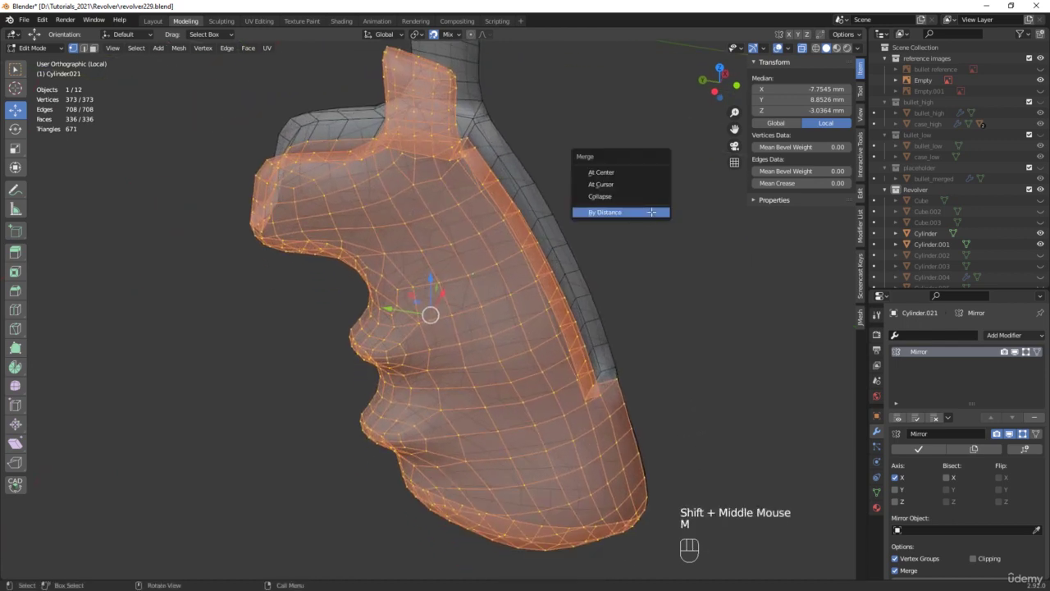
{"action": "left_click", "coordinate": [652, 212]}
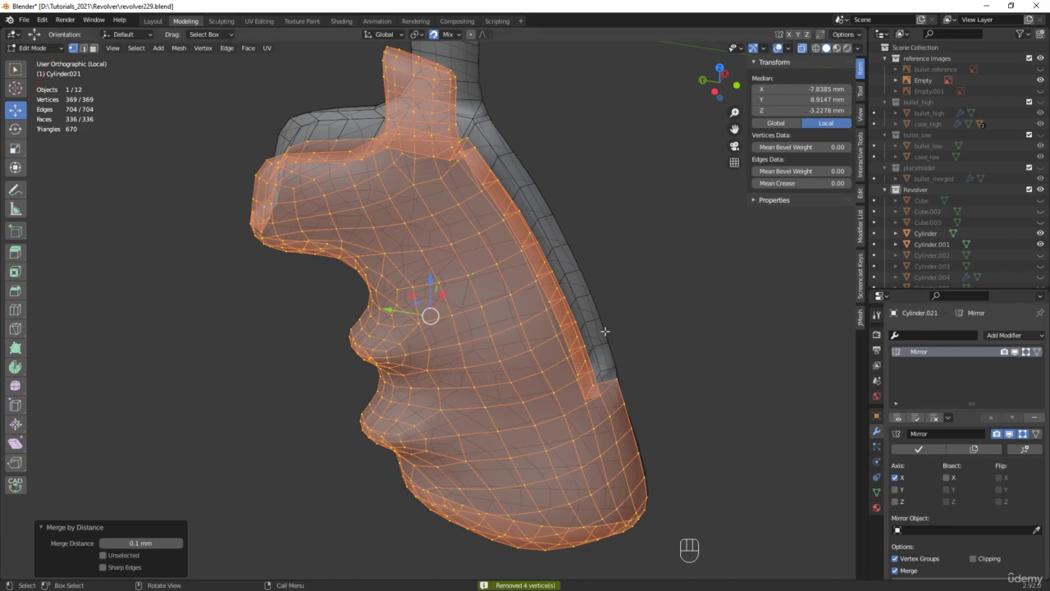
Clear the selection, leave X-ray, and select the grip's sharp edges in edge mode with a sharpness of 70°
{"action": "left_click", "coordinate": [167, 189]}
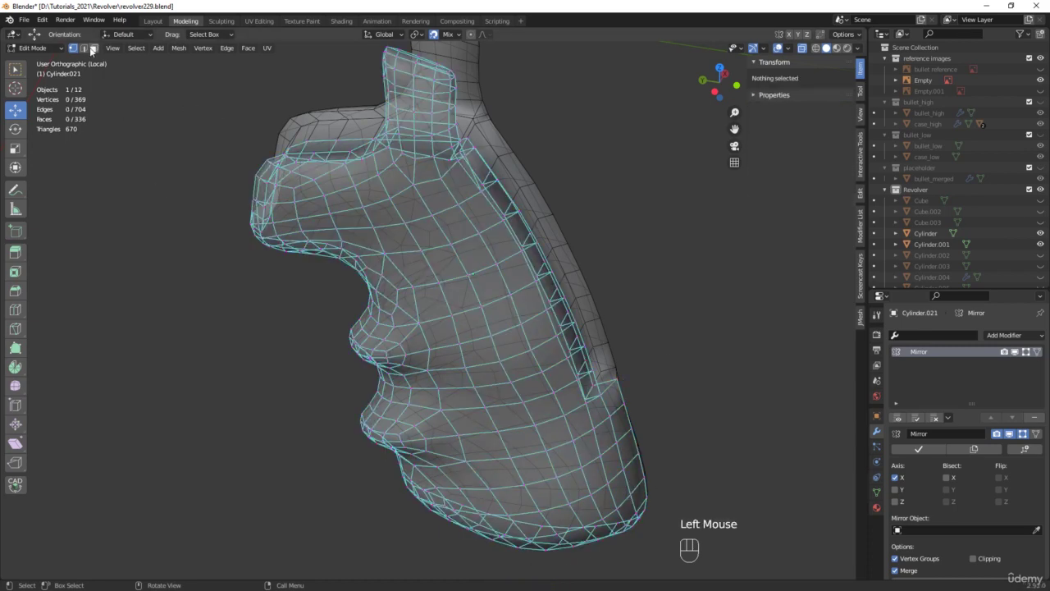
{"action": "key", "text": "alt+z"}
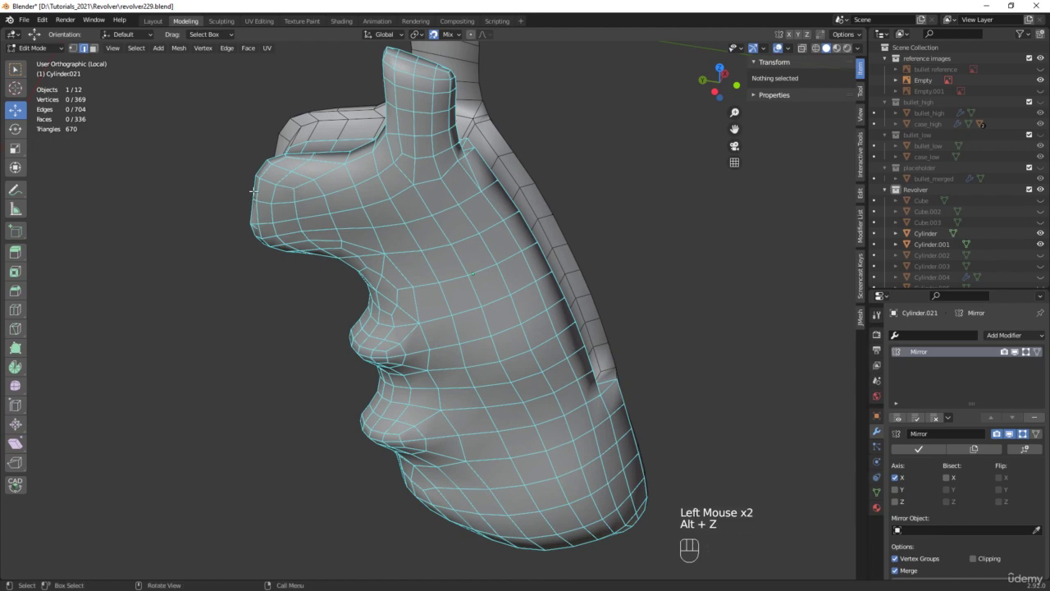
{"action": "middle_click_drag", "start_coordinate": [253, 191], "coordinate": [270, 211]}
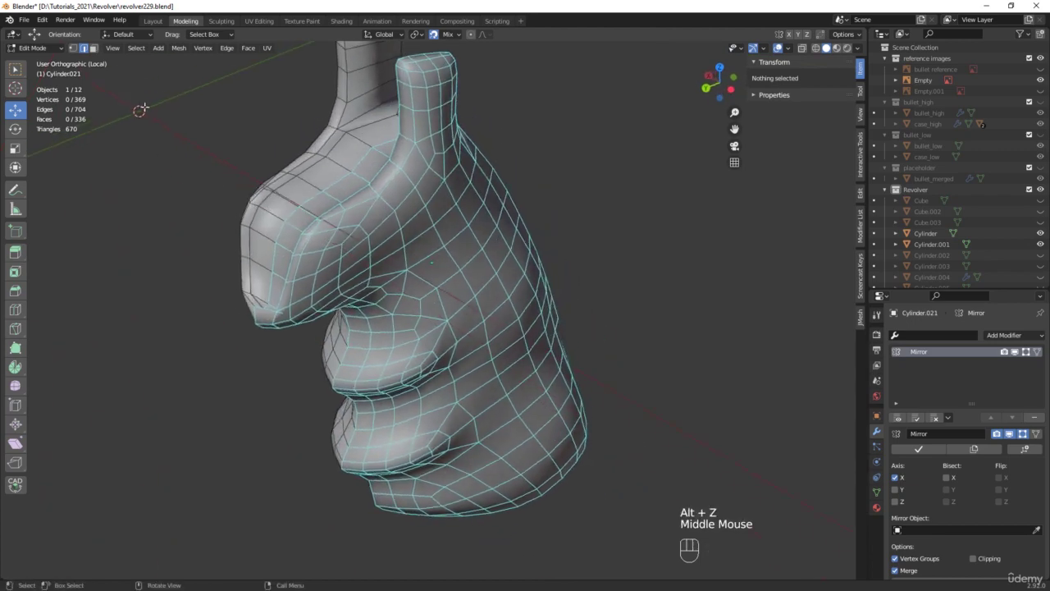
{"action": "left_click", "coordinate": [138, 48]}
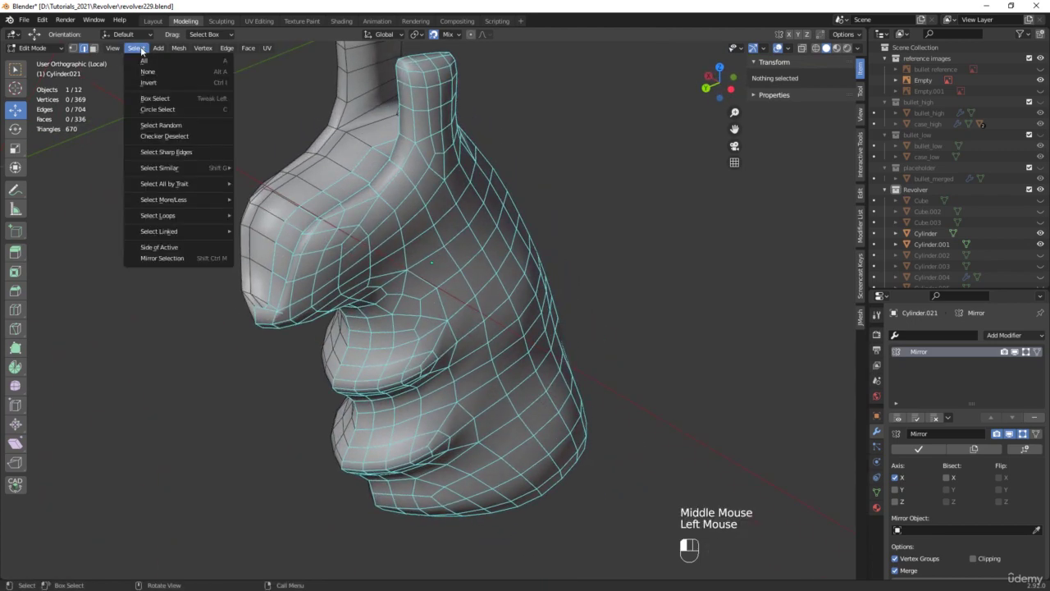
{"action": "left_click", "coordinate": [171, 154]}
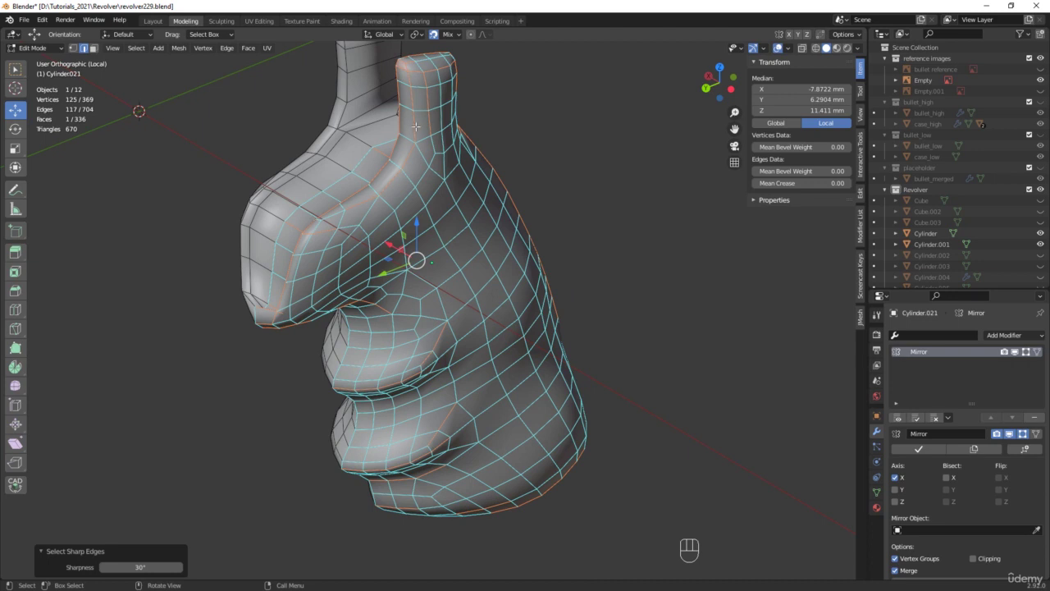
{"action": "left_click", "coordinate": [178, 567]}
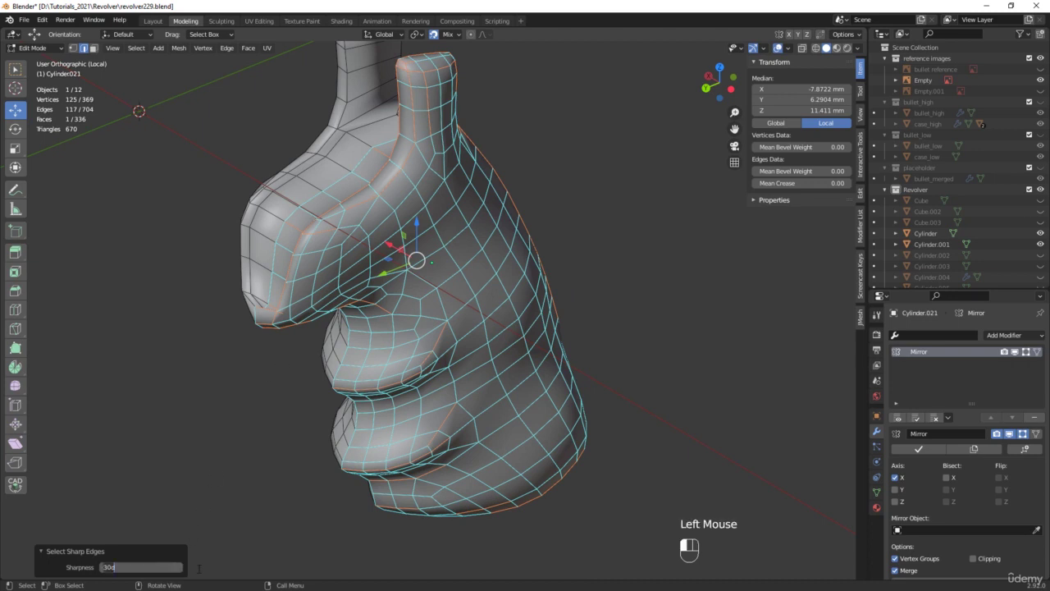
{"action": "key", "text": "Return"}
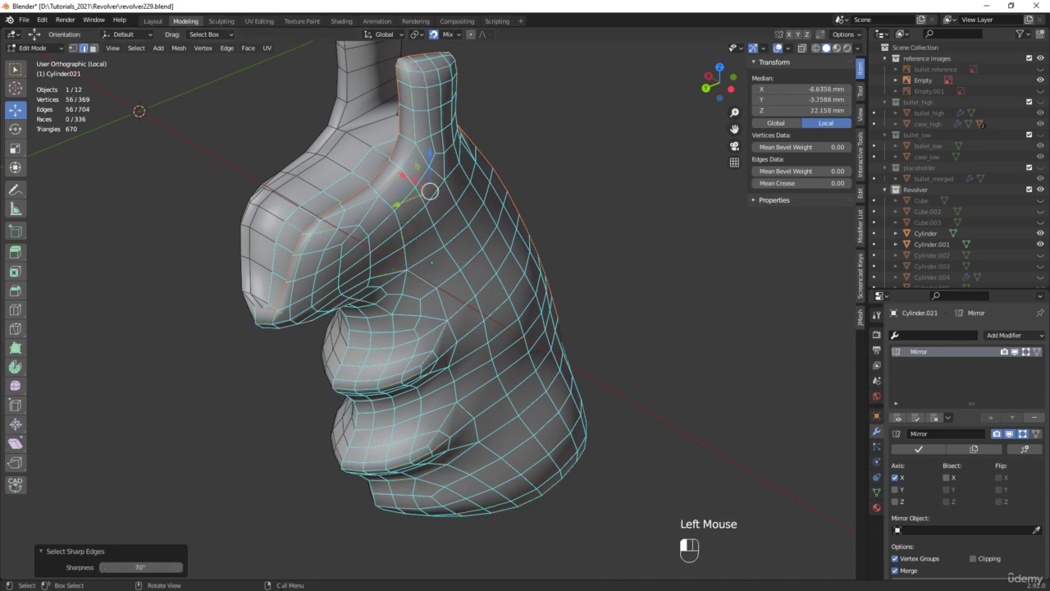
Add the missing edges at the prong's base and front tip to the selection and set the mean bevel weight to 1.00
{"action": "middle_click_drag", "start_coordinate": [289, 276], "coordinate": [477, 111]}
{"action": "scroll", "coordinate": [433, 172], "scroll_direction": "up", "scroll_amount": 2}
{"action": "scroll", "coordinate": [477, 112], "scroll_direction": "up", "scroll_amount": 2}
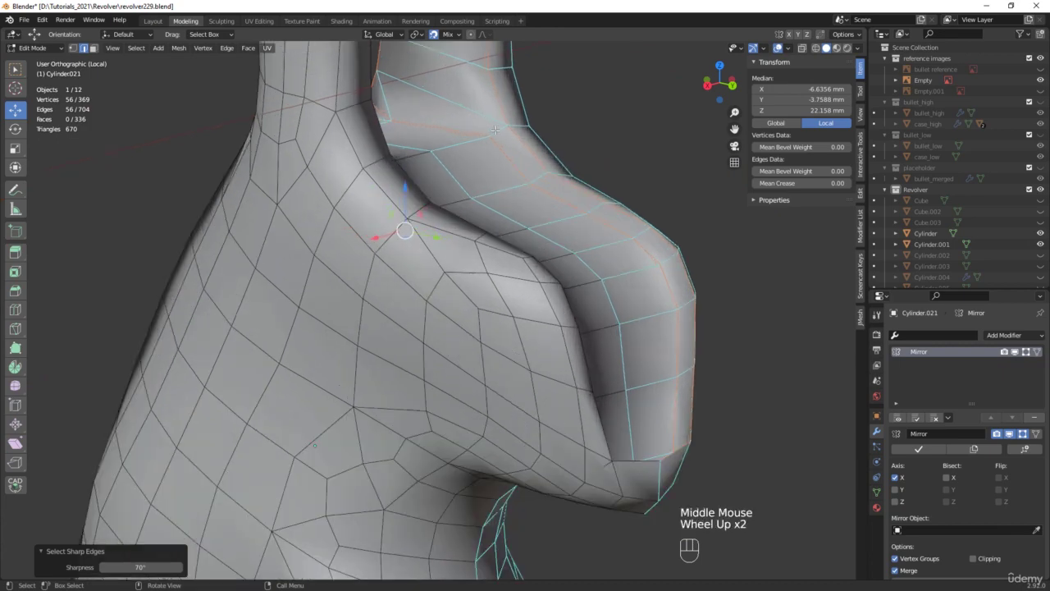
{"action": "left_click", "coordinate": [497, 131], "text": "shift"}
{"action": "middle_click_drag", "start_coordinate": [380, 132], "coordinate": [573, 313]}
{"action": "scroll", "coordinate": [365, 159], "scroll_direction": "up", "scroll_amount": 1}
{"action": "scroll", "coordinate": [364, 158], "scroll_direction": "up", "scroll_amount": 1}
{"action": "left_click", "coordinate": [369, 163], "text": "shift"}
{"action": "left_click", "coordinate": [398, 247], "text": "shift"}
{"action": "scroll", "coordinate": [397, 246], "scroll_direction": "down", "scroll_amount": 4}
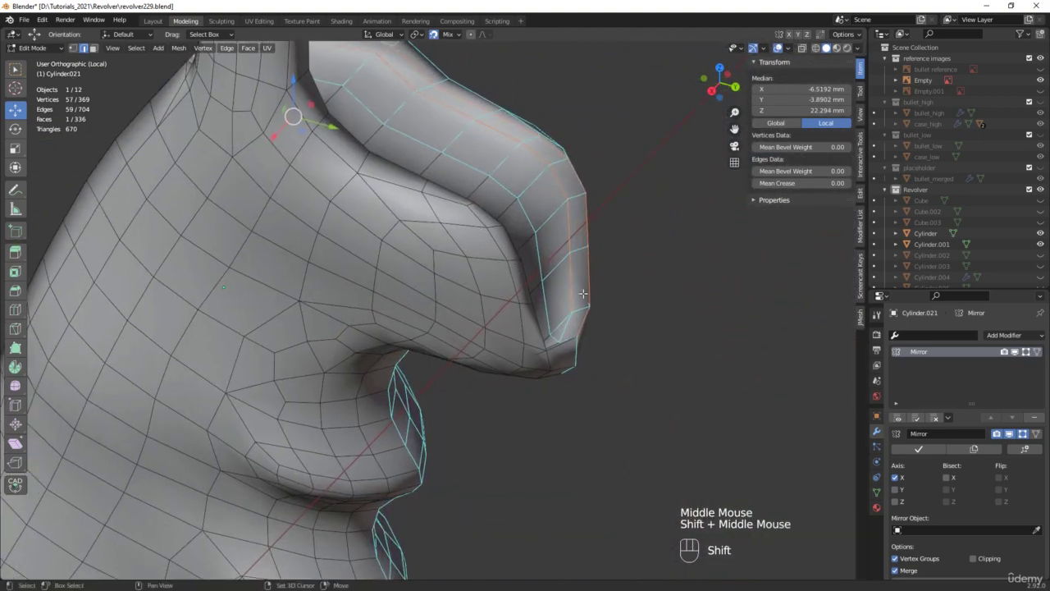
{"action": "scroll", "coordinate": [573, 313], "scroll_direction": "up", "scroll_amount": 4}
{"action": "left_click", "coordinate": [569, 311], "text": "shift"}
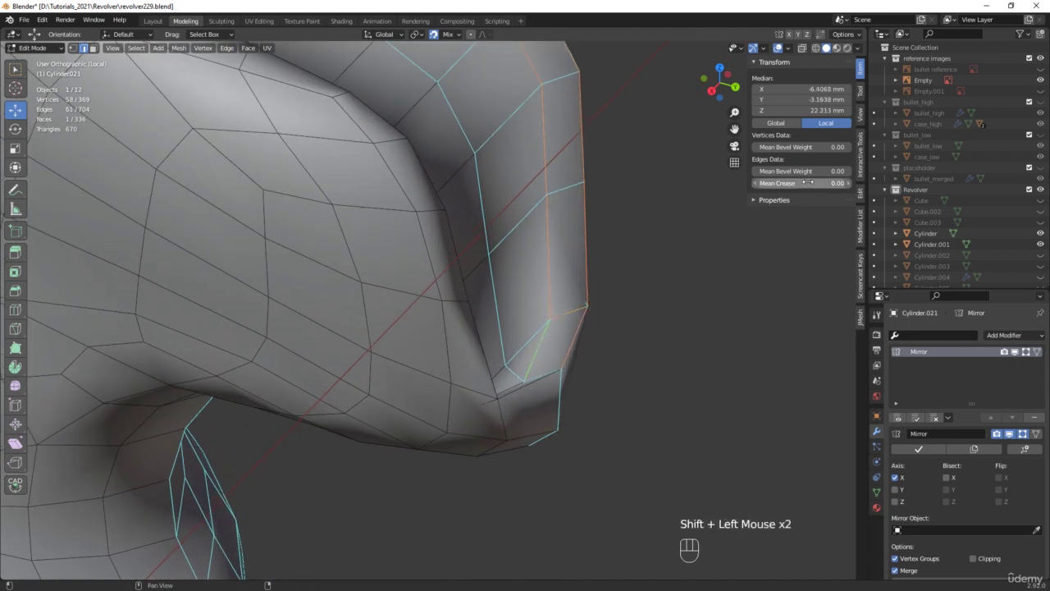
{"action": "left_click_drag", "start_coordinate": [800, 171], "coordinate": [837, 170]}
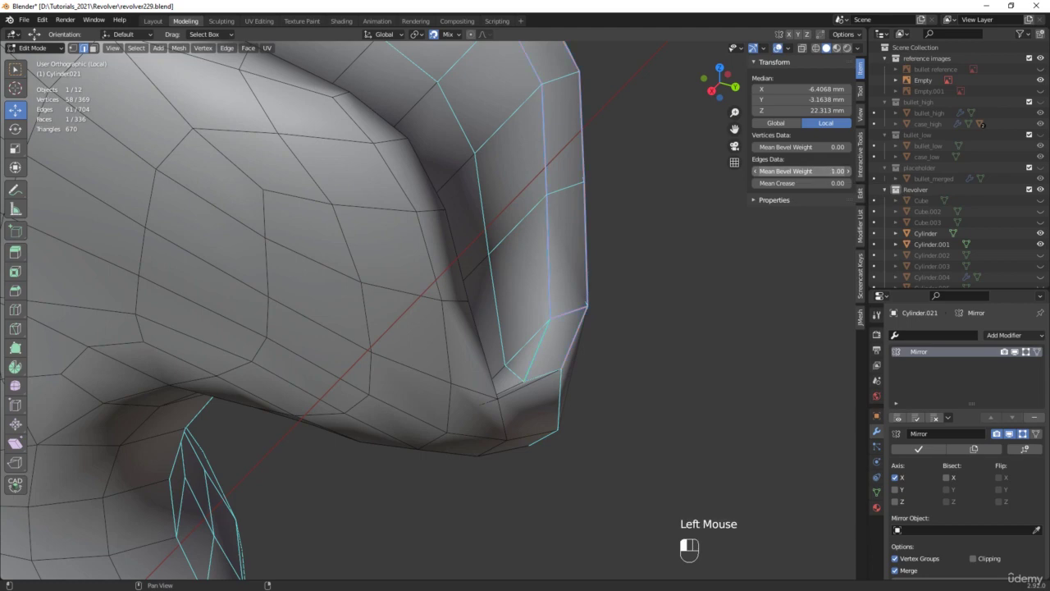
Deselect everything, toggle the wireframe overlay, and examine the bevel-weighted edges along the front and rear borders
{"action": "scroll", "coordinate": [616, 284], "scroll_direction": "down", "scroll_amount": 4}
{"action": "middle_click_drag", "start_coordinate": [617, 283], "coordinate": [571, 378]}
{"action": "left_click", "coordinate": [619, 292]}
{"action": "key", "text": "F4"}
{"action": "scroll", "coordinate": [582, 290], "scroll_direction": "down", "scroll_amount": 2}
{"action": "middle_click_drag", "start_coordinate": [376, 325], "coordinate": [626, 287]}
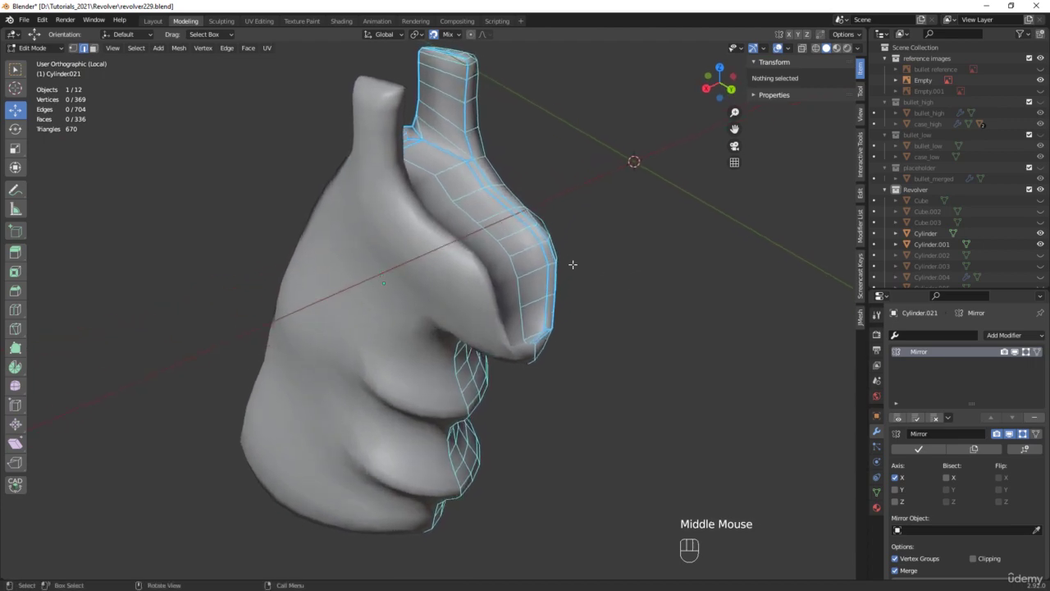
{"action": "scroll", "coordinate": [456, 156], "scroll_direction": "up", "scroll_amount": 4}
{"action": "middle_click_drag", "start_coordinate": [433, 146], "coordinate": [568, 177]}
{"action": "scroll", "coordinate": [586, 155], "scroll_direction": "down", "scroll_amount": 2}
Return to Object Mode, toggle the wireframe overlay, and add Bevel and WeightedNormal modifiers to the grip with JMesh's Bevel operation
{"action": "left_click", "coordinate": [860, 320]}
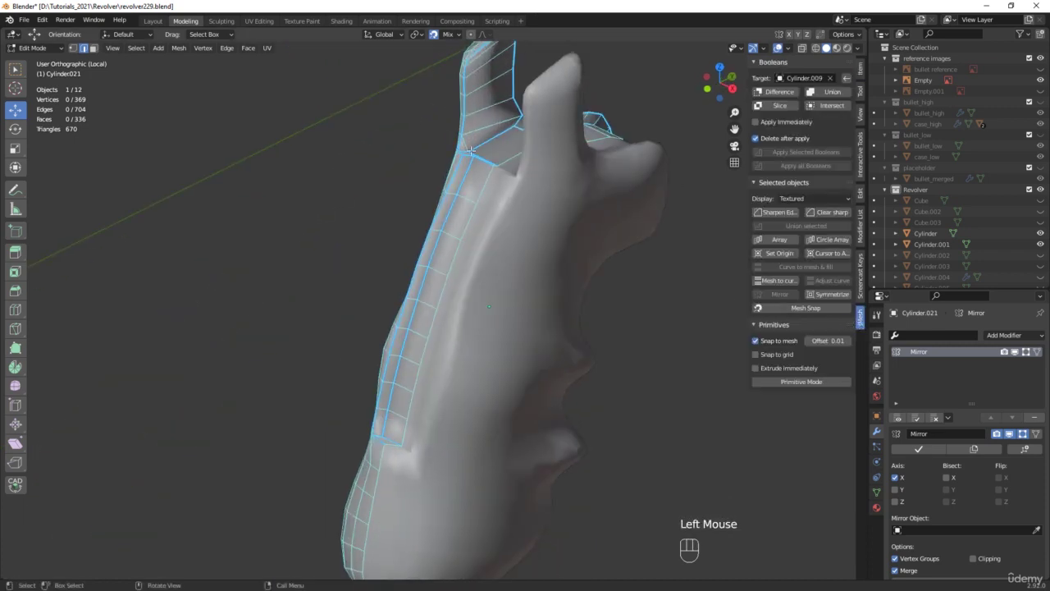
{"action": "key", "text": "Tab"}
{"action": "key", "text": "F4"}
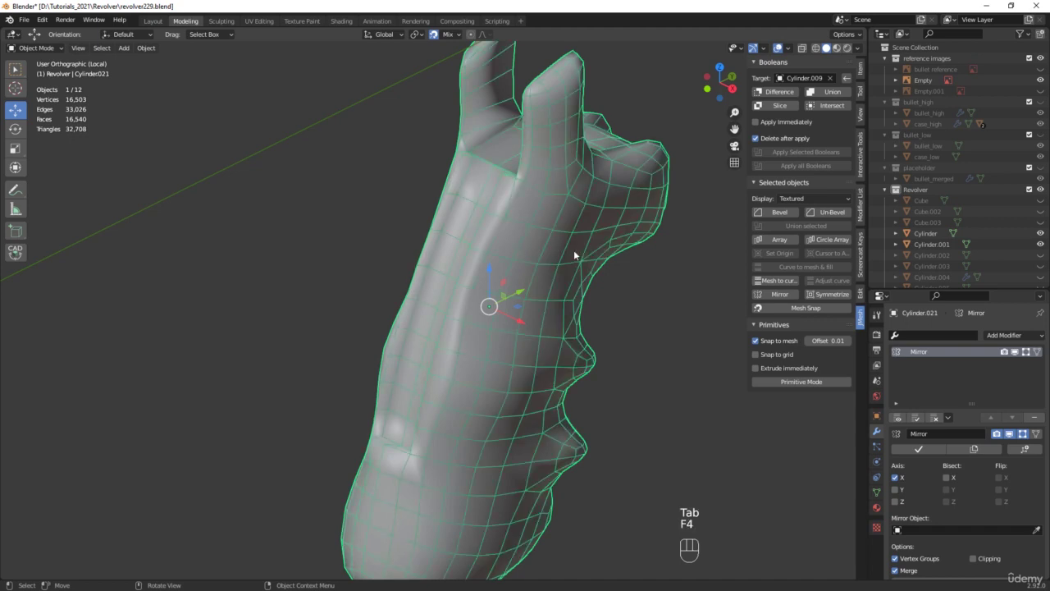
{"action": "left_click", "coordinate": [779, 212]}
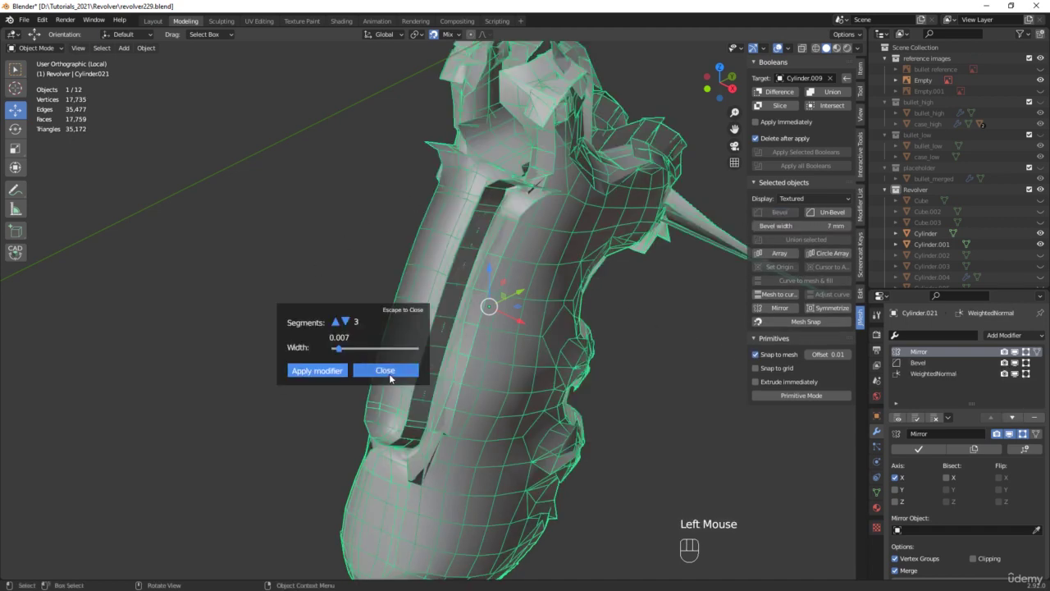
{"action": "left_click", "coordinate": [386, 371]}
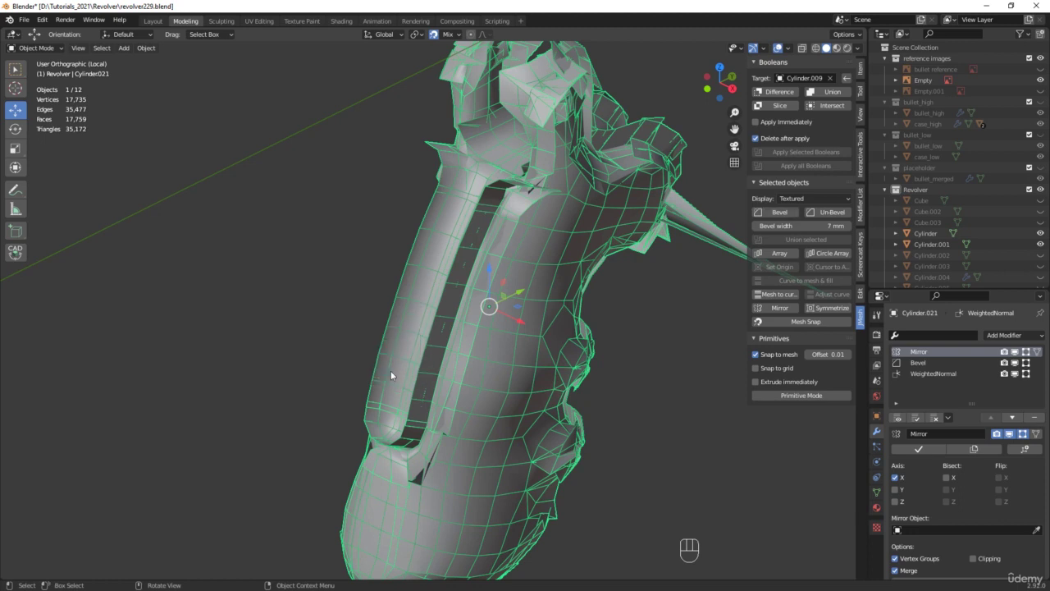
Set the Bevel modifier to 1 segment with an offset of 0.3 mm
{"action": "left_click", "coordinate": [919, 362]}
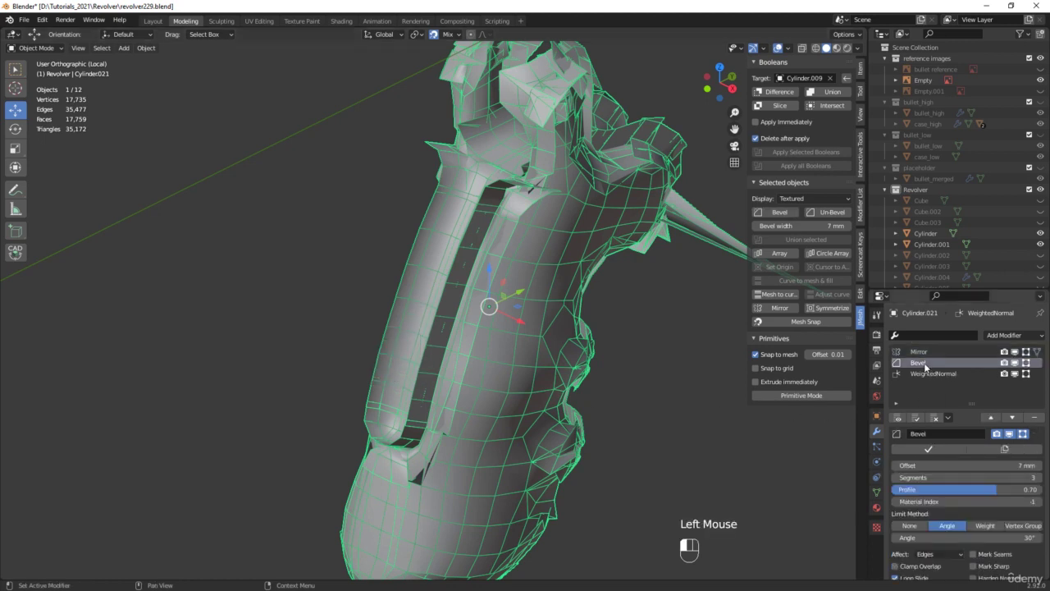
{"action": "left_click", "coordinate": [895, 477]}
{"action": "left_click", "coordinate": [896, 477]}
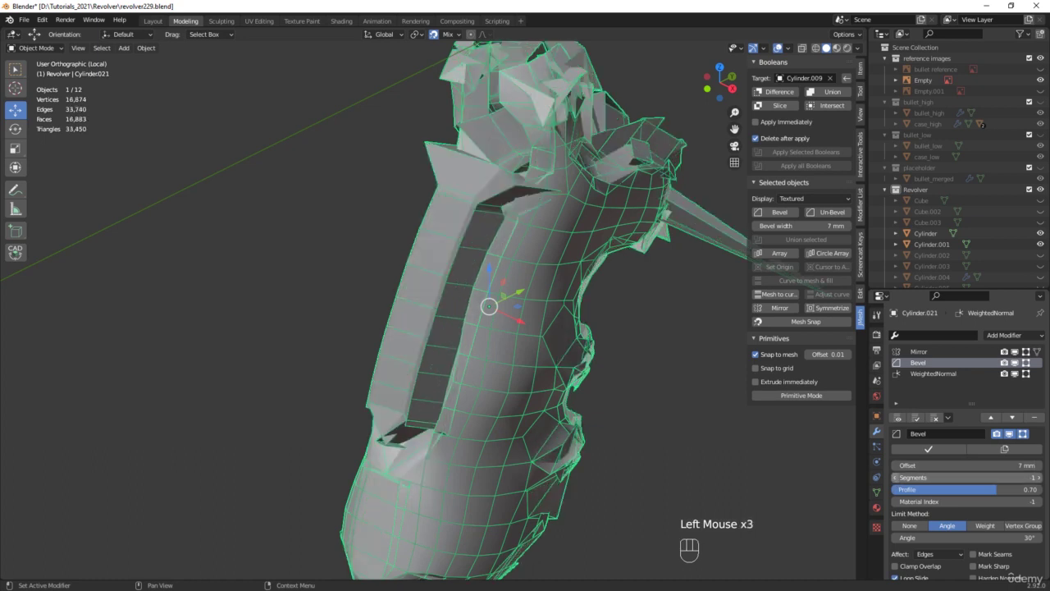
{"action": "left_click", "coordinate": [907, 465]}
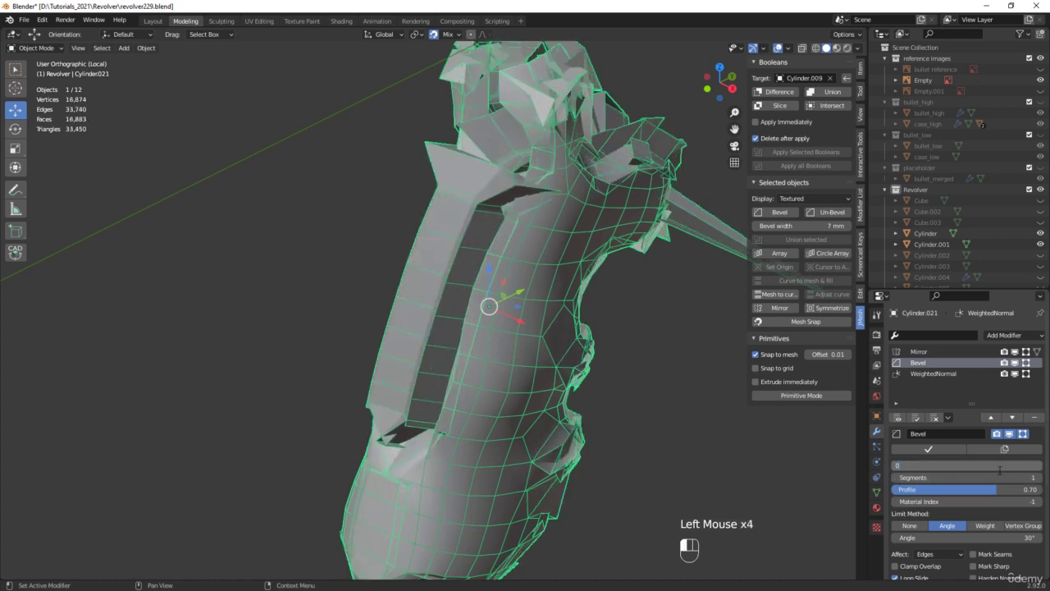
{"action": "key", "text": "Return"}
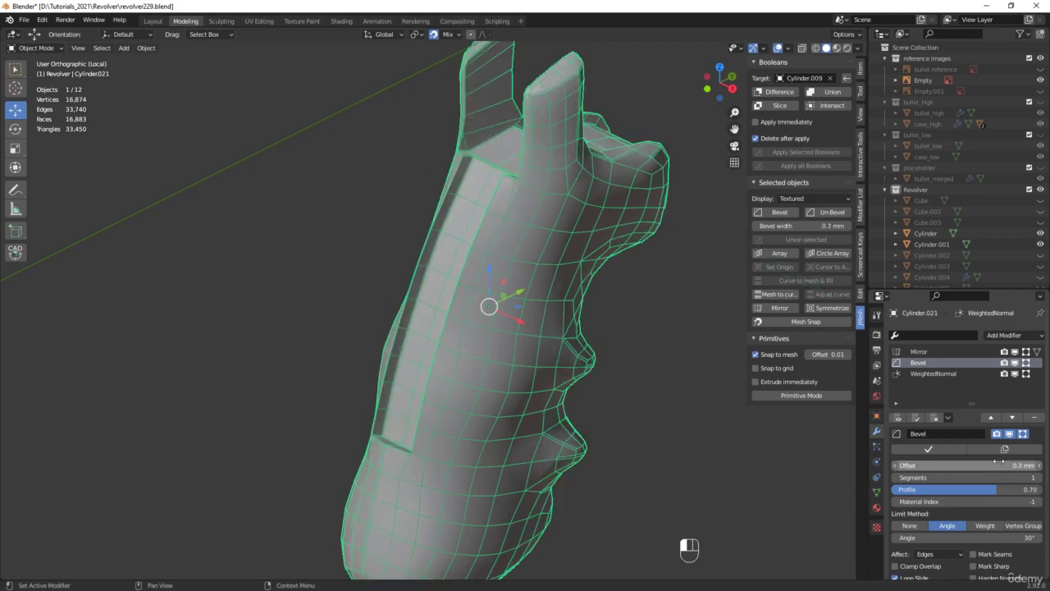
Set the Bevel modifier's limit method to Weight and examine the bevelled borders on the grip's front and side
{"action": "middle_click_drag", "start_coordinate": [525, 234], "coordinate": [582, 245]}
{"action": "scroll", "coordinate": [485, 170], "scroll_direction": "up", "scroll_amount": 5}
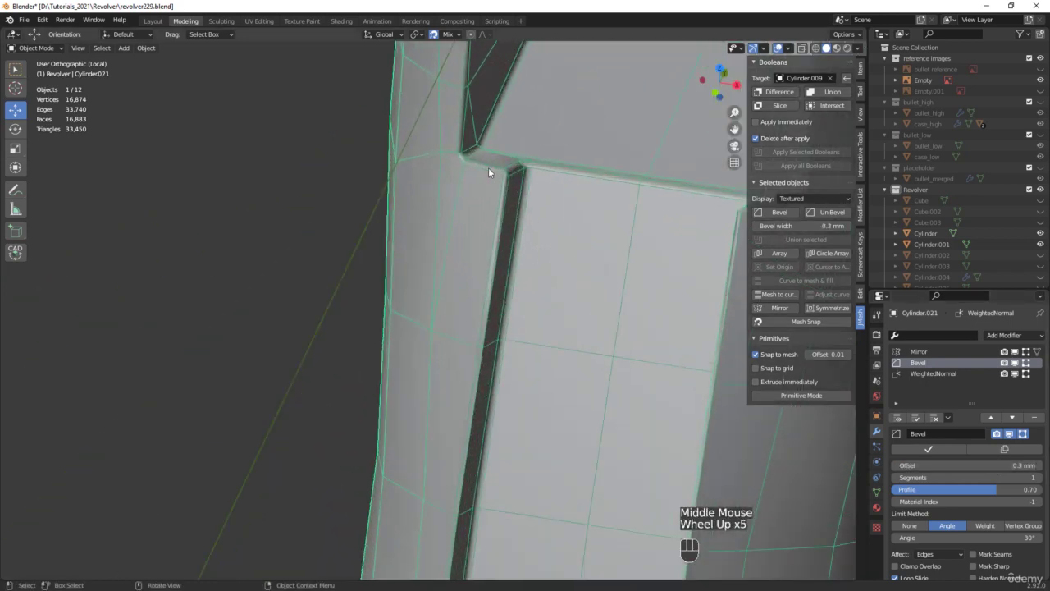
{"action": "scroll", "coordinate": [484, 186], "scroll_direction": "down", "scroll_amount": 4}
{"action": "middle_click_drag", "start_coordinate": [483, 186], "coordinate": [647, 167]}
{"action": "middle_click_drag", "start_coordinate": [481, 348], "coordinate": [490, 326]}
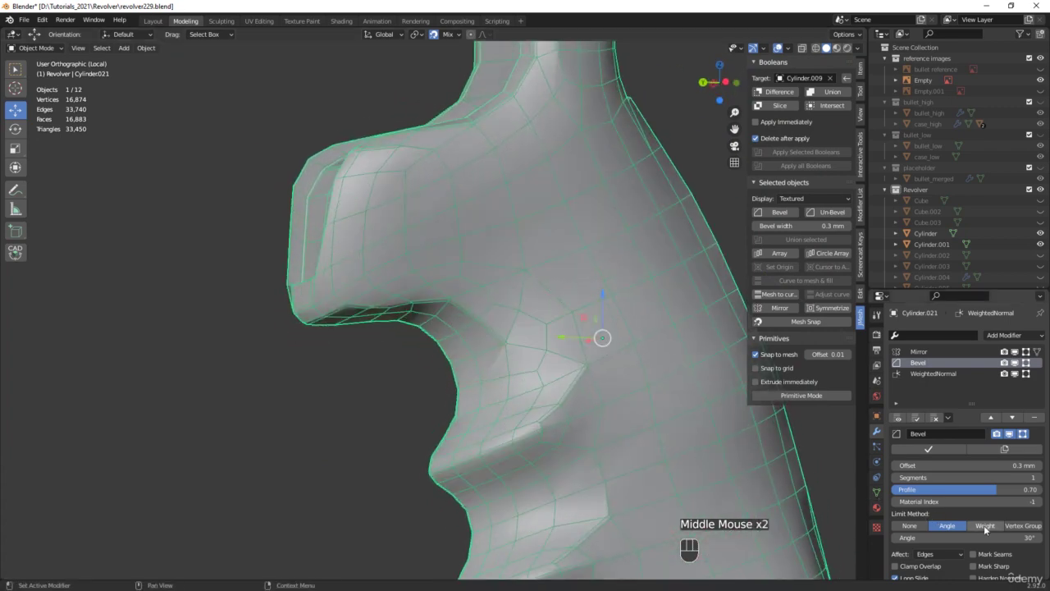
{"action": "scroll", "coordinate": [998, 522], "scroll_direction": "down", "scroll_amount": 4}
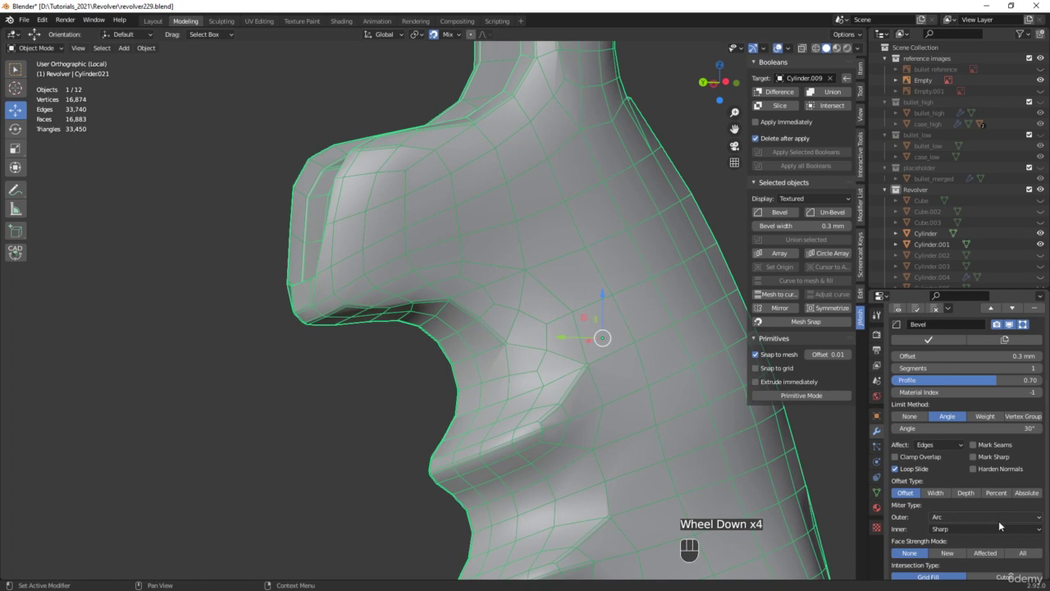
{"action": "scroll", "coordinate": [992, 506], "scroll_direction": "down", "scroll_amount": 2}
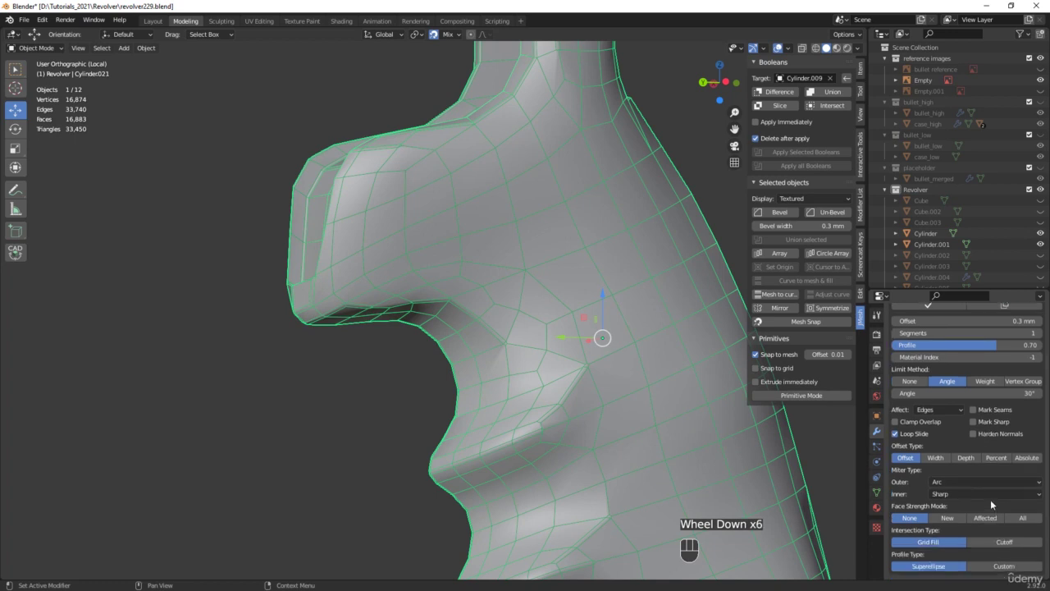
{"action": "left_click", "coordinate": [981, 383]}
{"action": "middle_click_drag", "start_coordinate": [361, 346], "coordinate": [485, 367]}
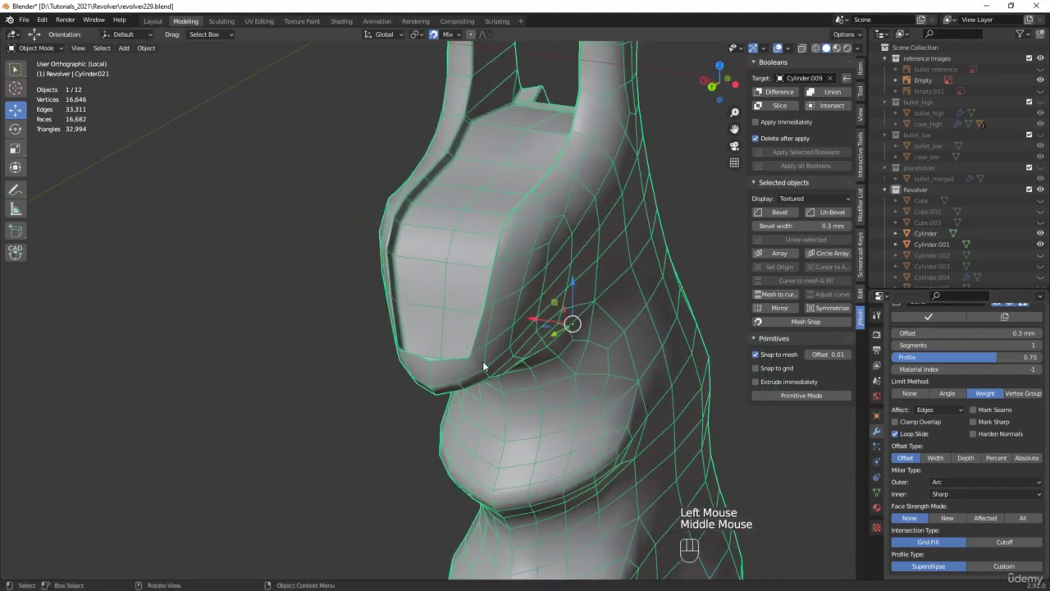
{"action": "middle_click_drag", "start_coordinate": [465, 267], "coordinate": [468, 318]}
{"action": "scroll", "coordinate": [467, 318], "scroll_direction": "down", "scroll_amount": 2}
{"action": "scroll", "coordinate": [488, 337], "scroll_direction": "up", "scroll_amount": 1}
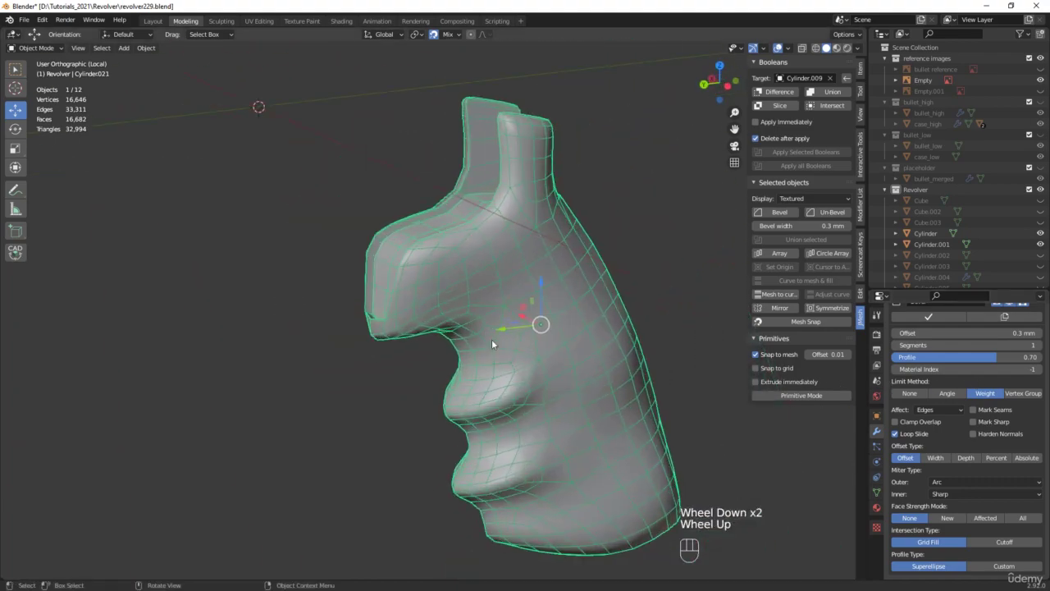
Add a Subdivision Surface modifier to the grip and exit local view to see it on the whole revolver
{"action": "scroll", "coordinate": [948, 339], "scroll_direction": "up", "scroll_amount": 3}
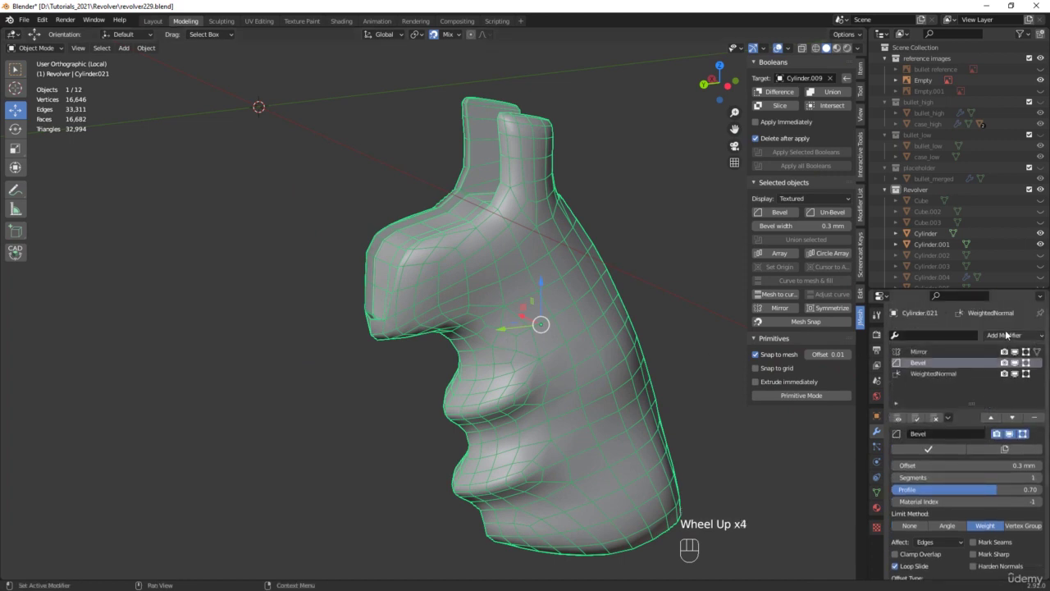
{"action": "left_click", "coordinate": [1007, 334]}
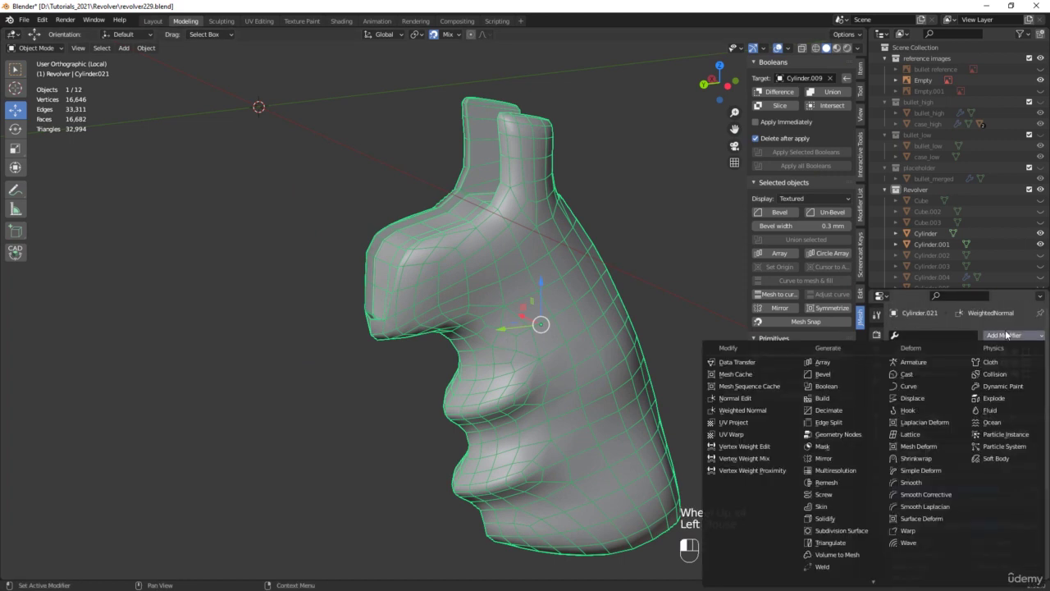
{"action": "left_click", "coordinate": [839, 531]}
{"action": "key", "text": "F4"}
{"action": "middle_click_drag", "start_coordinate": [651, 329], "coordinate": [577, 311]}
{"action": "scroll", "coordinate": [357, 380], "scroll_direction": "up", "scroll_amount": 3}
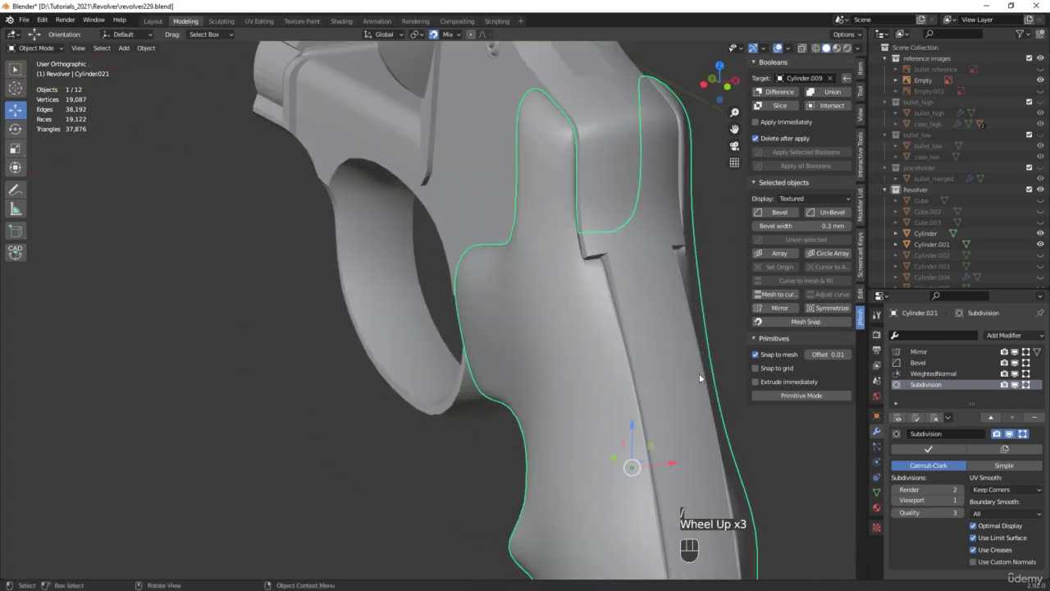
Set the Subdivision modifier's viewport level to 2 and save the file incrementally as revolver230.blend
{"action": "left_click", "coordinate": [962, 500]}
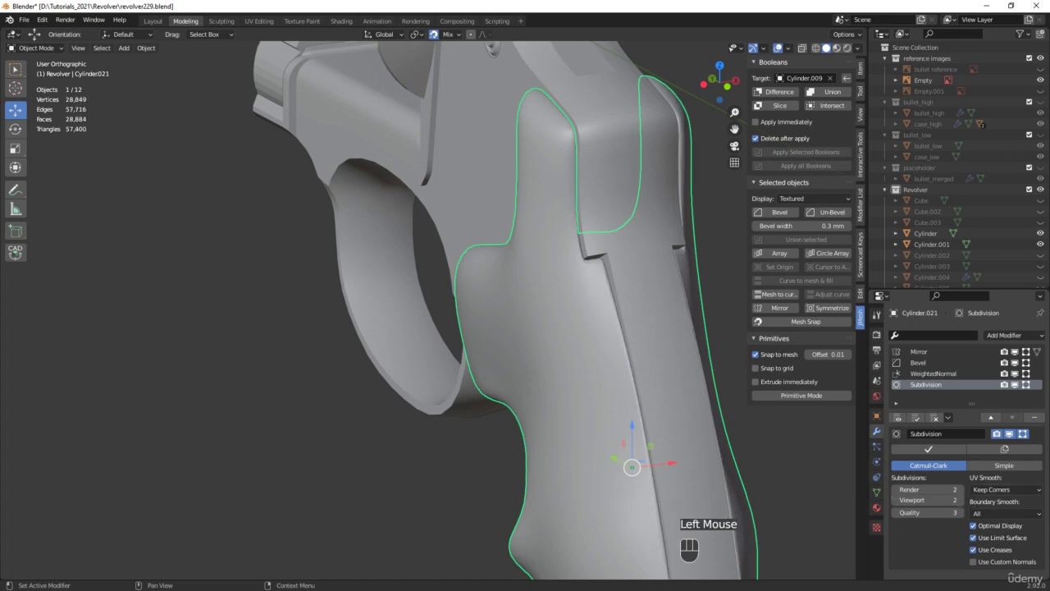
{"action": "key", "text": "ctrl+alt+s"}
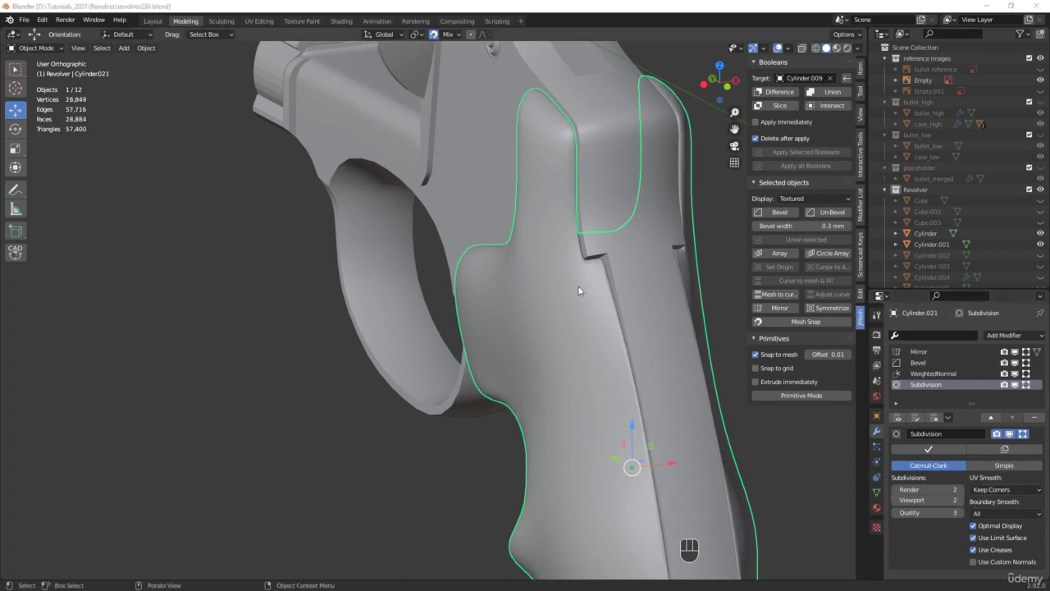
In the left view, with snapping off, move the grip's vertices at the upper rear notch corner about 1 mm rearward and upward
{"action": "middle_click_drag", "start_coordinate": [502, 301], "coordinate": [445, 272]}
{"action": "scroll", "coordinate": [434, 279], "scroll_direction": "up", "scroll_amount": 4}
{"action": "key", "text": "Tab"}
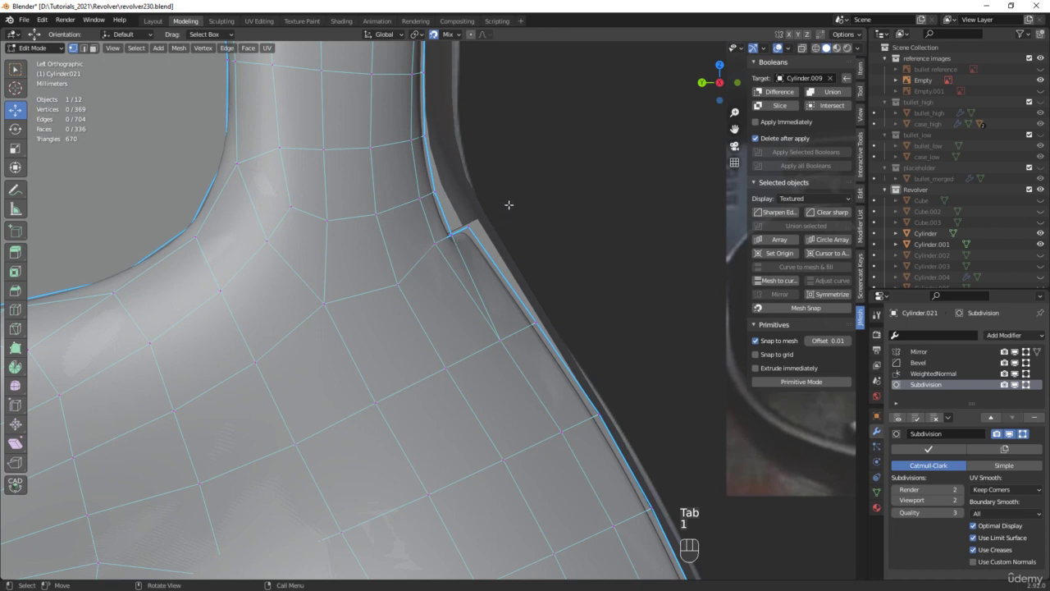
{"action": "left_click_drag", "start_coordinate": [520, 200], "coordinate": [448, 261]}
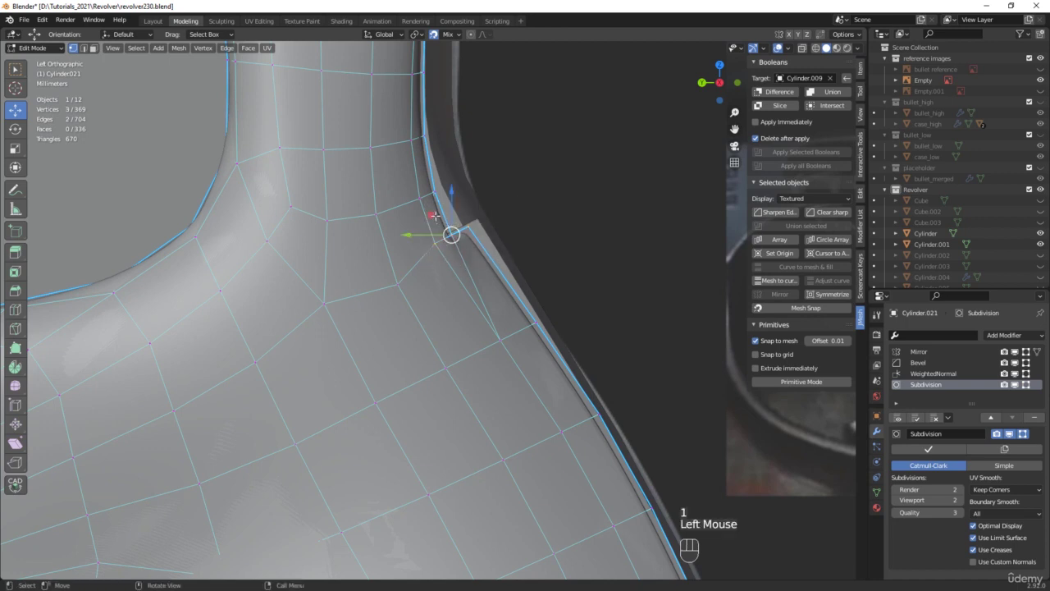
{"action": "left_click_drag", "start_coordinate": [434, 216], "coordinate": [448, 210]}
{"action": "key", "text": "ctrl+z"}
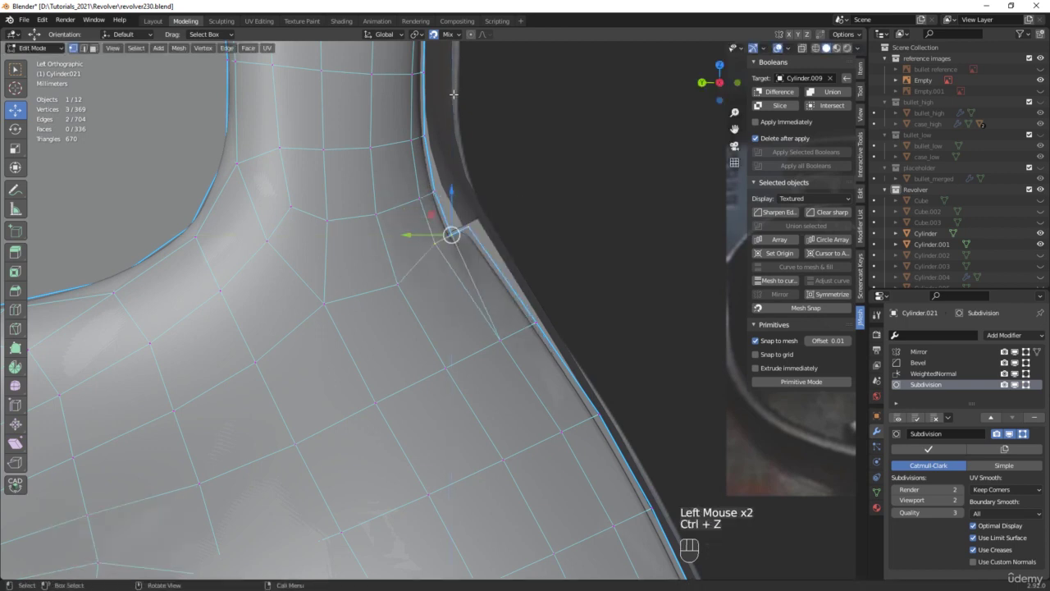
{"action": "left_click", "coordinate": [433, 36]}
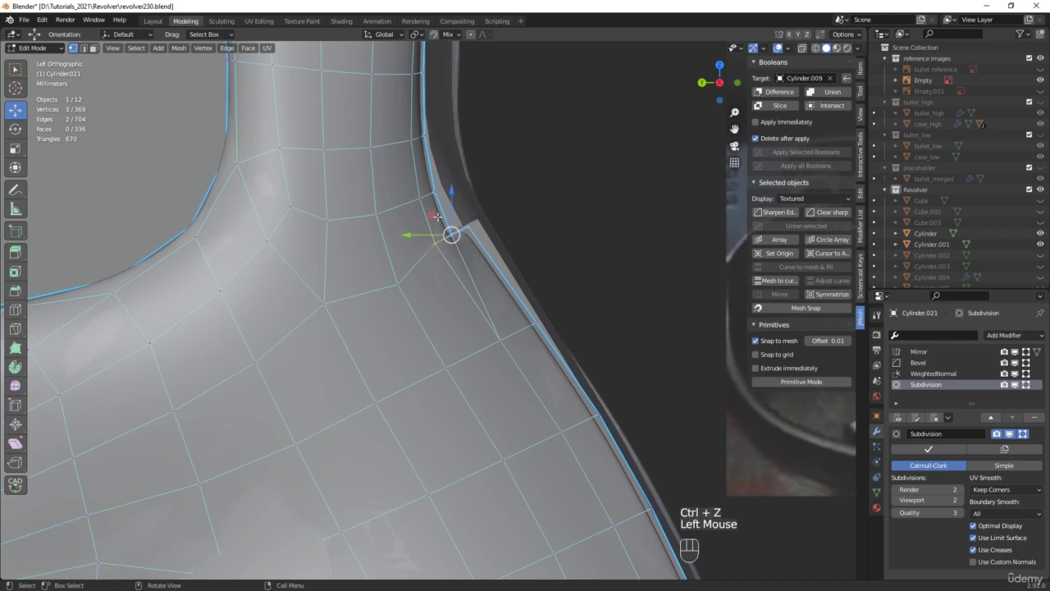
{"action": "left_click_drag", "start_coordinate": [438, 216], "coordinate": [447, 203]}
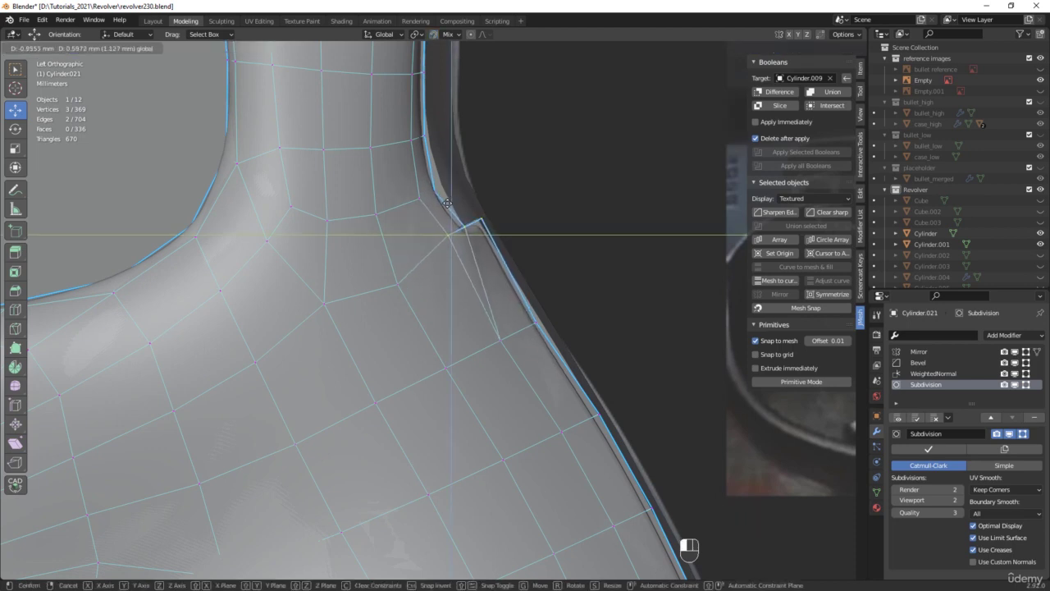
{"action": "left_click_drag", "start_coordinate": [448, 203], "coordinate": [448, 205]}
Move the vertex pairs just below and above the notch rearward in Y by about 0.4, 0.6 and 0.2 mm to even the border
{"action": "left_click_drag", "start_coordinate": [575, 363], "coordinate": [505, 310]}
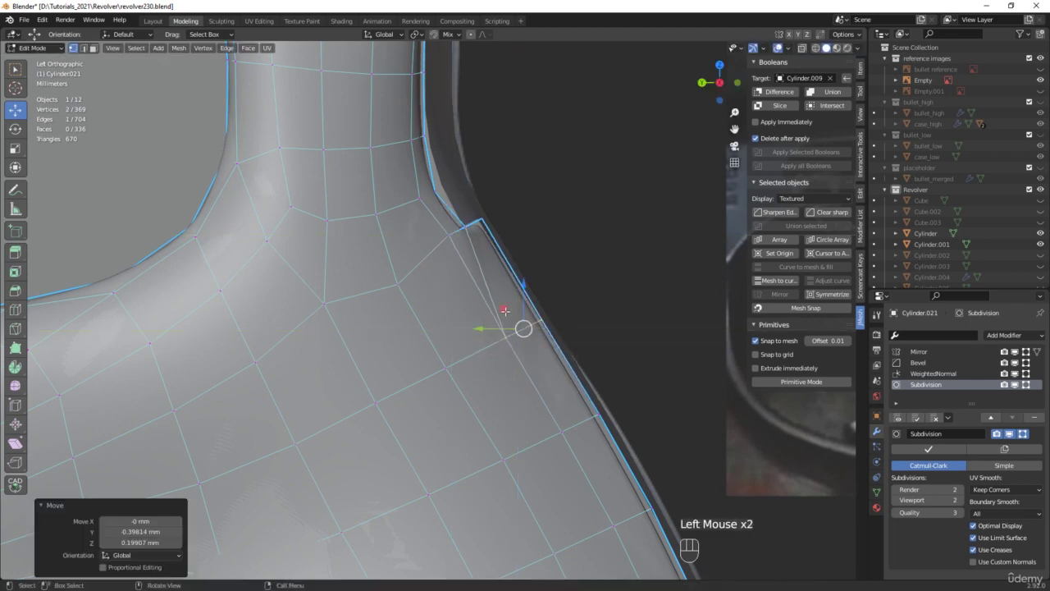
{"action": "left_click", "coordinate": [425, 197]}
{"action": "left_click_drag", "start_coordinate": [423, 196], "coordinate": [425, 153]}
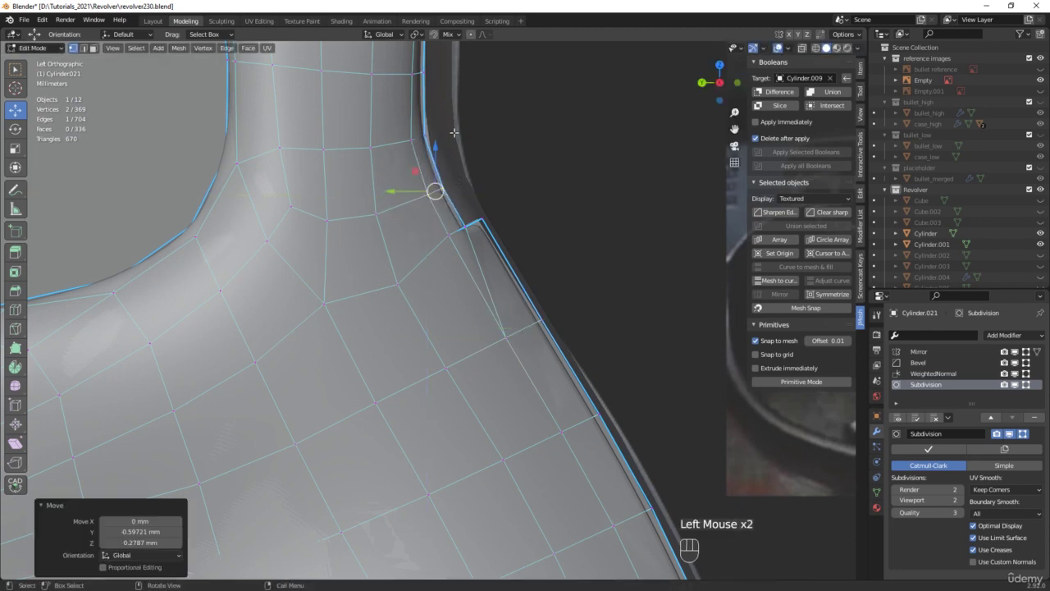
{"action": "left_click", "coordinate": [416, 138]}
{"action": "scroll", "coordinate": [406, 123], "scroll_direction": "up", "scroll_amount": 3}
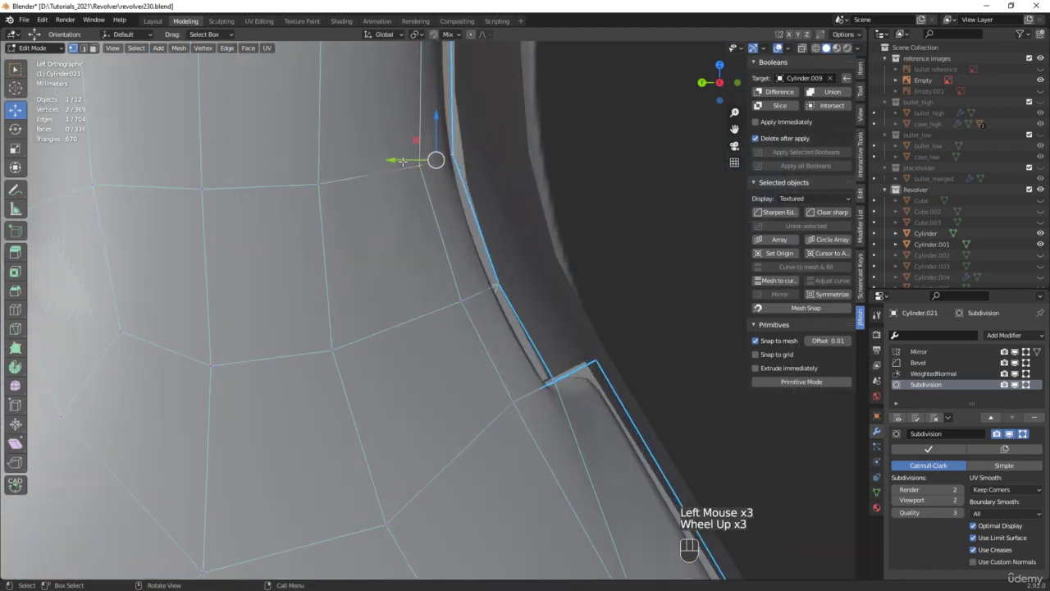
{"action": "left_click_drag", "start_coordinate": [402, 161], "coordinate": [408, 160]}
{"action": "scroll", "coordinate": [410, 161], "scroll_direction": "down", "scroll_amount": 4}
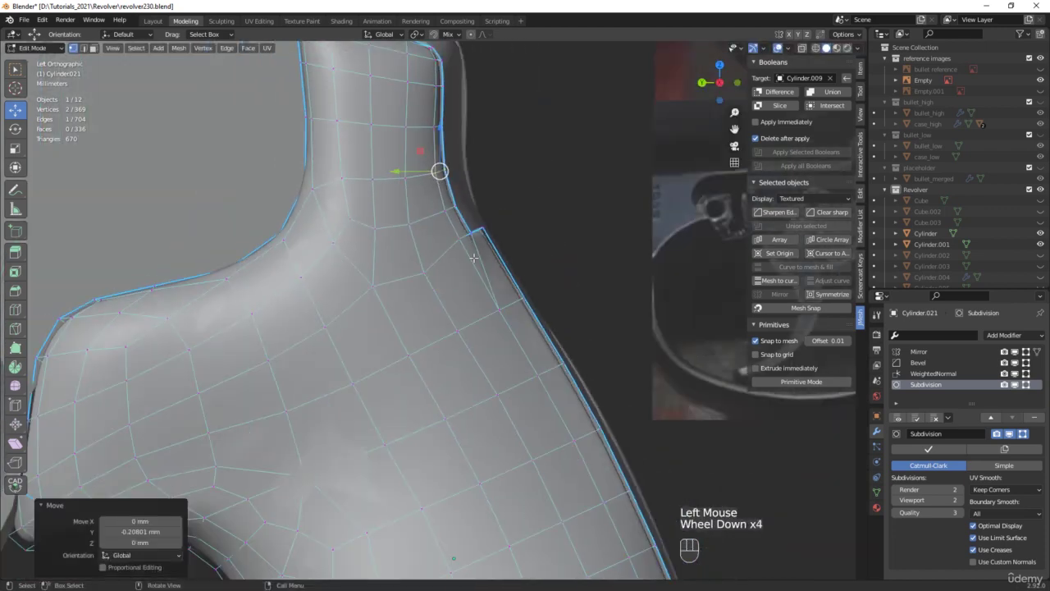
Switch to editing the frame object Cylinder.009 with X-ray on and delete the end vertices at the backstrap's lower tip
{"action": "scroll", "coordinate": [555, 249], "scroll_direction": "down", "scroll_amount": 3}
{"action": "middle_click_drag", "start_coordinate": [555, 249], "coordinate": [546, 333], "text": "shift"}
{"action": "scroll", "coordinate": [546, 332], "scroll_direction": "up", "scroll_amount": 3}
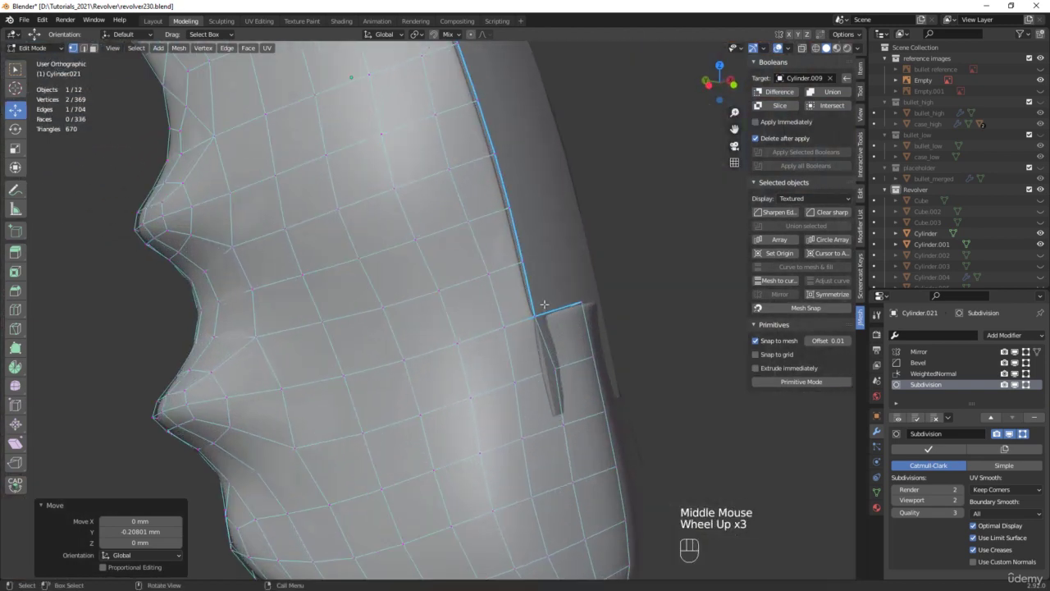
{"action": "key", "text": "Tab"}
{"action": "left_click", "coordinate": [556, 265]}
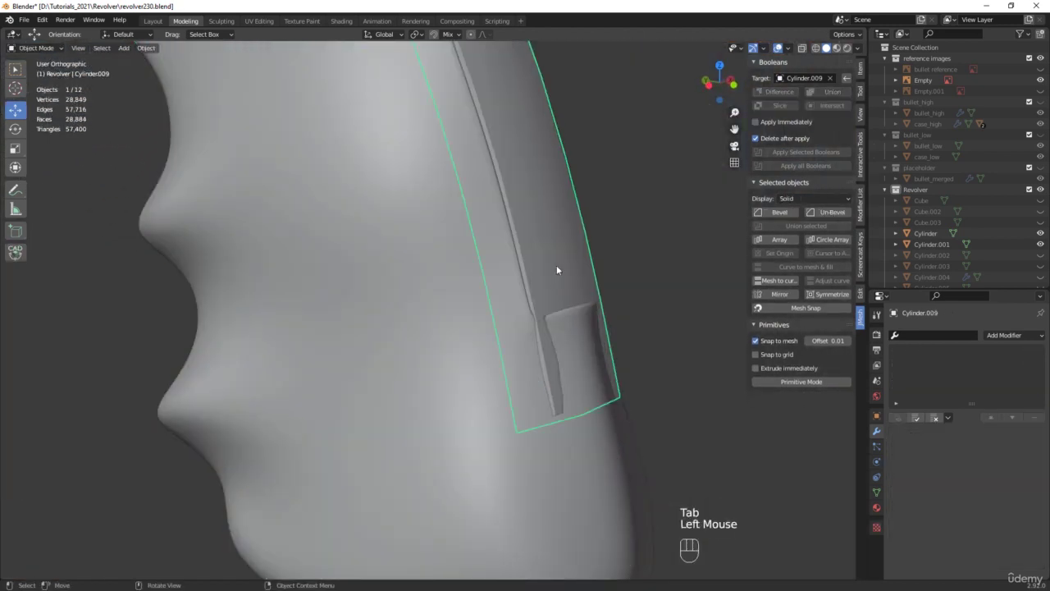
{"action": "scroll", "coordinate": [556, 265], "scroll_direction": "down", "scroll_amount": 1}
{"action": "key", "text": "alt+z"}
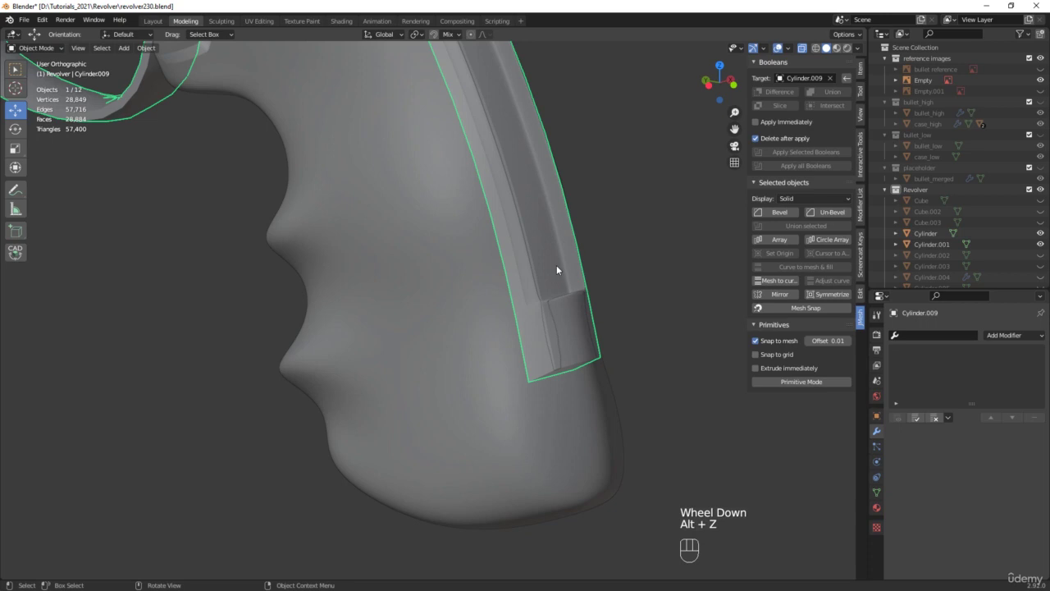
{"action": "key", "text": "Tab"}
{"action": "left_click_drag", "start_coordinate": [648, 336], "coordinate": [525, 386]}
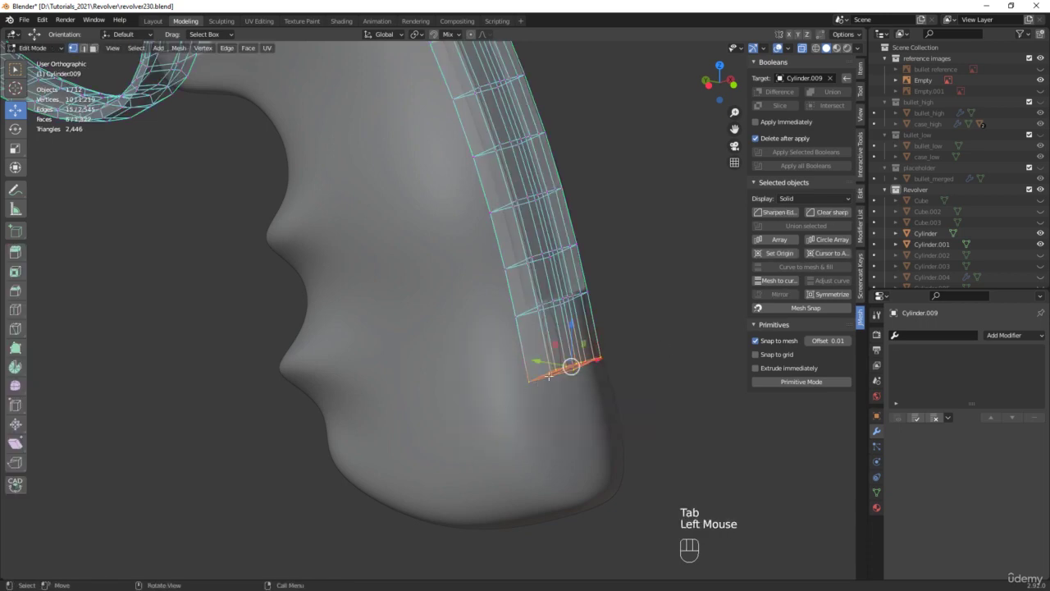
{"action": "key", "text": "x"}
{"action": "left_click", "coordinate": [527, 301]}
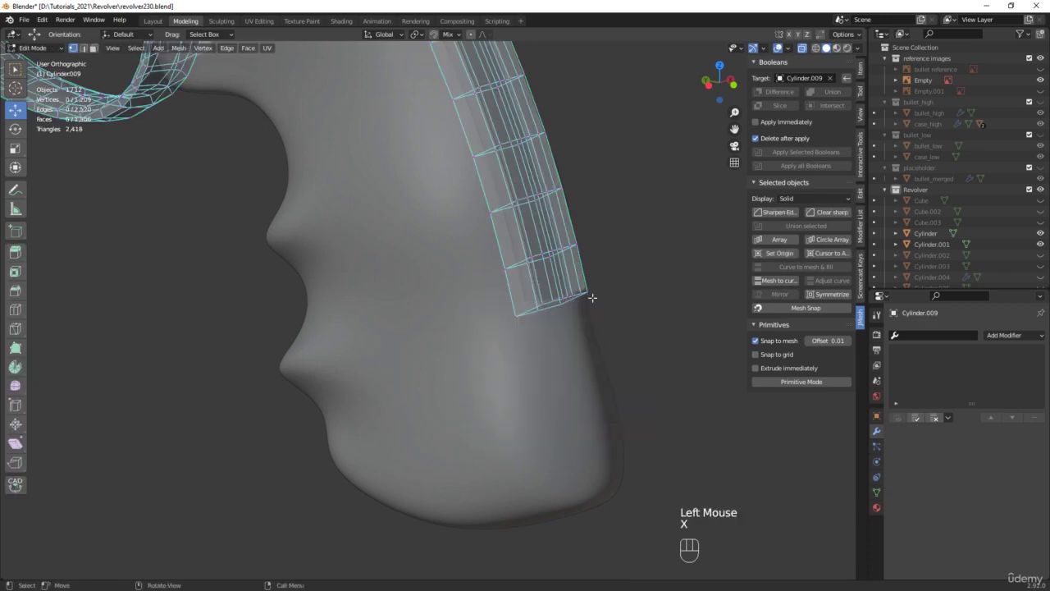
Select the open edge loop at the backstrap's lower end and fill it with a face
{"action": "middle_click_drag", "start_coordinate": [529, 302], "coordinate": [544, 302]}
{"action": "scroll", "coordinate": [544, 303], "scroll_direction": "up", "scroll_amount": 4}
{"action": "scroll", "coordinate": [544, 303], "scroll_direction": "up", "scroll_amount": 2}
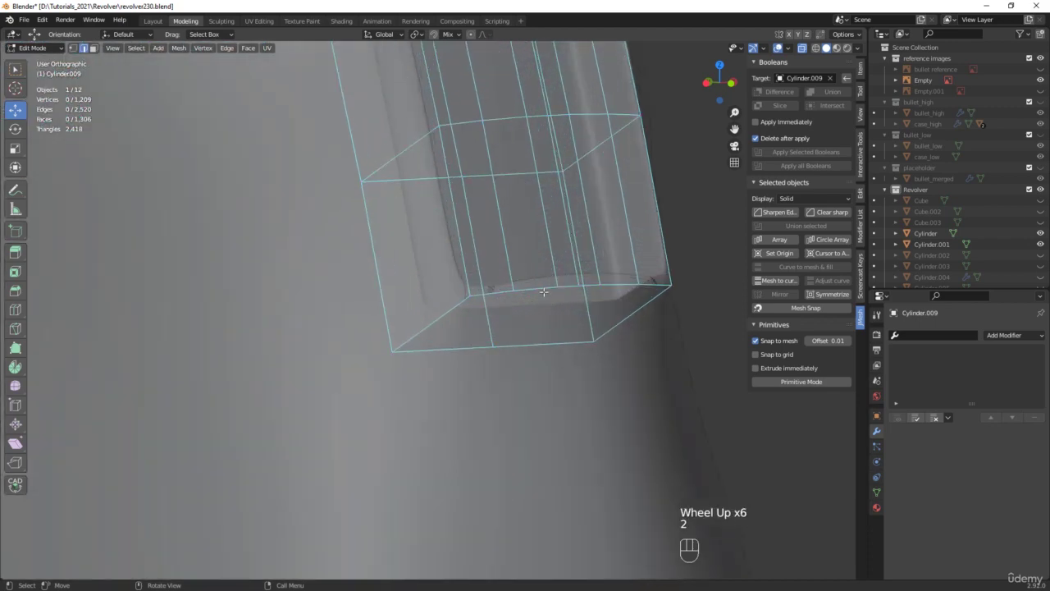
{"action": "key", "text": "f"}
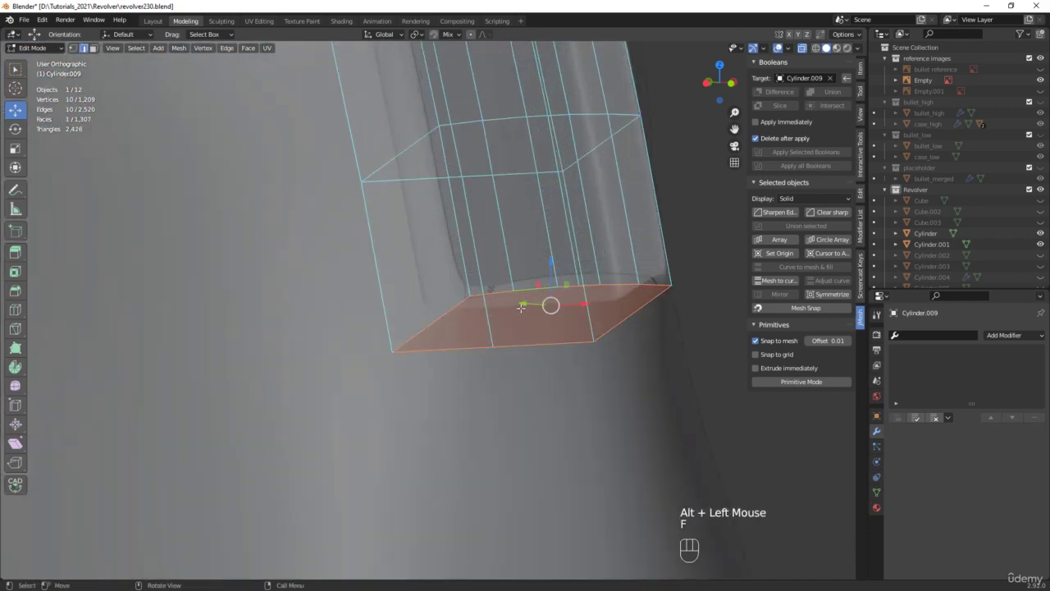
Connect the two rim vertices on the left side of the new end face to its left far corner
{"action": "mouse_move", "coordinate": [525, 301]}
{"action": "middle_mouse_down"}
{"action": "mouse_move", "coordinate": [470, 301]}
{"action": "mouse_move", "coordinate": [509, 287]}
{"action": "mouse_move", "coordinate": [540, 298]}
{"action": "middle_mouse_up"}
{"action": "scroll", "coordinate": [470, 302], "scroll_direction": "up", "scroll_amount": 2}
{"action": "left_click", "coordinate": [479, 272]}
{"action": "left_click", "coordinate": [548, 276], "text": "shift"}
{"action": "left_click", "coordinate": [431, 375], "text": "shift"}
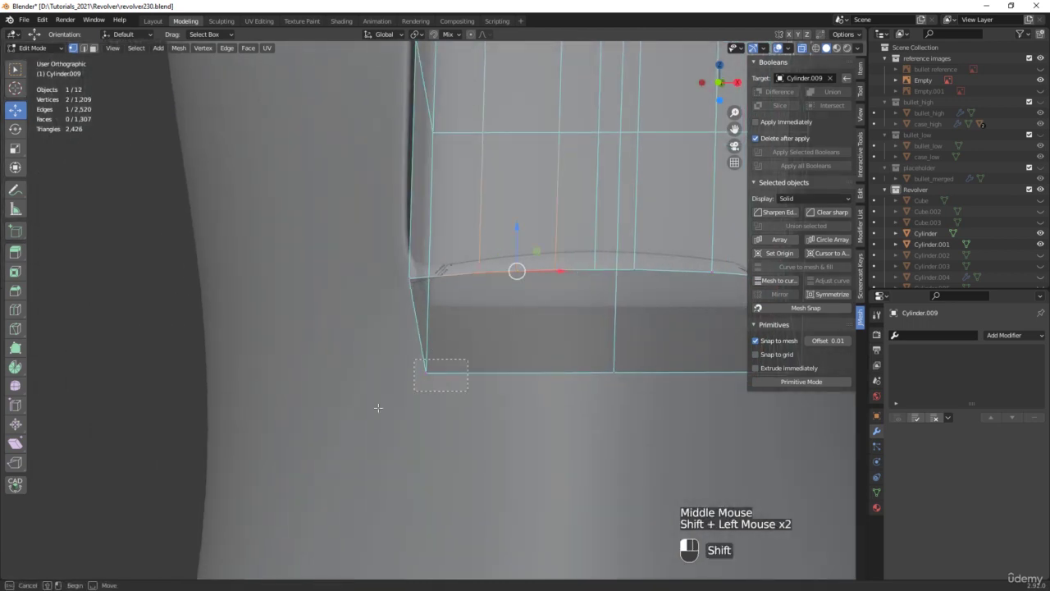
{"action": "key", "text": "j"}
Connect the two rim vertices on the right side of the end face to its right far corner
{"action": "scroll", "coordinate": [450, 393], "scroll_direction": "down", "scroll_amount": 2}
{"action": "middle_click_drag", "start_coordinate": [605, 336], "coordinate": [558, 324], "text": "shift"}
{"action": "middle_click_drag", "start_coordinate": [558, 325], "coordinate": [525, 328]}
{"action": "left_click_drag", "start_coordinate": [506, 339], "coordinate": [573, 312]}
{"action": "left_click", "coordinate": [629, 371], "text": "shift"}
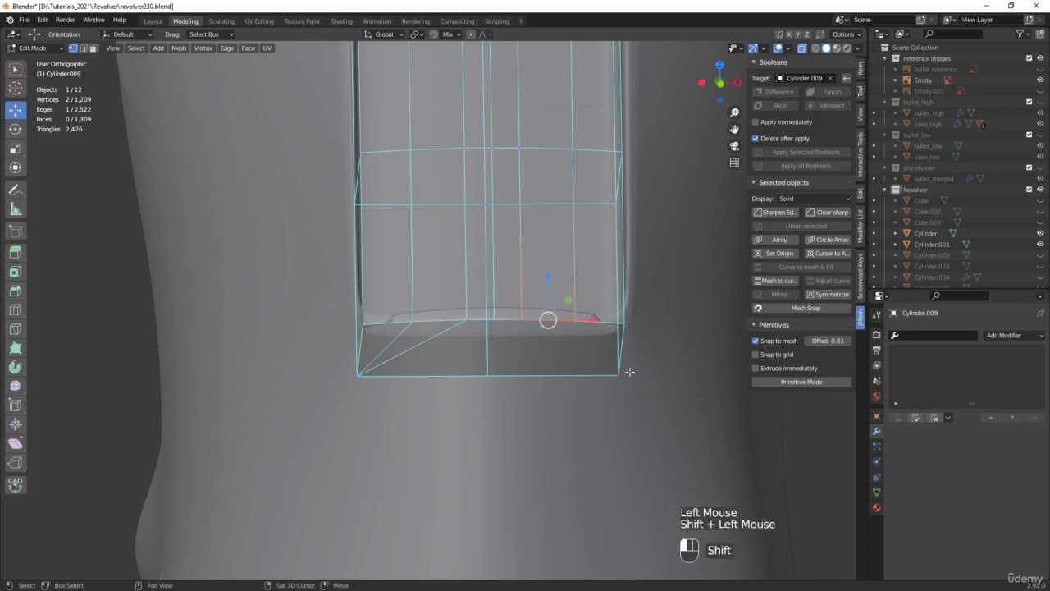
{"action": "key", "text": "j"}
Connect the middle vertex of the end face's far edge to the central vertex on the opposite rim
{"action": "middle_click_drag", "start_coordinate": [552, 352], "coordinate": [493, 361]}
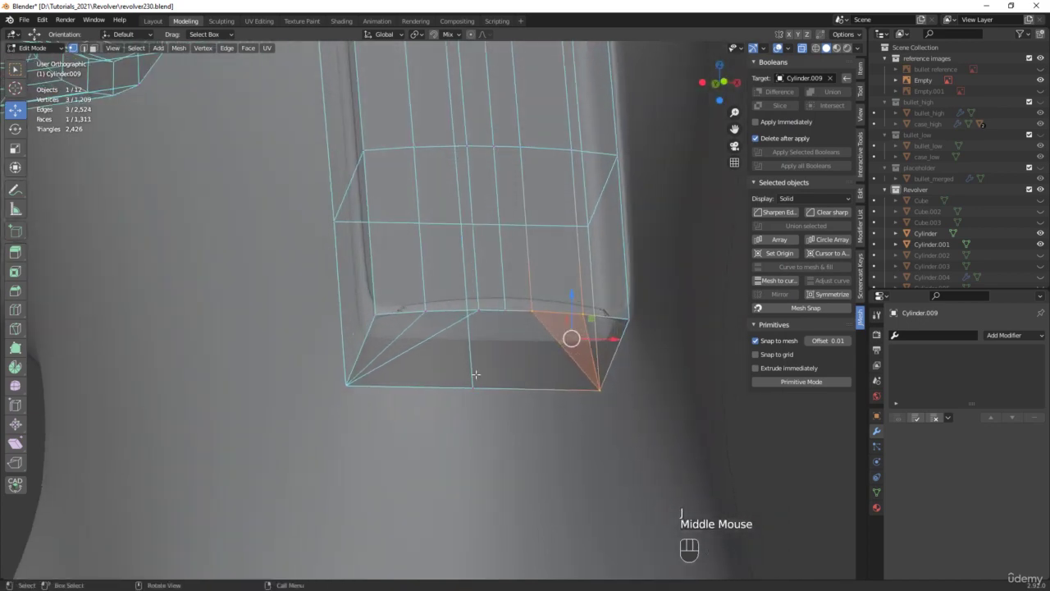
{"action": "left_click", "coordinate": [471, 384]}
{"action": "left_click", "coordinate": [507, 313], "text": "shift"}
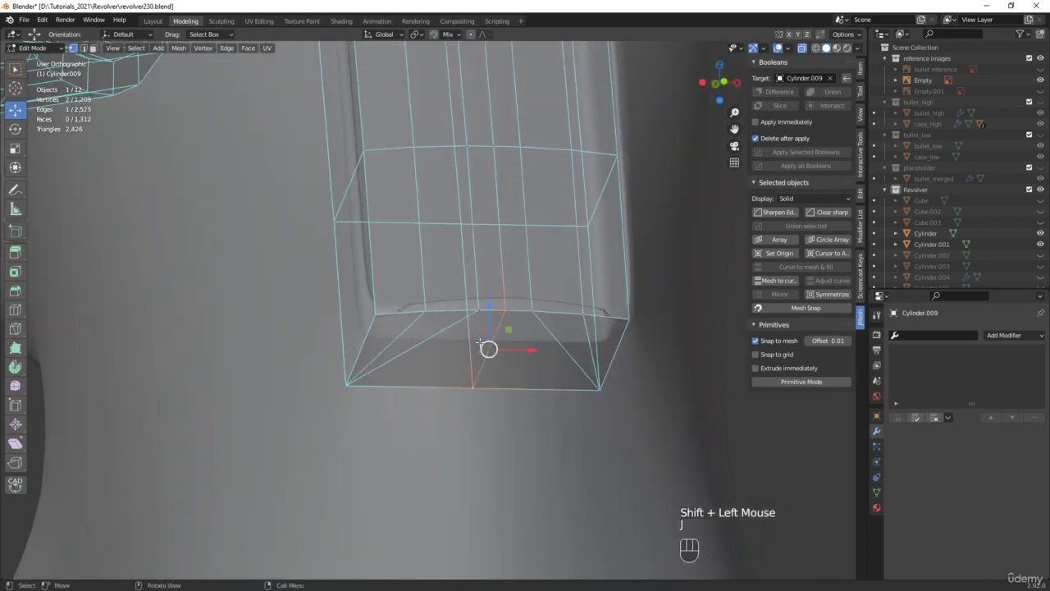
{"action": "key", "text": "j"}
Select the backstrap's entire inner-edge vertices from the side and move them about -3.30 mm in Y and 1.65 mm in Z
{"action": "scroll", "coordinate": [492, 328], "scroll_direction": "down", "scroll_amount": 4}
{"action": "middle_click_drag", "start_coordinate": [492, 328], "coordinate": [515, 478], "text": "alt"}
{"action": "scroll", "coordinate": [542, 312], "scroll_direction": "down", "scroll_amount": 1}
{"action": "left_click_drag", "start_coordinate": [509, 506], "coordinate": [556, 415]}
{"action": "left_click_drag", "start_coordinate": [491, 420], "coordinate": [466, 375], "text": "shift"}
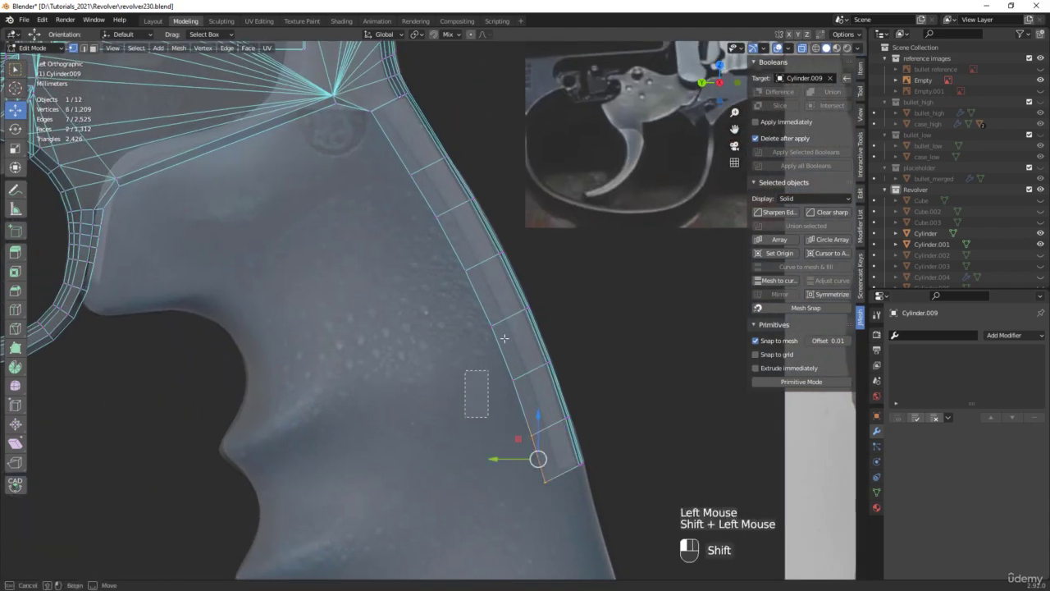
{"action": "left_click_drag", "start_coordinate": [481, 318], "coordinate": [525, 386], "text": "shift"}
{"action": "left_click_drag", "start_coordinate": [473, 207], "coordinate": [473, 208], "text": "shift"}
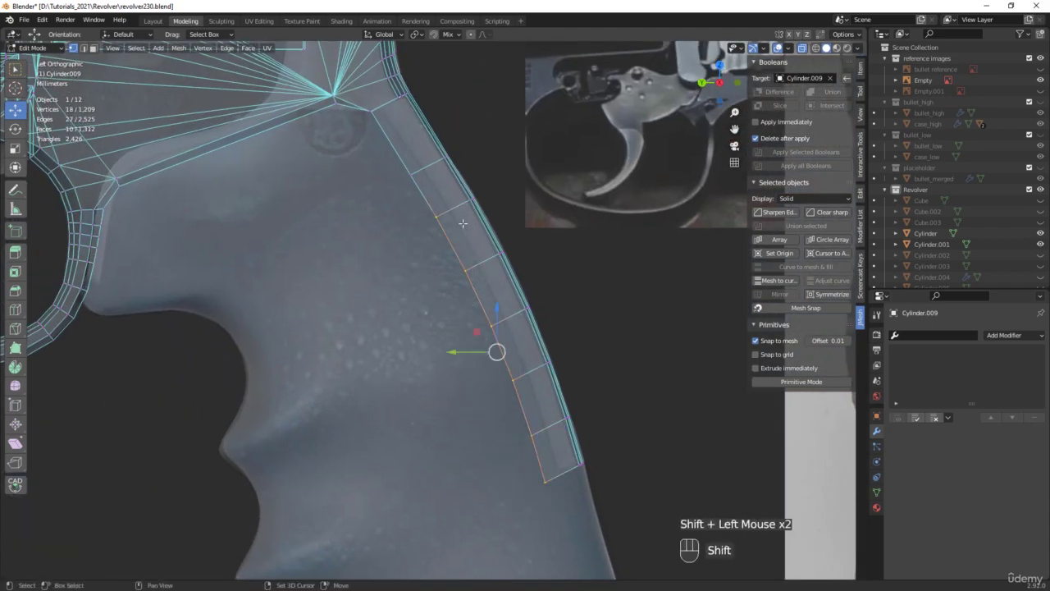
{"action": "left_click_drag", "start_coordinate": [427, 161], "coordinate": [428, 161], "text": "shift"}
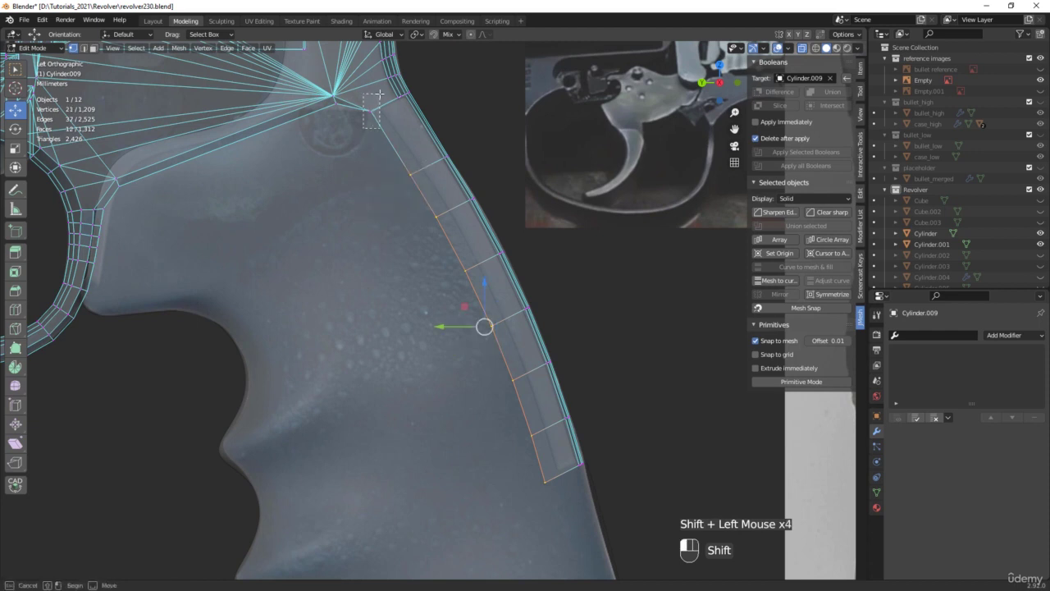
{"action": "left_click_drag", "start_coordinate": [379, 94], "coordinate": [379, 94], "text": "shift"}
{"action": "left_click_drag", "start_coordinate": [462, 284], "coordinate": [466, 253]}
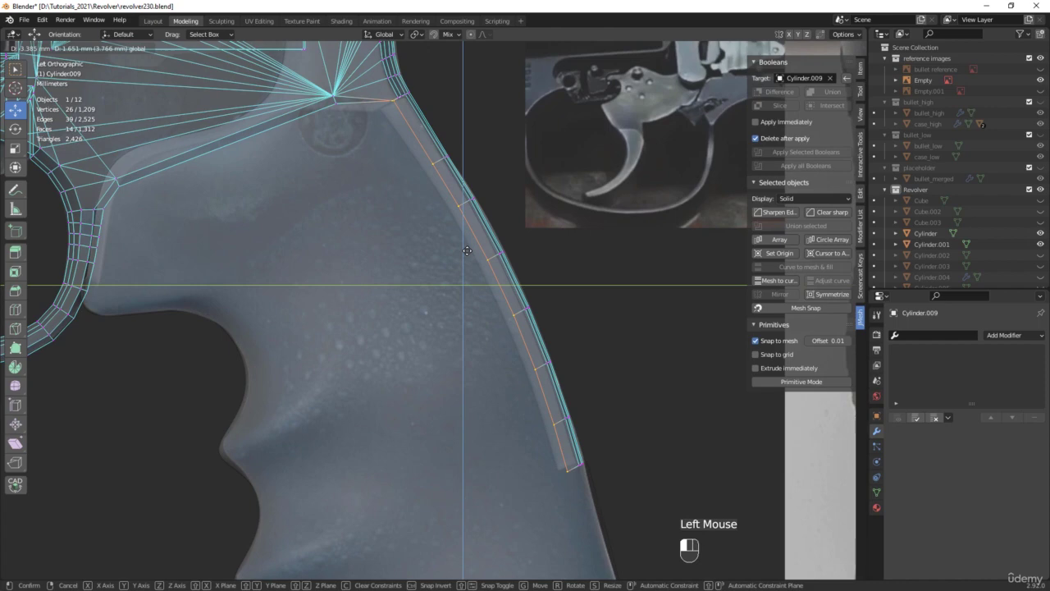
{"action": "left_click_drag", "start_coordinate": [466, 250], "coordinate": [467, 253]}
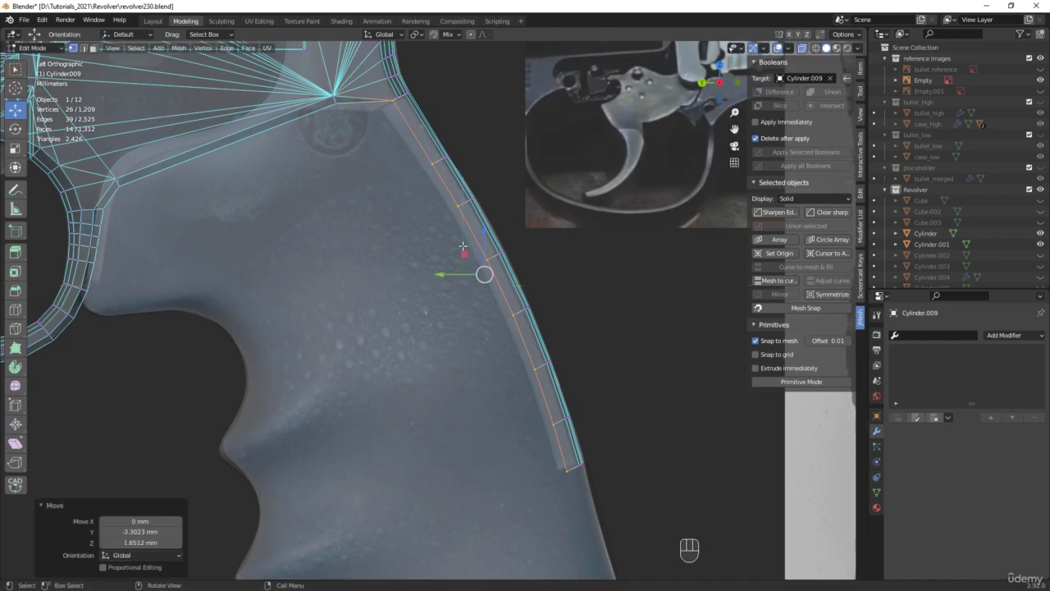
Select the two outer rim corner vertices at the backstrap's lower end and shift them slightly along Y toward the grip
{"action": "scroll", "coordinate": [467, 252], "scroll_direction": "up", "scroll_amount": 2}
{"action": "middle_click_drag", "start_coordinate": [467, 253], "coordinate": [456, 369]}
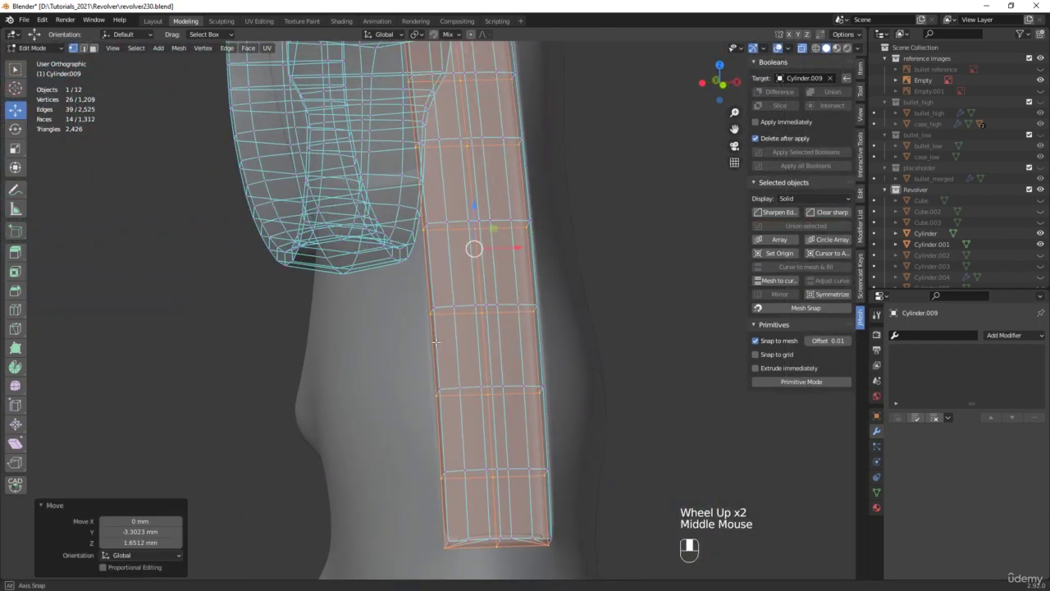
{"action": "scroll", "coordinate": [456, 369], "scroll_direction": "down", "scroll_amount": 2}
{"action": "scroll", "coordinate": [447, 456], "scroll_direction": "up", "scroll_amount": 3}
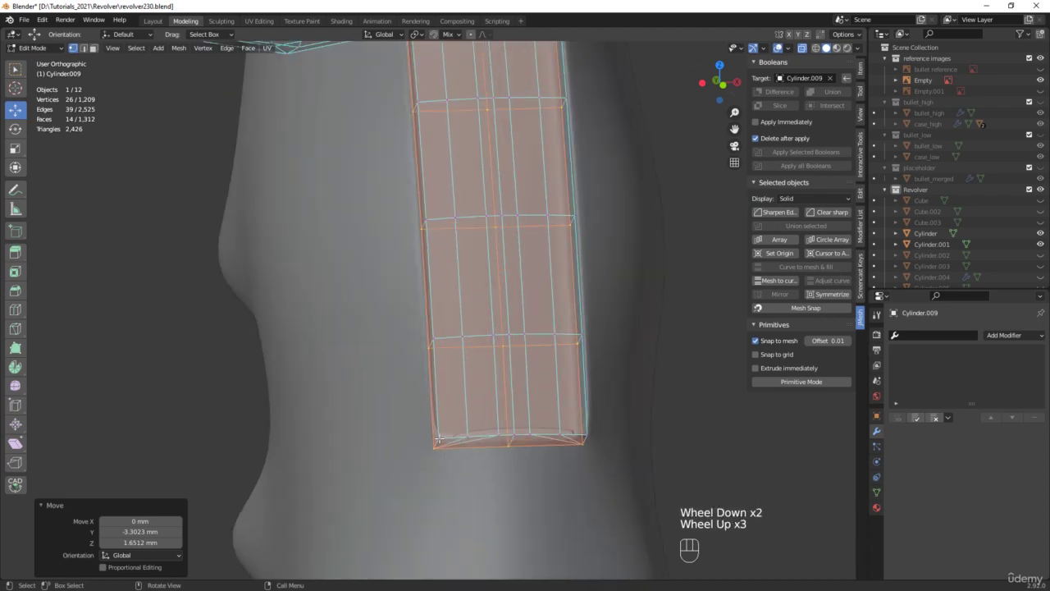
{"action": "left_click", "coordinate": [439, 440]}
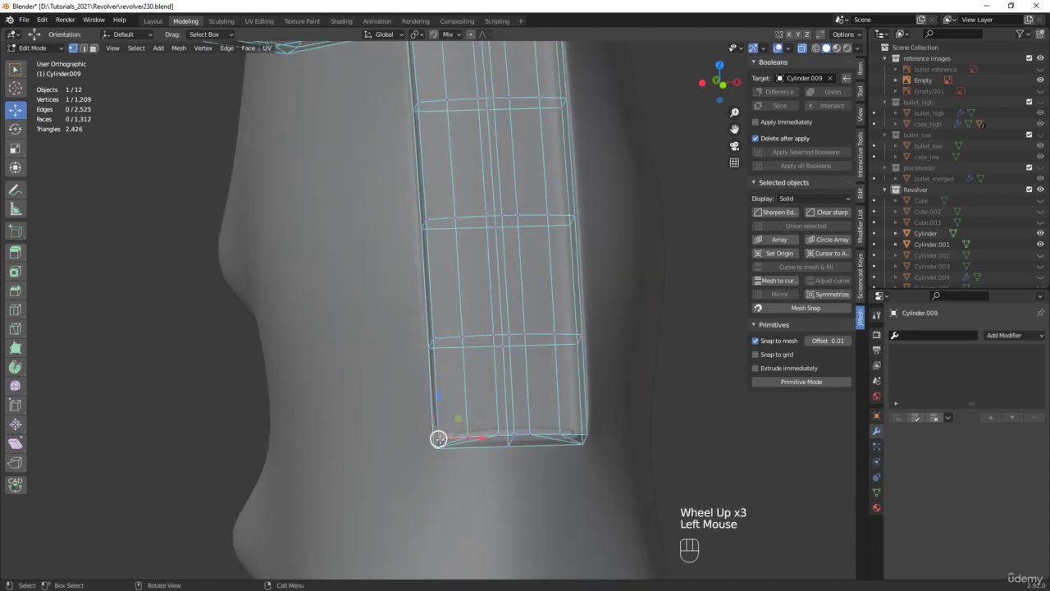
{"action": "left_click", "coordinate": [590, 438], "text": "shift"}
{"action": "middle_click_drag", "start_coordinate": [590, 438], "coordinate": [652, 372]}
{"action": "key", "text": "alt+z"}
{"action": "scroll", "coordinate": [497, 459], "scroll_direction": "up", "scroll_amount": 3}
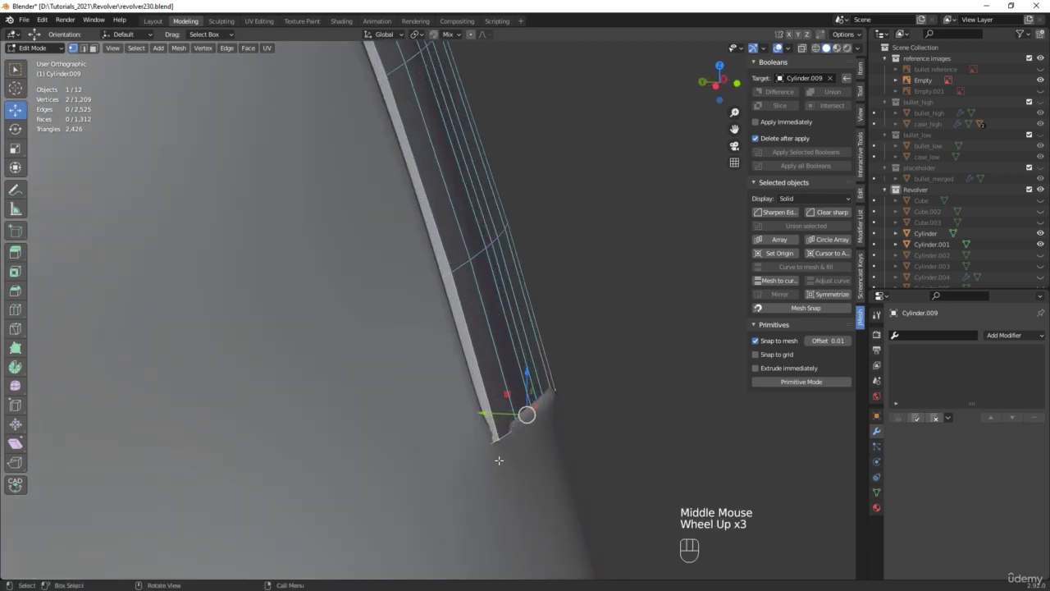
{"action": "middle_click_drag", "start_coordinate": [498, 460], "coordinate": [511, 436]}
{"action": "scroll", "coordinate": [504, 416], "scroll_direction": "up", "scroll_amount": 2}
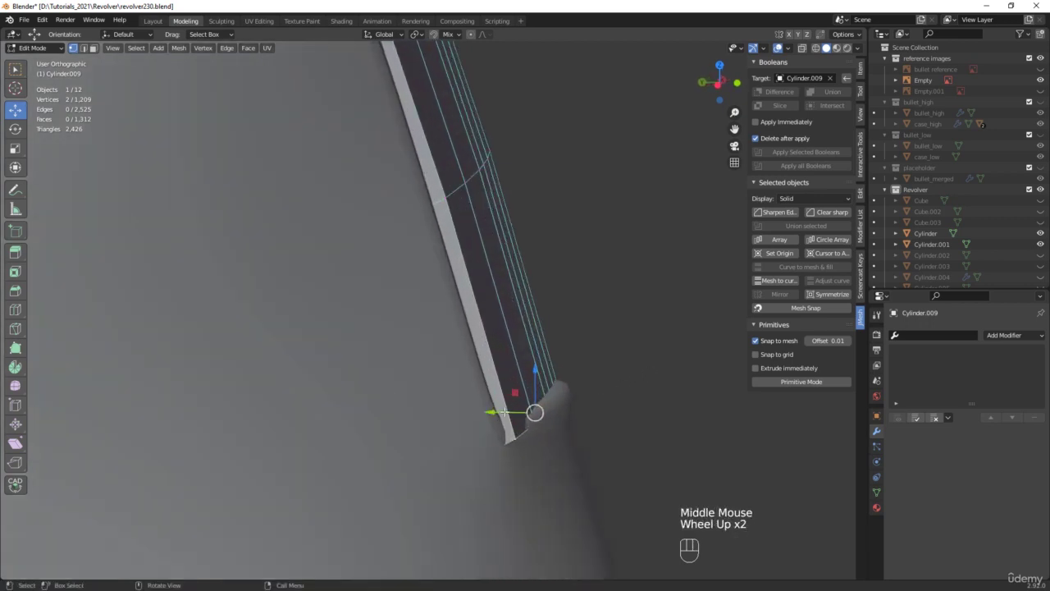
{"action": "left_click_drag", "start_coordinate": [496, 412], "coordinate": [488, 410]}
Nudge the two rim vertices beside the lower-end corners slightly toward the grip in the YZ plane, and leave Edit Mode
{"action": "key", "text": "alt+z"}
{"action": "middle_click_drag", "start_coordinate": [509, 408], "coordinate": [466, 427]}
{"action": "left_click", "coordinate": [464, 437]}
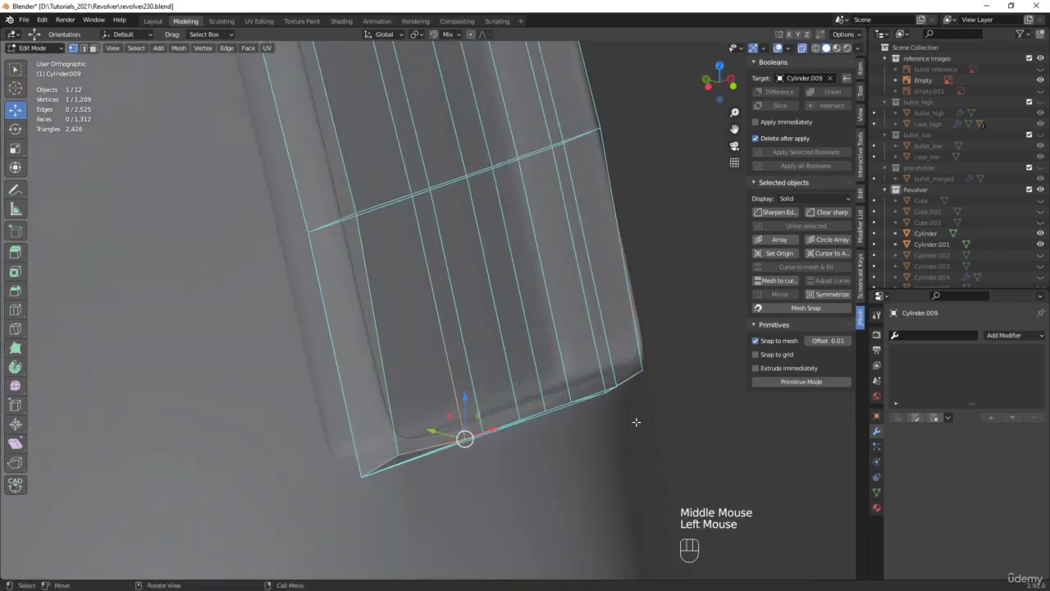
{"action": "middle_click_drag", "start_coordinate": [633, 422], "coordinate": [529, 376]}
{"action": "left_click", "coordinate": [669, 405], "text": "shift"}
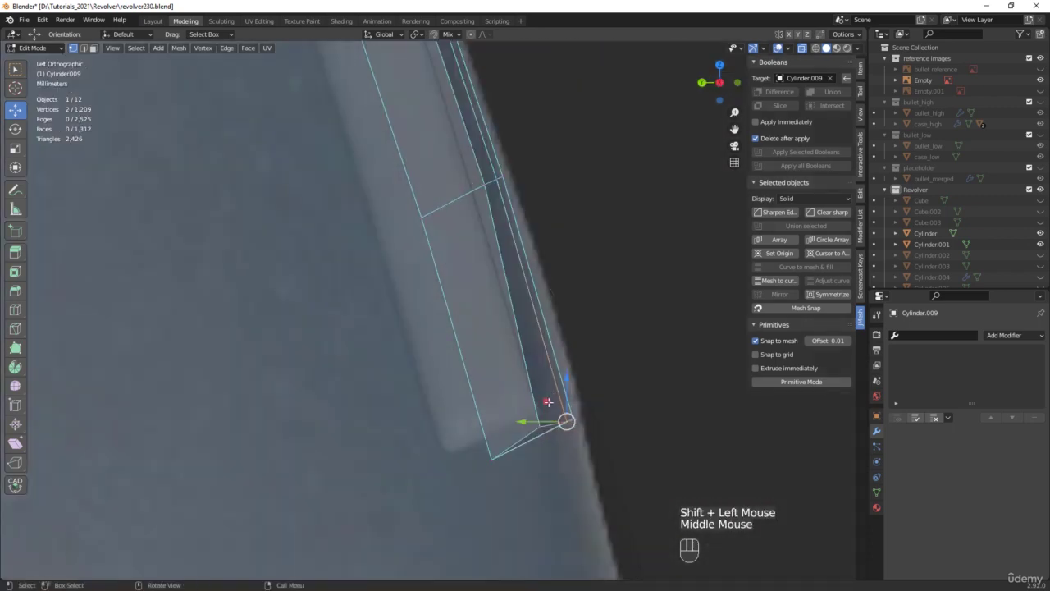
{"action": "left_click_drag", "start_coordinate": [548, 402], "coordinate": [537, 403]}
{"action": "scroll", "coordinate": [563, 410], "scroll_direction": "down", "scroll_amount": 2}
{"action": "key", "text": "alt+z"}
{"action": "middle_click_drag", "start_coordinate": [563, 411], "coordinate": [637, 449]}
{"action": "key", "text": "Tab"}
Select the grip and hide its Subdivision and Bevel modifiers in the viewport, with the wireframe overlay shown
{"action": "left_click", "coordinate": [637, 449]}
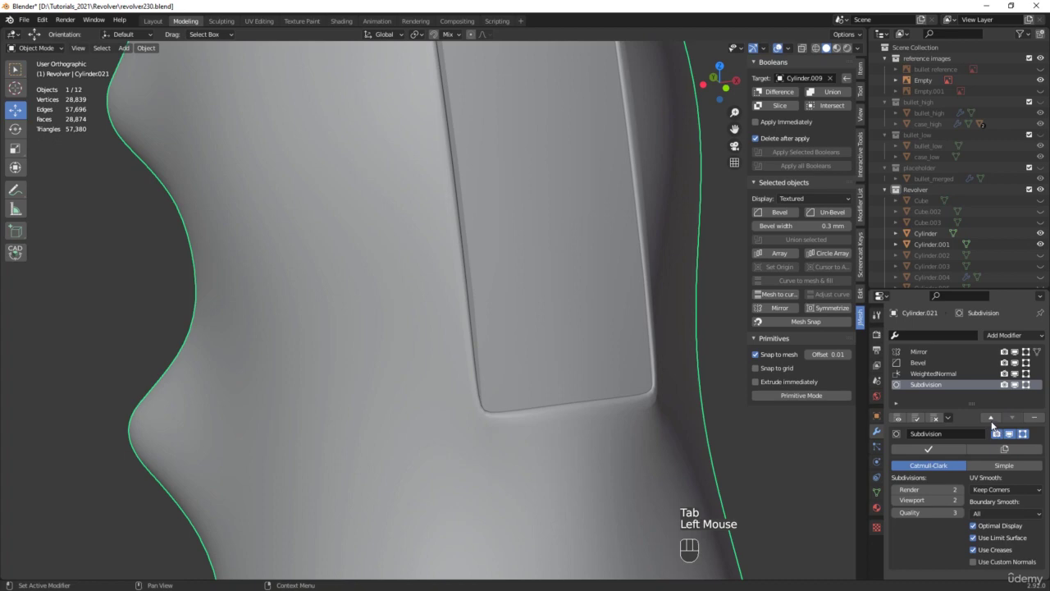
{"action": "left_click", "coordinate": [1016, 385]}
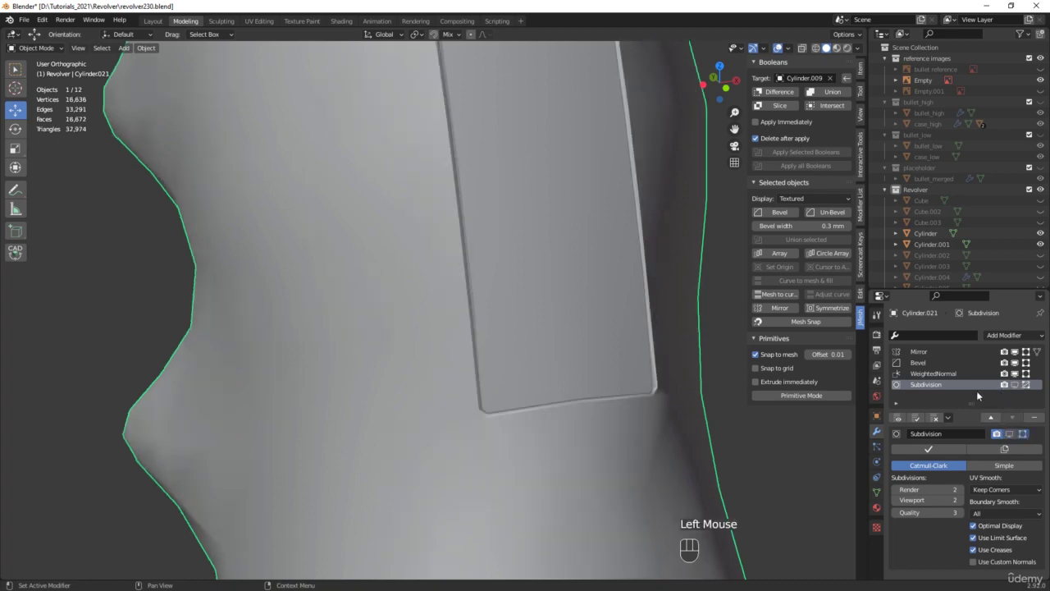
{"action": "scroll", "coordinate": [487, 411], "scroll_direction": "down", "scroll_amount": 4}
{"action": "key", "text": "F4"}
{"action": "middle_click_drag", "start_coordinate": [569, 411], "coordinate": [522, 422]}
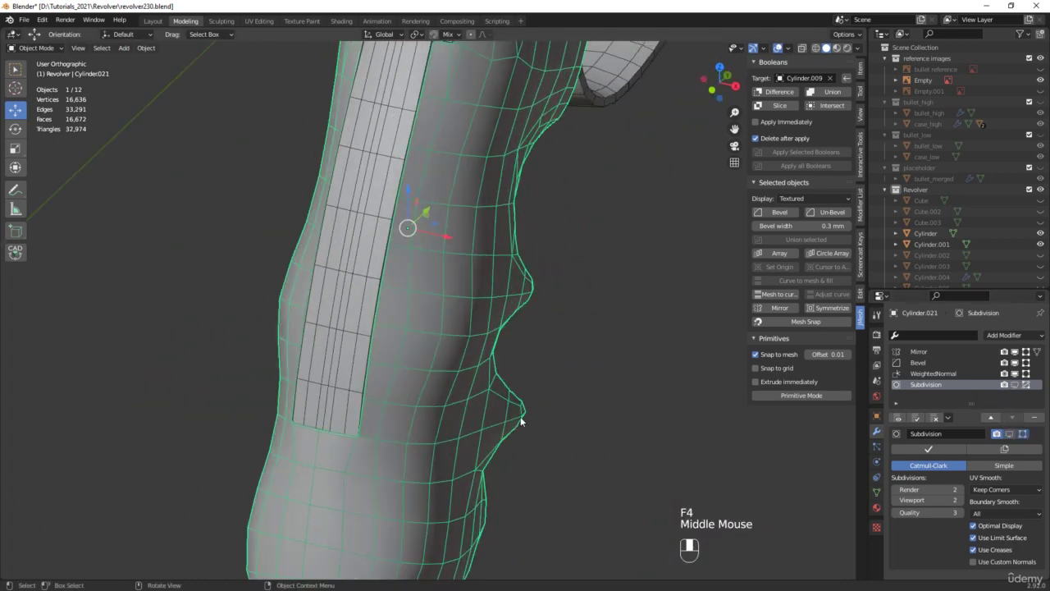
{"action": "scroll", "coordinate": [310, 428], "scroll_direction": "up", "scroll_amount": 4}
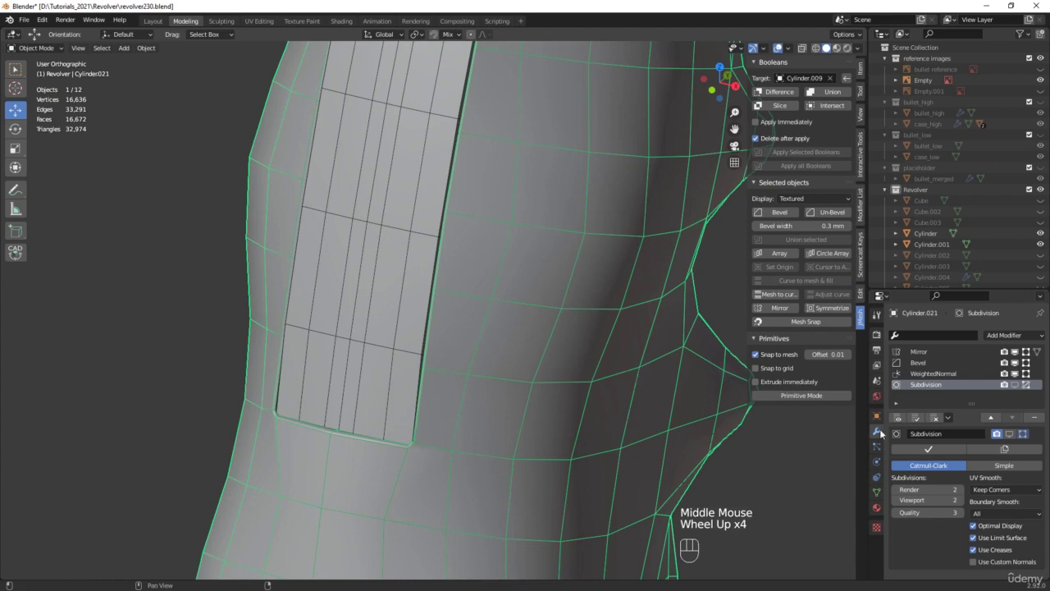
{"action": "left_click", "coordinate": [1015, 362]}
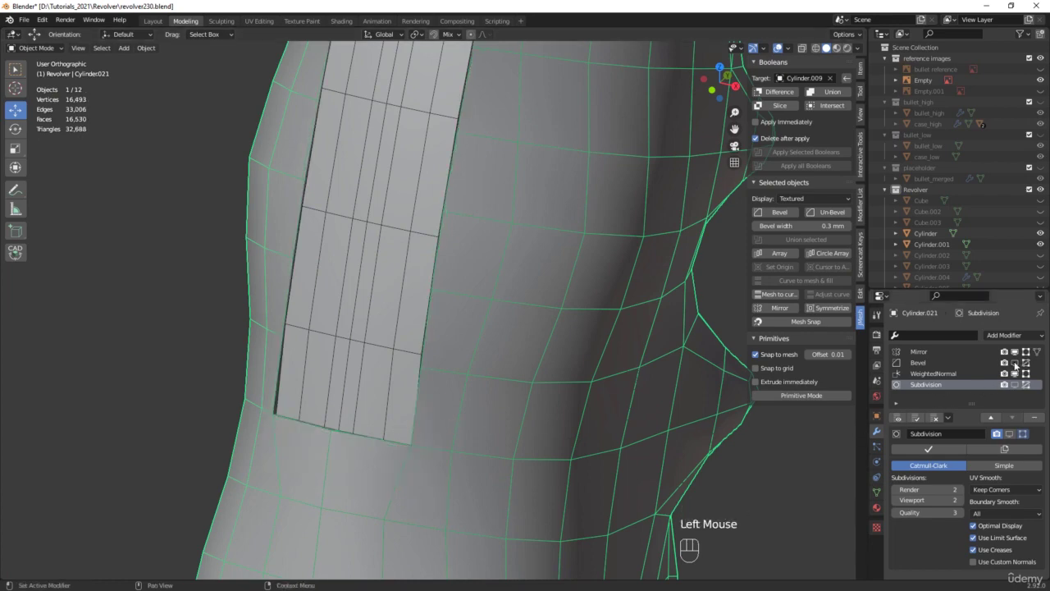
Check the fit around the backstrap's lower end without wireframe, and re-enable the grip's Bevel and Subdivision modifiers in the viewport
{"action": "scroll", "coordinate": [436, 351], "scroll_direction": "down", "scroll_amount": 3}
{"action": "middle_click_drag", "start_coordinate": [476, 351], "coordinate": [589, 351]}
{"action": "scroll", "coordinate": [576, 394], "scroll_direction": "up", "scroll_amount": 2}
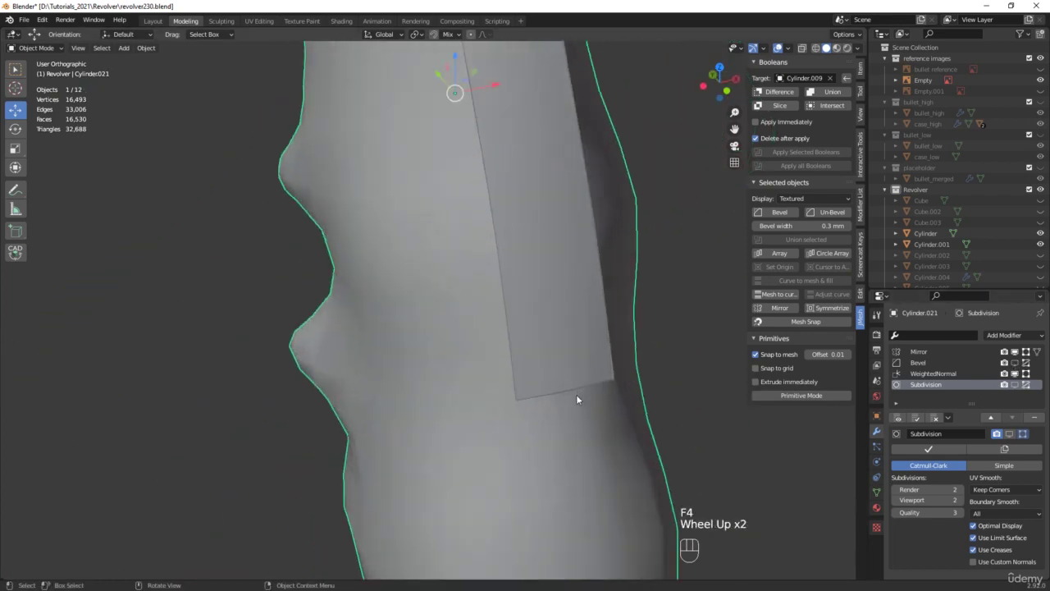
{"action": "scroll", "coordinate": [576, 399], "scroll_direction": "up", "scroll_amount": 1}
{"action": "middle_click_drag", "start_coordinate": [576, 399], "coordinate": [628, 382]}
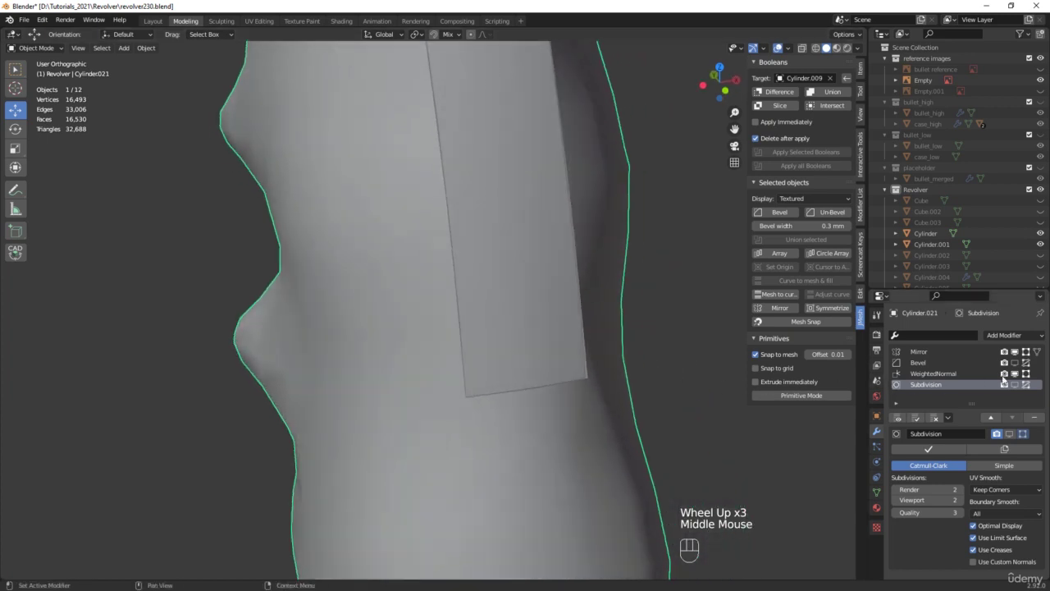
{"action": "left_click", "coordinate": [1015, 363]}
{"action": "left_click", "coordinate": [1015, 385]}
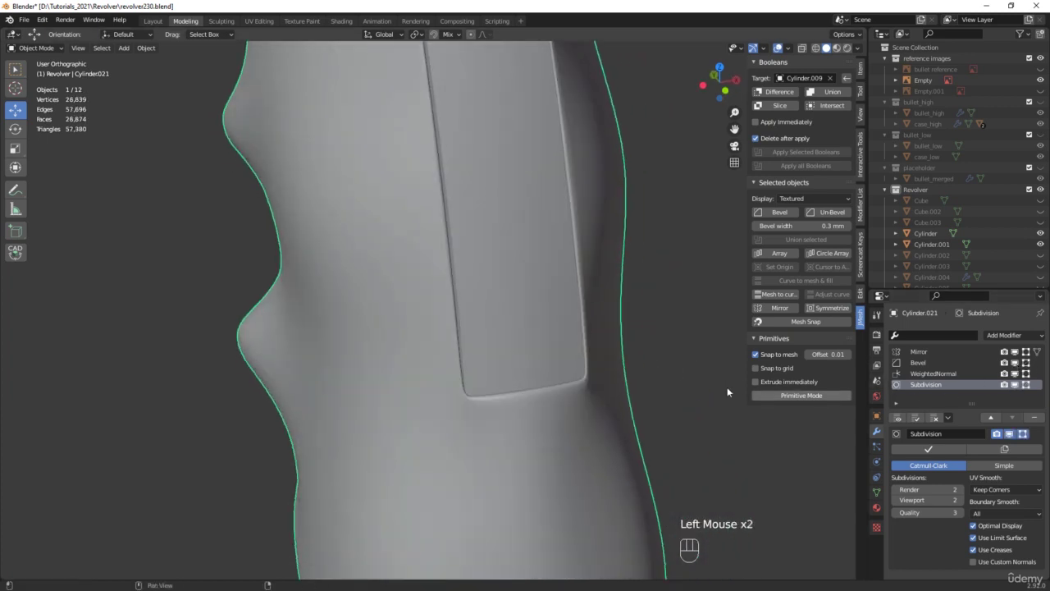
Show the wireframe overlay on the whole revolver and save an incremental version as revolver231.blend
{"action": "scroll", "coordinate": [514, 364], "scroll_direction": "down", "scroll_amount": 5}
{"action": "middle_click_drag", "start_coordinate": [515, 364], "coordinate": [492, 295]}
{"action": "middle_click_drag", "start_coordinate": [492, 295], "coordinate": [541, 332], "text": "shift"}
{"action": "key", "text": "F4"}
{"action": "key", "text": "ctrl+alt+s"}
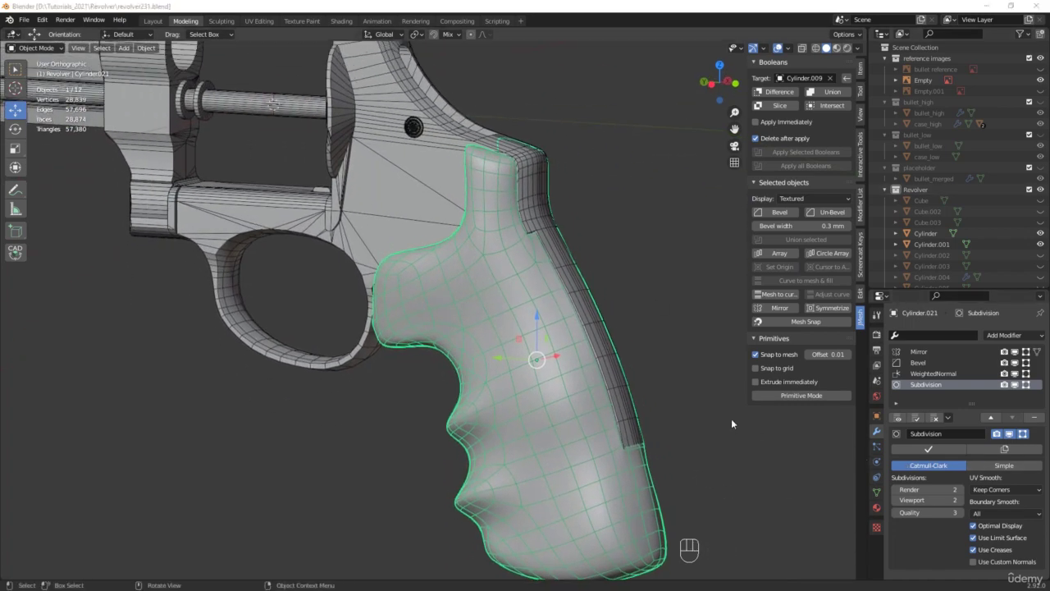
Duplicate the screw above the trigger guard in the side view, offset about -10.85 mm in Y and 0.91 mm in Z
{"action": "middle_click_drag", "start_coordinate": [701, 396], "coordinate": [352, 422]}
{"action": "scroll", "coordinate": [481, 285], "scroll_direction": "up", "scroll_amount": 4}
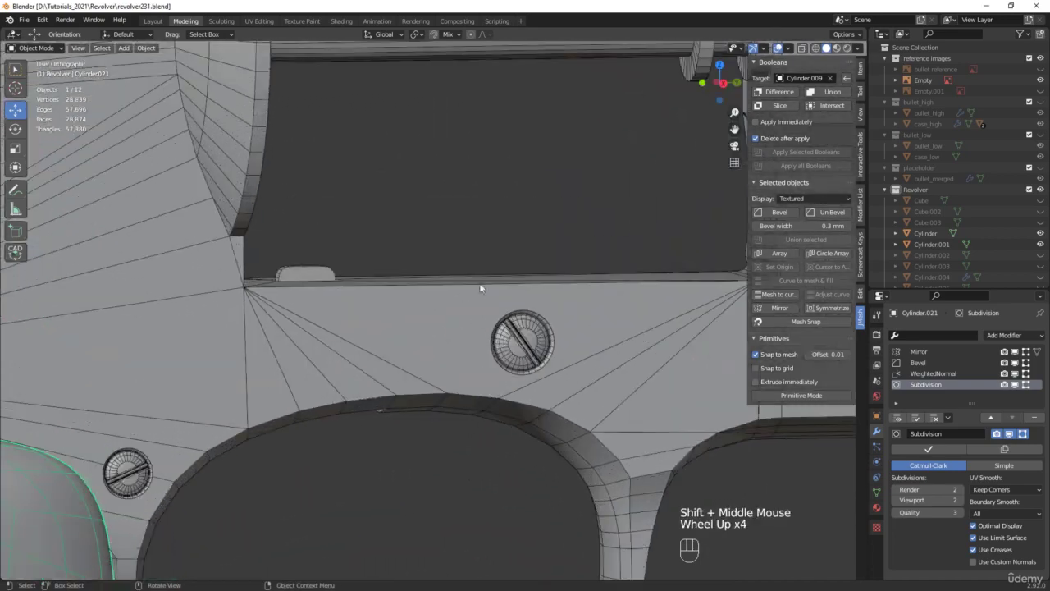
{"action": "left_click", "coordinate": [522, 343]}
{"action": "middle_click_drag", "start_coordinate": [484, 371], "coordinate": [471, 367]}
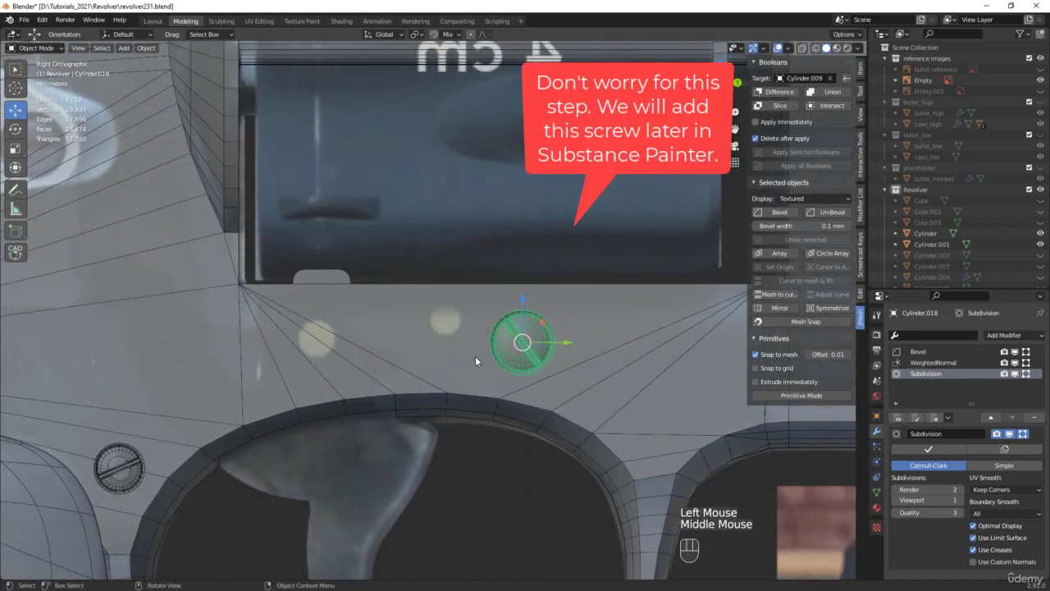
{"action": "key", "text": "shift+d"}
{"action": "left_click", "coordinate": [352, 346]}
Rotate the duplicated screw 55° around the global X axis so its slot lies nearly horizontal
{"action": "scroll", "coordinate": [399, 336], "scroll_direction": "up", "scroll_amount": 6}
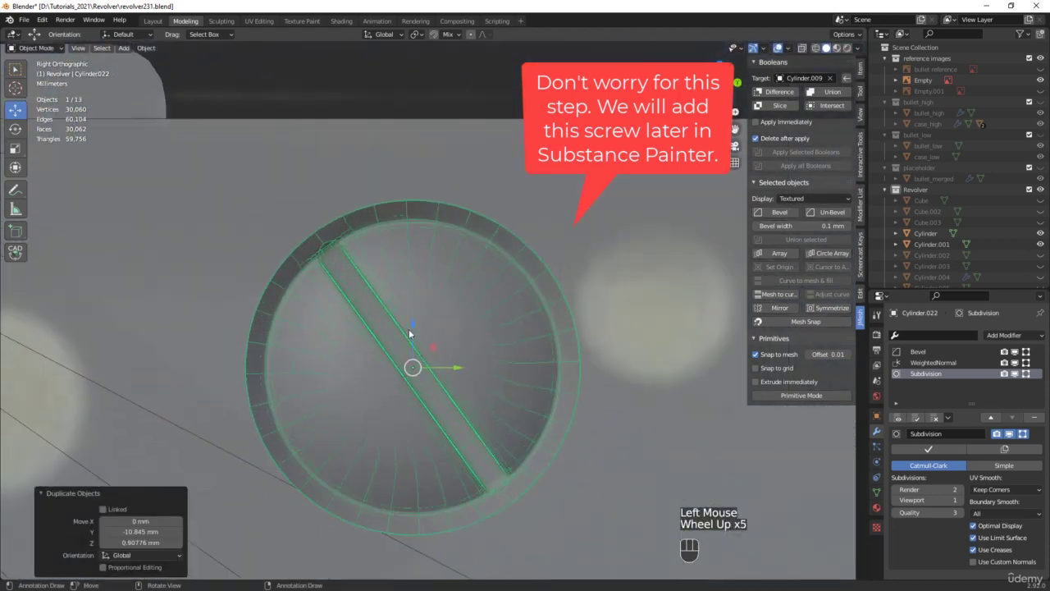
{"action": "middle_click_drag", "start_coordinate": [436, 380], "coordinate": [447, 296], "text": "shift"}
{"action": "key", "text": "e"}
{"action": "left_click_drag", "start_coordinate": [465, 277], "coordinate": [429, 204]}
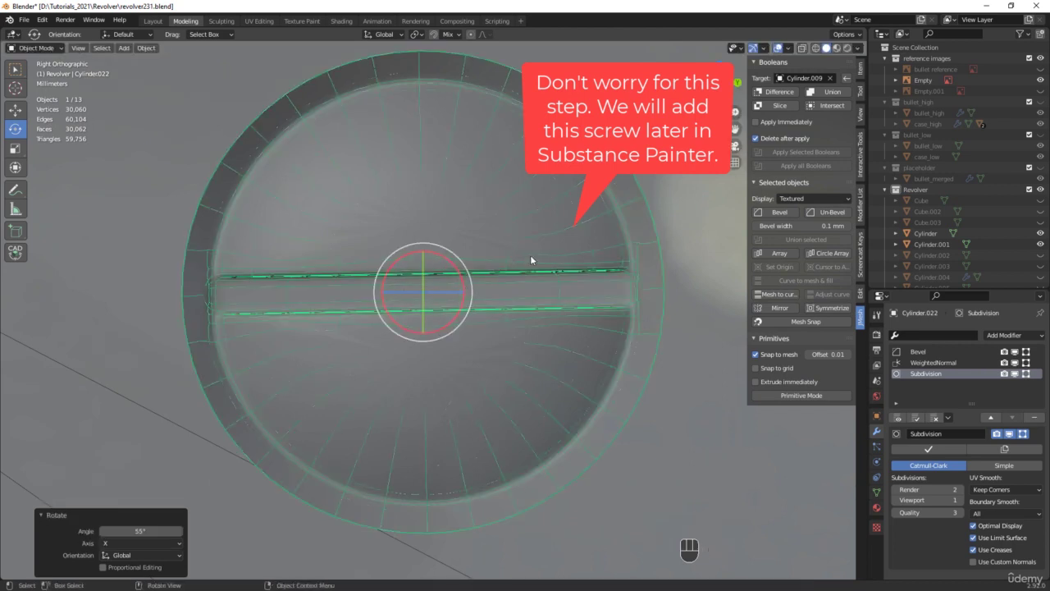
Set the duplicated screw's Y rotation to 101°
{"action": "left_click", "coordinate": [861, 70]}
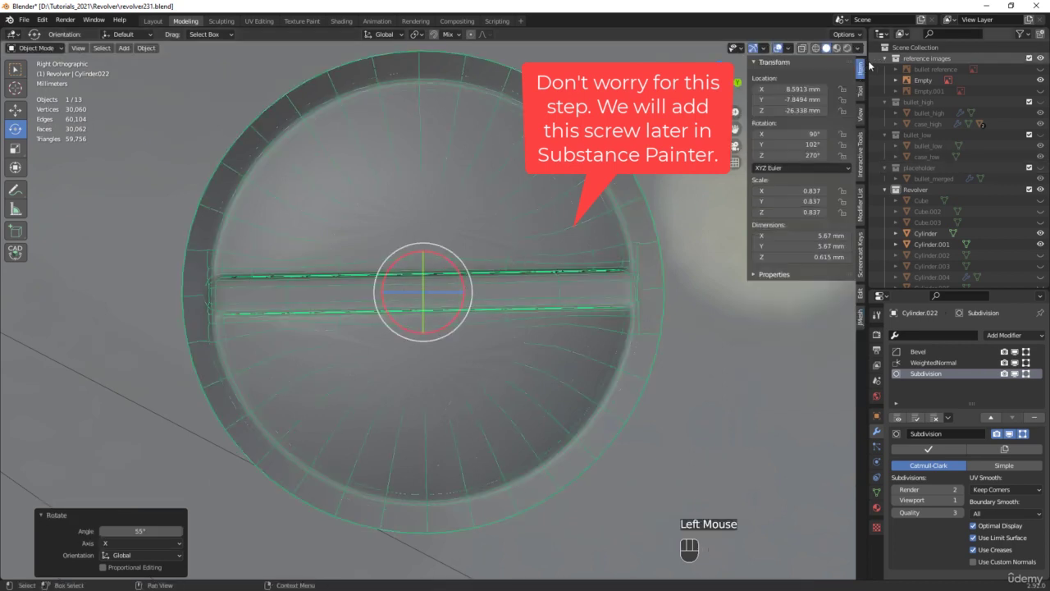
{"action": "left_click", "coordinate": [800, 144]}
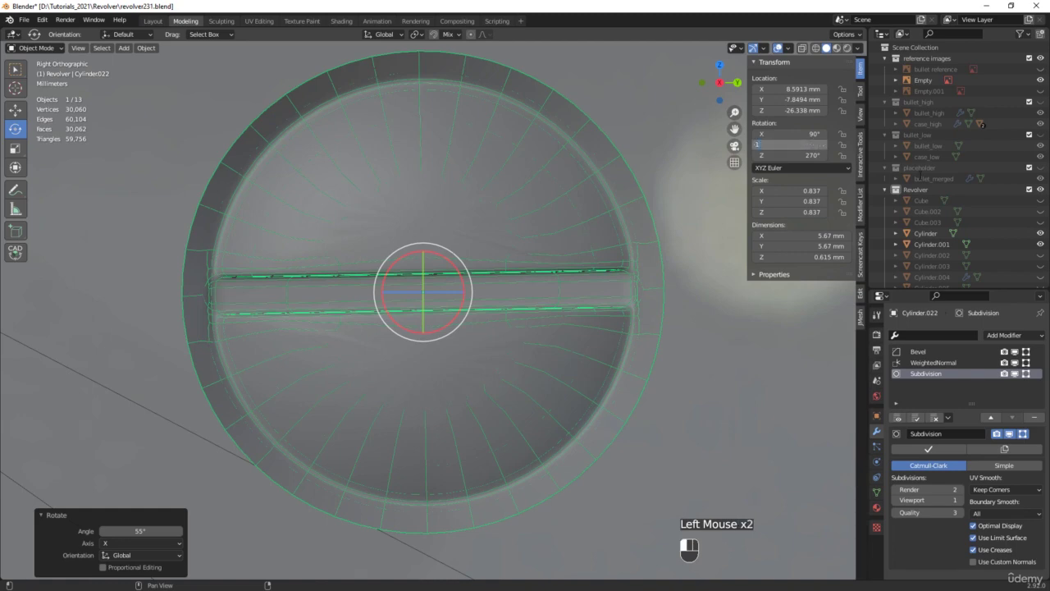
{"action": "type", "text": "101"}
{"action": "key", "text": "Return"}
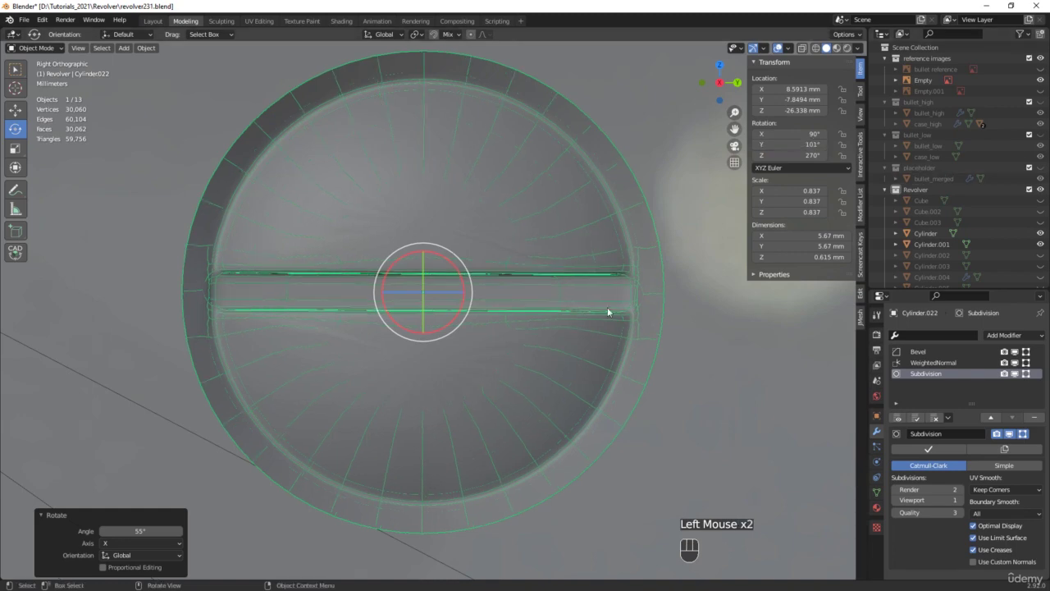
Move the duplicated screw to just beneath the bottom of the grip, about -89.16 mm in Y and -100.46 mm in Z
{"action": "scroll", "coordinate": [195, 284], "scroll_direction": "down", "scroll_amount": 2}
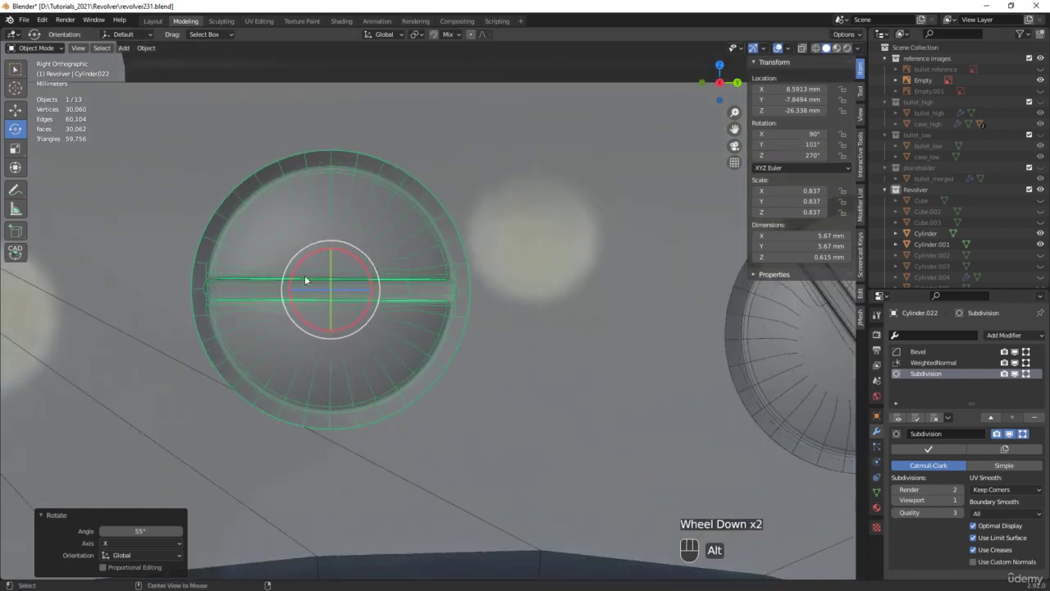
{"action": "key", "text": "alt+z"}
{"action": "key", "text": "alt+z"}
{"action": "scroll", "coordinate": [308, 275], "scroll_direction": "down", "scroll_amount": 3}
{"action": "key", "text": "w"}
{"action": "scroll", "coordinate": [301, 275], "scroll_direction": "down", "scroll_amount": 6}
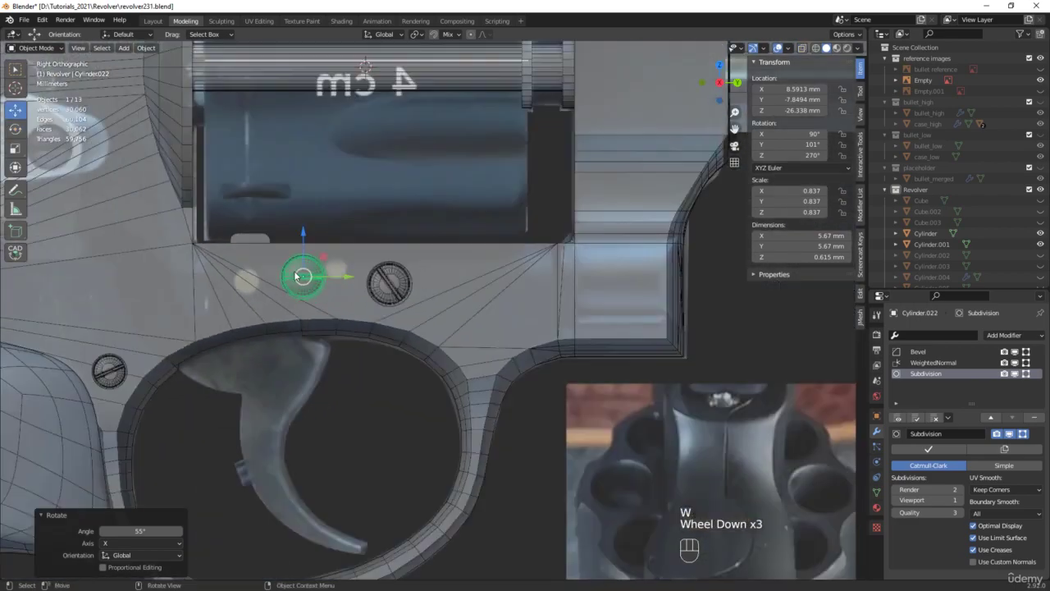
{"action": "middle_click_drag", "start_coordinate": [279, 274], "coordinate": [459, 220], "text": "shift"}
{"action": "scroll", "coordinate": [459, 217], "scroll_direction": "down", "scroll_amount": 2}
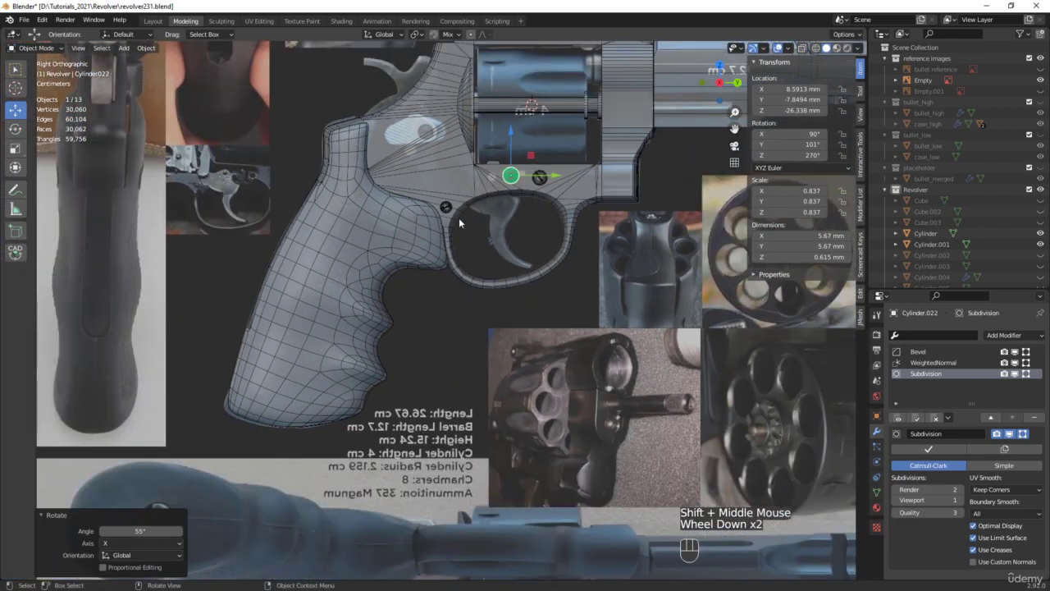
{"action": "left_click_drag", "start_coordinate": [512, 174], "coordinate": [371, 339]}
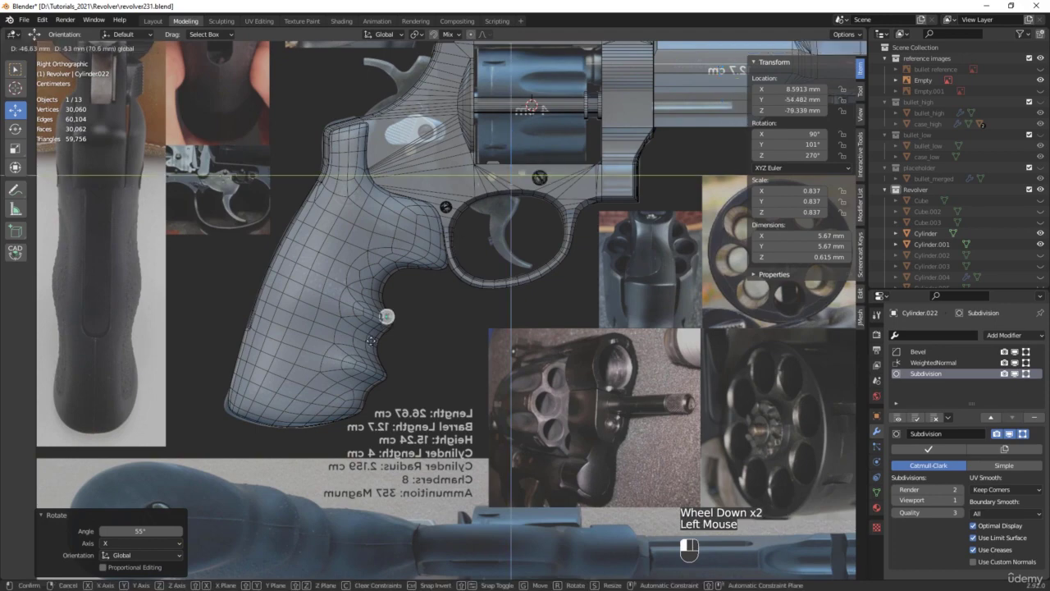
{"action": "left_click_drag", "start_coordinate": [316, 424], "coordinate": [294, 429]}
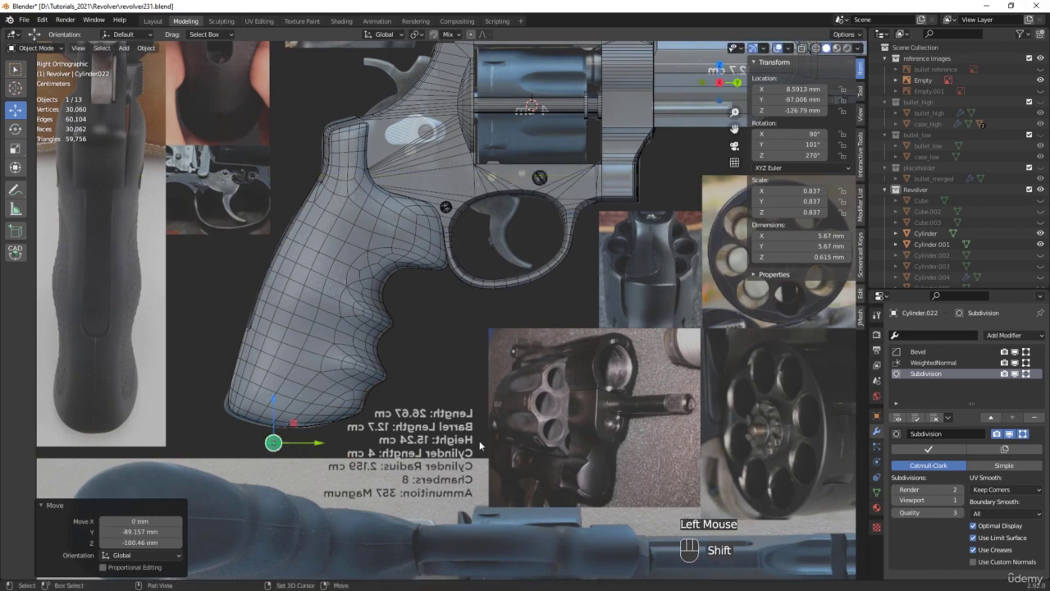
Rotate the screw 90° around the global Y axis so its head faces downward, and ready the Move tool in bottom view
{"action": "middle_click_drag", "start_coordinate": [480, 446], "coordinate": [389, 380], "text": "shift"}
{"action": "middle_click_drag", "start_coordinate": [185, 470], "coordinate": [476, 271], "text": "shift"}
{"action": "scroll", "coordinate": [199, 344], "scroll_direction": "up", "scroll_amount": 6}
{"action": "scroll", "coordinate": [443, 279], "scroll_direction": "up", "scroll_amount": 2}
{"action": "key", "text": "e"}
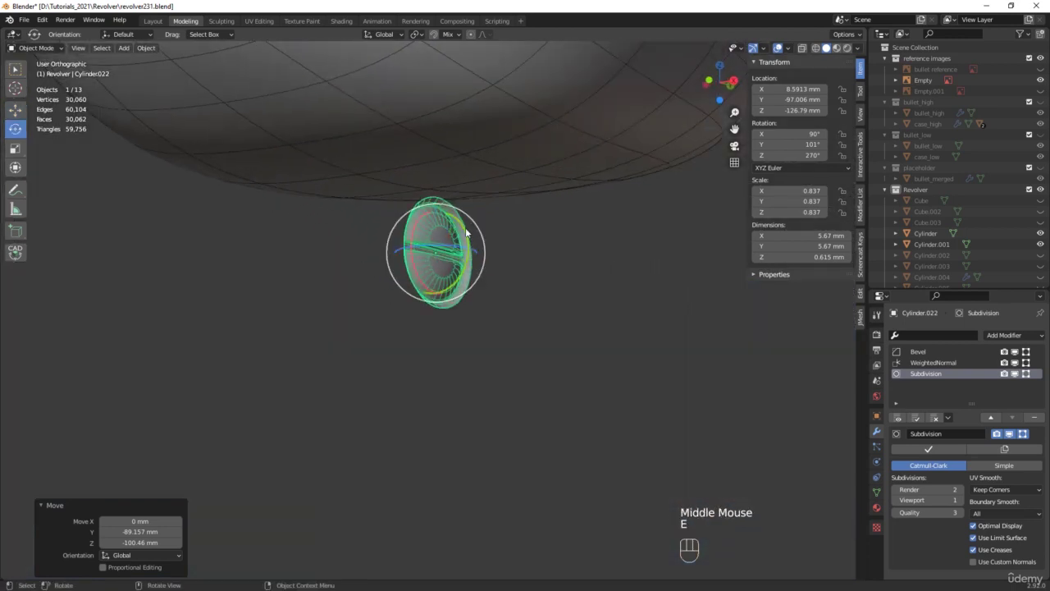
{"action": "left_click_drag", "start_coordinate": [465, 234], "coordinate": [460, 284]}
{"action": "scroll", "coordinate": [462, 284], "scroll_direction": "down", "scroll_amount": 3}
{"action": "middle_click_drag", "start_coordinate": [462, 284], "coordinate": [422, 172]}
{"action": "scroll", "coordinate": [471, 256], "scroll_direction": "up", "scroll_amount": 2}
{"action": "key", "text": "w"}
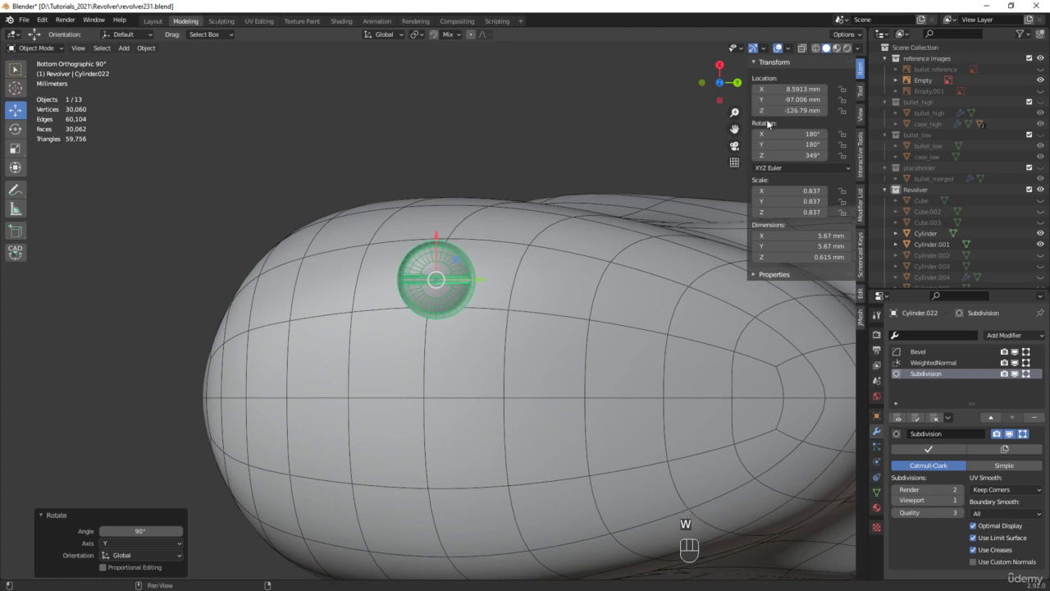
Center the screw on the grip's underside at X 0 mm and shift it about 5.21 mm along Y
{"action": "left_click_drag", "start_coordinate": [437, 244], "coordinate": [437, 301]}
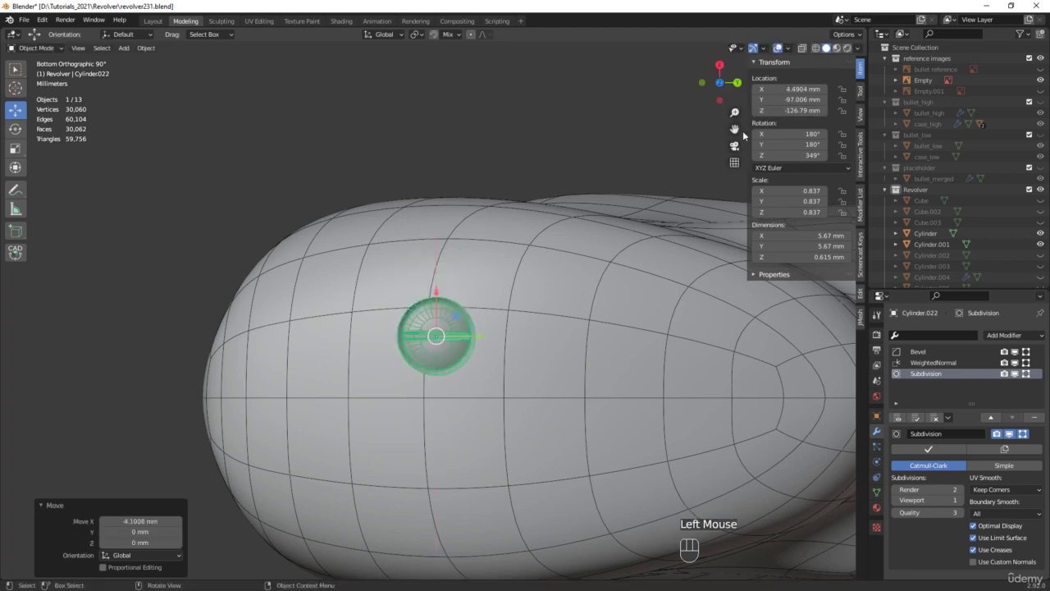
{"action": "type", "text": "0"}
{"action": "key", "text": "Return"}
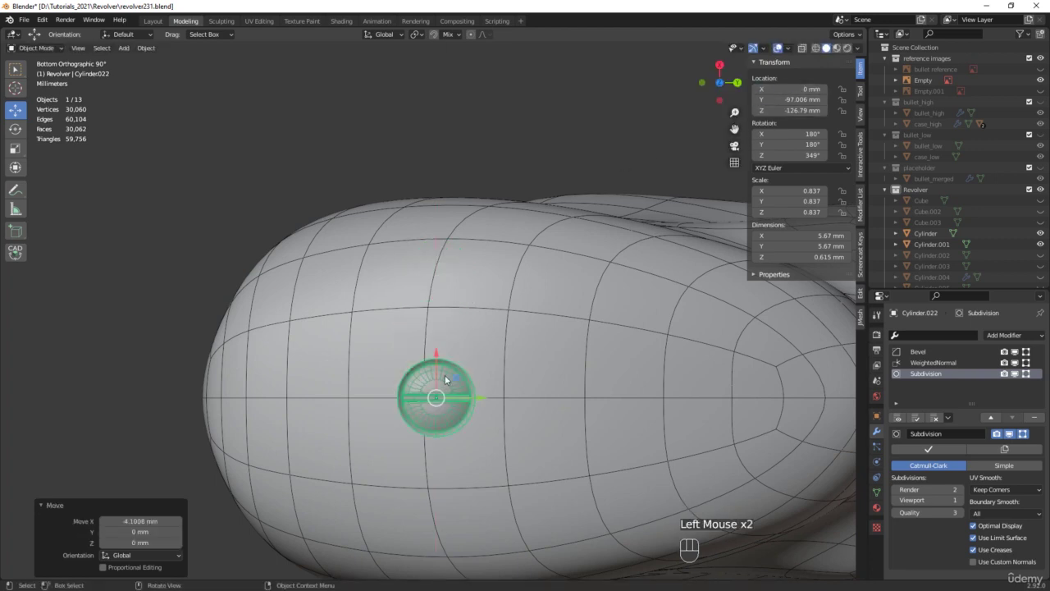
{"action": "scroll", "coordinate": [446, 378], "scroll_direction": "down", "scroll_amount": 1}
{"action": "left_click_drag", "start_coordinate": [477, 392], "coordinate": [535, 392]}
Scale the screw up uniformly by about 1.59
{"action": "key", "text": "s"}
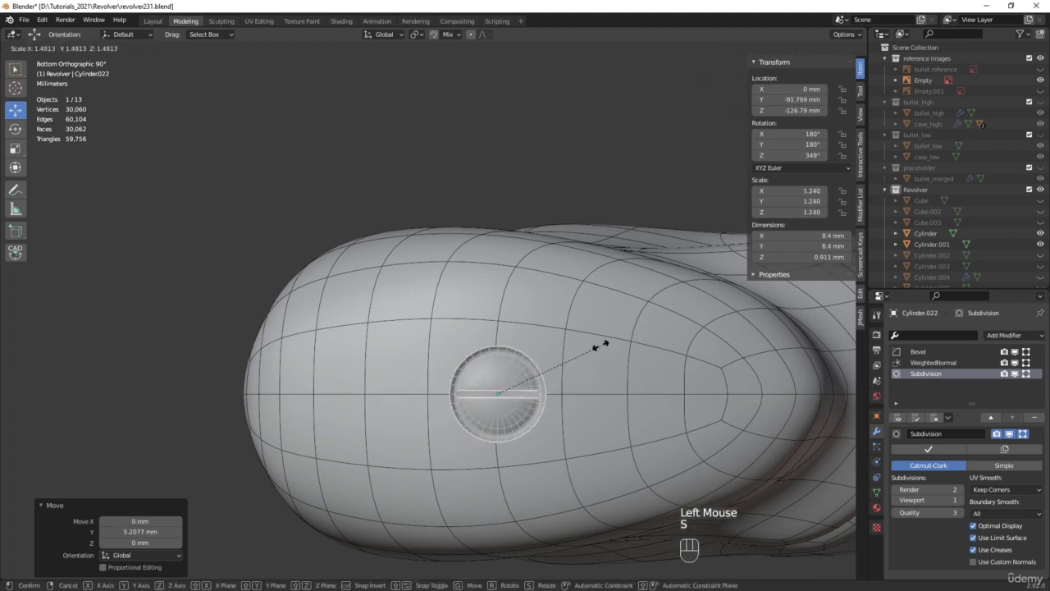
{"action": "left_click", "coordinate": [605, 338]}
{"action": "scroll", "coordinate": [579, 345], "scroll_direction": "down", "scroll_amount": 2}
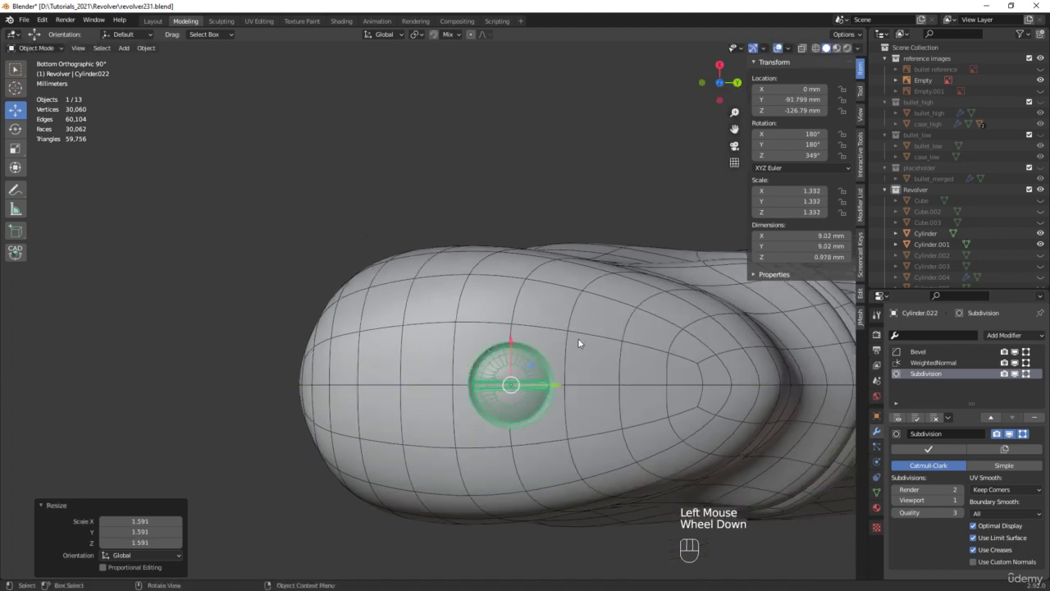
Raise the screw about 5.33 mm in Z against the grip's bottom surface and shift it 1.44 mm in Y
{"action": "middle_click_drag", "start_coordinate": [581, 346], "coordinate": [588, 471]}
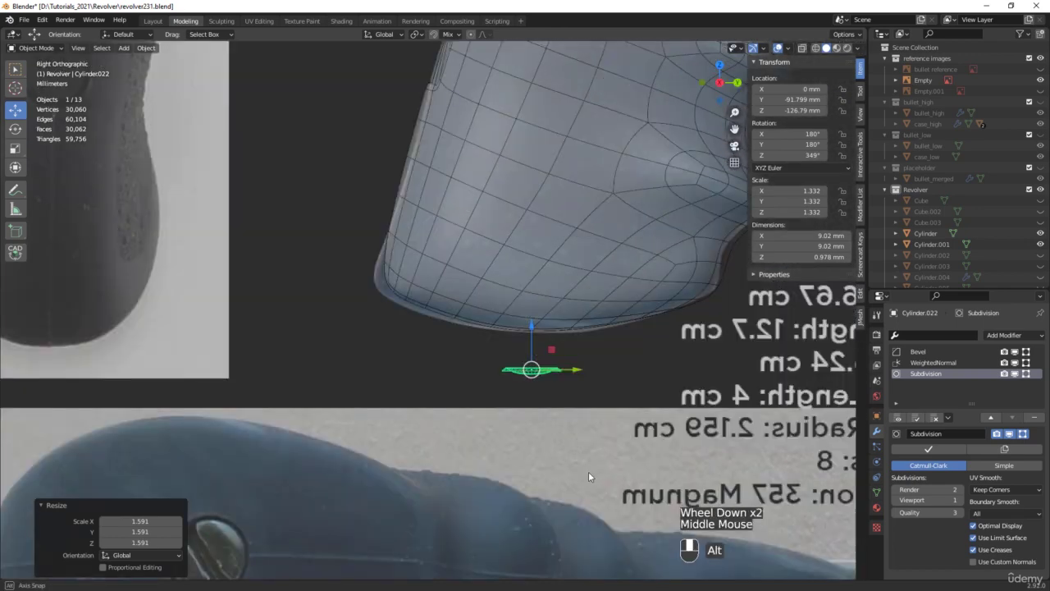
{"action": "scroll", "coordinate": [516, 342], "scroll_direction": "up", "scroll_amount": 2}
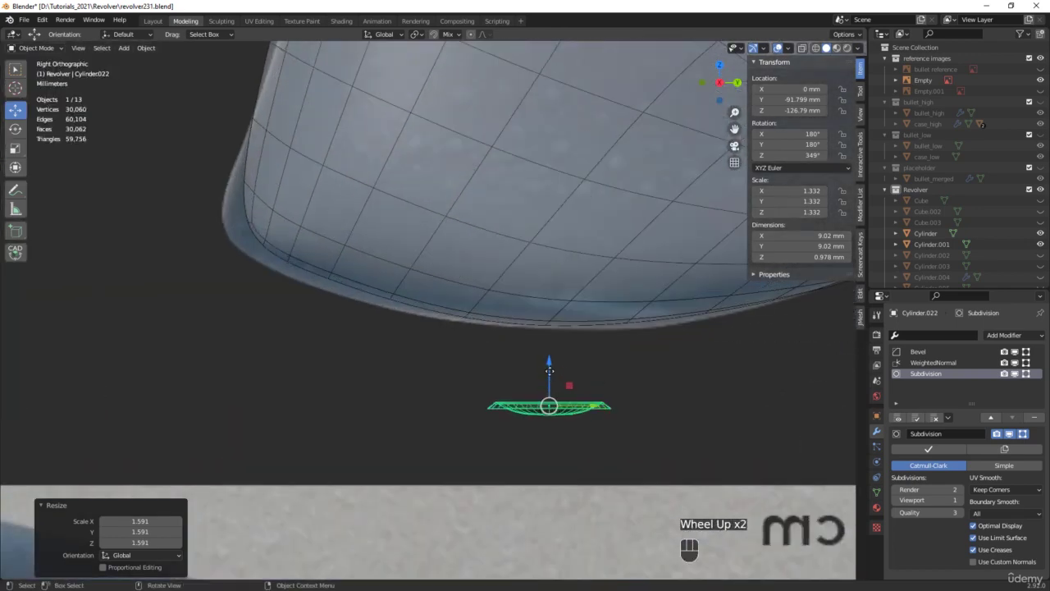
{"action": "left_click_drag", "start_coordinate": [549, 371], "coordinate": [552, 299]}
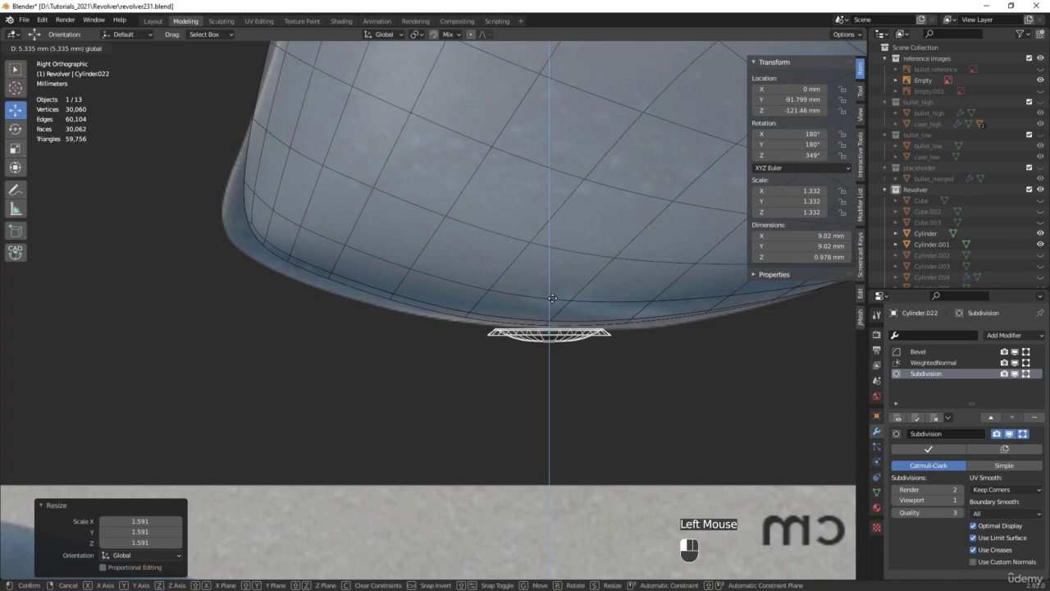
{"action": "scroll", "coordinate": [607, 345], "scroll_direction": "up", "scroll_amount": 4}
{"action": "middle_click_drag", "start_coordinate": [549, 334], "coordinate": [438, 411], "text": "shift"}
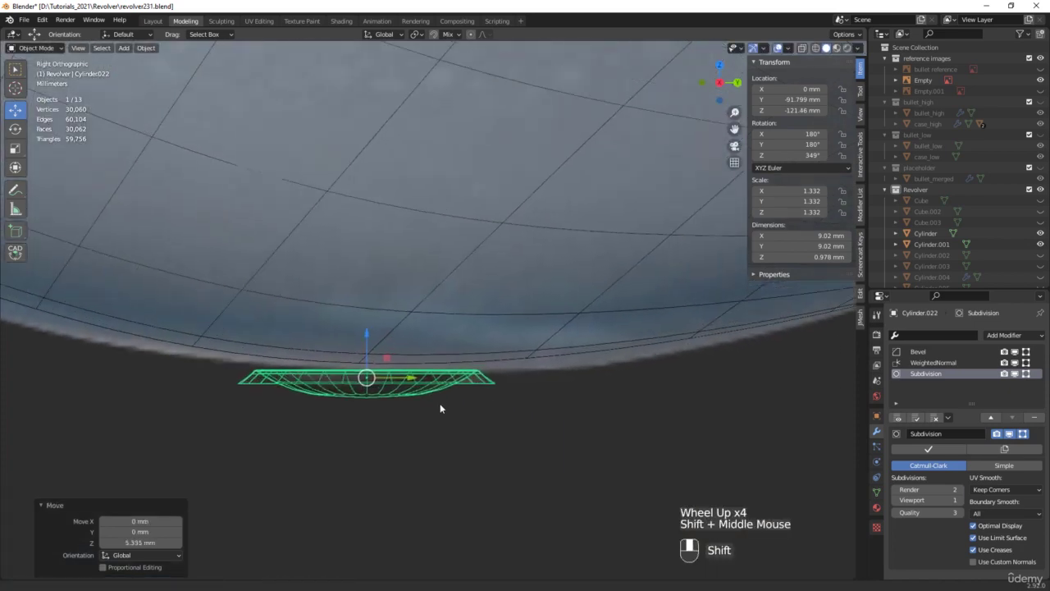
{"action": "left_click_drag", "start_coordinate": [403, 382], "coordinate": [449, 382]}
{"action": "scroll", "coordinate": [449, 383], "scroll_direction": "down", "scroll_amount": 2}
{"action": "middle_click_drag", "start_coordinate": [449, 383], "coordinate": [448, 238]}
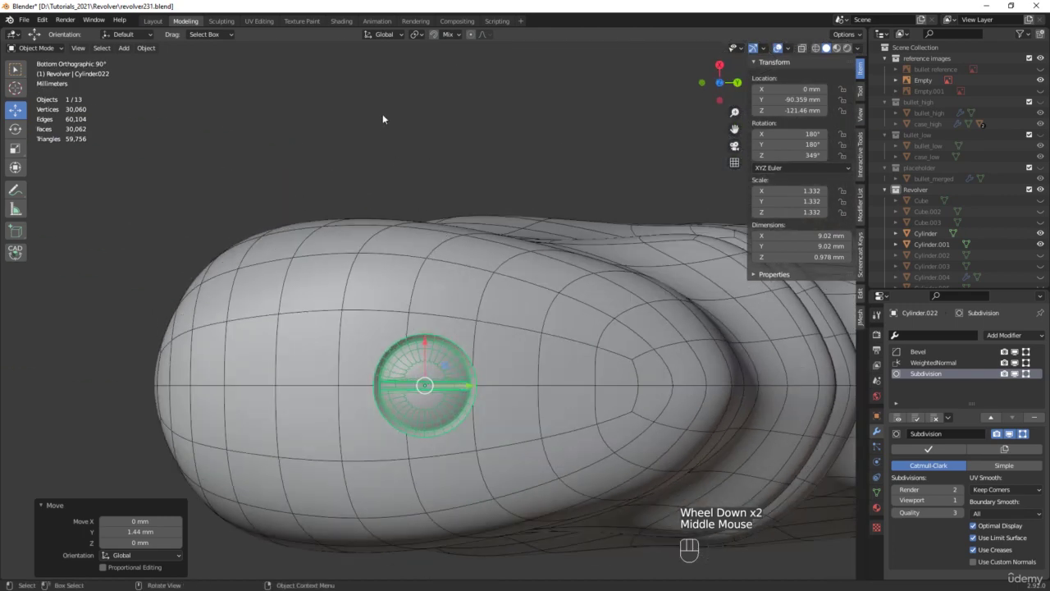
Hide the wireframe display on the grip and the screw, and deselect the screw
{"action": "left_click", "coordinate": [402, 229]}
{"action": "key", "text": "F4"}
{"action": "left_click", "coordinate": [417, 372]}
{"action": "middle_click_drag", "start_coordinate": [418, 372], "coordinate": [526, 261]}
{"action": "scroll", "coordinate": [430, 359], "scroll_direction": "up", "scroll_amount": 1}
{"action": "key", "text": "F4"}
{"action": "scroll", "coordinate": [479, 208], "scroll_direction": "down", "scroll_amount": 1}
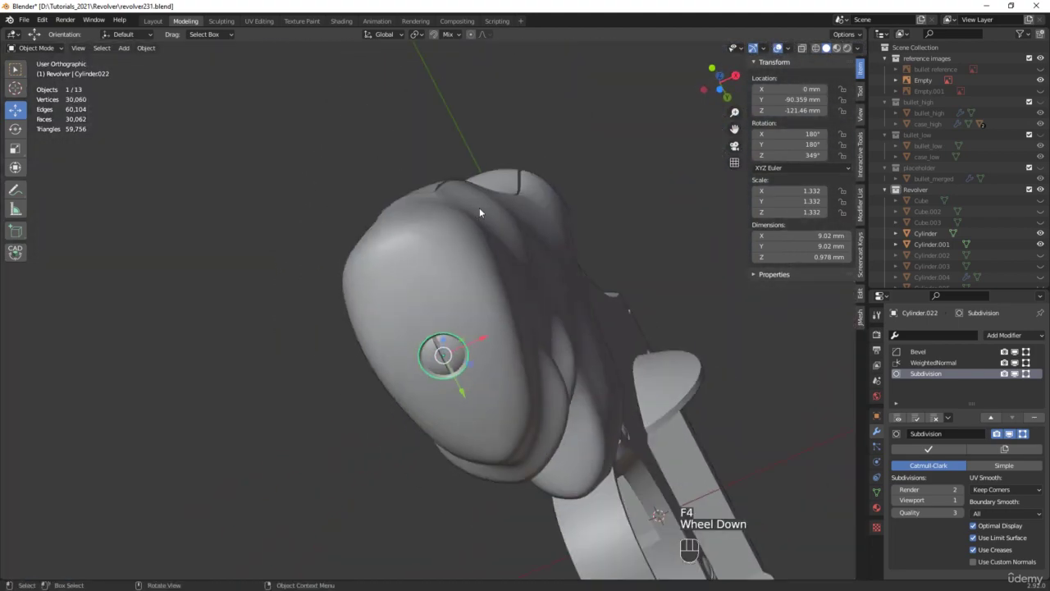
{"action": "middle_click_drag", "start_coordinate": [480, 207], "coordinate": [592, 238]}
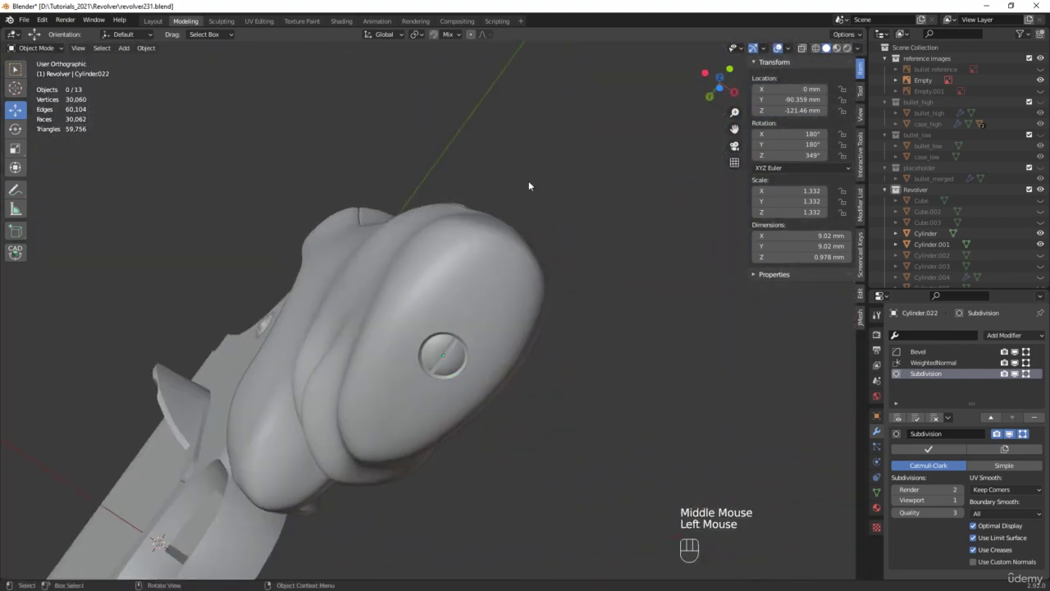
Save the file as the next incremental version, revolver232.blend
{"action": "scroll", "coordinate": [528, 180], "scroll_direction": "down", "scroll_amount": 3}
{"action": "middle_click_drag", "start_coordinate": [549, 205], "coordinate": [607, 350]}
{"action": "middle_click_drag", "start_coordinate": [308, 363], "coordinate": [399, 371], "text": "shift"}
{"action": "key", "text": "ctrl+alt+s"}
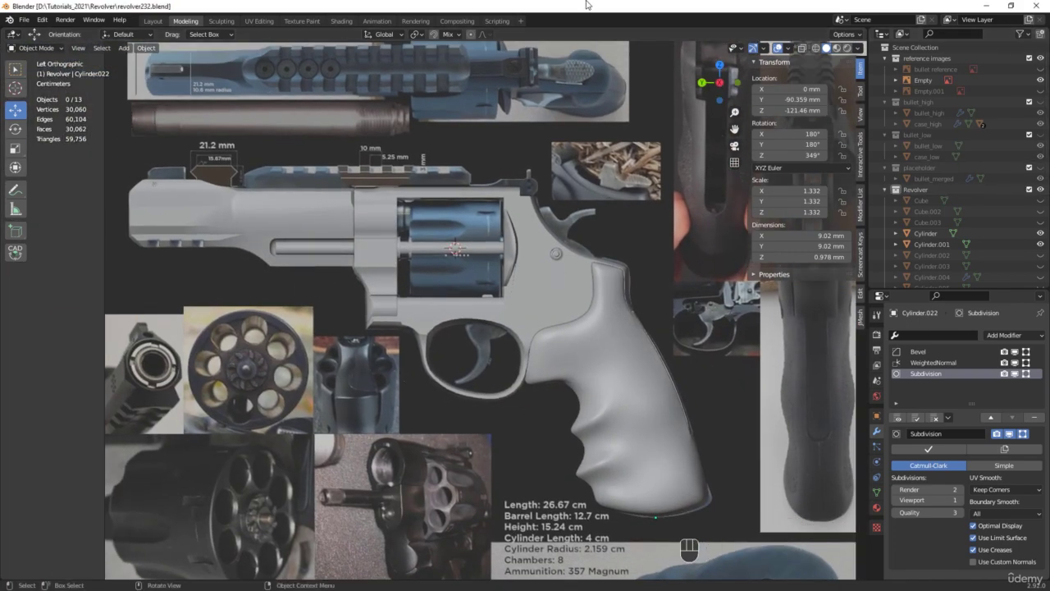
Dissolve the two grip edges just below the lower corner of the backstrap notch
{"action": "middle_click_drag", "start_coordinate": [686, 396], "coordinate": [434, 291], "text": "shift"}
{"action": "scroll", "coordinate": [549, 350], "scroll_direction": "up", "scroll_amount": 3}
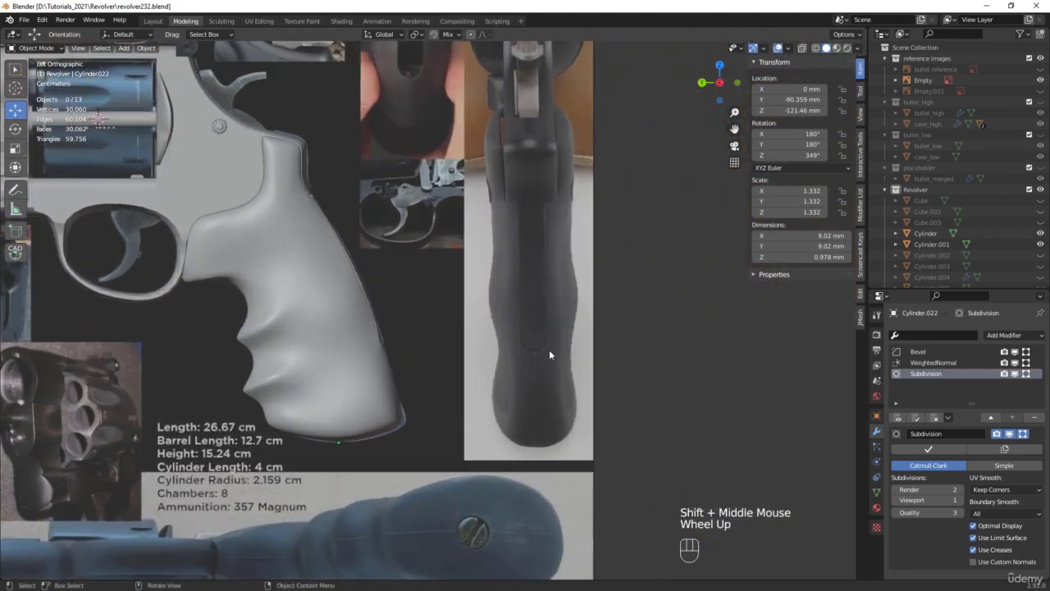
{"action": "scroll", "coordinate": [490, 326], "scroll_direction": "down", "scroll_amount": 3}
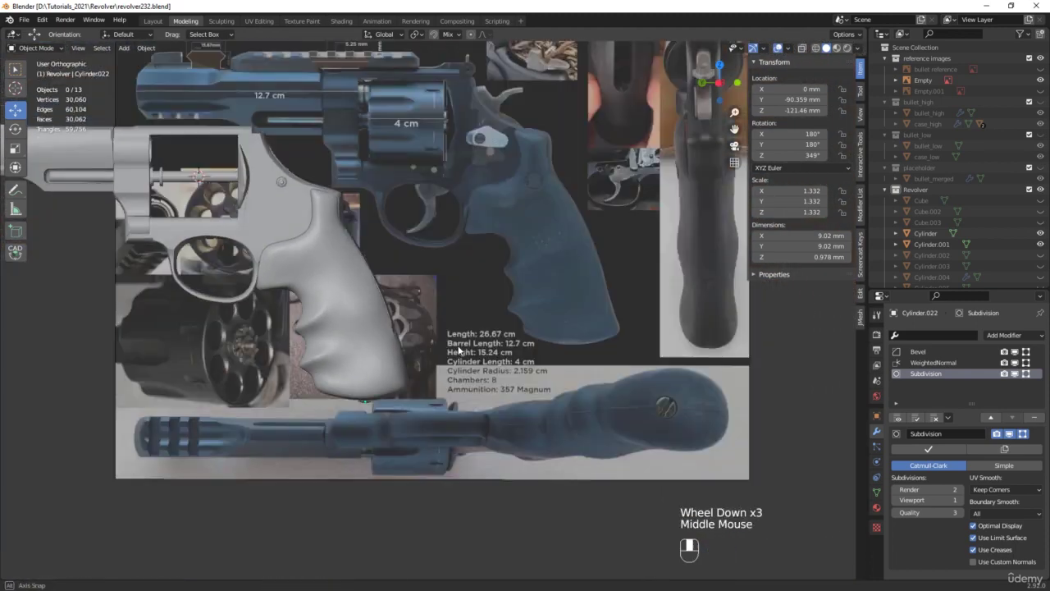
{"action": "middle_click_drag", "start_coordinate": [490, 326], "coordinate": [335, 352]}
{"action": "scroll", "coordinate": [331, 349], "scroll_direction": "up", "scroll_amount": 4}
{"action": "left_click", "coordinate": [323, 350]}
{"action": "key", "text": "Tab"}
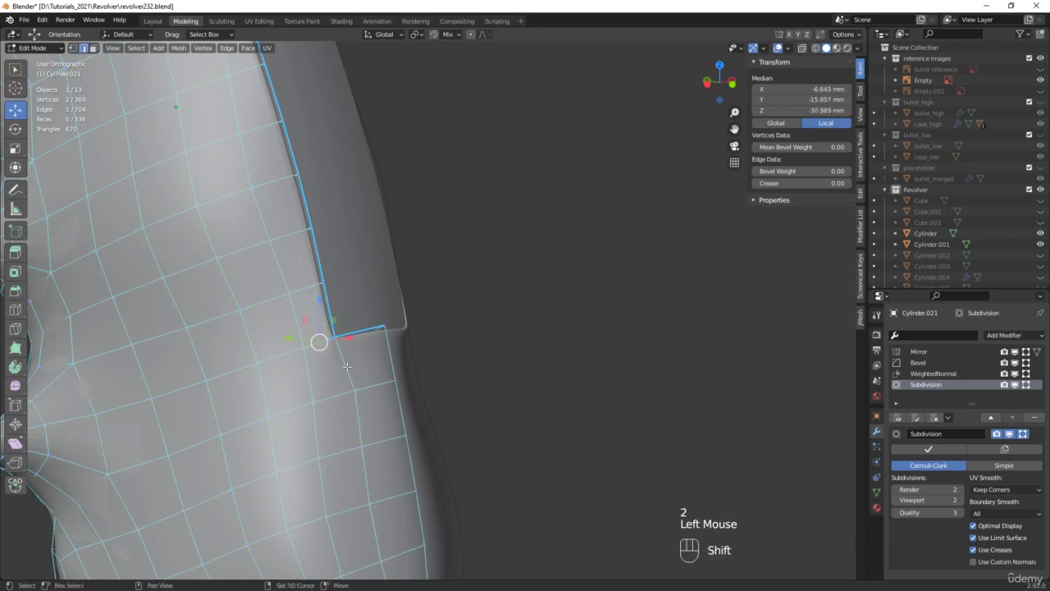
{"action": "left_click", "coordinate": [346, 366], "text": "shift"}
{"action": "key", "text": "x"}
{"action": "left_click", "coordinate": [345, 368]}
{"action": "scroll", "coordinate": [345, 368], "scroll_direction": "down", "scroll_amount": 2}
{"action": "middle_click_drag", "start_coordinate": [345, 369], "coordinate": [312, 369]}
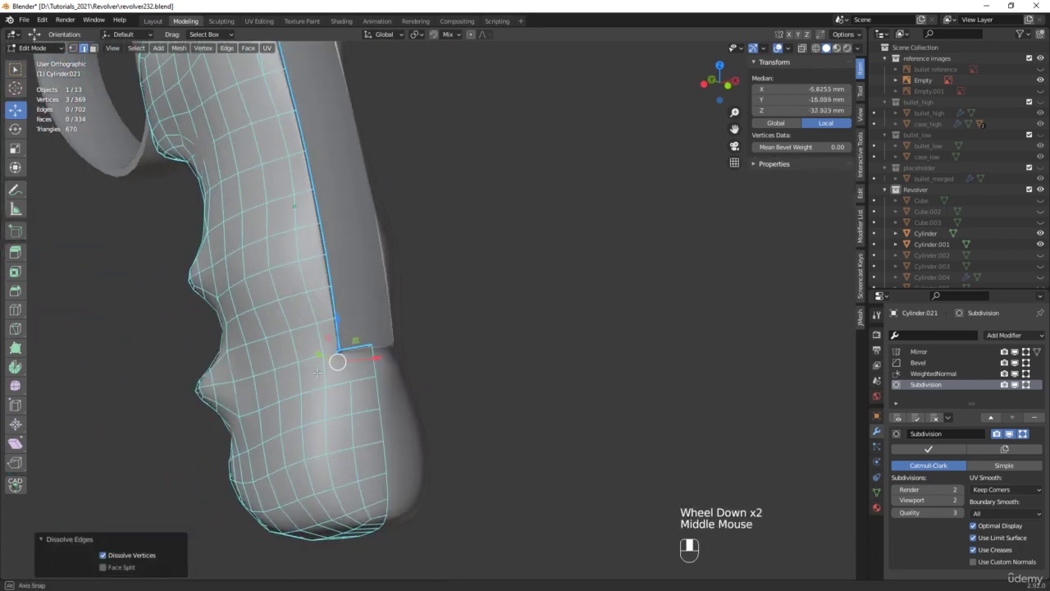
Bevel the edge at the notch's lower corner with a width of about 3.27 mm and 4 segments
{"action": "scroll", "coordinate": [312, 361], "scroll_direction": "up", "scroll_amount": 4}
{"action": "key", "text": "alt+z"}
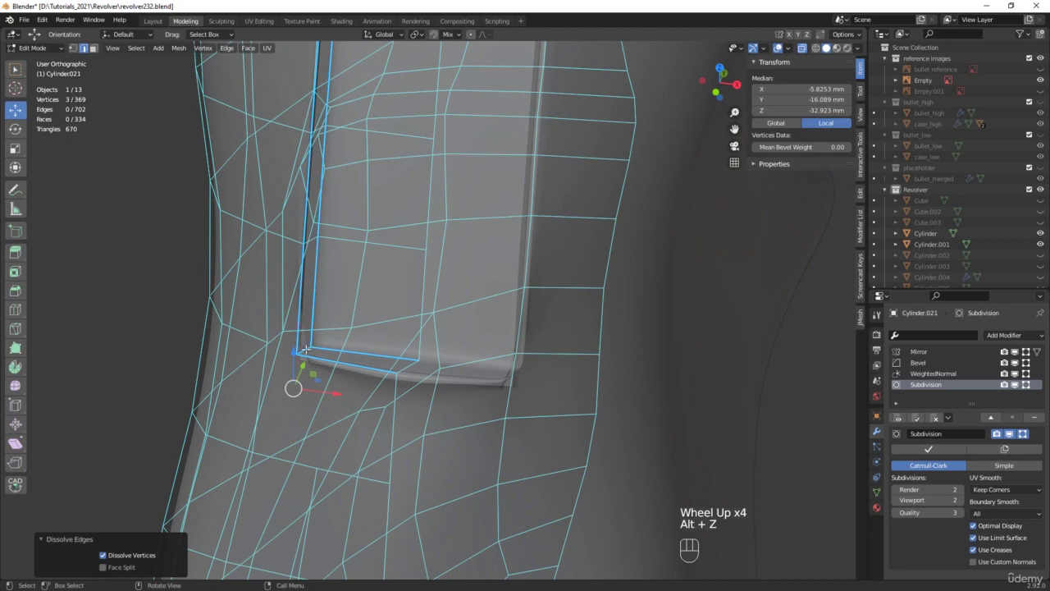
{"action": "left_click", "coordinate": [331, 346]}
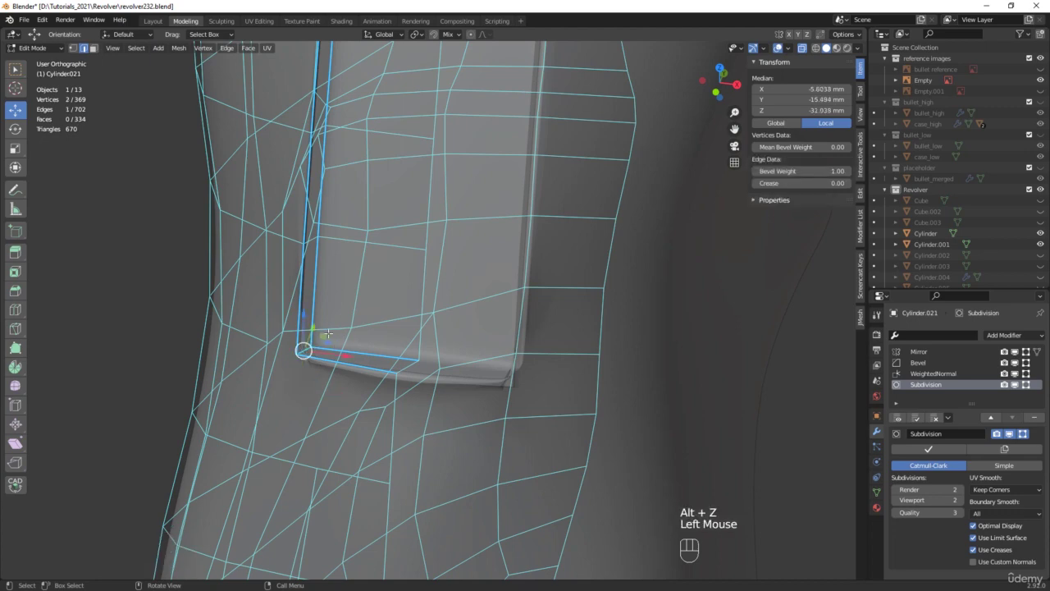
{"action": "middle_click_drag", "start_coordinate": [327, 334], "coordinate": [345, 324]}
{"action": "scroll", "coordinate": [345, 324], "scroll_direction": "up", "scroll_amount": 2}
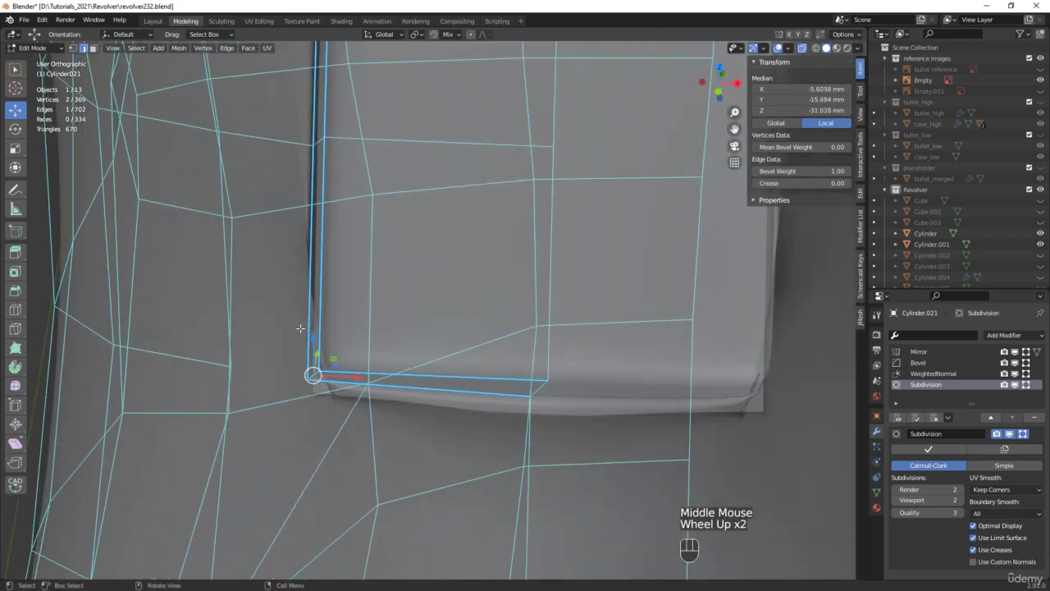
{"action": "key", "text": "ctrl+b"}
{"action": "mouse_move", "coordinate": [352, 183]}
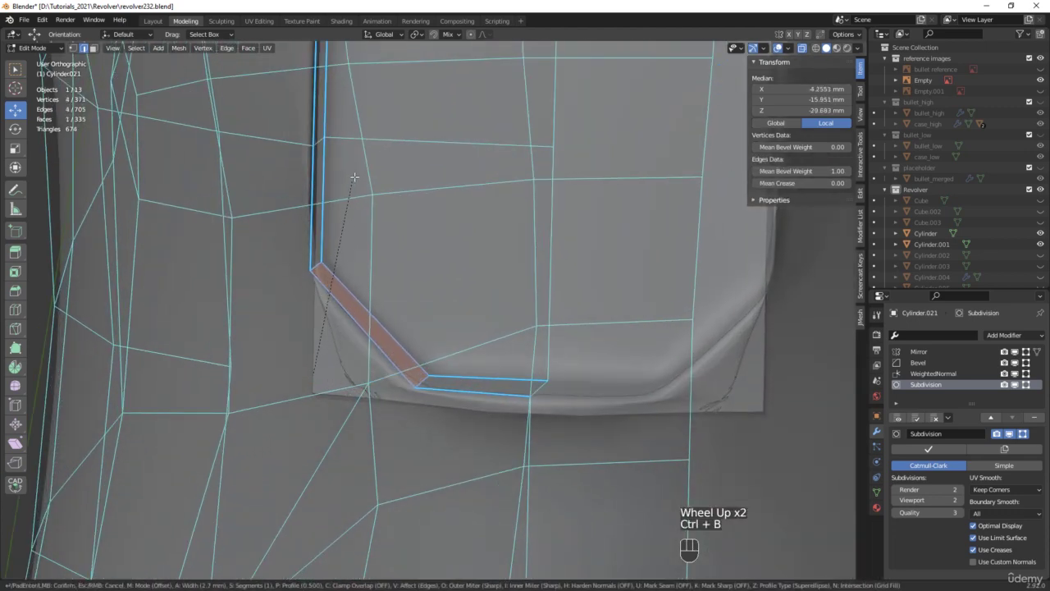
{"action": "mouse_move", "coordinate": [361, 166]}
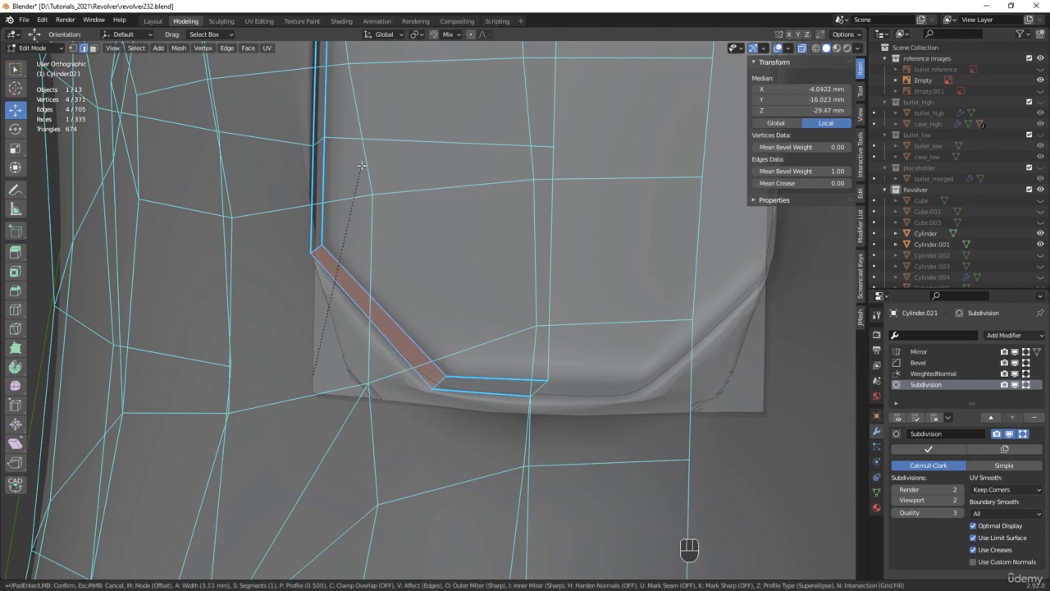
{"action": "scroll", "coordinate": [361, 166], "scroll_direction": "up", "scroll_amount": 2}
{"action": "scroll", "coordinate": [361, 166], "scroll_direction": "up", "scroll_amount": 1}
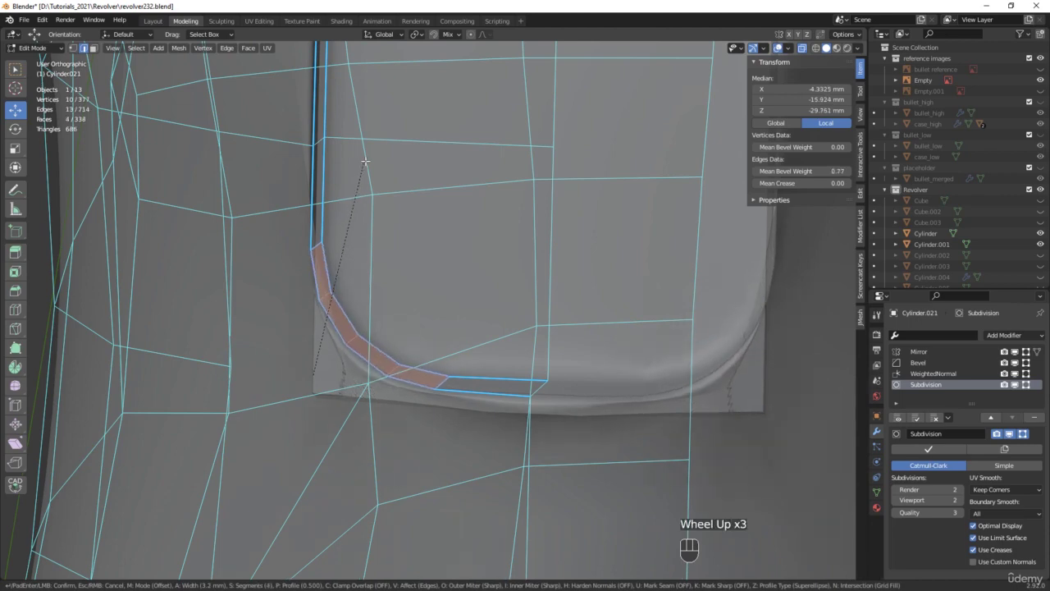
{"action": "left_click", "coordinate": [367, 161]}
{"action": "scroll", "coordinate": [365, 189], "scroll_direction": "down", "scroll_amount": 4}
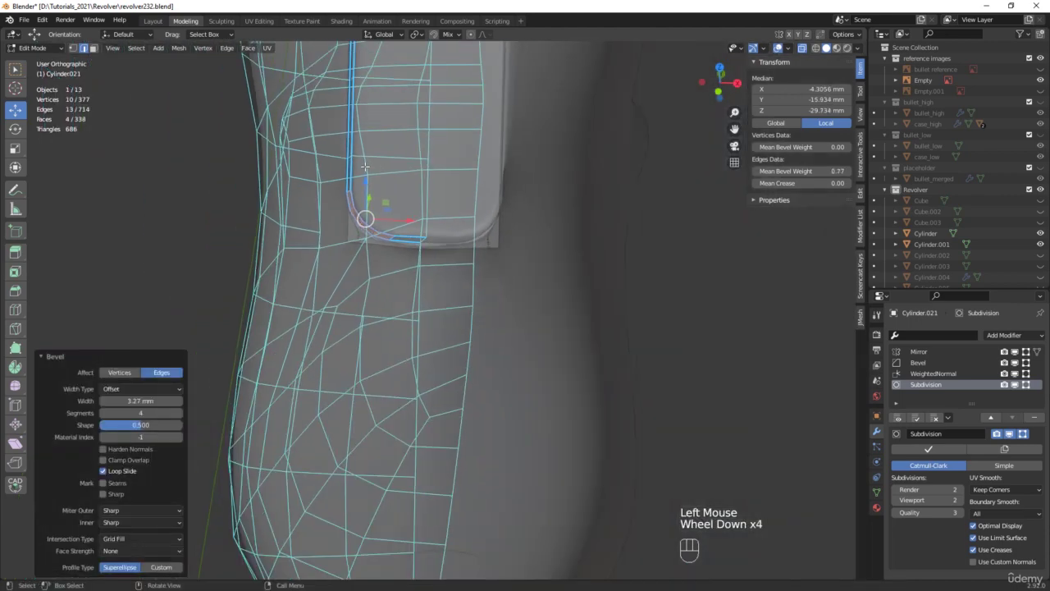
Connect the two upper vertices of the rounded notch corner to the neighbouring grip vertices beside them
{"action": "middle_click_drag", "start_coordinate": [366, 188], "coordinate": [361, 192]}
{"action": "key", "text": "alt+z"}
{"action": "scroll", "coordinate": [361, 191], "scroll_direction": "up", "scroll_amount": 3}
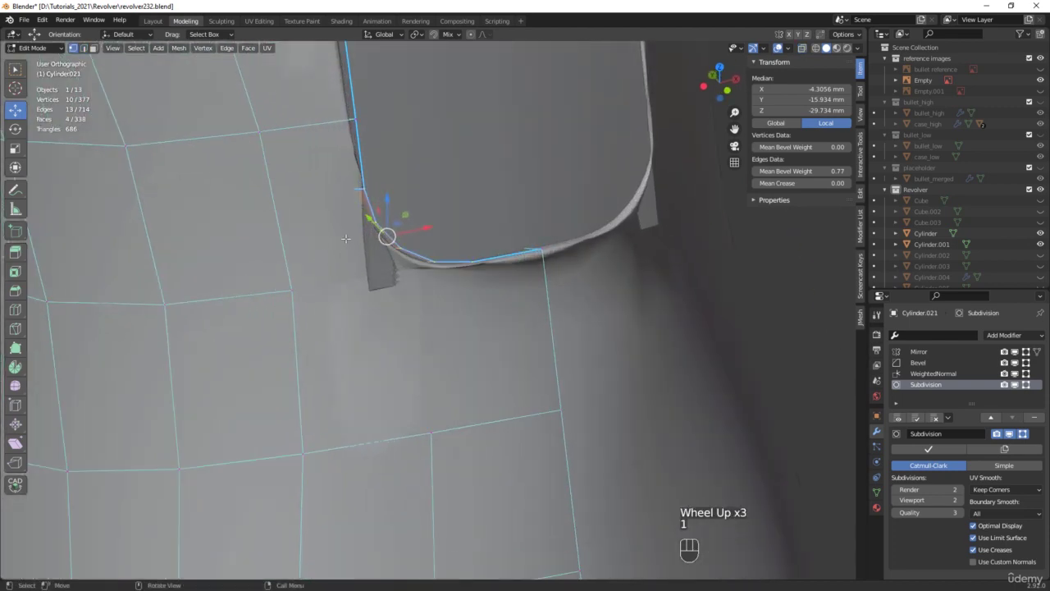
{"action": "left_click", "coordinate": [361, 189]}
{"action": "left_click", "coordinate": [260, 131], "text": "shift"}
{"action": "middle_click_drag", "start_coordinate": [260, 132], "coordinate": [349, 247]}
{"action": "key", "text": "j"}
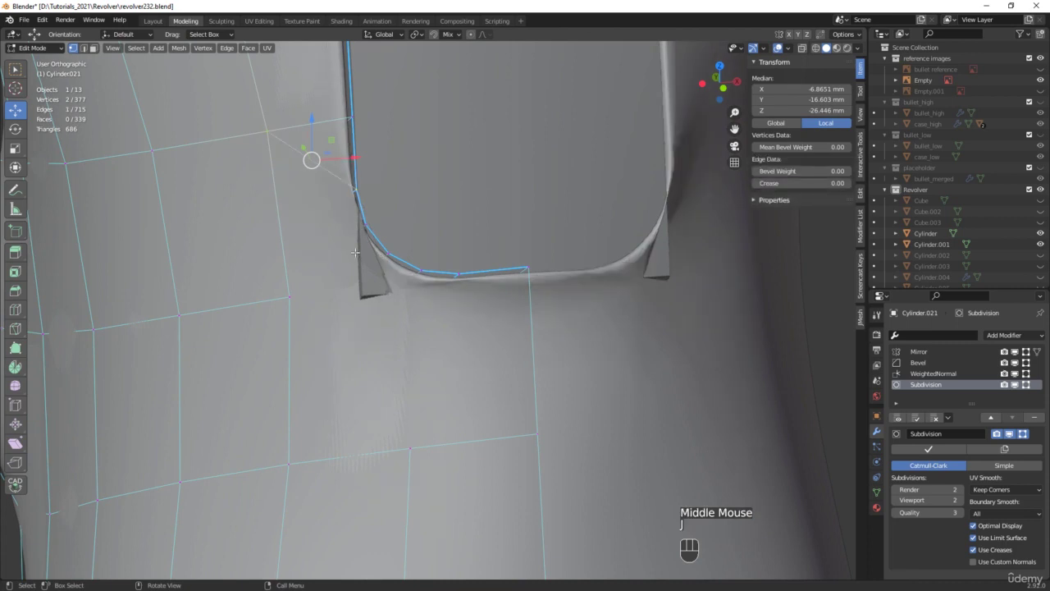
{"action": "left_click", "coordinate": [367, 224]}
{"action": "left_click", "coordinate": [290, 294], "text": "shift"}
{"action": "key", "text": "j"}
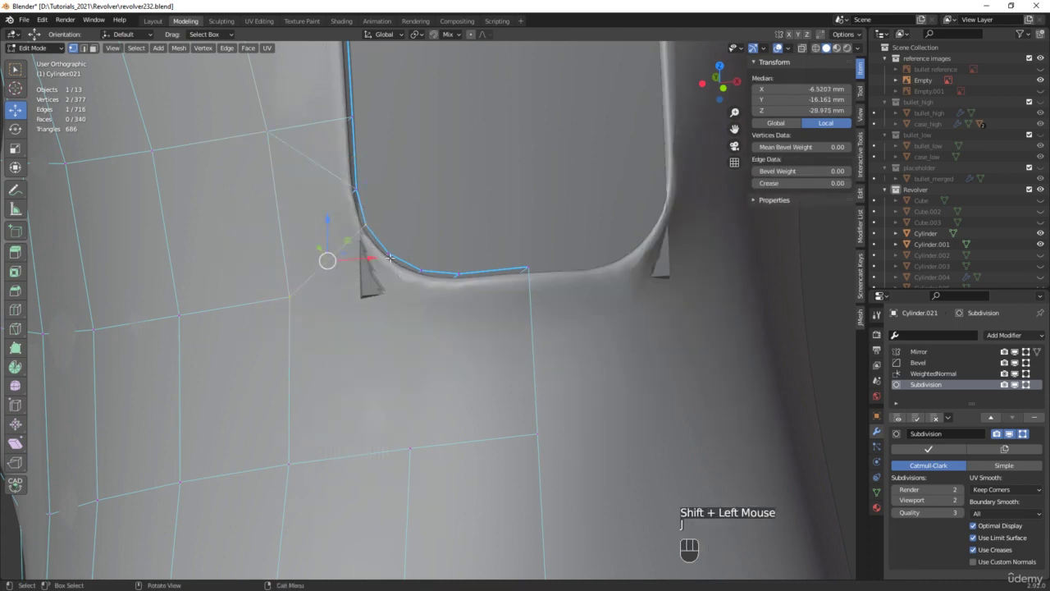
Connect the lower vertices of the rounded notch corner to the vertex row below, and return to Object Mode
{"action": "left_click", "coordinate": [389, 254]}
{"action": "left_click", "coordinate": [282, 466], "text": "shift"}
{"action": "key", "text": "j"}
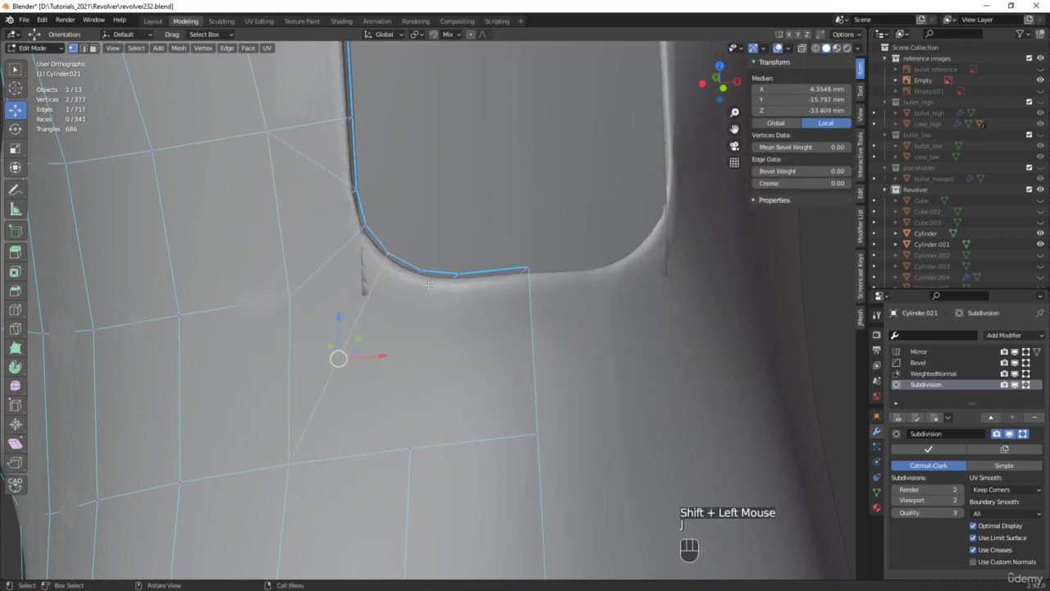
{"action": "left_click", "coordinate": [418, 292]}
{"action": "left_click", "coordinate": [413, 449], "text": "shift"}
{"action": "key", "text": "j"}
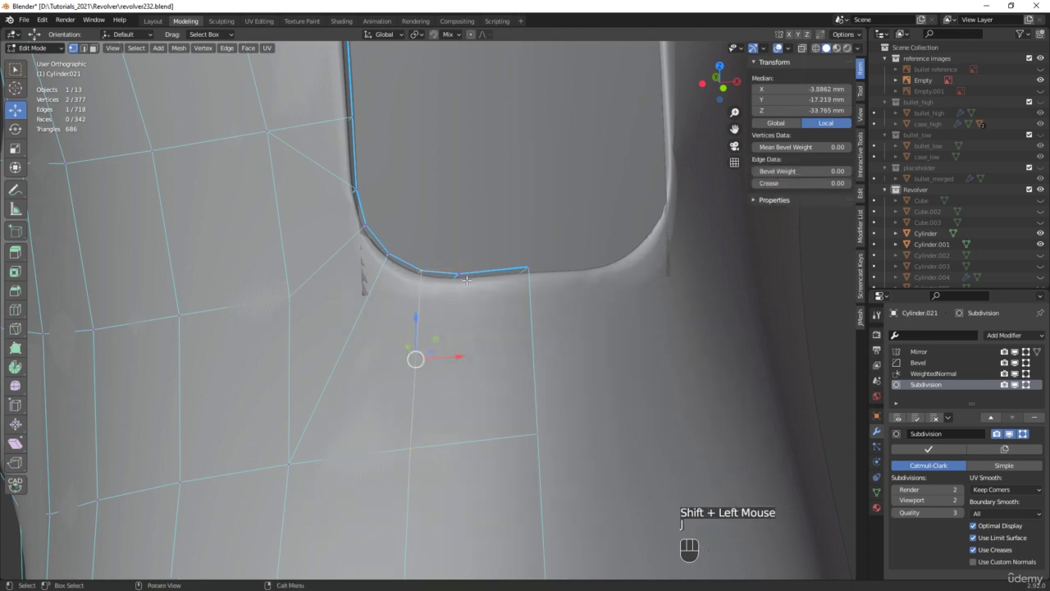
{"action": "left_click", "coordinate": [457, 273]}
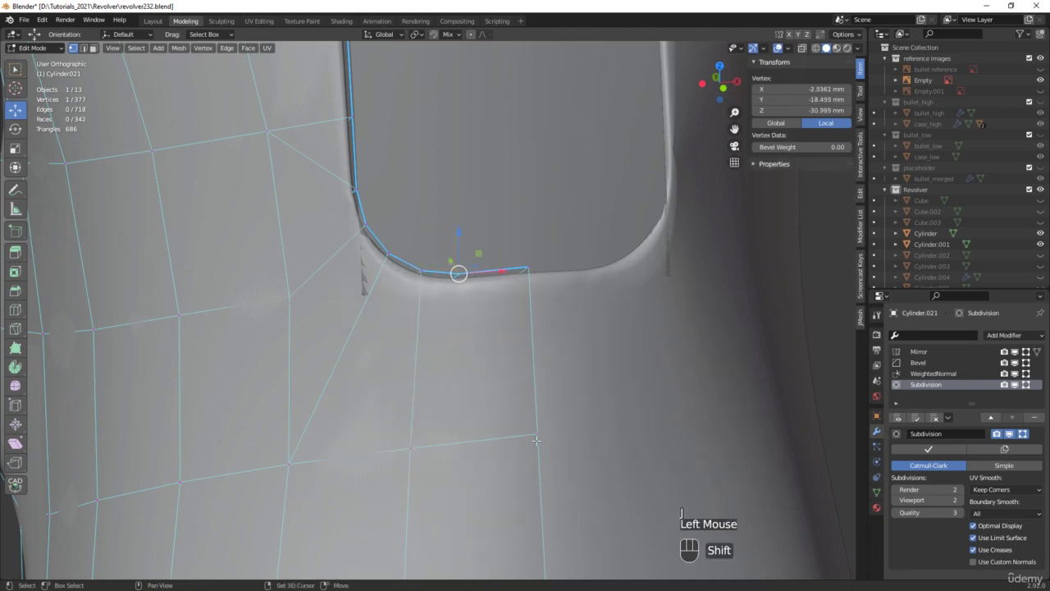
{"action": "left_click", "coordinate": [410, 447], "text": "shift"}
{"action": "scroll", "coordinate": [509, 403], "scroll_direction": "down", "scroll_amount": 2}
{"action": "key", "text": "Tab"}
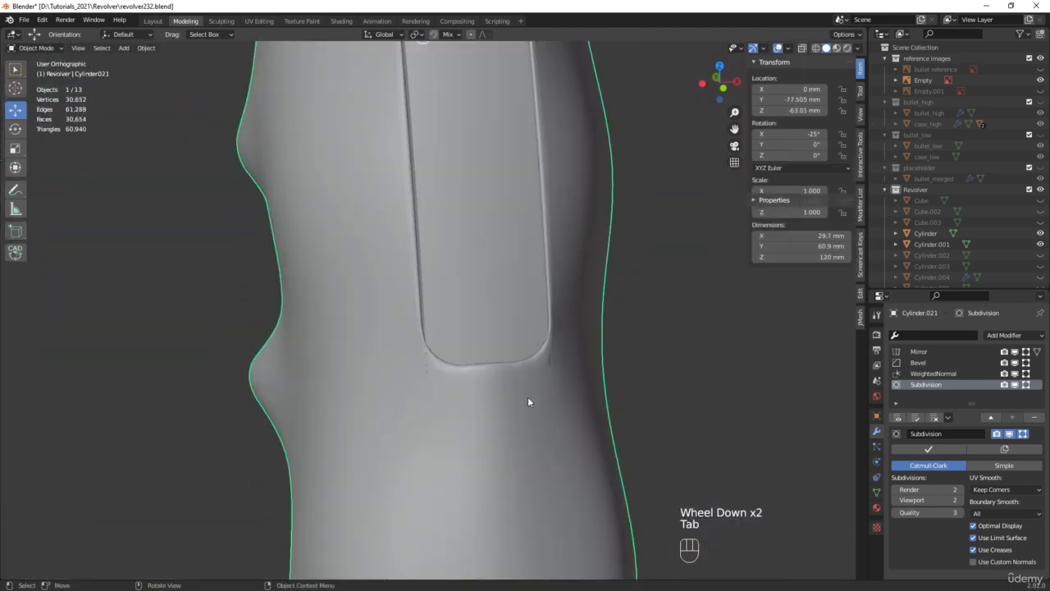
Examine the rounded notch end on the grip with the Subdivision modifier's viewport display off and on
{"action": "scroll", "coordinate": [529, 396], "scroll_direction": "down", "scroll_amount": 3}
{"action": "mouse_move", "coordinate": [531, 396]}
{"action": "middle_mouse_down"}
{"action": "mouse_move", "coordinate": [588, 407]}
{"action": "mouse_move", "coordinate": [599, 373]}
{"action": "mouse_move", "coordinate": [514, 390]}
{"action": "middle_mouse_up"}
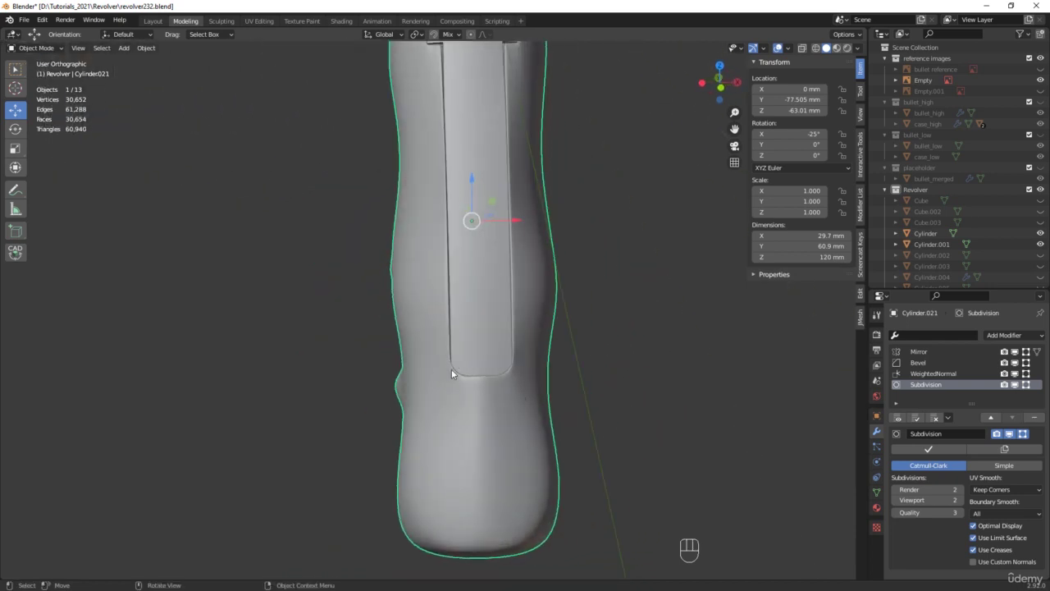
{"action": "scroll", "coordinate": [462, 371], "scroll_direction": "up", "scroll_amount": 3}
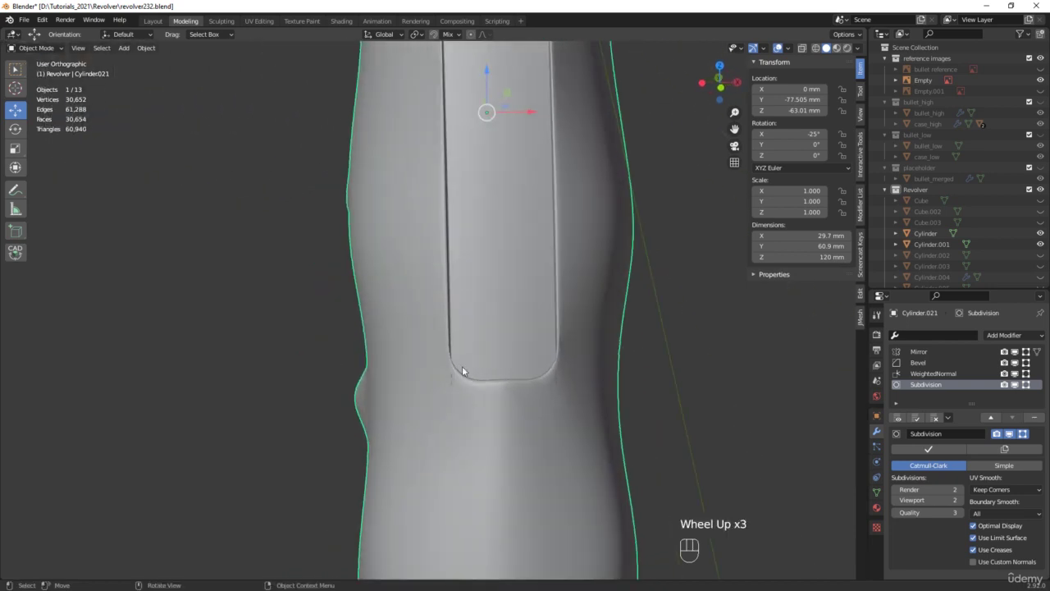
{"action": "left_click", "coordinate": [1014, 384]}
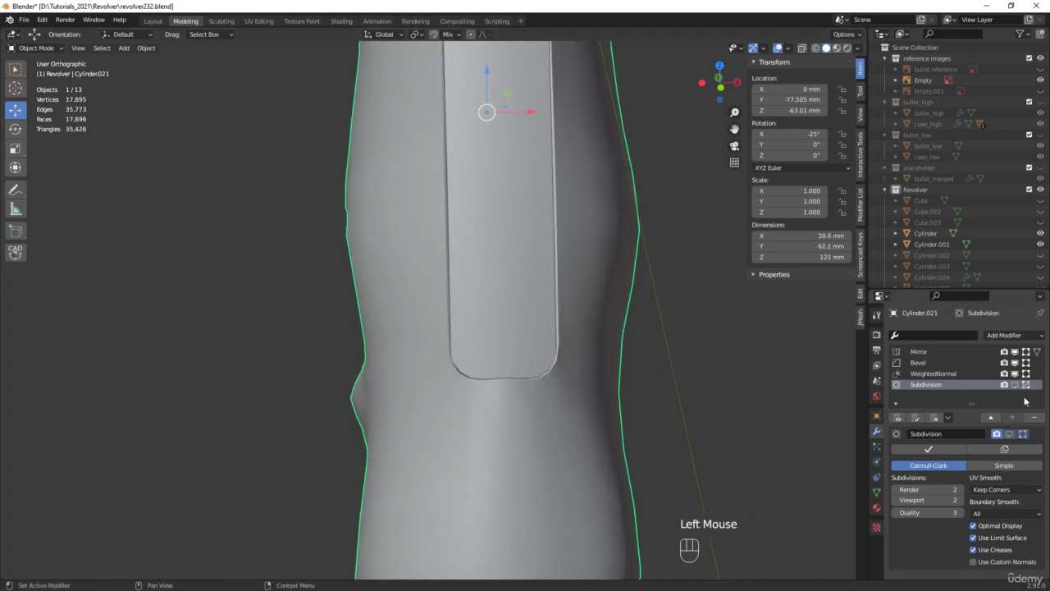
{"action": "left_click", "coordinate": [1015, 384]}
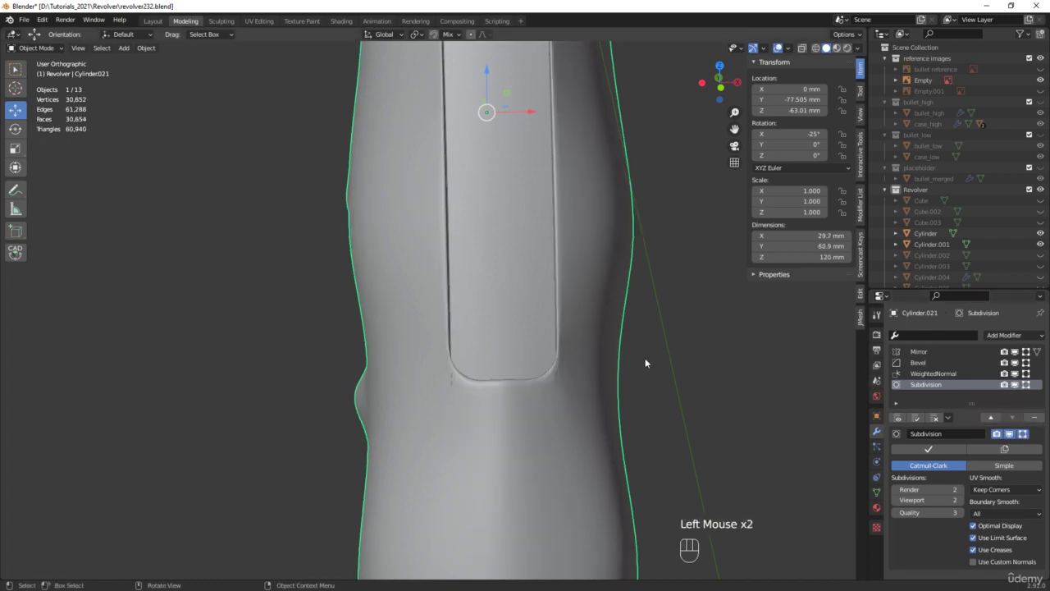
{"action": "scroll", "coordinate": [645, 359], "scroll_direction": "down", "scroll_amount": 5}
{"action": "middle_click_drag", "start_coordinate": [642, 362], "coordinate": [484, 369]}
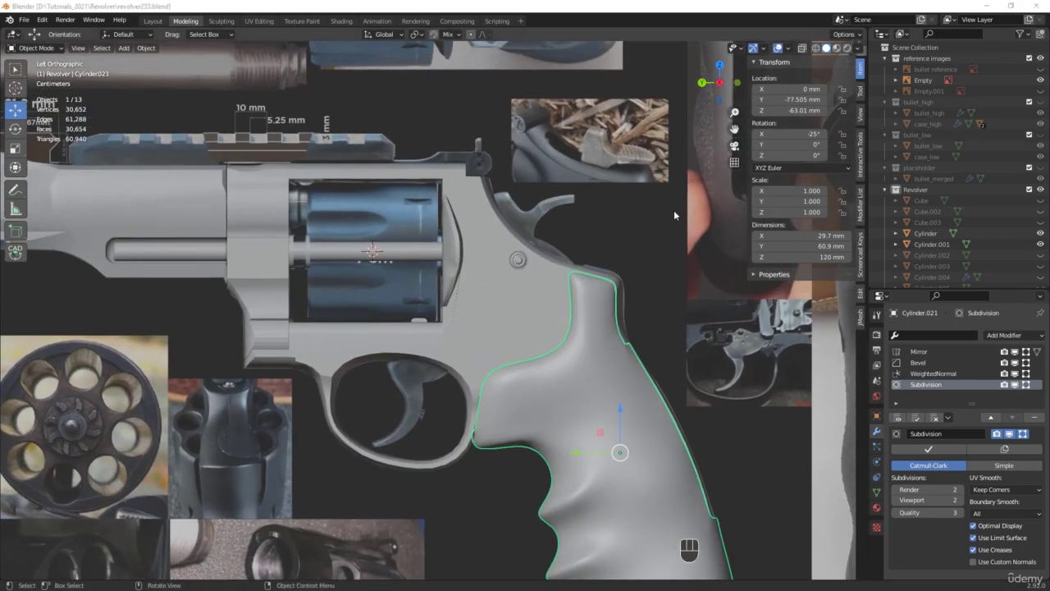
Save an incremental version of the file as revolver233.blend, and add a mesh cylinder with a 4 mm radius
{"action": "key", "text": "ctrl+alt+s"}
{"action": "scroll", "coordinate": [473, 162], "scroll_direction": "up", "scroll_amount": 6}
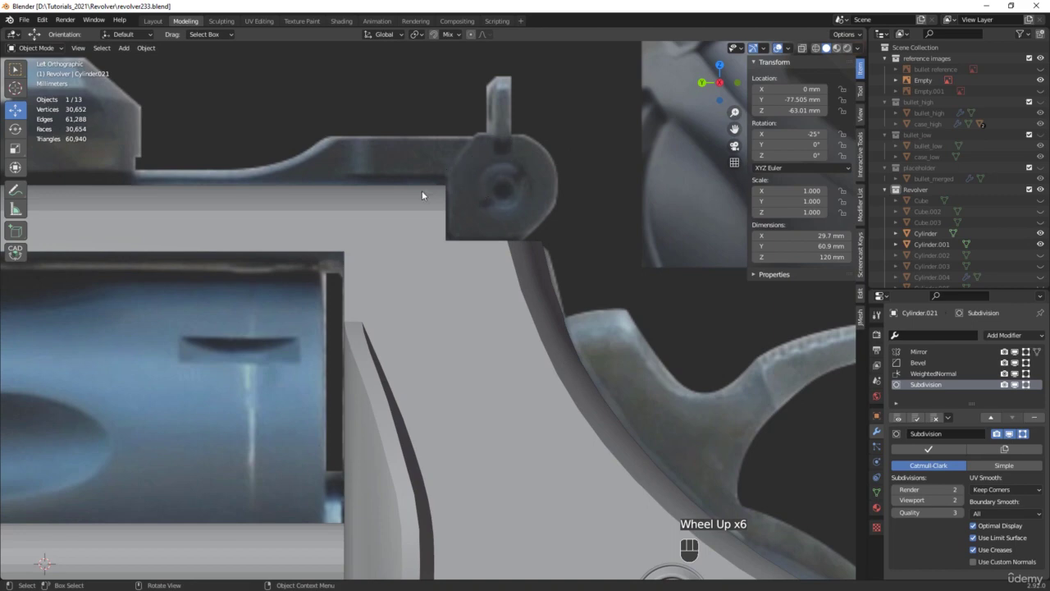
{"action": "scroll", "coordinate": [422, 191], "scroll_direction": "down", "scroll_amount": 7}
{"action": "key", "text": "shift+a"}
{"action": "mouse_move", "coordinate": [431, 166]}
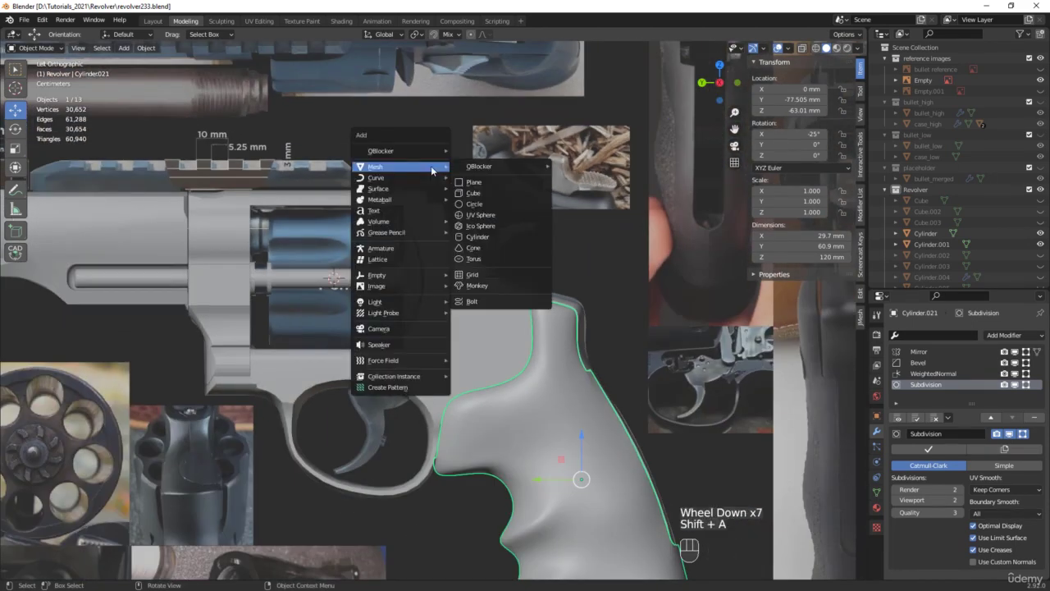
{"action": "left_click", "coordinate": [478, 237]}
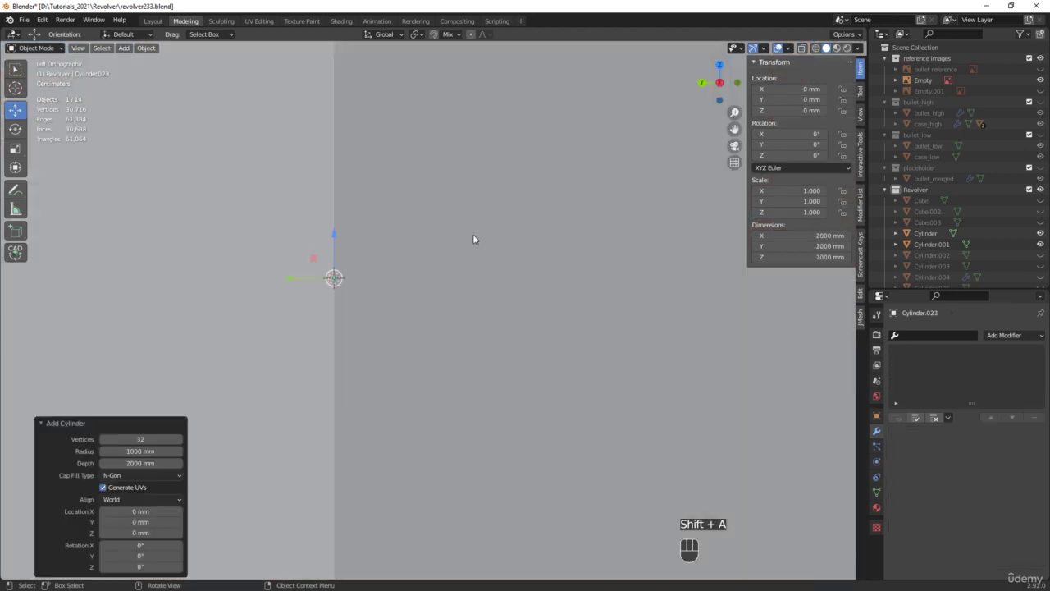
{"action": "left_click", "coordinate": [144, 452]}
{"action": "type", "text": "4"}
{"action": "key", "text": "Return"}
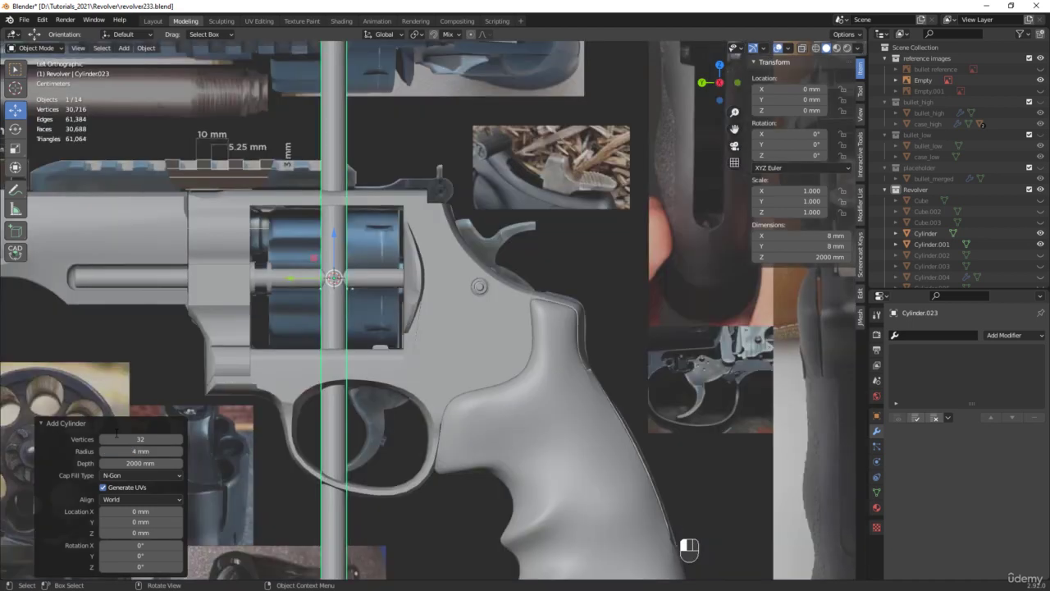
Set the new cylinder's depth to 20 mm and its Y rotation to 90°
{"action": "left_click", "coordinate": [131, 463]}
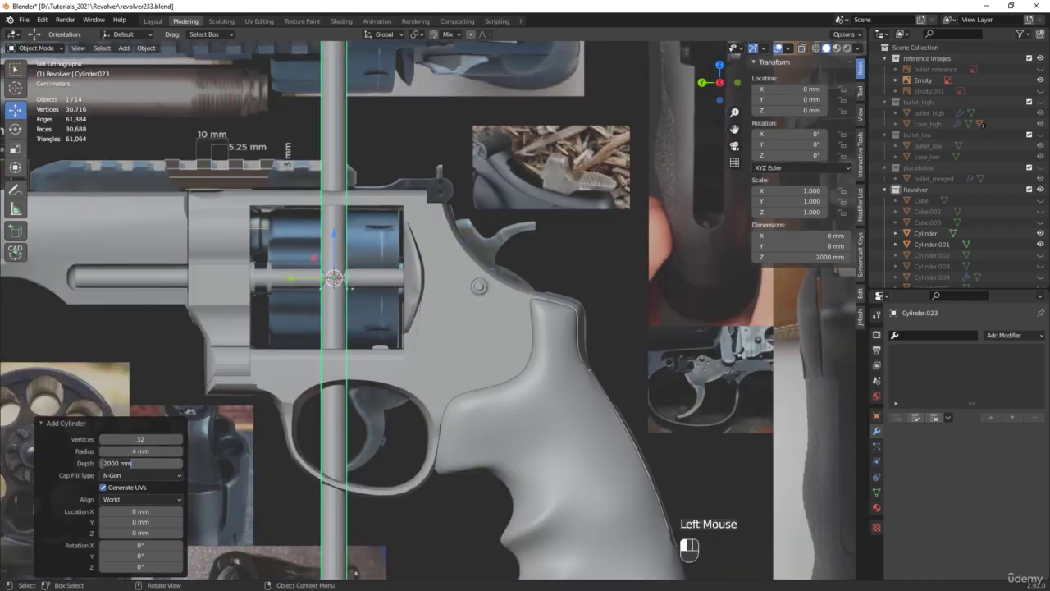
{"action": "type", "text": "20"}
{"action": "key", "text": "Return"}
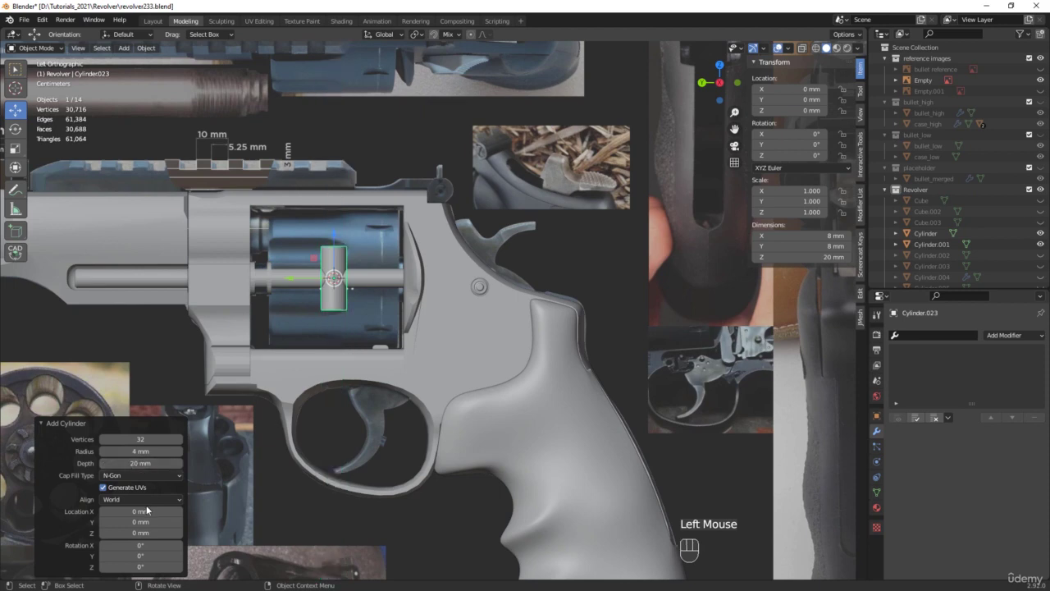
{"action": "left_click", "coordinate": [138, 555]}
{"action": "type", "text": "90"}
{"action": "key", "text": "Return"}
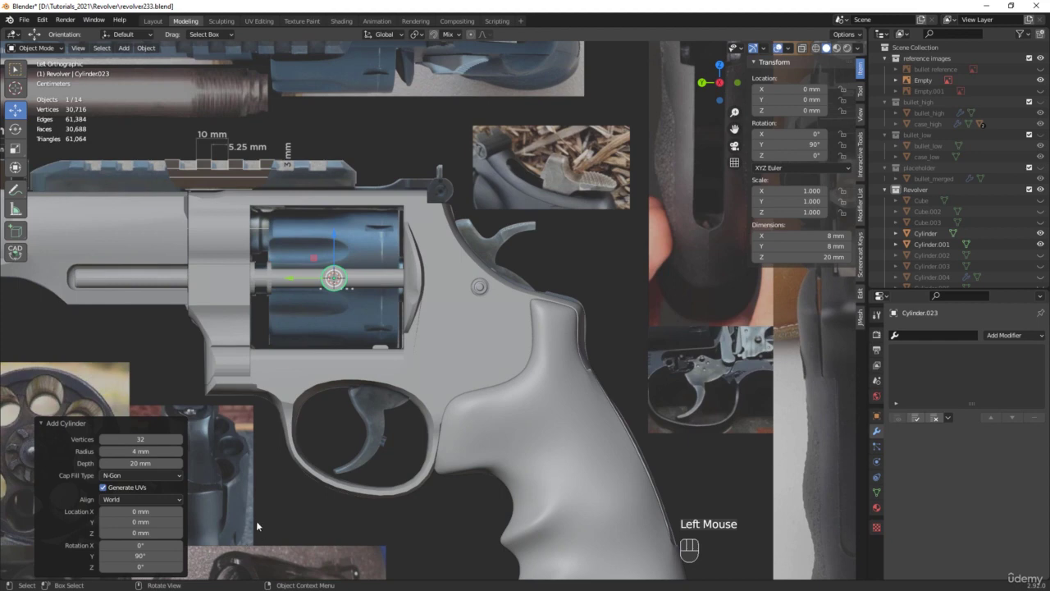
Show the wireframe over the model and set the cylinder's depth to 17 mm to match the frame's width
{"action": "middle_click_drag", "start_coordinate": [460, 326], "coordinate": [329, 301]}
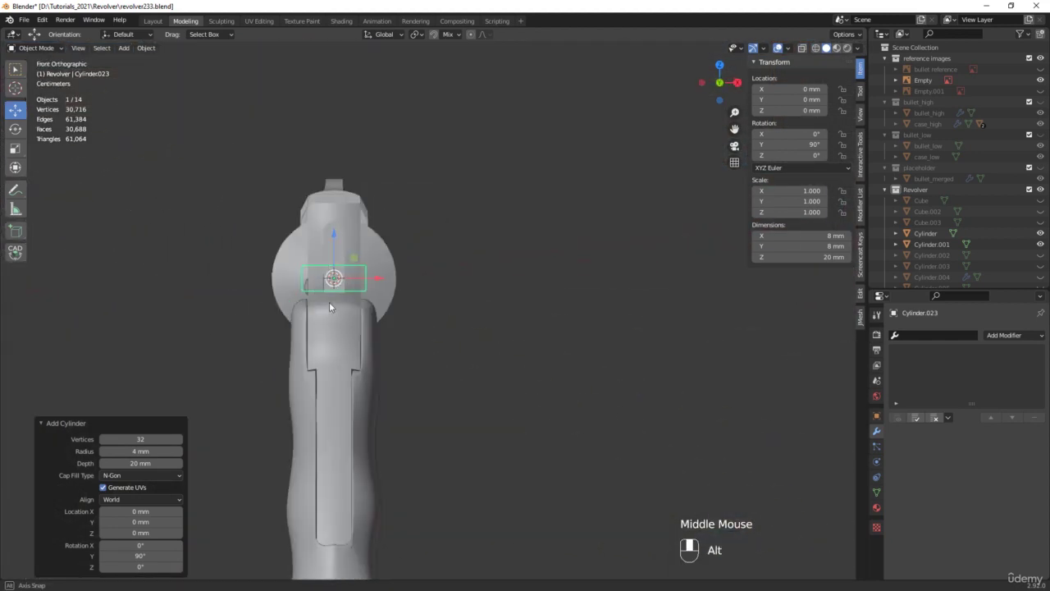
{"action": "scroll", "coordinate": [327, 249], "scroll_direction": "up", "scroll_amount": 2}
{"action": "scroll", "coordinate": [328, 251], "scroll_direction": "up", "scroll_amount": 2}
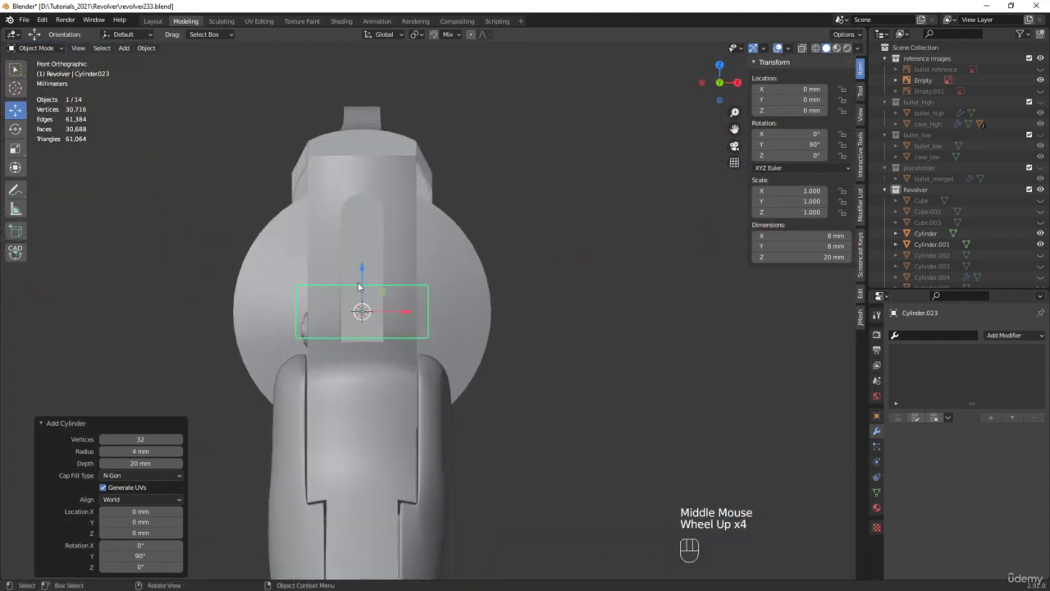
{"action": "key", "text": "F4"}
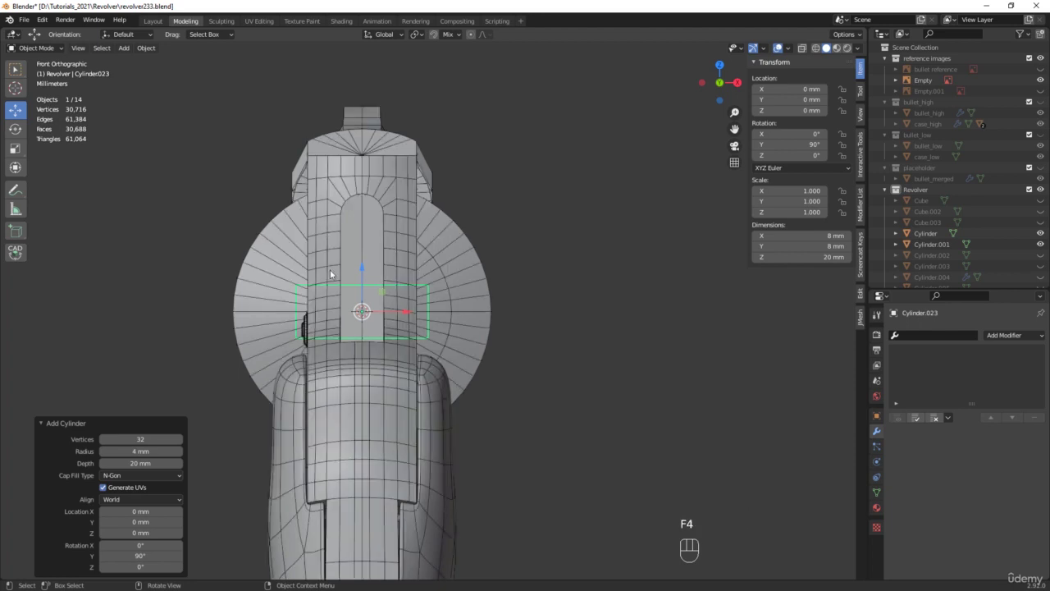
{"action": "scroll", "coordinate": [418, 288], "scroll_direction": "up", "scroll_amount": 2}
{"action": "scroll", "coordinate": [394, 204], "scroll_direction": "down", "scroll_amount": 2}
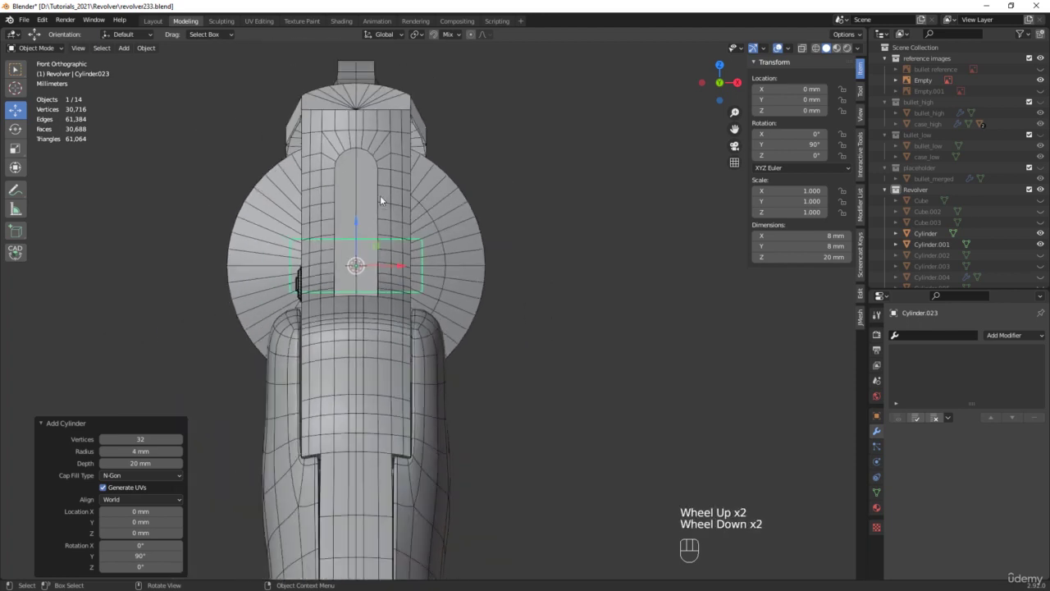
{"action": "left_click", "coordinate": [145, 464]}
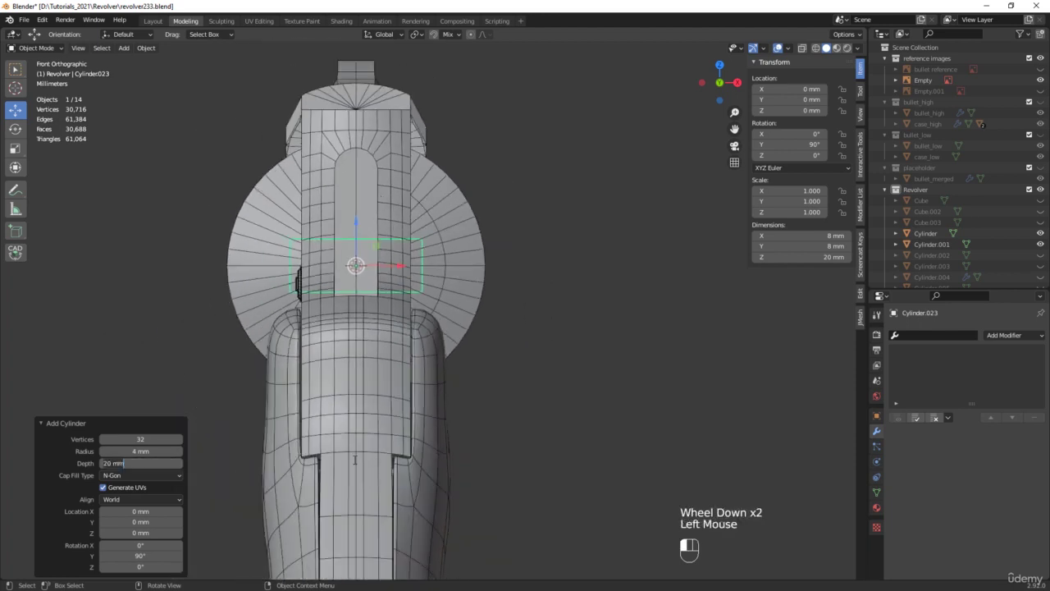
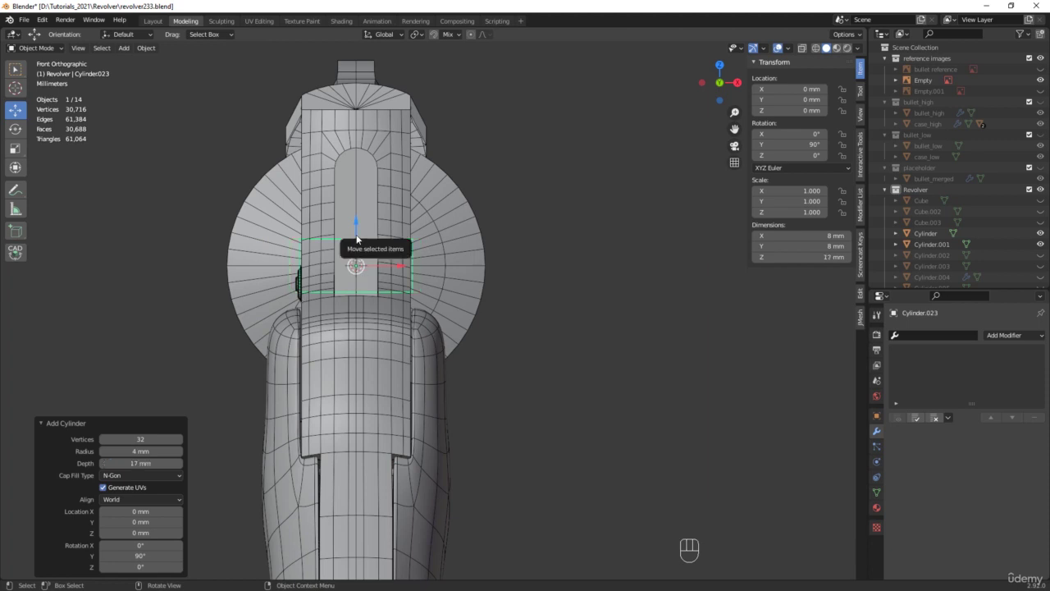
Move the cylinder up and back onto the rear sight's round end, to about Y -33.7 mm and Z 27.5 mm
{"action": "left_click_drag", "start_coordinate": [357, 240], "coordinate": [350, 60]}
{"action": "middle_click_drag", "start_coordinate": [350, 59], "coordinate": [180, 247]}
{"action": "scroll", "coordinate": [180, 246], "scroll_direction": "up", "scroll_amount": 3}
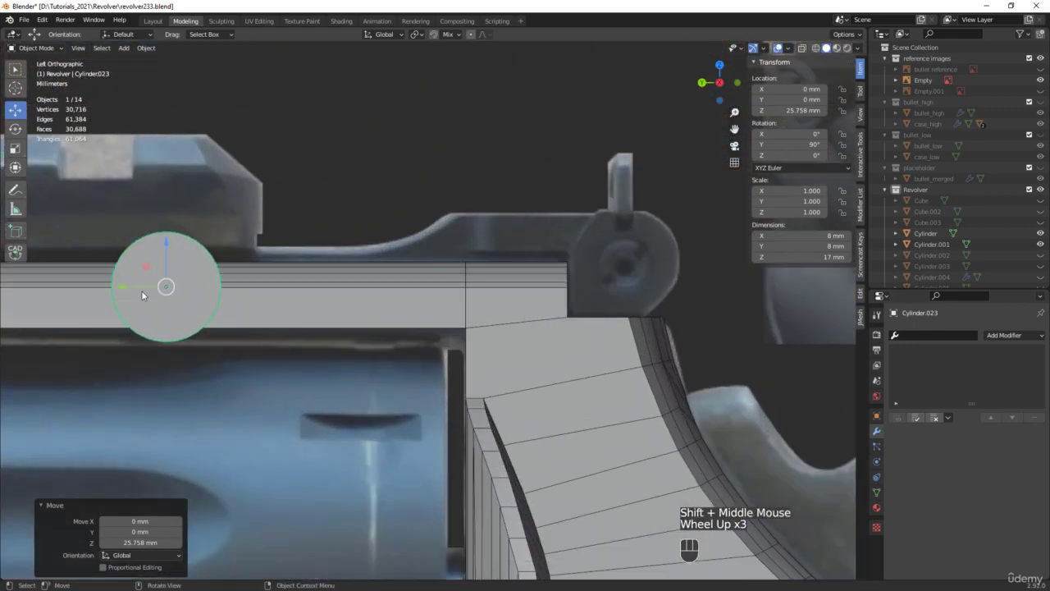
{"action": "left_click_drag", "start_coordinate": [138, 290], "coordinate": [576, 291]}
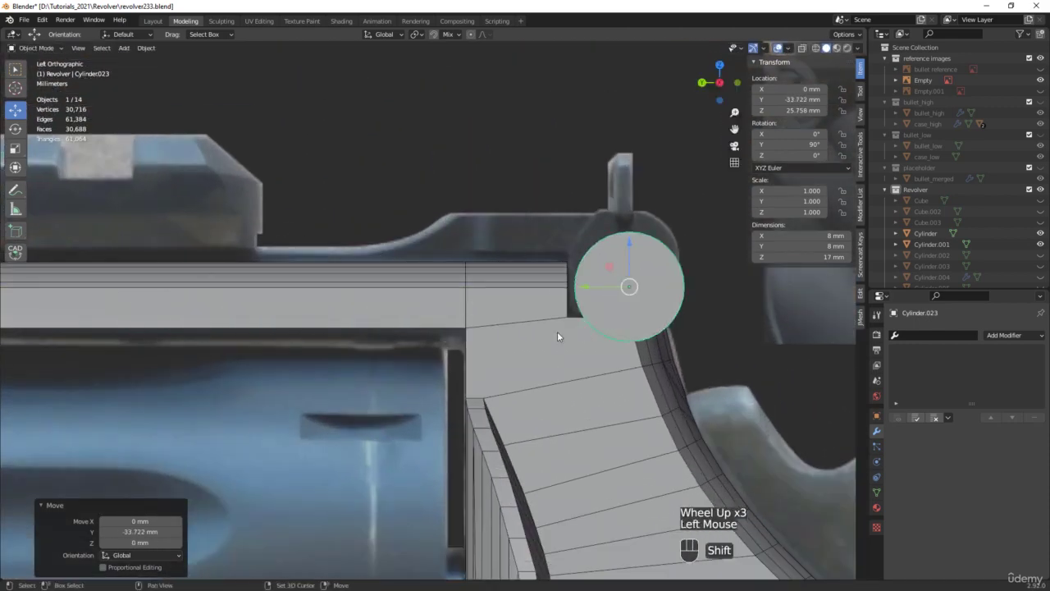
{"action": "middle_click_drag", "start_coordinate": [587, 290], "coordinate": [501, 317], "text": "shift"}
{"action": "scroll", "coordinate": [502, 316], "scroll_direction": "up", "scroll_amount": 3}
{"action": "left_click_drag", "start_coordinate": [531, 285], "coordinate": [531, 240]}
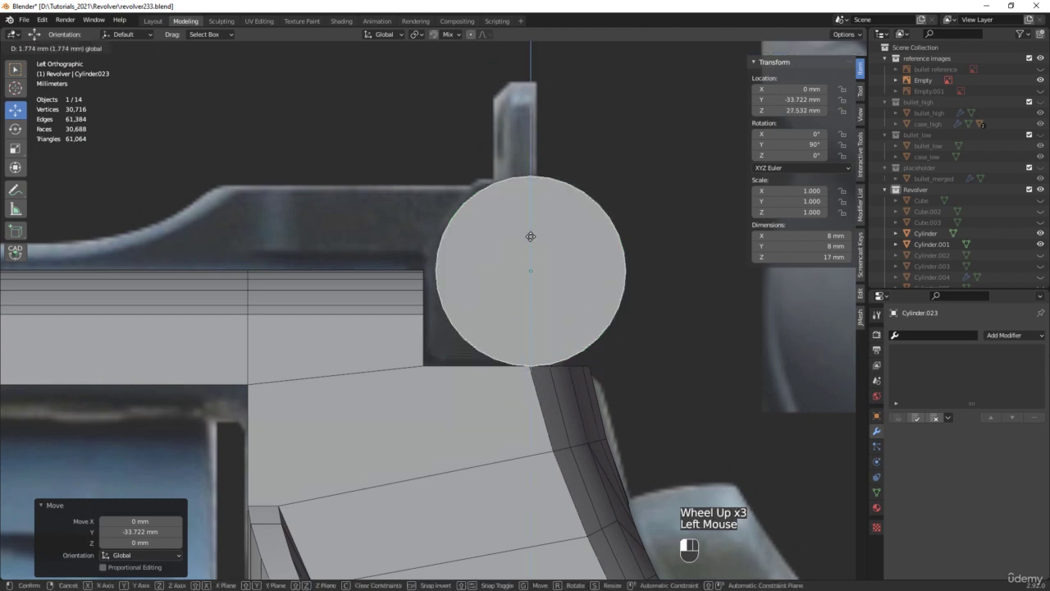
Align the cylinder with the rear sight reference using X-ray, at about Y -33.38 mm and Z 27.54 mm, and save as revolver234.blend
{"action": "key", "text": "alt+z"}
{"action": "left_click_drag", "start_coordinate": [498, 273], "coordinate": [489, 268]}
{"action": "scroll", "coordinate": [508, 331], "scroll_direction": "up", "scroll_amount": 1}
{"action": "scroll", "coordinate": [509, 331], "scroll_direction": "up", "scroll_amount": 2}
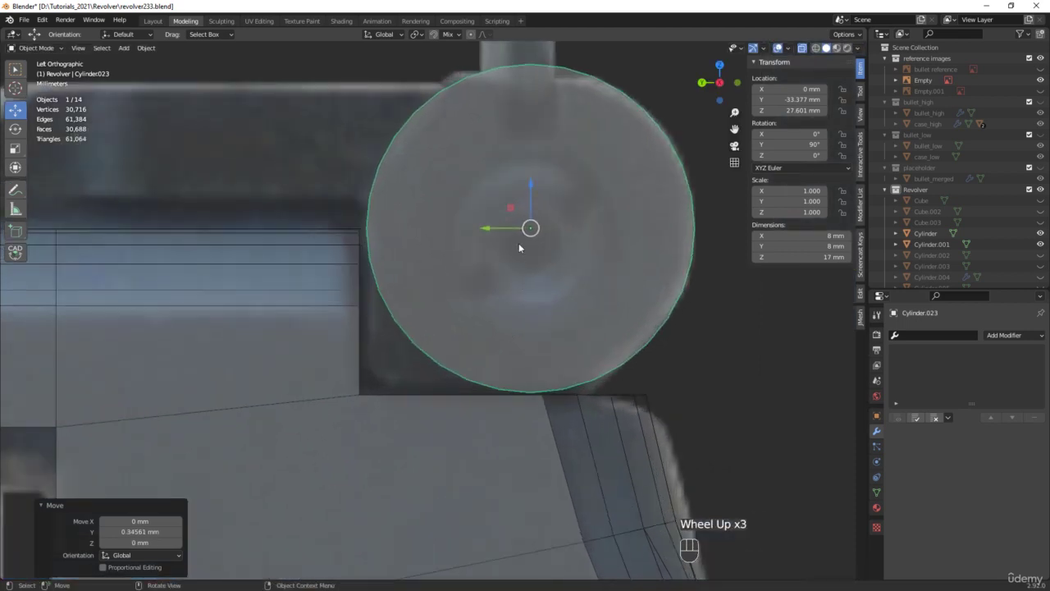
{"action": "left_click_drag", "start_coordinate": [531, 199], "coordinate": [531, 201]}
{"action": "scroll", "coordinate": [534, 393], "scroll_direction": "up", "scroll_amount": 2}
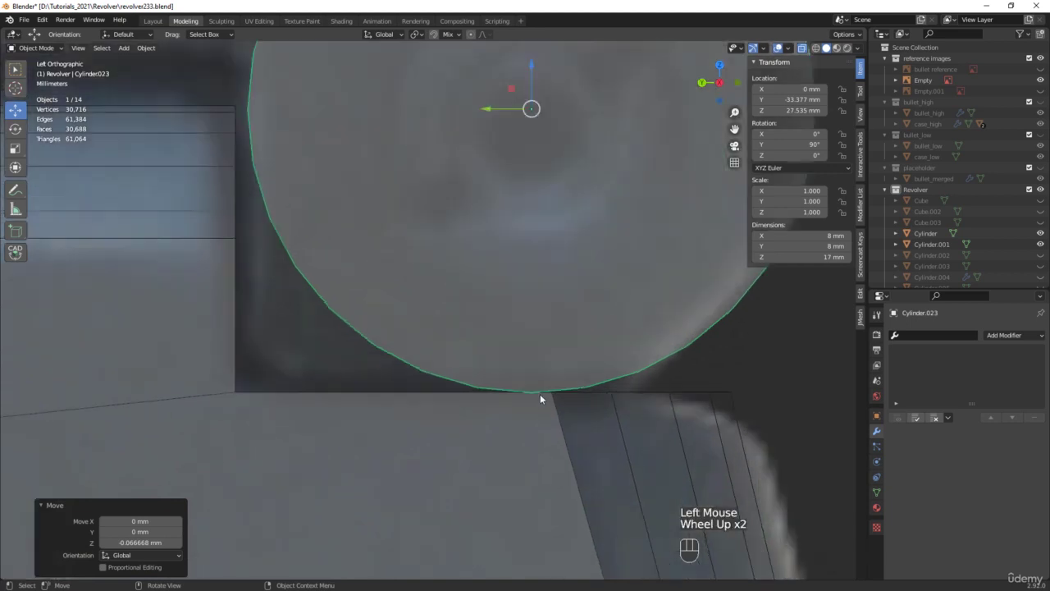
{"action": "scroll", "coordinate": [556, 397], "scroll_direction": "down", "scroll_amount": 3}
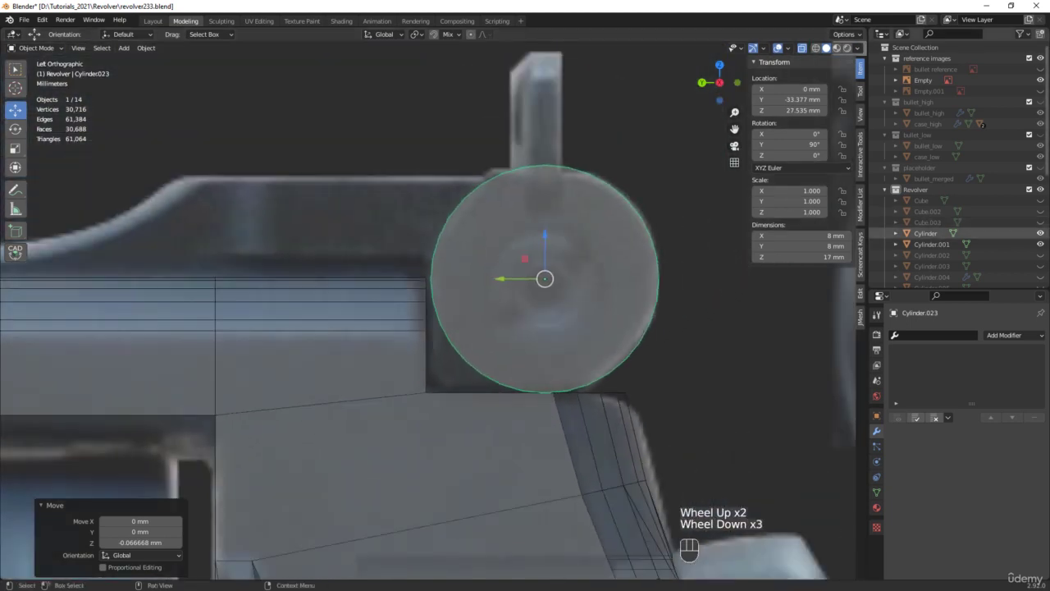
{"action": "key", "text": "ctrl+alt+s"}
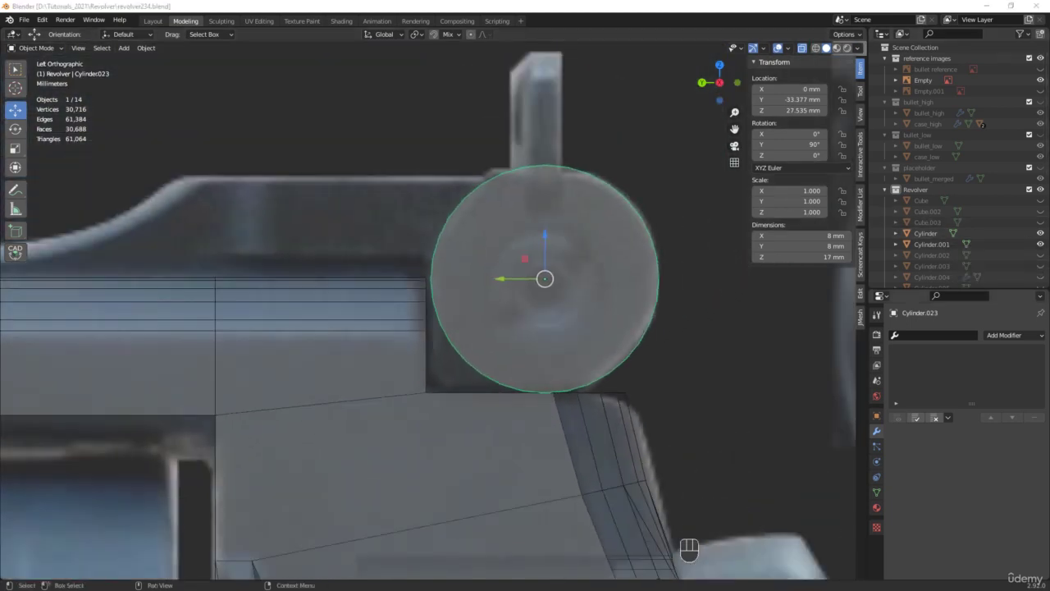
Consult the rear sight photo in Windows Photo Viewer, and separate a duplicate of the cylinder's end face into its own object in Blender
{"action": "key", "text": "alt+Tab"}
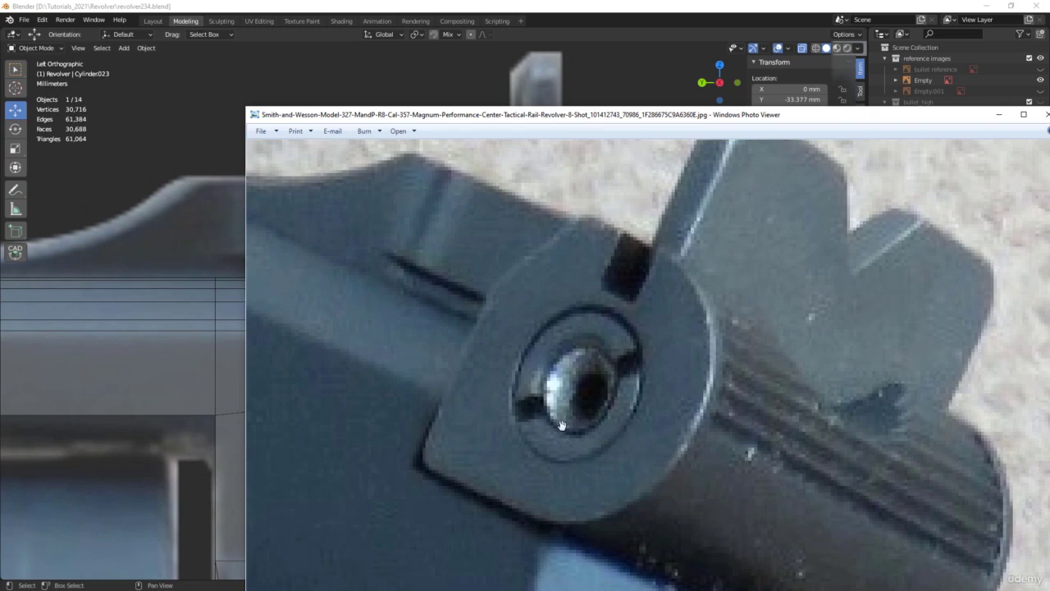
{"action": "left_click_drag", "start_coordinate": [545, 114], "coordinate": [765, 134]}
{"action": "key", "text": "alt+Tab"}
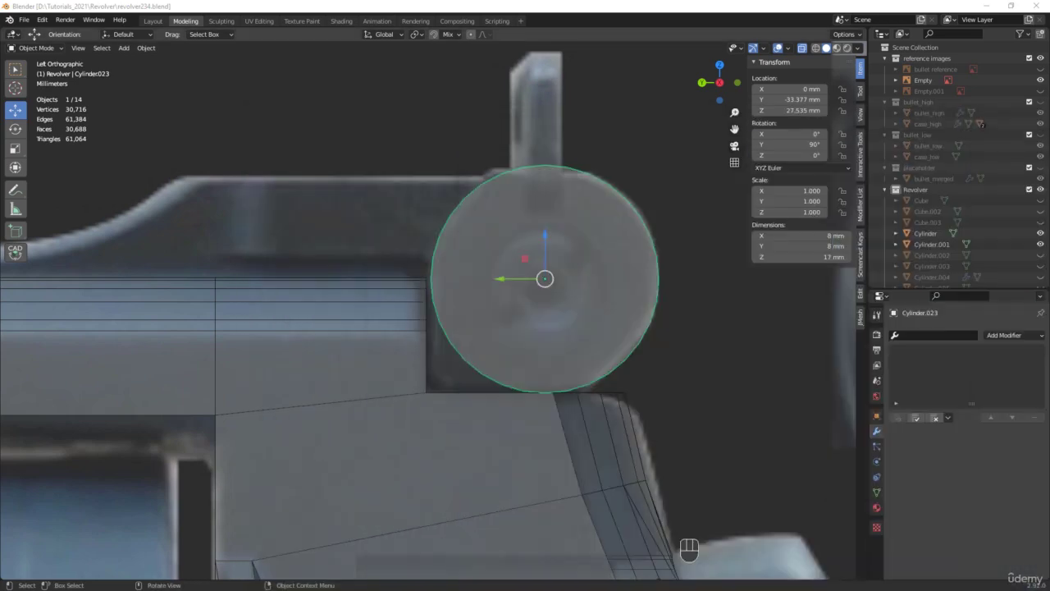
{"action": "middle_click_drag", "start_coordinate": [563, 227], "coordinate": [574, 271]}
{"action": "key", "text": "alt+z"}
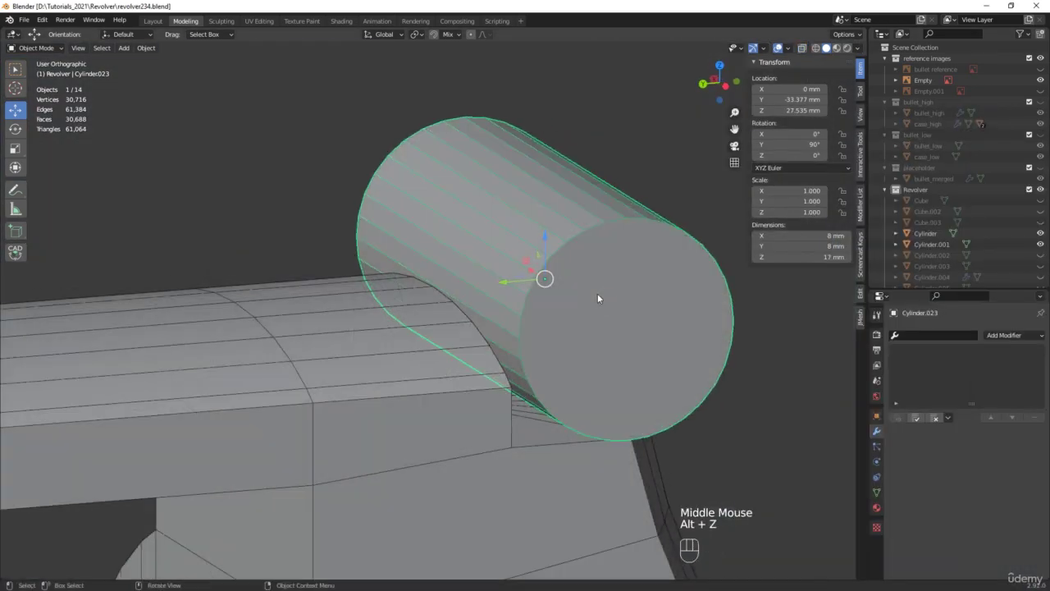
{"action": "key", "text": "Tab"}
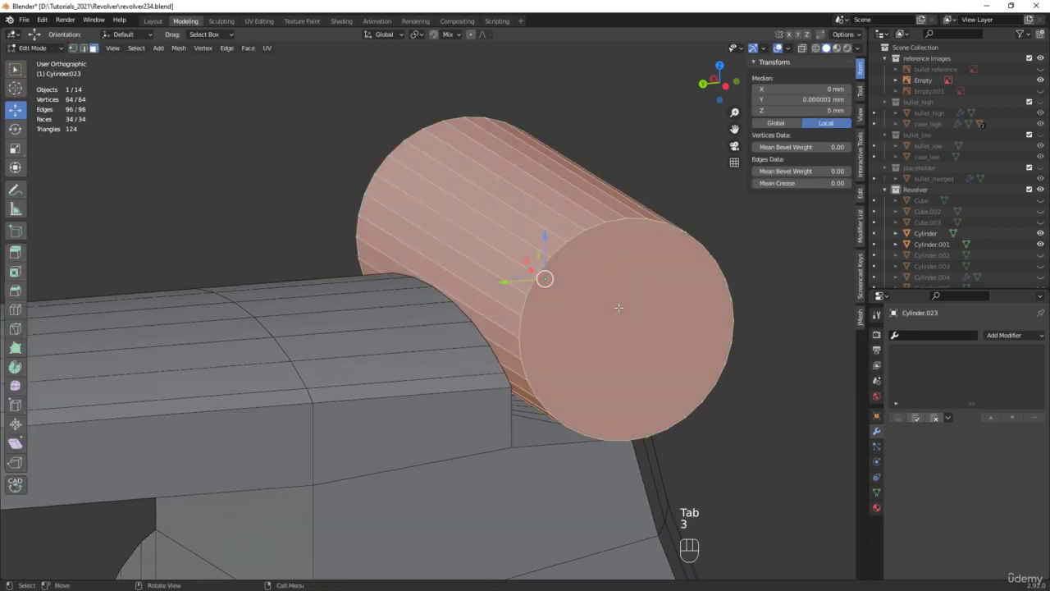
{"action": "key", "text": "3"}
{"action": "left_click", "coordinate": [624, 320]}
{"action": "key", "text": "shift+d"}
{"action": "right_click", "coordinate": [715, 280]}
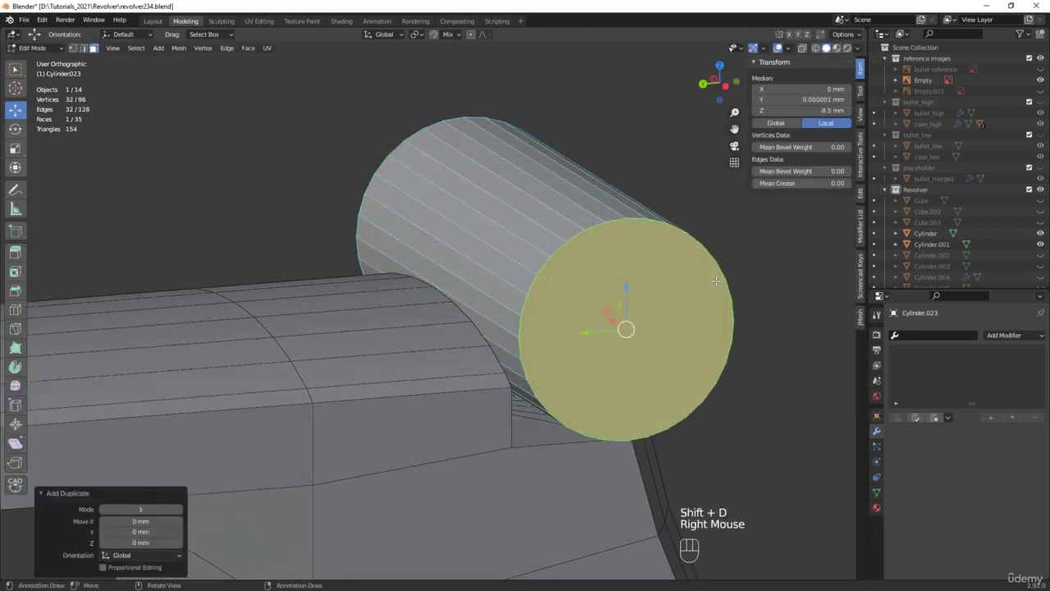
{"action": "key", "text": "p"}
{"action": "left_click", "coordinate": [715, 281]}
{"action": "key", "text": "Tab"}
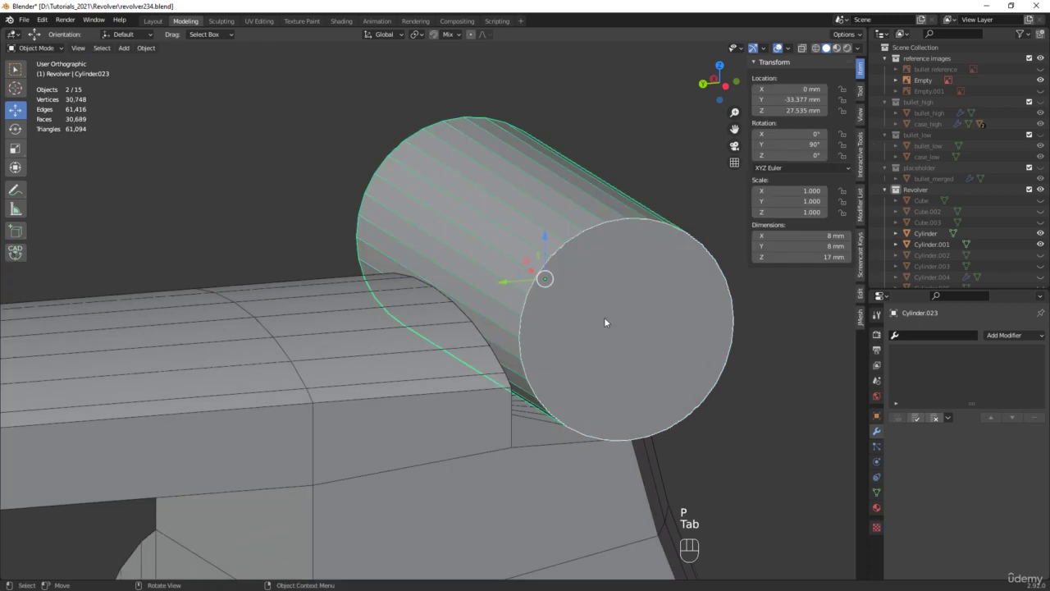
Select the separated disc and move its origin to its own centre with Quick Origin
{"action": "left_click", "coordinate": [608, 322]}
{"action": "middle_click_drag", "start_coordinate": [608, 322], "coordinate": [605, 264]}
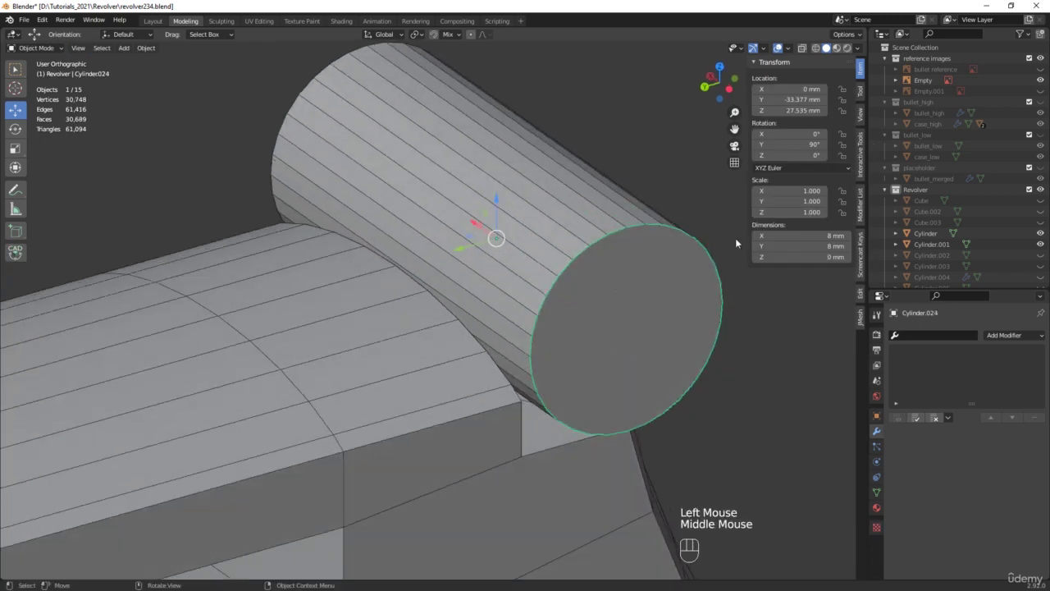
{"action": "left_click", "coordinate": [861, 164]}
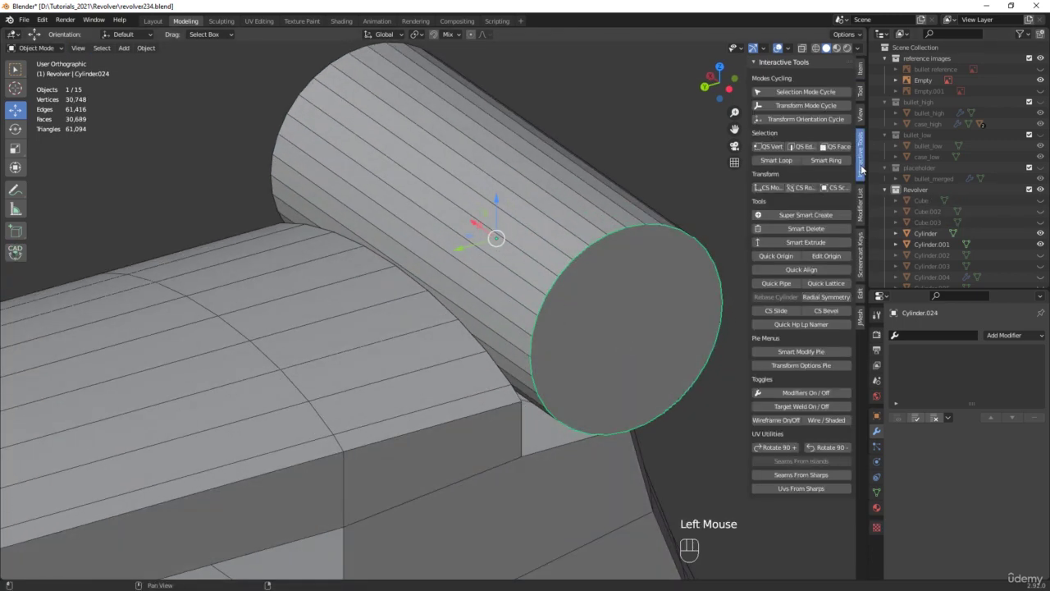
{"action": "left_click", "coordinate": [780, 256]}
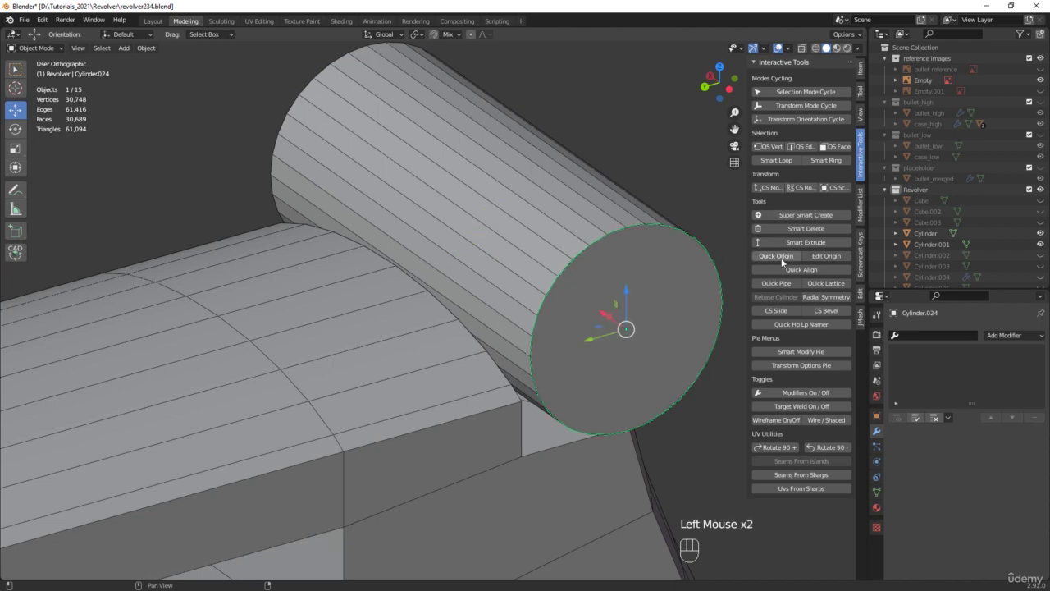
{"action": "left_click", "coordinate": [861, 70]}
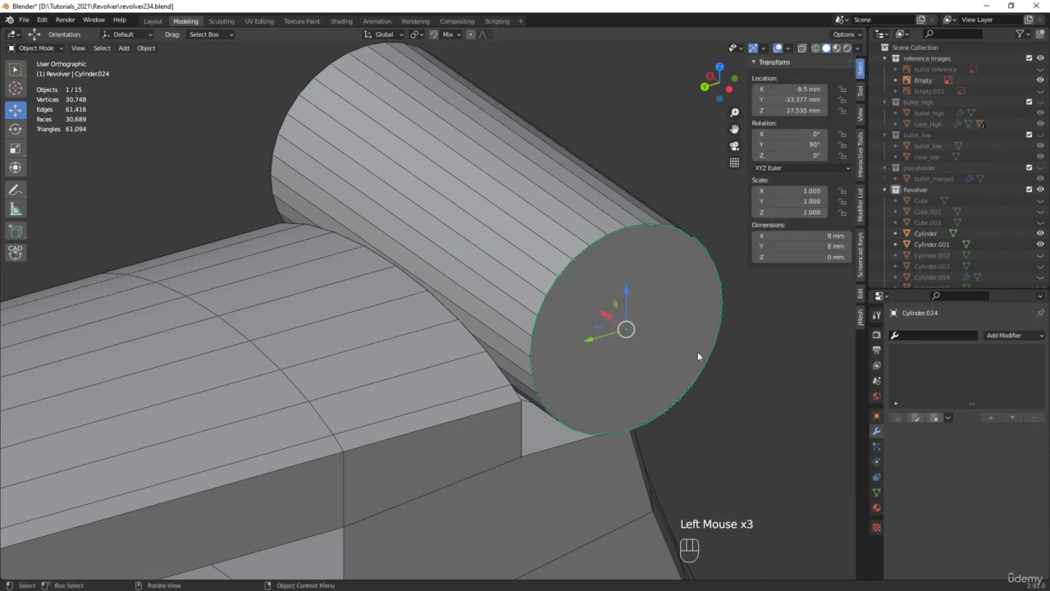
Scale the disc to about 0.503 to match the sight screw in the reference, and save as revolver235.blend
{"action": "middle_click_drag", "start_coordinate": [698, 356], "coordinate": [659, 347]}
{"action": "key", "text": "alt+z"}
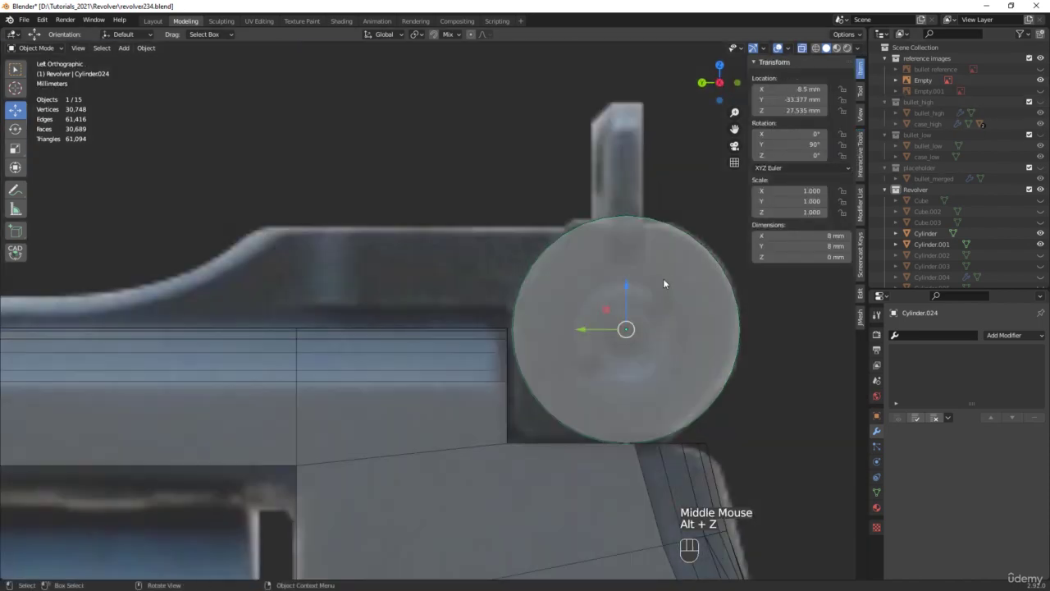
{"action": "key", "text": "s"}
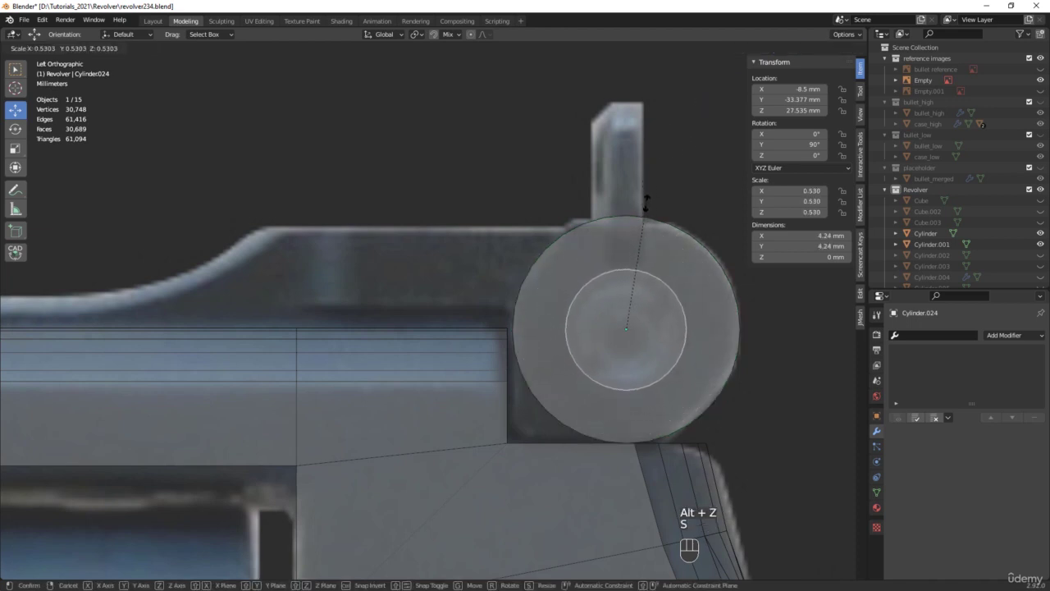
{"action": "left_click", "coordinate": [644, 206]}
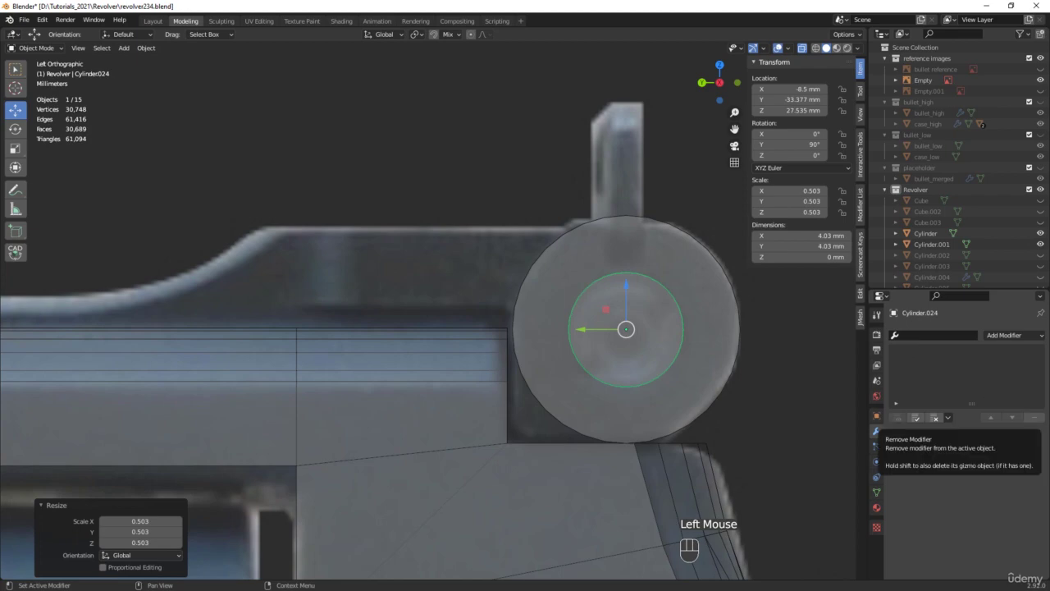
{"action": "key", "text": "ctrl+alt+s"}
Enlarge the disc to a scale of about 0.551 and move it out from the cylinder's end to about X -9.18 mm
{"action": "scroll", "coordinate": [663, 303], "scroll_direction": "up", "scroll_amount": 4}
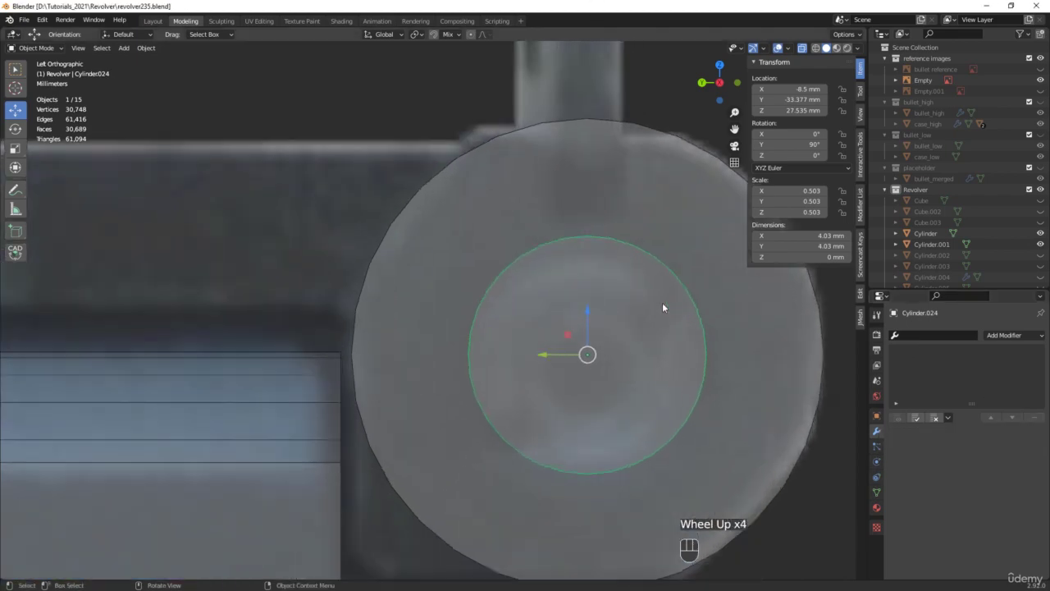
{"action": "key", "text": "s"}
{"action": "left_click", "coordinate": [669, 295]}
{"action": "middle_click_drag", "start_coordinate": [587, 334], "coordinate": [692, 338]}
{"action": "left_click_drag", "start_coordinate": [556, 355], "coordinate": [674, 361]}
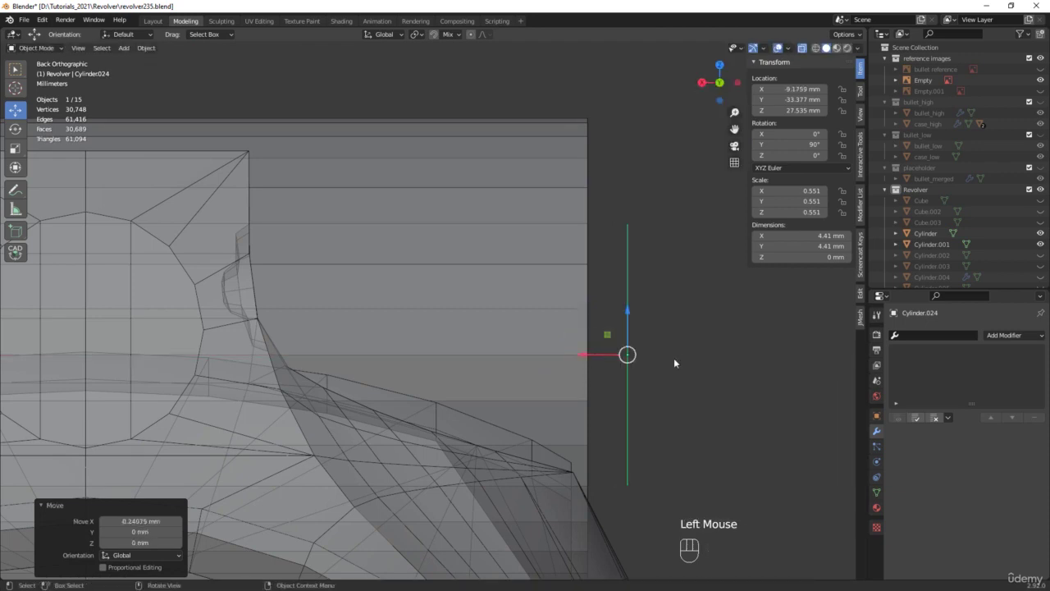
Inset the screw disc's face by about 0.27 mm to form a narrow outer rim
{"action": "middle_click_drag", "start_coordinate": [675, 361], "coordinate": [579, 353]}
{"action": "key", "text": "Tab"}
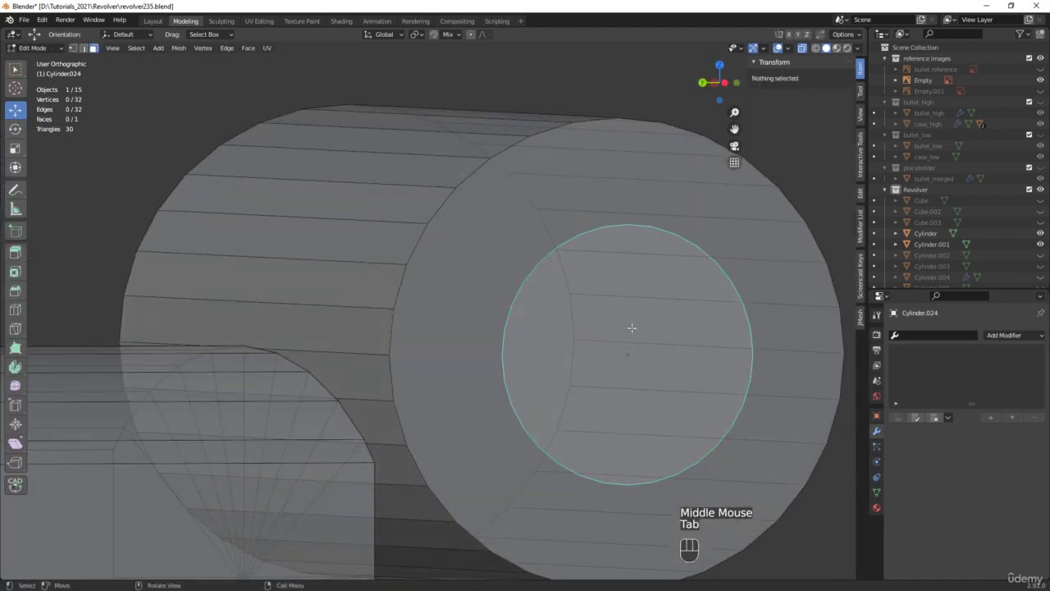
{"action": "left_click", "coordinate": [660, 326]}
{"action": "key", "text": "i"}
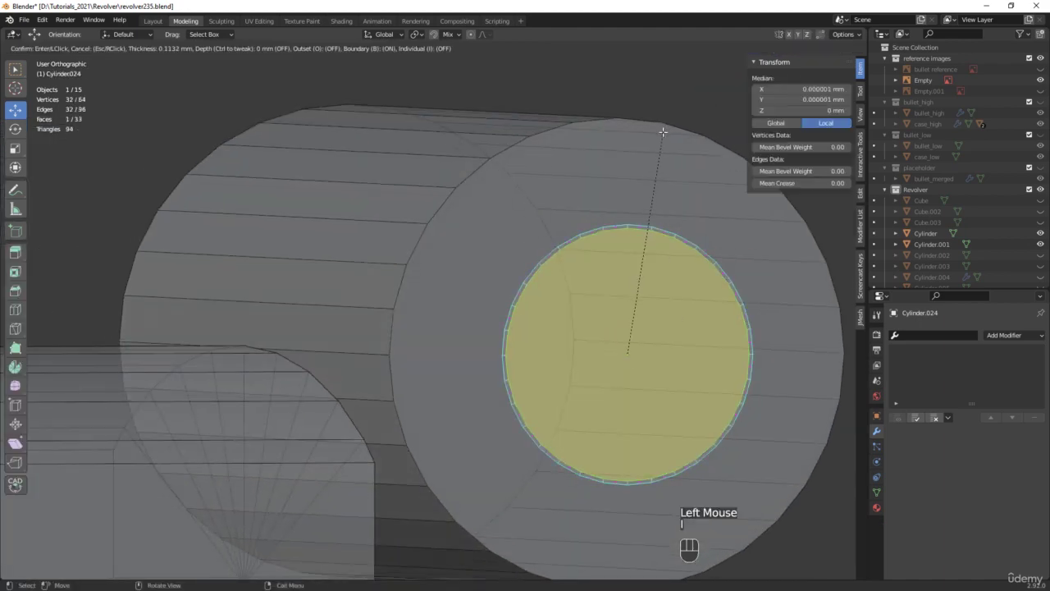
{"action": "left_click", "coordinate": [661, 138]}
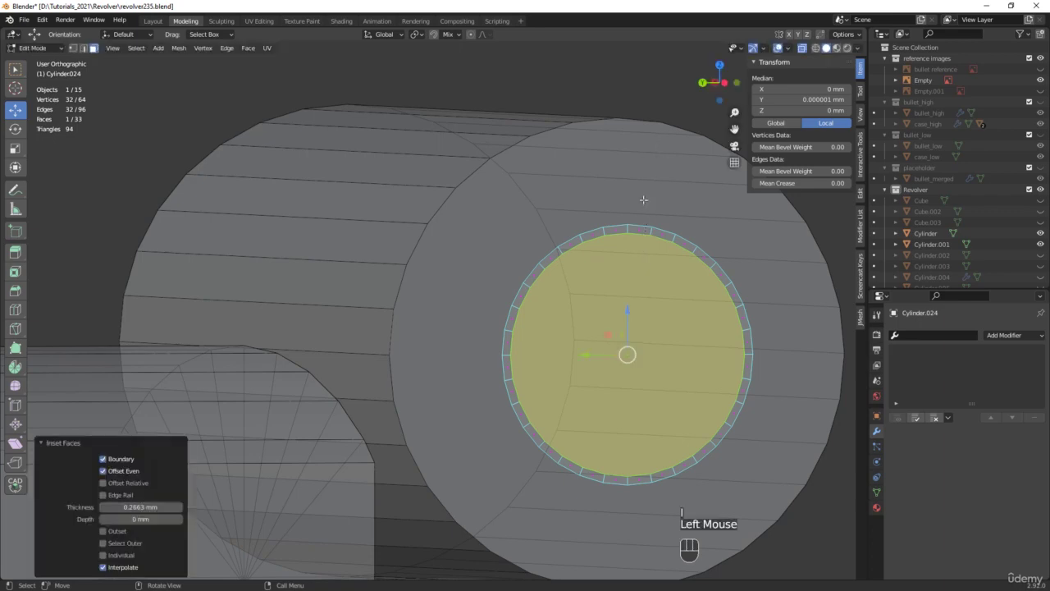
Subdivide the outer rim's radial edges and move the new middle loop along X toward the cylinder to form a groove
{"action": "scroll", "coordinate": [625, 215], "scroll_direction": "up", "scroll_amount": 3}
{"action": "key", "text": "2"}
{"action": "left_click", "coordinate": [624, 211], "text": "ctrl+alt"}
{"action": "right_click", "coordinate": [625, 211]}
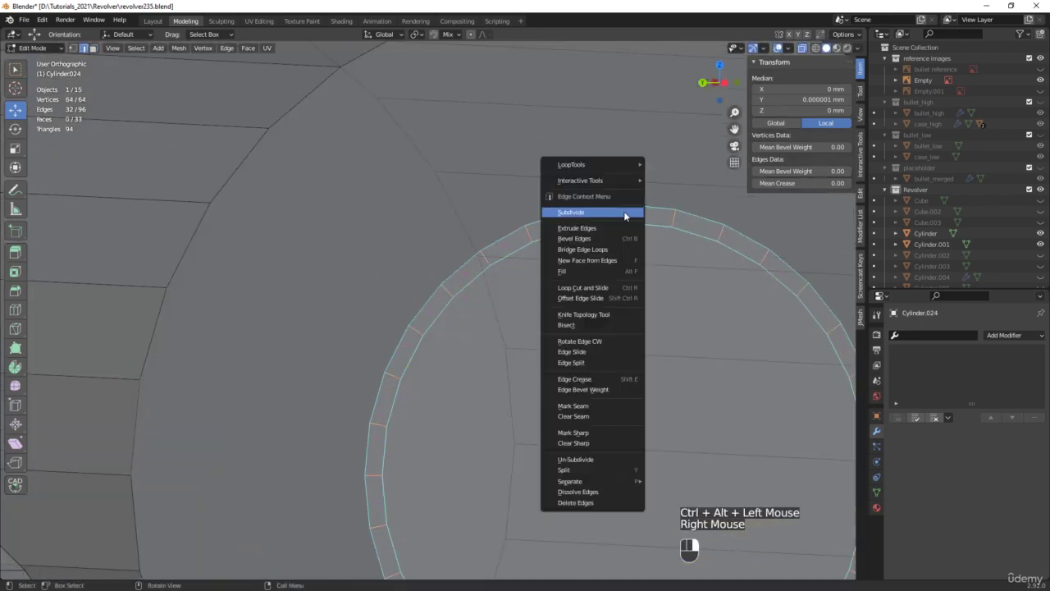
{"action": "left_click", "coordinate": [626, 214]}
{"action": "left_click", "coordinate": [550, 229], "text": "alt"}
{"action": "middle_click_drag", "start_coordinate": [550, 229], "coordinate": [650, 239], "text": "alt"}
{"action": "left_click_drag", "start_coordinate": [596, 475], "coordinate": [562, 466]}
Inset the disc's central face by about 1.33 mm and inset it again by about 0.2 mm
{"action": "scroll", "coordinate": [731, 433], "scroll_direction": "down", "scroll_amount": 2}
{"action": "middle_click_drag", "start_coordinate": [731, 434], "coordinate": [594, 321]}
{"action": "key", "text": "3"}
{"action": "left_click", "coordinate": [661, 384]}
{"action": "left_click", "coordinate": [644, 449]}
{"action": "scroll", "coordinate": [644, 448], "scroll_direction": "down", "scroll_amount": 2}
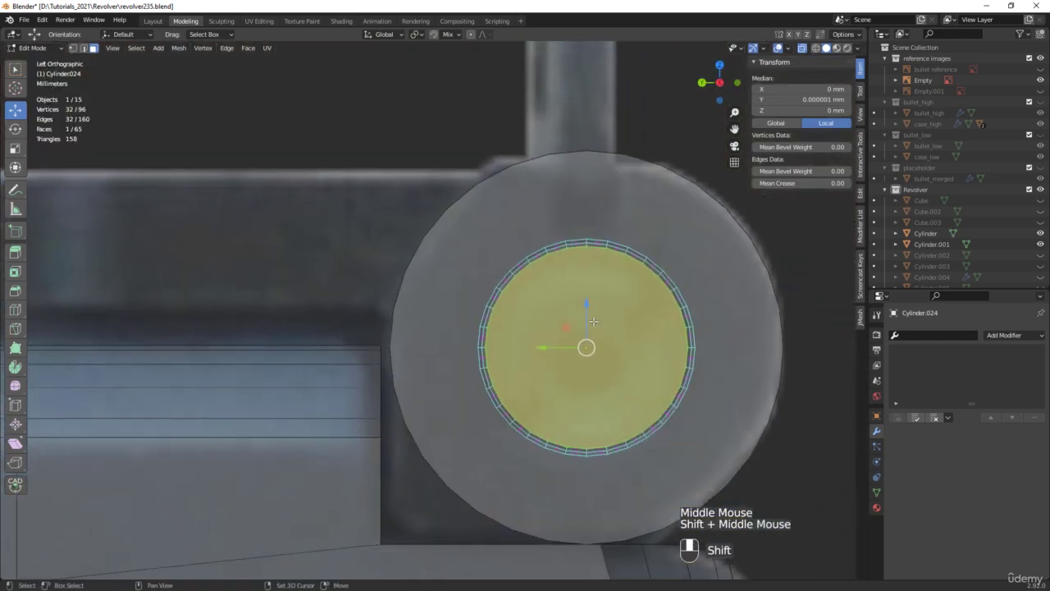
{"action": "key", "text": "i"}
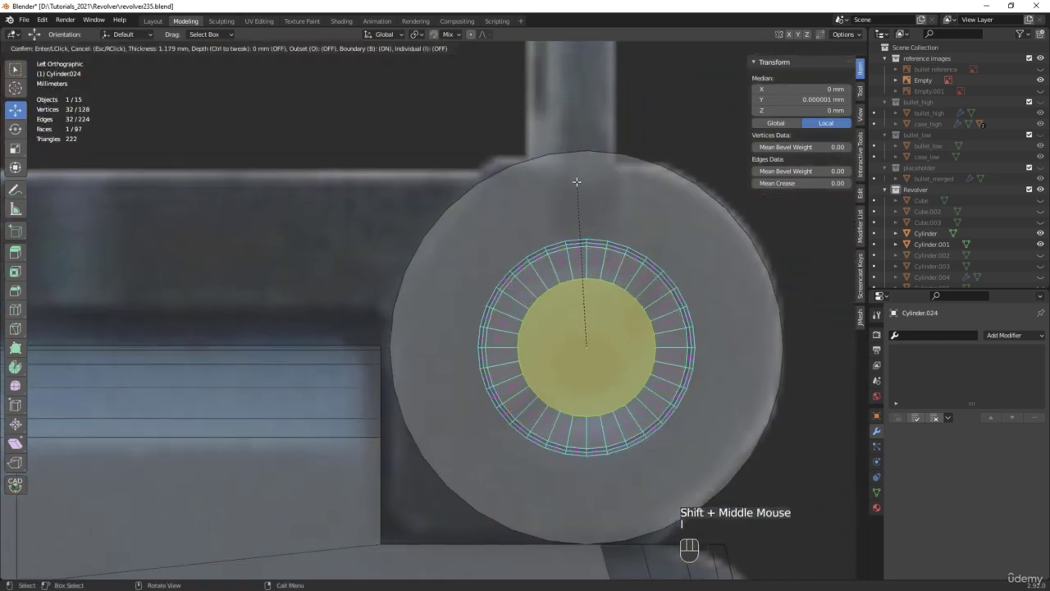
{"action": "left_click", "coordinate": [572, 183]}
{"action": "scroll", "coordinate": [591, 192], "scroll_direction": "up", "scroll_amount": 2}
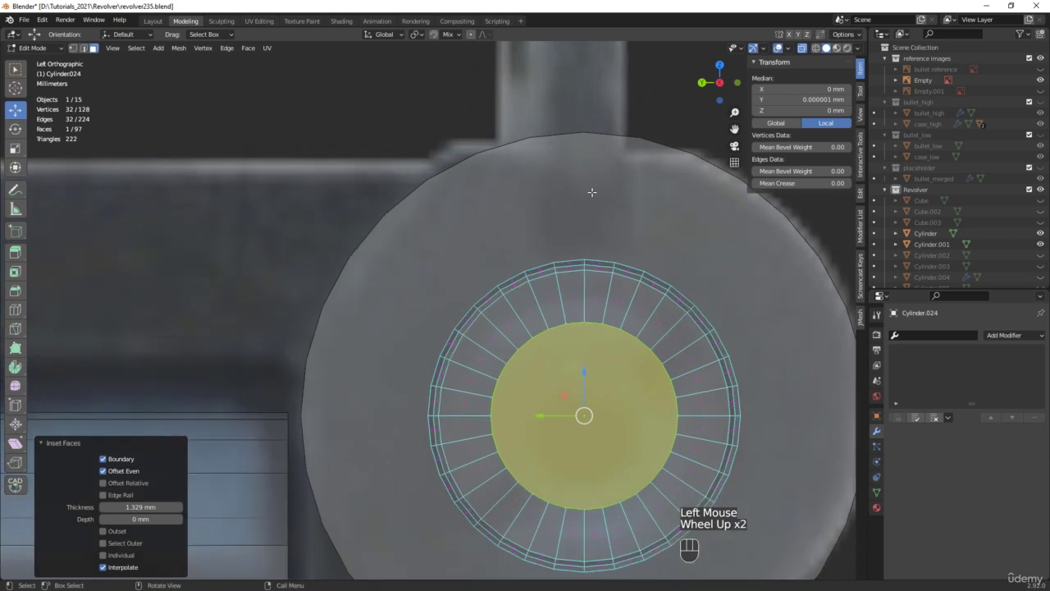
{"action": "key", "text": "i"}
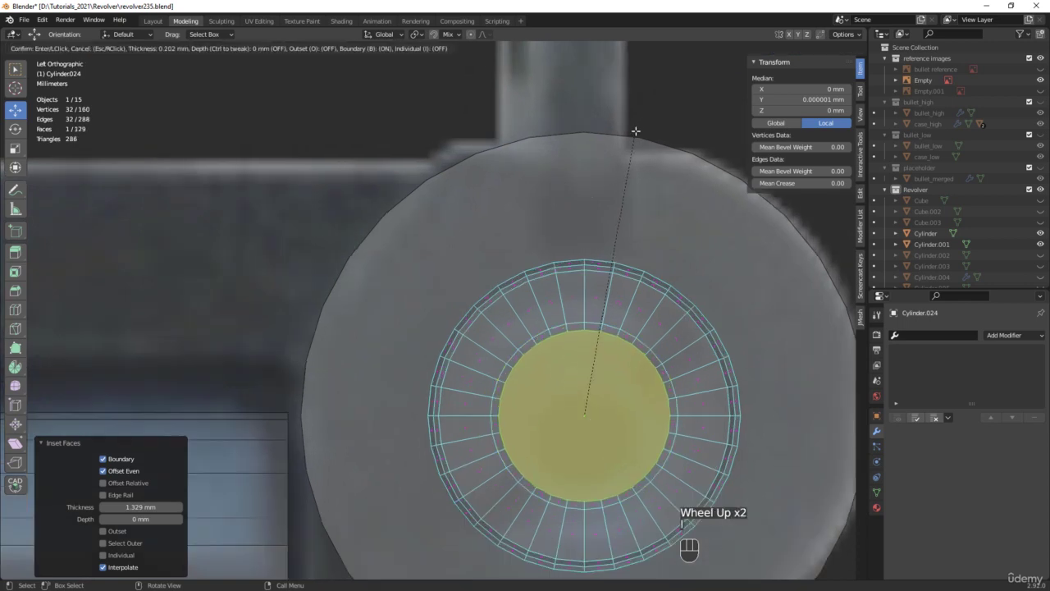
{"action": "left_click", "coordinate": [636, 132]}
Subdivide the narrow inner ring's radial edges and move the new middle loop about 0.25 mm along X to form a second groove
{"action": "scroll", "coordinate": [567, 324], "scroll_direction": "up", "scroll_amount": 3}
{"action": "left_click", "coordinate": [577, 329], "text": "ctrl+alt"}
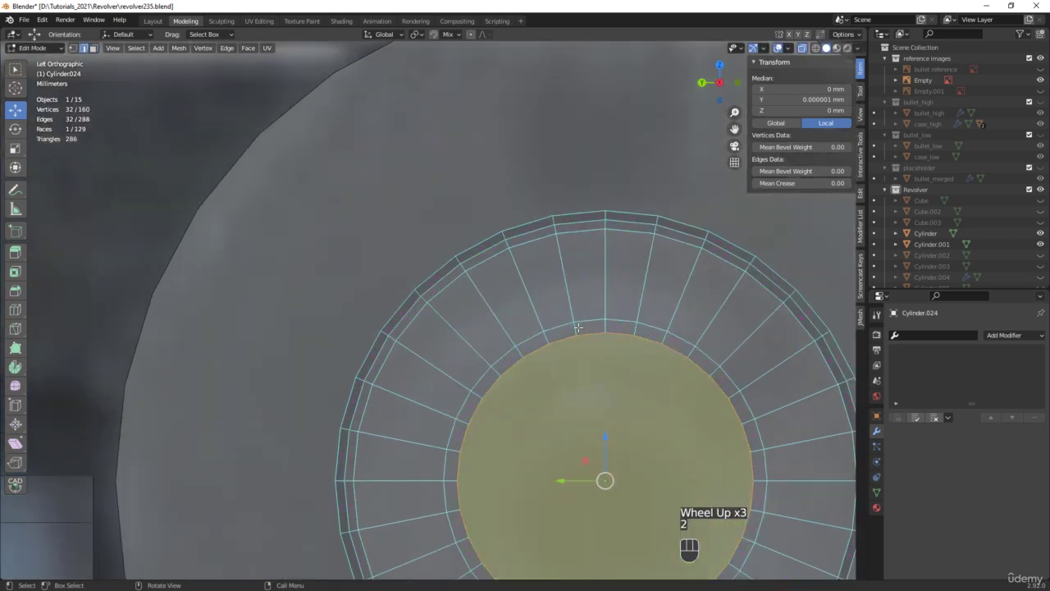
{"action": "left_click", "coordinate": [578, 329], "text": "ctrl+alt"}
{"action": "right_click", "coordinate": [577, 331]}
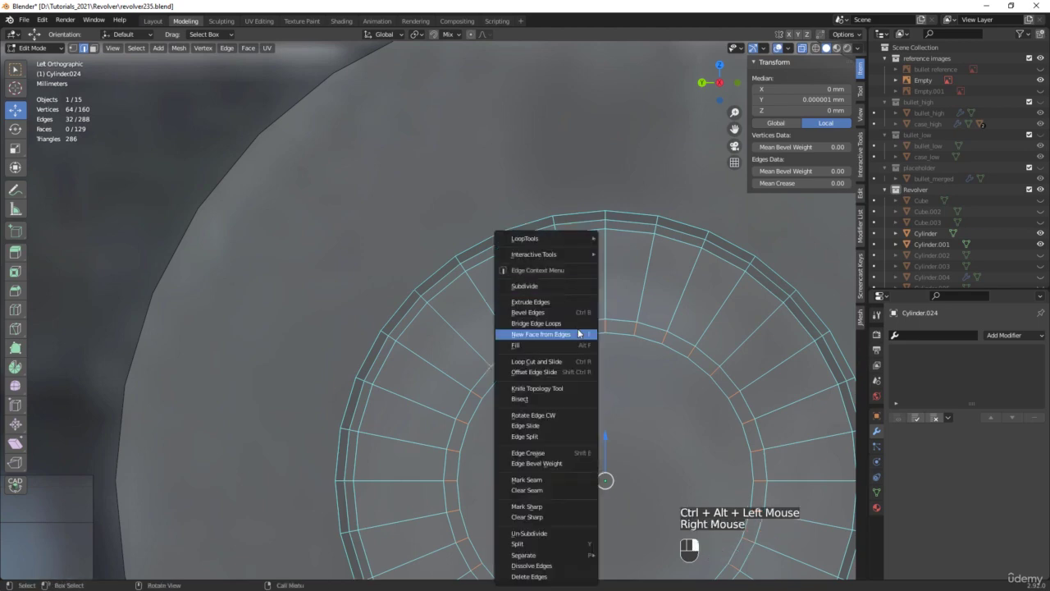
{"action": "left_click", "coordinate": [561, 286]}
{"action": "left_click", "coordinate": [614, 331], "text": "alt"}
{"action": "middle_click_drag", "start_coordinate": [613, 331], "coordinate": [665, 366]}
{"action": "left_click_drag", "start_coordinate": [570, 471], "coordinate": [533, 479]}
{"action": "middle_click_drag", "start_coordinate": [695, 456], "coordinate": [589, 424]}
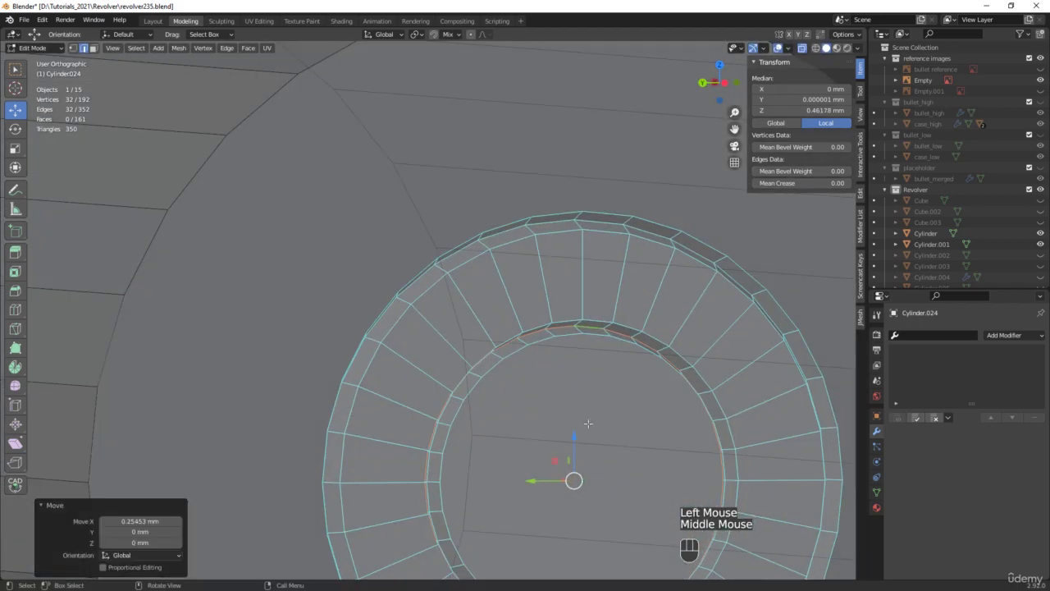
Inset the central face by about 1 mm and push it inward along X to a local Z of about 0.875 mm
{"action": "left_click", "coordinate": [605, 398]}
{"action": "left_click", "coordinate": [598, 441]}
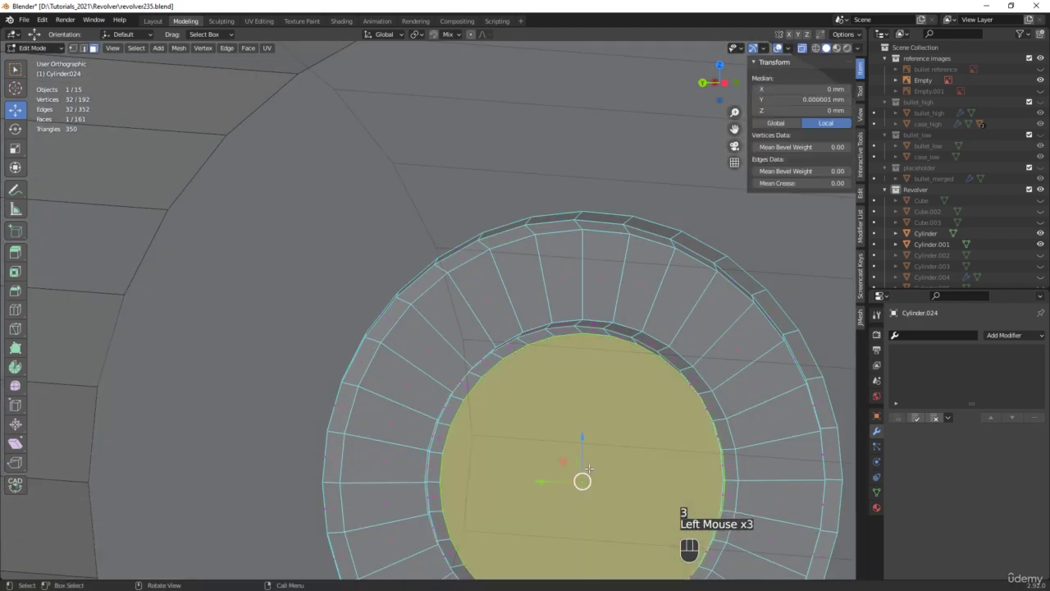
{"action": "scroll", "coordinate": [599, 441], "scroll_direction": "down", "scroll_amount": 2}
{"action": "middle_click_drag", "start_coordinate": [598, 442], "coordinate": [599, 440], "text": "alt"}
{"action": "key", "text": "i"}
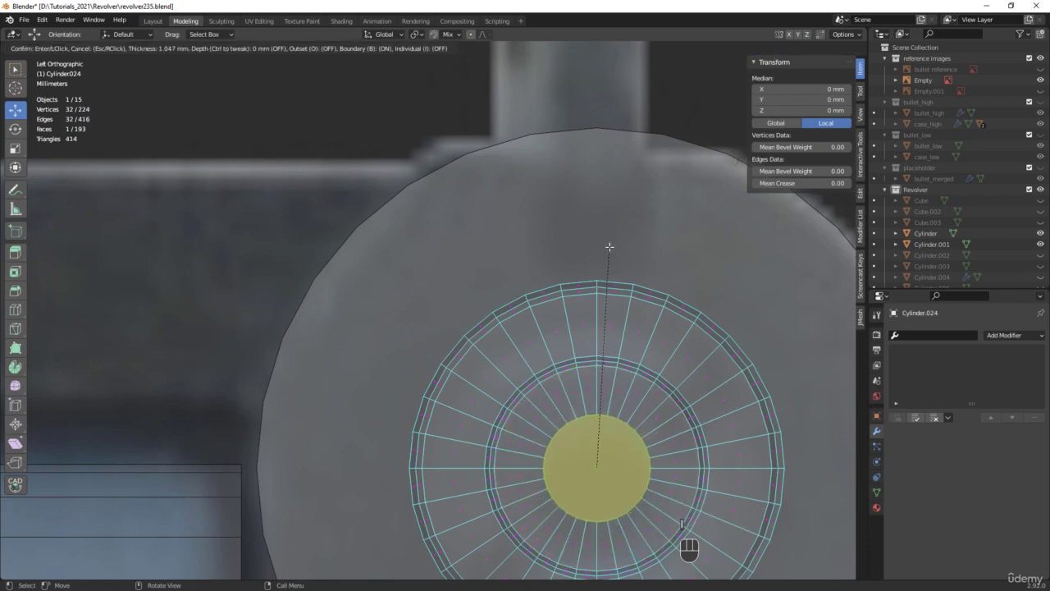
{"action": "left_click", "coordinate": [607, 250]}
{"action": "middle_click_drag", "start_coordinate": [605, 251], "coordinate": [568, 471]}
{"action": "left_click_drag", "start_coordinate": [566, 469], "coordinate": [525, 469]}
{"action": "middle_click_drag", "start_coordinate": [745, 464], "coordinate": [657, 457]}
Subdivide the radial edges of the central recess's sloping wall, and subdivide the resulting inner half once more
{"action": "key", "text": "2"}
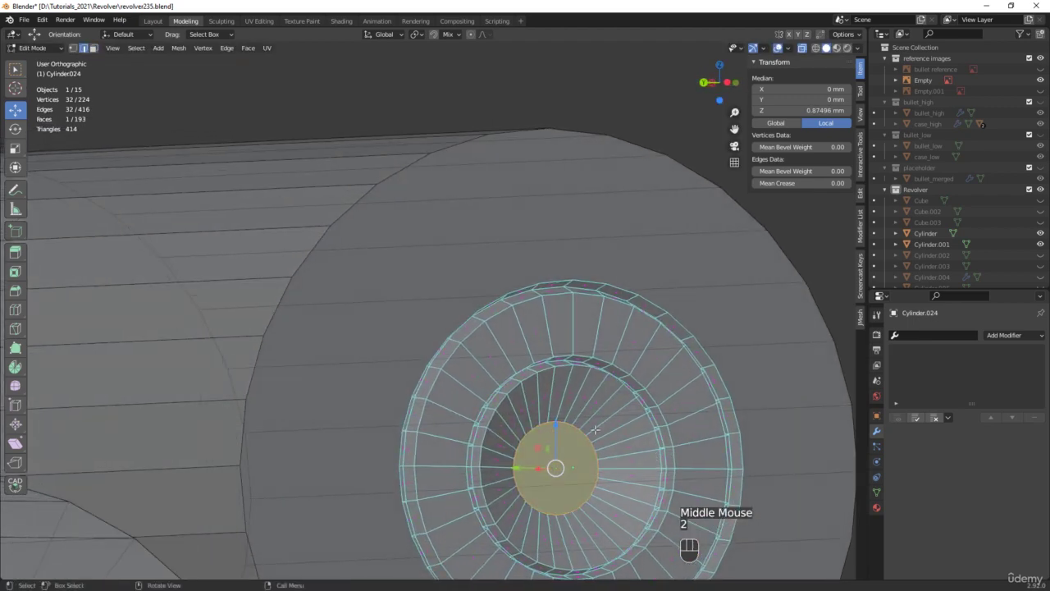
{"action": "left_click", "coordinate": [611, 421], "text": "ctrl+alt"}
{"action": "right_click", "coordinate": [609, 419]}
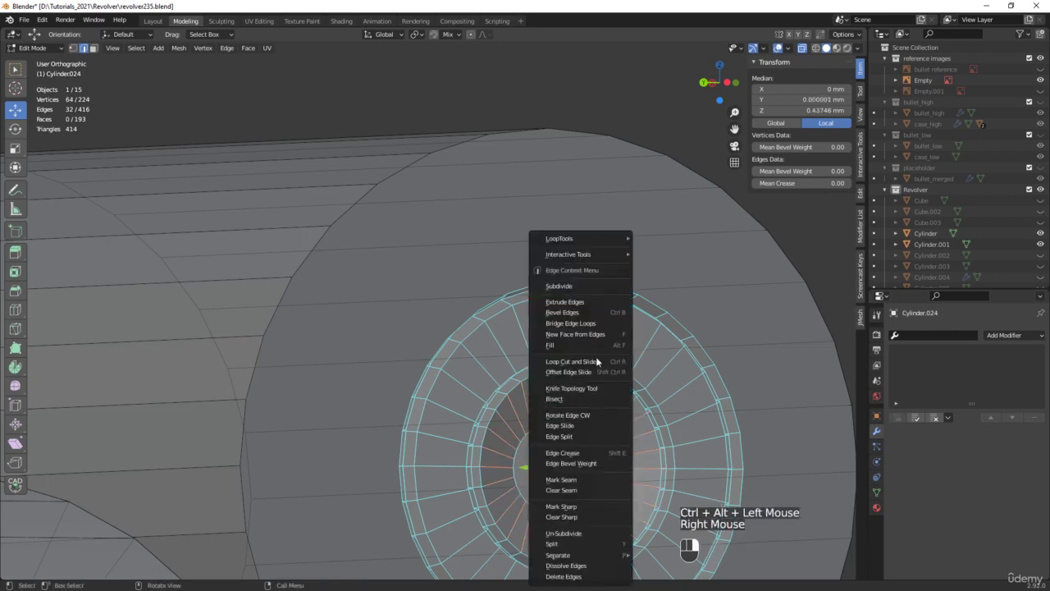
{"action": "left_click", "coordinate": [575, 286]}
{"action": "scroll", "coordinate": [612, 418], "scroll_direction": "up", "scroll_amount": 3}
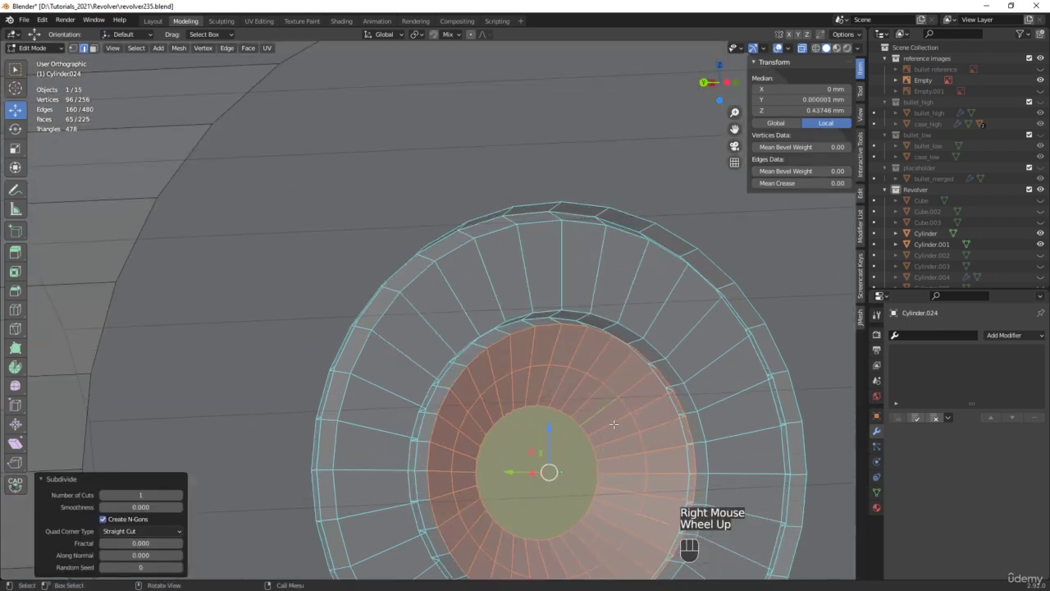
{"action": "left_click", "coordinate": [613, 423], "text": "ctrl+alt"}
{"action": "right_click", "coordinate": [610, 422]}
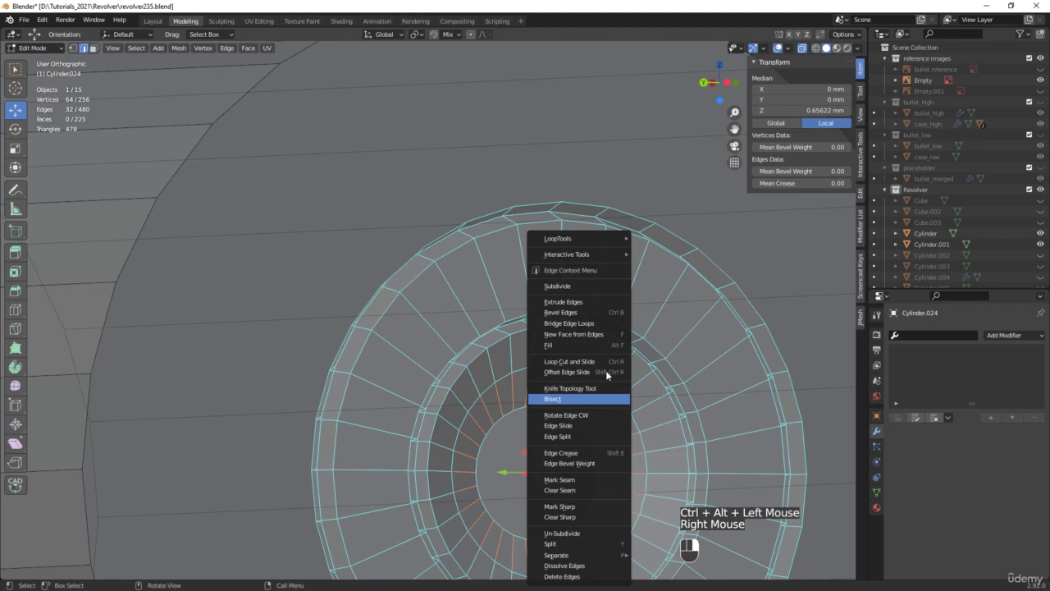
{"action": "left_click", "coordinate": [567, 286]}
Move the middle ring of radial edges on the recess wall about -0.147 mm along X to give the wall a rounded profile
{"action": "left_click", "coordinate": [631, 435], "text": "alt+shift"}
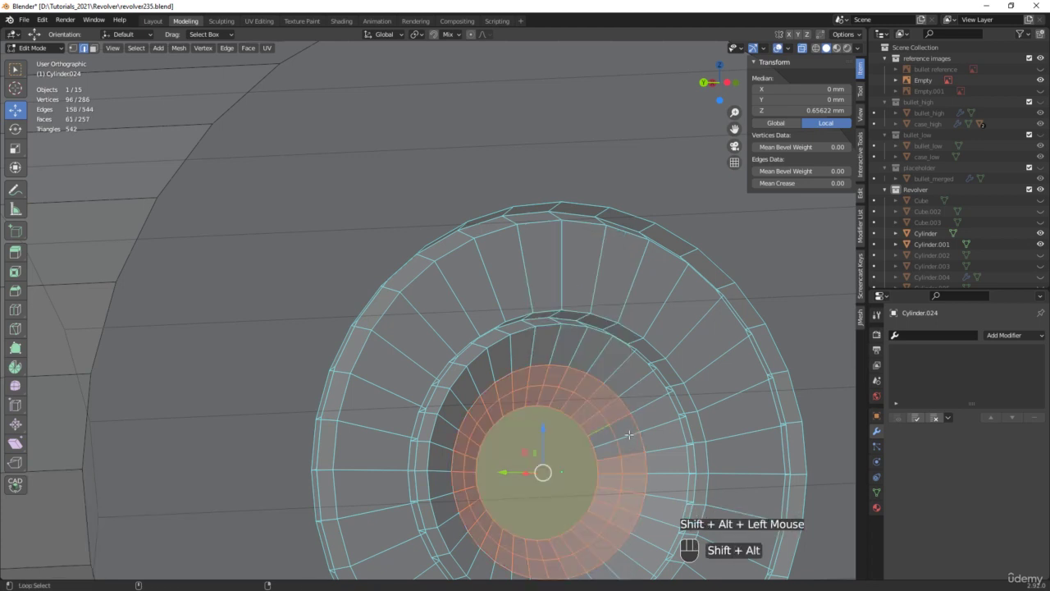
{"action": "left_click", "coordinate": [784, 343]}
{"action": "left_click", "coordinate": [621, 439], "text": "ctrl+alt"}
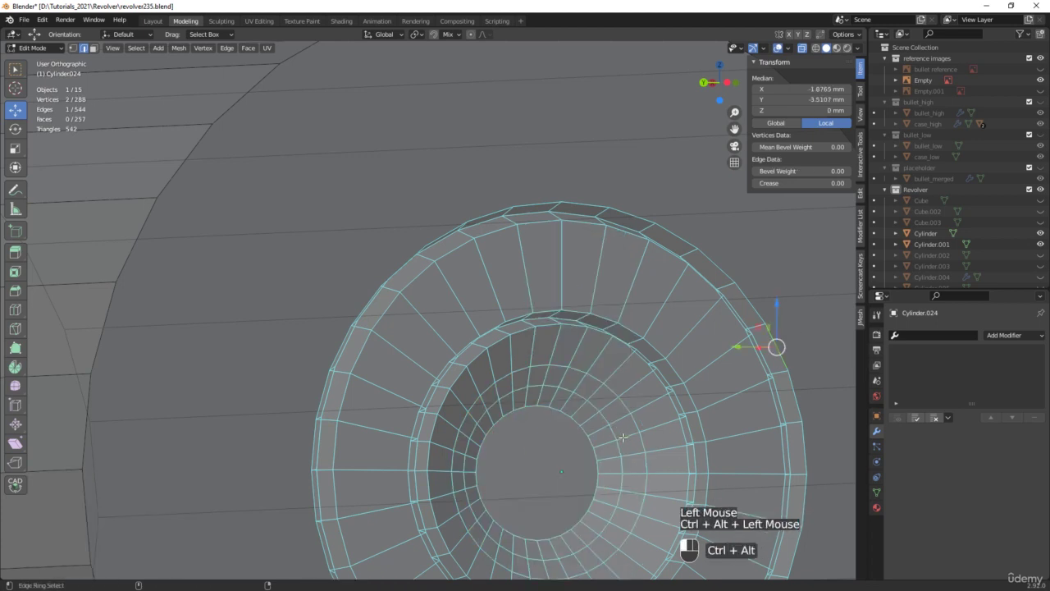
{"action": "middle_click_drag", "start_coordinate": [620, 439], "coordinate": [578, 426]}
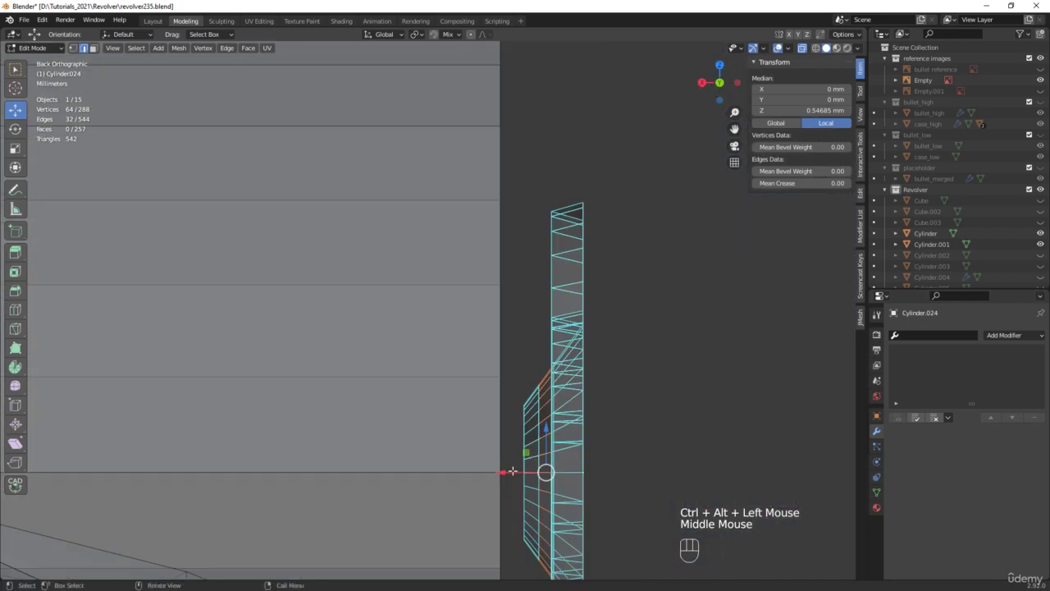
{"action": "left_click_drag", "start_coordinate": [512, 471], "coordinate": [728, 472]}
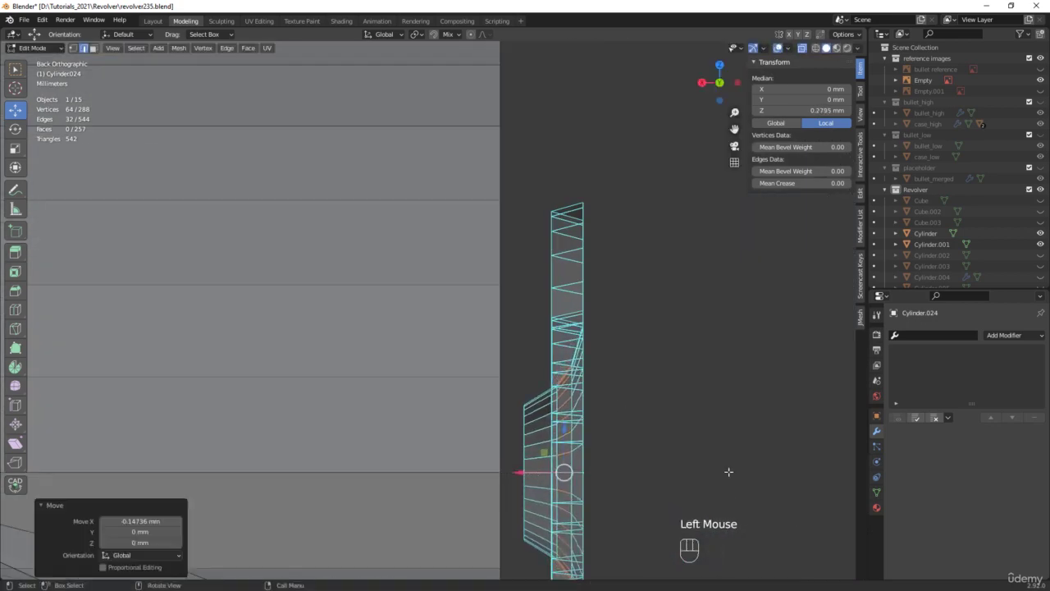
Turn off X-ray and bevel the edges of the recess's central face by about 0.09 mm with 2 segments
{"action": "middle_click_drag", "start_coordinate": [729, 471], "coordinate": [596, 381]}
{"action": "key", "text": "alt+z"}
{"action": "key", "text": "3"}
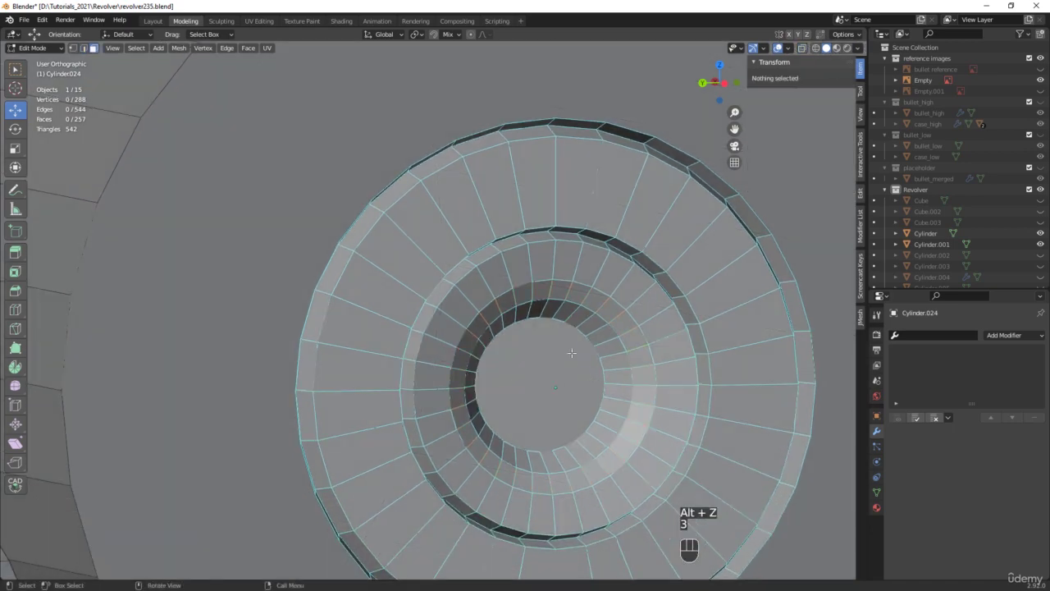
{"action": "left_click", "coordinate": [572, 353]}
{"action": "key", "text": "ctrl+b"}
{"action": "scroll", "coordinate": [595, 341], "scroll_direction": "up", "scroll_amount": 1}
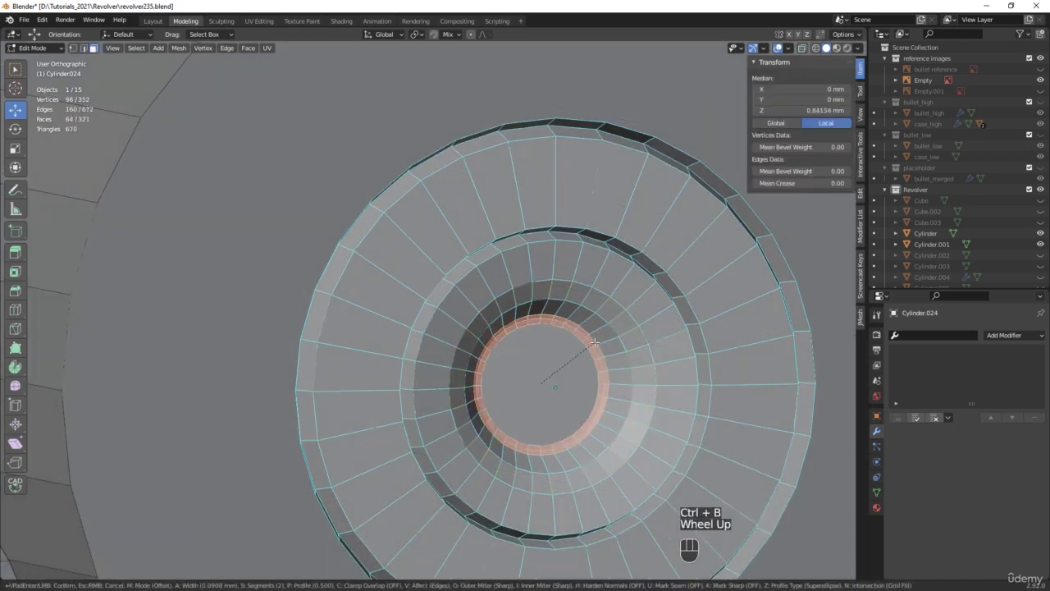
{"action": "left_click", "coordinate": [594, 342]}
{"action": "middle_click_drag", "start_coordinate": [594, 341], "coordinate": [649, 366]}
Delete the two-segment blocks of ring and adjoining groove faces on opposite sides of the recess, and save as revolver236.blend
{"action": "left_click", "coordinate": [318, 380]}
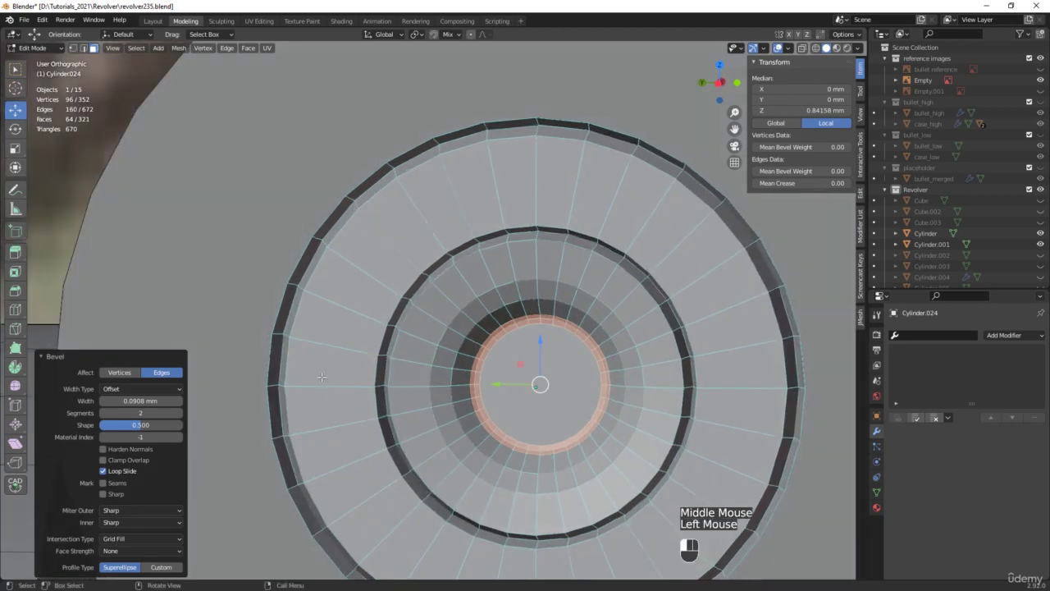
{"action": "left_click", "coordinate": [341, 415], "text": "shift"}
{"action": "left_click", "coordinate": [381, 402], "text": "shift"}
{"action": "left_click", "coordinate": [382, 369], "text": "shift"}
{"action": "middle_click_drag", "start_coordinate": [381, 370], "coordinate": [295, 374]}
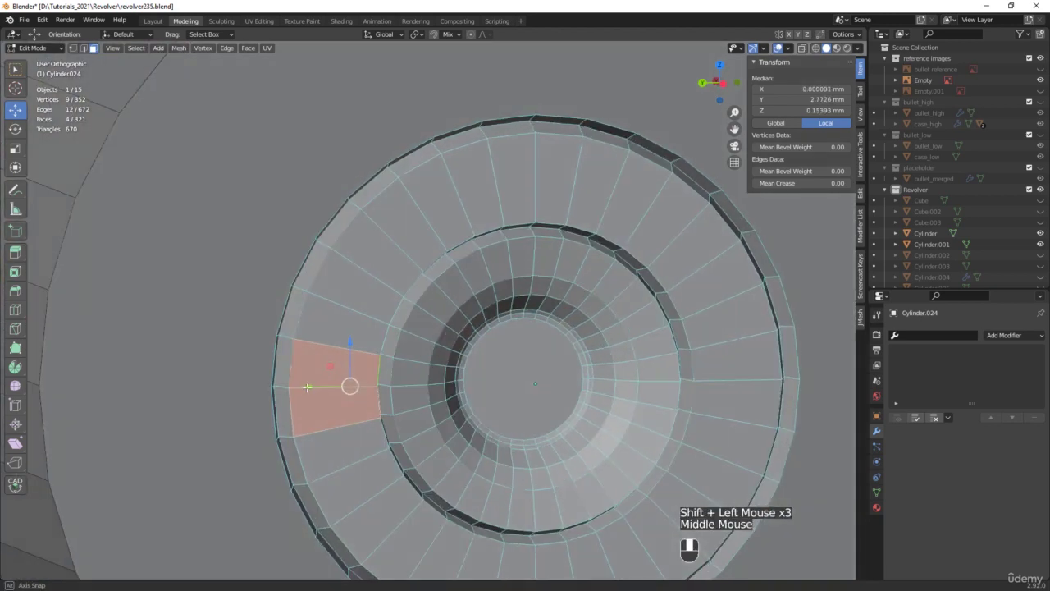
{"action": "scroll", "coordinate": [287, 372], "scroll_direction": "up", "scroll_amount": 2}
{"action": "left_click", "coordinate": [287, 373], "text": "shift"}
{"action": "left_click", "coordinate": [282, 414], "text": "shift"}
{"action": "middle_click_drag", "start_coordinate": [526, 415], "coordinate": [479, 379]}
{"action": "left_click", "coordinate": [633, 356], "text": "shift"}
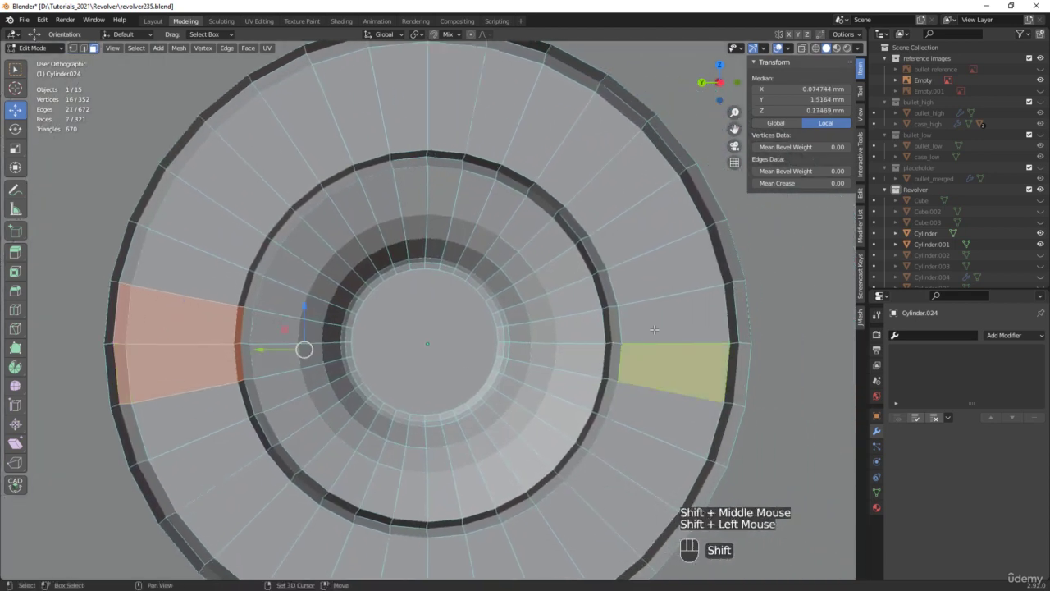
{"action": "left_click", "coordinate": [616, 332], "text": "shift"}
{"action": "left_click", "coordinate": [614, 324], "text": "shift"}
{"action": "left_click", "coordinate": [614, 361], "text": "shift"}
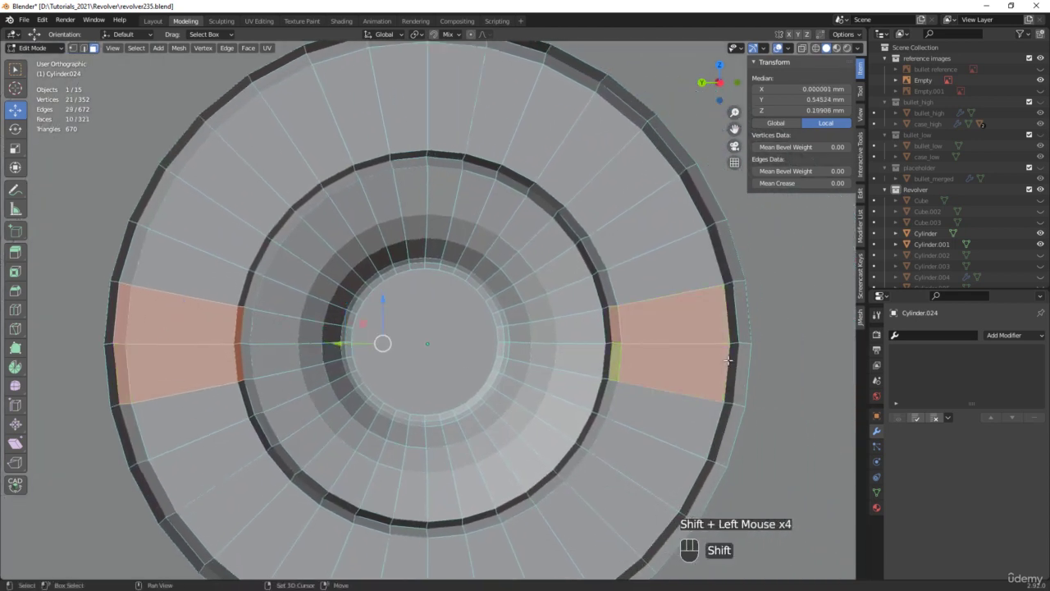
{"action": "left_click", "coordinate": [731, 366], "text": "shift"}
{"action": "left_click", "coordinate": [732, 333], "text": "shift"}
{"action": "key", "text": "x"}
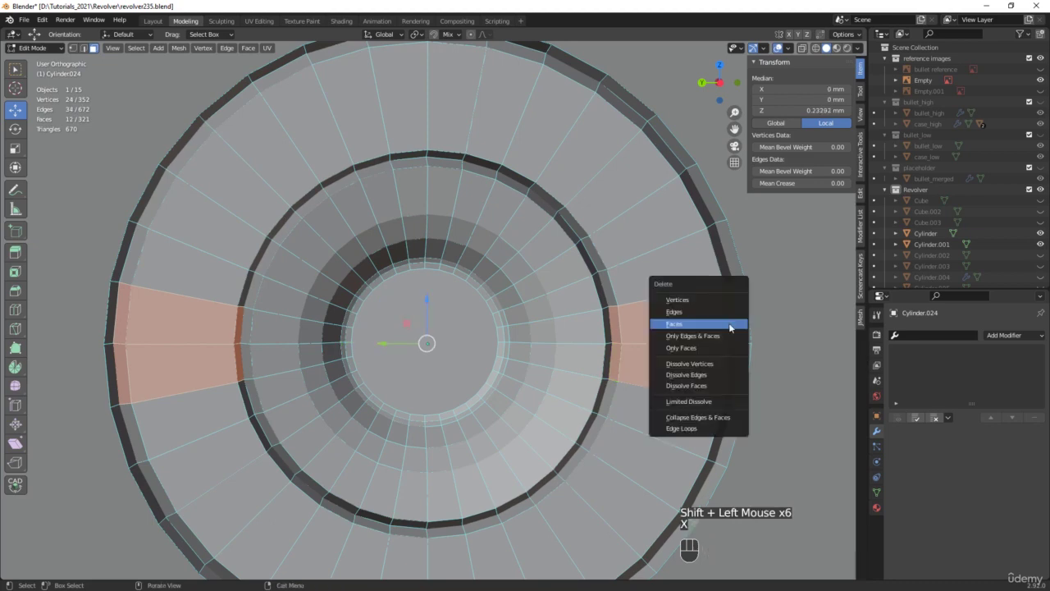
{"action": "left_click", "coordinate": [730, 325]}
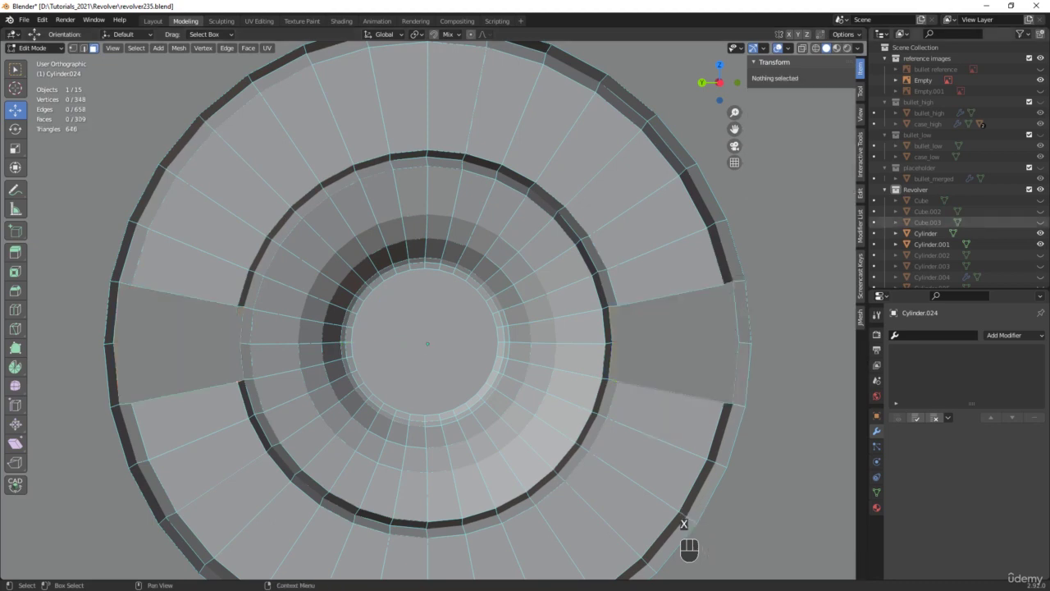
{"action": "key", "text": "ctrl+alt+s"}
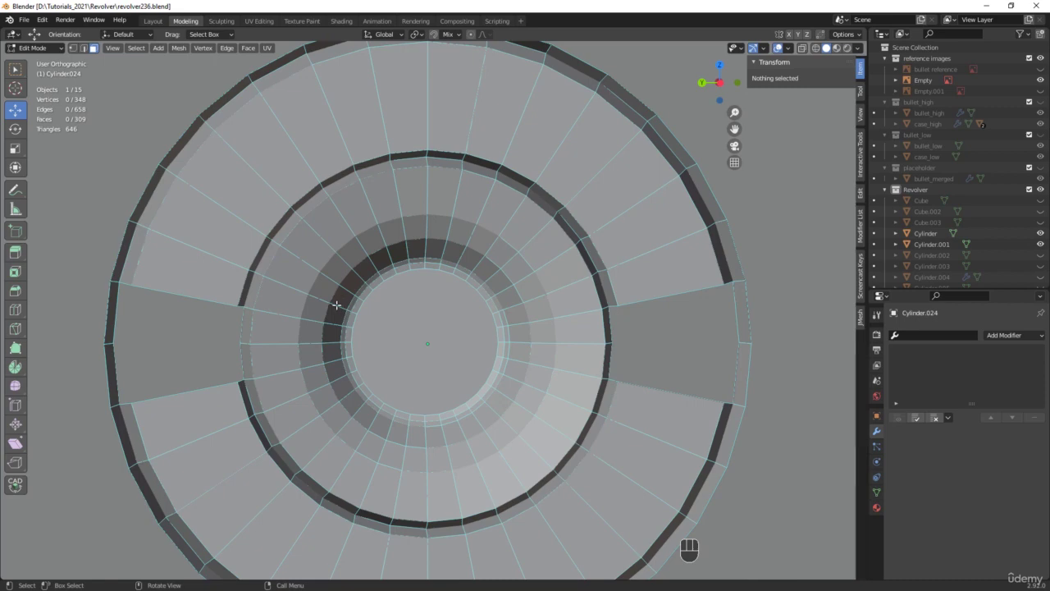
Select the border loops of both side openings and fill each with a new face
{"action": "key", "text": "2"}
{"action": "left_click", "coordinate": [222, 305], "text": "alt+shift"}
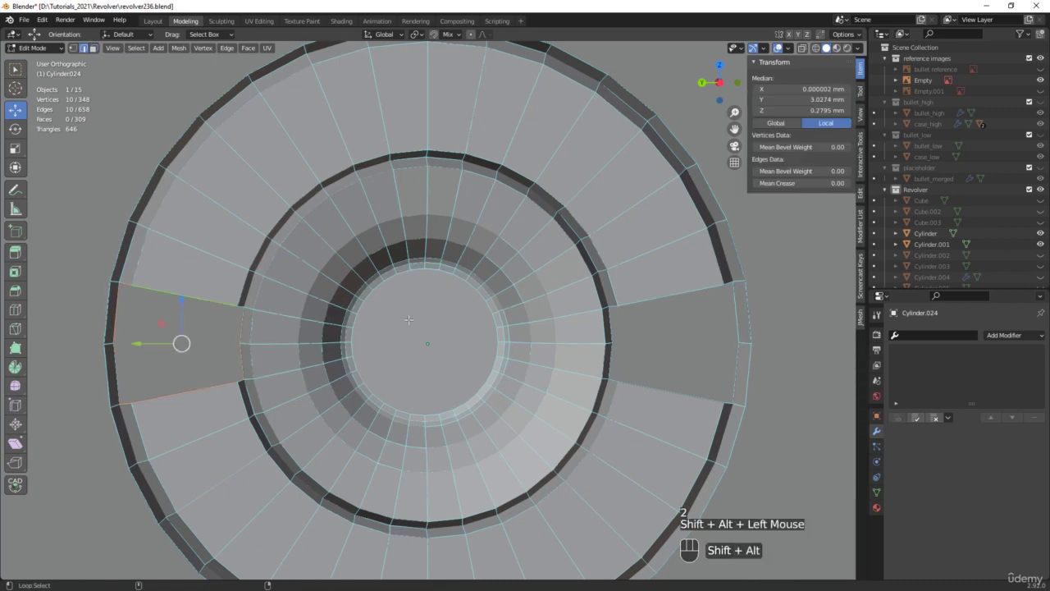
{"action": "left_click", "coordinate": [669, 301], "text": "alt+shift"}
{"action": "key", "text": "f"}
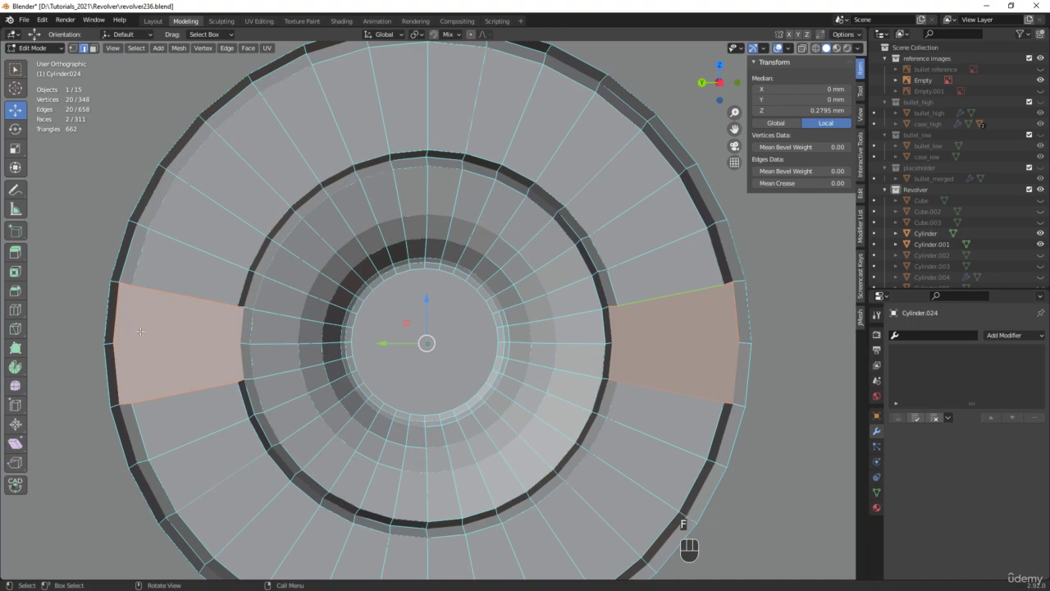
Extrude both filled faces inward by about 0.34 mm and flatten them along X with a scale of 0
{"action": "middle_click_drag", "start_coordinate": [140, 331], "coordinate": [181, 321]}
{"action": "middle_click_drag", "start_coordinate": [289, 316], "coordinate": [371, 323]}
{"action": "key", "text": "3"}
{"action": "key", "text": "e"}
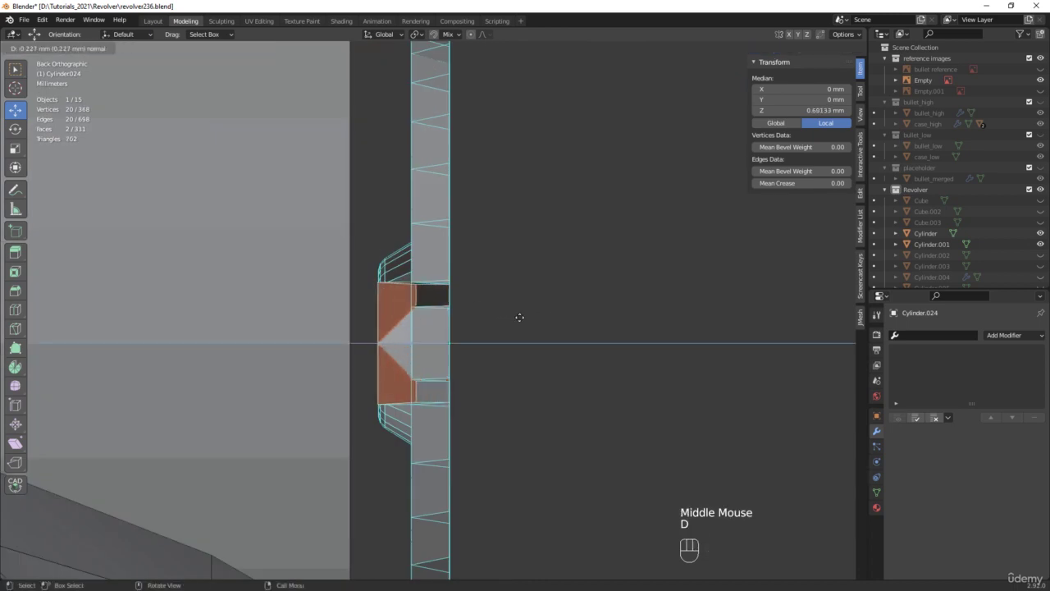
{"action": "left_click", "coordinate": [504, 314]}
{"action": "key", "text": "s"}
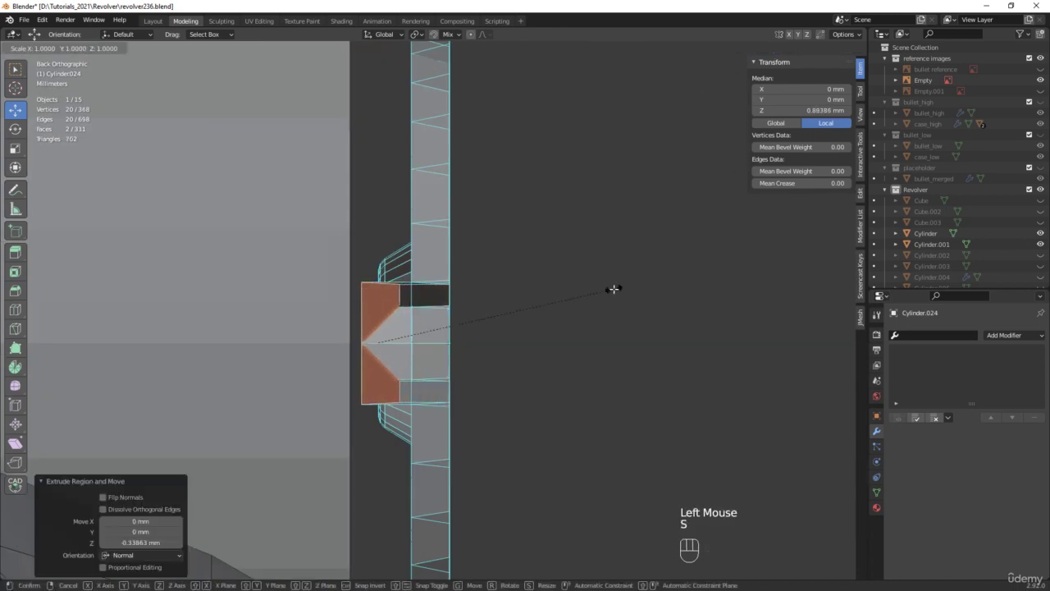
{"action": "key", "text": "x"}
{"action": "key", "text": "0"}
{"action": "left_click", "coordinate": [614, 289]}
{"action": "middle_click_drag", "start_coordinate": [615, 288], "coordinate": [510, 305]}
{"action": "middle_click_drag", "start_coordinate": [201, 336], "coordinate": [453, 256], "text": "shift"}
{"action": "scroll", "coordinate": [339, 312], "scroll_direction": "up", "scroll_amount": 6}
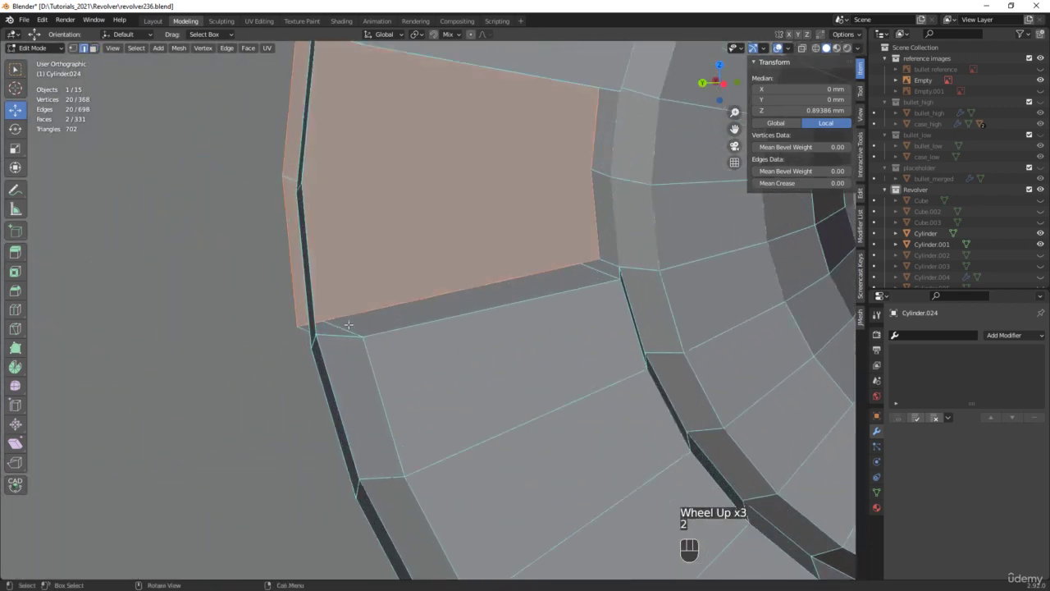
Dissolve the leftover mid-wall edges at the inner and outer ends of the first side slot
{"action": "double_click", "coordinate": [590, 274]}
{"action": "left_click", "coordinate": [605, 277], "text": "shift"}
{"action": "scroll", "coordinate": [605, 277], "scroll_direction": "down", "scroll_amount": 2}
{"action": "middle_click_drag", "start_coordinate": [605, 277], "coordinate": [608, 191]}
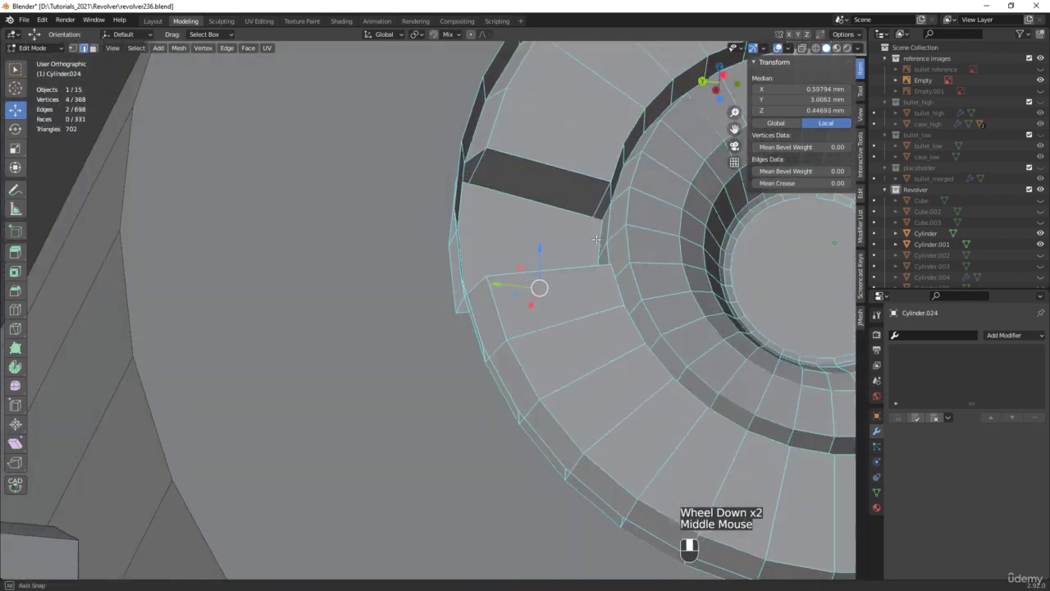
{"action": "left_click", "coordinate": [598, 198], "text": "shift"}
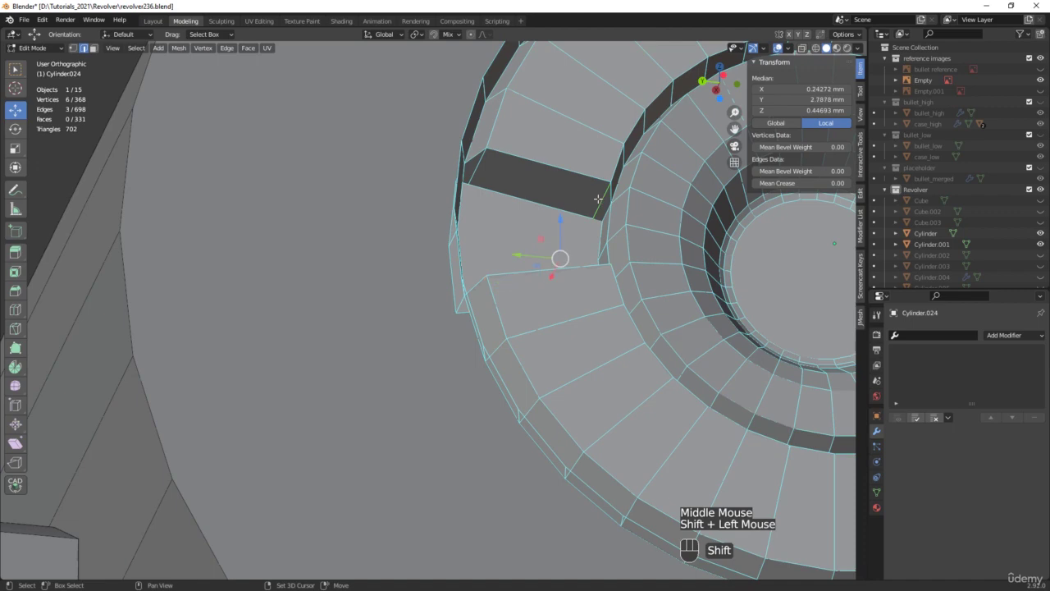
{"action": "key", "text": "x"}
{"action": "left_click", "coordinate": [473, 174]}
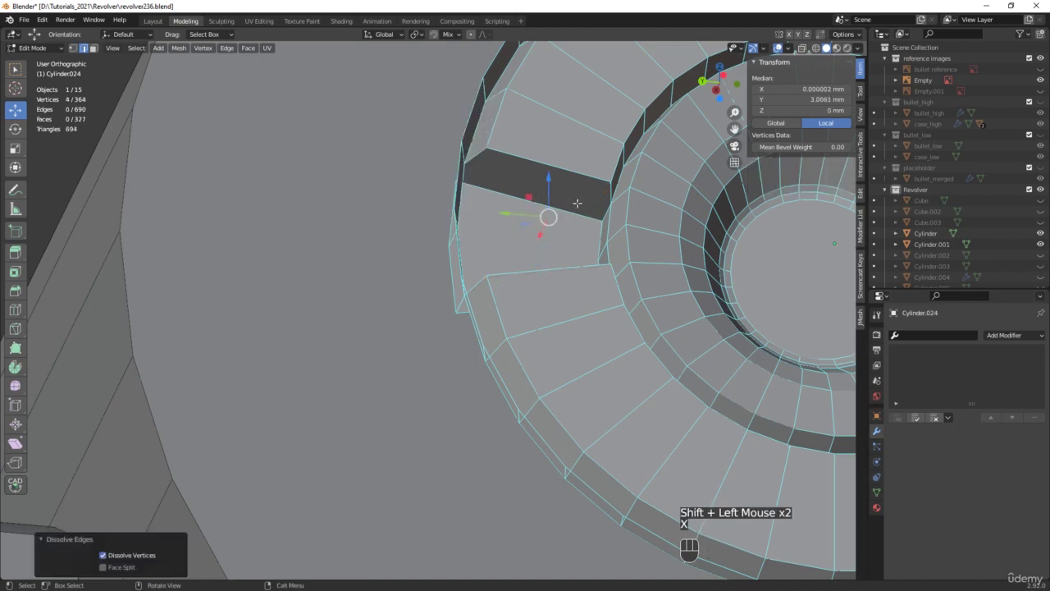
Dissolve the matching leftover end-wall edges in the opposite side slot
{"action": "scroll", "coordinate": [473, 174], "scroll_direction": "down", "scroll_amount": 3}
{"action": "middle_click_drag", "start_coordinate": [756, 352], "coordinate": [280, 271], "text": "shift"}
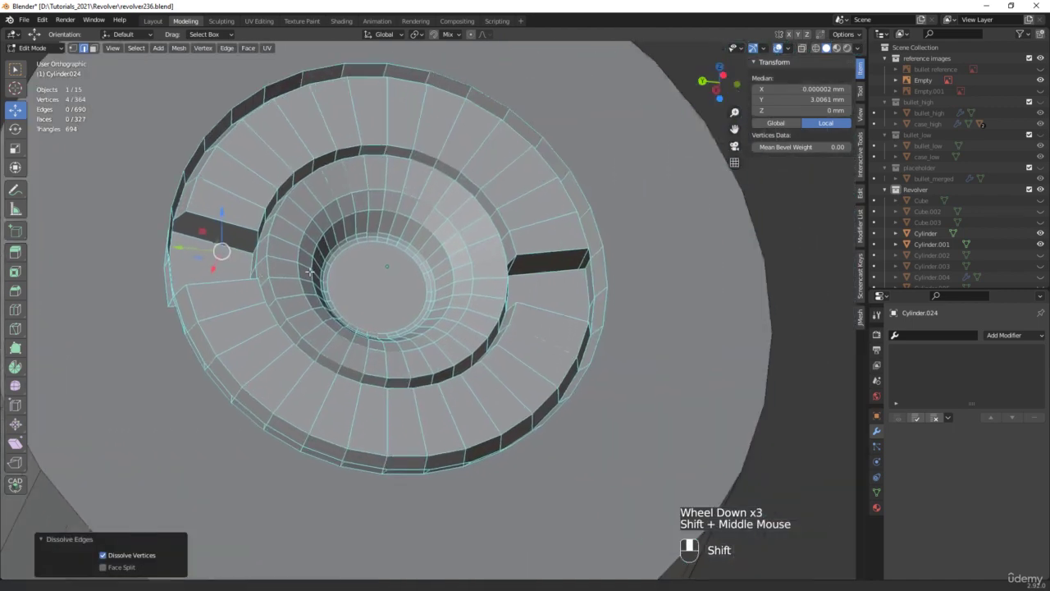
{"action": "scroll", "coordinate": [448, 261], "scroll_direction": "up", "scroll_amount": 3}
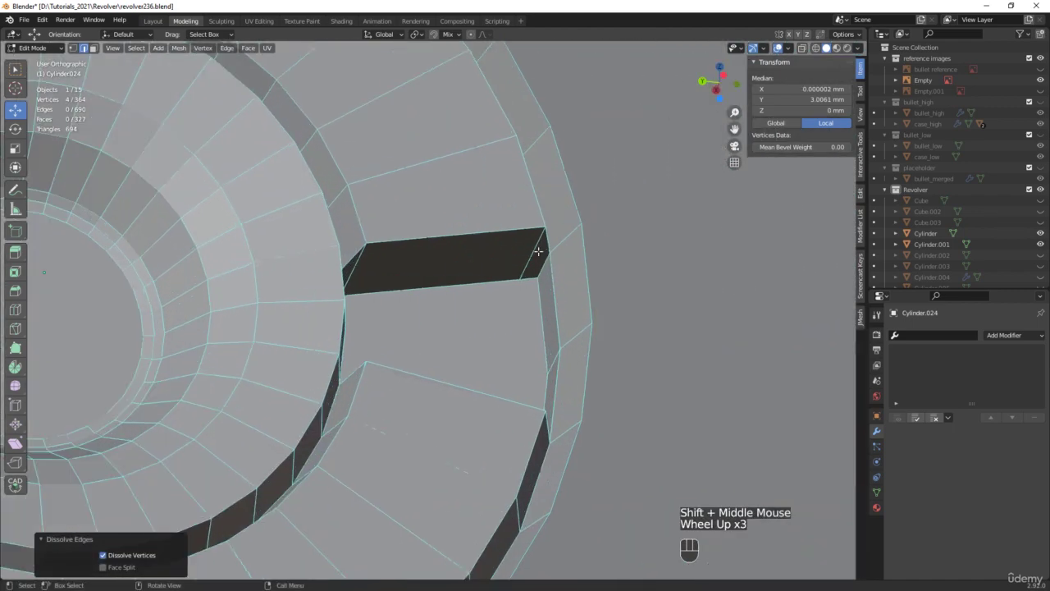
{"action": "left_click", "coordinate": [537, 253]}
{"action": "middle_click_drag", "start_coordinate": [426, 279], "coordinate": [459, 353]}
{"action": "left_click", "coordinate": [350, 299], "text": "shift"}
{"action": "left_click", "coordinate": [538, 452], "text": "shift"}
{"action": "key", "text": "x"}
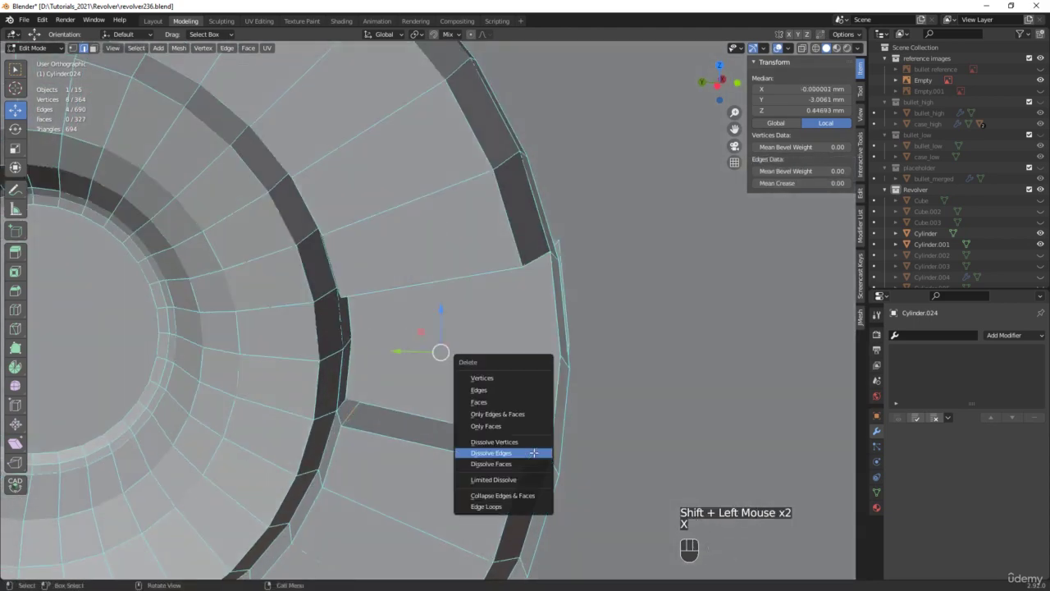
{"action": "left_click", "coordinate": [534, 453]}
Select the floor faces of both side slots and bevel their edges by about 0.35 mm with 5 segments
{"action": "scroll", "coordinate": [432, 364], "scroll_direction": "down", "scroll_amount": 2}
{"action": "middle_click_drag", "start_coordinate": [431, 363], "coordinate": [465, 394]}
{"action": "key", "text": "3"}
{"action": "left_click", "coordinate": [463, 394]}
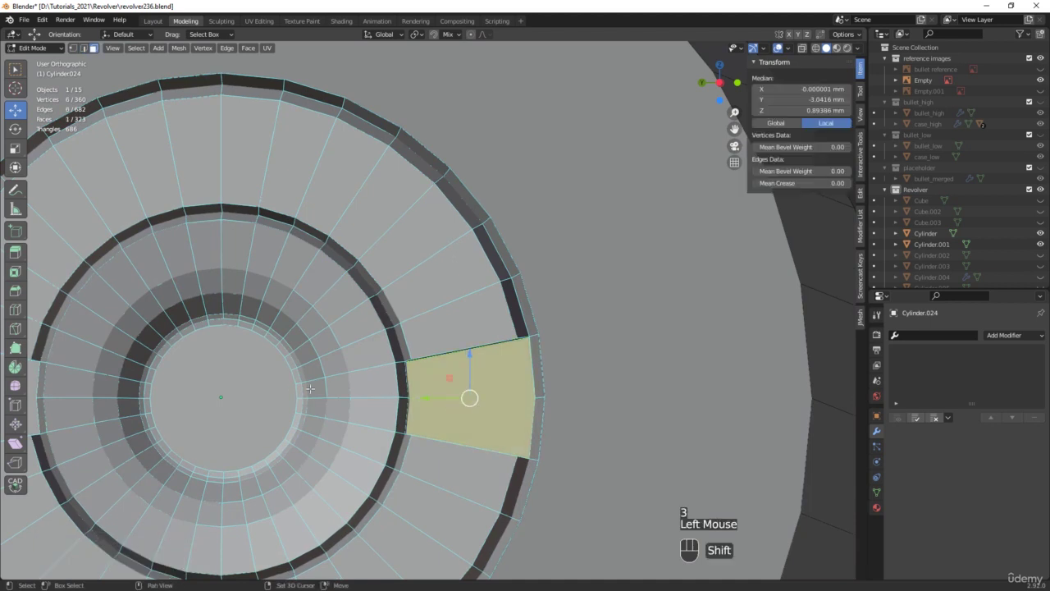
{"action": "middle_click_drag", "start_coordinate": [310, 388], "coordinate": [592, 350], "text": "shift"}
{"action": "left_click", "coordinate": [254, 357], "text": "shift"}
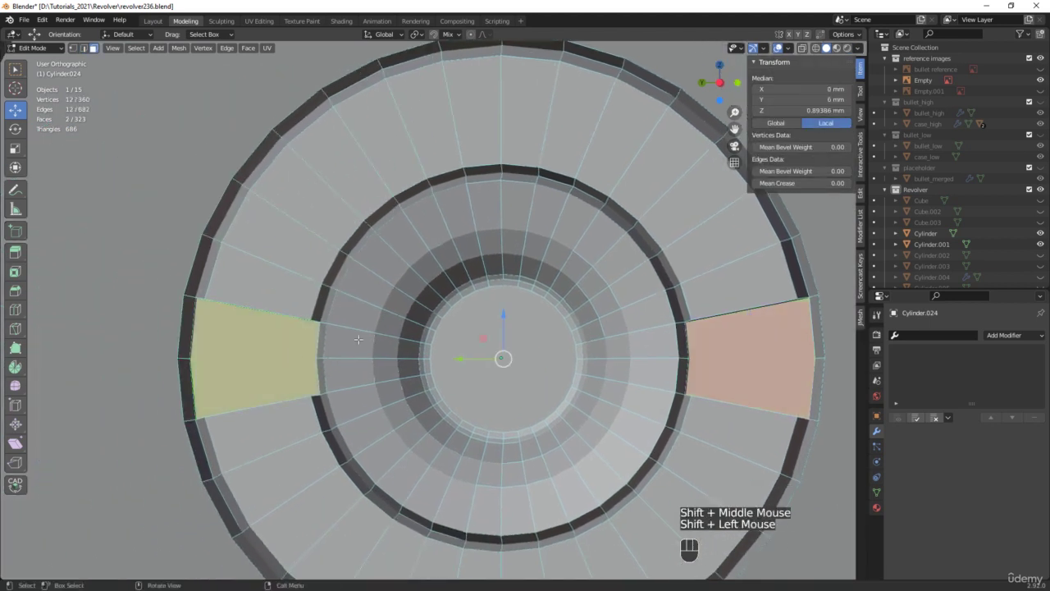
{"action": "key", "text": "ctrl+b"}
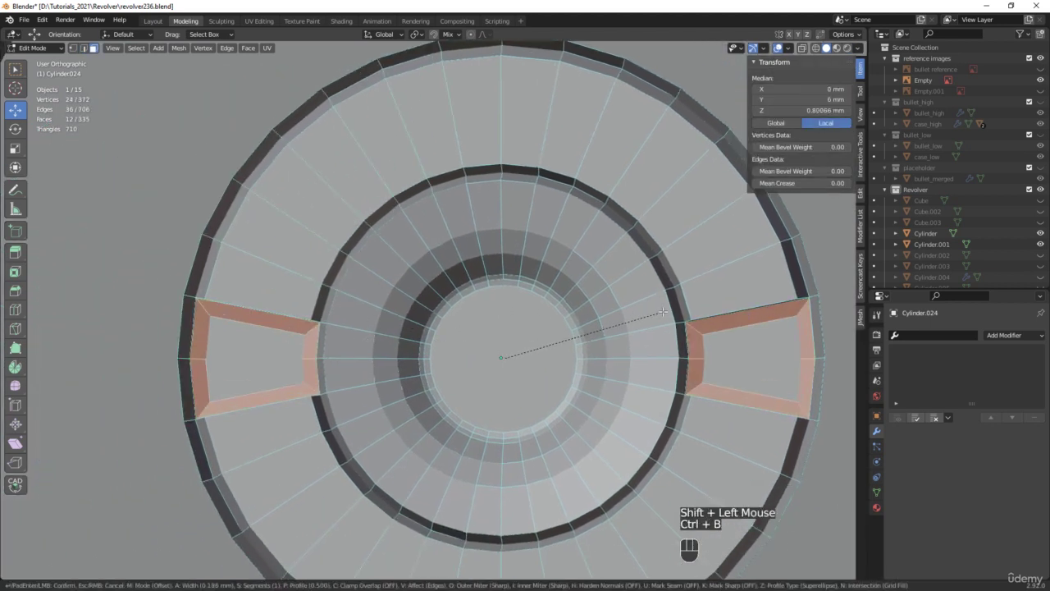
{"action": "scroll", "coordinate": [664, 308], "scroll_direction": "up", "scroll_amount": 2}
{"action": "scroll", "coordinate": [672, 305], "scroll_direction": "up", "scroll_amount": 1}
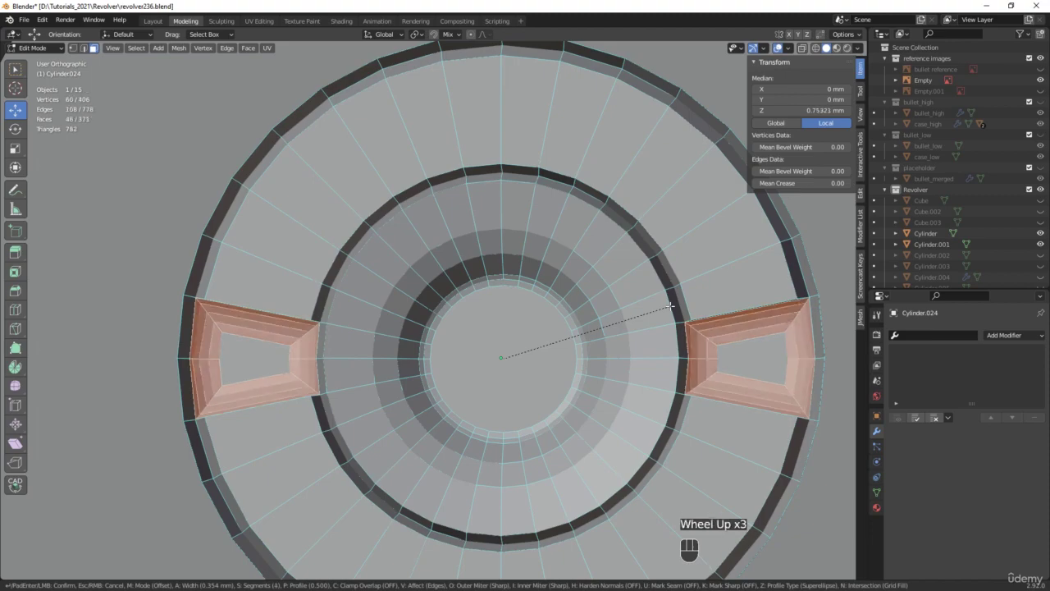
{"action": "scroll", "coordinate": [671, 305], "scroll_direction": "up", "scroll_amount": 1}
{"action": "left_click", "coordinate": [671, 305]}
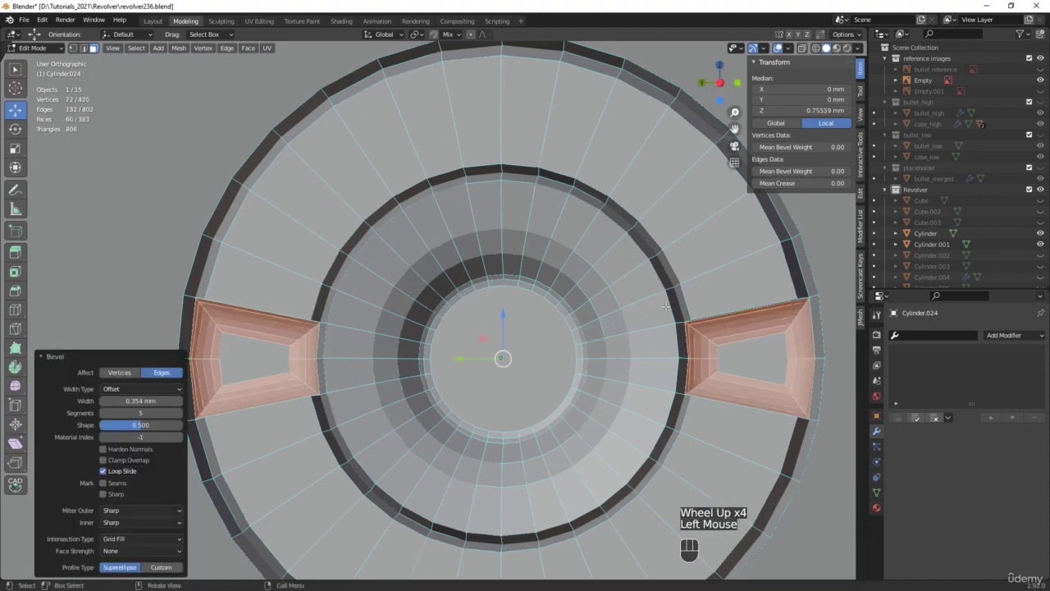
Leave mesh editing and add a Bevel modifier with weighted normals to the screw, with the offset set to 0.1 mm
{"action": "middle_click_drag", "start_coordinate": [671, 306], "coordinate": [472, 333]}
{"action": "scroll", "coordinate": [473, 332], "scroll_direction": "down", "scroll_amount": 2}
{"action": "key", "text": "Tab"}
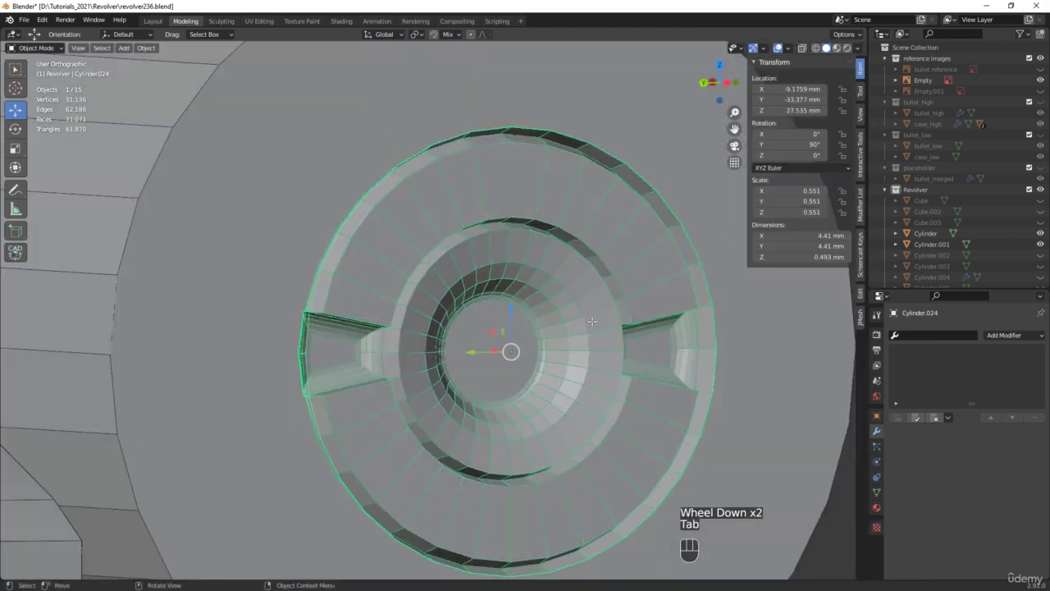
{"action": "left_click", "coordinate": [861, 316]}
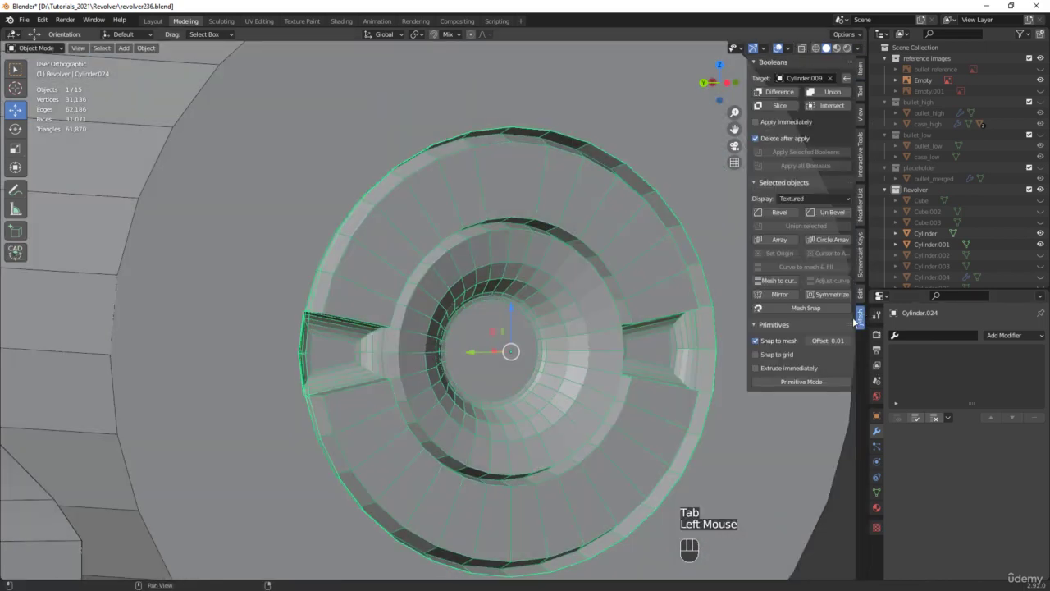
{"action": "left_click", "coordinate": [784, 214]}
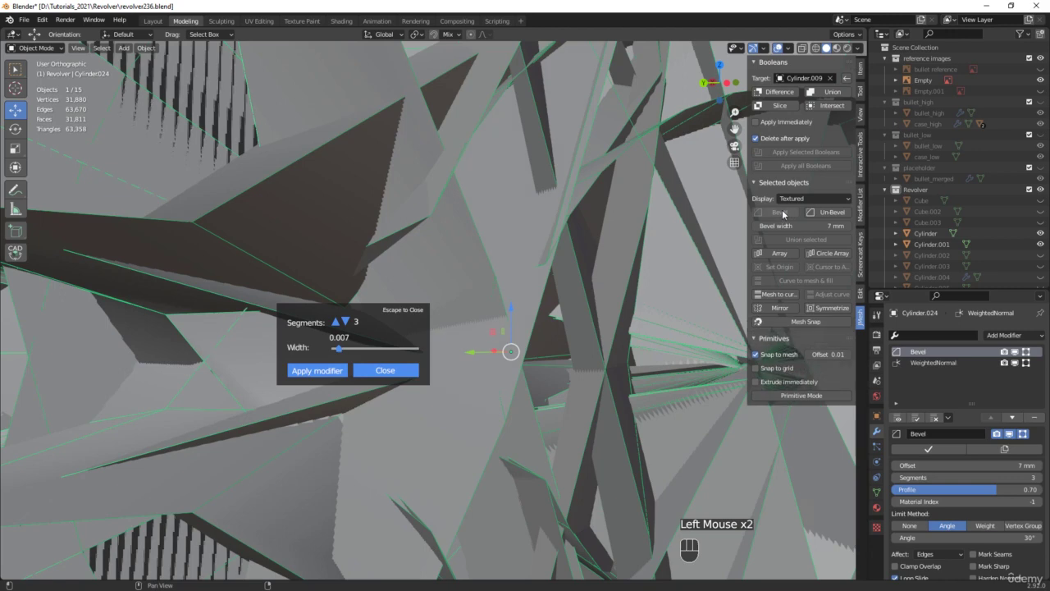
{"action": "left_click", "coordinate": [993, 467]}
{"action": "type", "text": "0.1"}
{"action": "key", "text": "Return"}
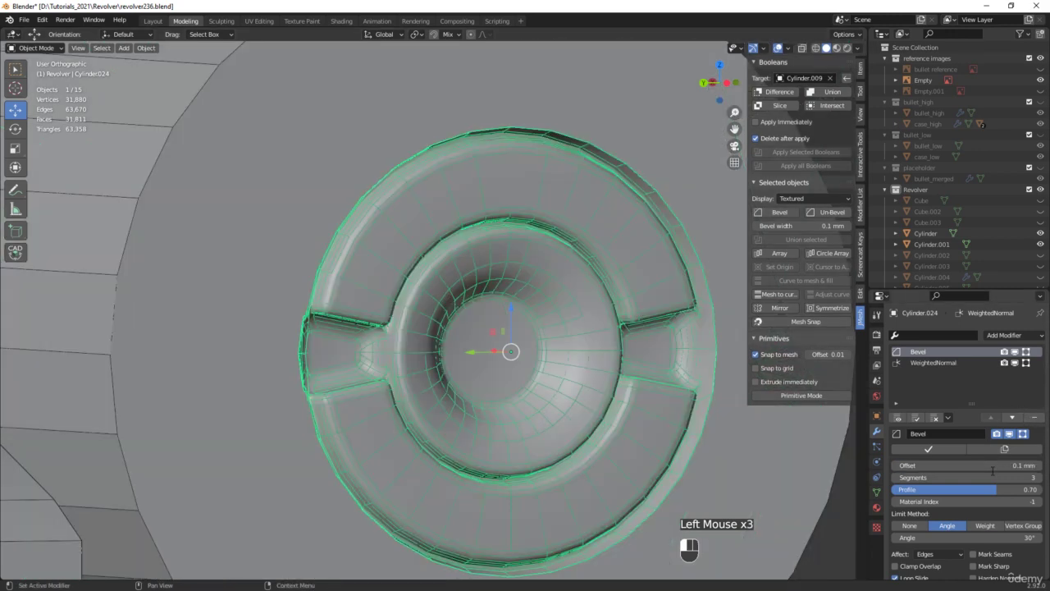
Add a Subdivision Surface modifier to the screw and hide the wireframe overlay
{"action": "middle_click_drag", "start_coordinate": [591, 368], "coordinate": [563, 359]}
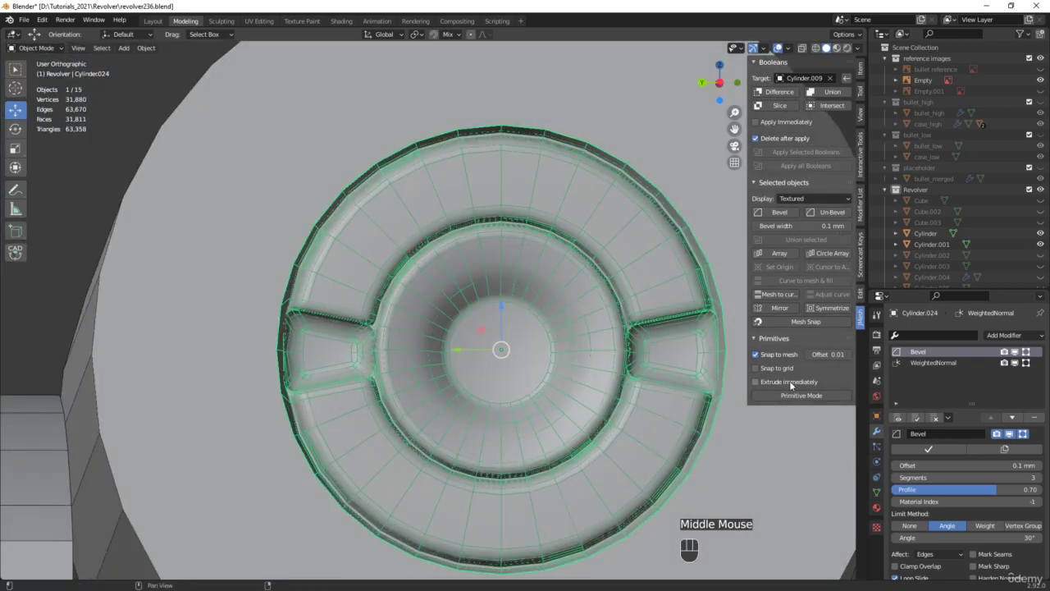
{"action": "left_click", "coordinate": [1005, 335]}
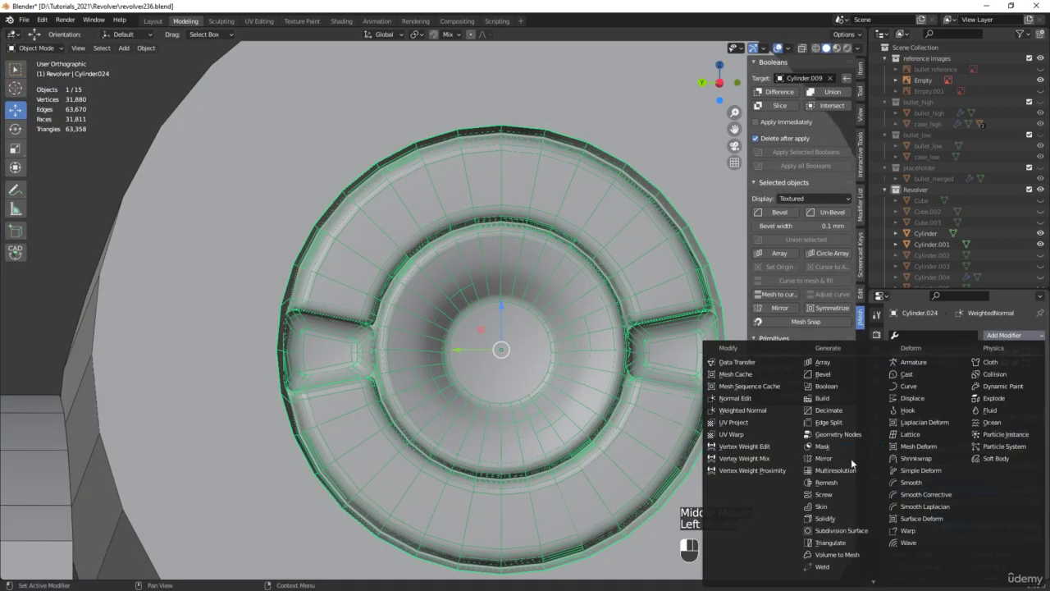
{"action": "left_click", "coordinate": [826, 534]}
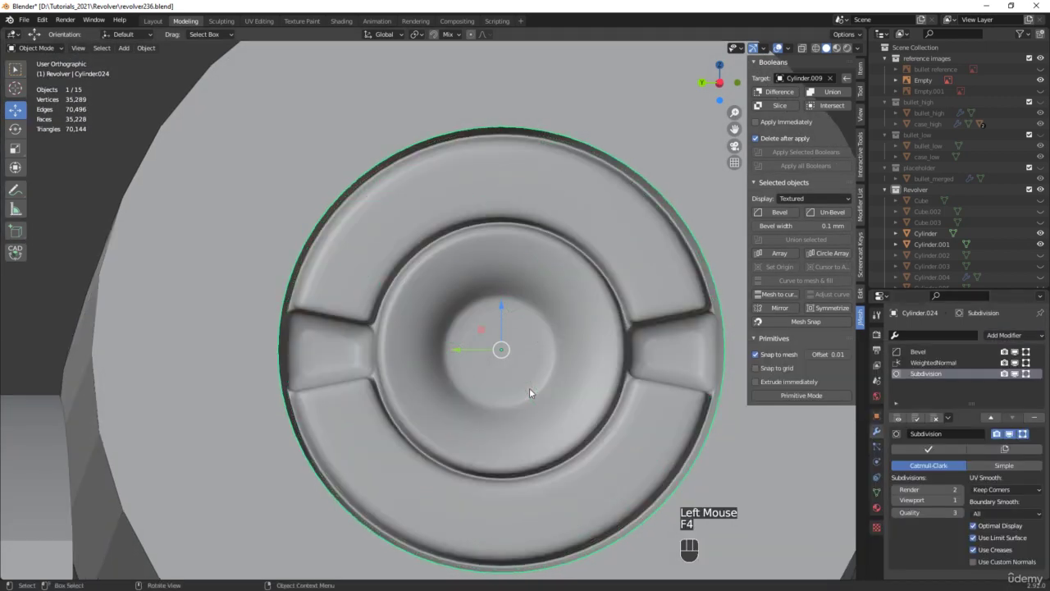
{"action": "scroll", "coordinate": [529, 387], "scroll_direction": "down", "scroll_amount": 2}
{"action": "middle_click_drag", "start_coordinate": [530, 387], "coordinate": [563, 333]}
{"action": "scroll", "coordinate": [566, 369], "scroll_direction": "down", "scroll_amount": 3}
{"action": "scroll", "coordinate": [563, 331], "scroll_direction": "up", "scroll_amount": 3}
Scale the screw's outermost edge loop outward by a factor of about 1.07
{"action": "key", "text": "Tab"}
{"action": "key", "text": "2"}
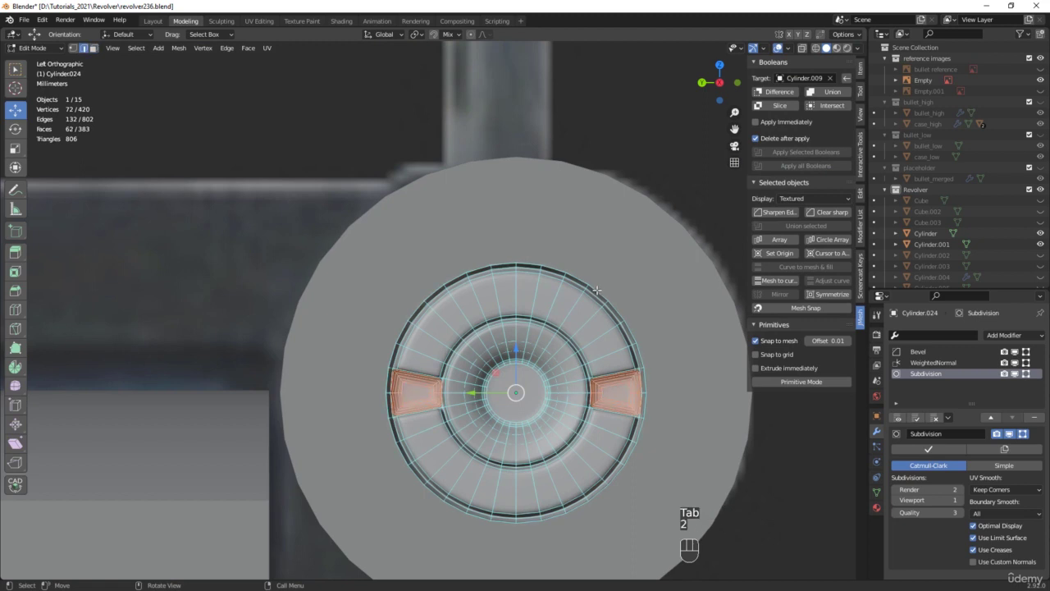
{"action": "left_click", "coordinate": [598, 290], "text": "alt"}
{"action": "key", "text": "s"}
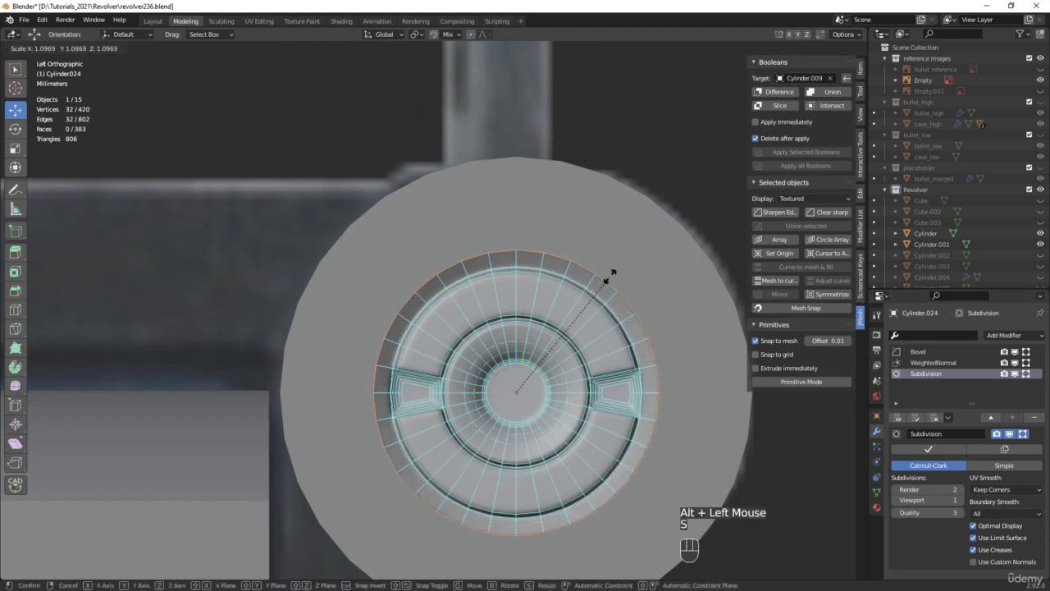
{"action": "left_click", "coordinate": [605, 279]}
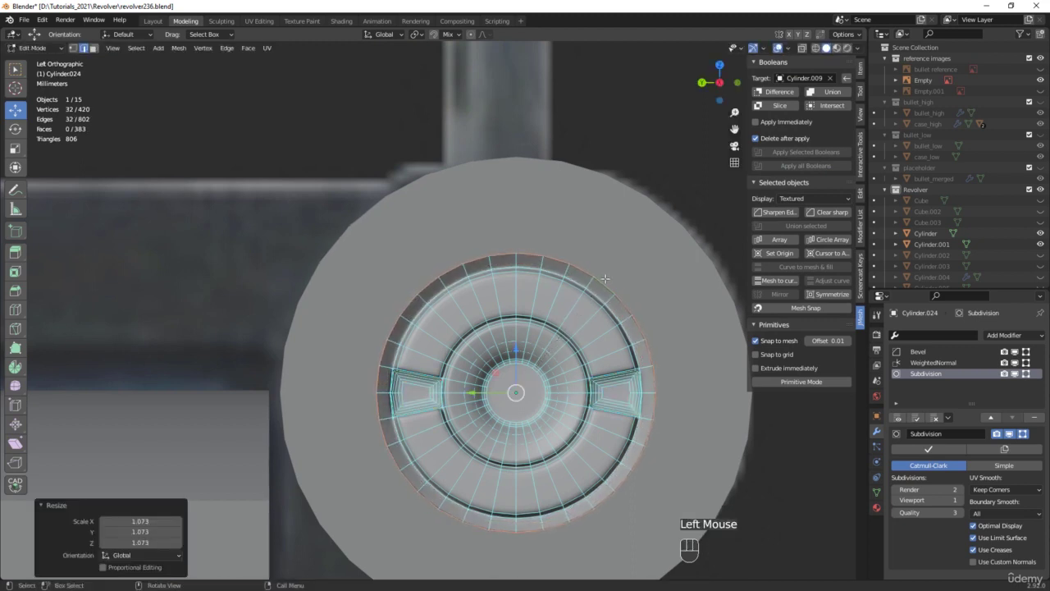
{"action": "key", "text": "Tab"}
Scale the whole screw down by a factor of about 0.93 against the reference and save as revolver237.blend
{"action": "scroll", "coordinate": [605, 279], "scroll_direction": "down", "scroll_amount": 5}
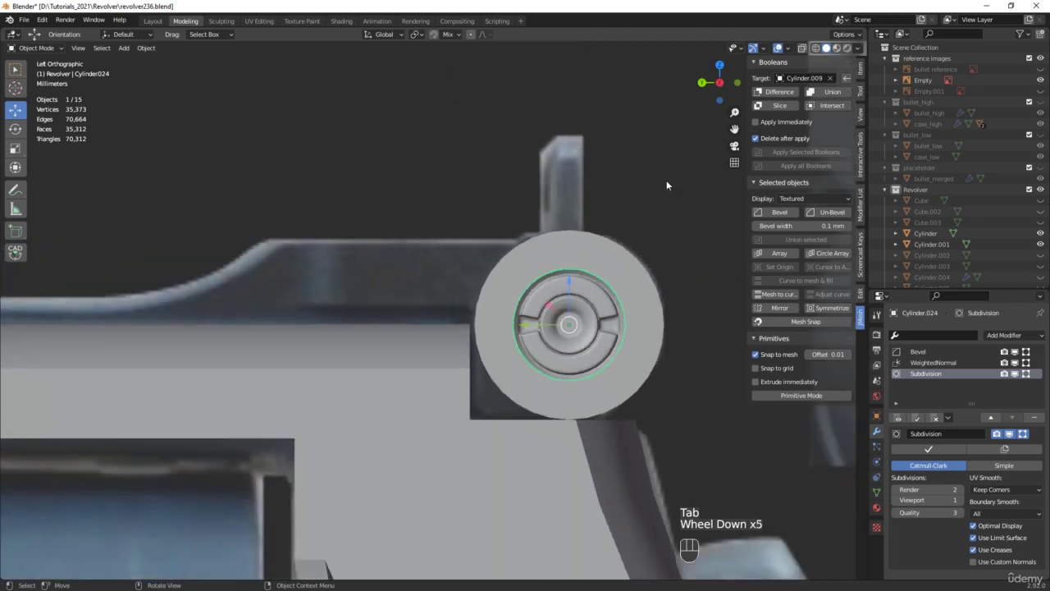
{"action": "left_click", "coordinate": [666, 185]}
{"action": "middle_click_drag", "start_coordinate": [553, 261], "coordinate": [577, 291]}
{"action": "scroll", "coordinate": [578, 292], "scroll_direction": "down", "scroll_amount": 2}
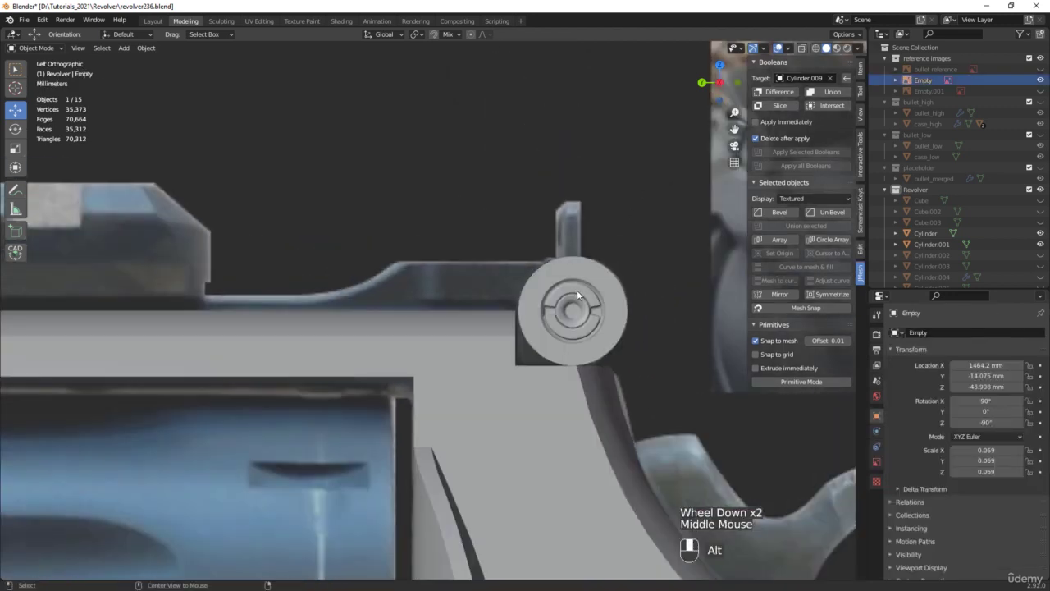
{"action": "scroll", "coordinate": [577, 291], "scroll_direction": "up", "scroll_amount": 4}
{"action": "left_click", "coordinate": [593, 299]}
{"action": "key", "text": "s"}
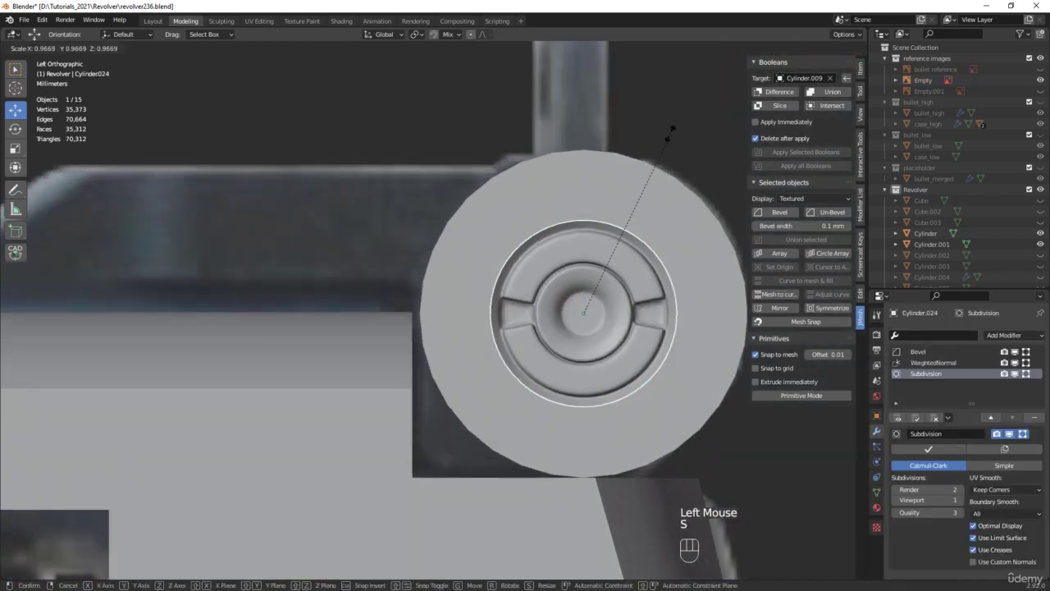
{"action": "left_click", "coordinate": [664, 138]}
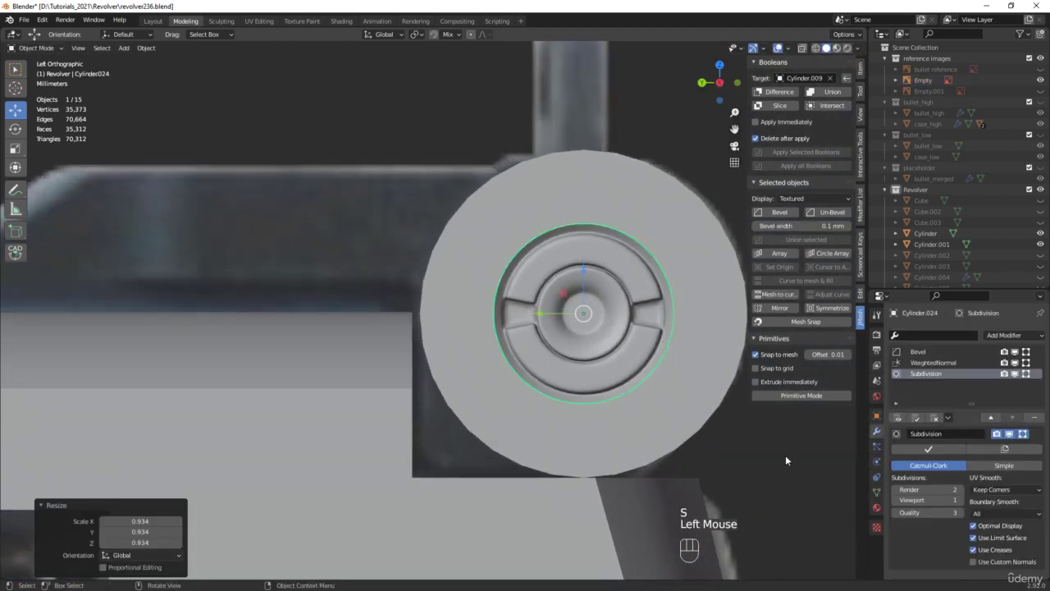
{"action": "key", "text": "ctrl+alt+s"}
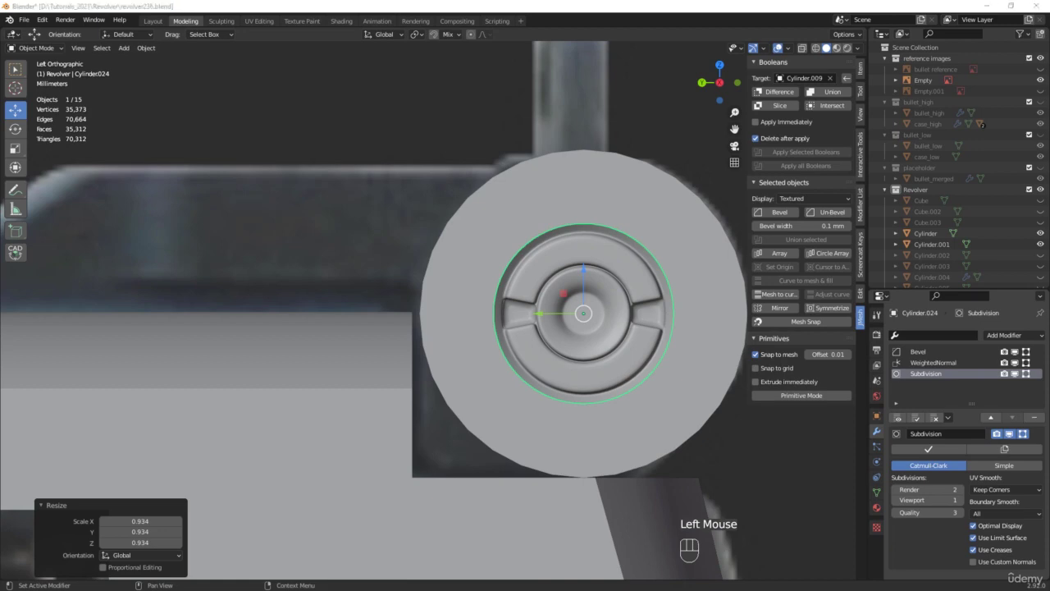
Duplicate the slotted frame screw below the cylinder window and place the copy on the right end of the rear sight's cylinder
{"action": "scroll", "coordinate": [587, 363], "scroll_direction": "down", "scroll_amount": 9}
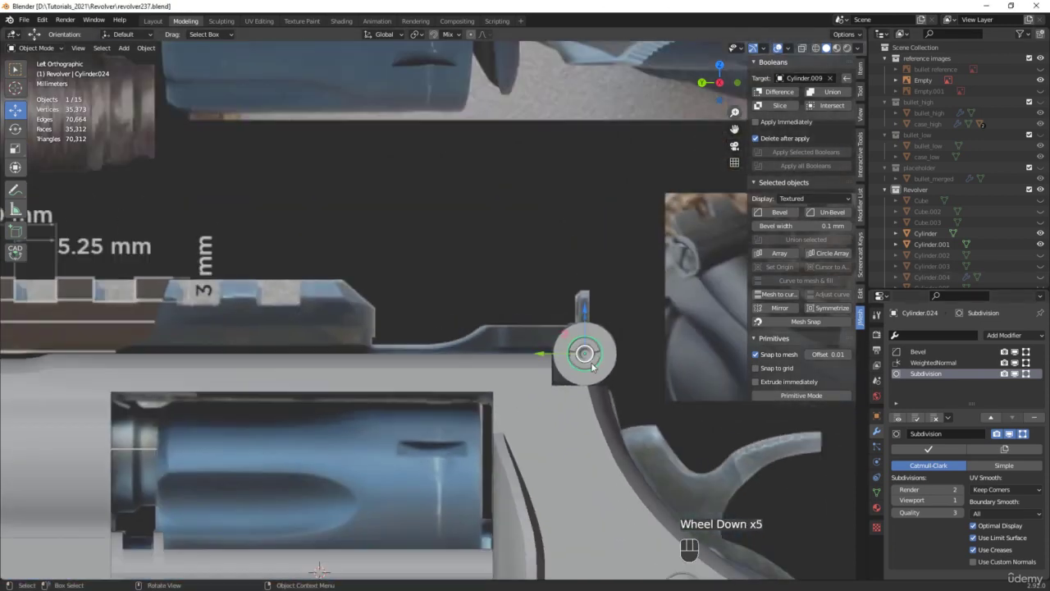
{"action": "middle_click_drag", "start_coordinate": [374, 291], "coordinate": [426, 390], "text": "shift"}
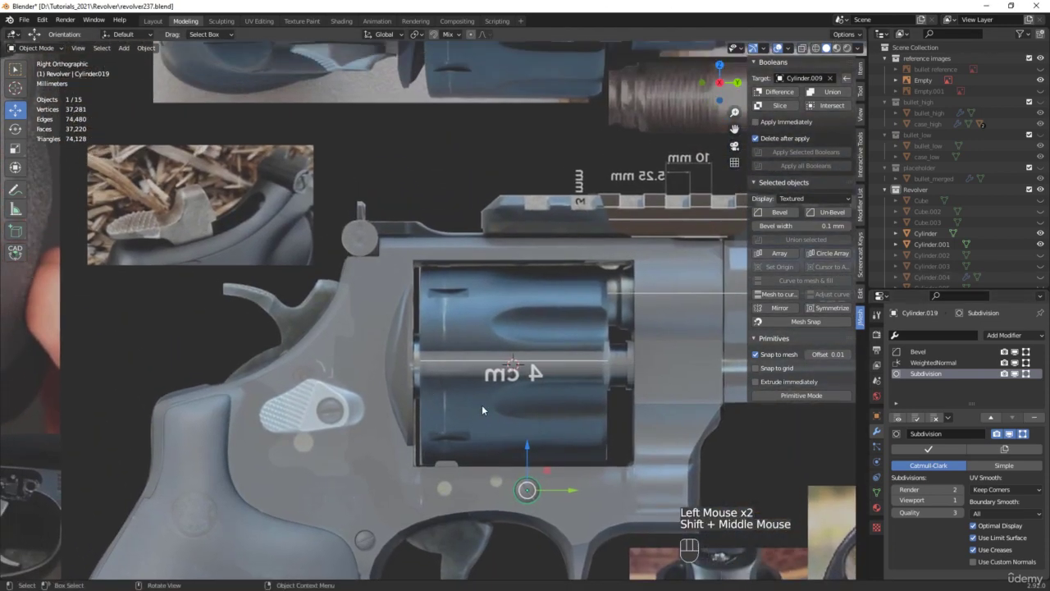
{"action": "key", "text": "shift+d"}
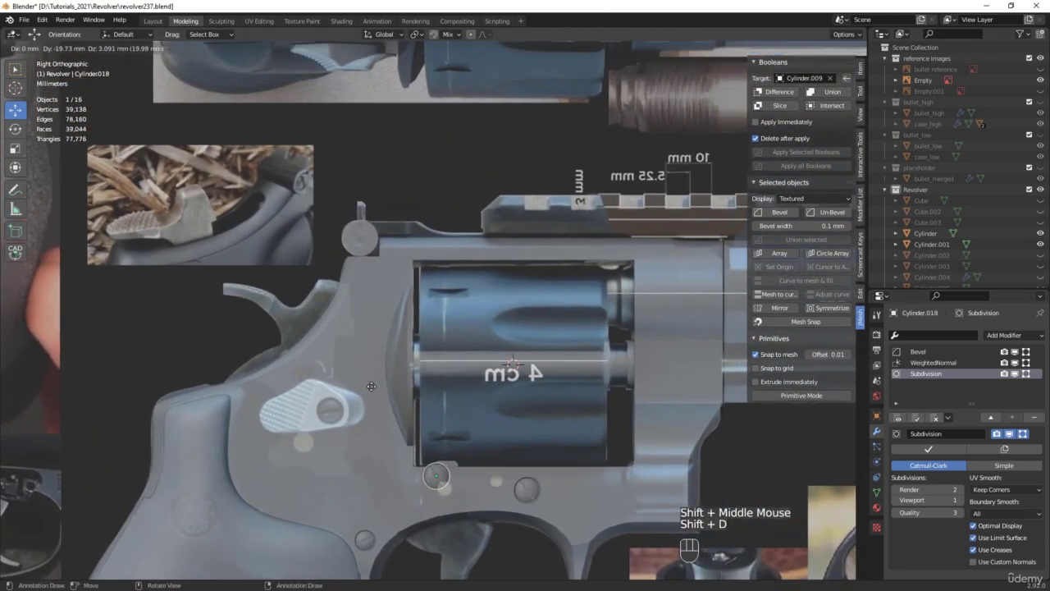
{"action": "left_click", "coordinate": [310, 150]}
{"action": "scroll", "coordinate": [358, 238], "scroll_direction": "up", "scroll_amount": 3}
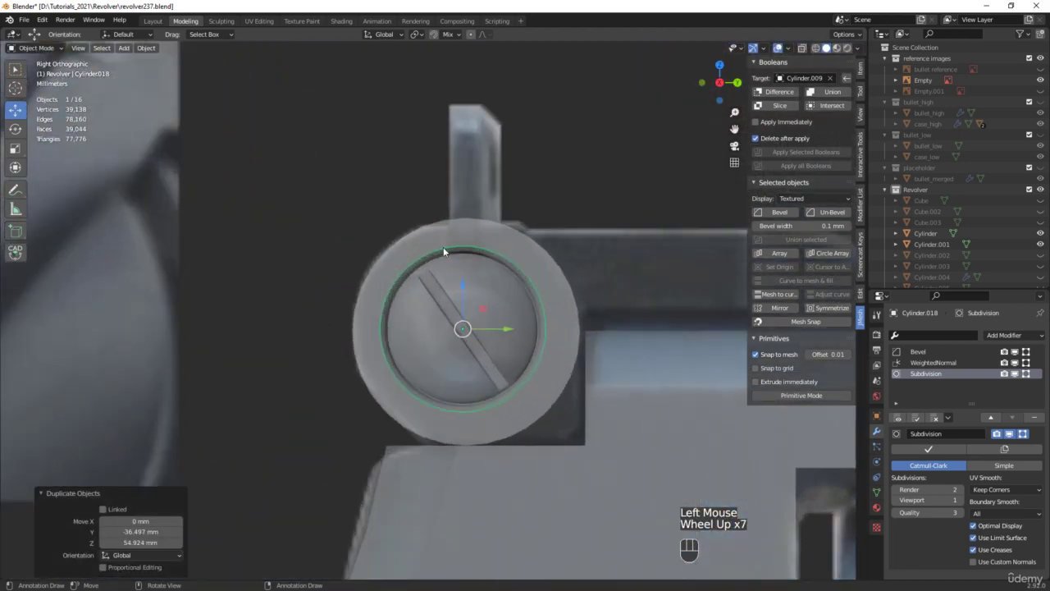
{"action": "scroll", "coordinate": [418, 242], "scroll_direction": "up", "scroll_amount": 4}
Show the wireframe, inset the right end face of the rear sight's cylinder by about 0.53 mm and collapse the inner face to its center
{"action": "left_click", "coordinate": [418, 242]}
{"action": "key", "text": "alt+z"}
{"action": "key", "text": "alt+z"}
{"action": "left_click", "coordinate": [436, 237]}
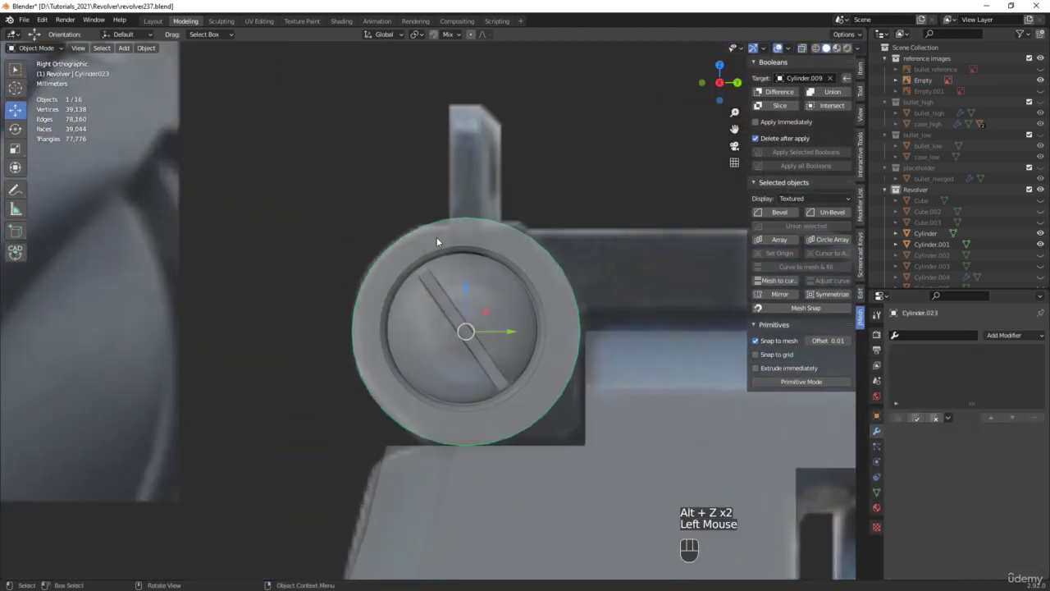
{"action": "key", "text": "F4"}
{"action": "scroll", "coordinate": [469, 236], "scroll_direction": "down", "scroll_amount": 2}
{"action": "middle_click_drag", "start_coordinate": [468, 236], "coordinate": [503, 275]}
{"action": "scroll", "coordinate": [520, 272], "scroll_direction": "up", "scroll_amount": 2}
{"action": "key", "text": "Tab"}
{"action": "key", "text": "3"}
{"action": "left_click", "coordinate": [534, 268]}
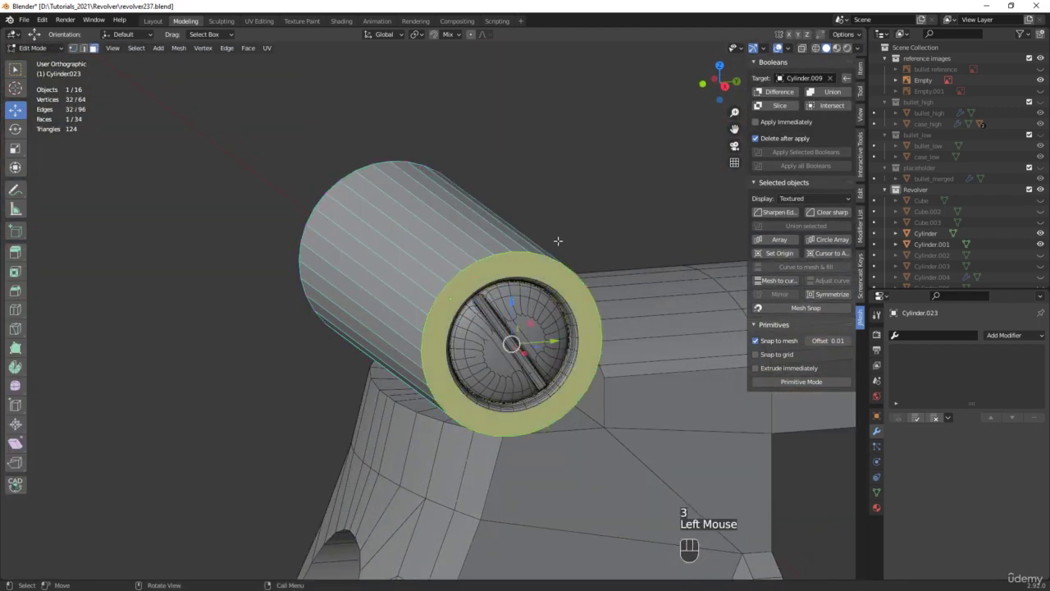
{"action": "key", "text": "i"}
{"action": "left_click", "coordinate": [605, 166]}
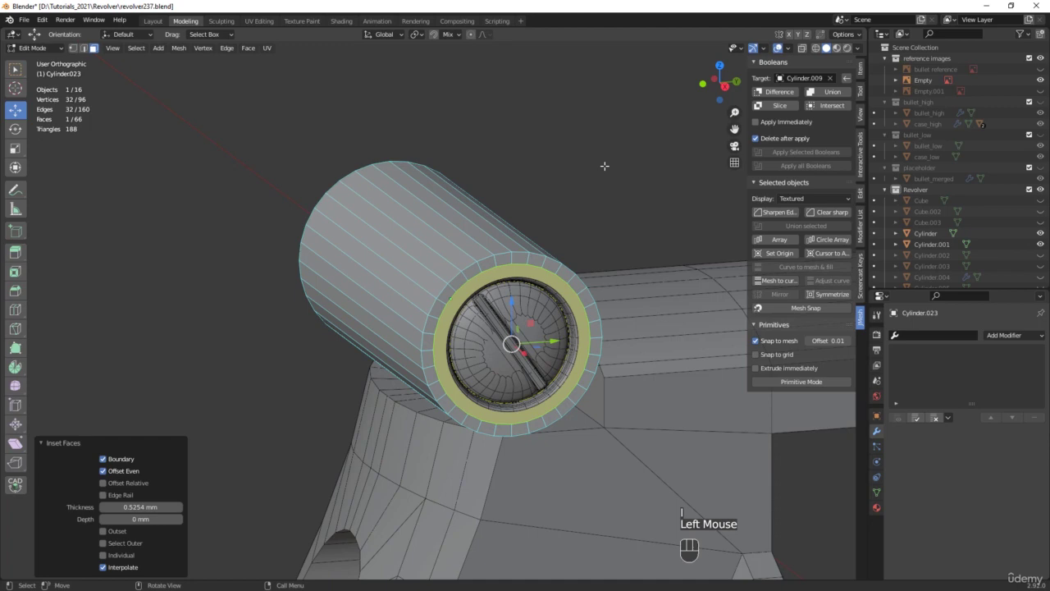
{"action": "key", "text": "m"}
{"action": "left_click", "coordinate": [605, 167]}
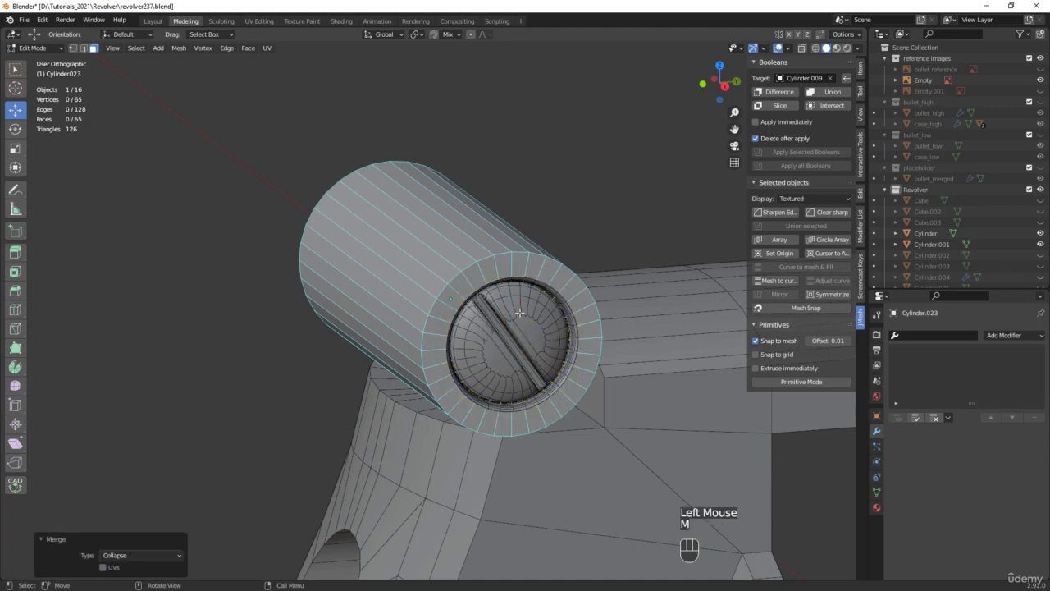
Select the slotted screw and move it onto the center of the rear sight cylinder's right end face in the side view
{"action": "key", "text": "Tab"}
{"action": "left_click", "coordinate": [532, 331]}
{"action": "middle_click_drag", "start_coordinate": [531, 330], "coordinate": [510, 349], "text": "alt"}
{"action": "scroll", "coordinate": [511, 347], "scroll_direction": "up", "scroll_amount": 4}
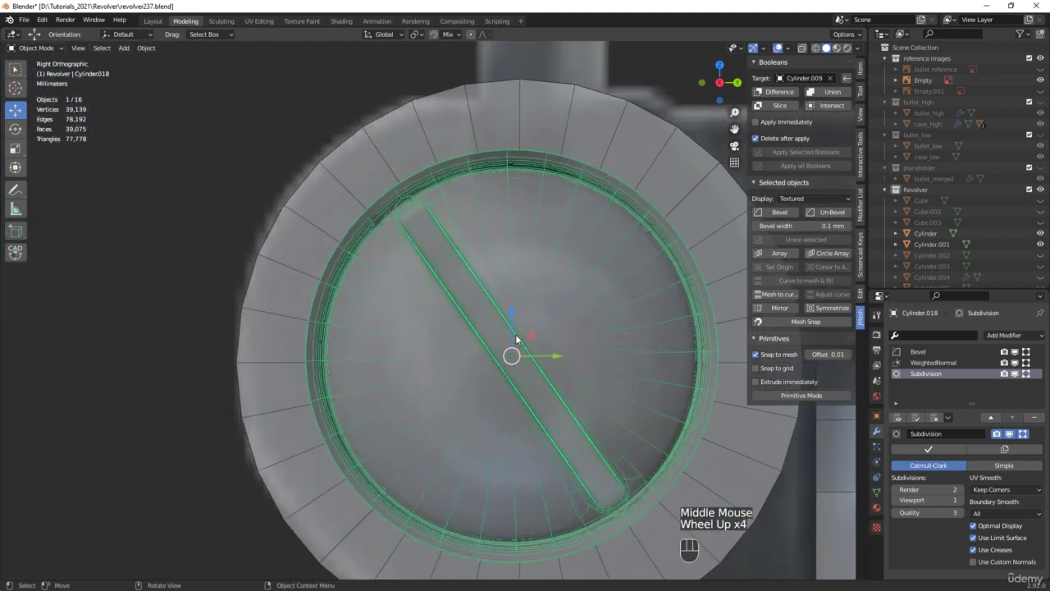
{"action": "key", "text": "alt+z"}
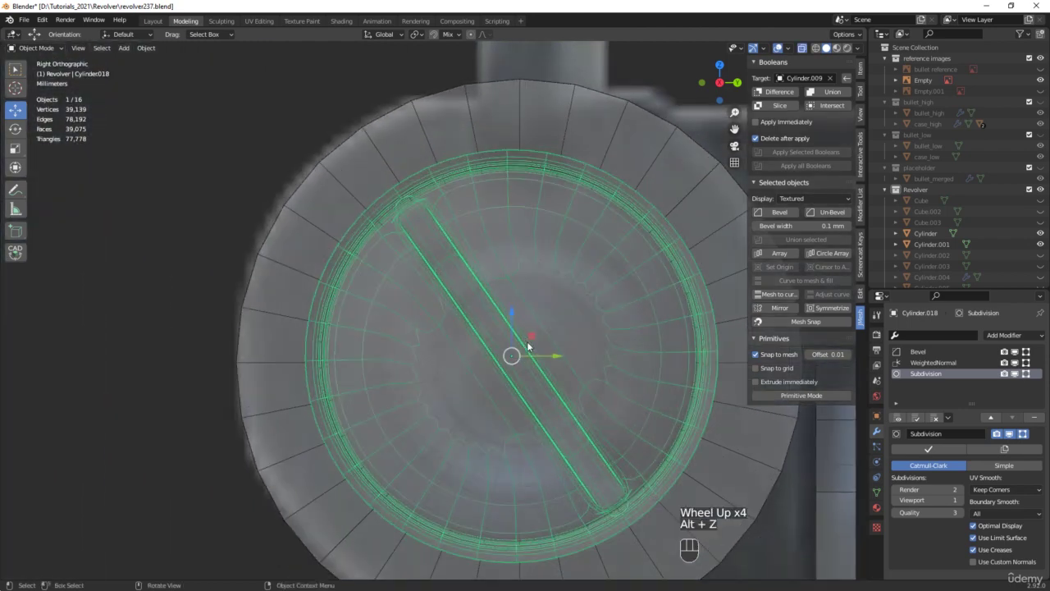
{"action": "left_click_drag", "start_coordinate": [517, 351], "coordinate": [540, 328]}
{"action": "scroll", "coordinate": [525, 344], "scroll_direction": "up", "scroll_amount": 5}
{"action": "scroll", "coordinate": [525, 345], "scroll_direction": "up", "scroll_amount": 2}
{"action": "scroll", "coordinate": [540, 329], "scroll_direction": "down", "scroll_amount": 1}
{"action": "scroll", "coordinate": [540, 328], "scroll_direction": "down", "scroll_amount": 8}
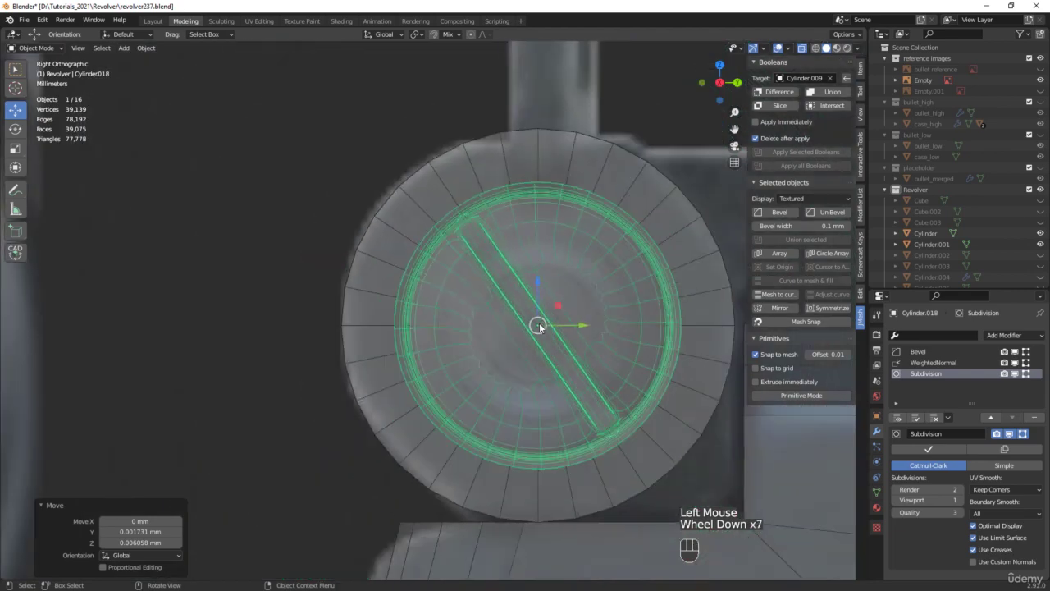
{"action": "key", "text": "alt+z"}
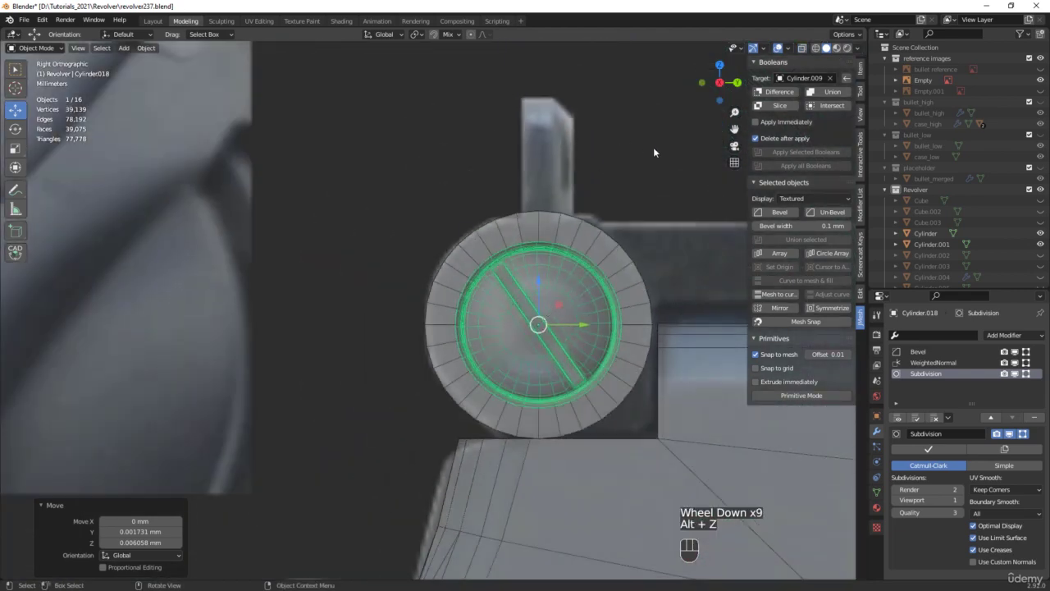
Scale the slotted screw down by a factor of about 0.8 and save as revolver238.blend
{"action": "key", "text": "s"}
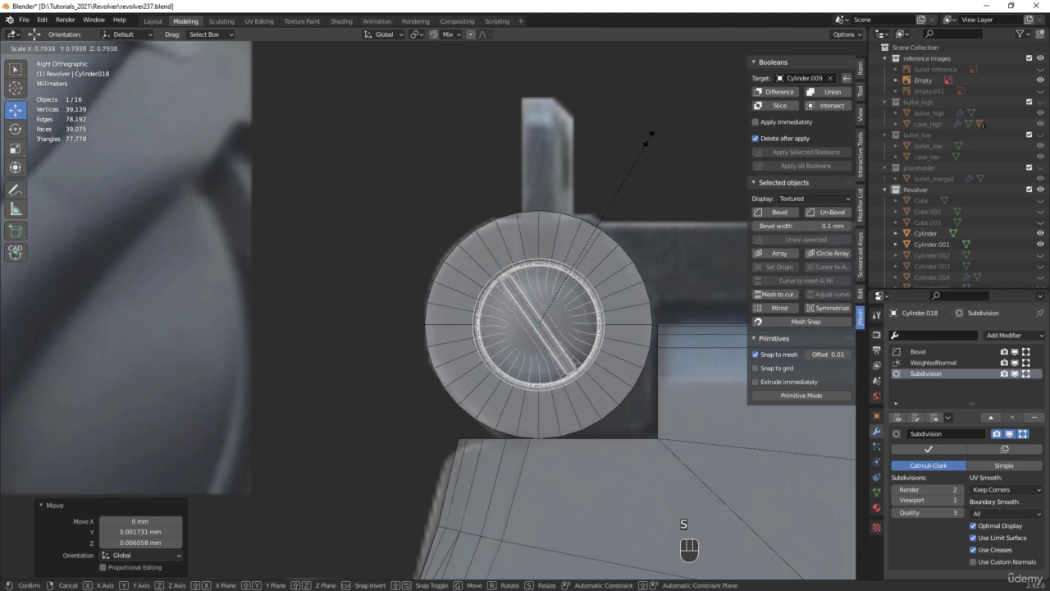
{"action": "left_click", "coordinate": [655, 133]}
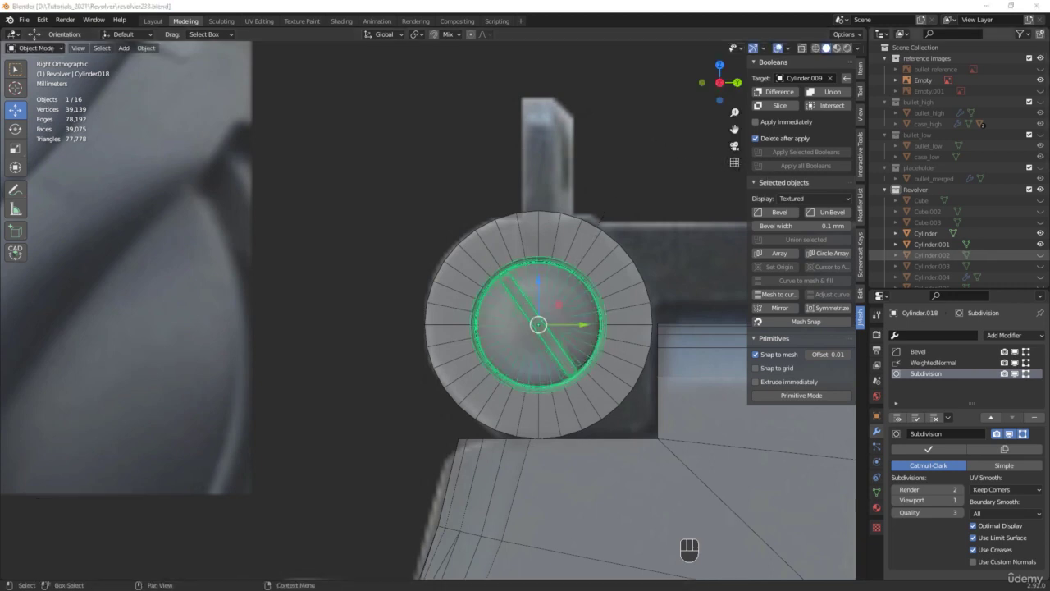
{"action": "left_click_drag", "start_coordinate": [1049, 215], "coordinate": [793, 125]}
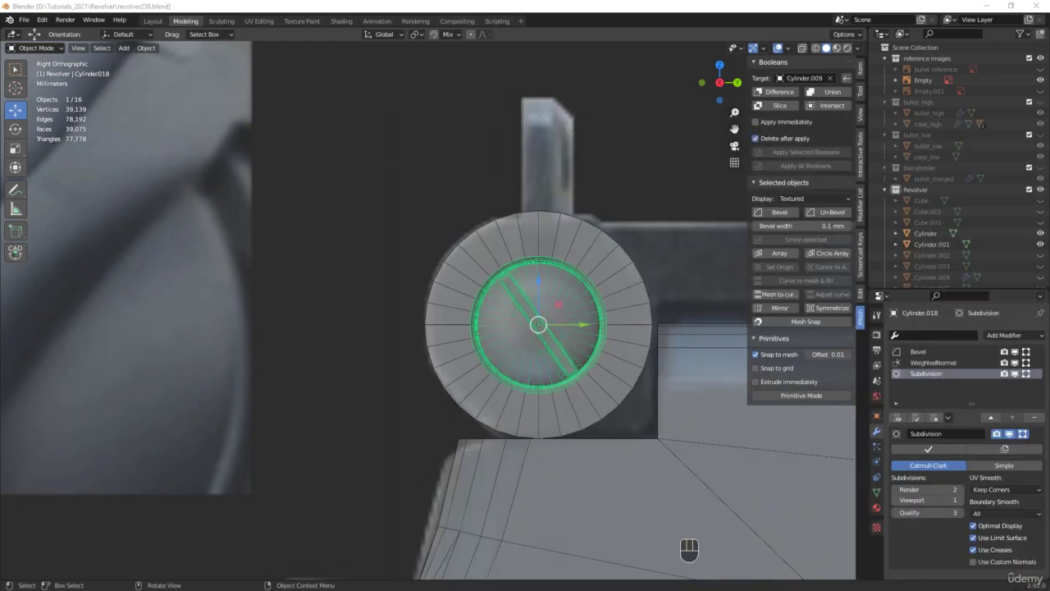
Dissolve the center vertex of the rear sight cylinder's right end face
{"action": "scroll", "coordinate": [405, 316], "scroll_direction": "down", "scroll_amount": 1}
{"action": "scroll", "coordinate": [405, 310], "scroll_direction": "down", "scroll_amount": 2}
{"action": "middle_click_drag", "start_coordinate": [406, 310], "coordinate": [465, 268]}
{"action": "scroll", "coordinate": [464, 269], "scroll_direction": "up", "scroll_amount": 3}
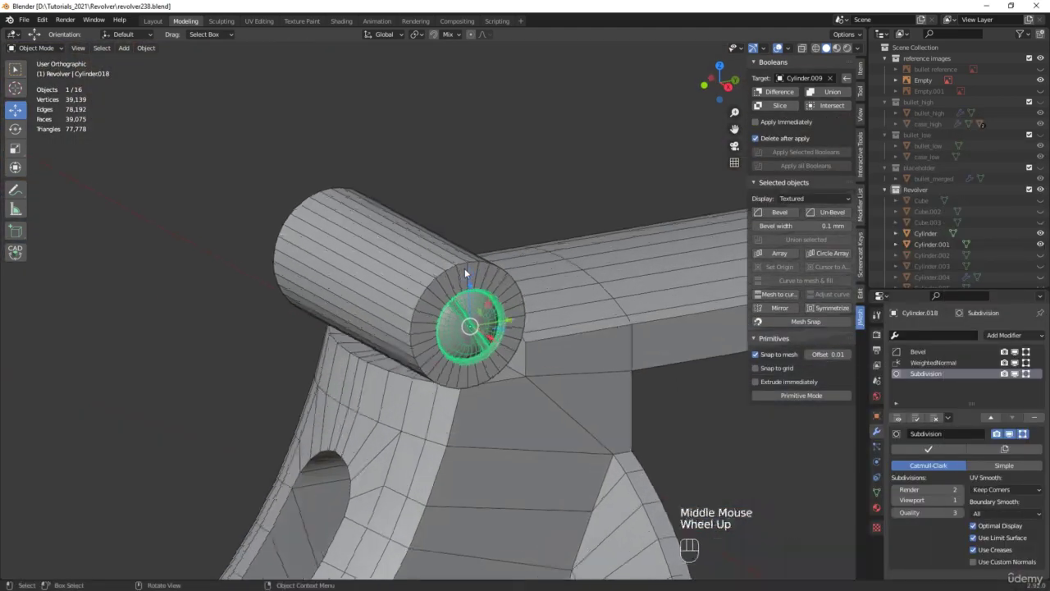
{"action": "left_click", "coordinate": [492, 368]}
{"action": "key", "text": "alt+z"}
{"action": "key", "text": "Tab"}
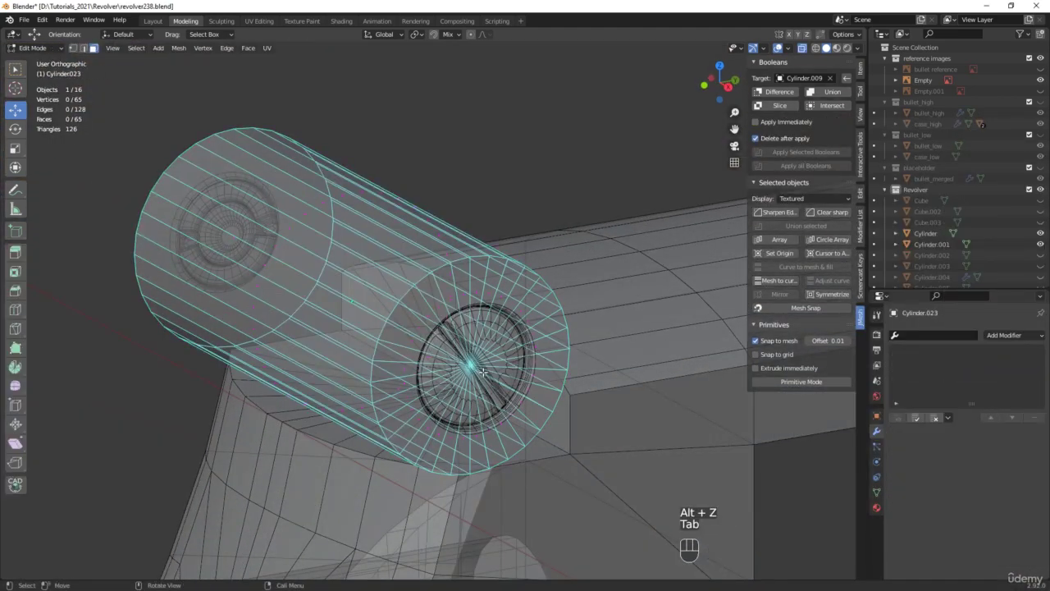
{"action": "left_click", "coordinate": [470, 365]}
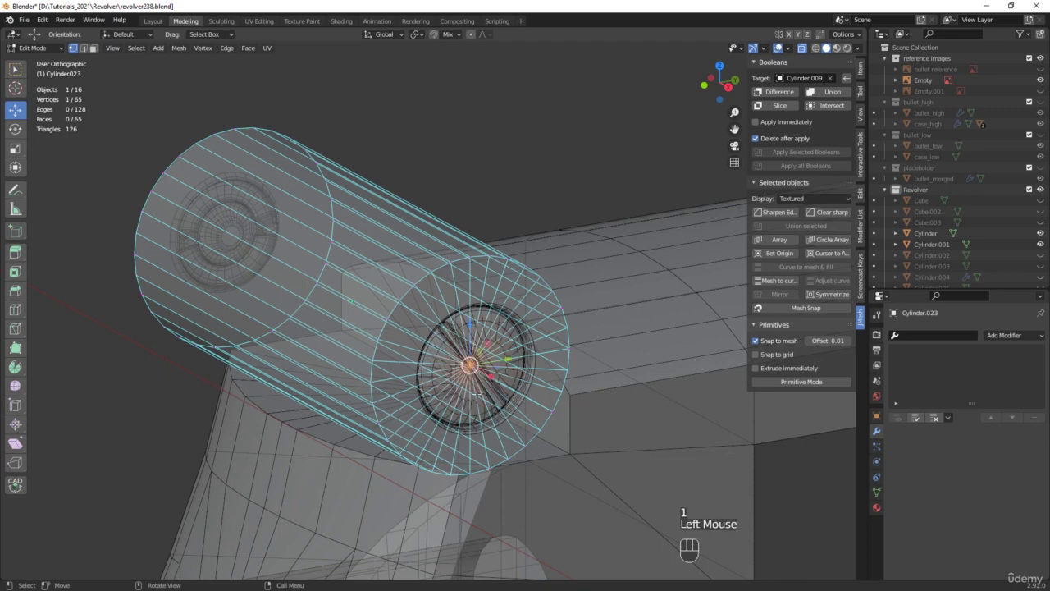
{"action": "key", "text": "x"}
{"action": "left_click", "coordinate": [437, 457]}
{"action": "key", "text": "alt+z"}
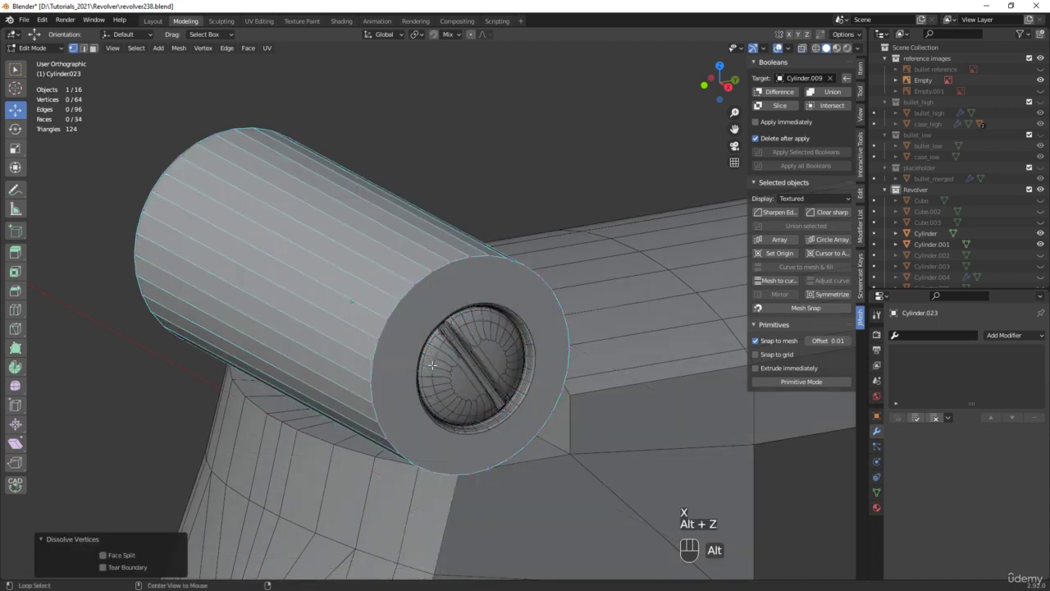
Connect the uppermost and lowest vertices of the cylinder's left end face with a vertical edge
{"action": "scroll", "coordinate": [431, 346], "scroll_direction": "down", "scroll_amount": 3}
{"action": "middle_click_drag", "start_coordinate": [432, 347], "coordinate": [450, 341]}
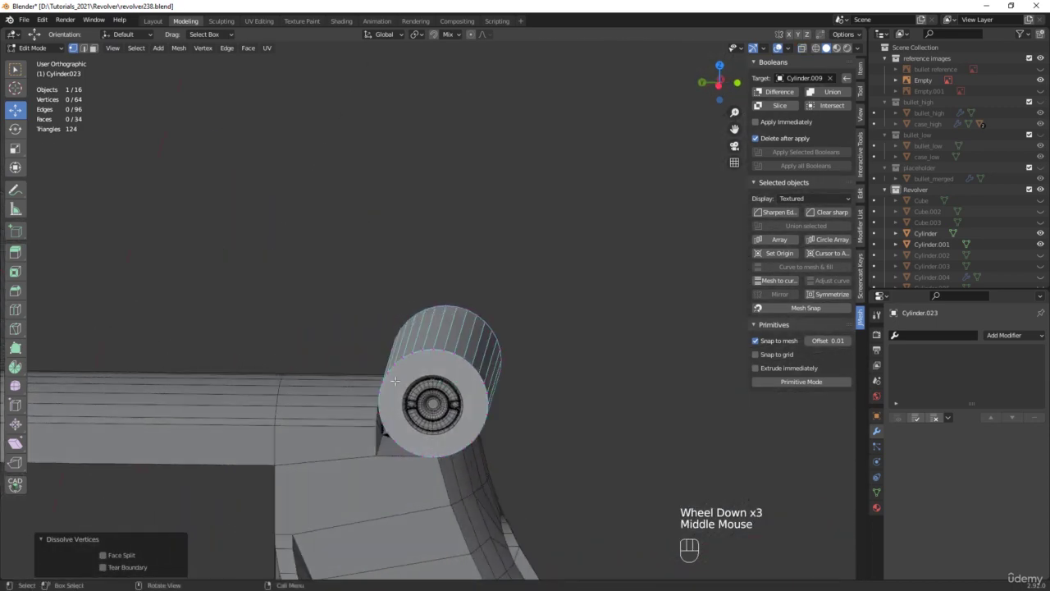
{"action": "scroll", "coordinate": [450, 341], "scroll_direction": "up", "scroll_amount": 3}
{"action": "scroll", "coordinate": [450, 340], "scroll_direction": "down", "scroll_amount": 1}
{"action": "left_click", "coordinate": [449, 341]}
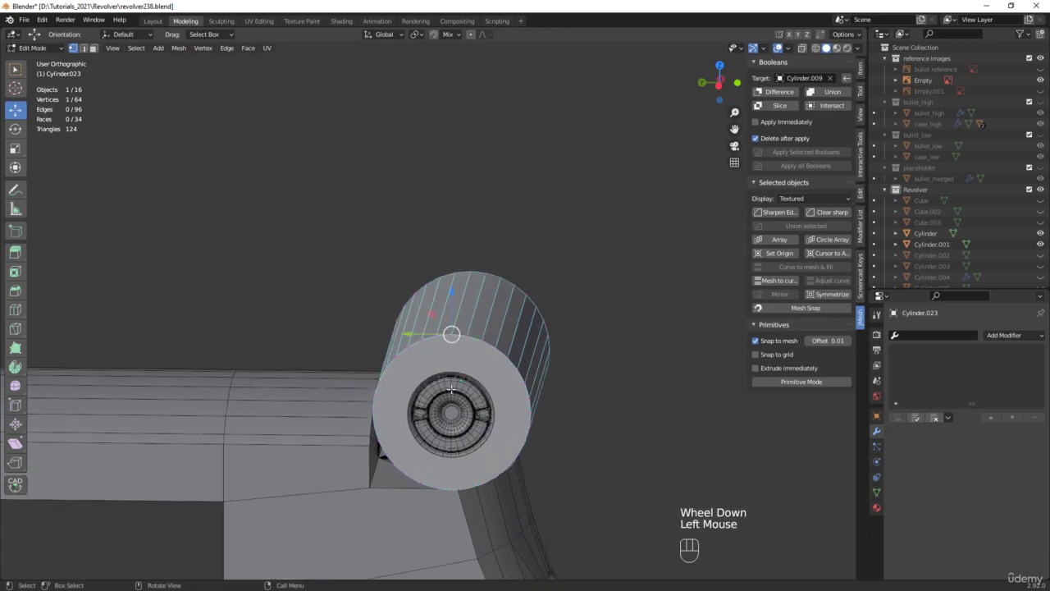
{"action": "left_click", "coordinate": [454, 493], "text": "shift"}
{"action": "key", "text": "j"}
Connect the outermost front and rear vertices of the left end face with a horizontal edge through its center
{"action": "middle_click_drag", "start_coordinate": [478, 434], "coordinate": [528, 428]}
{"action": "scroll", "coordinate": [490, 427], "scroll_direction": "up", "scroll_amount": 2}
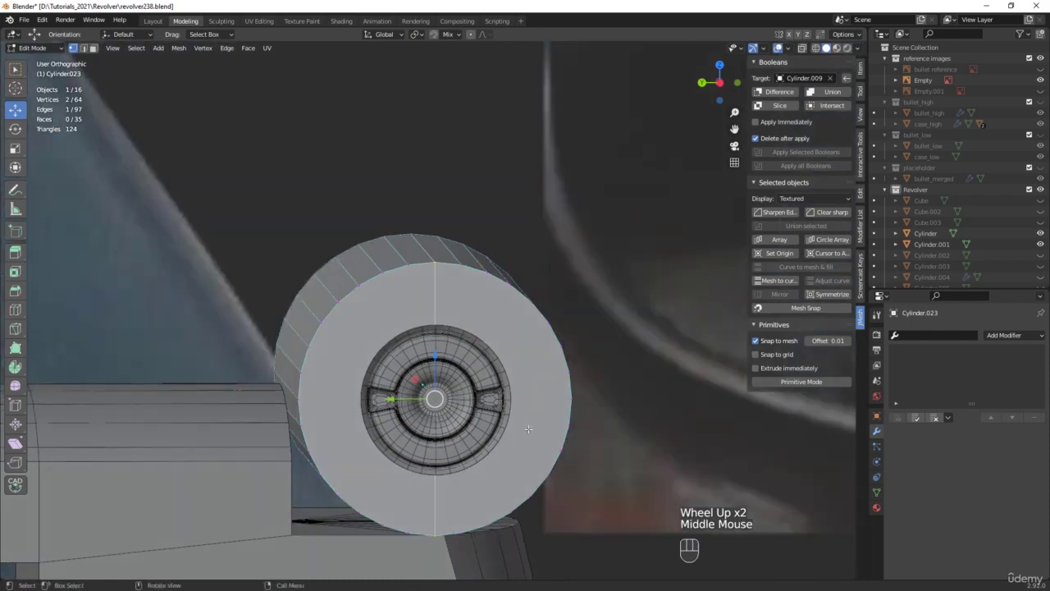
{"action": "left_click", "coordinate": [571, 400]}
{"action": "left_click", "coordinate": [300, 398], "text": "shift"}
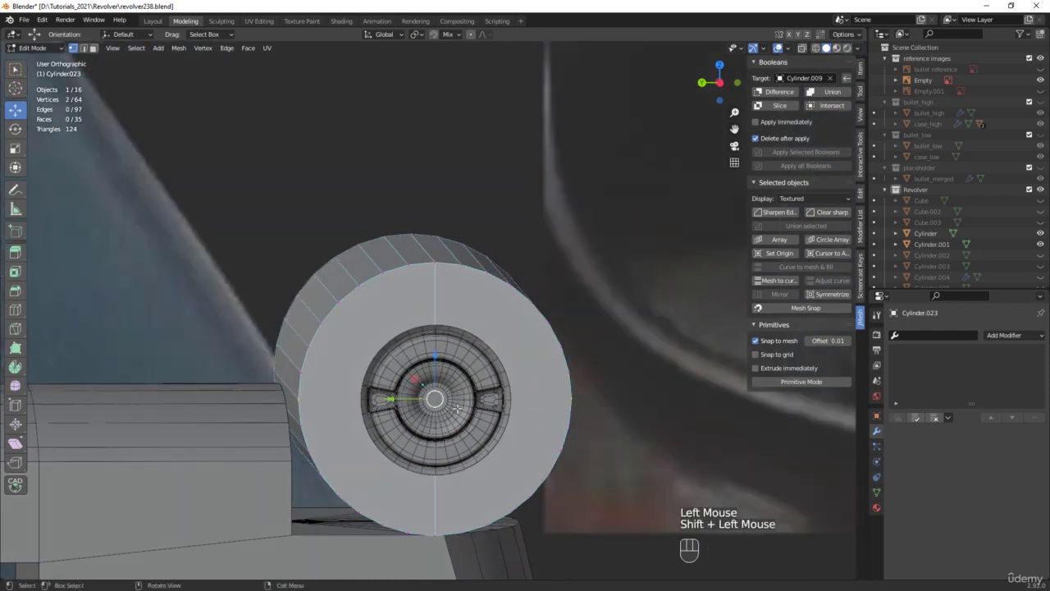
{"action": "key", "text": "j"}
Add a second horizontal edge across the left end face, joining the opposite rim vertices just above the center line
{"action": "middle_click_drag", "start_coordinate": [511, 386], "coordinate": [568, 378]}
{"action": "left_click", "coordinate": [565, 375]}
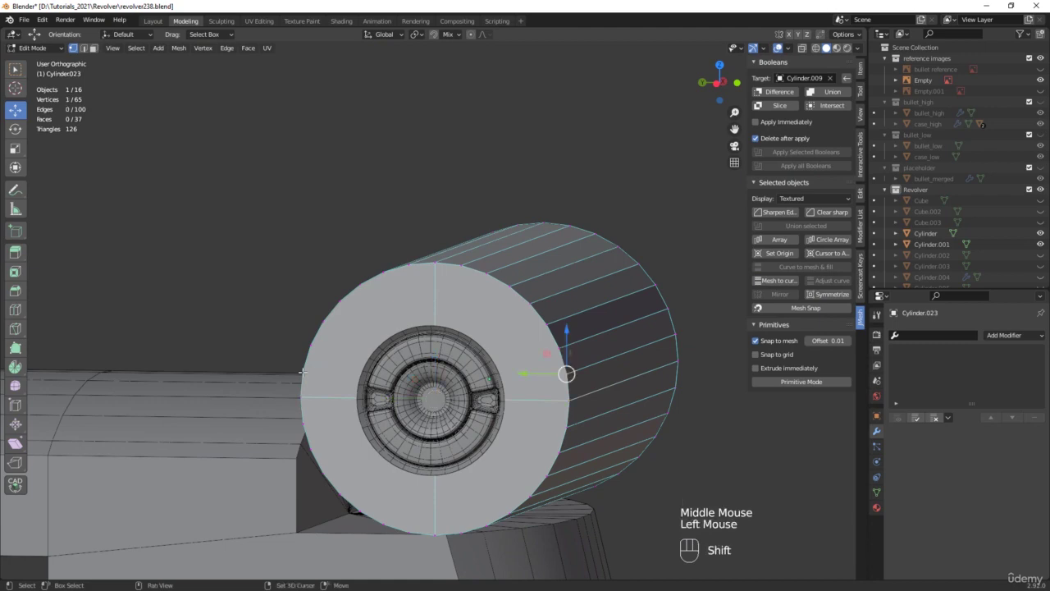
{"action": "left_click", "coordinate": [303, 372], "text": "shift"}
{"action": "key", "text": "j"}
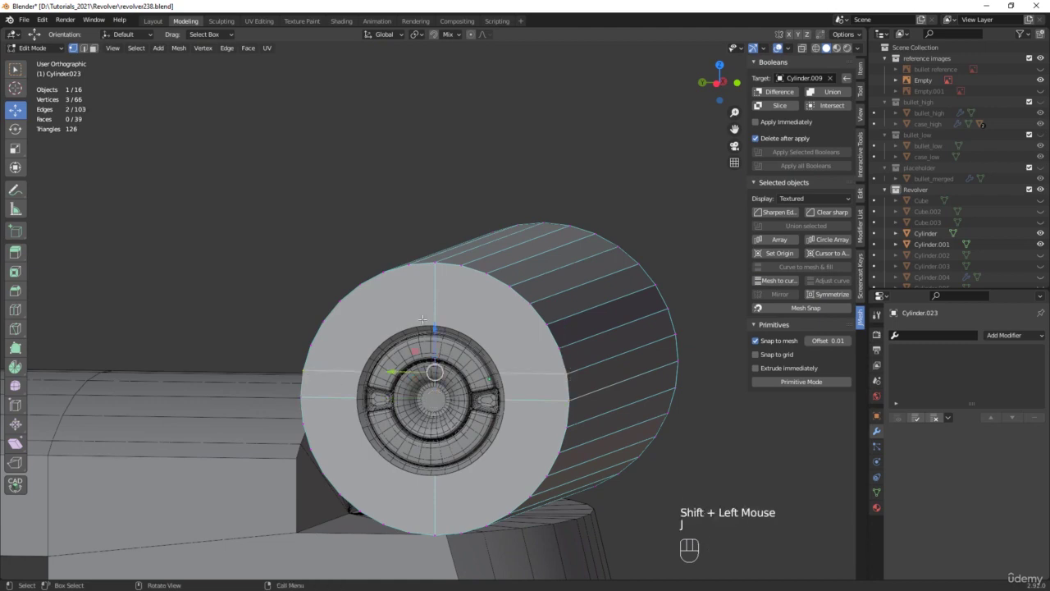
Bevel the vertical edge loop of the left end face by about 0.518 mm with one segment and save as revolver239.blend
{"action": "middle_click_drag", "start_coordinate": [422, 318], "coordinate": [443, 325]}
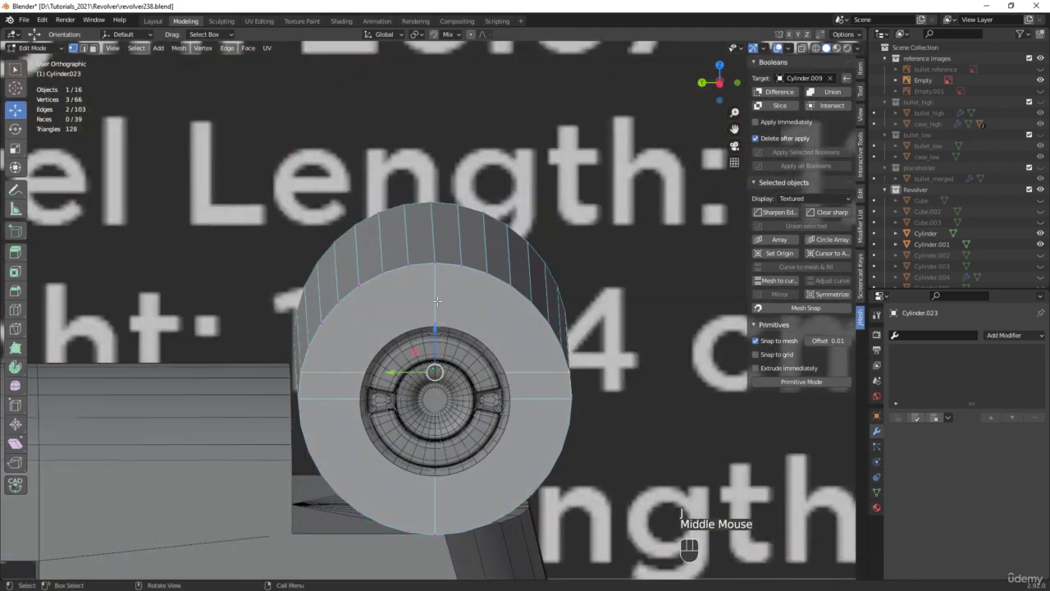
{"action": "left_click", "coordinate": [435, 287], "text": "alt"}
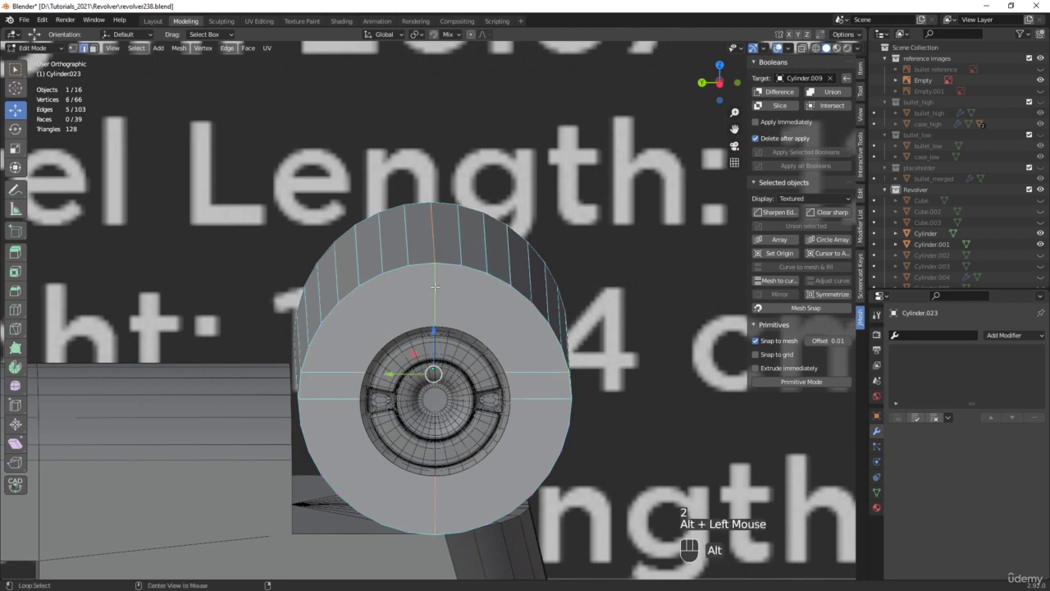
{"action": "middle_click_drag", "start_coordinate": [491, 317], "coordinate": [450, 287]}
{"action": "key", "text": "alt+z"}
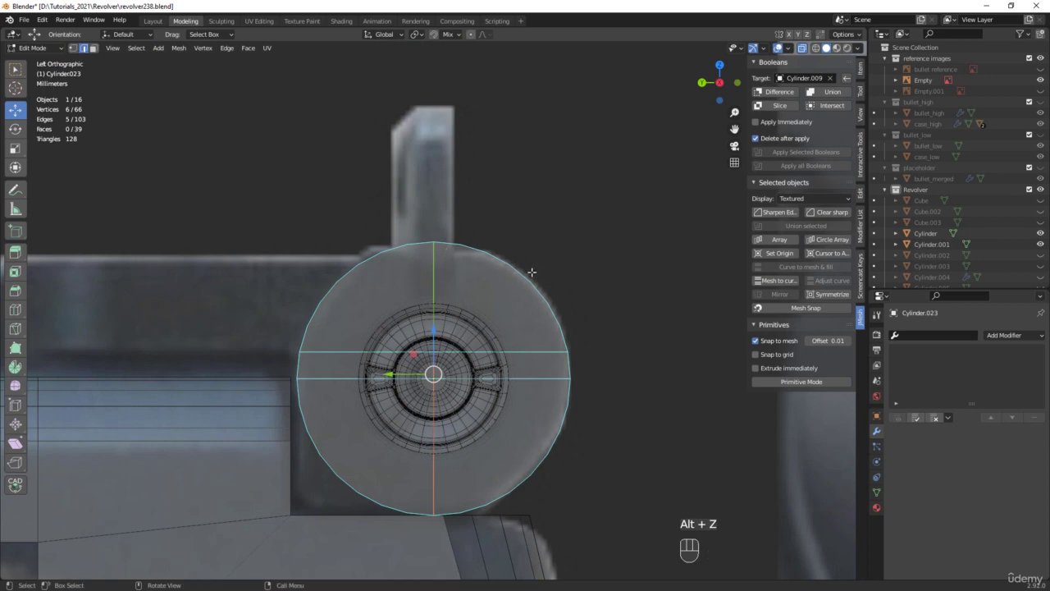
{"action": "key", "text": "ctrl+b"}
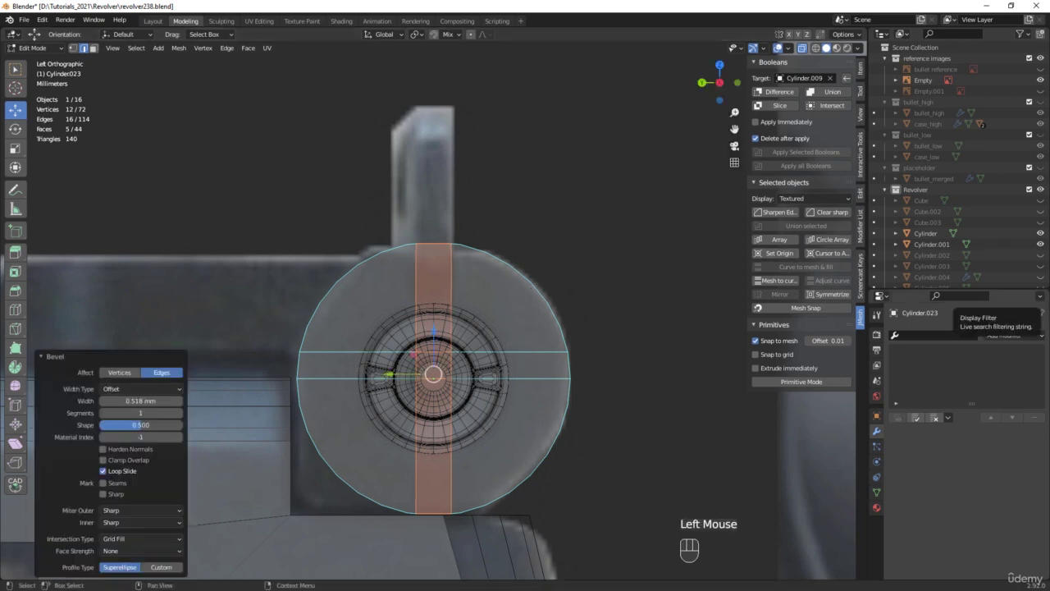
{"action": "key", "text": "ctrl+alt+s"}
{"action": "key", "text": "Tab"}
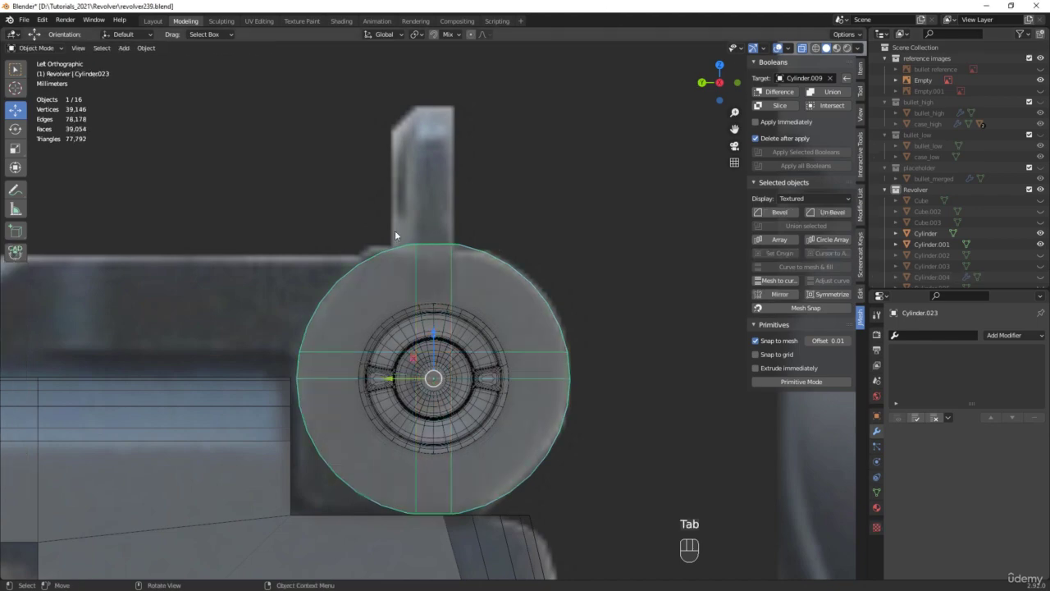
Apply the rotation and scale of the rear sight cylinder
{"action": "middle_click_drag", "start_coordinate": [398, 234], "coordinate": [508, 231]}
{"action": "key", "text": "alt+z"}
{"action": "key", "text": "ctrl+a"}
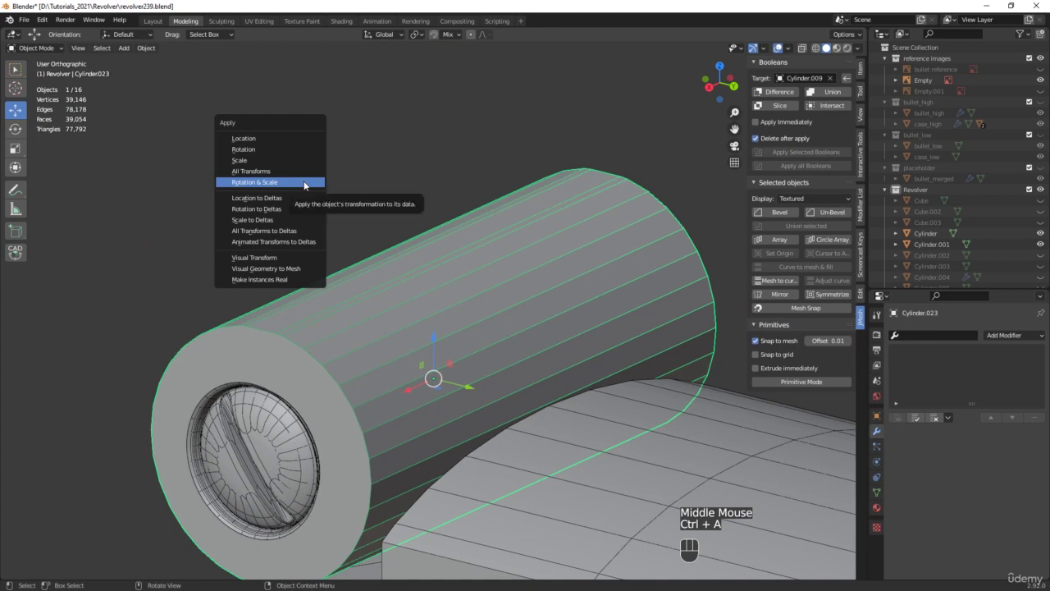
{"action": "left_click", "coordinate": [304, 182]}
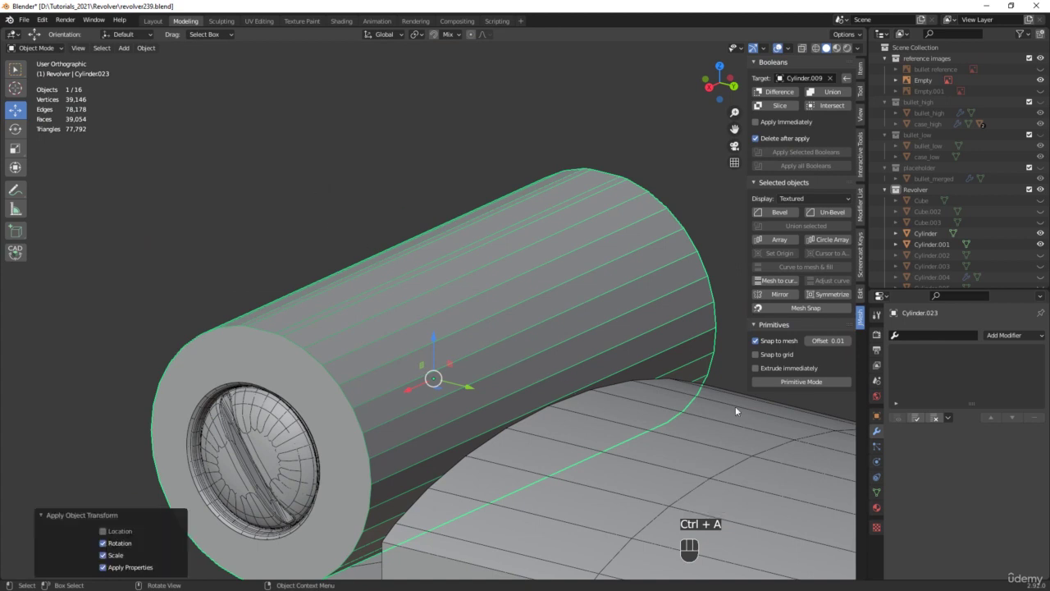
Mirror the cylinder on X with X bisect and flip enabled, apply the modifier and save as revolver240.blend
{"action": "left_click", "coordinate": [787, 293]}
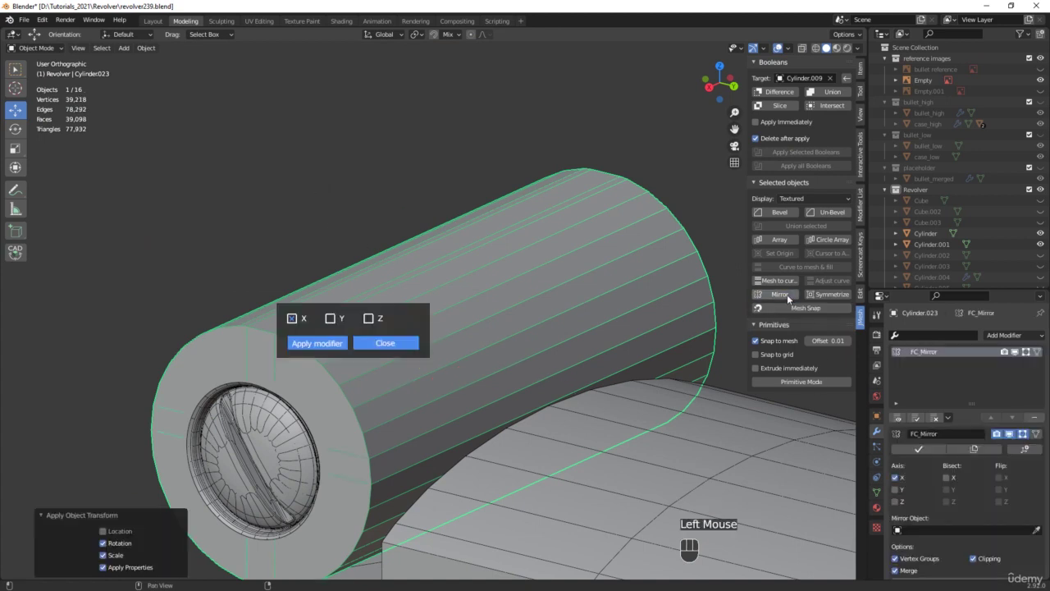
{"action": "left_click", "coordinate": [370, 344]}
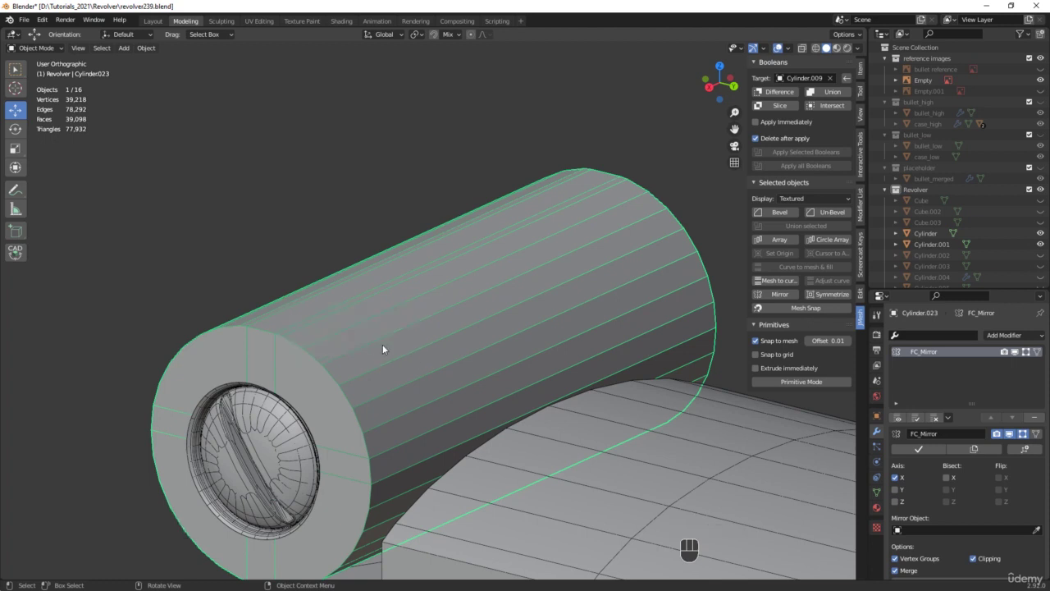
{"action": "left_click", "coordinate": [948, 478]}
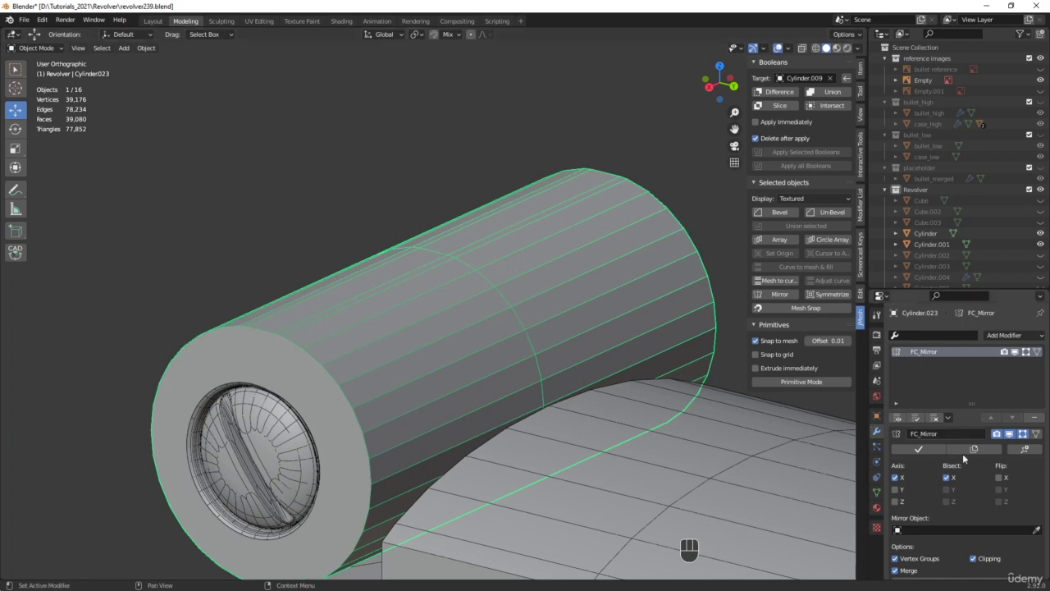
{"action": "left_click", "coordinate": [1000, 478]}
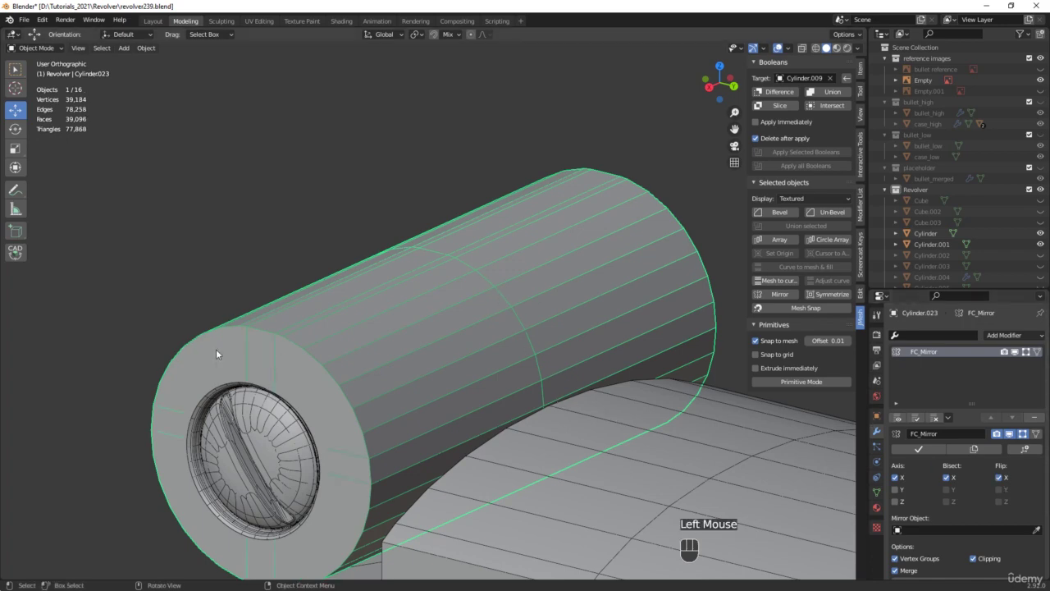
{"action": "scroll", "coordinate": [507, 393], "scroll_direction": "down", "scroll_amount": 2}
{"action": "middle_click_drag", "start_coordinate": [507, 393], "coordinate": [350, 392]}
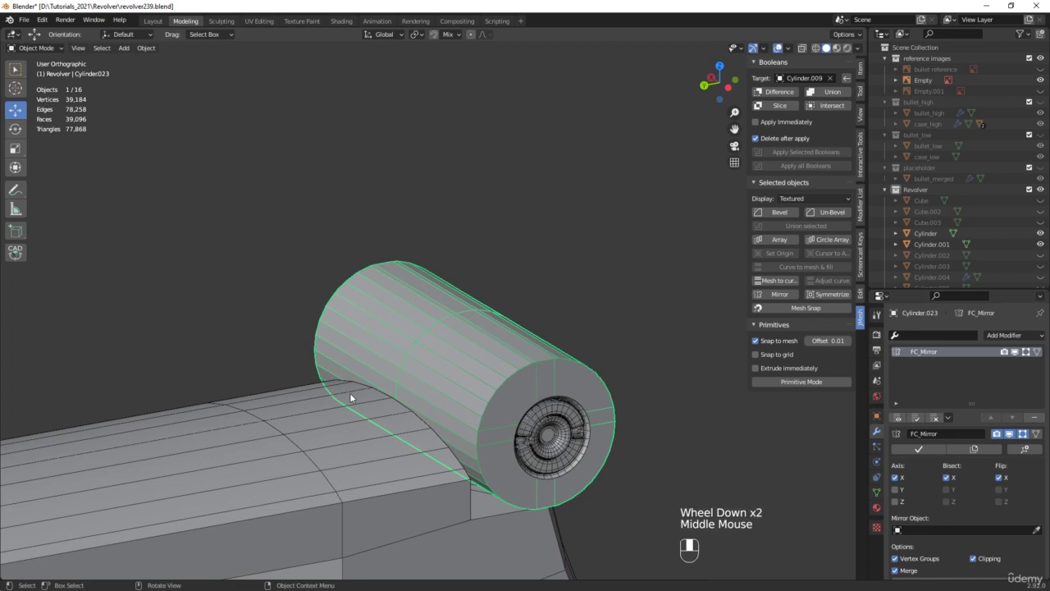
{"action": "left_click", "coordinate": [920, 450]}
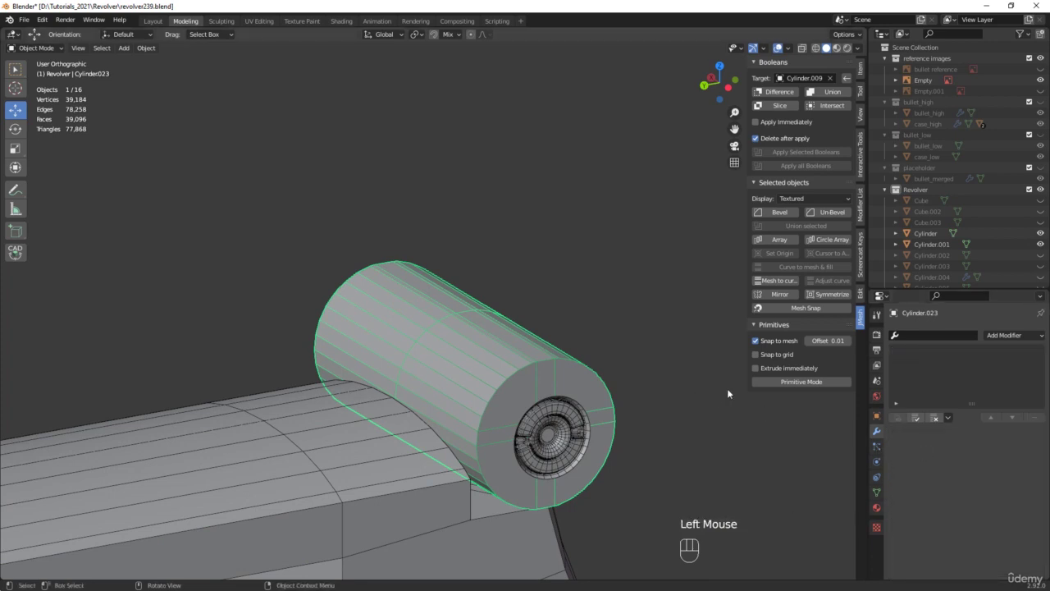
{"action": "key", "text": "ctrl+alt+s"}
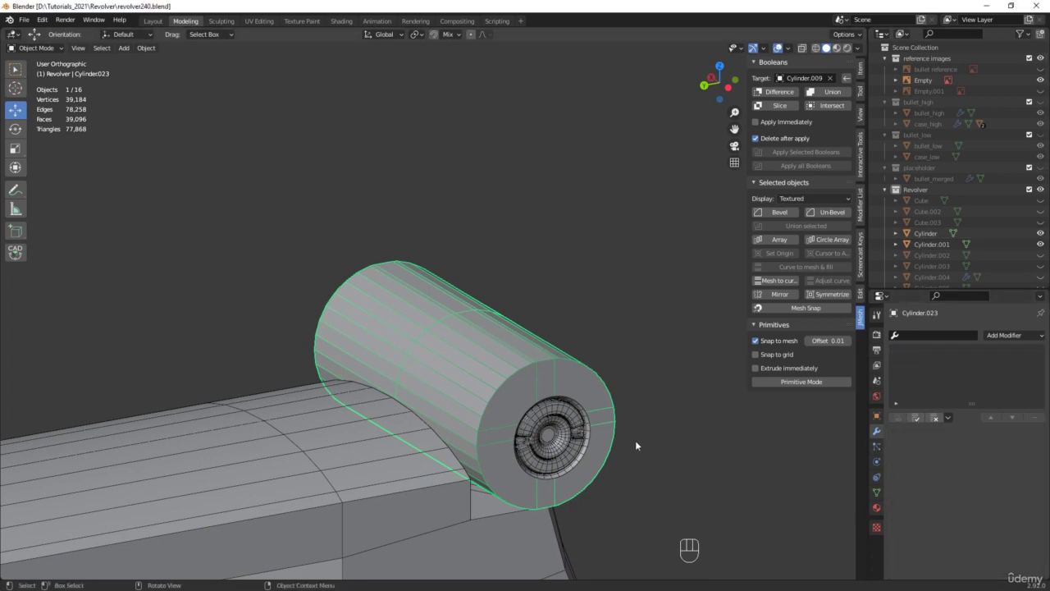
Delete the cylinder's vertices on the barrel side of the vertical beveled strip in the left view
{"action": "middle_click_drag", "start_coordinate": [635, 440], "coordinate": [610, 423], "text": "alt"}
{"action": "key", "text": "alt+z"}
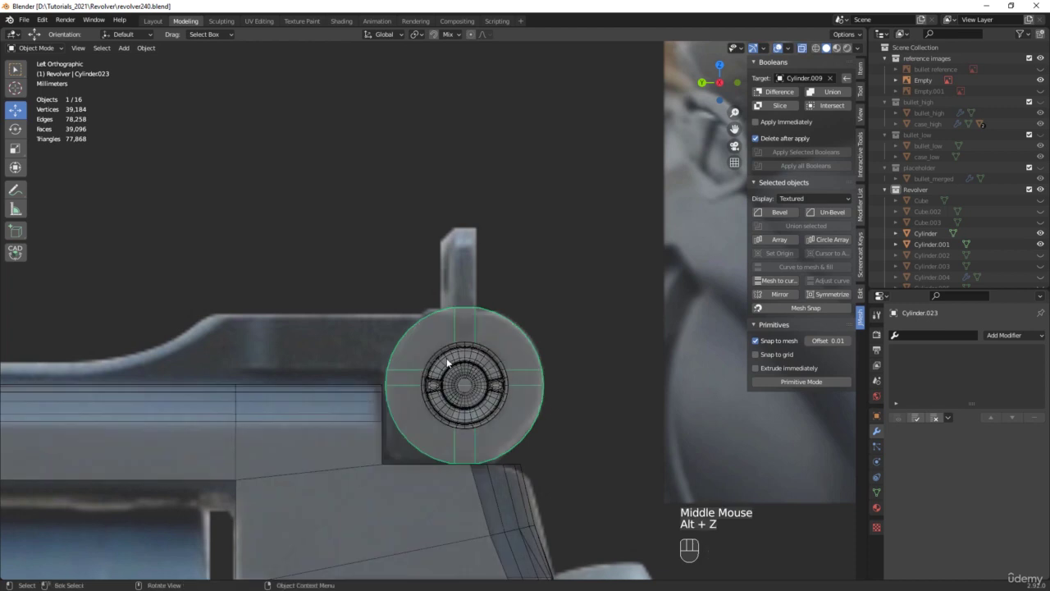
{"action": "scroll", "coordinate": [447, 362], "scroll_direction": "up", "scroll_amount": 3}
{"action": "key", "text": "Tab"}
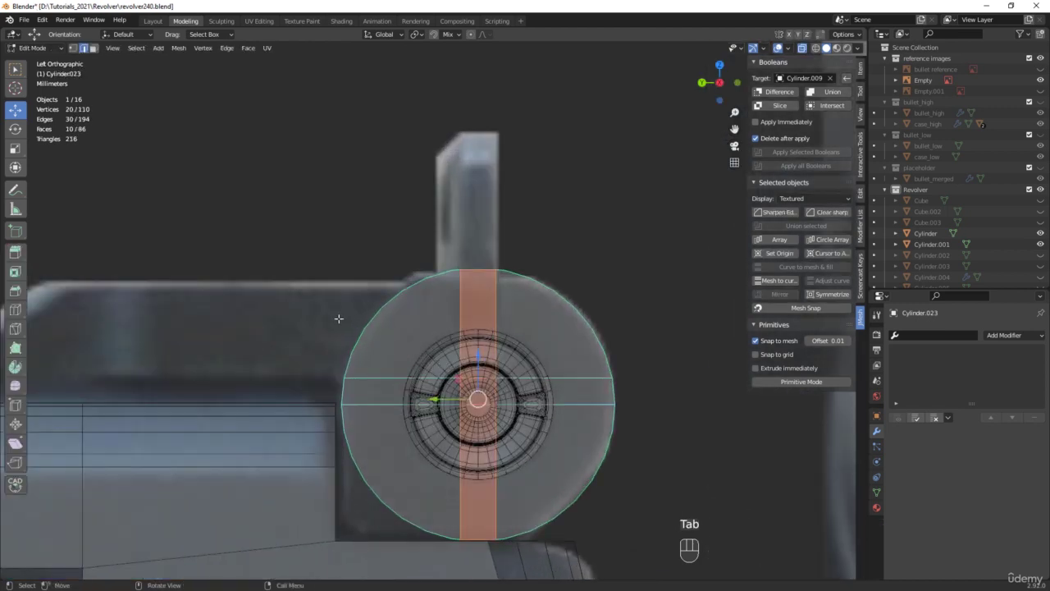
{"action": "key", "text": "1"}
{"action": "left_click_drag", "start_coordinate": [181, 191], "coordinate": [456, 559]}
{"action": "key", "text": "x"}
{"action": "left_click", "coordinate": [247, 325]}
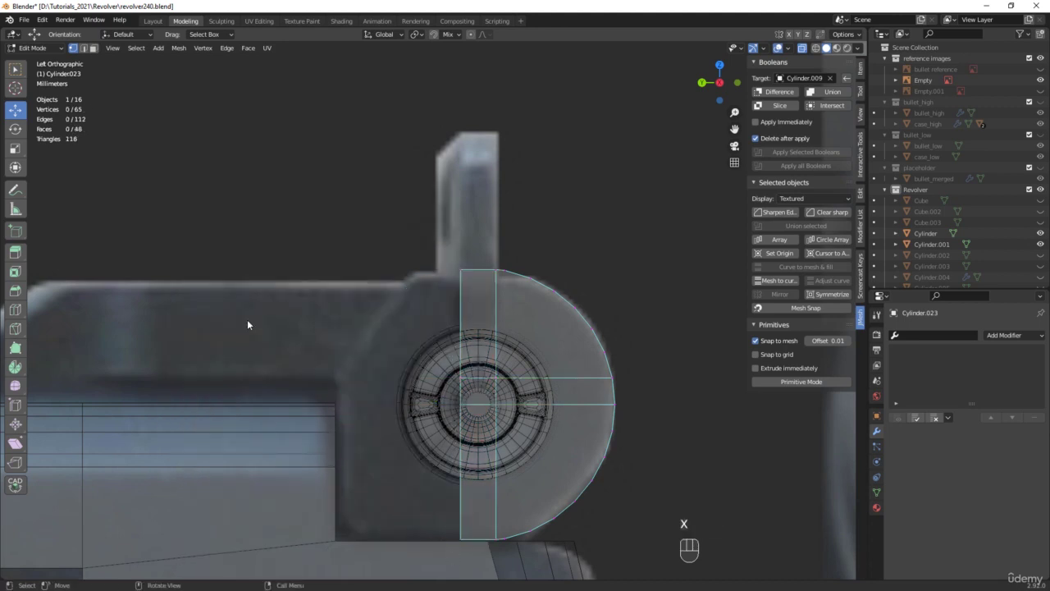
Extrude the cylinder's open edge loop on the flat side about 1.376 mm along Y toward the barrel
{"action": "key", "text": "2"}
{"action": "left_click", "coordinate": [463, 339], "text": "alt"}
{"action": "mouse_move", "coordinate": [441, 343]}
{"action": "middle_mouse_down"}
{"action": "mouse_move", "coordinate": [450, 347]}
{"action": "mouse_move", "coordinate": [432, 367]}
{"action": "middle_mouse_up"}
{"action": "key", "text": "alt+z"}
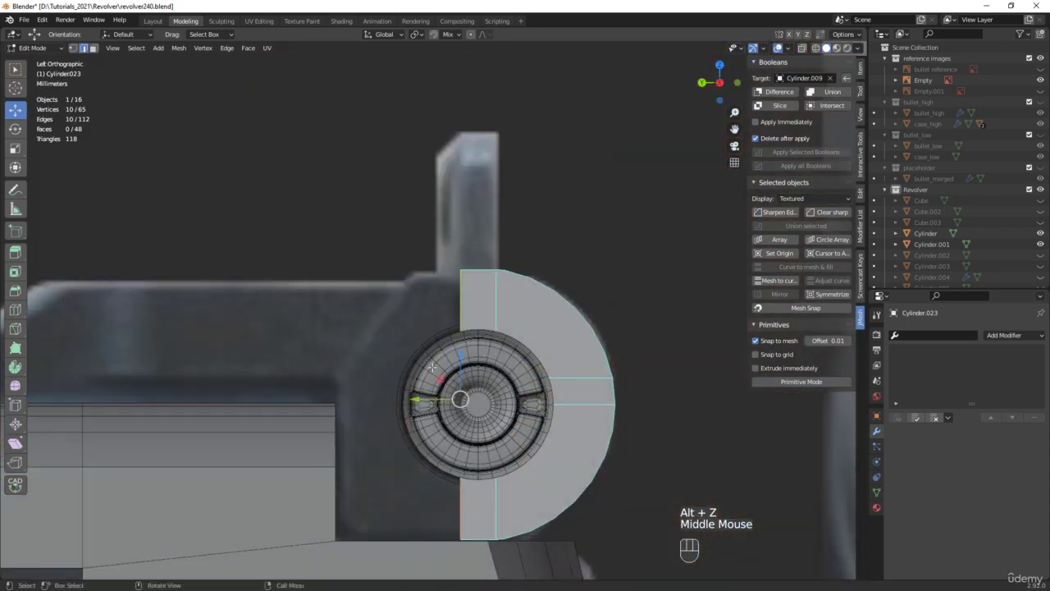
{"action": "key", "text": "alt+z"}
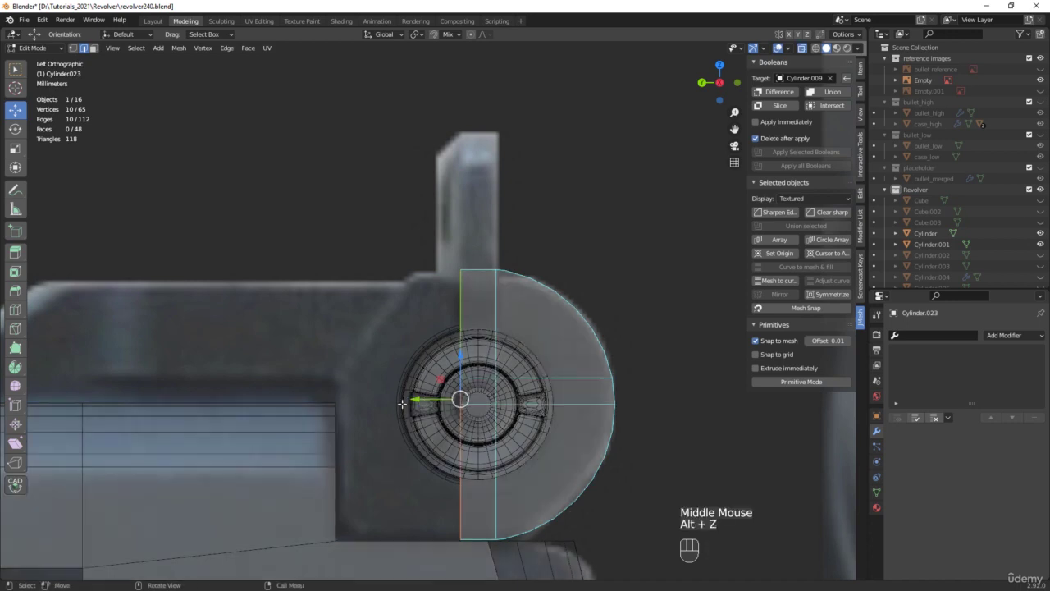
{"action": "key", "text": "d"}
{"action": "right_click", "coordinate": [339, 398]}
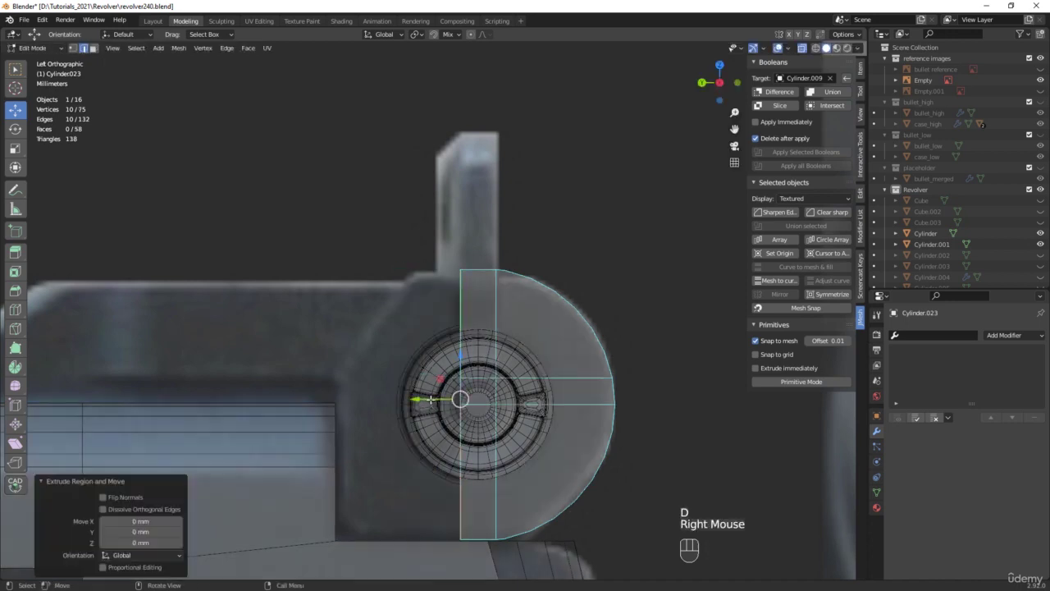
{"action": "left_click_drag", "start_coordinate": [428, 400], "coordinate": [380, 398]}
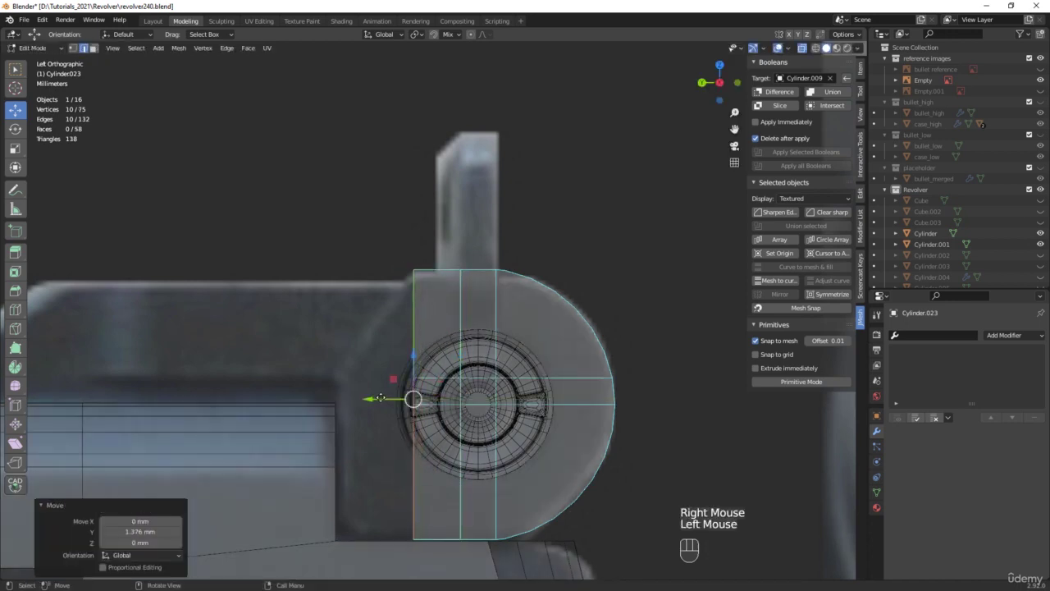
Extrude the open edge loop again, about 2.272 mm along Y, to the front edge of the sight block in the reference
{"action": "key", "text": "d"}
{"action": "right_click", "coordinate": [342, 392]}
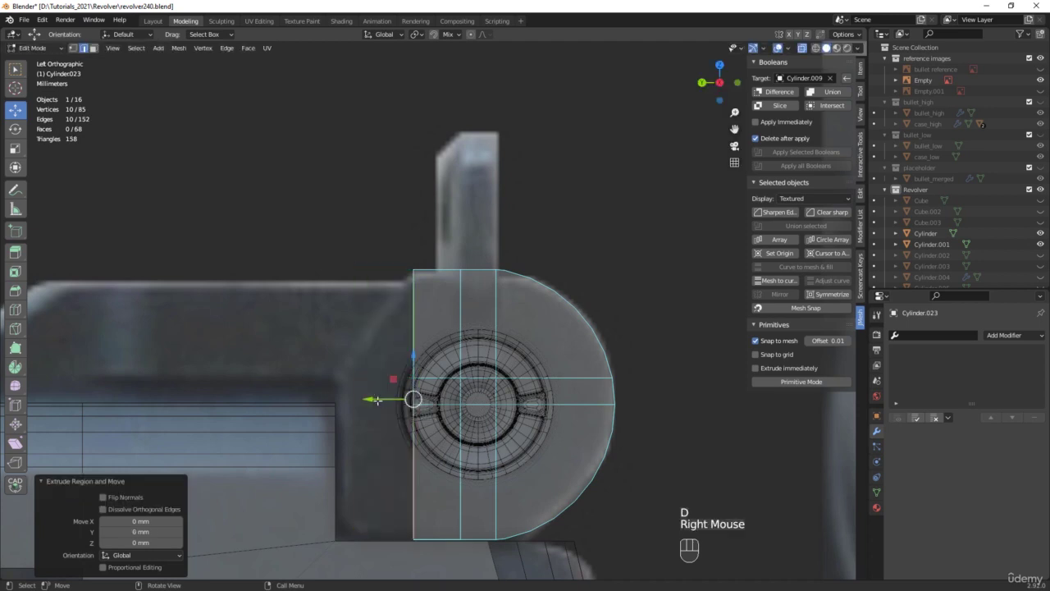
{"action": "left_click_drag", "start_coordinate": [377, 399], "coordinate": [302, 397]}
{"action": "scroll", "coordinate": [376, 302], "scroll_direction": "up", "scroll_amount": 1}
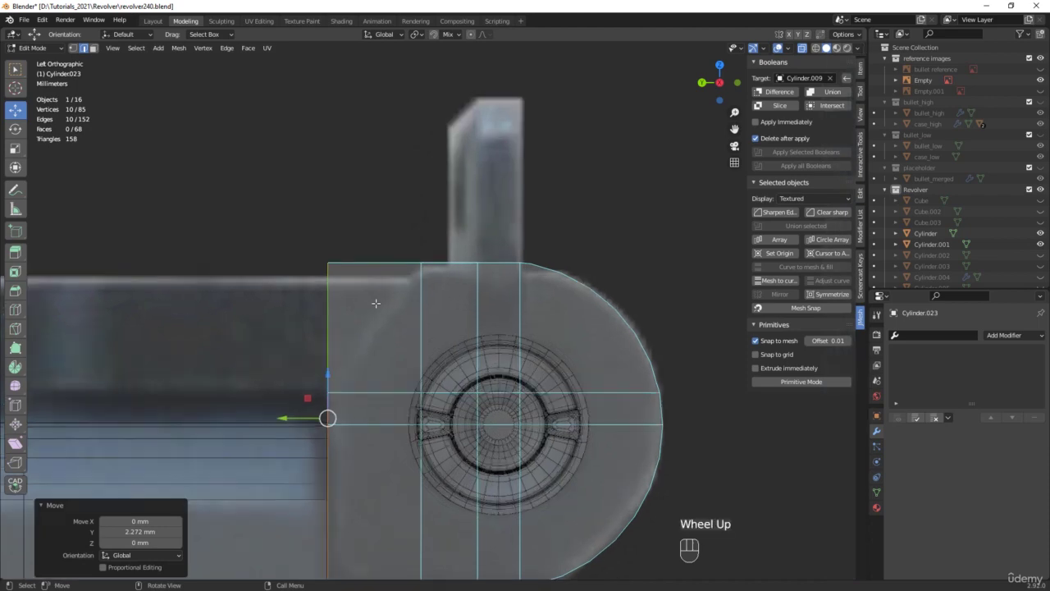
Fill the block's open end with a face and connect its opposite side vertices with two horizontal edges
{"action": "mouse_move", "coordinate": [370, 290]}
{"action": "middle_mouse_down"}
{"action": "mouse_move", "coordinate": [364, 300]}
{"action": "mouse_move", "coordinate": [375, 303]}
{"action": "middle_mouse_up"}
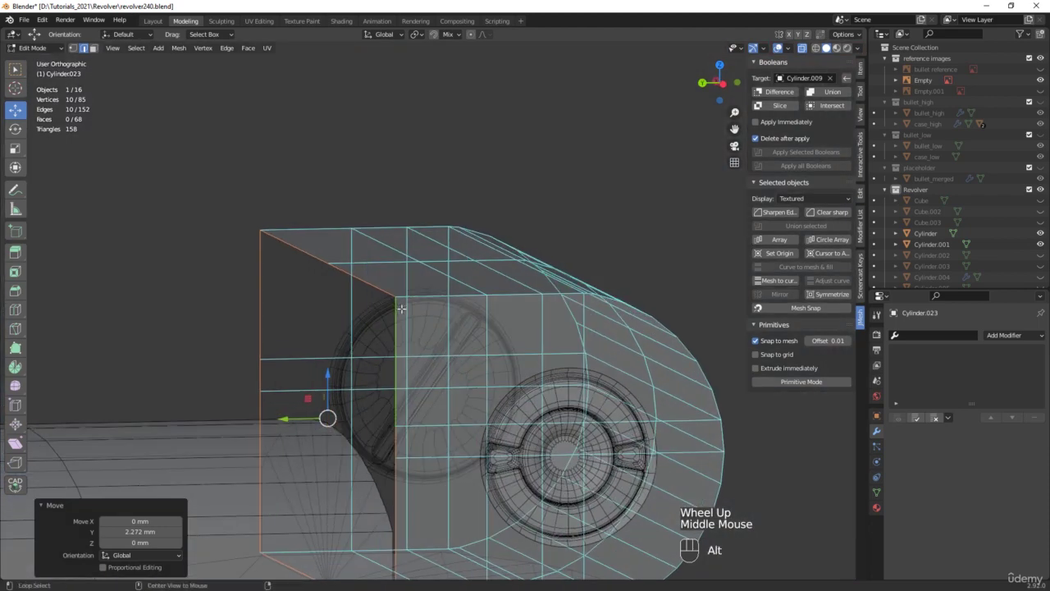
{"action": "key", "text": "alt+z"}
{"action": "key", "text": "f"}
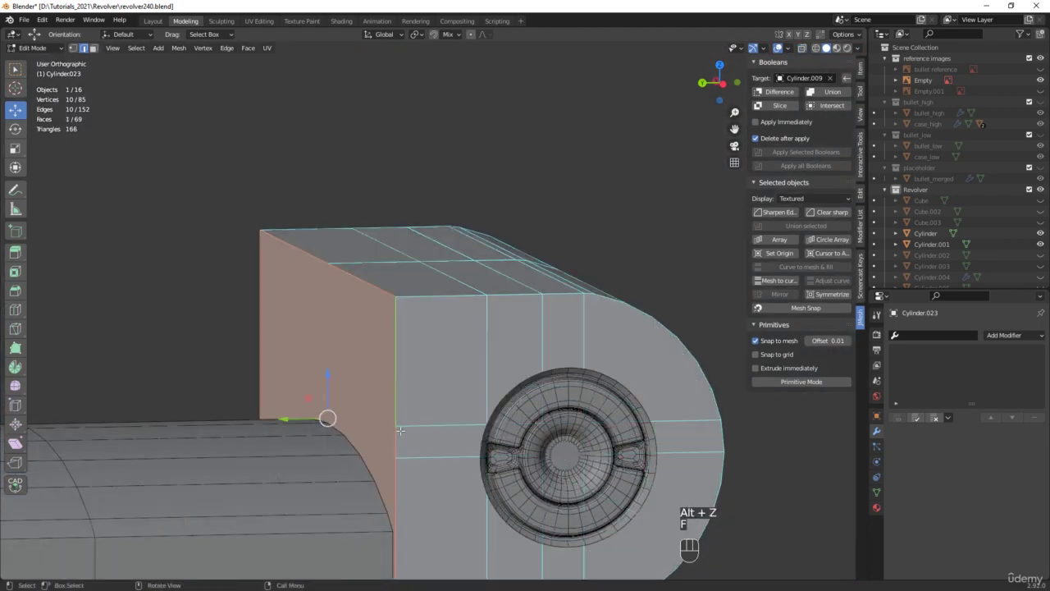
{"action": "left_click", "coordinate": [395, 425]}
{"action": "left_click", "coordinate": [261, 359], "text": "shift"}
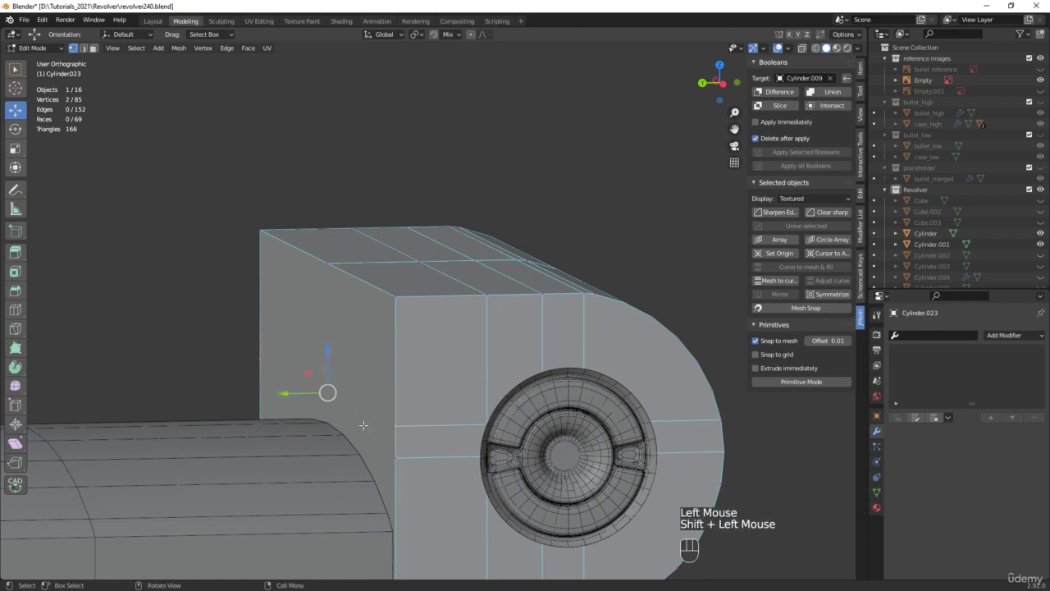
{"action": "key", "text": "j"}
{"action": "left_click", "coordinate": [396, 457]}
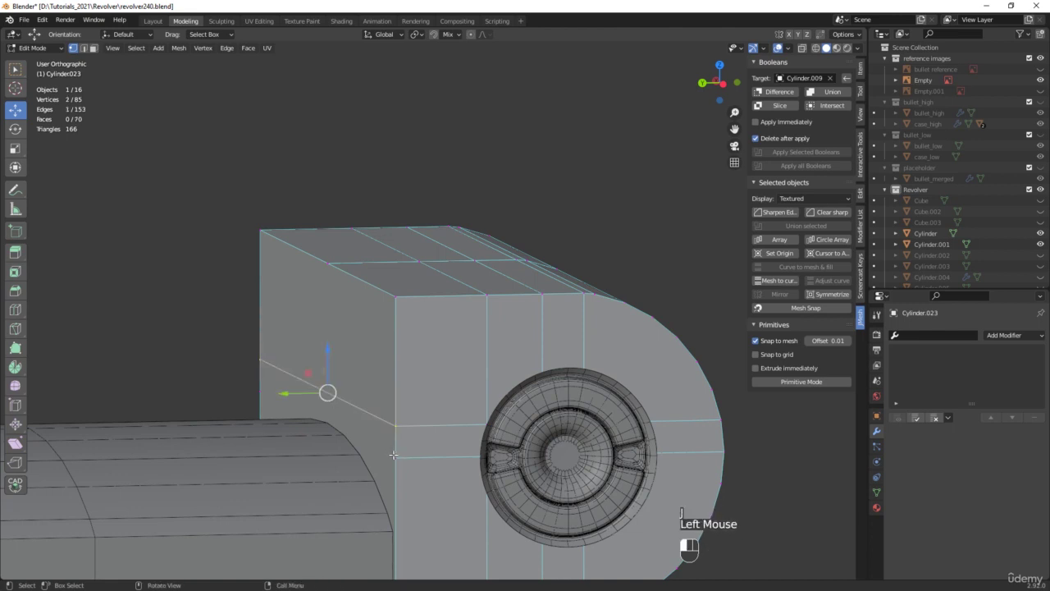
{"action": "left_click", "coordinate": [259, 393], "text": "shift"}
{"action": "key", "text": "j"}
Connect the lower and upper middle vertices of the end face with a vertical edge
{"action": "scroll", "coordinate": [260, 393], "scroll_direction": "down", "scroll_amount": 2}
{"action": "middle_click_drag", "start_coordinate": [260, 394], "coordinate": [391, 392]}
{"action": "key", "text": "alt+z"}
{"action": "left_click", "coordinate": [358, 485]}
{"action": "middle_click_drag", "start_coordinate": [358, 485], "coordinate": [411, 368]}
{"action": "left_click", "coordinate": [346, 328], "text": "shift"}
{"action": "key", "text": "j"}
{"action": "key", "text": "alt+z"}
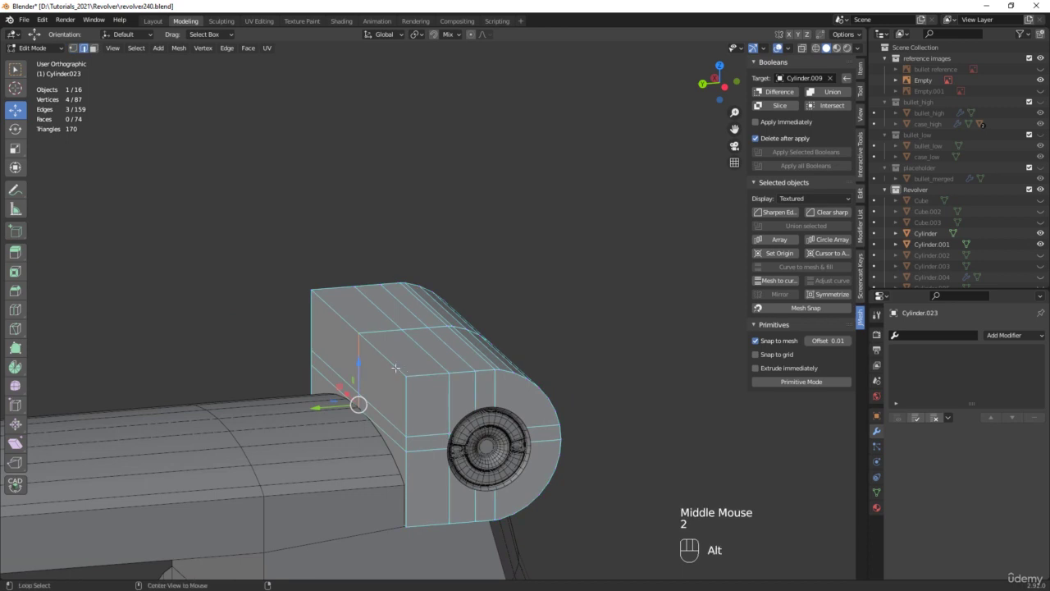
Dissolve the top edge of the end face, including its vertices, to slope the block's upper corner as in the reference
{"action": "left_click", "coordinate": [339, 313], "text": "alt"}
{"action": "middle_click_drag", "start_coordinate": [338, 313], "coordinate": [370, 345], "text": "alt"}
{"action": "key", "text": "alt+z"}
{"action": "scroll", "coordinate": [370, 345], "scroll_direction": "up", "scroll_amount": 5}
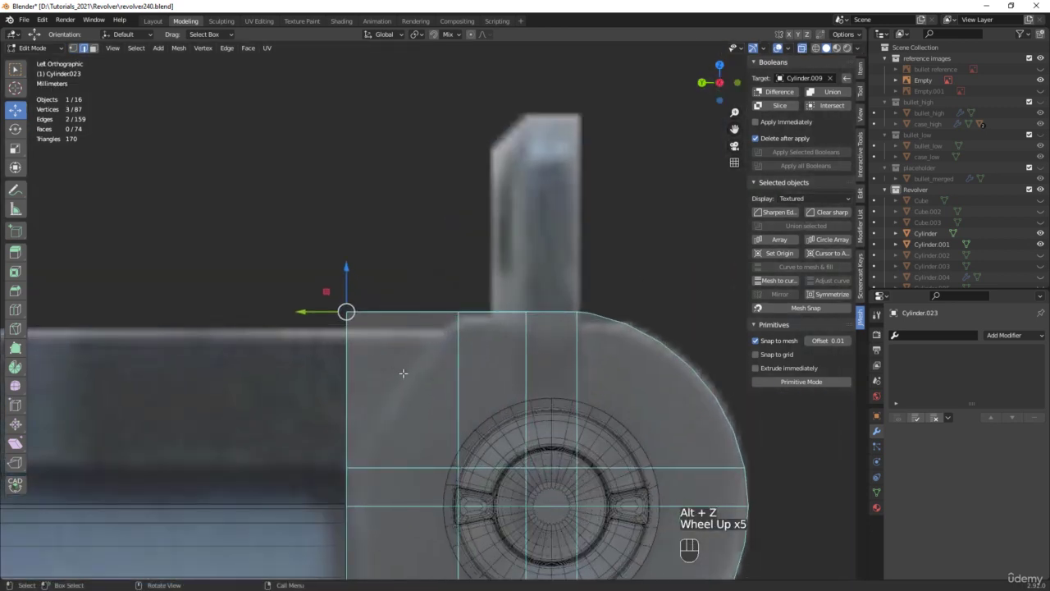
{"action": "key", "text": "x"}
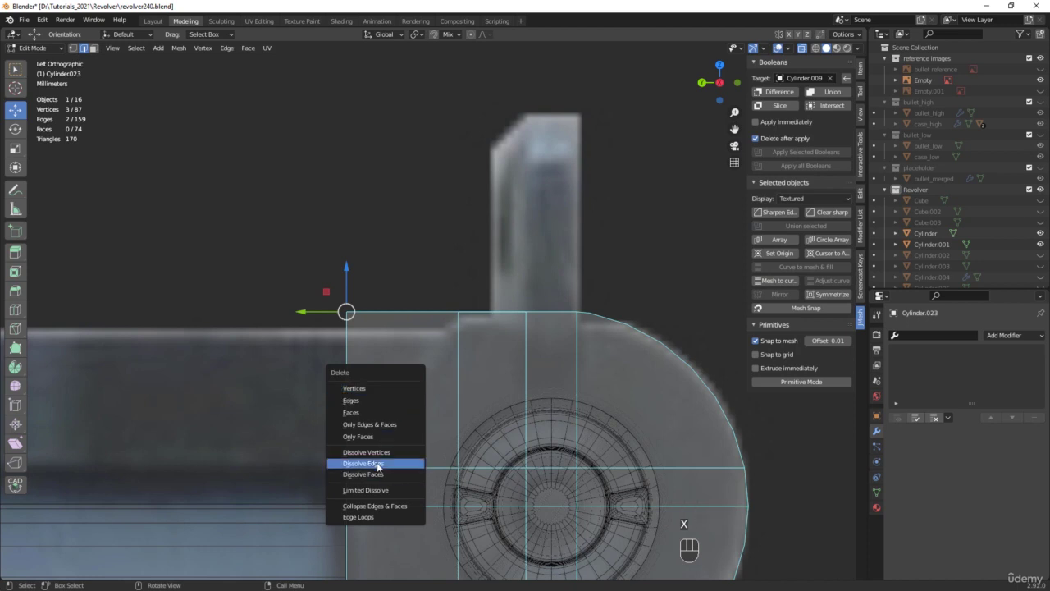
{"action": "left_click", "coordinate": [377, 465]}
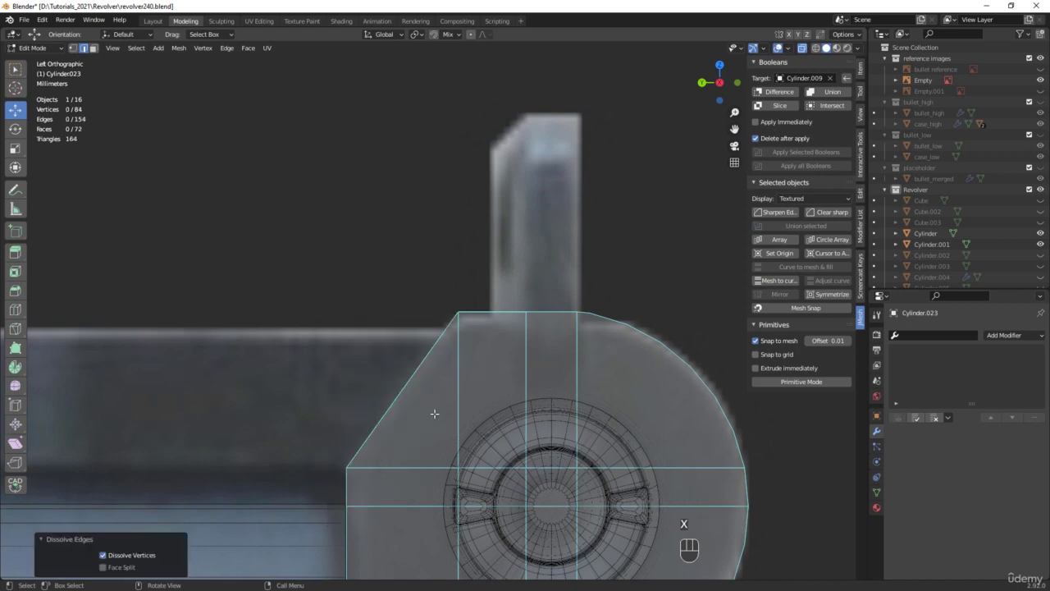
Save the file as revolver241.blend and return to Object Mode
{"action": "scroll", "coordinate": [435, 414], "scroll_direction": "down", "scroll_amount": 1}
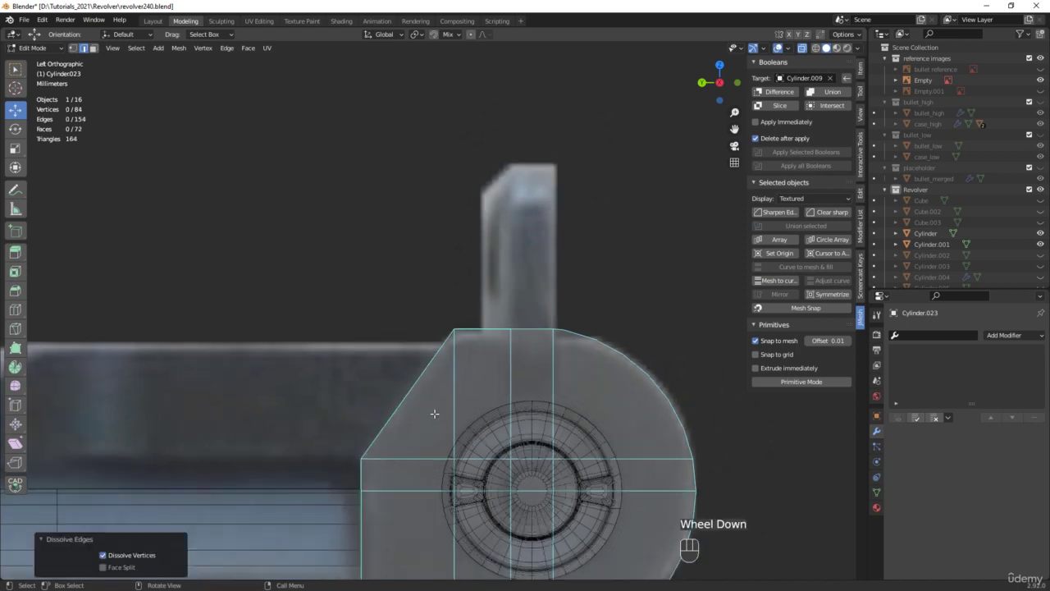
{"action": "middle_click_drag", "start_coordinate": [435, 414], "coordinate": [401, 361], "text": "shift"}
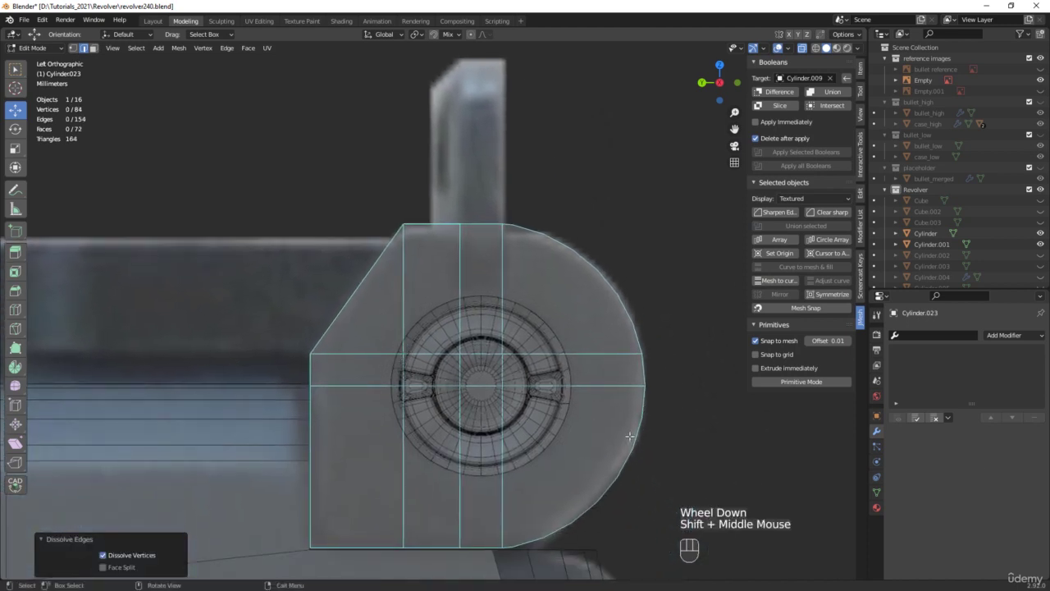
{"action": "key", "text": "ctrl+alt+s"}
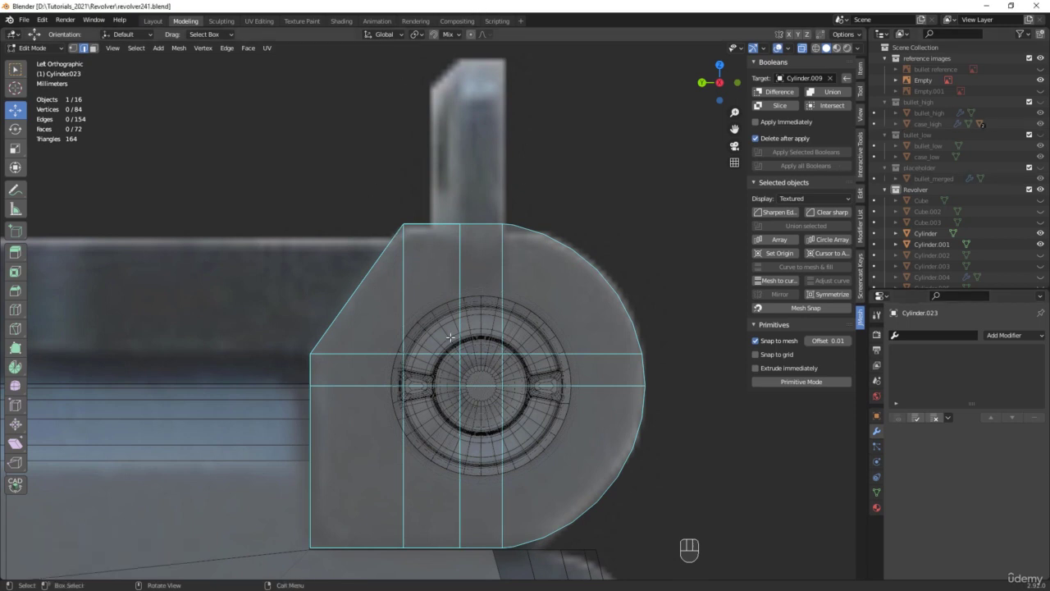
{"action": "scroll", "coordinate": [356, 385], "scroll_direction": "down", "scroll_amount": 4}
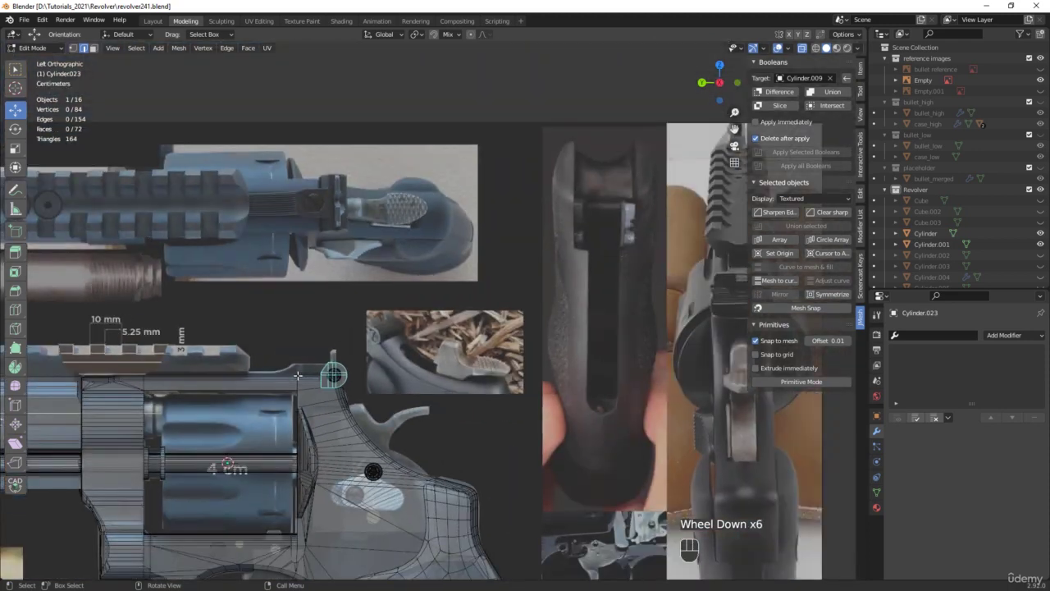
{"action": "middle_click_drag", "start_coordinate": [355, 385], "coordinate": [312, 400], "text": "shift"}
{"action": "key", "text": "Tab"}
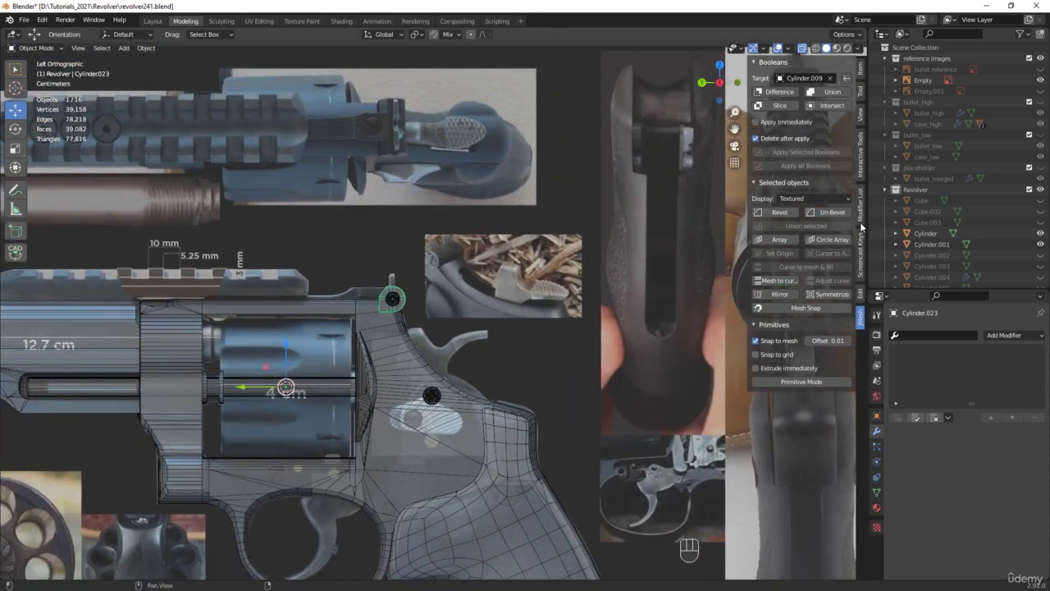
Look up the Quick Origin tool in Interactive Tools and its Quick Favorites option
{"action": "left_click", "coordinate": [861, 156]}
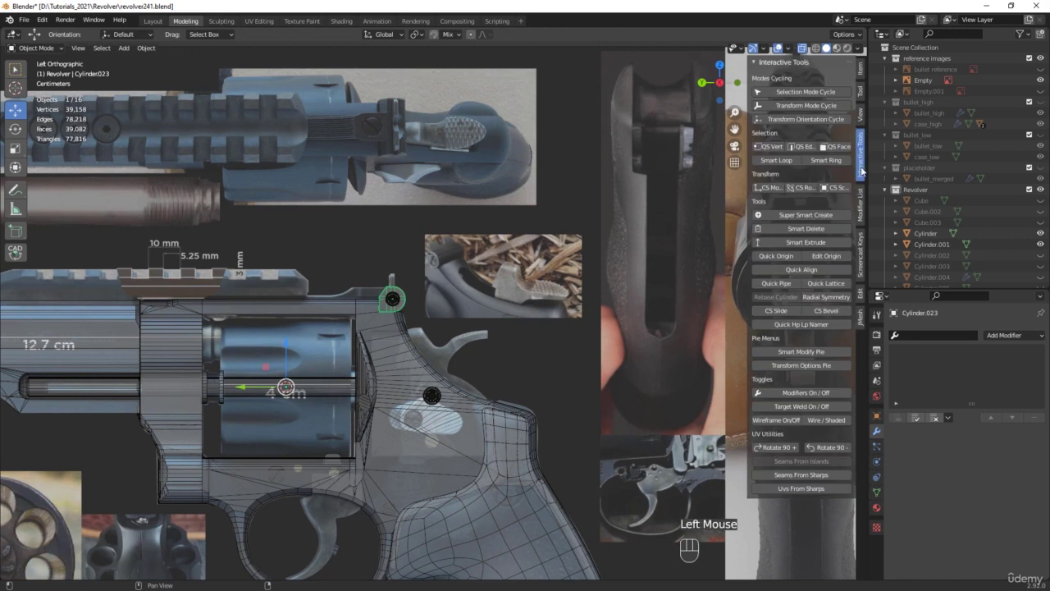
{"action": "right_click", "coordinate": [784, 261]}
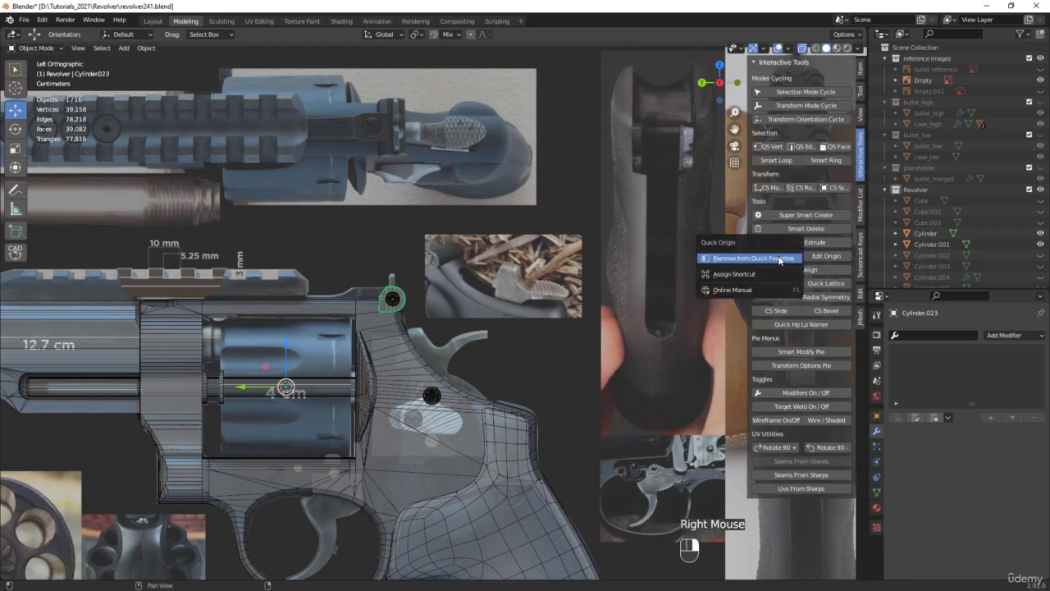
{"action": "left_click", "coordinate": [732, 259]}
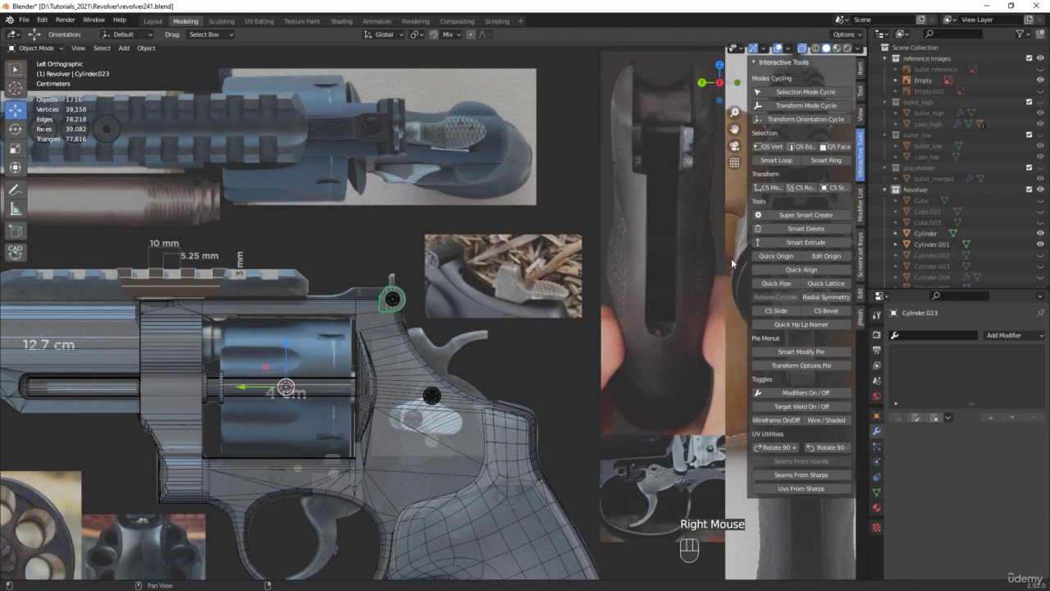
{"action": "right_click", "coordinate": [777, 261]}
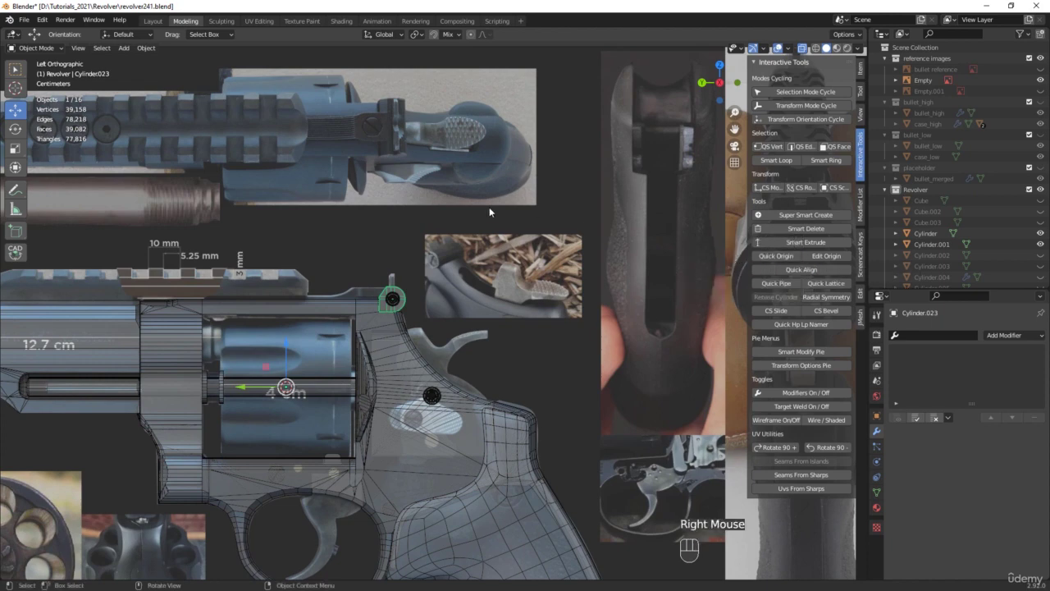
{"action": "key", "text": "alt+q"}
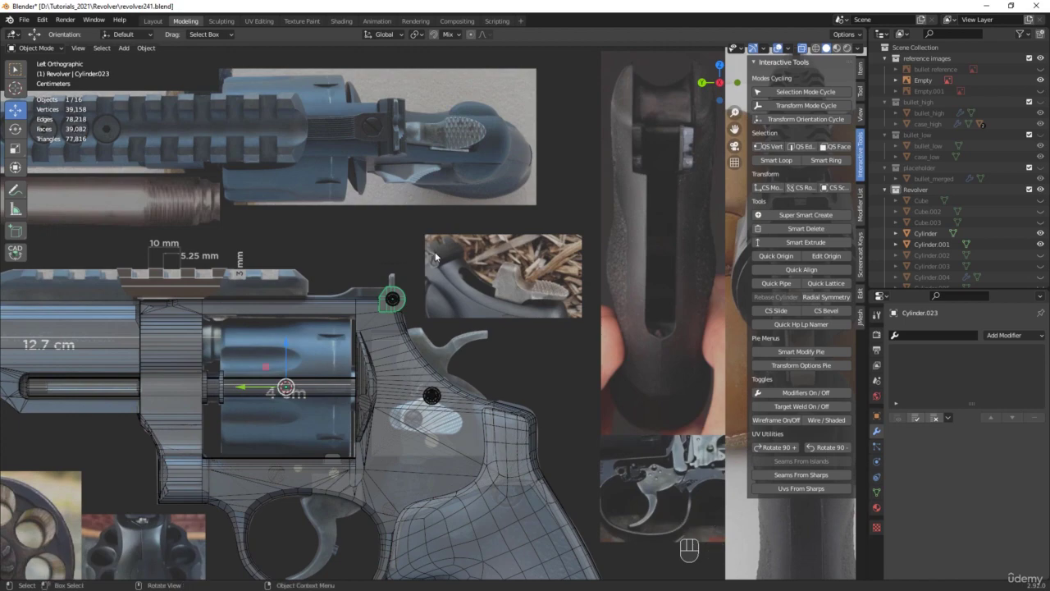
Move the sight block's origin to its geometry with Quick Origin from the Quick Favorites
{"action": "middle_click_drag", "start_coordinate": [435, 259], "coordinate": [419, 273]}
{"action": "scroll", "coordinate": [418, 272], "scroll_direction": "up", "scroll_amount": 2}
{"action": "key", "text": "alt+q"}
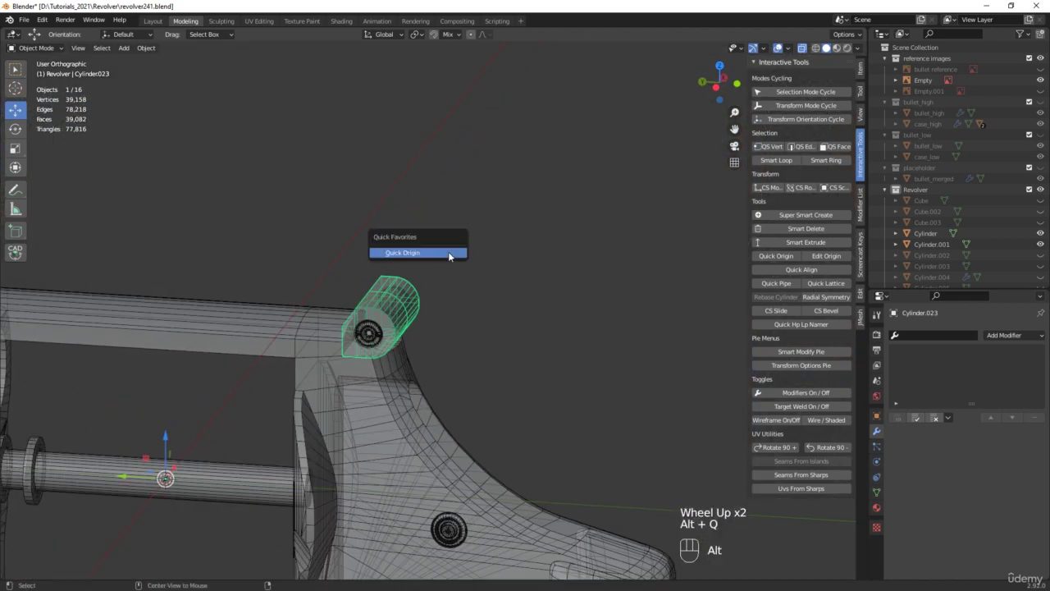
{"action": "left_click", "coordinate": [448, 255]}
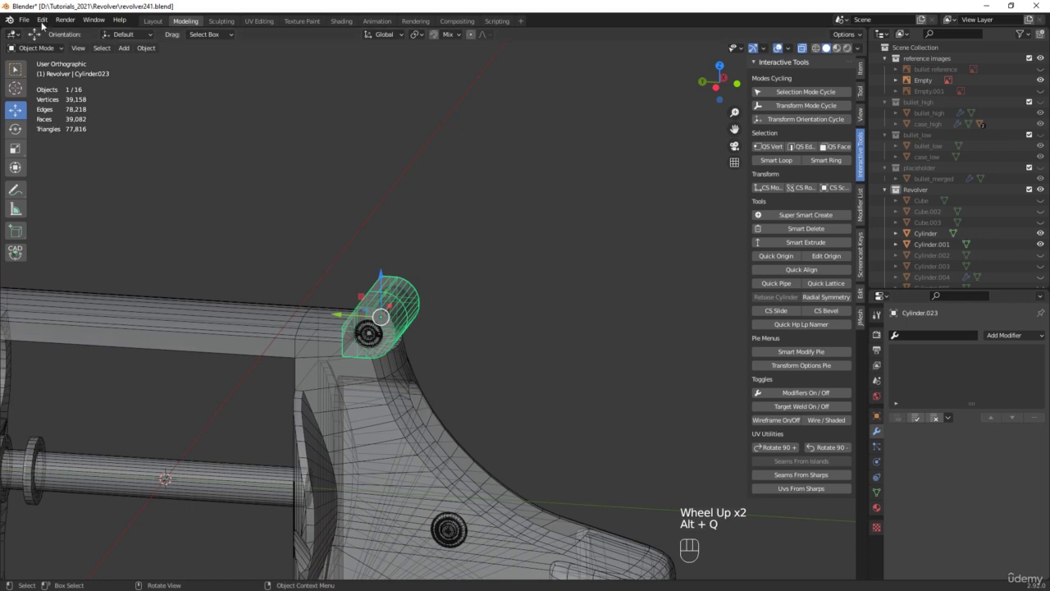
Search the keymap preferences for "quick"
{"action": "left_click", "coordinate": [42, 19]}
{"action": "left_click", "coordinate": [63, 178]}
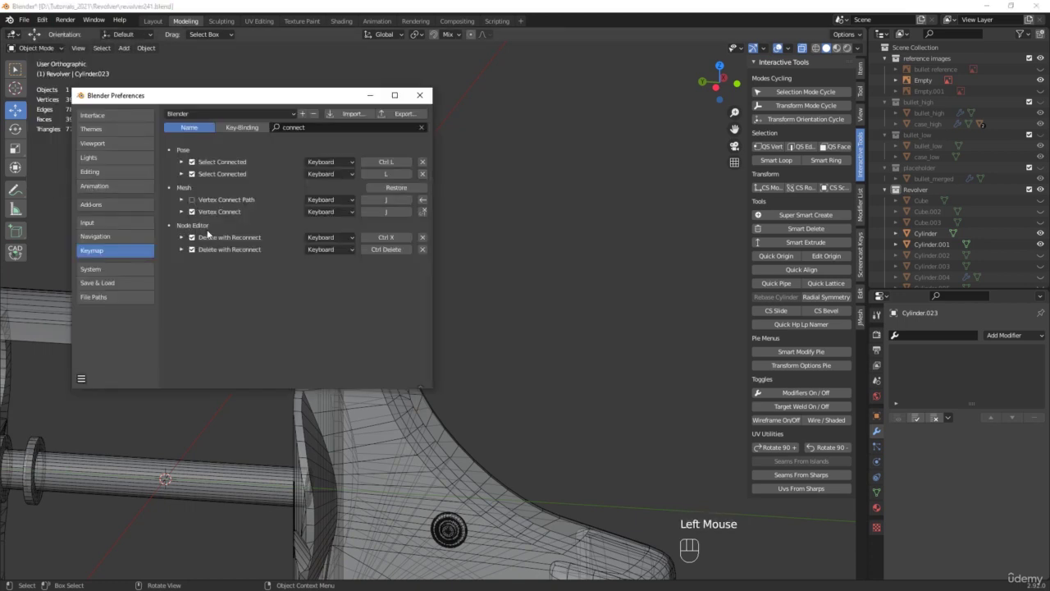
{"action": "left_click", "coordinate": [318, 126]}
{"action": "type", "text": "quick"}
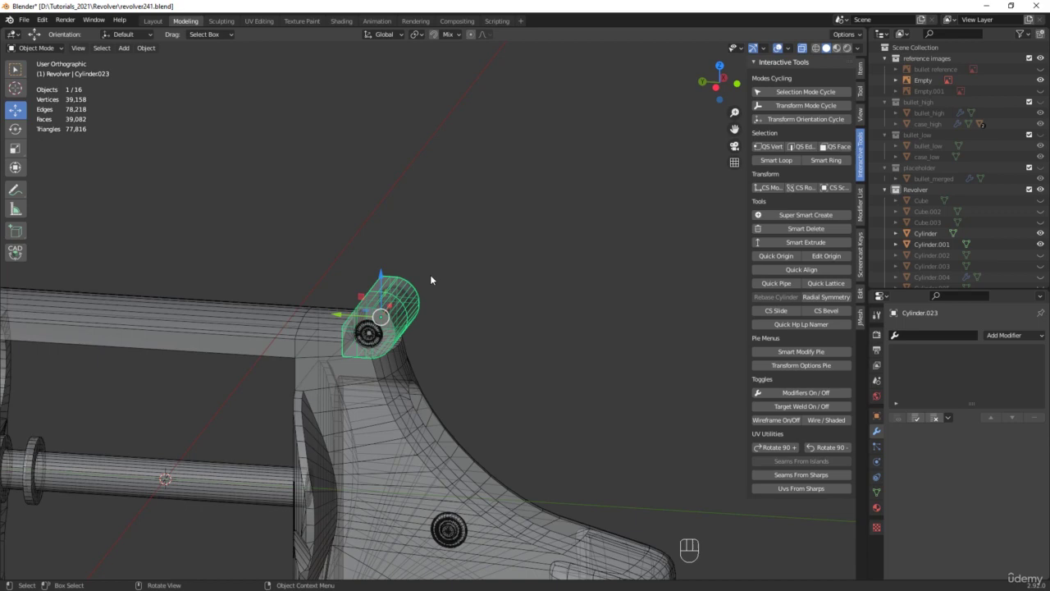
Make a linked duplicate of the sight block over the rear sight in the top-view reference, moved about -2.2826 mm in Y and 53.926 mm in Z
{"action": "scroll", "coordinate": [443, 299], "scroll_direction": "down", "scroll_amount": 3}
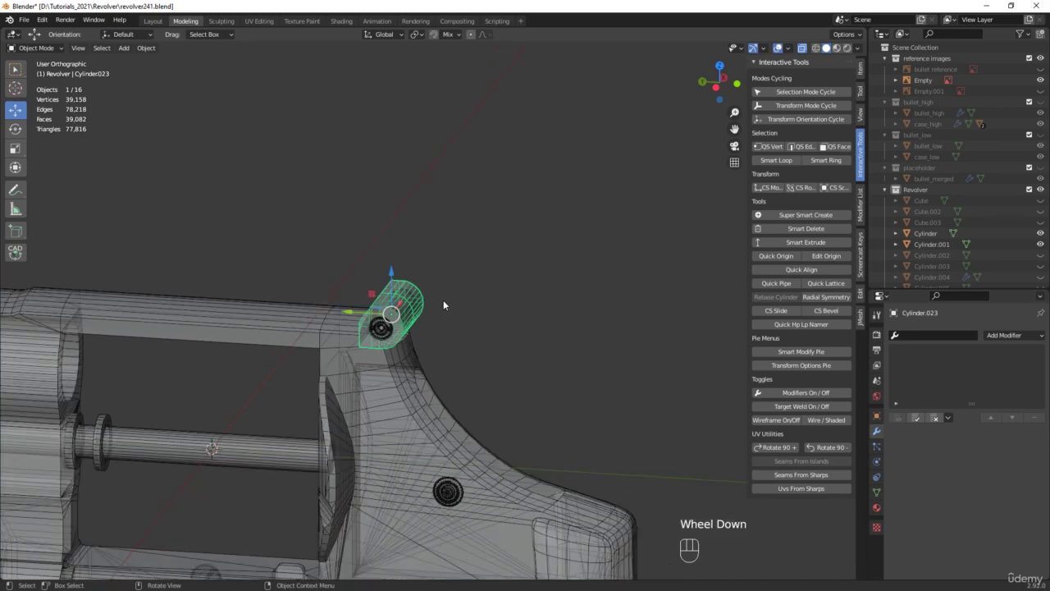
{"action": "middle_click_drag", "start_coordinate": [443, 300], "coordinate": [448, 279]}
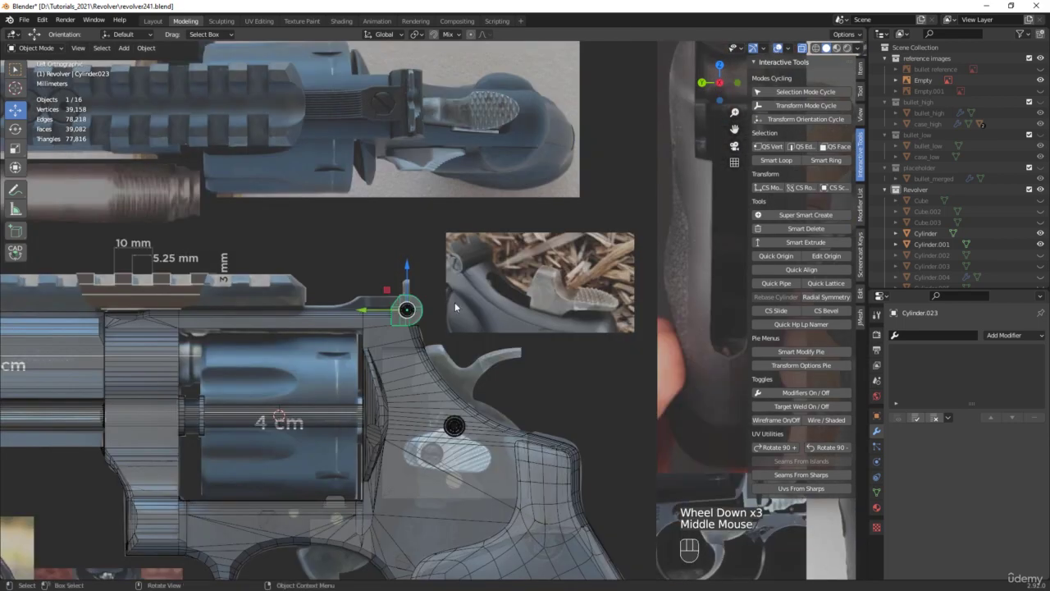
{"action": "key", "text": "alt+d"}
{"action": "left_click", "coordinate": [463, 86]}
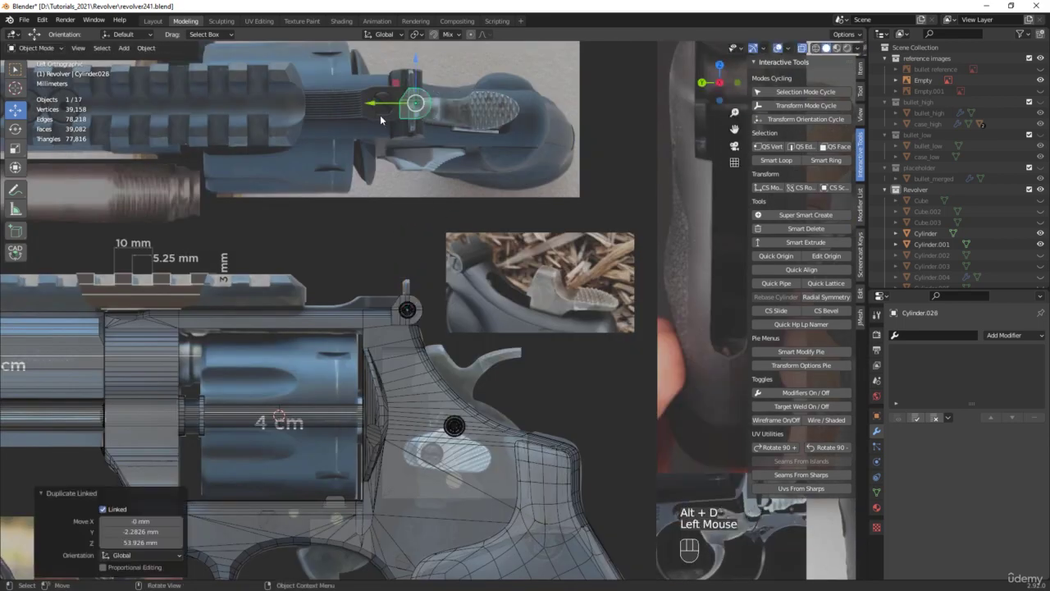
Rotate the linked duplicate -90° about the global Y axis
{"action": "middle_click_drag", "start_coordinate": [463, 86], "coordinate": [502, 249]}
{"action": "key", "text": "alt+z"}
{"action": "scroll", "coordinate": [492, 238], "scroll_direction": "up", "scroll_amount": 2}
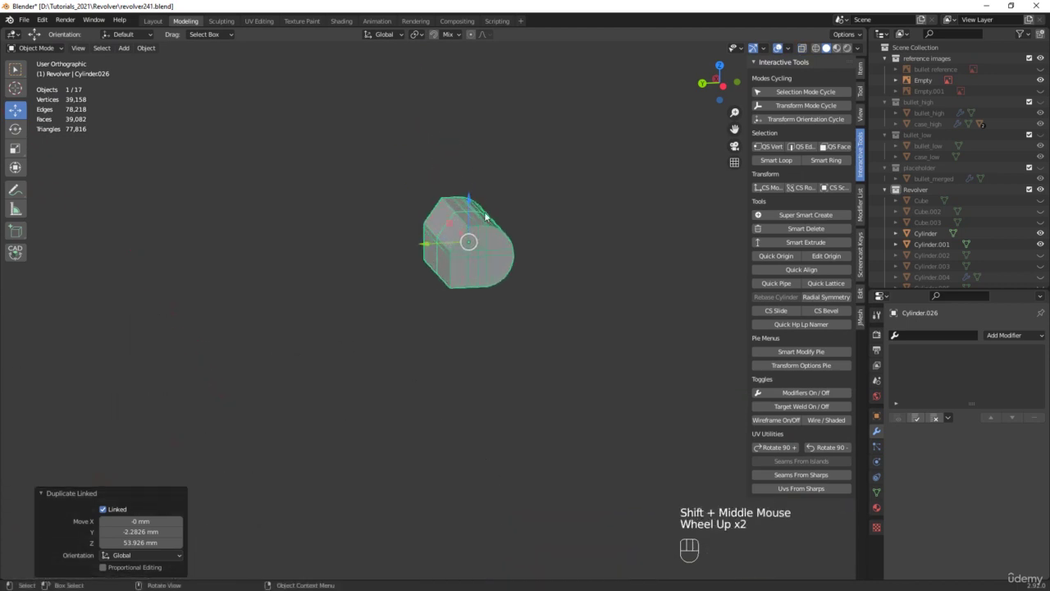
{"action": "key", "text": "e"}
{"action": "left_click_drag", "start_coordinate": [473, 221], "coordinate": [478, 245]}
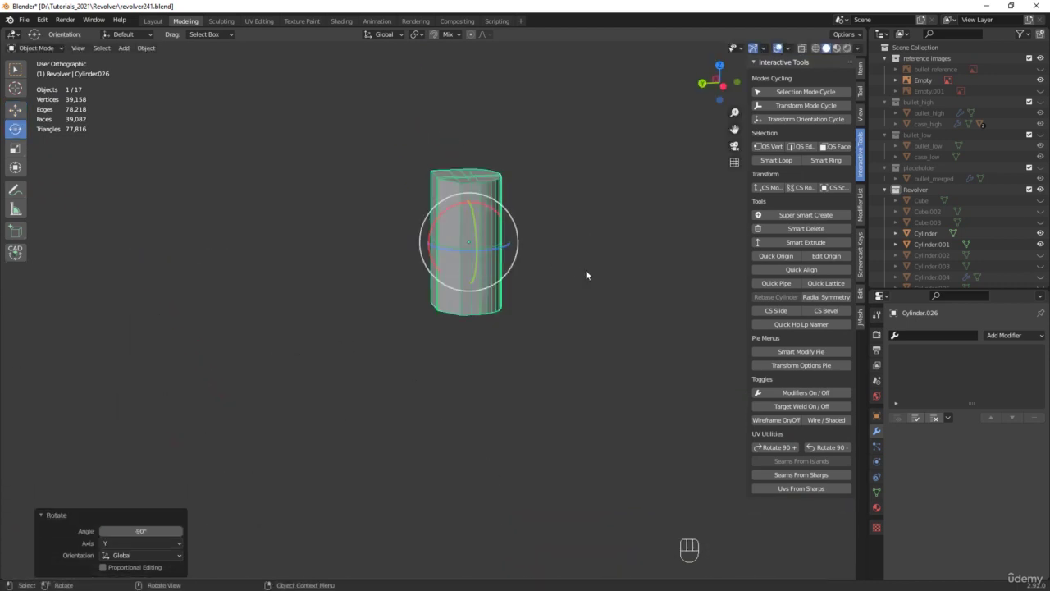
Save the file as revolver242.blend with the duplicate shown over the top-view reference, and hide the sidebar
{"action": "middle_click_drag", "start_coordinate": [586, 274], "coordinate": [554, 254], "text": "alt"}
{"action": "scroll", "coordinate": [404, 215], "scroll_direction": "up", "scroll_amount": 1}
{"action": "key", "text": "alt+z"}
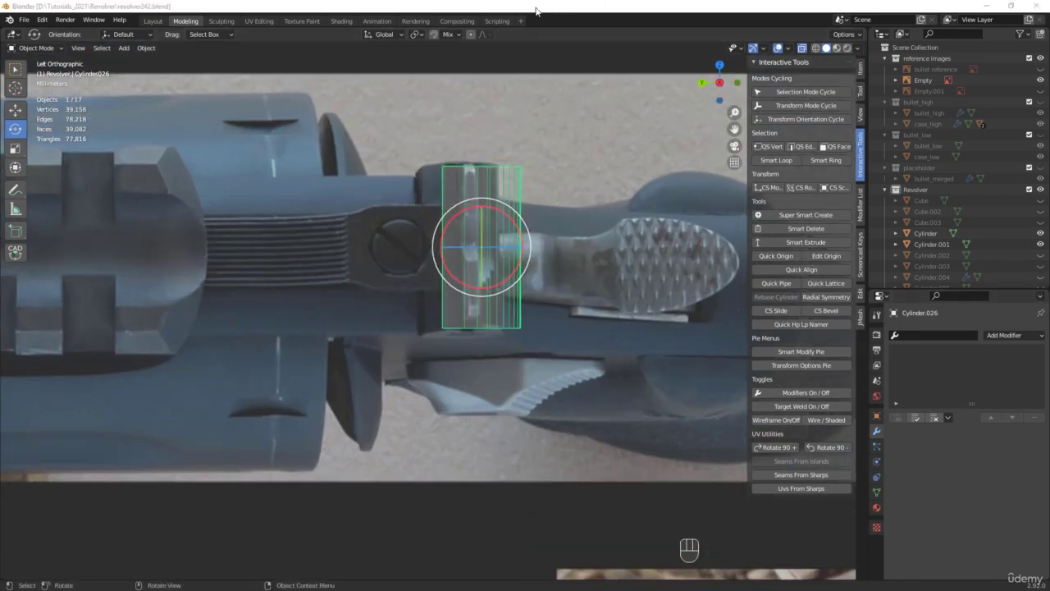
{"action": "key", "text": "ctrl+alt+s"}
{"action": "key", "text": "n"}
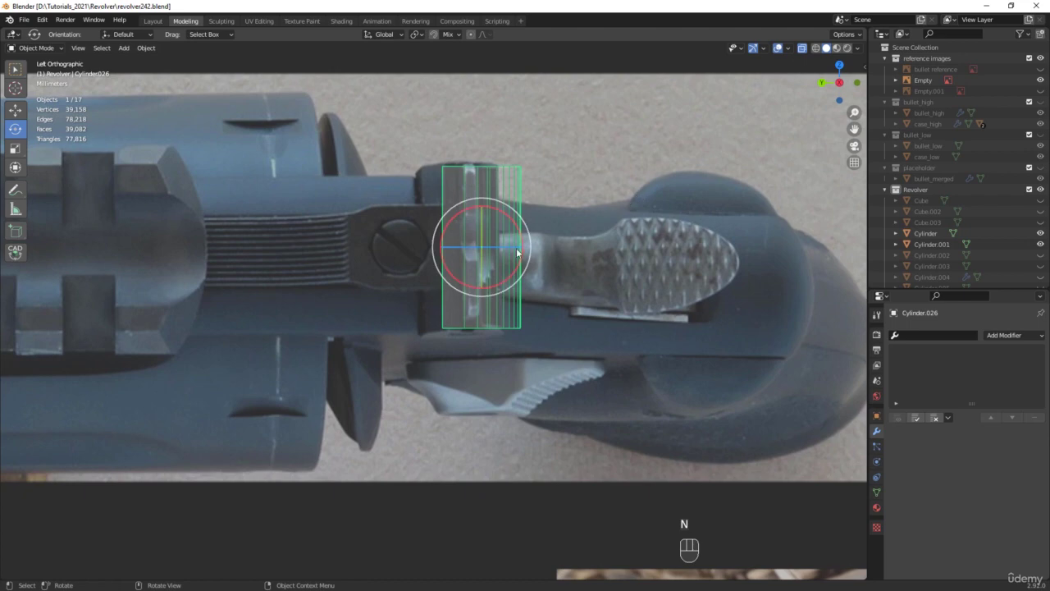
Bevel the middle edge loop of the linked duplicate with a width of 4.46 mm and one segment, matching the top-view reference
{"action": "key", "text": "Tab"}
{"action": "key", "text": "2"}
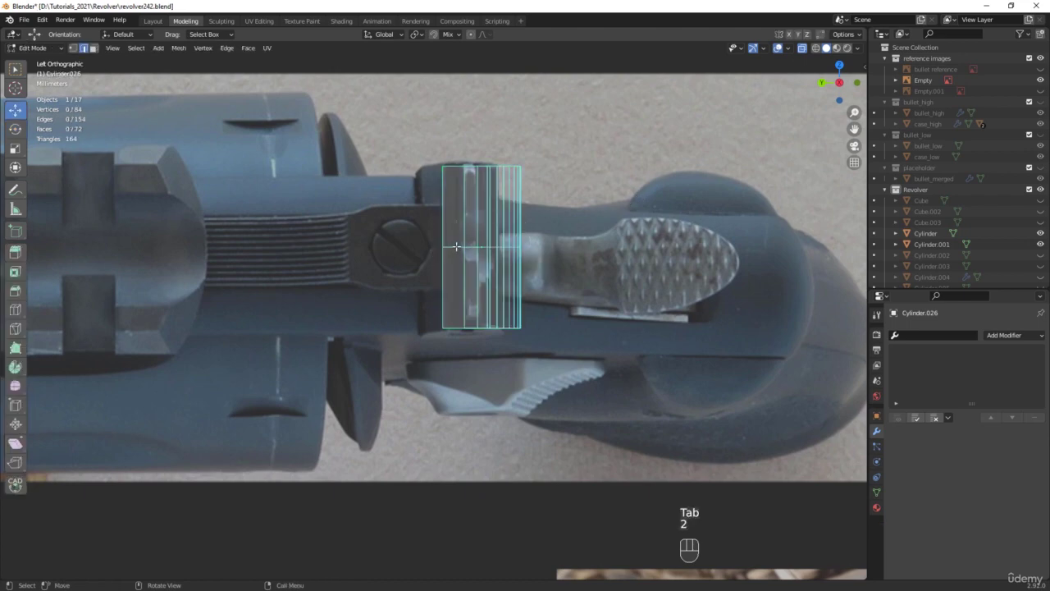
{"action": "left_click", "coordinate": [492, 246], "text": "alt"}
{"action": "key", "text": "ctrl+b"}
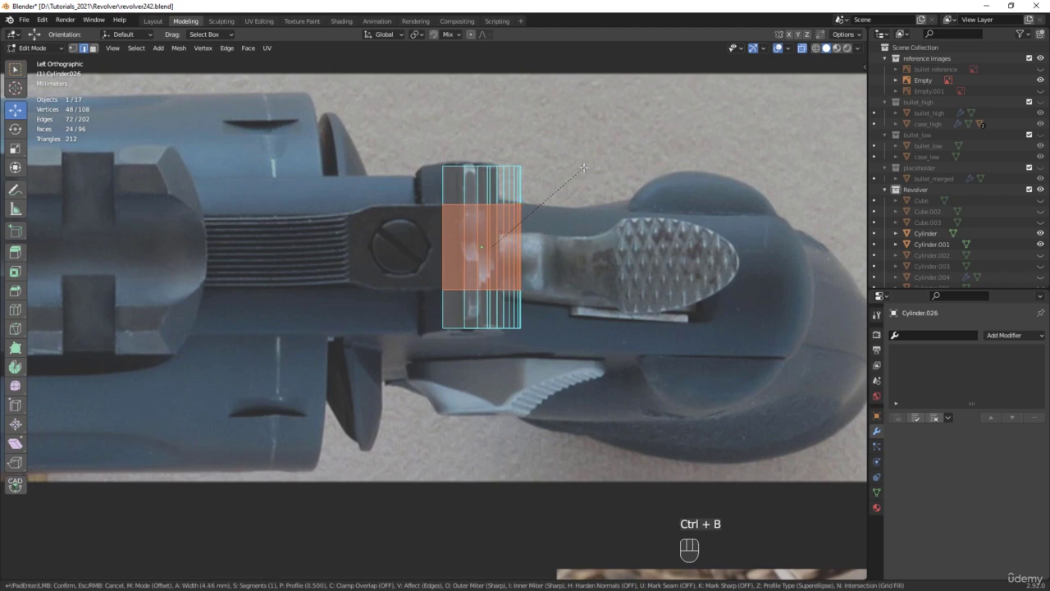
{"action": "left_click", "coordinate": [583, 168]}
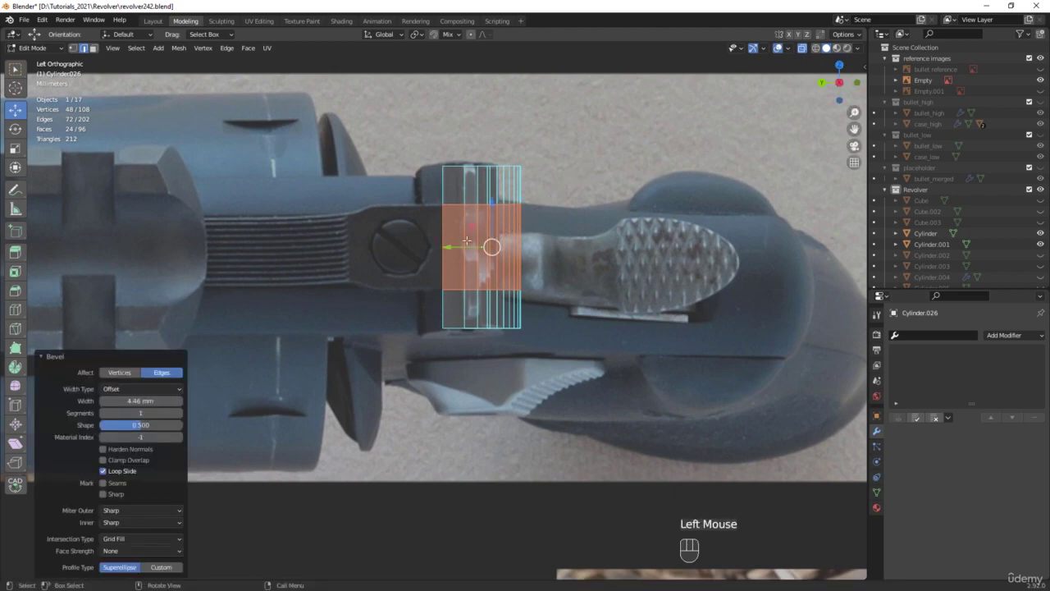
{"action": "key", "text": "Tab"}
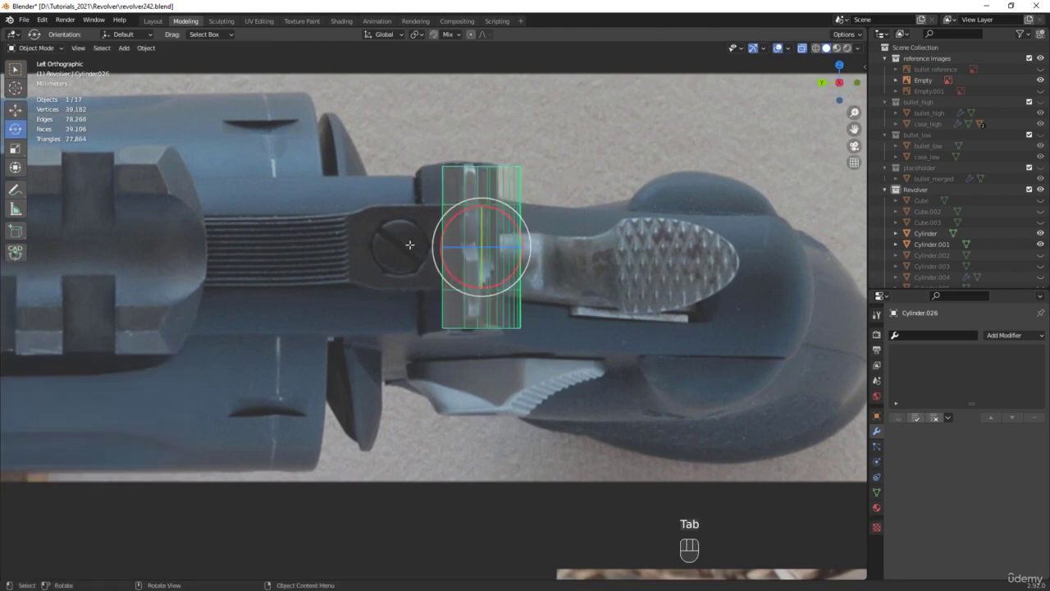
Select the original sight block at the rear of the top strap, with the Move tool active
{"action": "scroll", "coordinate": [406, 248], "scroll_direction": "down", "scroll_amount": 5}
{"action": "scroll", "coordinate": [403, 366], "scroll_direction": "up", "scroll_amount": 1}
{"action": "scroll", "coordinate": [403, 366], "scroll_direction": "up", "scroll_amount": 3}
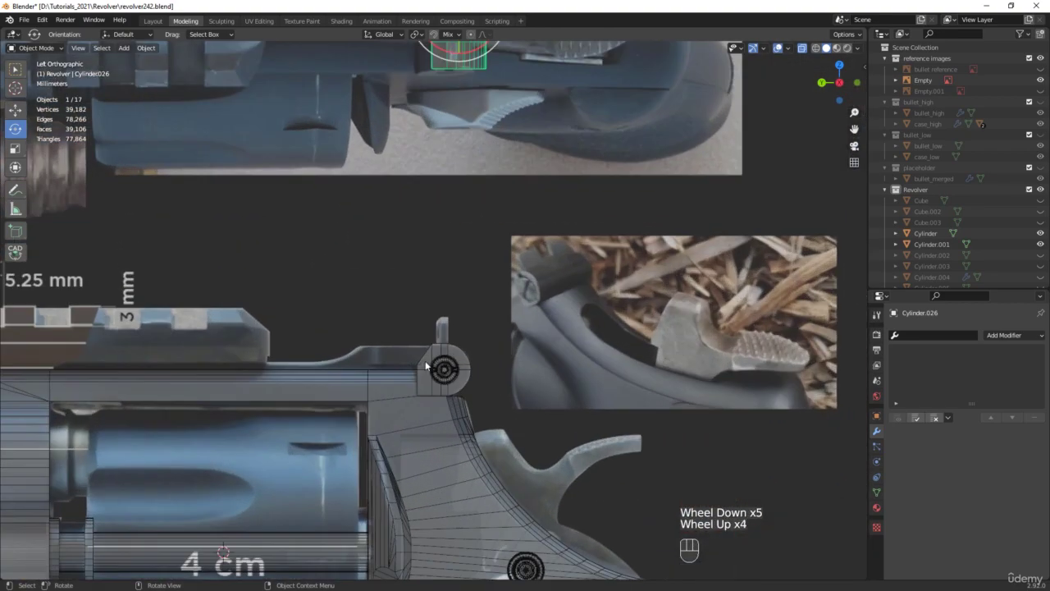
{"action": "left_click", "coordinate": [411, 355]}
{"action": "left_click", "coordinate": [410, 356]}
{"action": "middle_click_drag", "start_coordinate": [417, 336], "coordinate": [386, 298]}
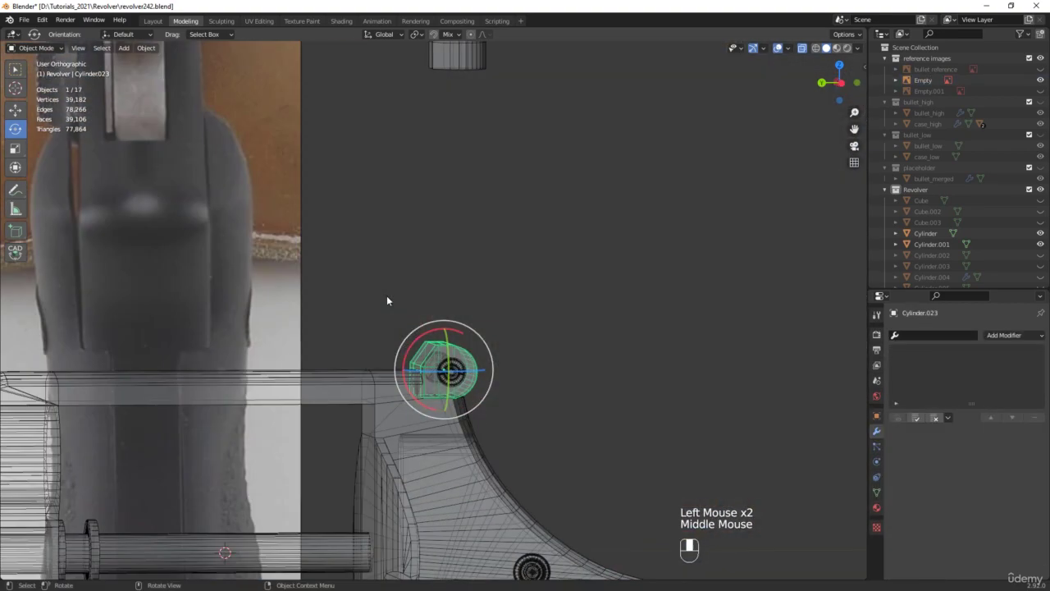
{"action": "key", "text": "w"}
{"action": "scroll", "coordinate": [388, 351], "scroll_direction": "up", "scroll_amount": 5}
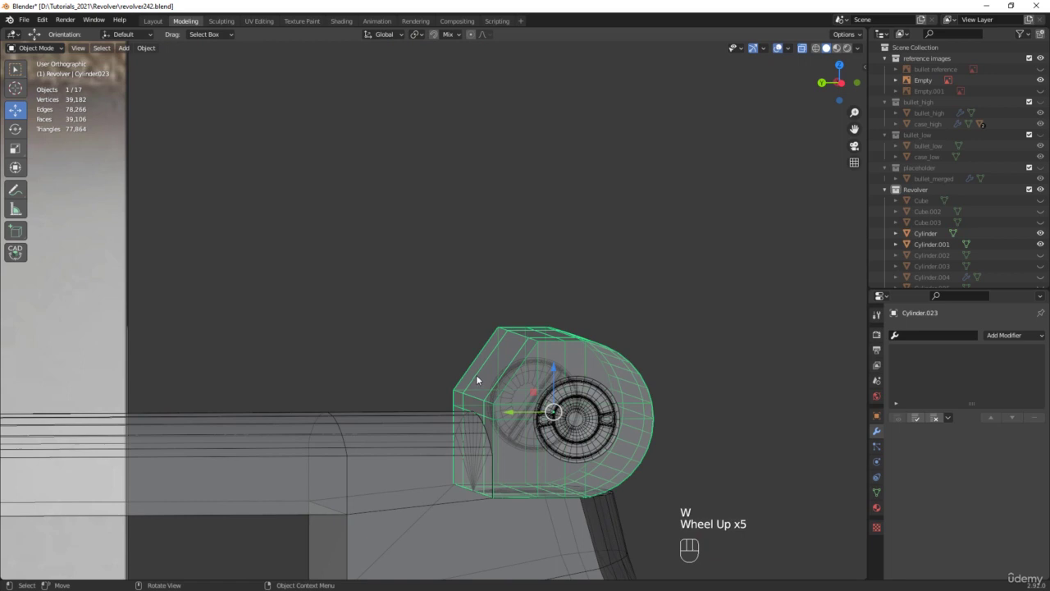
Select the three faces of the original sight block's middle strip, covering its sloped face and the front faces beneath it
{"action": "key", "text": "Tab"}
{"action": "key", "text": "3"}
{"action": "left_click", "coordinate": [482, 373]}
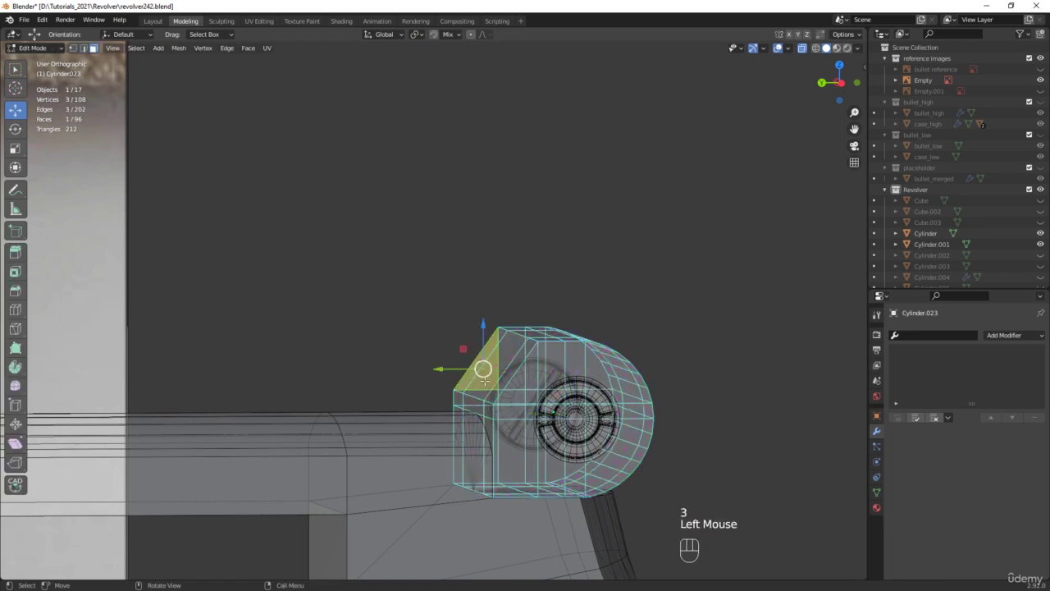
{"action": "key", "text": "alt+z"}
{"action": "middle_click_drag", "start_coordinate": [483, 371], "coordinate": [500, 410]}
{"action": "left_click", "coordinate": [509, 434]}
{"action": "left_click", "coordinate": [497, 408], "text": "shift"}
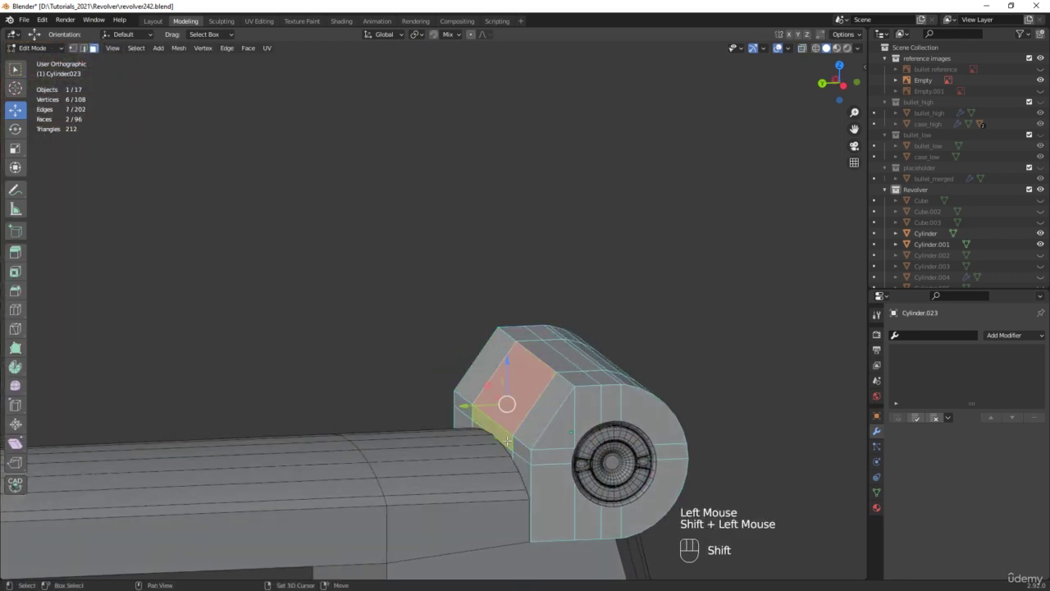
{"action": "left_click", "coordinate": [501, 432], "text": "shift"}
{"action": "key", "text": "alt+z"}
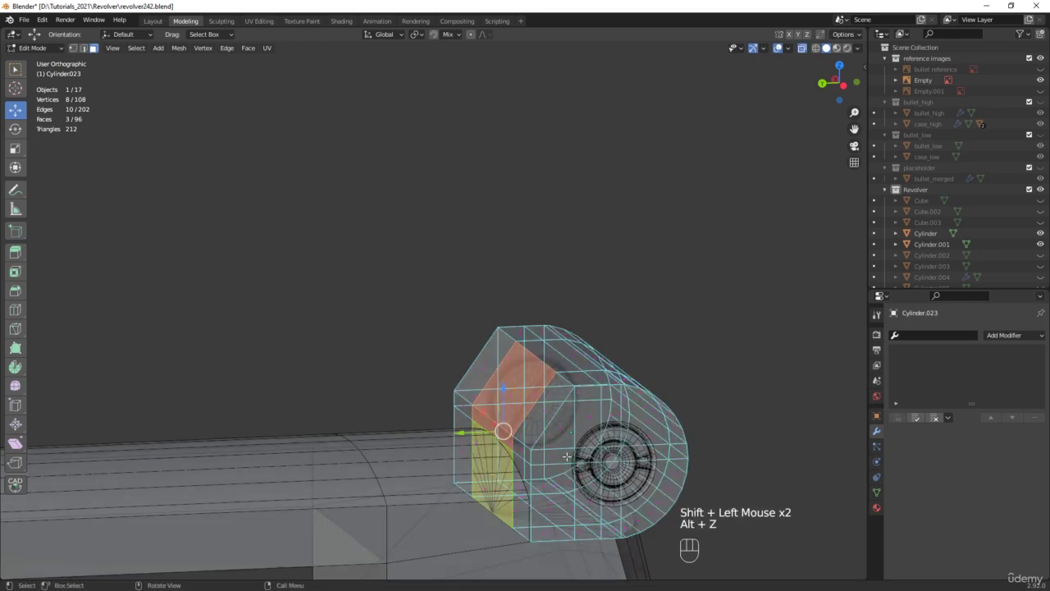
Extrude the selected front faces of the rear sight block and move them about 4.8 mm along Y towards the barrel
{"action": "key", "text": "d"}
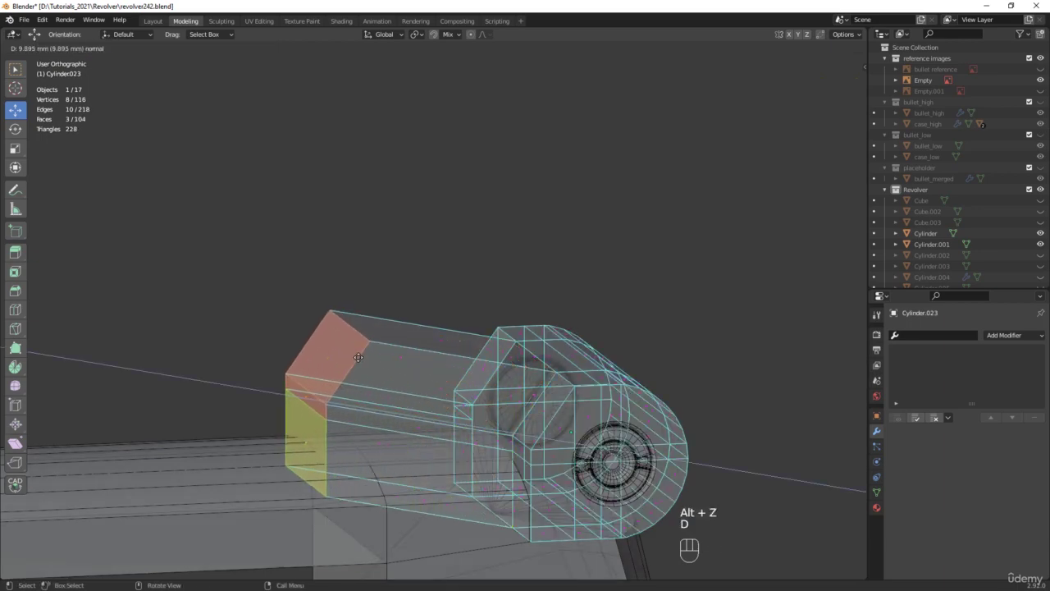
{"action": "right_click", "coordinate": [355, 356]}
{"action": "scroll", "coordinate": [354, 356], "scroll_direction": "down", "scroll_amount": 3}
{"action": "middle_click_drag", "start_coordinate": [354, 356], "coordinate": [527, 352], "text": "alt"}
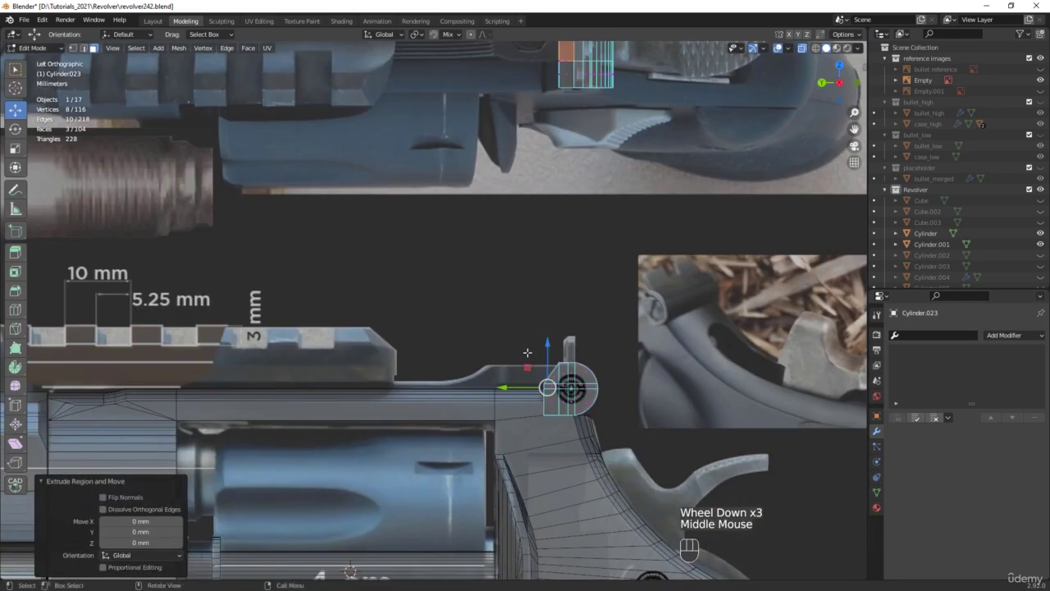
{"action": "left_click_drag", "start_coordinate": [517, 388], "coordinate": [485, 312]}
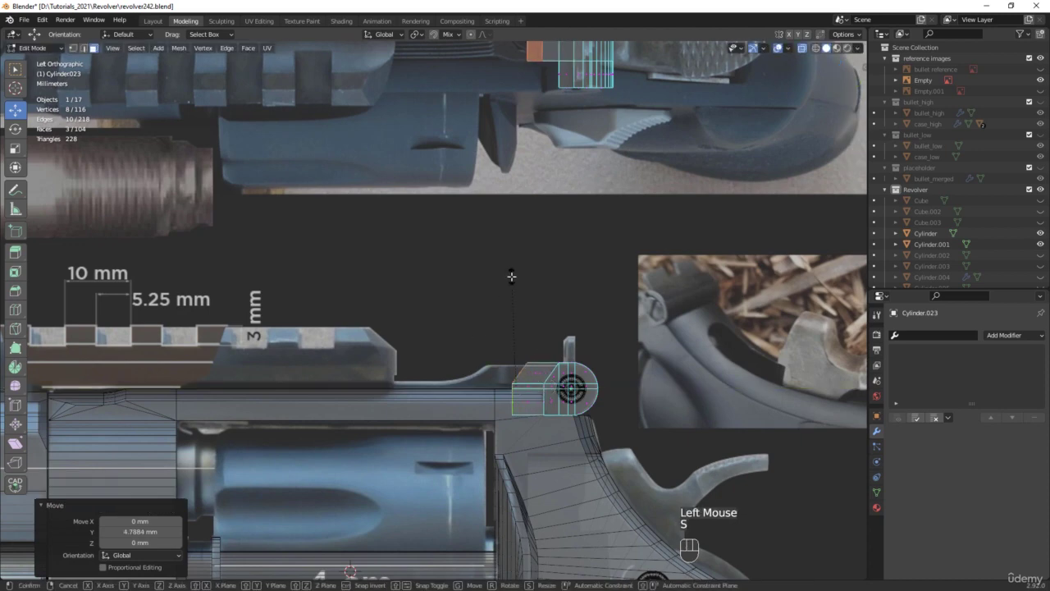
Flatten the extruded front faces by scaling them to 0 along Y and save an incremental copy as revolver243.blend
{"action": "key", "text": "s"}
{"action": "key", "text": "y"}
{"action": "key", "text": "0"}
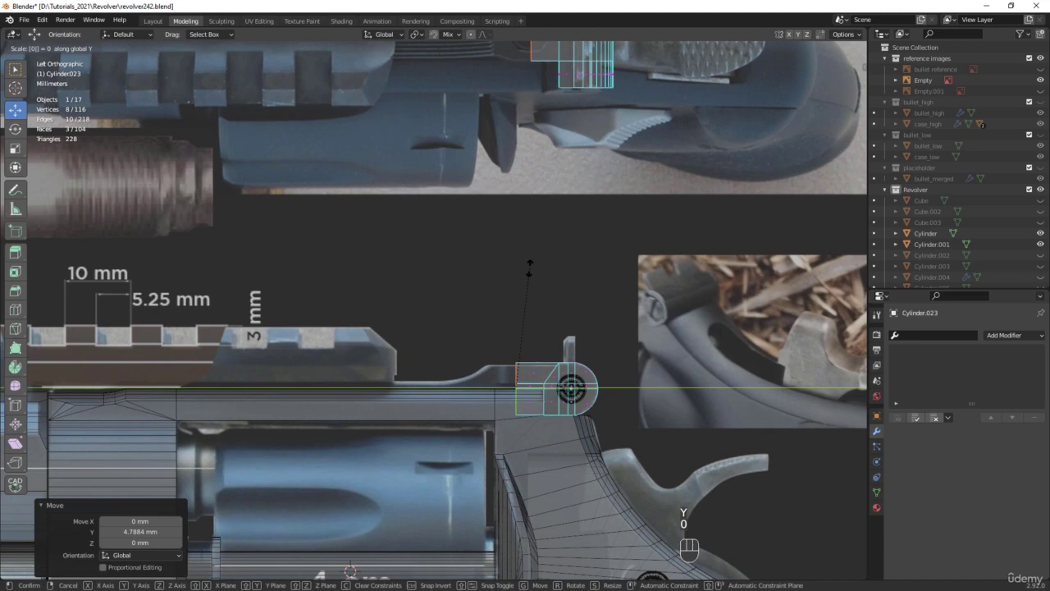
{"action": "left_click", "coordinate": [530, 267]}
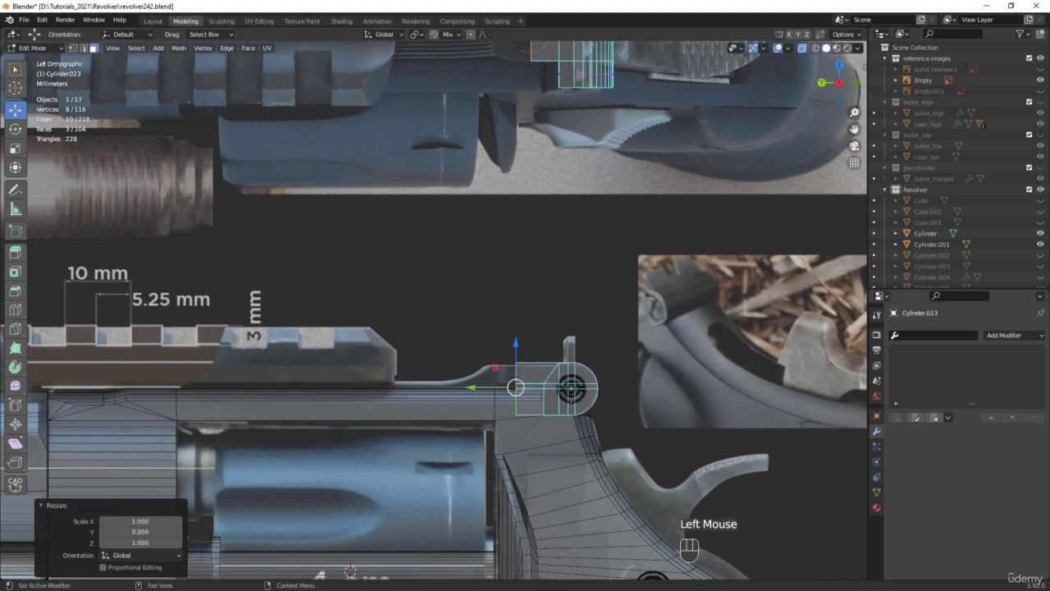
{"action": "key", "text": "ctrl+alt+s"}
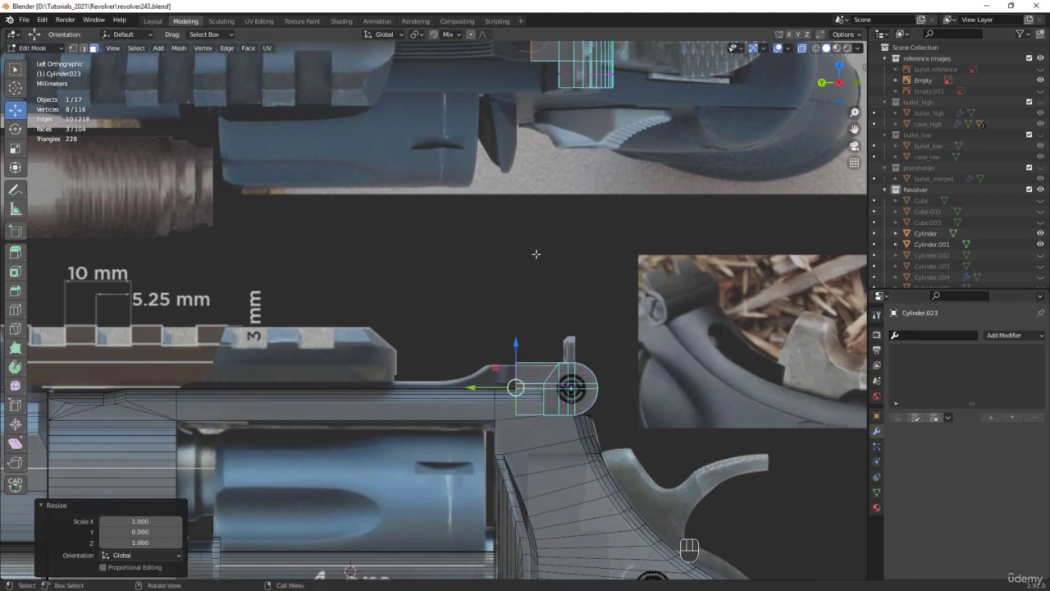
Using the top-view copy, move the block's front faces about 3 mm further along Y to the reference plate's front corners
{"action": "middle_click_drag", "start_coordinate": [536, 255], "coordinate": [517, 223], "text": "shift"}
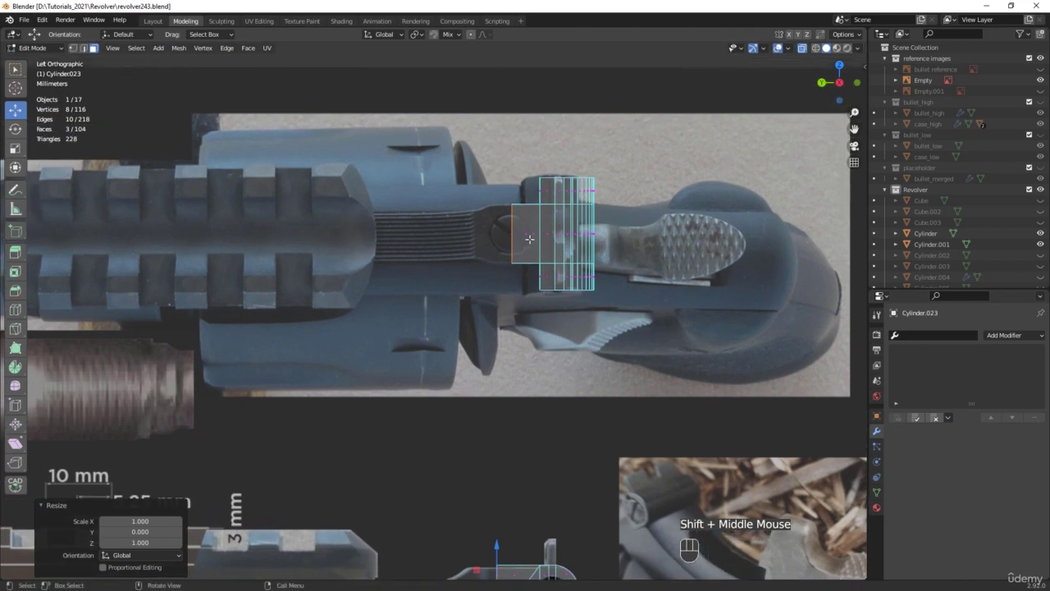
{"action": "key", "text": "Tab"}
{"action": "left_click", "coordinate": [531, 236]}
{"action": "scroll", "coordinate": [504, 234], "scroll_direction": "up", "scroll_amount": 3}
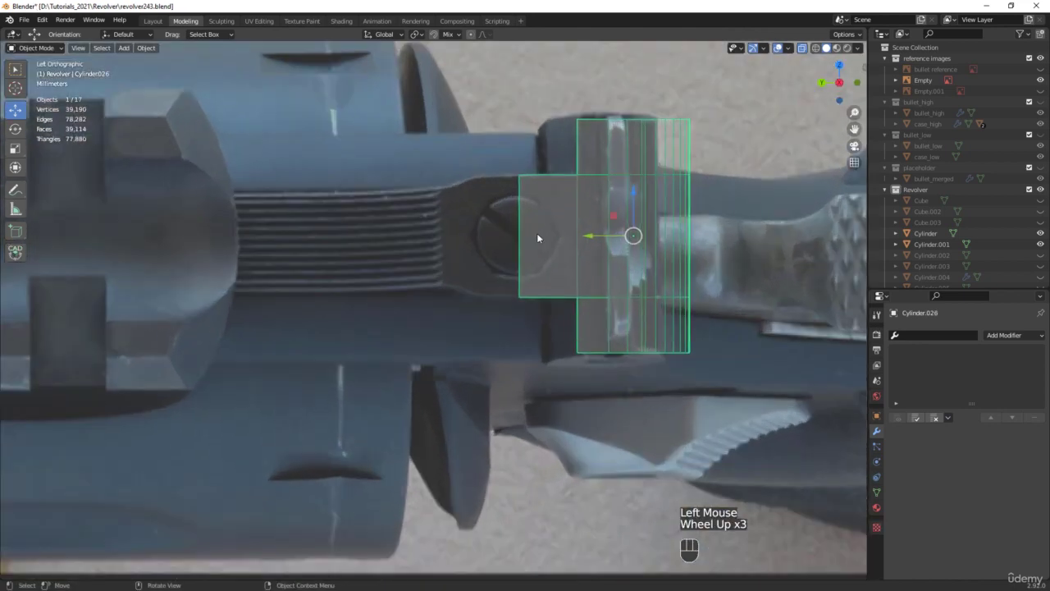
{"action": "key", "text": "Tab"}
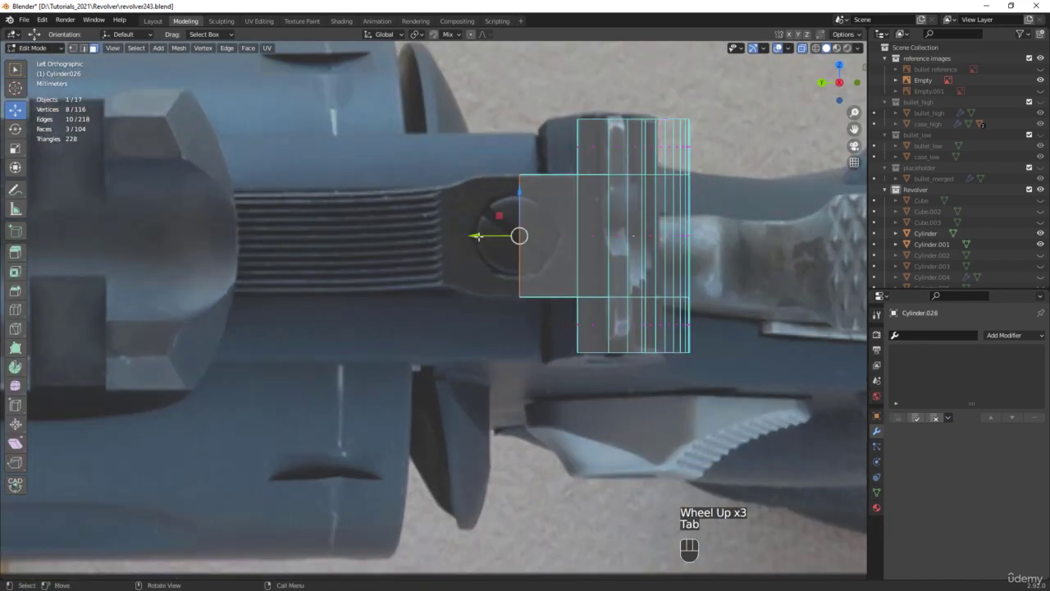
{"action": "left_click_drag", "start_coordinate": [477, 236], "coordinate": [441, 272]}
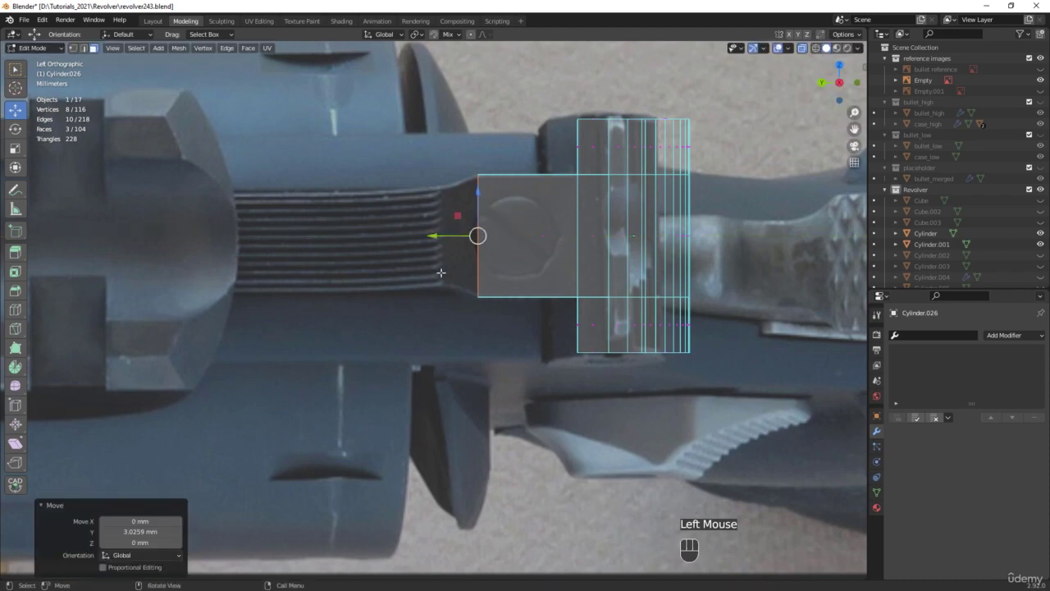
{"action": "scroll", "coordinate": [469, 284], "scroll_direction": "up", "scroll_amount": 2}
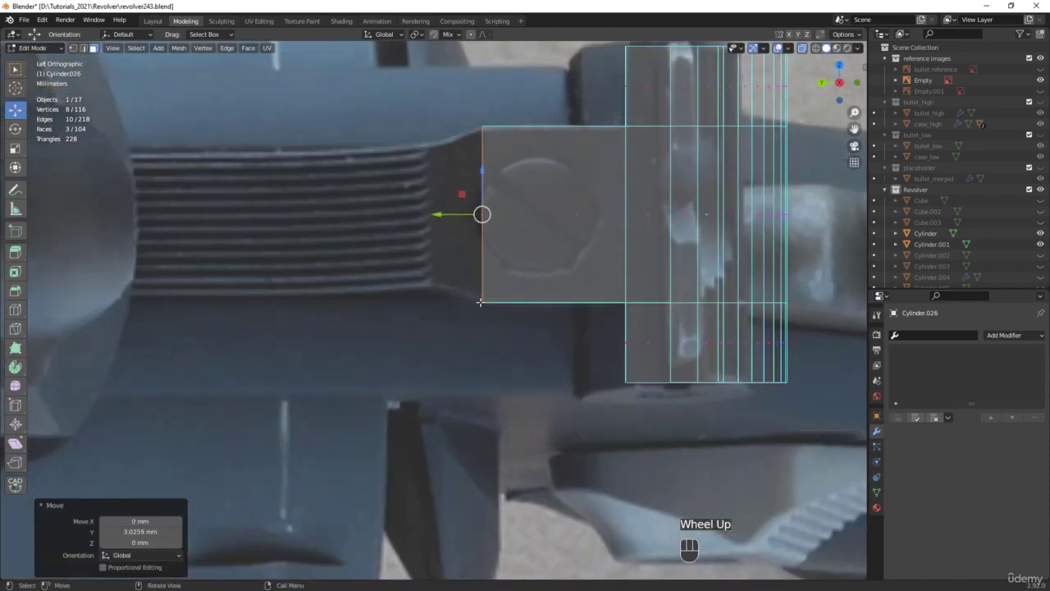
Subdivide the ring of edges spanning the width of the block's narrow section with one cut
{"action": "scroll", "coordinate": [492, 274], "scroll_direction": "down", "scroll_amount": 1}
{"action": "scroll", "coordinate": [501, 258], "scroll_direction": "down", "scroll_amount": 1}
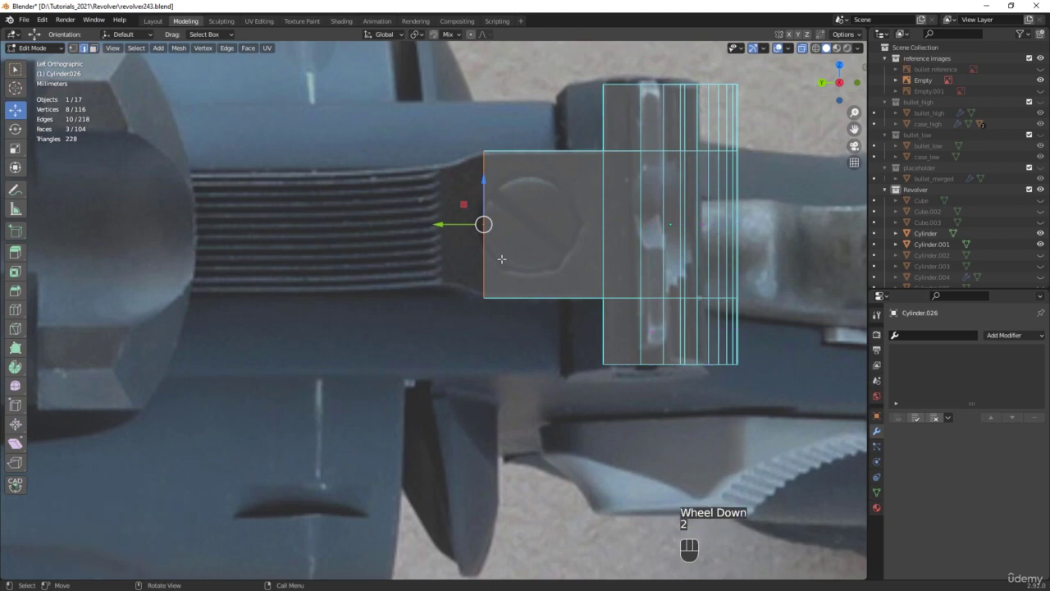
{"action": "left_click", "coordinate": [602, 255], "text": "ctrl+alt"}
{"action": "right_click", "coordinate": [603, 251]}
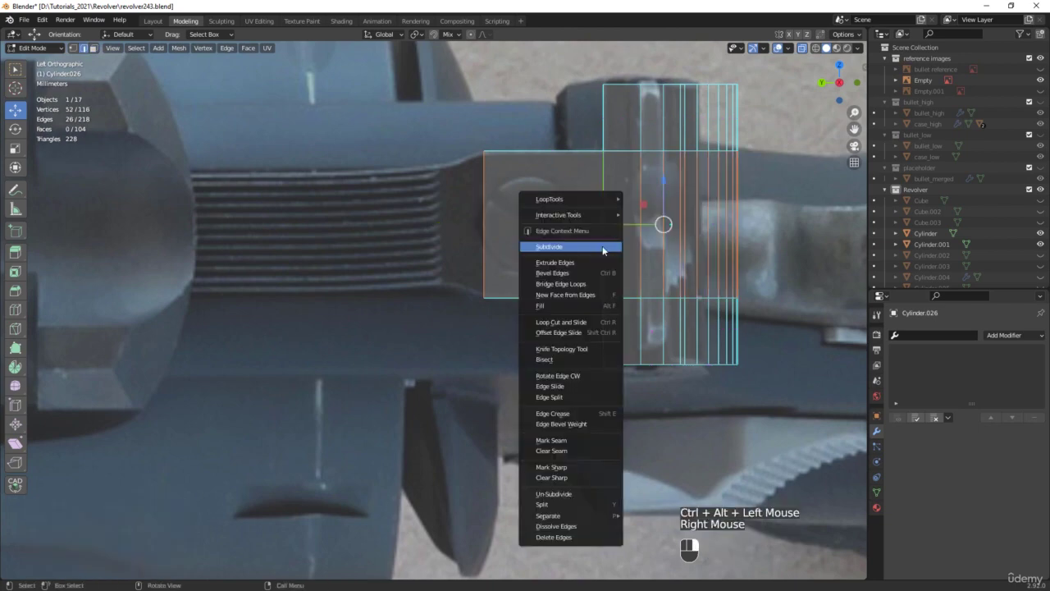
{"action": "left_click", "coordinate": [591, 247]}
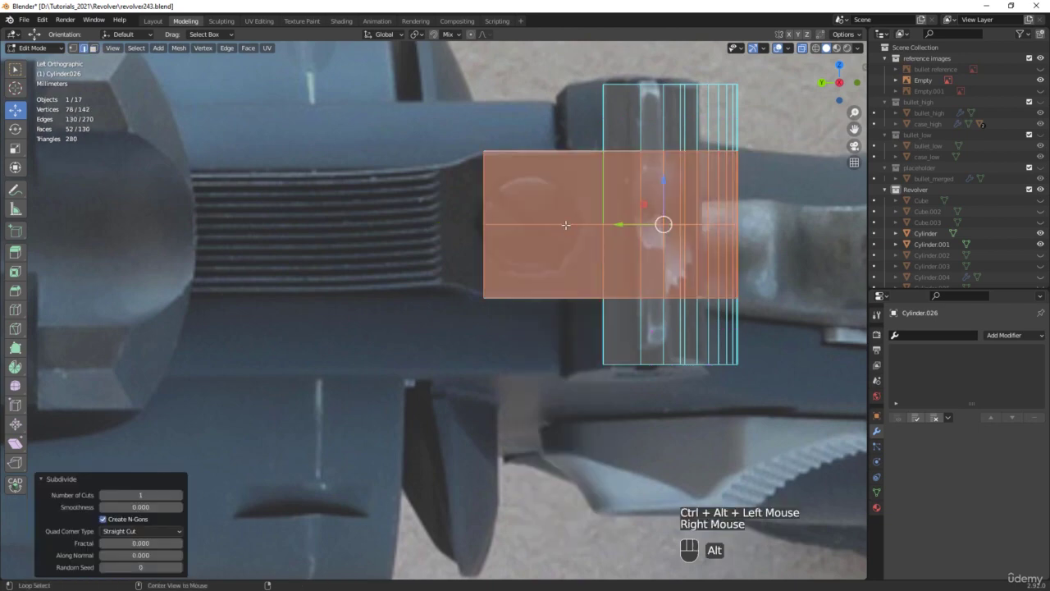
Bevel the new centre edge loop about 3.48 mm with one segment to match the reference strip's width
{"action": "left_click", "coordinate": [566, 224], "text": "alt"}
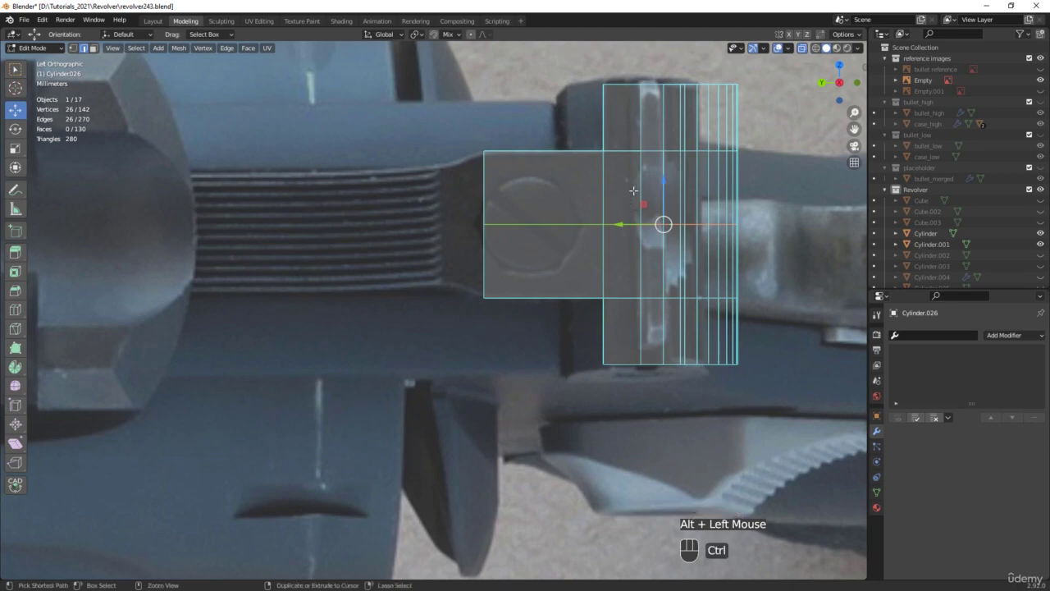
{"action": "key", "text": "ctrl+b"}
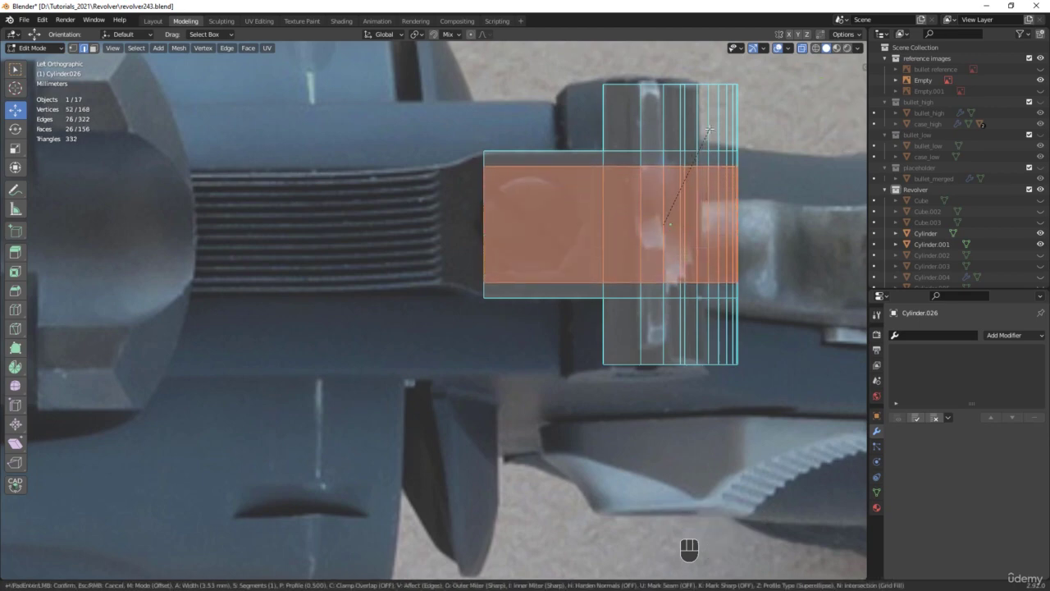
{"action": "left_click", "coordinate": [708, 129]}
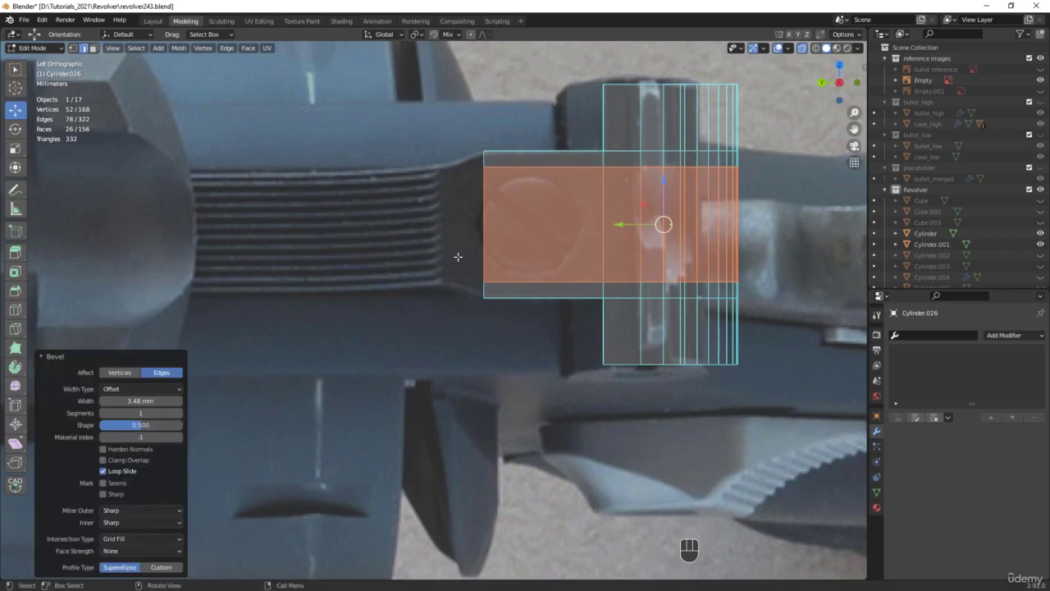
Select the sight block in the side view as the active object and open it for mesh editing
{"action": "scroll", "coordinate": [457, 254], "scroll_direction": "down", "scroll_amount": 6}
{"action": "middle_click_drag", "start_coordinate": [469, 509], "coordinate": [473, 366], "text": "shift"}
{"action": "scroll", "coordinate": [492, 328], "scroll_direction": "up", "scroll_amount": 6}
{"action": "key", "text": "Tab"}
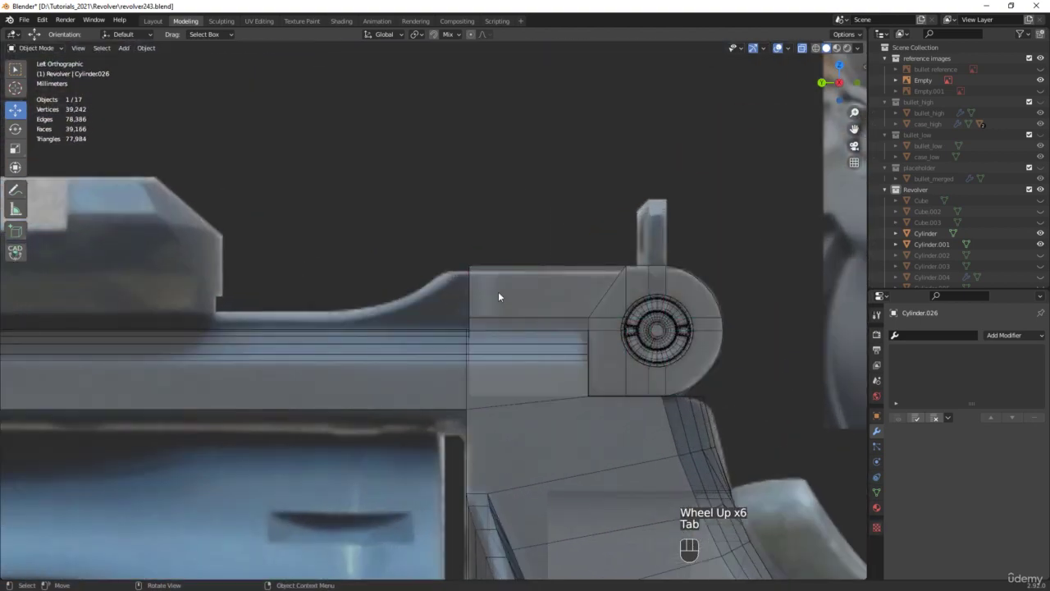
{"action": "left_click", "coordinate": [499, 292]}
{"action": "left_click", "coordinate": [499, 292]}
{"action": "middle_click_drag", "start_coordinate": [498, 292], "coordinate": [534, 309]}
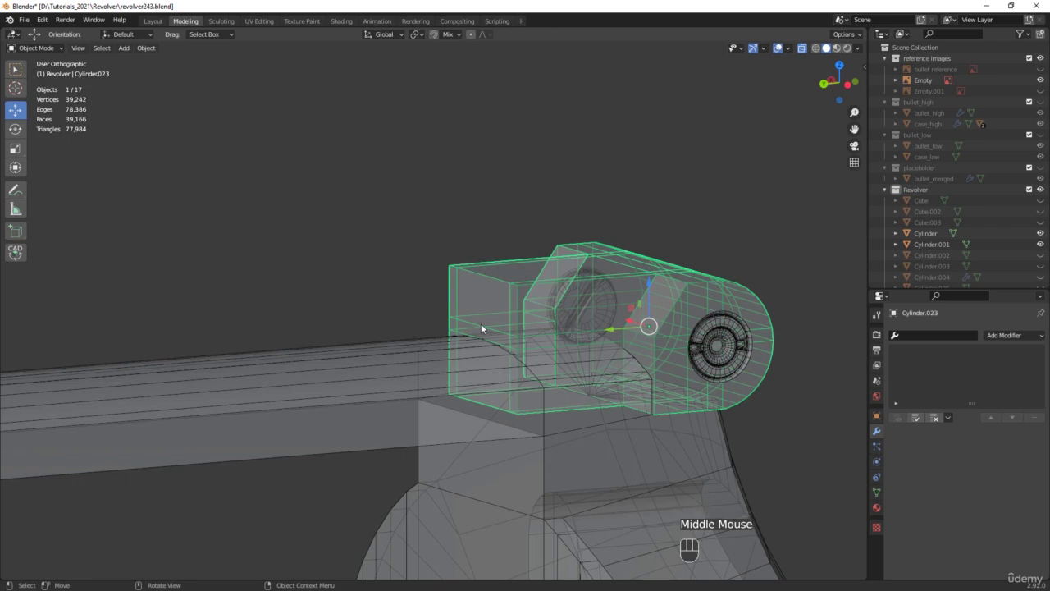
{"action": "key", "text": "Tab"}
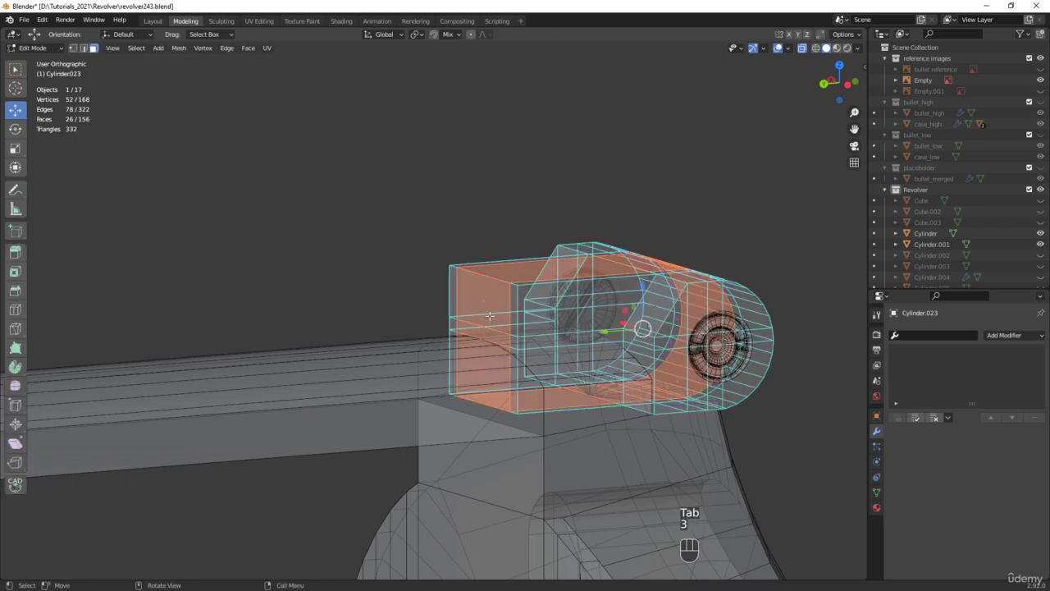
Turn off X-ray and select the three middle faces on the front end of the sight block
{"action": "left_click", "coordinate": [484, 315]}
{"action": "key", "text": "alt+z"}
{"action": "left_click", "coordinate": [484, 325]}
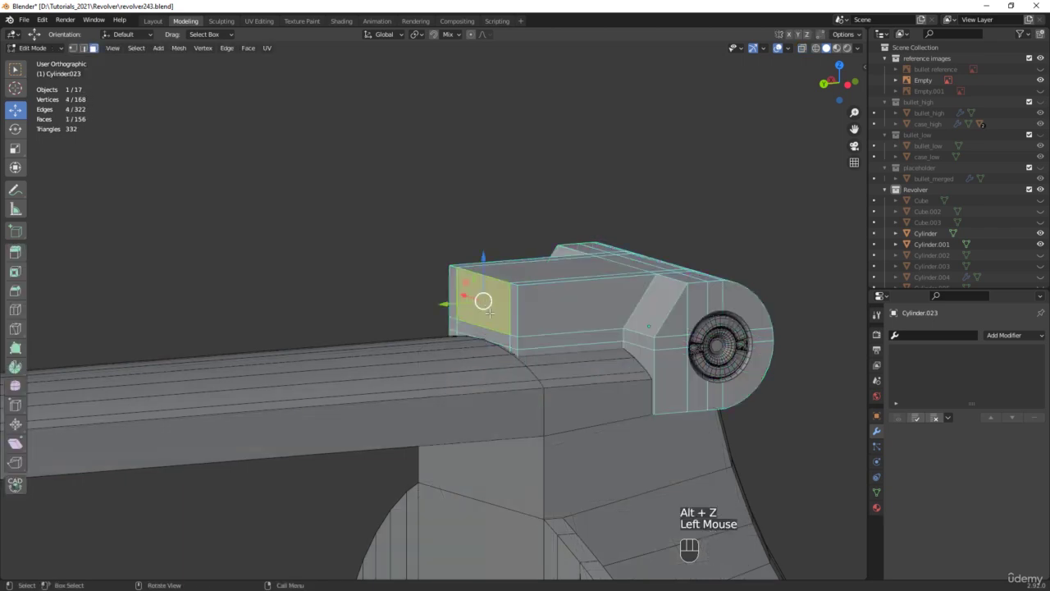
{"action": "left_click", "coordinate": [480, 332], "text": "shift"}
{"action": "scroll", "coordinate": [484, 330], "scroll_direction": "up", "scroll_amount": 3}
{"action": "left_click", "coordinate": [499, 338], "text": "shift"}
{"action": "scroll", "coordinate": [499, 338], "scroll_direction": "down", "scroll_amount": 4}
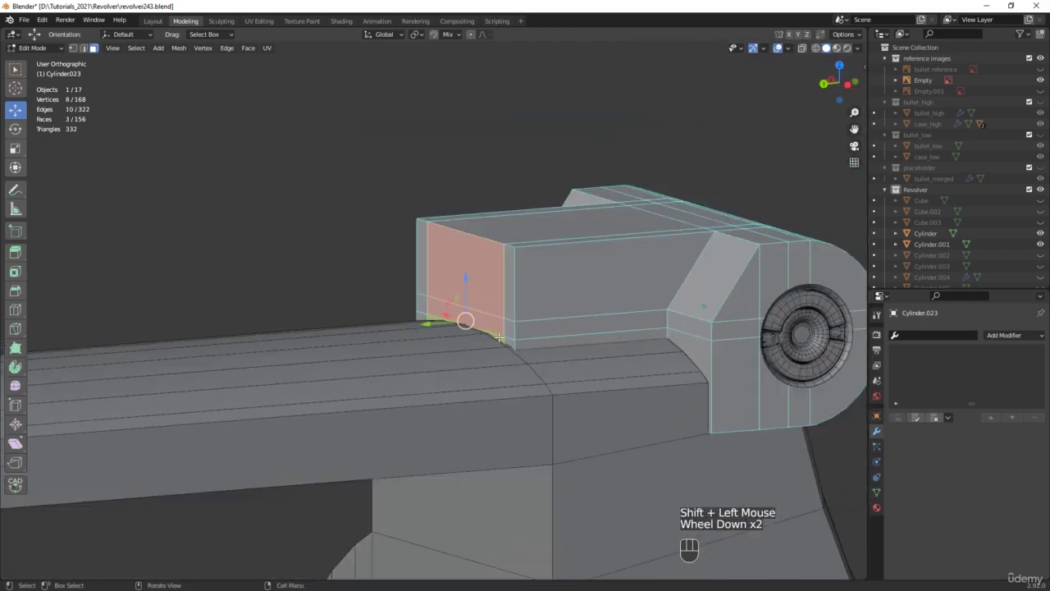
Extrude the three middle front faces about 6.93 mm forward along the top strap
{"action": "middle_click_drag", "start_coordinate": [499, 335], "coordinate": [494, 328], "text": "alt"}
{"action": "scroll", "coordinate": [494, 328], "scroll_direction": "down", "scroll_amount": 3}
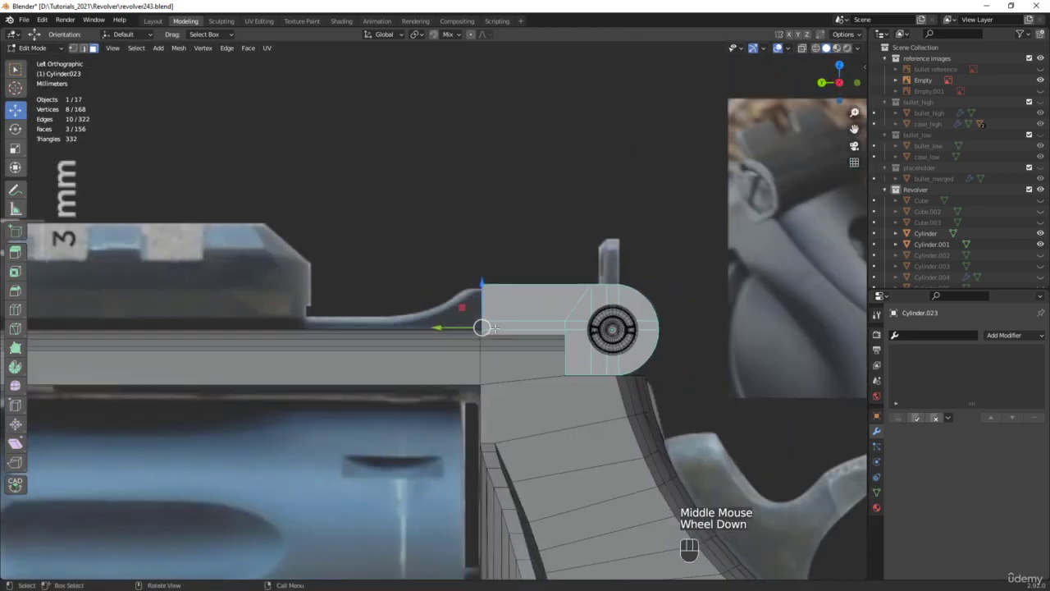
{"action": "scroll", "coordinate": [481, 172], "scroll_direction": "down", "scroll_amount": 4, "text": "shift"}
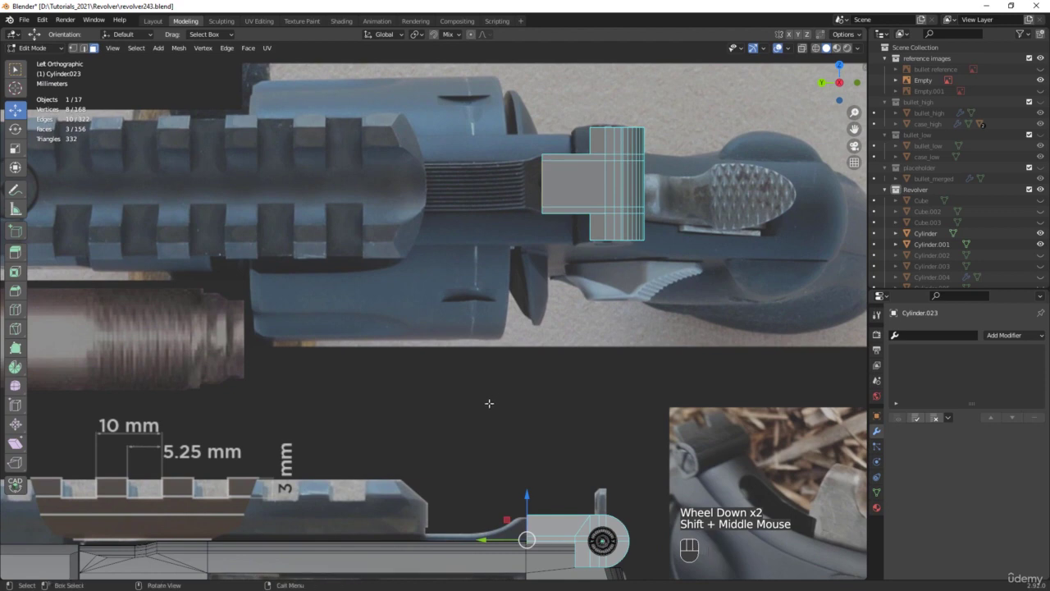
{"action": "key", "text": "d"}
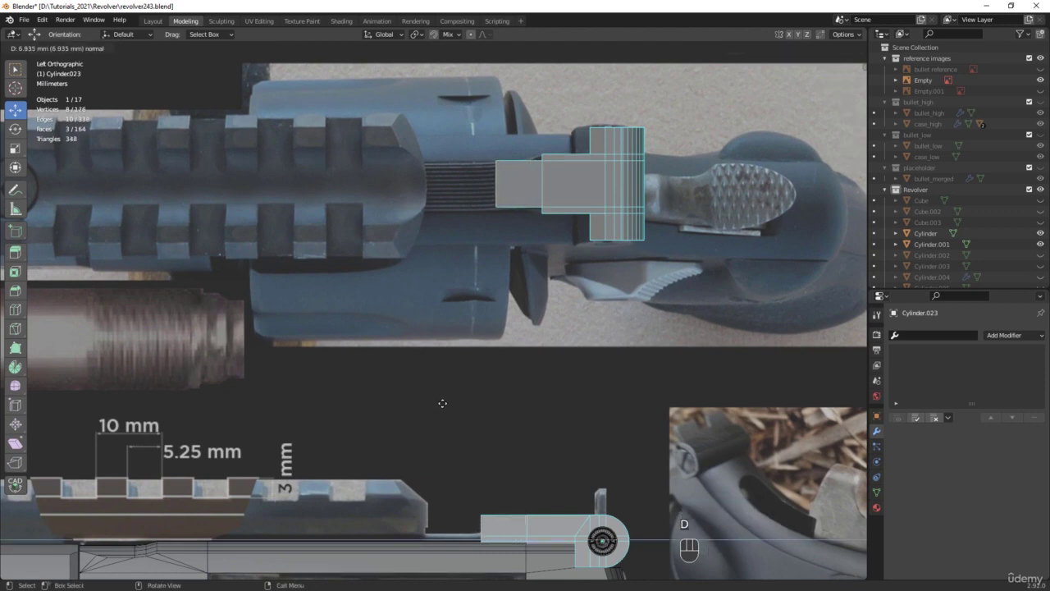
{"action": "left_click", "coordinate": [442, 403]}
Extrude the front faces again about 46 mm forward, running the strip beneath the reference rail
{"action": "middle_click_drag", "start_coordinate": [457, 508], "coordinate": [562, 390], "text": "shift"}
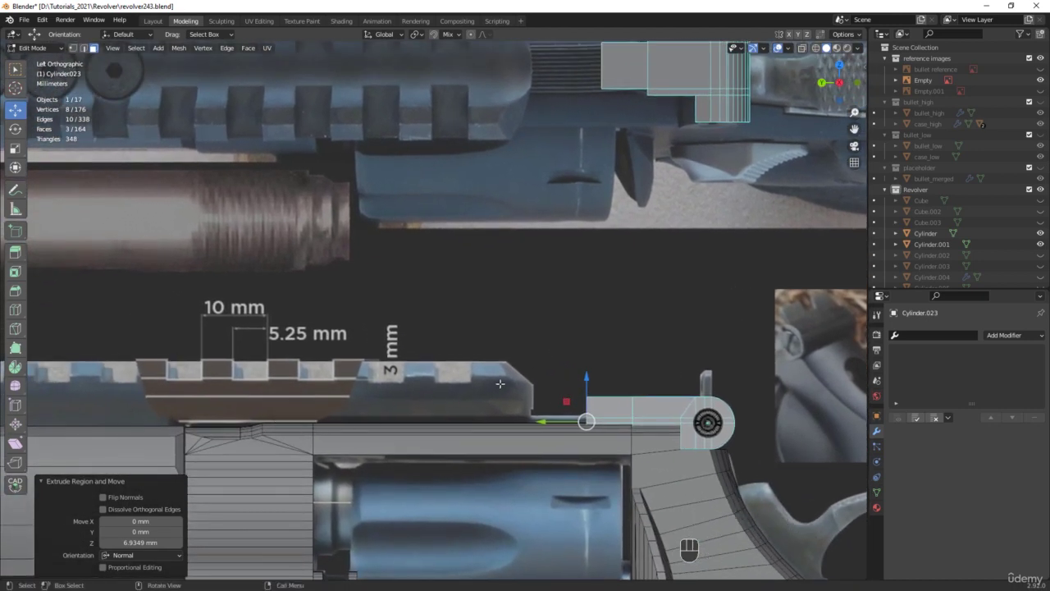
{"action": "key", "text": "e"}
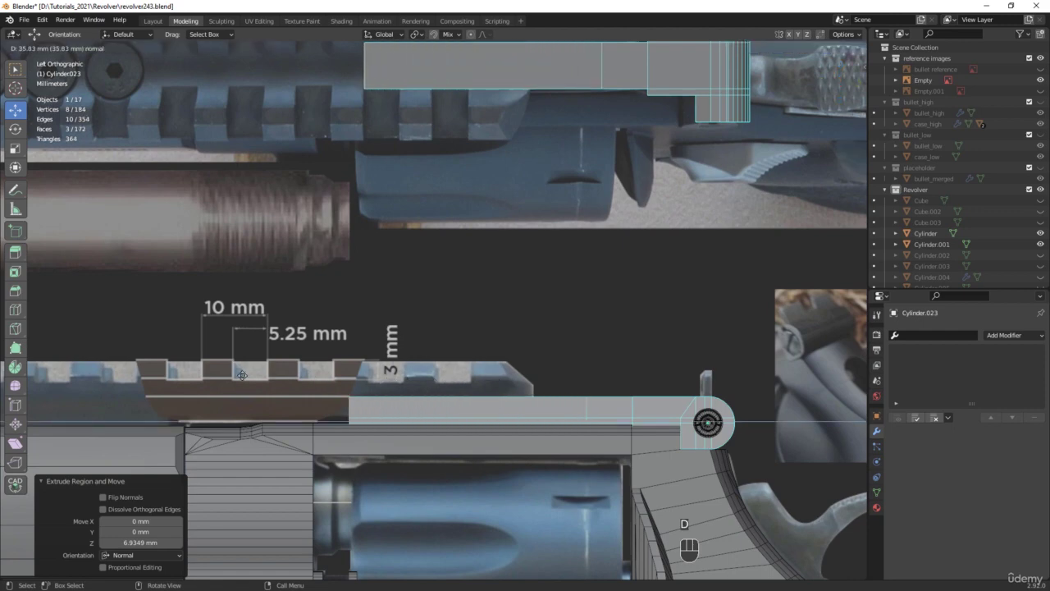
{"action": "left_click", "coordinate": [195, 372]}
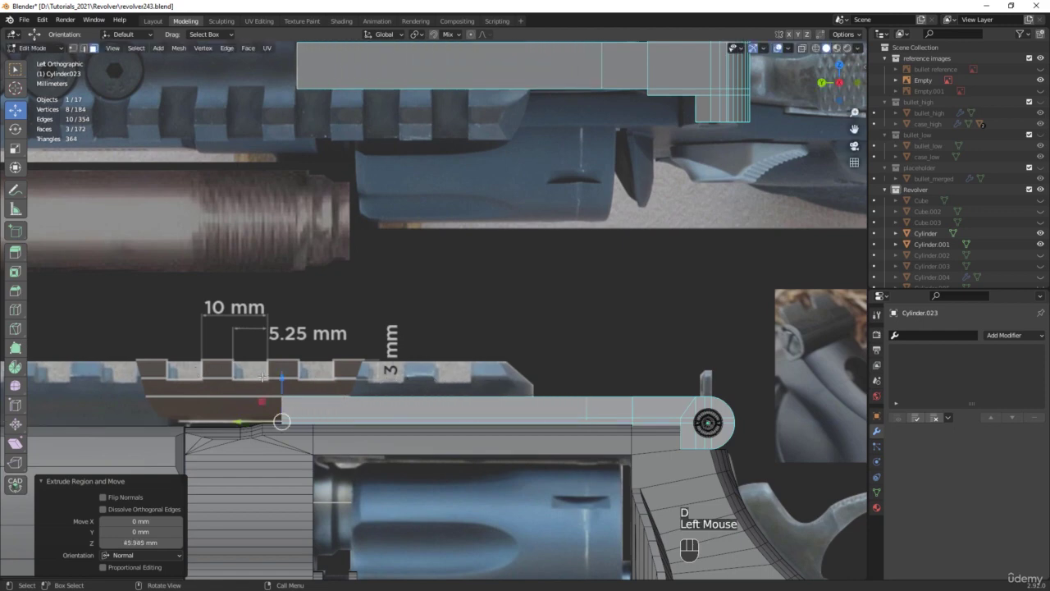
Switch to Windows Photo Viewer and examine the front end of the ribbed top strip in the revolver photo
{"action": "key", "text": "alt+Tab"}
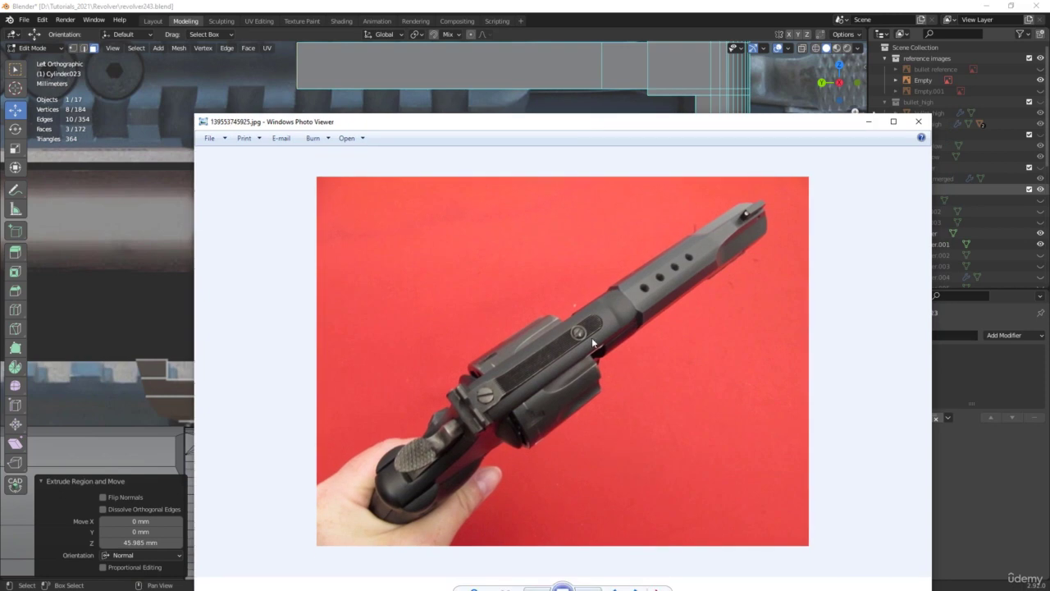
{"action": "scroll", "coordinate": [583, 317], "scroll_direction": "up", "scroll_amount": 3}
{"action": "scroll", "coordinate": [583, 317], "scroll_direction": "up", "scroll_amount": 1}
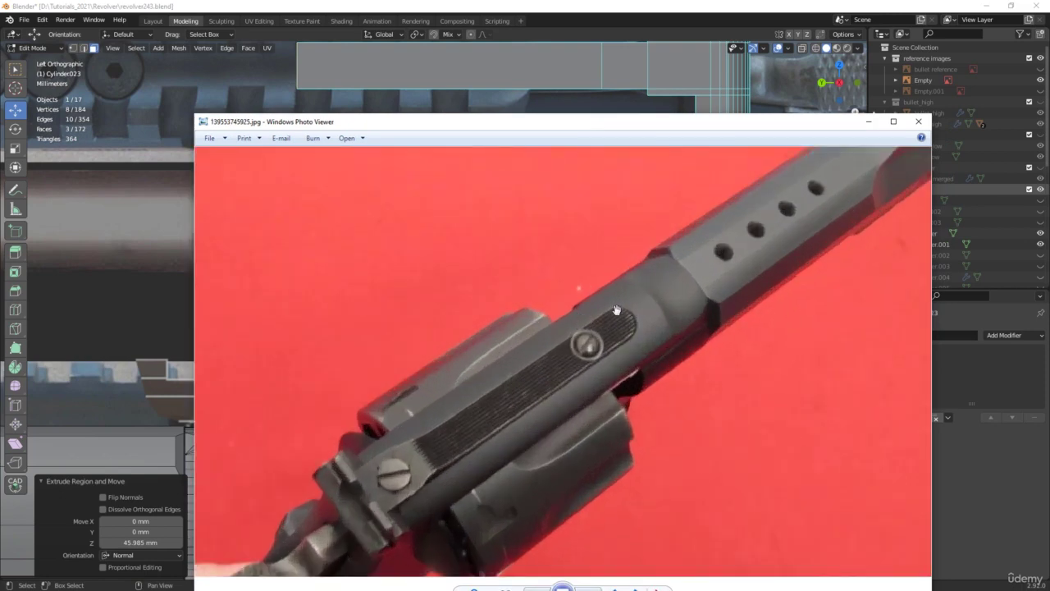
{"action": "left_click_drag", "start_coordinate": [600, 128], "coordinate": [1049, 131]}
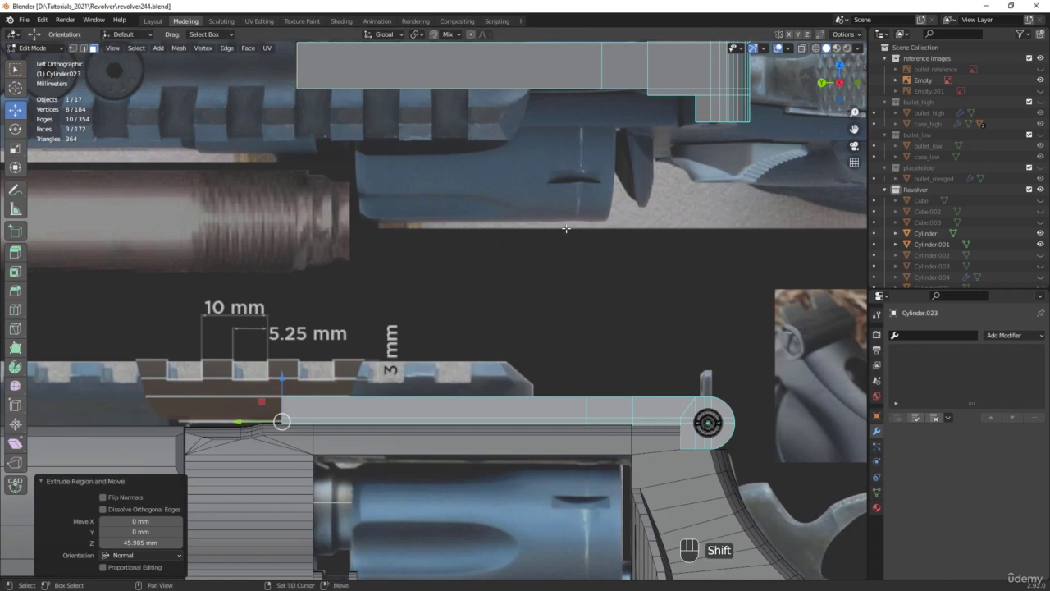
Turn on X-ray to see the top-view reference through the extended sight block
{"action": "middle_click_drag", "start_coordinate": [563, 259], "coordinate": [548, 349], "text": "shift"}
{"action": "scroll", "coordinate": [576, 231], "scroll_direction": "up", "scroll_amount": 3}
{"action": "key", "text": "alt+z"}
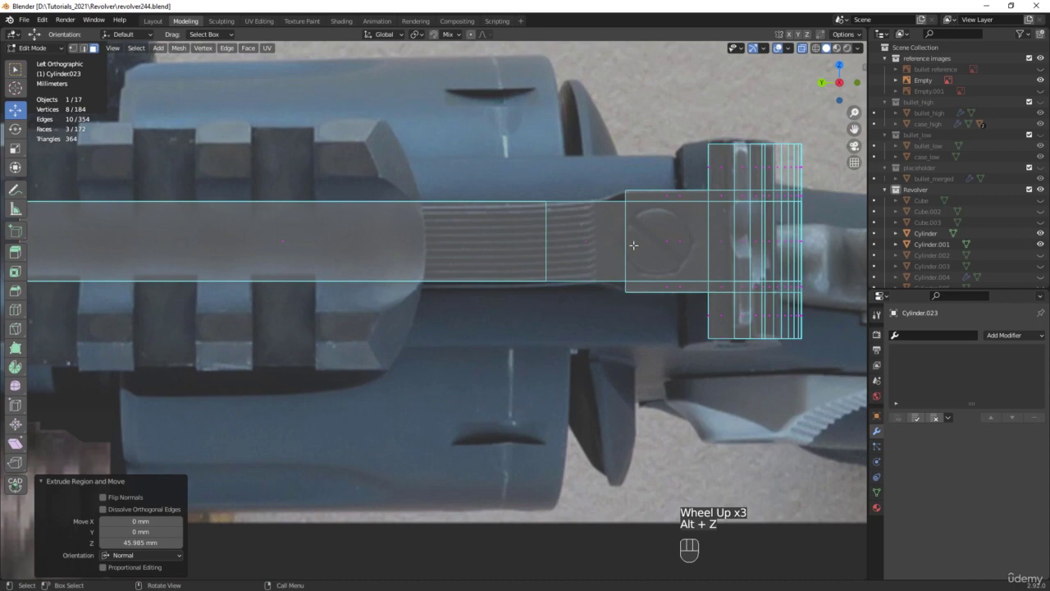
{"action": "key", "text": "1"}
{"action": "left_click_drag", "start_coordinate": [609, 328], "coordinate": [619, 224]}
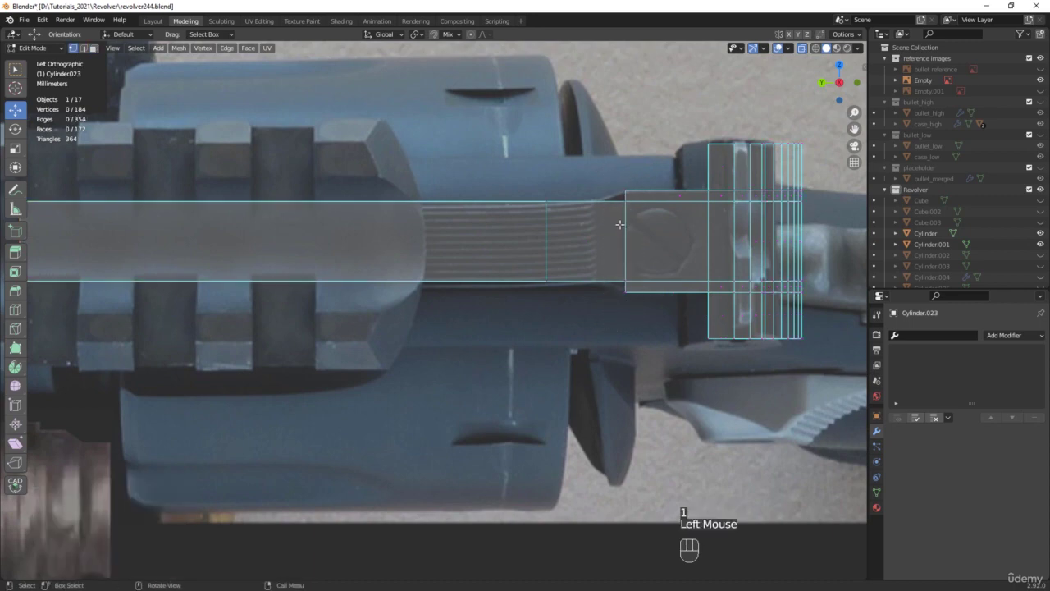
{"action": "left_click", "coordinate": [617, 289]}
Move the top-view copy's front sight block vertices so its outer corners angle into the narrow strip, matching the reference
{"action": "key", "text": "Tab"}
{"action": "left_click", "coordinate": [671, 238]}
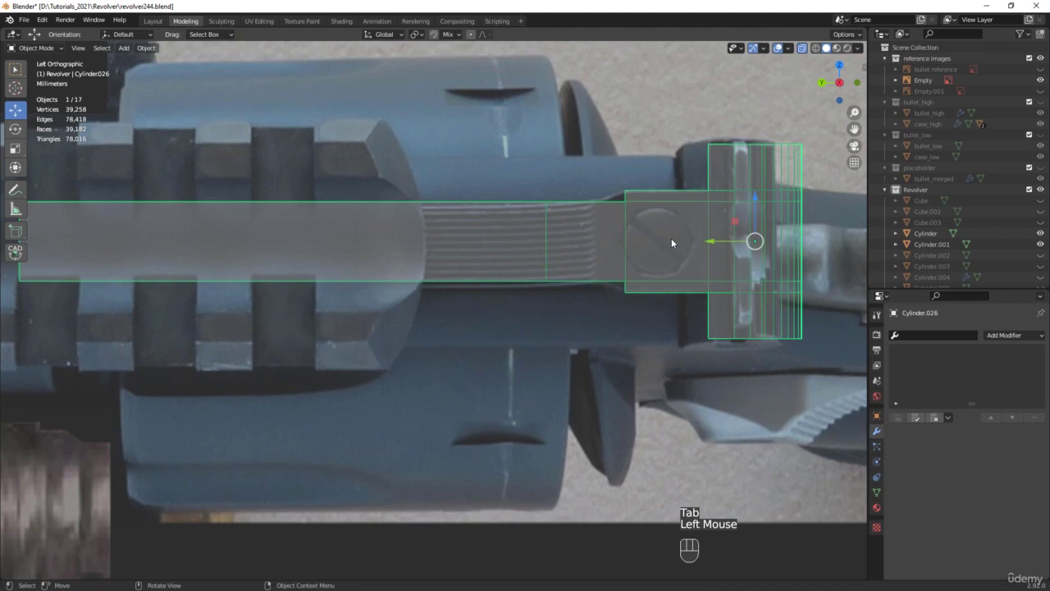
{"action": "key", "text": "Tab"}
{"action": "key", "text": "1"}
{"action": "left_click_drag", "start_coordinate": [612, 338], "coordinate": [640, 150]}
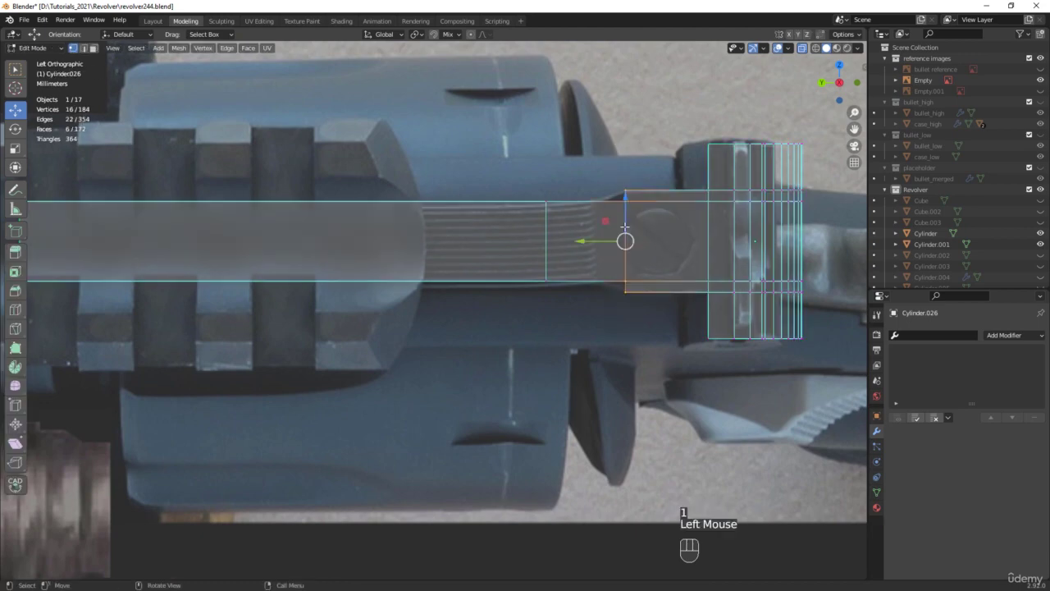
{"action": "scroll", "coordinate": [626, 227], "scroll_direction": "up", "scroll_amount": 4}
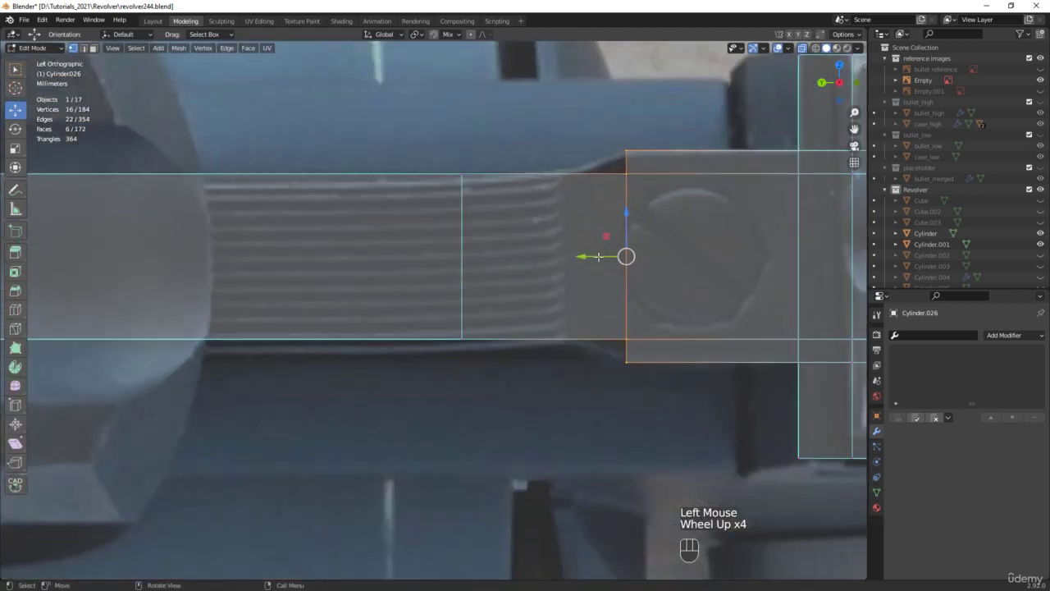
{"action": "mouse_move", "coordinate": [599, 257]}
{"action": "left_mouse_down"}
{"action": "mouse_move", "coordinate": [539, 256]}
{"action": "mouse_move", "coordinate": [595, 256]}
{"action": "left_mouse_up"}
{"action": "left_click", "coordinate": [561, 162]}
{"action": "left_click", "coordinate": [573, 362], "text": "shift"}
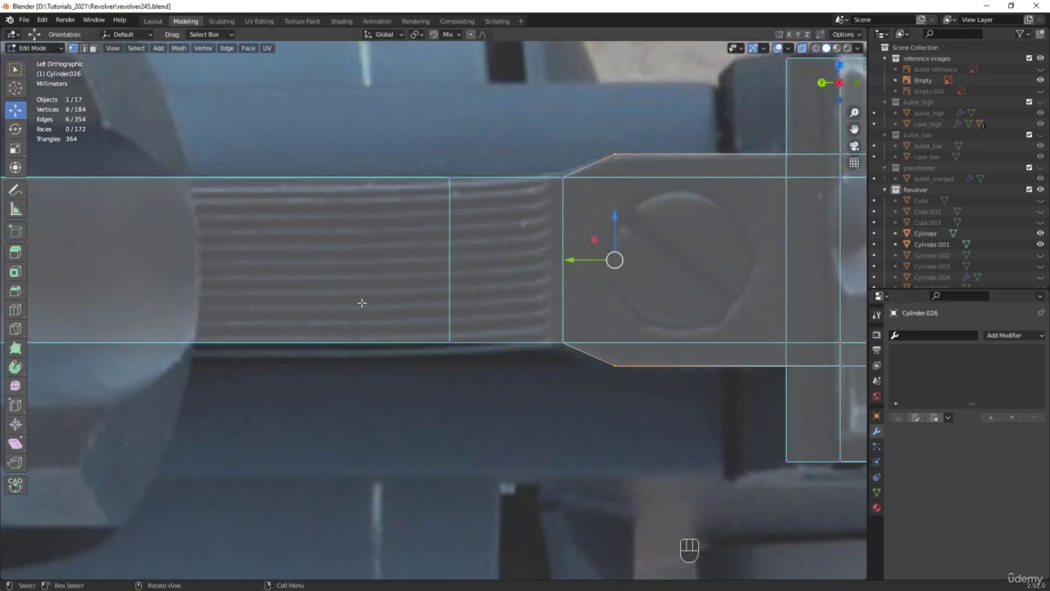
Bevel the strip's vertical front corner edges about 3.02 mm with 5 segments to round its end
{"action": "middle_click_drag", "start_coordinate": [246, 309], "coordinate": [452, 265], "text": "shift"}
{"action": "scroll", "coordinate": [443, 347], "scroll_direction": "down", "scroll_amount": 2}
{"action": "mouse_move", "coordinate": [443, 347]}
{"action": "middle_mouse_down", "text": "shift"}
{"action": "mouse_move", "coordinate": [654, 344]}
{"action": "mouse_move", "coordinate": [413, 343]}
{"action": "mouse_move", "coordinate": [429, 340]}
{"action": "middle_mouse_up", "text": "shift"}
{"action": "scroll", "coordinate": [387, 361], "scroll_direction": "up", "scroll_amount": 2}
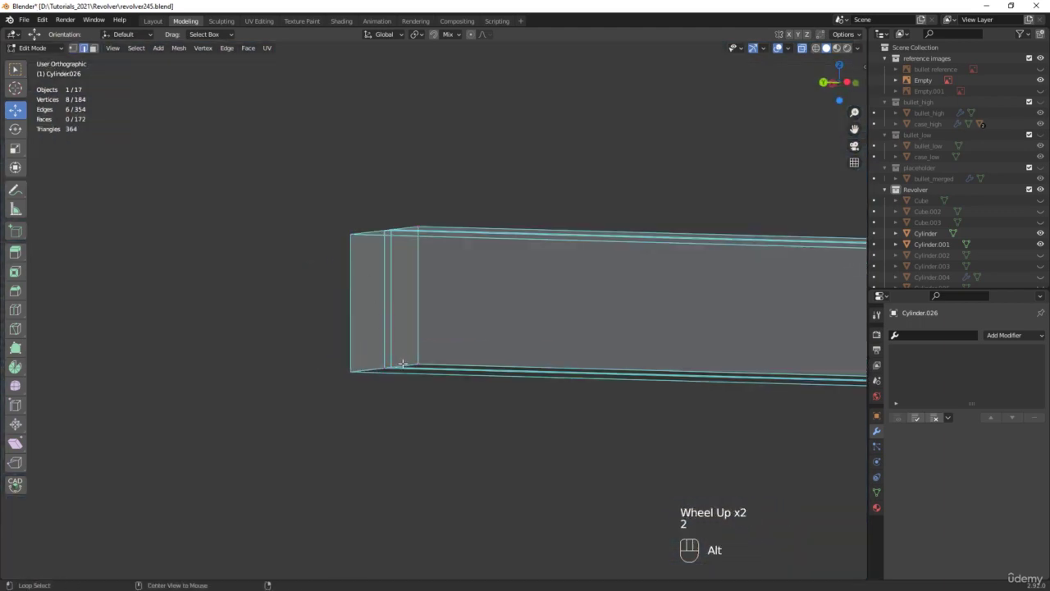
{"action": "left_click", "coordinate": [403, 363], "text": "alt"}
{"action": "left_click", "coordinate": [398, 232], "text": "alt+shift"}
{"action": "middle_click_drag", "start_coordinate": [398, 232], "coordinate": [478, 248]}
{"action": "key", "text": "alt+z"}
{"action": "middle_click_drag", "start_coordinate": [512, 305], "coordinate": [515, 295]}
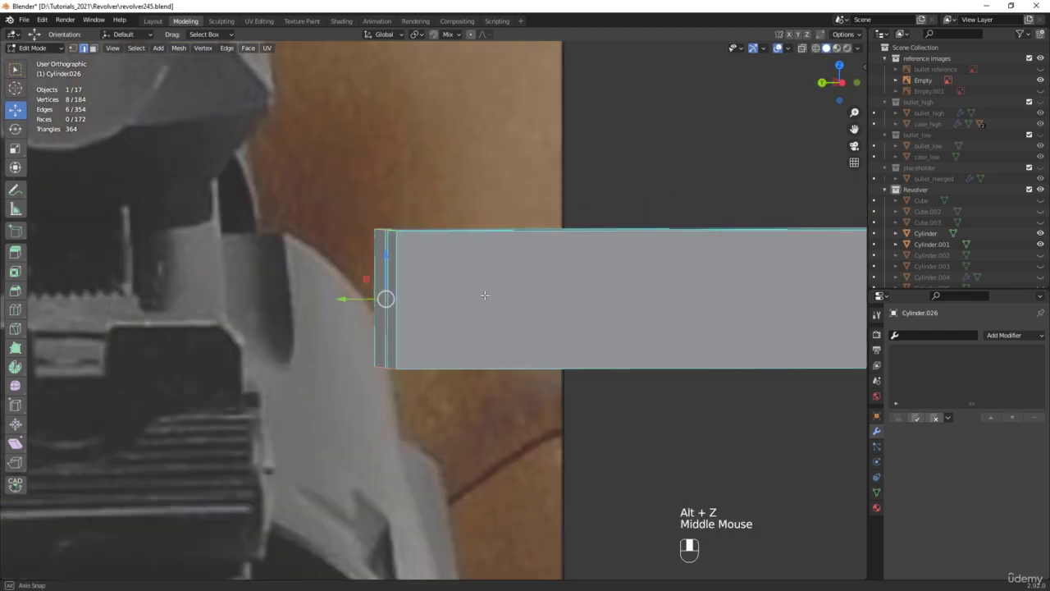
{"action": "key", "text": "ctrl+b"}
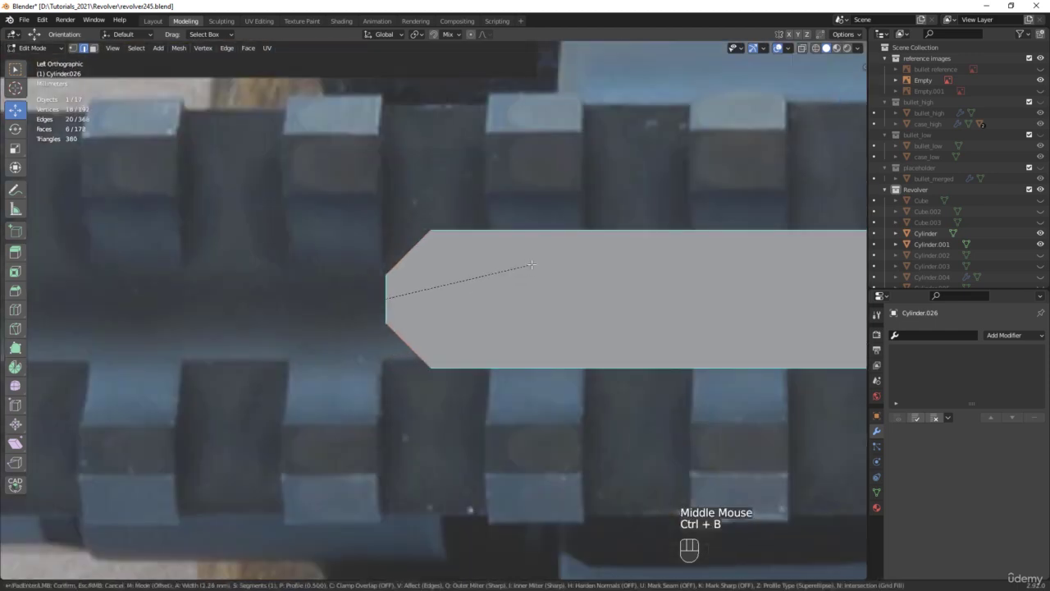
{"action": "scroll", "coordinate": [532, 265], "scroll_direction": "up", "scroll_amount": 1}
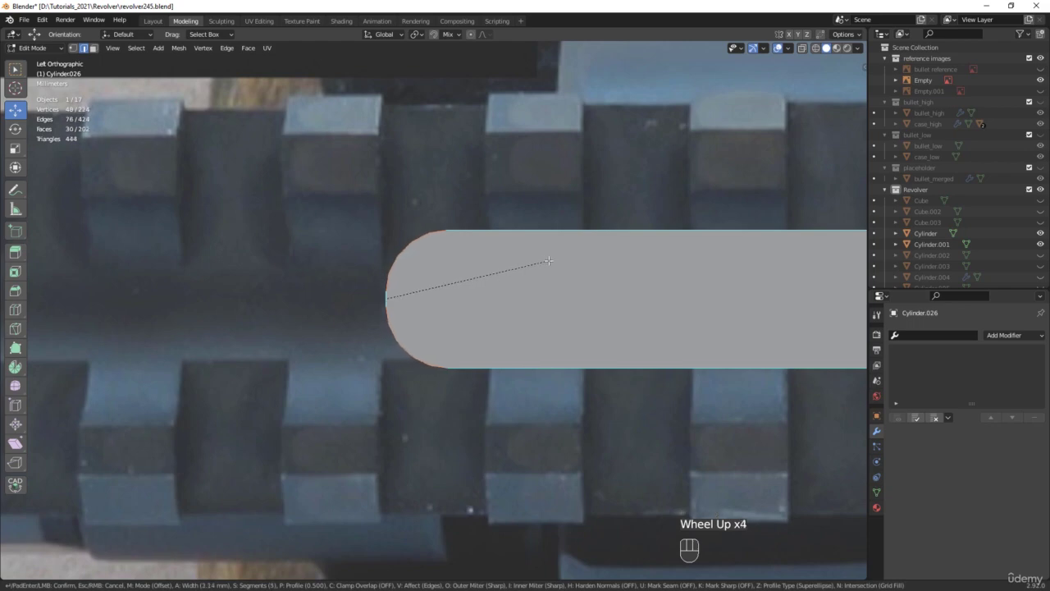
{"action": "left_click", "coordinate": [549, 261]}
On the copy mounted on the revolver, connect the strip's lower side vertex to the block's upper front corner with a diagonal edge
{"action": "scroll", "coordinate": [548, 263], "scroll_direction": "down", "scroll_amount": 2}
{"action": "middle_click_drag", "start_coordinate": [548, 262], "coordinate": [578, 279]}
{"action": "scroll", "coordinate": [578, 300], "scroll_direction": "down", "scroll_amount": 4}
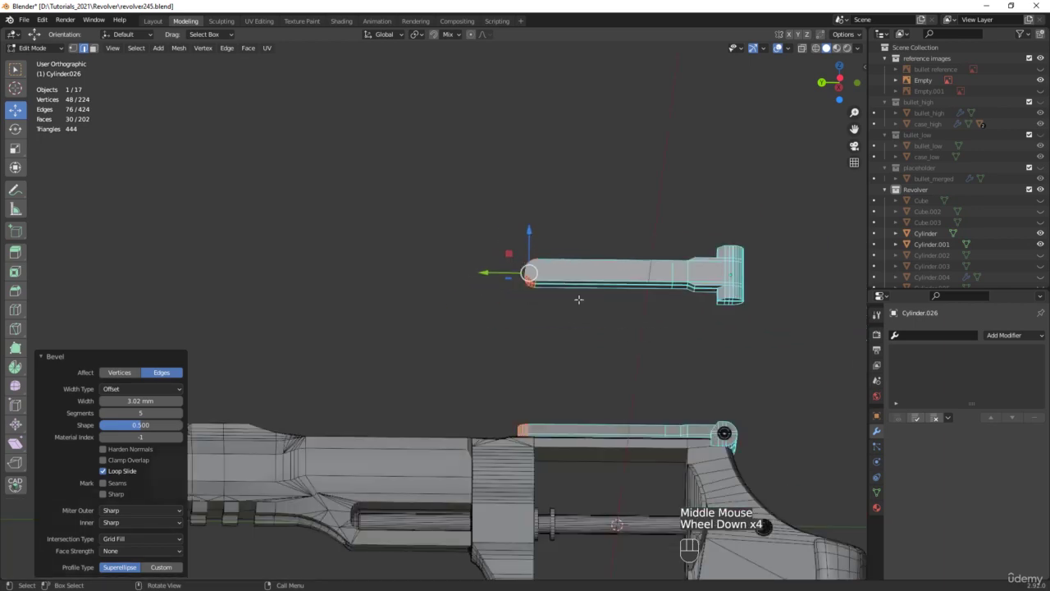
{"action": "key", "text": "Tab"}
{"action": "left_click", "coordinate": [663, 436]}
{"action": "middle_click_drag", "start_coordinate": [663, 435], "coordinate": [388, 352], "text": "alt"}
{"action": "scroll", "coordinate": [387, 352], "scroll_direction": "up", "scroll_amount": 6}
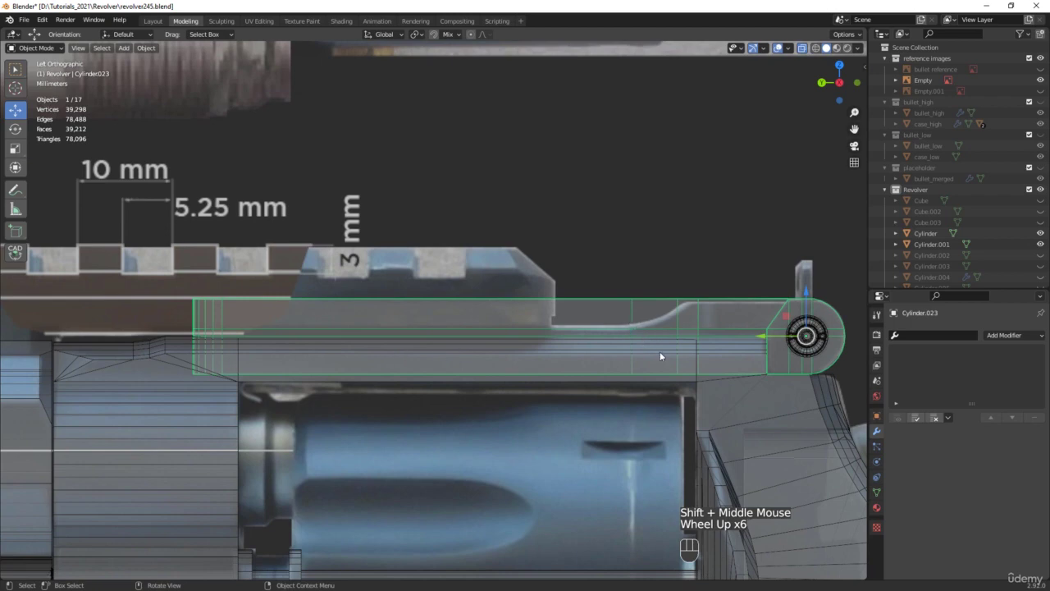
{"action": "key", "text": "Tab"}
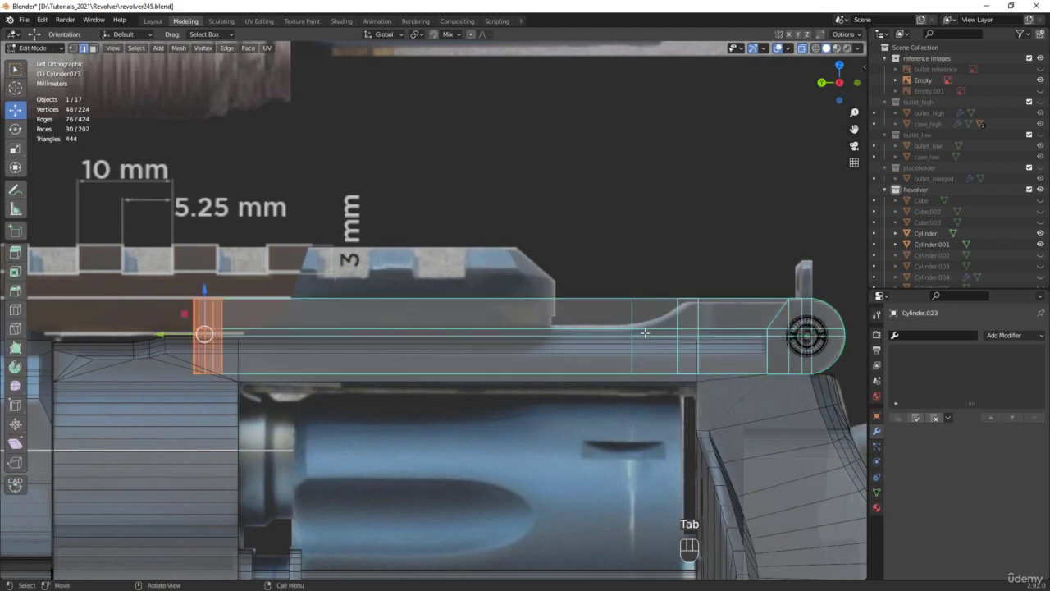
{"action": "left_click", "coordinate": [651, 324]}
{"action": "scroll", "coordinate": [651, 324], "scroll_direction": "up", "scroll_amount": 2}
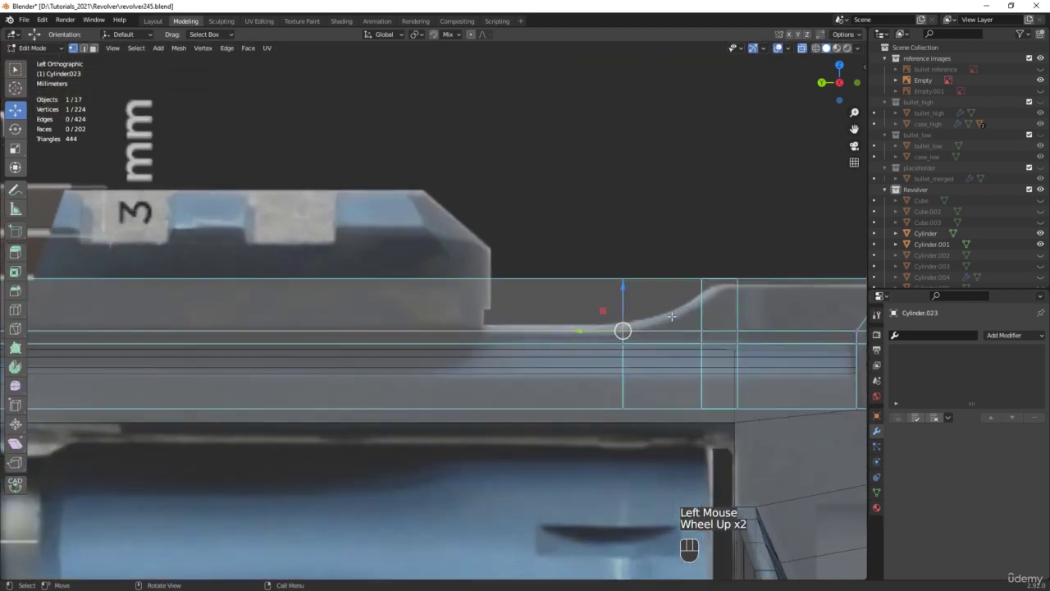
{"action": "left_click", "coordinate": [701, 280], "text": "shift"}
{"action": "middle_click_drag", "start_coordinate": [701, 280], "coordinate": [711, 320]}
{"action": "key", "text": "alt+z"}
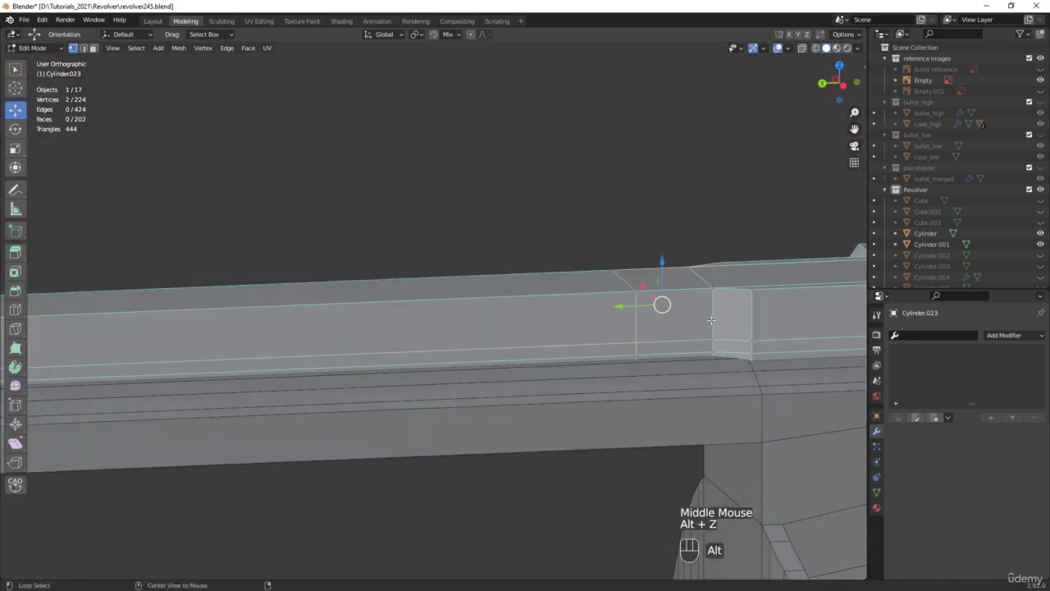
{"action": "left_click", "coordinate": [634, 342]}
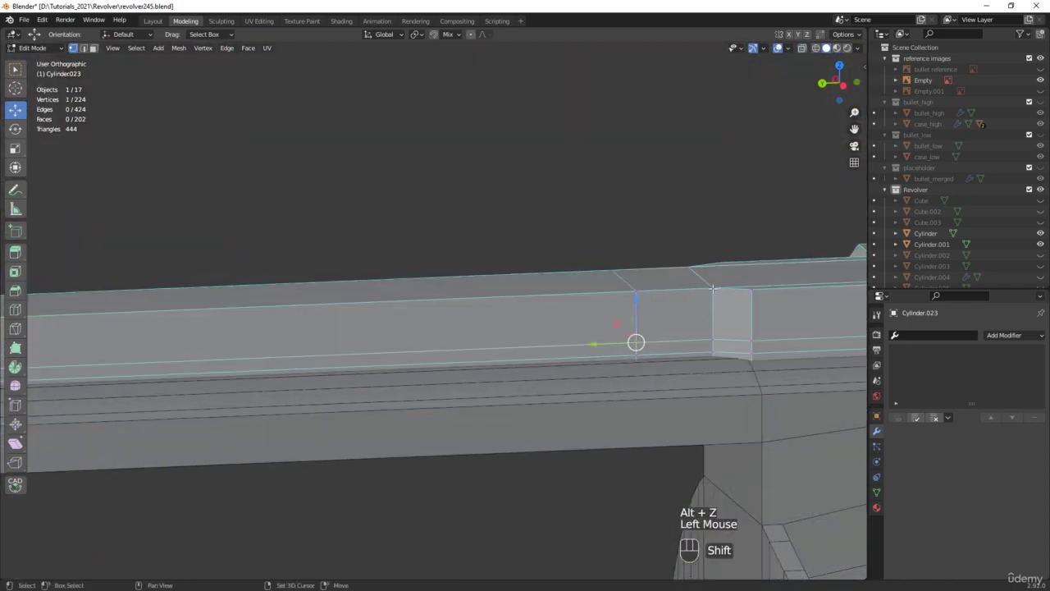
{"action": "left_click", "coordinate": [715, 290], "text": "shift"}
{"action": "key", "text": "j"}
Connect the matching vertices on the strip's opposite side with a diagonal edge
{"action": "middle_click_drag", "start_coordinate": [686, 305], "coordinate": [618, 383]}
{"action": "scroll", "coordinate": [618, 384], "scroll_direction": "up", "scroll_amount": 2}
{"action": "left_click", "coordinate": [637, 383]}
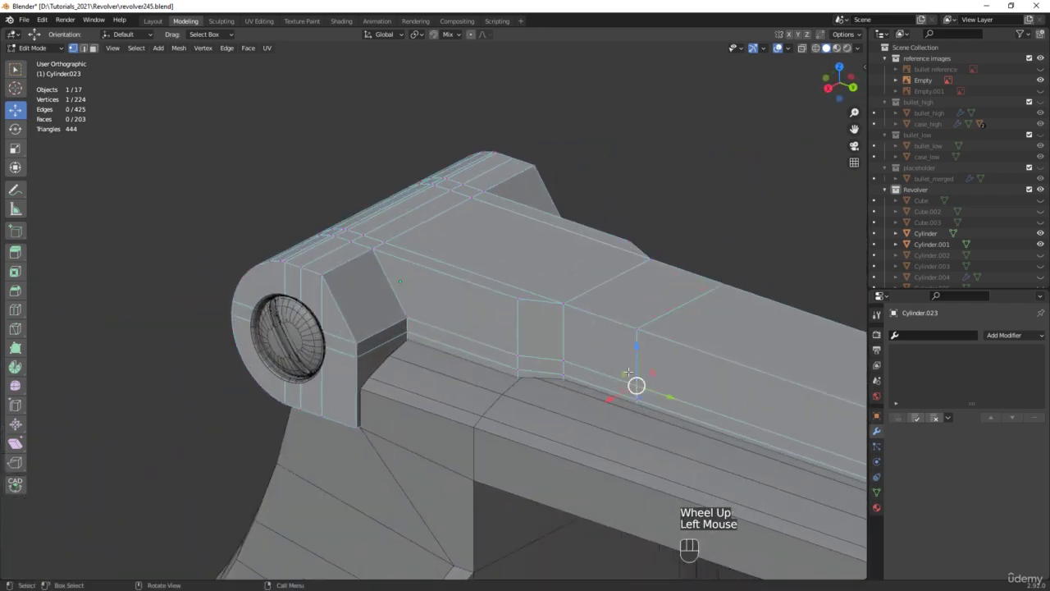
{"action": "left_click", "coordinate": [562, 306], "text": "shift"}
{"action": "key", "text": "j"}
{"action": "scroll", "coordinate": [648, 348], "scroll_direction": "down", "scroll_amount": 6}
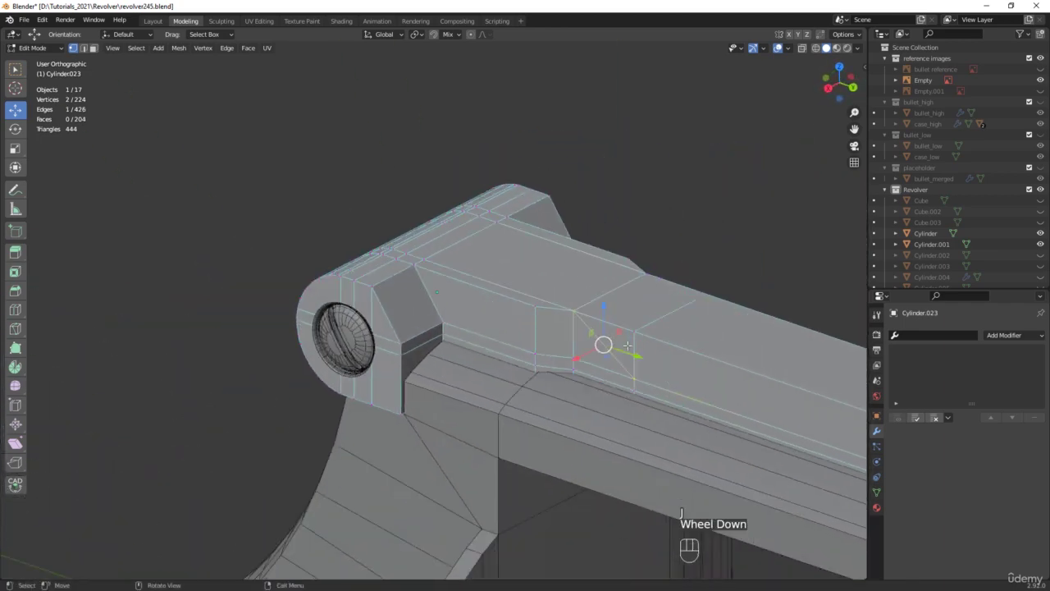
Delete the strip's top faces and upper side faces from the rounded front end back to the diagonal edges
{"action": "middle_click_drag", "start_coordinate": [657, 350], "coordinate": [579, 328]}
{"action": "scroll", "coordinate": [578, 329], "scroll_direction": "up", "scroll_amount": 2}
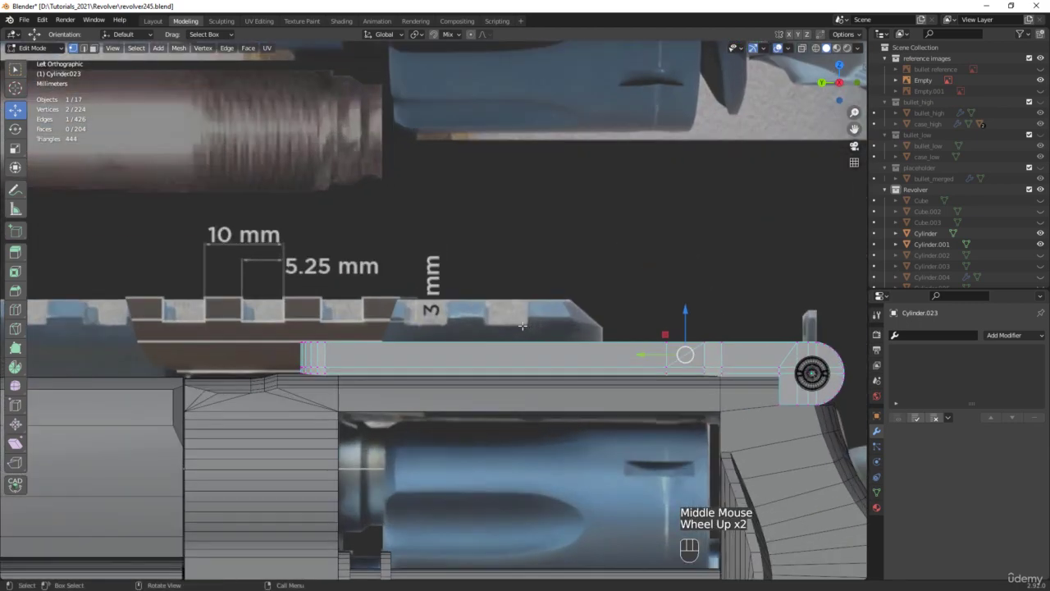
{"action": "key", "text": "3"}
{"action": "key", "text": "alt+z"}
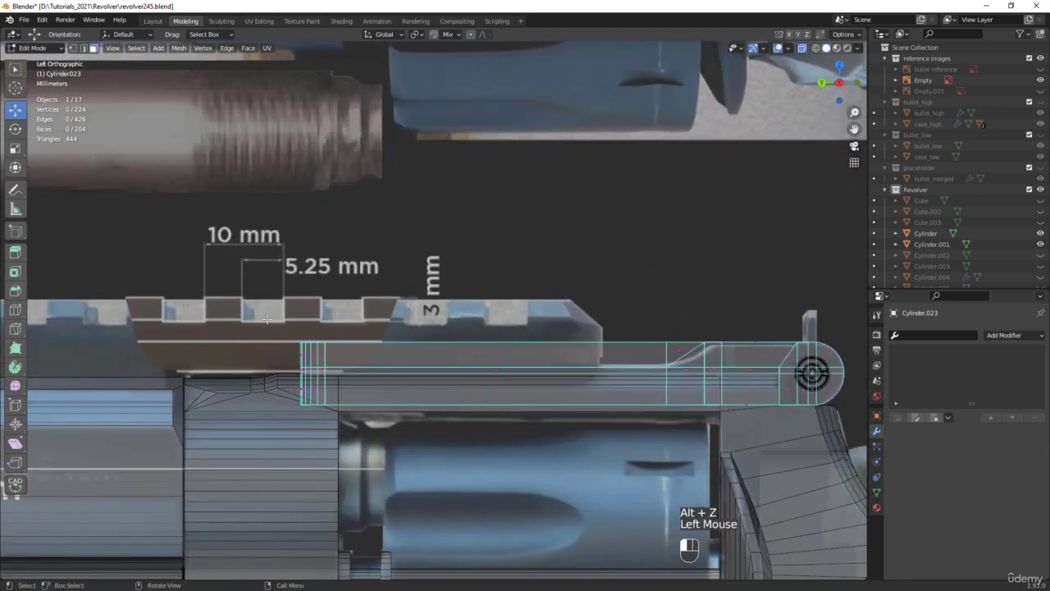
{"action": "left_click_drag", "start_coordinate": [251, 317], "coordinate": [575, 360]}
{"action": "scroll", "coordinate": [575, 360], "scroll_direction": "up", "scroll_amount": 2}
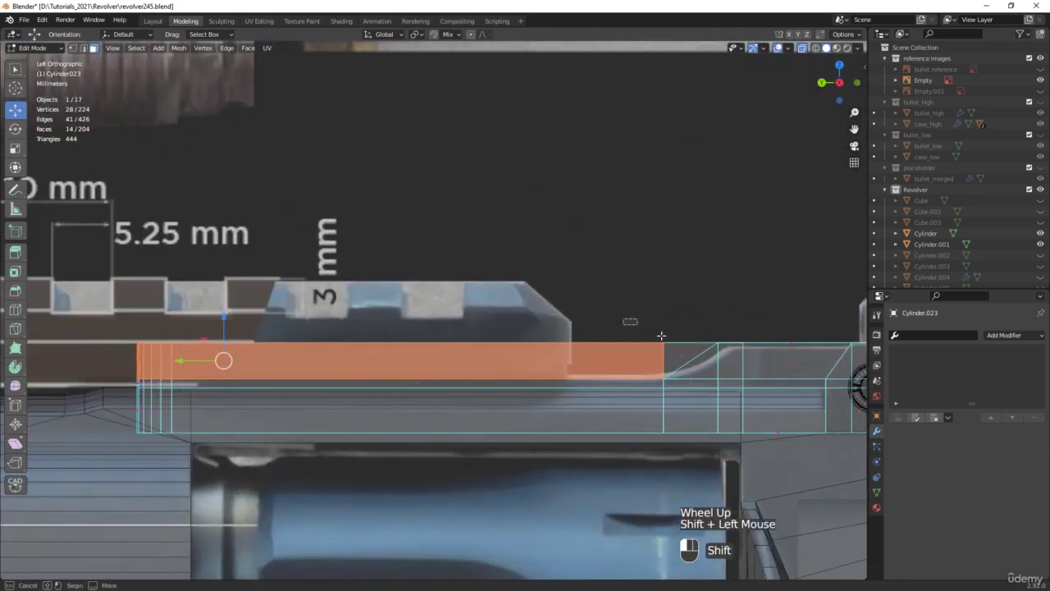
{"action": "left_click", "coordinate": [689, 358], "text": "shift"}
{"action": "middle_click_drag", "start_coordinate": [694, 338], "coordinate": [682, 340]}
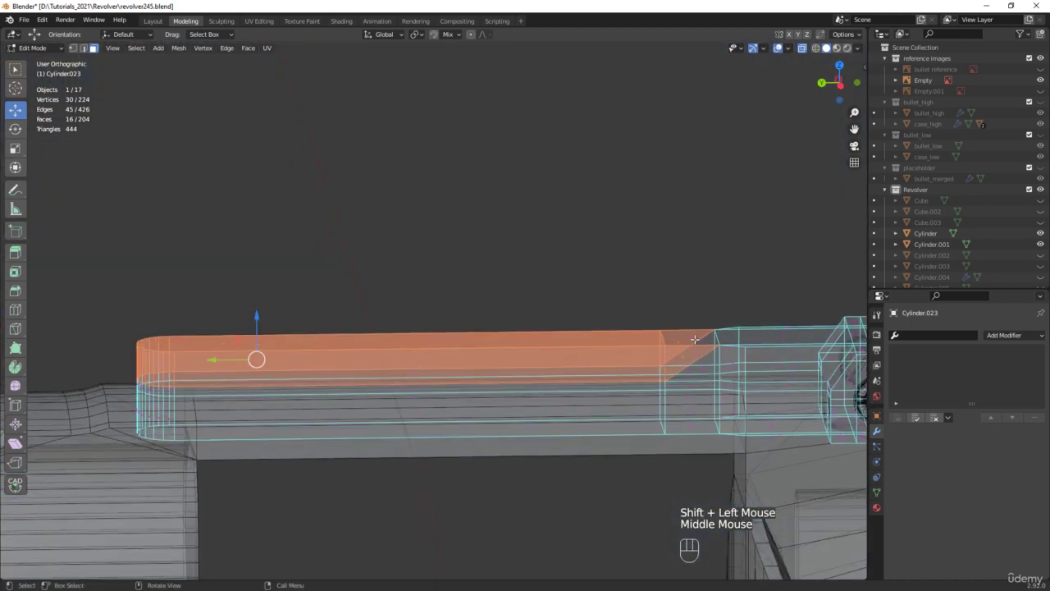
{"action": "key", "text": "alt+z"}
{"action": "left_click", "coordinate": [681, 339], "text": "shift"}
{"action": "key", "text": "x"}
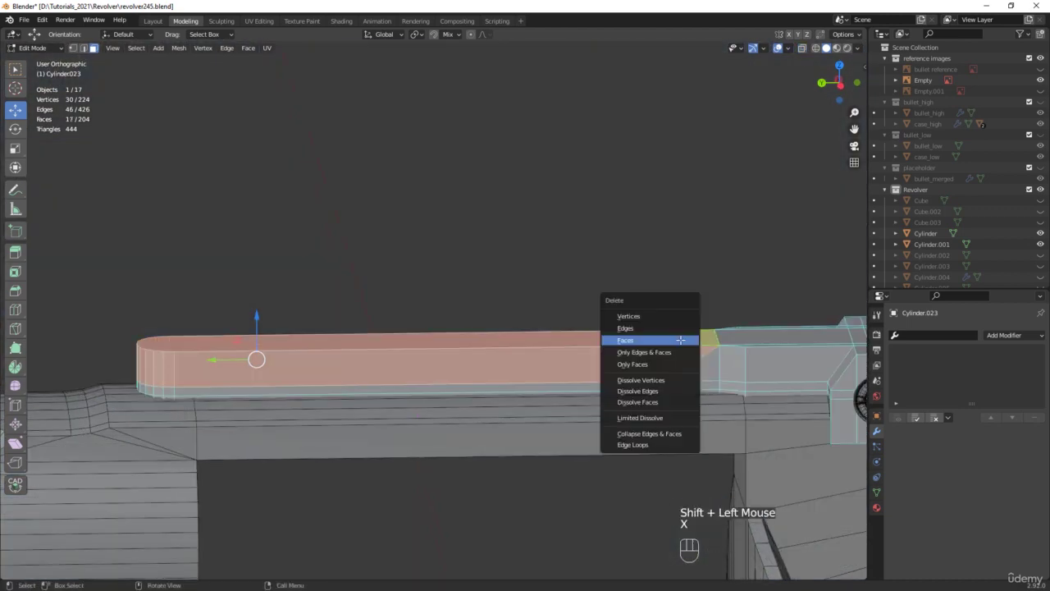
{"action": "left_click", "coordinate": [681, 339]}
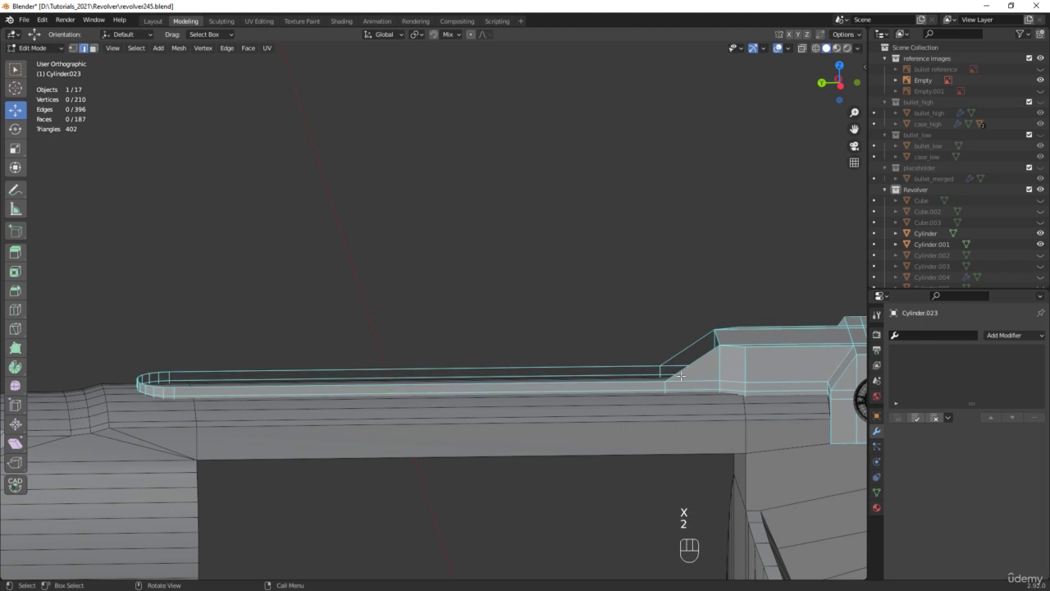
Fill the strip's open top with a face split across the foot of the slope, and save as revolver246.blend
{"action": "left_click", "coordinate": [682, 373], "text": "alt"}
{"action": "key", "text": "f"}
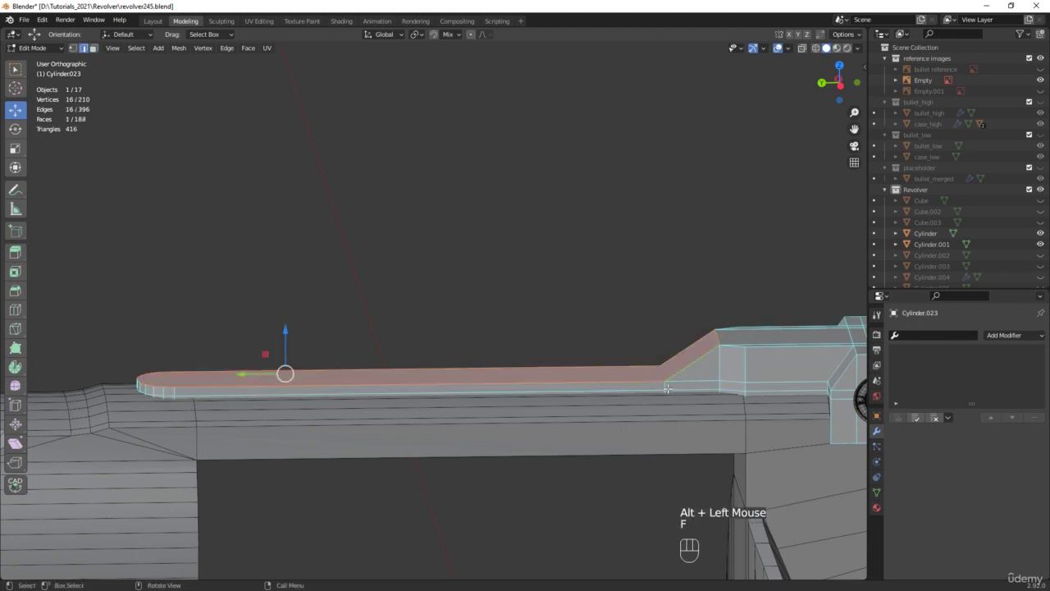
{"action": "key", "text": "1"}
{"action": "left_click", "coordinate": [666, 380]}
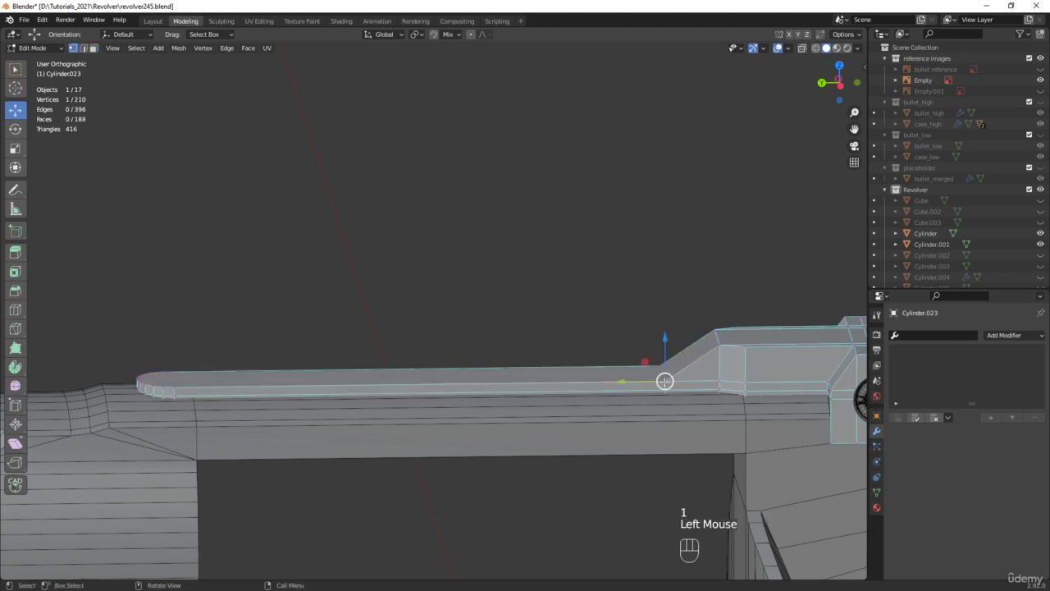
{"action": "left_click", "coordinate": [659, 367], "text": "shift"}
{"action": "key", "text": "j"}
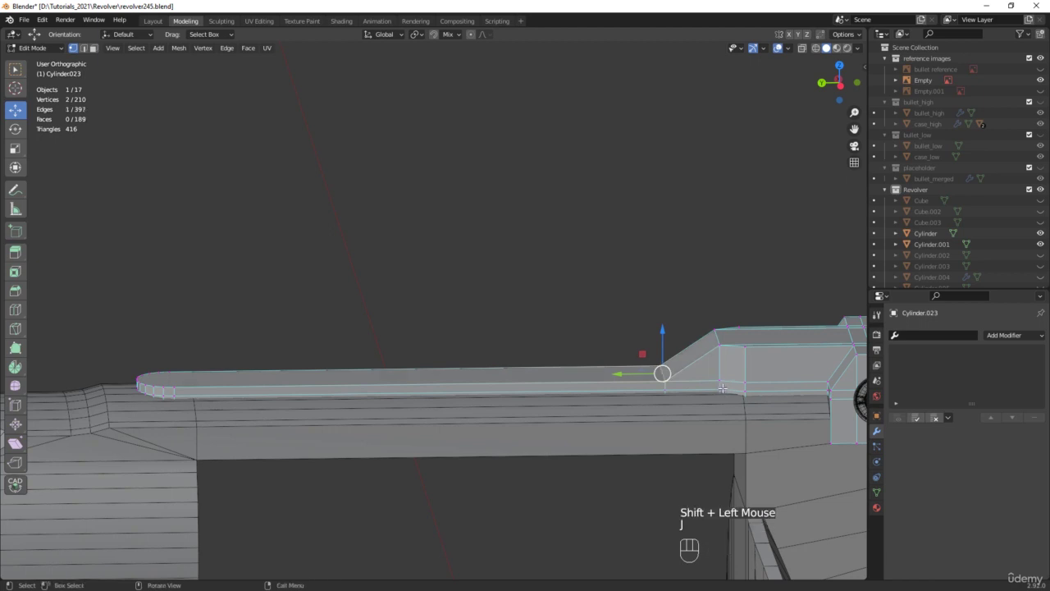
{"action": "key", "text": "ctrl+alt+s"}
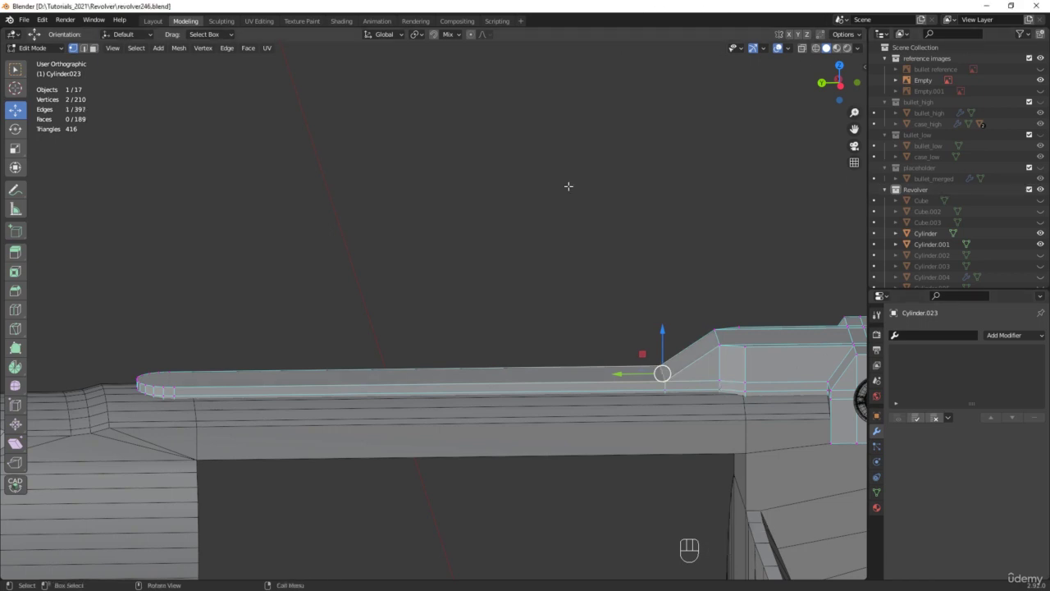
Isolate the sight part and delete the wider block's two lower side faces and the adjoining underside face
{"action": "key", "text": "slash"}
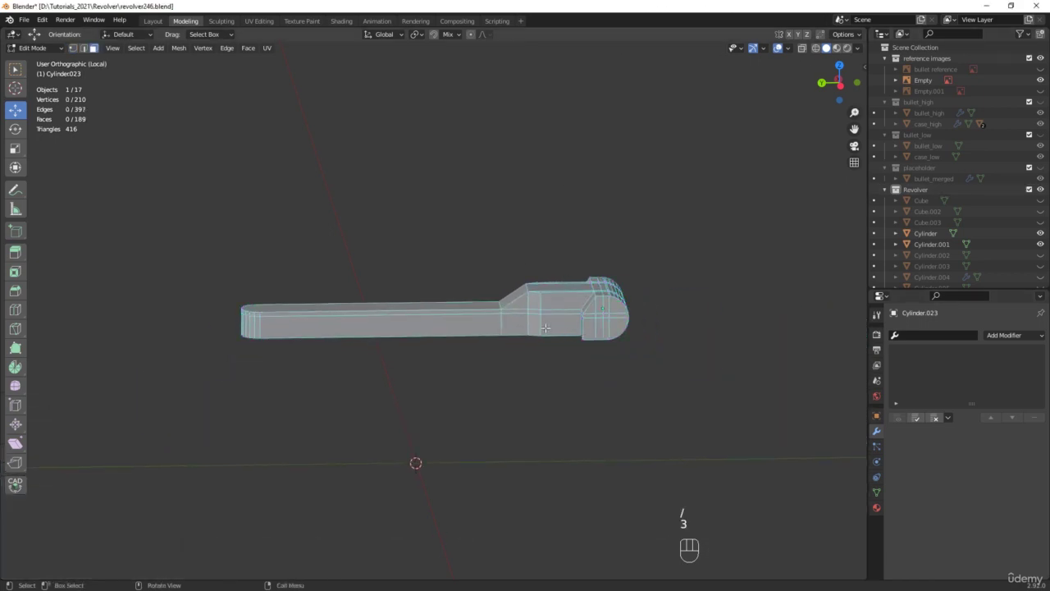
{"action": "left_click", "coordinate": [534, 323]}
{"action": "left_click", "coordinate": [534, 323], "text": "shift"}
{"action": "middle_click_drag", "start_coordinate": [534, 323], "coordinate": [546, 323]}
{"action": "scroll", "coordinate": [553, 333], "scroll_direction": "up", "scroll_amount": 3}
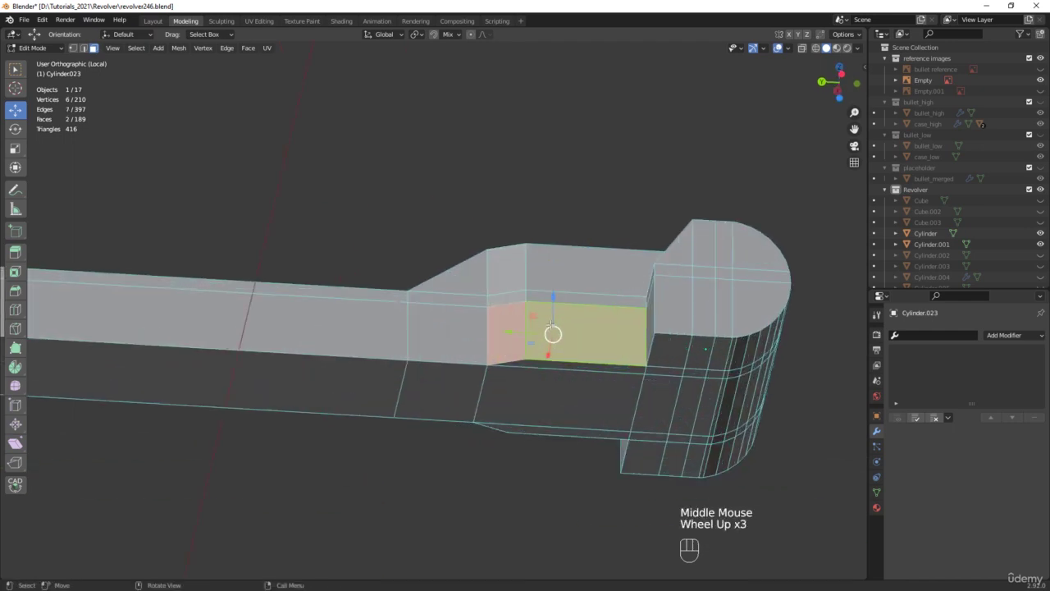
{"action": "scroll", "coordinate": [552, 327], "scroll_direction": "up", "scroll_amount": 1}
{"action": "left_click", "coordinate": [572, 370], "text": "shift"}
{"action": "key", "text": "x"}
{"action": "left_click", "coordinate": [573, 376]}
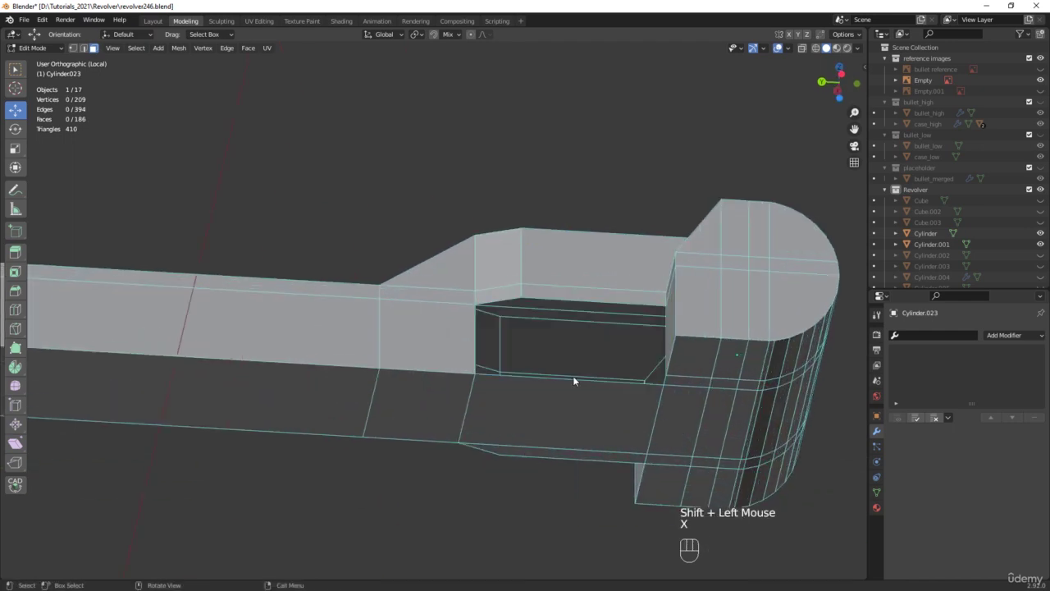
Extrude the two edges at the front of the side opening about 4.83 mm rearward along Y
{"action": "key", "text": "2"}
{"action": "left_click", "coordinate": [473, 331]}
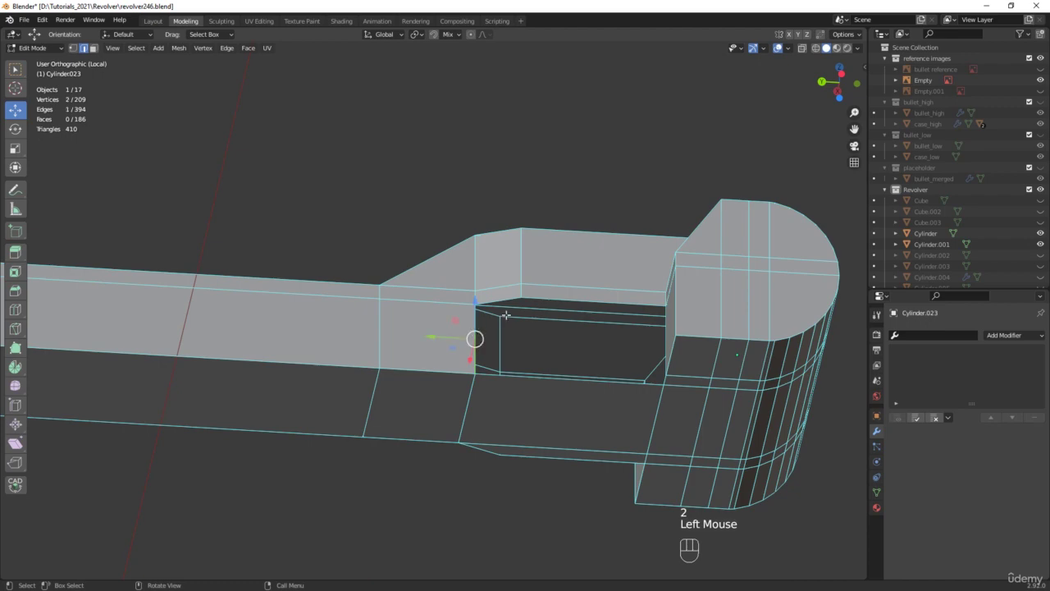
{"action": "mouse_move", "coordinate": [506, 316]}
{"action": "middle_mouse_down"}
{"action": "mouse_move", "coordinate": [504, 302]}
{"action": "mouse_move", "coordinate": [545, 305]}
{"action": "mouse_move", "coordinate": [526, 316]}
{"action": "middle_mouse_up"}
{"action": "scroll", "coordinate": [505, 302], "scroll_direction": "up", "scroll_amount": 2}
{"action": "left_click", "coordinate": [509, 295], "text": "shift"}
{"action": "key", "text": "e"}
{"action": "right_click", "coordinate": [491, 338]}
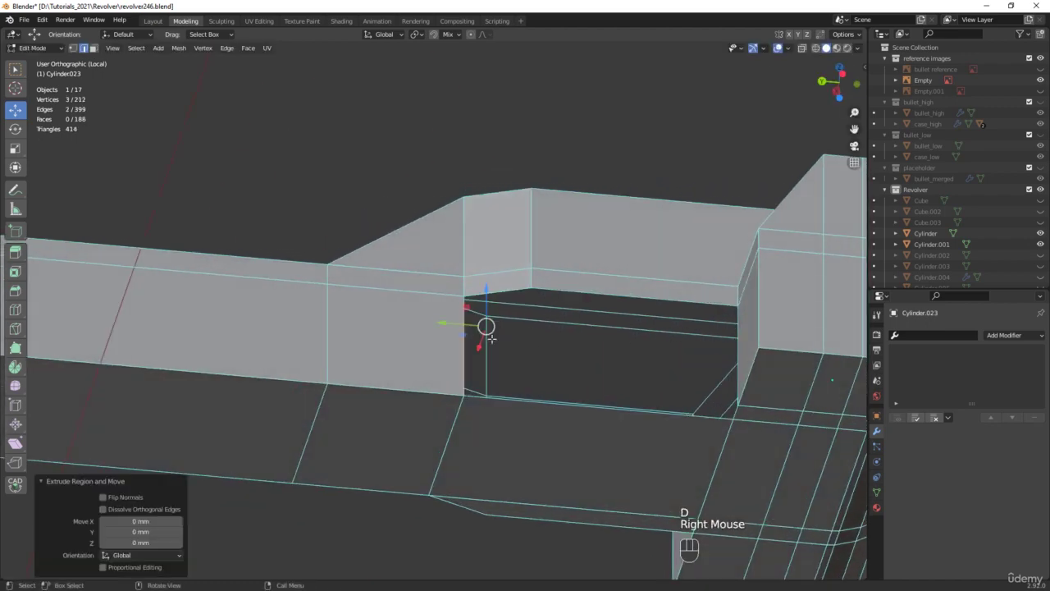
{"action": "left_click_drag", "start_coordinate": [450, 324], "coordinate": [638, 309]}
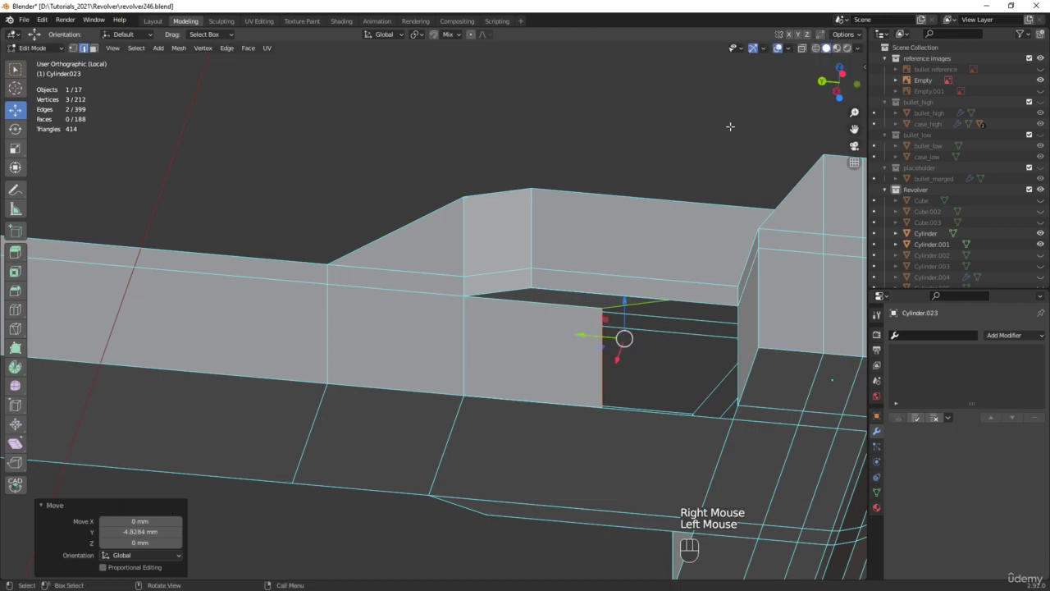
Flatten the extruded edges by scaling them to 0 along the Y axis
{"action": "middle_click_drag", "start_coordinate": [731, 127], "coordinate": [709, 126]}
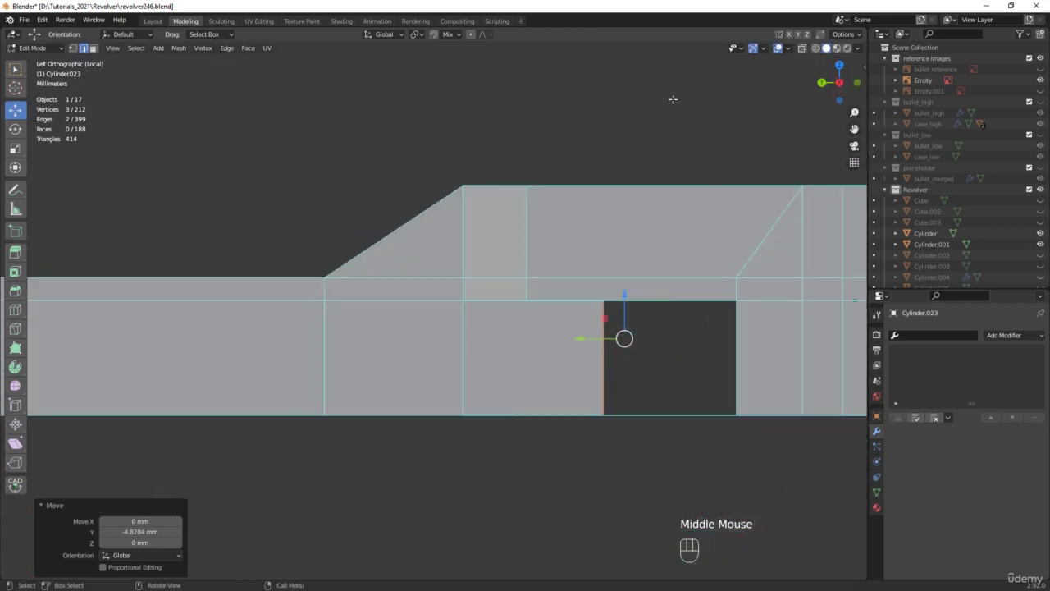
{"action": "key", "text": "s"}
{"action": "key", "text": "y"}
{"action": "key", "text": "0"}
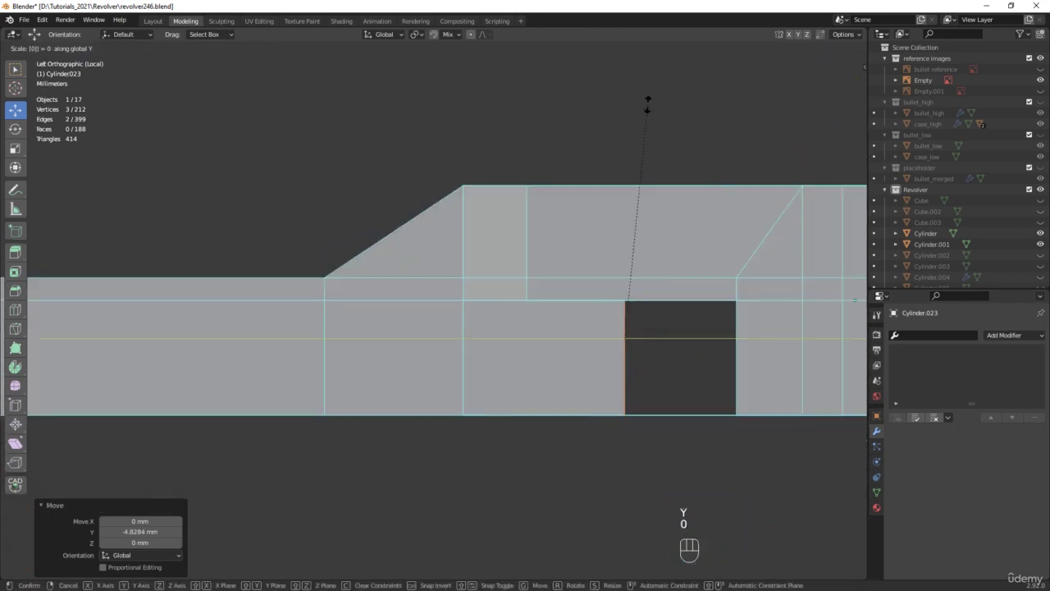
{"action": "left_click", "coordinate": [649, 104]}
Move the flattened edges about 3.01 mm farther rearward along Y toward the round sight base
{"action": "middle_click_drag", "start_coordinate": [708, 361], "coordinate": [514, 289]}
{"action": "scroll", "coordinate": [534, 289], "scroll_direction": "up", "scroll_amount": 2}
{"action": "scroll", "coordinate": [534, 289], "scroll_direction": "up", "scroll_amount": 1}
{"action": "left_click_drag", "start_coordinate": [372, 300], "coordinate": [499, 298]}
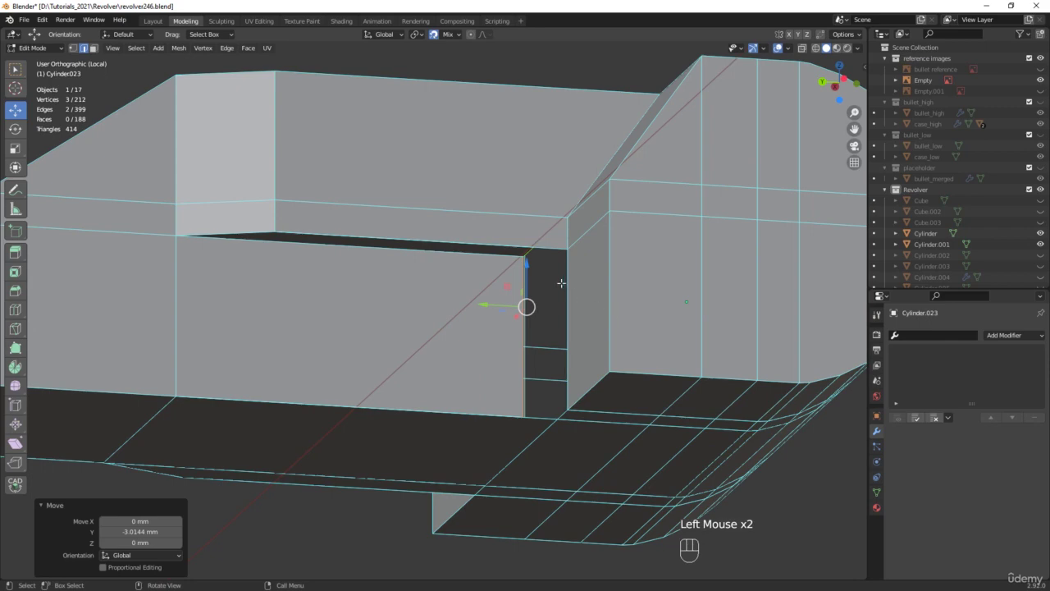
Snap the extruded edges along Y to the opening's rear corner, and merge all vertices by distance
{"action": "middle_click_drag", "start_coordinate": [561, 283], "coordinate": [596, 294]}
{"action": "left_click_drag", "start_coordinate": [496, 304], "coordinate": [572, 251]}
{"action": "middle_click_drag", "start_coordinate": [574, 254], "coordinate": [587, 318]}
{"action": "key", "text": "1"}
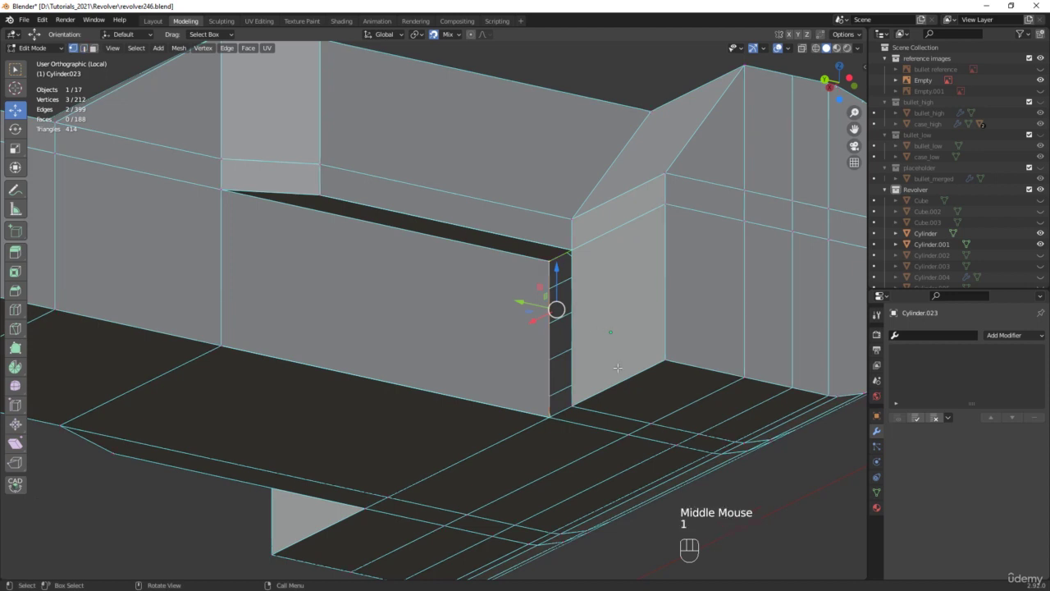
{"action": "key", "text": "a"}
{"action": "key", "text": "m"}
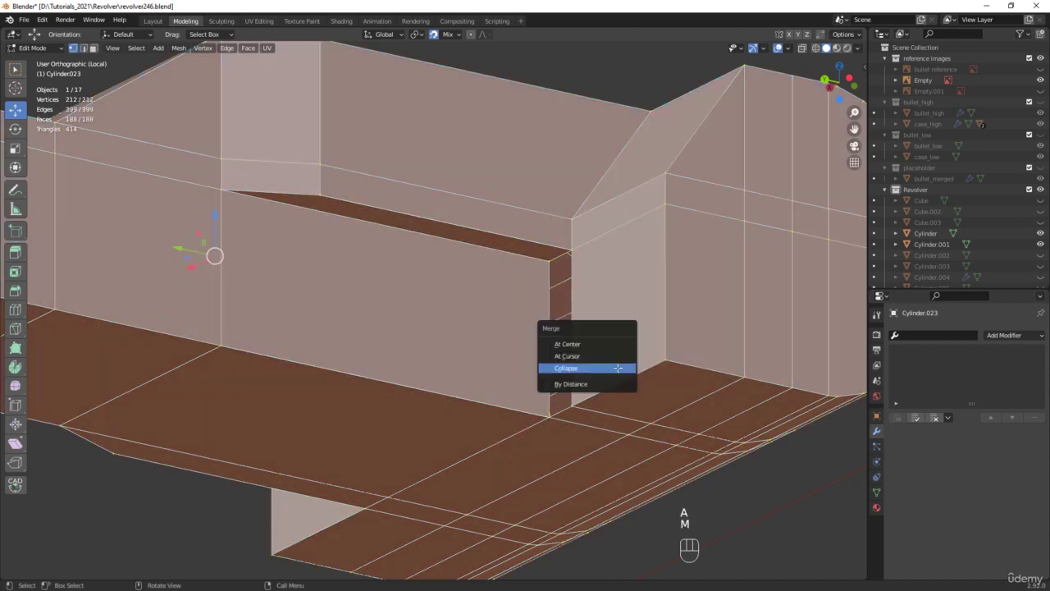
{"action": "left_click", "coordinate": [595, 383]}
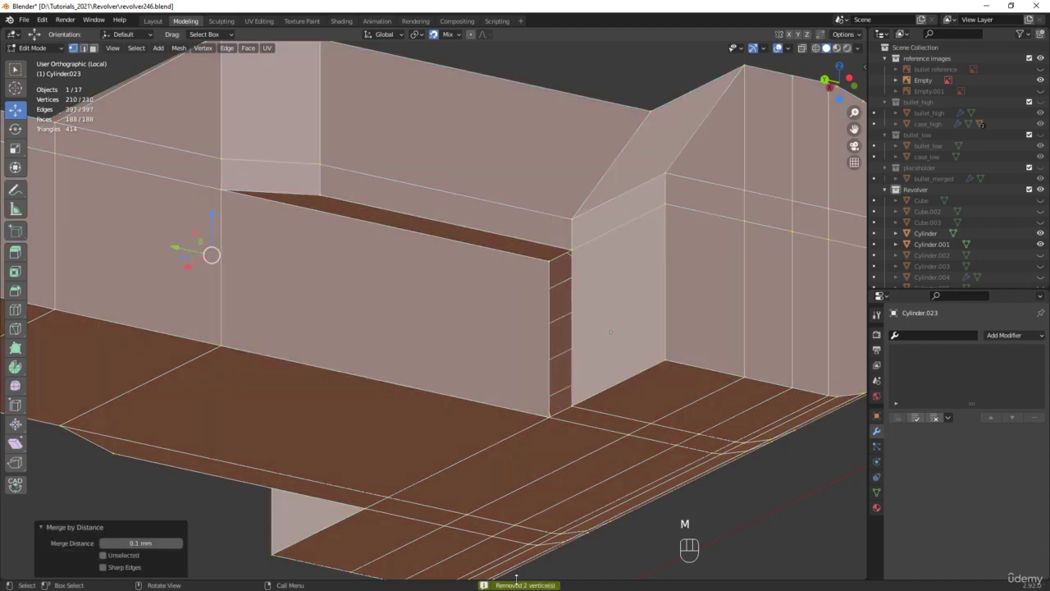
Fill the narrow vertical gap at the rear end of the side opening with a face
{"action": "key", "text": "2"}
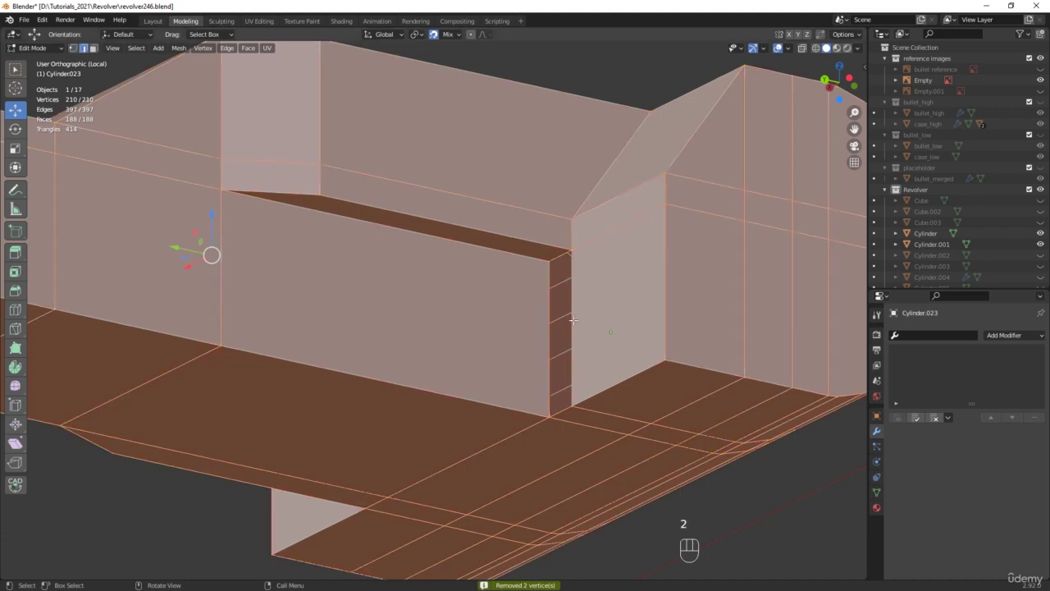
{"action": "left_click", "coordinate": [573, 318], "text": "alt"}
{"action": "key", "text": "f"}
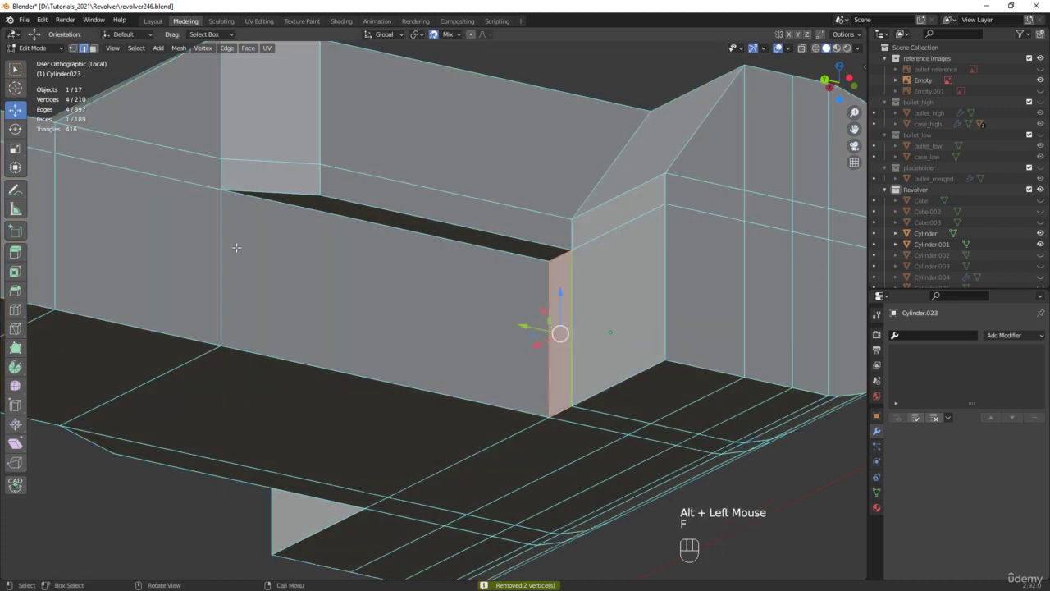
Bevel the vertical edges at the inner front corner of the side recess by 1.45 mm with 3 segments
{"action": "scroll", "coordinate": [347, 234], "scroll_direction": "down", "scroll_amount": 3}
{"action": "middle_click_drag", "start_coordinate": [347, 235], "coordinate": [338, 273]}
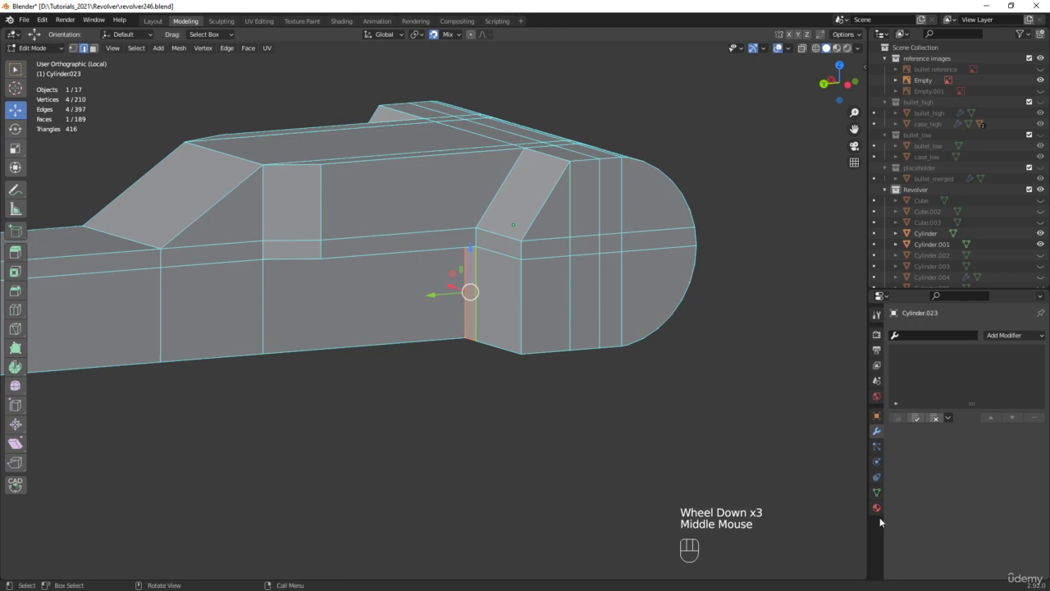
{"action": "left_click", "coordinate": [322, 195], "text": "alt"}
{"action": "middle_click_drag", "start_coordinate": [373, 208], "coordinate": [423, 332]}
{"action": "scroll", "coordinate": [312, 201], "scroll_direction": "up", "scroll_amount": 2}
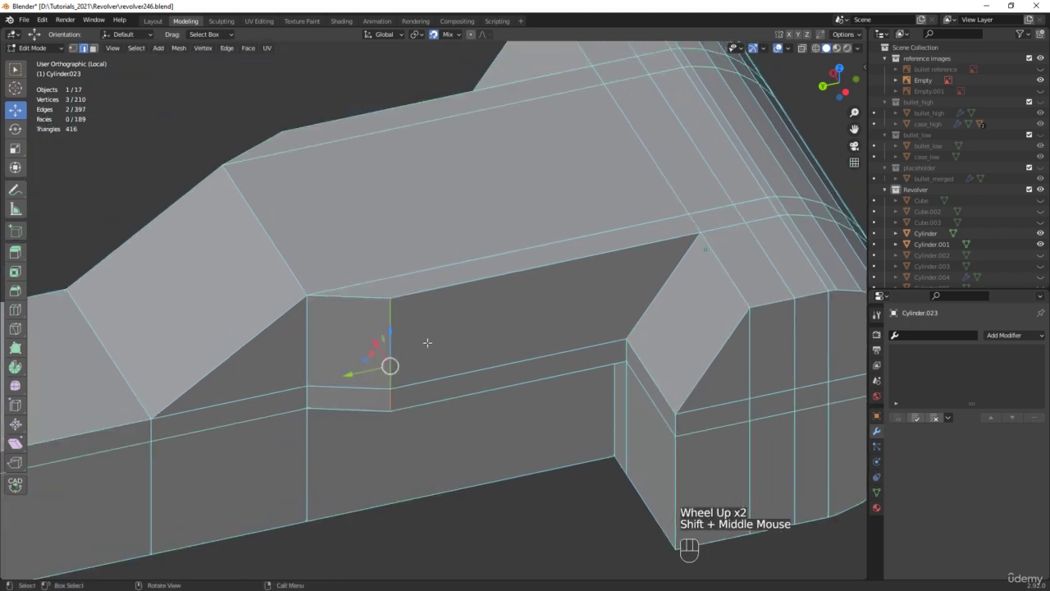
{"action": "key", "text": "ctrl+b"}
{"action": "scroll", "coordinate": [475, 318], "scroll_direction": "up", "scroll_amount": 1}
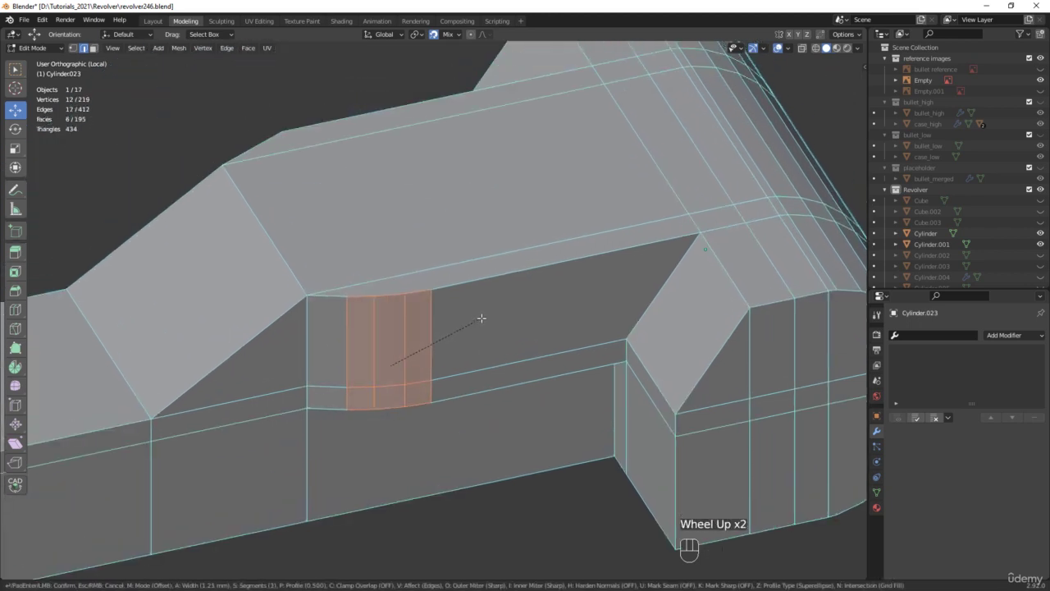
{"action": "left_click", "coordinate": [486, 319]}
Save the model as the next numbered version, revolver247.blend
{"action": "scroll", "coordinate": [485, 320], "scroll_direction": "down", "scroll_amount": 2}
{"action": "middle_click_drag", "start_coordinate": [484, 320], "coordinate": [388, 321]}
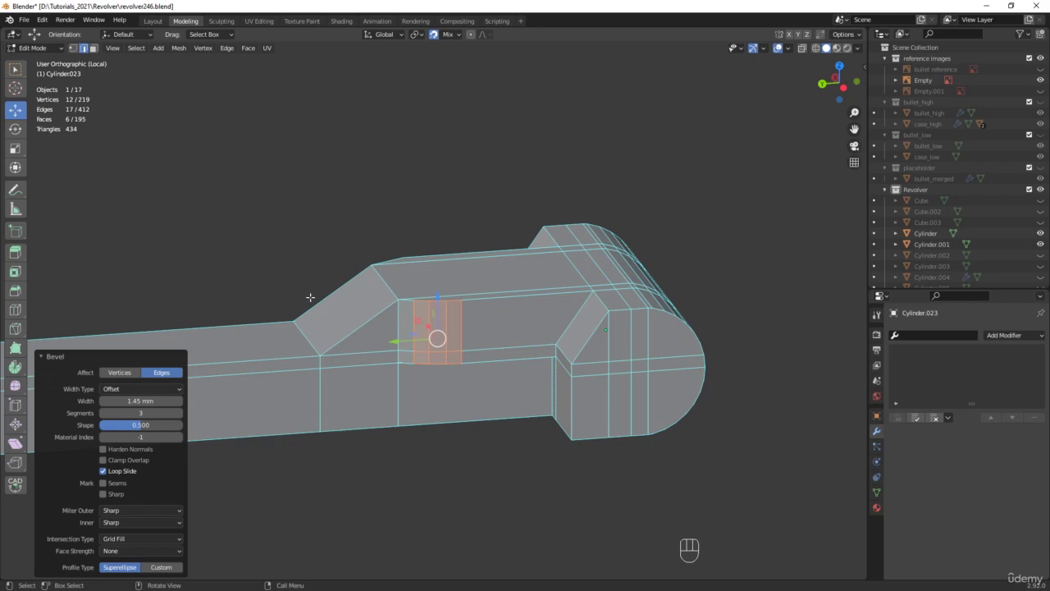
{"action": "key", "text": "ctrl+alt+s"}
Dissolve the lower horizontal edge loop running around the part, leaving out its edges at the rounded end
{"action": "middle_click_drag", "start_coordinate": [310, 297], "coordinate": [618, 254]}
{"action": "scroll", "coordinate": [640, 308], "scroll_direction": "down", "scroll_amount": 1}
{"action": "key", "text": "2"}
{"action": "left_click", "coordinate": [533, 325], "text": "alt"}
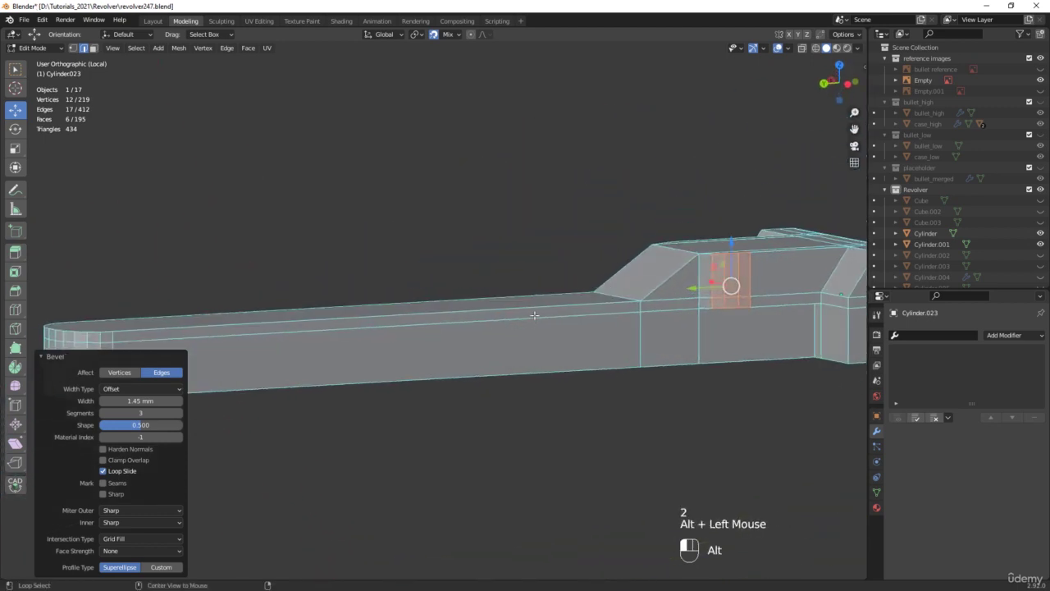
{"action": "middle_click_drag", "start_coordinate": [533, 325], "coordinate": [497, 336]}
{"action": "scroll", "coordinate": [496, 302], "scroll_direction": "up", "scroll_amount": 3}
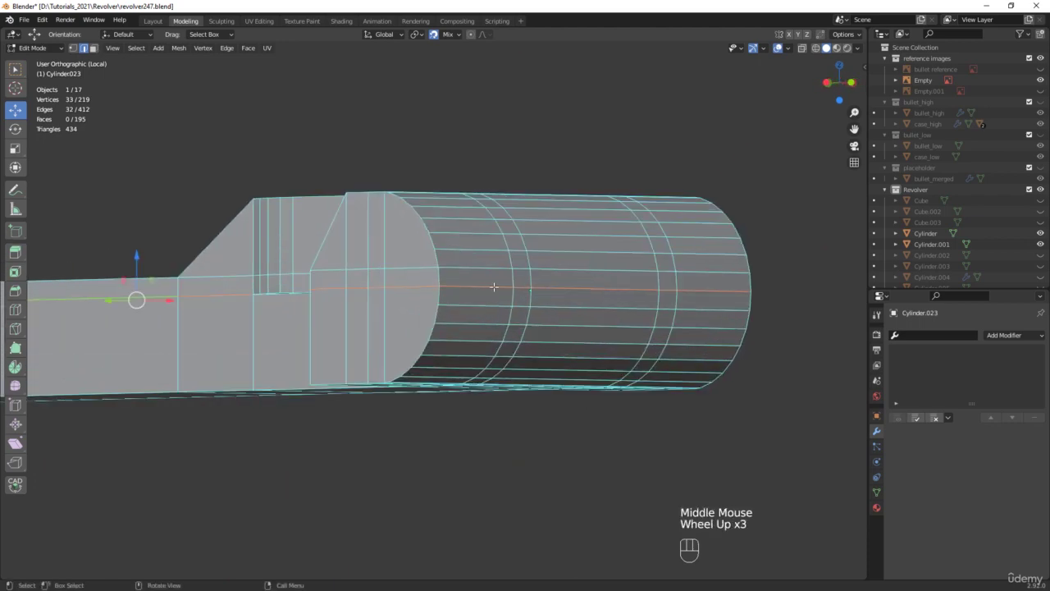
{"action": "middle_click_drag", "start_coordinate": [494, 286], "coordinate": [605, 304]}
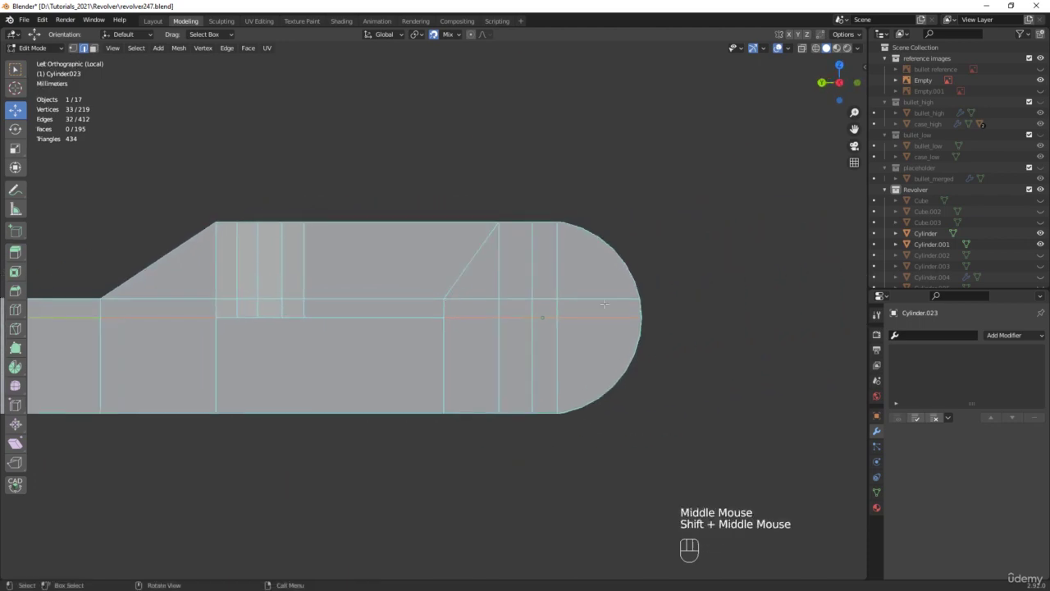
{"action": "key", "text": "alt+z"}
{"action": "left_click_drag", "start_coordinate": [692, 236], "coordinate": [567, 345], "text": "ctrl"}
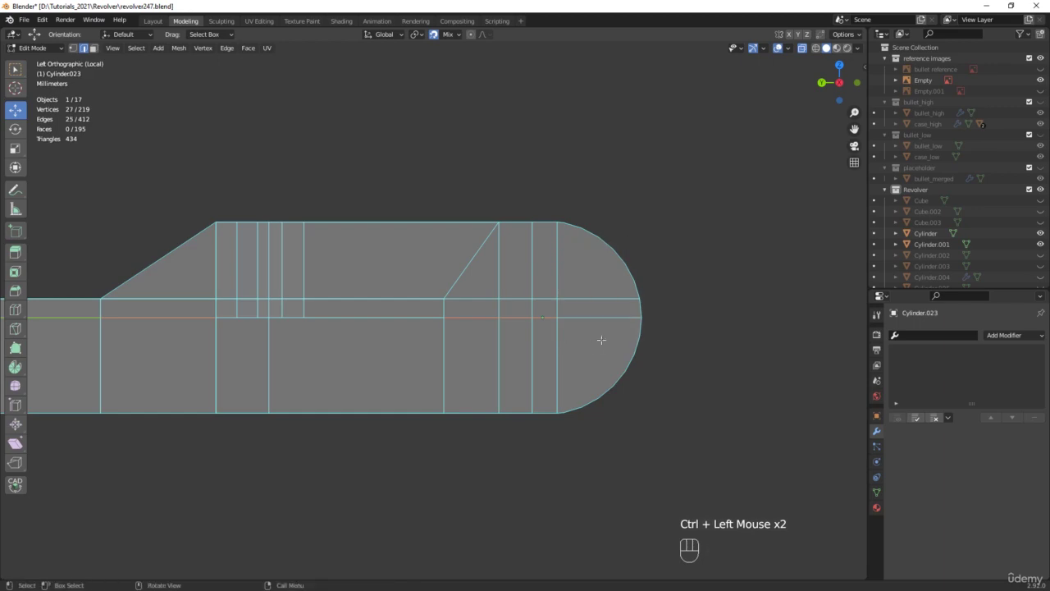
{"action": "middle_click_drag", "start_coordinate": [602, 340], "coordinate": [567, 320]}
{"action": "key", "text": "alt+z"}
{"action": "key", "text": "x"}
{"action": "left_click", "coordinate": [497, 382]}
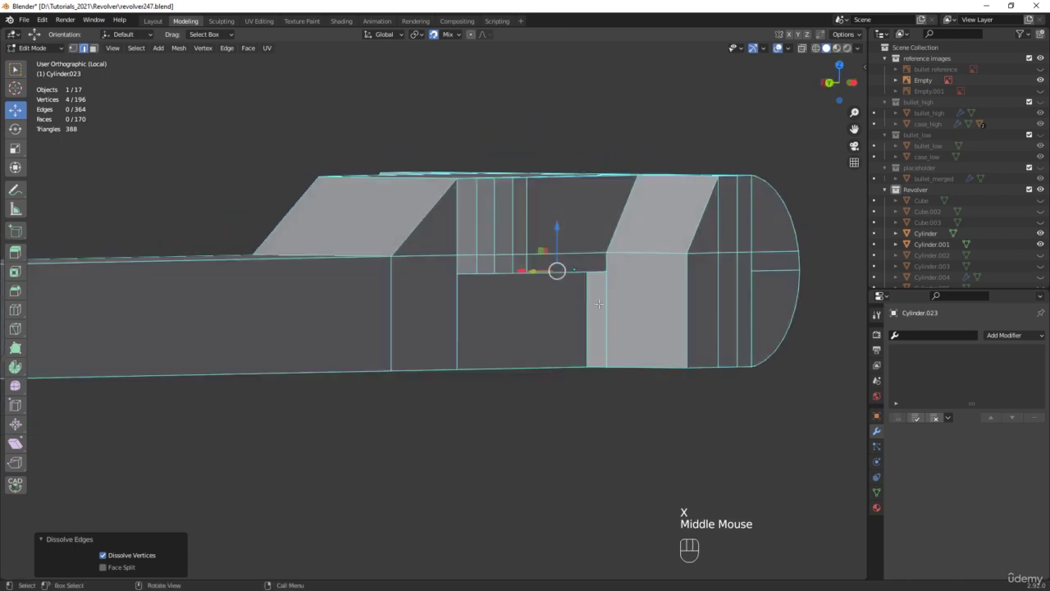
Connect the side opening's upper rear corner vertex to the outer corner vertex where the base's slope begins
{"action": "scroll", "coordinate": [566, 320], "scroll_direction": "up", "scroll_amount": 2}
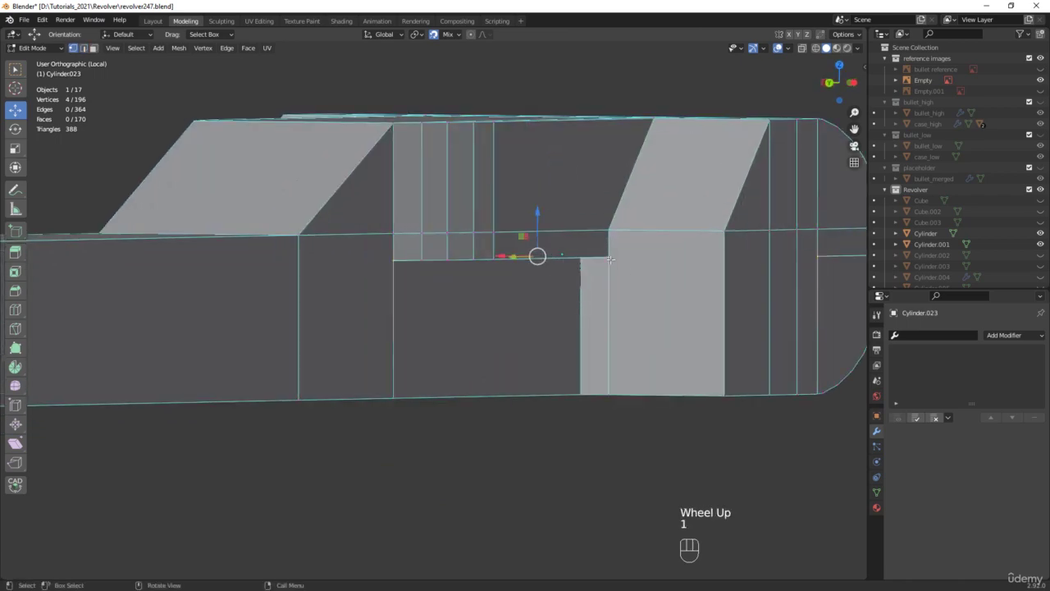
{"action": "left_click", "coordinate": [608, 256]}
{"action": "left_click", "coordinate": [723, 233], "text": "shift"}
{"action": "key", "text": "j"}
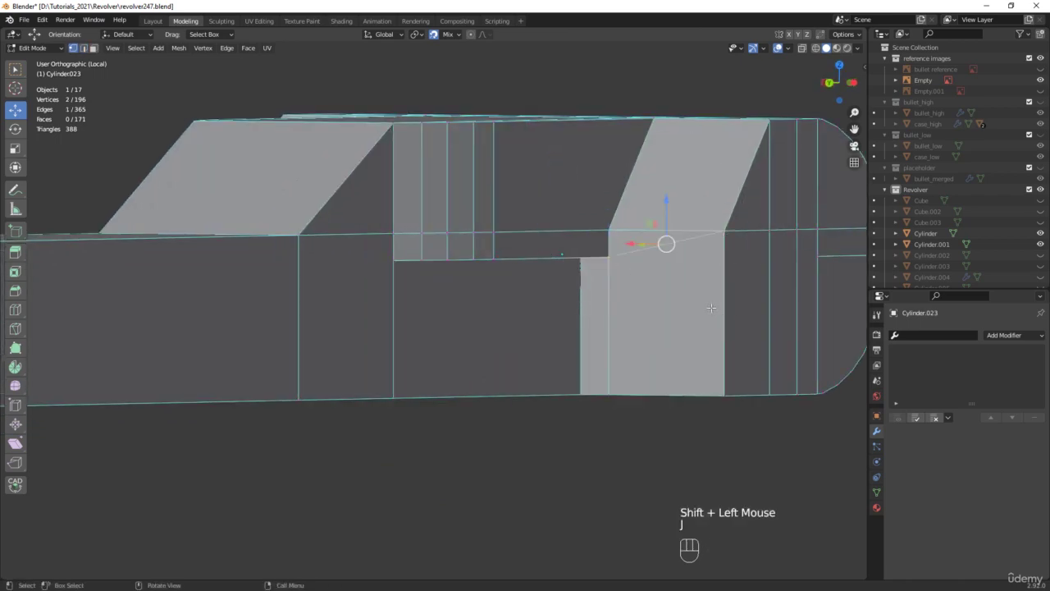
Dissolve the edge loop that follows the recess's upper edge and wraps around the round base
{"action": "scroll", "coordinate": [680, 264], "scroll_direction": "down", "scroll_amount": 2}
{"action": "middle_click_drag", "start_coordinate": [680, 262], "coordinate": [542, 353]}
{"action": "middle_click_drag", "start_coordinate": [541, 353], "coordinate": [574, 328]}
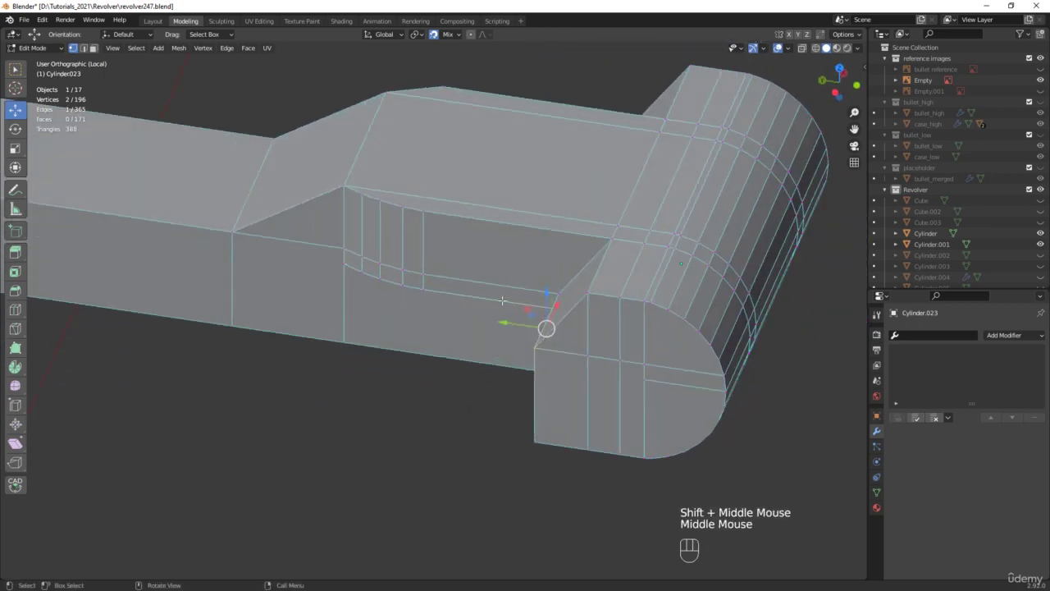
{"action": "key", "text": "2"}
{"action": "left_click", "coordinate": [555, 225], "text": "alt"}
{"action": "scroll", "coordinate": [555, 225], "scroll_direction": "down", "scroll_amount": 2}
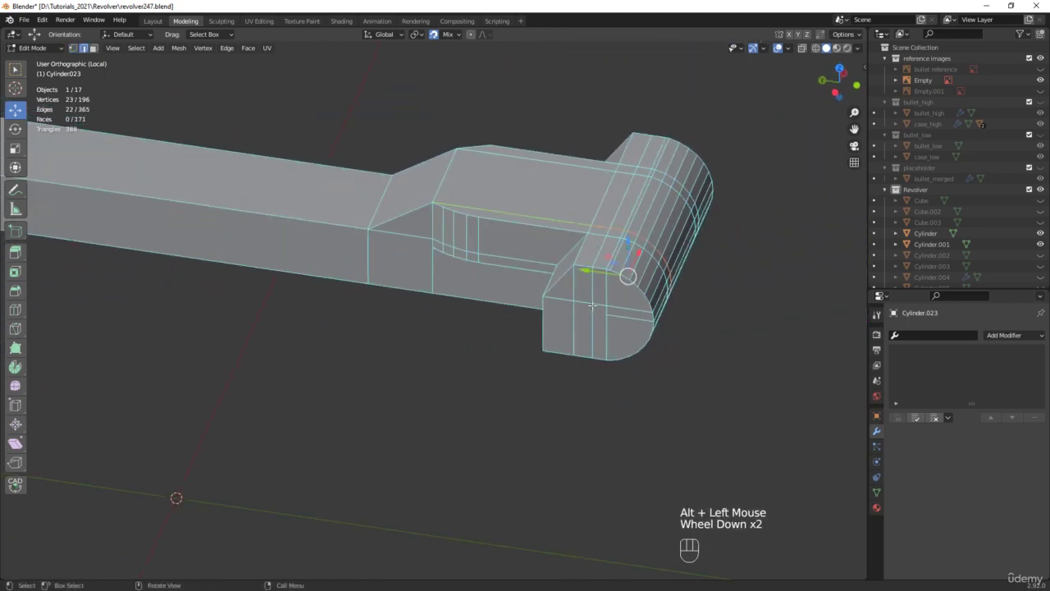
{"action": "middle_click_drag", "start_coordinate": [555, 224], "coordinate": [523, 189]}
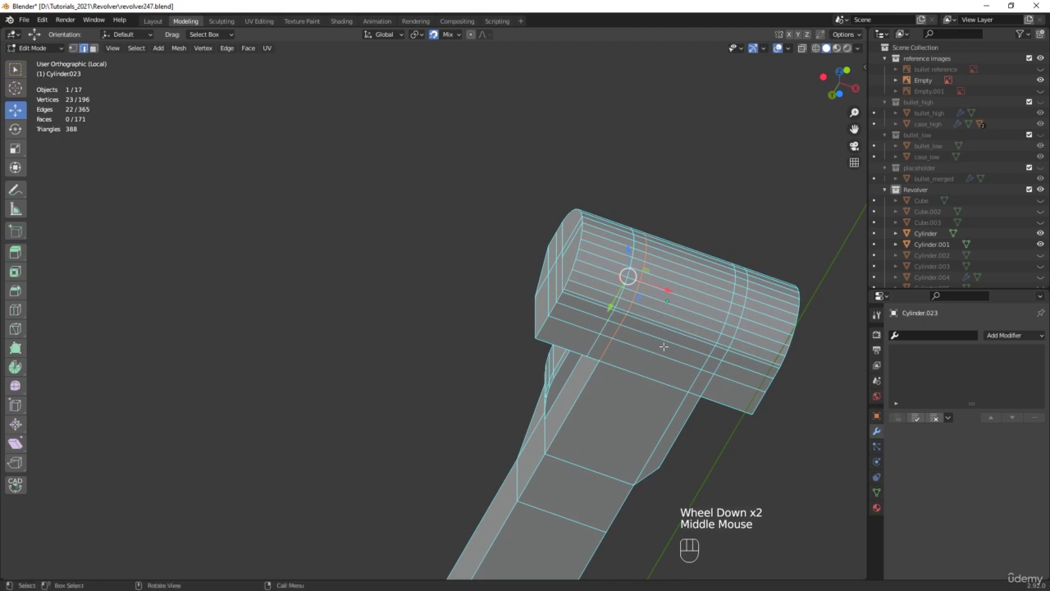
{"action": "scroll", "coordinate": [614, 310], "scroll_direction": "up", "scroll_amount": 1}
{"action": "key", "text": "x"}
{"action": "left_click", "coordinate": [628, 331]}
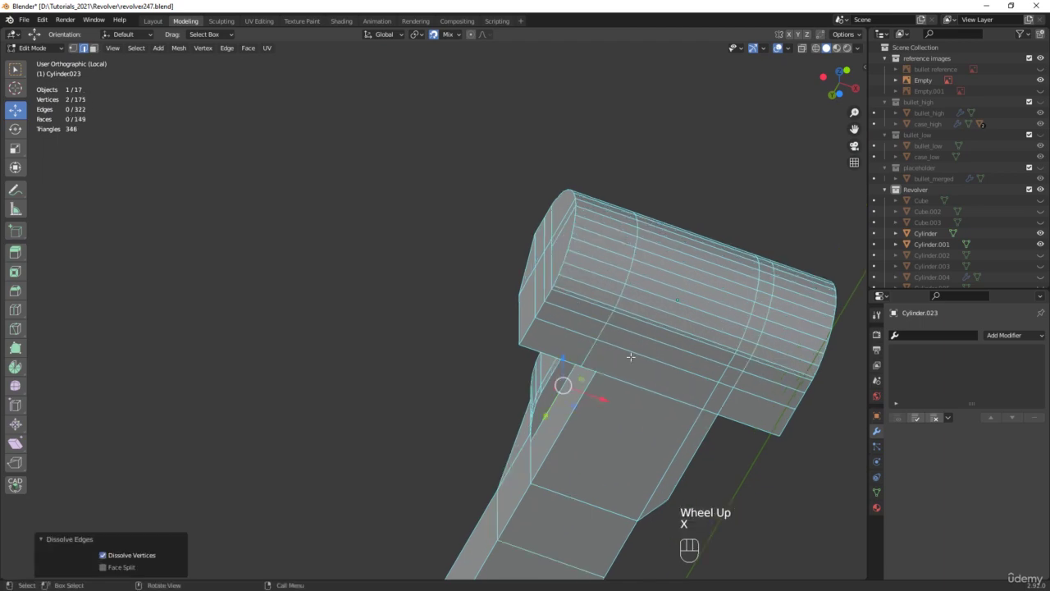
Dissolve the remaining neighbouring edge loop around the round base on the recess side
{"action": "left_click", "coordinate": [604, 328], "text": "alt"}
{"action": "middle_click_drag", "start_coordinate": [605, 328], "coordinate": [644, 298]}
{"action": "key", "text": "x"}
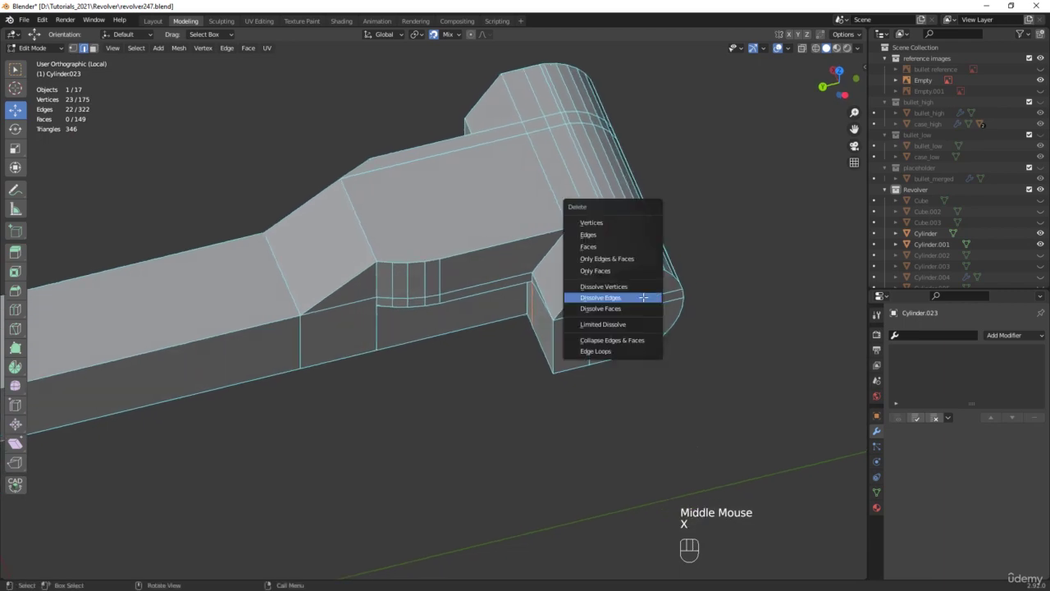
{"action": "left_click", "coordinate": [644, 298]}
Connect the recess's upper rear corner vertex to the second vertex along the round base's top side edge
{"action": "scroll", "coordinate": [544, 258], "scroll_direction": "up", "scroll_amount": 2}
{"action": "mouse_move", "coordinate": [544, 258]}
{"action": "middle_mouse_down"}
{"action": "mouse_move", "coordinate": [532, 238]}
{"action": "mouse_move", "coordinate": [539, 260]}
{"action": "middle_mouse_up"}
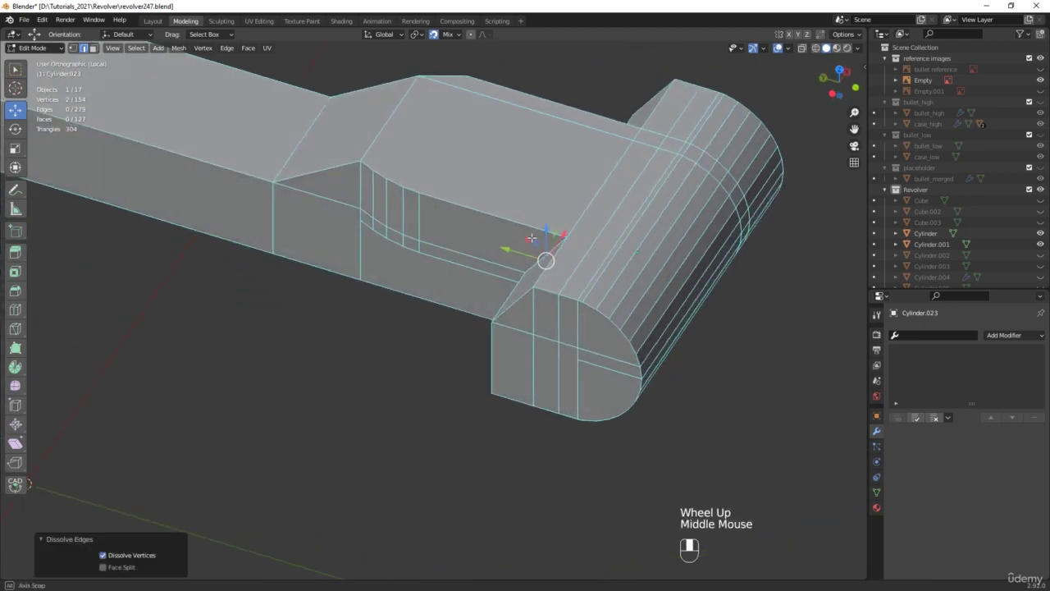
{"action": "scroll", "coordinate": [539, 260], "scroll_direction": "up", "scroll_amount": 2}
{"action": "key", "text": "1"}
{"action": "left_click", "coordinate": [569, 228]}
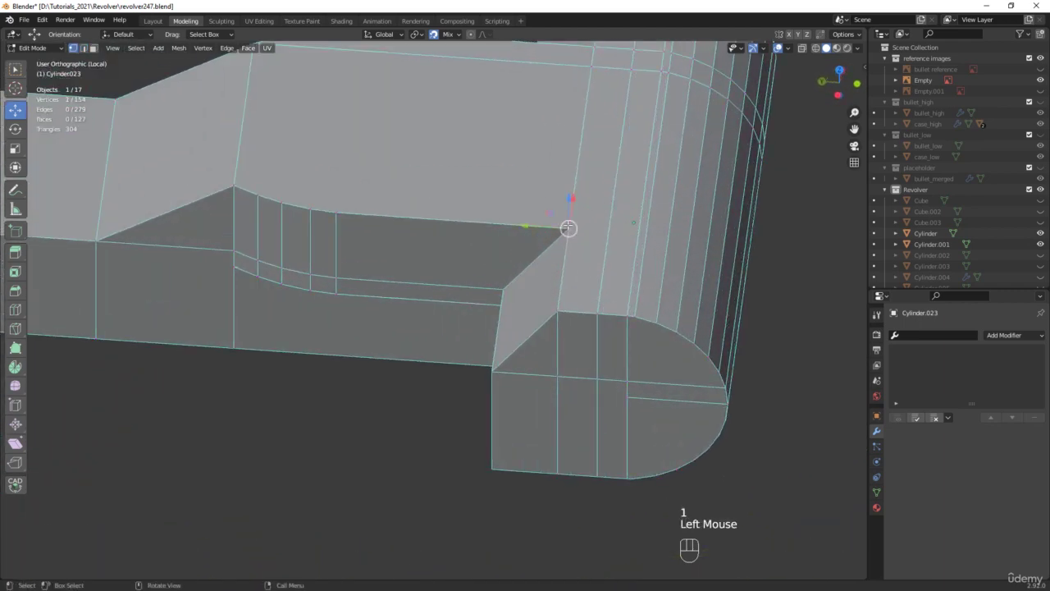
{"action": "left_click", "coordinate": [598, 315], "text": "shift"}
{"action": "key", "text": "j"}
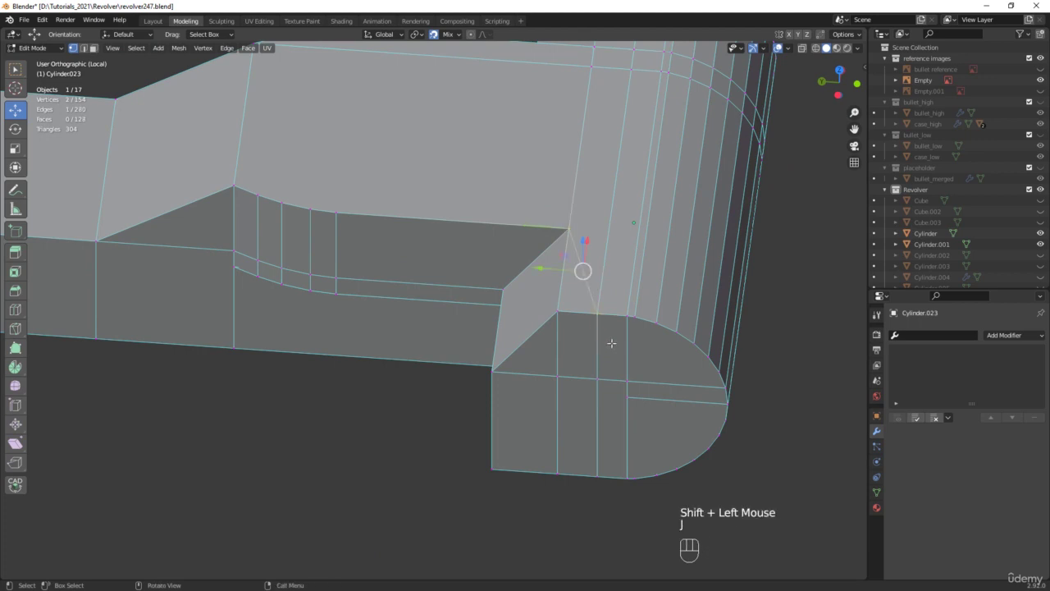
Dissolve the short lower horizontal edge on the side face of the rounded end
{"action": "scroll", "coordinate": [612, 344], "scroll_direction": "down", "scroll_amount": 2}
{"action": "middle_click_drag", "start_coordinate": [611, 344], "coordinate": [644, 371]}
{"action": "key", "text": "2"}
{"action": "left_click", "coordinate": [642, 371]}
{"action": "key", "text": "x"}
{"action": "left_click", "coordinate": [649, 377]}
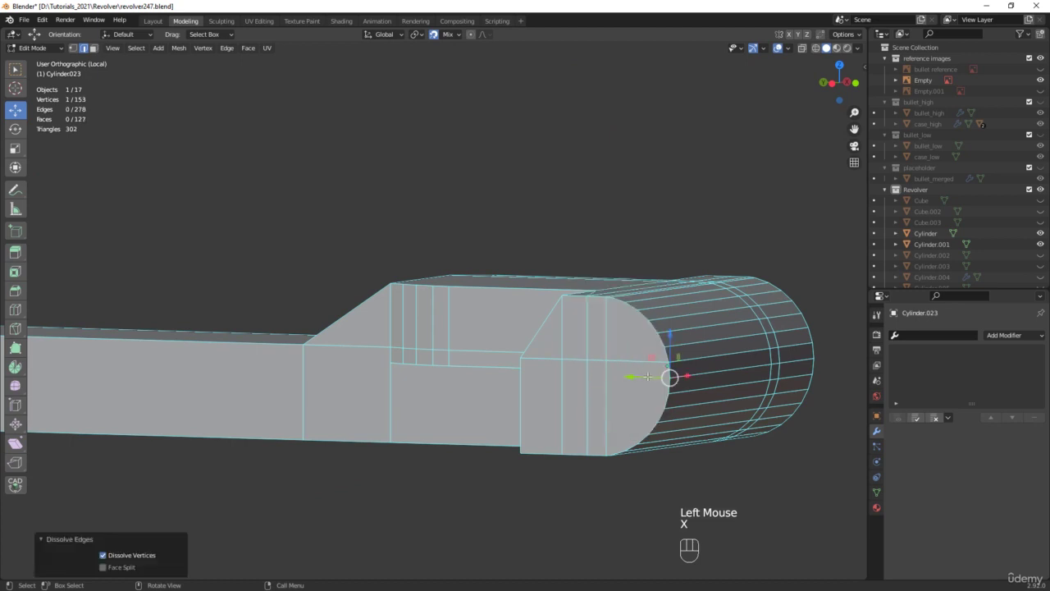
Delete the narrow strip of top faces across the round base together with the adjoining upper side face at each end
{"action": "middle_click_drag", "start_coordinate": [520, 402], "coordinate": [598, 356]}
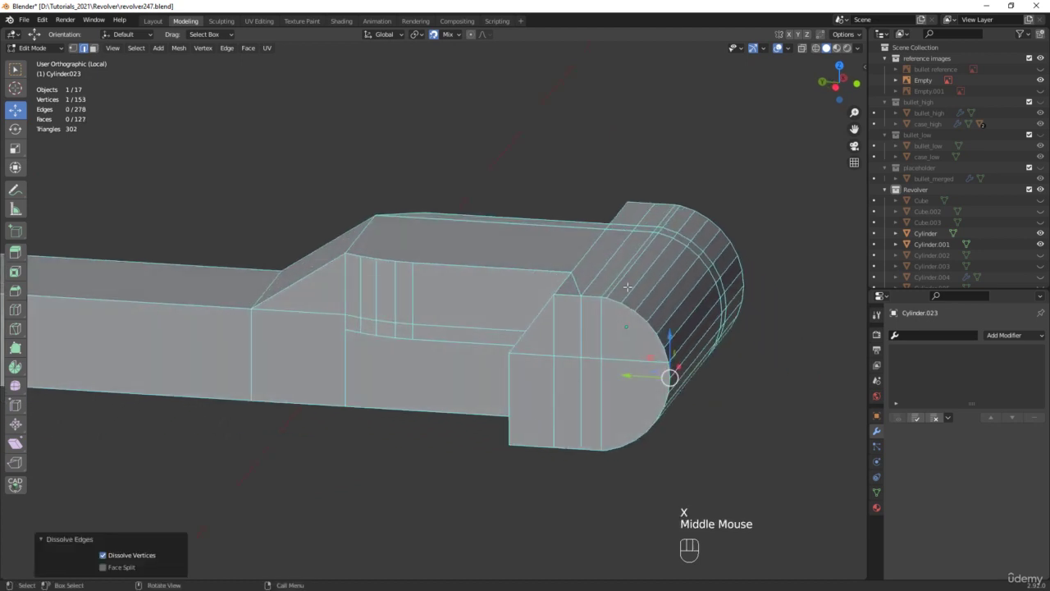
{"action": "middle_click_drag", "start_coordinate": [628, 287], "coordinate": [659, 274]}
{"action": "key", "text": "2"}
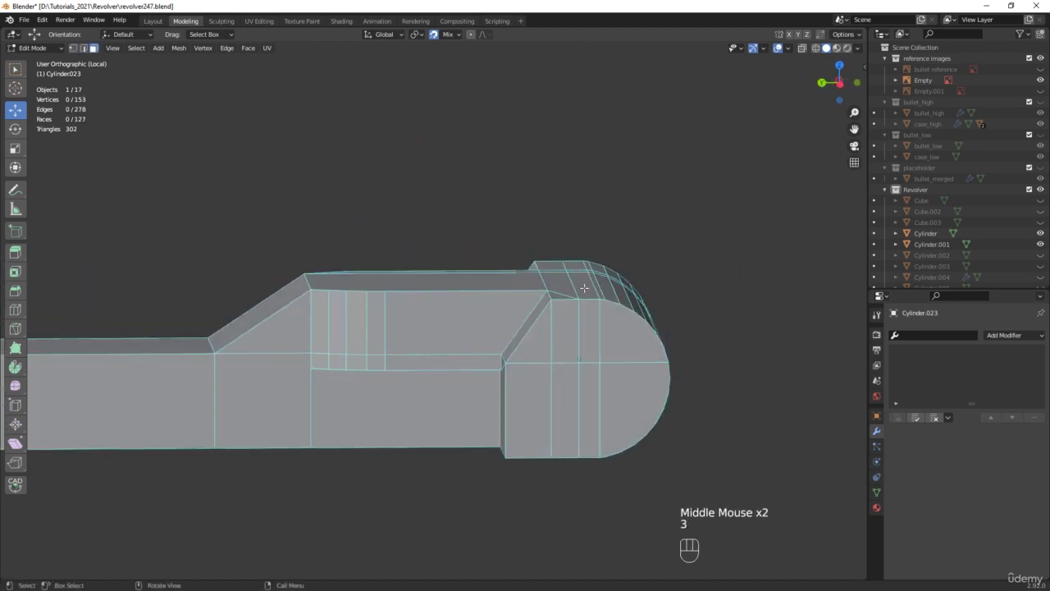
{"action": "key", "text": "3"}
{"action": "left_click", "coordinate": [585, 287]}
{"action": "middle_click_drag", "start_coordinate": [584, 287], "coordinate": [575, 242]}
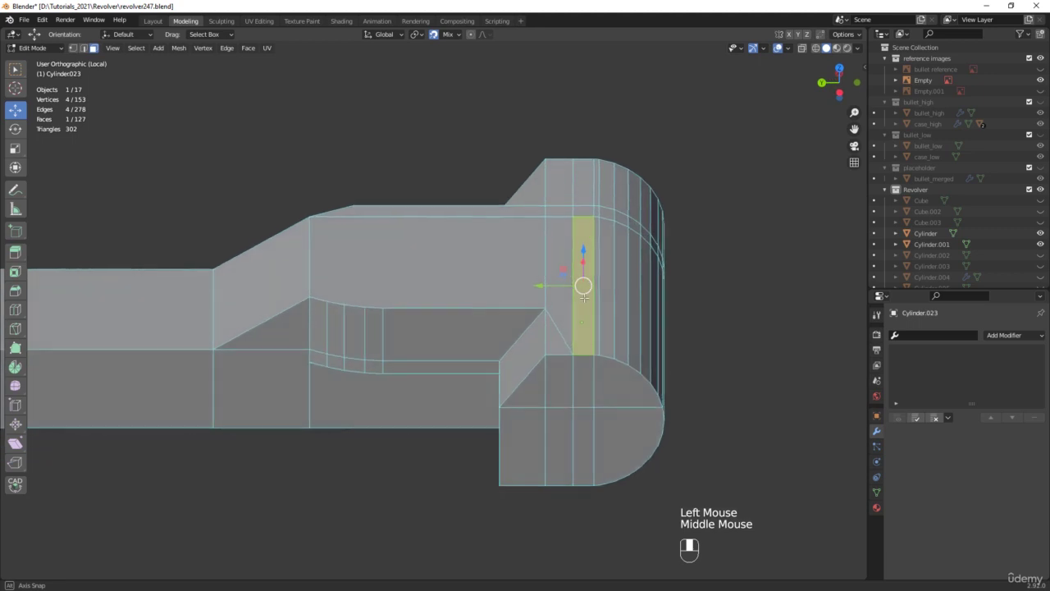
{"action": "left_click", "coordinate": [586, 213], "text": "shift"}
{"action": "left_click", "coordinate": [585, 187], "text": "shift"}
{"action": "middle_click_drag", "start_coordinate": [584, 187], "coordinate": [448, 347]}
{"action": "left_click", "coordinate": [527, 320], "text": "shift"}
{"action": "left_click", "coordinate": [651, 323], "text": "shift"}
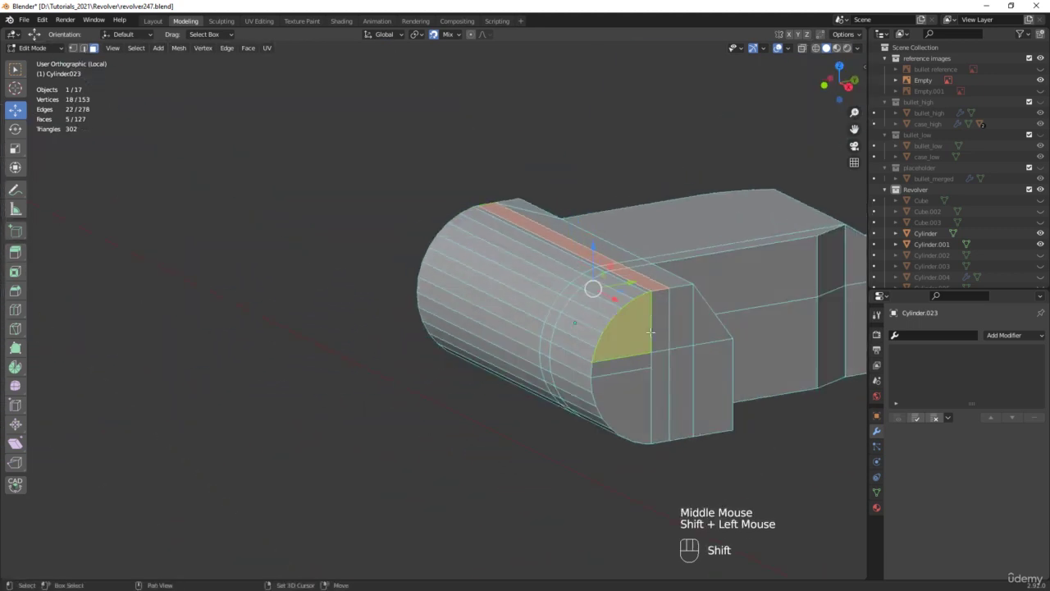
{"action": "key", "text": "ctrl+z"}
{"action": "left_click", "coordinate": [662, 310], "text": "shift"}
{"action": "key", "text": "x"}
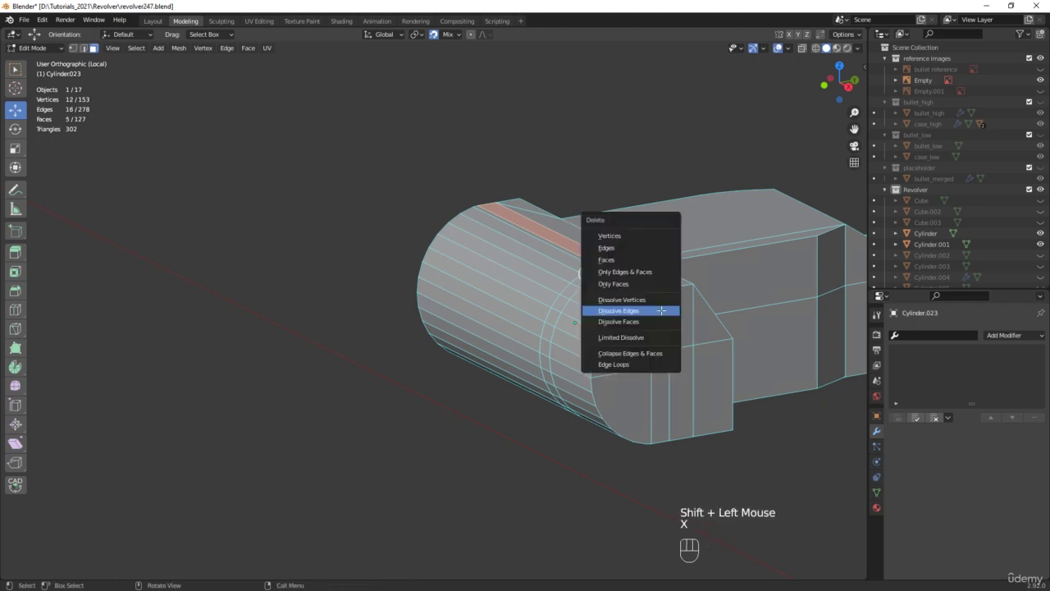
{"action": "left_click", "coordinate": [638, 261]}
Fill the border loop of the opened slot across the round base with one face
{"action": "key", "text": "2"}
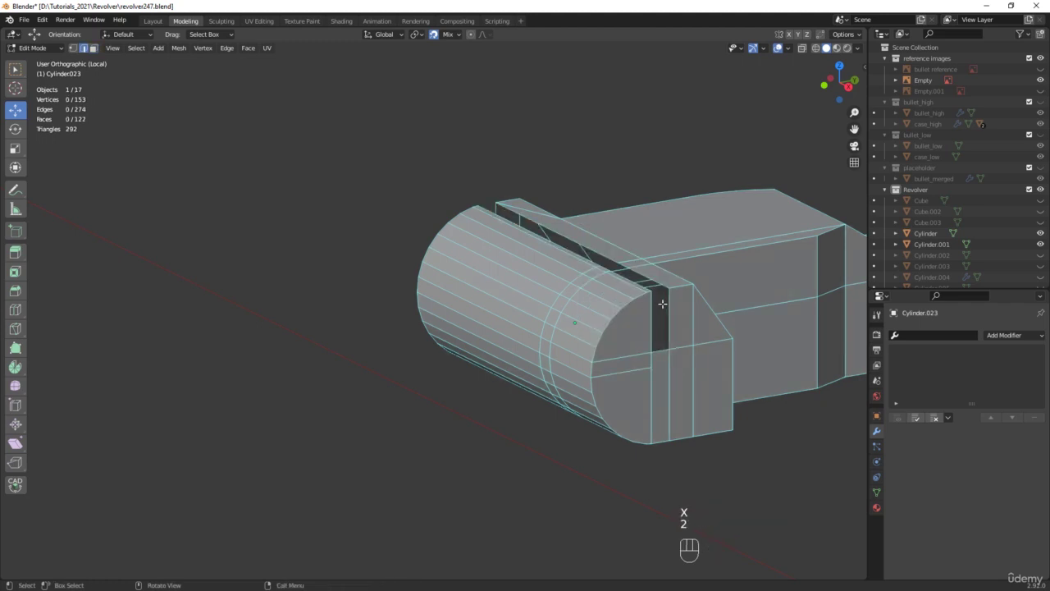
{"action": "left_click", "coordinate": [661, 298], "text": "alt"}
{"action": "key", "text": "f"}
Connect the vertex pairs at the slot's two lower corners across the base, splitting the fill into two walls and a floor
{"action": "middle_click_drag", "start_coordinate": [648, 362], "coordinate": [592, 321]}
{"action": "scroll", "coordinate": [592, 321], "scroll_direction": "up", "scroll_amount": 1}
{"action": "key", "text": "alt+z"}
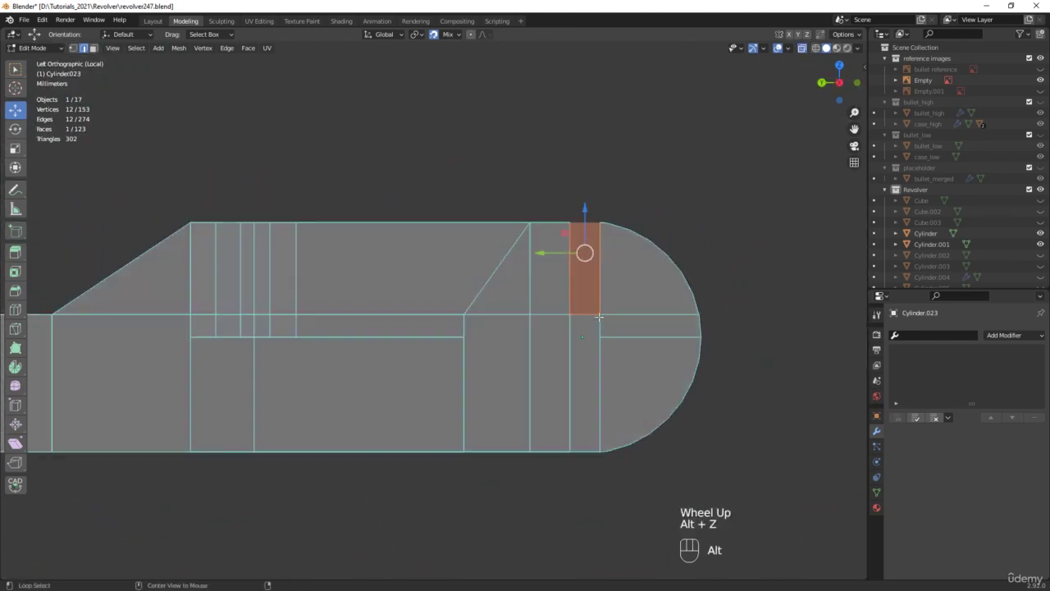
{"action": "key", "text": "1"}
{"action": "left_click_drag", "start_coordinate": [595, 323], "coordinate": [617, 299]}
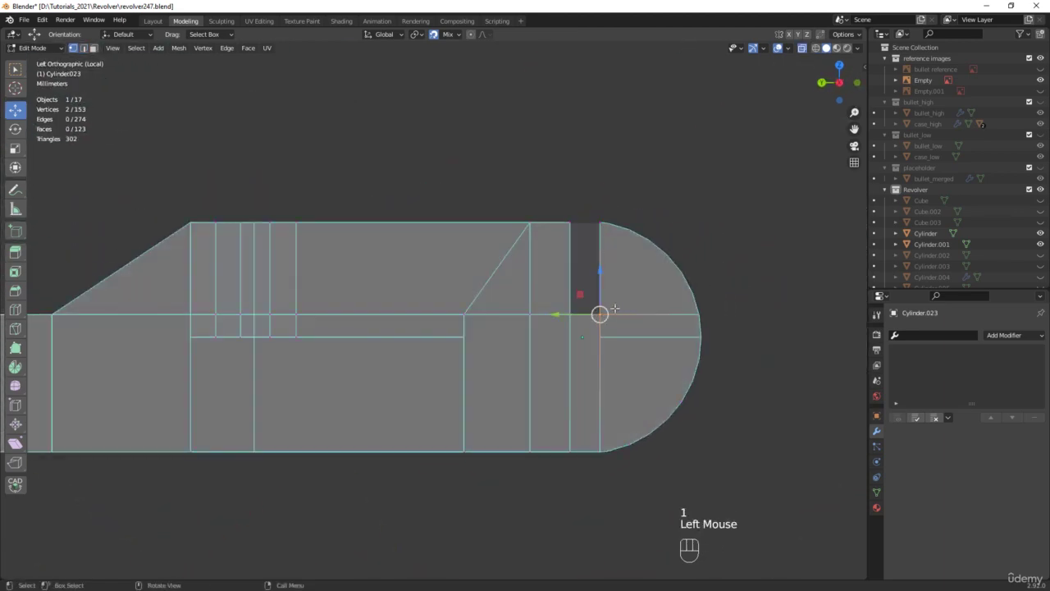
{"action": "scroll", "coordinate": [560, 325], "scroll_direction": "up", "scroll_amount": 2}
{"action": "left_click_drag", "start_coordinate": [565, 320], "coordinate": [587, 298]}
{"action": "key", "text": "j"}
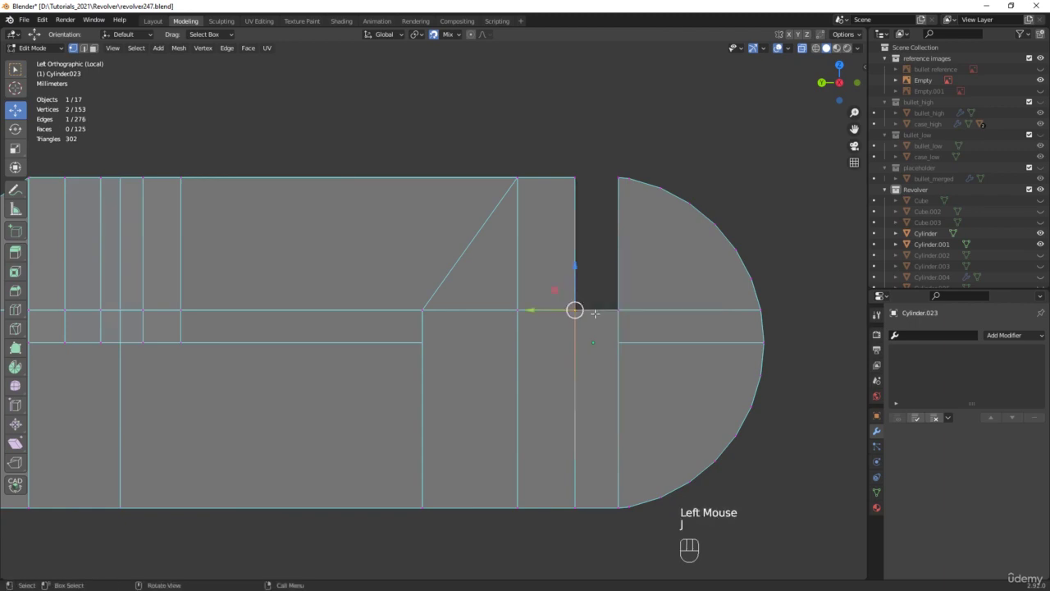
Raise the floor face of the slot across the round base toward the slot bottom in the side reference image
{"action": "middle_click_drag", "start_coordinate": [595, 314], "coordinate": [588, 339]}
{"action": "key", "text": "alt+z"}
{"action": "key", "text": "3"}
{"action": "left_click", "coordinate": [595, 320]}
{"action": "scroll", "coordinate": [587, 338], "scroll_direction": "down", "scroll_amount": 2}
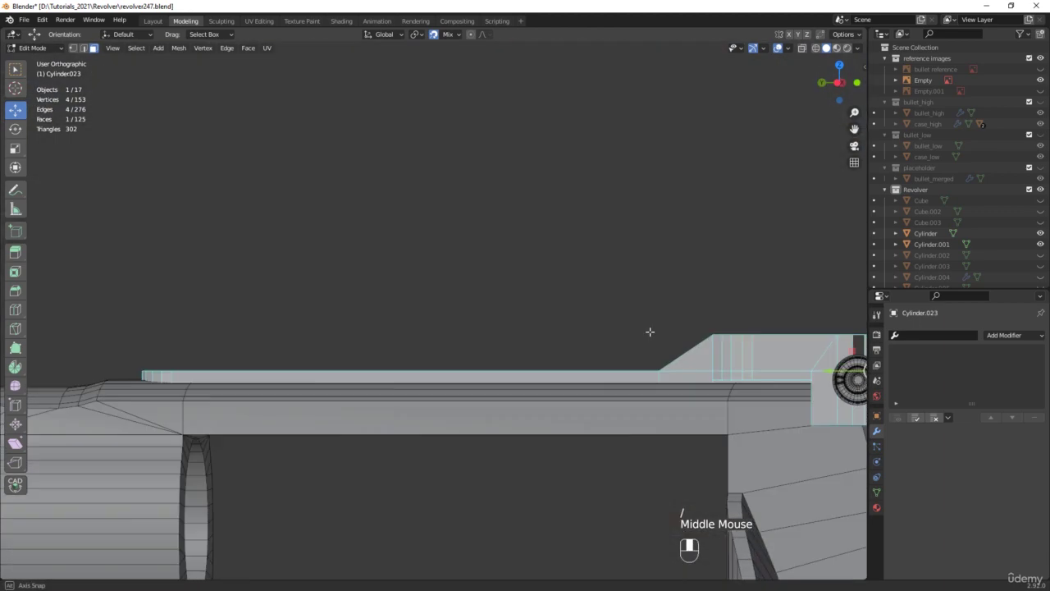
{"action": "middle_click_drag", "start_coordinate": [649, 331], "coordinate": [363, 327], "text": "shift"}
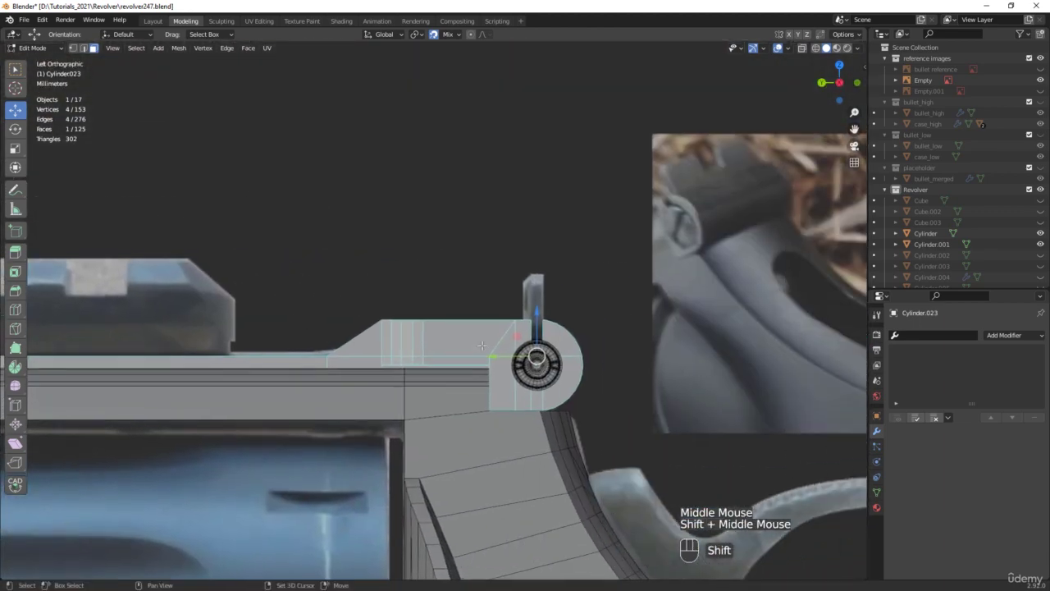
{"action": "scroll", "coordinate": [538, 324], "scroll_direction": "up", "scroll_amount": 3}
{"action": "key", "text": "alt+z"}
{"action": "scroll", "coordinate": [538, 324], "scroll_direction": "up", "scroll_amount": 2}
{"action": "scroll", "coordinate": [538, 324], "scroll_direction": "up", "scroll_amount": 1}
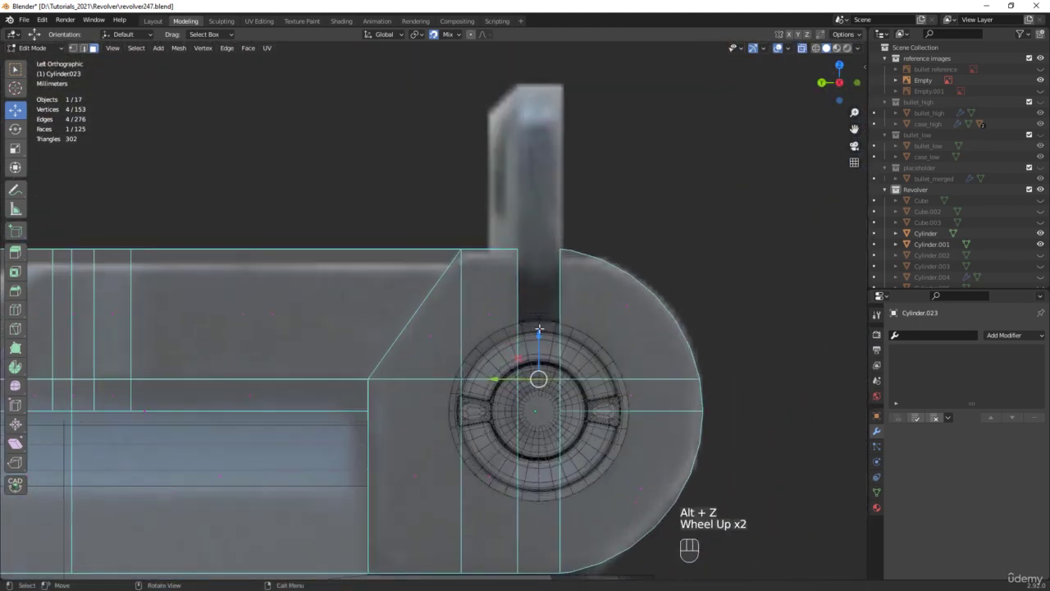
{"action": "left_click", "coordinate": [537, 341]}
{"action": "key", "text": "ctrl+z"}
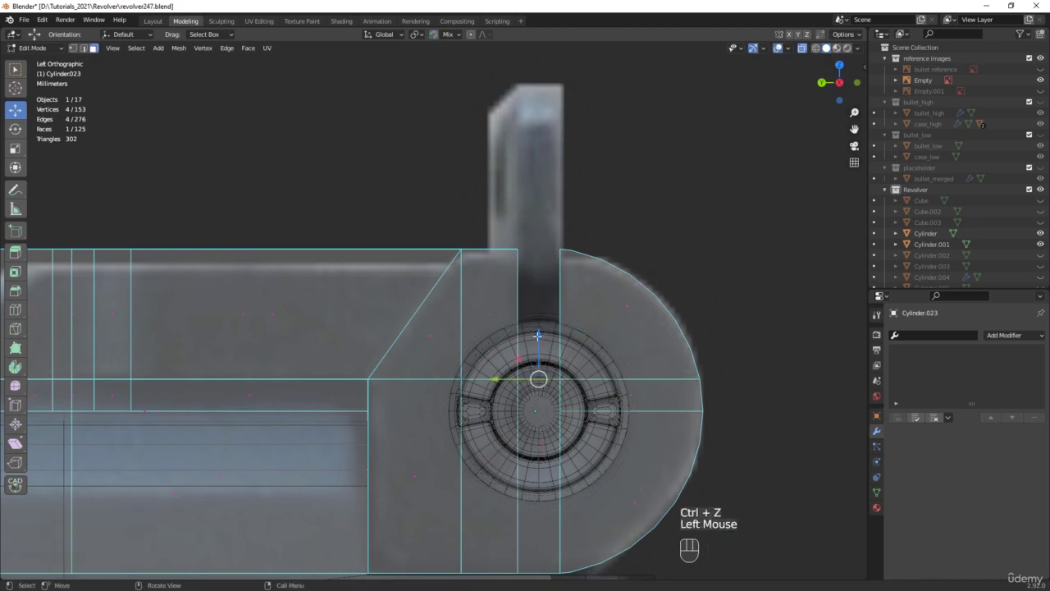
{"action": "left_click_drag", "start_coordinate": [539, 338], "coordinate": [541, 275]}
Check the slot from the opposite side and nudge its floor face slightly higher above the slotted screw head
{"action": "scroll", "coordinate": [541, 274], "scroll_direction": "down", "scroll_amount": 2}
{"action": "middle_click_drag", "start_coordinate": [542, 275], "coordinate": [575, 271]}
{"action": "scroll", "coordinate": [638, 323], "scroll_direction": "up", "scroll_amount": 3}
{"action": "key", "text": "alt+z"}
{"action": "scroll", "coordinate": [638, 324], "scroll_direction": "down", "scroll_amount": 1, "text": "alt"}
{"action": "scroll", "coordinate": [571, 270], "scroll_direction": "up", "scroll_amount": 4}
{"action": "left_click_drag", "start_coordinate": [567, 248], "coordinate": [570, 237]}
Scale the slotted screw head on the sight's round base by 1.136, then fine-tune it with a scale of 0.992
{"action": "key", "text": "Tab"}
{"action": "left_click", "coordinate": [588, 353]}
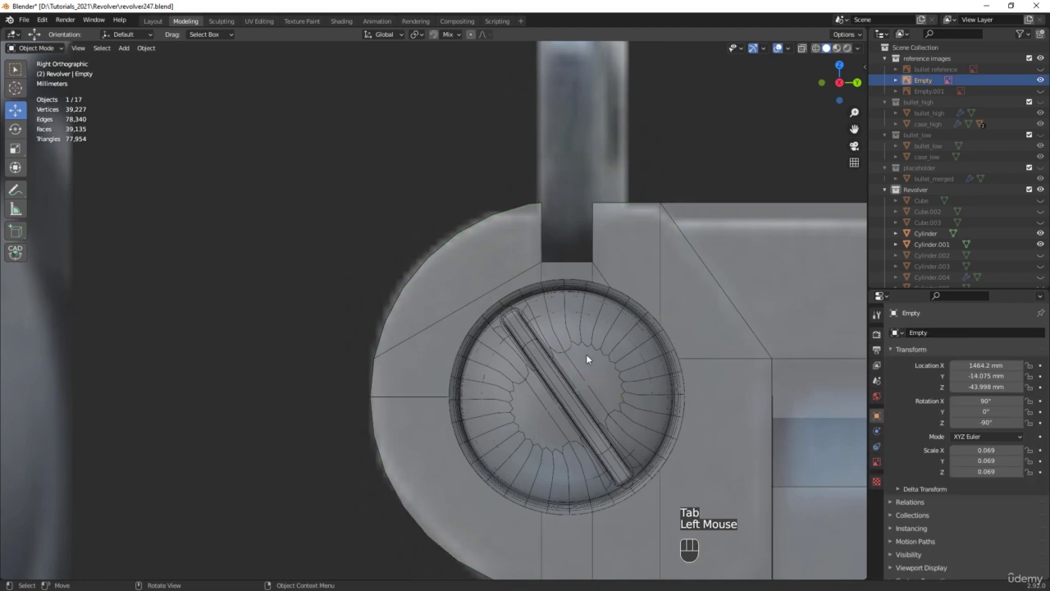
{"action": "left_click", "coordinate": [583, 356]}
{"action": "key", "text": "s"}
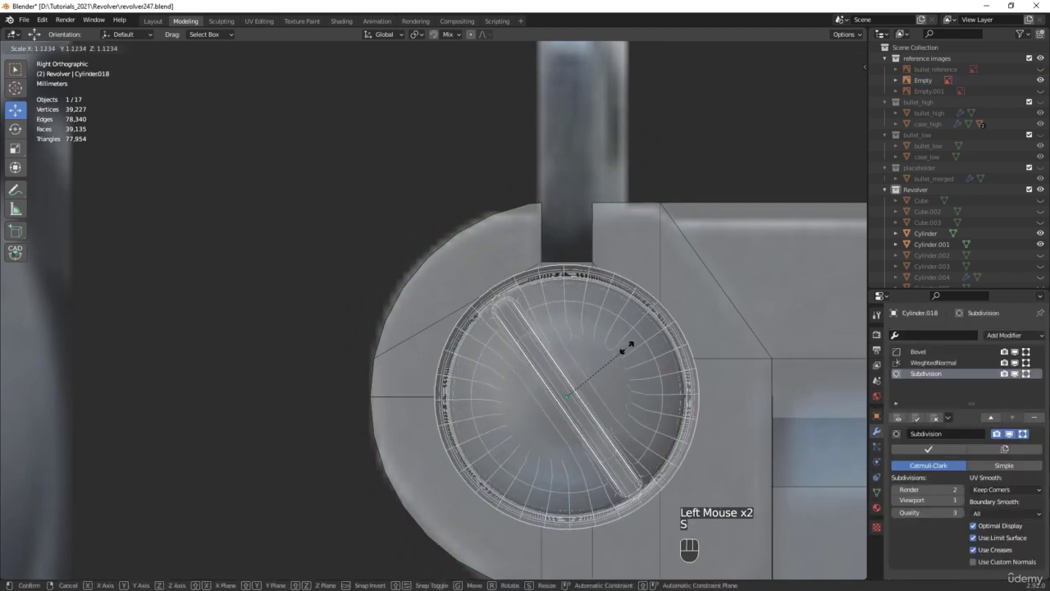
{"action": "left_click", "coordinate": [627, 348]}
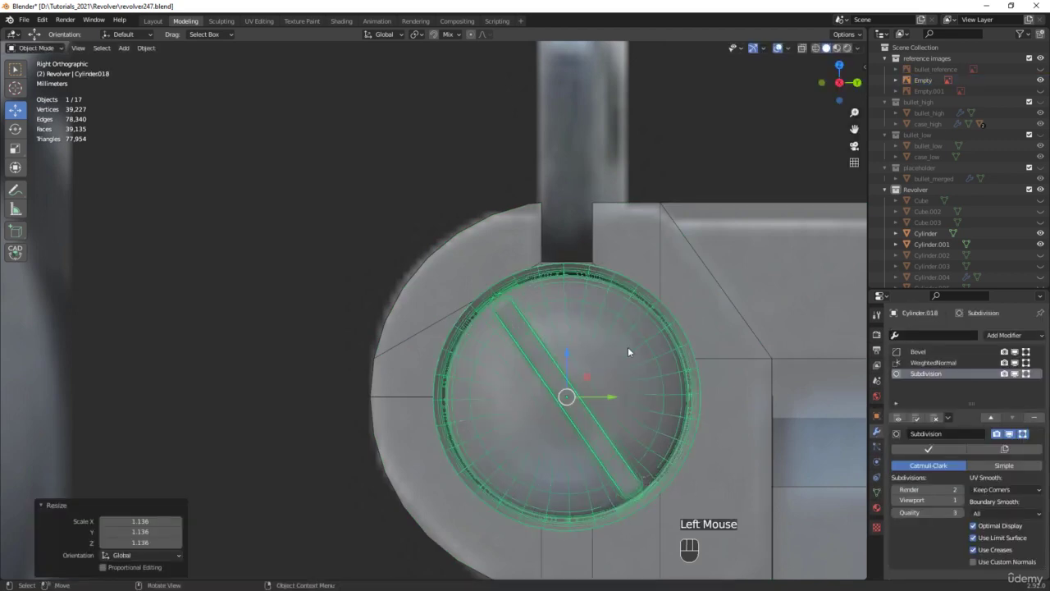
{"action": "key", "text": "s"}
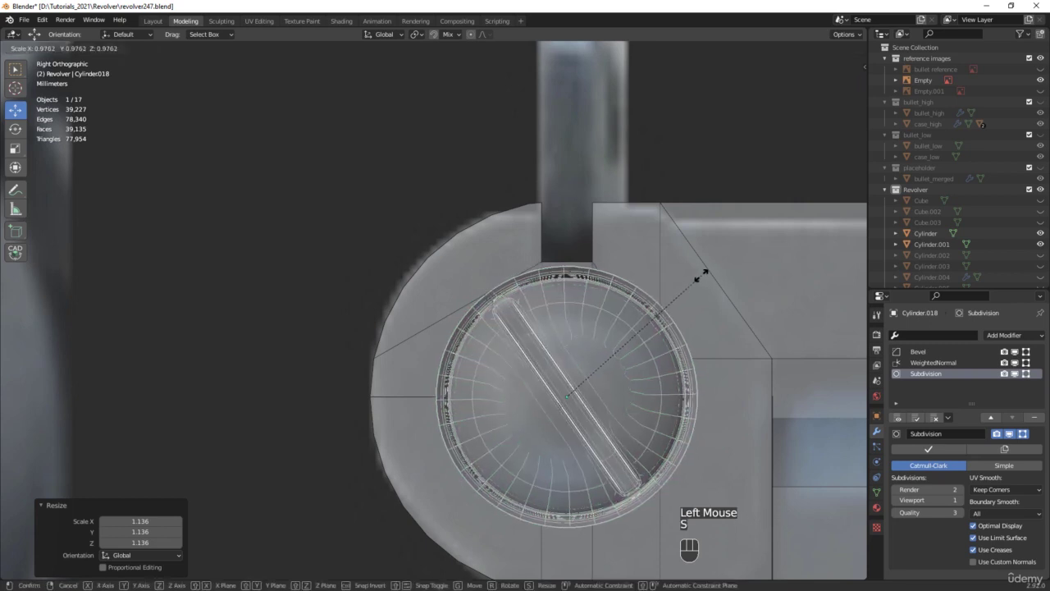
{"action": "left_click", "coordinate": [687, 287]}
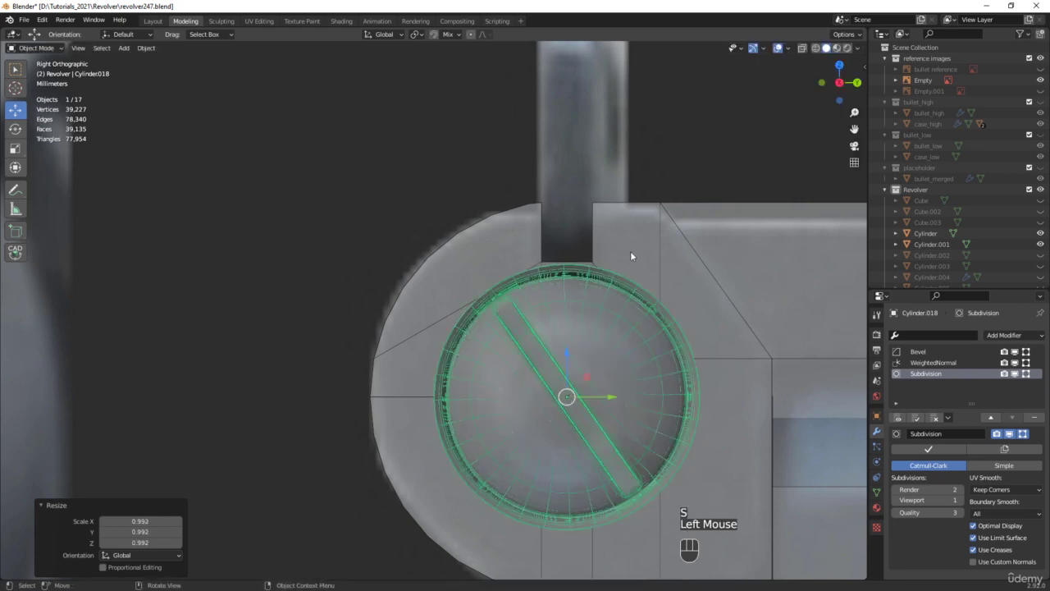
Select the rear sight part and save the project as the incremental version revolver248.blend
{"action": "left_click", "coordinate": [611, 249]}
{"action": "left_click", "coordinate": [611, 248]}
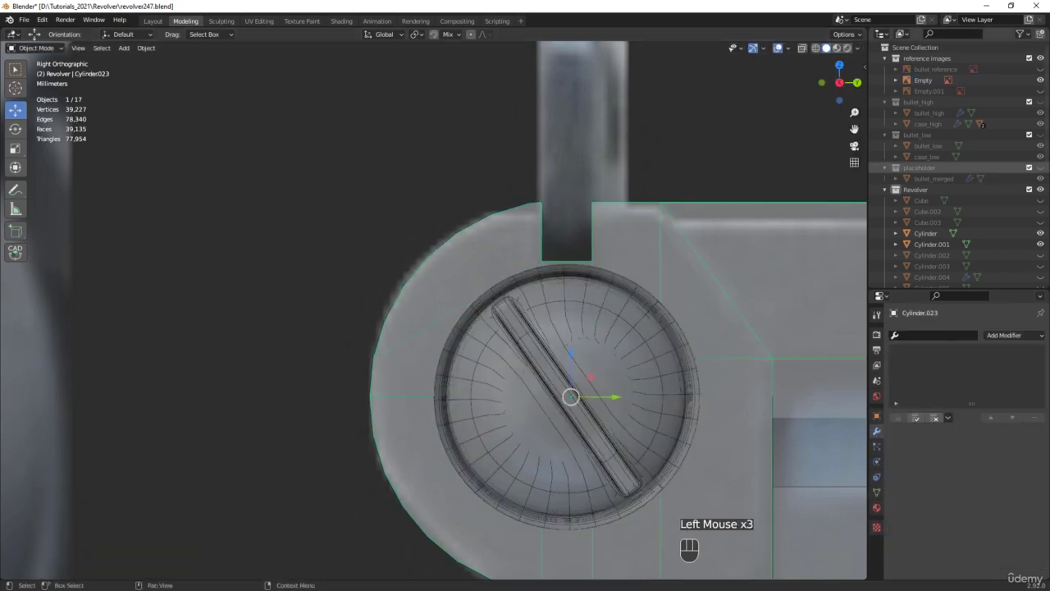
{"action": "key", "text": "ctrl+alt+s"}
Delete one unneeded reference image from the scene
{"action": "scroll", "coordinate": [657, 354], "scroll_direction": "down", "scroll_amount": 10}
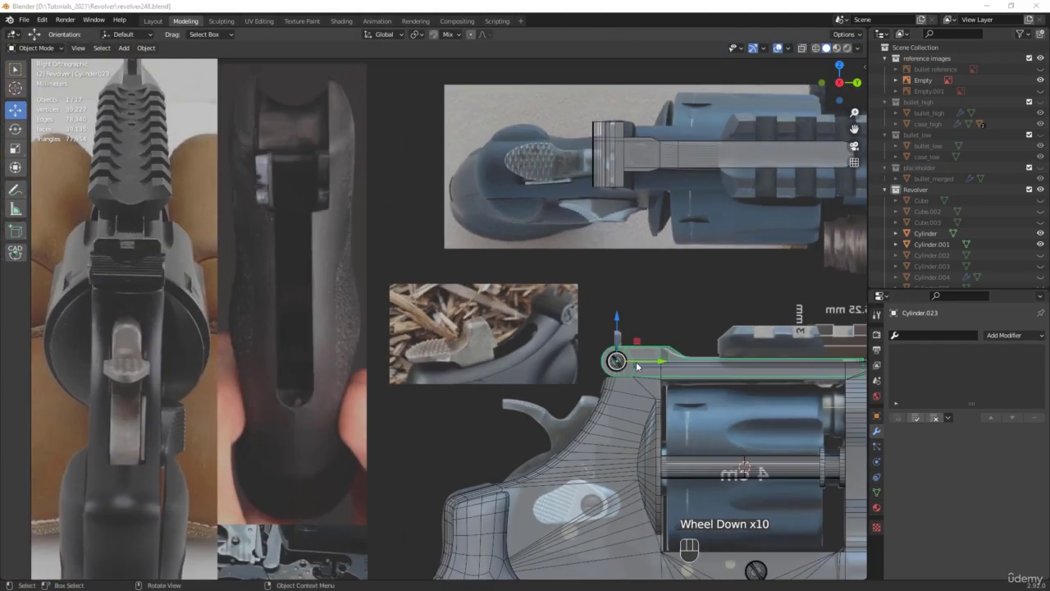
{"action": "middle_click_drag", "start_coordinate": [642, 365], "coordinate": [564, 184]}
{"action": "left_click", "coordinate": [510, 98]}
{"action": "key", "text": "x"}
{"action": "left_click", "coordinate": [566, 182]}
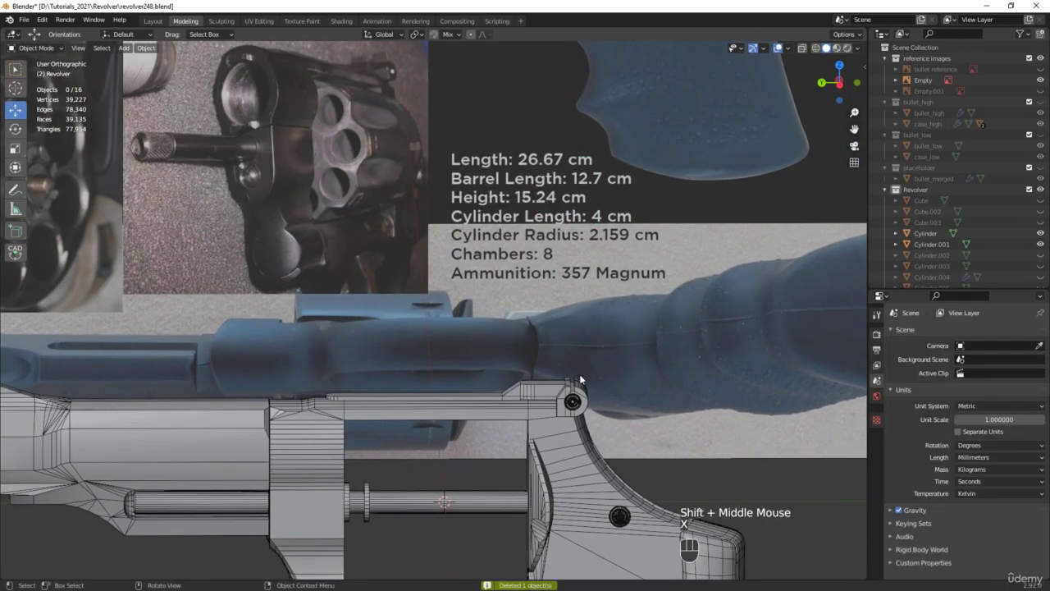
Isolate the rear sight part in local view and open its mesh in Edit Mode at the rounded end
{"action": "left_click", "coordinate": [549, 389]}
{"action": "key", "text": "slash"}
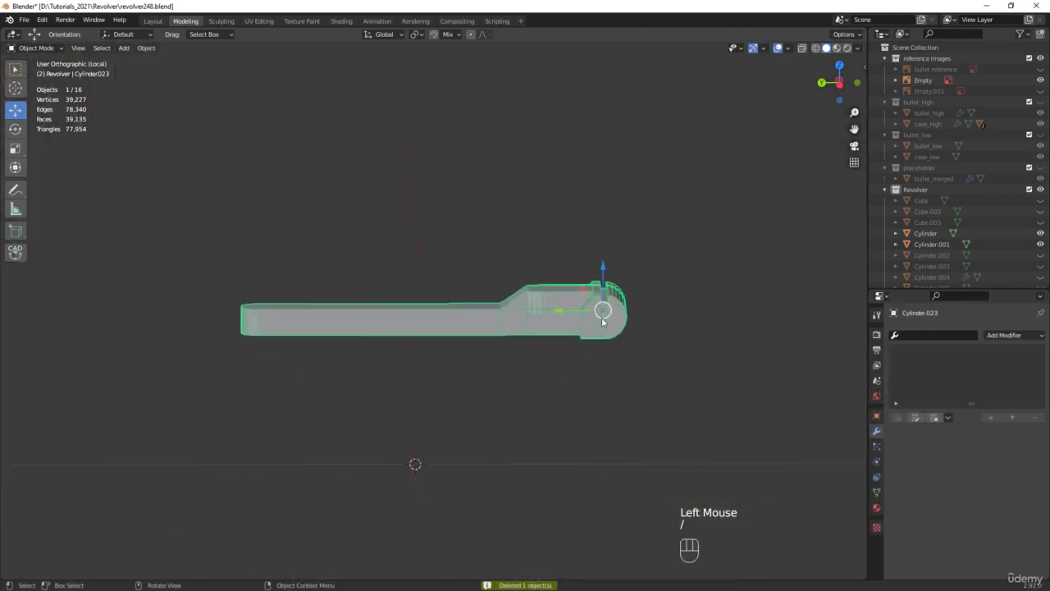
{"action": "scroll", "coordinate": [592, 307], "scroll_direction": "up", "scroll_amount": 4}
{"action": "middle_click_drag", "start_coordinate": [622, 314], "coordinate": [650, 308]}
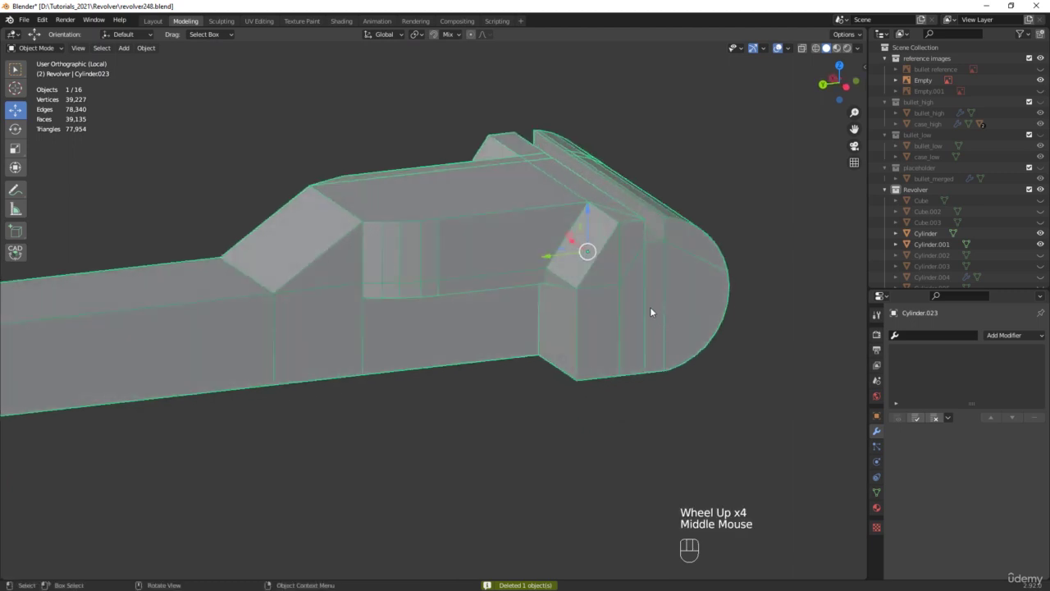
{"action": "key", "text": "Tab"}
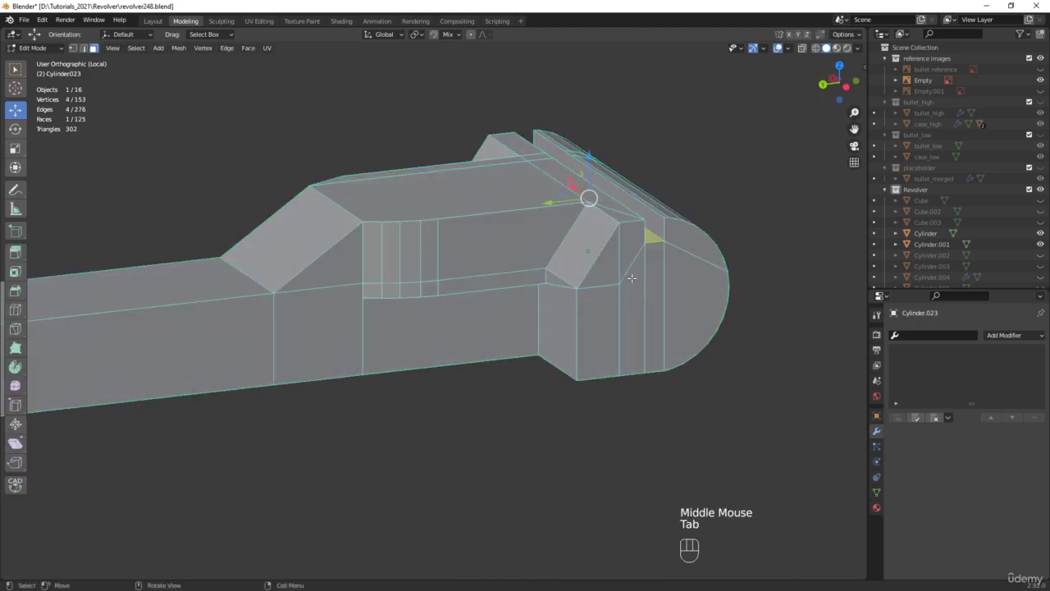
Dissolve the leftover vertical, horizontal and diagonal edges crossing the side face of the rounded end, leaving a single face
{"action": "key", "text": "2"}
{"action": "left_click", "coordinate": [620, 259], "text": "alt"}
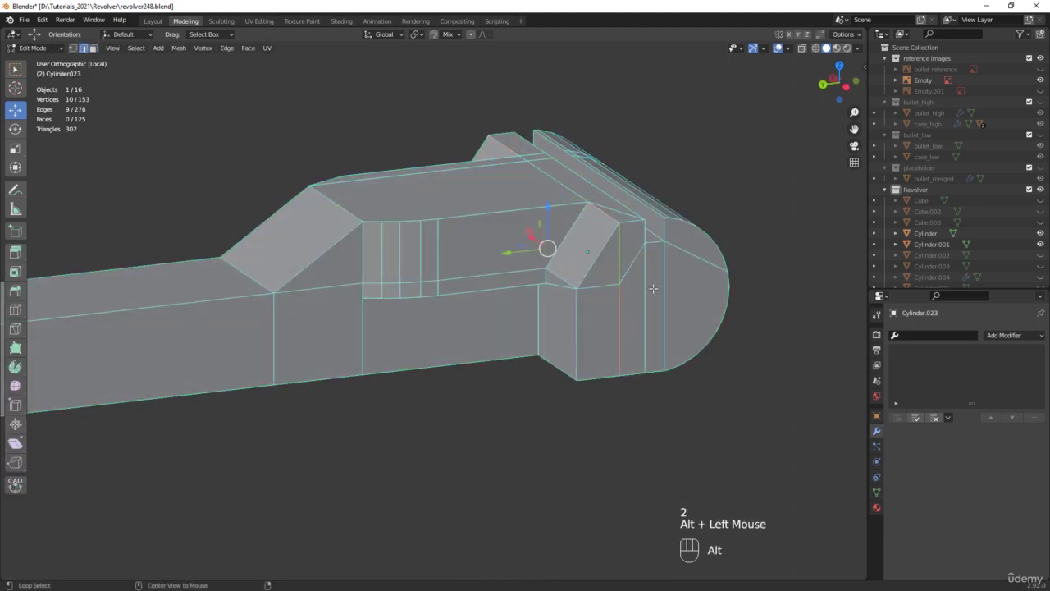
{"action": "left_click", "coordinate": [621, 248]}
{"action": "left_click", "coordinate": [621, 304], "text": "shift"}
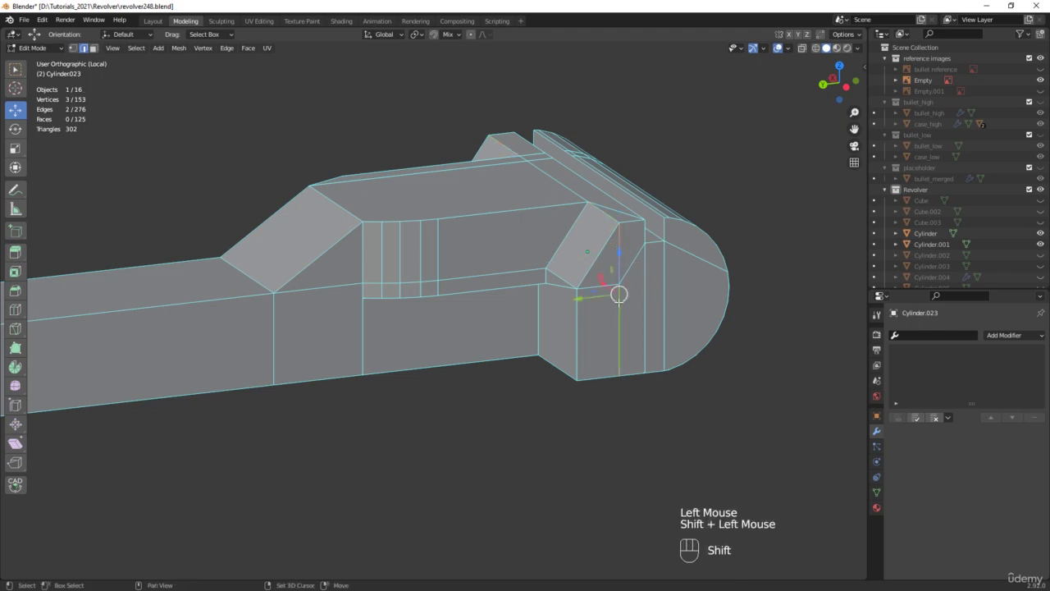
{"action": "scroll", "coordinate": [636, 268], "scroll_direction": "up", "scroll_amount": 2}
{"action": "left_click", "coordinate": [633, 266], "text": "shift"}
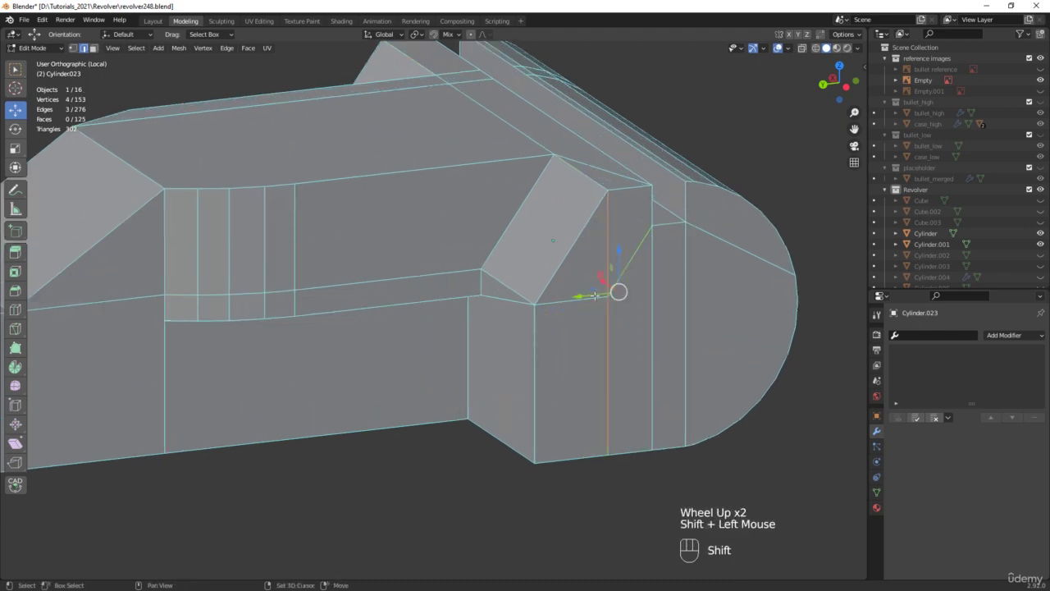
{"action": "left_click", "coordinate": [652, 265], "text": "shift"}
{"action": "left_click", "coordinate": [715, 236], "text": "shift"}
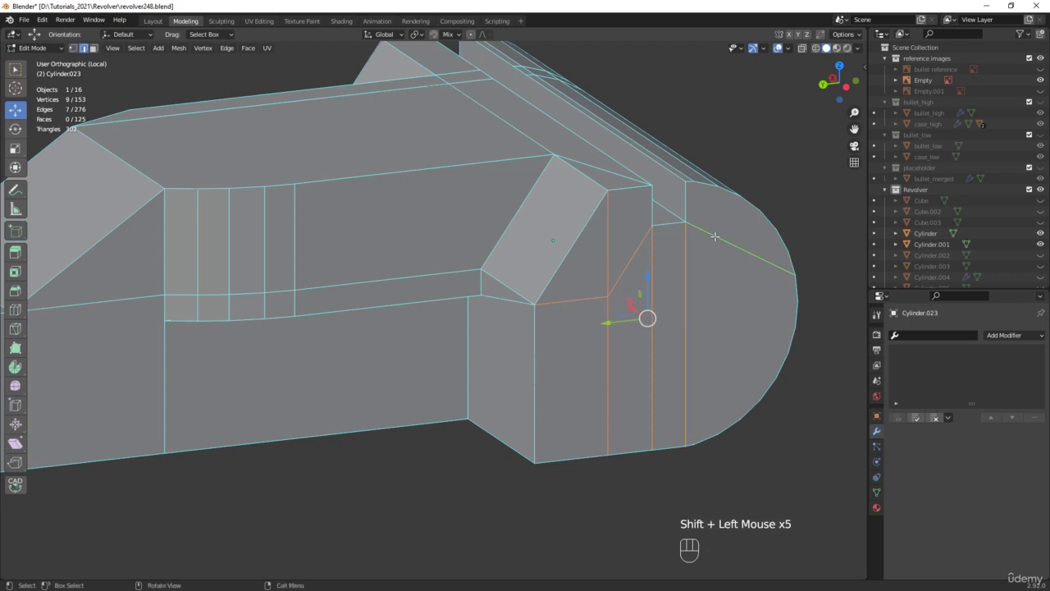
{"action": "key", "text": "x"}
{"action": "left_click", "coordinate": [705, 301]}
{"action": "scroll", "coordinate": [680, 317], "scroll_direction": "down", "scroll_amount": 2}
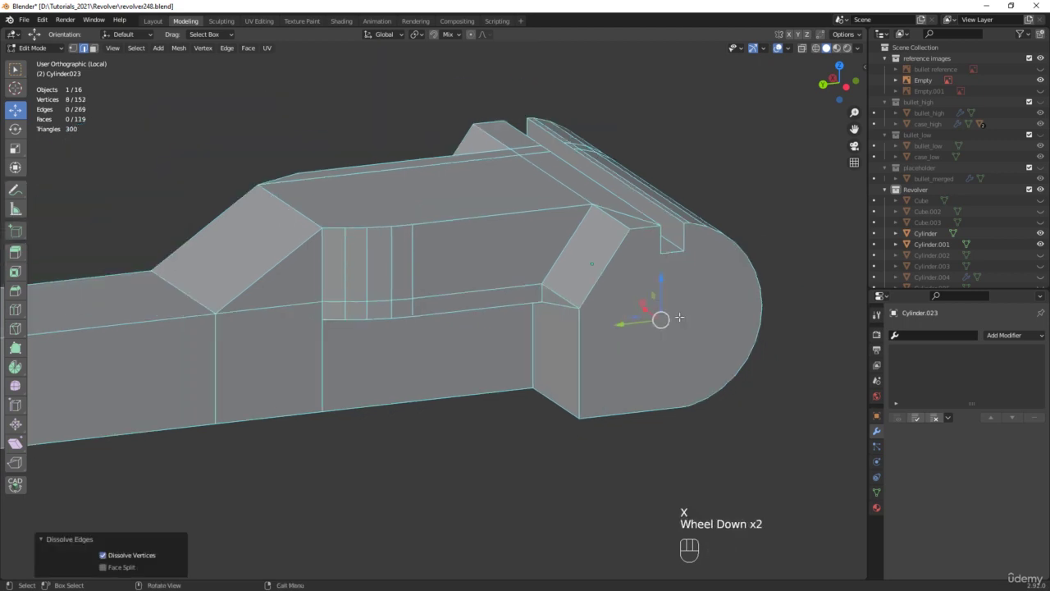
Dissolve the three redundant edges running across the flat underside of the round base
{"action": "middle_click_drag", "start_coordinate": [679, 317], "coordinate": [587, 337]}
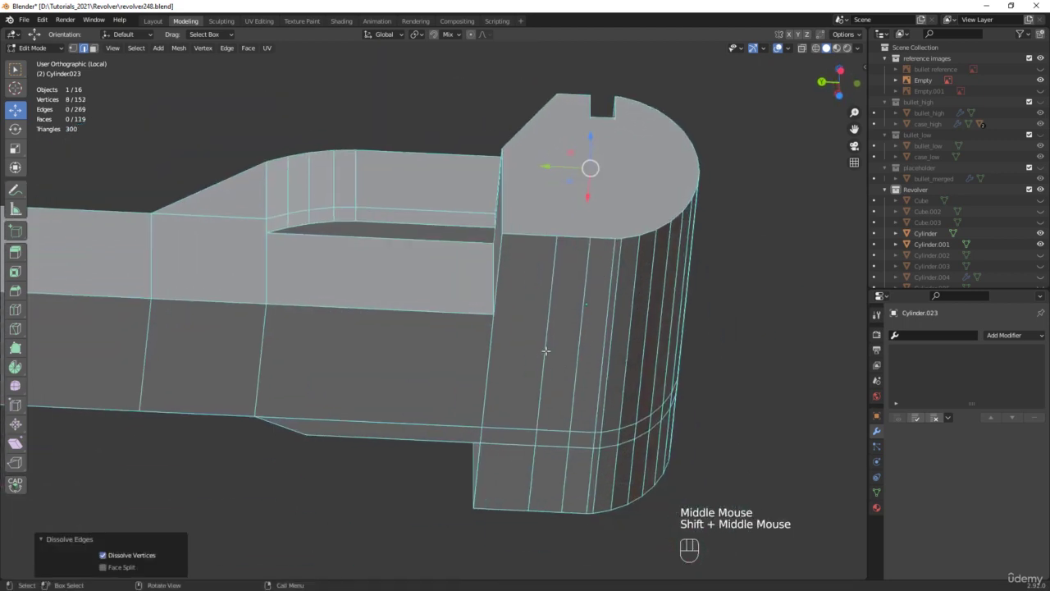
{"action": "left_click", "coordinate": [546, 350]}
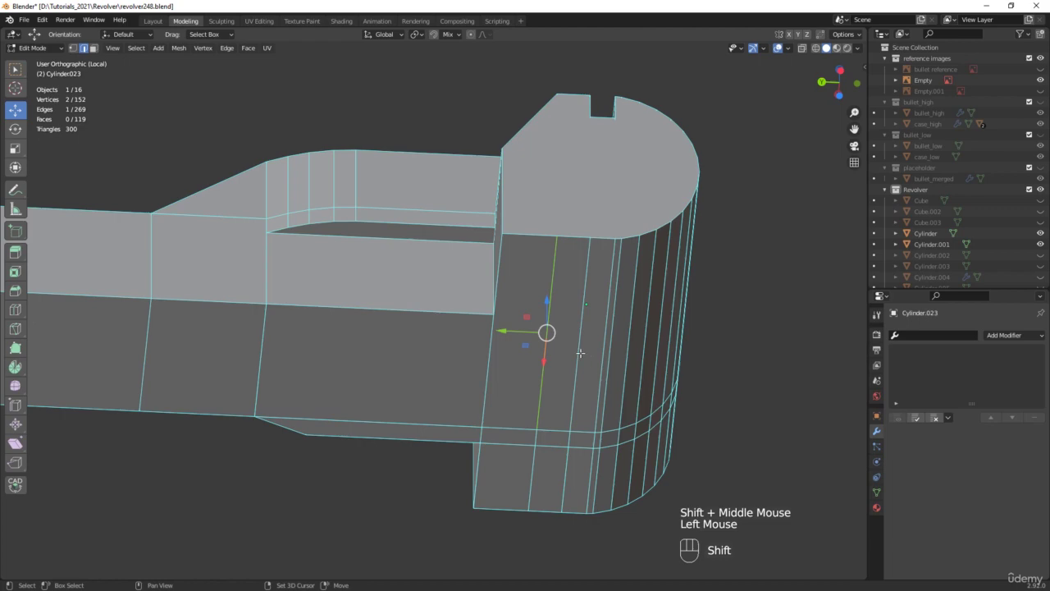
{"action": "left_click", "coordinate": [586, 343], "text": "shift"}
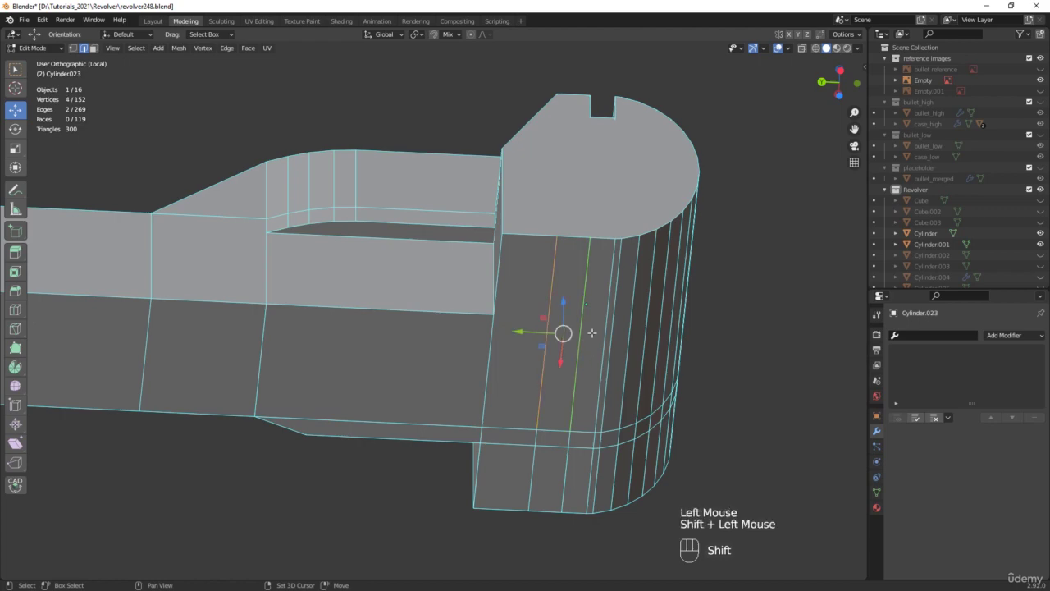
{"action": "left_click", "coordinate": [609, 290], "text": "shift"}
{"action": "key", "text": "x"}
{"action": "left_click", "coordinate": [609, 290]}
Connect the slot's rear lower corner to the curved rim vertex at the same height on the side face
{"action": "middle_click_drag", "start_coordinate": [566, 428], "coordinate": [629, 391]}
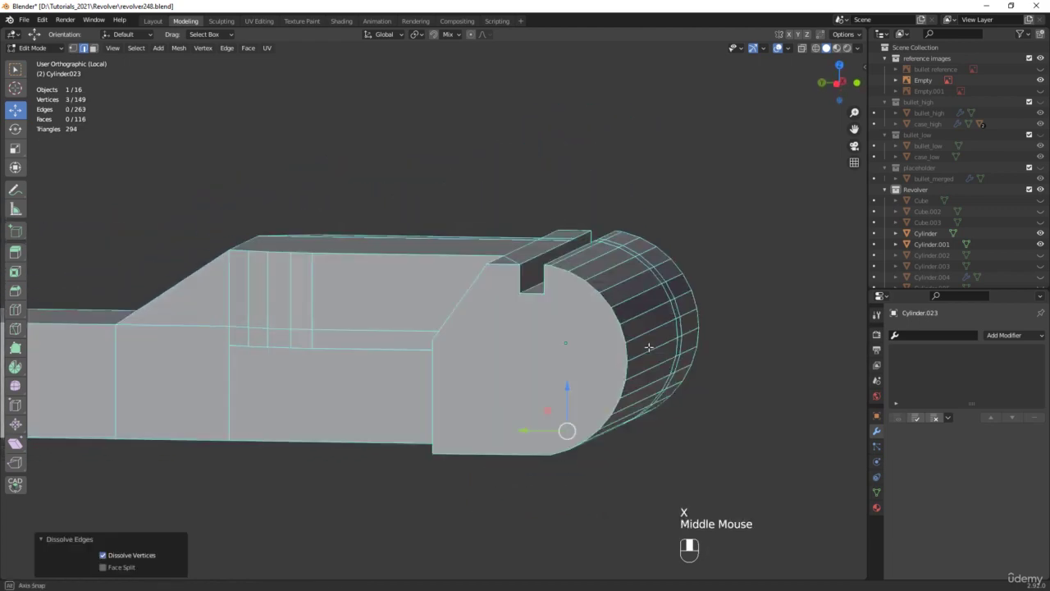
{"action": "scroll", "coordinate": [628, 391], "scroll_direction": "up", "scroll_amount": 3}
{"action": "key", "text": "1"}
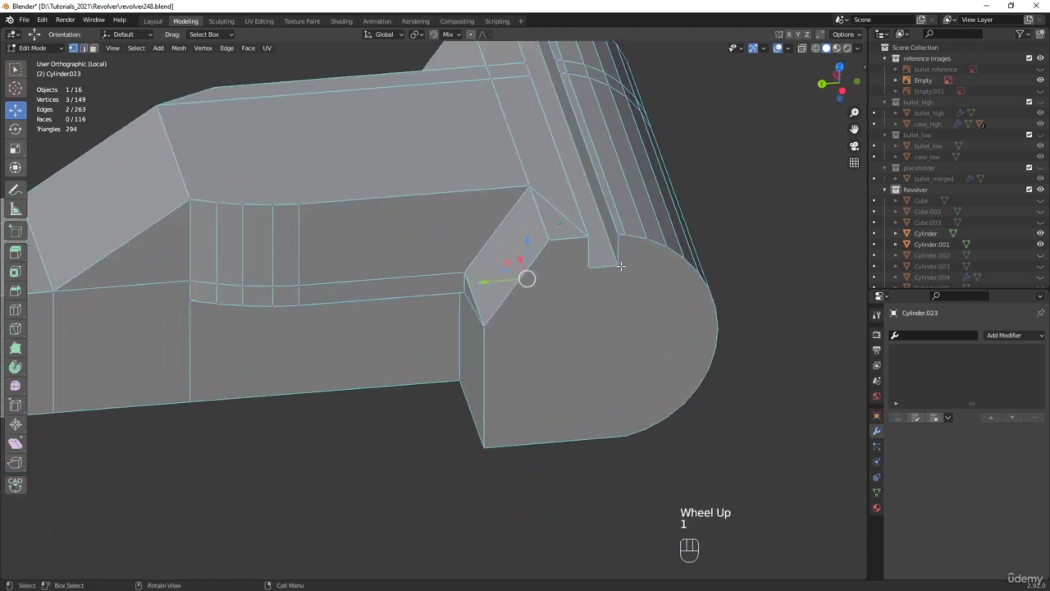
{"action": "left_click", "coordinate": [620, 264]}
{"action": "scroll", "coordinate": [691, 257], "scroll_direction": "up", "scroll_amount": 1}
{"action": "left_click", "coordinate": [691, 257], "text": "shift"}
{"action": "key", "text": "j"}
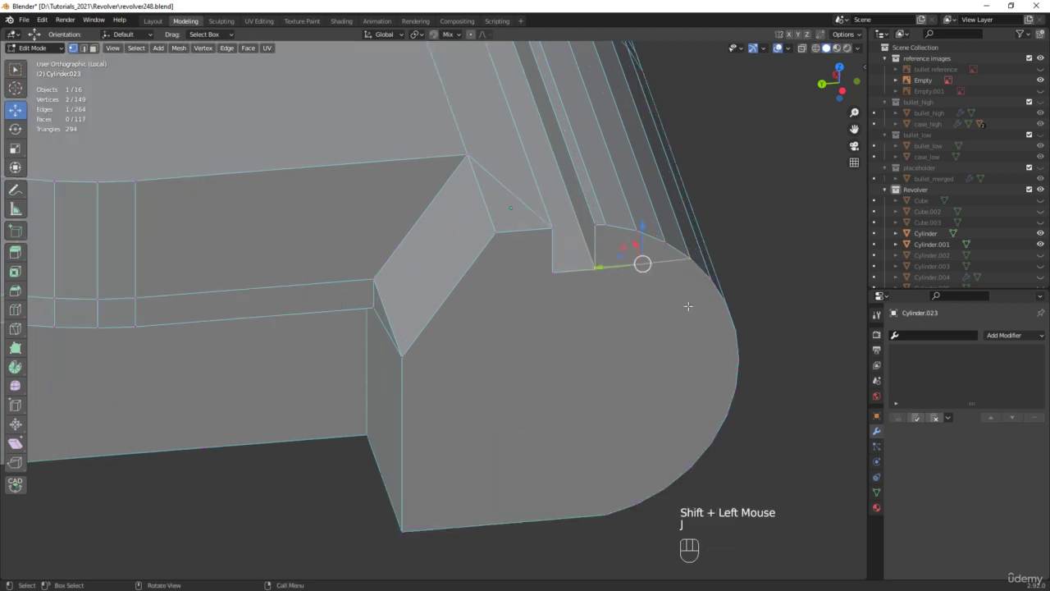
Try to connect a rim vertex behind the slot to the slot's rear lower corner with three vertices selected
{"action": "middle_click_drag", "start_coordinate": [687, 304], "coordinate": [657, 255]}
{"action": "left_click", "coordinate": [637, 226], "text": "shift"}
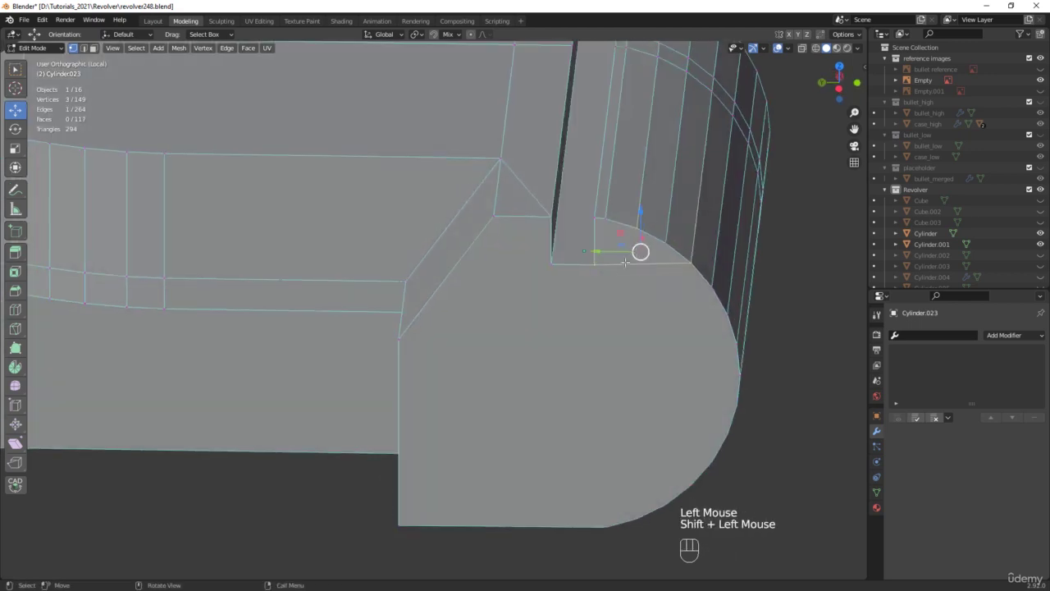
{"action": "left_click", "coordinate": [597, 267], "text": "shift"}
{"action": "key", "text": "f"}
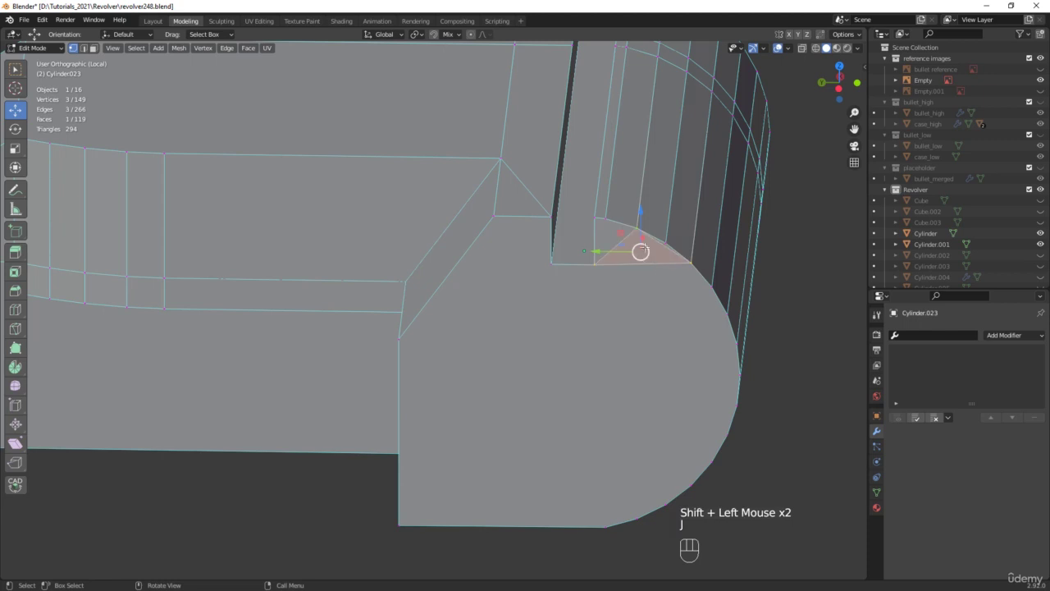
{"action": "scroll", "coordinate": [645, 255], "scroll_direction": "up", "scroll_amount": 2}
{"action": "key", "text": "ctrl+z"}
Connect the three remaining rim vertices behind the slot to its rear lower corner, forming a fan of triangles
{"action": "left_click", "coordinate": [676, 240]}
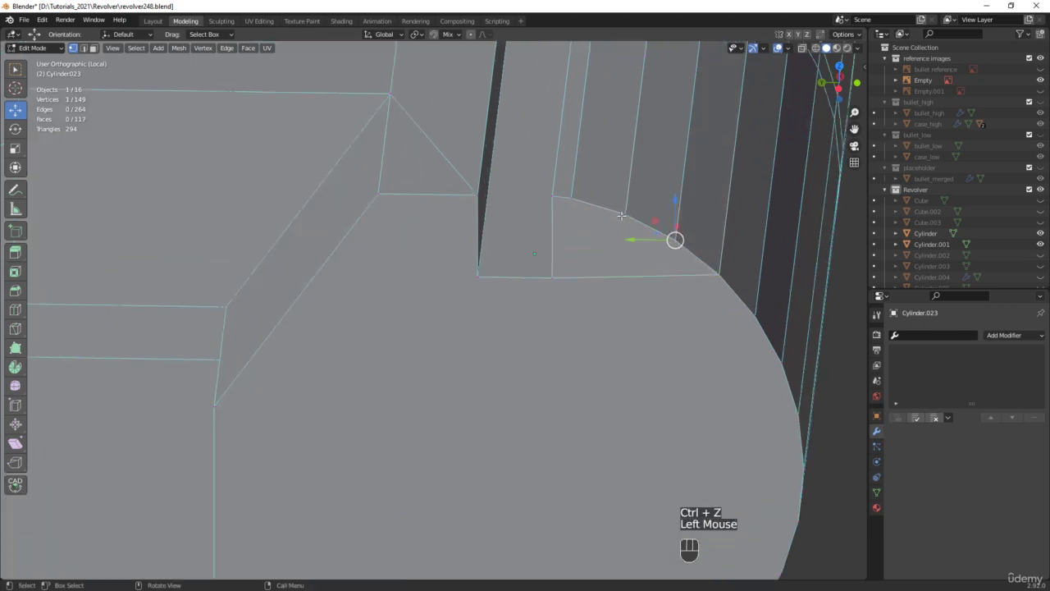
{"action": "left_click", "coordinate": [625, 215], "text": "shift"}
{"action": "left_click", "coordinate": [553, 276], "text": "shift"}
{"action": "key", "text": "f"}
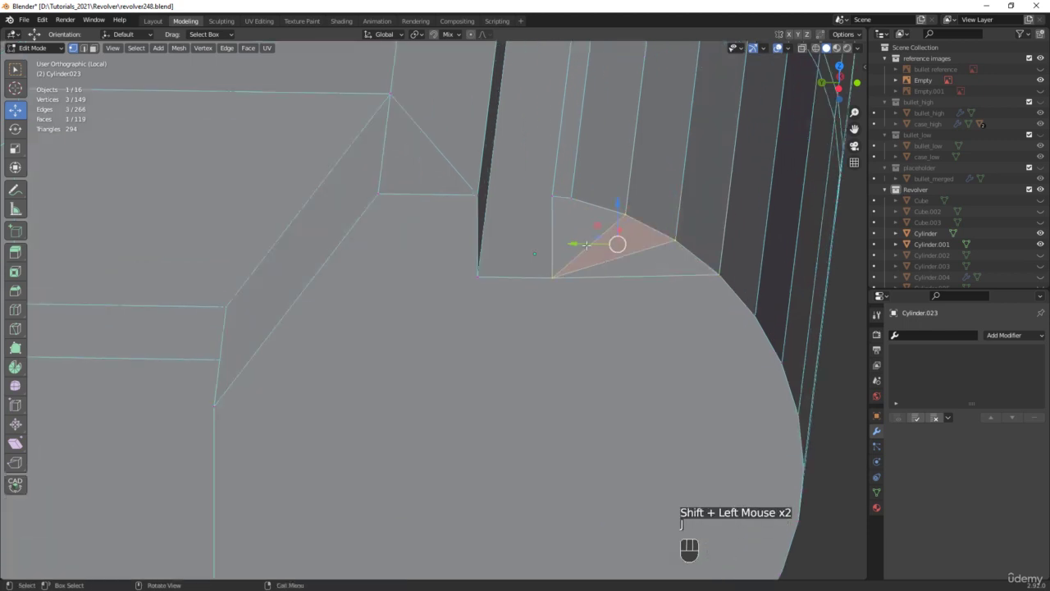
{"action": "left_click", "coordinate": [571, 201]}
{"action": "left_click", "coordinate": [604, 276], "text": "shift"}
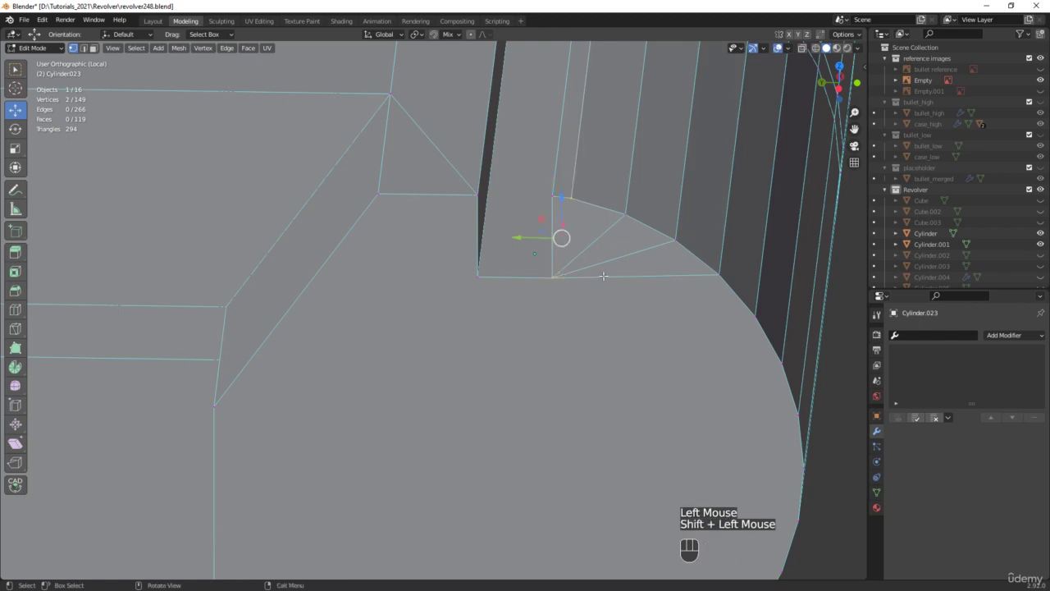
{"action": "key", "text": "j"}
Connect the slot's front lower corner to the upper and lower outer corners of the neighbouring sloped face
{"action": "scroll", "coordinate": [464, 235], "scroll_direction": "down", "scroll_amount": 1}
{"action": "middle_click_drag", "start_coordinate": [464, 234], "coordinate": [475, 270]}
{"action": "left_click", "coordinate": [475, 273]}
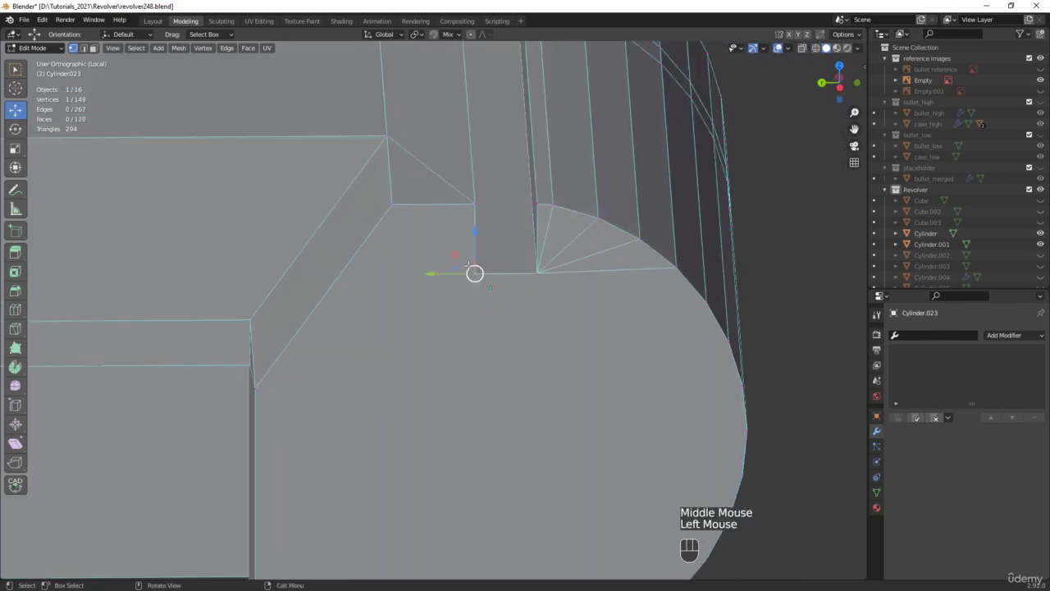
{"action": "left_click", "coordinate": [391, 205], "text": "shift"}
{"action": "key", "text": "j"}
{"action": "scroll", "coordinate": [442, 270], "scroll_direction": "down", "scroll_amount": 2}
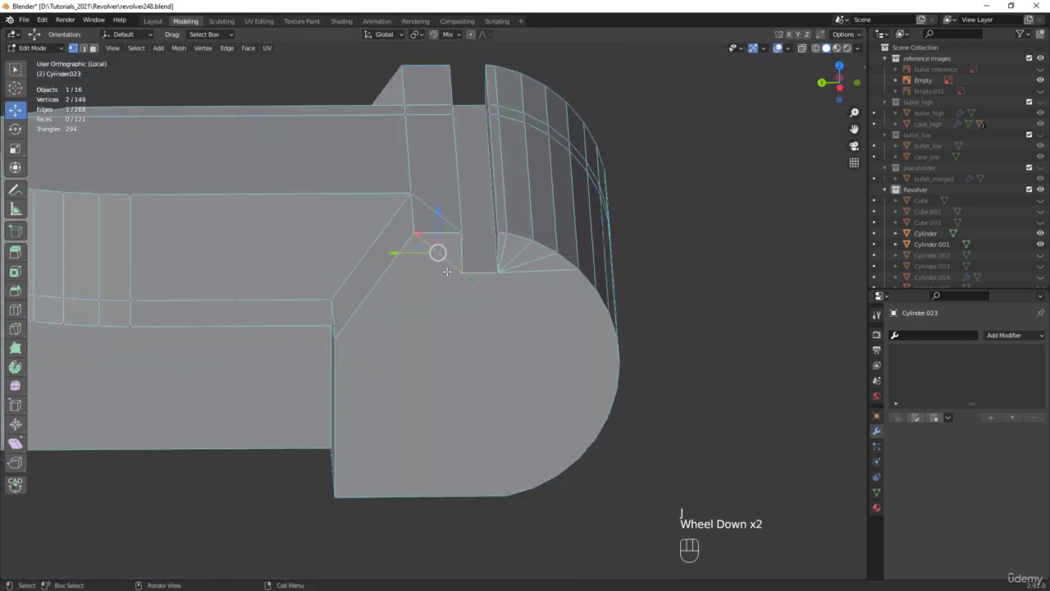
{"action": "middle_click_drag", "start_coordinate": [441, 270], "coordinate": [333, 359]}
{"action": "left_click", "coordinate": [460, 272]}
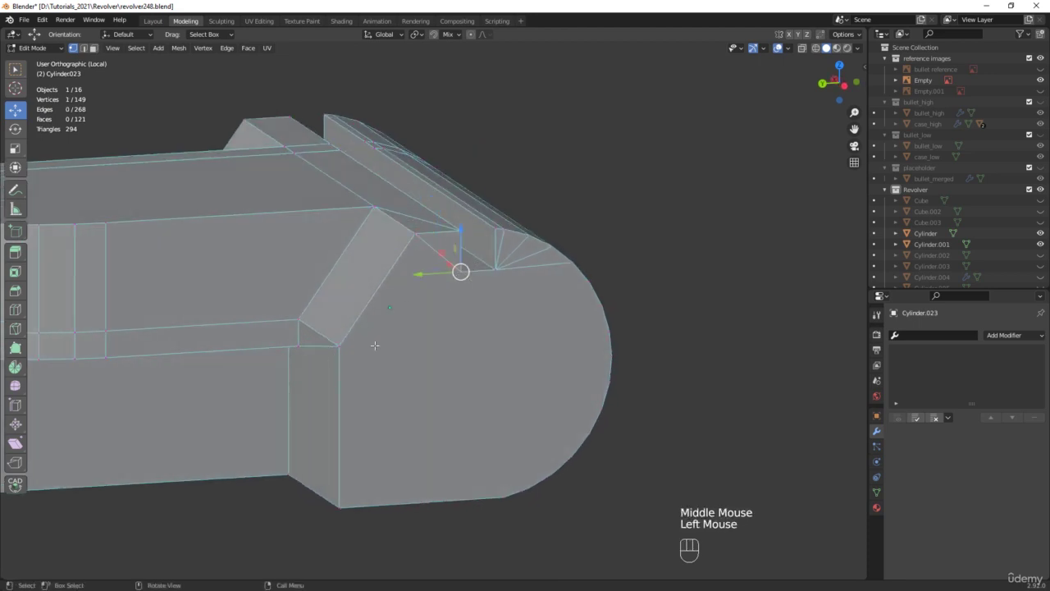
{"action": "left_click", "coordinate": [343, 348], "text": "shift"}
{"action": "key", "text": "j"}
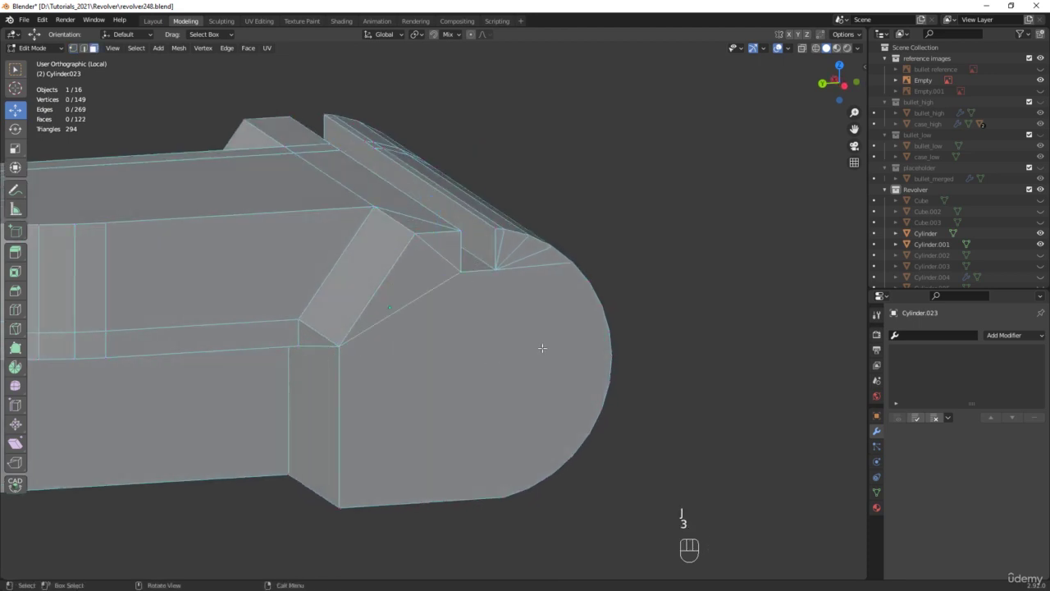
Inset the rounded side face and merge the inner face's vertices into a single point at its centre
{"action": "key", "text": "3"}
{"action": "left_click", "coordinate": [535, 330]}
{"action": "key", "text": "i"}
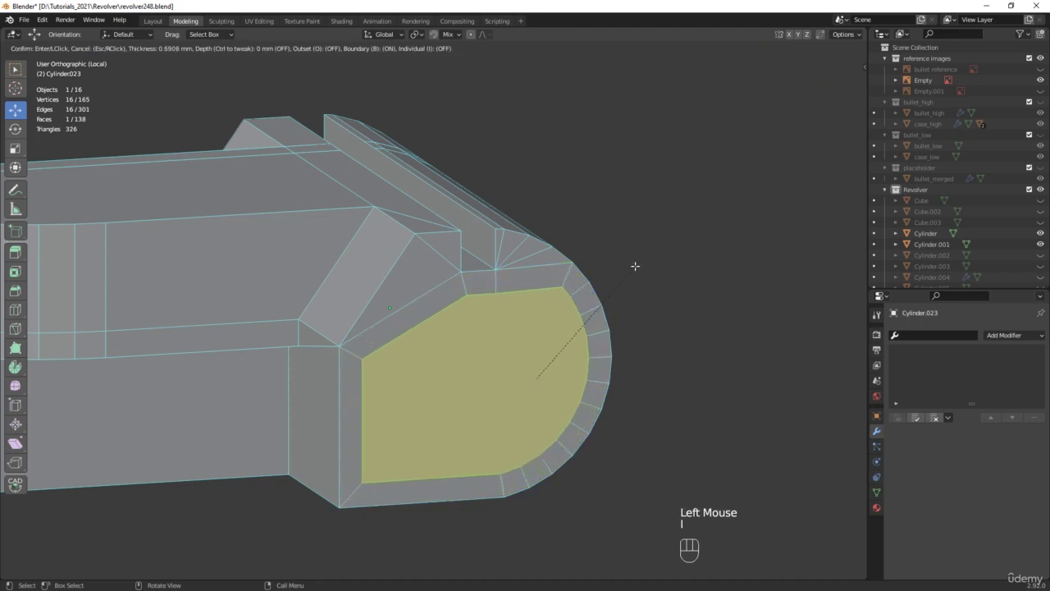
{"action": "left_click", "coordinate": [632, 265]}
{"action": "key", "text": "m"}
{"action": "left_click", "coordinate": [484, 384]}
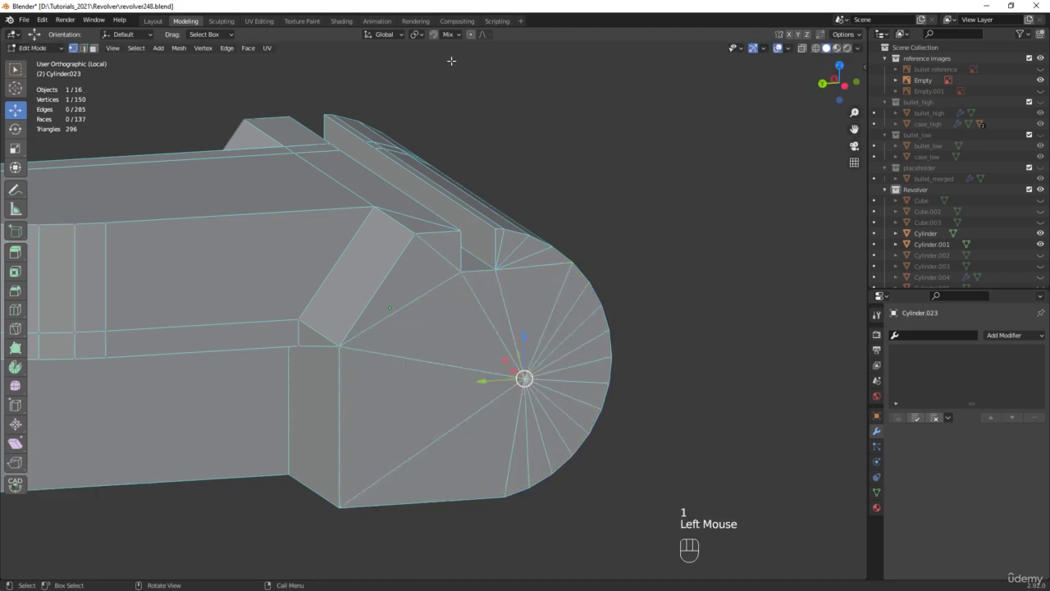
Snap the side face's centre vertex onto the sloped face's lower outer corner and merge all vertices by distance at 0.1 mm
{"action": "left_click_drag", "start_coordinate": [511, 373], "coordinate": [435, 326]}
{"action": "middle_click_drag", "start_coordinate": [694, 498], "coordinate": [659, 446]}
{"action": "key", "text": "a"}
{"action": "key", "text": "m"}
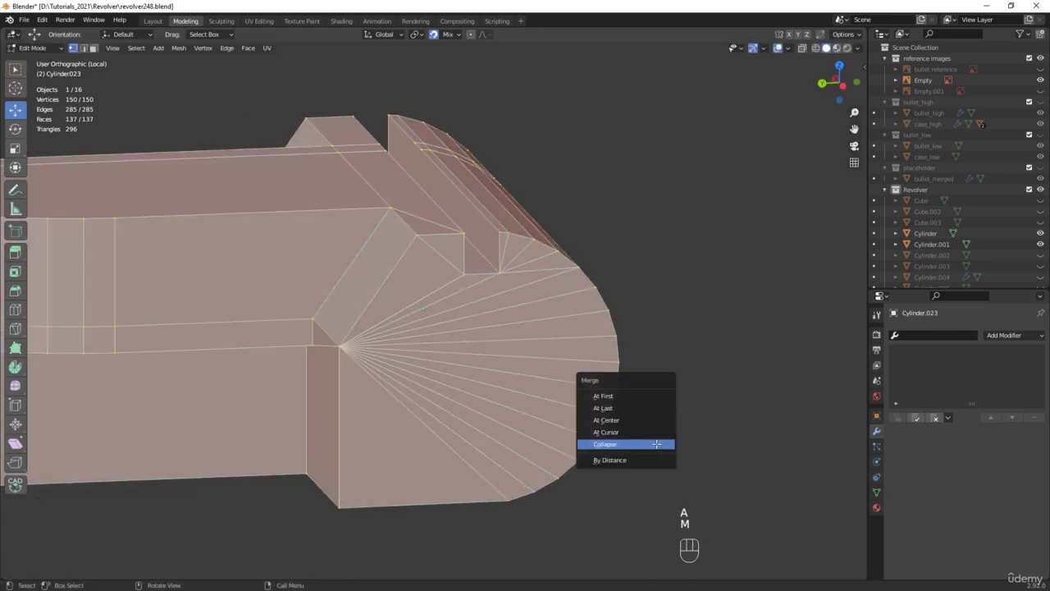
{"action": "left_click", "coordinate": [633, 460]}
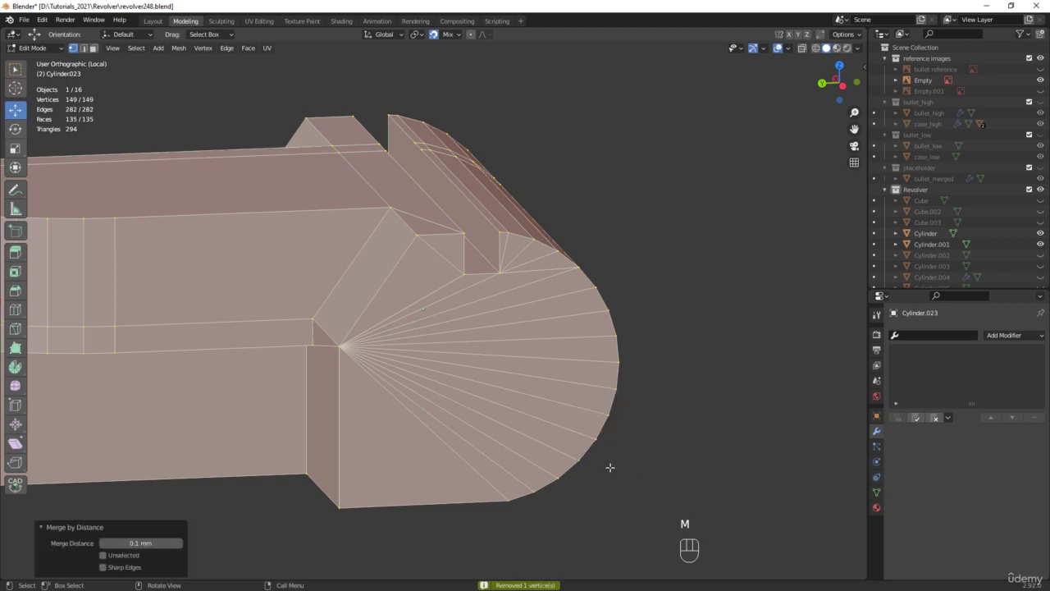
Connect the side recess's lower front corner to the lower corner of the ramp where it meets the long arm
{"action": "scroll", "coordinate": [323, 396], "scroll_direction": "down", "scroll_amount": 3}
{"action": "middle_click_drag", "start_coordinate": [126, 393], "coordinate": [469, 327], "text": "shift"}
{"action": "middle_click_drag", "start_coordinate": [468, 326], "coordinate": [569, 312]}
{"action": "scroll", "coordinate": [570, 311], "scroll_direction": "up", "scroll_amount": 1}
{"action": "scroll", "coordinate": [570, 312], "scroll_direction": "up", "scroll_amount": 1}
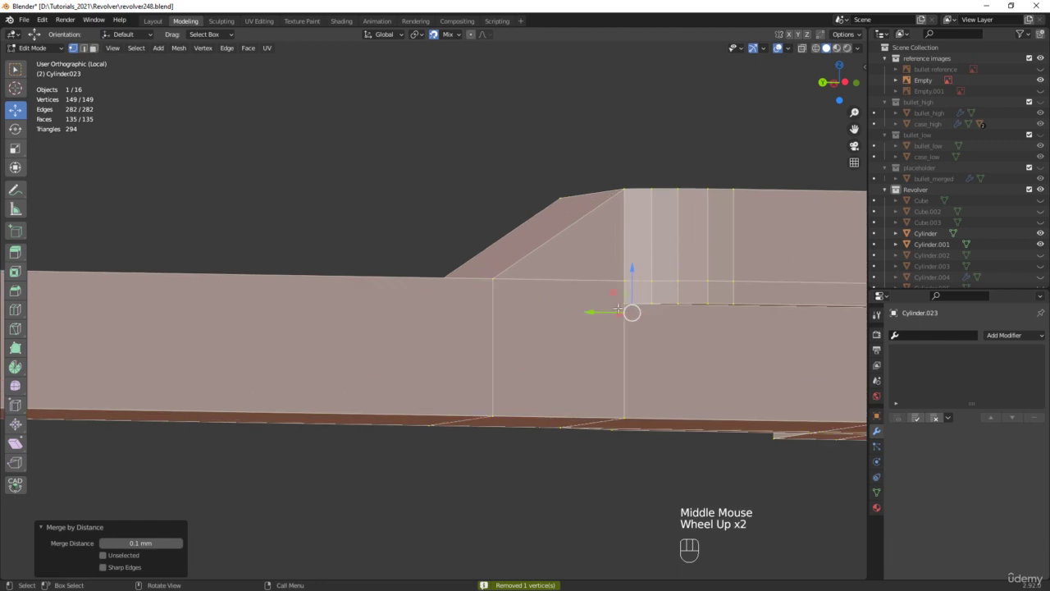
{"action": "left_click", "coordinate": [622, 303]}
{"action": "left_click", "coordinate": [495, 282], "text": "shift"}
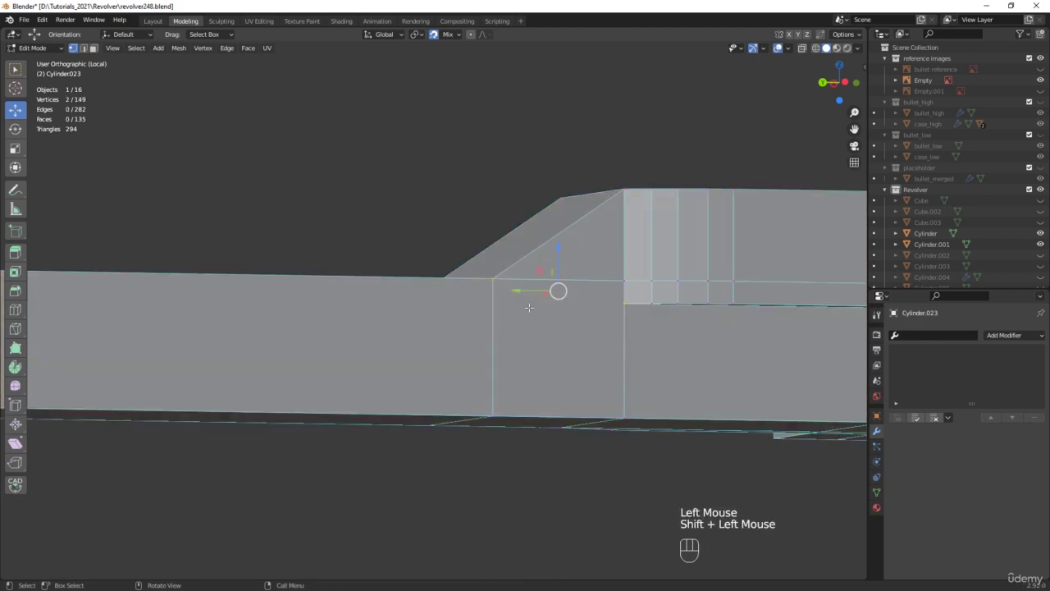
{"action": "key", "text": "j"}
Connect the two vertices where the arm's straight edges meet its rounded tip, across the top face
{"action": "scroll", "coordinate": [530, 308], "scroll_direction": "down", "scroll_amount": 2}
{"action": "middle_click_drag", "start_coordinate": [529, 308], "coordinate": [537, 354]}
{"action": "scroll", "coordinate": [535, 353], "scroll_direction": "down", "scroll_amount": 2}
{"action": "middle_click_drag", "start_coordinate": [147, 419], "coordinate": [382, 319], "text": "shift"}
{"action": "scroll", "coordinate": [382, 319], "scroll_direction": "up", "scroll_amount": 1, "text": "shift"}
{"action": "scroll", "coordinate": [382, 320], "scroll_direction": "up", "scroll_amount": 2}
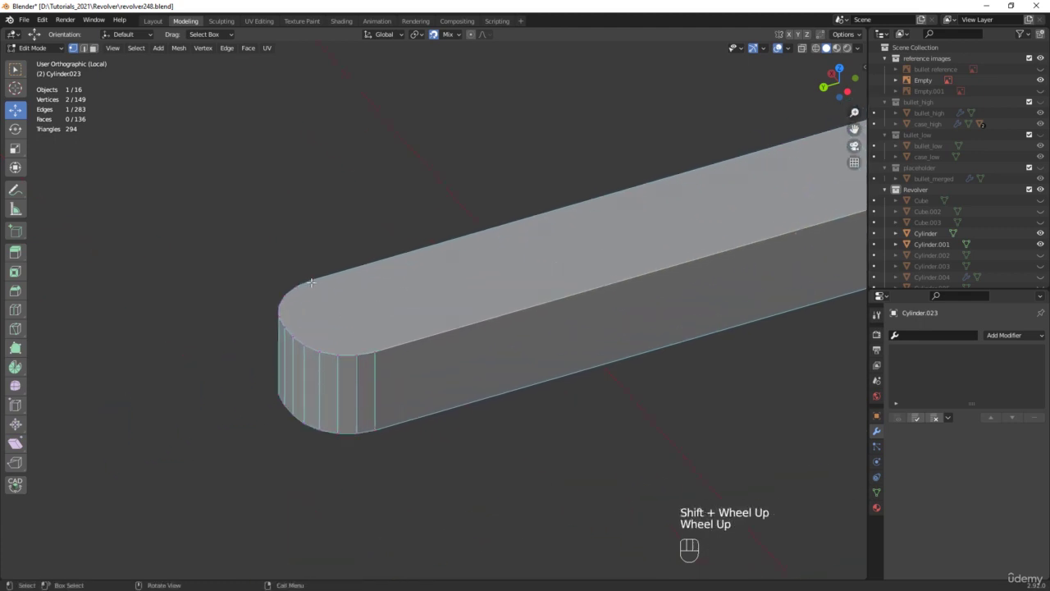
{"action": "left_click", "coordinate": [311, 281]}
{"action": "left_click", "coordinate": [376, 355], "text": "shift"}
{"action": "key", "text": "j"}
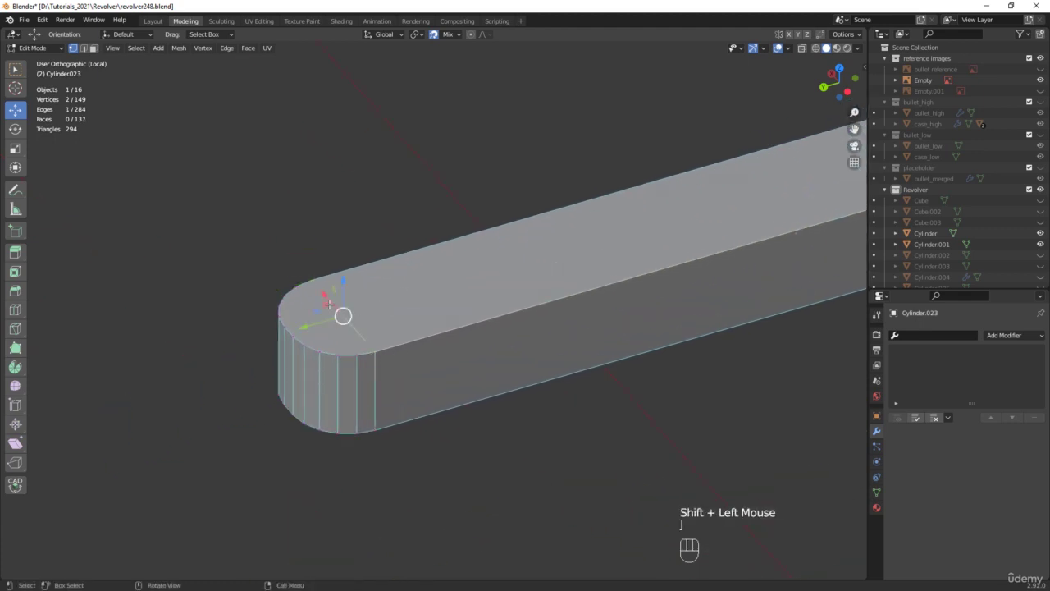
Connect the three remaining pairs of opposite vertices across the top face of the arm's rounded tip
{"action": "scroll", "coordinate": [378, 351], "scroll_direction": "up", "scroll_amount": 2}
{"action": "left_click", "coordinate": [399, 401]}
{"action": "left_click", "coordinate": [409, 402], "text": "shift"}
{"action": "left_click", "coordinate": [376, 405]}
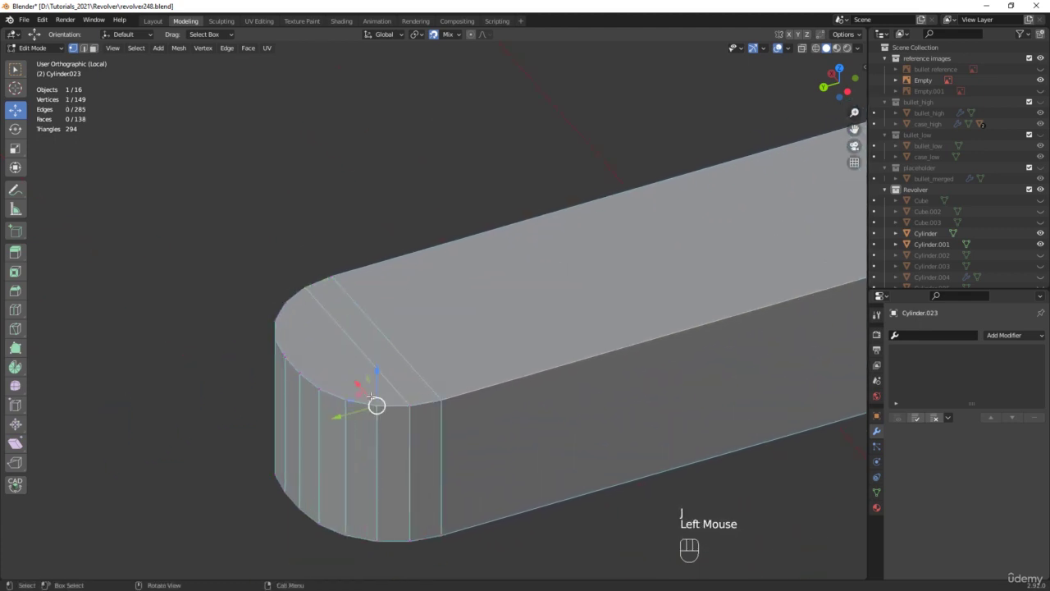
{"action": "left_click", "coordinate": [284, 305], "text": "shift"}
{"action": "key", "text": "j"}
{"action": "left_click", "coordinate": [276, 325]}
{"action": "left_click", "coordinate": [345, 401], "text": "shift"}
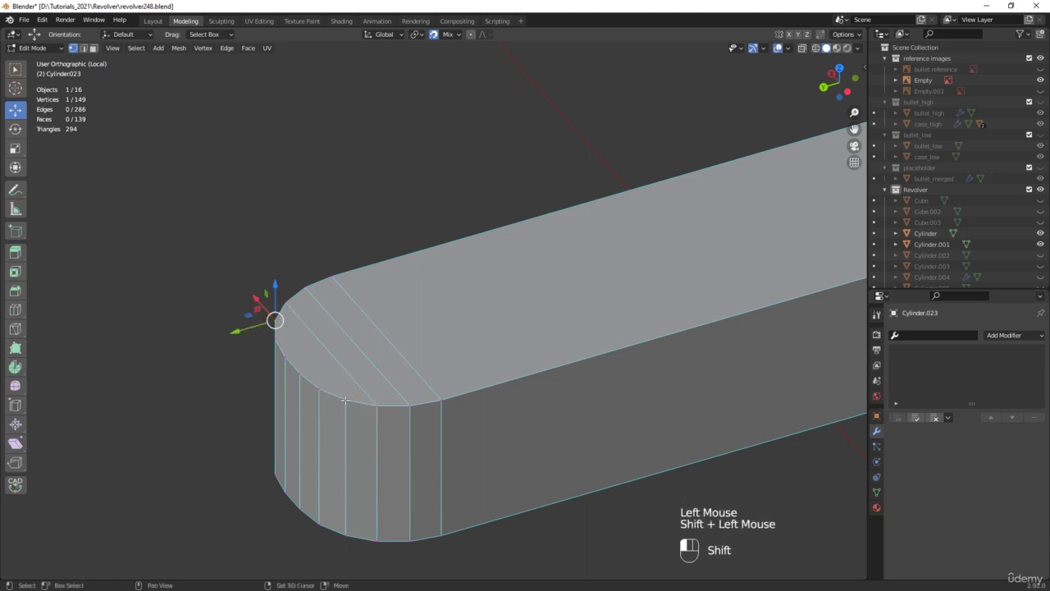
{"action": "key", "text": "j"}
Leave Edit Mode and add a Mirror modifier on the X axis to the sight part
{"action": "scroll", "coordinate": [475, 373], "scroll_direction": "down", "scroll_amount": 5}
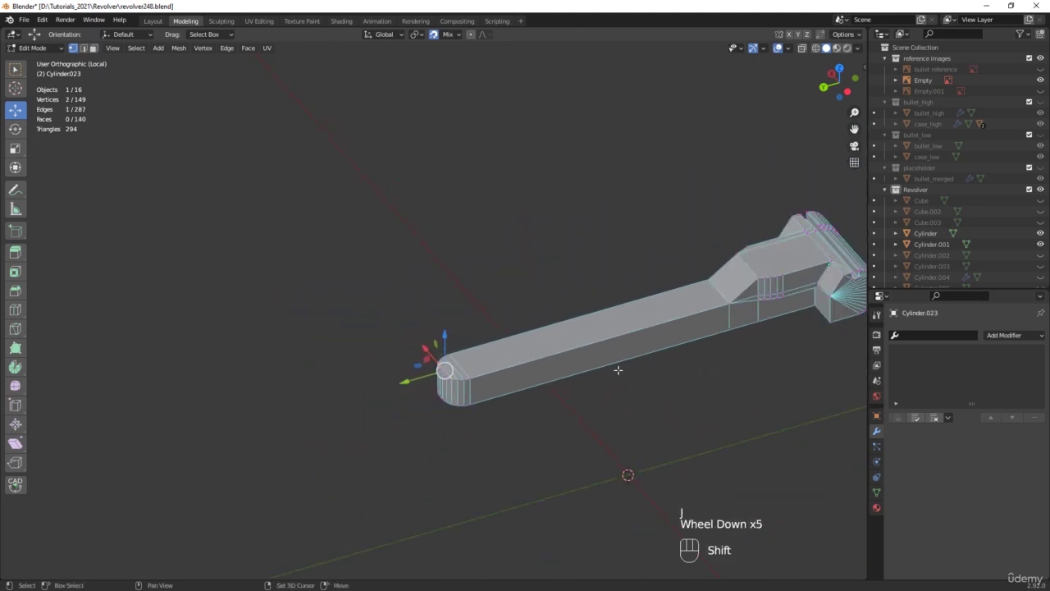
{"action": "middle_click_drag", "start_coordinate": [616, 369], "coordinate": [611, 394], "text": "shift"}
{"action": "middle_click_drag", "start_coordinate": [611, 394], "coordinate": [566, 353]}
{"action": "scroll", "coordinate": [602, 358], "scroll_direction": "up", "scroll_amount": 2}
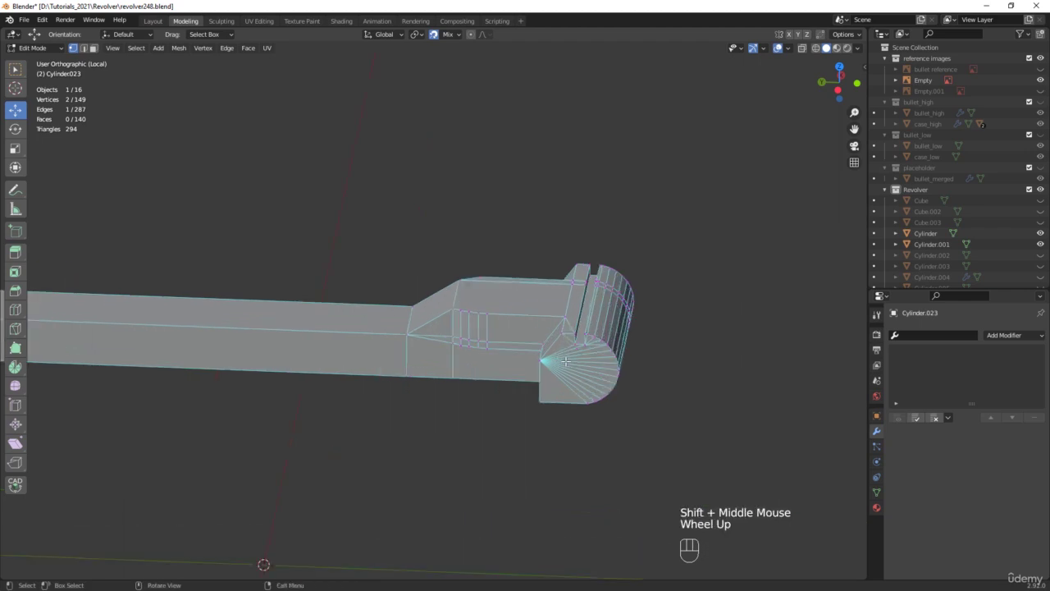
{"action": "key", "text": "Tab"}
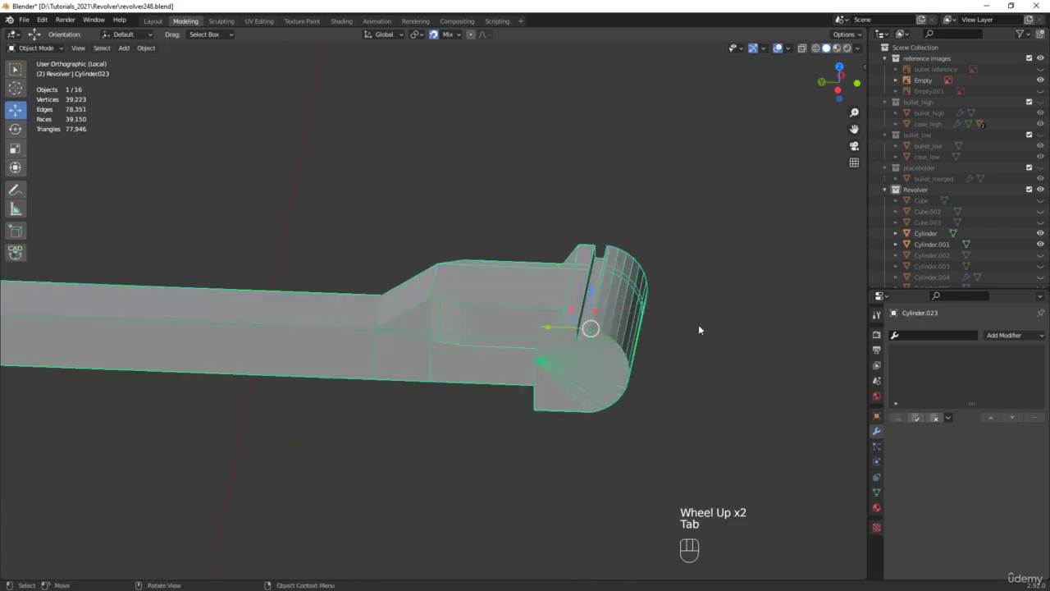
{"action": "scroll", "coordinate": [479, 336], "scroll_direction": "down", "scroll_amount": 2}
{"action": "middle_click_drag", "start_coordinate": [438, 321], "coordinate": [254, 326]}
{"action": "scroll", "coordinate": [255, 325], "scroll_direction": "up", "scroll_amount": 2}
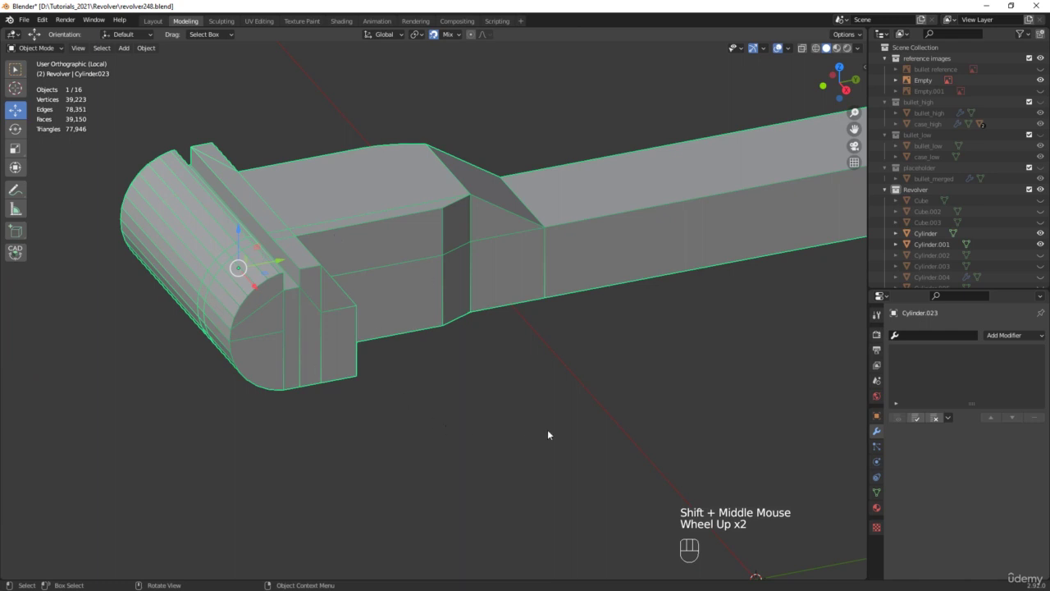
{"action": "key", "text": "n"}
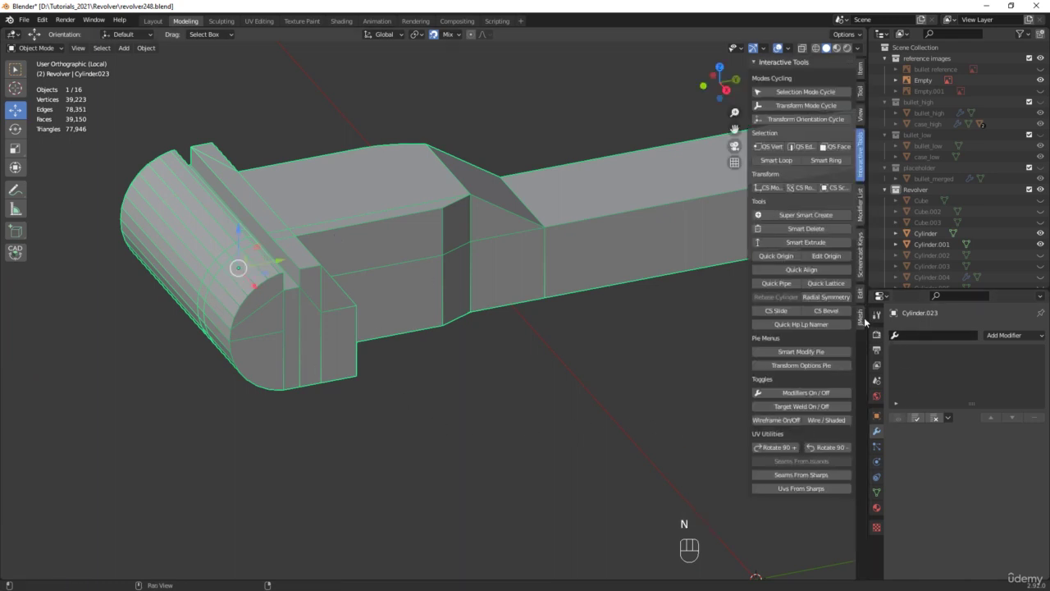
{"action": "left_click", "coordinate": [861, 317]}
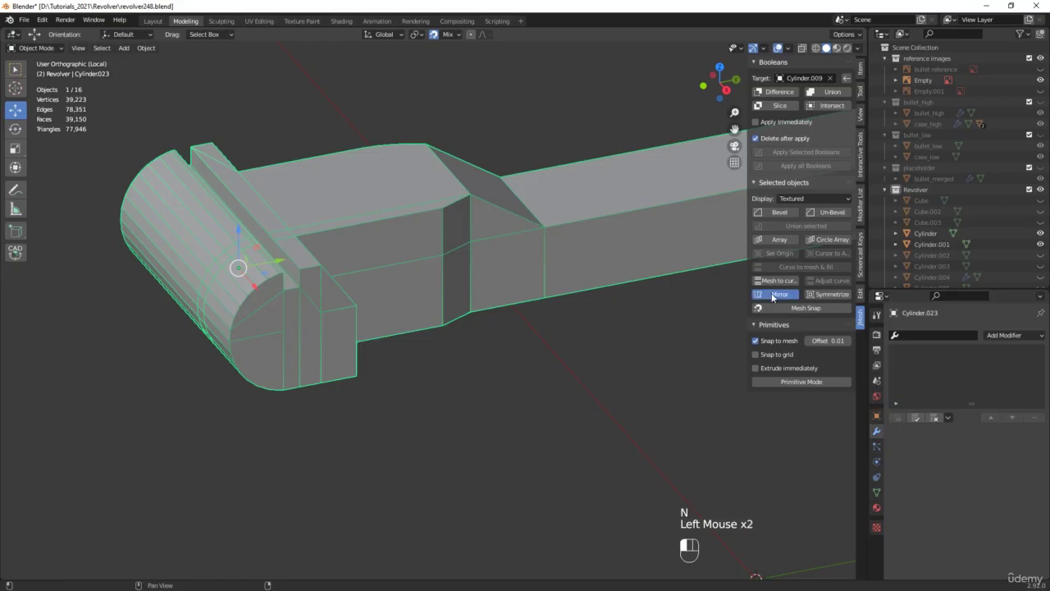
{"action": "left_click", "coordinate": [774, 294]}
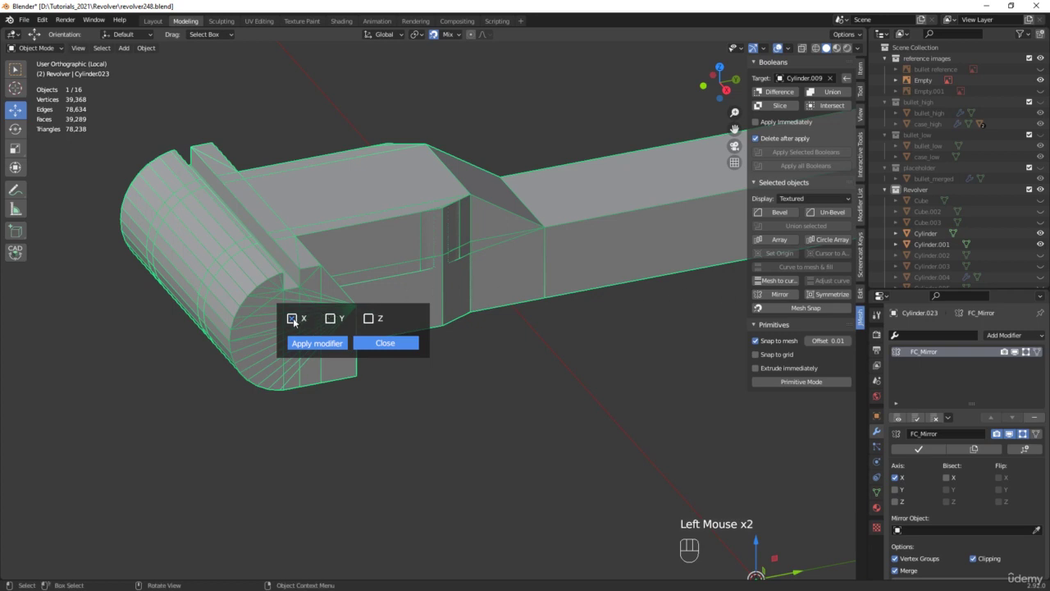
{"action": "left_click", "coordinate": [387, 345]}
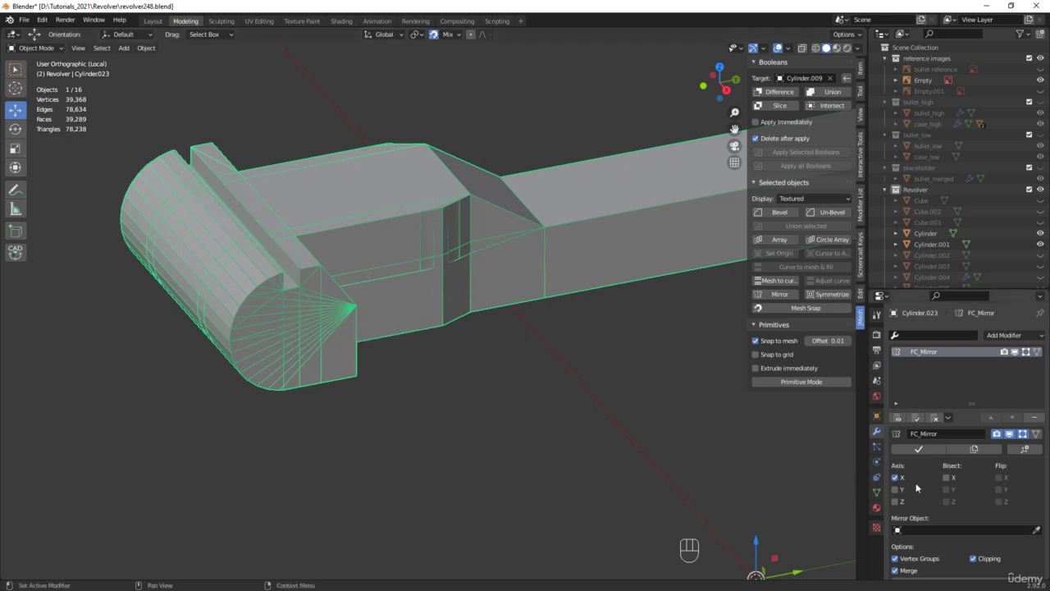
Enable Bisect and Flip on X in the Mirror modifier so the cleaned-up half replaces the other side
{"action": "left_click", "coordinate": [949, 477]}
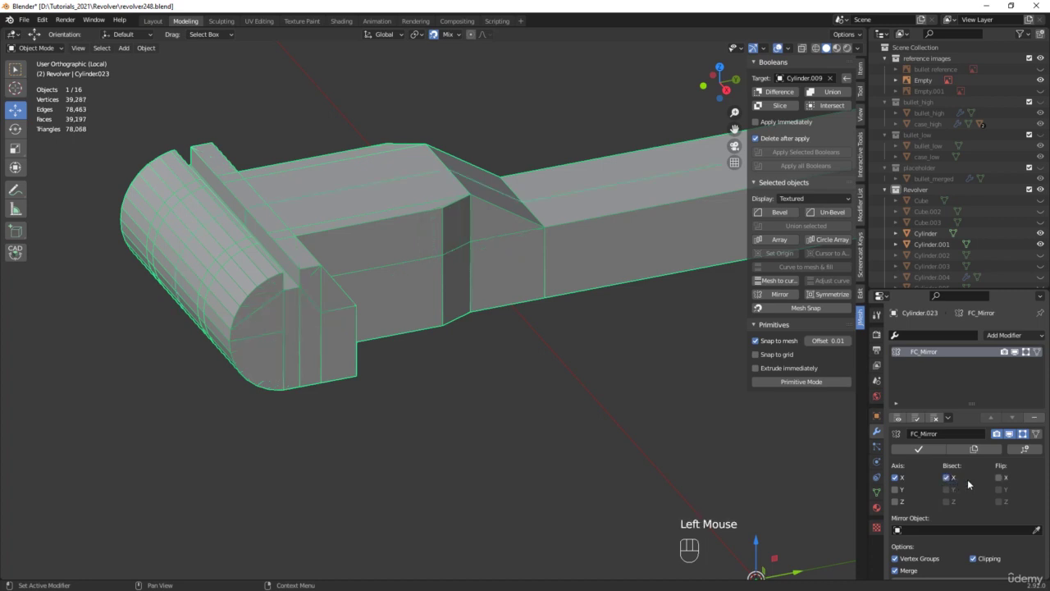
{"action": "left_click", "coordinate": [1002, 478]}
{"action": "middle_click_drag", "start_coordinate": [421, 343], "coordinate": [376, 357]}
{"action": "scroll", "coordinate": [391, 349], "scroll_direction": "down", "scroll_amount": 3}
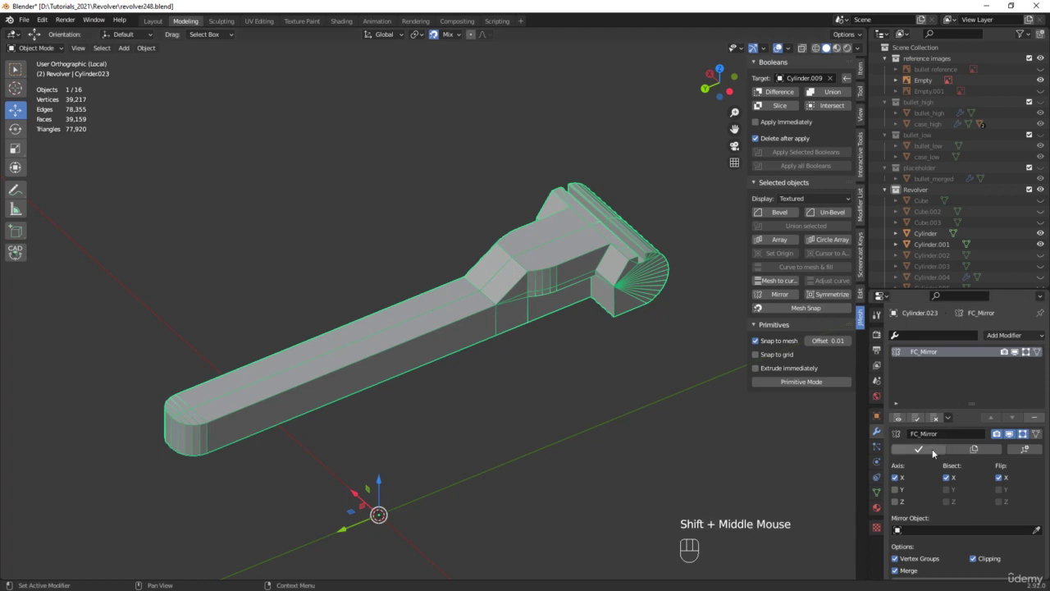
{"action": "middle_click_drag", "start_coordinate": [571, 361], "coordinate": [666, 372]}
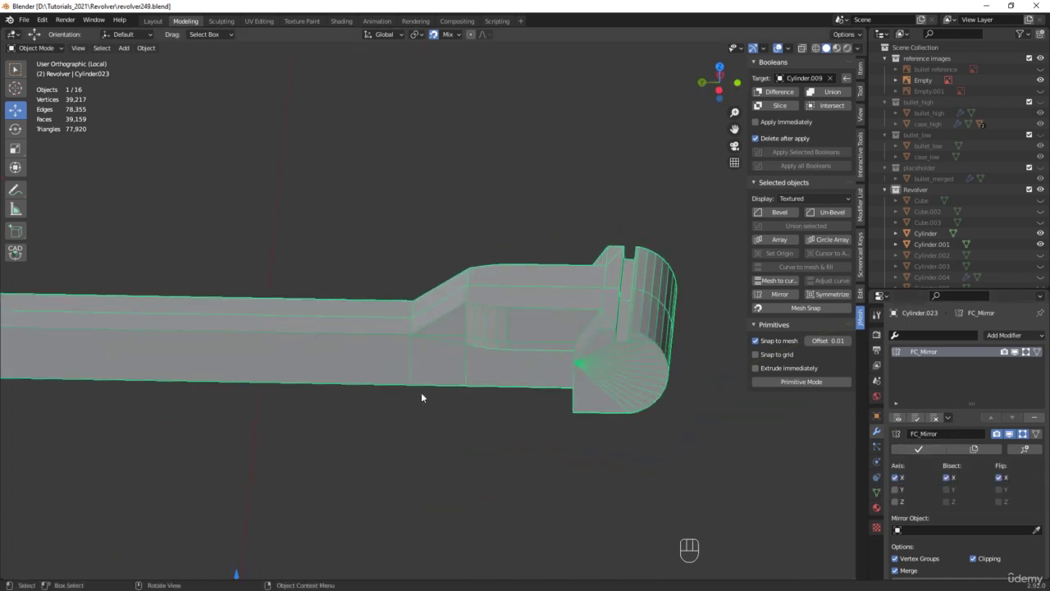
In Edit Mode, dissolve the horizontal edge path running from the ramp's lower corner along the recess wall
{"action": "middle_click_drag", "start_coordinate": [421, 394], "coordinate": [532, 373]}
{"action": "scroll", "coordinate": [489, 338], "scroll_direction": "up", "scroll_amount": 6}
{"action": "key", "text": "Tab"}
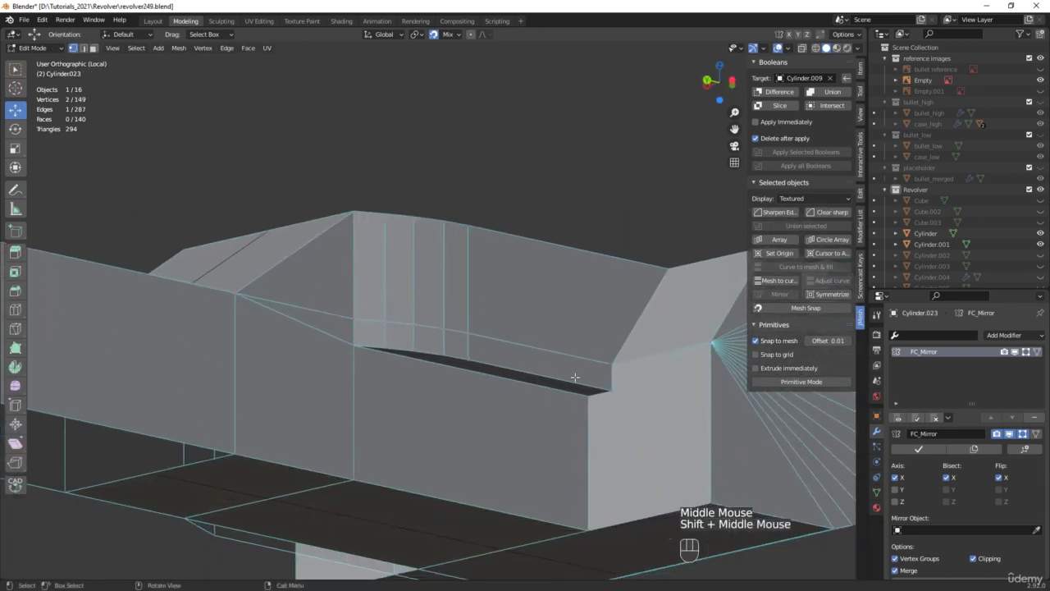
{"action": "left_click", "coordinate": [527, 349]}
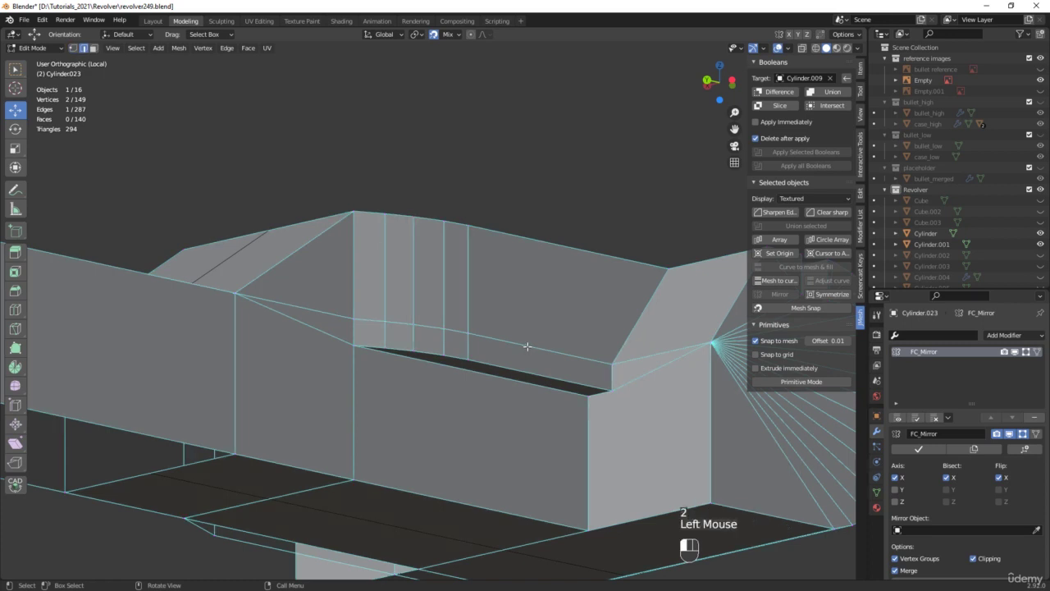
{"action": "left_click", "coordinate": [355, 324], "text": "ctrl"}
{"action": "key", "text": "x"}
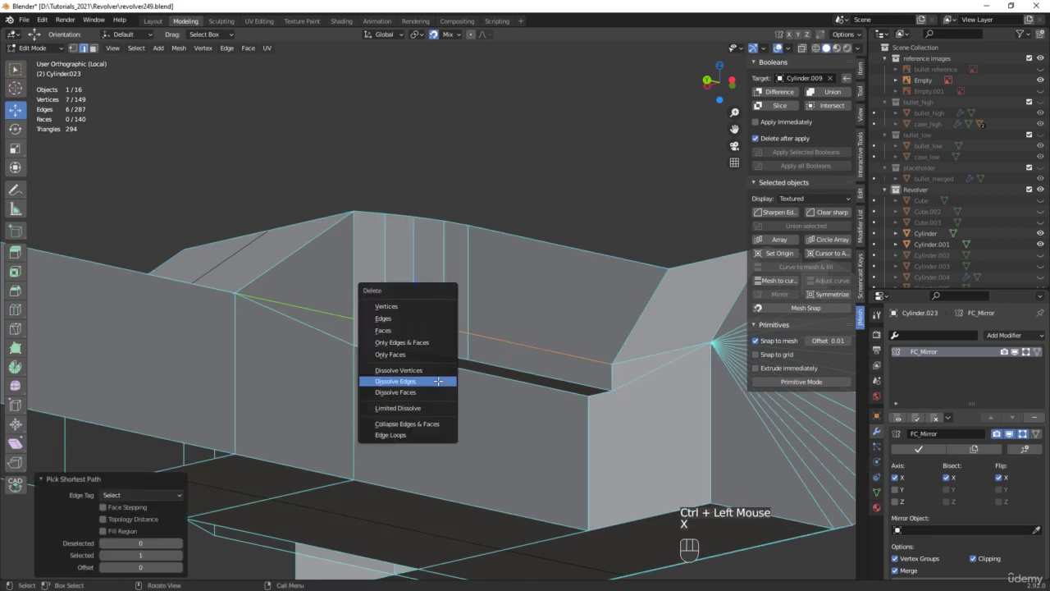
{"action": "left_click", "coordinate": [442, 383]}
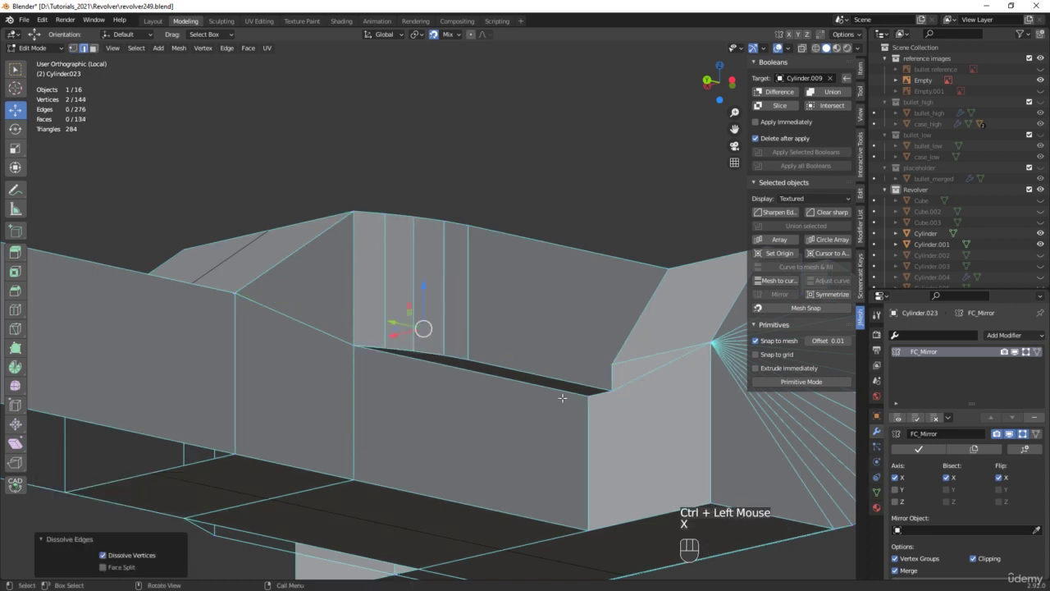
Raise the recess's floor face by snapping to the sloped block's lower corner, and merge all vertices by distance at 0.1 mm
{"action": "key", "text": "3"}
{"action": "left_click", "coordinate": [538, 381]}
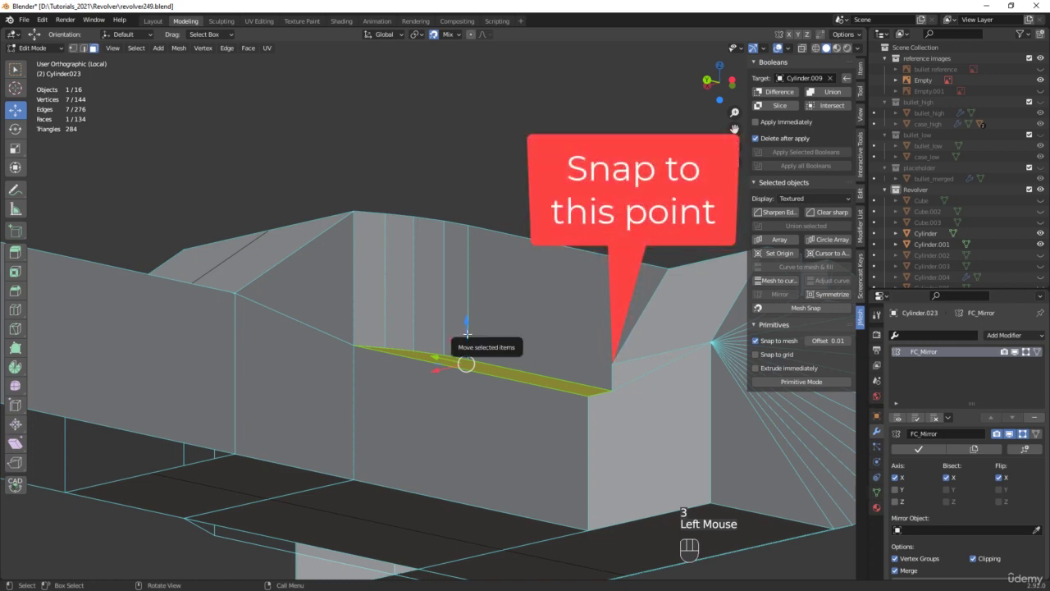
{"action": "left_click_drag", "start_coordinate": [467, 336], "coordinate": [615, 361]}
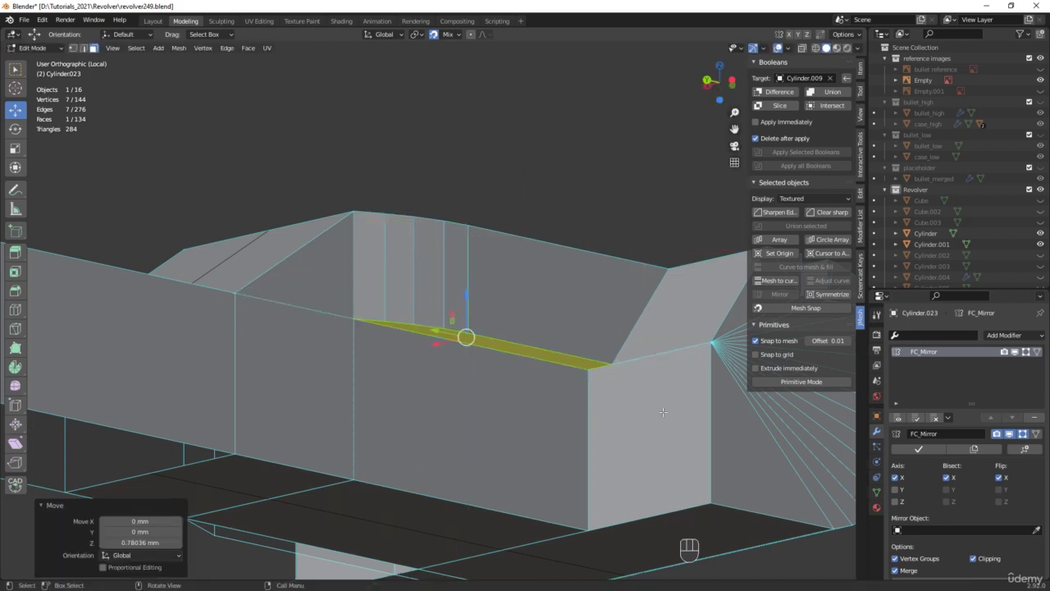
{"action": "key", "text": "a"}
{"action": "key", "text": "m"}
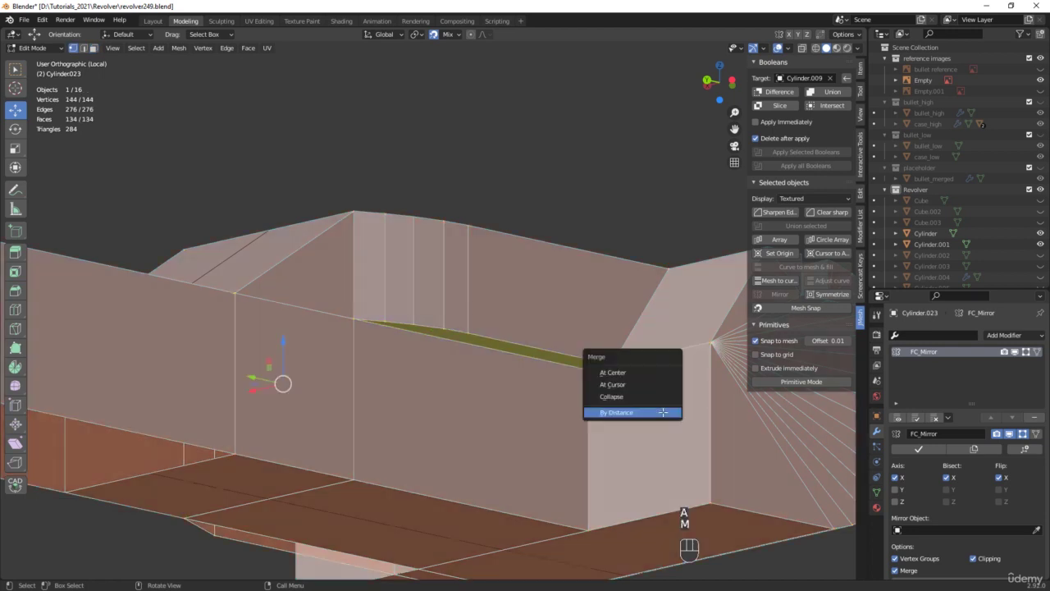
{"action": "left_click", "coordinate": [664, 413]}
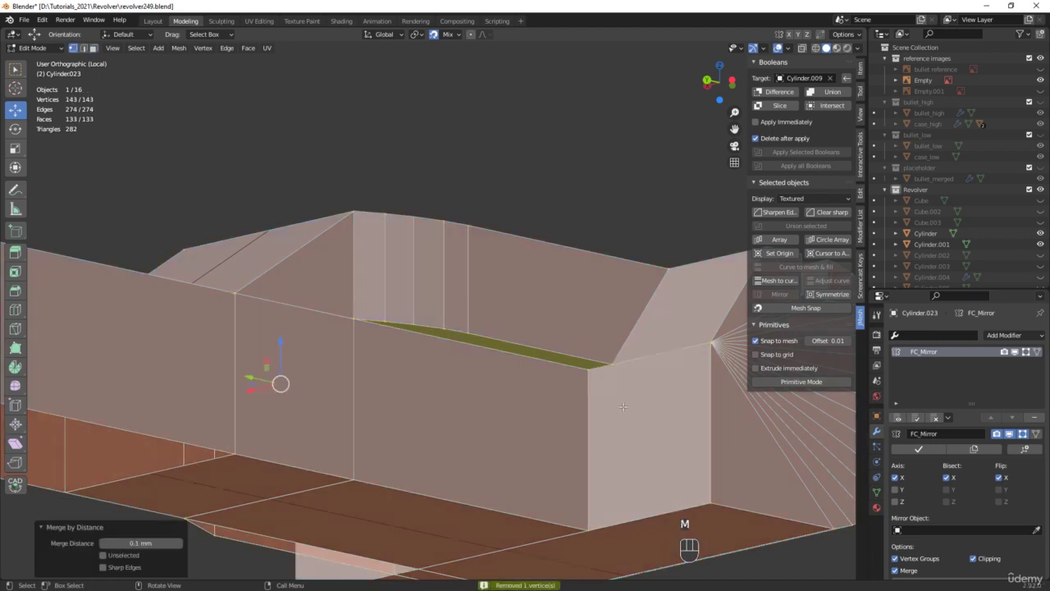
Connect the recess's rear corner diagonally to the lower outer corner of the block's front face
{"action": "left_click", "coordinate": [611, 364]}
{"action": "left_click", "coordinate": [663, 433], "text": "shift"}
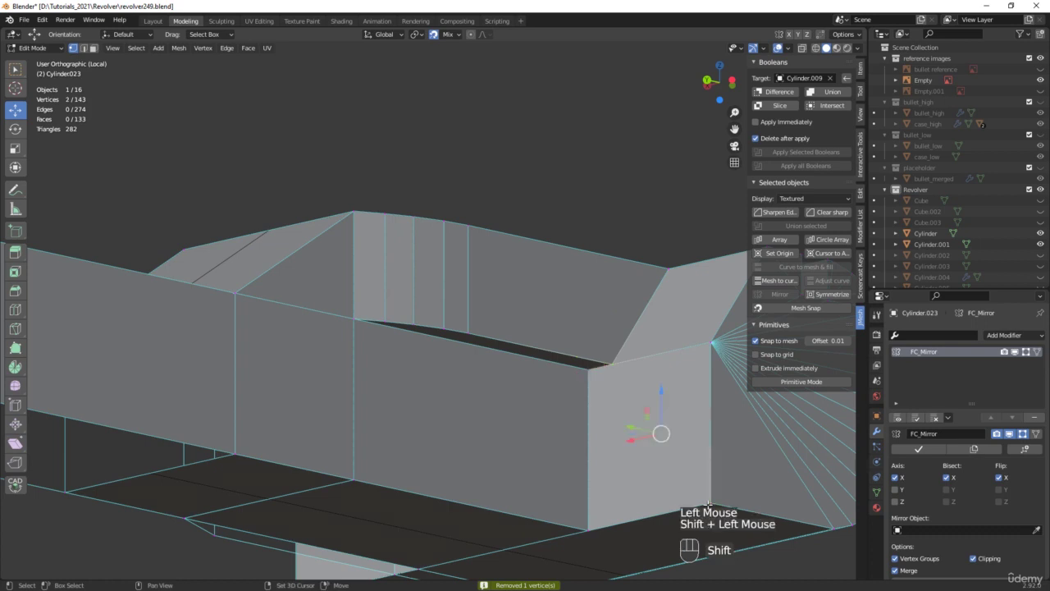
{"action": "key", "text": "j"}
Apply the Mirror modifier to the sight part
{"action": "scroll", "coordinate": [552, 393], "scroll_direction": "down", "scroll_amount": 3}
{"action": "middle_click_drag", "start_coordinate": [553, 393], "coordinate": [430, 401], "text": "shift"}
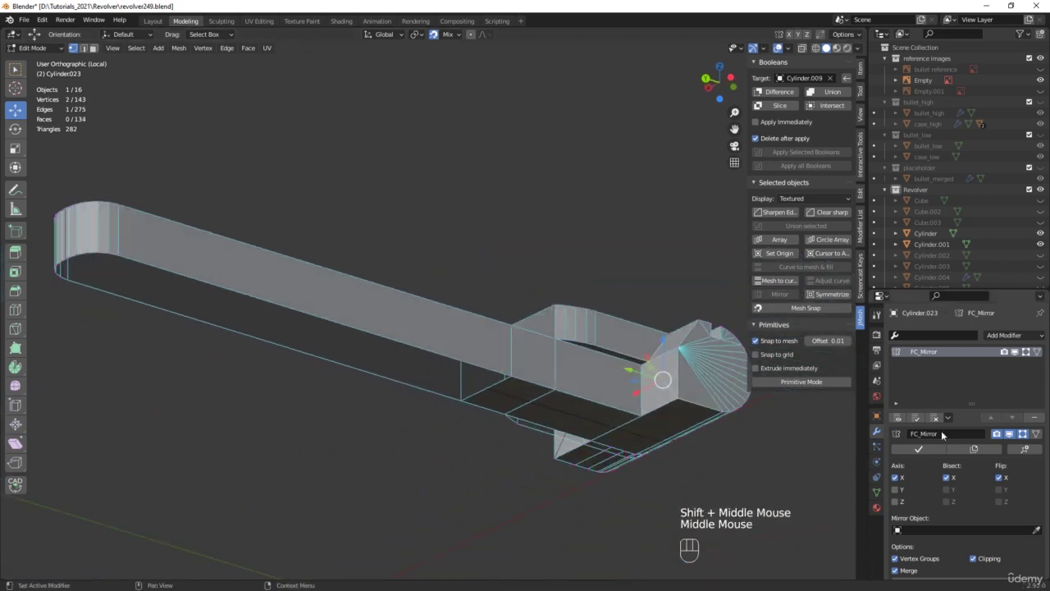
{"action": "left_click", "coordinate": [922, 448]}
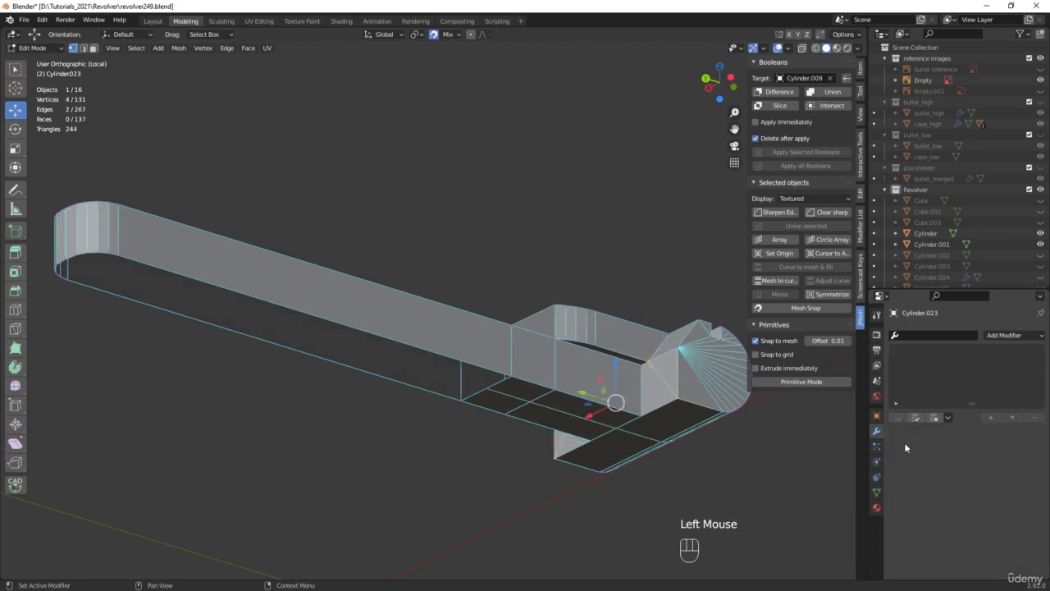
Fill the open underside of the long arm with a face and connect its midpoint lengthwise to the rounded tip
{"action": "key", "text": "2"}
{"action": "left_click", "coordinate": [483, 367], "text": "alt"}
{"action": "key", "text": "f"}
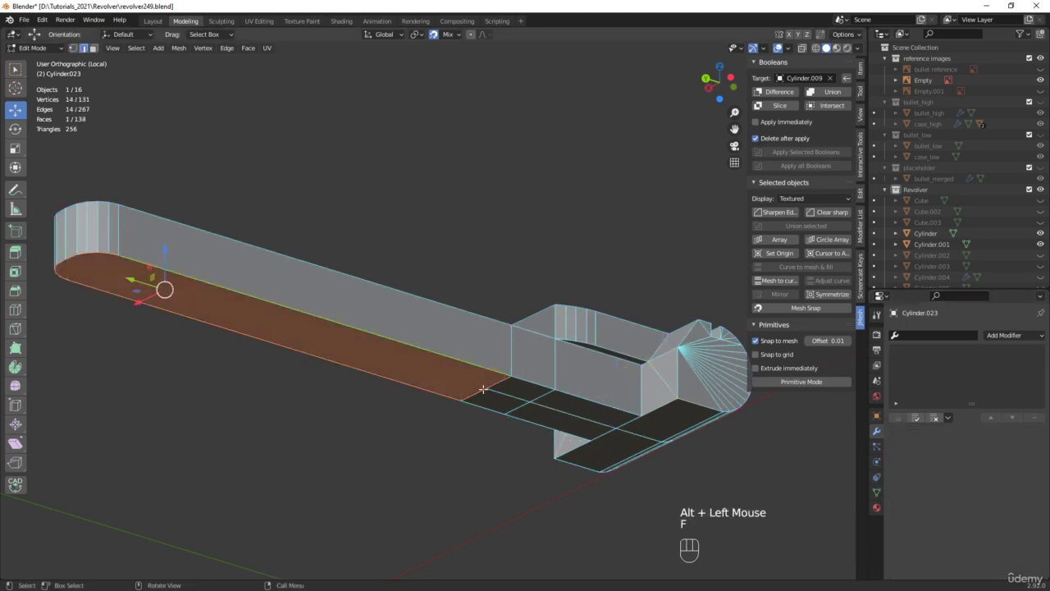
{"action": "key", "text": "1"}
{"action": "left_click", "coordinate": [462, 389]}
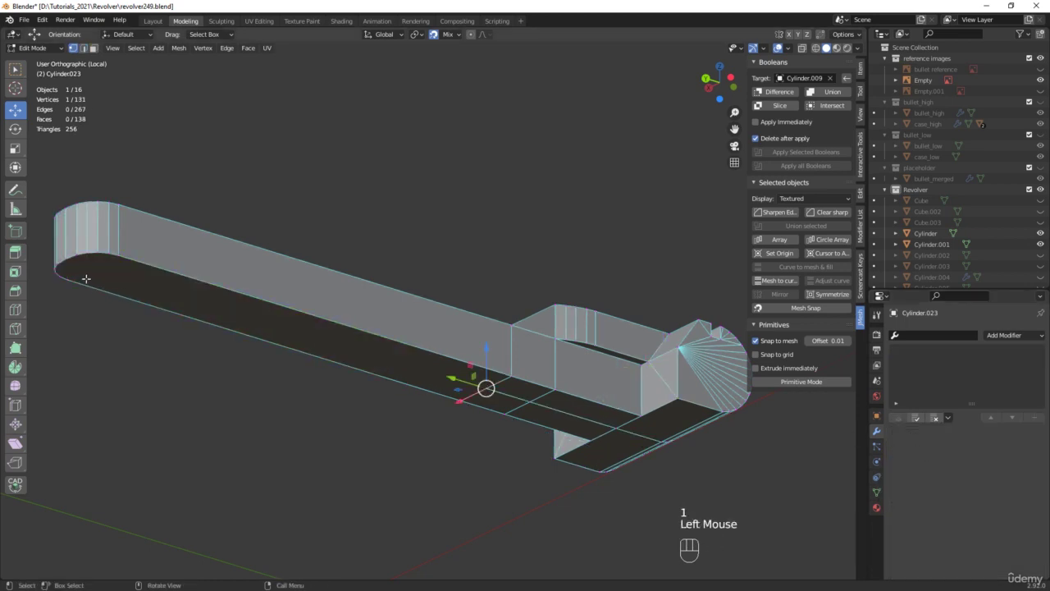
{"action": "left_click", "coordinate": [65, 263], "text": "shift"}
{"action": "key", "text": "j"}
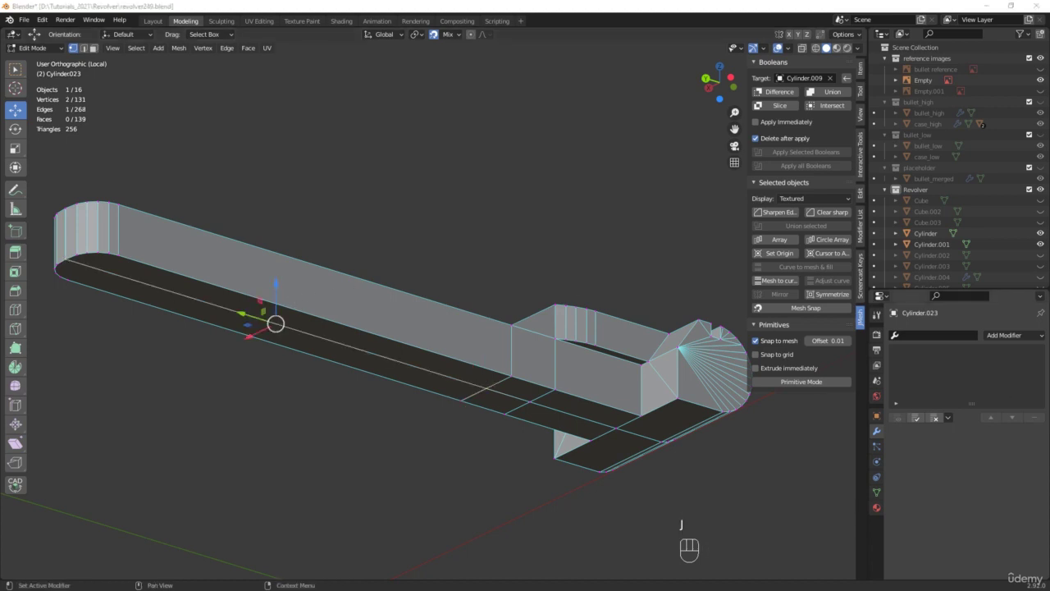
Save an incremental copy of the file as revolver250.blend and check the rear sight in the reference photo
{"action": "key", "text": "ctrl+alt+s"}
{"action": "left_click_drag", "start_coordinate": [1049, 123], "coordinate": [919, 123]}
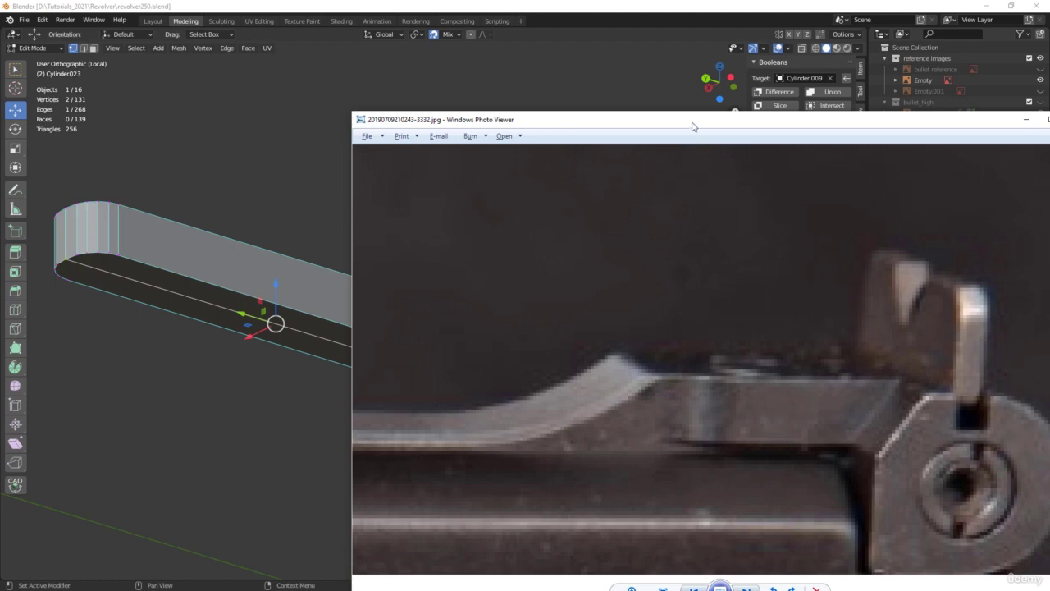
{"action": "key", "text": "alt+Tab"}
Dissolve the vertical edge loop running down the arm's side from the foot of the sloped ramp
{"action": "middle_click_drag", "start_coordinate": [530, 316], "coordinate": [485, 356]}
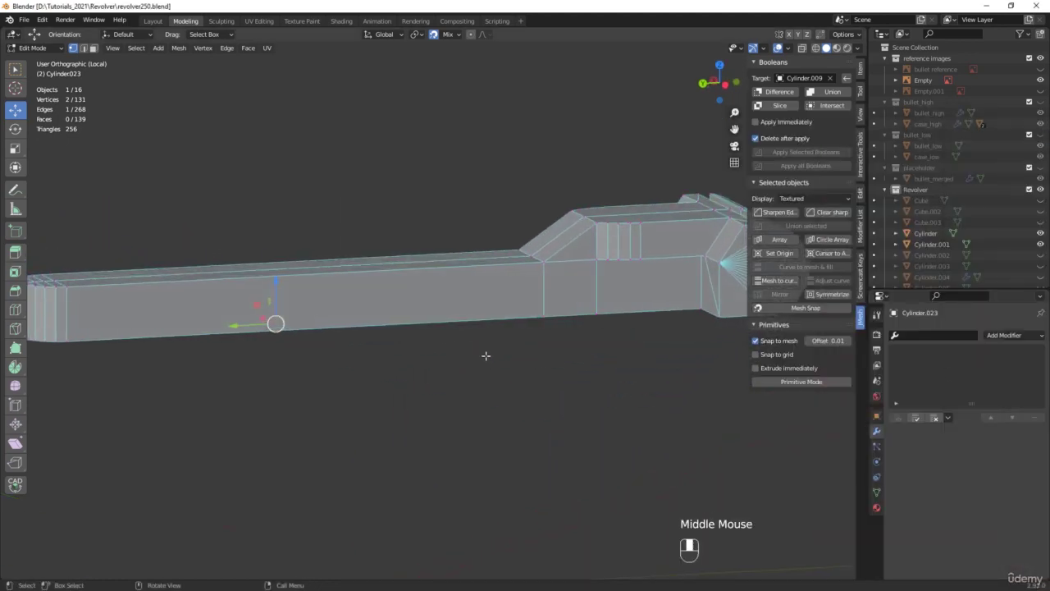
{"action": "scroll", "coordinate": [534, 275], "scroll_direction": "up", "scroll_amount": 2}
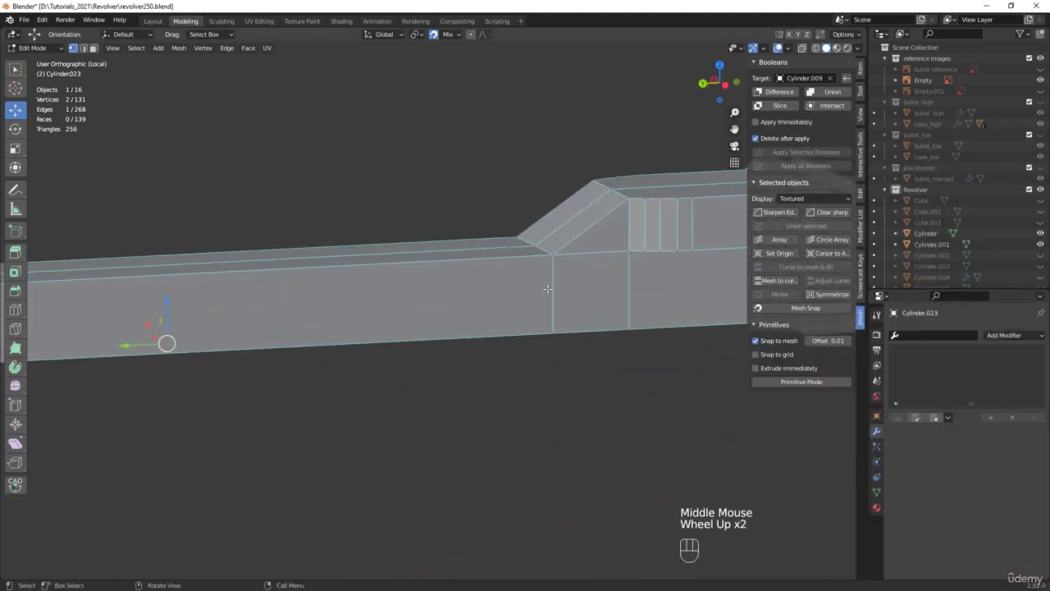
{"action": "left_click", "coordinate": [550, 279]}
{"action": "middle_click_drag", "start_coordinate": [550, 279], "coordinate": [466, 287]}
{"action": "left_click", "coordinate": [541, 312], "text": "alt"}
{"action": "key", "text": "x"}
{"action": "left_click", "coordinate": [575, 333]}
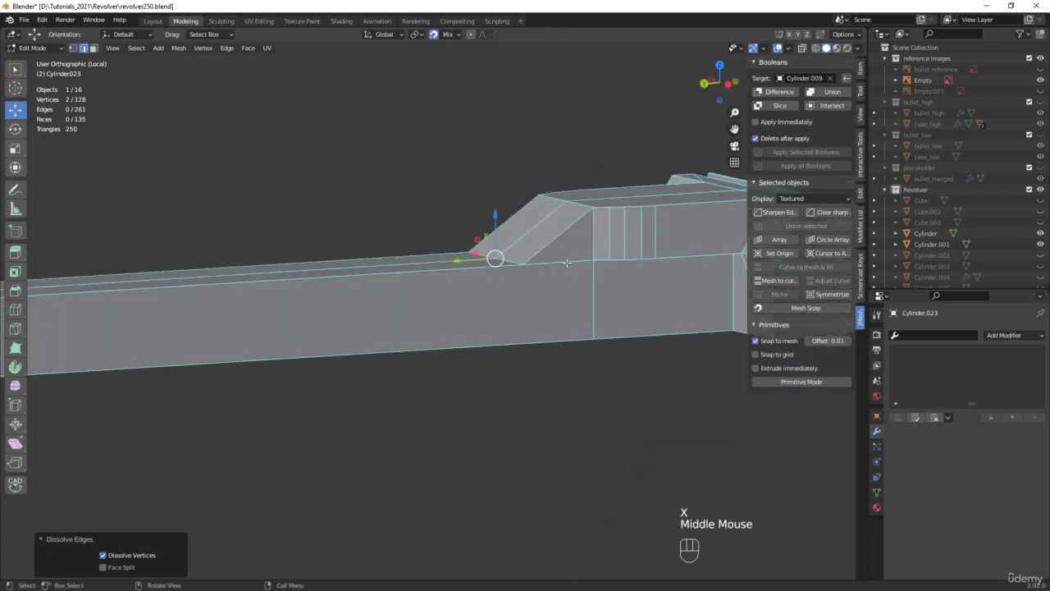
Dissolve the short edges on both sides that link the ramp's foot to the recess's lower corner
{"action": "left_click", "coordinate": [501, 261]}
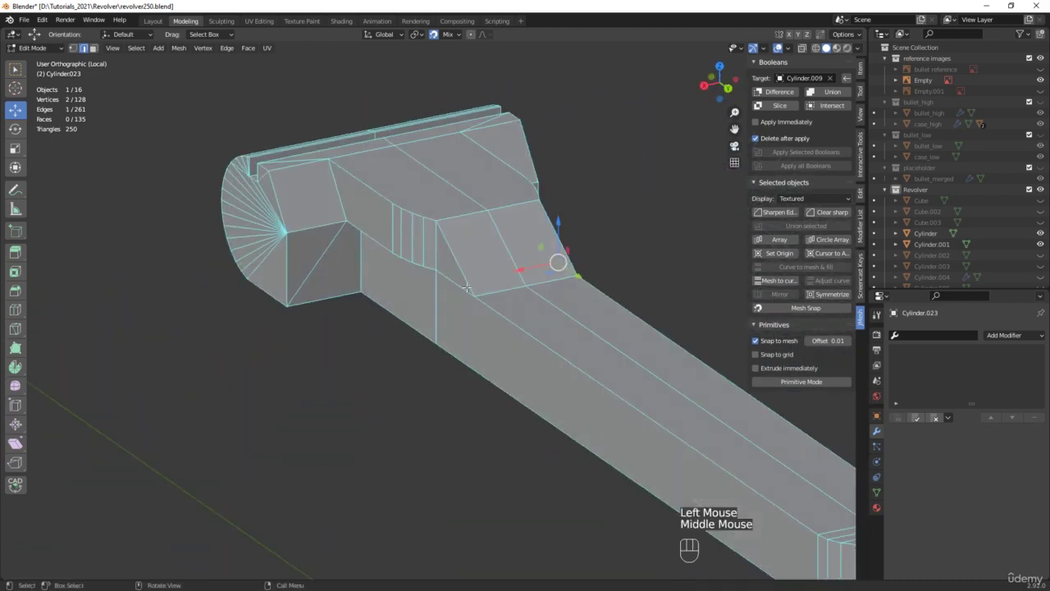
{"action": "left_click", "coordinate": [466, 287], "text": "shift"}
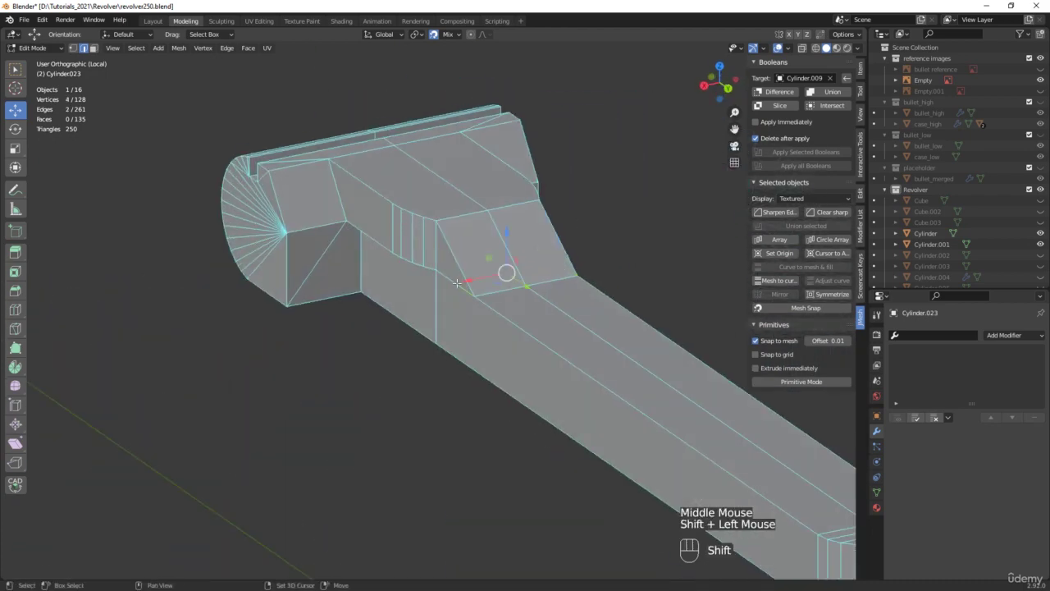
{"action": "key", "text": "x"}
{"action": "left_click", "coordinate": [469, 286]}
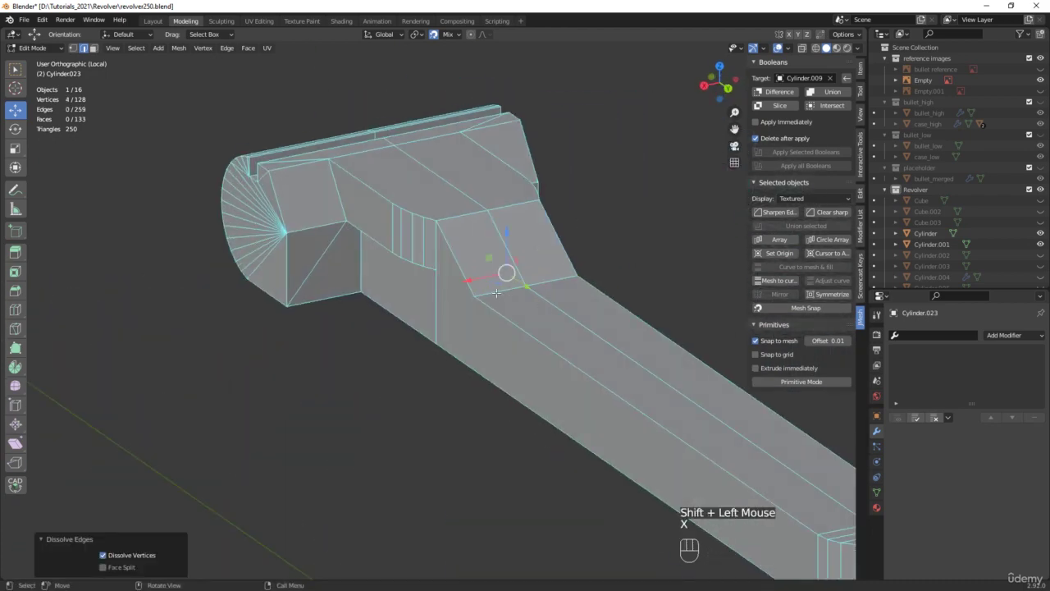
Bevel the two edges across the ramp's foot with a 4.23 mm width and 6 segments, following the side reference image
{"action": "left_click", "coordinate": [499, 294]}
{"action": "left_click", "coordinate": [562, 280], "text": "shift"}
{"action": "middle_click_drag", "start_coordinate": [561, 280], "coordinate": [509, 385]}
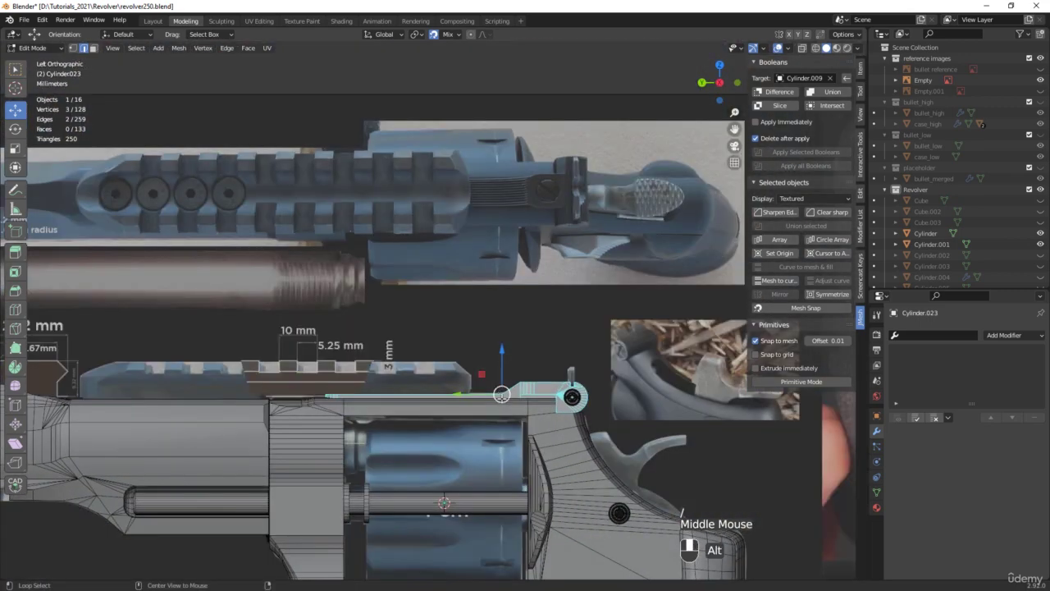
{"action": "scroll", "coordinate": [513, 394], "scroll_direction": "up", "scroll_amount": 4}
{"action": "key", "text": "alt+z"}
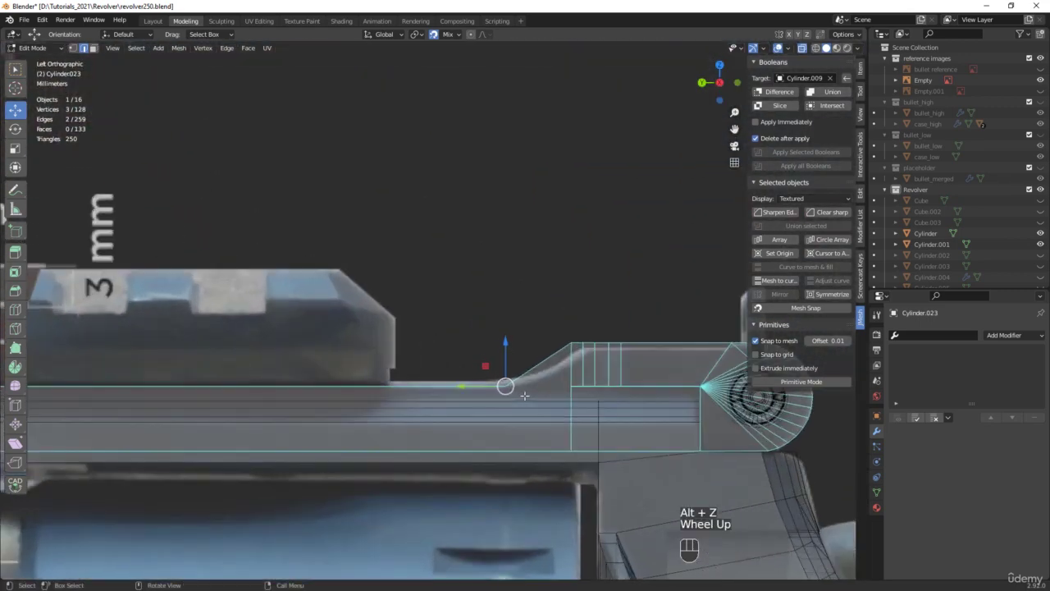
{"action": "scroll", "coordinate": [513, 394], "scroll_direction": "up", "scroll_amount": 1}
{"action": "key", "text": "ctrl+b"}
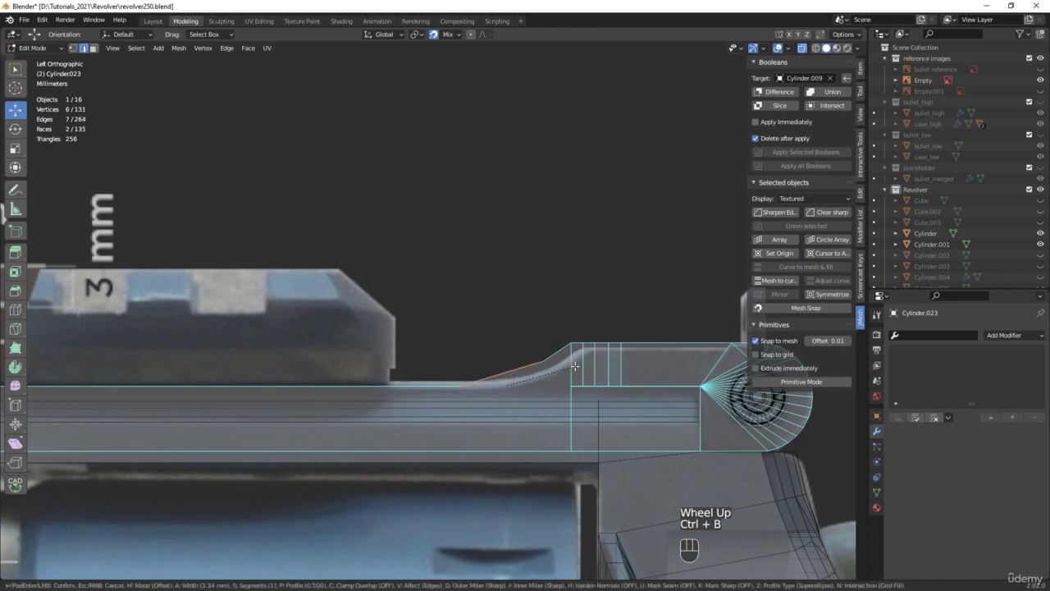
{"action": "scroll", "coordinate": [578, 366], "scroll_direction": "up", "scroll_amount": 1}
{"action": "scroll", "coordinate": [578, 365], "scroll_direction": "up", "scroll_amount": 3}
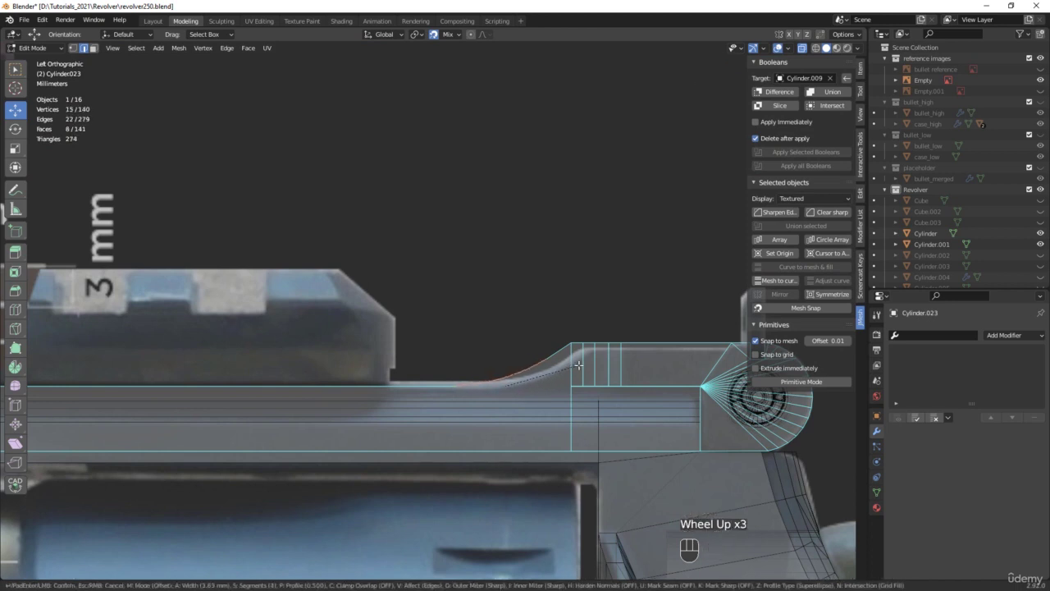
{"action": "scroll", "coordinate": [579, 365], "scroll_direction": "up", "scroll_amount": 1}
{"action": "left_click", "coordinate": [587, 363]}
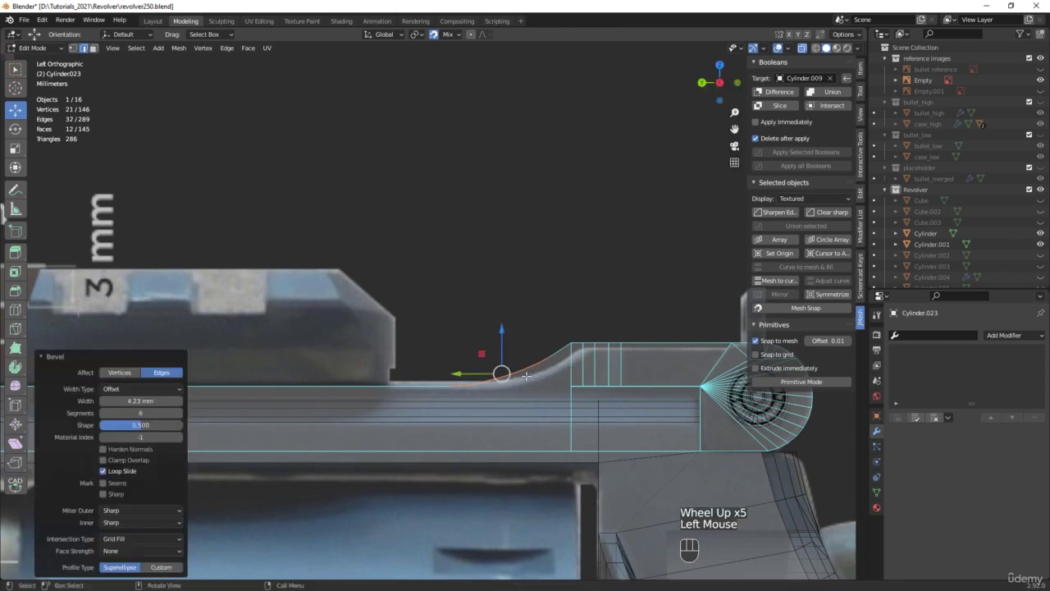
Move the bevelled ramp curve -1.023 mm along Y to follow the reference image
{"action": "middle_click_drag", "start_coordinate": [586, 362], "coordinate": [517, 384]}
{"action": "key", "text": "alt+z"}
{"action": "scroll", "coordinate": [517, 384], "scroll_direction": "up", "scroll_amount": 2}
{"action": "key", "text": "r"}
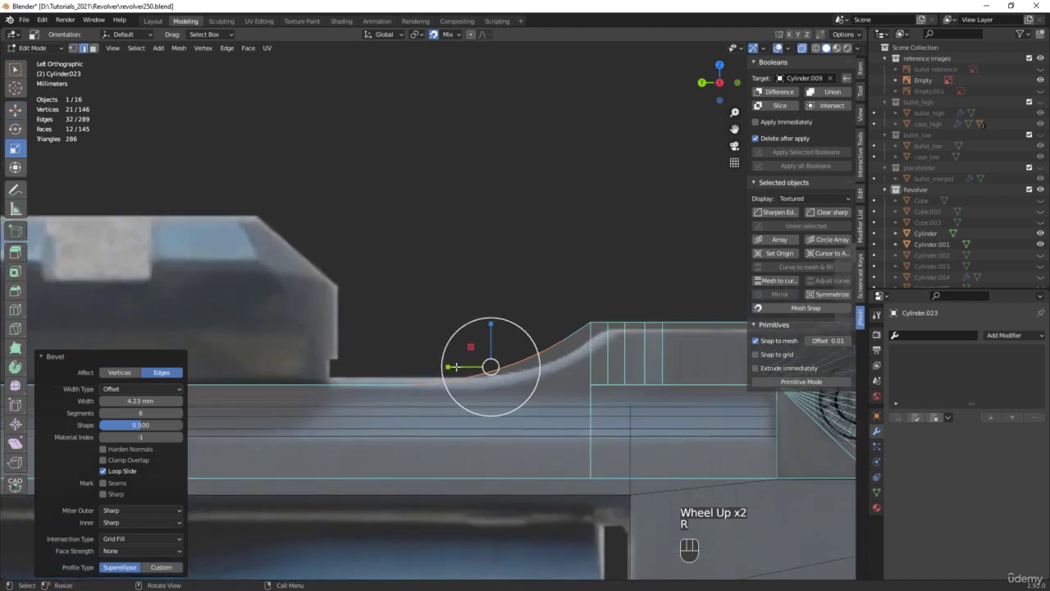
{"action": "left_click_drag", "start_coordinate": [440, 367], "coordinate": [475, 368]}
{"action": "key", "text": "w"}
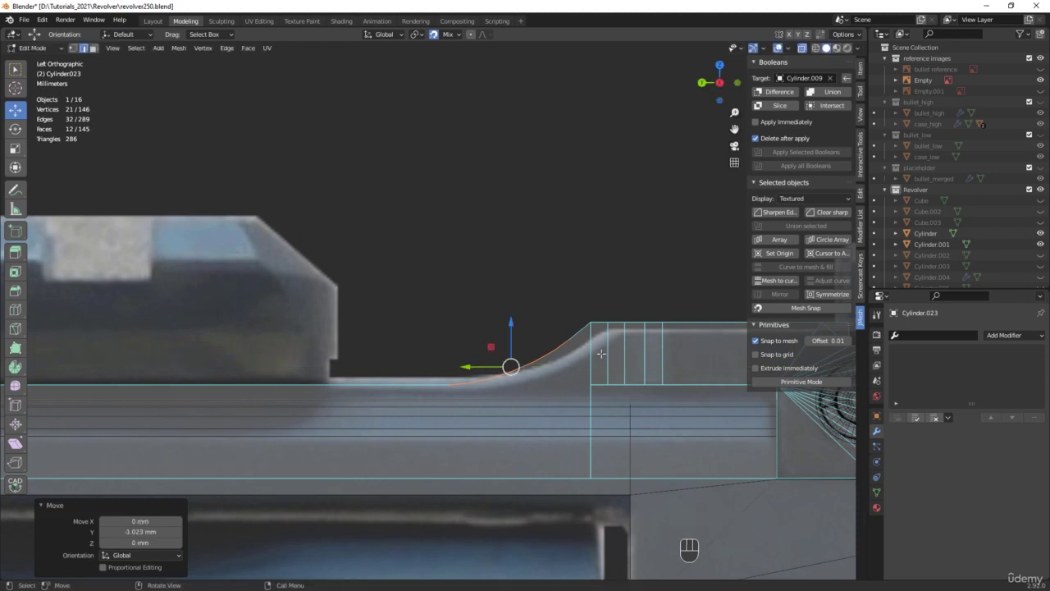
Move the vertices of the ramp curve and the recess's front part together by -1.0783 mm along Y
{"action": "middle_click_drag", "start_coordinate": [614, 410], "coordinate": [505, 401], "text": "shift"}
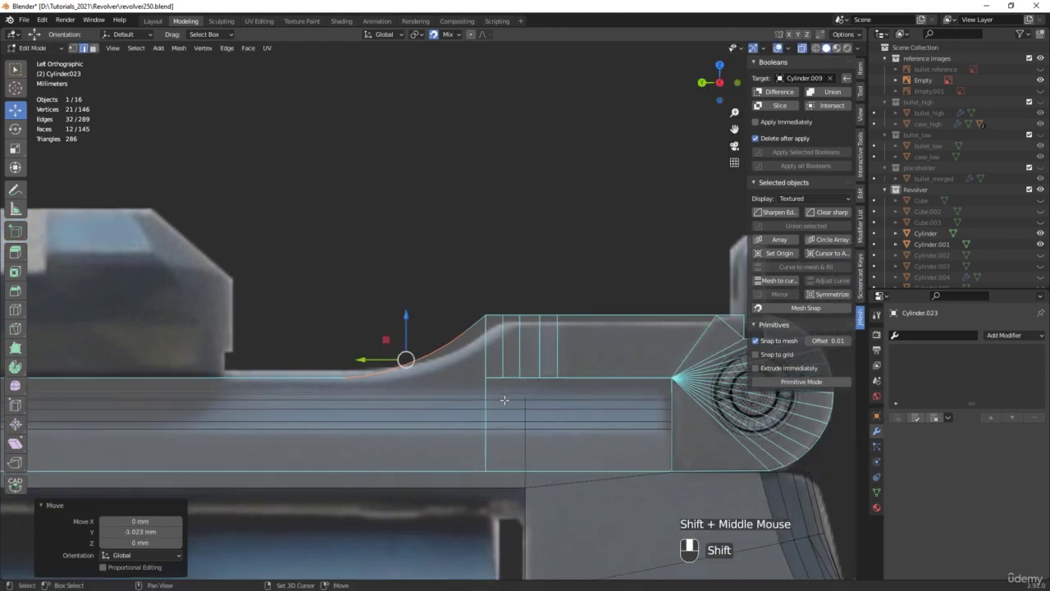
{"action": "left_click_drag", "start_coordinate": [599, 292], "coordinate": [312, 487]}
{"action": "left_click", "coordinate": [435, 361]}
{"action": "left_click_drag", "start_coordinate": [435, 361], "coordinate": [459, 364]}
{"action": "middle_click_drag", "start_coordinate": [522, 400], "coordinate": [459, 379], "text": "shift"}
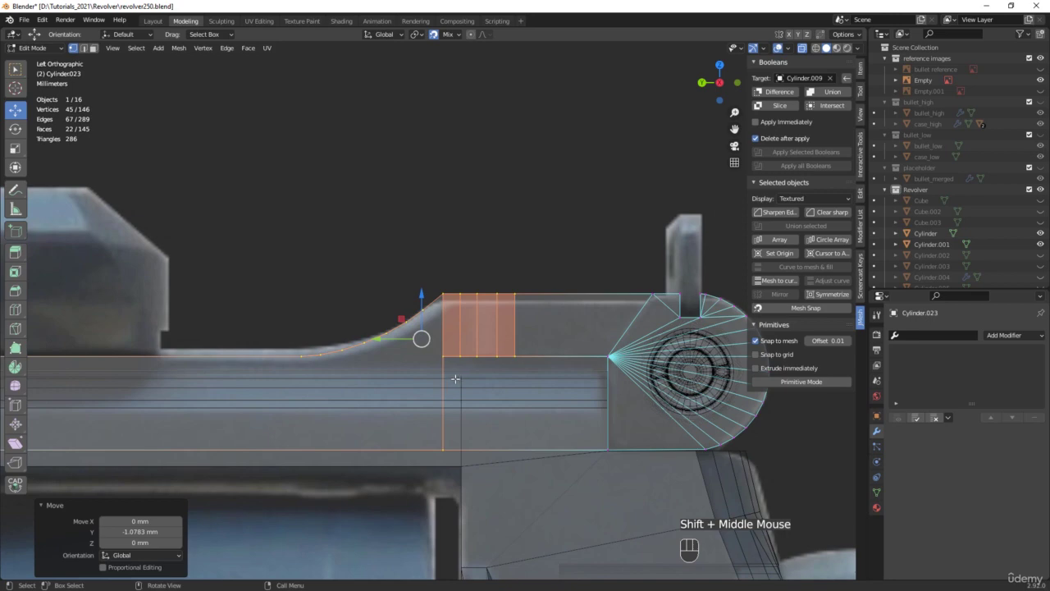
Isolate the sight part and connect the arm's bottom corner below the recess's front edge to the ramp curve's lowest side vertex
{"action": "left_click", "coordinate": [444, 357]}
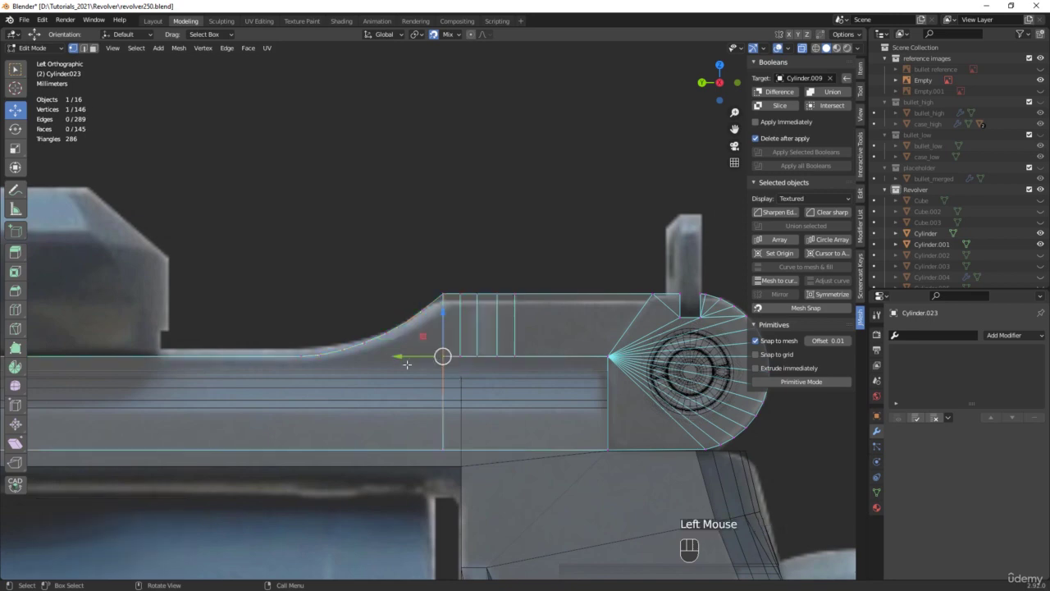
{"action": "middle_click_drag", "start_coordinate": [444, 357], "coordinate": [373, 377]}
{"action": "key", "text": "alt+z"}
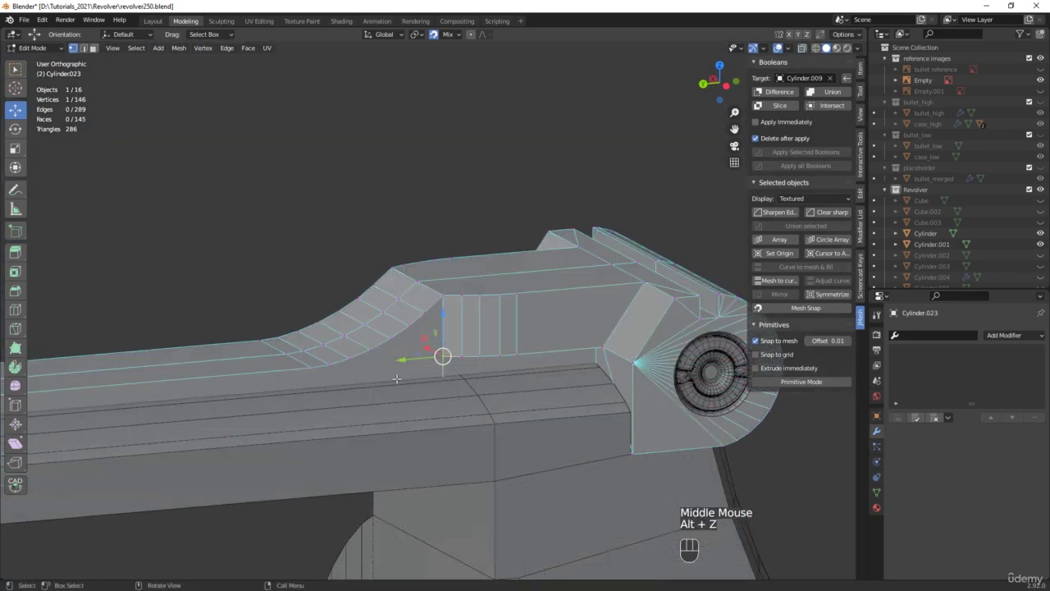
{"action": "key", "text": "KP_Divide"}
{"action": "scroll", "coordinate": [493, 313], "scroll_direction": "up", "scroll_amount": 2}
{"action": "scroll", "coordinate": [492, 313], "scroll_direction": "up", "scroll_amount": 1}
{"action": "middle_click_drag", "start_coordinate": [493, 313], "coordinate": [586, 332]}
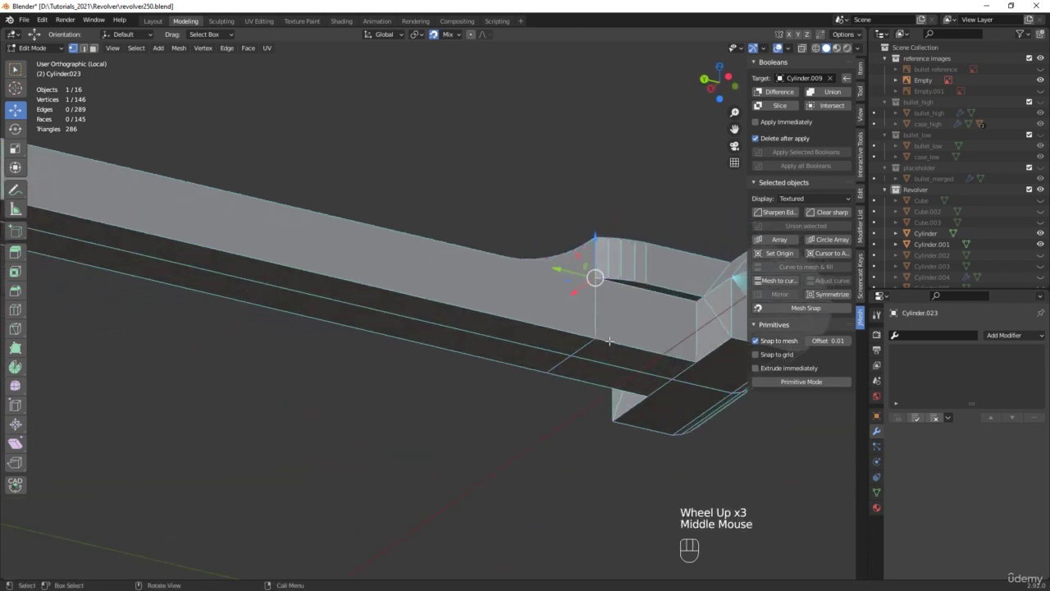
{"action": "left_click", "coordinate": [593, 336]}
{"action": "middle_click_drag", "start_coordinate": [577, 282], "coordinate": [546, 288]}
{"action": "scroll", "coordinate": [563, 296], "scroll_direction": "up", "scroll_amount": 2}
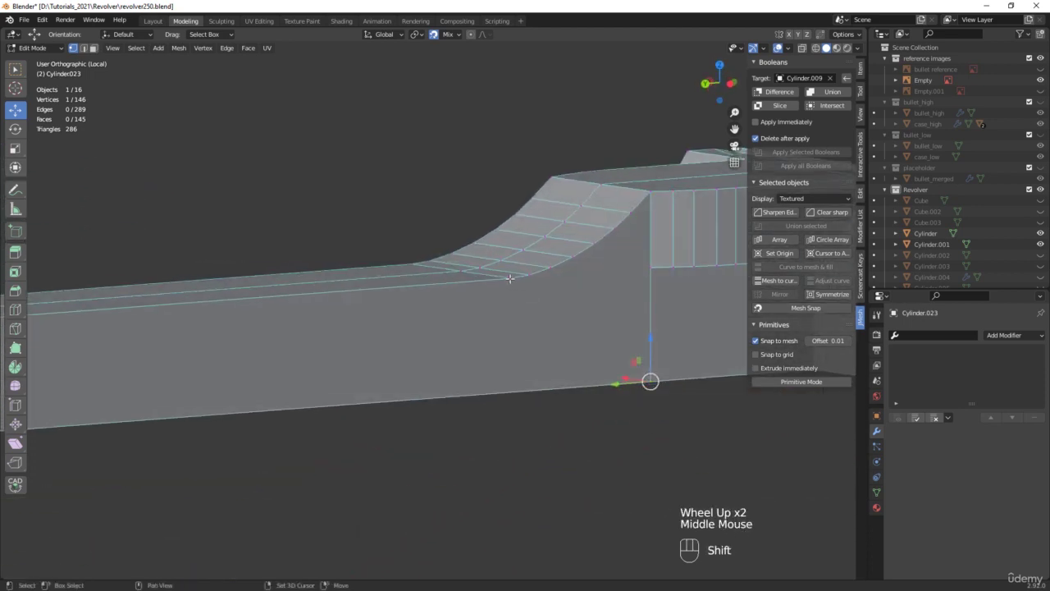
{"action": "left_click", "coordinate": [546, 288], "text": "shift"}
{"action": "key", "text": "j"}
Connect the next three side vertices up the ramp curve to the same bottom corner of the arm
{"action": "left_click", "coordinate": [530, 274]}
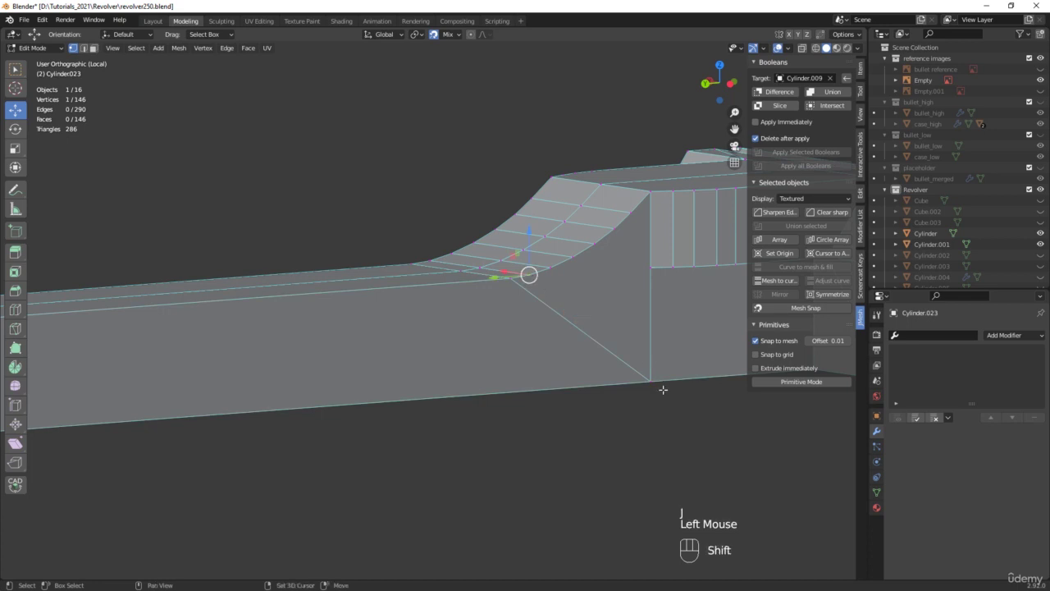
{"action": "left_click", "coordinate": [650, 379], "text": "shift"}
{"action": "key", "text": "j"}
{"action": "left_click", "coordinate": [554, 269]}
{"action": "left_click", "coordinate": [586, 276], "text": "shift"}
{"action": "left_click", "coordinate": [650, 381], "text": "shift"}
{"action": "key", "text": "j"}
Connect the three upper side vertices of the ramp curve to the recess's lower front corner
{"action": "left_click", "coordinate": [594, 243]}
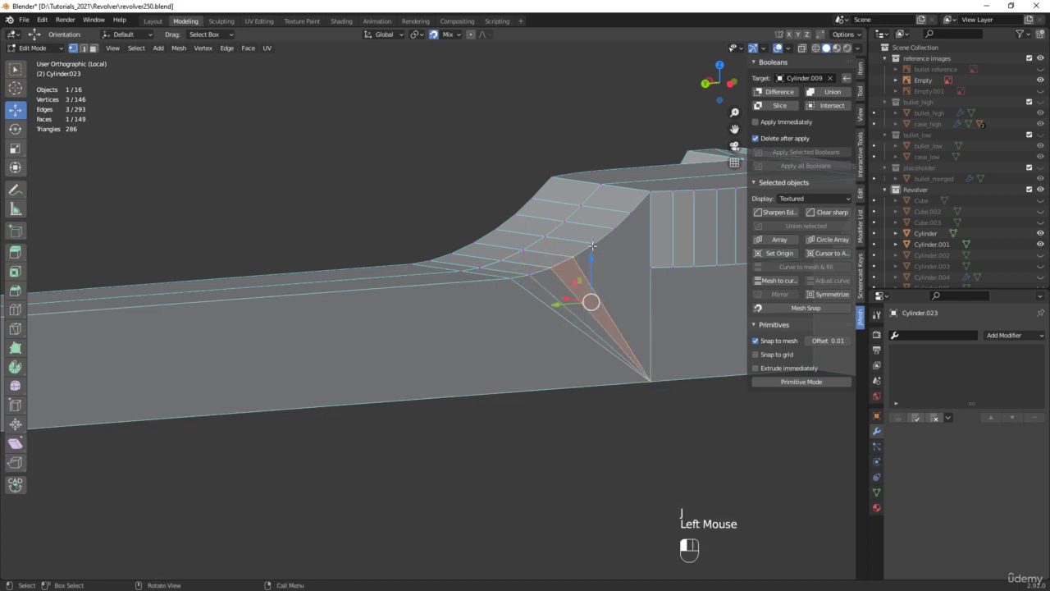
{"action": "left_click", "coordinate": [651, 267], "text": "shift"}
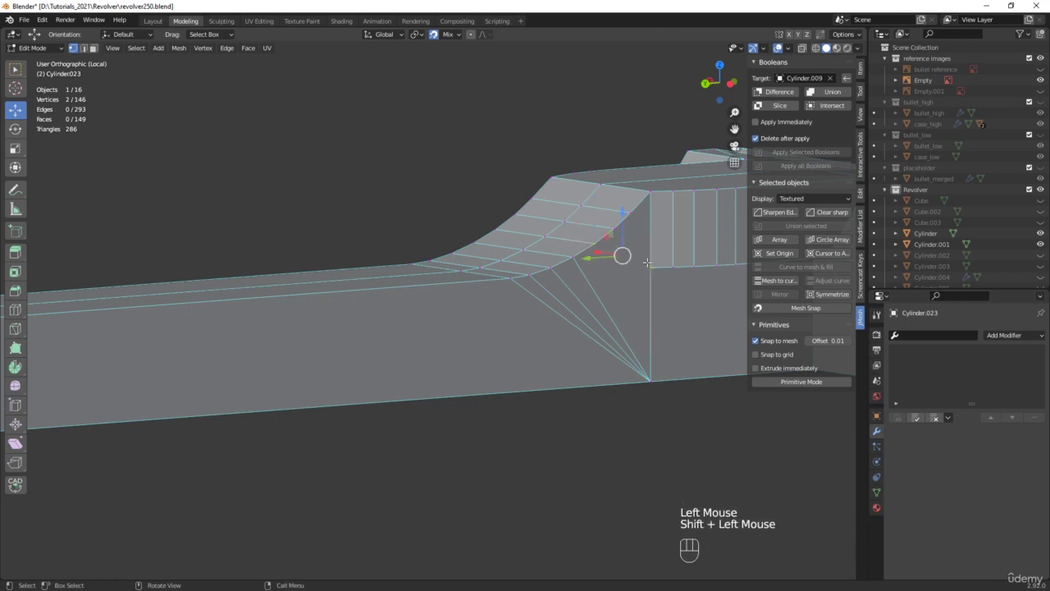
{"action": "key", "text": "j"}
{"action": "left_click", "coordinate": [614, 228]}
{"action": "left_click", "coordinate": [631, 211], "text": "shift"}
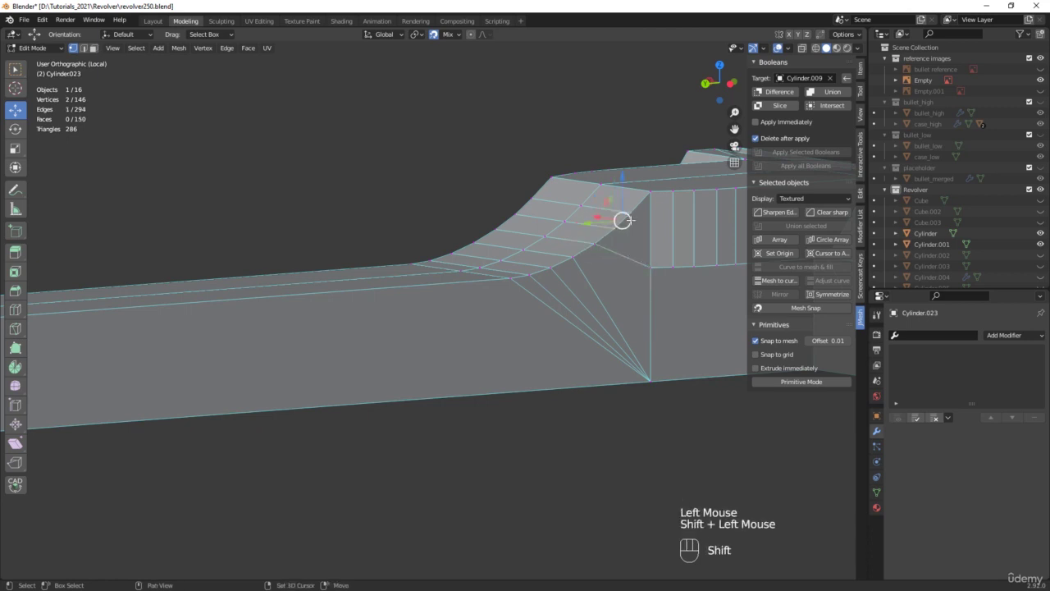
{"action": "left_click", "coordinate": [651, 266], "text": "shift"}
{"action": "key", "text": "j"}
{"action": "middle_click_drag", "start_coordinate": [653, 269], "coordinate": [538, 419]}
{"action": "scroll", "coordinate": [591, 261], "scroll_direction": "down", "scroll_amount": 2}
{"action": "scroll", "coordinate": [526, 393], "scroll_direction": "down", "scroll_amount": 2}
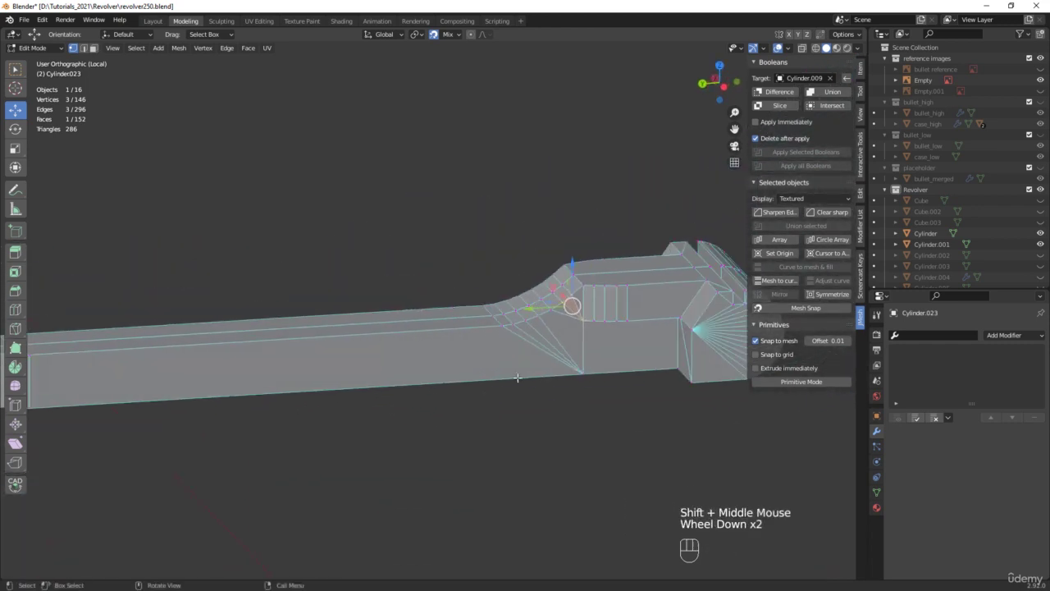
Add a Mirror modifier on the X axis to the sight part with Bisect X and Flip X enabled
{"action": "key", "text": "Tab"}
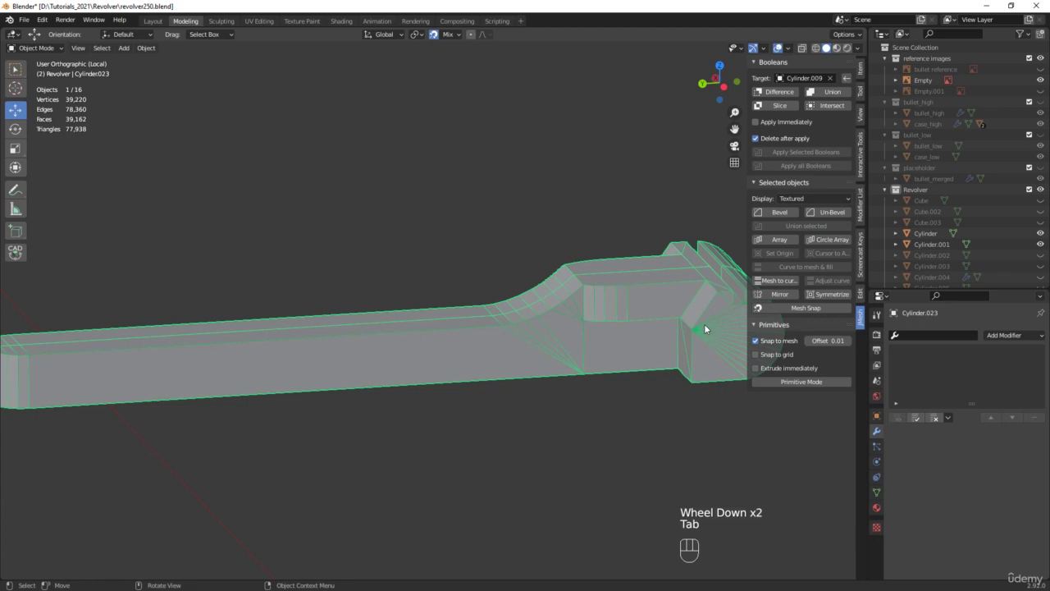
{"action": "left_click", "coordinate": [776, 292]}
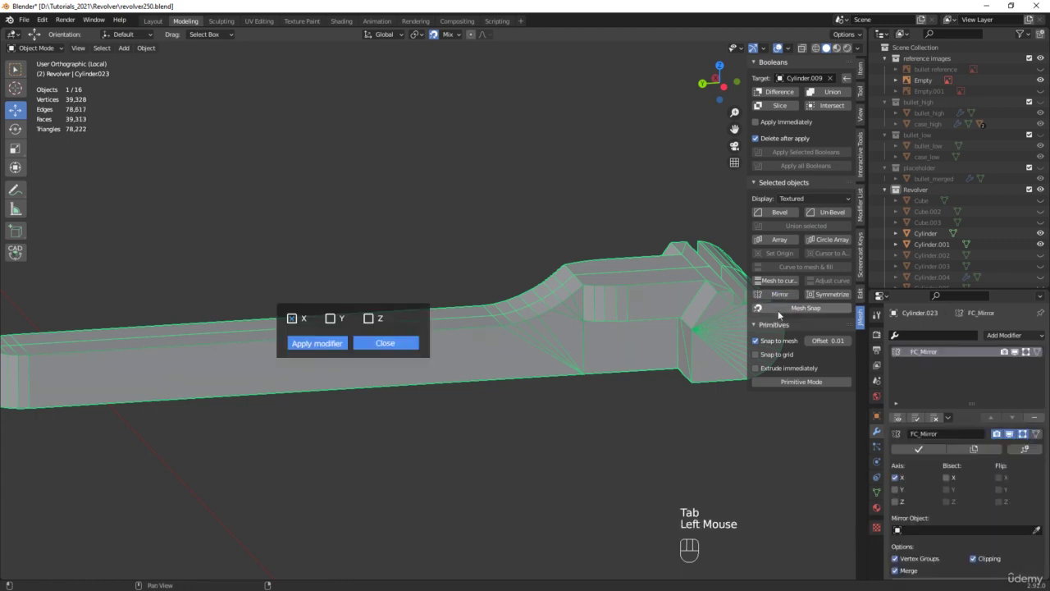
{"action": "left_click", "coordinate": [392, 348]}
{"action": "left_click", "coordinate": [948, 478]}
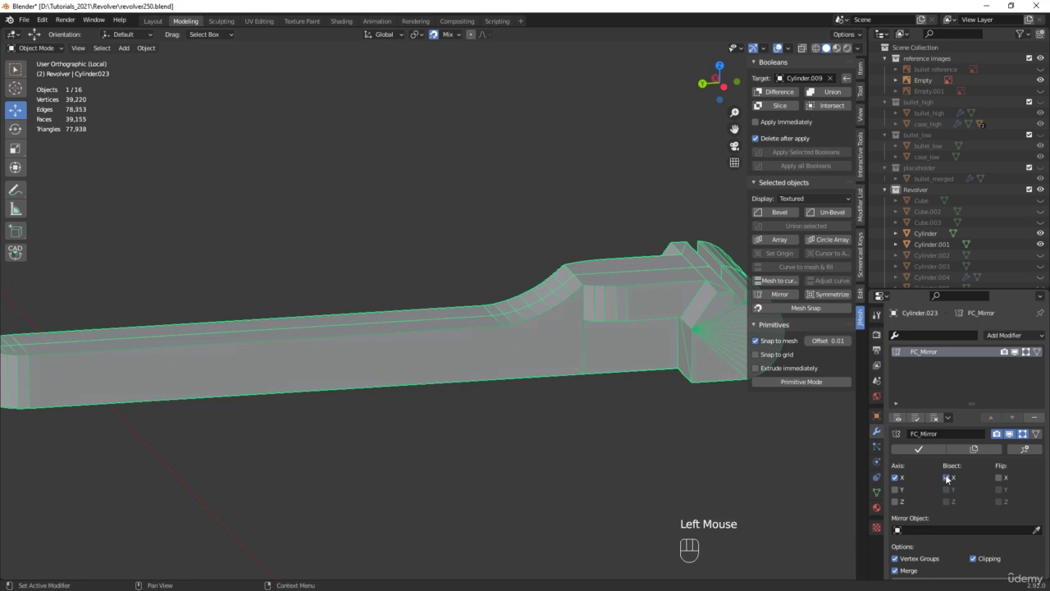
{"action": "left_click", "coordinate": [999, 478]}
{"action": "middle_click_drag", "start_coordinate": [658, 387], "coordinate": [494, 345]}
{"action": "middle_click_drag", "start_coordinate": [594, 322], "coordinate": [424, 334]}
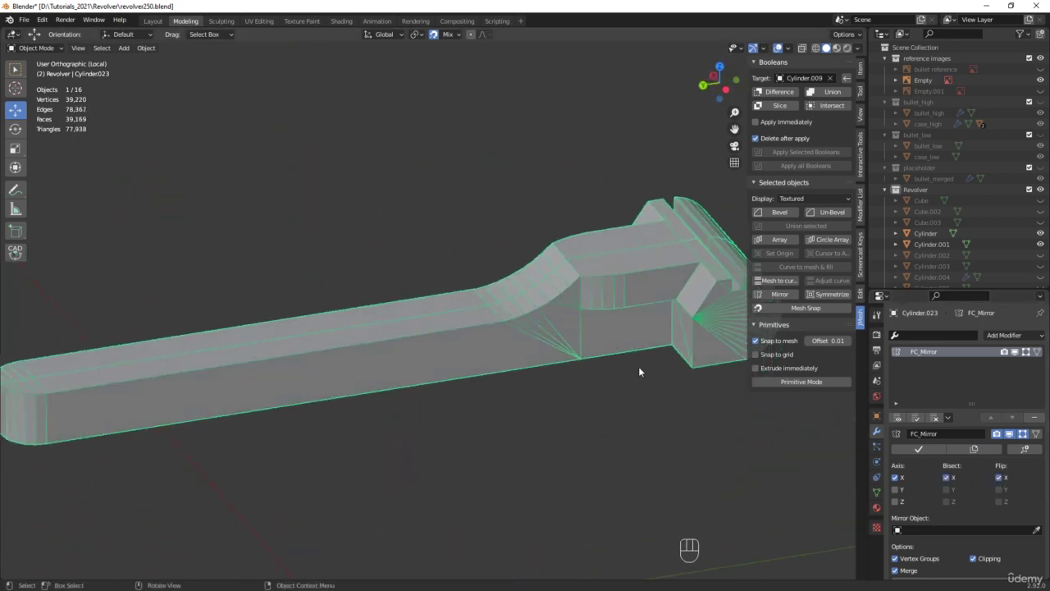
Compare the sight part with the side reference image among the other revolver parts and save incrementally as revolver251.blend
{"action": "key", "text": "KP_Divide"}
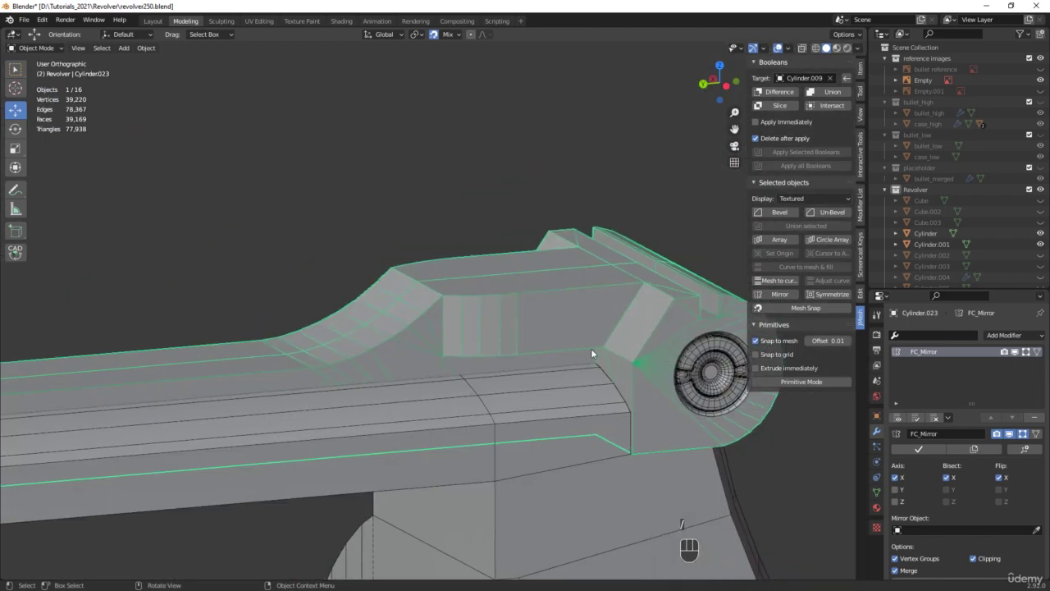
{"action": "scroll", "coordinate": [591, 348], "scroll_direction": "down", "scroll_amount": 2}
{"action": "middle_click_drag", "start_coordinate": [588, 350], "coordinate": [568, 340], "text": "alt"}
{"action": "key", "text": "alt+z"}
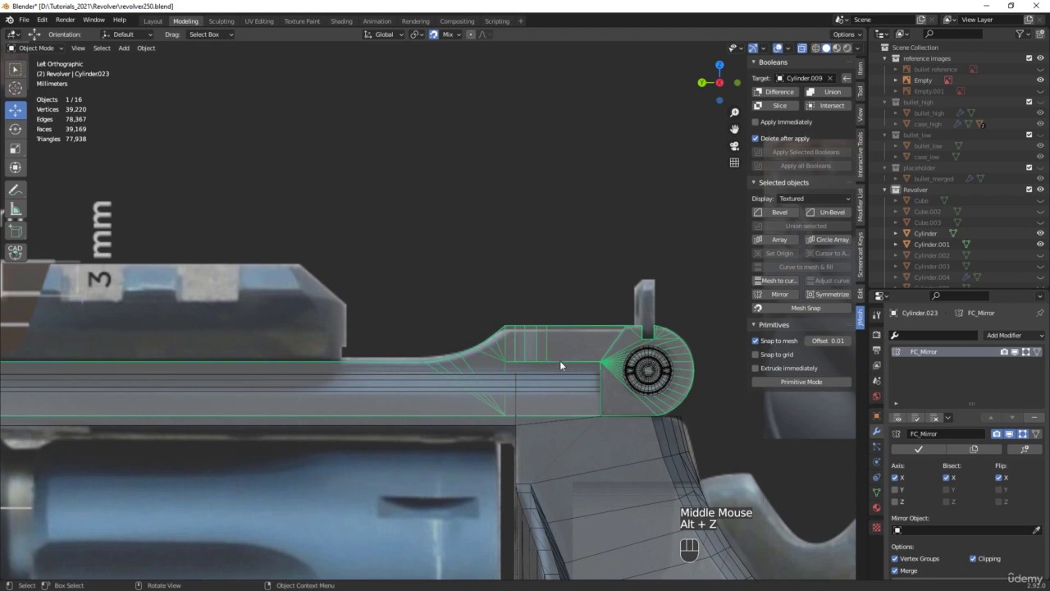
{"action": "key", "text": "alt+z"}
{"action": "key", "text": "ctrl+alt+s"}
Merge all vertices of the sight part by distance at 0.1 mm
{"action": "middle_click_drag", "start_coordinate": [282, 426], "coordinate": [370, 432]}
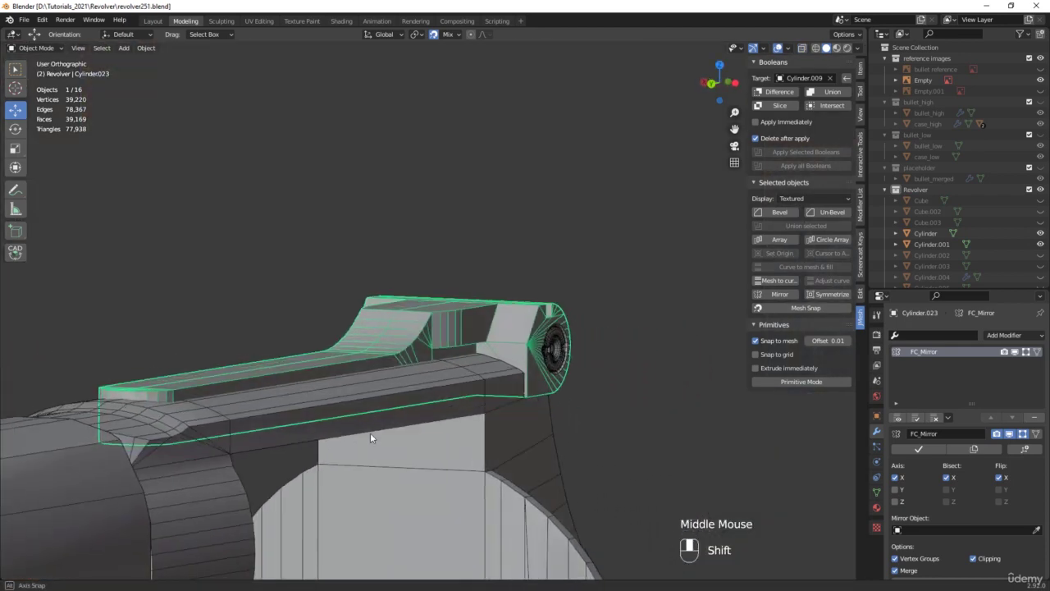
{"action": "key", "text": "alt+z"}
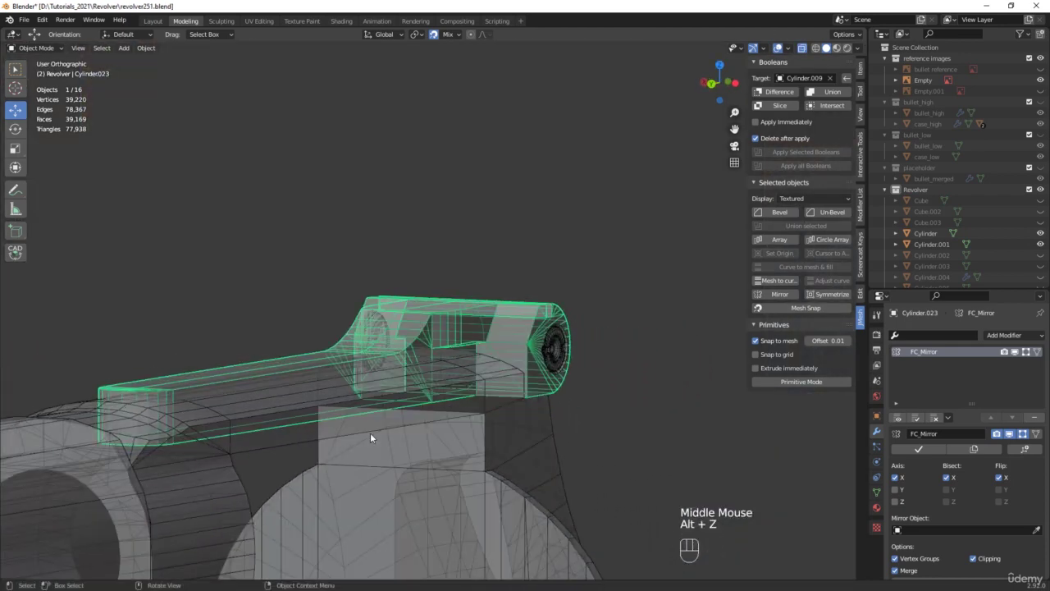
{"action": "key", "text": "Tab"}
{"action": "key", "text": "a"}
{"action": "key", "text": "m"}
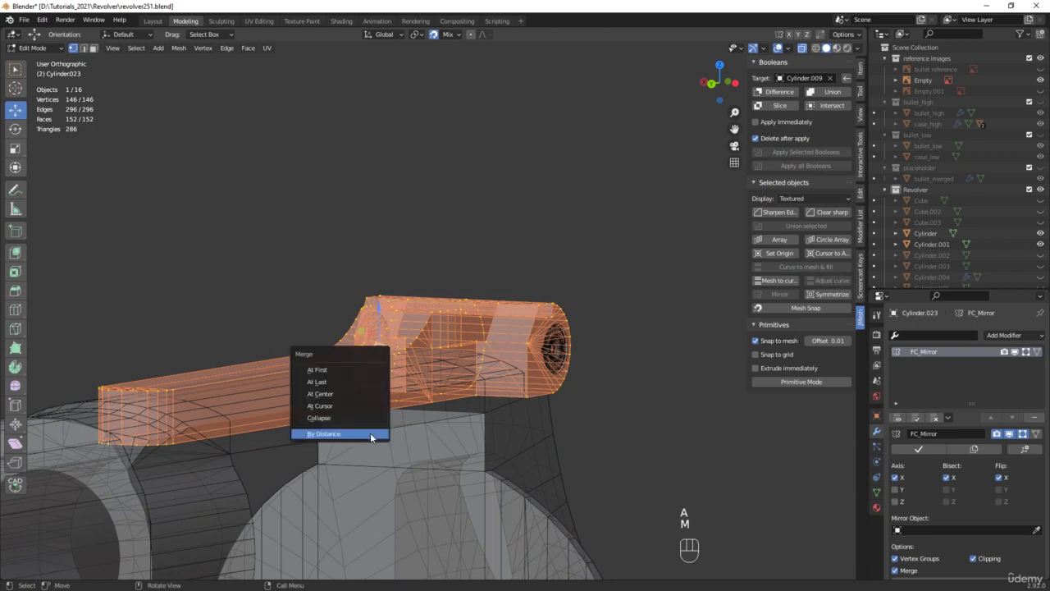
{"action": "left_click", "coordinate": [371, 435]}
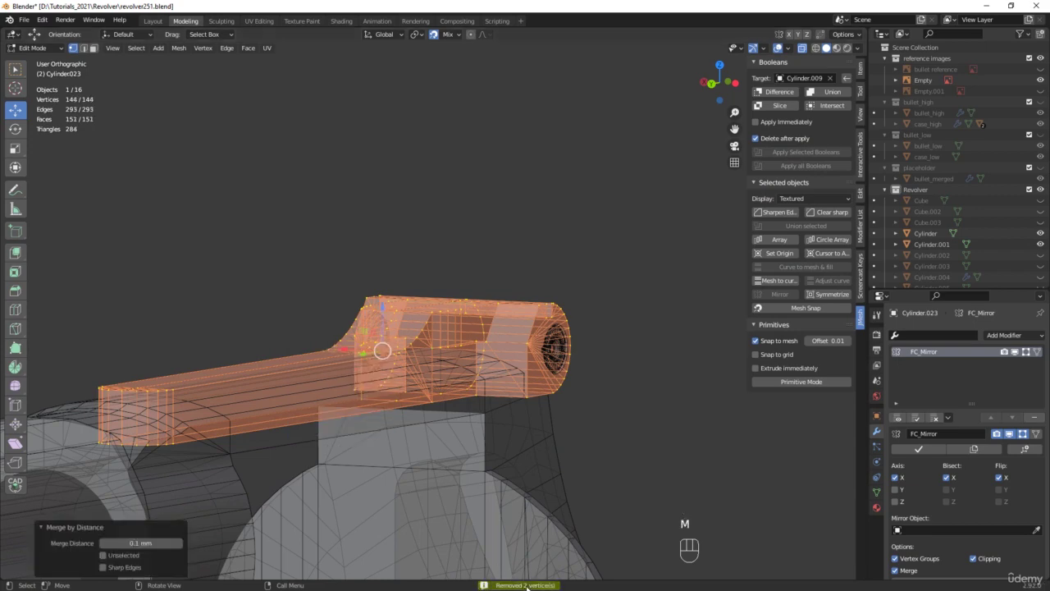
Select the lower vertices along the sight part's long strip and raise them about 3.55 mm along Z with snapping turned off
{"action": "middle_click_drag", "start_coordinate": [530, 439], "coordinate": [380, 394]}
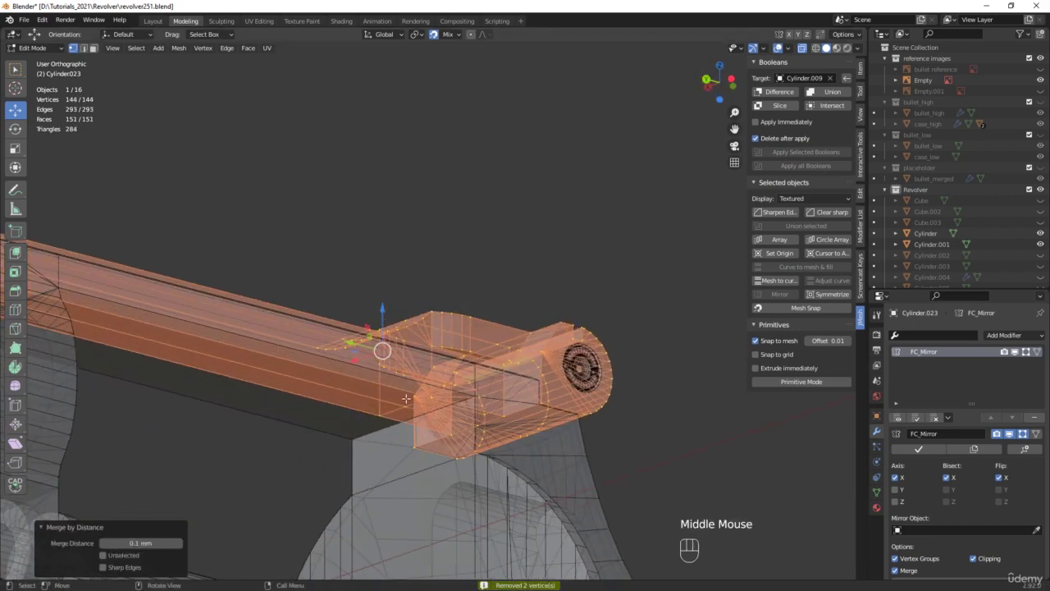
{"action": "left_click", "coordinate": [380, 395]}
{"action": "key", "text": "alt+z"}
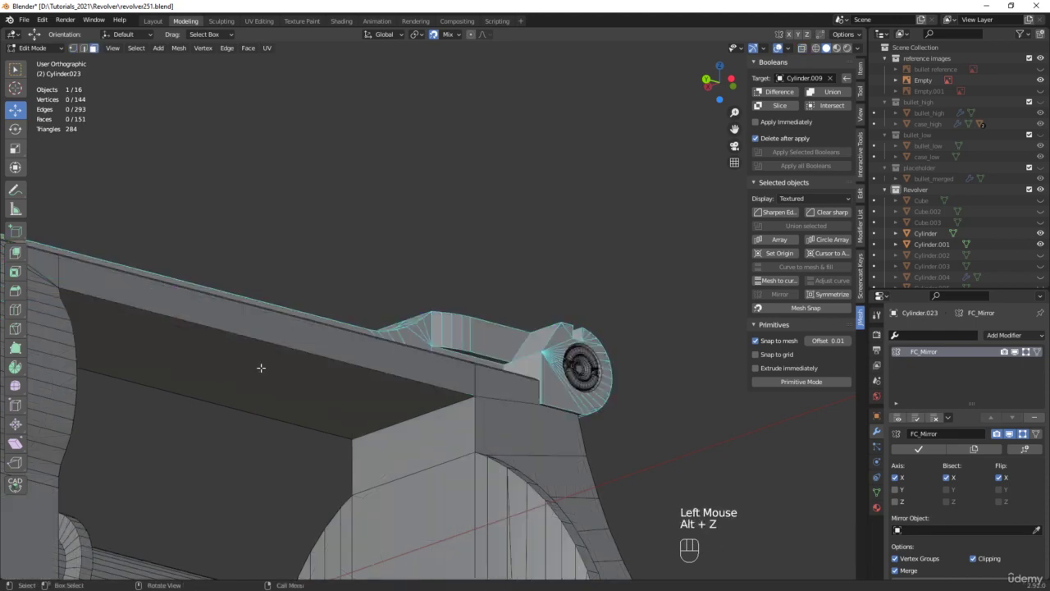
{"action": "key", "text": "alt+z"}
{"action": "middle_click_drag", "start_coordinate": [244, 352], "coordinate": [547, 395]}
{"action": "scroll", "coordinate": [548, 395], "scroll_direction": "down", "scroll_amount": 1}
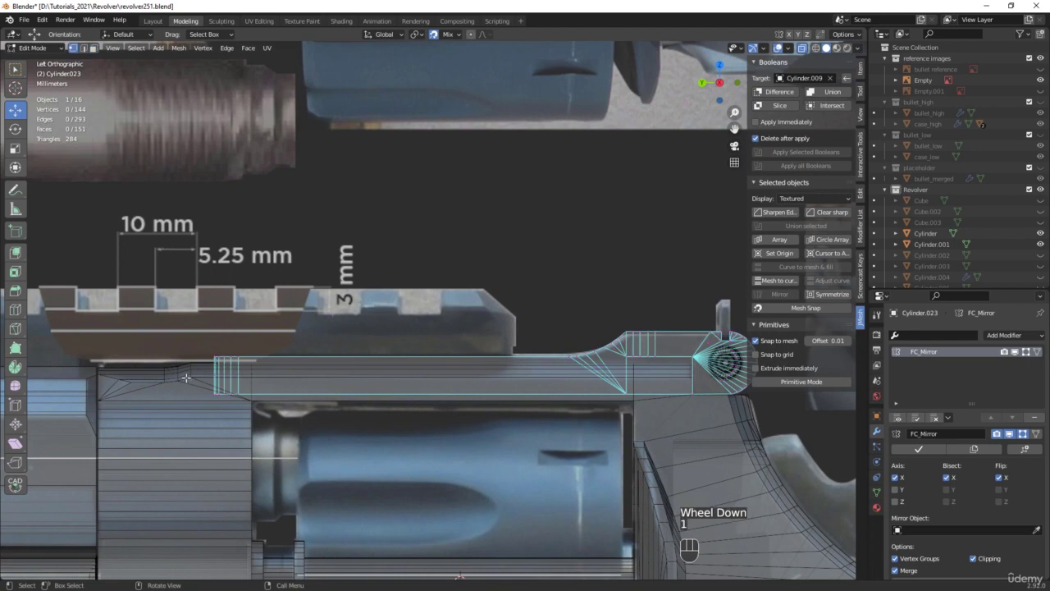
{"action": "left_click_drag", "start_coordinate": [187, 376], "coordinate": [648, 423]}
{"action": "scroll", "coordinate": [671, 392], "scroll_direction": "up", "scroll_amount": 1}
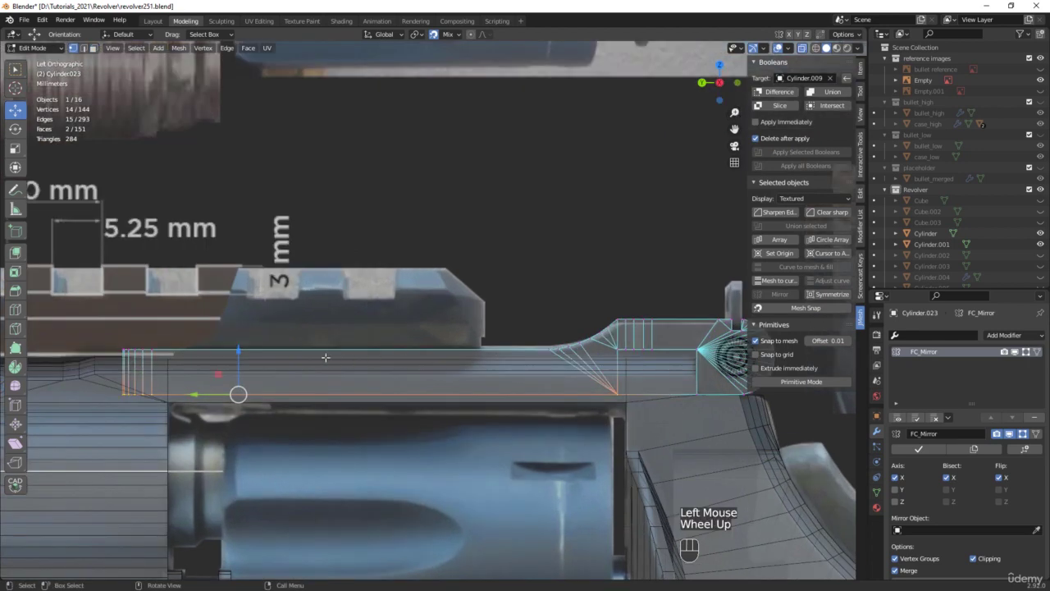
{"action": "left_click_drag", "start_coordinate": [238, 355], "coordinate": [238, 348]}
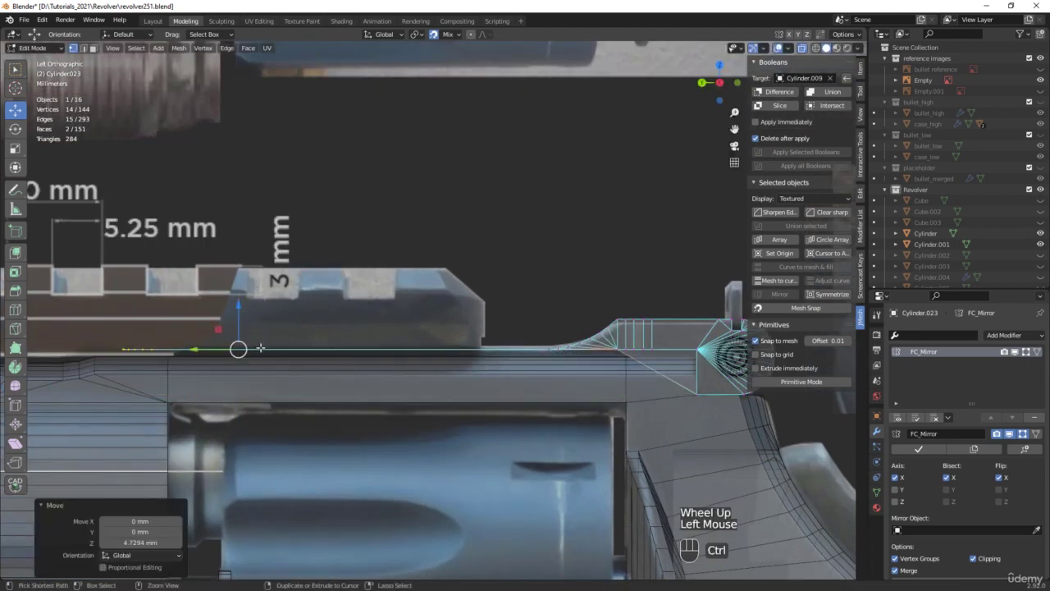
{"action": "key", "text": "ctrl+z"}
{"action": "left_click", "coordinate": [432, 36]}
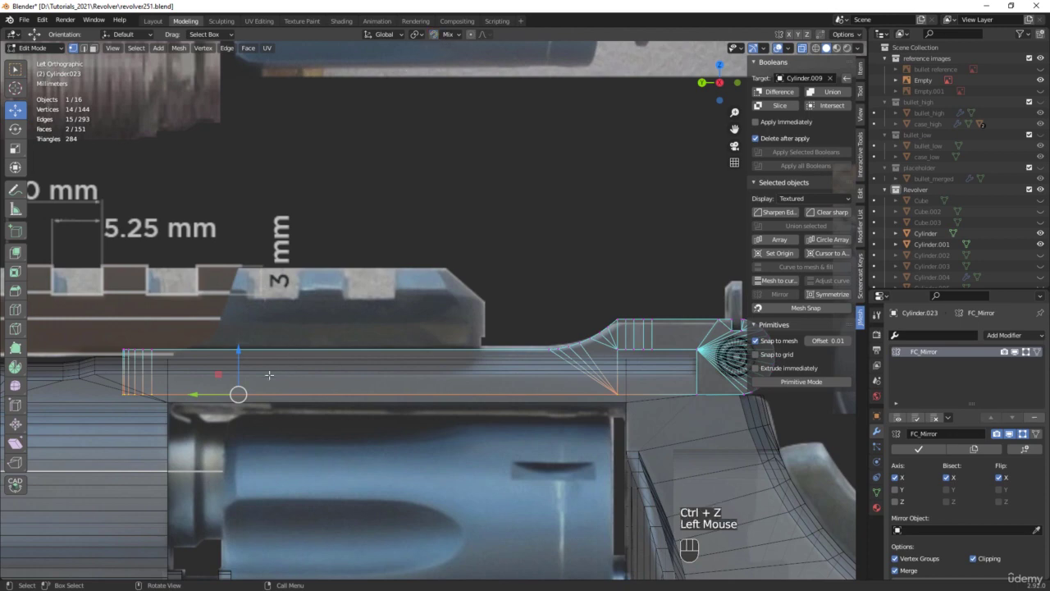
{"action": "left_click_drag", "start_coordinate": [239, 357], "coordinate": [247, 318]}
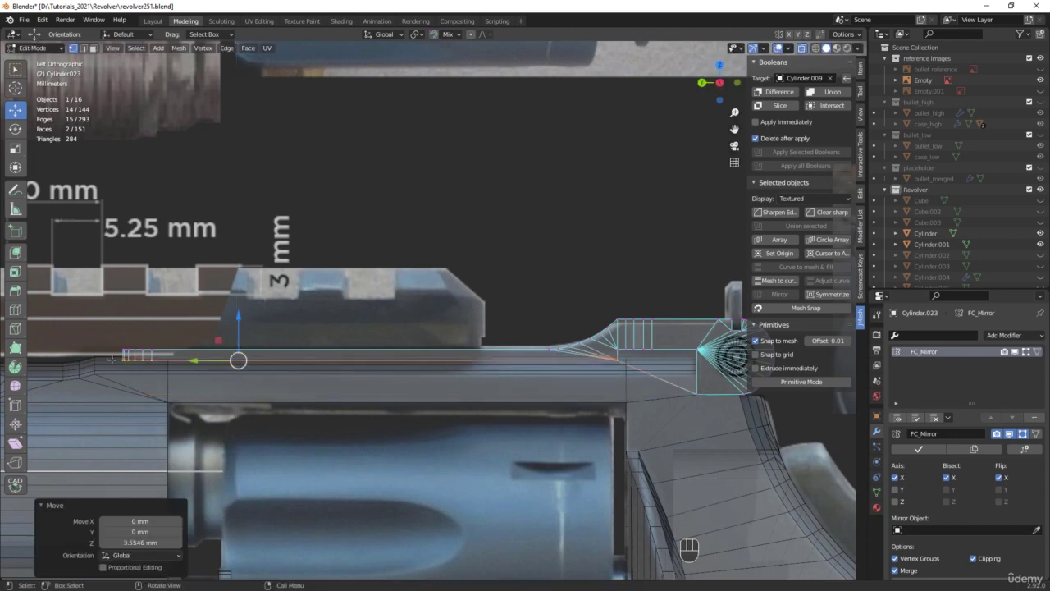
Subdivide the slanted bottom edges running between the raised strip and the rounded rear block
{"action": "scroll", "coordinate": [112, 359], "scroll_direction": "up", "scroll_amount": 2}
{"action": "middle_click_drag", "start_coordinate": [332, 338], "coordinate": [160, 308]}
{"action": "key", "text": "alt+z"}
{"action": "scroll", "coordinate": [291, 332], "scroll_direction": "up", "scroll_amount": 3}
{"action": "scroll", "coordinate": [328, 338], "scroll_direction": "down", "scroll_amount": 4}
{"action": "middle_click_drag", "start_coordinate": [574, 369], "coordinate": [593, 293]}
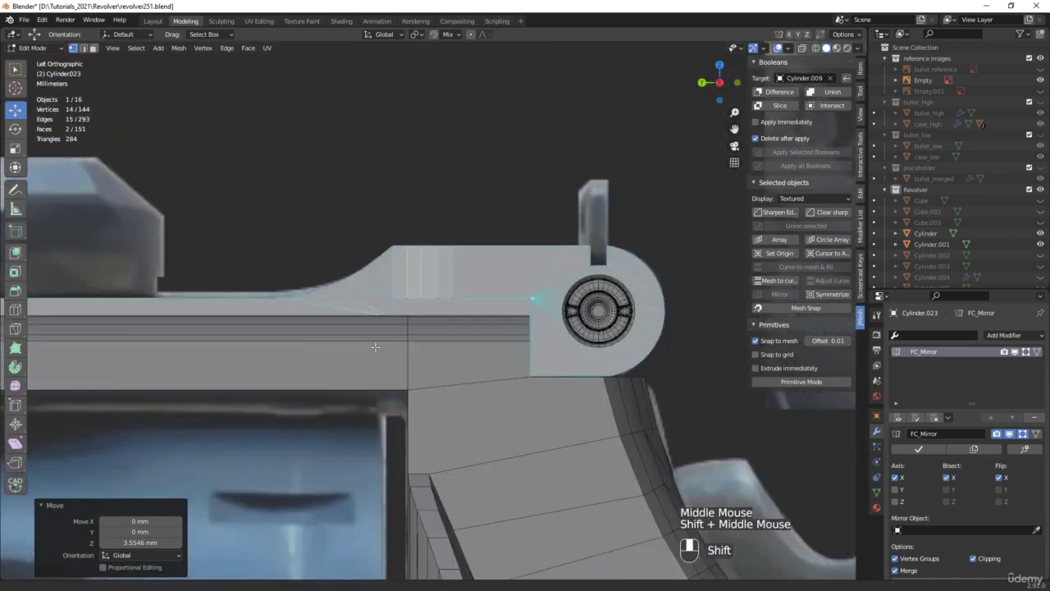
{"action": "key", "text": "alt+z"}
{"action": "scroll", "coordinate": [437, 349], "scroll_direction": "up", "scroll_amount": 2}
{"action": "left_click_drag", "start_coordinate": [453, 345], "coordinate": [406, 379]}
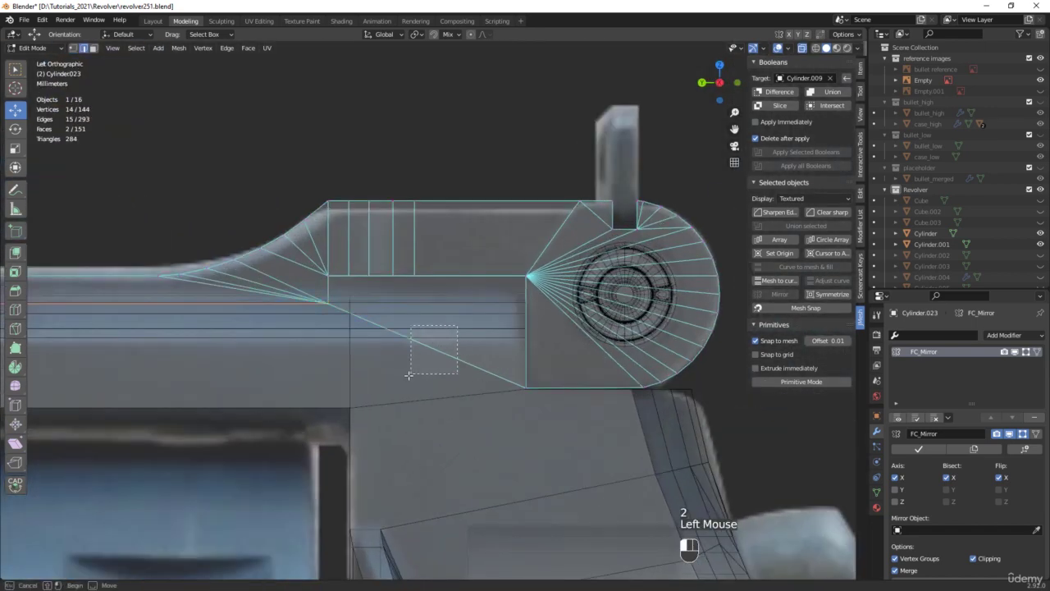
{"action": "middle_click_drag", "start_coordinate": [423, 361], "coordinate": [425, 344]}
{"action": "right_click", "coordinate": [425, 345]}
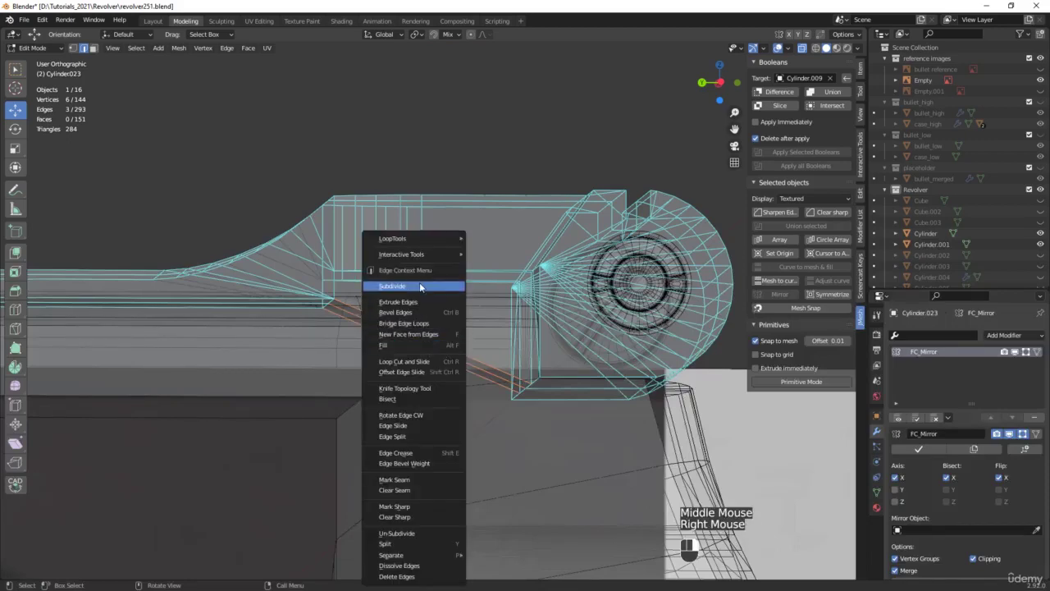
{"action": "left_click", "coordinate": [394, 286]}
Move the new mid-edge vertices about -3.92 mm in Y and 1.73 mm in Z, close to the rear block's front face
{"action": "key", "text": "1"}
{"action": "middle_click_drag", "start_coordinate": [457, 326], "coordinate": [417, 329]}
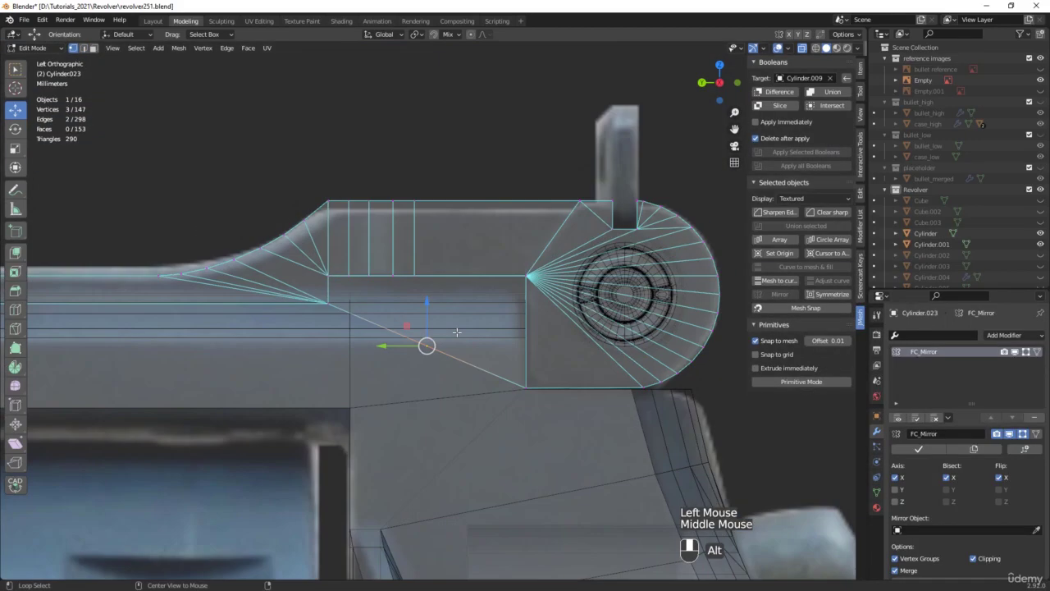
{"action": "left_click_drag", "start_coordinate": [409, 325], "coordinate": [505, 283]}
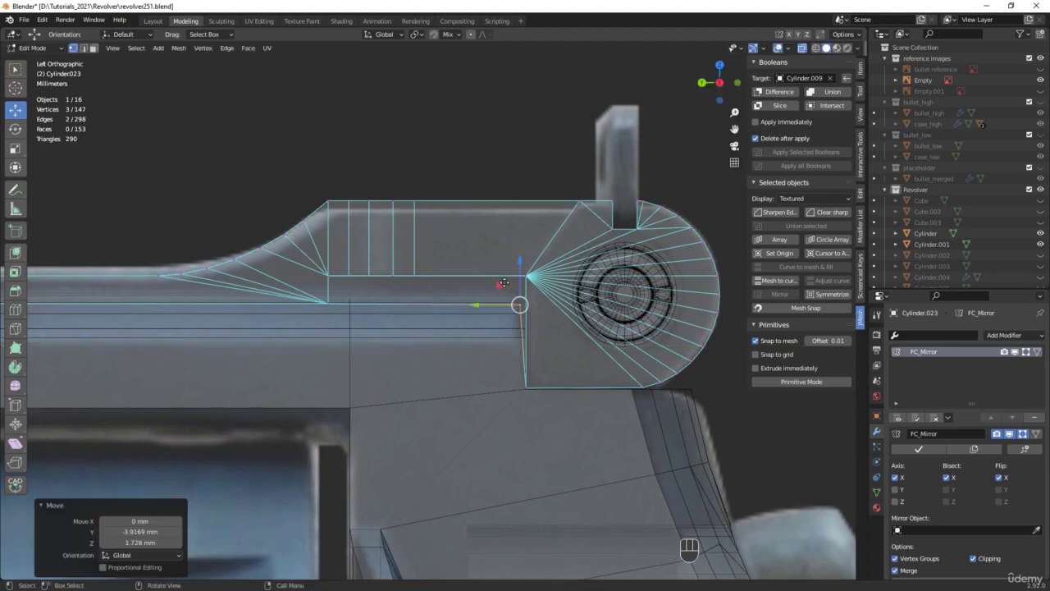
Connect the inner moved vertex to the recess corner vertex above it with an edge
{"action": "middle_click_drag", "start_coordinate": [504, 283], "coordinate": [579, 280]}
{"action": "scroll", "coordinate": [548, 309], "scroll_direction": "up", "scroll_amount": 4}
{"action": "left_click", "coordinate": [548, 309]}
{"action": "left_click", "coordinate": [559, 239], "text": "shift"}
{"action": "key", "text": "j"}
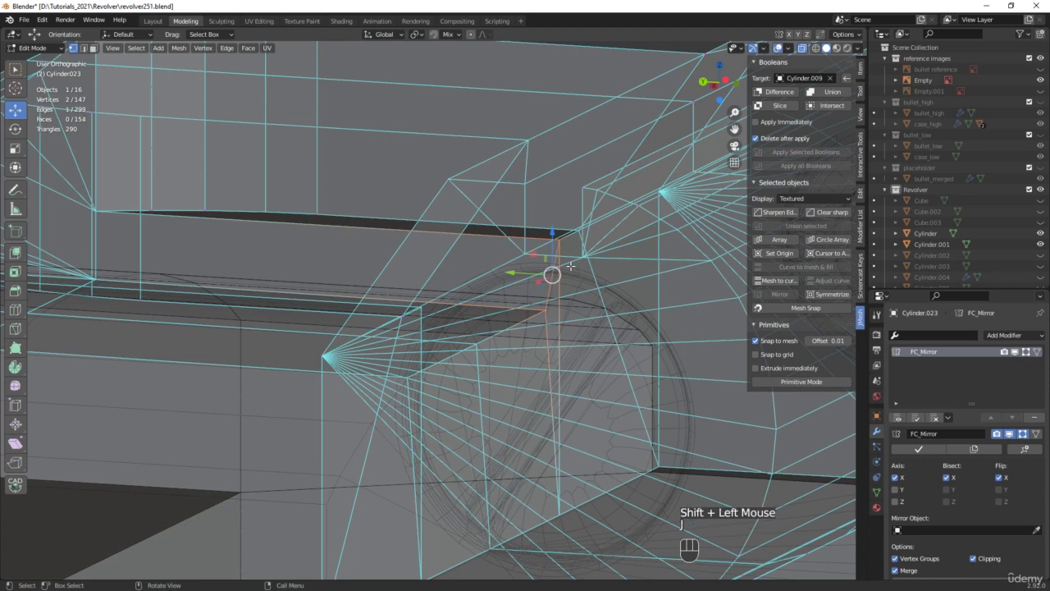
{"action": "key", "text": "alt+z"}
{"action": "scroll", "coordinate": [566, 276], "scroll_direction": "down", "scroll_amount": 2}
{"action": "middle_click_drag", "start_coordinate": [567, 276], "coordinate": [538, 360]}
{"action": "scroll", "coordinate": [513, 304], "scroll_direction": "down", "scroll_amount": 3}
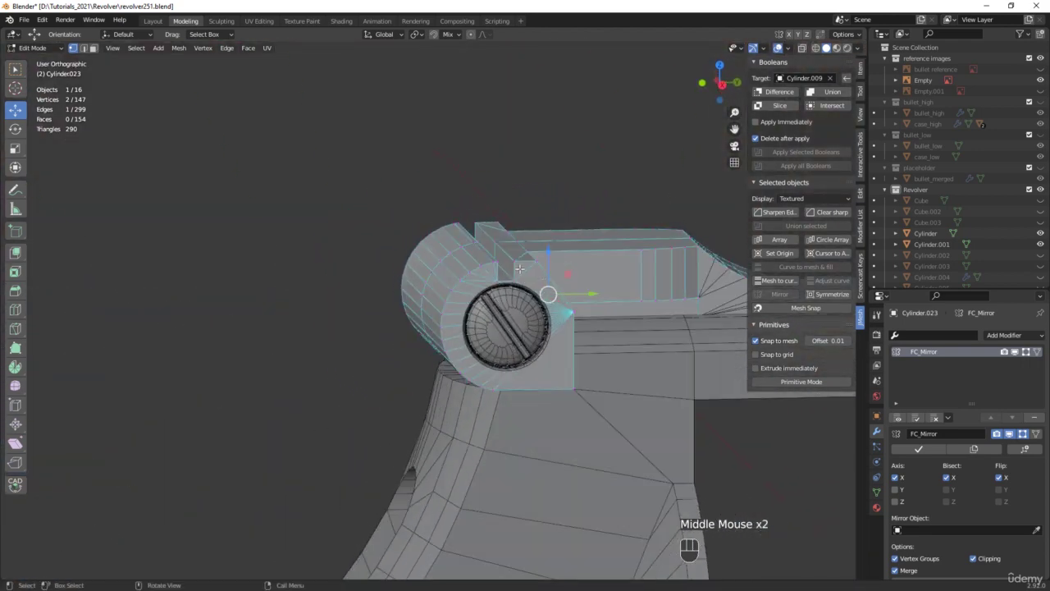
Select the two front wall faces of the rear block's slot and shift them about 0.16 mm along Y
{"action": "scroll", "coordinate": [538, 359], "scroll_direction": "up", "scroll_amount": 3}
{"action": "key", "text": "3"}
{"action": "left_click", "coordinate": [488, 247]}
{"action": "left_click", "coordinate": [484, 242], "text": "shift"}
{"action": "middle_click_drag", "start_coordinate": [484, 242], "coordinate": [496, 233]}
{"action": "left_click_drag", "start_coordinate": [496, 232], "coordinate": [509, 233]}
{"action": "scroll", "coordinate": [509, 232], "scroll_direction": "down", "scroll_amount": 2}
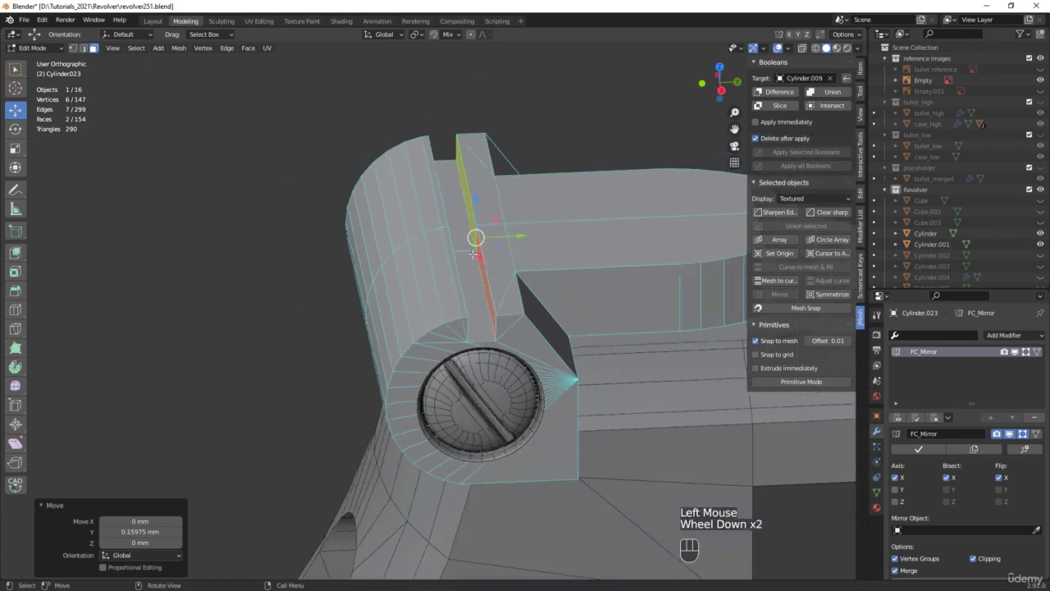
{"action": "middle_click_drag", "start_coordinate": [509, 232], "coordinate": [579, 264]}
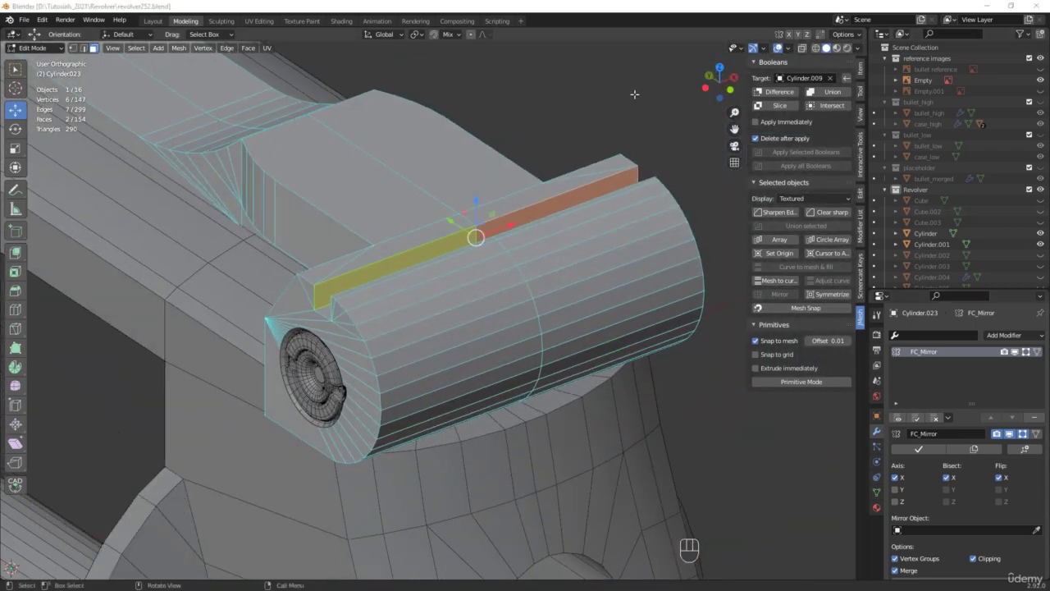
Duplicate three faces of one half of the slot in place, its two walls and floor, and separate them into a new object
{"action": "left_click", "coordinate": [486, 158]}
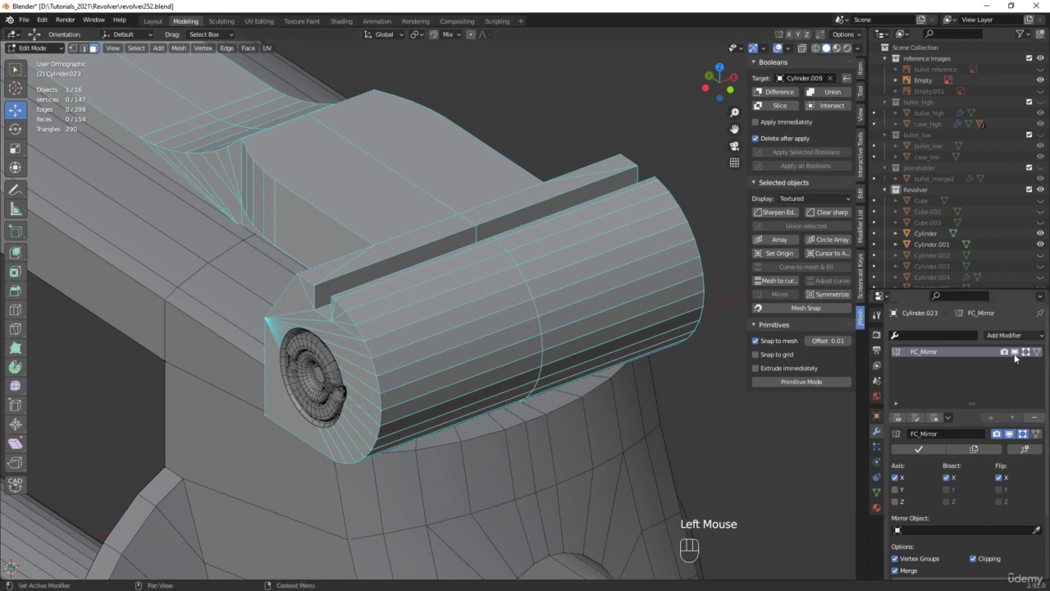
{"action": "left_click", "coordinate": [337, 283]}
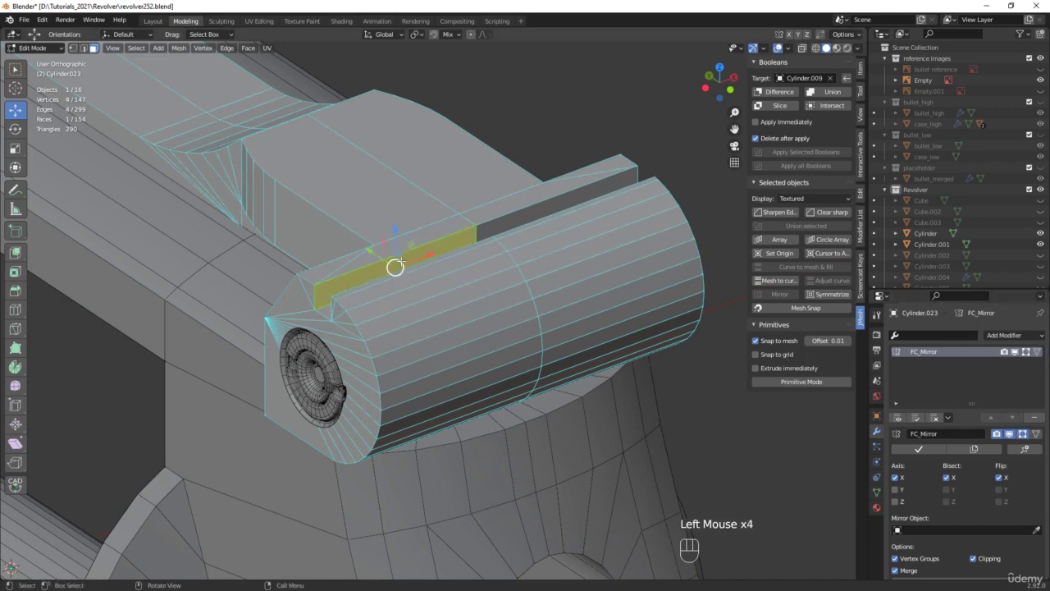
{"action": "middle_click_drag", "start_coordinate": [337, 283], "coordinate": [395, 277]}
{"action": "left_click", "coordinate": [325, 322], "text": "shift"}
{"action": "scroll", "coordinate": [394, 275], "scroll_direction": "up", "scroll_amount": 2}
{"action": "left_click", "coordinate": [425, 283], "text": "shift"}
{"action": "key", "text": "shift+d"}
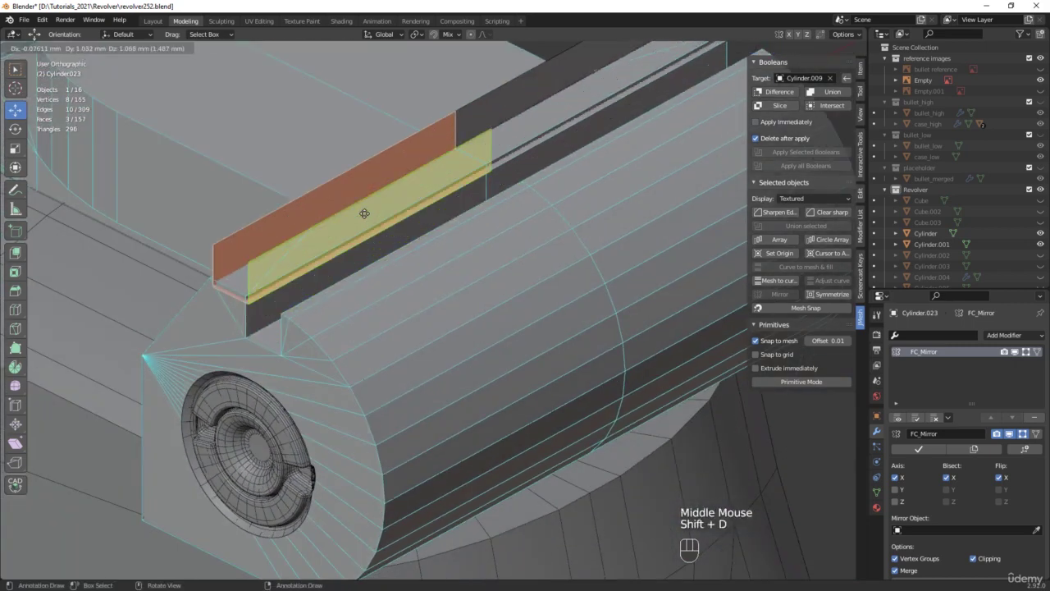
{"action": "right_click", "coordinate": [356, 139]}
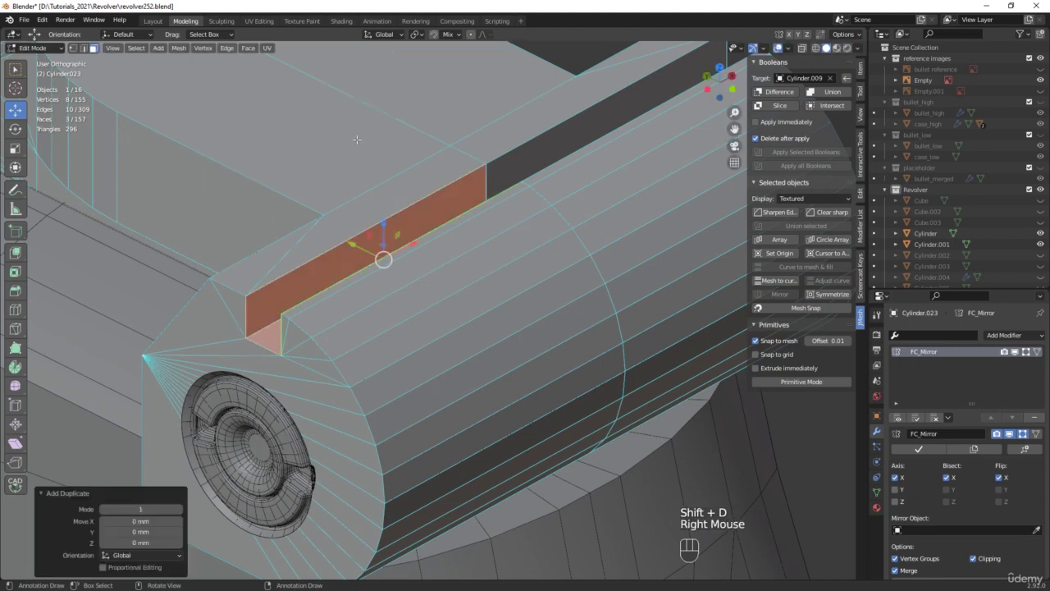
{"action": "key", "text": "p"}
{"action": "left_click", "coordinate": [356, 140]}
{"action": "key", "text": "Tab"}
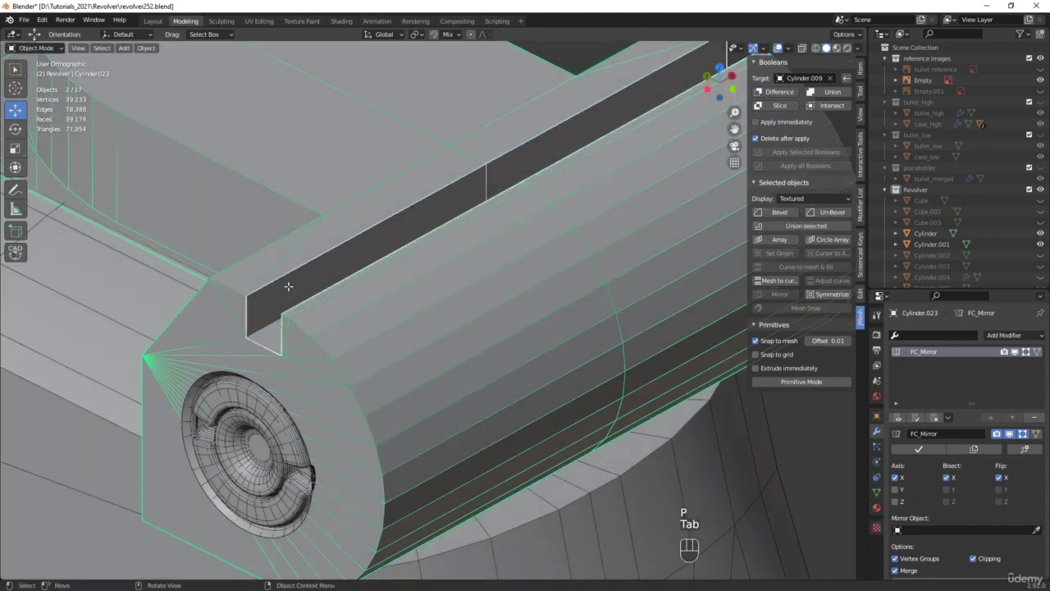
Open the separated slot object for editing and select its four vertices on the mirror centre line
{"action": "left_click", "coordinate": [283, 289]}
{"action": "scroll", "coordinate": [355, 255], "scroll_direction": "down", "scroll_amount": 3}
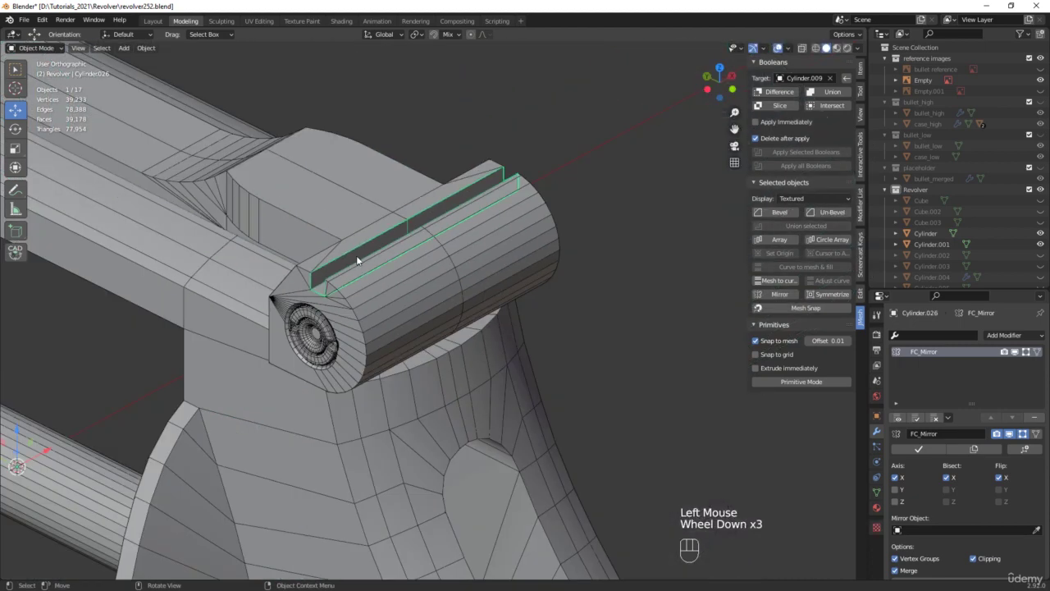
{"action": "key", "text": "Tab"}
{"action": "middle_click_drag", "start_coordinate": [374, 249], "coordinate": [407, 278]}
{"action": "key", "text": "1"}
{"action": "left_click_drag", "start_coordinate": [416, 302], "coordinate": [470, 200]}
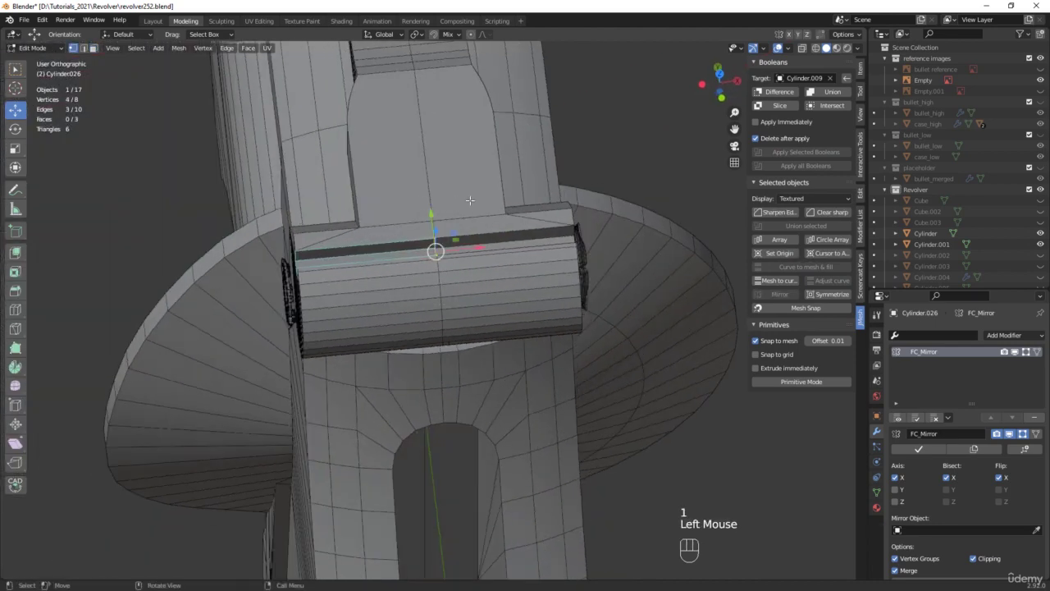
{"action": "key", "text": "alt+q"}
{"action": "left_click", "coordinate": [498, 240]}
{"action": "middle_click_drag", "start_coordinate": [435, 251], "coordinate": [486, 222]}
{"action": "scroll", "coordinate": [432, 251], "scroll_direction": "up", "scroll_amount": 4}
{"action": "key", "text": "Tab"}
{"action": "key", "text": "Tab"}
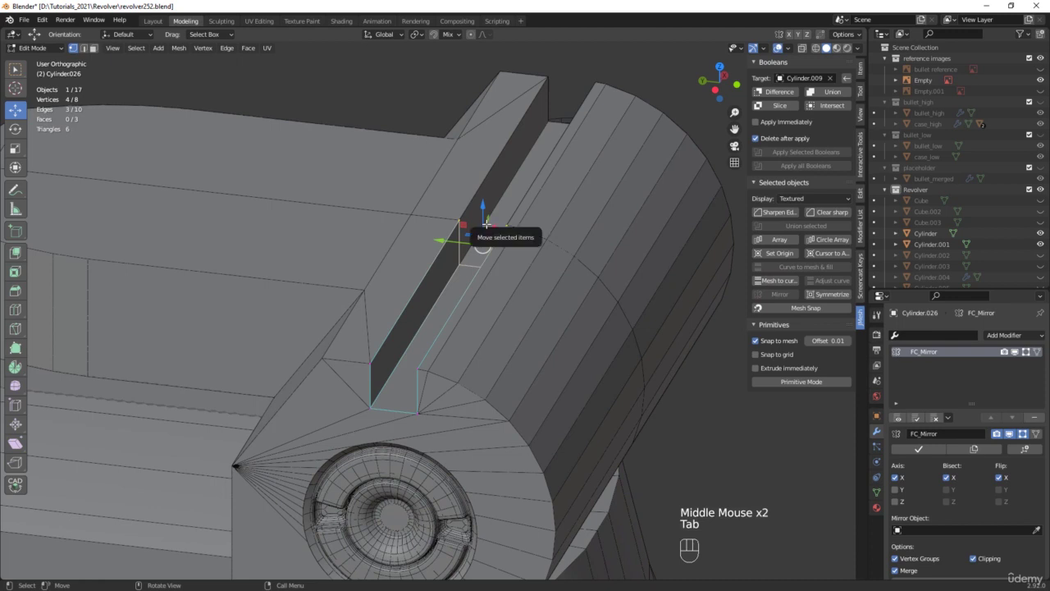
Flip the normals of all faces of the separated slot object
{"action": "key", "text": "3"}
{"action": "key", "text": "a"}
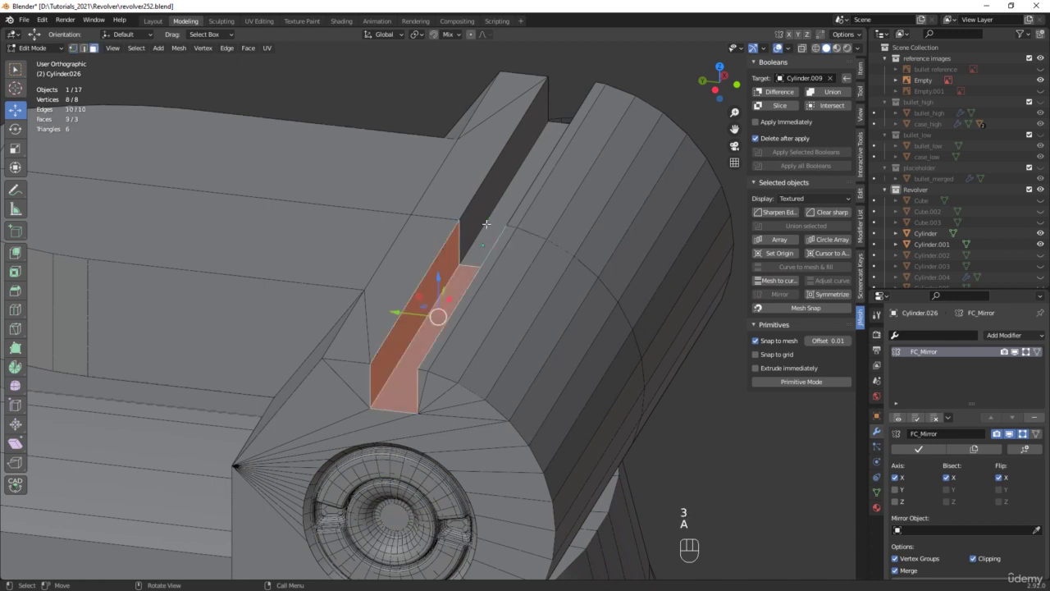
{"action": "left_click", "coordinate": [180, 49]}
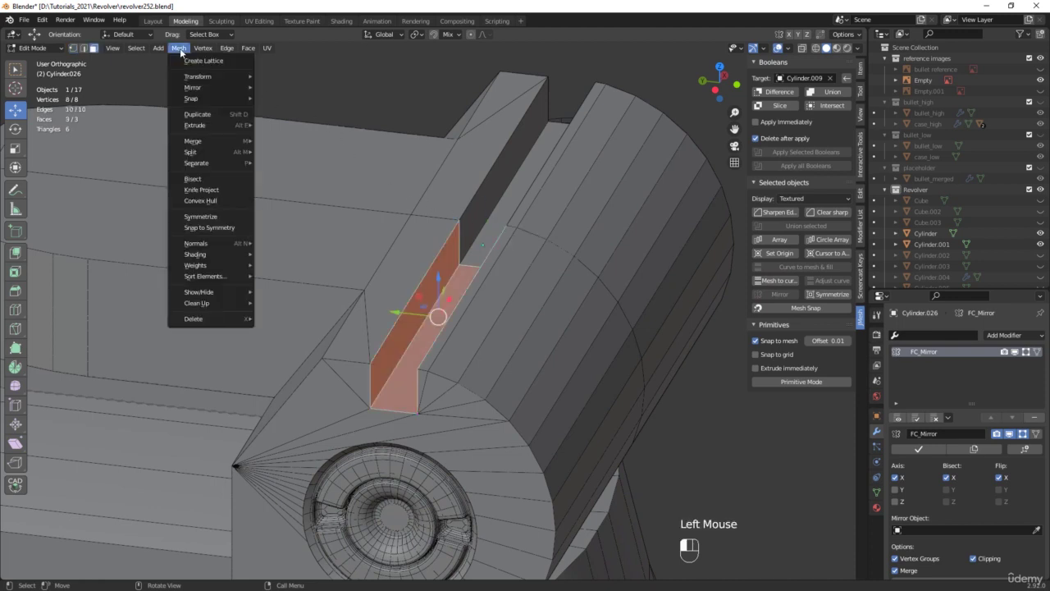
{"action": "mouse_move", "coordinate": [202, 243]}
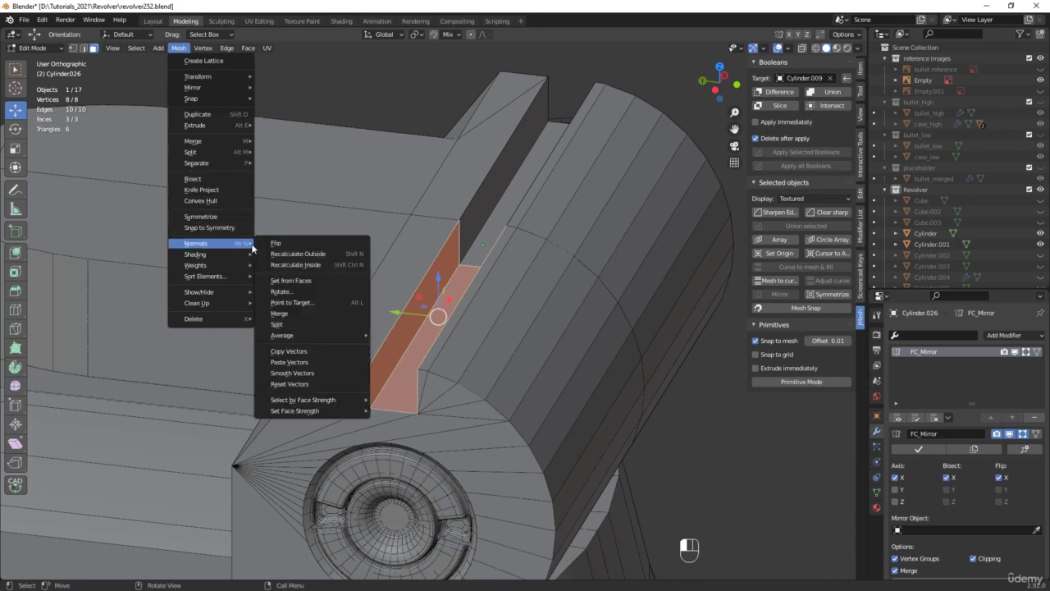
{"action": "left_click", "coordinate": [294, 244]}
Raise the two upper long edges of the slot object about 3.28 mm along Z to follow the sight blade in the side reference
{"action": "middle_click_drag", "start_coordinate": [476, 267], "coordinate": [517, 276]}
{"action": "key", "text": "2"}
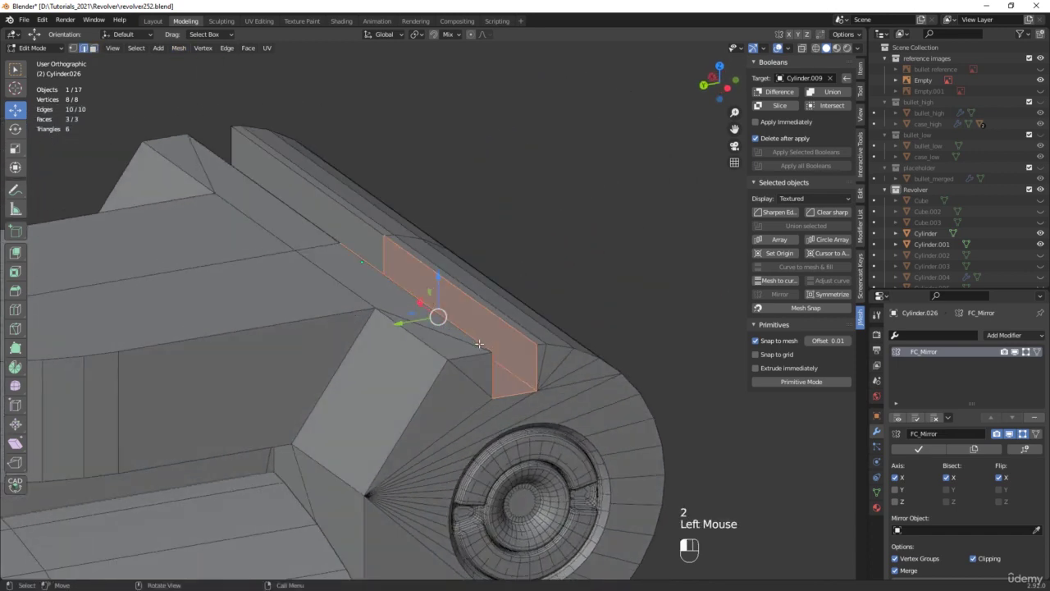
{"action": "left_click", "coordinate": [480, 345]}
{"action": "left_click", "coordinate": [519, 333], "text": "shift"}
{"action": "middle_click_drag", "start_coordinate": [518, 334], "coordinate": [505, 318]}
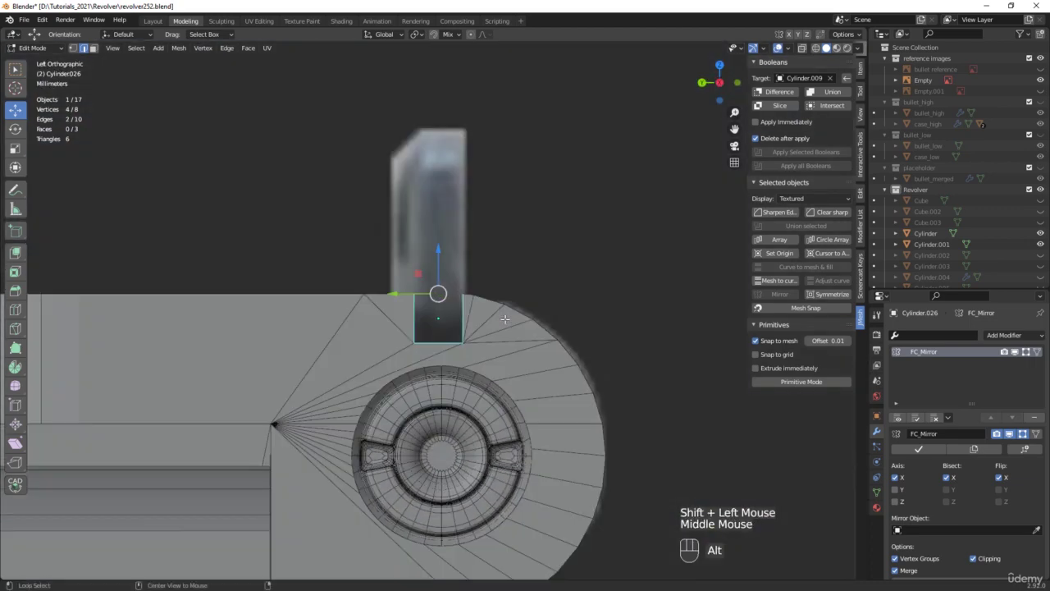
{"action": "left_click_drag", "start_coordinate": [439, 259], "coordinate": [442, 122]}
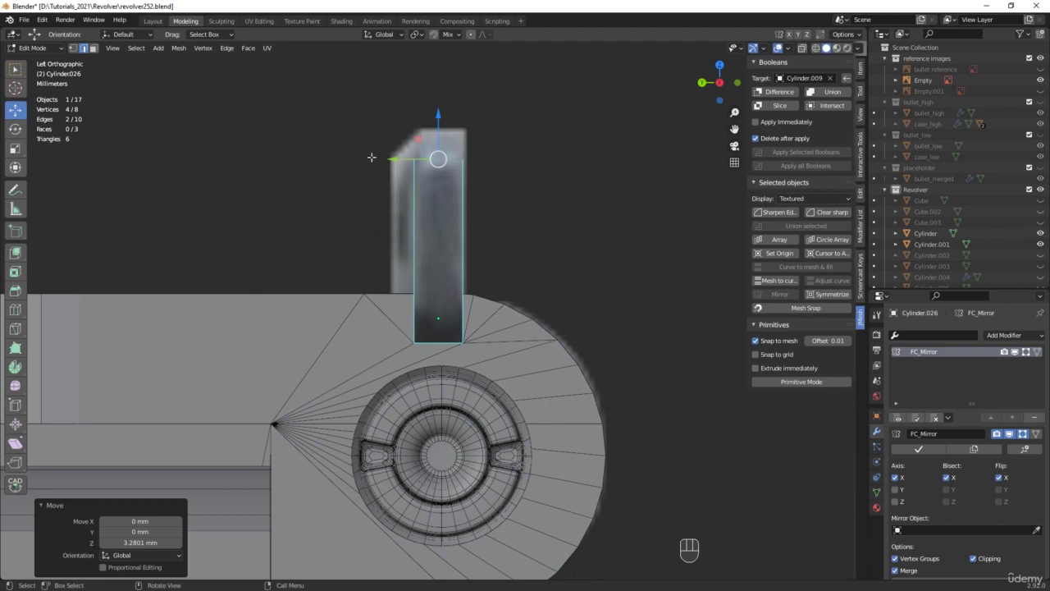
Fill the top of the sight blade and its open outer end with faces
{"action": "middle_click_drag", "start_coordinate": [603, 186], "coordinate": [530, 215]}
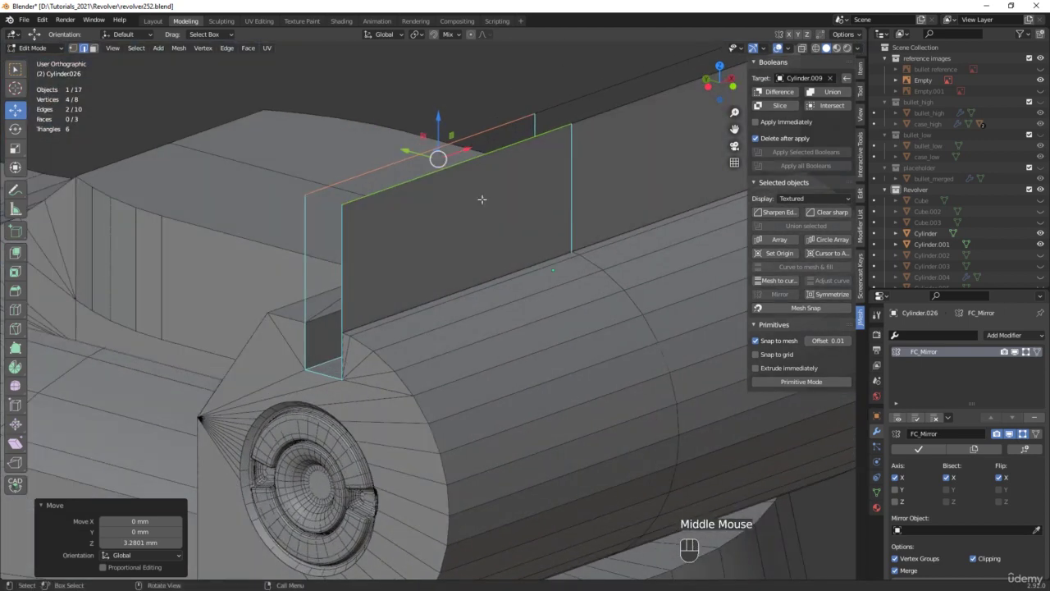
{"action": "key", "text": "f"}
{"action": "left_click", "coordinate": [340, 243]}
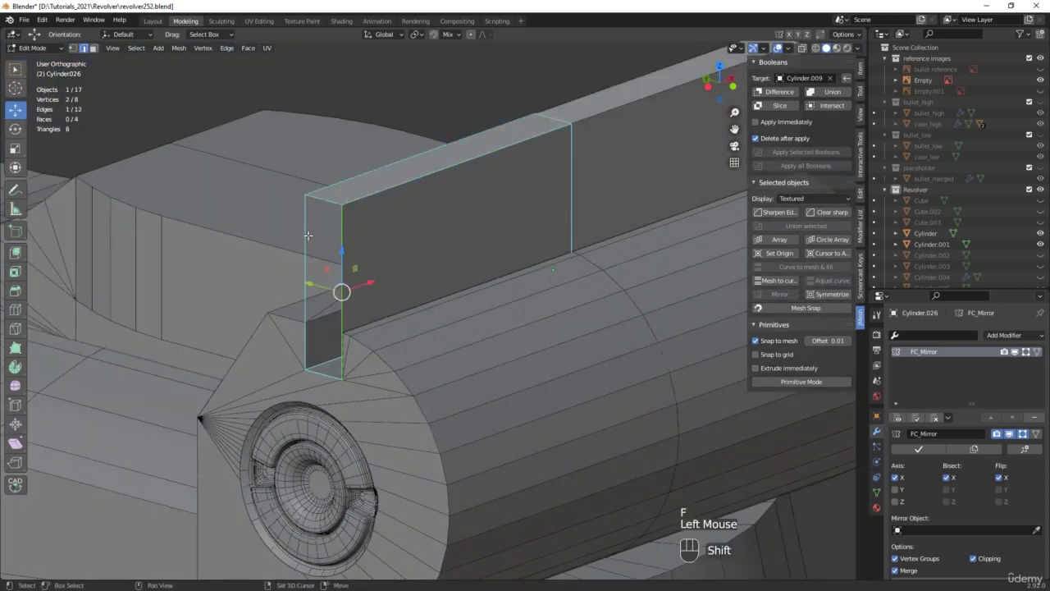
{"action": "left_click", "coordinate": [306, 235], "text": "shift"}
{"action": "key", "text": "f"}
{"action": "scroll", "coordinate": [531, 225], "scroll_direction": "down", "scroll_amount": 1}
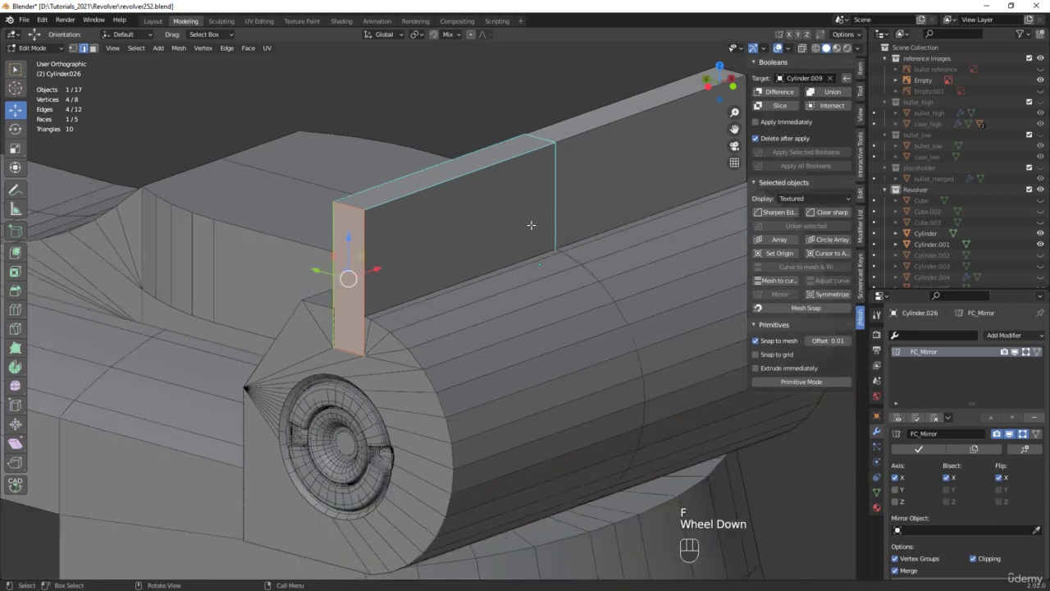
Subdivide the ring of vertical edges around the sight blade with one cut
{"action": "left_click", "coordinate": [362, 236], "text": "ctrl+alt"}
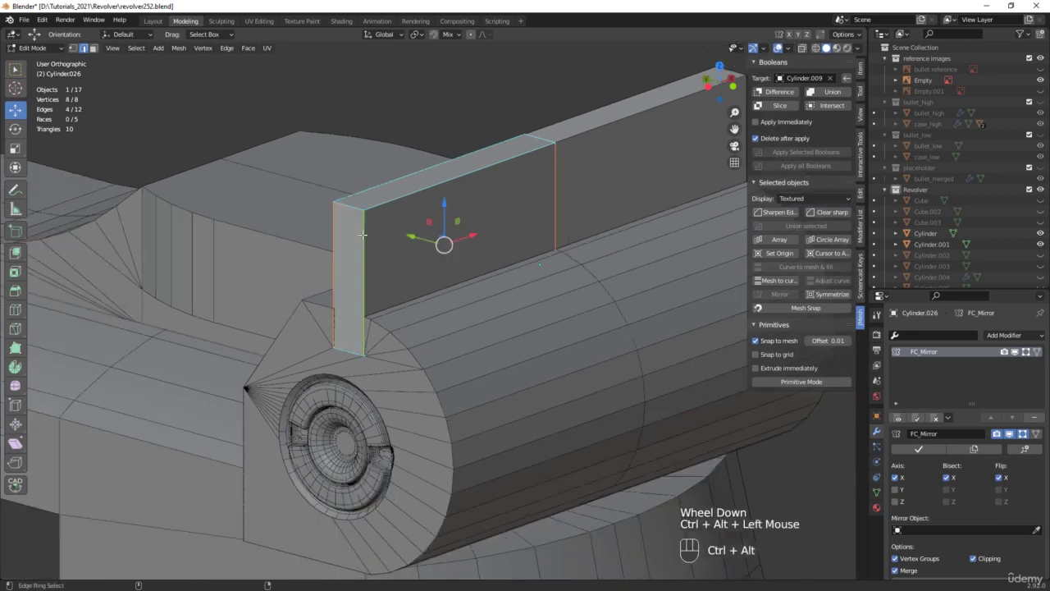
{"action": "right_click", "coordinate": [364, 238]}
{"action": "left_click", "coordinate": [363, 236]}
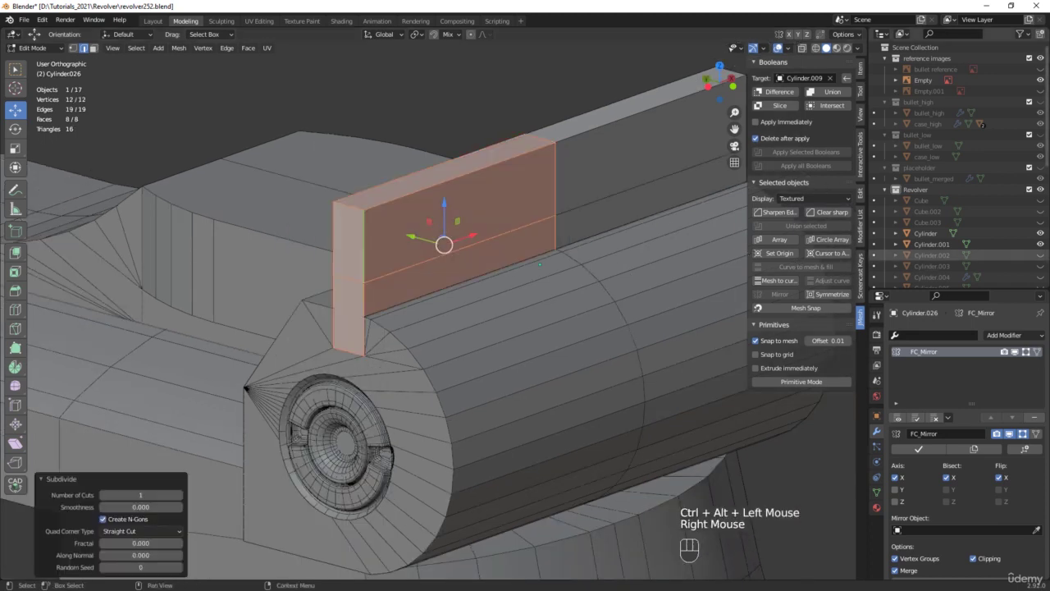
Check the rear sight photo reference and raise the blade's horizontal edge loop about 0.88 mm along Z
{"action": "key", "text": "alt+Tab"}
{"action": "left_click_drag", "start_coordinate": [736, 49], "coordinate": [725, 53]}
{"action": "left_click_drag", "start_coordinate": [789, 297], "coordinate": [710, 289]}
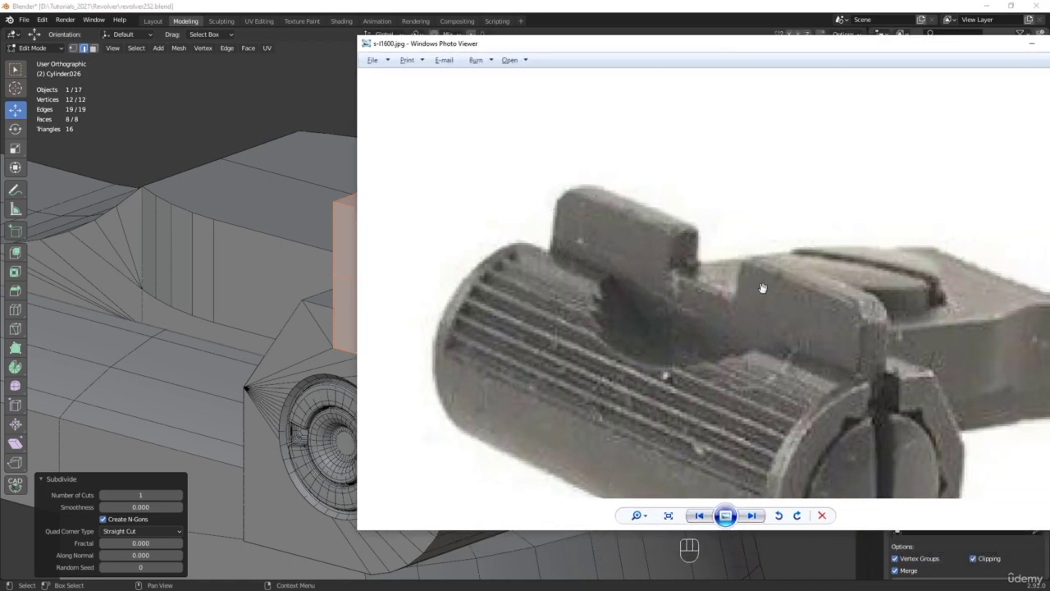
{"action": "key", "text": "alt+Tab"}
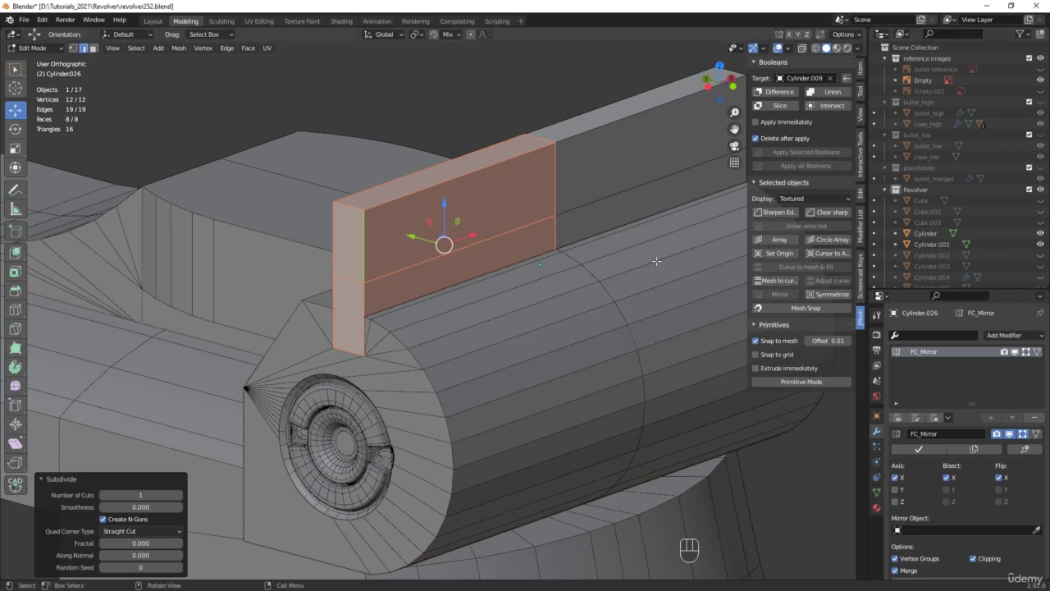
{"action": "middle_click_drag", "start_coordinate": [542, 246], "coordinate": [565, 230]}
{"action": "left_click", "coordinate": [565, 230], "text": "alt"}
{"action": "left_click_drag", "start_coordinate": [447, 242], "coordinate": [440, 174]}
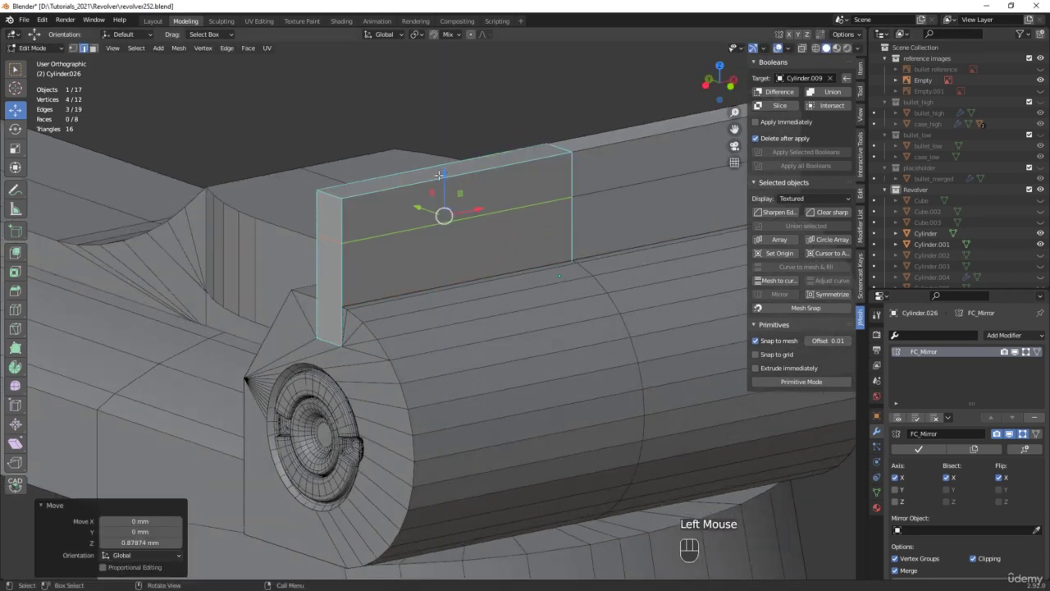
Subdivide the sight blade's lengthwise edges with one cut and shift the new loop about 2.93 mm along X toward the mirror centre
{"action": "middle_click_drag", "start_coordinate": [422, 200], "coordinate": [501, 187]}
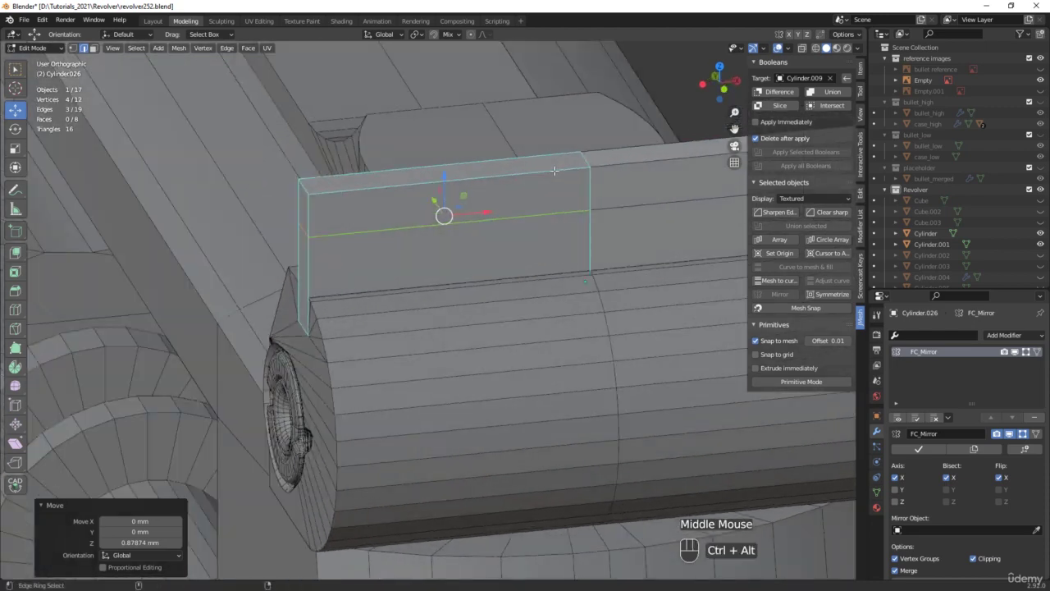
{"action": "left_click", "coordinate": [553, 171], "text": "ctrl+alt"}
{"action": "right_click", "coordinate": [553, 171]}
{"action": "left_click", "coordinate": [553, 173]}
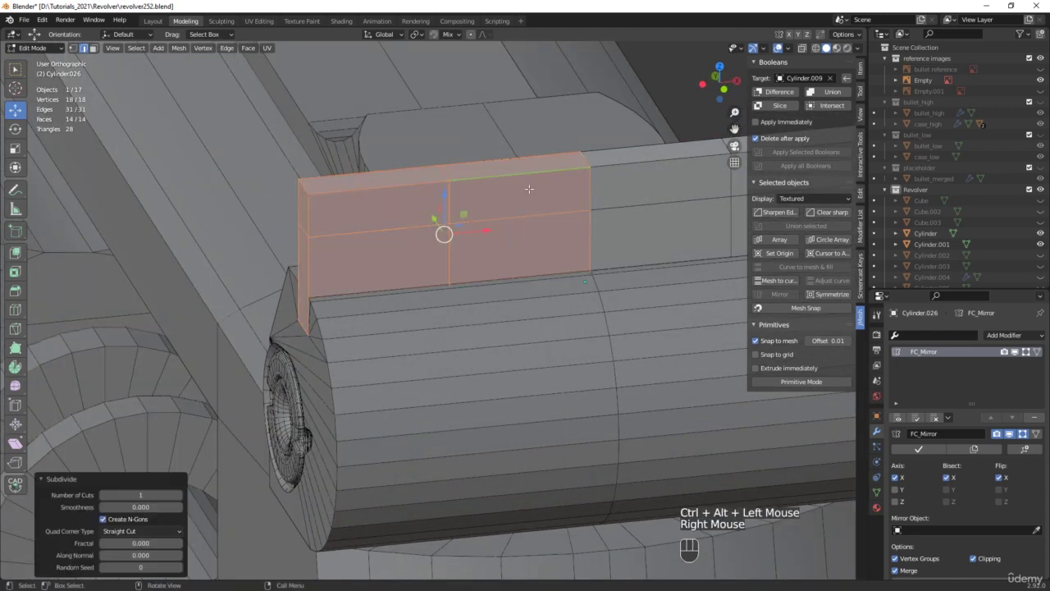
{"action": "left_click", "coordinate": [449, 194], "text": "alt"}
{"action": "left_click_drag", "start_coordinate": [484, 231], "coordinate": [570, 223]}
Unhide Cube, Cube.002 and Cube.003 and line them up with the sight blade in a see-through front view
{"action": "scroll", "coordinate": [544, 222], "scroll_direction": "down", "scroll_amount": 2}
{"action": "mouse_move", "coordinate": [544, 222]}
{"action": "middle_mouse_down"}
{"action": "mouse_move", "coordinate": [558, 225]}
{"action": "mouse_move", "coordinate": [550, 204]}
{"action": "middle_mouse_up"}
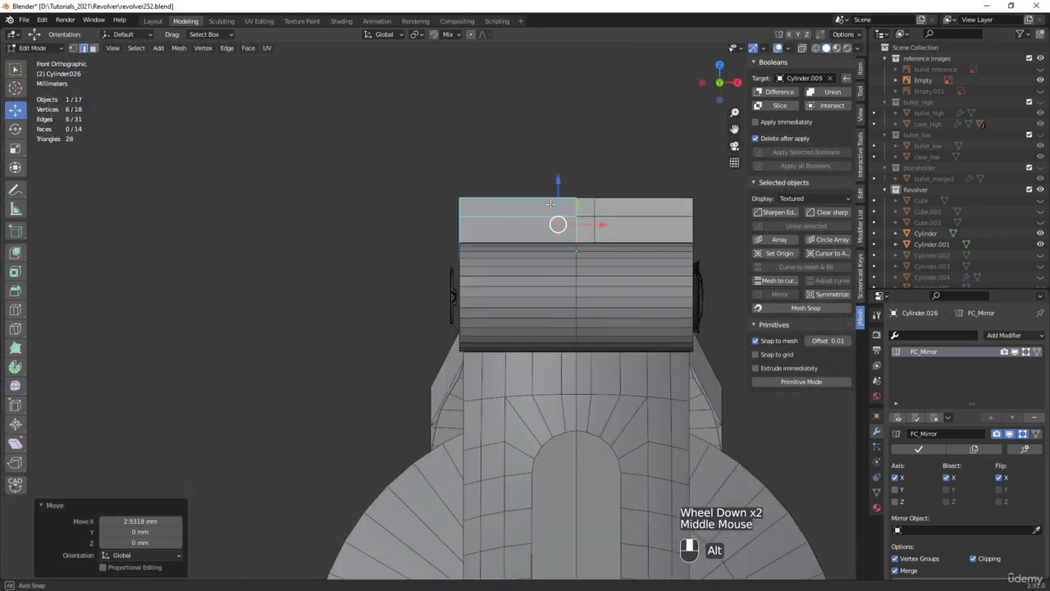
{"action": "key", "text": "alt+z"}
{"action": "middle_click_drag", "start_coordinate": [427, 189], "coordinate": [440, 195]}
{"action": "scroll", "coordinate": [438, 197], "scroll_direction": "down", "scroll_amount": 2}
{"action": "scroll", "coordinate": [982, 200], "scroll_direction": "down", "scroll_amount": 3}
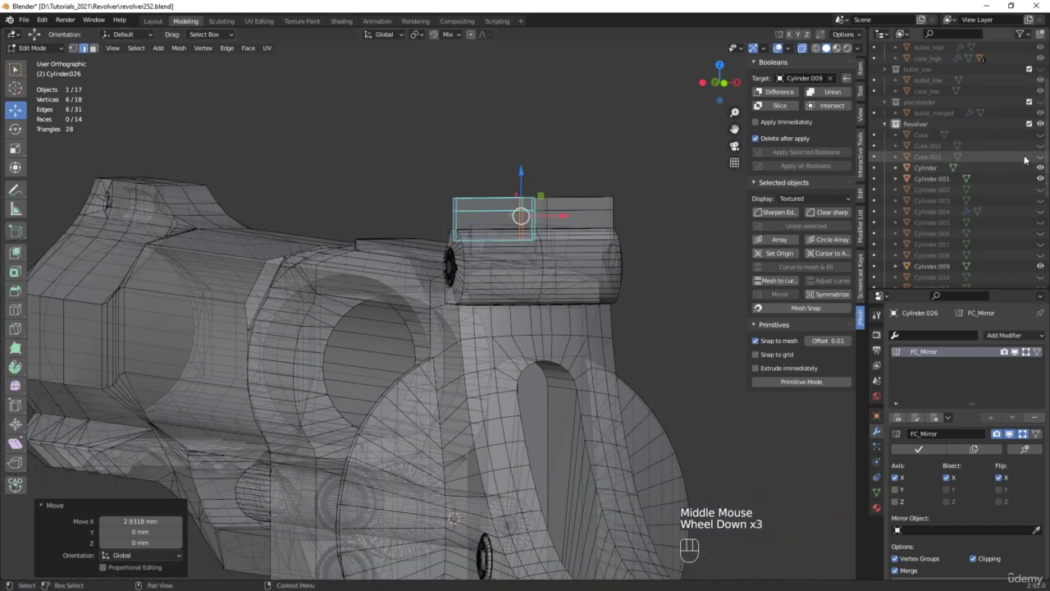
{"action": "left_click", "coordinate": [1040, 157]}
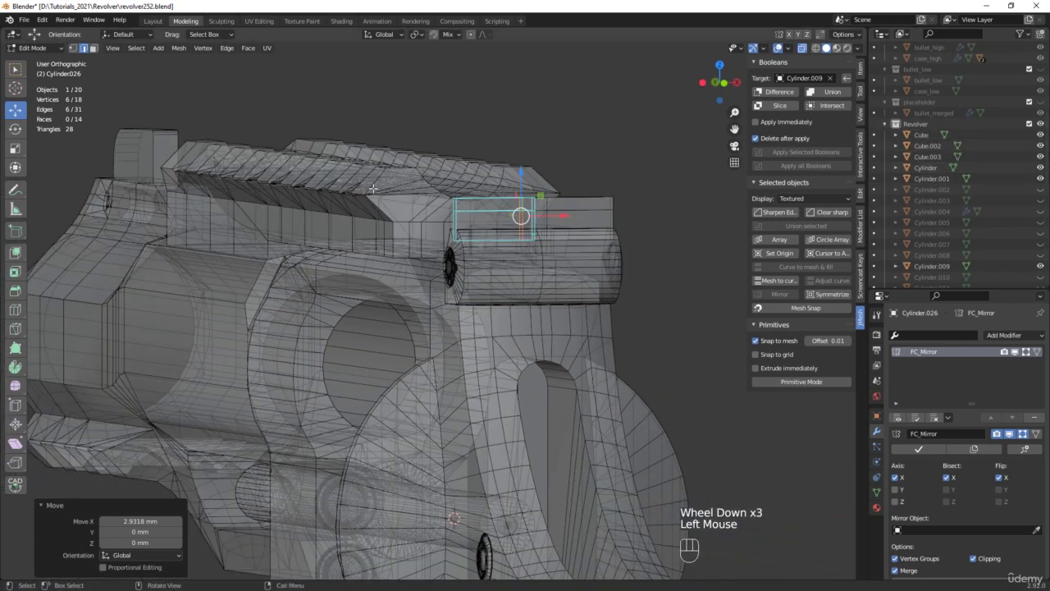
{"action": "middle_click_drag", "start_coordinate": [361, 190], "coordinate": [354, 188], "text": "alt"}
{"action": "scroll", "coordinate": [532, 200], "scroll_direction": "up", "scroll_amount": 3}
{"action": "scroll", "coordinate": [532, 201], "scroll_direction": "up", "scroll_amount": 2}
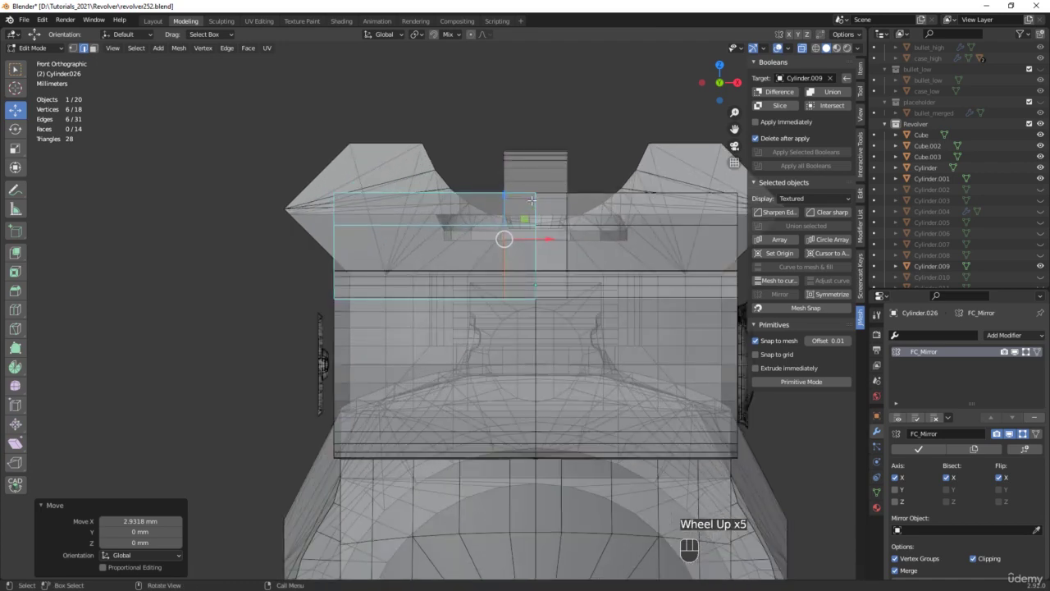
Raise the blade's upper two vertex rows slightly along Z and lower its middle row slightly to adjust the notch height
{"action": "left_click_drag", "start_coordinate": [205, 137], "coordinate": [592, 240]}
{"action": "left_click_drag", "start_coordinate": [457, 166], "coordinate": [459, 160]}
{"action": "middle_click_drag", "start_coordinate": [459, 160], "coordinate": [574, 201]}
{"action": "scroll", "coordinate": [525, 195], "scroll_direction": "up", "scroll_amount": 2}
{"action": "left_click_drag", "start_coordinate": [587, 205], "coordinate": [205, 255]}
{"action": "left_click_drag", "start_coordinate": [432, 192], "coordinate": [433, 197]}
{"action": "middle_click_drag", "start_coordinate": [433, 197], "coordinate": [607, 190]}
Delete the upper faces of the blade's inner section beside the mirror centre to open the sight notch
{"action": "key", "text": "alt+z"}
{"action": "key", "text": "3"}
{"action": "left_click", "coordinate": [520, 200]}
{"action": "left_click", "coordinate": [507, 170], "text": "shift"}
{"action": "left_click", "coordinate": [504, 170], "text": "shift"}
{"action": "left_click", "coordinate": [500, 208], "text": "shift"}
{"action": "key", "text": "x"}
{"action": "left_click", "coordinate": [501, 207]}
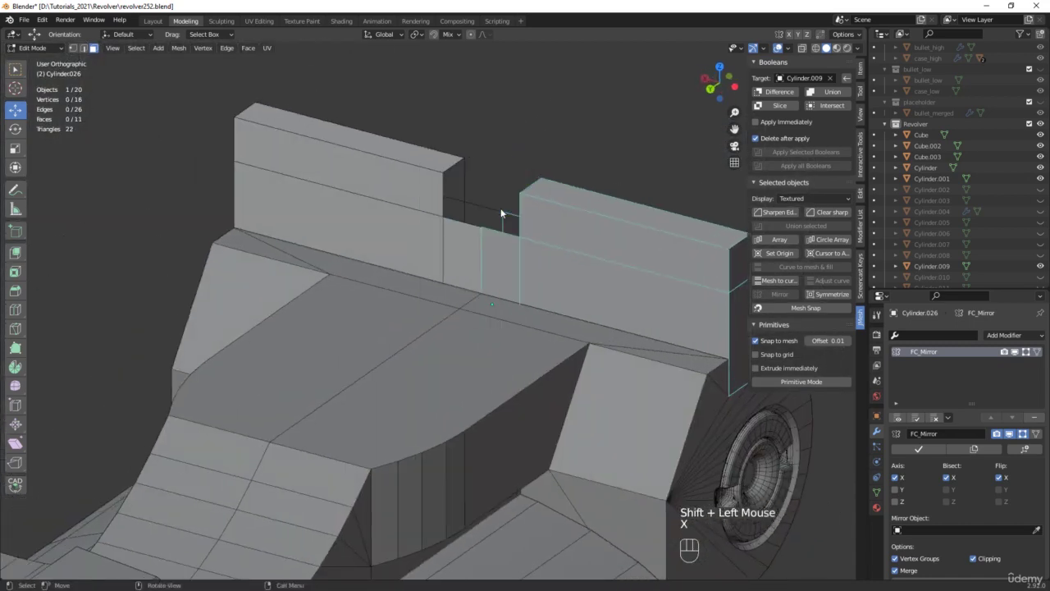
Fill the floor and the open vertical side of the sight notch with faces
{"action": "key", "text": "2"}
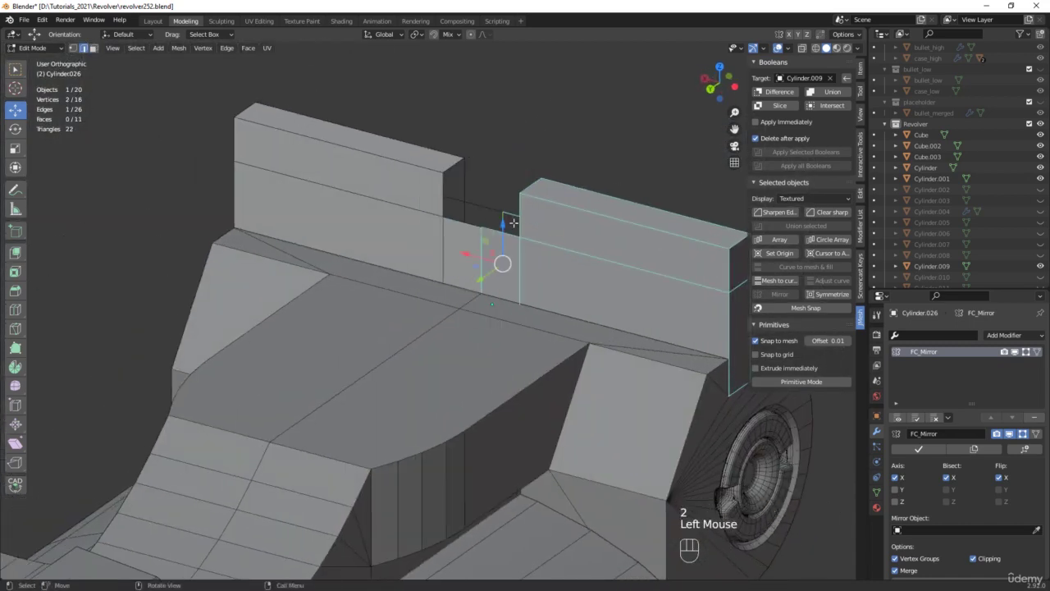
{"action": "scroll", "coordinate": [513, 223], "scroll_direction": "up", "scroll_amount": 3}
{"action": "left_click", "coordinate": [505, 230]}
{"action": "left_click", "coordinate": [513, 210], "text": "shift"}
{"action": "key", "text": "f"}
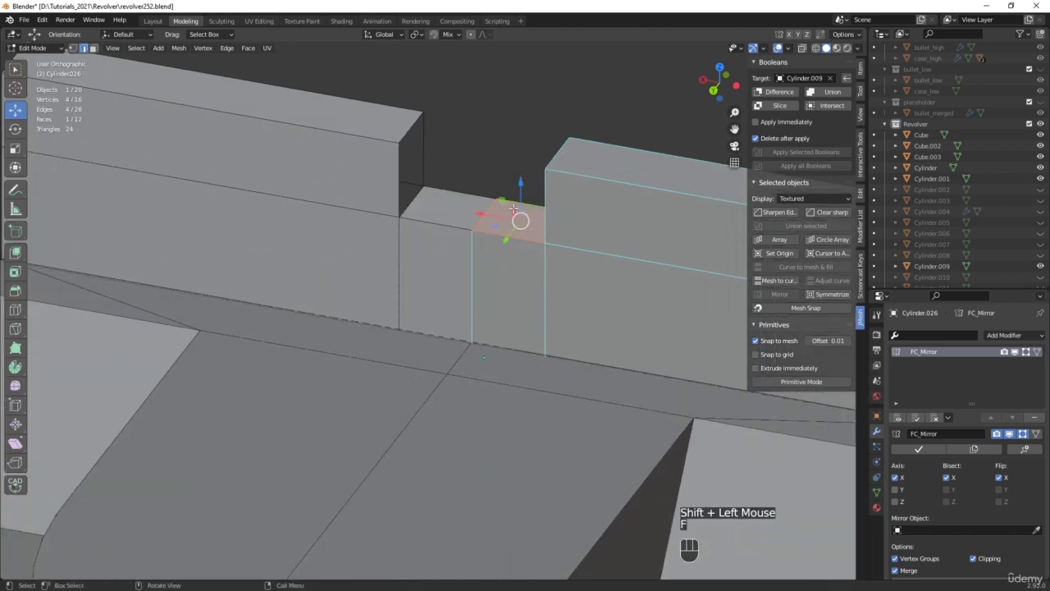
{"action": "middle_click_drag", "start_coordinate": [514, 210], "coordinate": [566, 197]}
{"action": "left_click", "coordinate": [574, 194]}
{"action": "left_click", "coordinate": [537, 158], "text": "shift"}
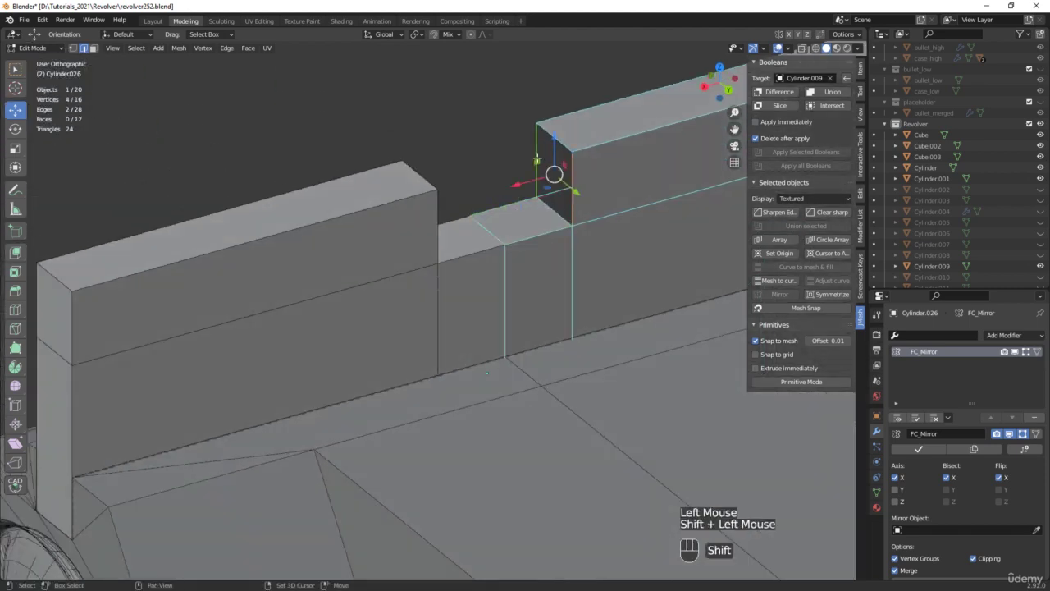
{"action": "key", "text": "f"}
Bevel the blade's upper outer corner edge with a width of 1.25 mm and 6 segments
{"action": "scroll", "coordinate": [506, 168], "scroll_direction": "down", "scroll_amount": 3}
{"action": "mouse_move", "coordinate": [507, 168]}
{"action": "middle_mouse_down"}
{"action": "mouse_move", "coordinate": [492, 185]}
{"action": "mouse_move", "coordinate": [525, 172]}
{"action": "middle_mouse_up"}
{"action": "left_click", "coordinate": [320, 214]}
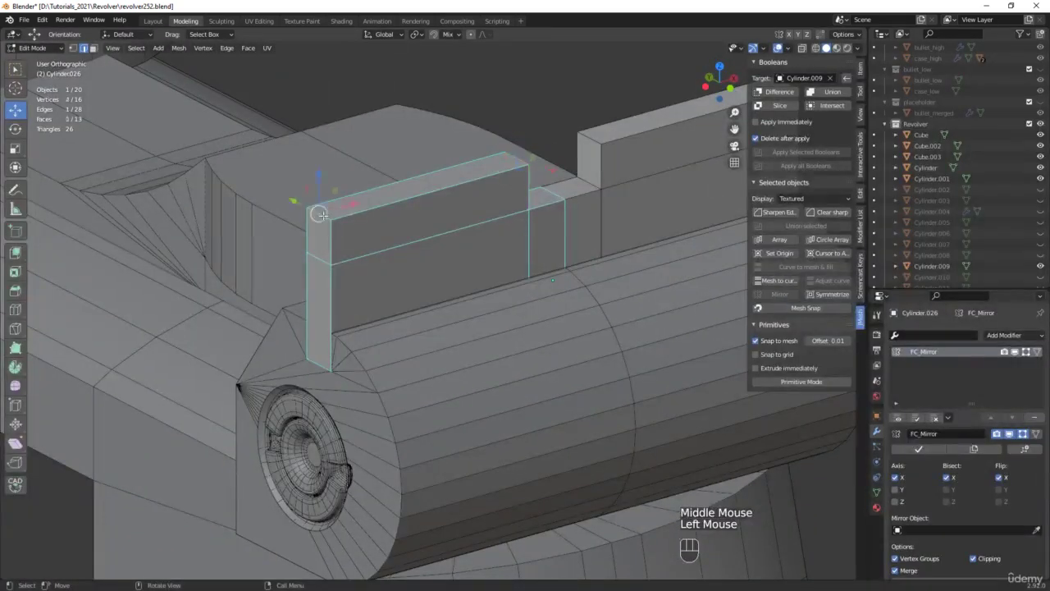
{"action": "key", "text": "ctrl+b"}
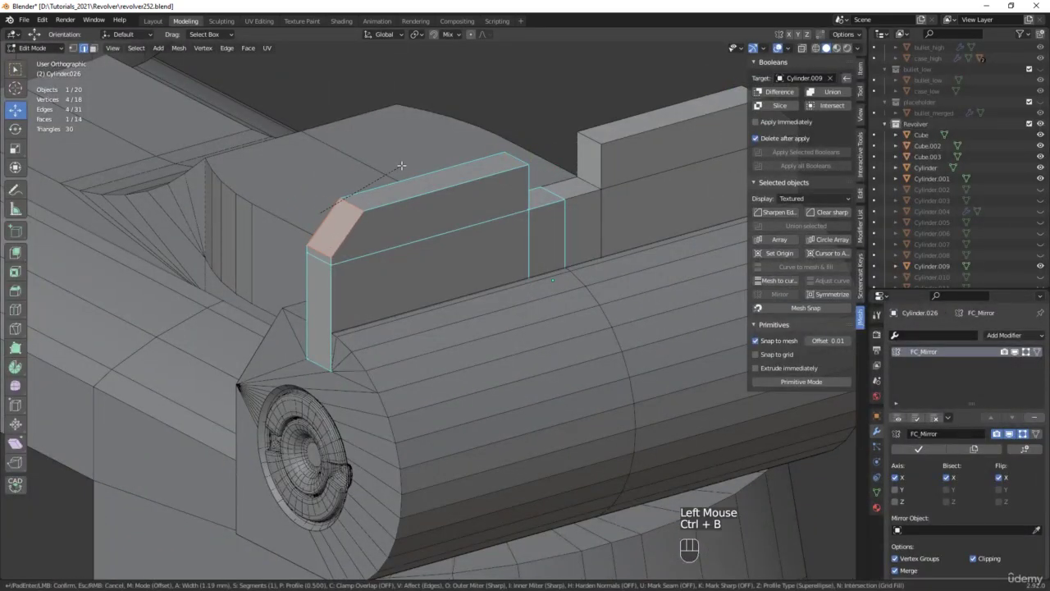
{"action": "scroll", "coordinate": [402, 166], "scroll_direction": "up", "scroll_amount": 3}
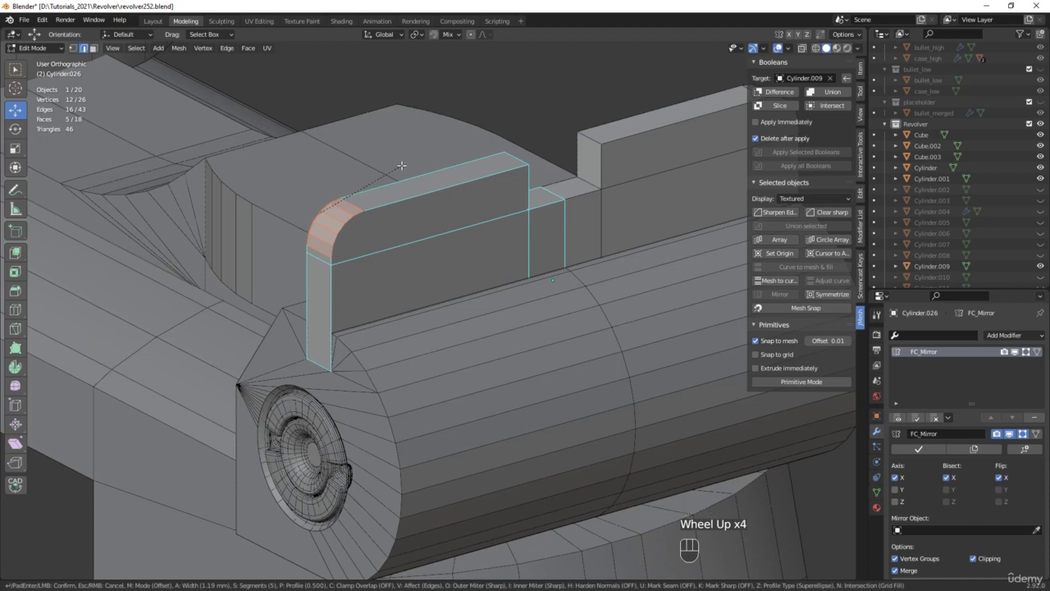
{"action": "left_click", "coordinate": [402, 165]}
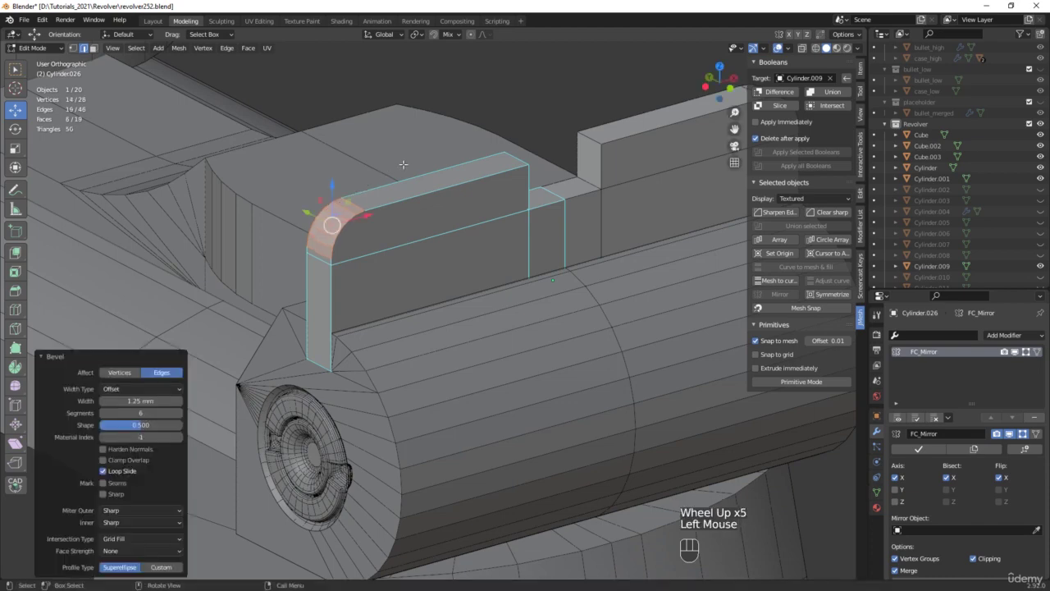
{"action": "middle_click_drag", "start_coordinate": [402, 165], "coordinate": [376, 214]}
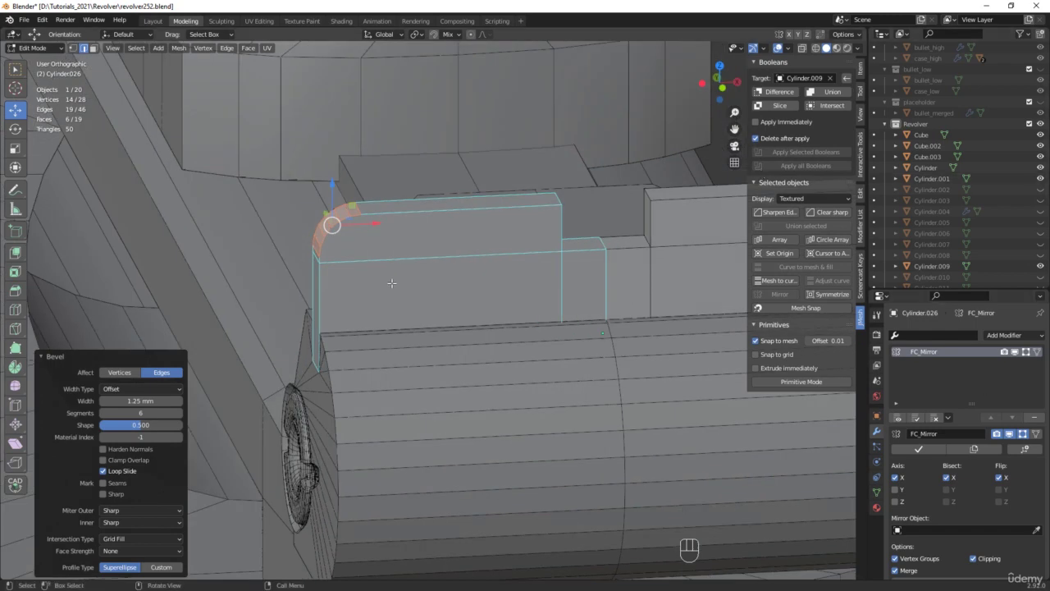
Move the blade's rounded outer end about 0.52 mm inward along X and save the scene incrementally as revolver253.blend
{"action": "scroll", "coordinate": [383, 285], "scroll_direction": "down", "scroll_amount": 3}
{"action": "key", "text": "1"}
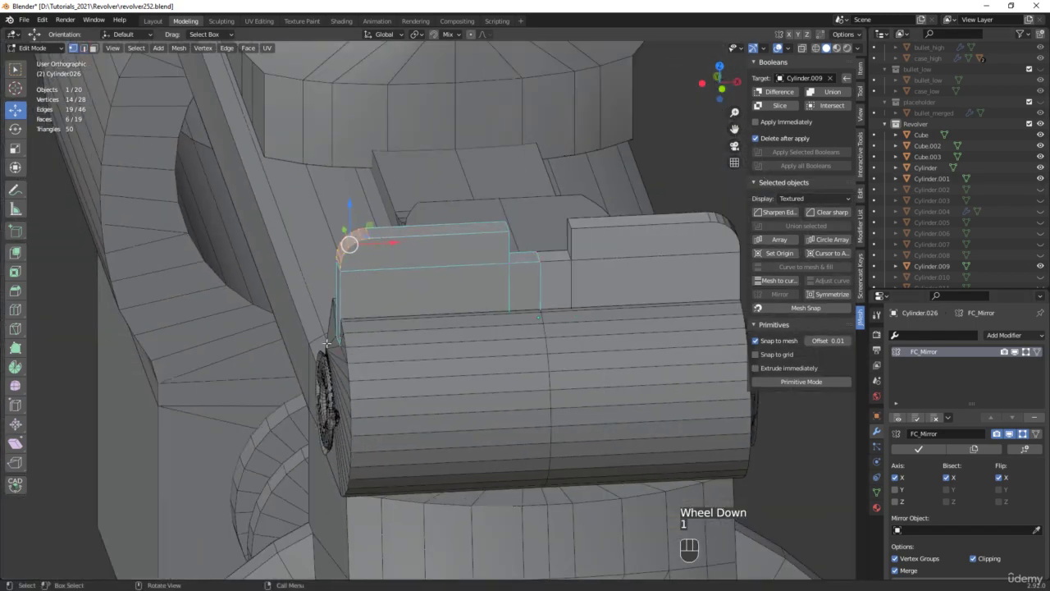
{"action": "left_click_drag", "start_coordinate": [286, 381], "coordinate": [395, 201]}
{"action": "key", "text": "alt+z"}
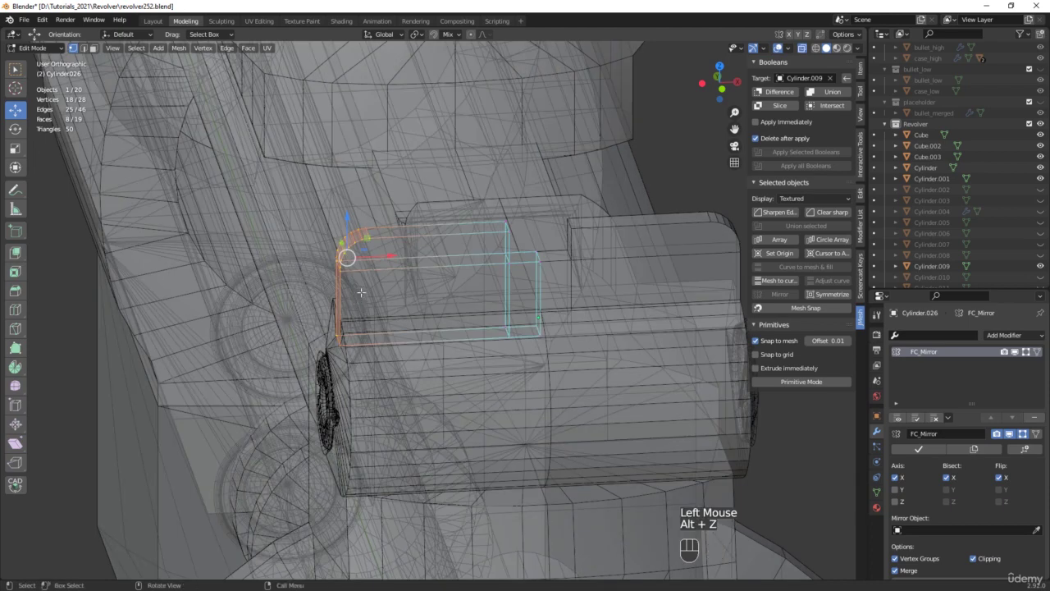
{"action": "scroll", "coordinate": [361, 254], "scroll_direction": "up", "scroll_amount": 2}
{"action": "key", "text": "alt+z"}
{"action": "left_click_drag", "start_coordinate": [374, 250], "coordinate": [391, 250]}
{"action": "scroll", "coordinate": [509, 249], "scroll_direction": "down", "scroll_amount": 2}
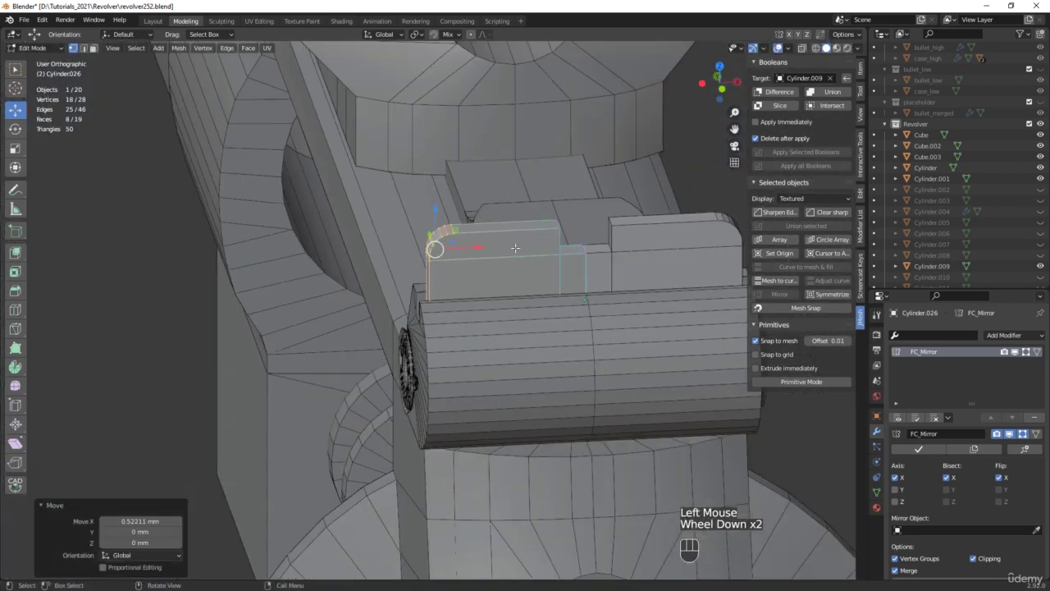
{"action": "key", "text": "Tab"}
{"action": "key", "text": "ctrl+alt+s"}
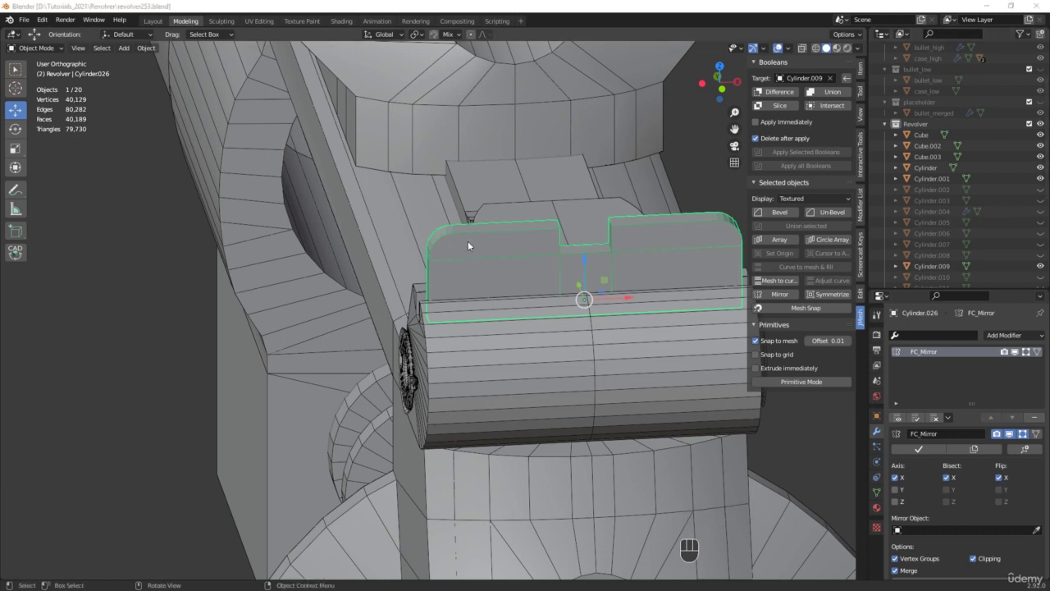
In the see-through front view, connect the first two vertex pairs at the top of the rounded corner to the notch's lower corner
{"action": "scroll", "coordinate": [468, 244], "scroll_direction": "up", "scroll_amount": 3}
{"action": "mouse_move", "coordinate": [454, 239]}
{"action": "middle_mouse_down"}
{"action": "mouse_move", "coordinate": [468, 254]}
{"action": "mouse_move", "coordinate": [467, 239]}
{"action": "middle_mouse_up"}
{"action": "key", "text": "alt+z"}
{"action": "key", "text": "Tab"}
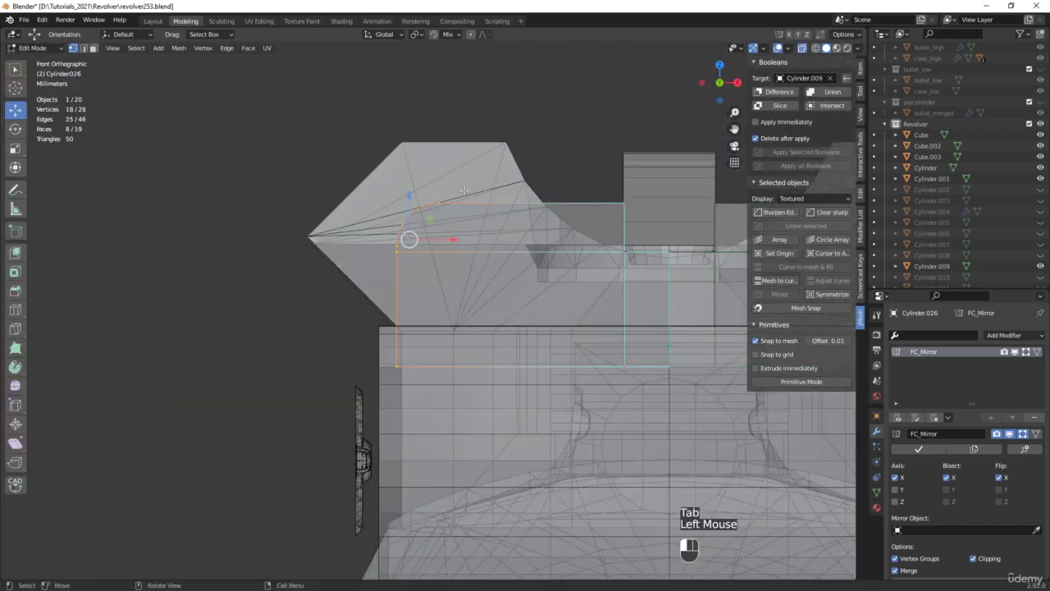
{"action": "left_click_drag", "start_coordinate": [438, 215], "coordinate": [439, 215]}
{"action": "left_click", "coordinate": [633, 246], "text": "shift"}
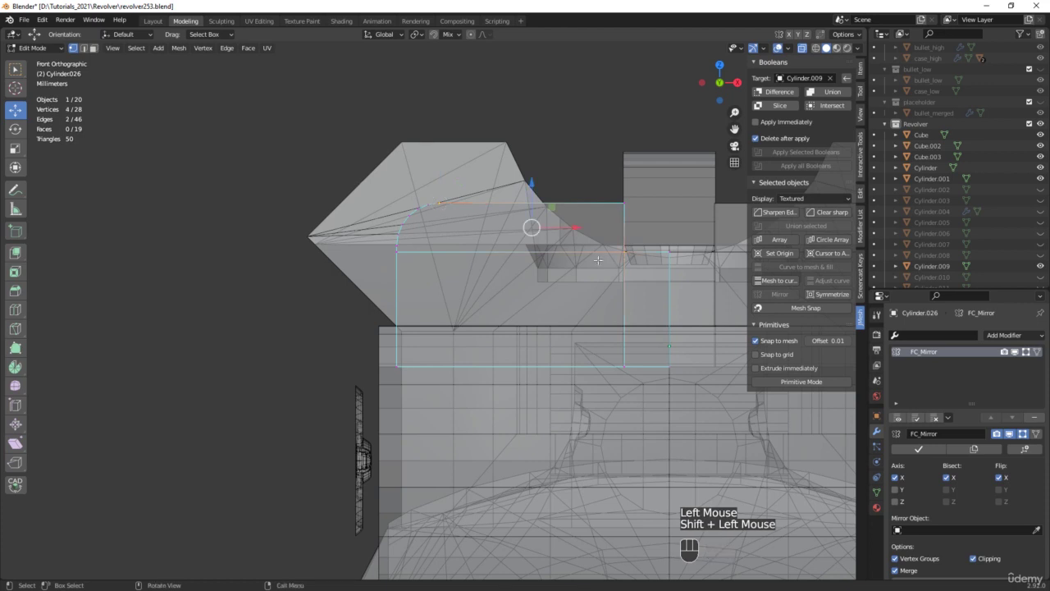
{"action": "scroll", "coordinate": [422, 212], "scroll_direction": "up", "scroll_amount": 2}
{"action": "left_click", "coordinate": [440, 191]}
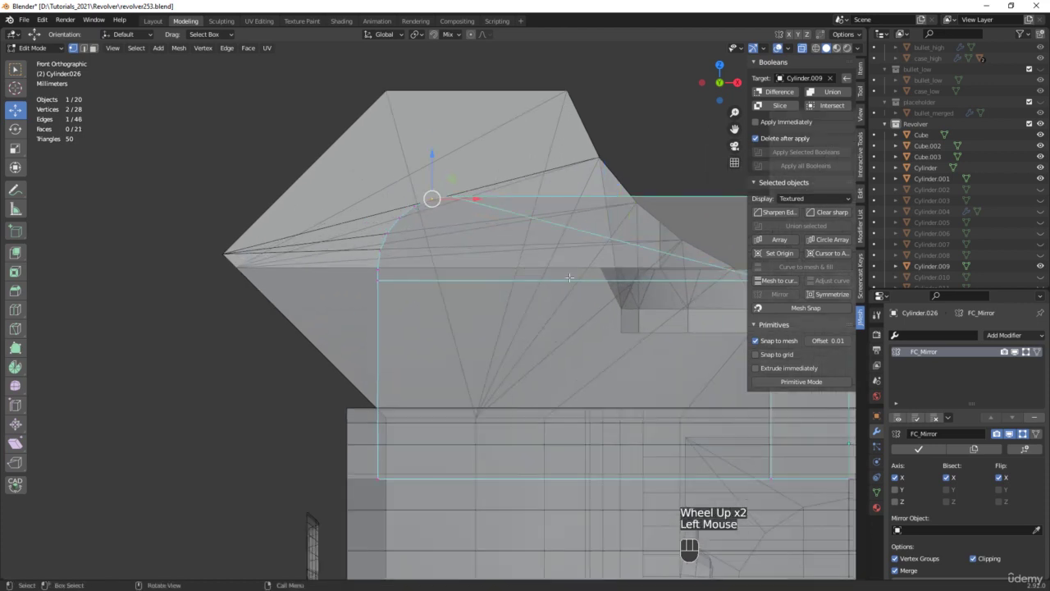
{"action": "middle_click_drag", "start_coordinate": [727, 299], "coordinate": [554, 297], "text": "shift"}
{"action": "left_click", "coordinate": [555, 297], "text": "shift"}
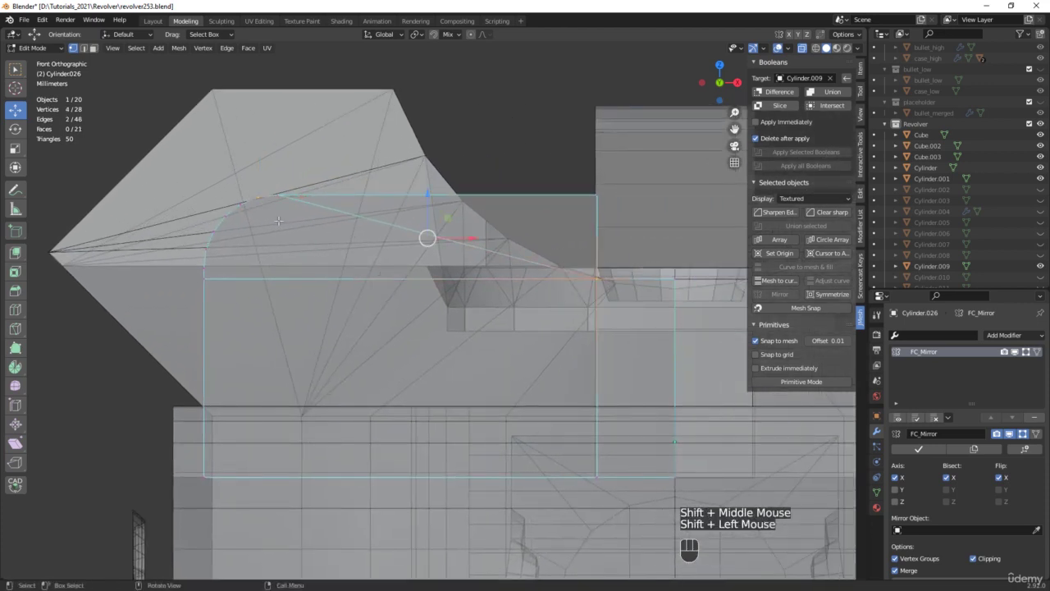
{"action": "key", "text": "j"}
Connect the remaining vertex pairs down the rounded corner to the notch's lower corner on both sides of the blade
{"action": "left_click_drag", "start_coordinate": [243, 199], "coordinate": [218, 229]}
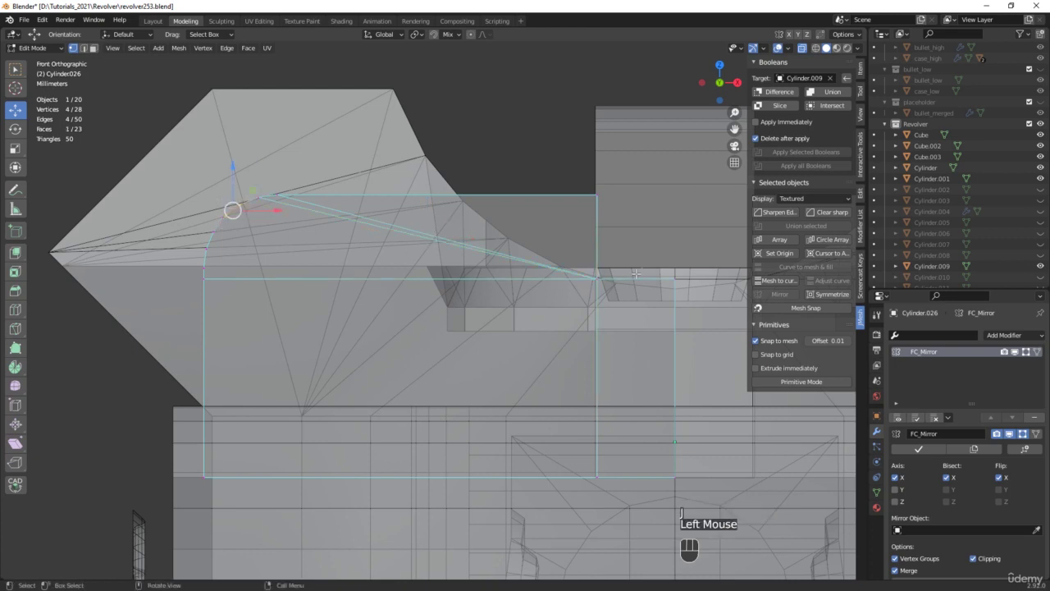
{"action": "left_click", "coordinate": [243, 203], "text": "shift"}
{"action": "key", "text": "j"}
{"action": "left_click", "coordinate": [203, 254]}
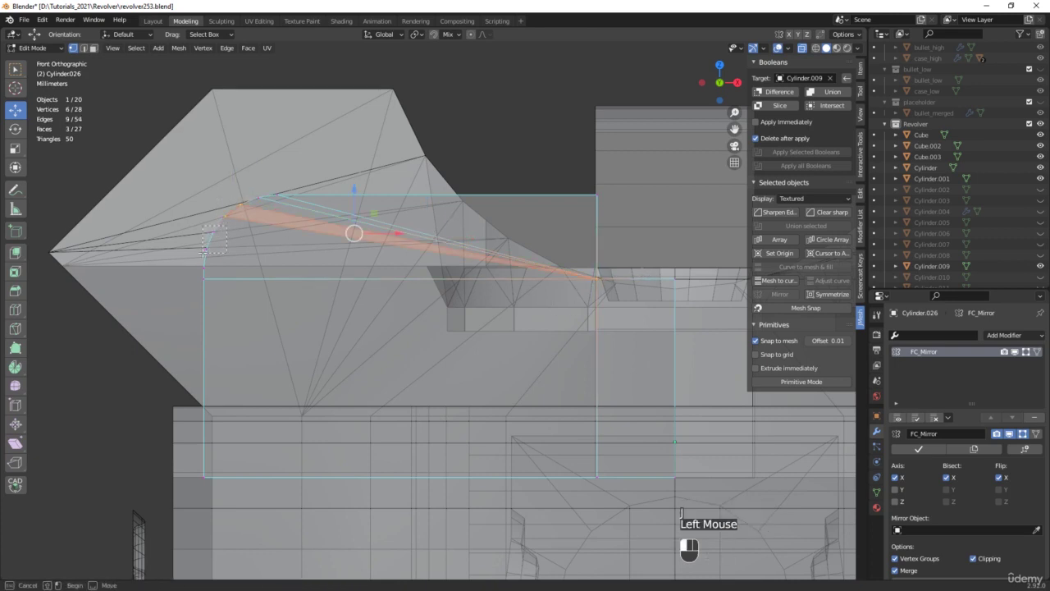
{"action": "left_click", "coordinate": [209, 239], "text": "shift"}
{"action": "key", "text": "j"}
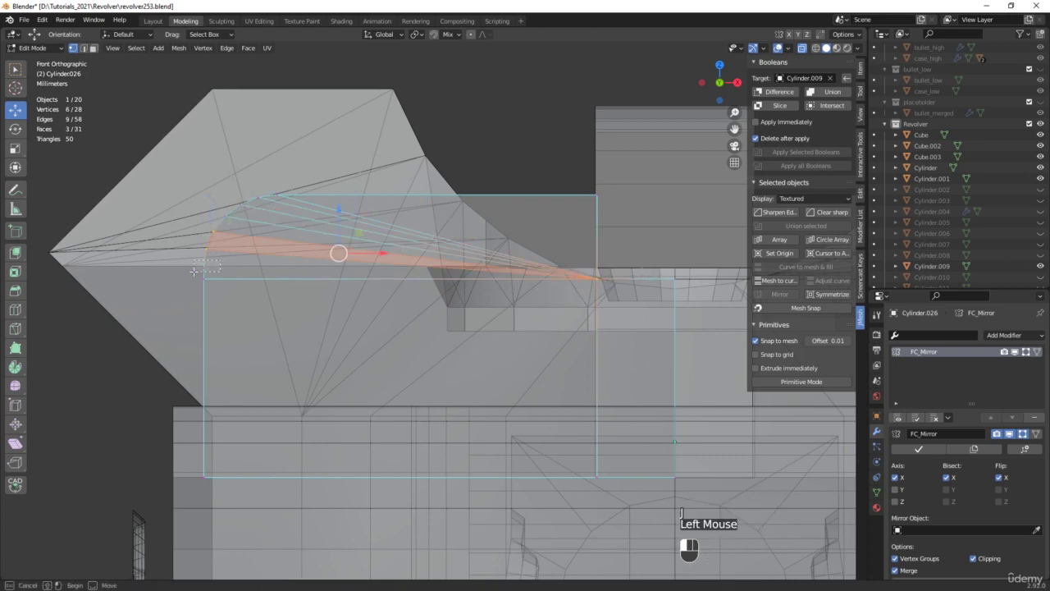
{"action": "left_click_drag", "start_coordinate": [219, 261], "coordinate": [197, 273]}
{"action": "left_click", "coordinate": [597, 277], "text": "shift"}
{"action": "key", "text": "j"}
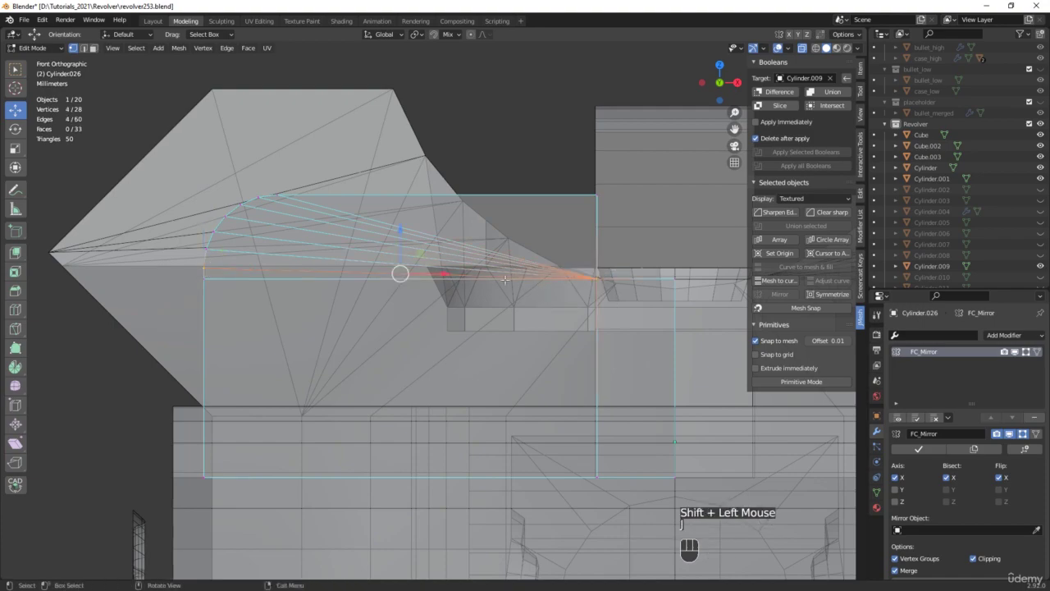
Dissolve the redundant horizontal edge loop just below the rounded corner and return to Object Mode
{"action": "scroll", "coordinate": [505, 280], "scroll_direction": "down", "scroll_amount": 2}
{"action": "middle_click_drag", "start_coordinate": [505, 280], "coordinate": [567, 285]}
{"action": "key", "text": "alt+z"}
{"action": "scroll", "coordinate": [452, 310], "scroll_direction": "up", "scroll_amount": 5}
{"action": "left_click", "coordinate": [568, 284], "text": "alt"}
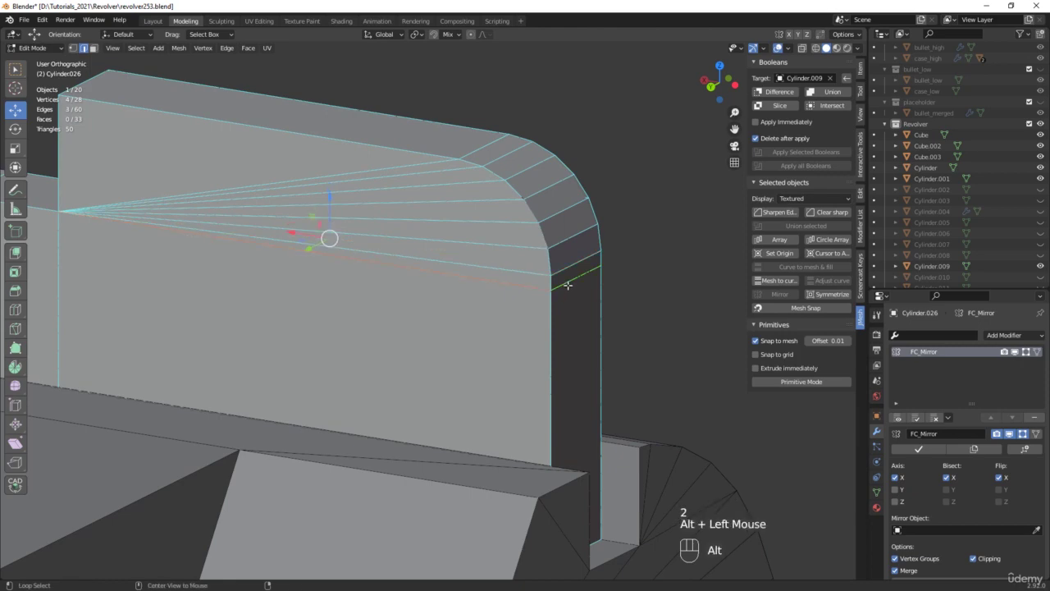
{"action": "key", "text": "x"}
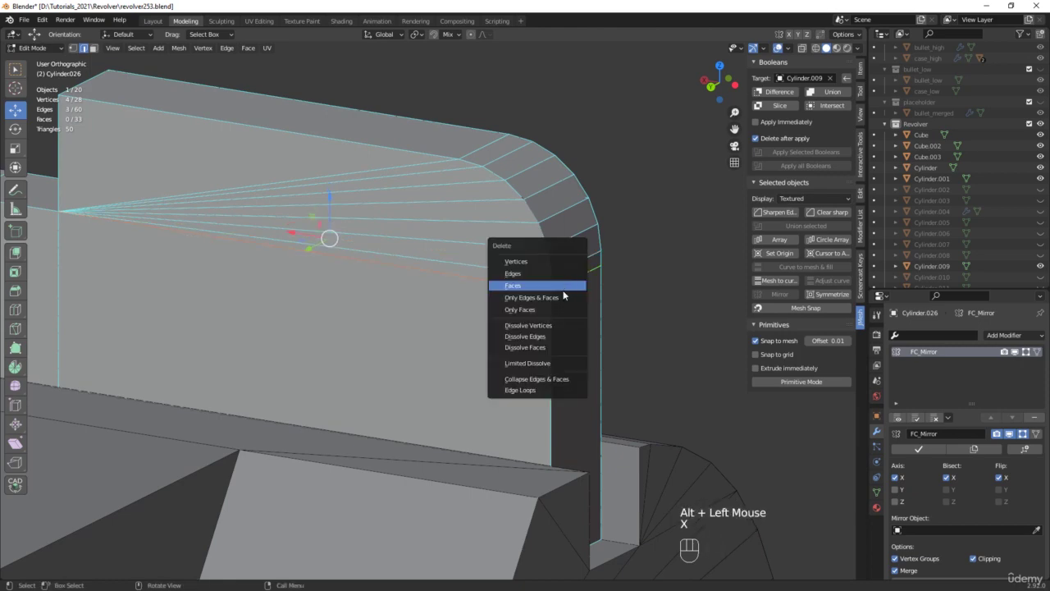
{"action": "left_click", "coordinate": [539, 339]}
{"action": "scroll", "coordinate": [539, 339], "scroll_direction": "down", "scroll_amount": 3}
{"action": "middle_click_drag", "start_coordinate": [539, 339], "coordinate": [453, 232]}
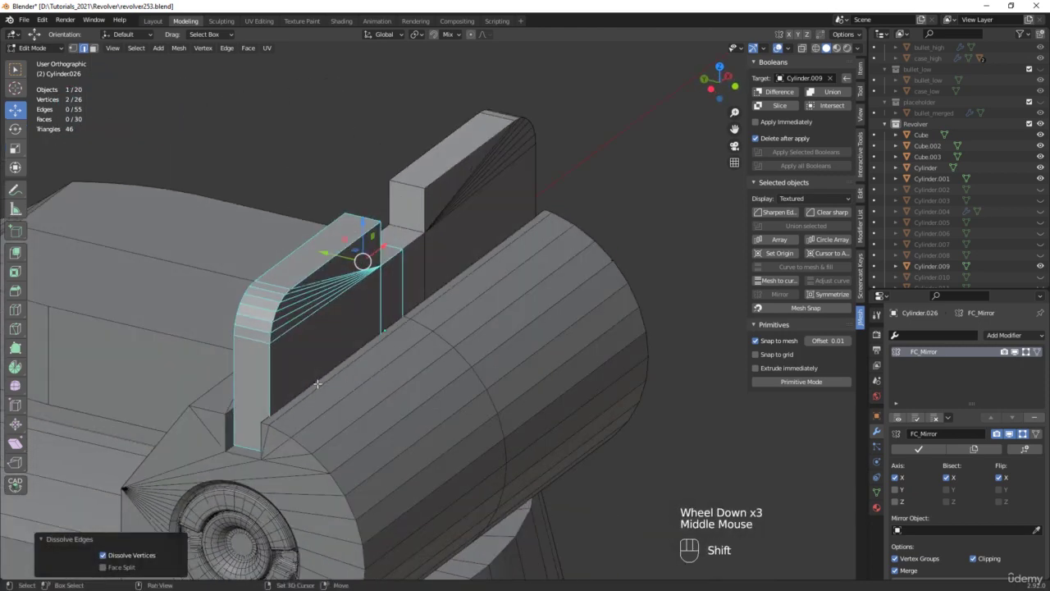
{"action": "key", "text": "Tab"}
{"action": "scroll", "coordinate": [423, 283], "scroll_direction": "down", "scroll_amount": 2}
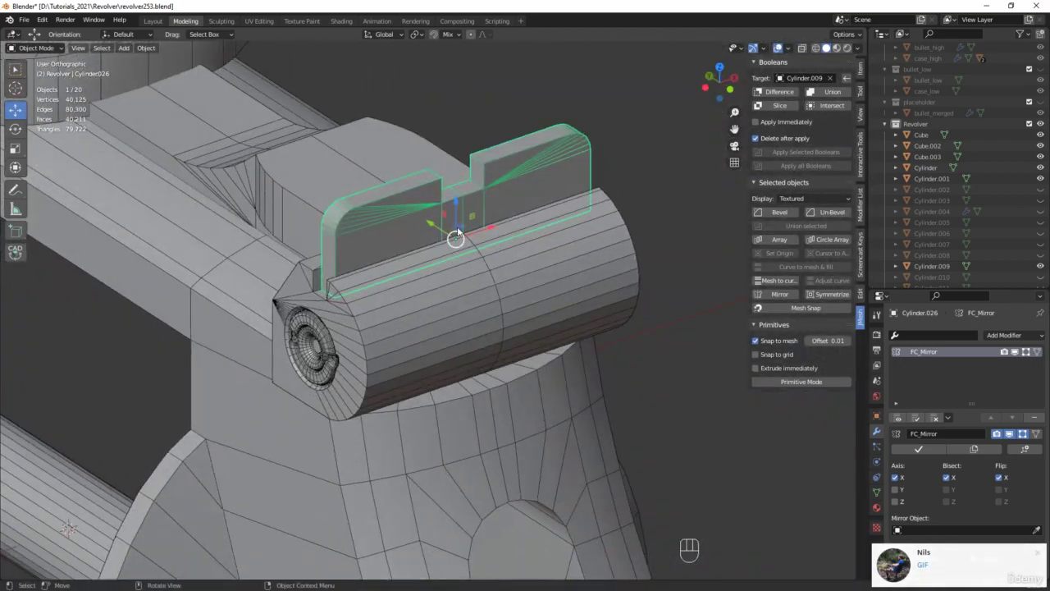
{"action": "scroll", "coordinate": [458, 230], "scroll_direction": "up", "scroll_amount": 3}
{"action": "scroll", "coordinate": [407, 206], "scroll_direction": "down", "scroll_amount": 4}
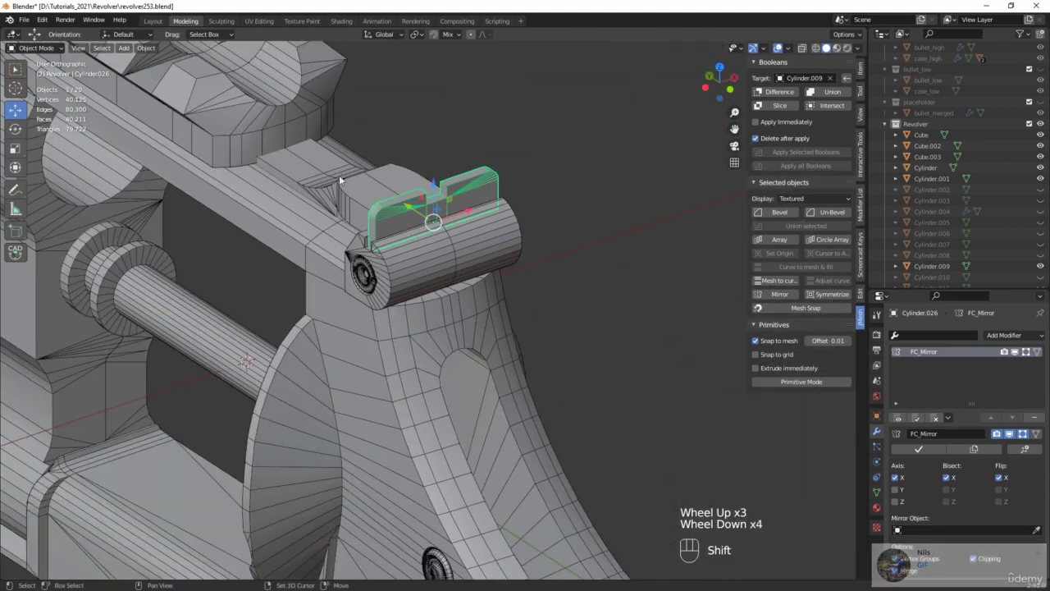
Duplicate the slotted screw on the end of the rear sight's hinge cylinder and raise the copy about 16.5 mm along Z
{"action": "middle_click_drag", "start_coordinate": [339, 175], "coordinate": [485, 296], "text": "shift"}
{"action": "mouse_move", "coordinate": [574, 375]}
{"action": "middle_mouse_down"}
{"action": "mouse_move", "coordinate": [500, 365]}
{"action": "mouse_move", "coordinate": [558, 386]}
{"action": "middle_mouse_up"}
{"action": "middle_click_drag", "start_coordinate": [559, 386], "coordinate": [469, 354], "text": "shift"}
{"action": "left_click", "coordinate": [470, 354]}
{"action": "key", "text": "shift+d"}
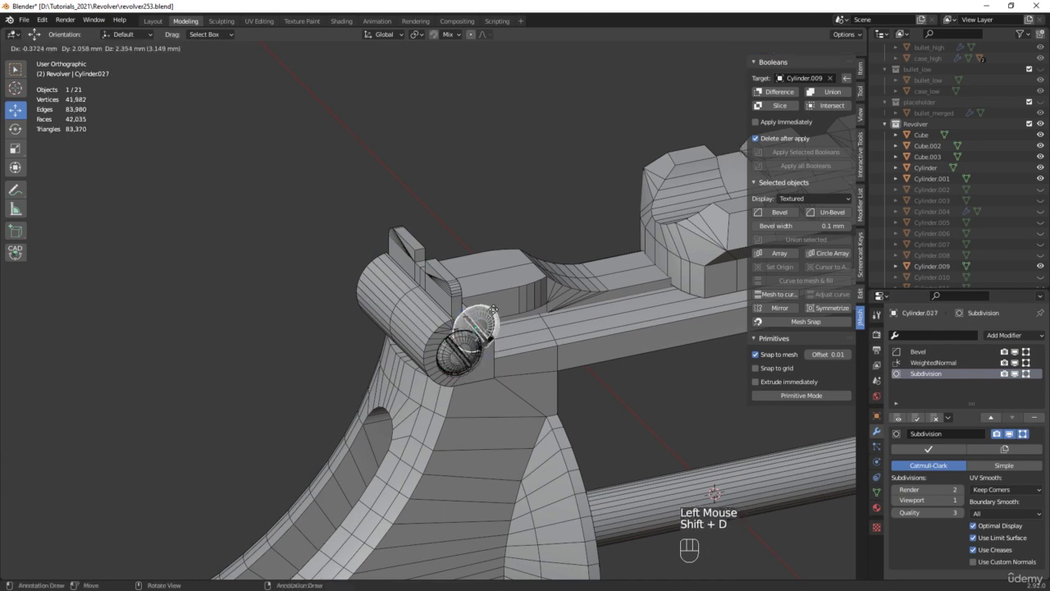
{"action": "right_click", "coordinate": [506, 206]}
{"action": "left_click_drag", "start_coordinate": [458, 322], "coordinate": [460, 179]}
Rotate the copied screw -90° about the Y axis so it lies flat and set its X location to 0 mm
{"action": "middle_click_drag", "start_coordinate": [460, 179], "coordinate": [474, 197]}
{"action": "key", "text": "e"}
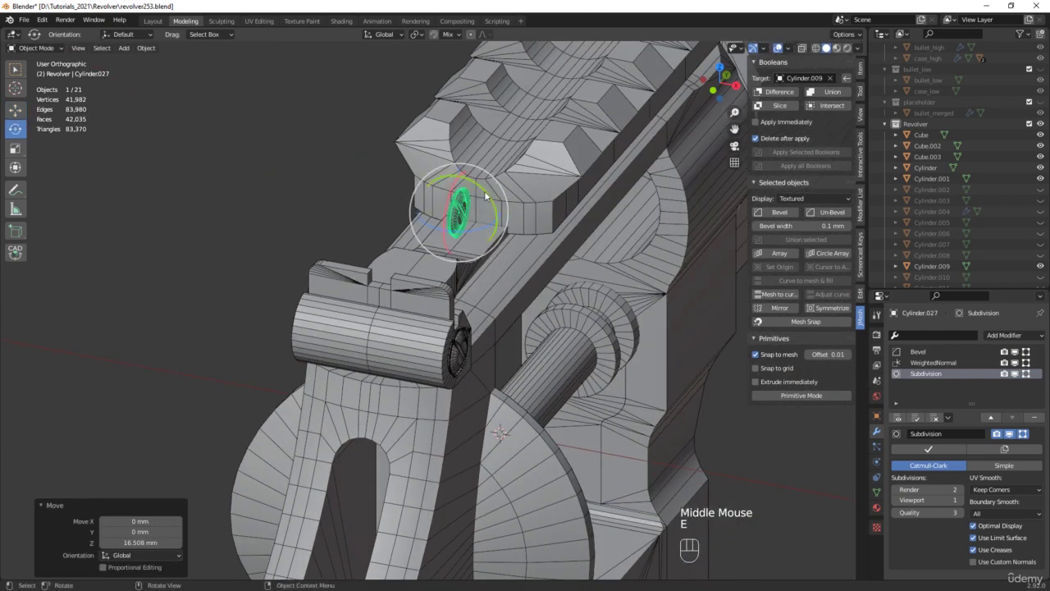
{"action": "left_click_drag", "start_coordinate": [484, 190], "coordinate": [421, 172]}
{"action": "left_click", "coordinate": [862, 69]}
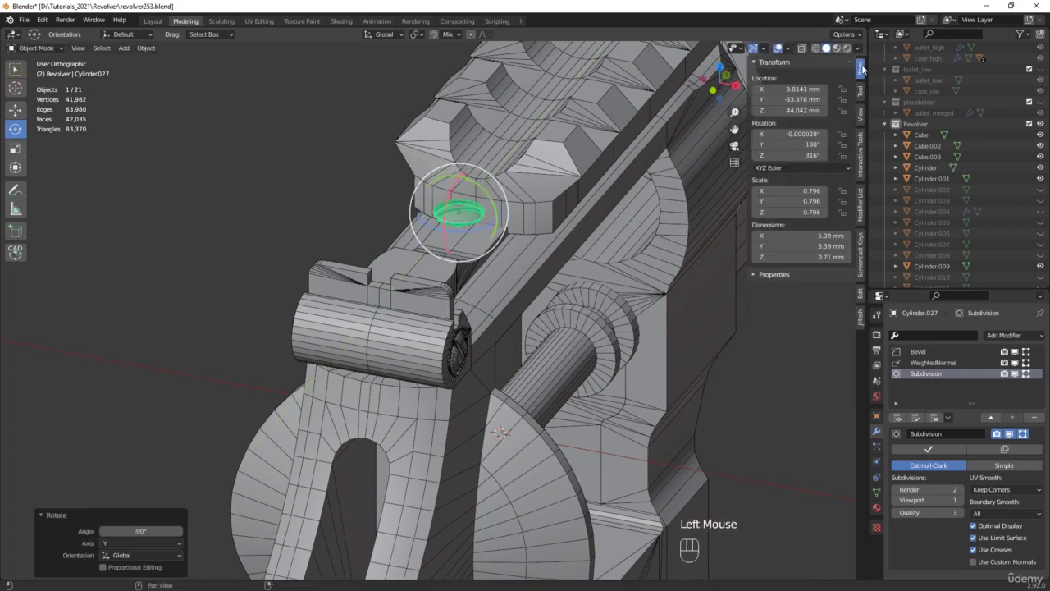
{"action": "double_click", "coordinate": [792, 88]}
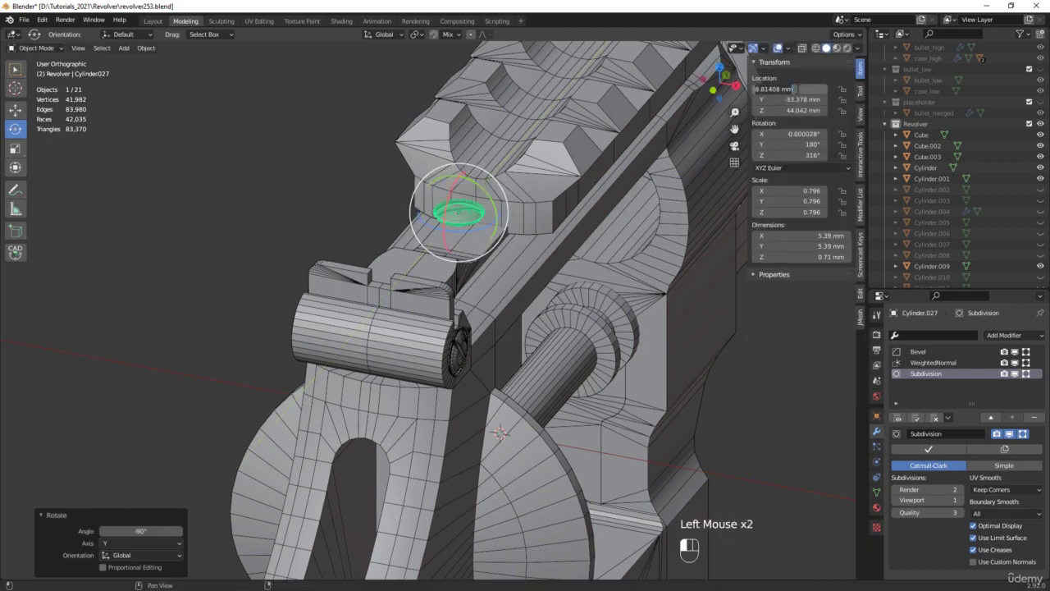
{"action": "key", "text": "Return"}
In the top view, move the screw about 6.94 mm along Y over the sight base and scale it by 1.32
{"action": "middle_click_drag", "start_coordinate": [525, 362], "coordinate": [525, 509], "text": "alt"}
{"action": "key", "text": "w"}
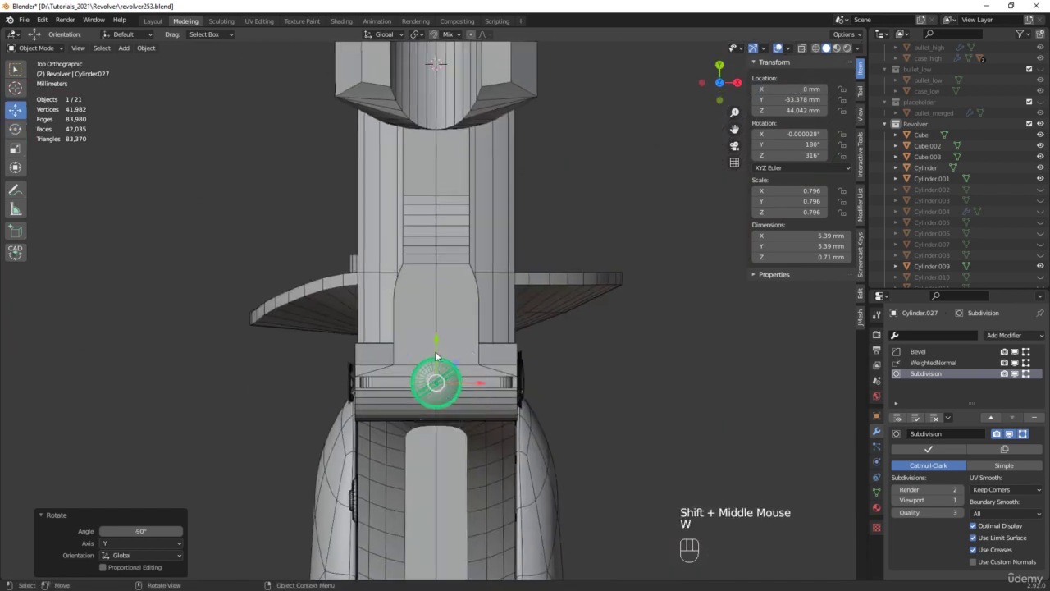
{"action": "left_click_drag", "start_coordinate": [435, 351], "coordinate": [442, 283]}
{"action": "scroll", "coordinate": [443, 283], "scroll_direction": "down", "scroll_amount": 2}
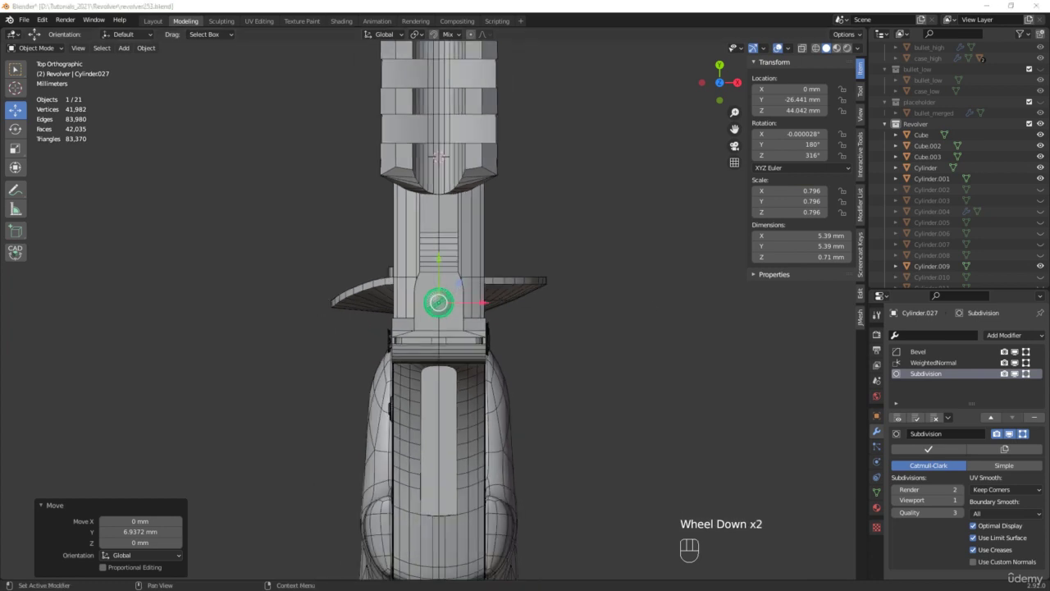
{"action": "left_click_drag", "start_coordinate": [1049, 114], "coordinate": [526, 169]}
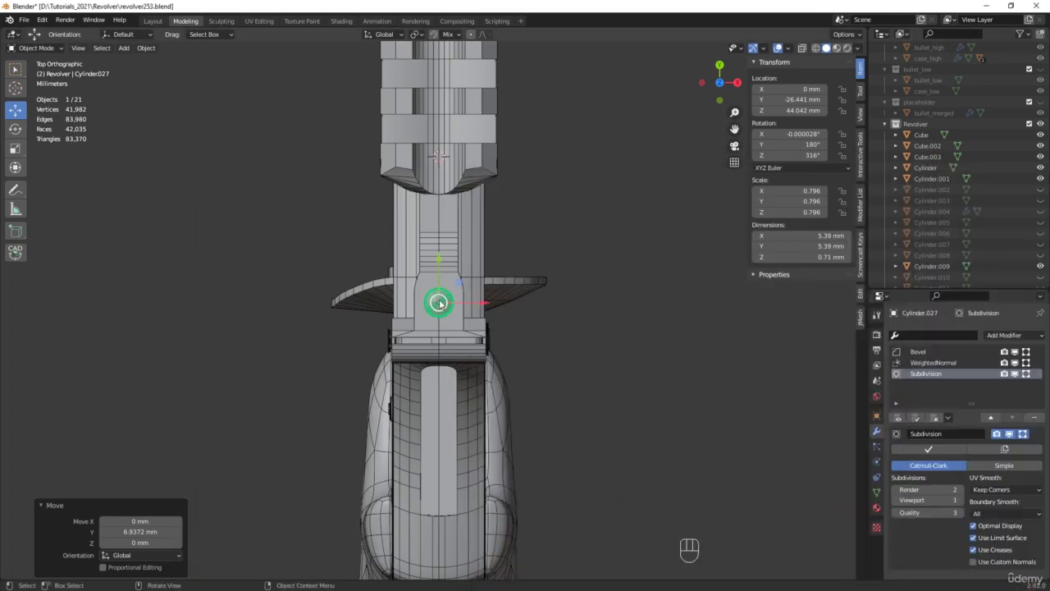
{"action": "scroll", "coordinate": [440, 304], "scroll_direction": "up", "scroll_amount": 4}
{"action": "key", "text": "s"}
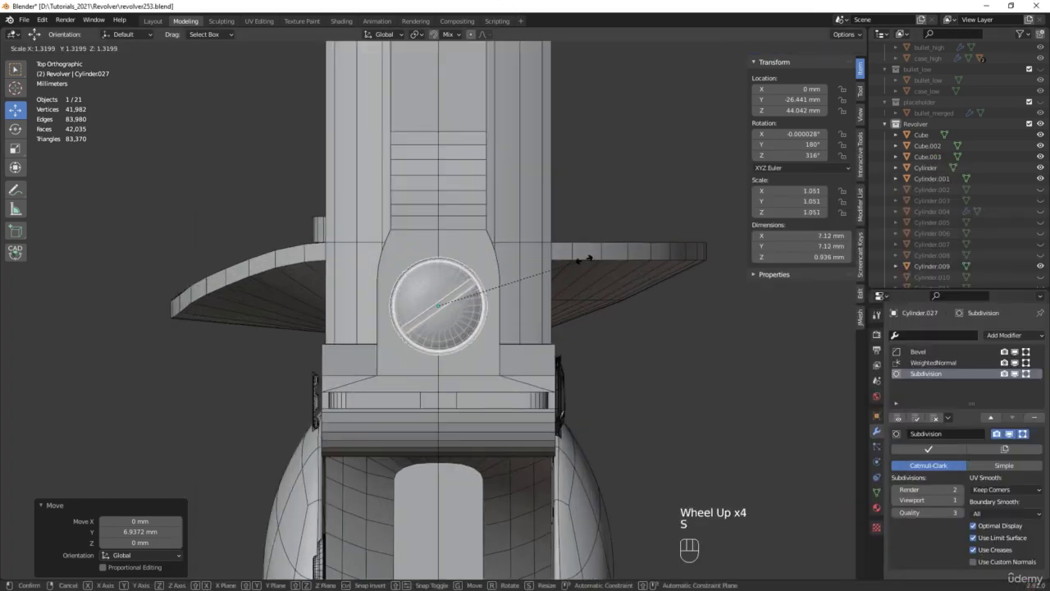
{"action": "left_click", "coordinate": [589, 259]}
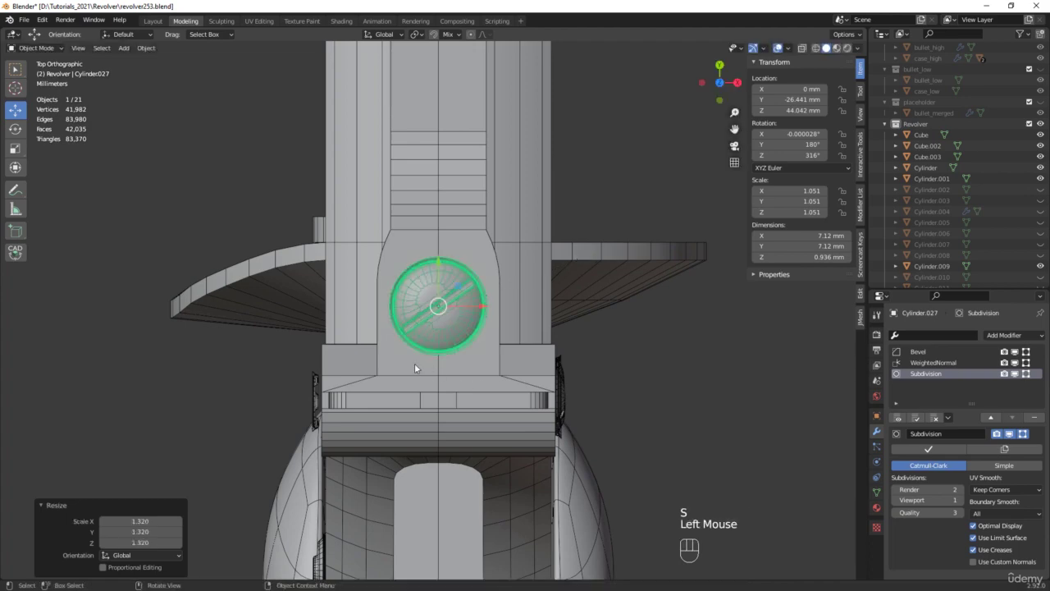
Lower the screw about 12.14 mm along Z onto the top surface of the rear sight base
{"action": "middle_click_drag", "start_coordinate": [414, 362], "coordinate": [476, 214]}
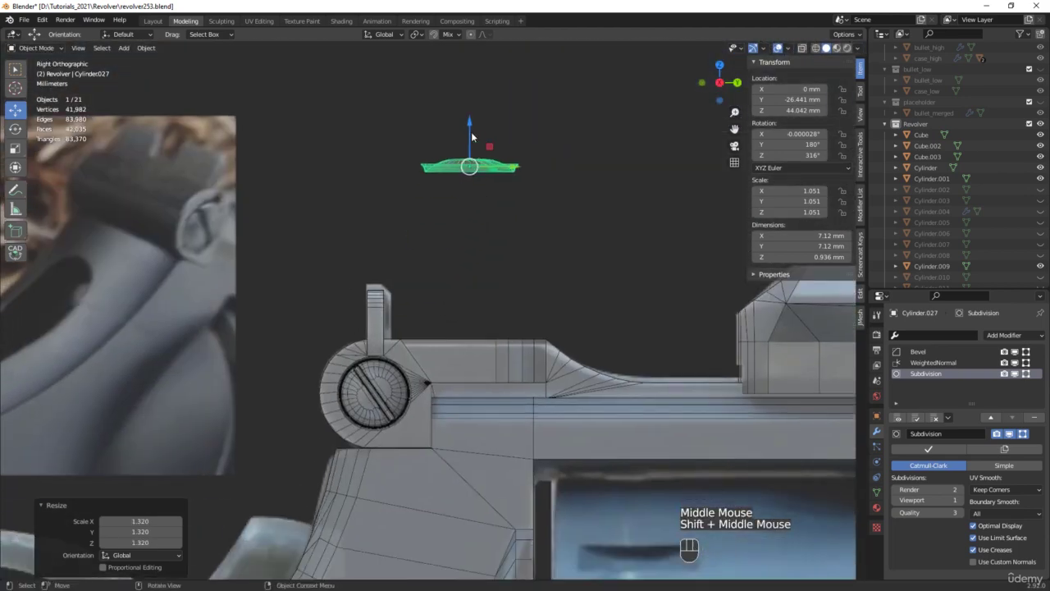
{"action": "left_click_drag", "start_coordinate": [469, 134], "coordinate": [468, 288]}
{"action": "scroll", "coordinate": [454, 343], "scroll_direction": "up", "scroll_amount": 1}
{"action": "scroll", "coordinate": [453, 343], "scroll_direction": "up", "scroll_amount": 5}
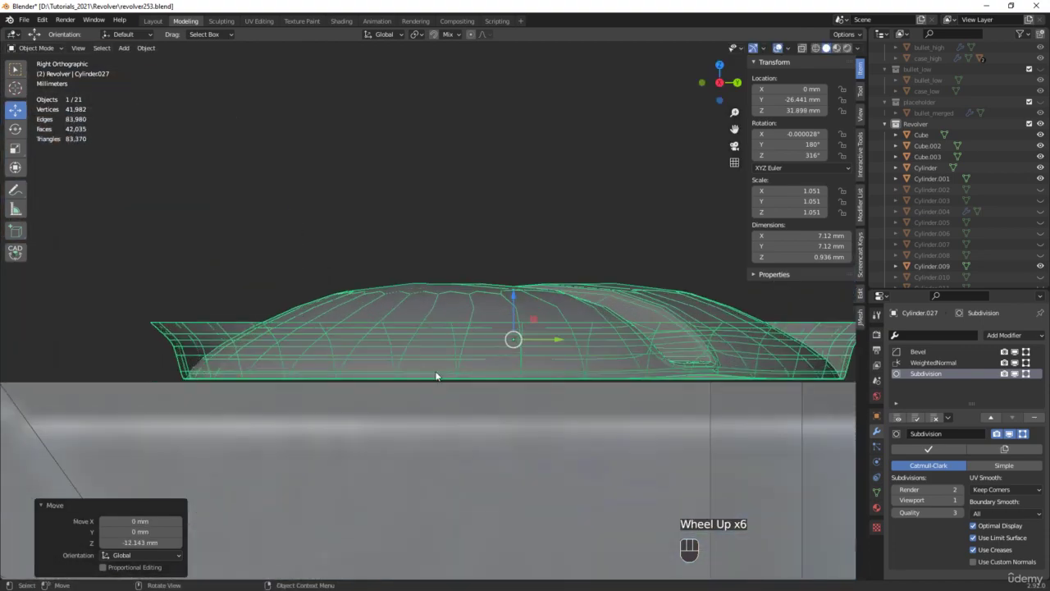
{"action": "scroll", "coordinate": [436, 376], "scroll_direction": "down", "scroll_amount": 4}
{"action": "middle_click_drag", "start_coordinate": [494, 363], "coordinate": [543, 414]}
{"action": "middle_click_drag", "start_coordinate": [500, 347], "coordinate": [481, 131], "text": "shift"}
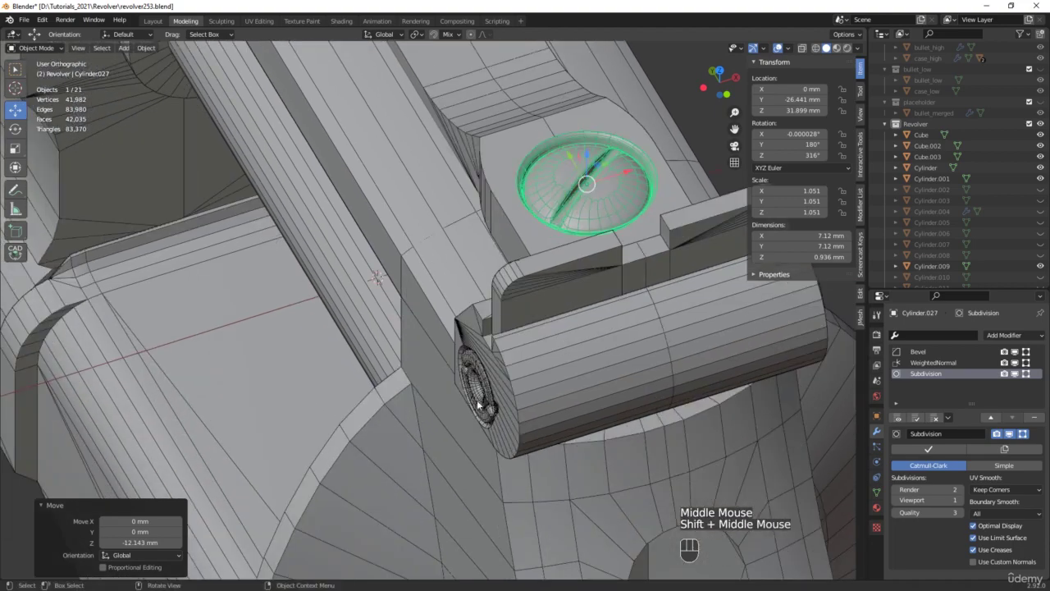
Move the round screw on the hinge cylinder's opposite end 0.2 mm inward along X and scale it by 1.142
{"action": "left_click", "coordinate": [469, 373]}
{"action": "middle_click_drag", "start_coordinate": [469, 373], "coordinate": [556, 336]}
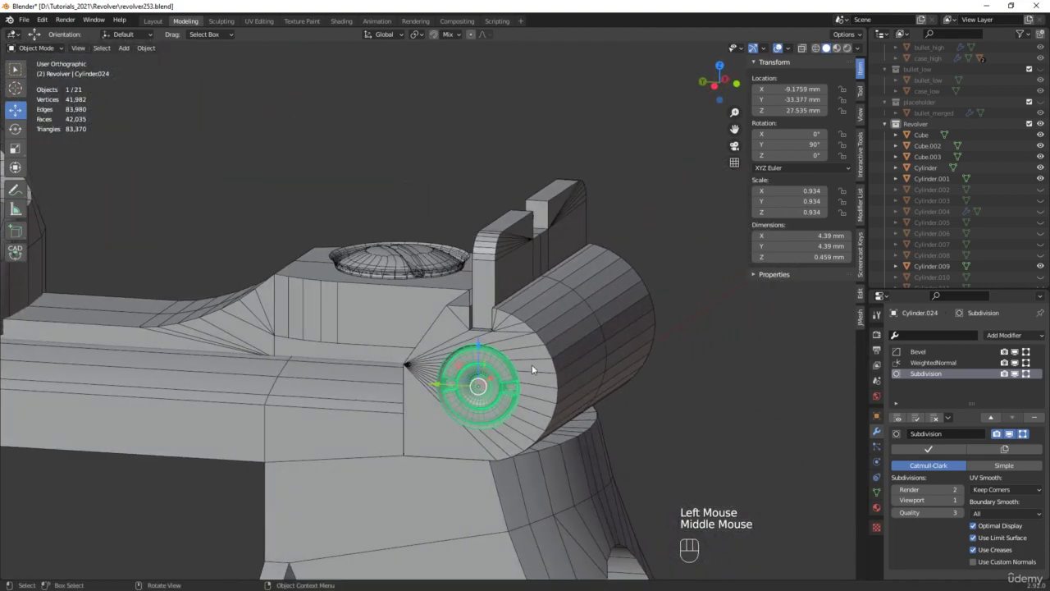
{"action": "middle_click_drag", "start_coordinate": [532, 369], "coordinate": [458, 375]}
{"action": "scroll", "coordinate": [460, 382], "scroll_direction": "up", "scroll_amount": 2}
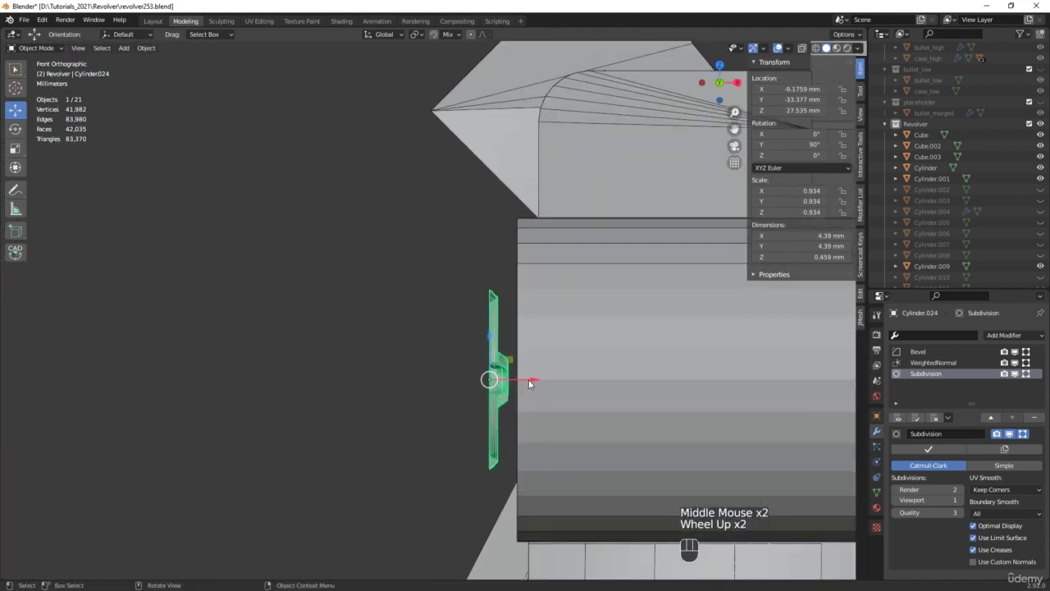
{"action": "left_click_drag", "start_coordinate": [530, 383], "coordinate": [539, 377]}
{"action": "middle_click_drag", "start_coordinate": [538, 378], "coordinate": [575, 377]}
{"action": "key", "text": "s"}
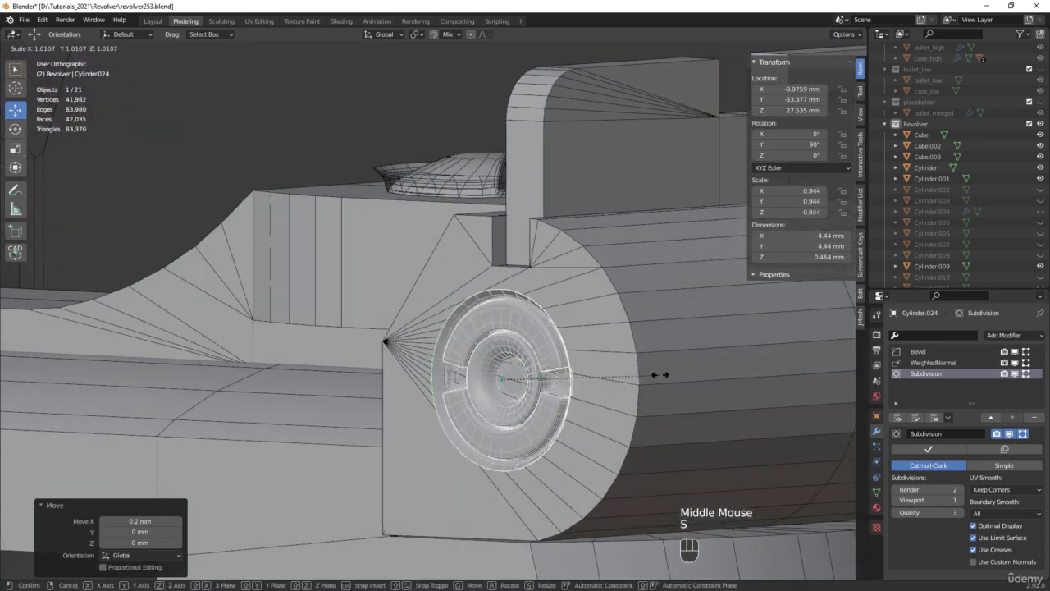
{"action": "left_click", "coordinate": [644, 401]}
Shift the enlarged hinge screw about 0.07 mm outward along X, deselect it and save the scene incrementally as revolver254.blend
{"action": "middle_click_drag", "start_coordinate": [643, 400], "coordinate": [586, 401], "text": "alt"}
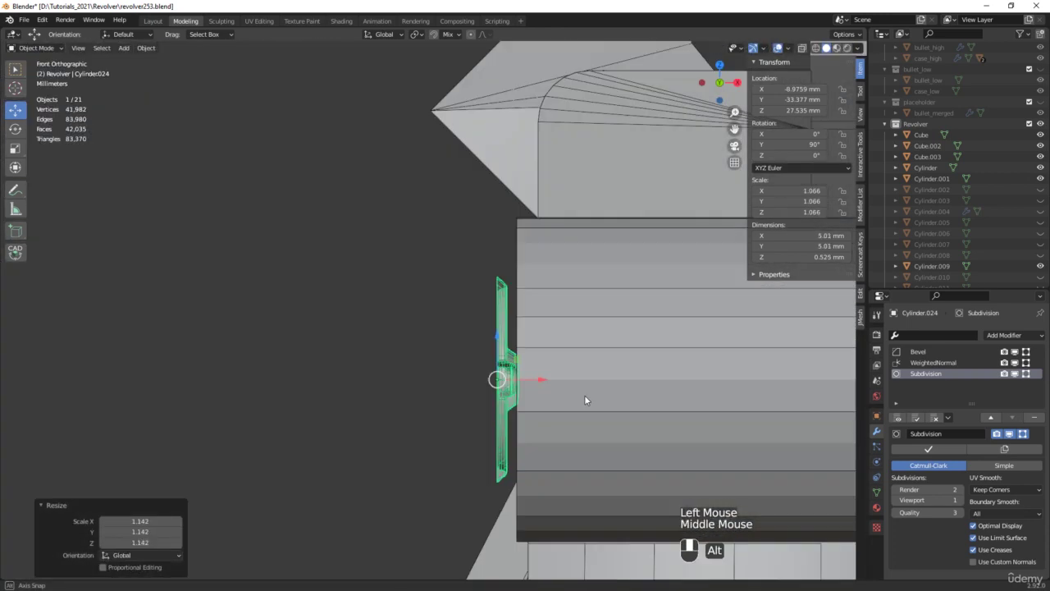
{"action": "scroll", "coordinate": [522, 384], "scroll_direction": "up", "scroll_amount": 2}
{"action": "left_click_drag", "start_coordinate": [520, 379], "coordinate": [508, 372]}
{"action": "scroll", "coordinate": [544, 376], "scroll_direction": "down", "scroll_amount": 3}
{"action": "middle_click_drag", "start_coordinate": [543, 375], "coordinate": [509, 409]}
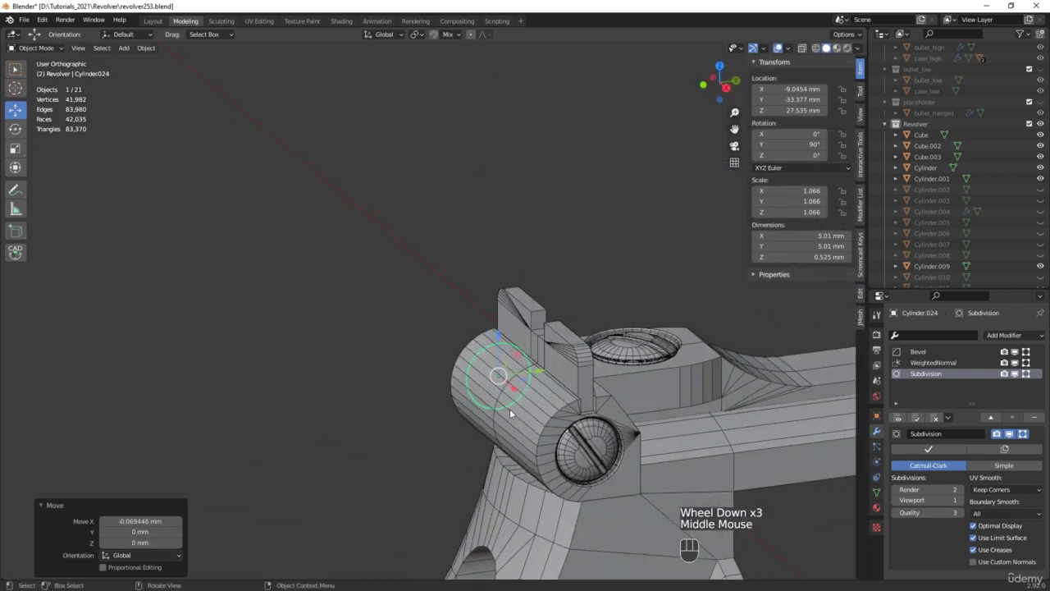
{"action": "left_click", "coordinate": [581, 217]}
{"action": "middle_click_drag", "start_coordinate": [684, 397], "coordinate": [264, 378], "text": "shift"}
{"action": "key", "text": "ctrl+alt+s"}
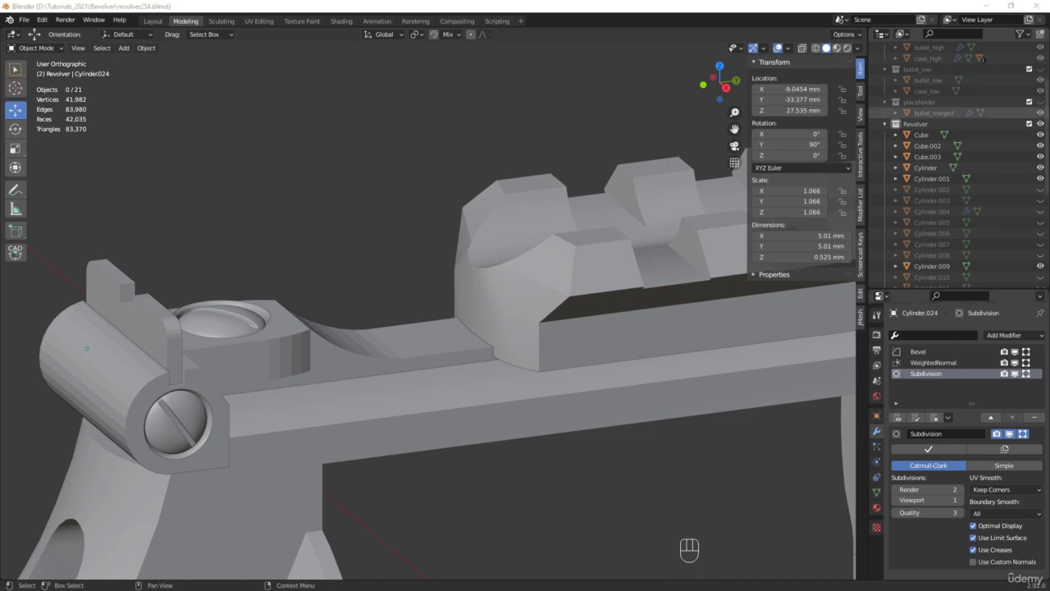
Check the second screw's position in the top-down reference photo and hide the toothed top rail Cube.002 in the scene
{"action": "key", "text": "alt+Tab"}
{"action": "left_click_drag", "start_coordinate": [891, 169], "coordinate": [707, 122]}
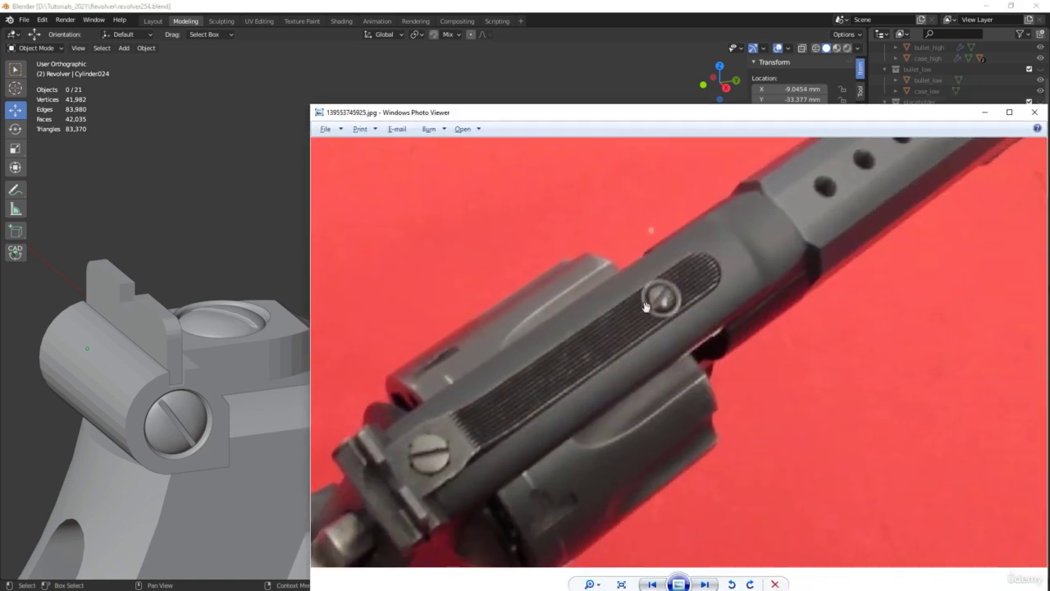
{"action": "key", "text": "alt+Tab"}
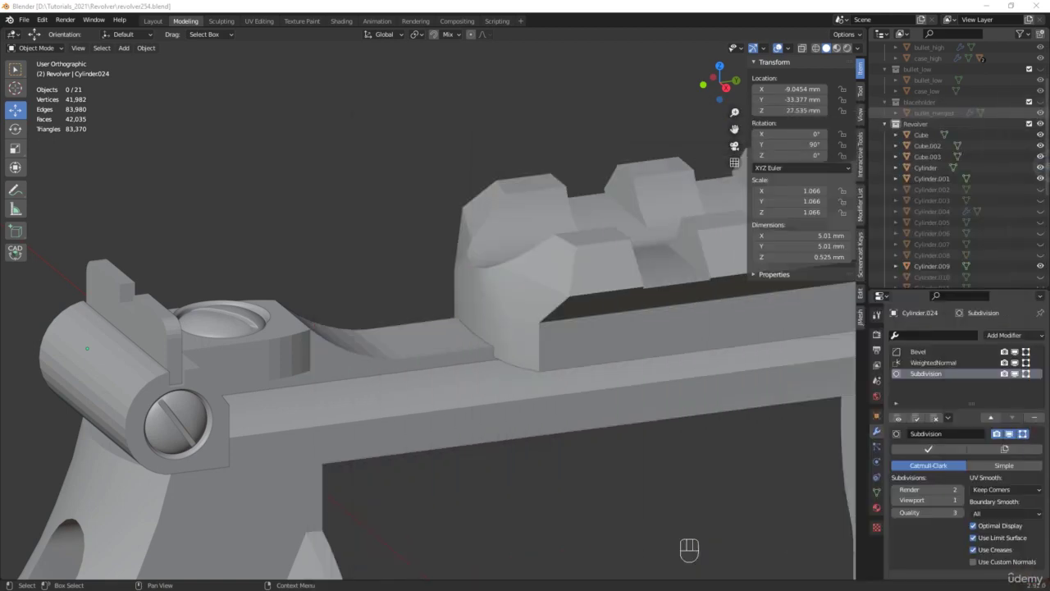
{"action": "left_click", "coordinate": [568, 302]}
{"action": "scroll", "coordinate": [574, 298], "scroll_direction": "down", "scroll_amount": 2}
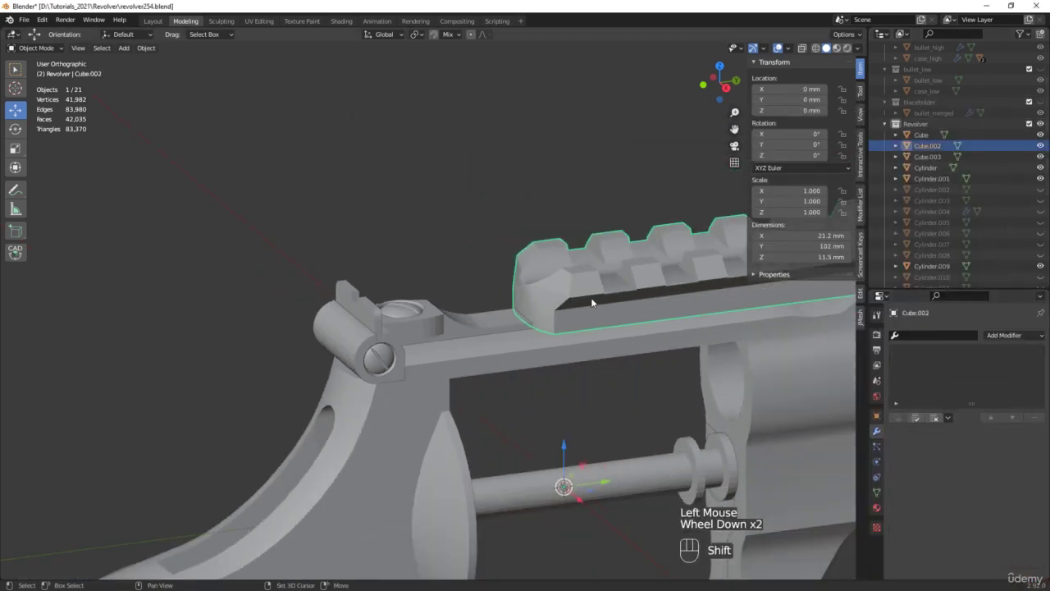
{"action": "middle_click_drag", "start_coordinate": [591, 297], "coordinate": [582, 360], "text": "shift"}
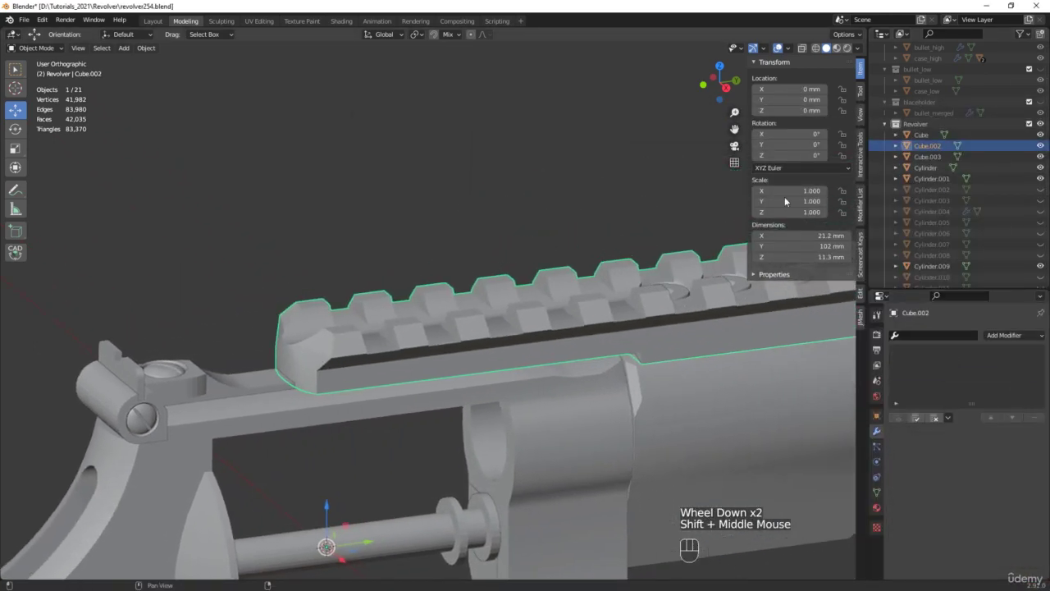
{"action": "left_click", "coordinate": [1040, 146]}
Duplicate the sight base screw and move the copy about 45.08 mm along Y toward the front of the recessed strip
{"action": "double_click", "coordinate": [164, 374]}
{"action": "middle_click_drag", "start_coordinate": [164, 373], "coordinate": [259, 369]}
{"action": "key", "text": "shift+d"}
{"action": "right_click", "coordinate": [413, 336]}
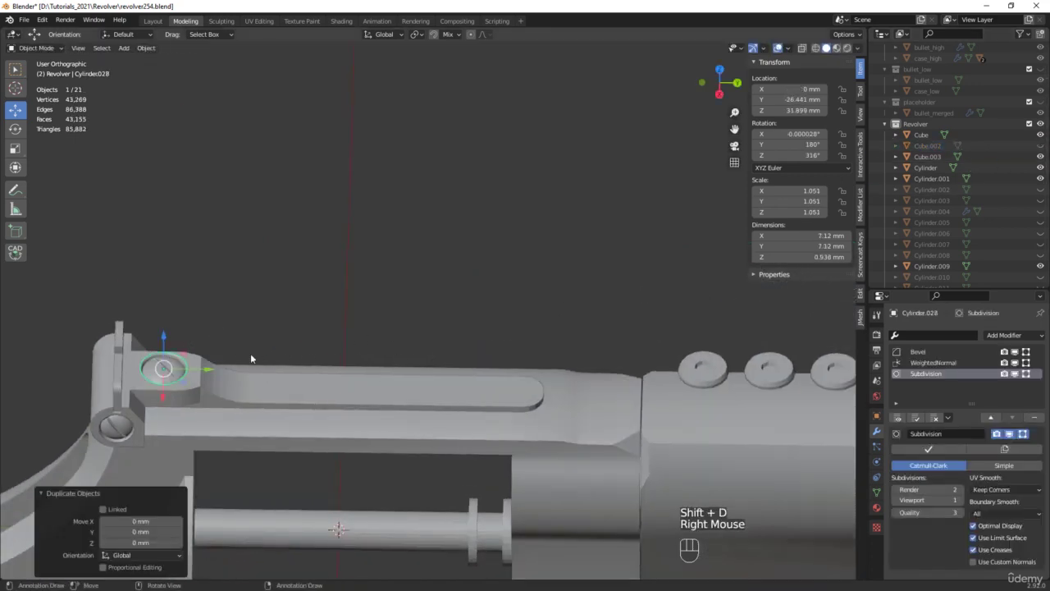
{"action": "middle_click_drag", "start_coordinate": [354, 344], "coordinate": [341, 399], "text": "alt"}
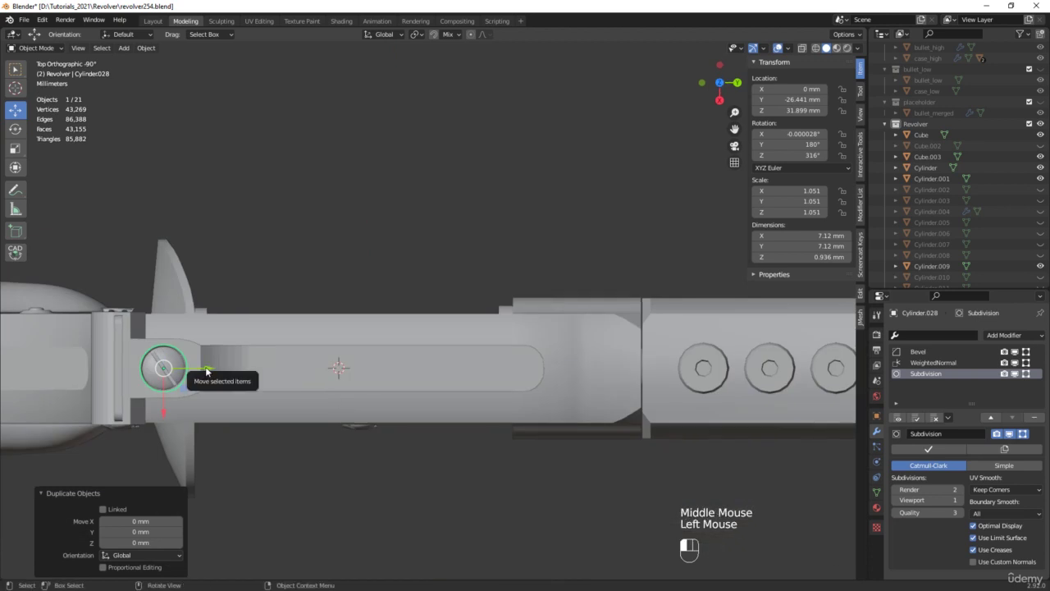
{"action": "left_click_drag", "start_coordinate": [223, 371], "coordinate": [504, 361]}
Turn on the wireframe display and lower the copied screw about 2.91 mm along Z toward the top strap's surface
{"action": "middle_click_drag", "start_coordinate": [504, 362], "coordinate": [460, 326]}
{"action": "scroll", "coordinate": [487, 408], "scroll_direction": "up", "scroll_amount": 2}
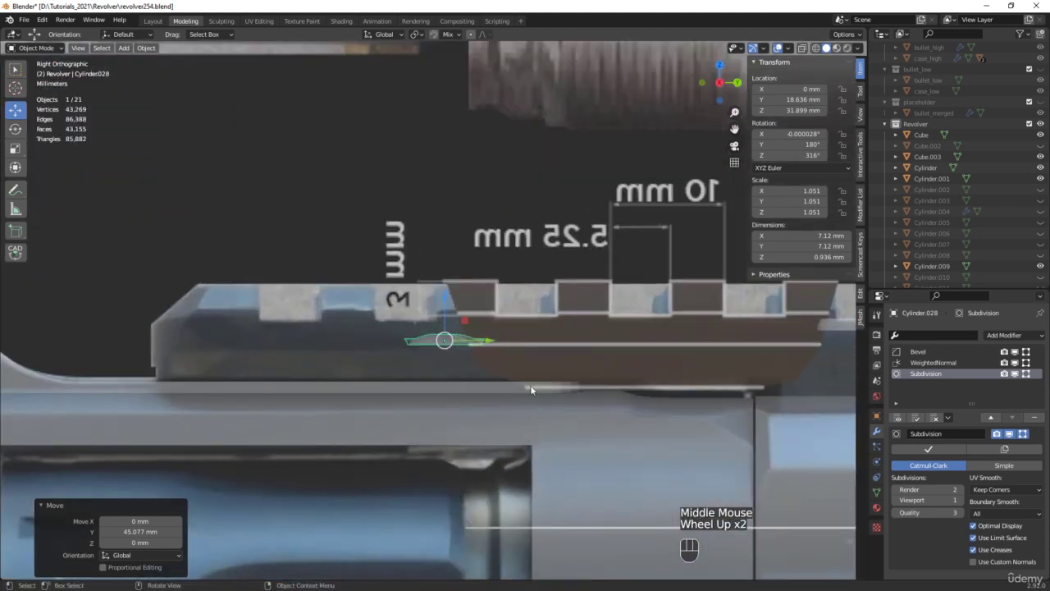
{"action": "key", "text": "F4"}
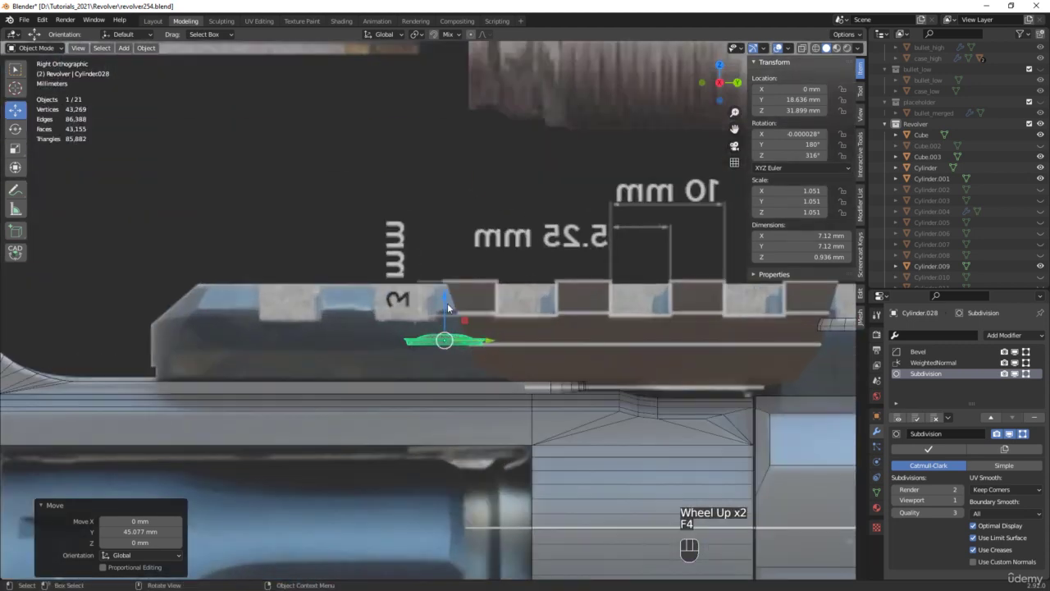
{"action": "left_click_drag", "start_coordinate": [444, 303], "coordinate": [444, 334]}
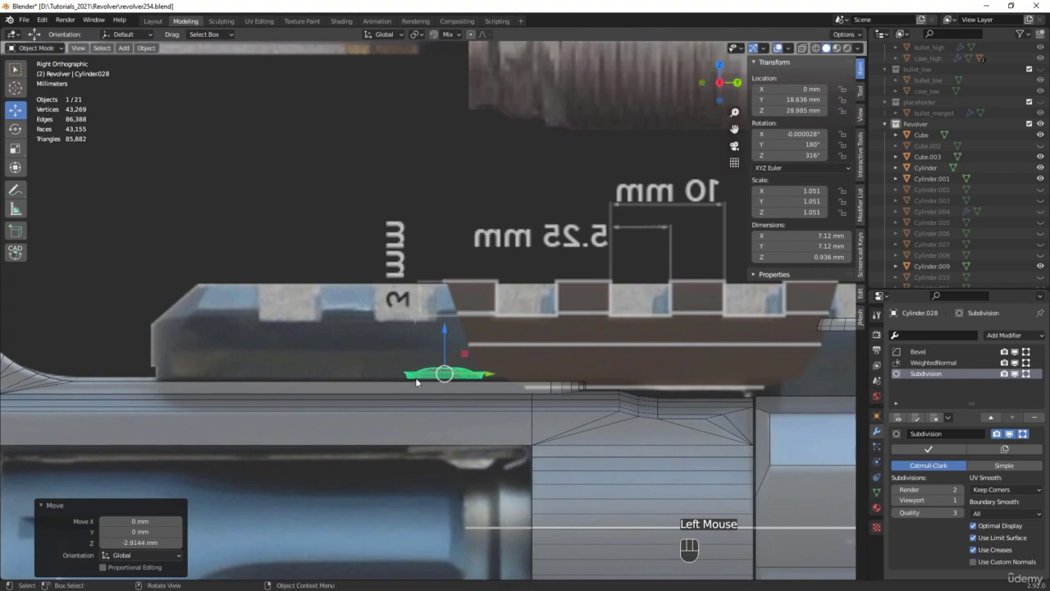
{"action": "scroll", "coordinate": [460, 346], "scroll_direction": "up", "scroll_amount": 3}
{"action": "scroll", "coordinate": [461, 346], "scroll_direction": "down", "scroll_amount": 2}
In the top view, rotate the front screw 68.2° about Z and scale it down to about 0.86 of its size
{"action": "middle_click_drag", "start_coordinate": [461, 347], "coordinate": [483, 446], "text": "alt"}
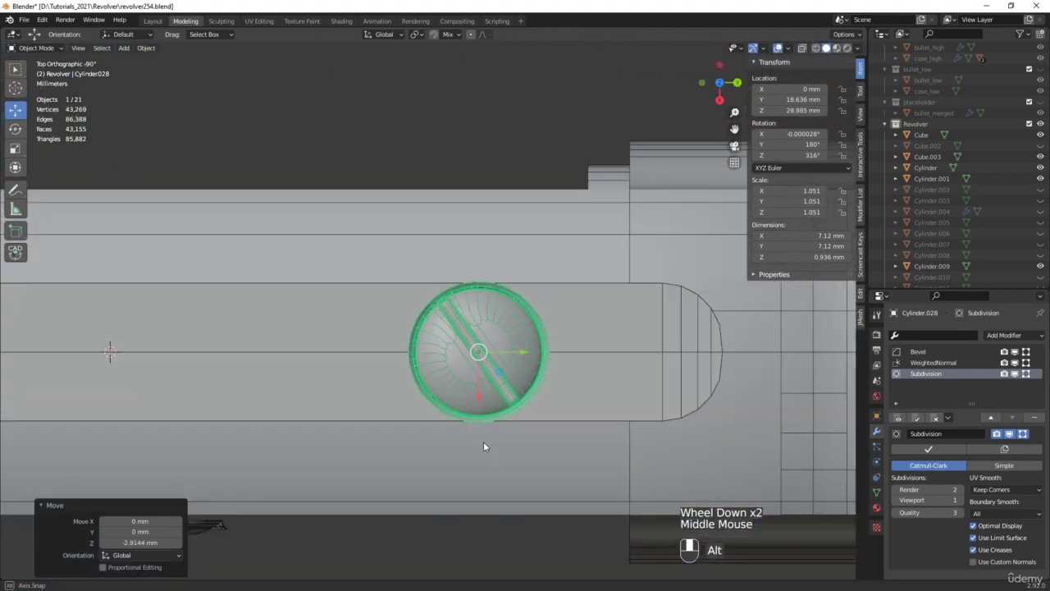
{"action": "key", "text": "e"}
{"action": "left_click_drag", "start_coordinate": [513, 334], "coordinate": [467, 272]}
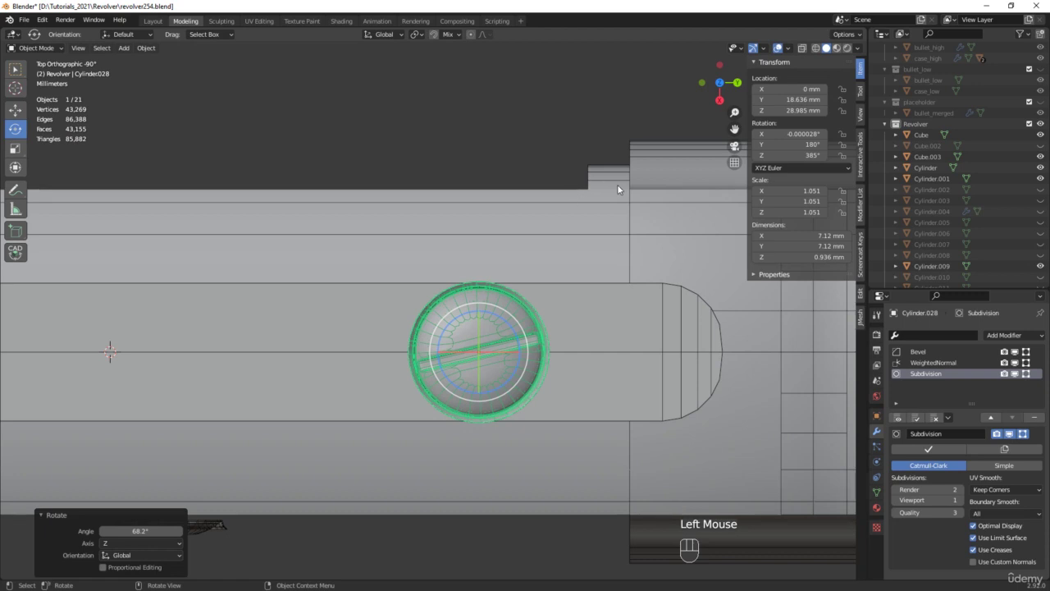
{"action": "key", "text": "s"}
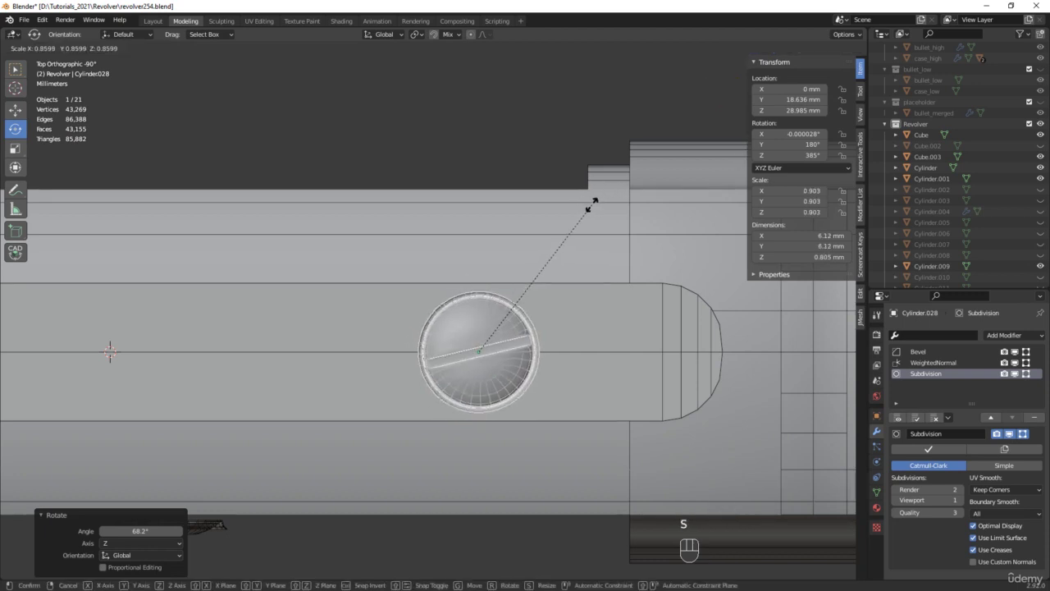
{"action": "left_click", "coordinate": [591, 204]}
In Edit Mode, scale the front screw's outer rim edge loop outward until the screw is about 6.61 mm wide
{"action": "scroll", "coordinate": [499, 313], "scroll_direction": "up", "scroll_amount": 2}
{"action": "key", "text": "Tab"}
{"action": "left_click", "coordinate": [542, 322], "text": "alt"}
{"action": "middle_click_drag", "start_coordinate": [538, 326], "coordinate": [457, 359]}
{"action": "key", "text": "s"}
{"action": "left_click", "coordinate": [576, 279]}
{"action": "scroll", "coordinate": [457, 359], "scroll_direction": "up", "scroll_amount": 1}
{"action": "key", "text": "Tab"}
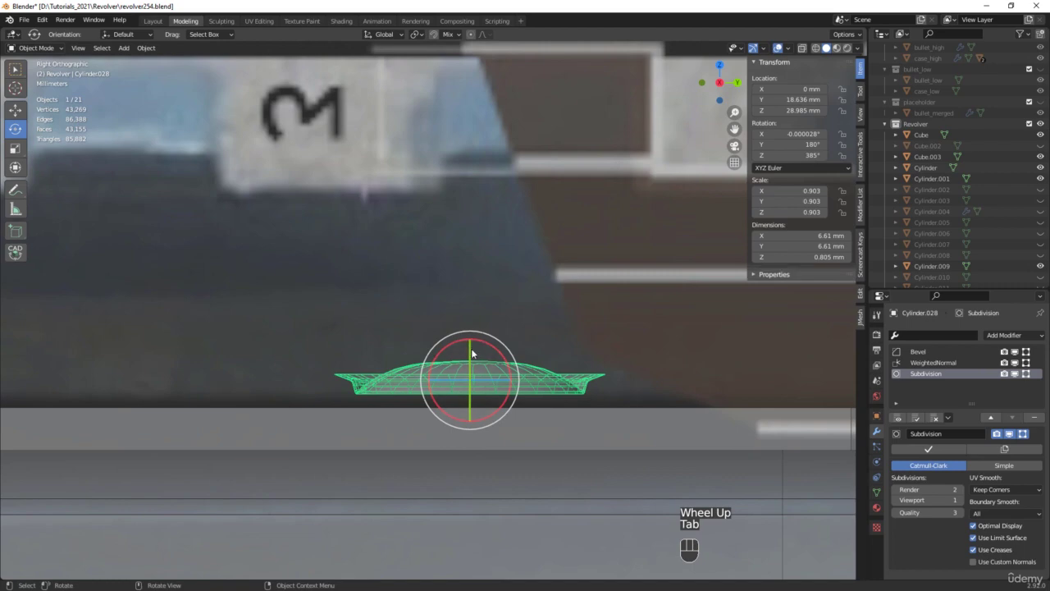
Lower the front screw about 0.27 mm along Z so it sits on the recessed strip
{"action": "key", "text": "w"}
{"action": "left_click_drag", "start_coordinate": [469, 339], "coordinate": [467, 363]}
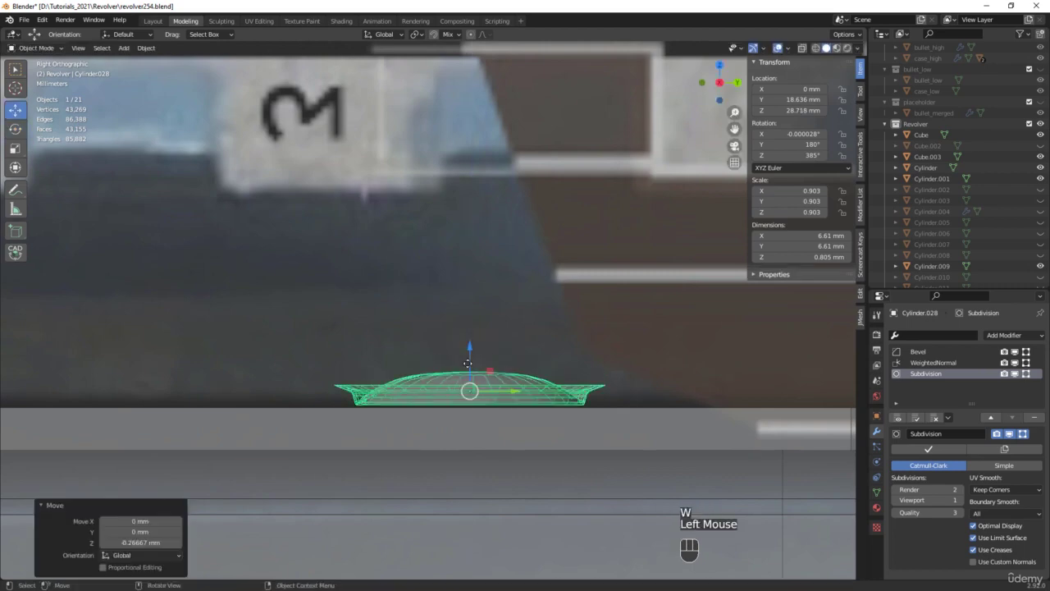
{"action": "scroll", "coordinate": [468, 363], "scroll_direction": "down", "scroll_amount": 2}
{"action": "middle_click_drag", "start_coordinate": [468, 363], "coordinate": [614, 398]}
{"action": "key", "text": "alt+z"}
{"action": "key", "text": "alt+z"}
Scale the front screw by 0.941 so it fits within the recessed strip's width
{"action": "scroll", "coordinate": [522, 380], "scroll_direction": "down", "scroll_amount": 2}
{"action": "scroll", "coordinate": [527, 330], "scroll_direction": "up", "scroll_amount": 2}
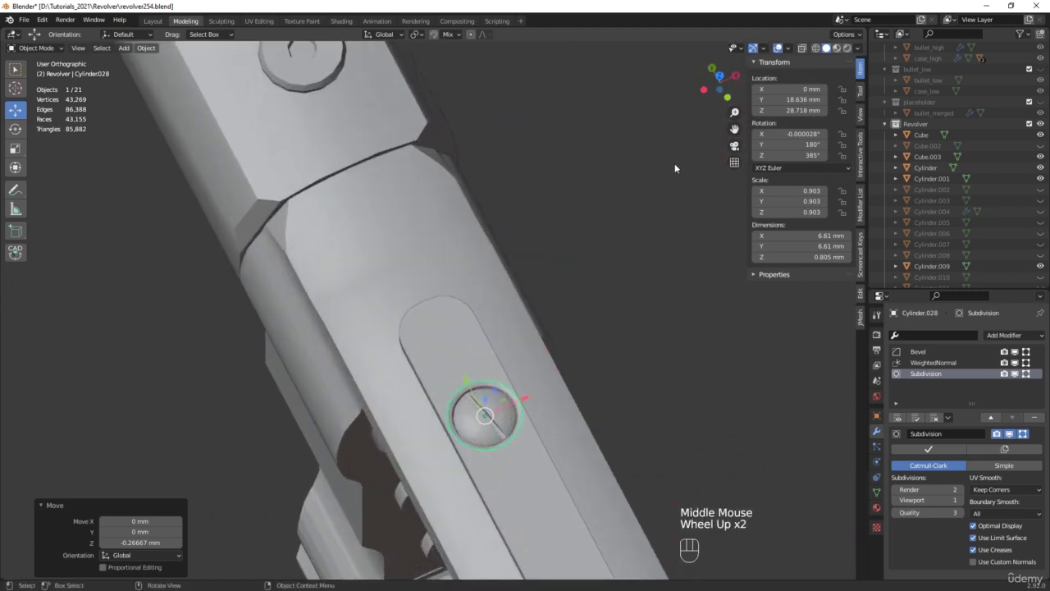
{"action": "key", "text": "s"}
{"action": "left_click", "coordinate": [659, 171]}
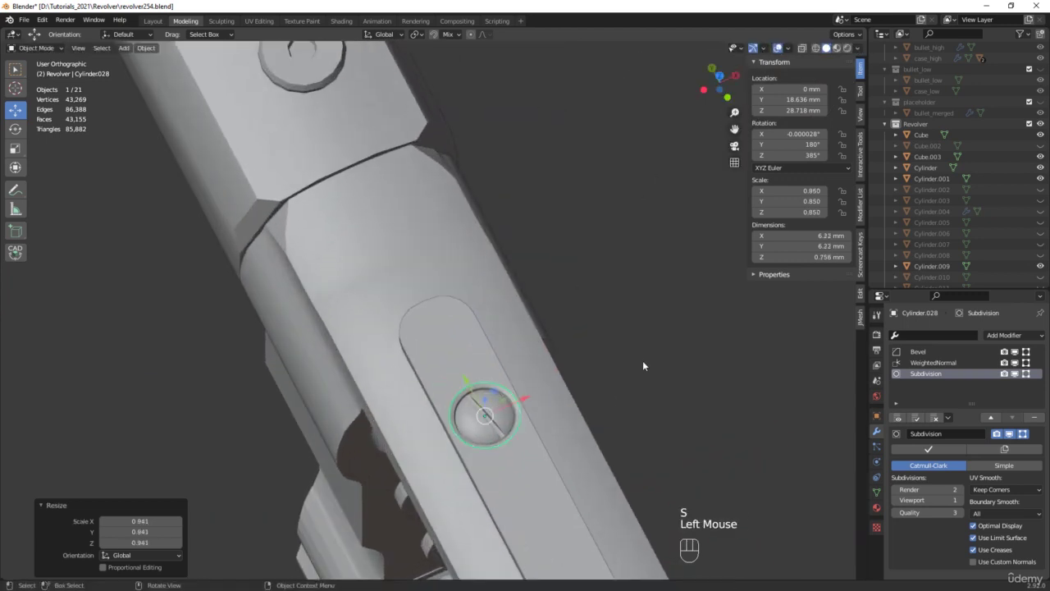
{"action": "scroll", "coordinate": [645, 363], "scroll_direction": "down", "scroll_amount": 2}
{"action": "middle_click_drag", "start_coordinate": [726, 472], "coordinate": [609, 266]}
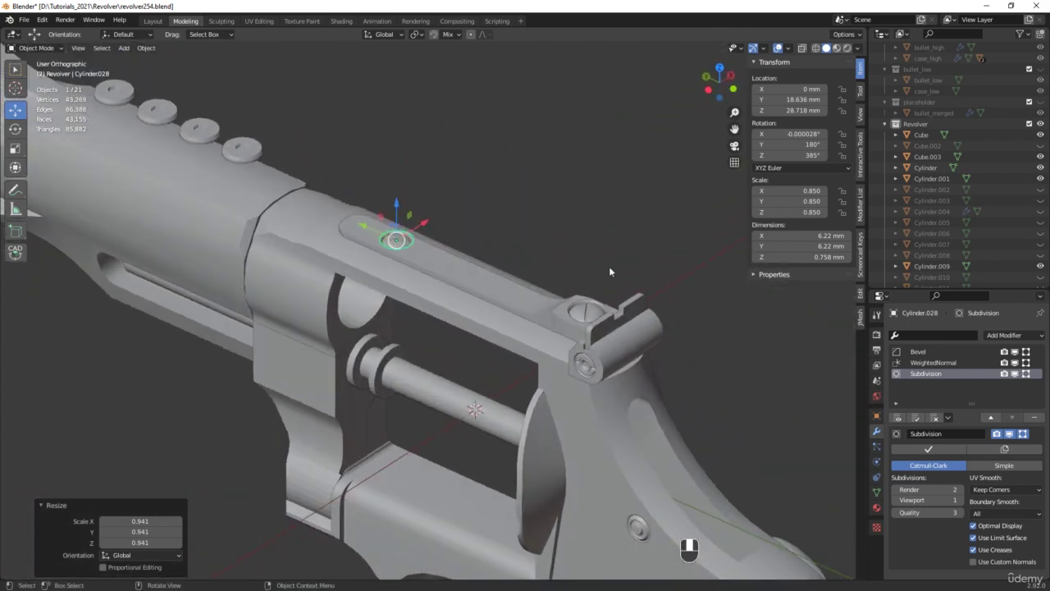
Save the file as revolver255.blend, then duplicate the side faces of the rod inside the frame window and separate the copy into its own object
{"action": "key", "text": "ctrl+alt+s"}
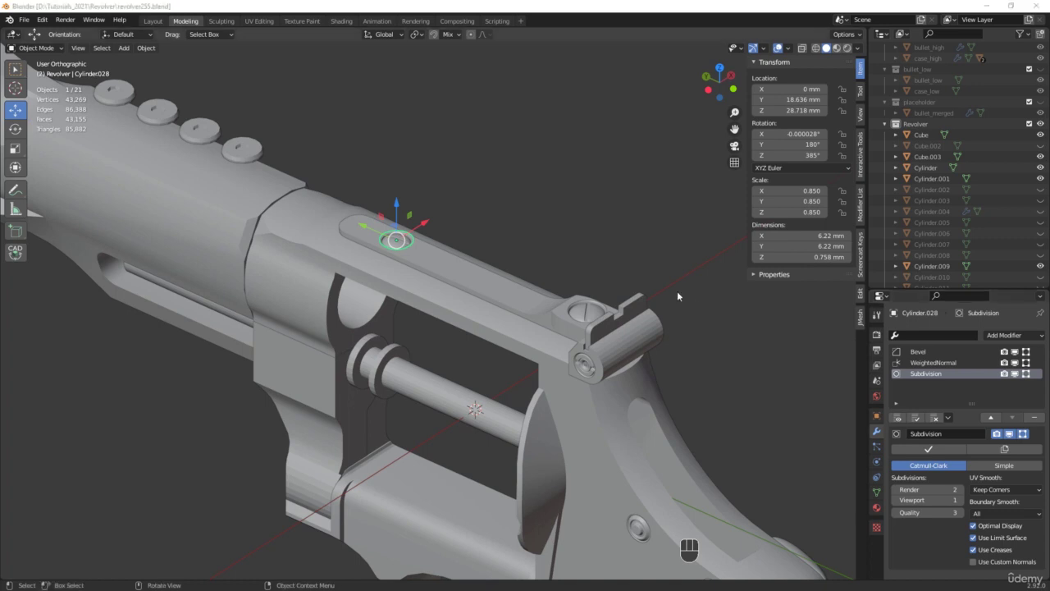
{"action": "left_click", "coordinate": [456, 408]}
{"action": "key", "text": "Tab"}
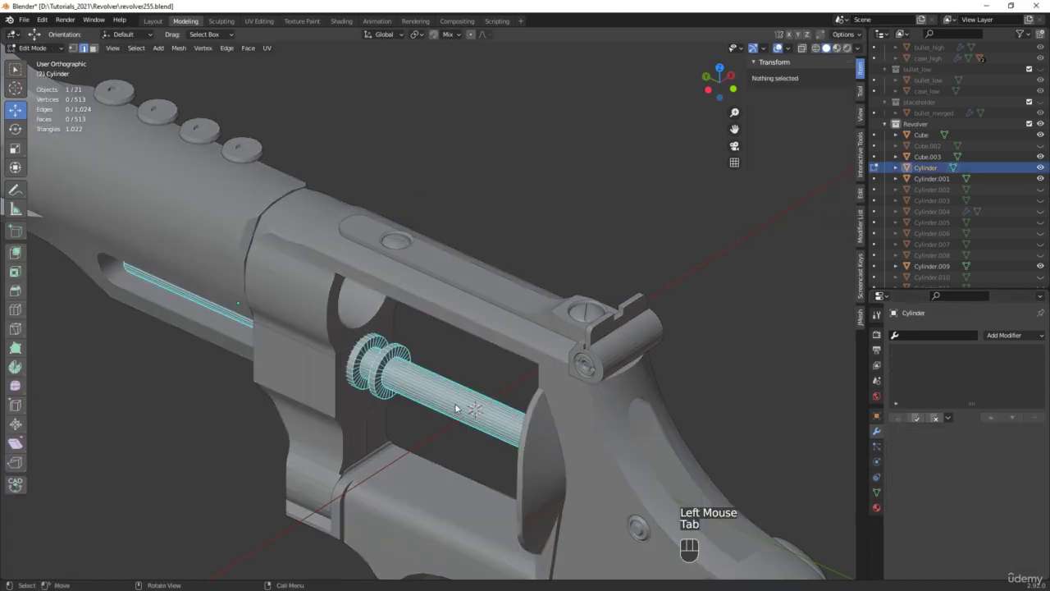
{"action": "left_click", "coordinate": [456, 408], "text": "ctrl+alt"}
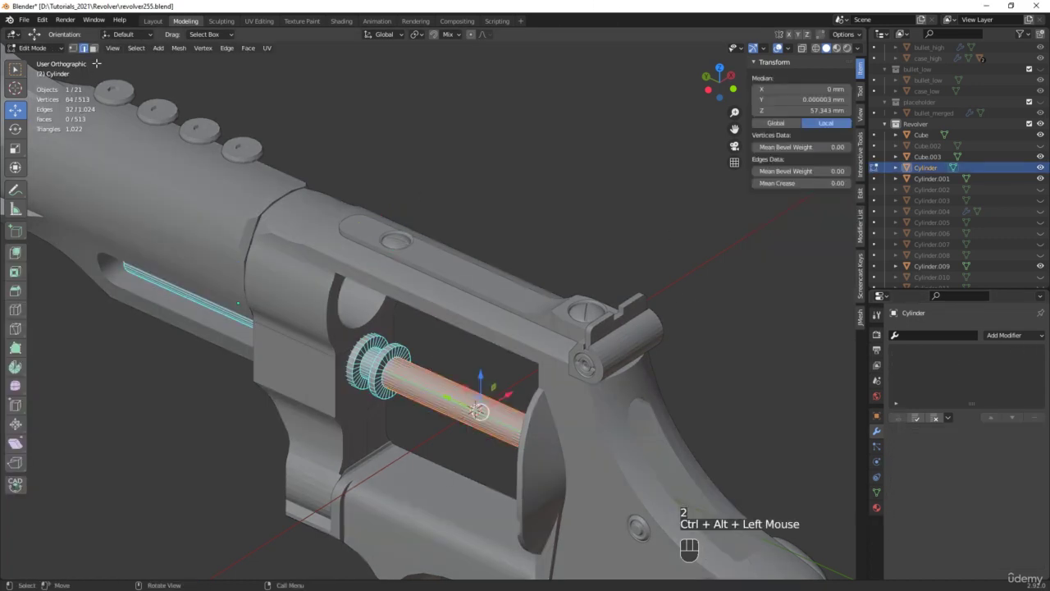
{"action": "left_click", "coordinate": [93, 48], "text": "ctrl"}
{"action": "key", "text": "shift+d"}
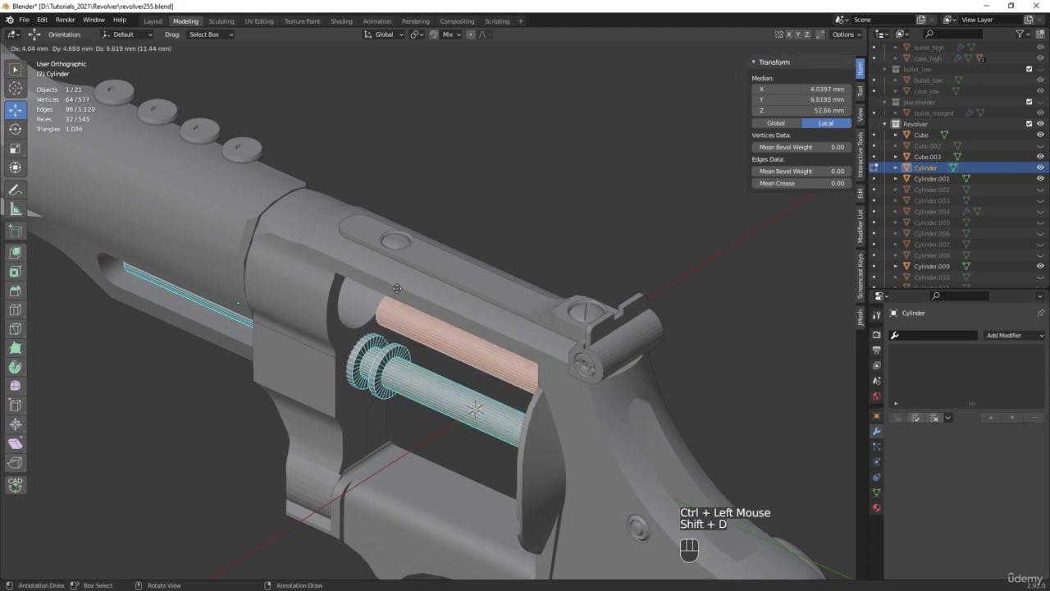
{"action": "right_click", "coordinate": [414, 250]}
{"action": "key", "text": "p"}
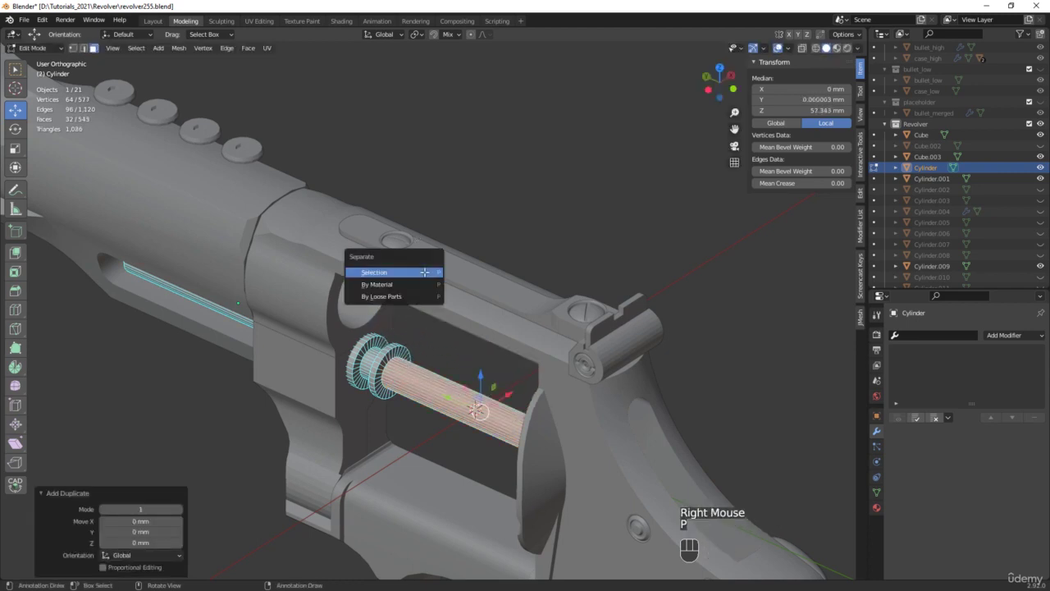
{"action": "left_click", "coordinate": [420, 277]}
{"action": "key", "text": "Tab"}
{"action": "left_click", "coordinate": [447, 402]}
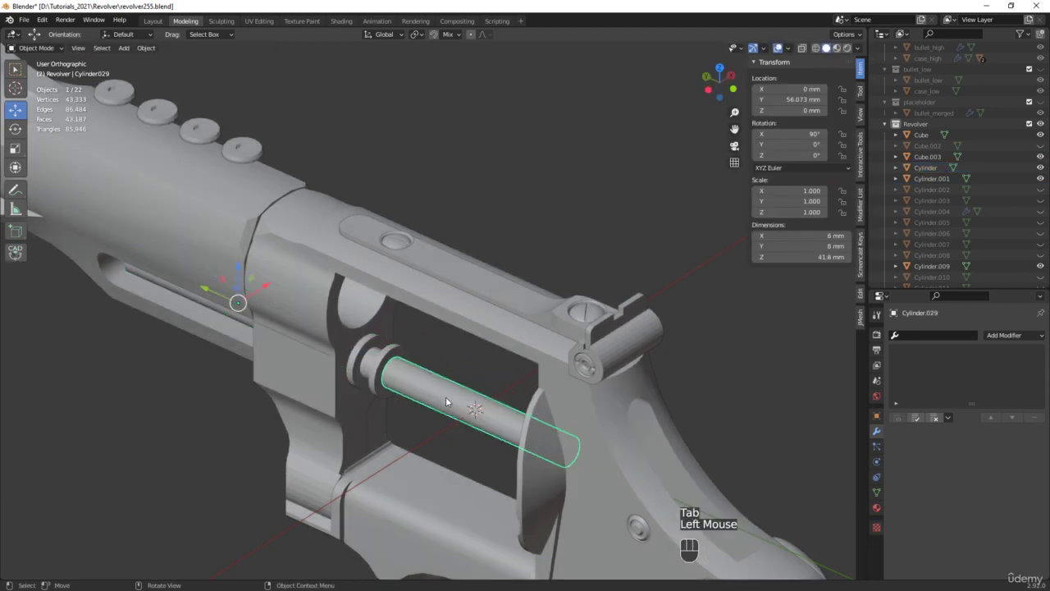
Center the separated cylinder's origin on its geometry and move it about -52.4 mm in Y and 33.7 mm in Z to the rear sight
{"action": "key", "text": "alt+q"}
{"action": "left_click", "coordinate": [445, 398]}
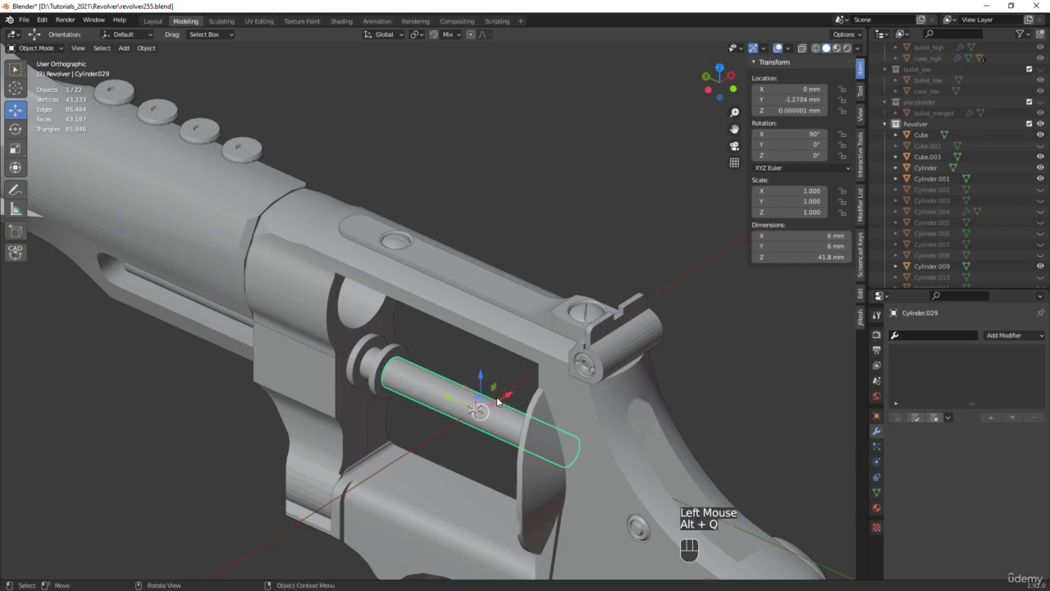
{"action": "middle_click_drag", "start_coordinate": [499, 401], "coordinate": [554, 356], "text": "alt"}
{"action": "left_click_drag", "start_coordinate": [458, 393], "coordinate": [775, 185]}
{"action": "middle_click_drag", "start_coordinate": [775, 186], "coordinate": [411, 256], "text": "shift"}
{"action": "scroll", "coordinate": [320, 300], "scroll_direction": "up", "scroll_amount": 6}
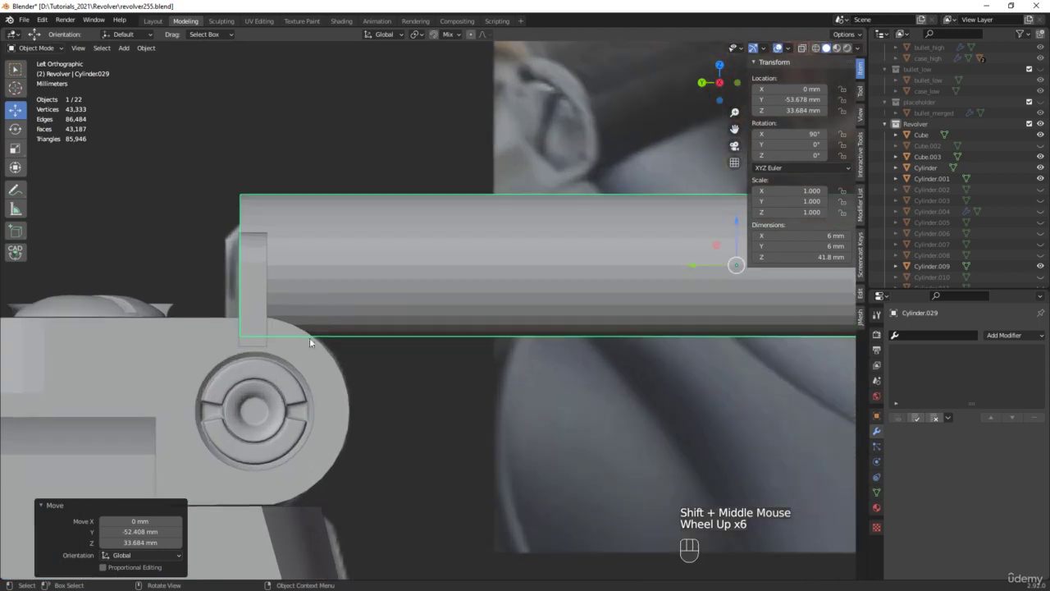
Show wireframe edges and lower the cylinder about 0.35 mm along Z so its underside lines up with the rear sight blade's base
{"action": "key", "text": "F4"}
{"action": "middle_click_drag", "start_coordinate": [542, 345], "coordinate": [520, 345], "text": "shift"}
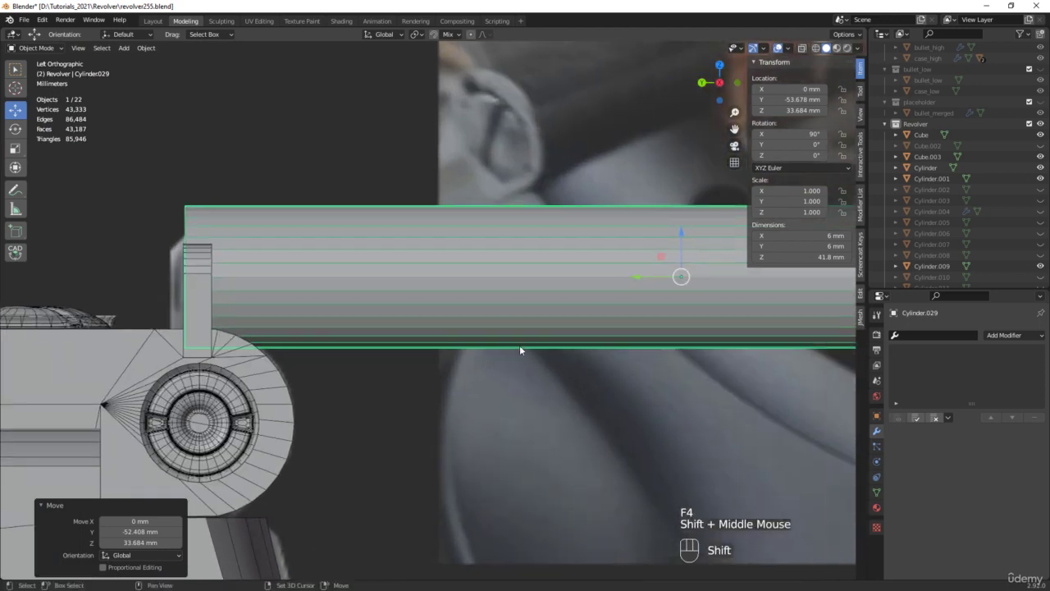
{"action": "left_click_drag", "start_coordinate": [684, 244], "coordinate": [682, 250]}
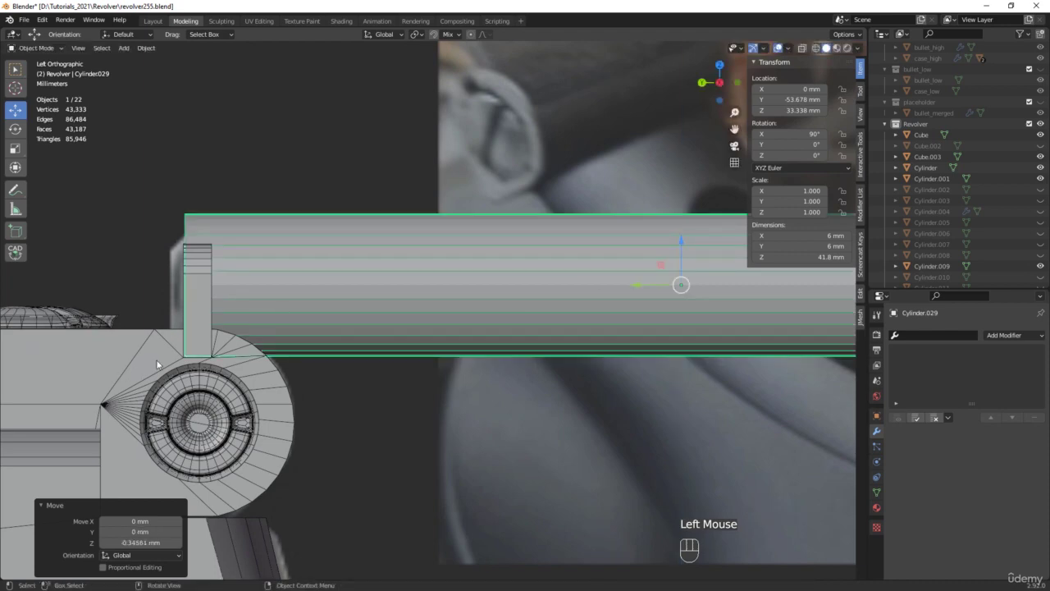
{"action": "scroll", "coordinate": [229, 351], "scroll_direction": "up", "scroll_amount": 5}
{"action": "scroll", "coordinate": [469, 347], "scroll_direction": "down", "scroll_amount": 5}
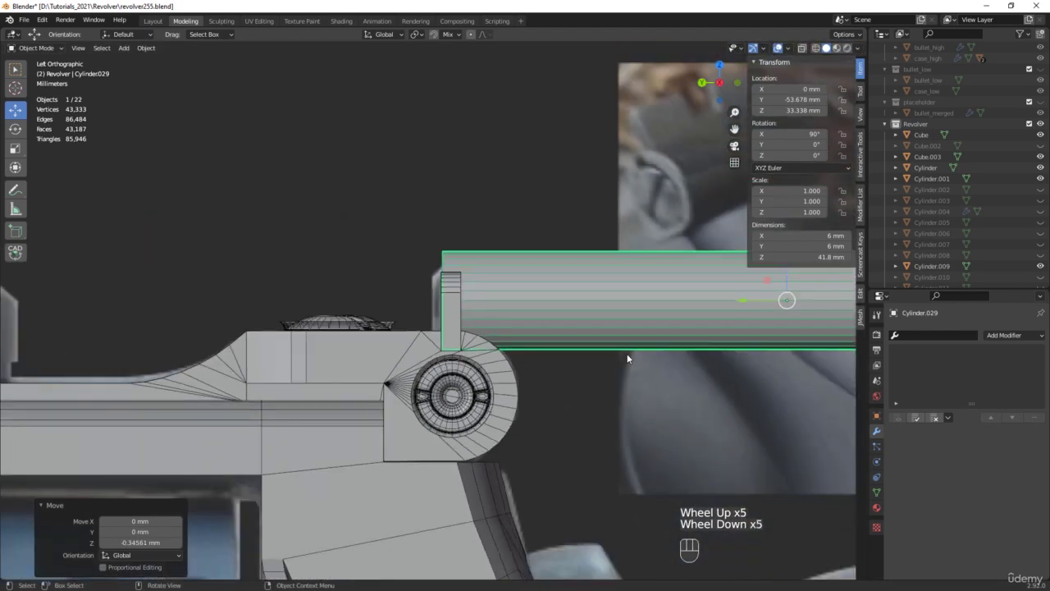
Shorten the cylinder by moving its far end vertices about 37.15 mm along Y toward the rear sight
{"action": "middle_click_drag", "start_coordinate": [629, 357], "coordinate": [425, 390], "text": "shift"}
{"action": "scroll", "coordinate": [520, 385], "scroll_direction": "down", "scroll_amount": 1}
{"action": "key", "text": "alt+z"}
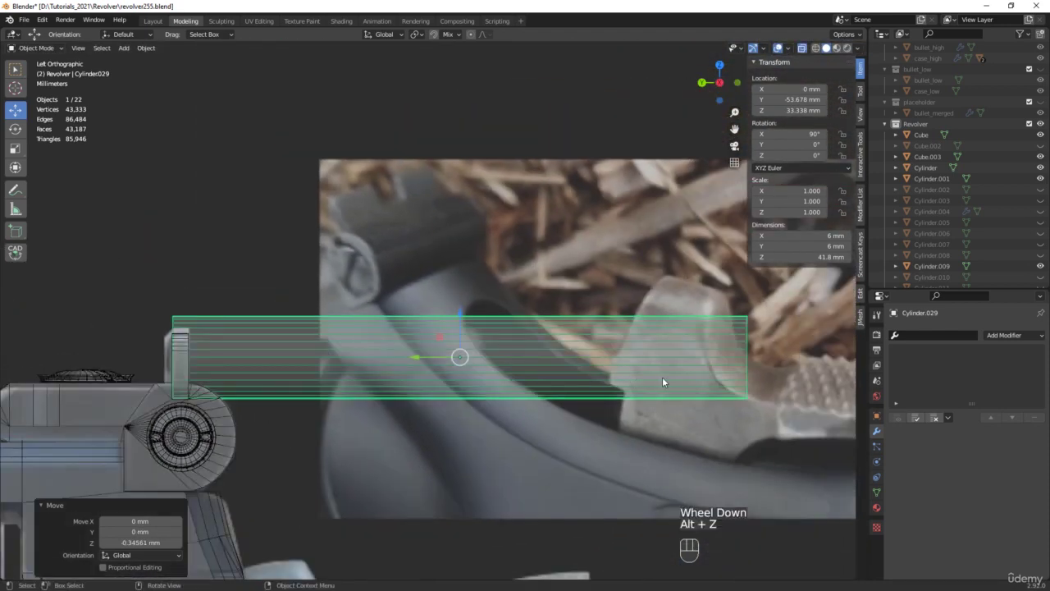
{"action": "key", "text": "Tab"}
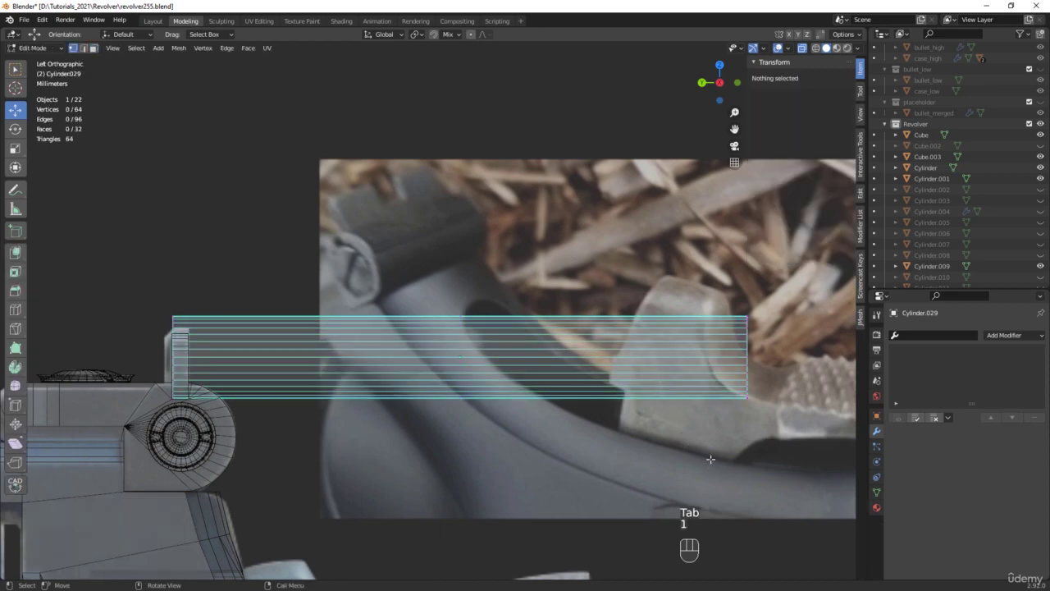
{"action": "key", "text": "1"}
{"action": "left_click_drag", "start_coordinate": [722, 451], "coordinate": [804, 278]}
{"action": "left_click_drag", "start_coordinate": [714, 358], "coordinate": [203, 358]}
Fill both open ends of the shortened cylinder with faces and return to Object Mode
{"action": "middle_click_drag", "start_coordinate": [203, 358], "coordinate": [115, 371]}
{"action": "scroll", "coordinate": [266, 323], "scroll_direction": "up", "scroll_amount": 3}
{"action": "key", "text": "alt+z"}
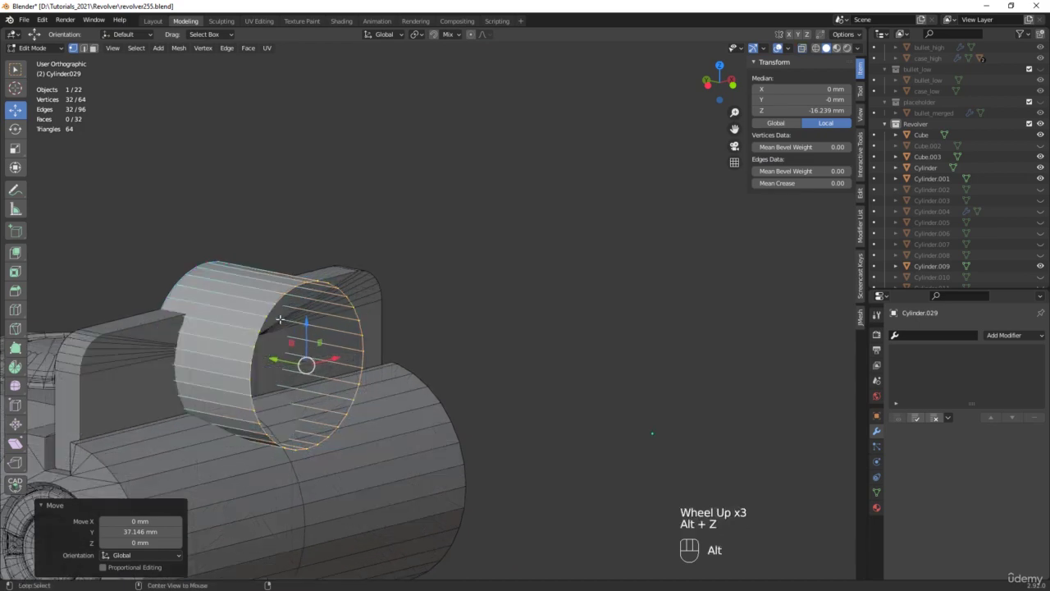
{"action": "key", "text": "2"}
{"action": "key", "text": "f"}
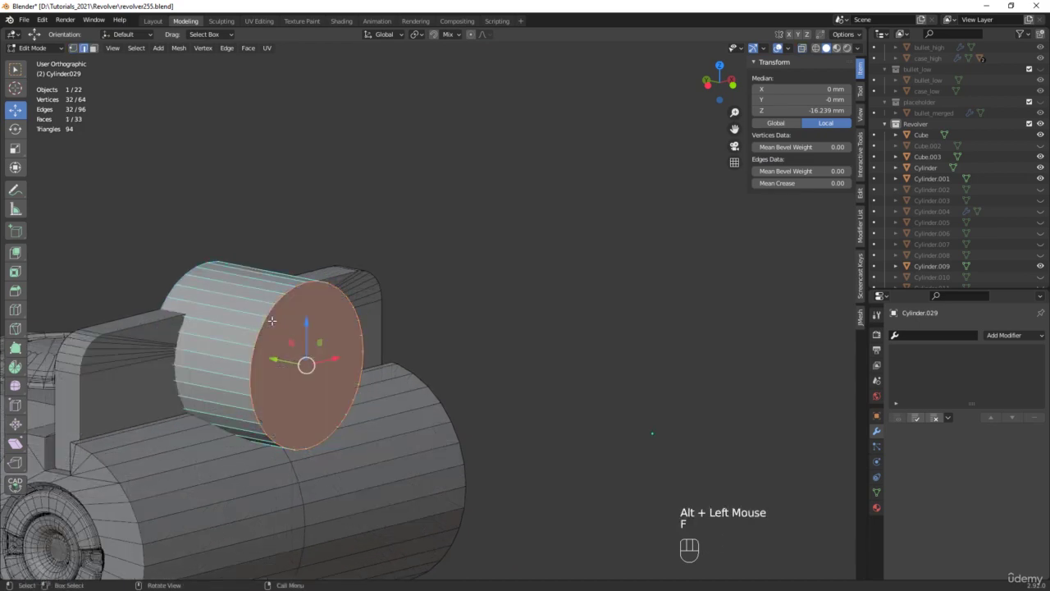
{"action": "middle_click_drag", "start_coordinate": [184, 304], "coordinate": [238, 332]}
{"action": "left_click", "coordinate": [238, 332], "text": "alt"}
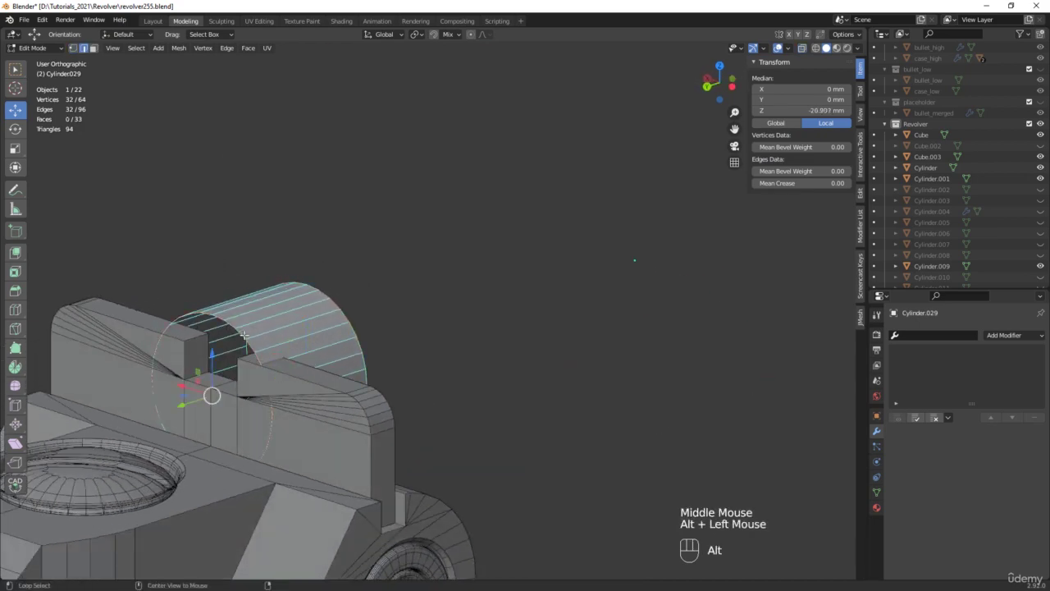
{"action": "key", "text": "f"}
{"action": "middle_click_drag", "start_coordinate": [416, 352], "coordinate": [396, 372]}
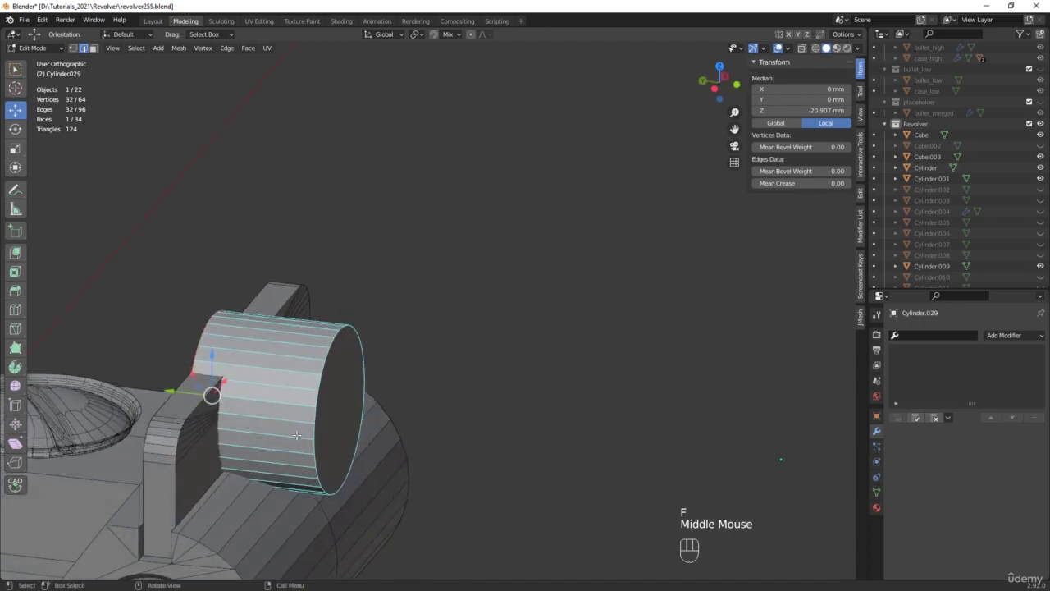
{"action": "middle_click_drag", "start_coordinate": [296, 435], "coordinate": [315, 418]}
{"action": "key", "text": "alt+z"}
{"action": "scroll", "coordinate": [205, 468], "scroll_direction": "up", "scroll_amount": 2}
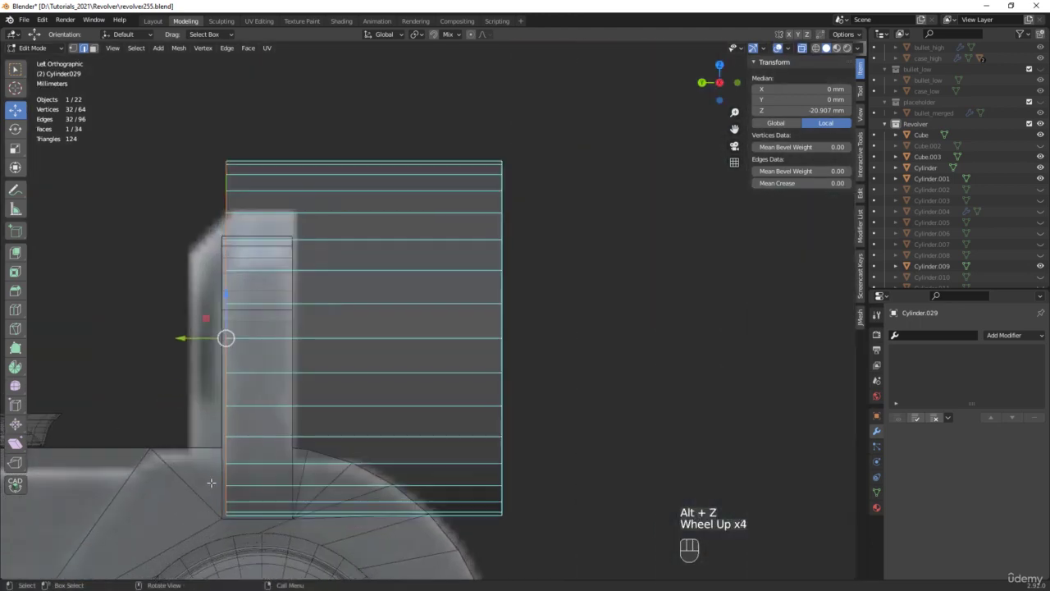
{"action": "scroll", "coordinate": [237, 276], "scroll_direction": "down", "scroll_amount": 3}
{"action": "middle_click_drag", "start_coordinate": [237, 275], "coordinate": [268, 404]}
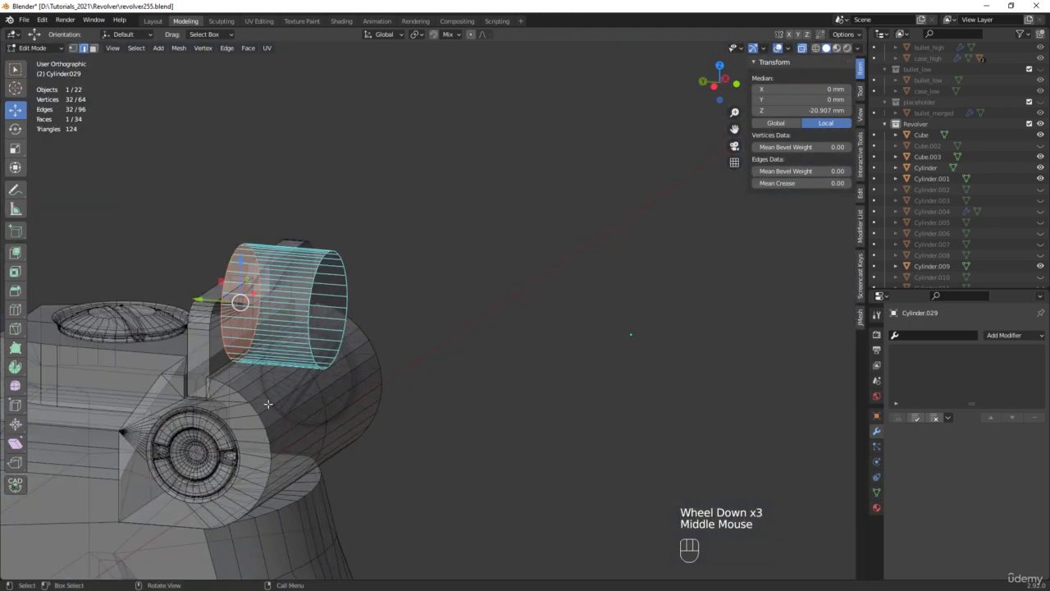
{"action": "key", "text": "Tab"}
{"action": "key", "text": "alt+z"}
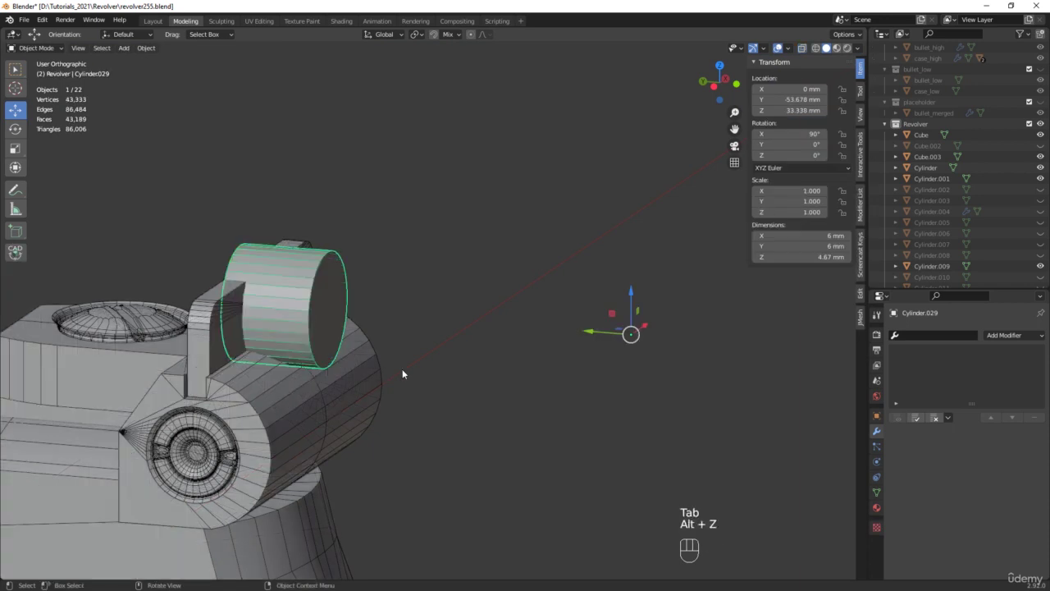
Set the rear sight base, Cylinder.023, as the boolean target and subtract the short cylinder from it as a Difference
{"action": "left_click", "coordinate": [860, 319]}
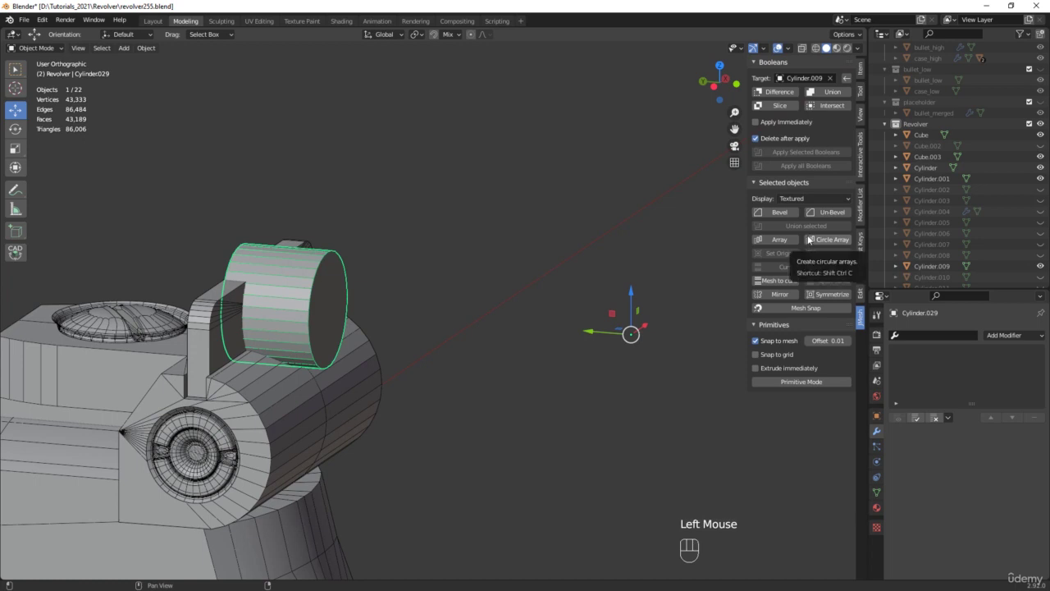
{"action": "left_click", "coordinate": [830, 78]}
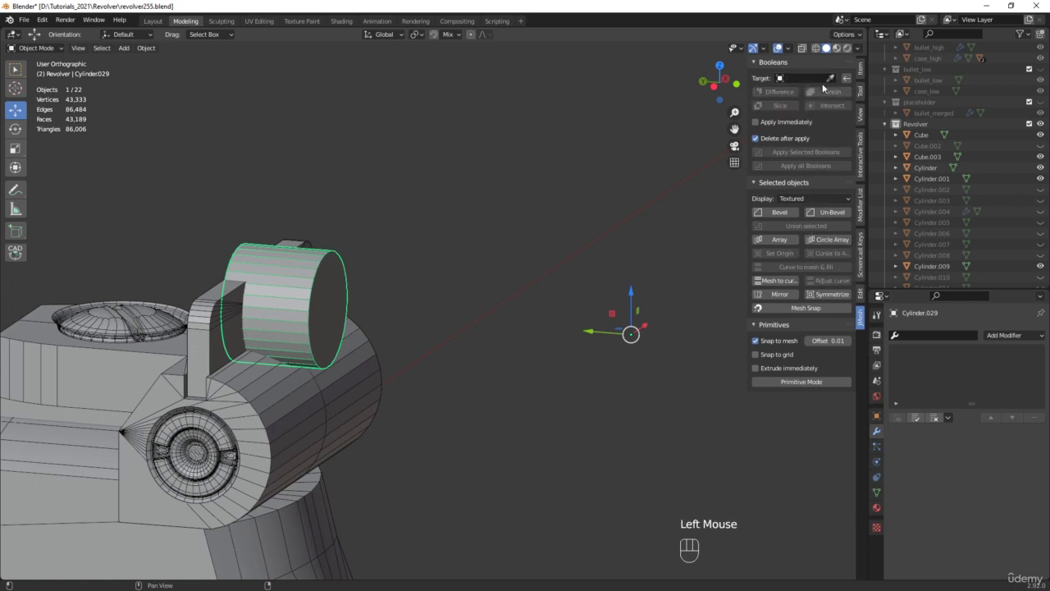
{"action": "left_click", "coordinate": [829, 78]}
{"action": "left_click", "coordinate": [278, 392]}
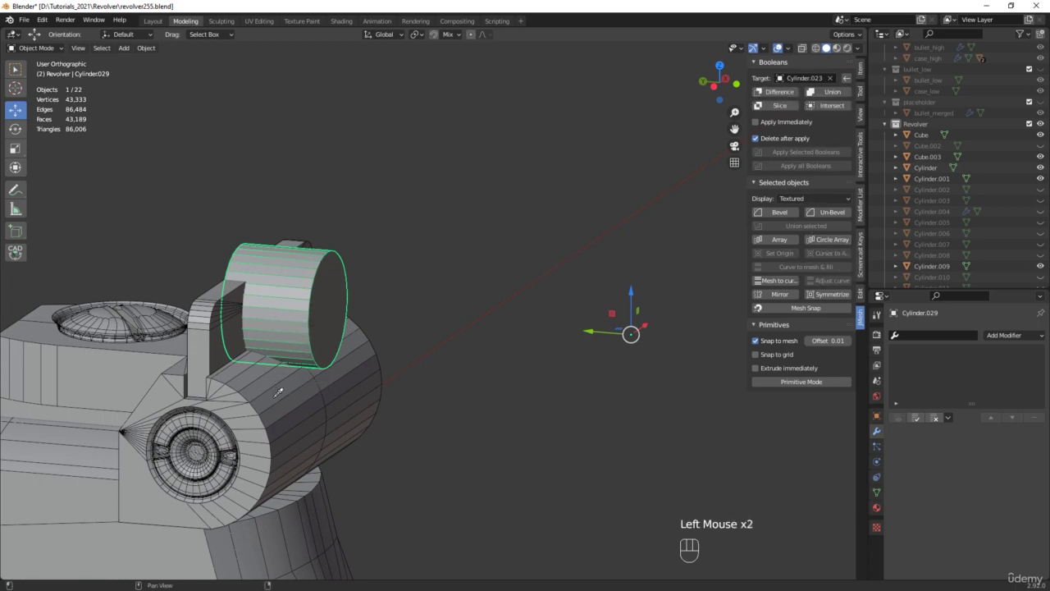
{"action": "left_click", "coordinate": [776, 92]}
Scale the cutter cylinder by 1.683 along X to widen the notch in the rear sight base
{"action": "middle_click_drag", "start_coordinate": [197, 338], "coordinate": [281, 318], "text": "shift"}
{"action": "scroll", "coordinate": [445, 277], "scroll_direction": "down", "scroll_amount": 2}
{"action": "scroll", "coordinate": [281, 324], "scroll_direction": "up", "scroll_amount": 3}
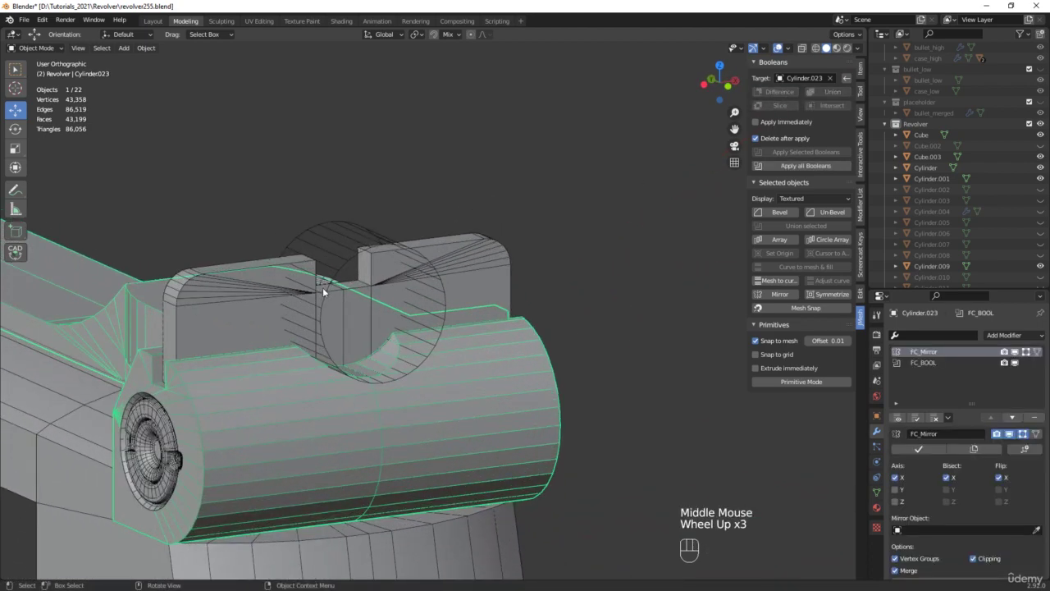
{"action": "left_click", "coordinate": [324, 298]}
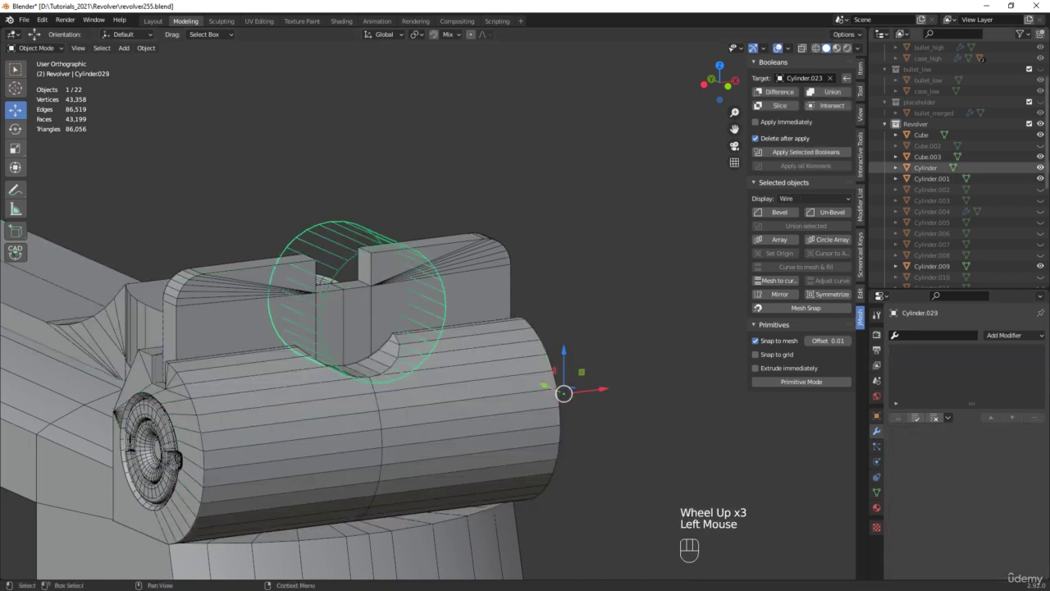
{"action": "middle_click_drag", "start_coordinate": [454, 357], "coordinate": [378, 333]}
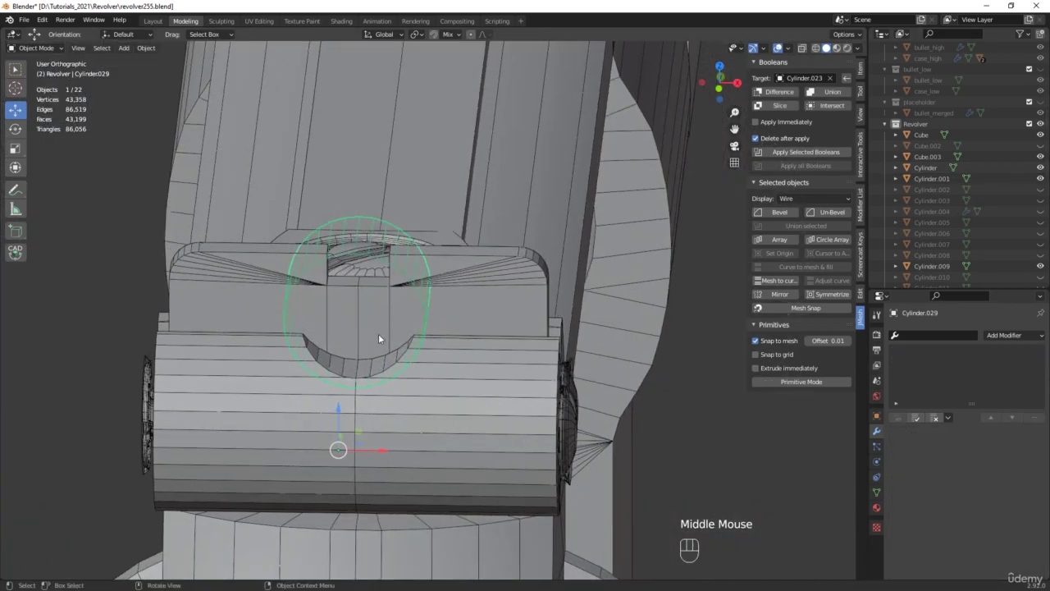
{"action": "key", "text": "r"}
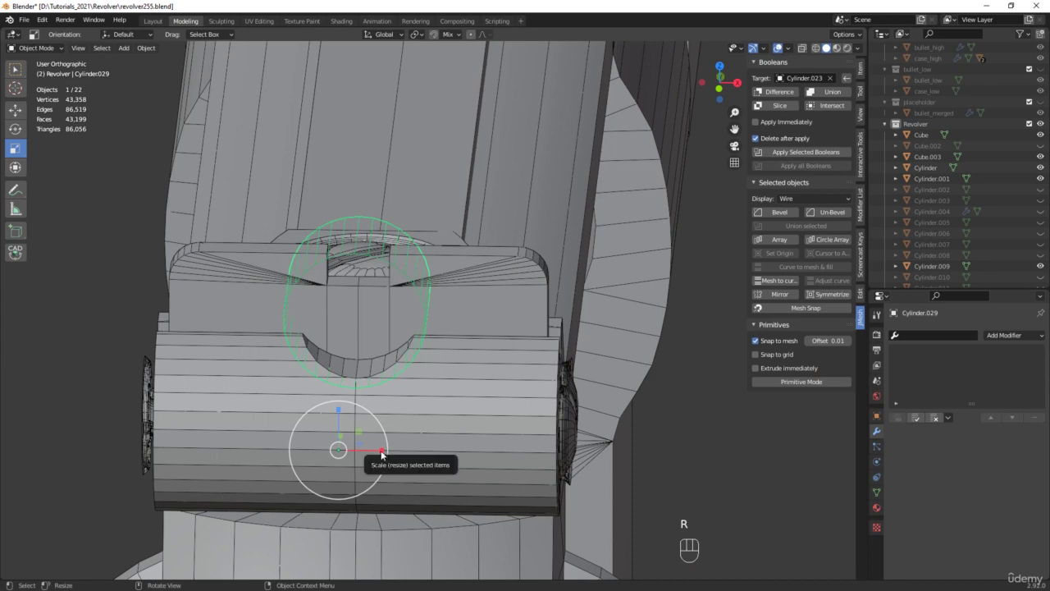
{"action": "left_click_drag", "start_coordinate": [381, 454], "coordinate": [407, 444]}
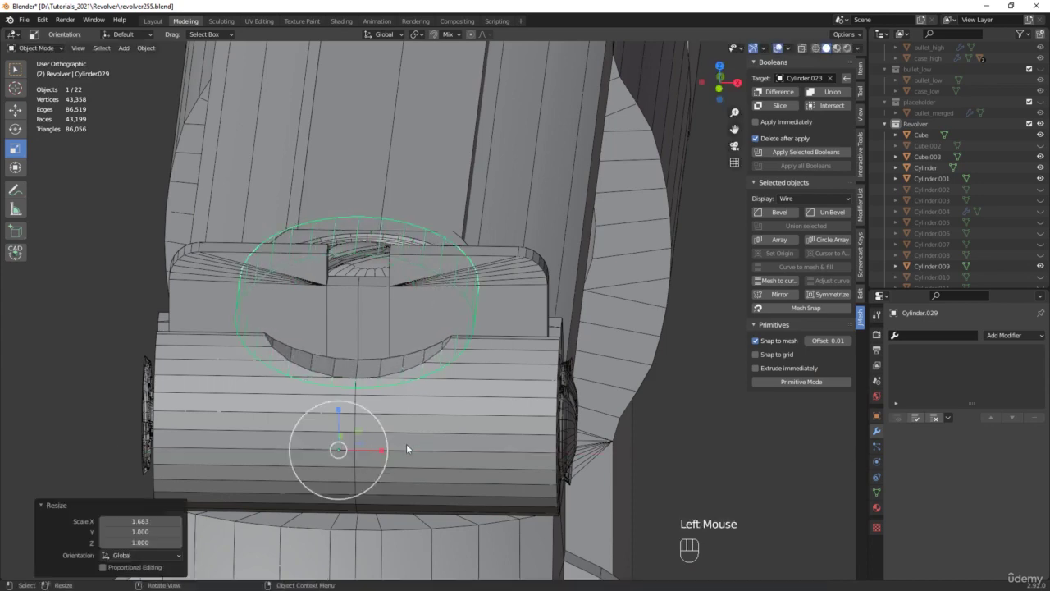
Apply the FC_Mirror modifier on the rear sight base, keeping the boolean modifier live
{"action": "middle_click_drag", "start_coordinate": [406, 444], "coordinate": [442, 407]}
{"action": "left_click", "coordinate": [441, 407]}
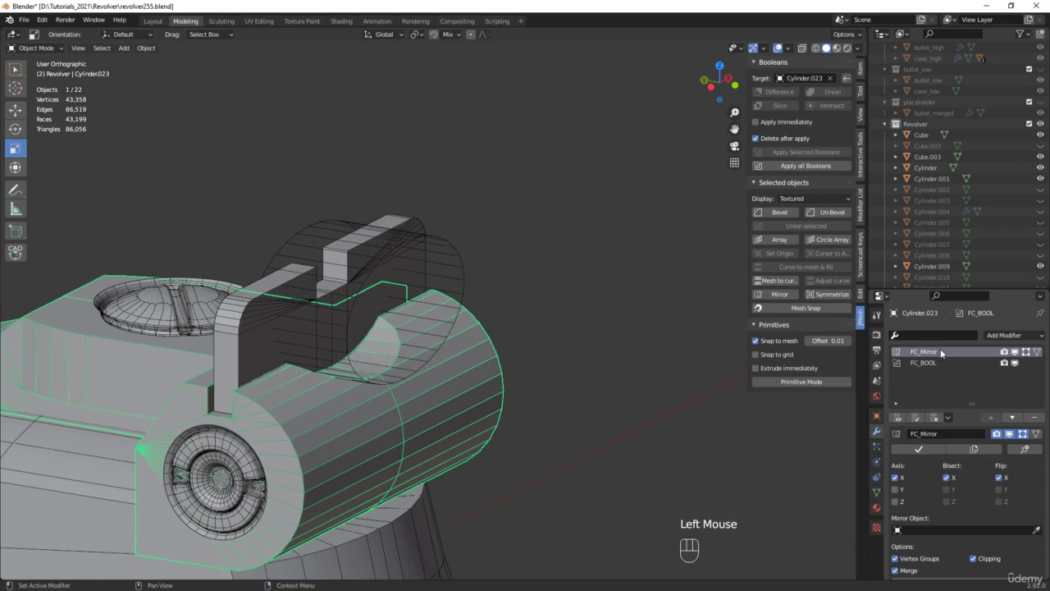
{"action": "left_click", "coordinate": [920, 450]}
Inspect the notch cut on the rear sight base and apply all pending booleans
{"action": "middle_click_drag", "start_coordinate": [410, 321], "coordinate": [419, 316], "text": "shift"}
{"action": "scroll", "coordinate": [488, 311], "scroll_direction": "up", "scroll_amount": 5}
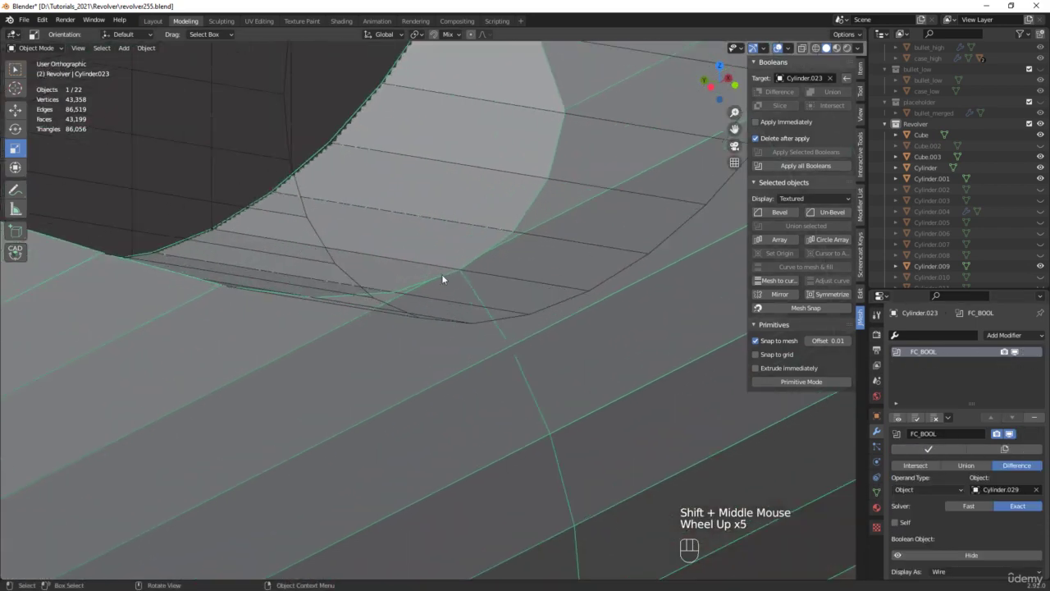
{"action": "scroll", "coordinate": [442, 274], "scroll_direction": "up", "scroll_amount": 4}
{"action": "scroll", "coordinate": [438, 274], "scroll_direction": "down", "scroll_amount": 8}
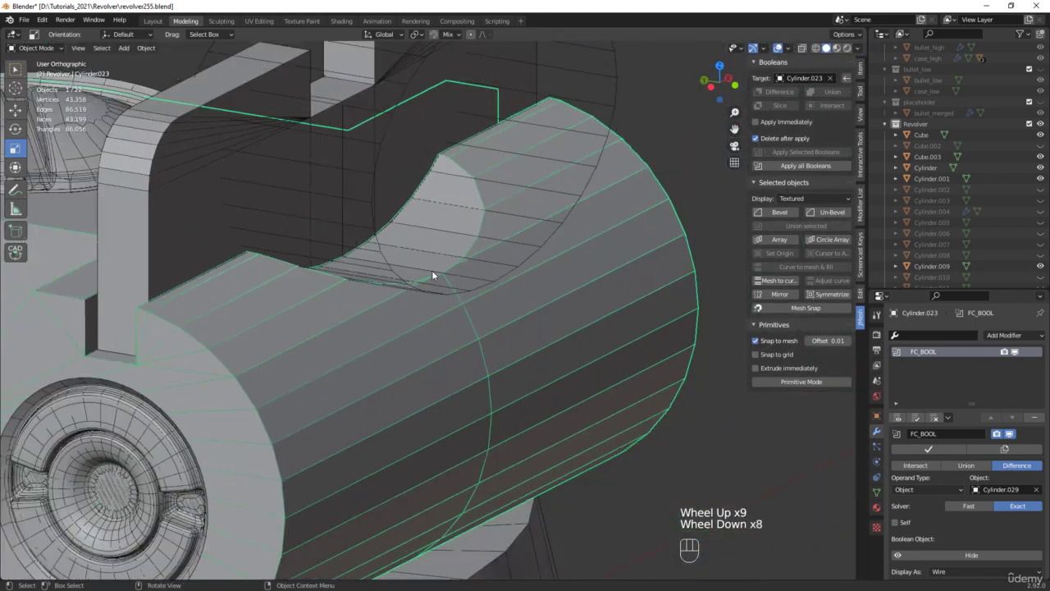
{"action": "middle_click_drag", "start_coordinate": [431, 270], "coordinate": [476, 313]}
{"action": "key", "text": "alt+z"}
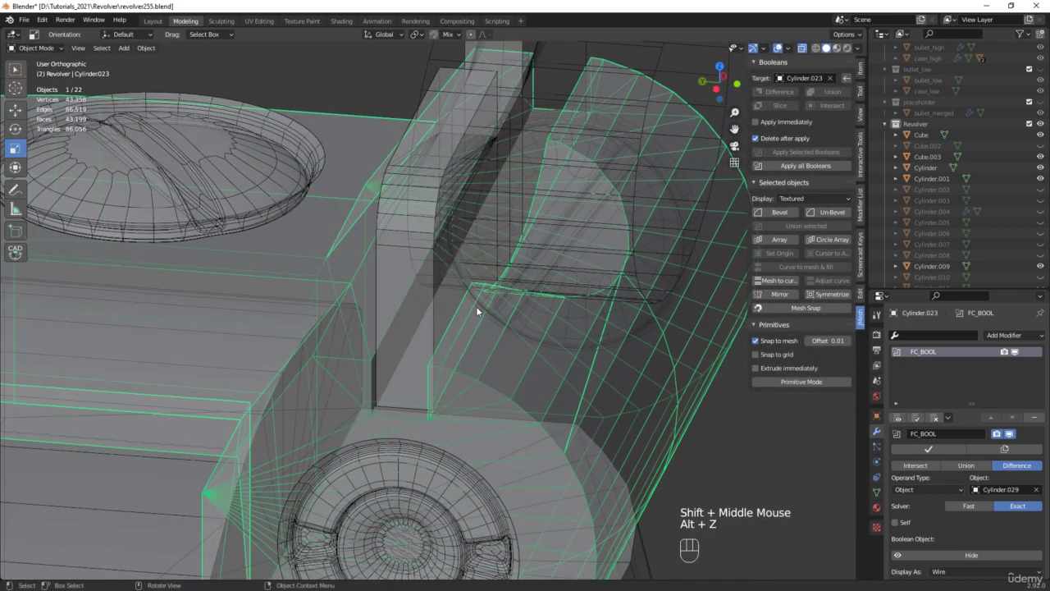
{"action": "key", "text": "alt+z"}
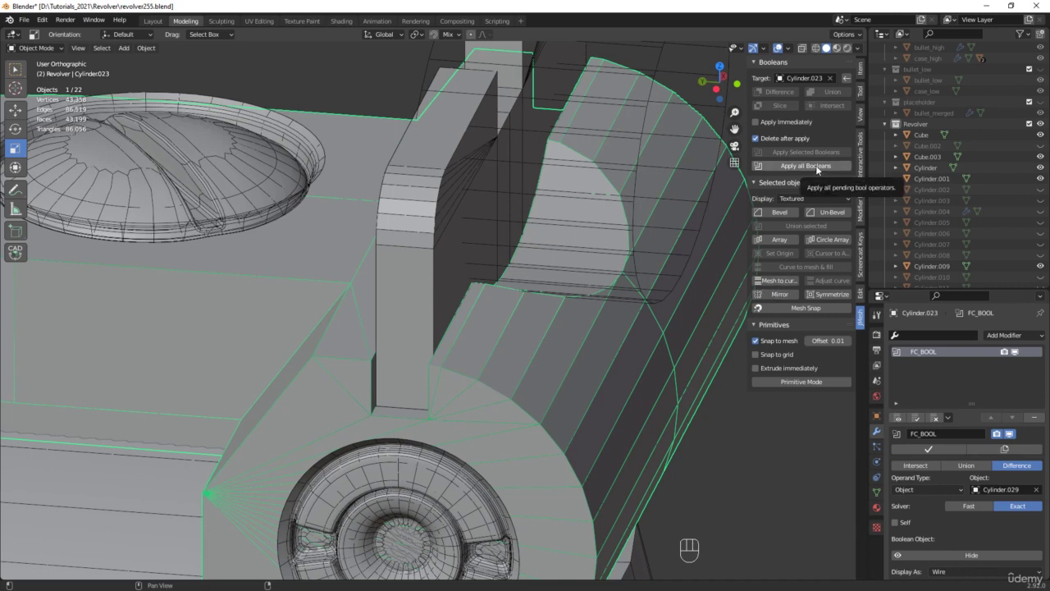
{"action": "left_click", "coordinate": [816, 167]}
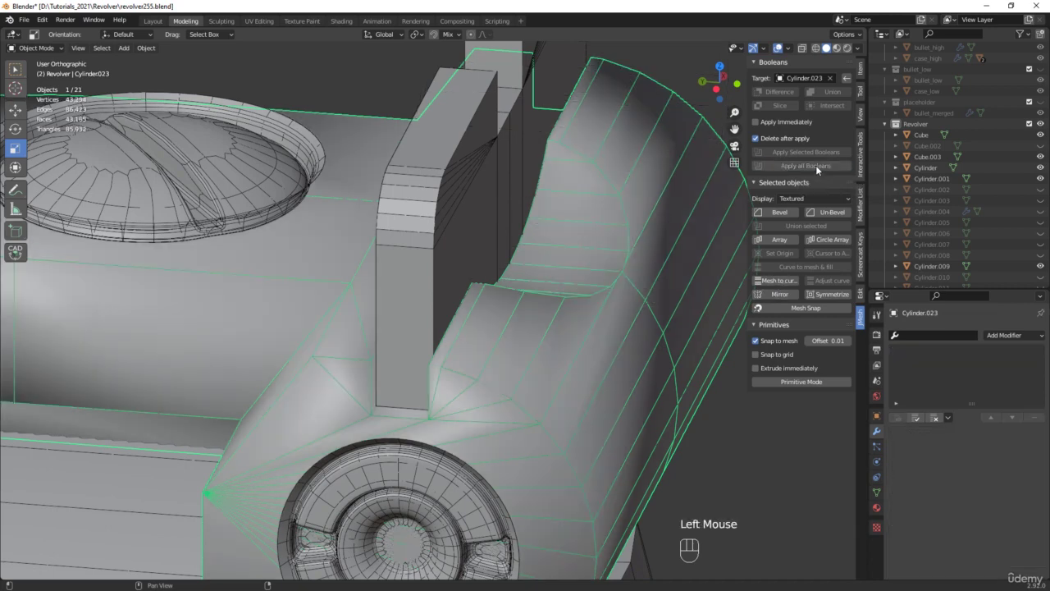
{"action": "right_click", "coordinate": [578, 310]}
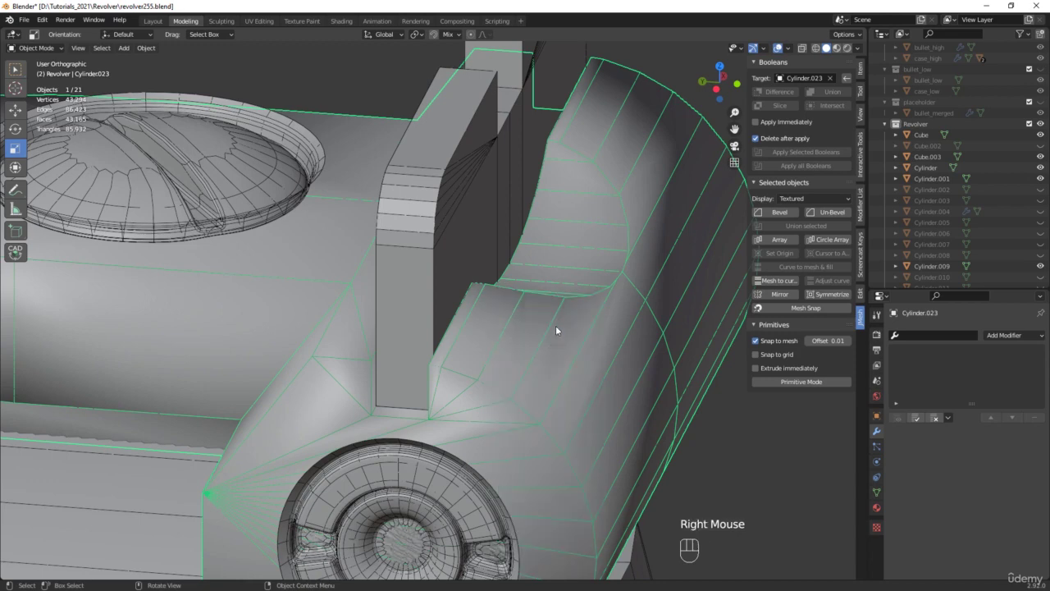
Enable Auto Smooth at 30° for the rear sight base and isolate it in local view
{"action": "scroll", "coordinate": [556, 325], "scroll_direction": "down", "scroll_amount": 4}
{"action": "middle_click_drag", "start_coordinate": [556, 325], "coordinate": [732, 430]}
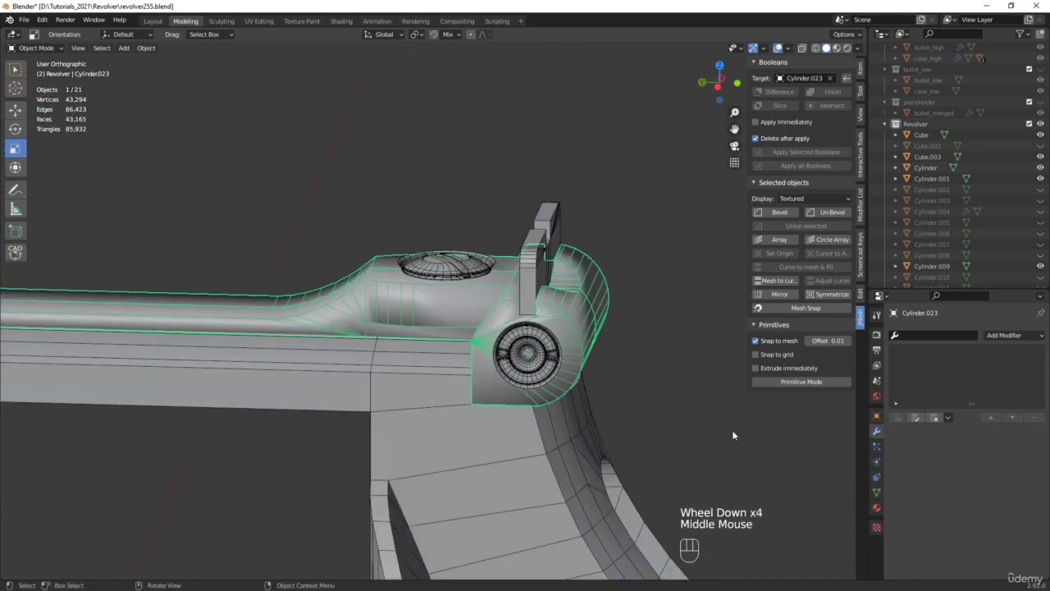
{"action": "left_click", "coordinate": [876, 493]}
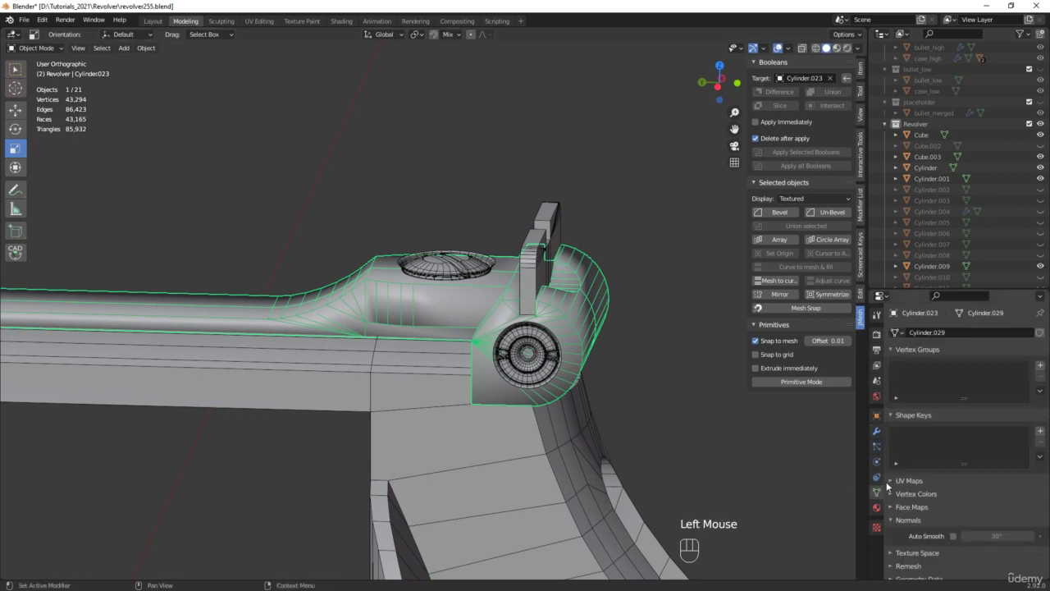
{"action": "left_click", "coordinate": [953, 536]}
{"action": "middle_click_drag", "start_coordinate": [493, 353], "coordinate": [456, 308]}
{"action": "key", "text": "slash"}
{"action": "scroll", "coordinate": [441, 302], "scroll_direction": "up", "scroll_amount": 4}
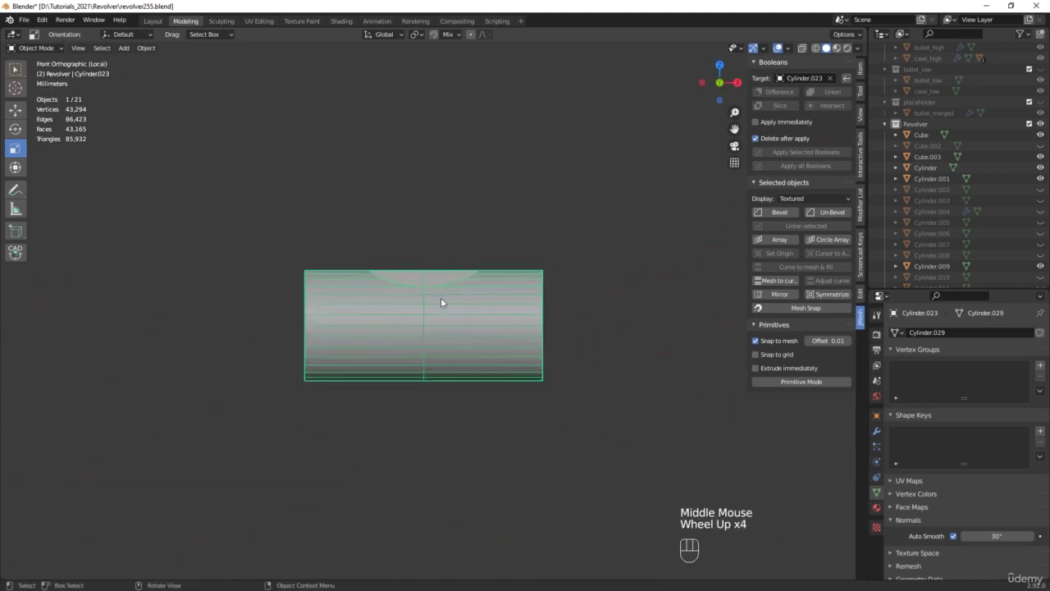
Use Quick Origin to place the rear sight base's origin at its center and show its transform values
{"action": "scroll", "coordinate": [441, 302], "scroll_direction": "down", "scroll_amount": 2}
{"action": "key", "text": "alt+q"}
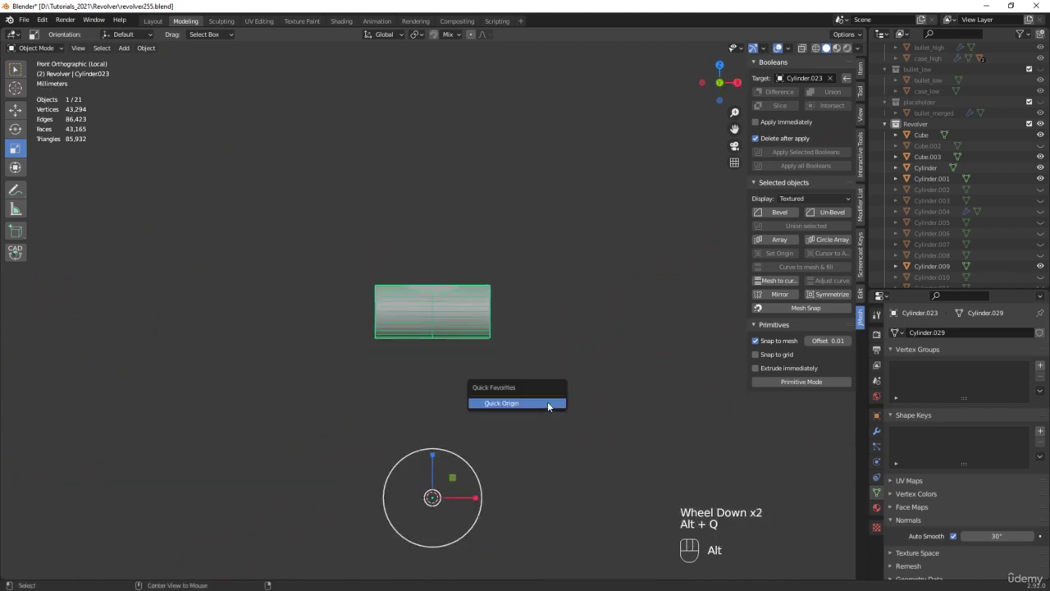
{"action": "scroll", "coordinate": [435, 329], "scroll_direction": "up", "scroll_amount": 1}
{"action": "scroll", "coordinate": [436, 329], "scroll_direction": "up", "scroll_amount": 3}
{"action": "key", "text": "w"}
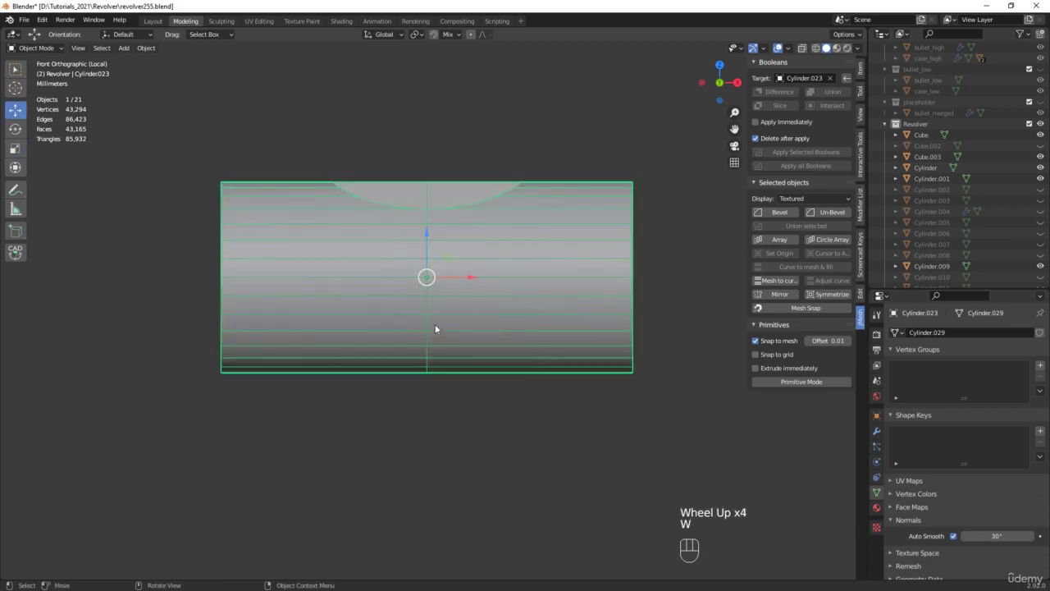
{"action": "left_click", "coordinate": [860, 70]}
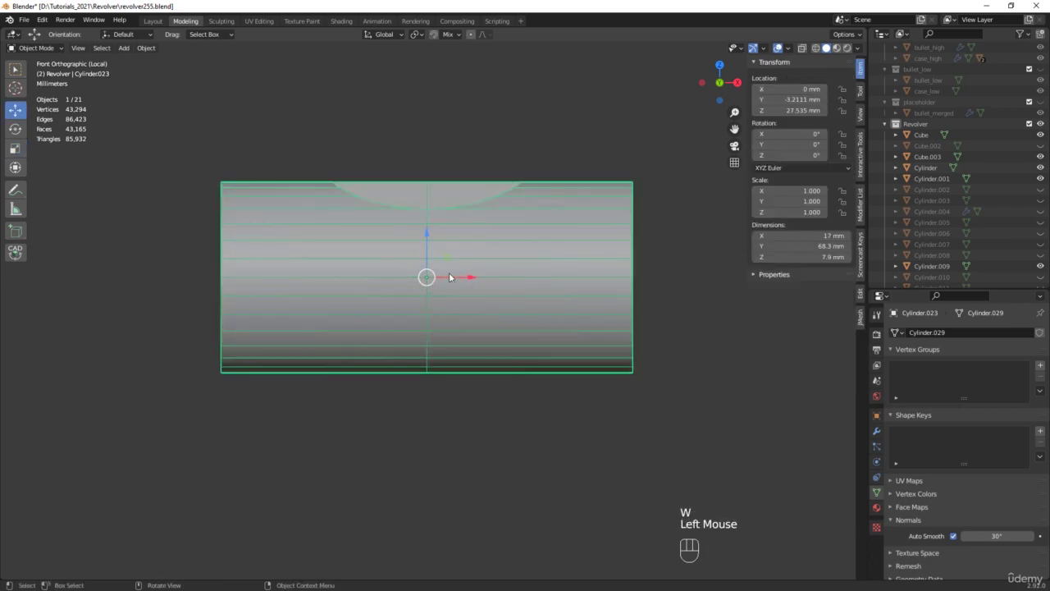
Delete the vertices of the positive X half of the base and save an incremental file version, revolver256.blend
{"action": "scroll", "coordinate": [449, 278], "scroll_direction": "down", "scroll_amount": 2}
{"action": "key", "text": "alt+z"}
{"action": "key", "text": "Tab"}
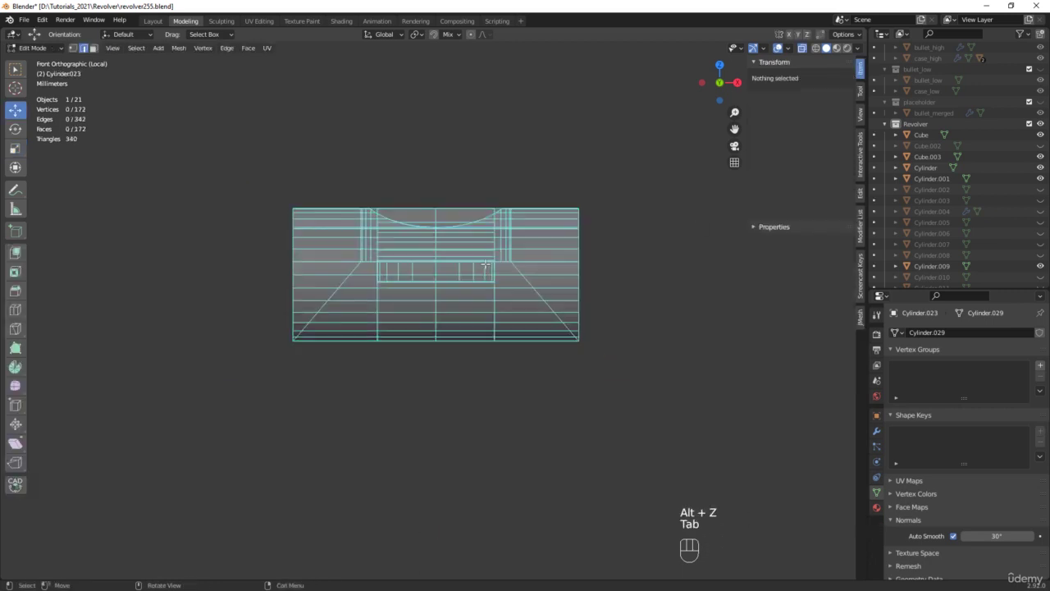
{"action": "left_click_drag", "start_coordinate": [629, 146], "coordinate": [440, 384]}
{"action": "key", "text": "x"}
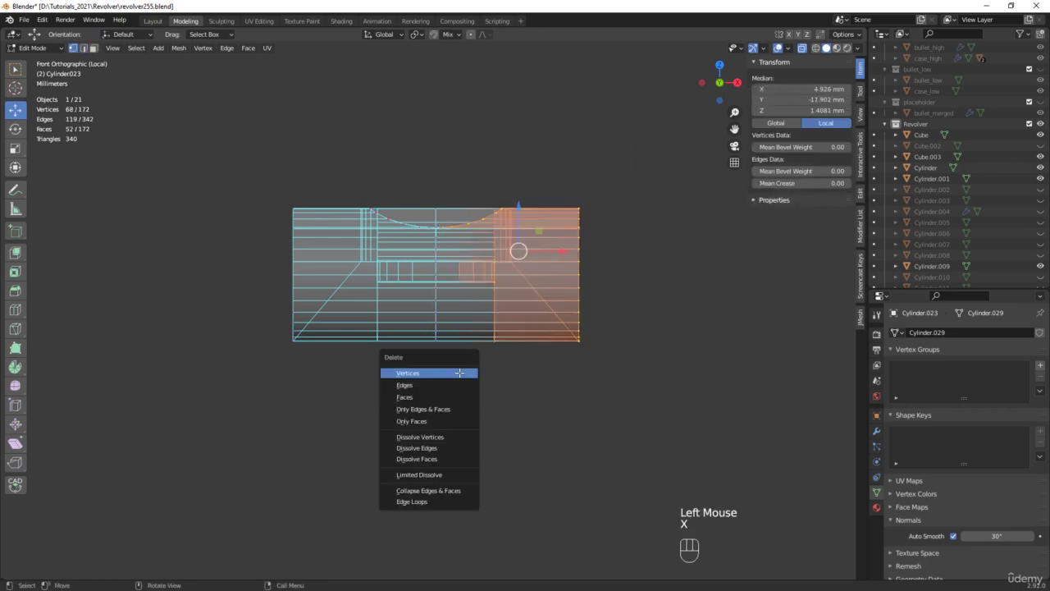
{"action": "left_click", "coordinate": [459, 372]}
{"action": "middle_click_drag", "start_coordinate": [443, 334], "coordinate": [424, 330]}
{"action": "key", "text": "alt+z"}
{"action": "middle_click_drag", "start_coordinate": [493, 335], "coordinate": [533, 347]}
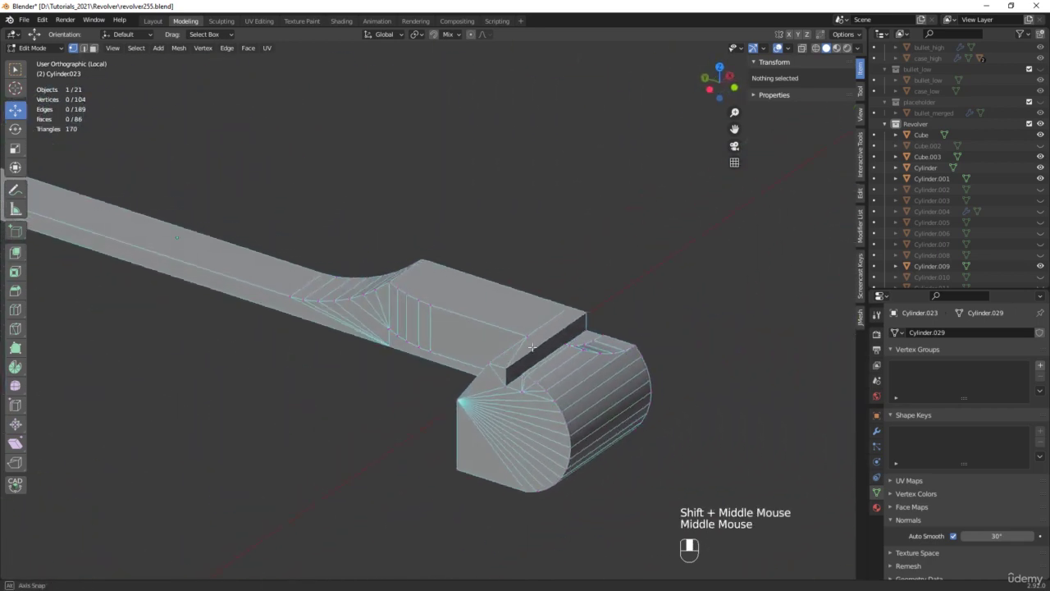
{"action": "scroll", "coordinate": [532, 348], "scroll_direction": "up", "scroll_amount": 4}
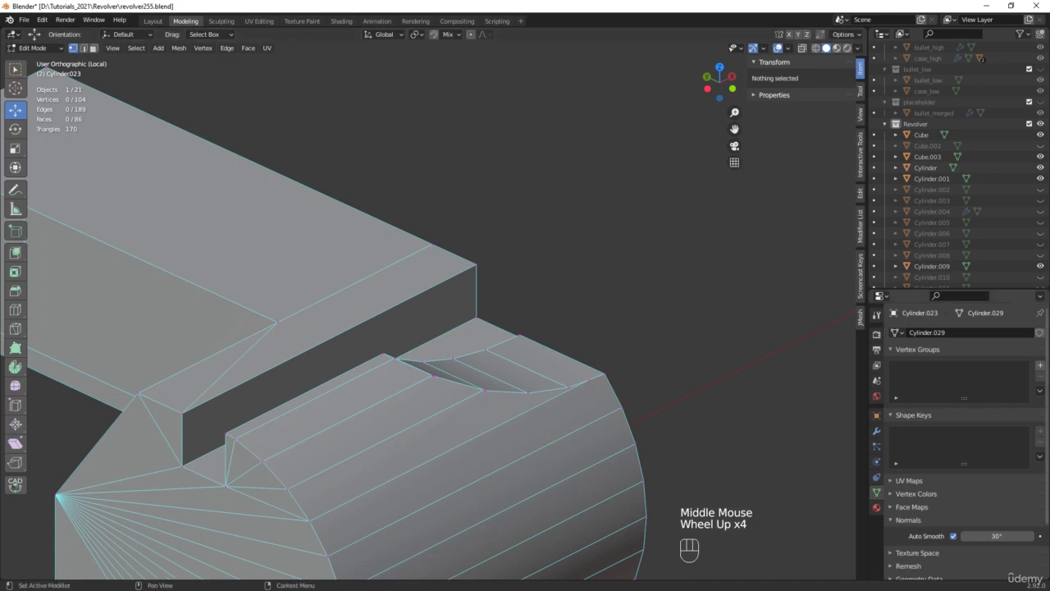
{"action": "key", "text": "ctrl+alt+s"}
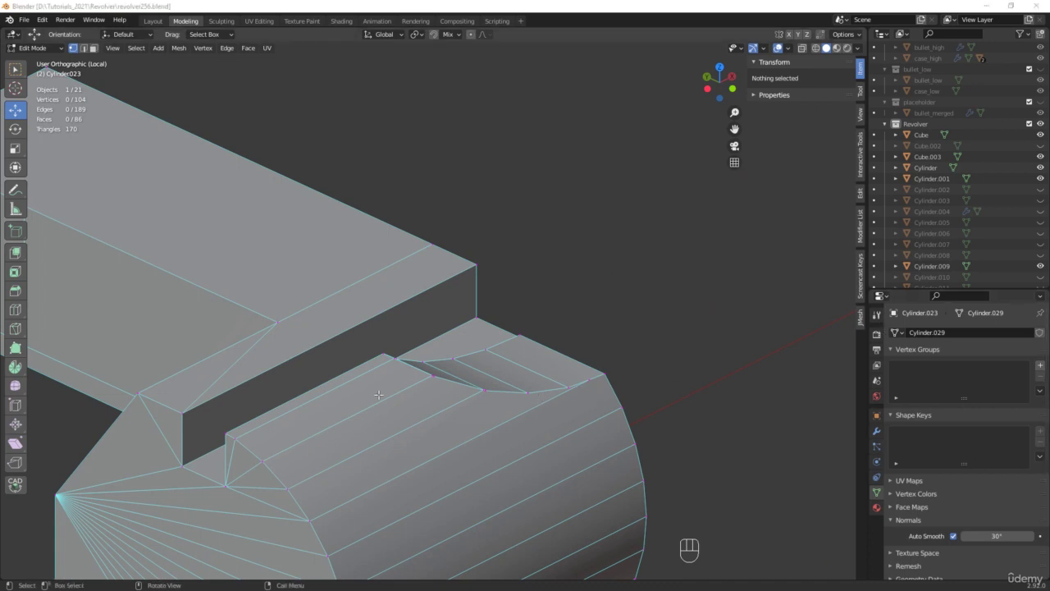
Dissolve the two redundant edges at the outer corner of the base, beside the sight blade slot
{"action": "left_click", "coordinate": [278, 419]}
{"action": "left_click", "coordinate": [235, 454], "text": "shift"}
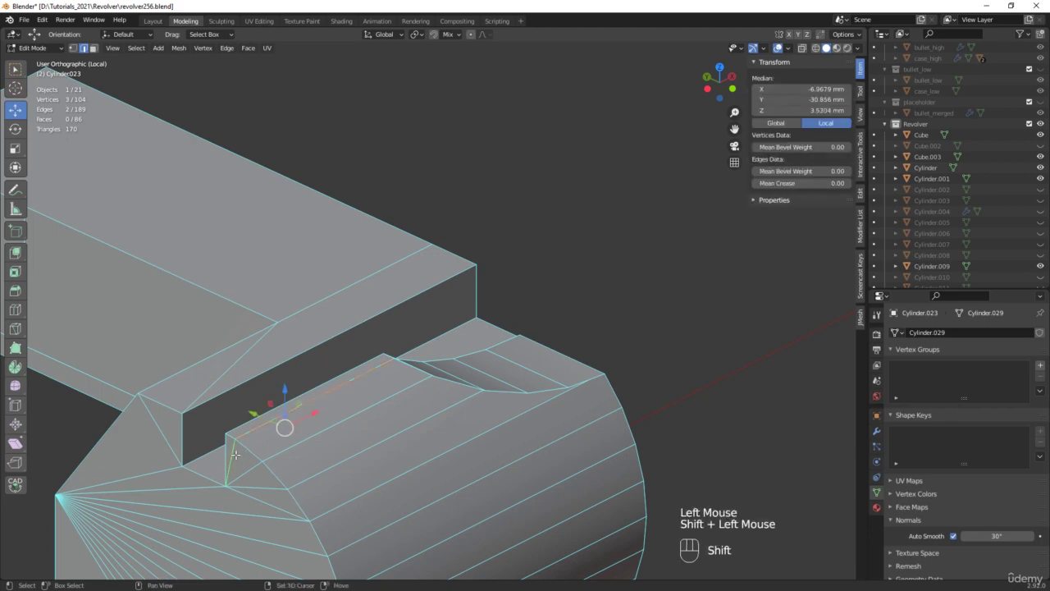
{"action": "key", "text": "x"}
{"action": "left_click", "coordinate": [435, 402]}
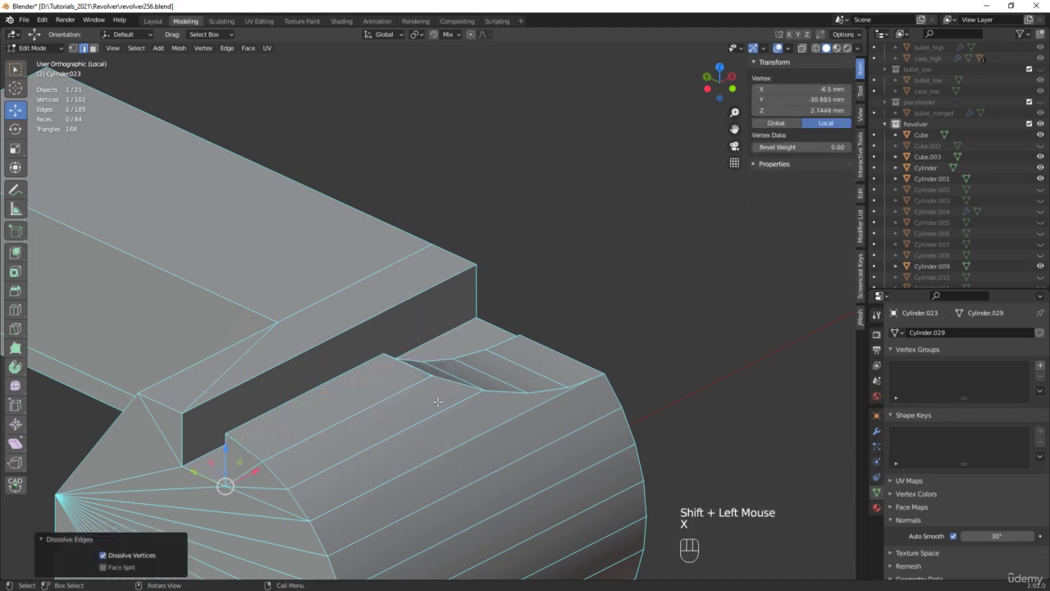
{"action": "middle_click_drag", "start_coordinate": [434, 401], "coordinate": [470, 280]}
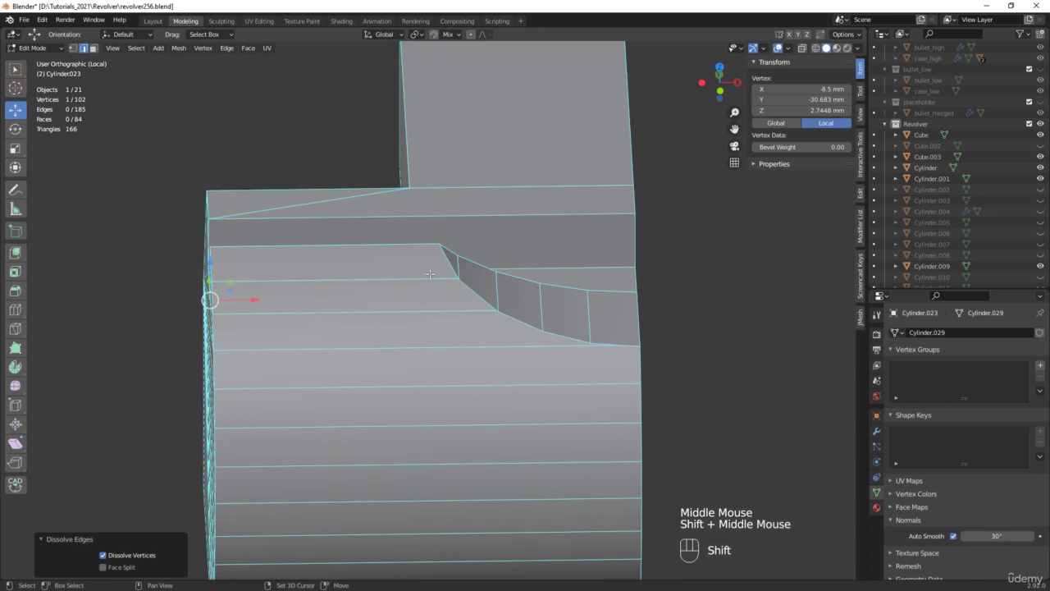
Turn on snapping and snap the stray vertices along the notch's rear rim onto their neighbouring vertices
{"action": "scroll", "coordinate": [472, 275], "scroll_direction": "up", "scroll_amount": 5}
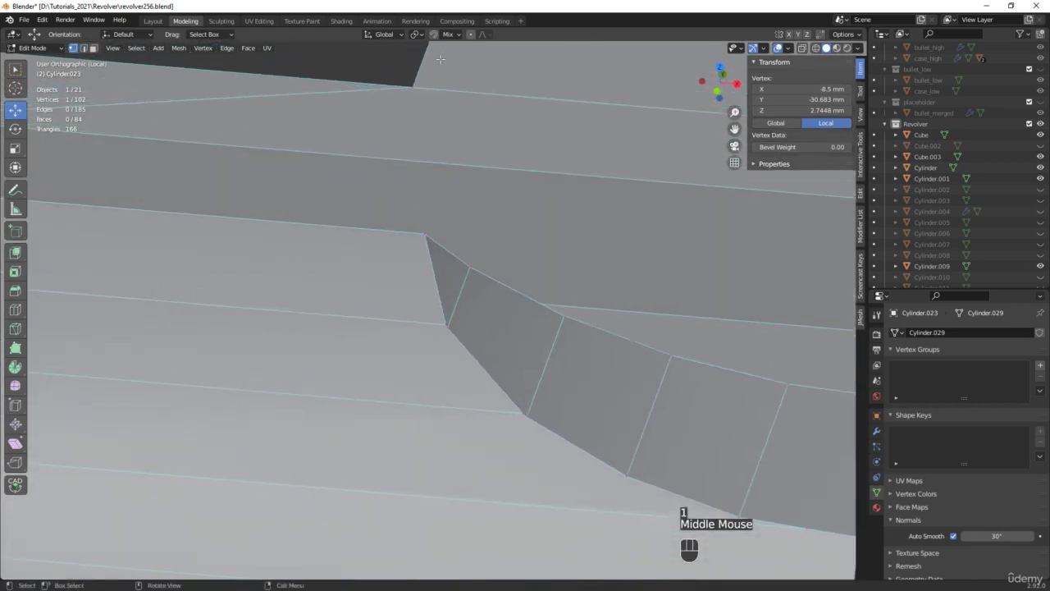
{"action": "left_click", "coordinate": [434, 35]}
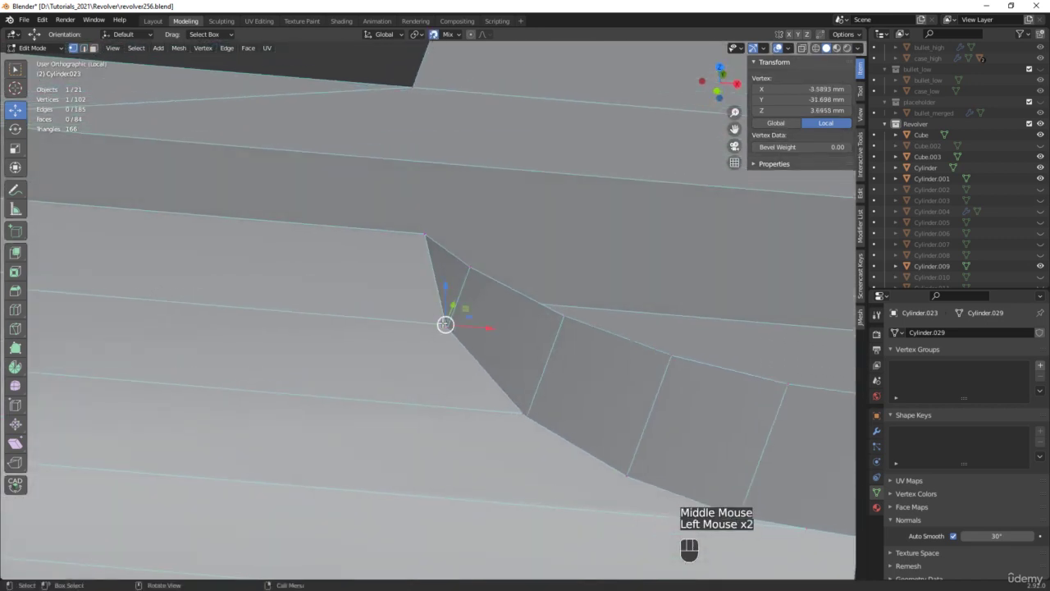
{"action": "mouse_move", "coordinate": [445, 324]}
{"action": "left_mouse_down"}
{"action": "mouse_move", "coordinate": [427, 323]}
{"action": "mouse_move", "coordinate": [451, 326]}
{"action": "left_mouse_up"}
{"action": "left_click", "coordinate": [522, 414]}
{"action": "left_click_drag", "start_coordinate": [522, 414], "coordinate": [531, 417]}
{"action": "scroll", "coordinate": [549, 343], "scroll_direction": "down", "scroll_amount": 2}
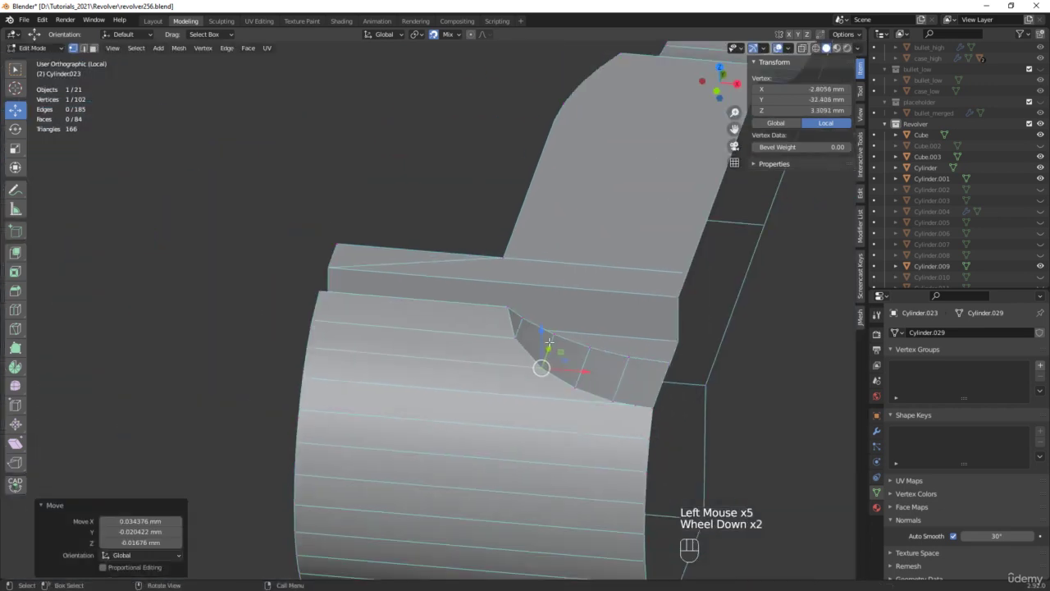
{"action": "scroll", "coordinate": [616, 396], "scroll_direction": "up", "scroll_amount": 4}
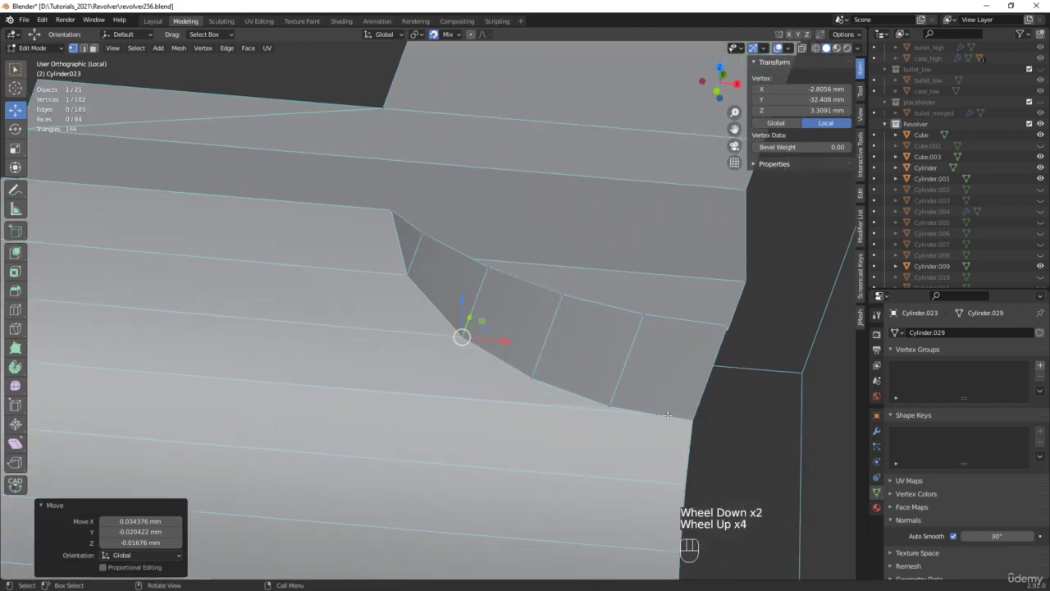
{"action": "left_click", "coordinate": [657, 416]}
{"action": "left_click_drag", "start_coordinate": [657, 415], "coordinate": [609, 406]}
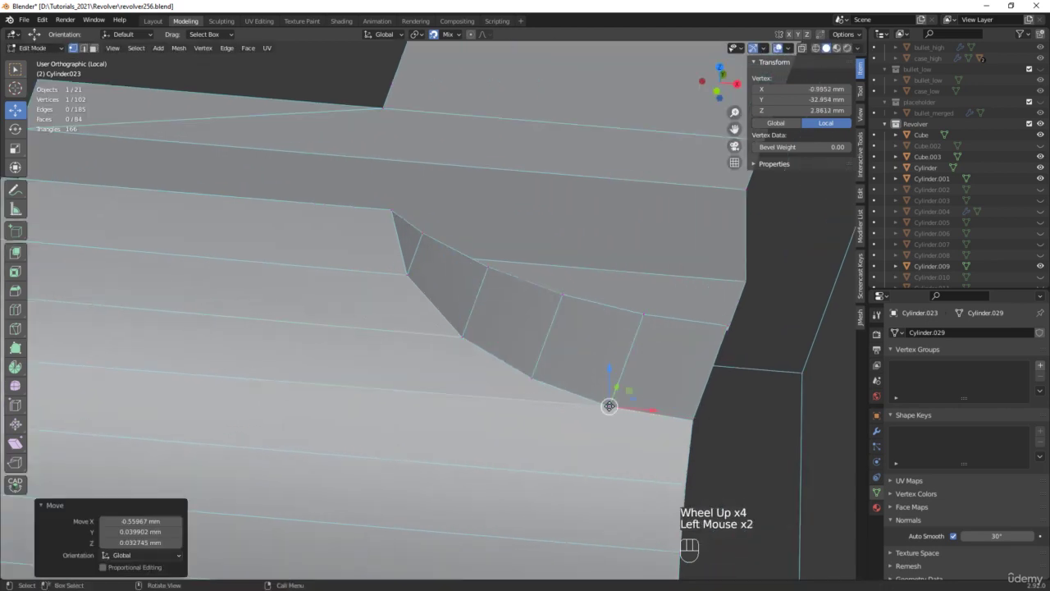
{"action": "scroll", "coordinate": [610, 406], "scroll_direction": "down", "scroll_amount": 2}
Connect the notch rim vertex to the vertex on the outer side of the base with a new edge
{"action": "middle_click_drag", "start_coordinate": [610, 406], "coordinate": [492, 387]}
{"action": "left_click", "coordinate": [562, 392]}
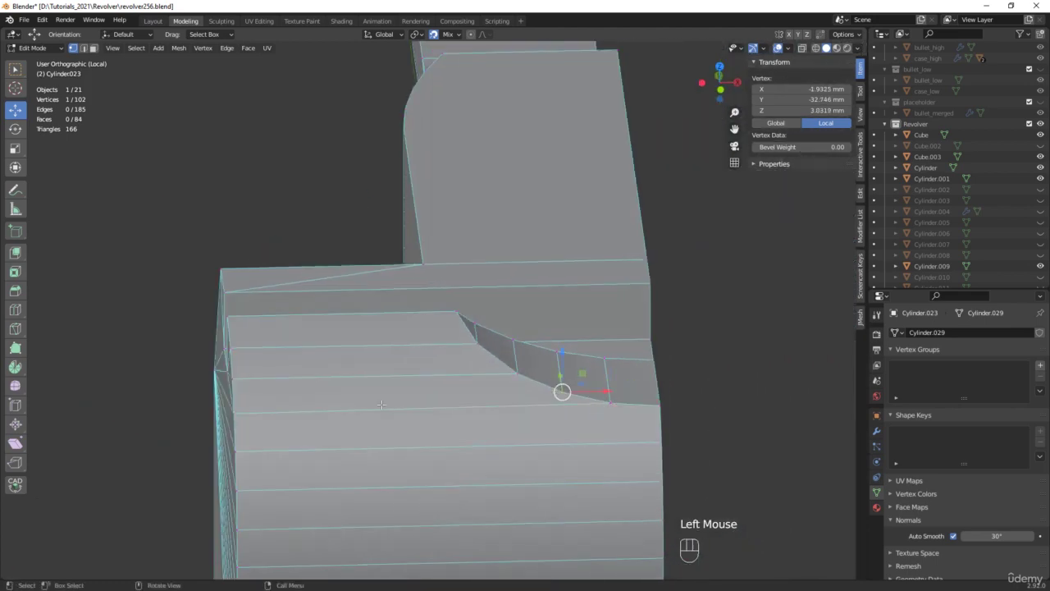
{"action": "left_click", "coordinate": [235, 409], "text": "shift"}
{"action": "key", "text": "j"}
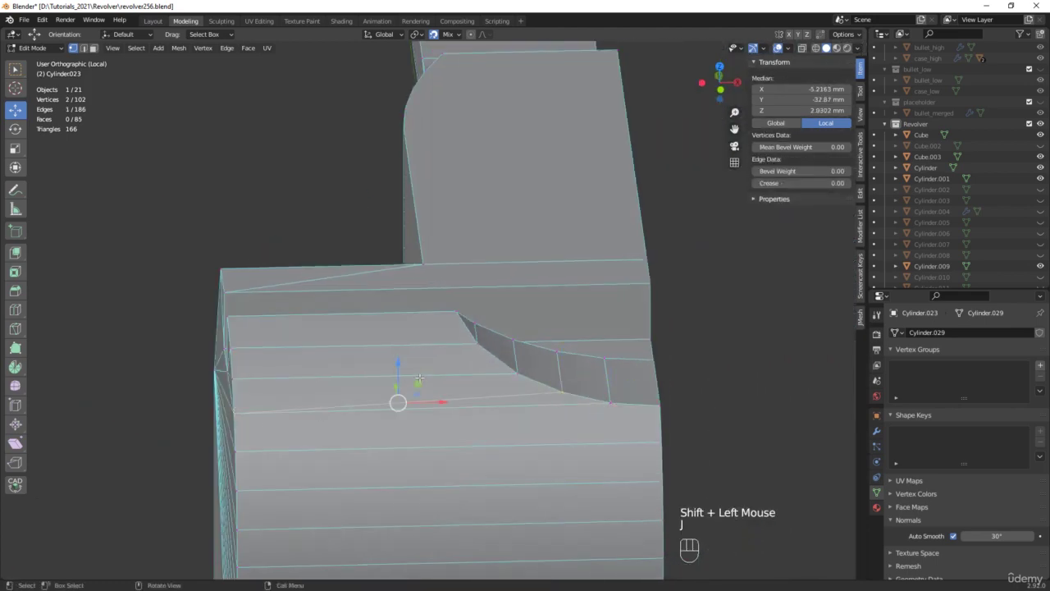
Merge all vertices of the half base by distance, using a merge distance of 0.01 mm
{"action": "middle_click_drag", "start_coordinate": [418, 383], "coordinate": [522, 247]}
{"action": "key", "text": "a"}
{"action": "scroll", "coordinate": [522, 247], "scroll_direction": "up", "scroll_amount": 3}
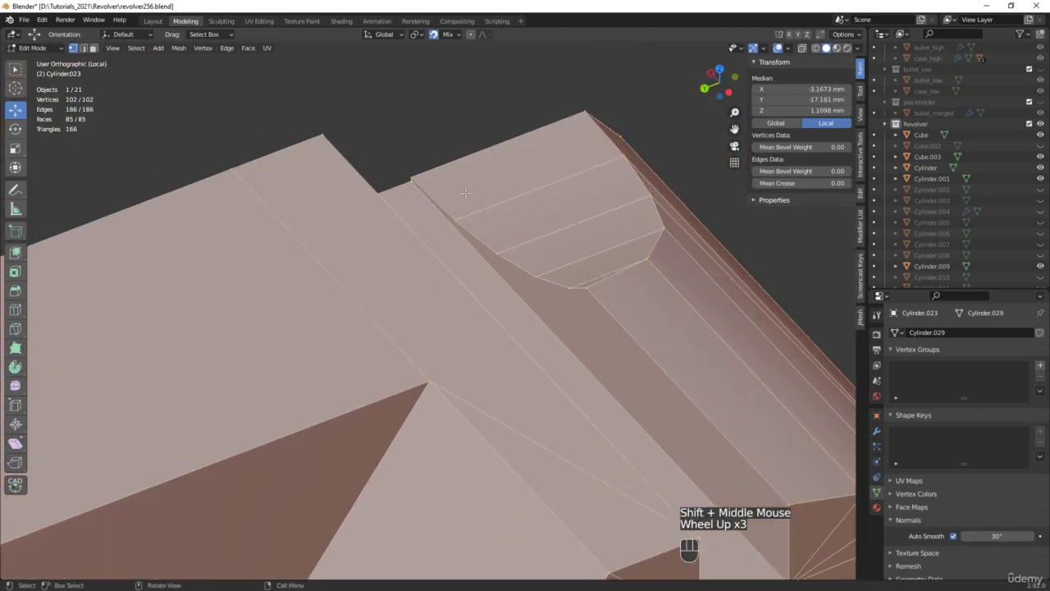
{"action": "key", "text": "m"}
{"action": "left_click", "coordinate": [484, 201]}
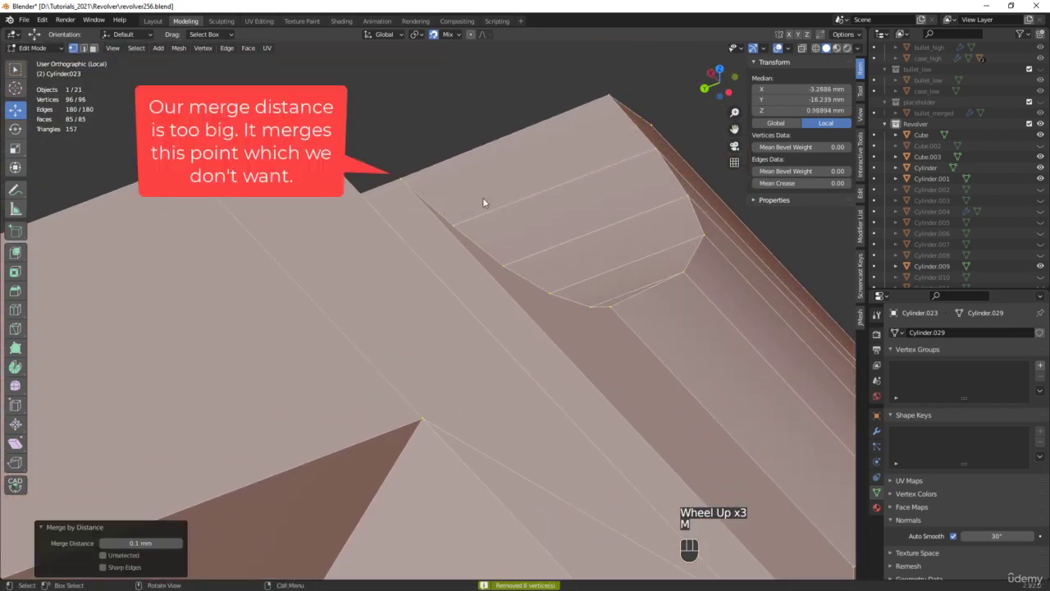
{"action": "left_click", "coordinate": [152, 543]}
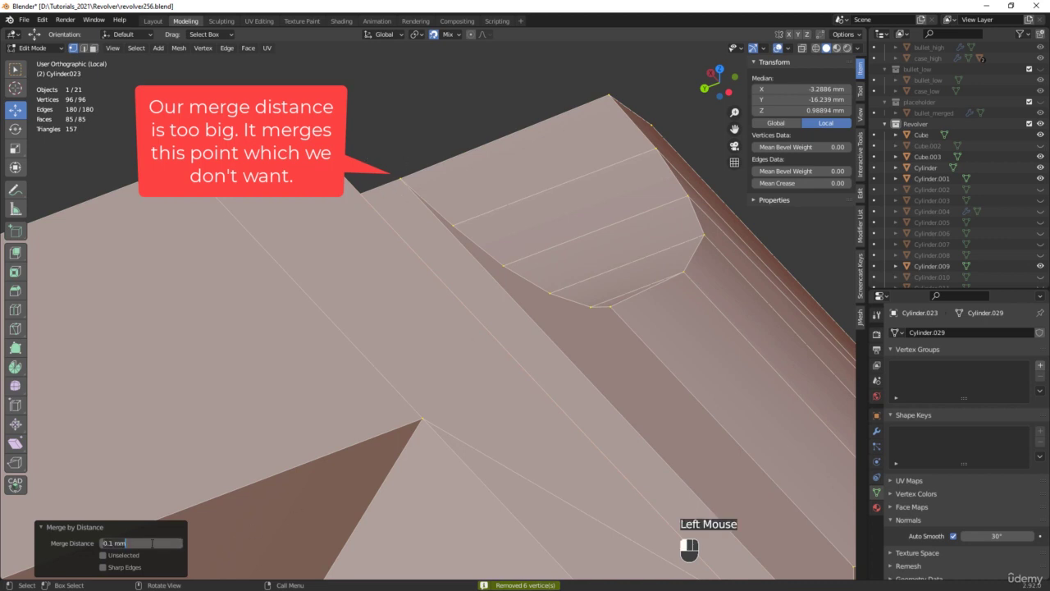
{"action": "type", "text": "0.01"}
{"action": "key", "text": "Return"}
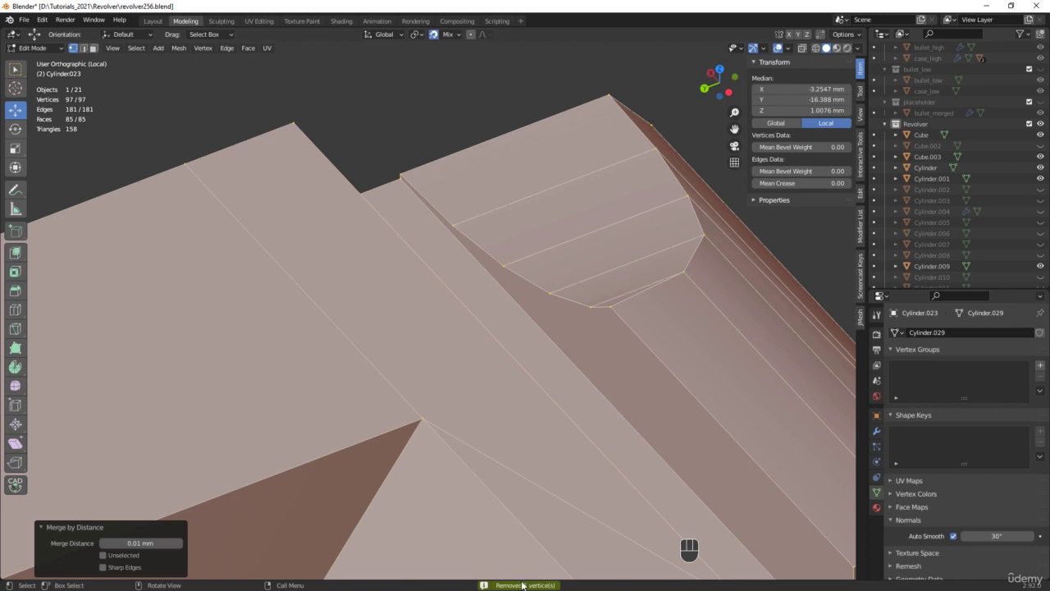
Mirror the cleaned half of the rear sight base across X and apply the mirror modifier
{"action": "scroll", "coordinate": [429, 340], "scroll_direction": "down", "scroll_amount": 5}
{"action": "middle_click_drag", "start_coordinate": [410, 329], "coordinate": [528, 302]}
{"action": "key", "text": "Tab"}
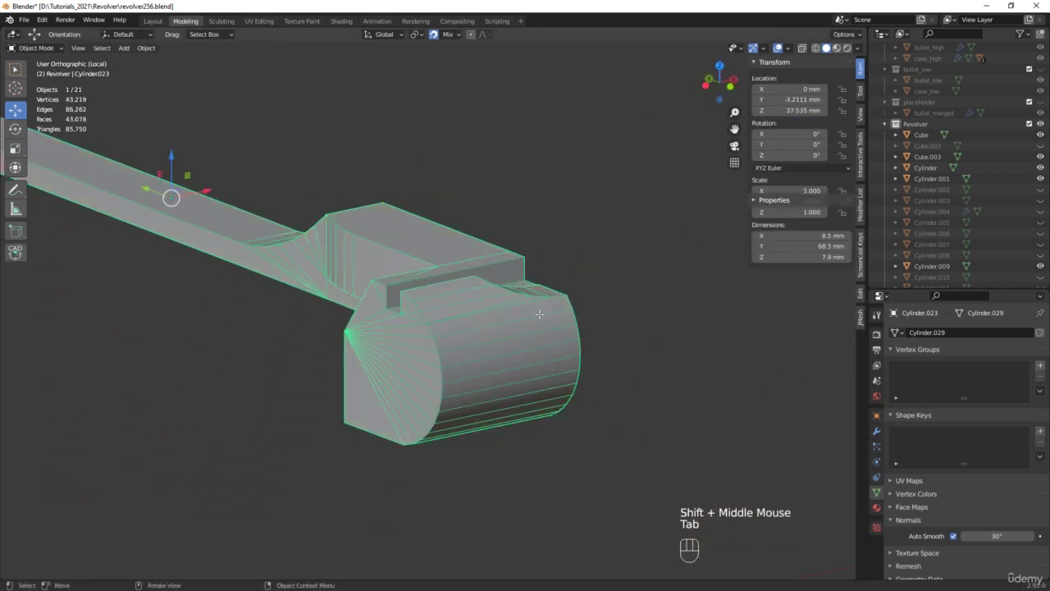
{"action": "left_click", "coordinate": [860, 317]}
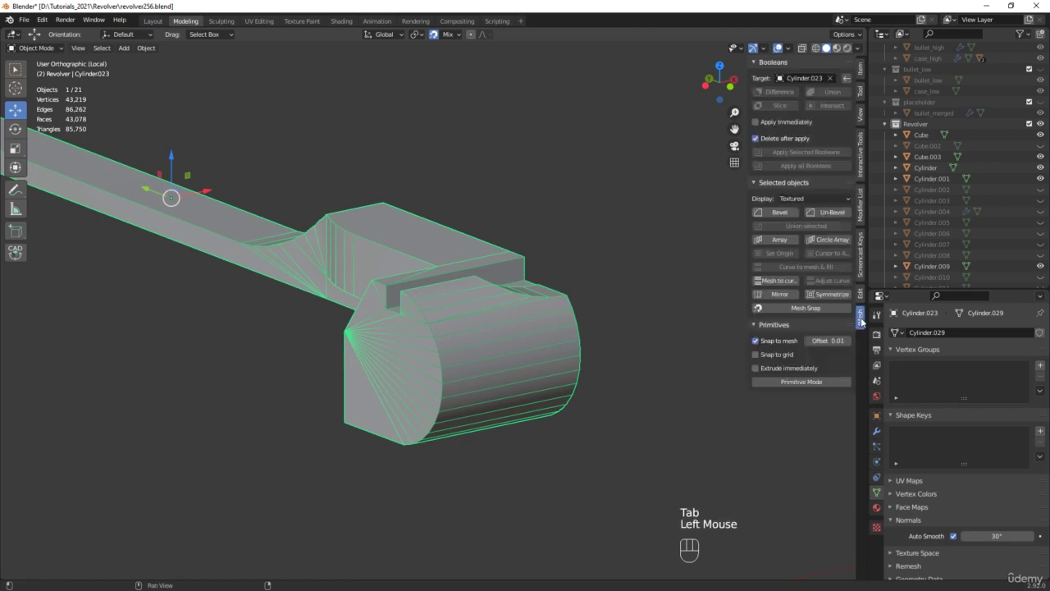
{"action": "left_click", "coordinate": [776, 294]}
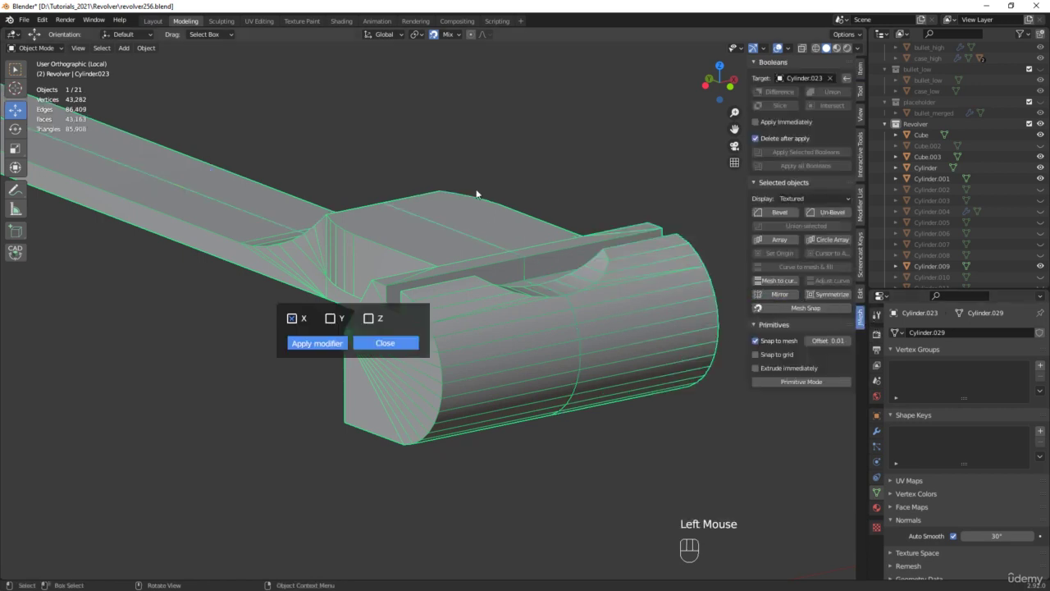
{"action": "middle_click_drag", "start_coordinate": [477, 194], "coordinate": [457, 225]}
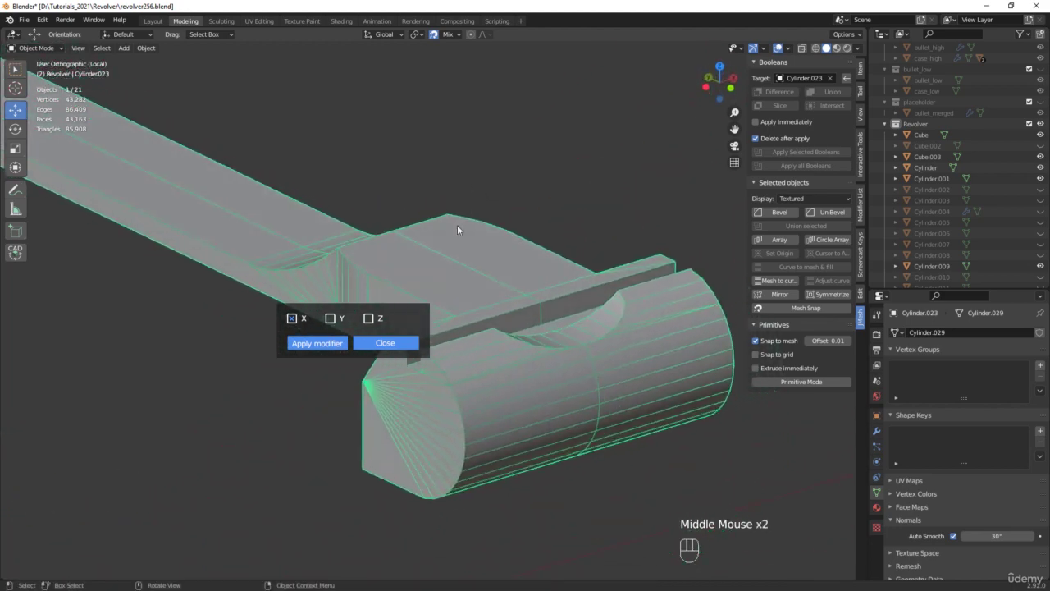
{"action": "left_click", "coordinate": [317, 343]}
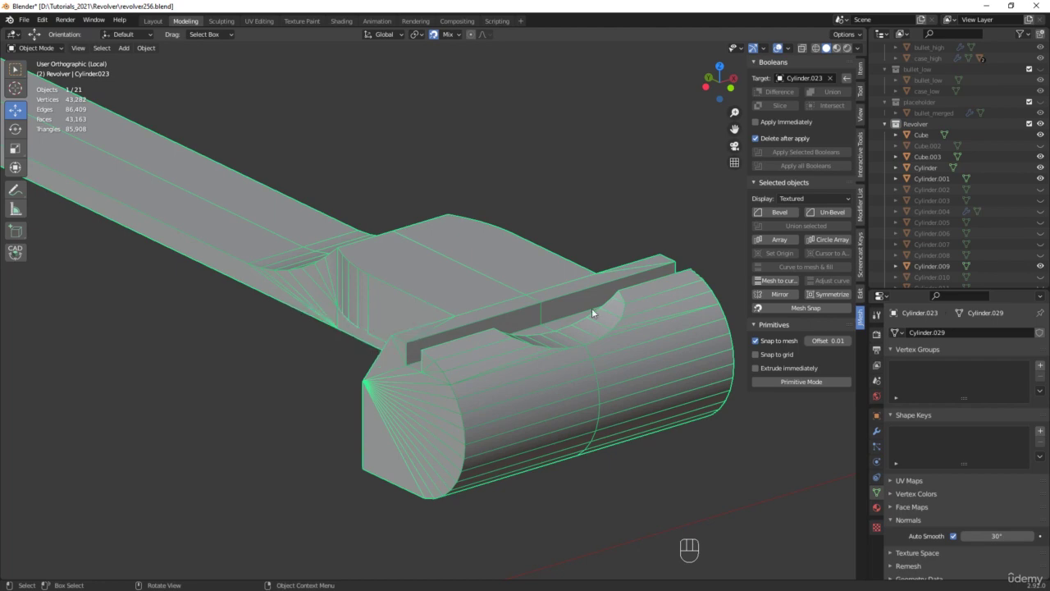
{"action": "middle_click_drag", "start_coordinate": [592, 308], "coordinate": [615, 321]}
{"action": "scroll", "coordinate": [720, 298], "scroll_direction": "up", "scroll_amount": 4}
{"action": "scroll", "coordinate": [689, 295], "scroll_direction": "down", "scroll_amount": 3}
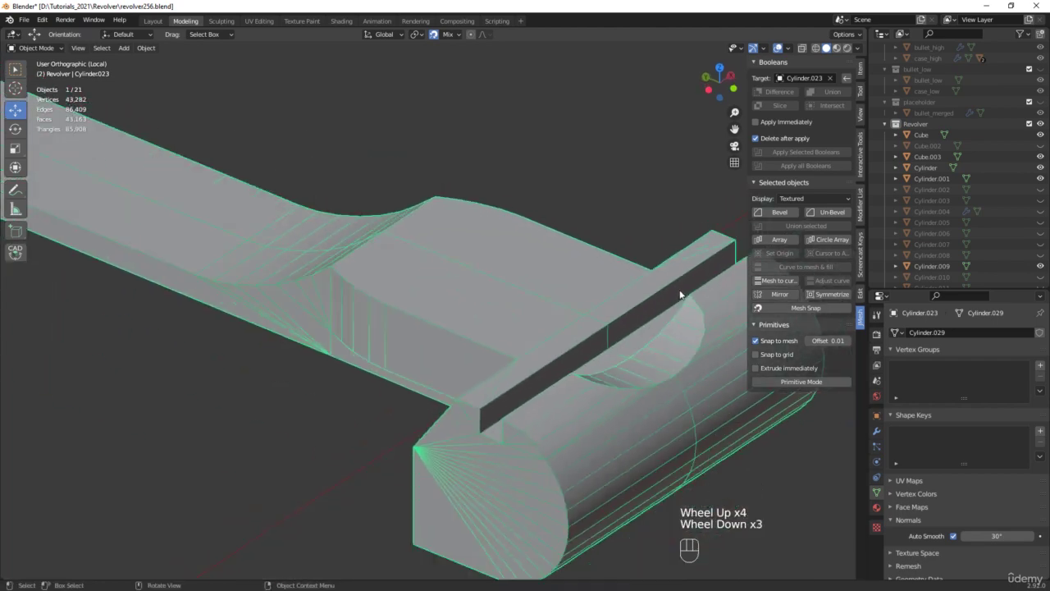